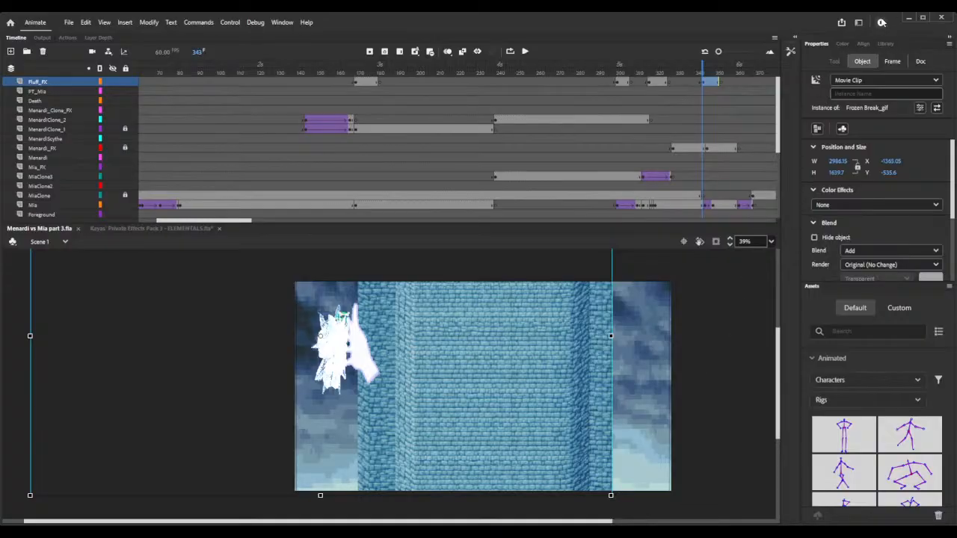
- Test the movie to watch the current animation, and close the preview
key(ctrl+shift+a)
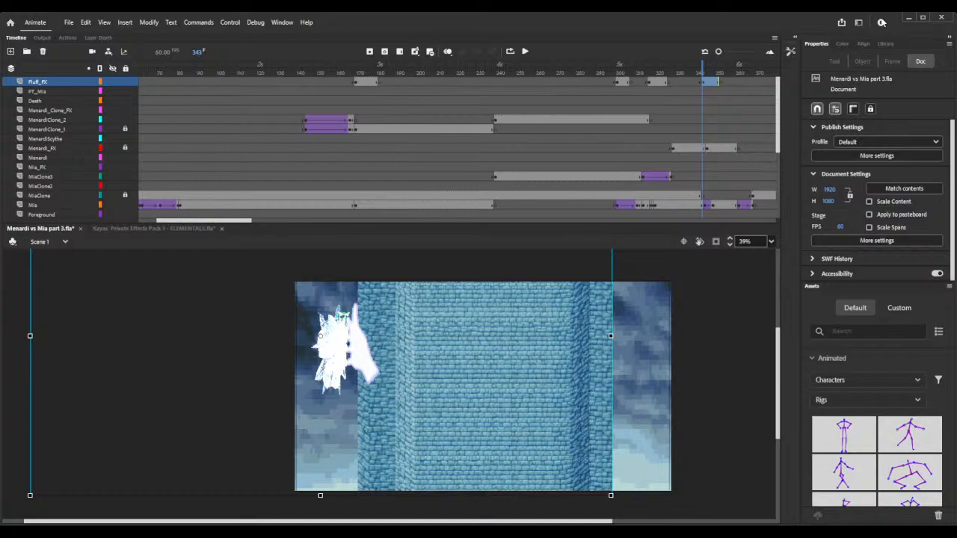
click(882, 22)
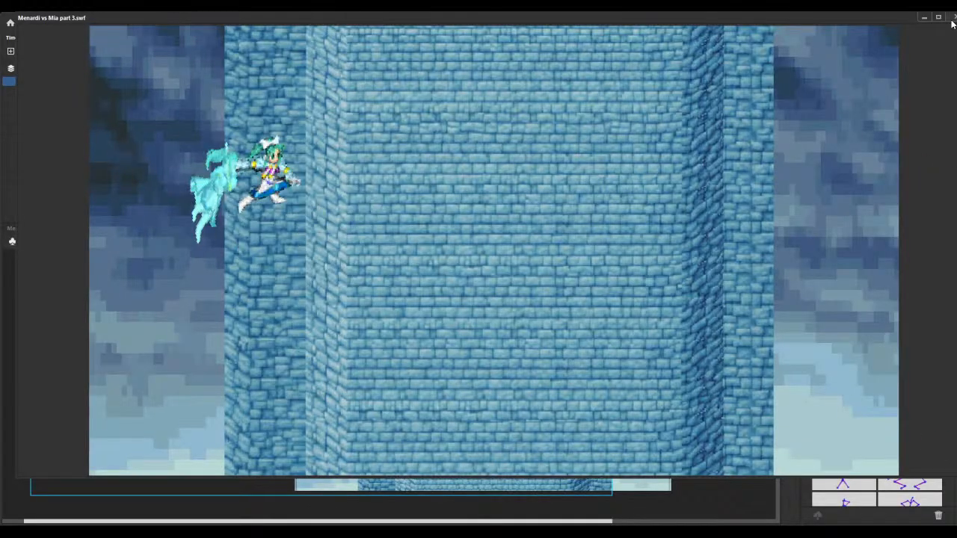
click(952, 20)
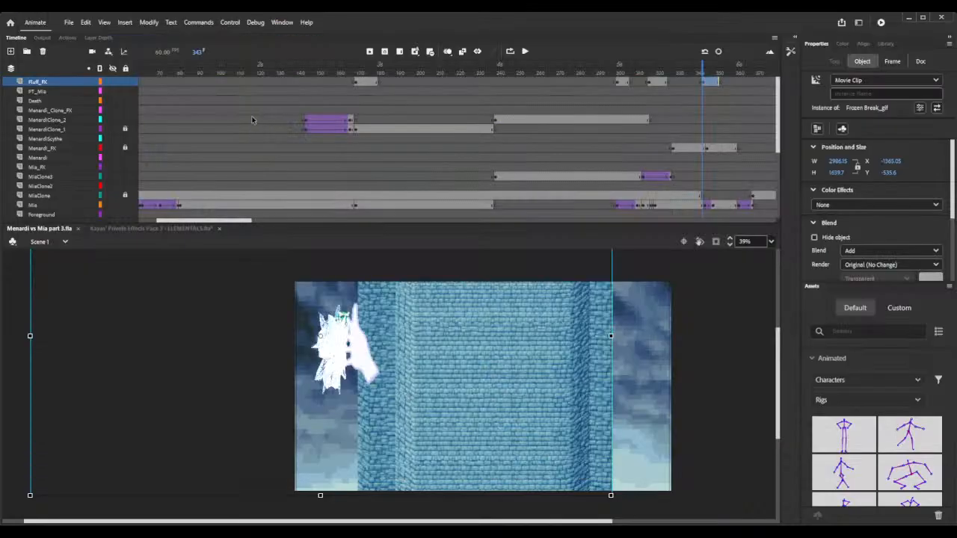
- Copy the Frozen Break effect from frame 316 into the Fluff_FX layer at frame 1039 and place it over Mia's vanished clone
click(359, 71)
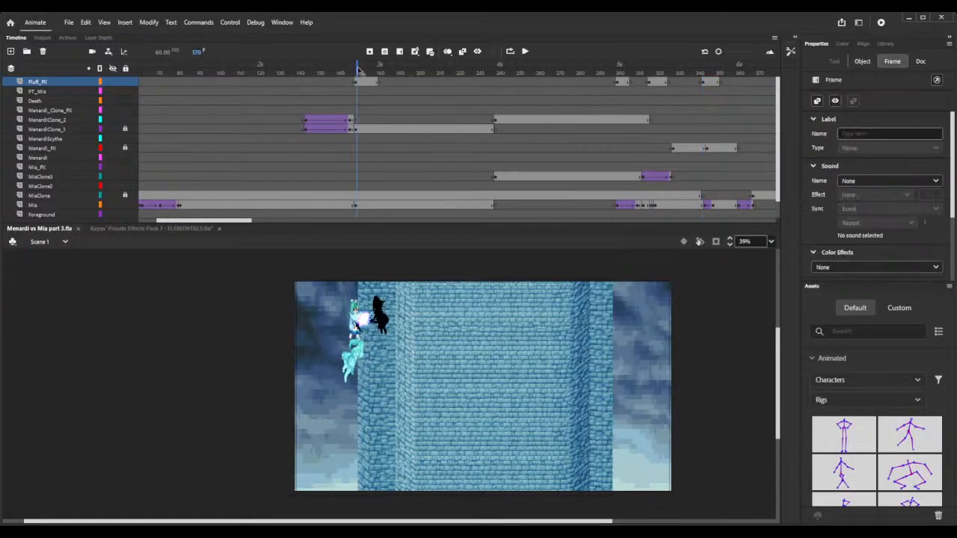
drag(358, 71, 650, 87)
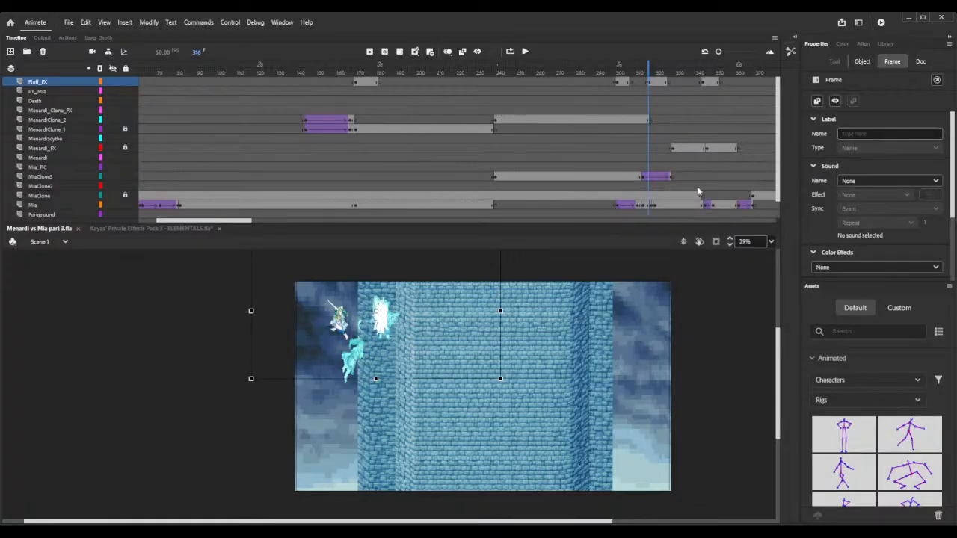
click(731, 239)
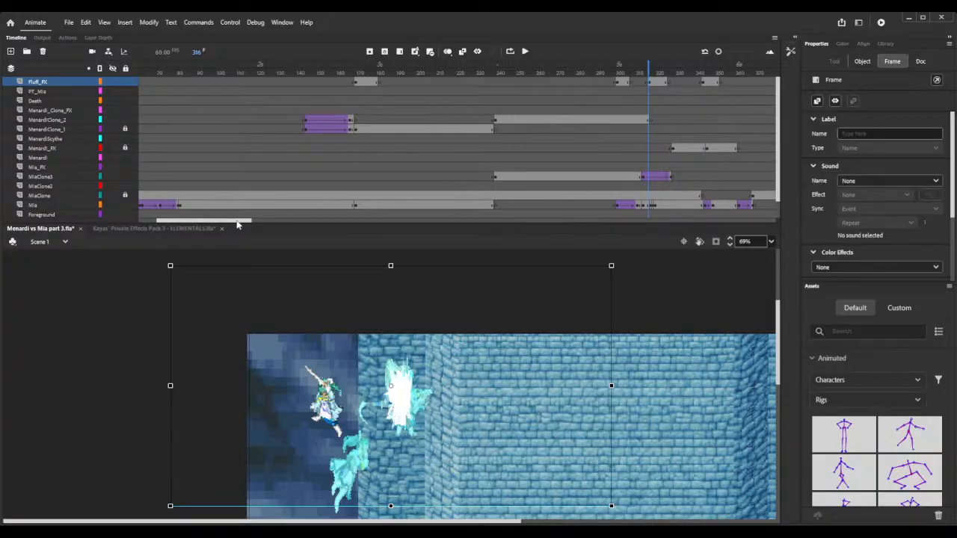
drag(248, 221, 482, 231)
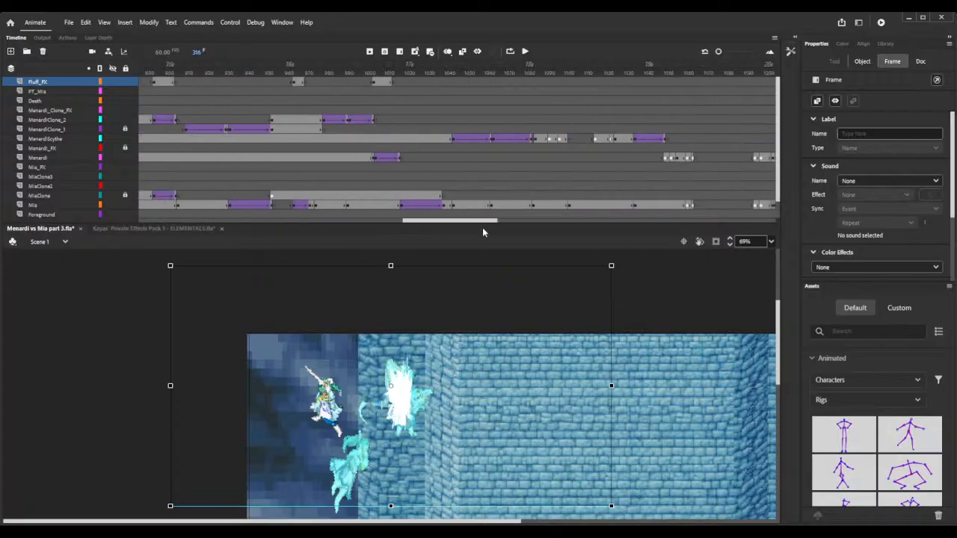
drag(356, 73, 429, 72)
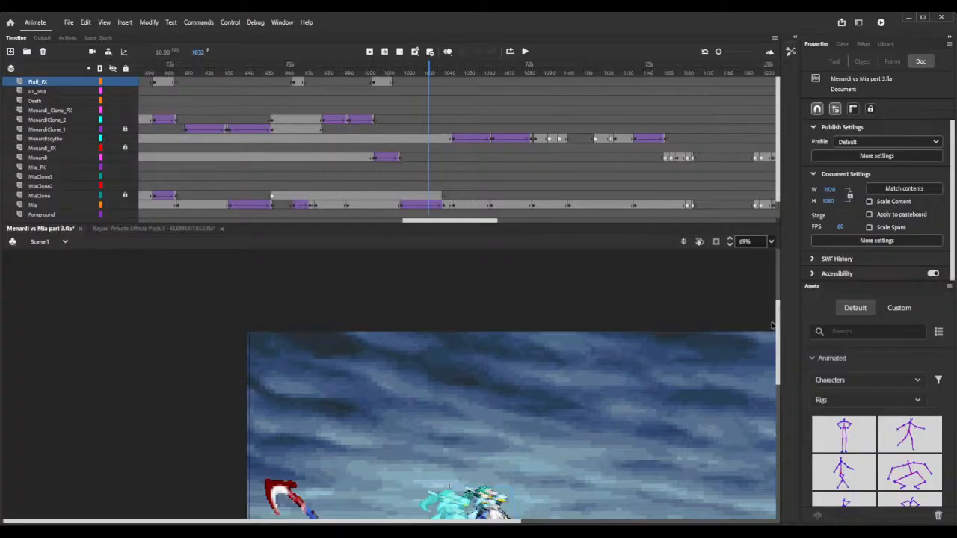
scroll(779, 342, down, 2)
scroll(779, 343, down, 1)
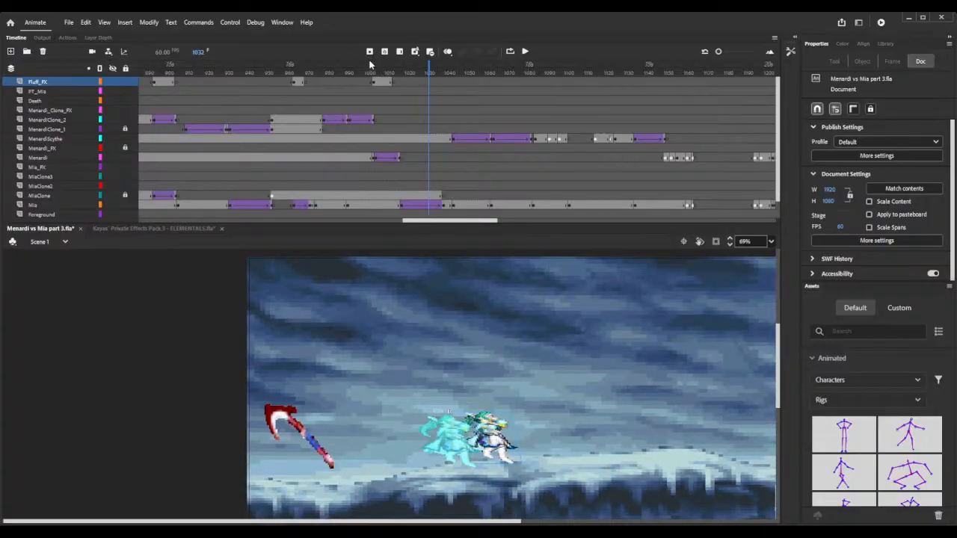
drag(429, 69, 444, 71)
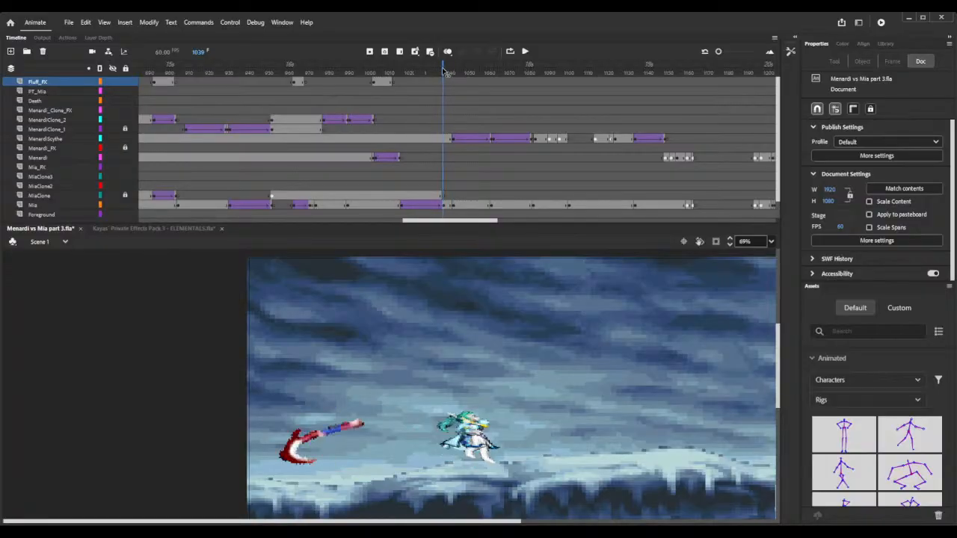
click(444, 83)
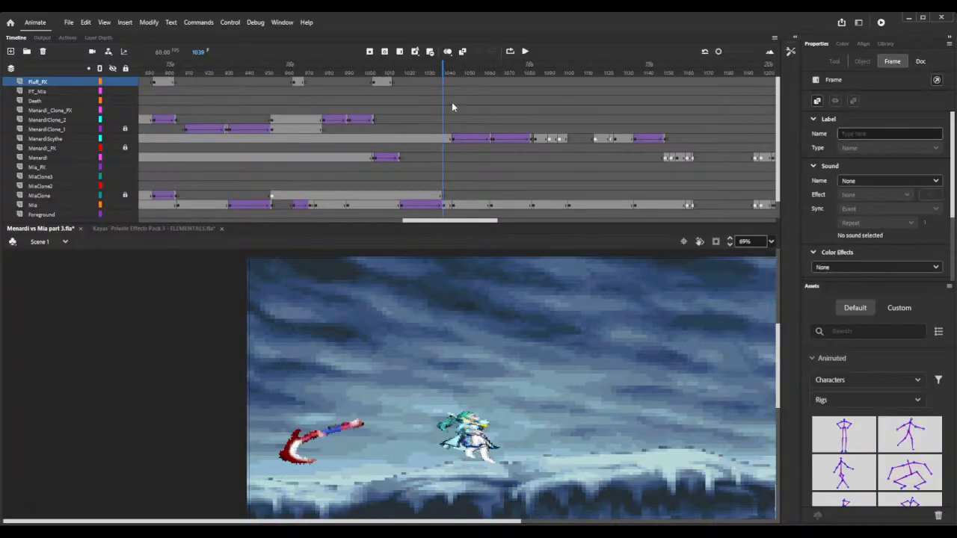
key(ctrl+v)
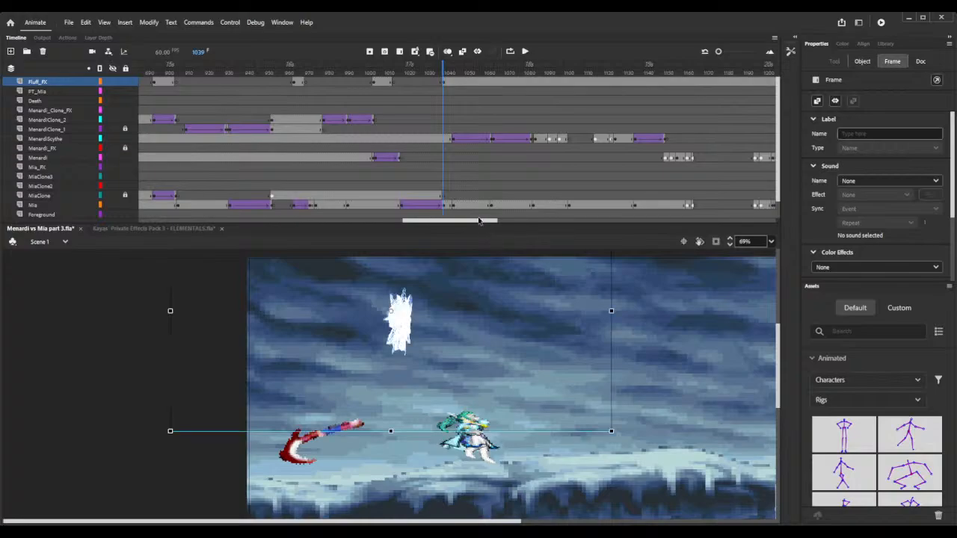
drag(433, 303, 489, 422)
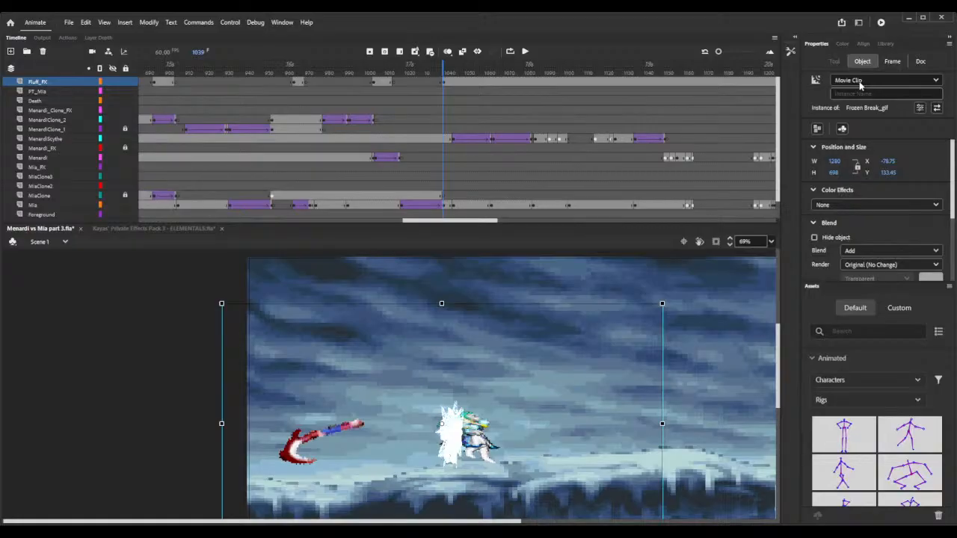
- Set the pasted Frozen Break instance to Graphic and end it with a blank keyframe at frame 1049 on Fluff_FX
click(452, 68)
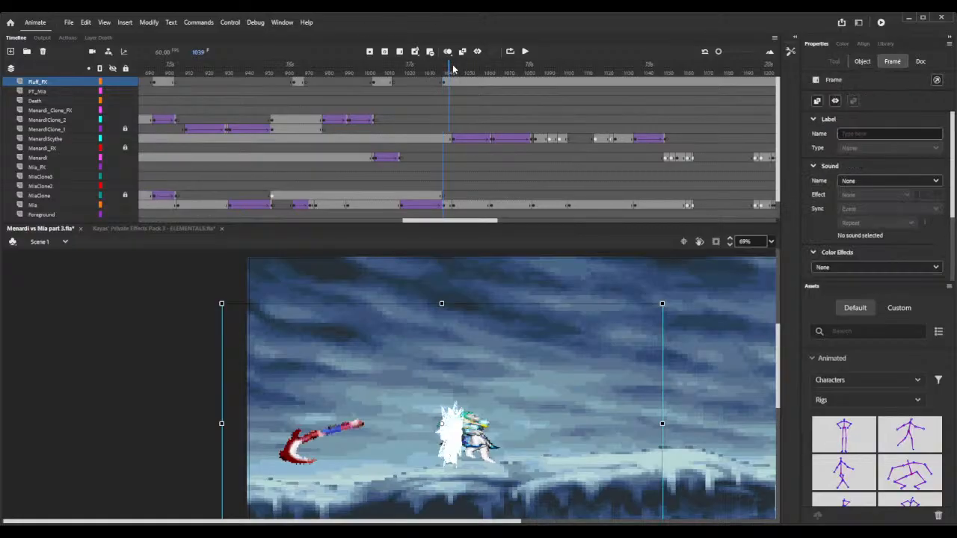
mouse_move(453, 67)
mouse_down()
mouse_move(466, 68)
mouse_move(447, 66)
mouse_up()
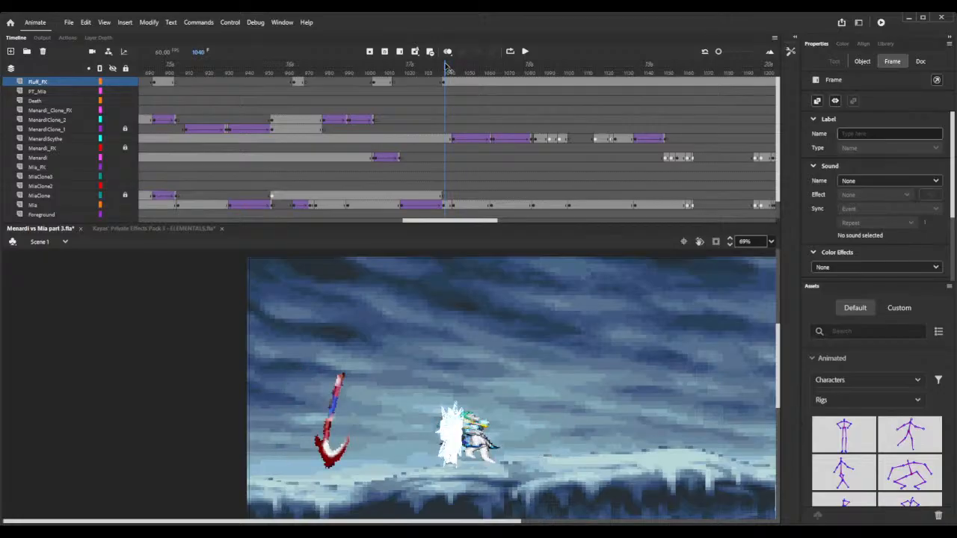
key(Return)
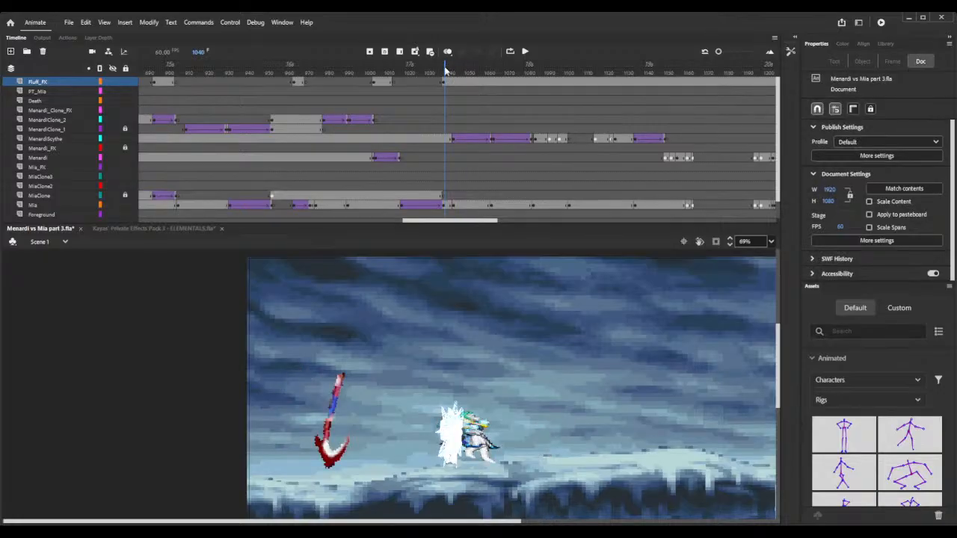
click(444, 84)
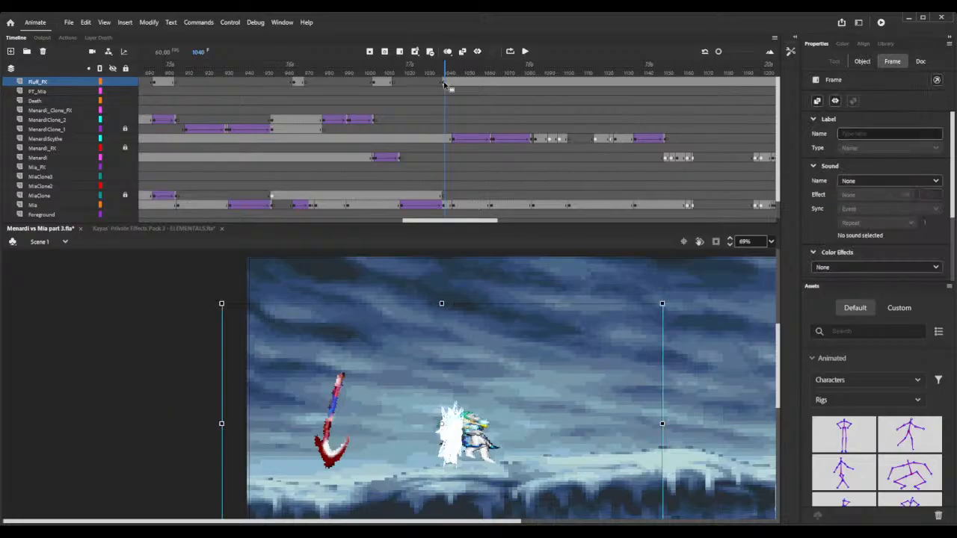
click(862, 62)
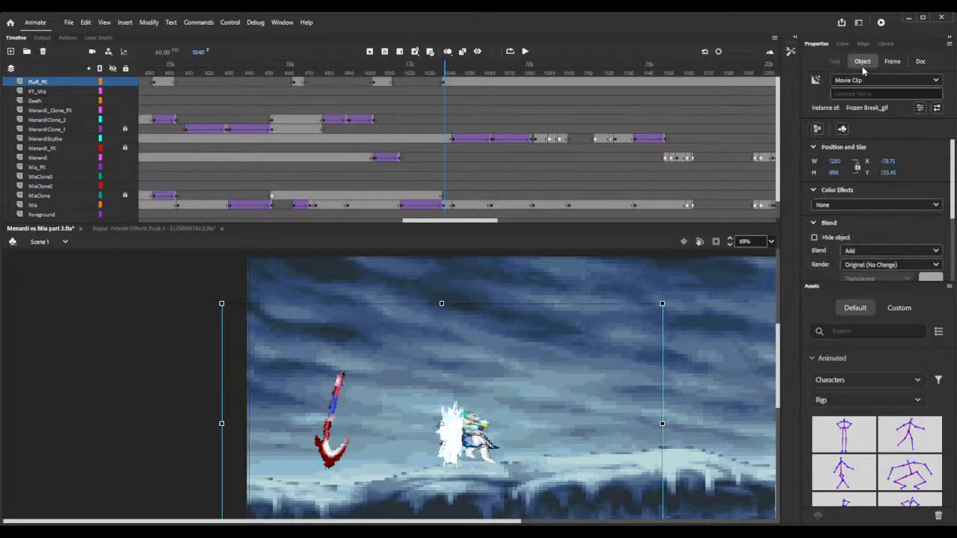
click(855, 117)
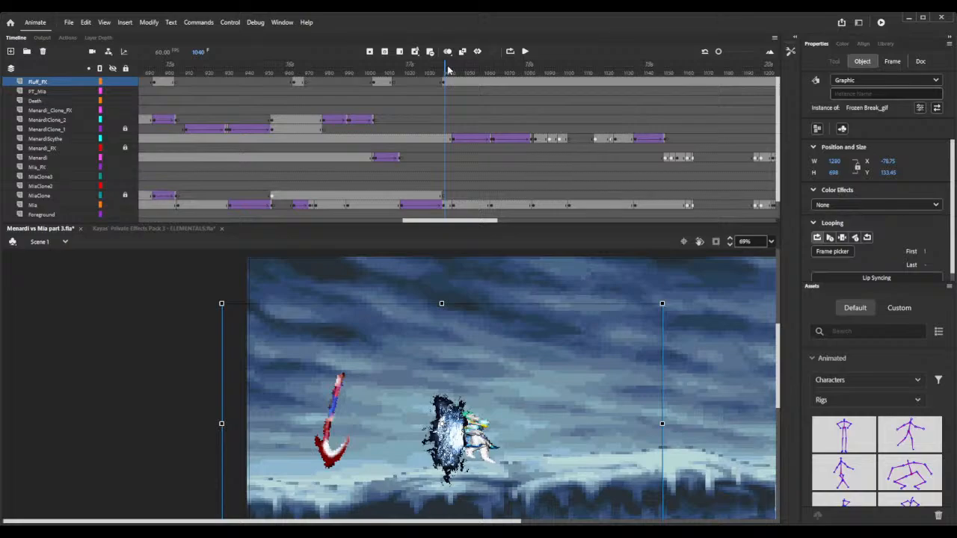
mouse_move(448, 69)
mouse_down()
mouse_move(438, 67)
mouse_move(463, 68)
mouse_up()
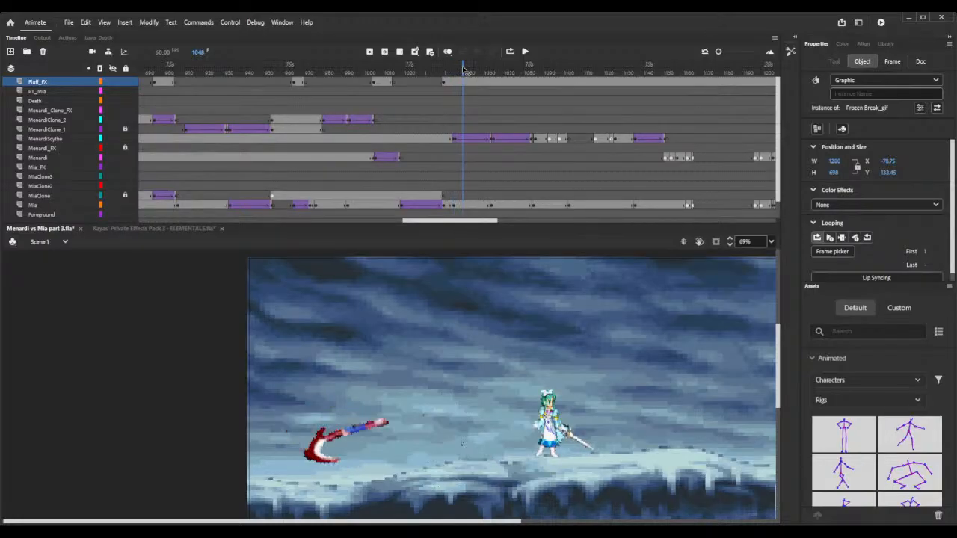
click(462, 85)
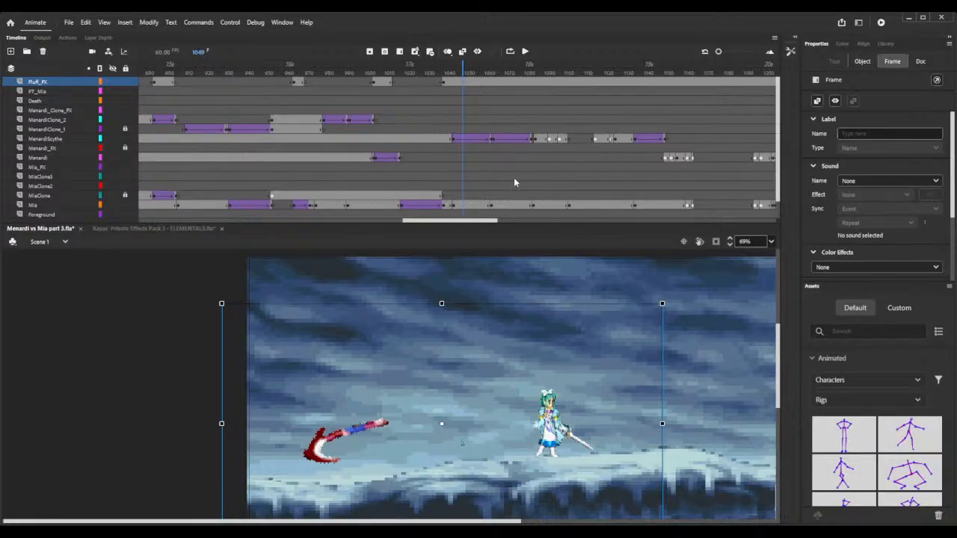
key(F7)
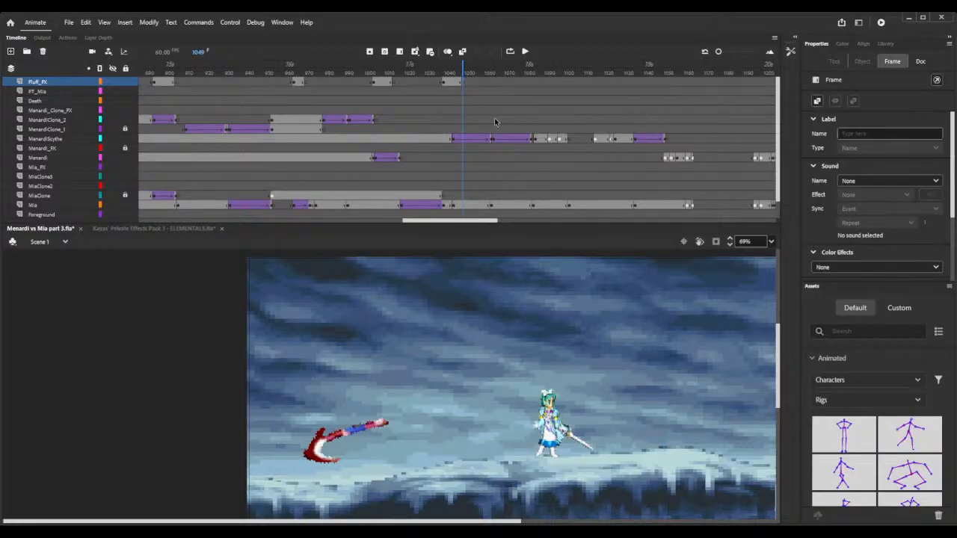
- Enlarge the Frozen Break effect around its centre to about 1495 by 776 px, widening it more than its height
click(444, 82)
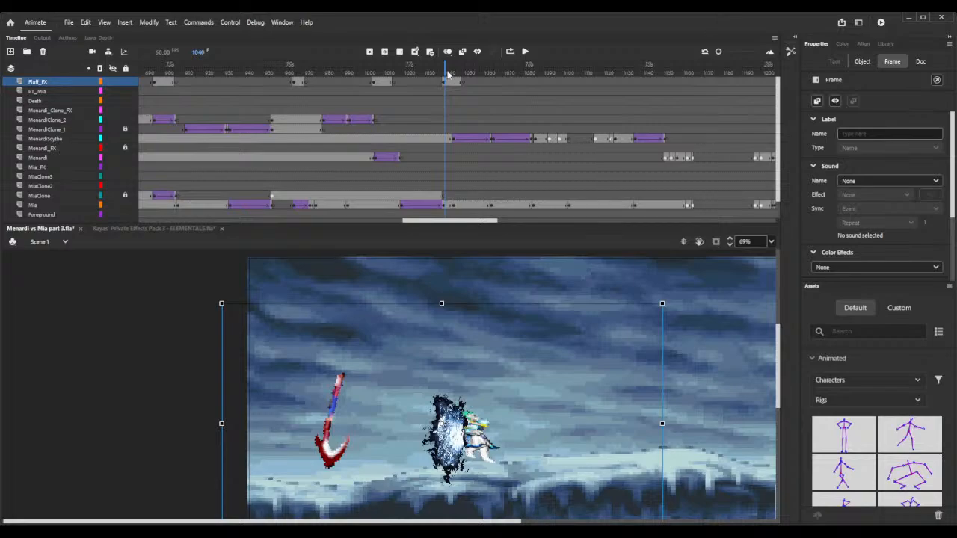
drag(445, 66, 449, 67)
click(459, 440)
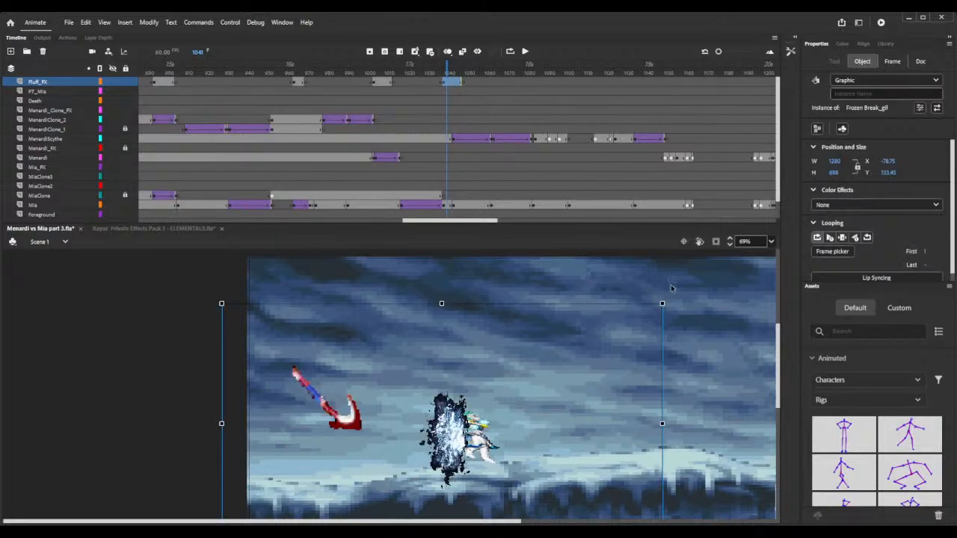
drag(661, 305, 676, 289)
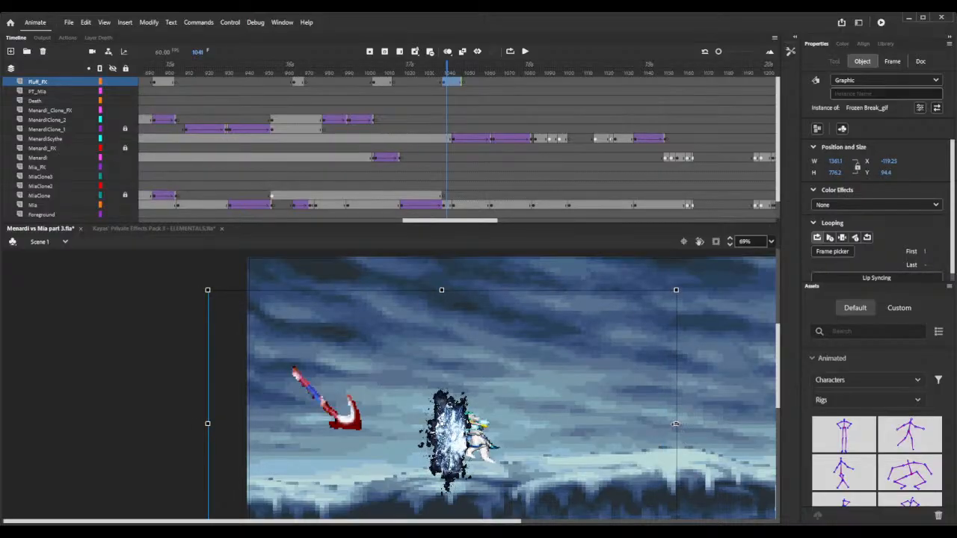
drag(675, 424, 699, 424)
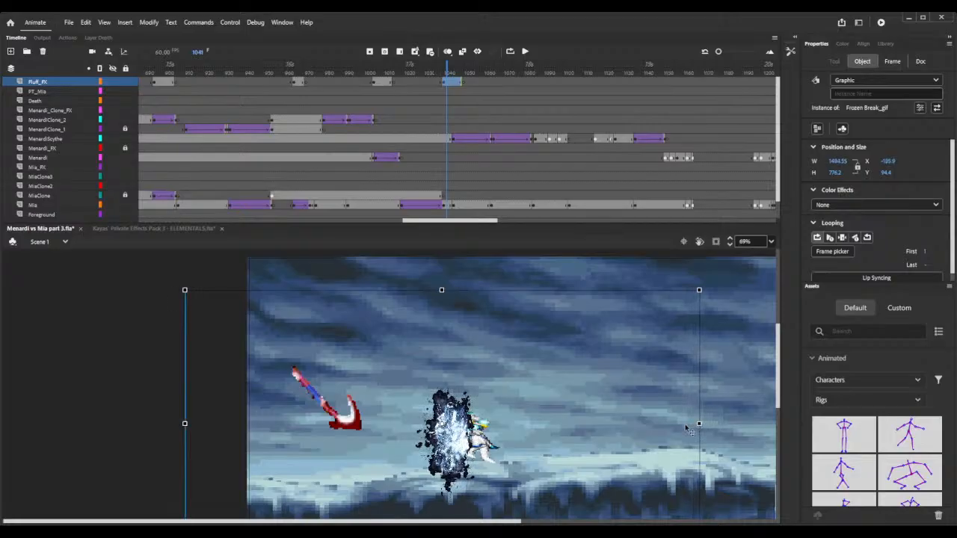
- Change the Frozen Break instance to a Movie Clip with Add blending
click(883, 75)
click(861, 97)
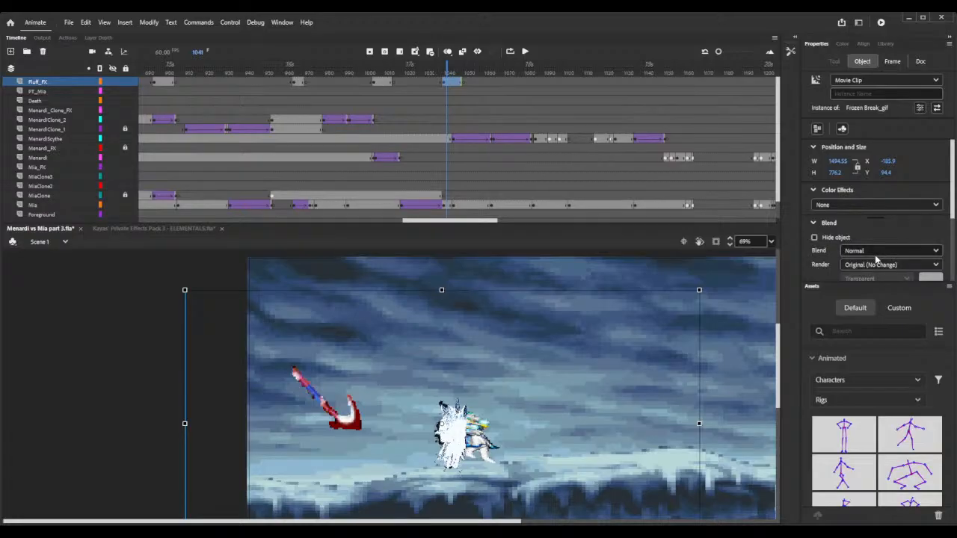
click(856, 381)
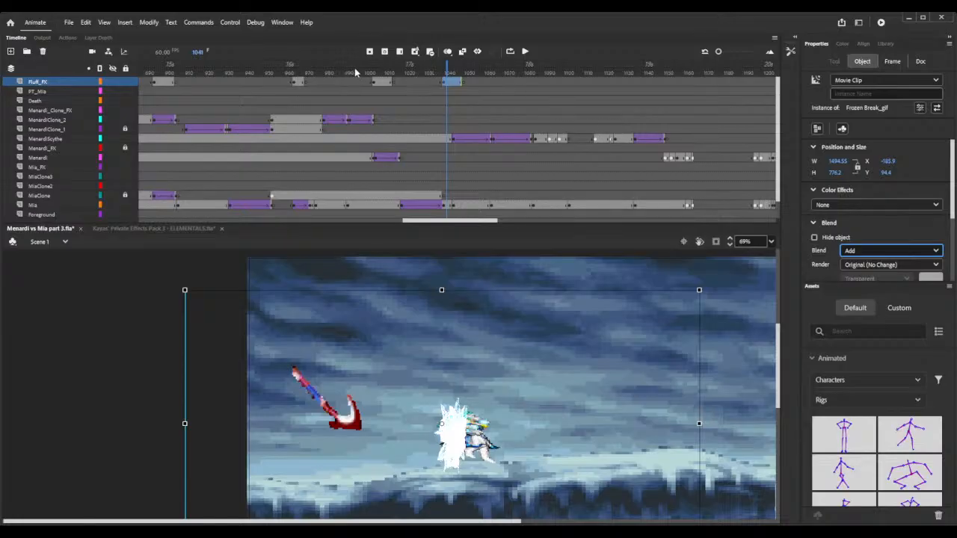
- With onion skinning on at frame 1045, nudge the standing Mia sprite left until it stands right beside the ice effect
drag(367, 71, 447, 81)
key(period)
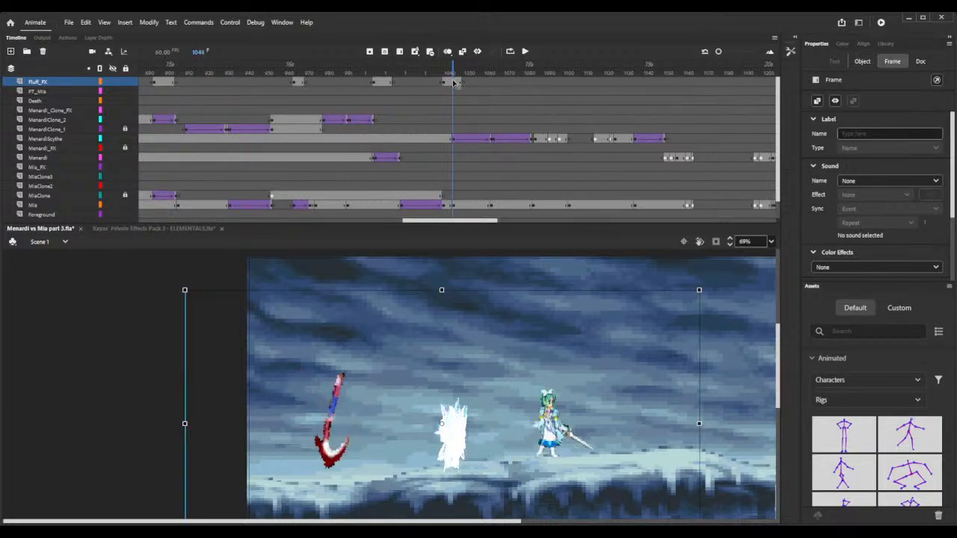
key(comma)
key(comma)
key(period)
mouse_move(452, 82)
mouse_down()
mouse_move(495, 89)
mouse_move(454, 85)
mouse_up()
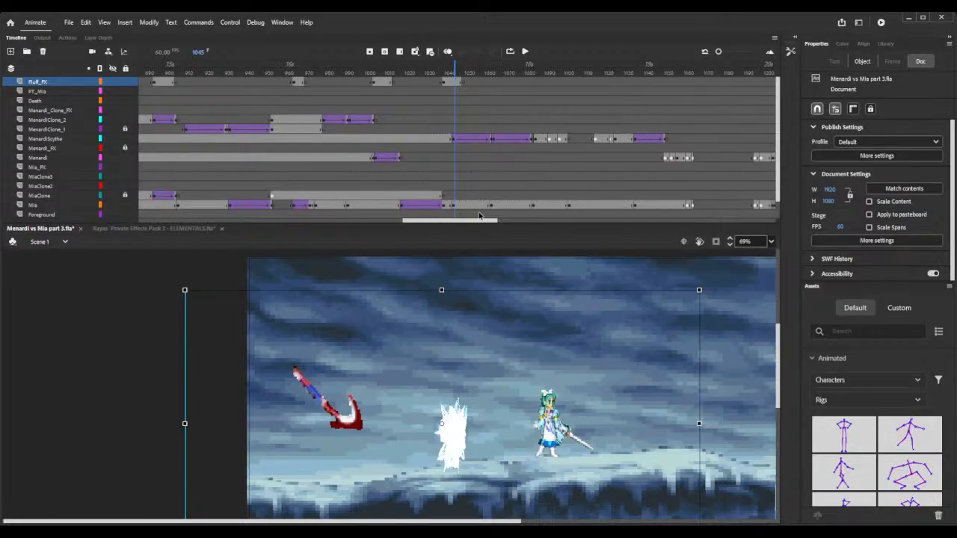
click(453, 205)
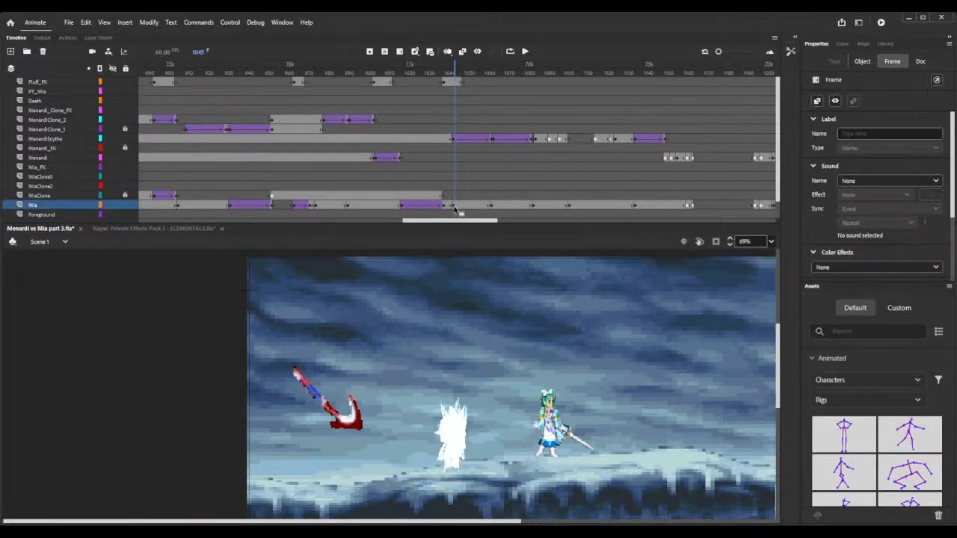
click(447, 52)
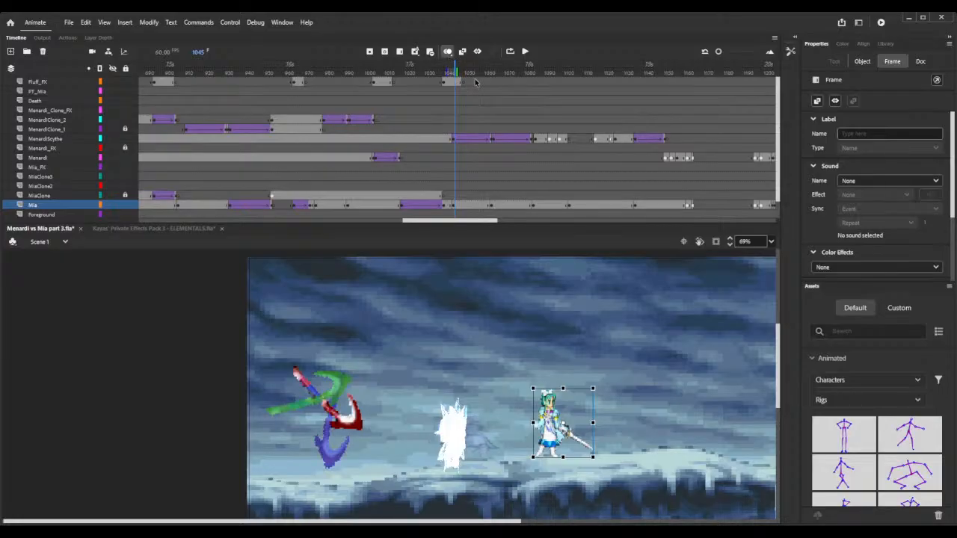
key(Left)
key(Left)
key(Left)
key(Left)
key(Left)
key(Left)
key(Left)
key(Left)
key(Left)
key(Left)
key(Left)
key(Left)
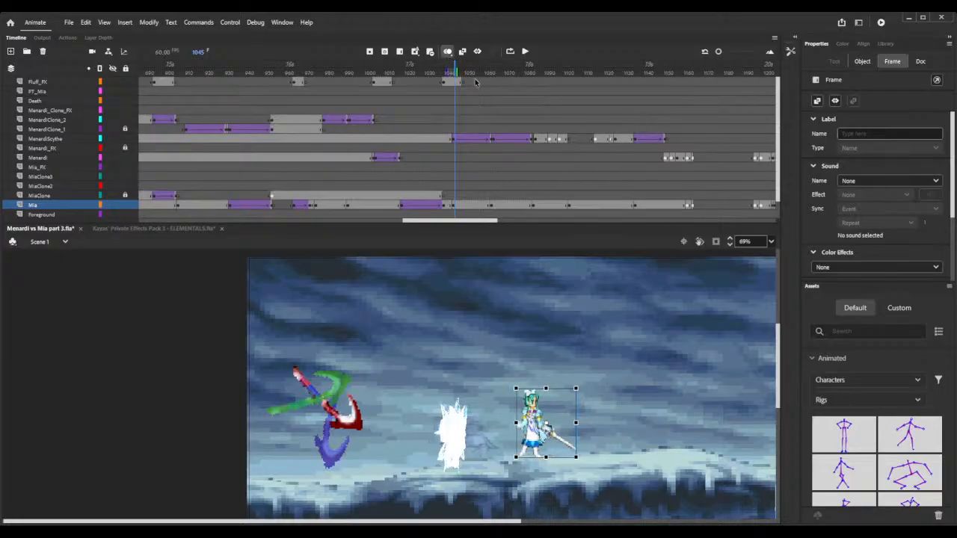
key(Left)
key(Left)
key(Left)
key(Left)
key(Left)
key(Left)
key(Left)
key(Left)
key(Left)
key(Left)
key(Left)
key(Left)
key(Left)
key(Left)
key(Left)
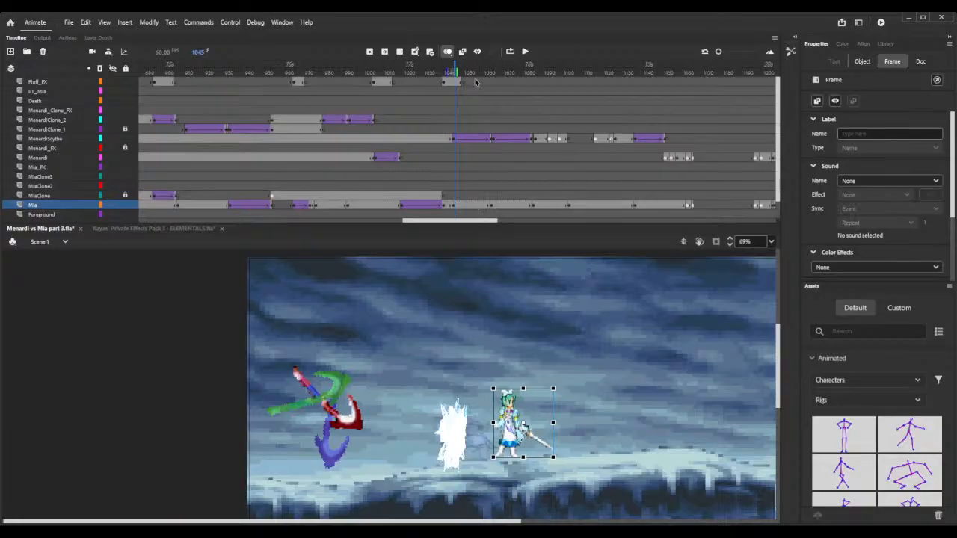
key(Left)
key(Left)
key(Left)
key(Left)
key(Left)
key(Left)
key(Left)
key(Left)
key(Left)
key(Left)
key(Left)
key(Left)
key(Left)
key(Left)
key(Left)
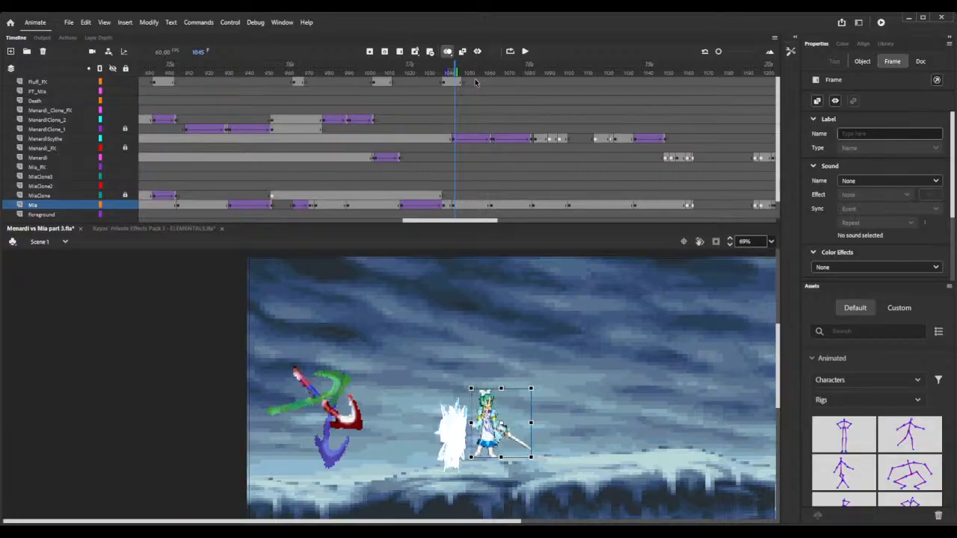
- Try nudging the standing Mia sprite left and down at frame 1045 until it touches the ice effect
key(Left)
key(Left)
key(Left)
key(Left)
key(Left)
key(Left)
key(Down)
key(Down)
key(Down)
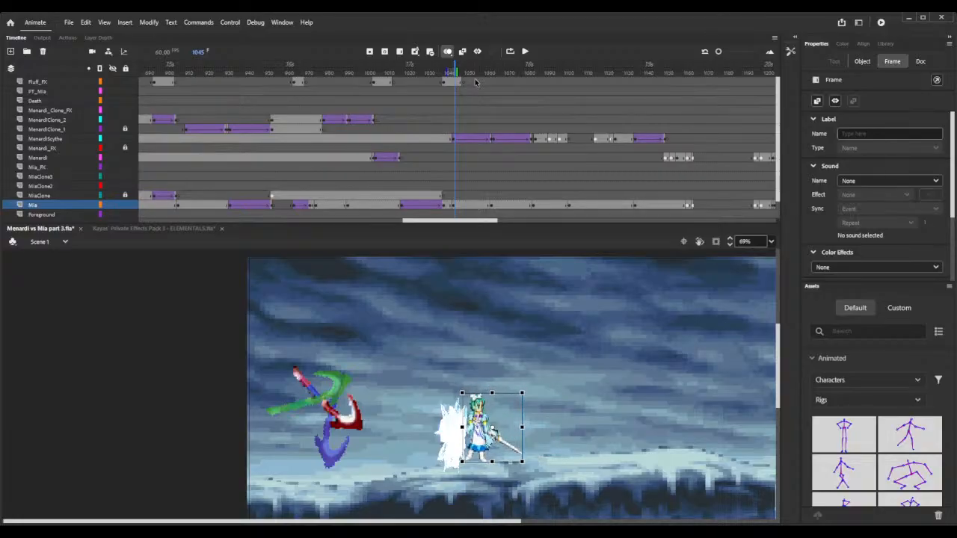
key(Down)
key(Down)
key(Down)
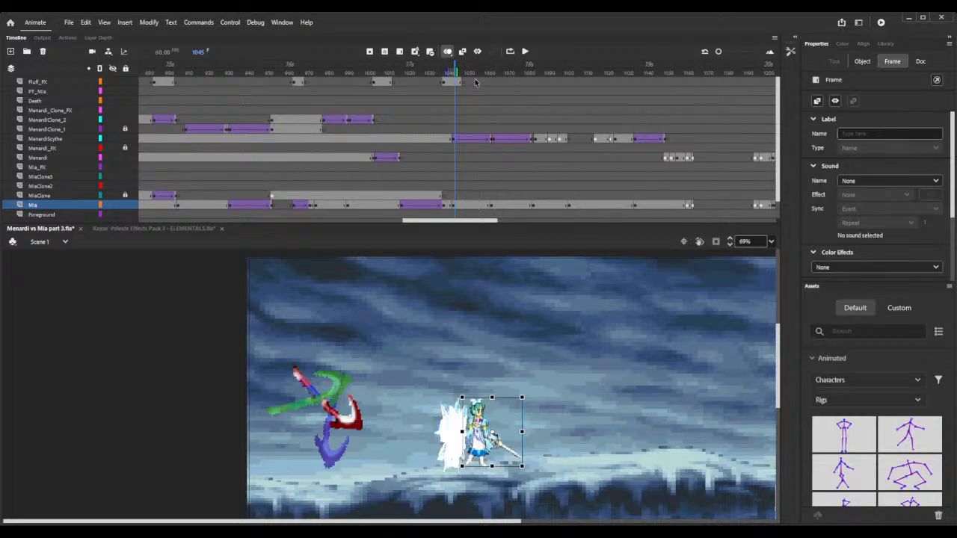
click(491, 207)
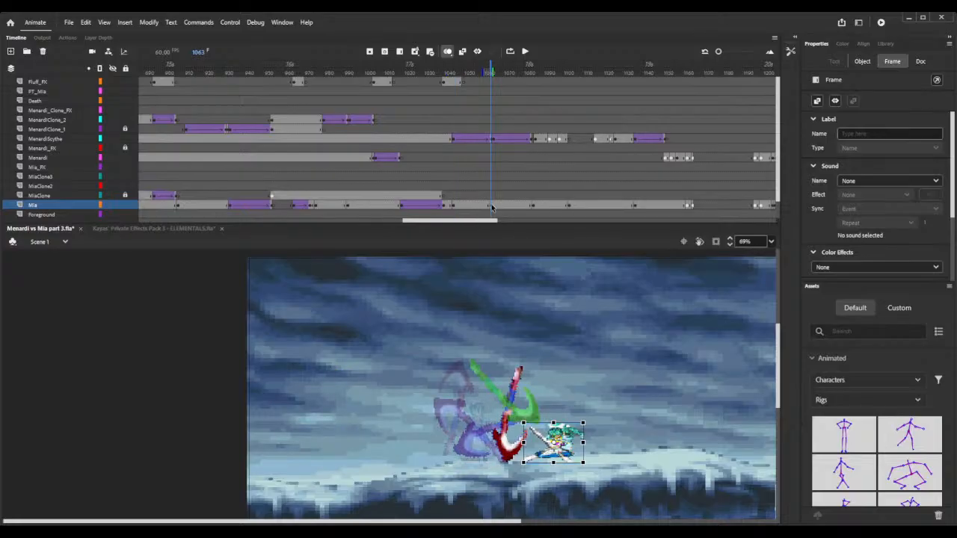
key(shift+comma)
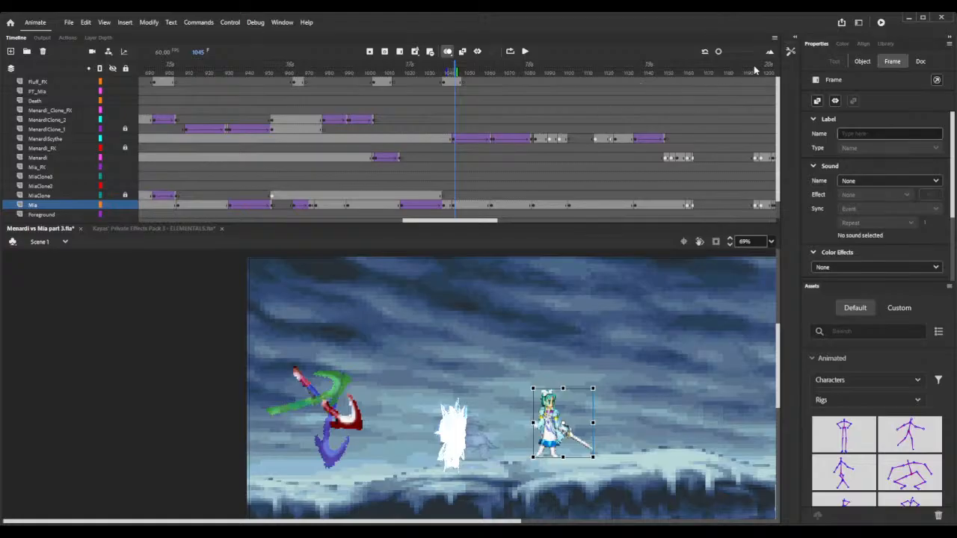
- Test the movie to review the fight animation, and close the preview
click(882, 23)
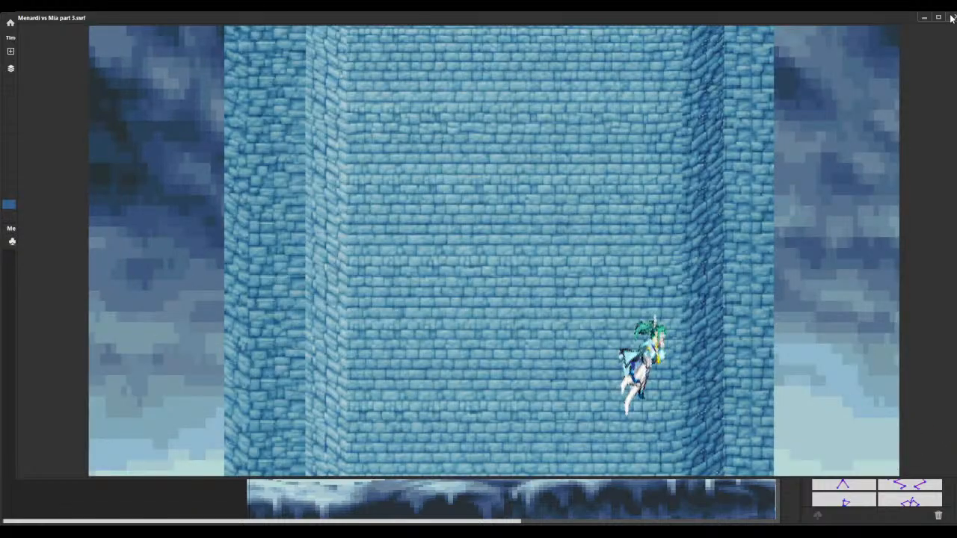
click(951, 19)
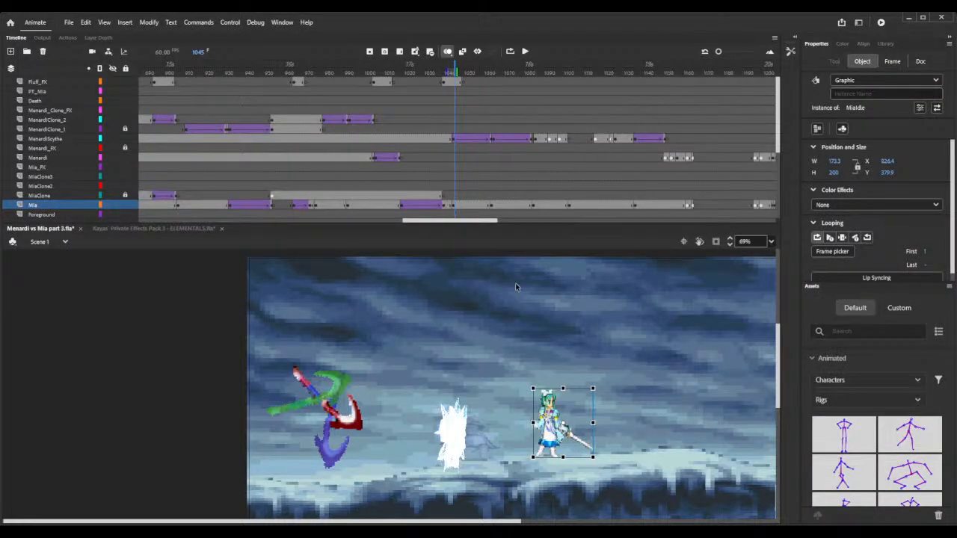
- Try nudging the standing Mia sprite at frame 1045 to X 619.05, Y 404.55, against the edge of the ice effect
key(Left)
key(Left)
key(Left)
key(Left)
key(Left)
key(Left)
key(Left)
key(Left)
key(Left)
key(Left)
key(Left)
key(Left)
key(Left)
key(Left)
key(Left)
key(Left)
key(Left)
key(Left)
key(Left)
key(Left)
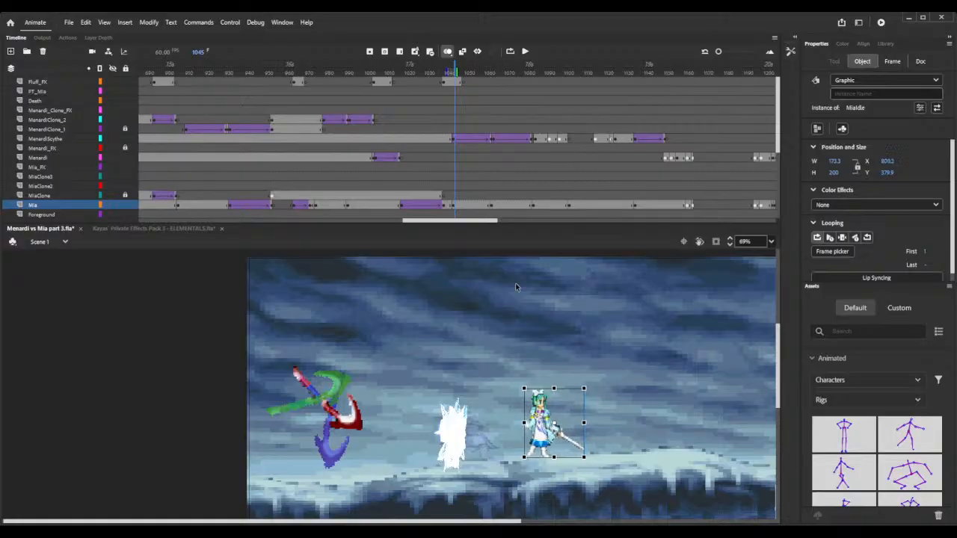
key(Left)
key(Left)
key(Left)
key(Left)
key(Left)
key(Left)
key(Left)
key(Left)
key(Left)
key(Left)
key(Left)
key(Left)
key(Left)
key(Left)
key(Left)
key(Left)
key(Left)
key(Left)
key(Left)
key(Left)
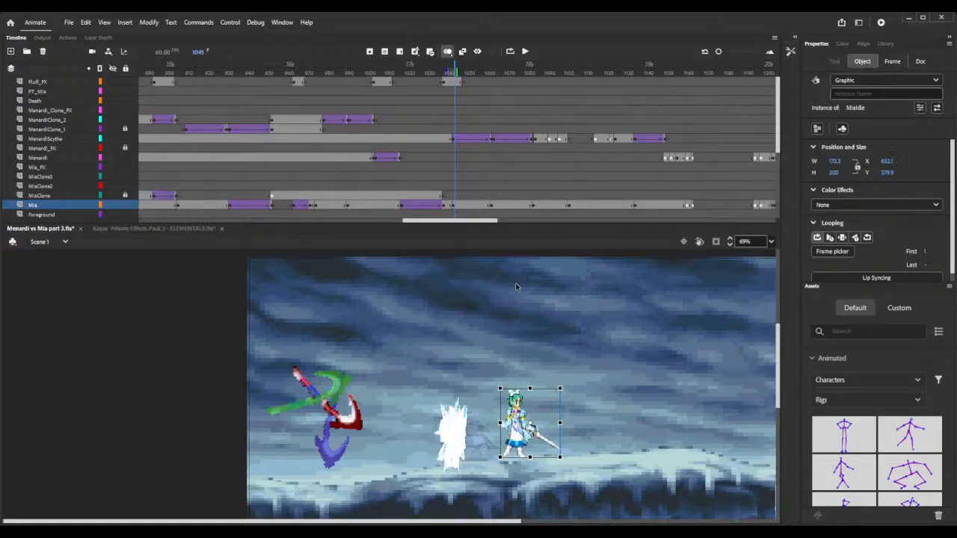
key(Left)
key(Left)
key(Left)
key(Left)
key(Left)
key(Left)
key(Left)
key(Left)
key(Left)
key(Left)
key(Left)
key(Left)
key(Left)
key(Left)
key(Left)
key(Left)
key(Left)
key(Left)
key(Left)
key(Left)
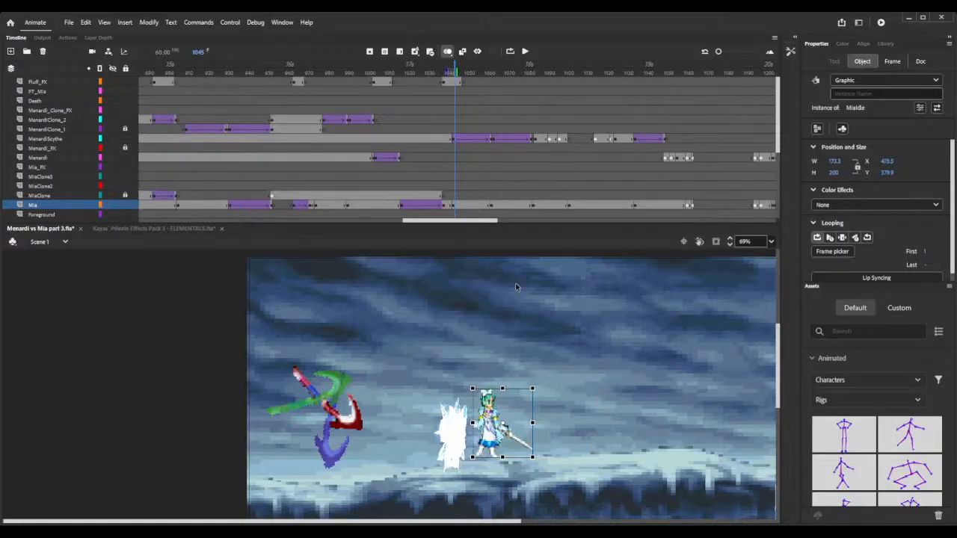
key(Left)
key(Left)
key(Left)
key(Left)
key(Left)
key(Left)
key(Left)
key(Left)
key(Left)
key(Left)
key(Left)
key(Left)
key(Left)
key(Left)
key(Left)
key(Left)
key(Left)
key(Left)
key(Left)
key(Left)
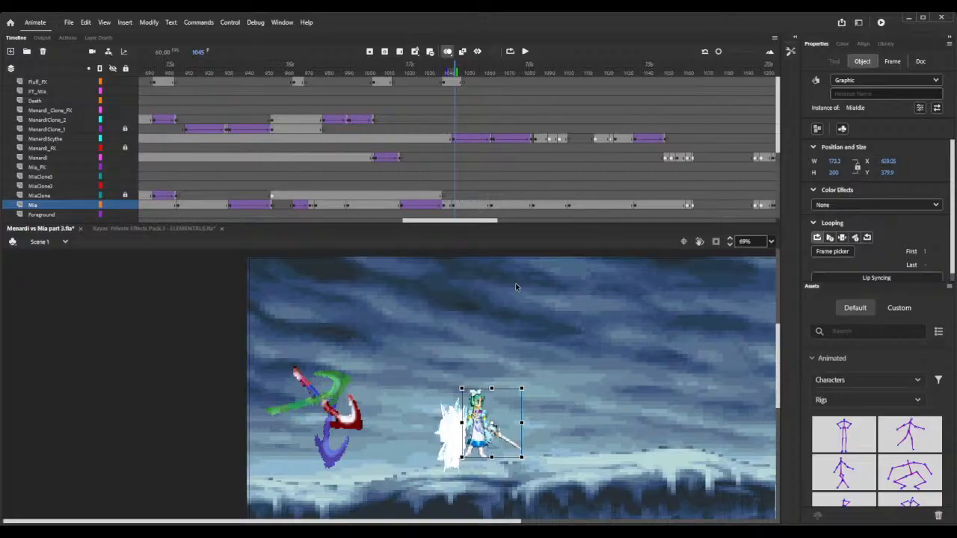
key(Down)
key(Down)
key(Down)
key(Down)
key(Down)
key(Down)
key(Down)
key(Down)
key(Down)
key(Down)
key(Down)
key(Down)
key(Down)
key(Down)
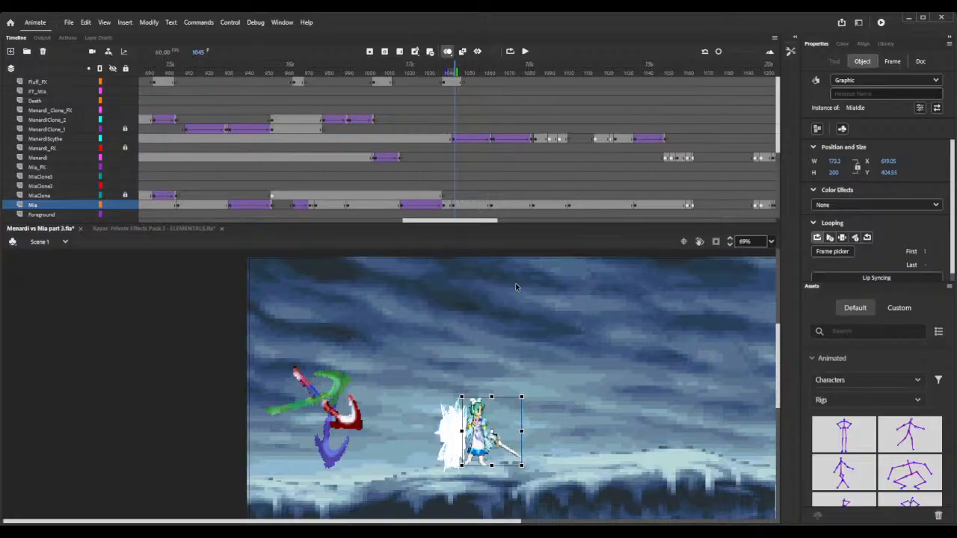
- Turn off onion skinning and compare the positions of Mia's standing and parrying poses at frames 1044 and 1063
click(447, 51)
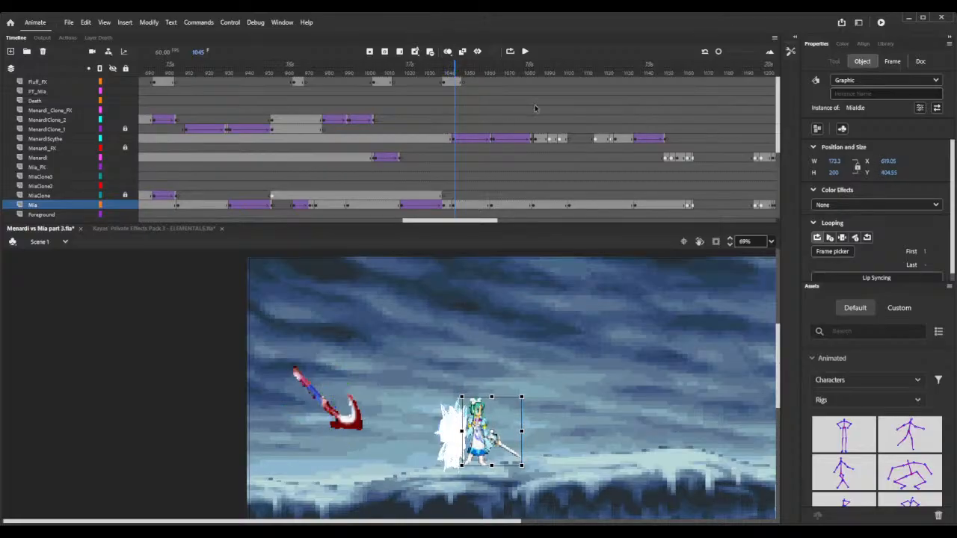
click(729, 239)
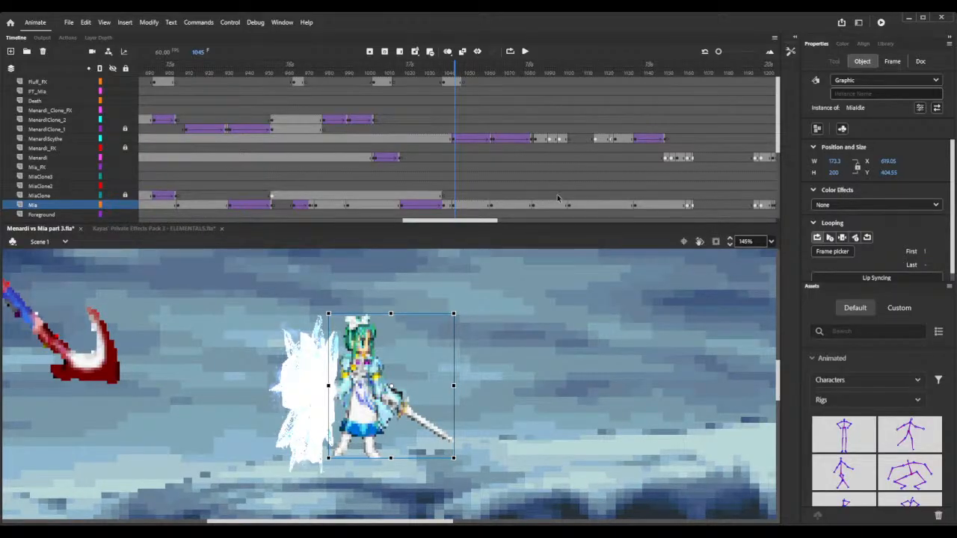
click(491, 208)
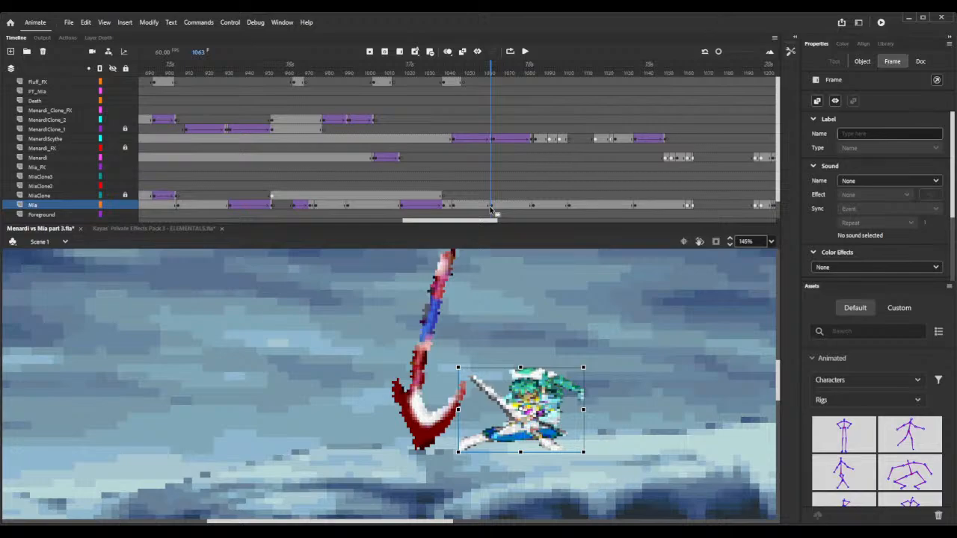
click(864, 63)
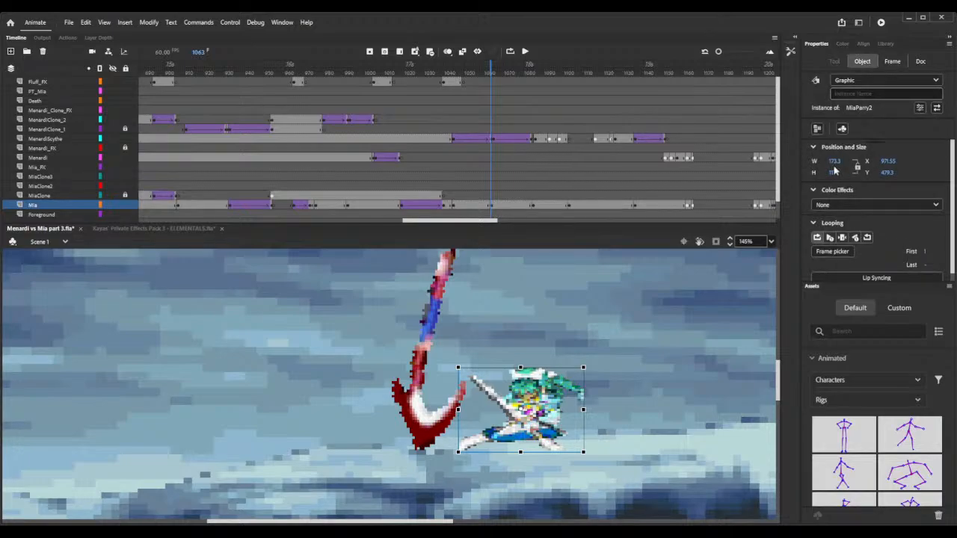
click(453, 207)
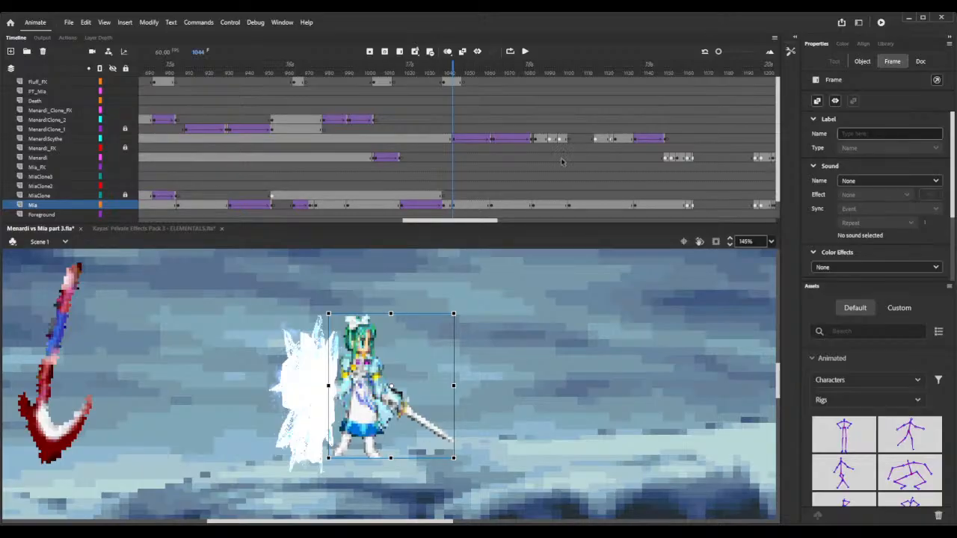
click(861, 62)
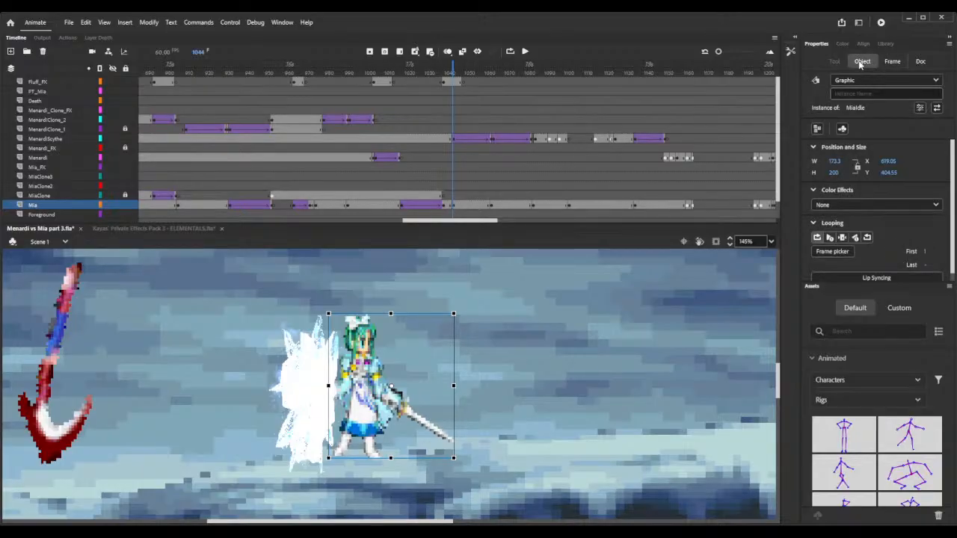
- Try setting the parrying Mia sprite at frame 1063 to X 619.05, the same as her standing pose
click(490, 207)
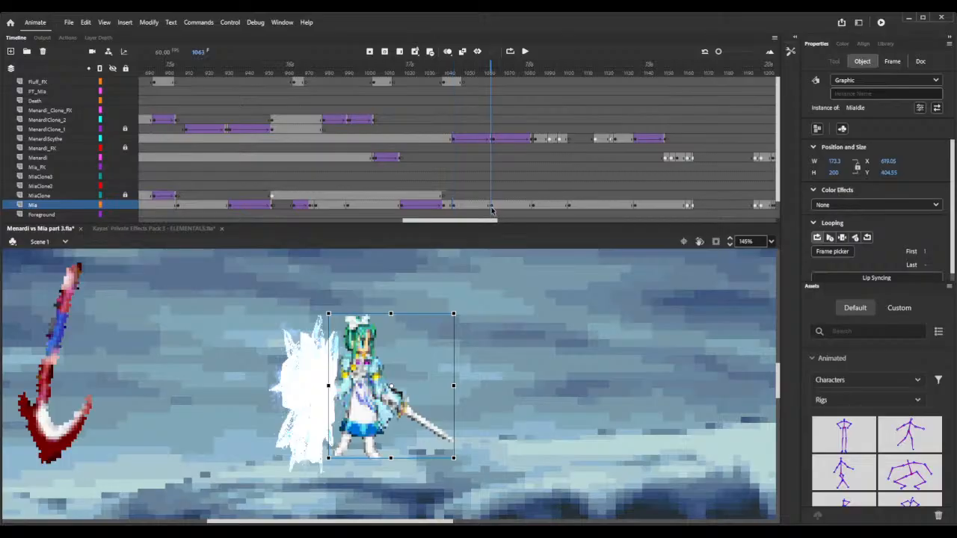
click(862, 61)
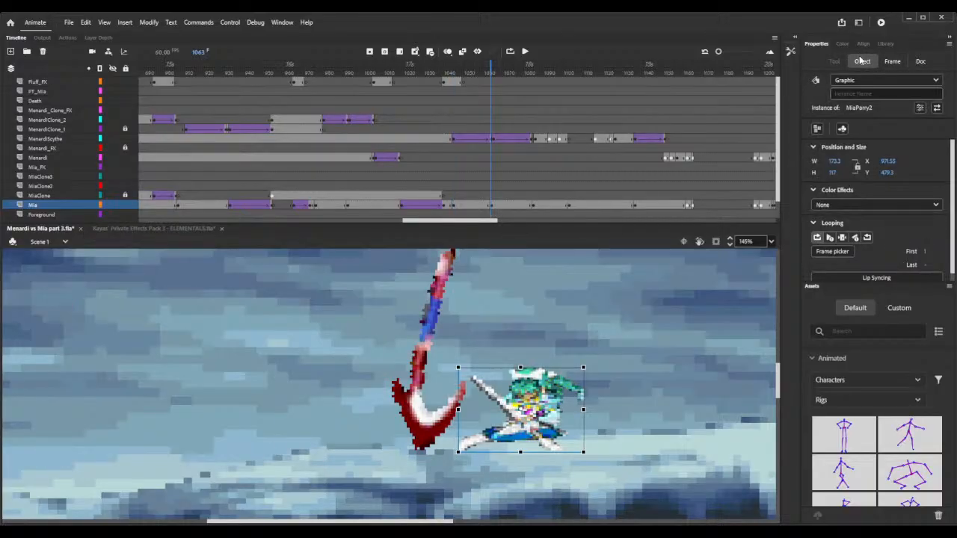
click(889, 161)
text(6)
text(19.05)
click(927, 159)
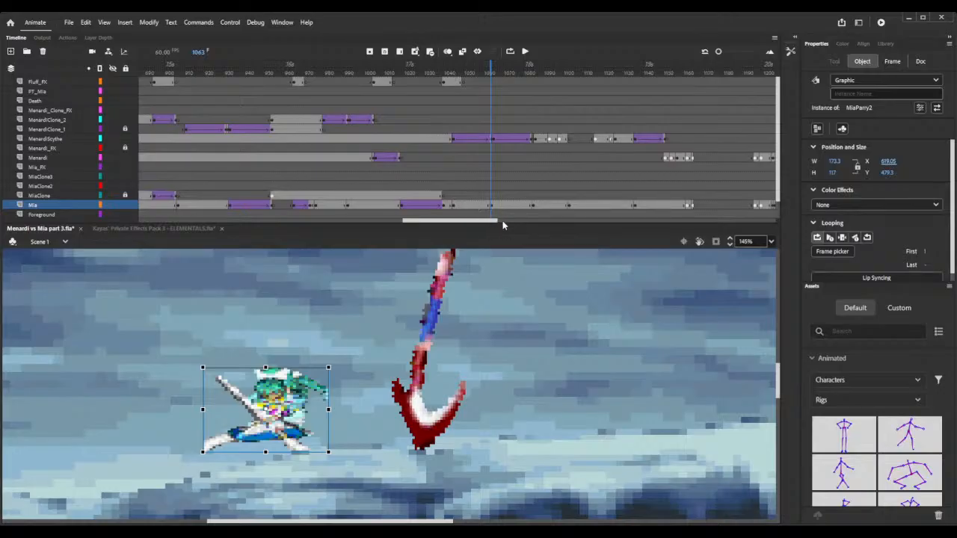
click(448, 276)
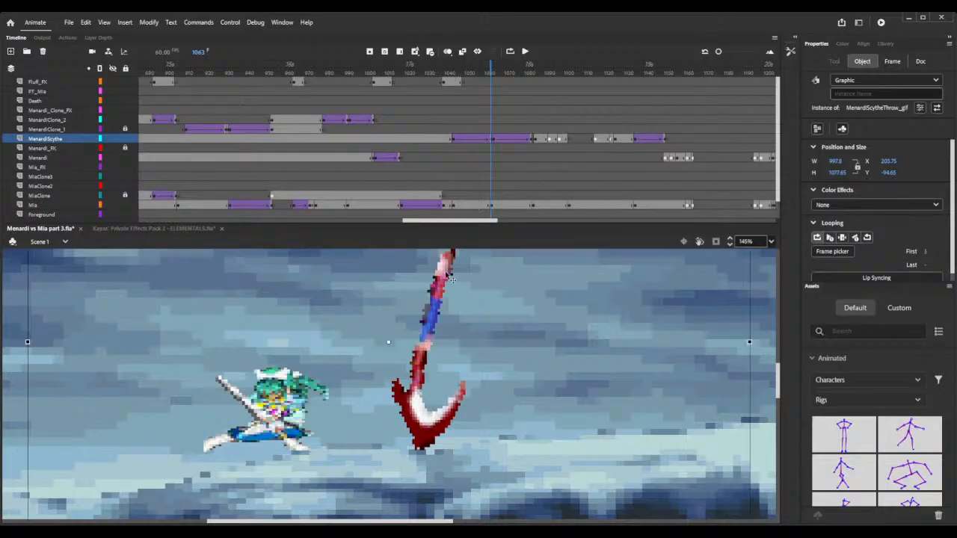
- Undo the position changes to Mia's parrying pose at frame 1063 and her standing pose at frame 1045
click(453, 206)
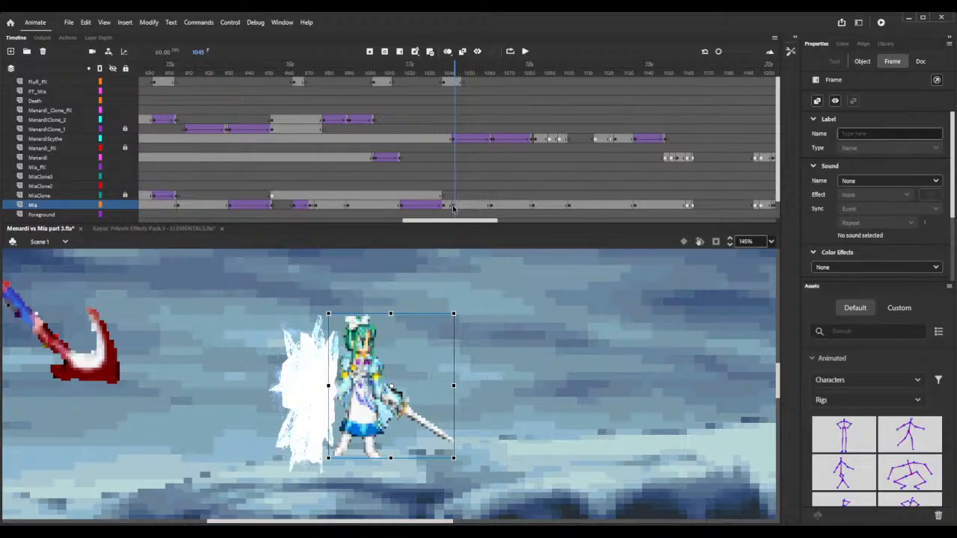
key(Return)
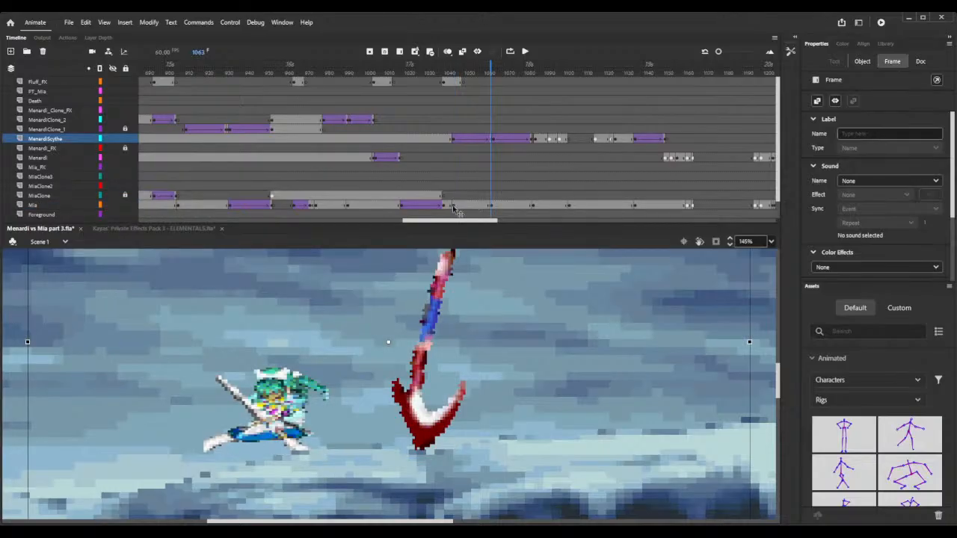
click(453, 208)
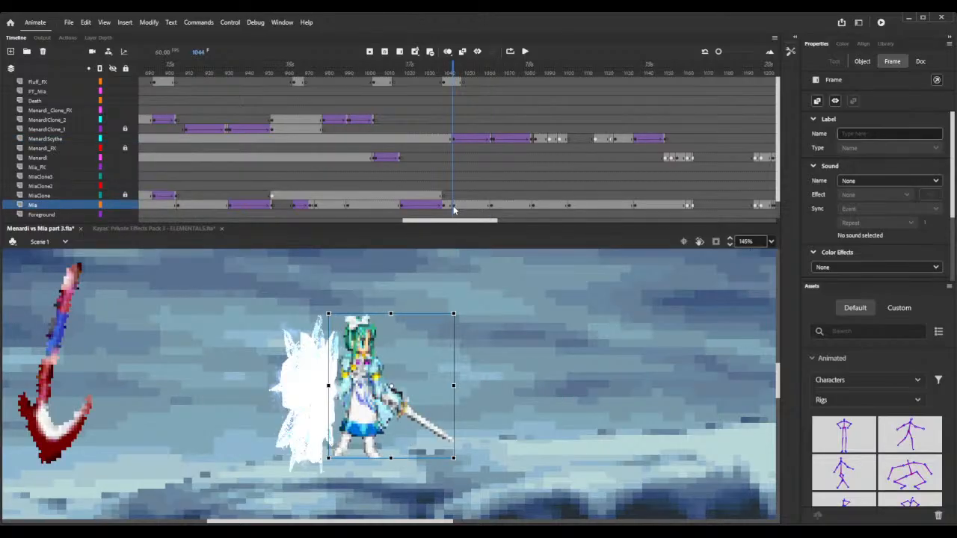
key(Return)
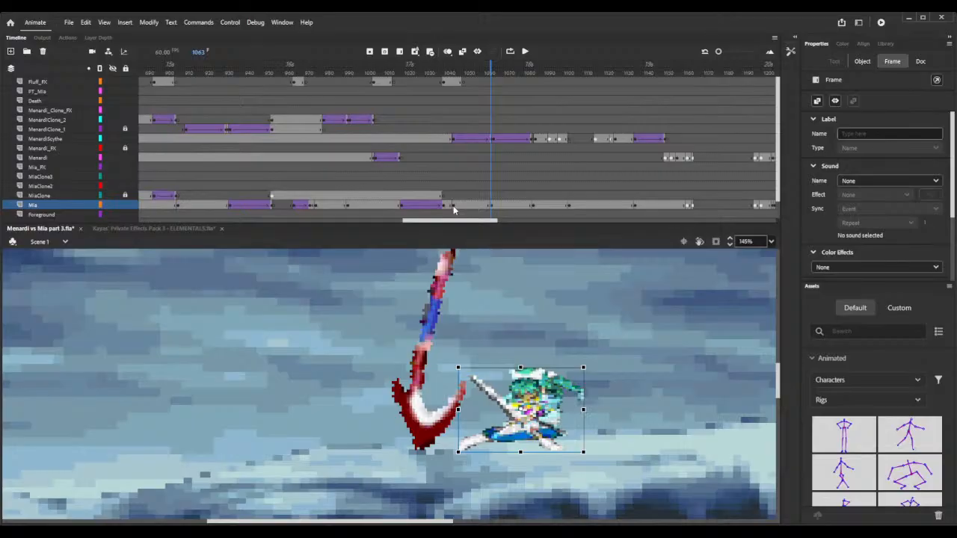
click(453, 210)
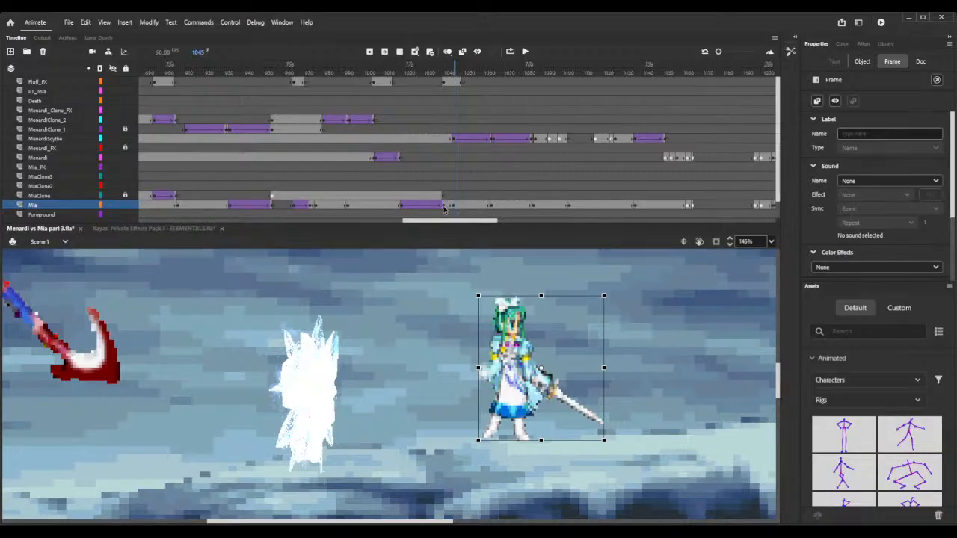
- Shift the Frozen Break span on Fluff_FX to start at frame 1041, and insert extra frames across the layers to delay what follows
click(444, 209)
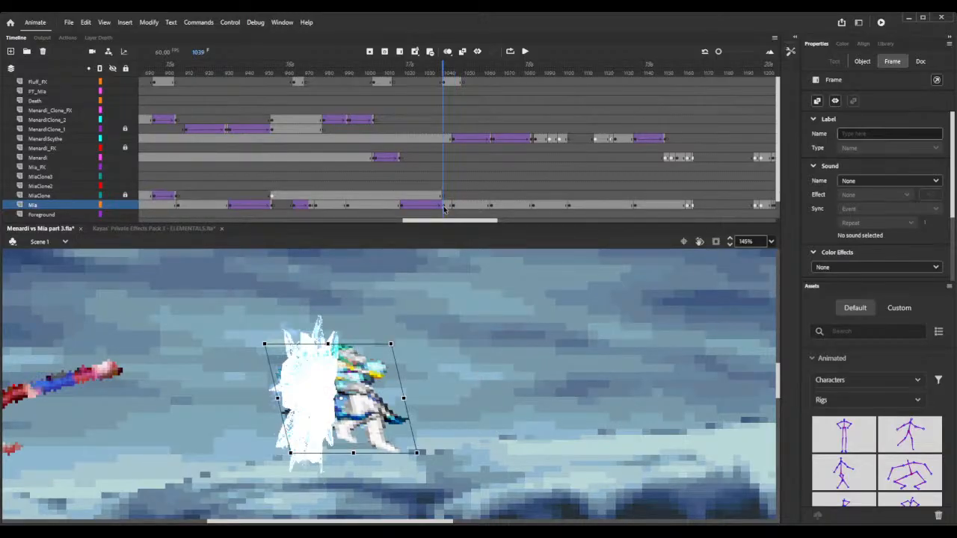
drag(470, 83, 447, 86)
click(474, 84)
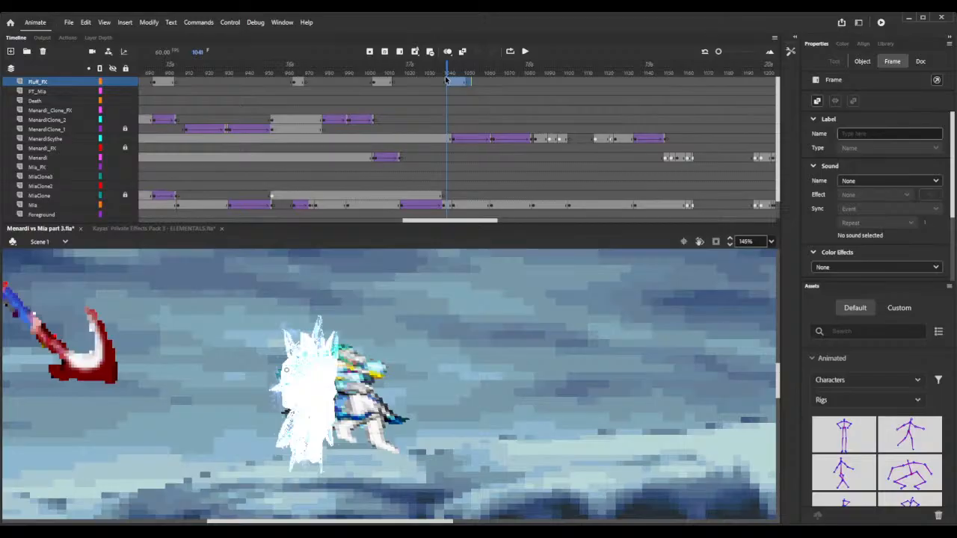
drag(444, 71, 447, 71)
key(period)
key(period)
key(period)
key(period)
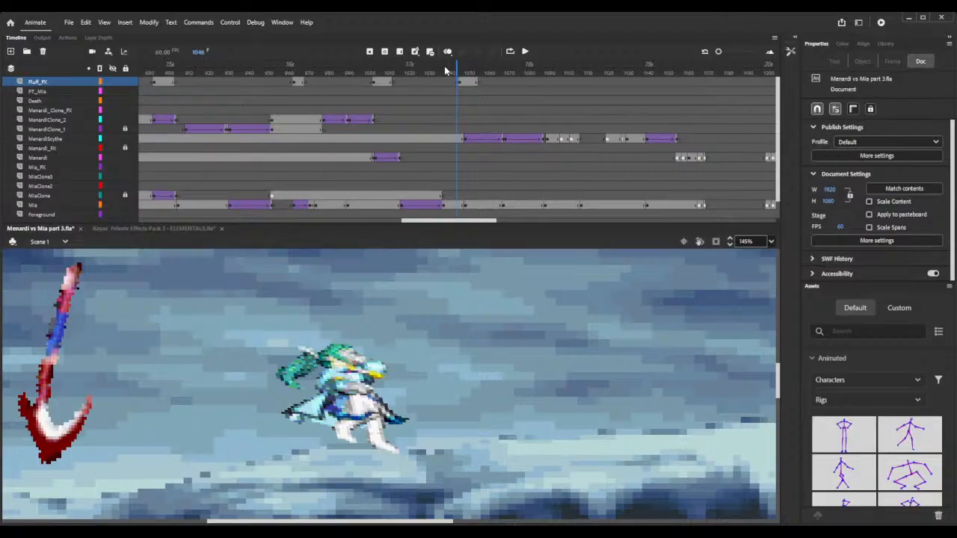
- Find Mia's low lunging pose at frame 866 on the Mia layer and copy that frame
click(350, 209)
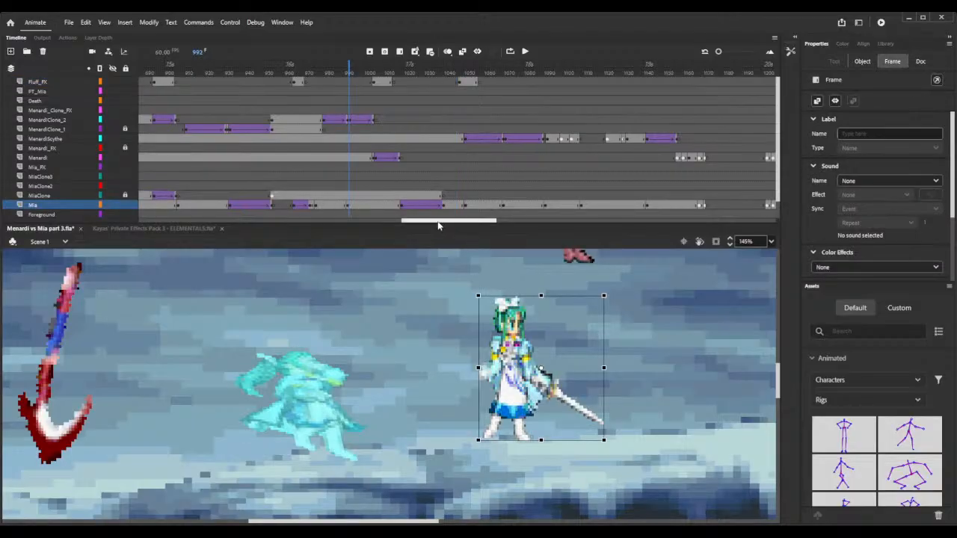
drag(430, 221, 416, 223)
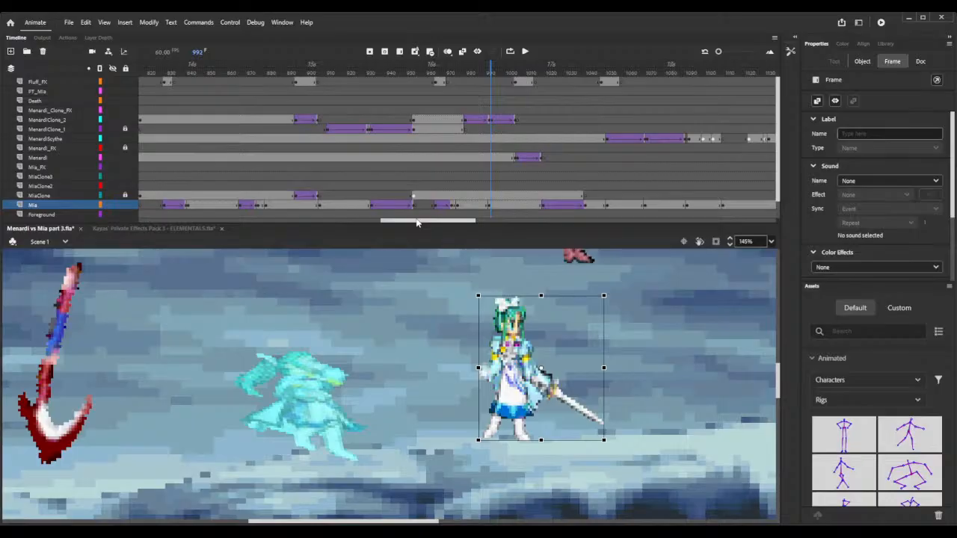
click(319, 208)
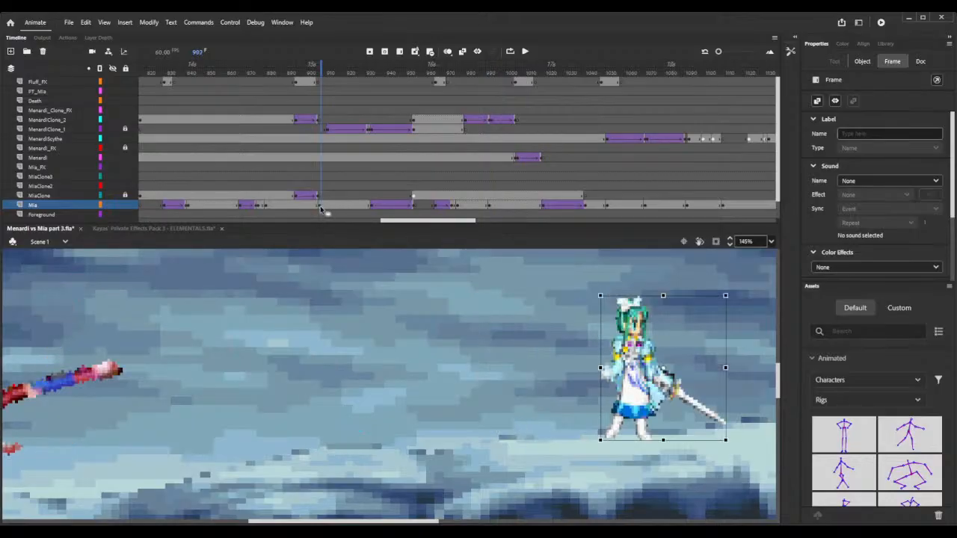
click(265, 209)
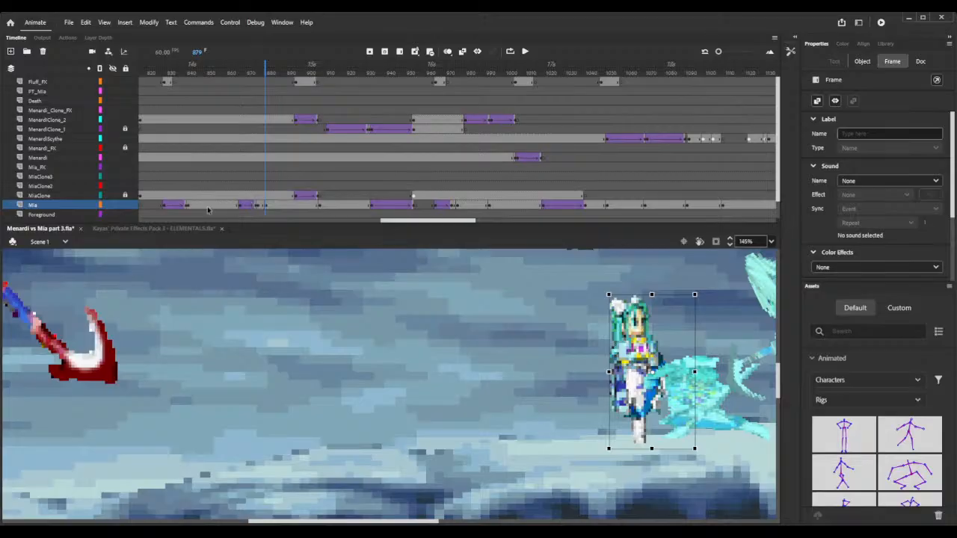
click(241, 210)
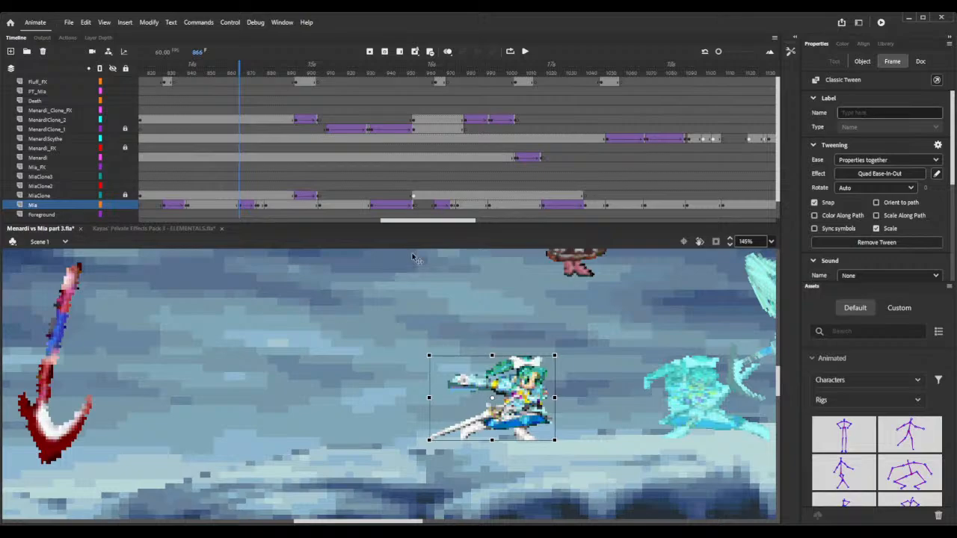
- Paste the lunging pose at frame 1043 on the Mia layer and remove the classic tween that came with it
drag(436, 221, 457, 222)
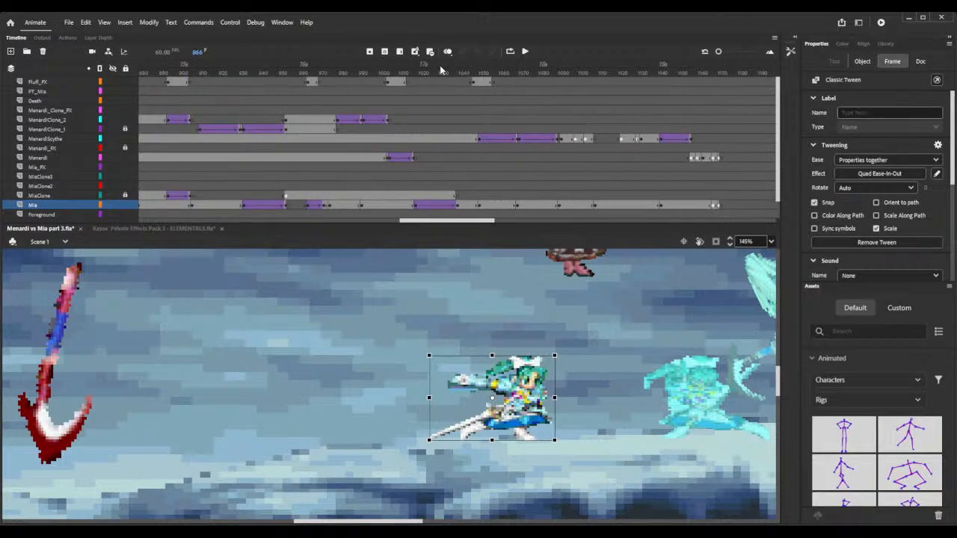
drag(443, 73, 466, 76)
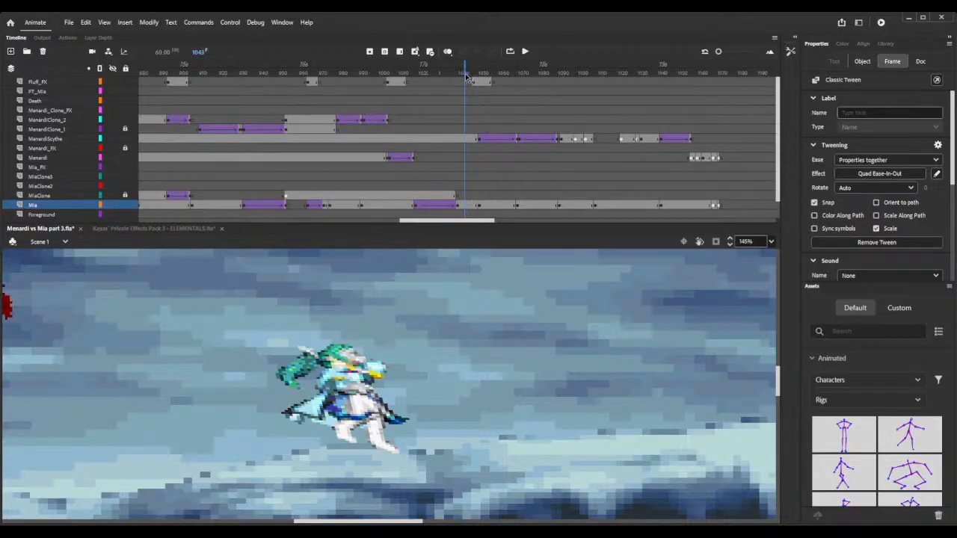
click(465, 205)
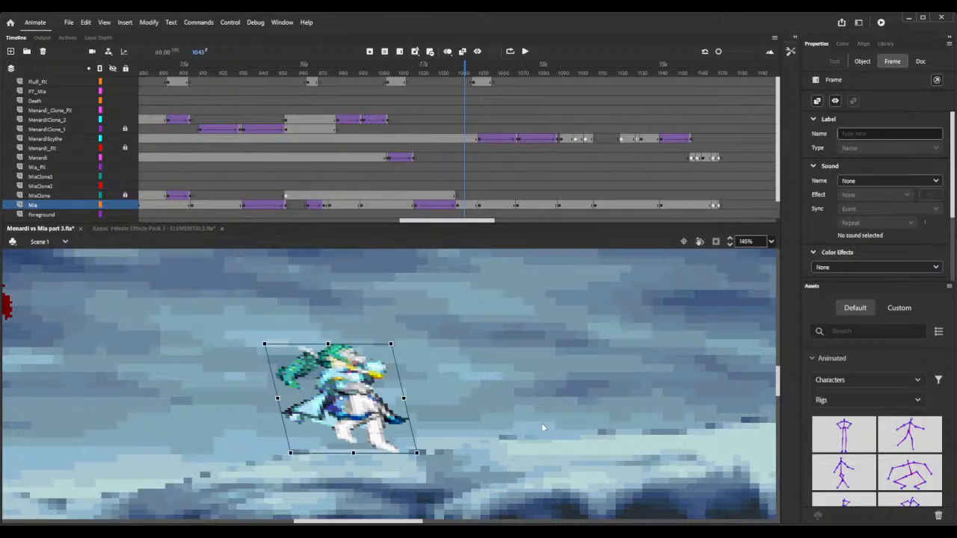
key(ctrl+alt+v)
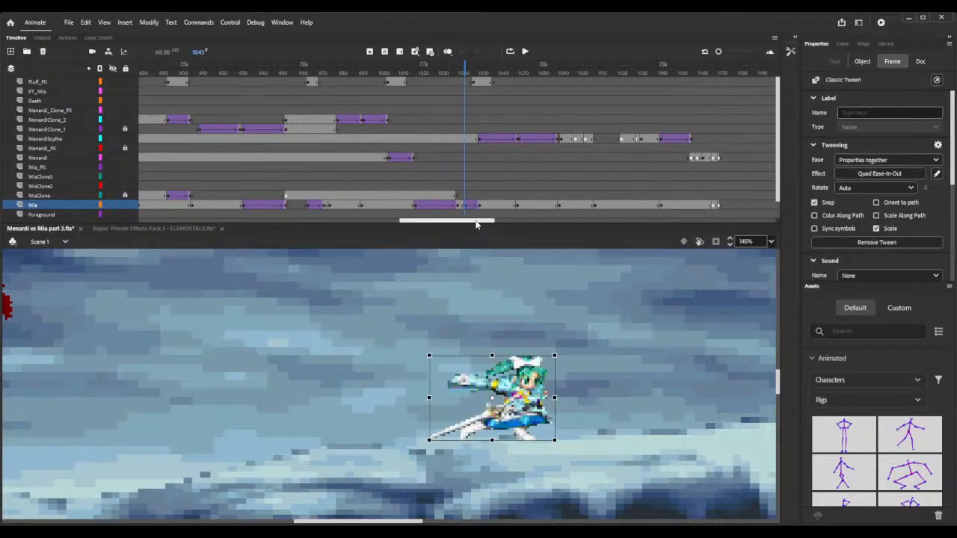
click(471, 206)
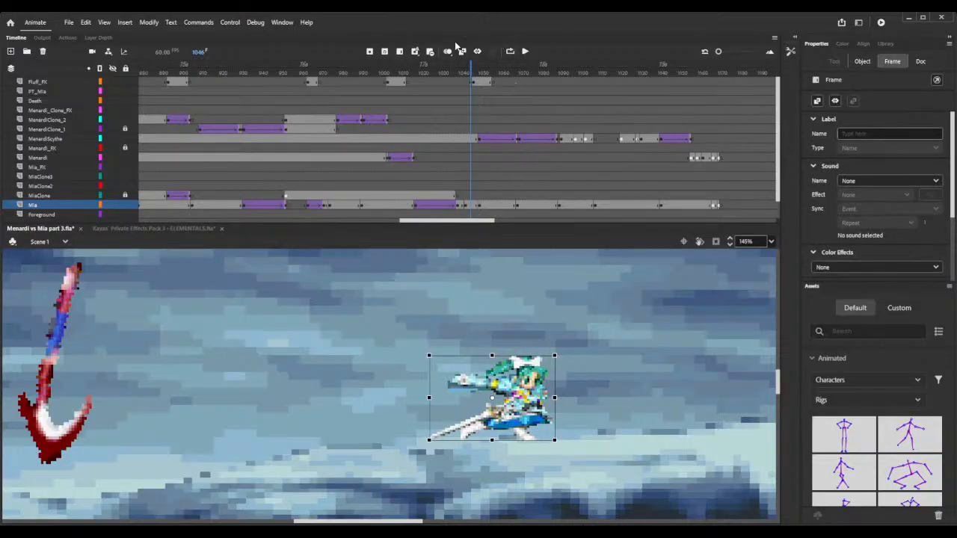
click(479, 209)
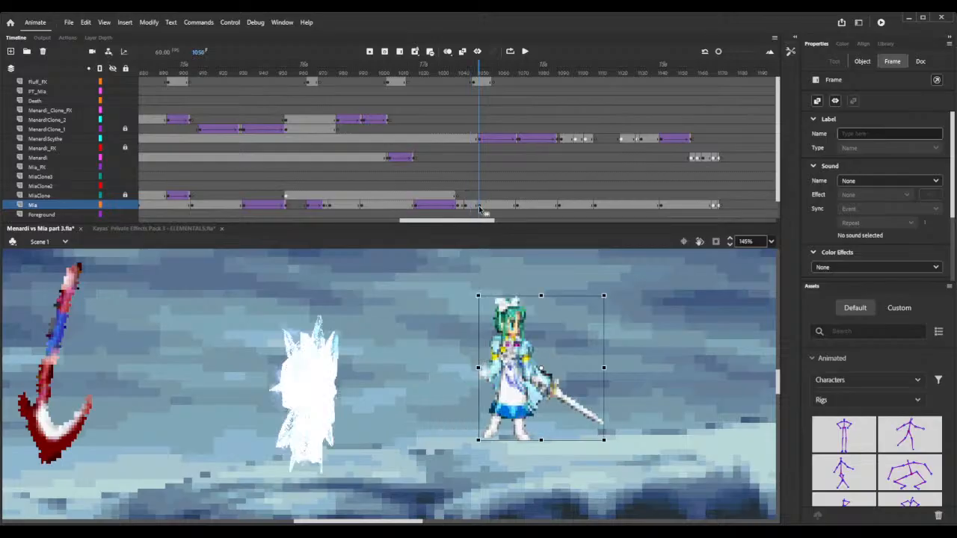
- Turn on onion skinning and preview Mia's motion up to frame 1041
click(447, 51)
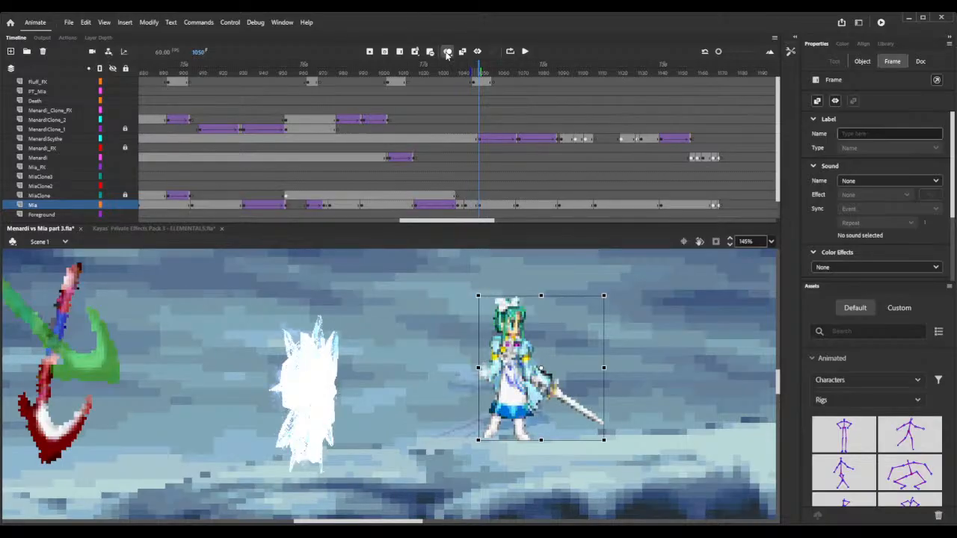
click(408, 71)
drag(408, 71, 462, 74)
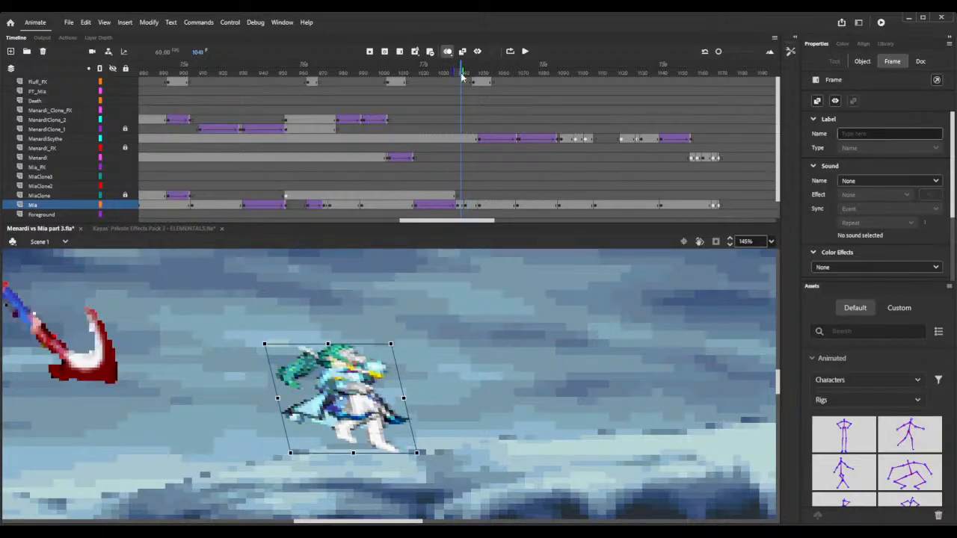
- Insert nine frames across all layers at frame 1041 to prolong Mia's damaged pose before the lunge
click(462, 74)
key(F5)
key(F5)
key(F5)
key(F5)
key(F5)
key(F5)
key(F5)
key(F5)
key(F5)
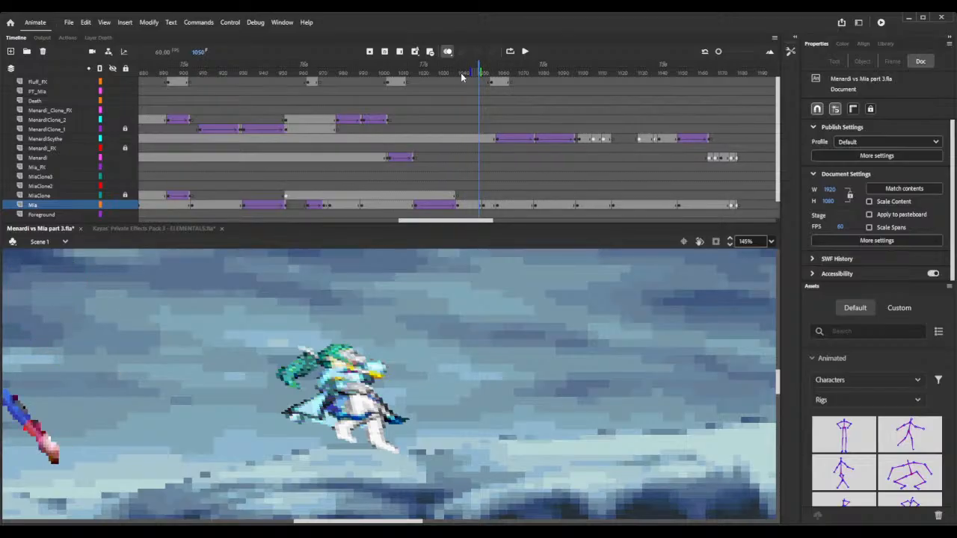
- Compare Mia's damaged and lunging poses on the Mia layer at frames 1039, 1040, 1045 and 1053
click(458, 209)
click(458, 209)
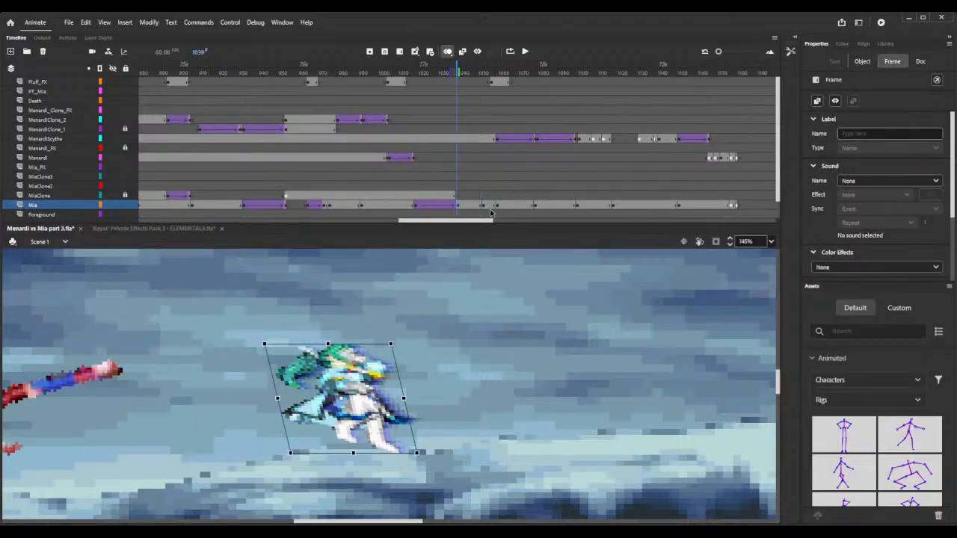
click(484, 207)
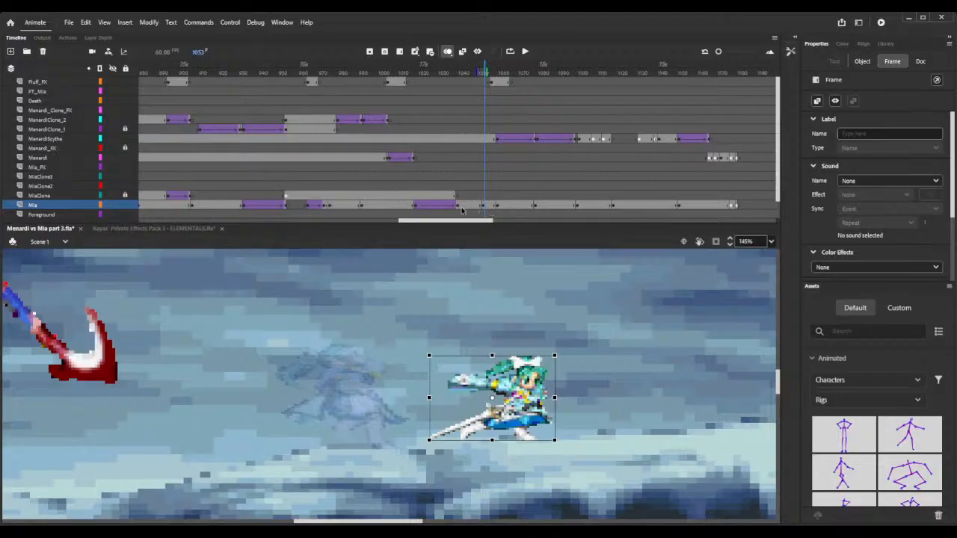
click(470, 209)
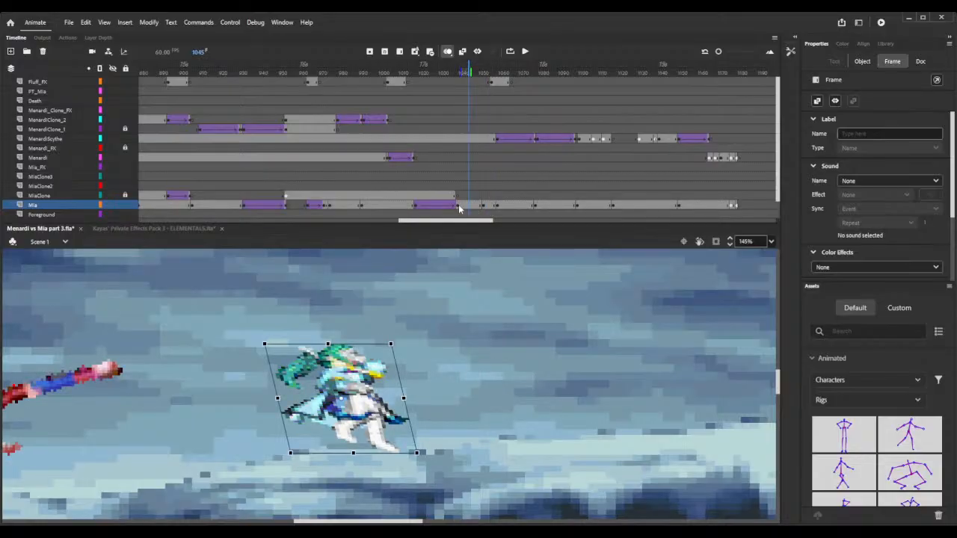
click(458, 209)
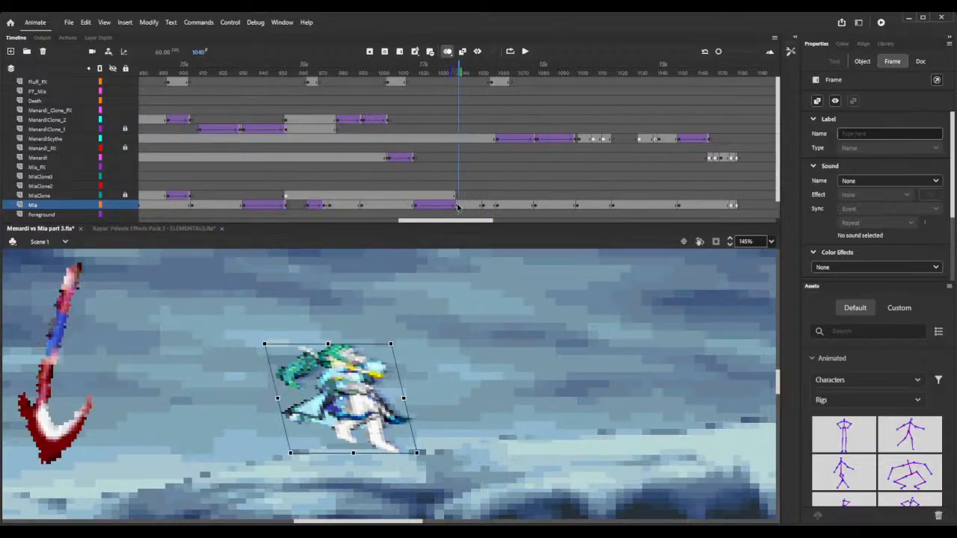
- Try a classic tween with Quad Ease-In-Out from Mia's damaged pose to the lunging pose at frame 1052
click(722, 52)
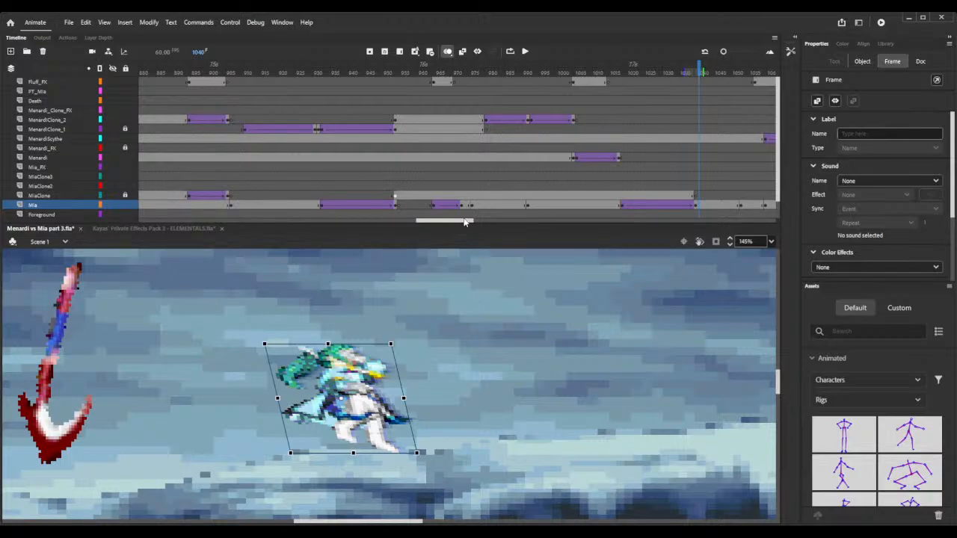
drag(465, 221, 491, 214)
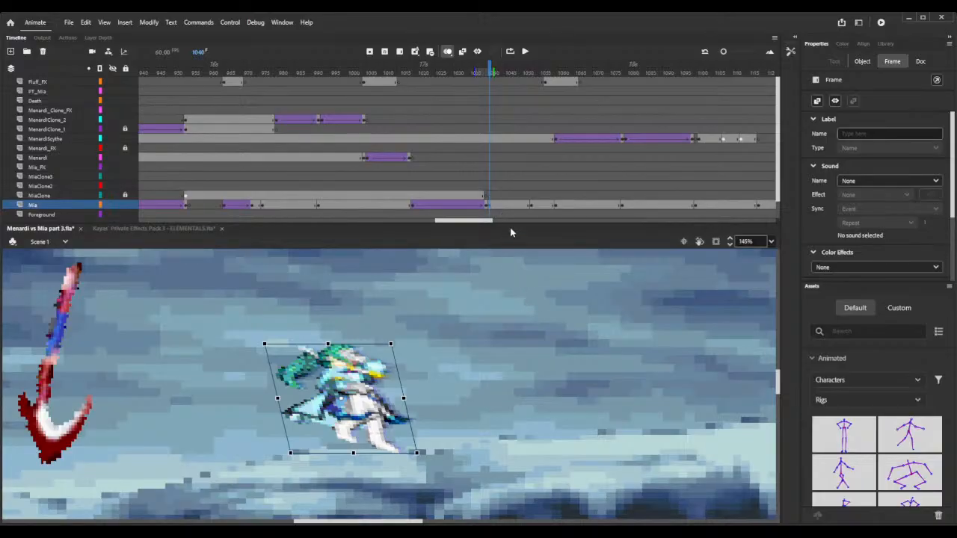
click(504, 211)
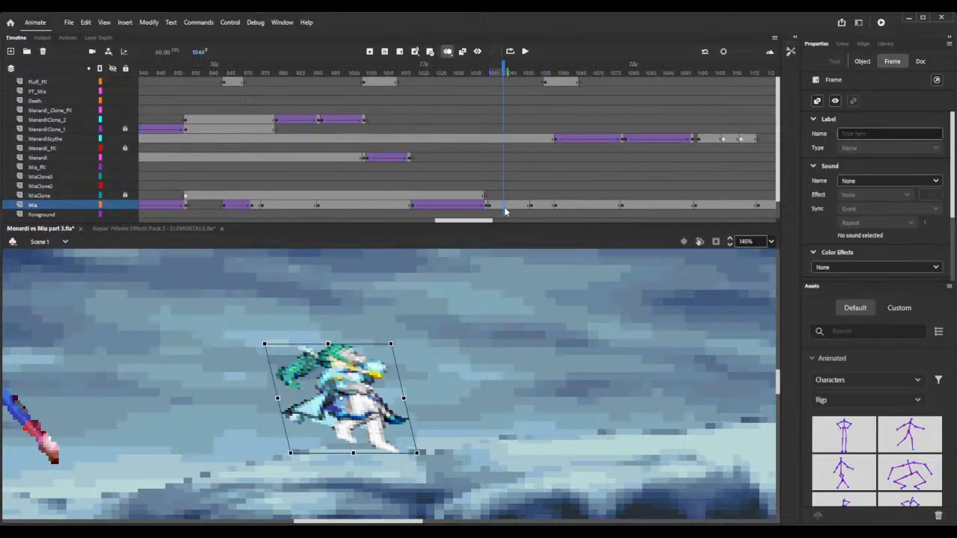
key(F3)
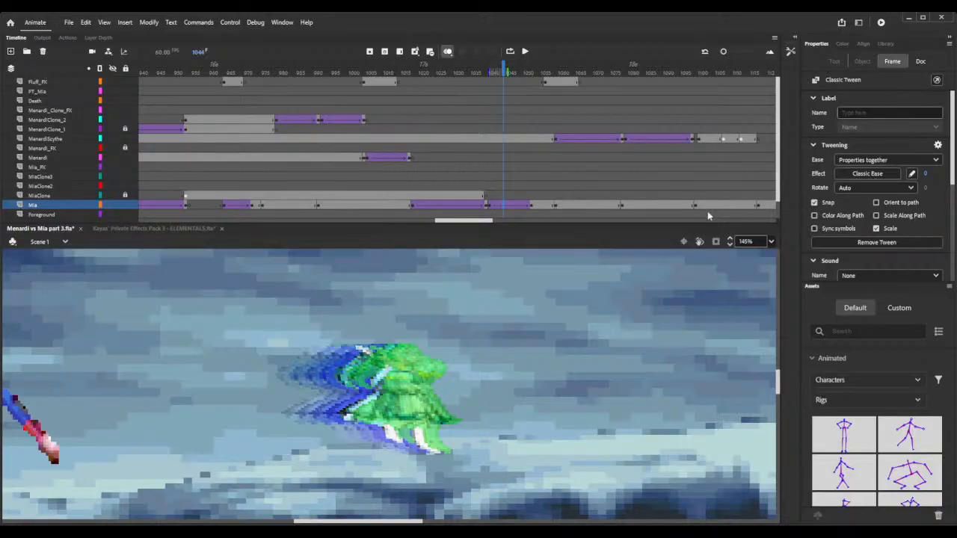
double_click(703, 188)
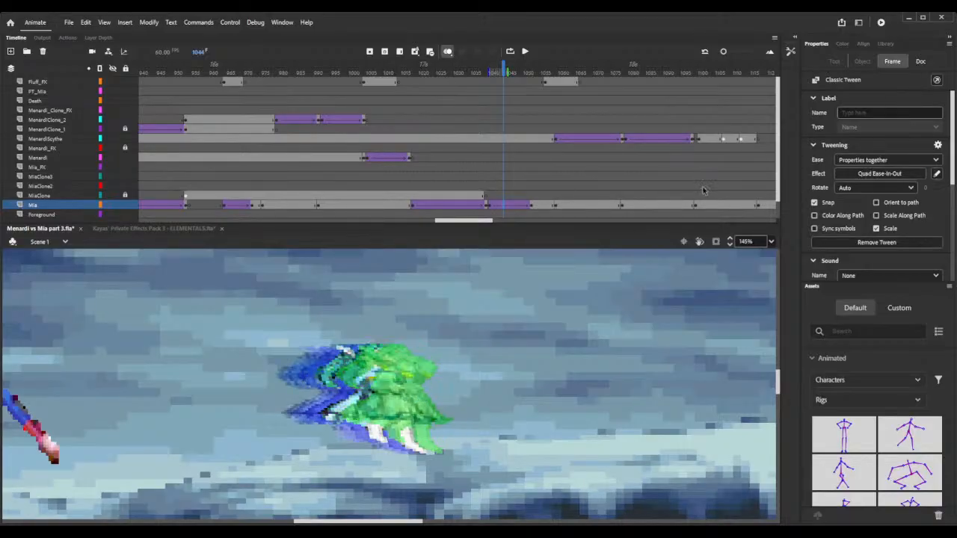
- Turn off onion skinning and preview the tweened movement frame by frame around frame 1041
click(449, 53)
mouse_move(476, 72)
mouse_down()
mouse_move(573, 72)
mouse_move(493, 82)
mouse_up()
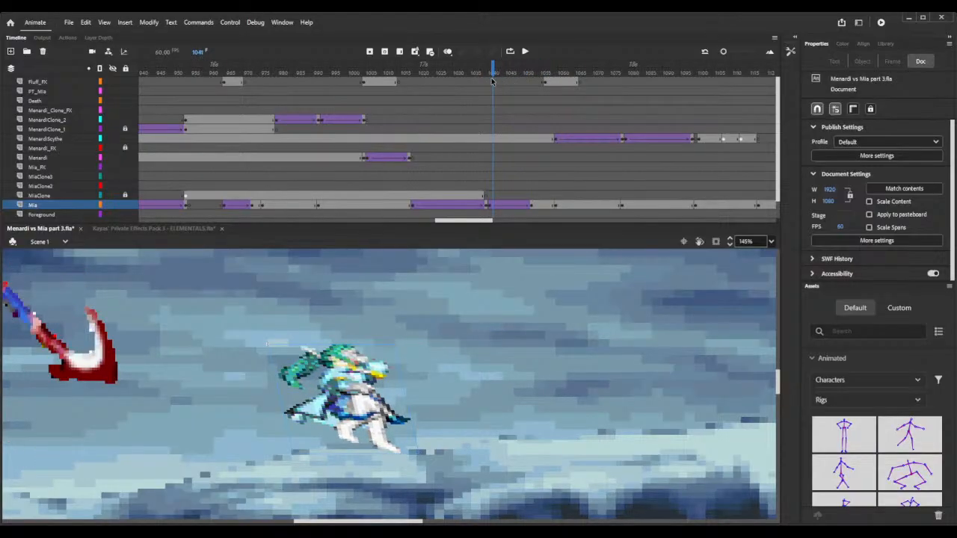
key(comma)
key(comma)
key(comma)
key(comma)
key(comma)
- Undo the classic tween and its easing on Mia's damaged pose, and return to frame 1040
key(ctrl+z)
key(ctrl+z)
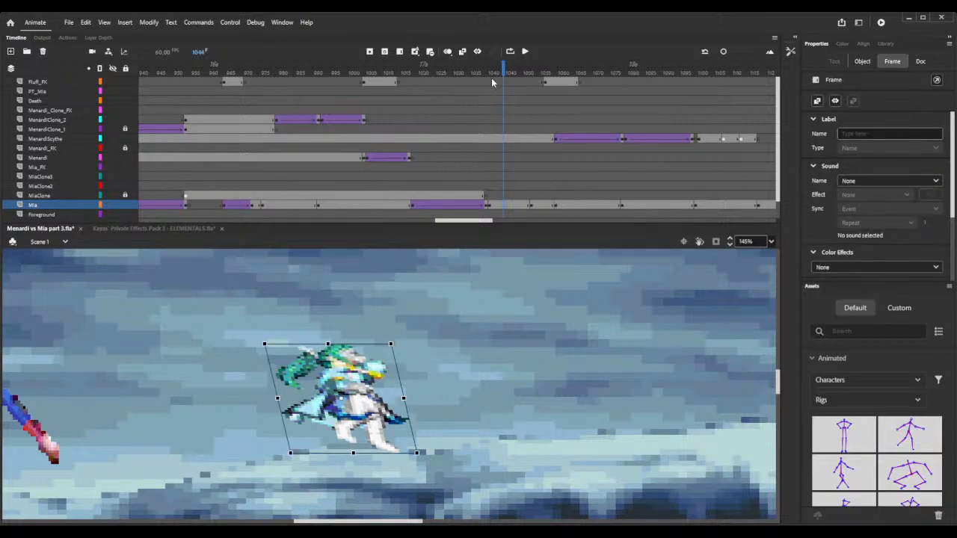
click(491, 77)
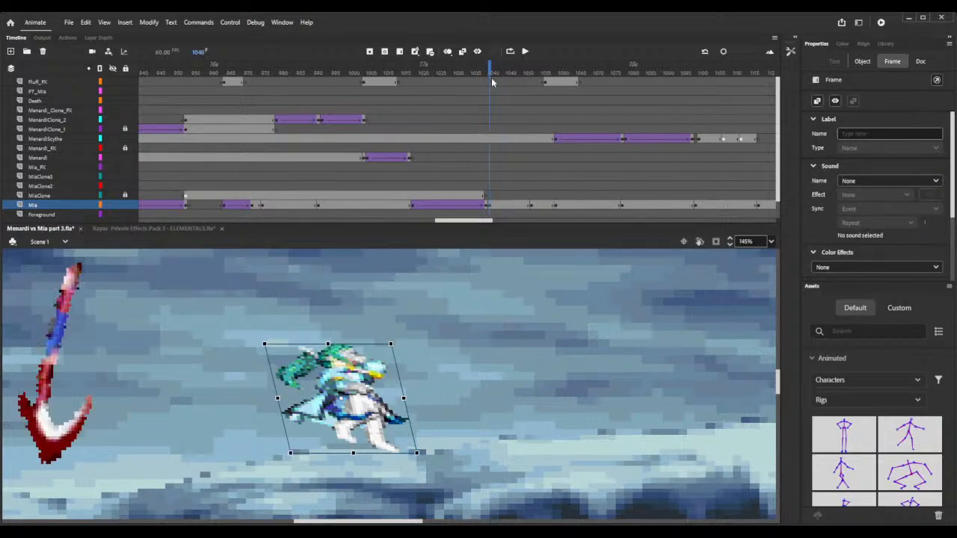
- Copy Mia's lunging pose from frame 1052 and paste it at frame 1040 on the Mia layer
click(531, 208)
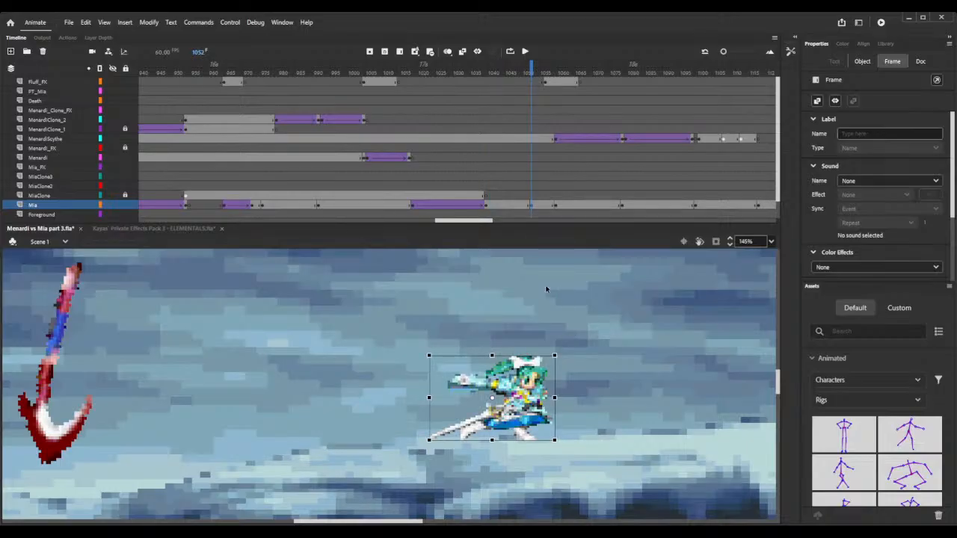
click(490, 207)
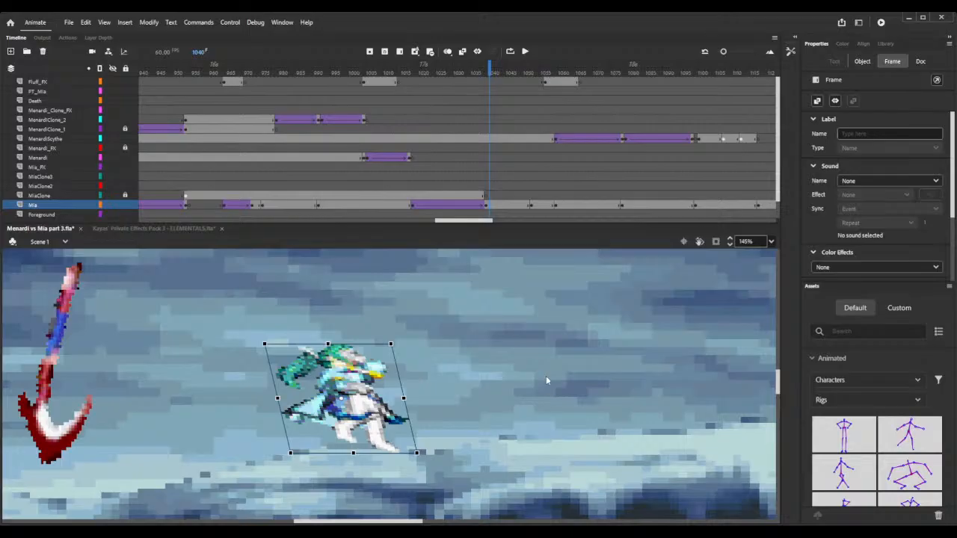
key(ctrl+alt+v)
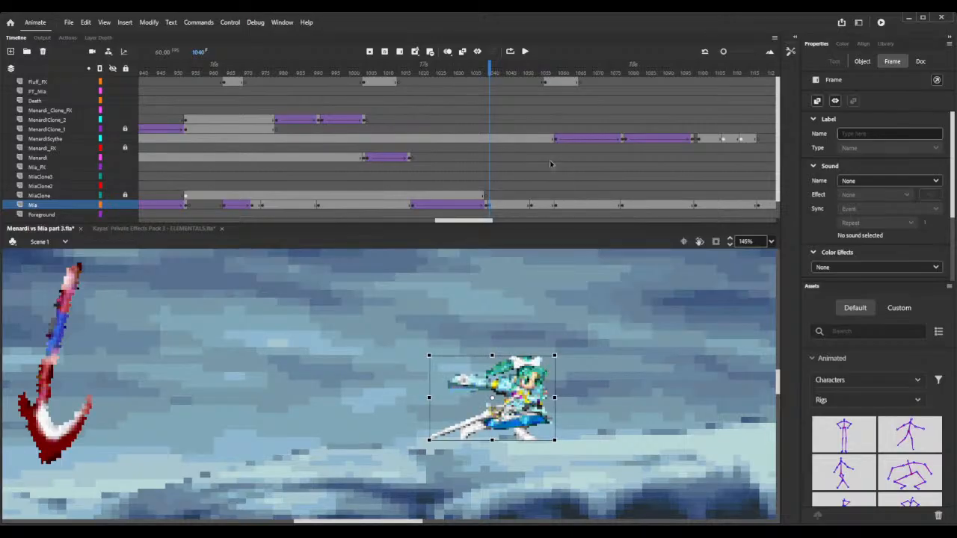
- Add a classic tween with Quad Ease-In-Out between Mia's lunging poses at frames 1040 and 1052
right_click(517, 204)
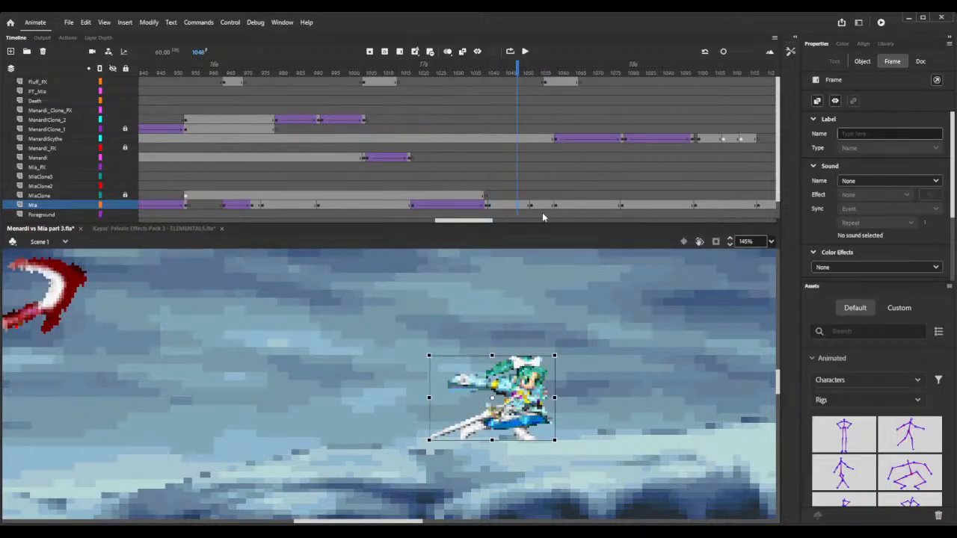
click(544, 212)
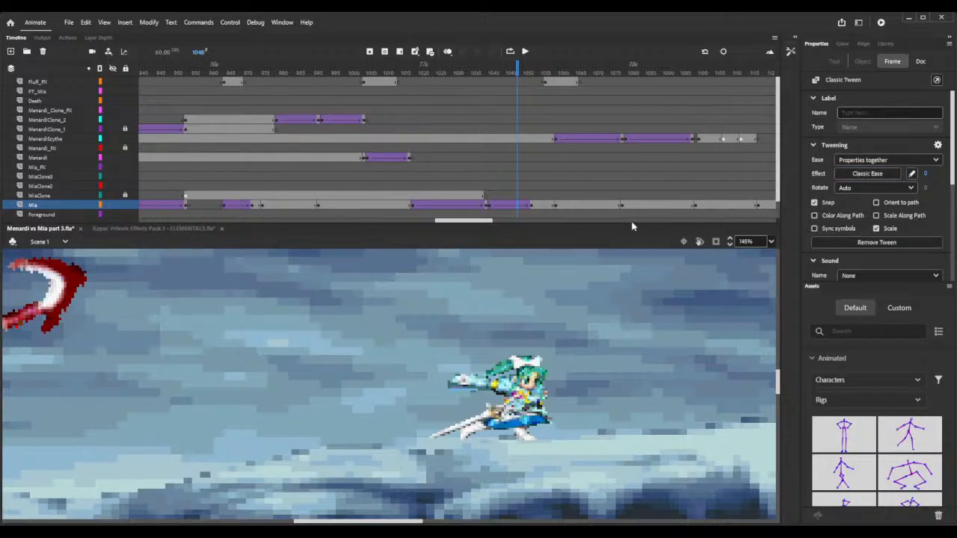
double_click(697, 194)
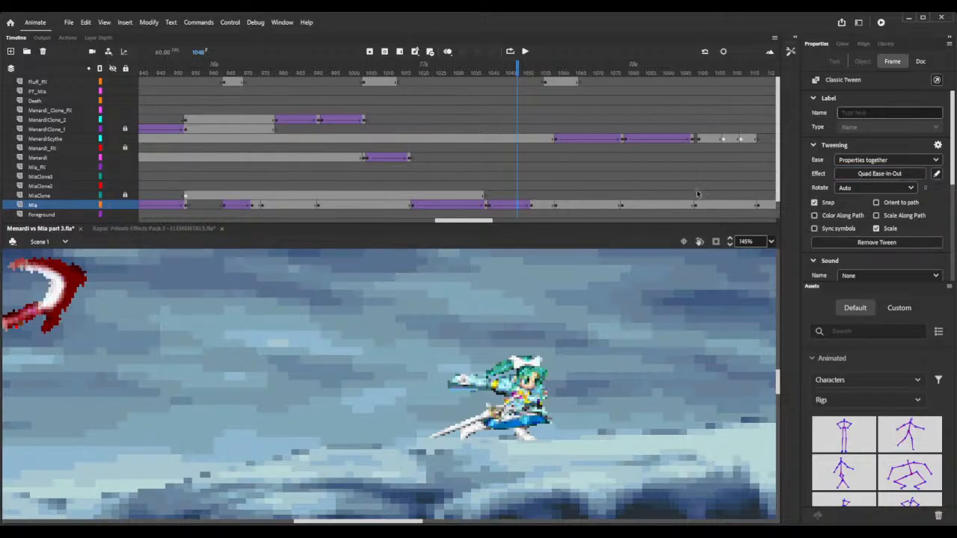
- Match the X position of Mia's lunging pose at frame 1040 to her damaged pose at frame 1039 by setting it to 530.85
click(486, 207)
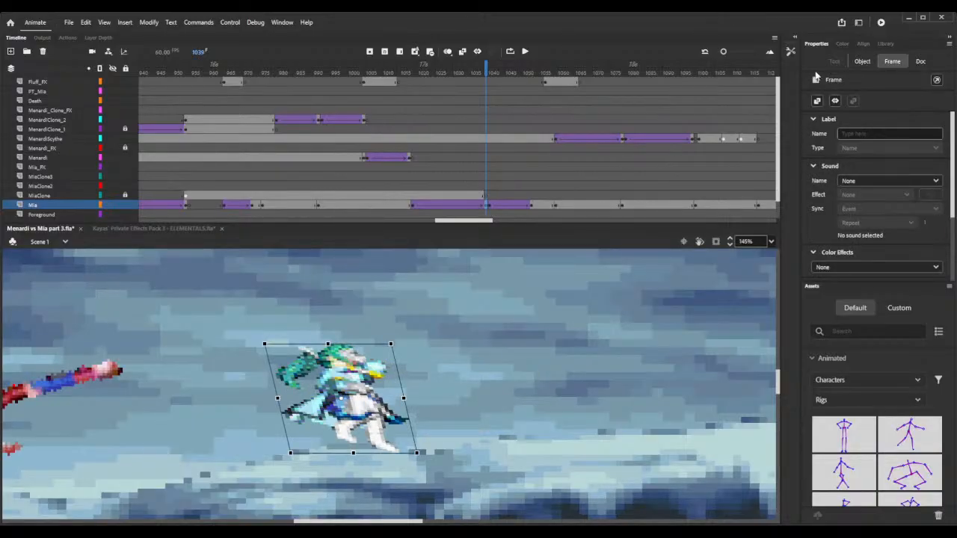
click(863, 62)
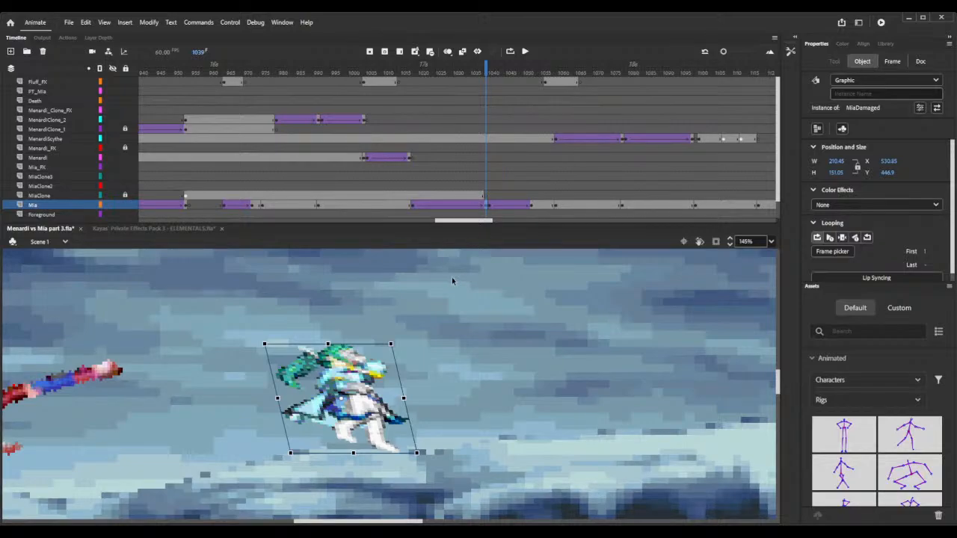
click(490, 205)
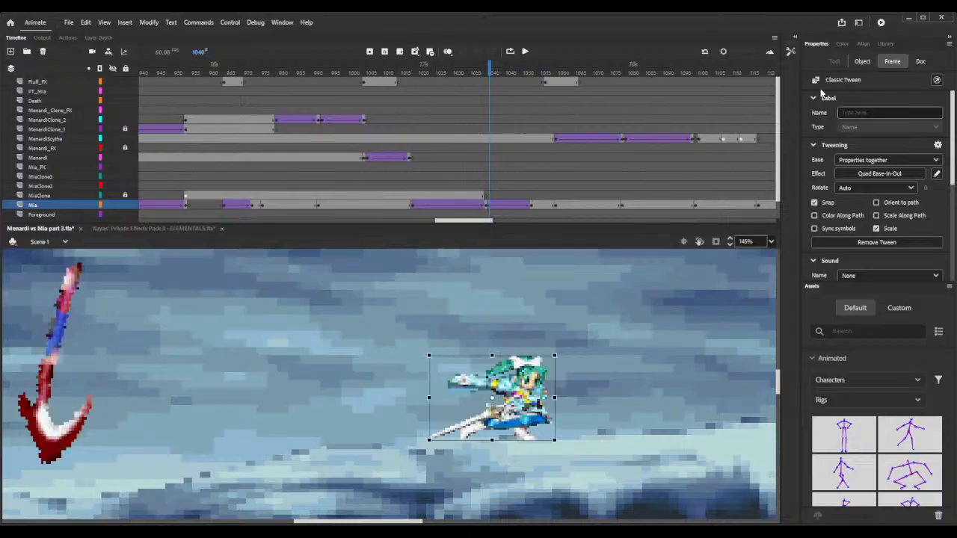
click(858, 62)
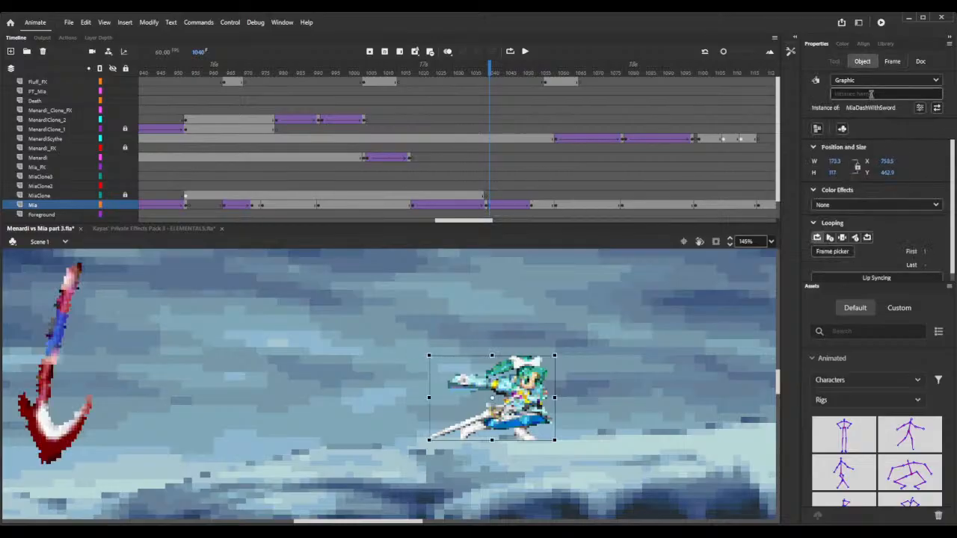
click(888, 160)
text(5)
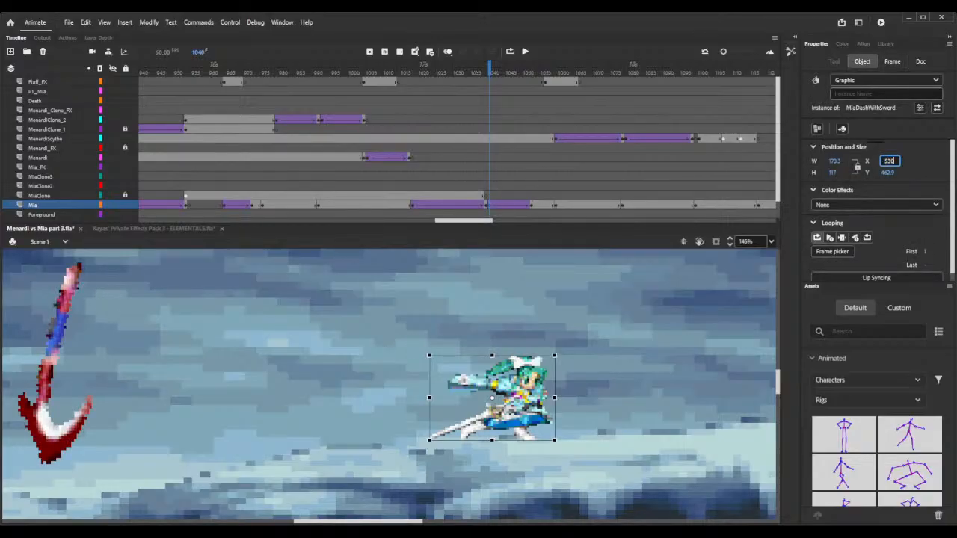
text(30.85)
key(Return)
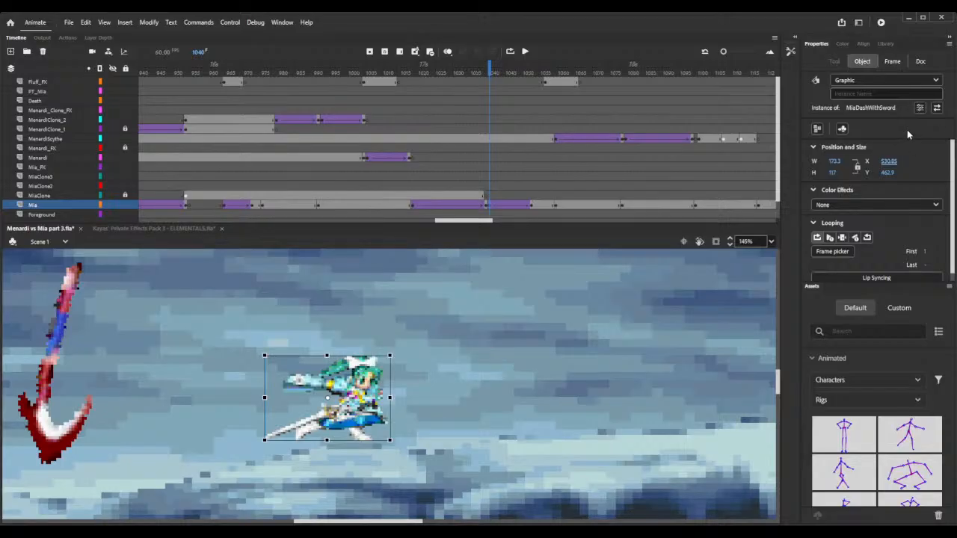
- Set the lunging pose's Y position at frame 1040 to 446.9 and compare it with the damaged pose at frame 1039
click(486, 207)
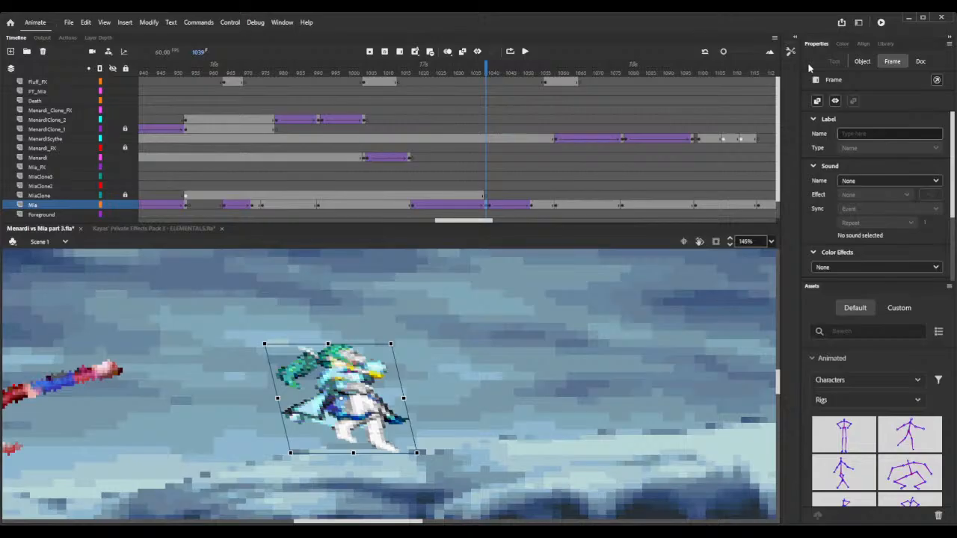
click(863, 62)
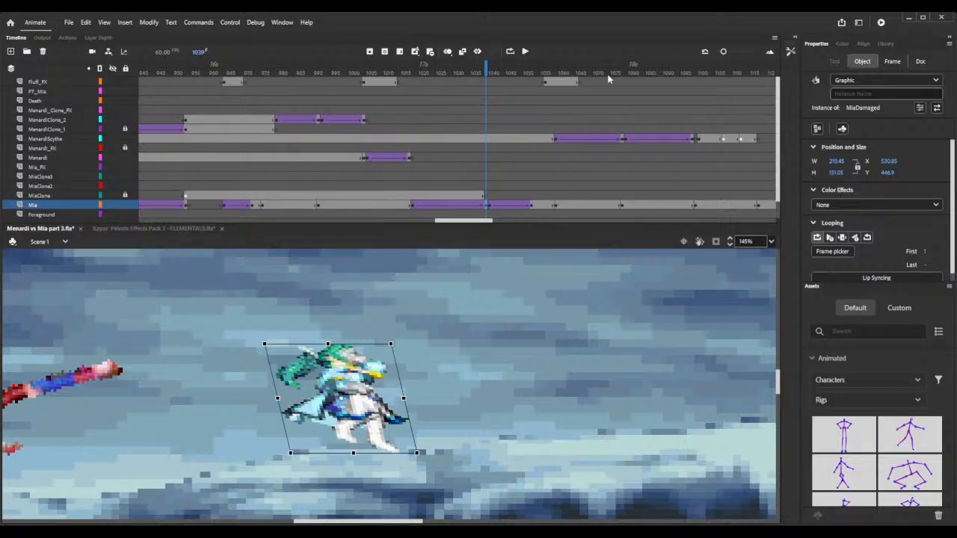
click(491, 205)
click(862, 62)
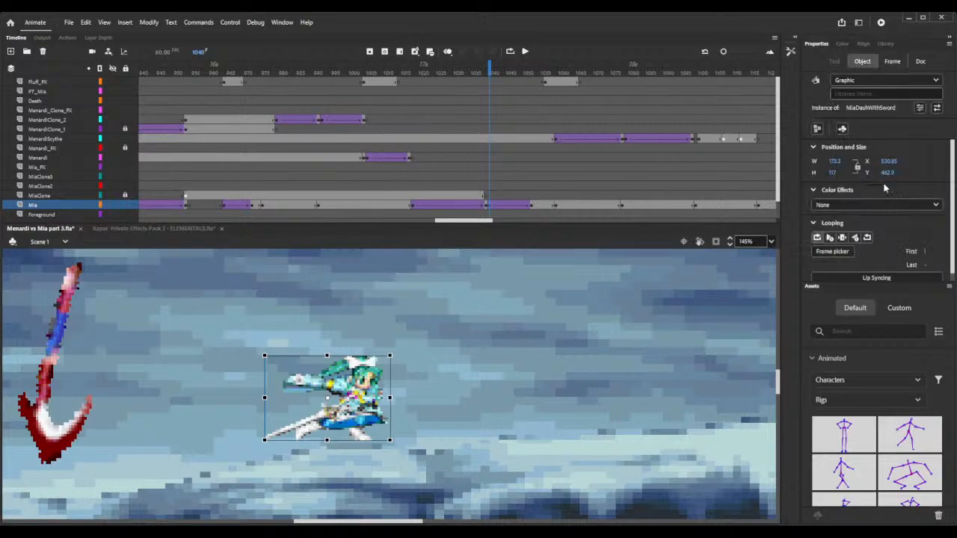
click(888, 173)
text(446.5)
key(Return)
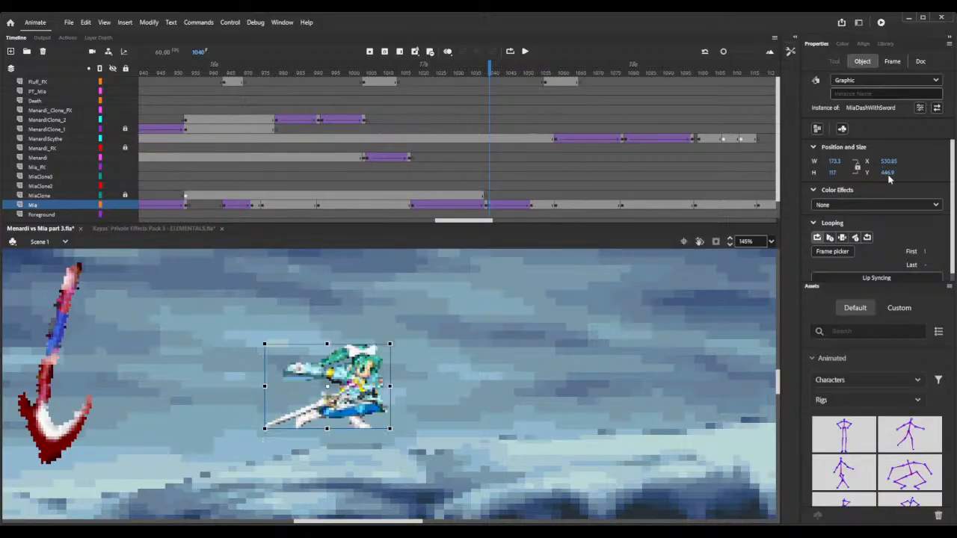
click(486, 207)
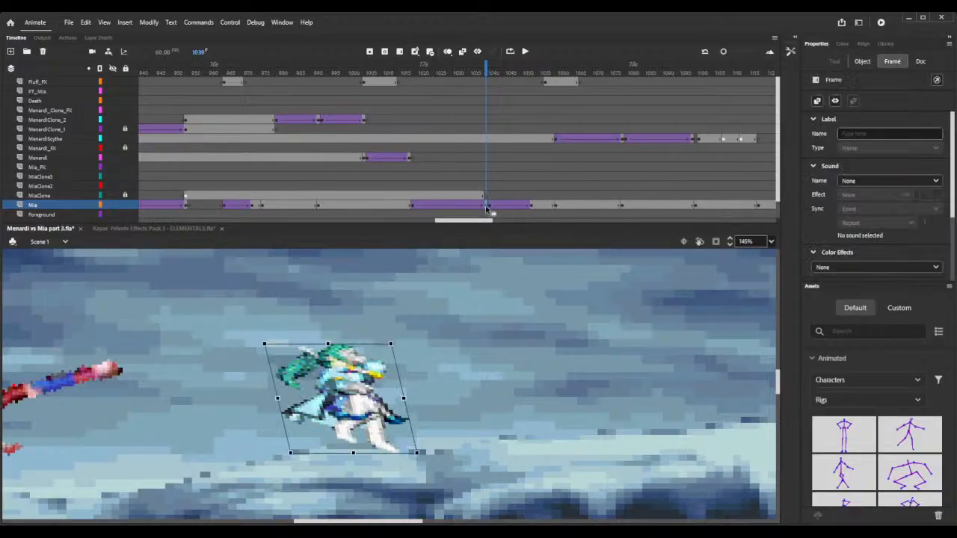
click(863, 62)
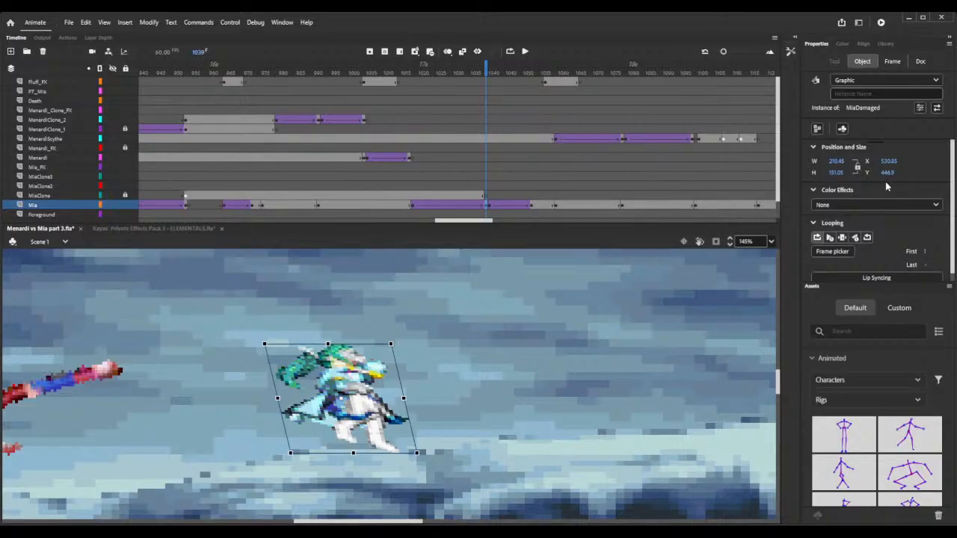
click(490, 206)
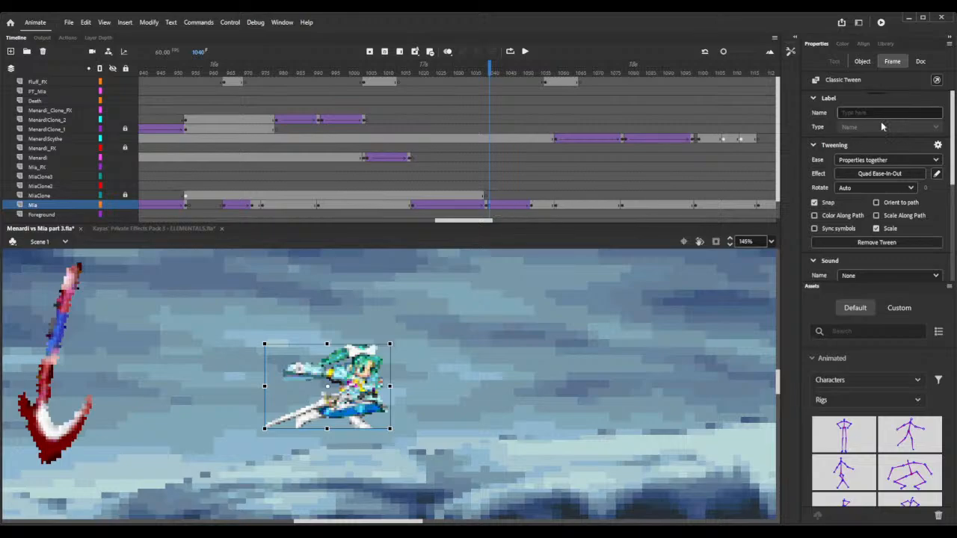
click(862, 62)
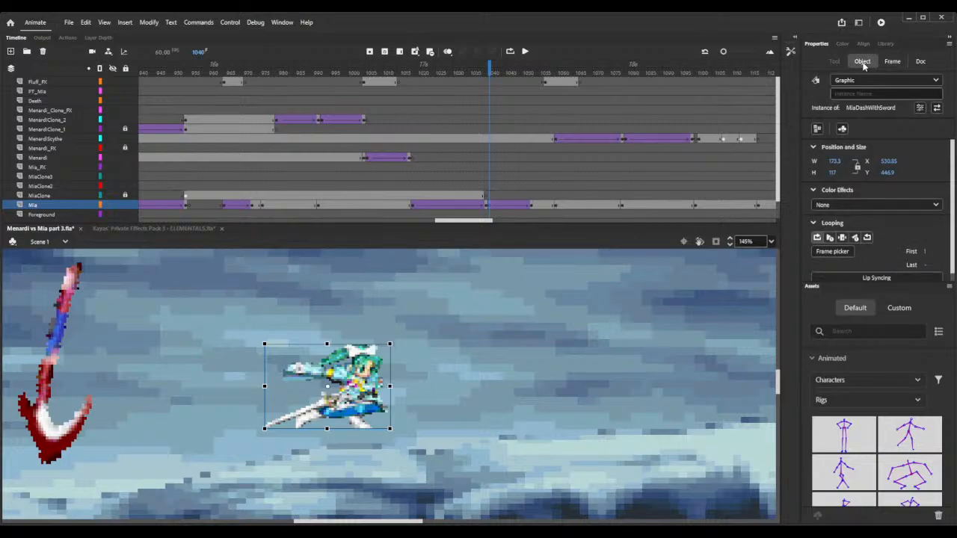
- Using onion skinning, nudge Mia's lunging pose at frame 1040 down and slightly right until its feet align with the damaged pose
click(447, 51)
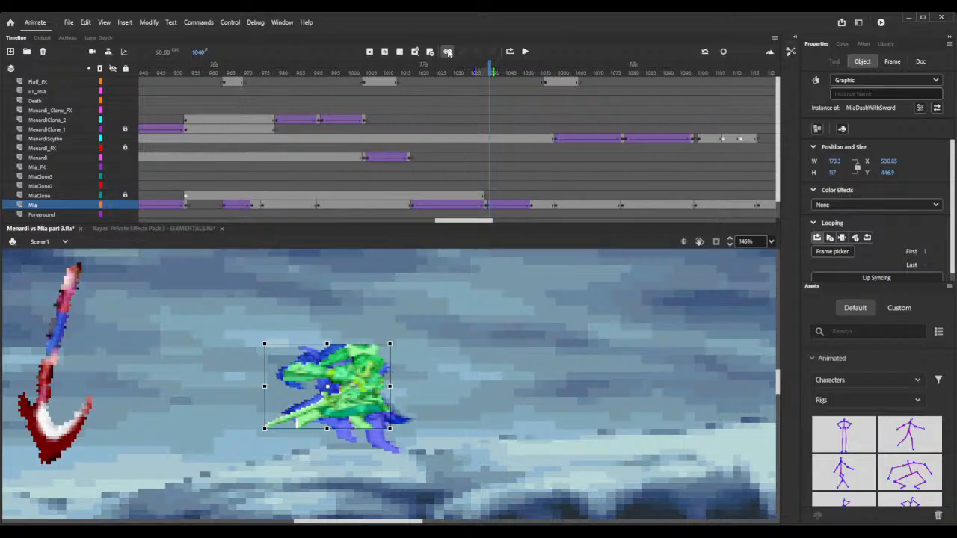
key(Down)
key(Down)
key(Down)
key(Down)
key(Down)
key(Down)
key(Down)
key(Down)
key(Down)
key(Down)
key(Down)
key(Down)
key(Down)
key(Down)
key(Down)
key(Down)
key(Down)
key(Down)
key(Down)
key(Down)
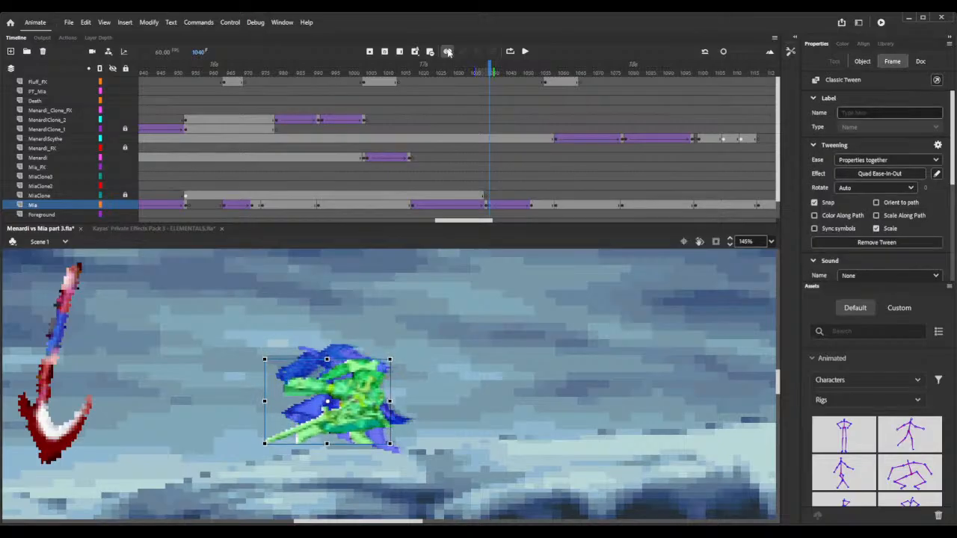
key(Down)
key(Down)
key(Down)
key(Down)
key(Down)
key(Down)
key(Down)
key(Down)
key(Down)
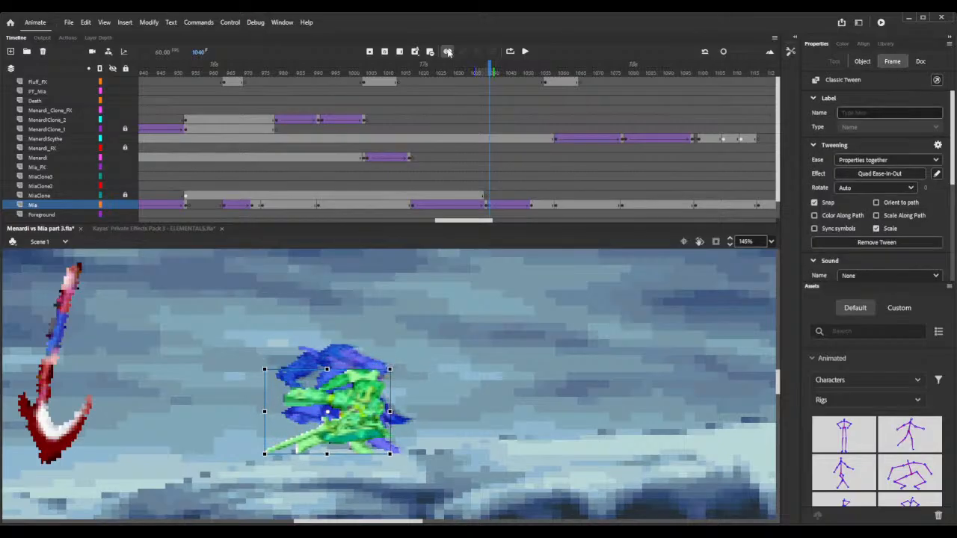
key(Right)
key(Right)
key(Right)
key(Right)
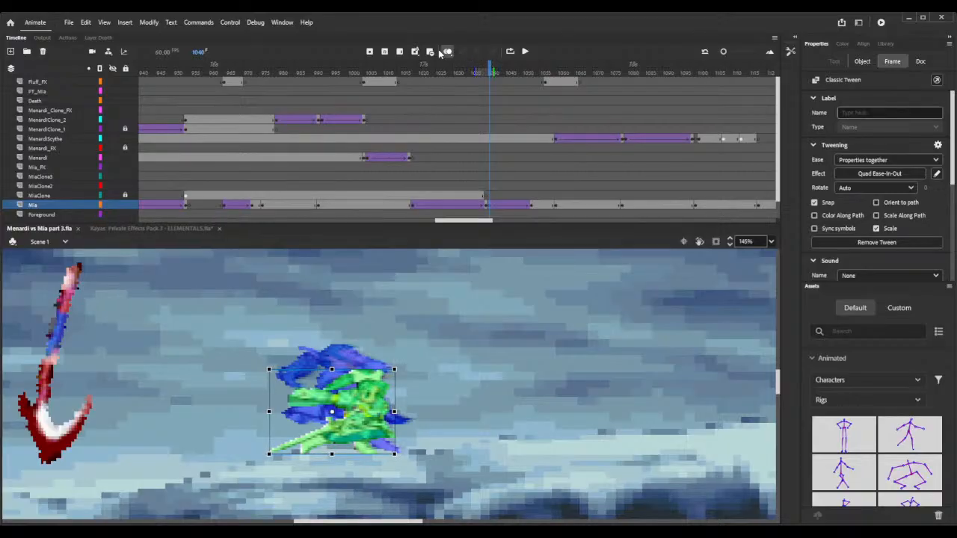
click(446, 52)
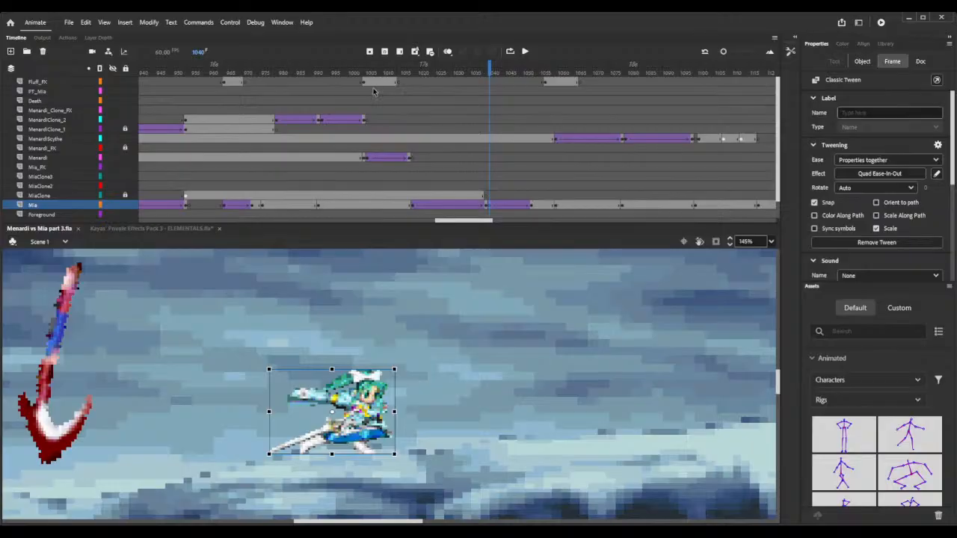
- Move the ice-break effect on the Fluff_FX layer from frame 1056 to start at frame 1039, and preview its timing
mouse_move(398, 78)
mouse_down()
mouse_move(568, 91)
mouse_move(544, 89)
mouse_up()
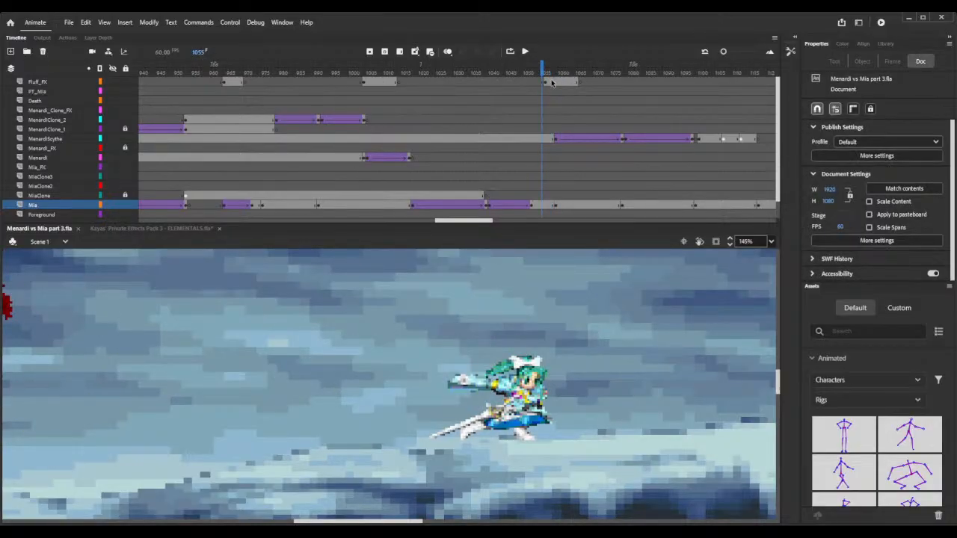
click(546, 67)
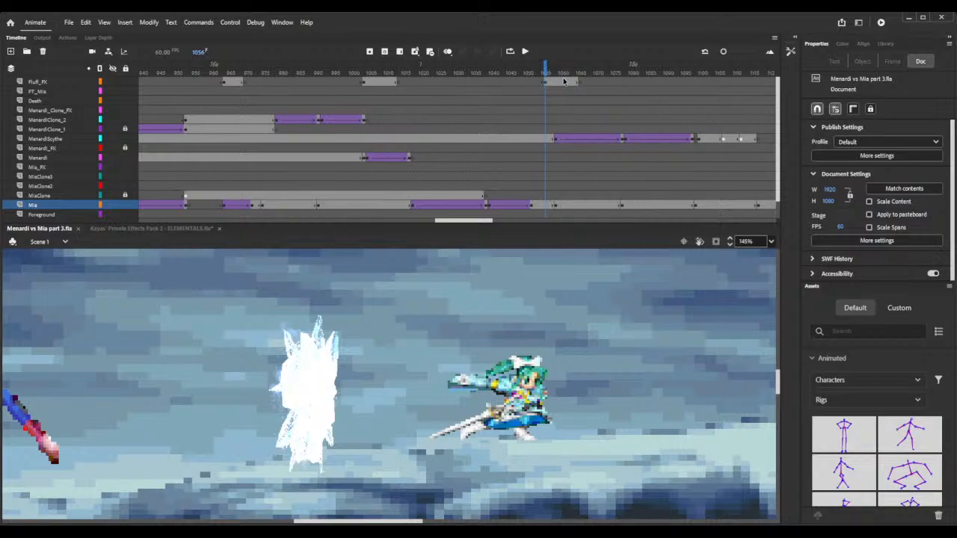
drag(587, 83, 484, 88)
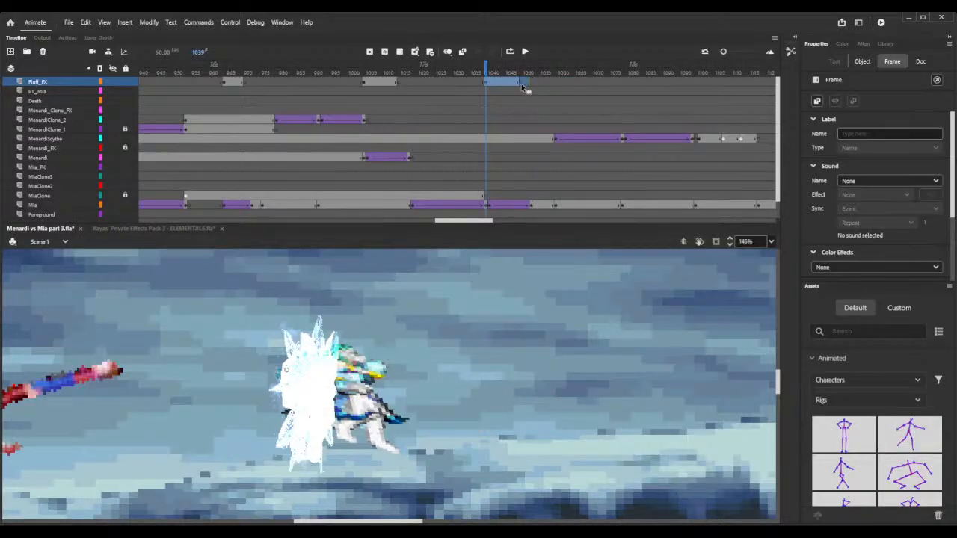
drag(465, 68, 495, 73)
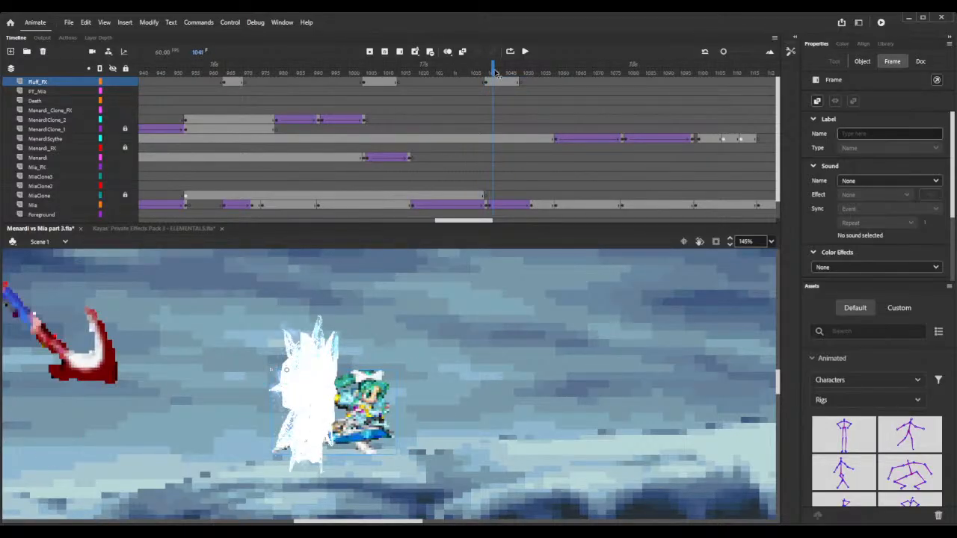
- Remove six frames across the layers after Mia's lunge tween so her standing pose starts at frame 1053
drag(495, 74, 546, 74)
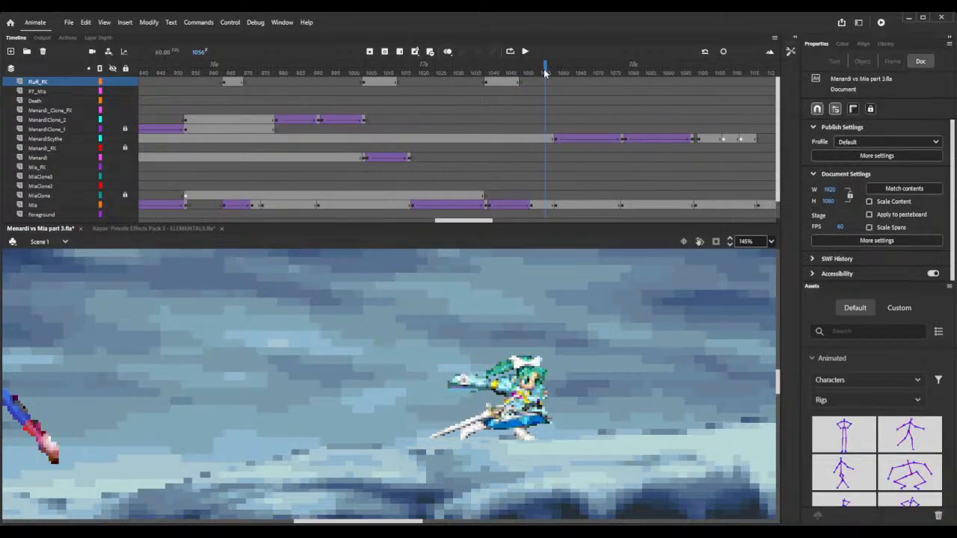
key(shift+F5)
drag(539, 72, 534, 72)
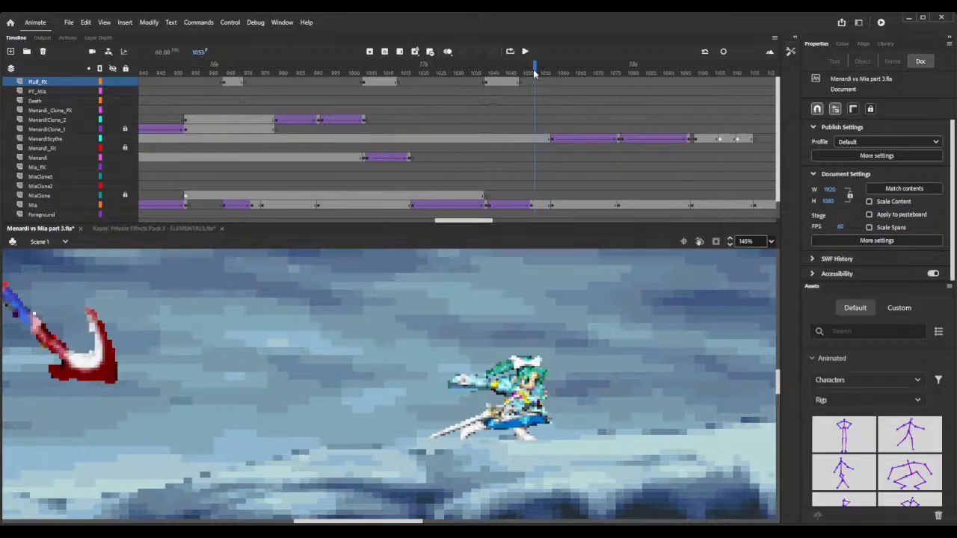
key(shift+F5)
key(shift+F5)
key(shift+F5)
key(shift+F5)
key(shift+F5)
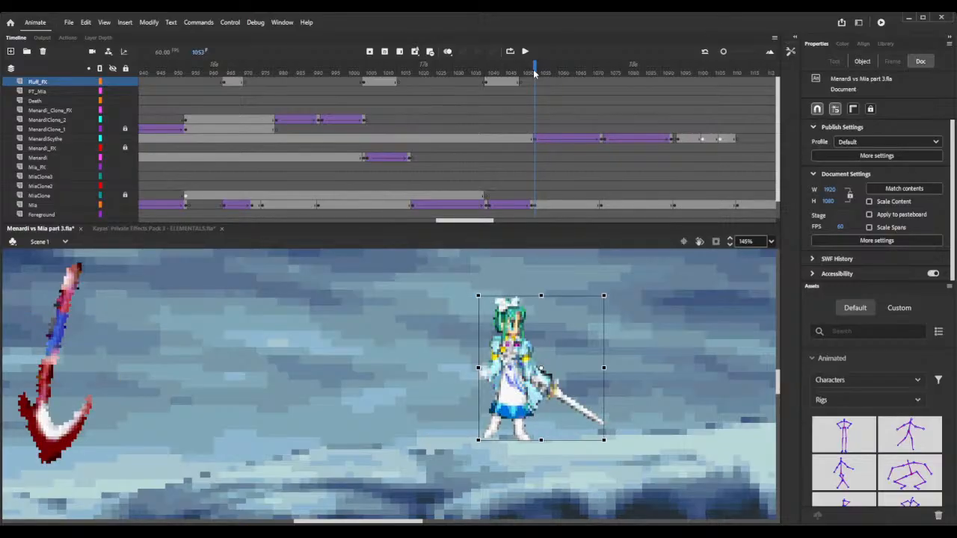
- Save the file, test the movie, and close the playback window
key(ctrl+s)
click(881, 23)
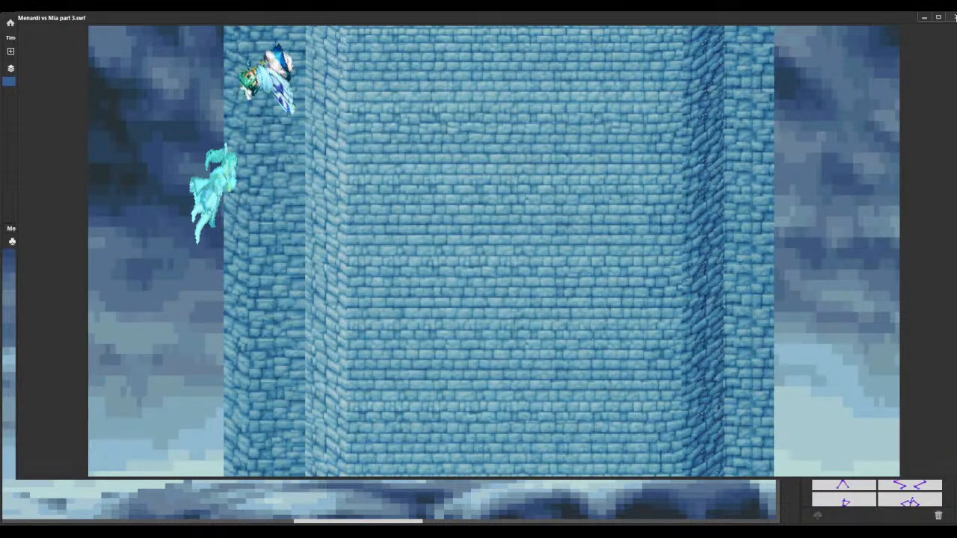
click(955, 16)
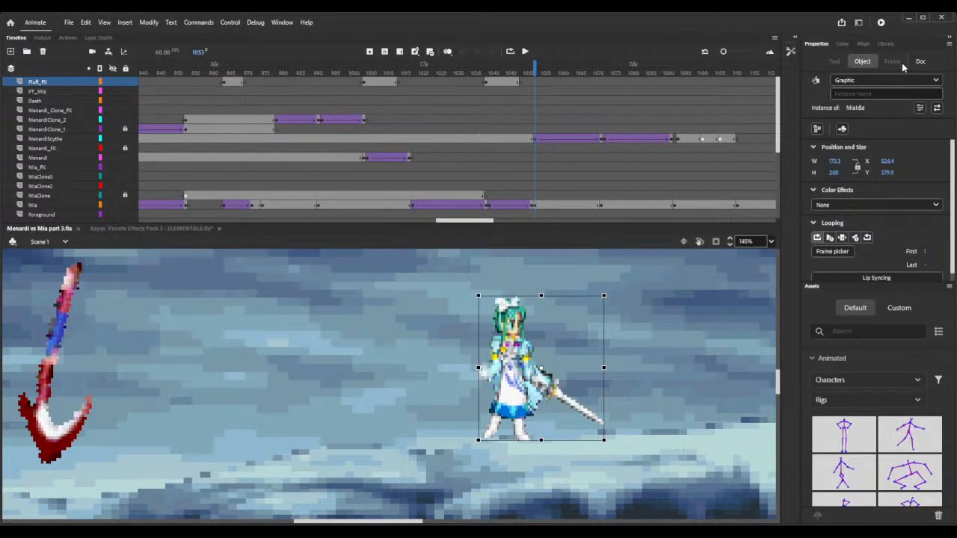
- Review the opening of the timeline from the Fluff_FX effect at frame 31 to the Menardi clones' entrance around frame 161
drag(466, 224, 168, 225)
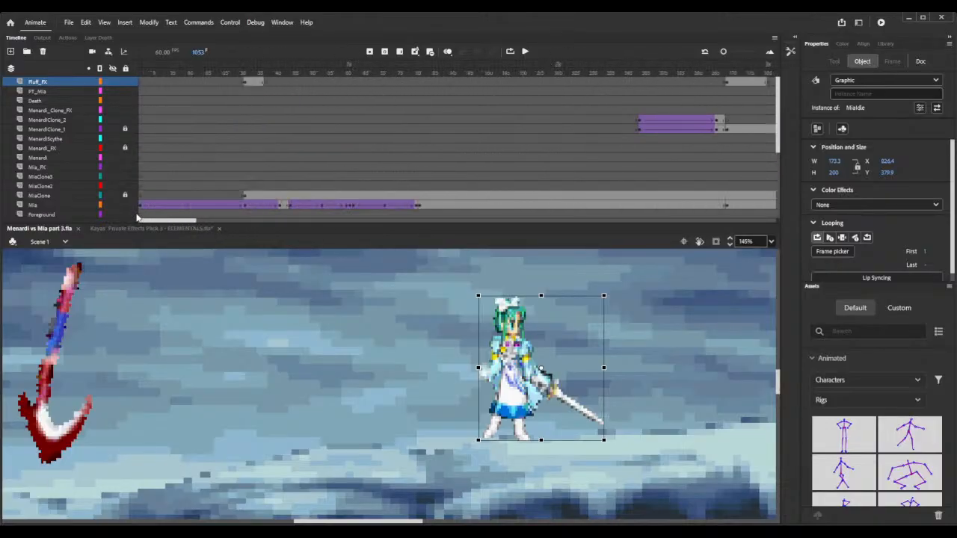
click(245, 83)
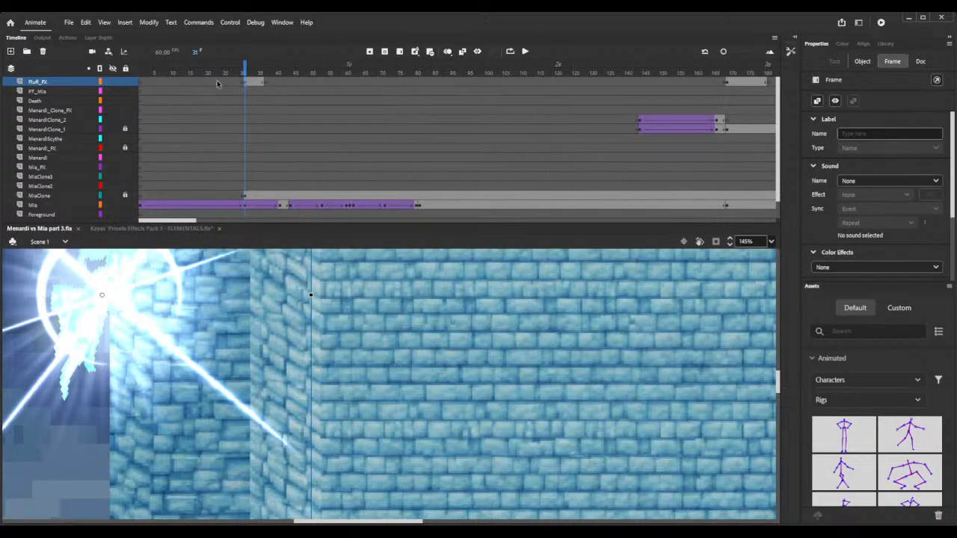
scroll(252, 153, down, 1)
scroll(254, 156, up, 1)
drag(267, 65, 534, 65)
drag(775, 376, 775, 360)
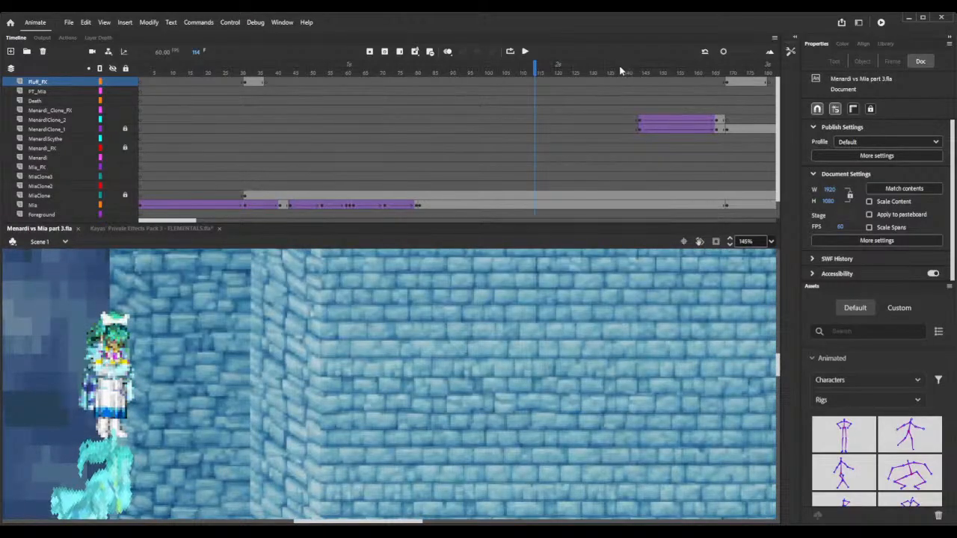
drag(619, 71, 698, 67)
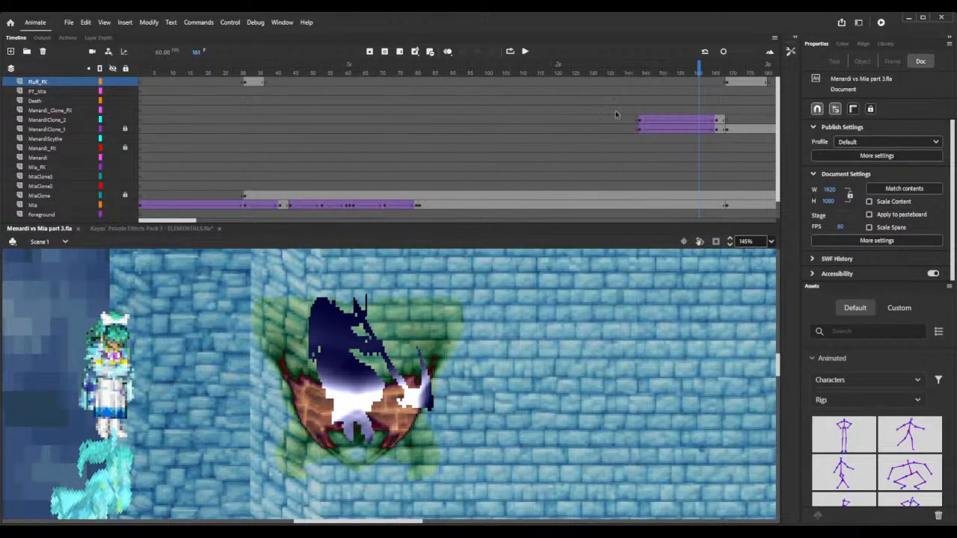
- Copy the opening tween keyframe of the Menardi clone's glow effect at frame 144 on the MenardiClone_2 layer
click(322, 400)
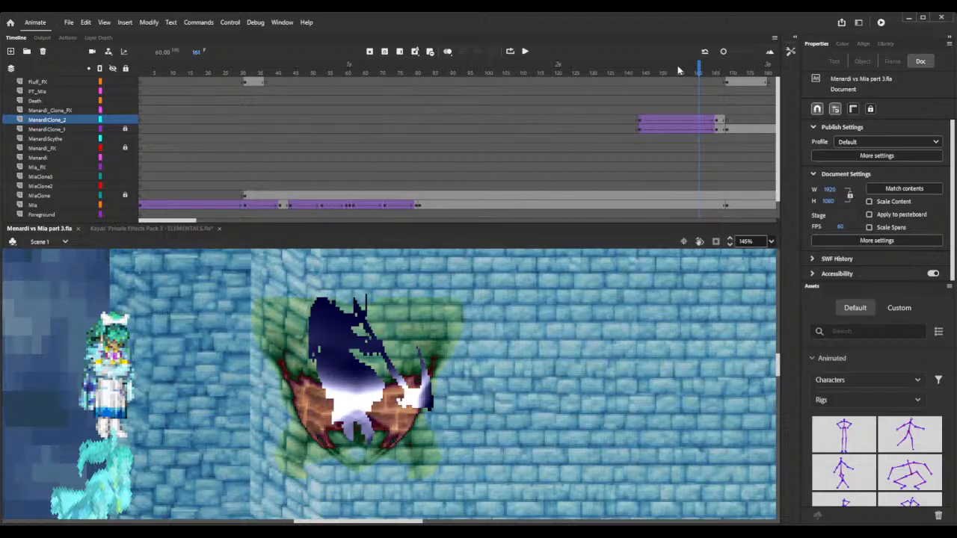
click(640, 121)
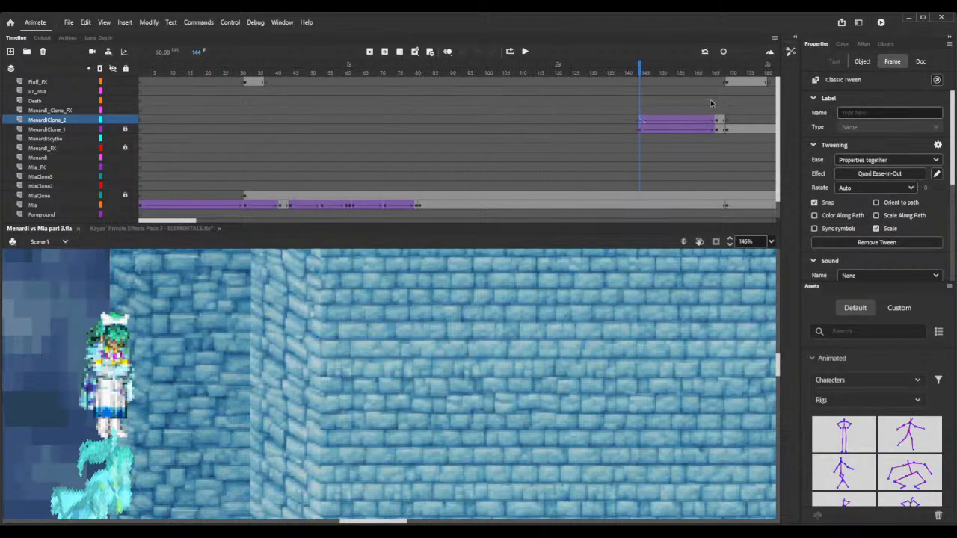
click(730, 245)
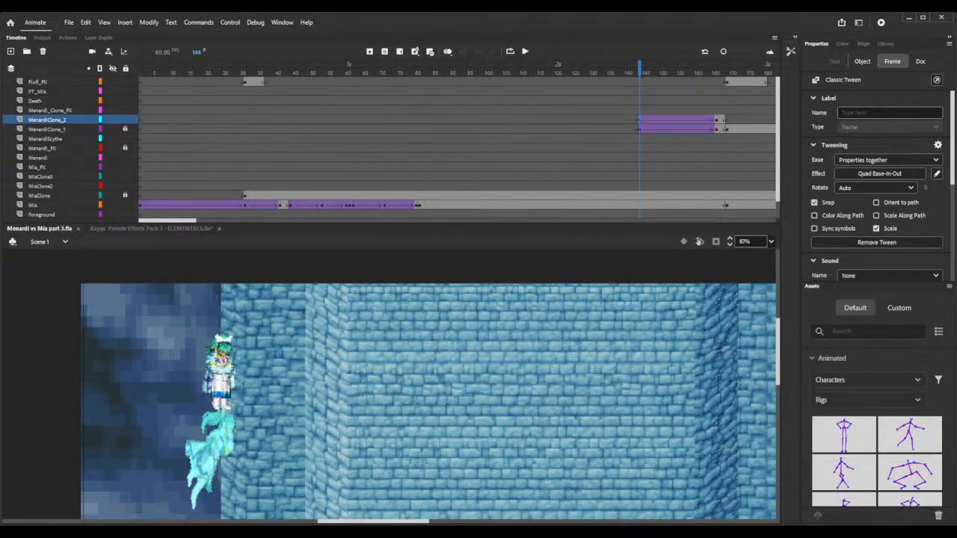
drag(408, 522, 480, 521)
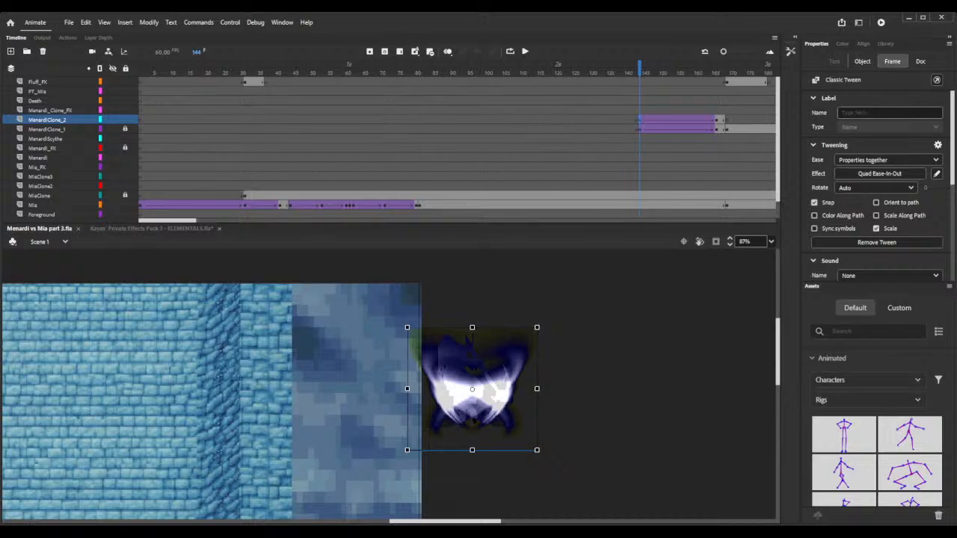
drag(649, 123, 639, 121)
- Check the animation between frames 181 and 386 with the whole stage in view, and save the file
click(770, 67)
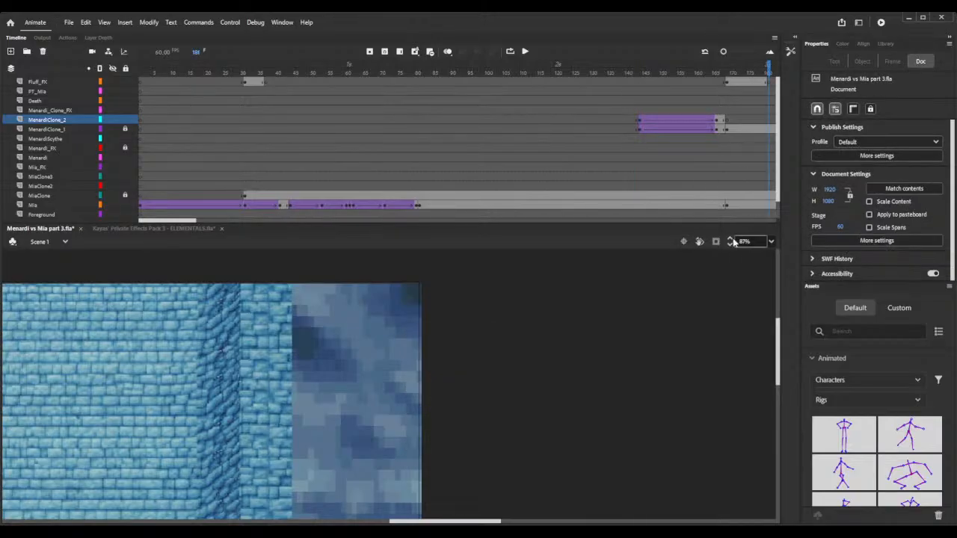
click(724, 54)
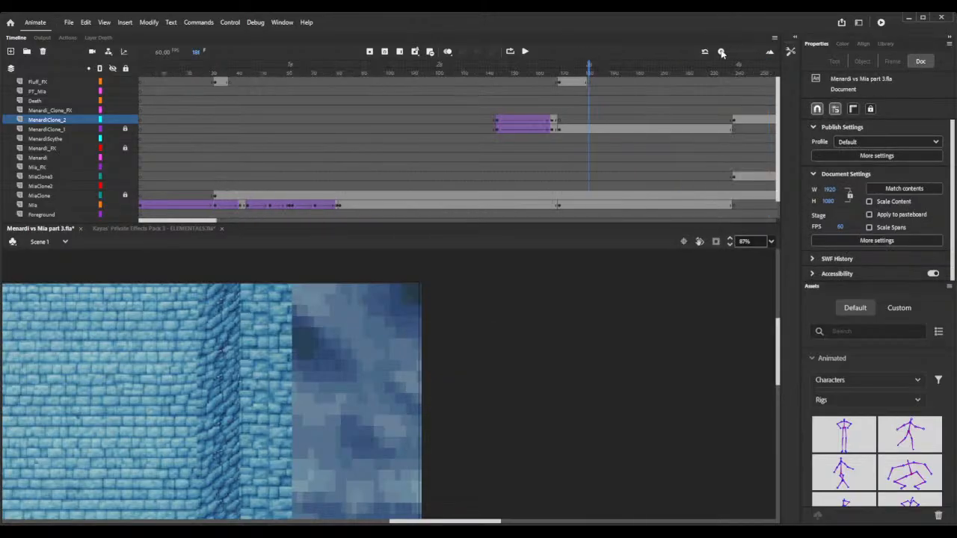
drag(200, 221, 280, 226)
drag(270, 69, 388, 81)
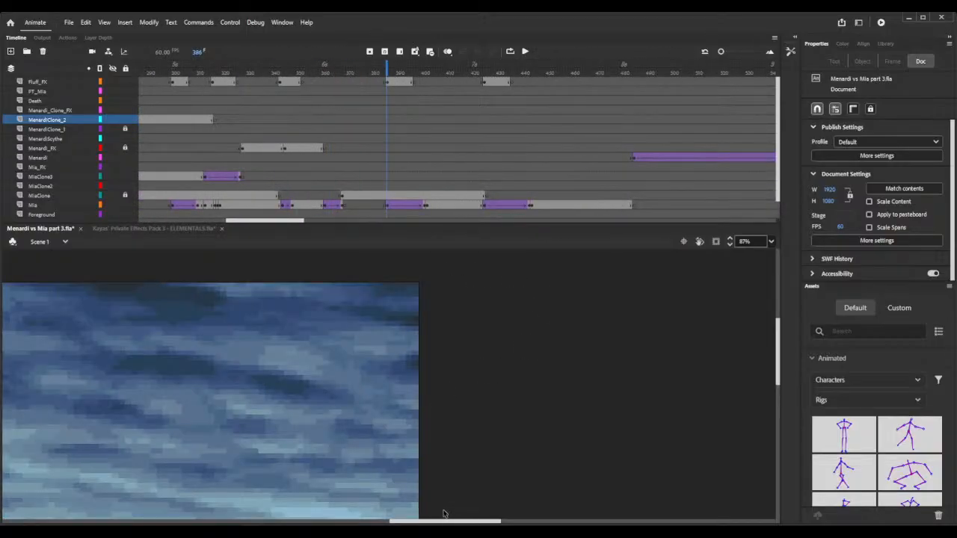
drag(439, 521, 346, 521)
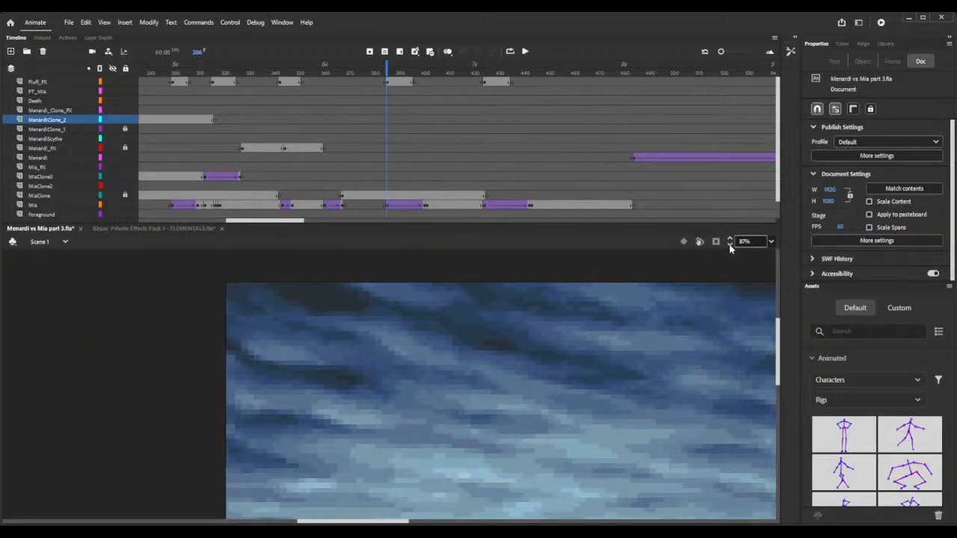
scroll(730, 247, down, 10)
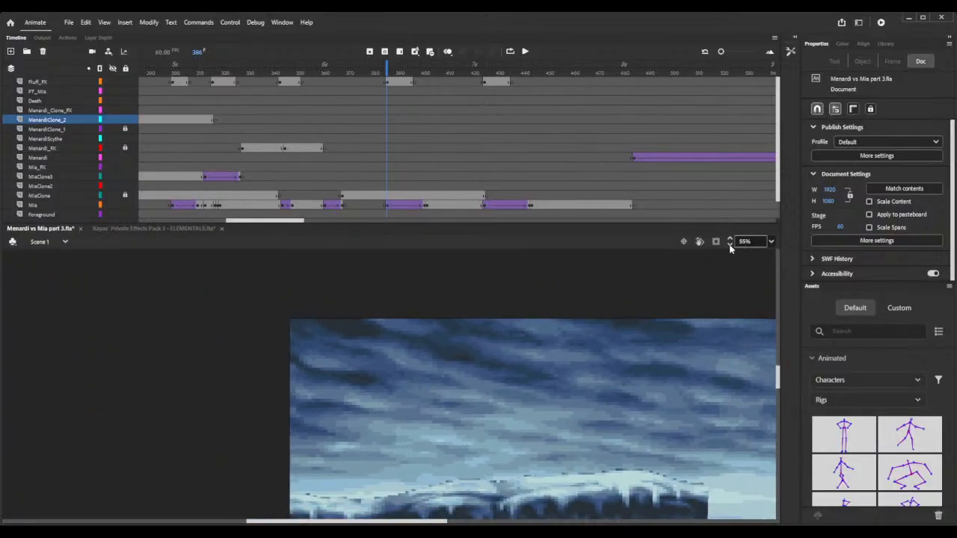
scroll(730, 247, down, 4)
scroll(709, 358, down, 3)
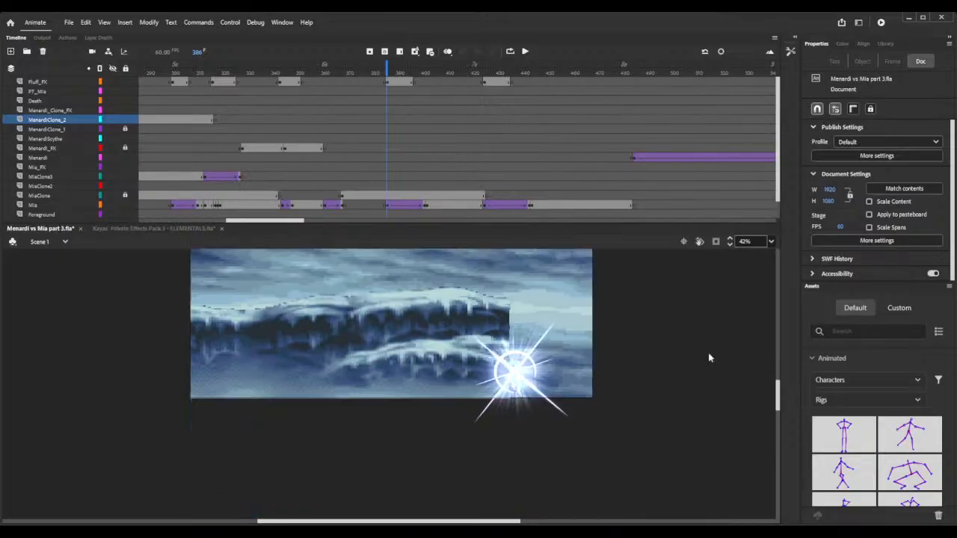
scroll(709, 358, up, 3)
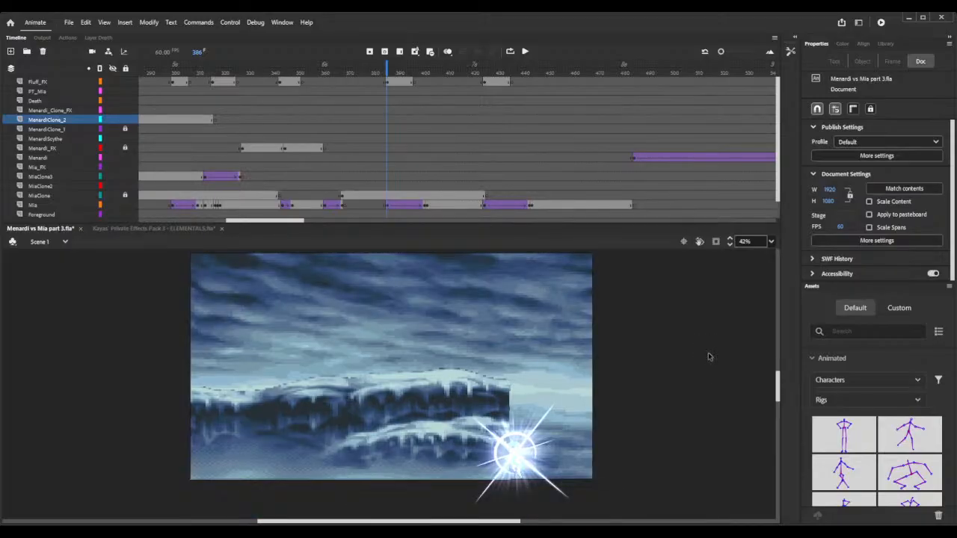
key(ctrl+s)
- Paste the copied glow frame at frame 736 on the MenardiClone_2 layer, where the clone's next entrance starts
drag(385, 66, 747, 103)
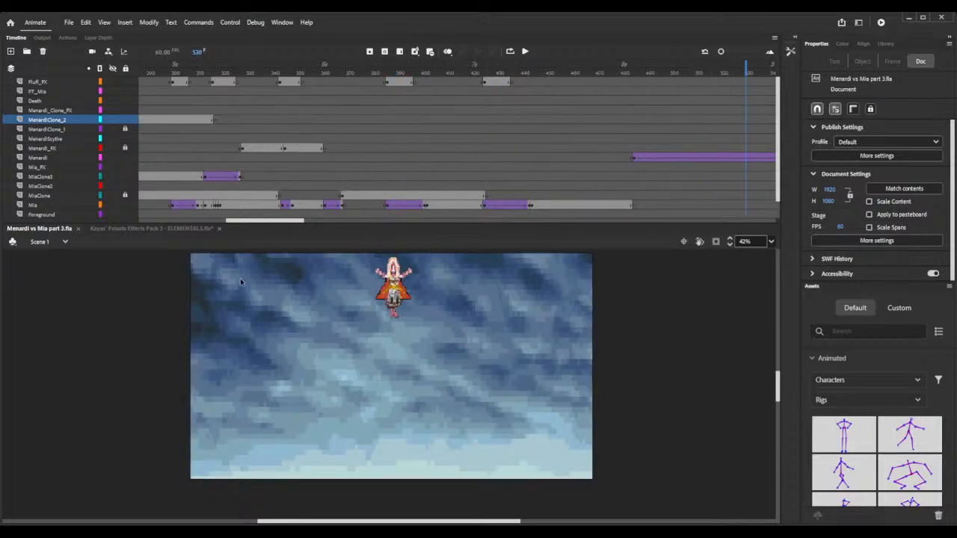
drag(291, 222, 386, 223)
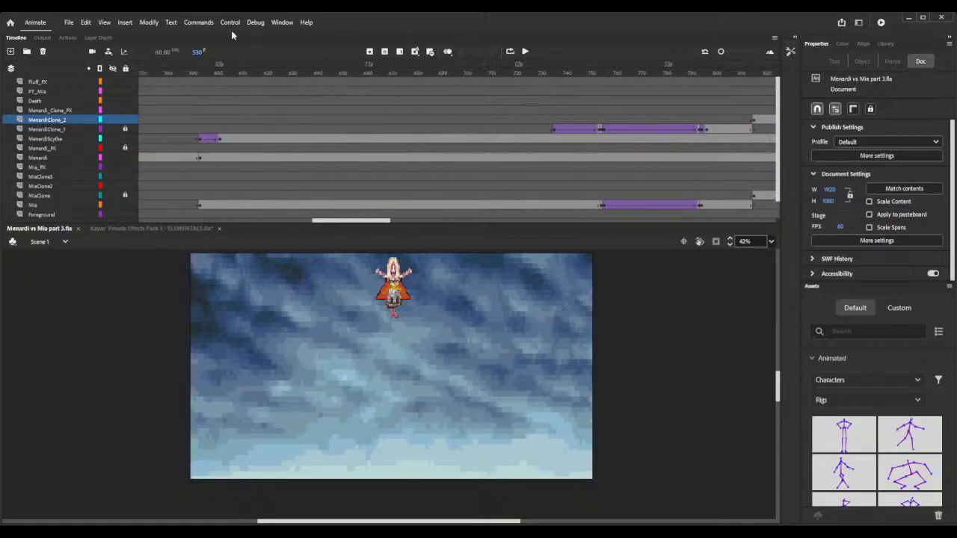
drag(211, 68, 556, 98)
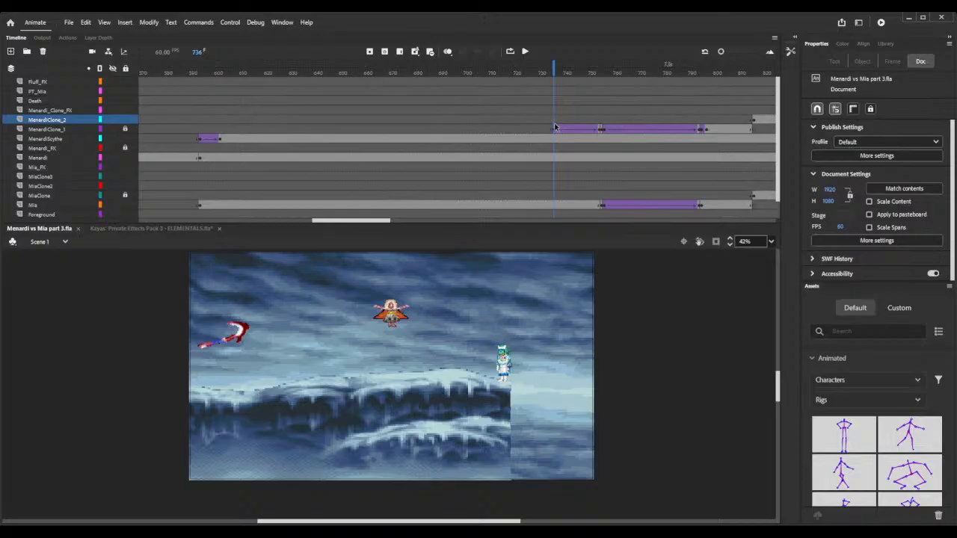
click(554, 125)
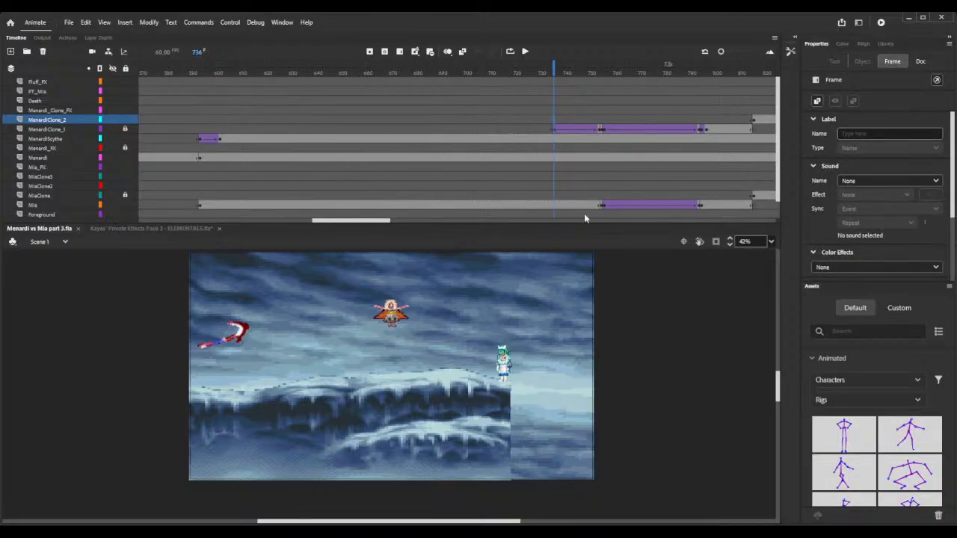
key(ctrl+alt+v)
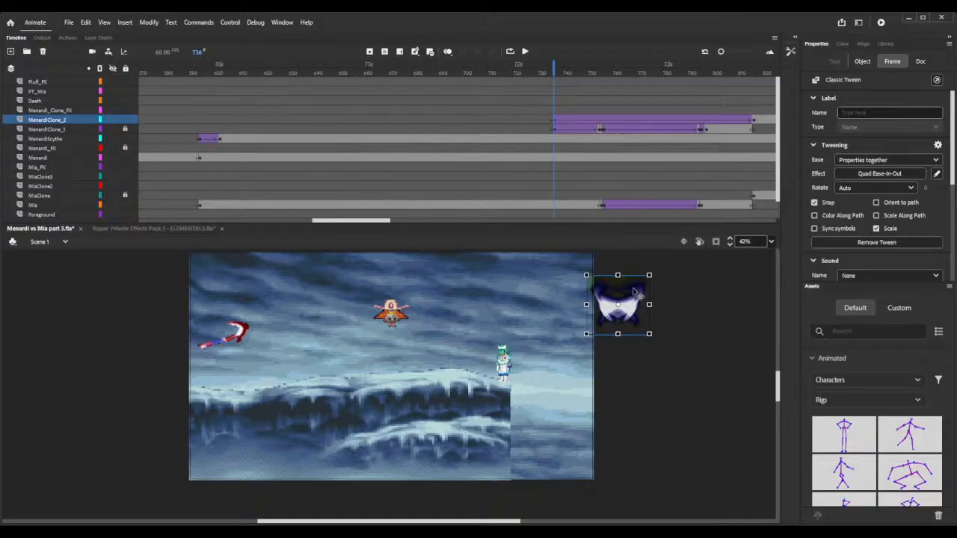
- Place the glow over the off-stage clone silhouette at about X 1926, Y -256, and remove the pasted frame's classic tween
mouse_move(636, 293)
mouse_down()
mouse_move(649, 292)
mouse_move(628, 289)
mouse_up()
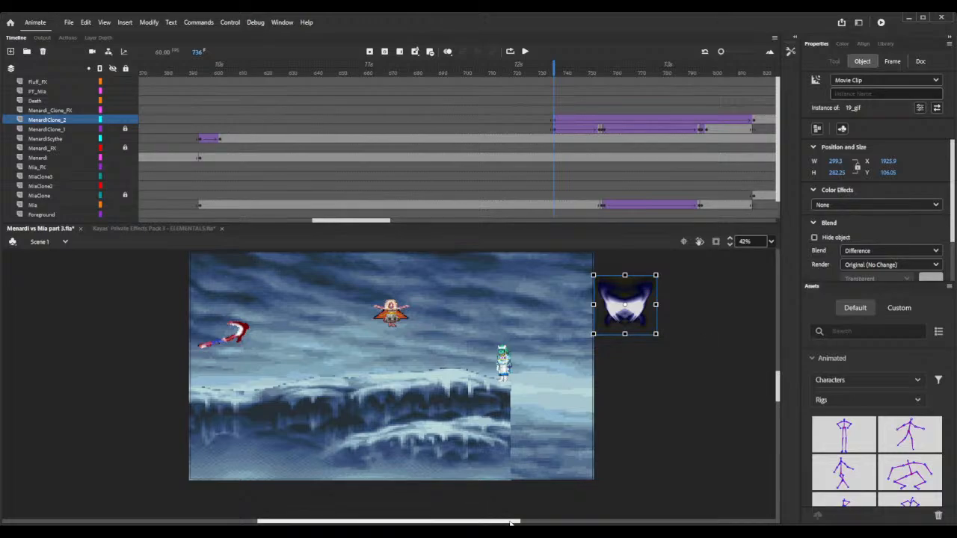
scroll(711, 440, right, 3)
scroll(688, 423, up, 3)
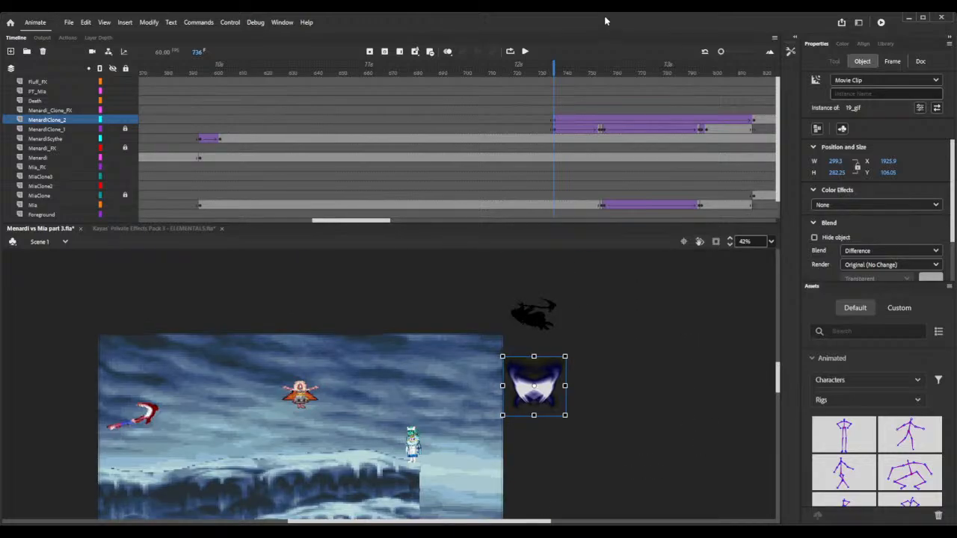
drag(553, 405, 546, 333)
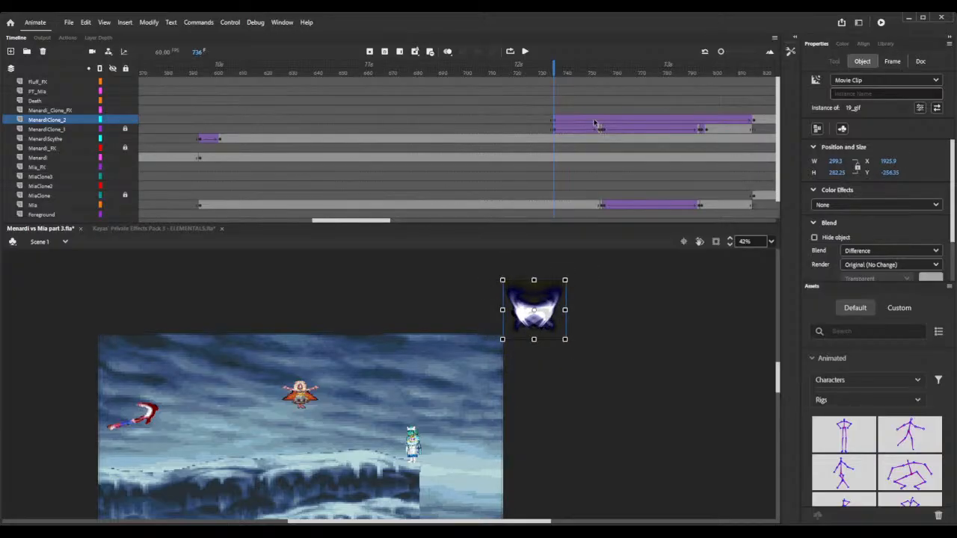
click(594, 124)
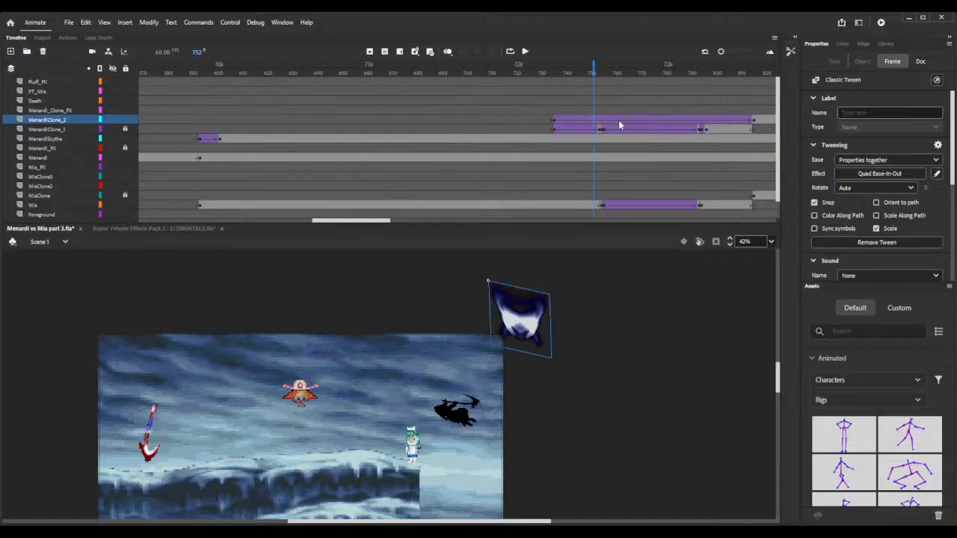
click(619, 125)
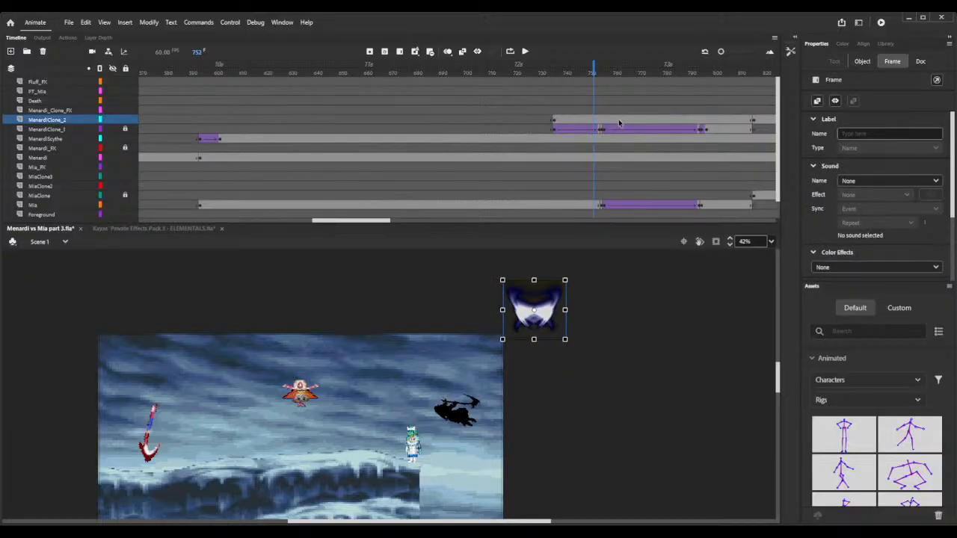
- Insert a MenardiClone_2 keyframe at frame 754 and move the glow onto the clone beside Mia, about X 1514, Y 294
click(598, 66)
drag(599, 66, 599, 66)
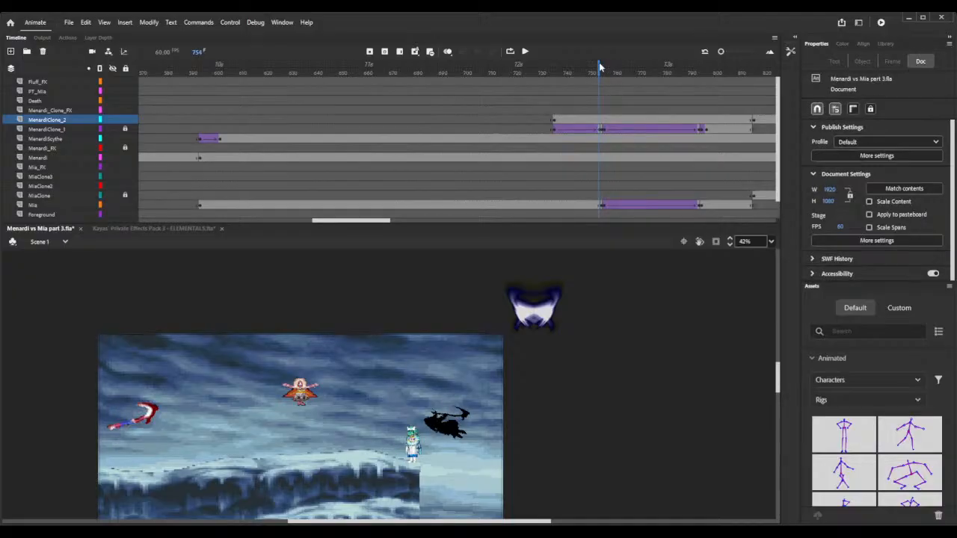
click(598, 124)
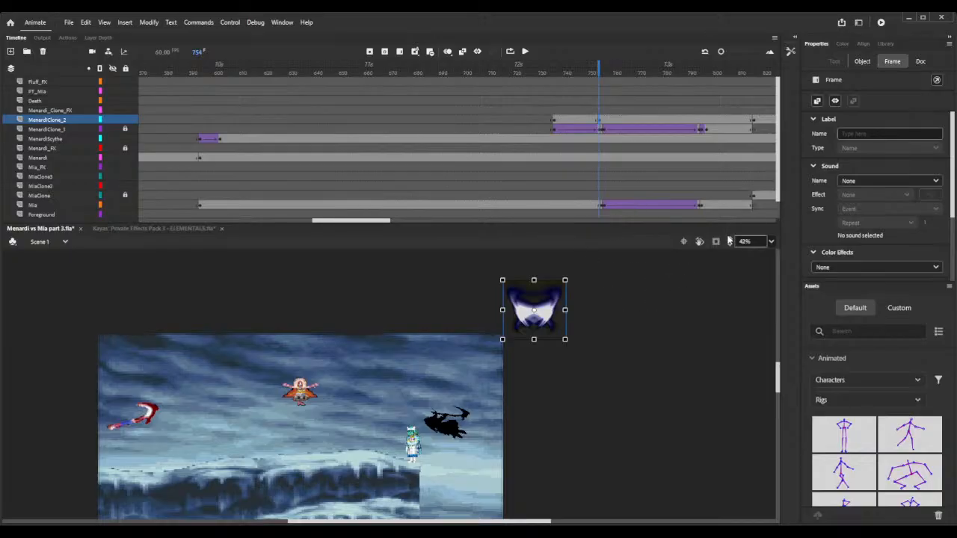
scroll(731, 243, up, 5)
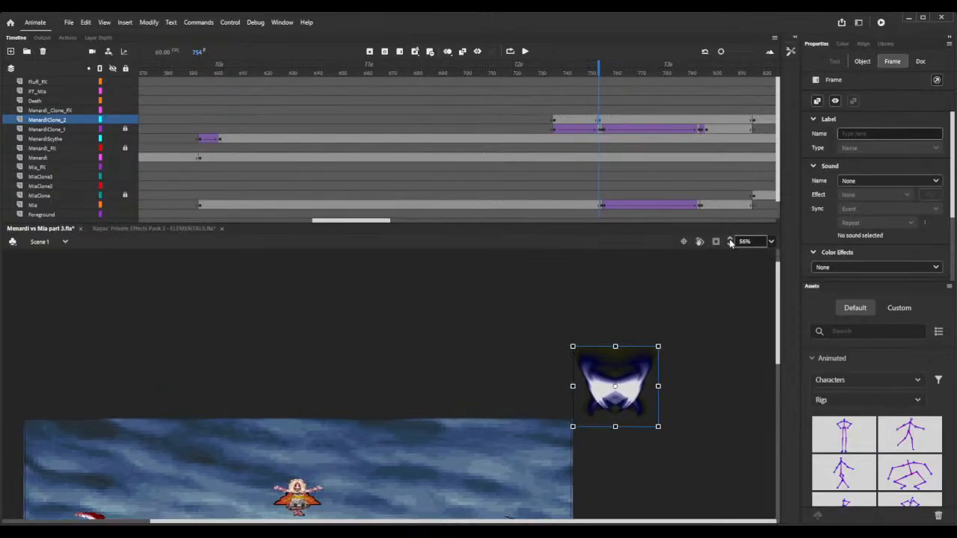
scroll(730, 242, up, 2)
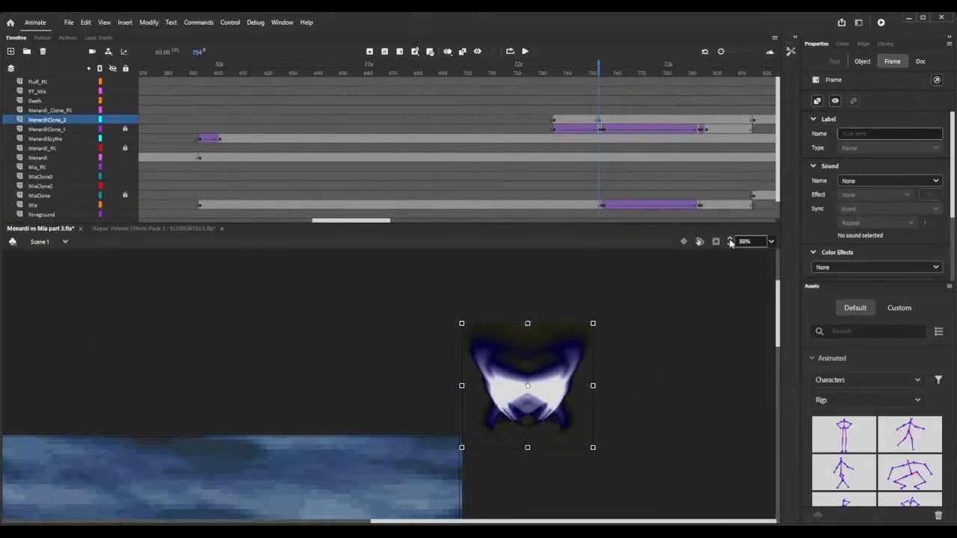
scroll(686, 419, down, 2)
scroll(686, 420, down, 2)
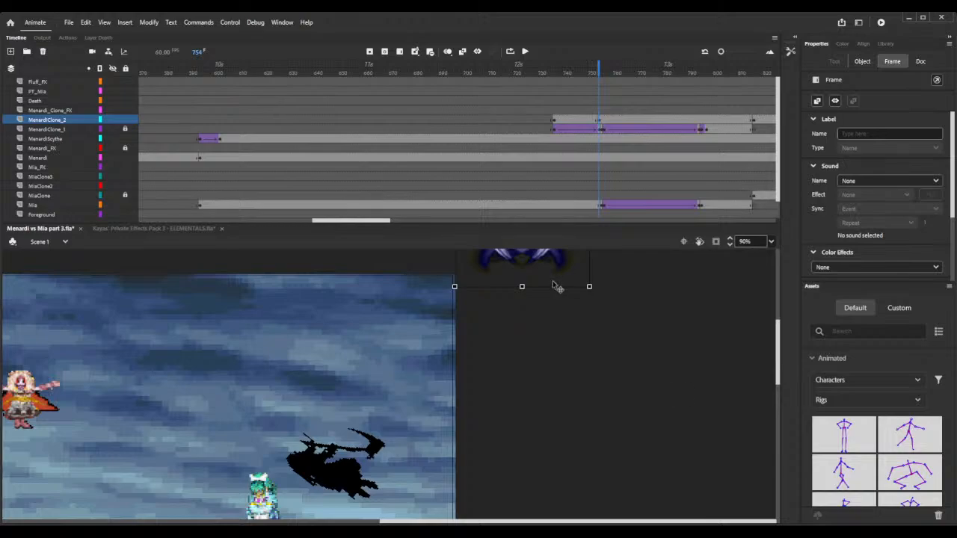
drag(552, 280, 353, 520)
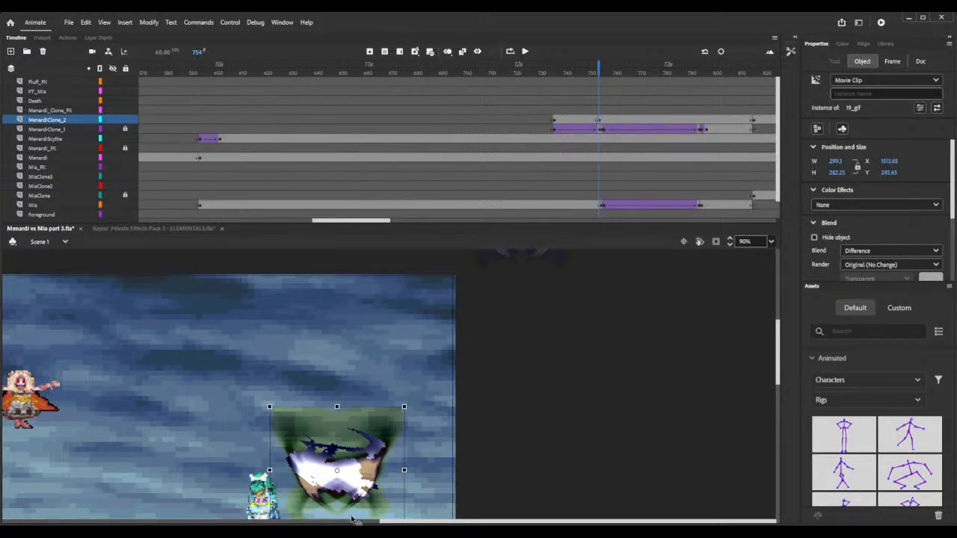
- Create a classic tween between frames 736 and 754 on MenardiClone_2 and apply the Quad Ease-In-Out effect
click(570, 126)
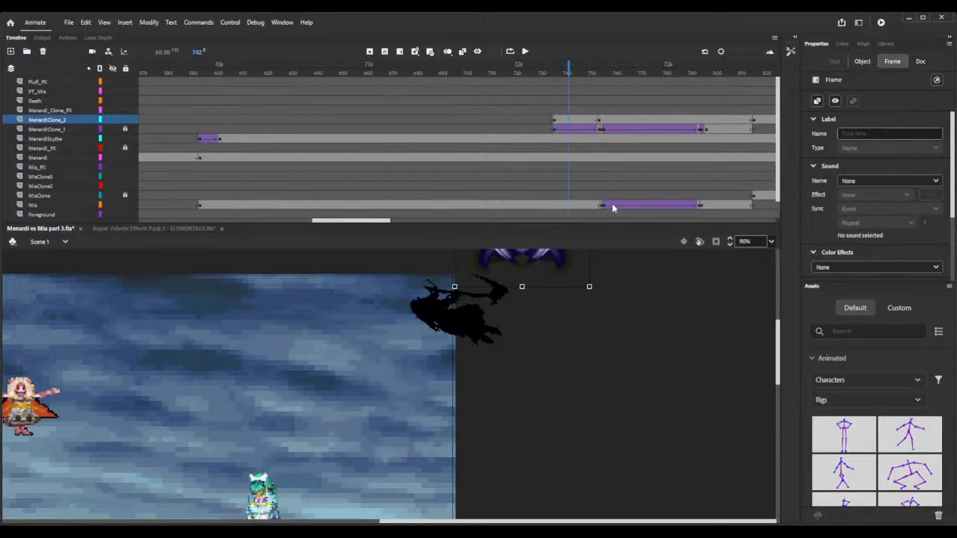
key(F3)
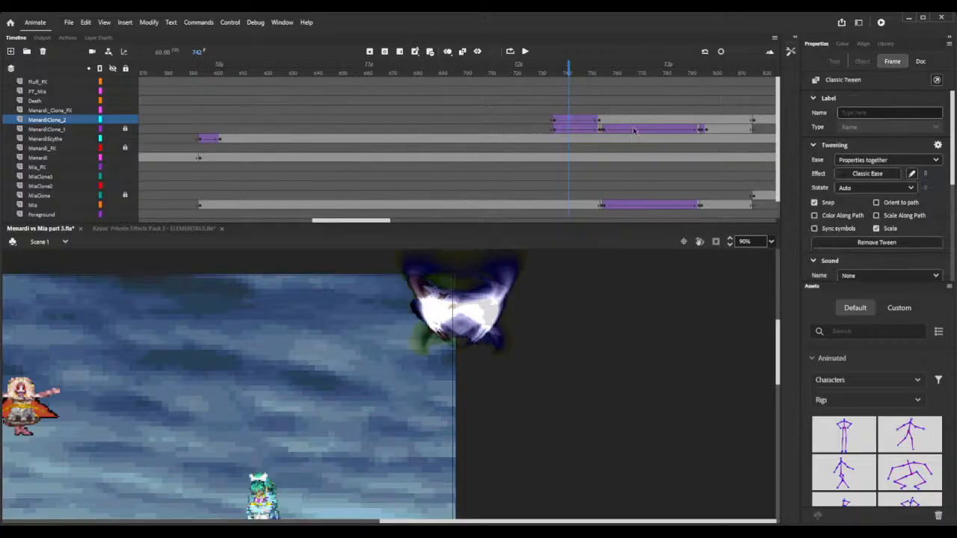
click(862, 178)
double_click(700, 193)
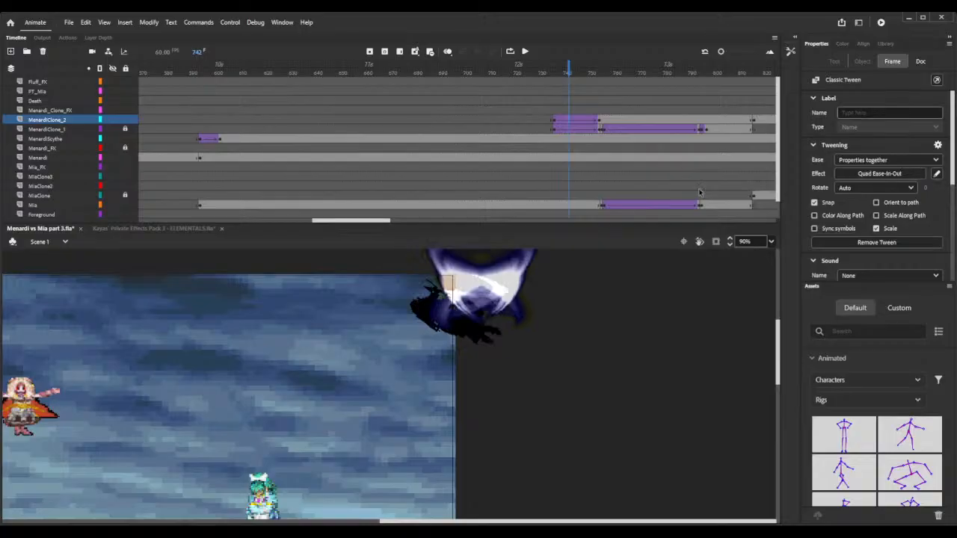
- Check the glow's alignment with the silhouette and apply Quad Ease-In-Out to MenardiClone_1's tween starting at frame 736
click(579, 134)
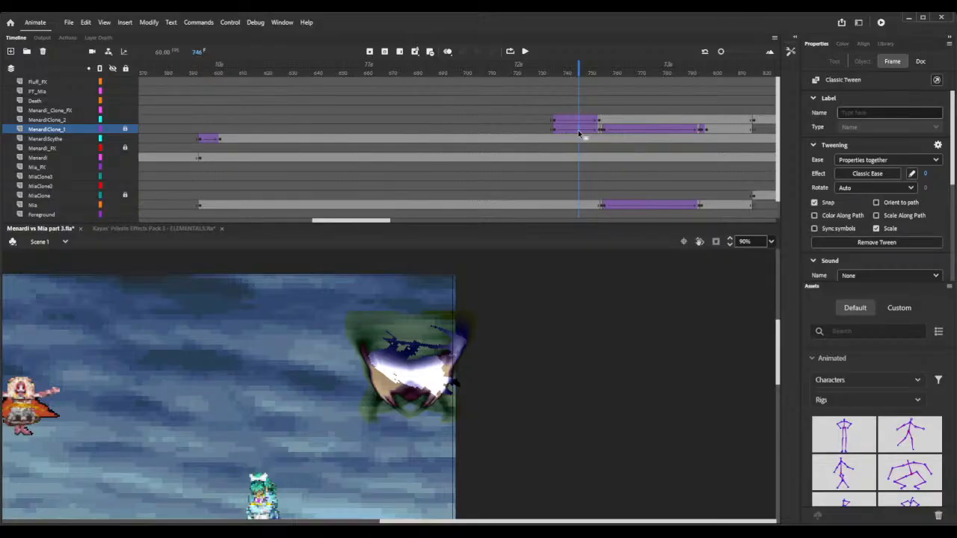
click(557, 71)
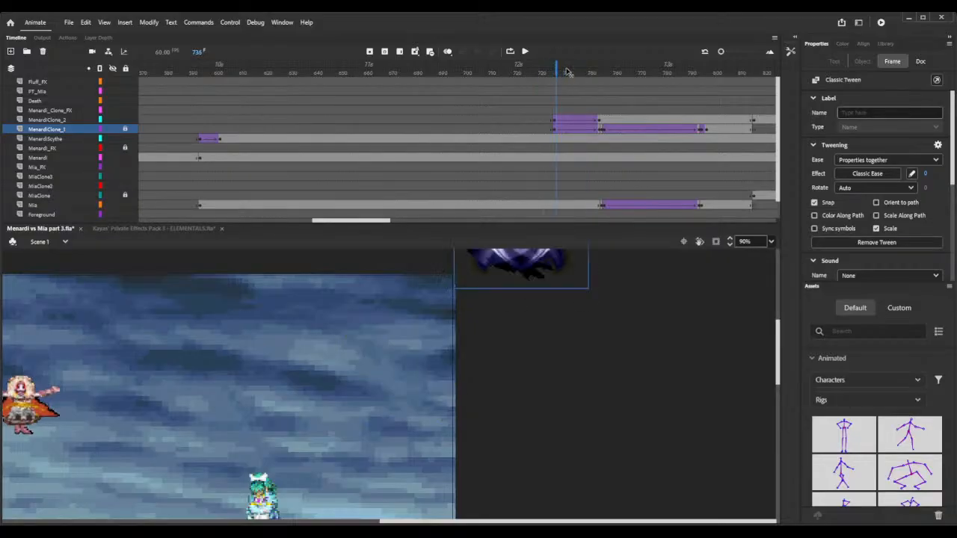
mouse_move(567, 71)
mouse_down()
mouse_move(591, 71)
mouse_move(562, 71)
mouse_move(588, 72)
mouse_move(568, 71)
mouse_move(579, 71)
mouse_up()
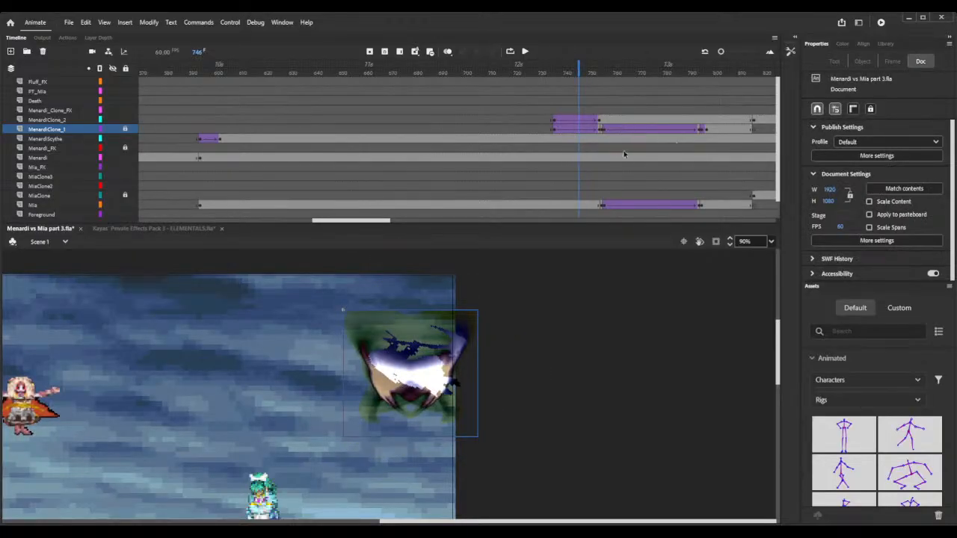
click(590, 130)
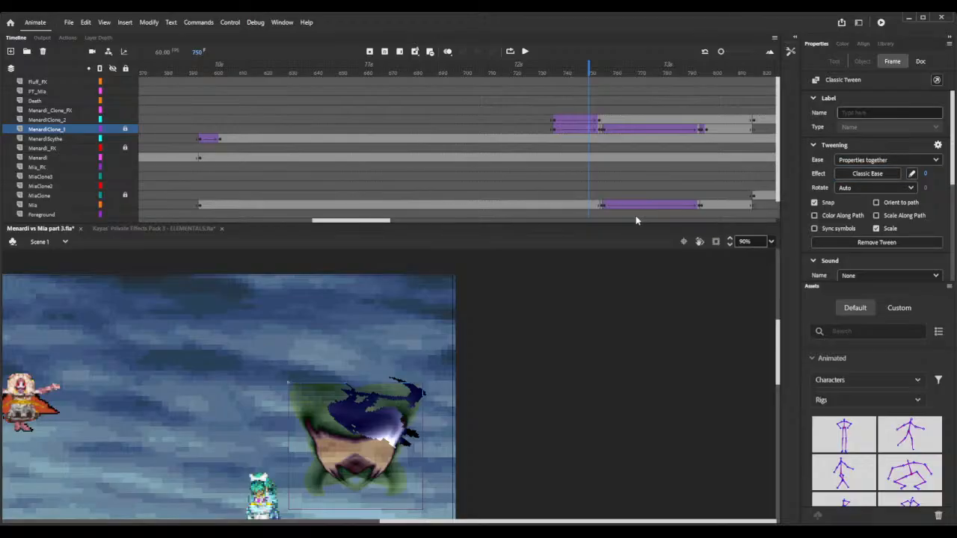
double_click(701, 190)
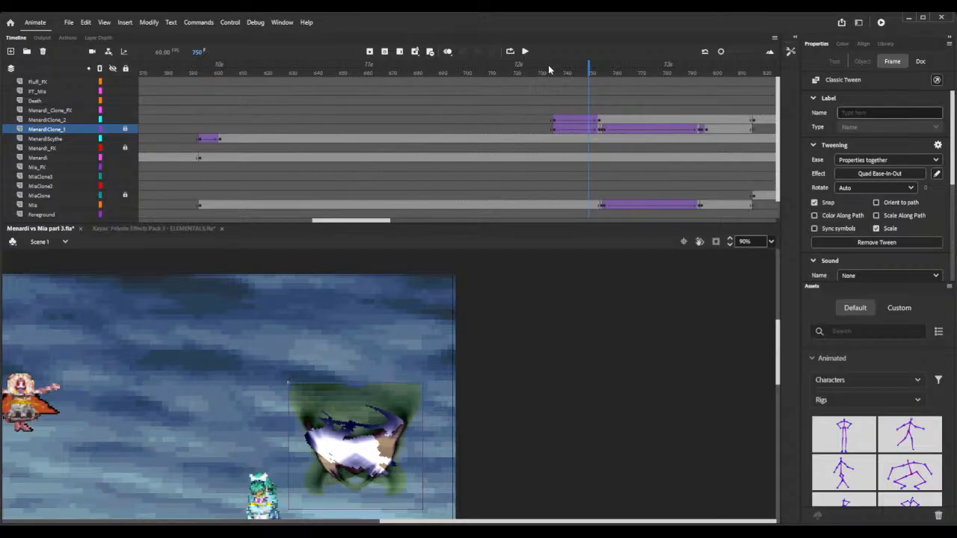
- Clear the glow from the MenardiClone_2 layer from frame 755 onward and check the clone silhouette's motion up to frame 785
drag(550, 70, 605, 82)
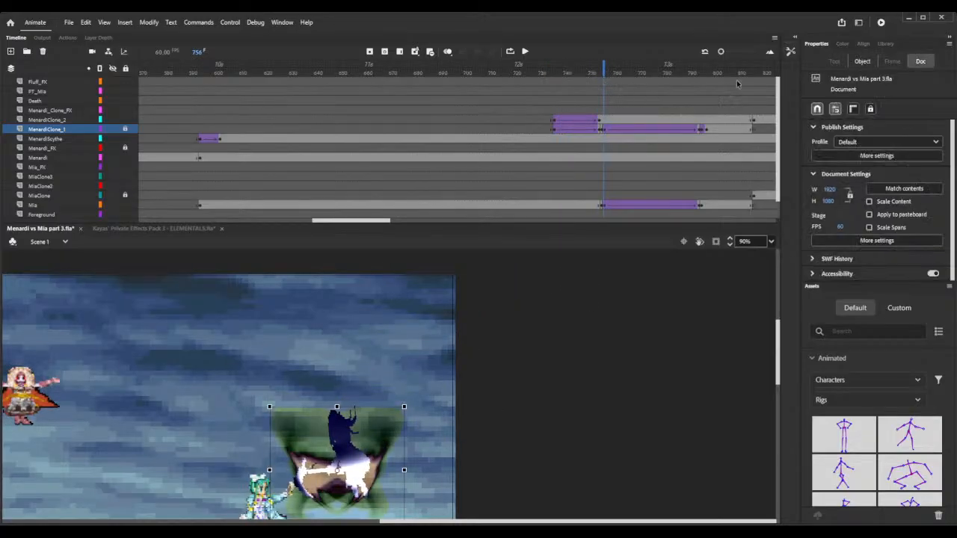
click(727, 52)
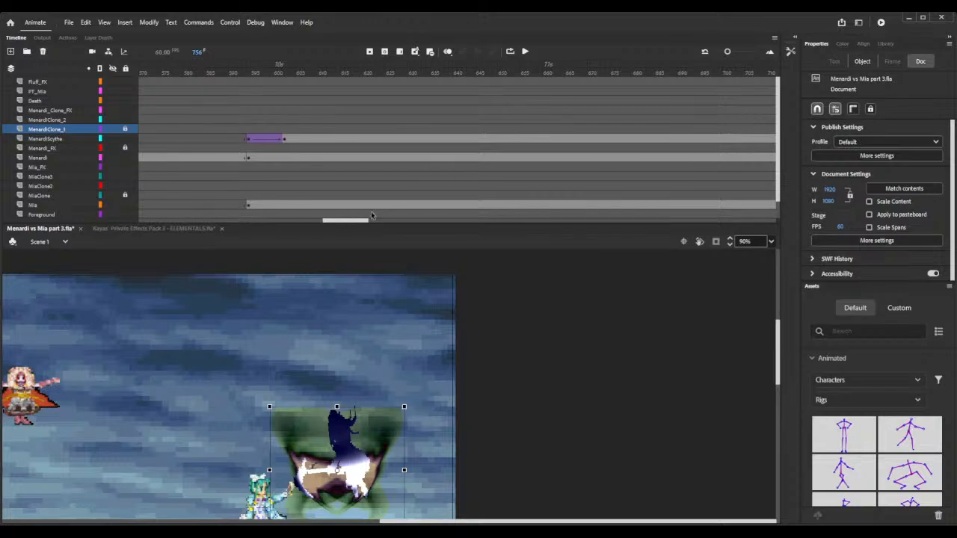
drag(363, 221, 398, 219)
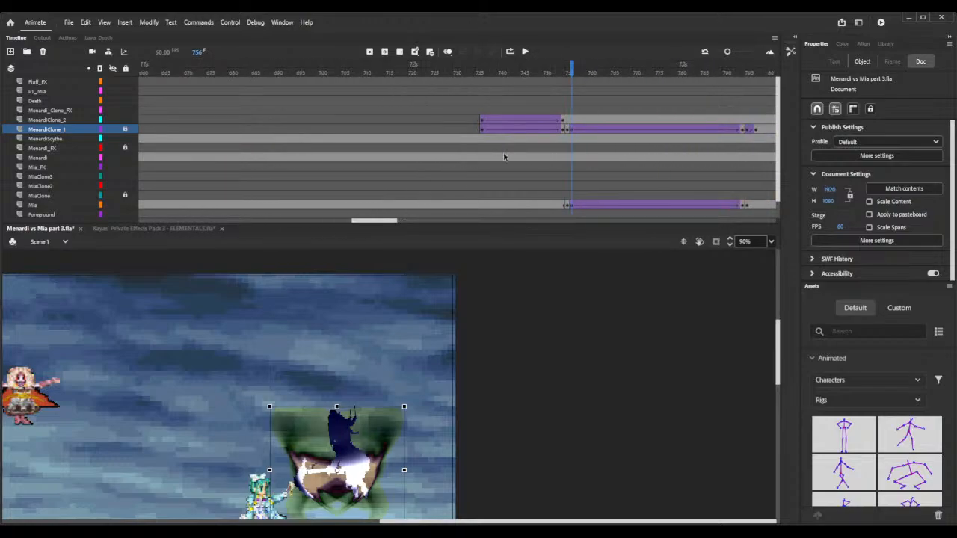
click(567, 121)
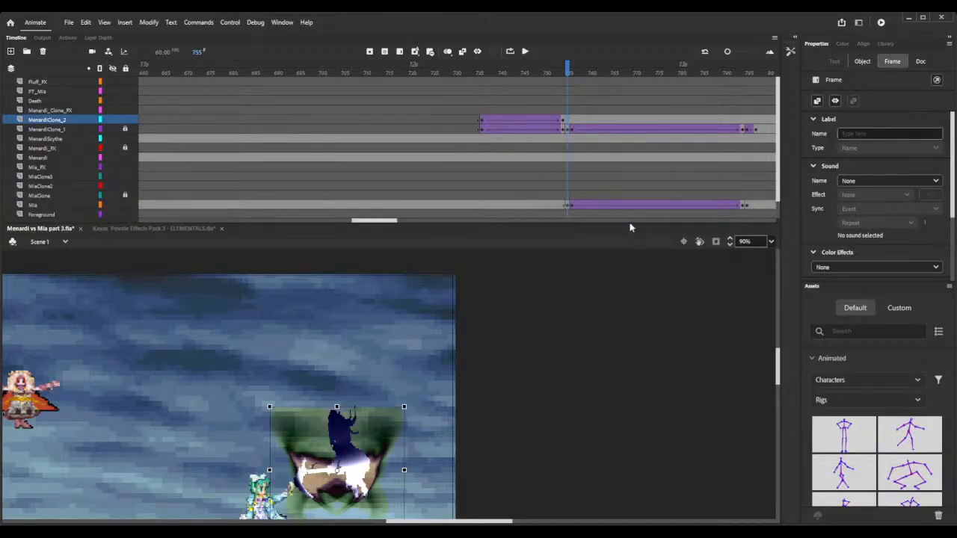
click(483, 320)
scroll(483, 320, down, 2)
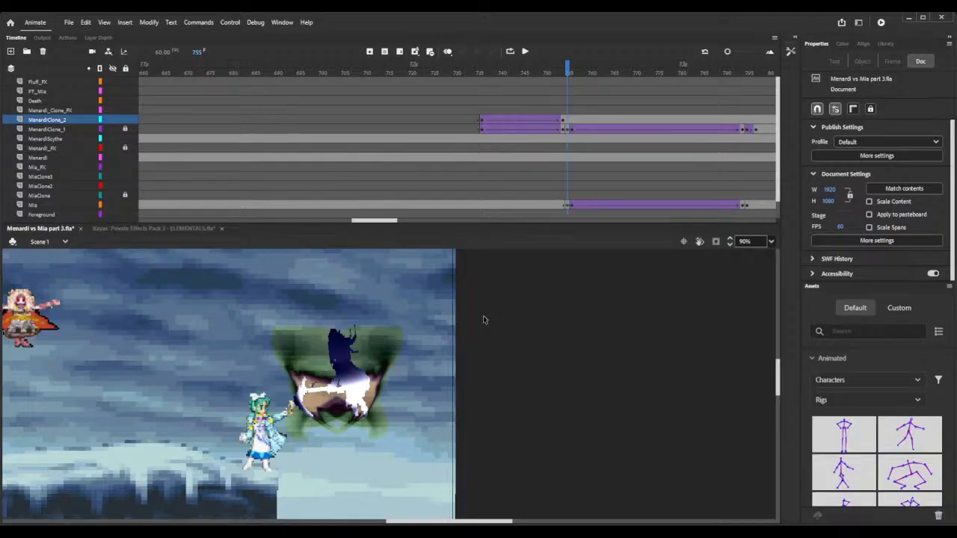
scroll(483, 320, down, 2)
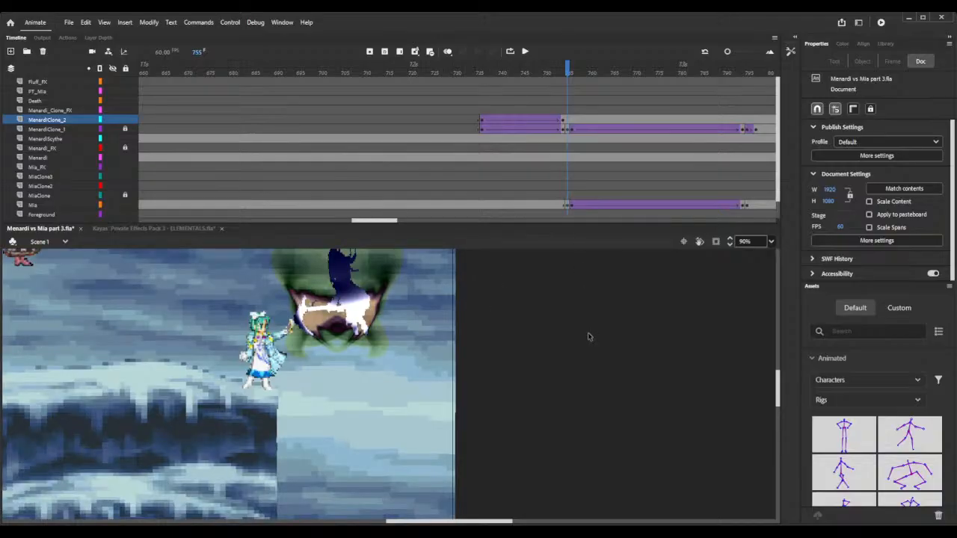
scroll(587, 336, up, 2)
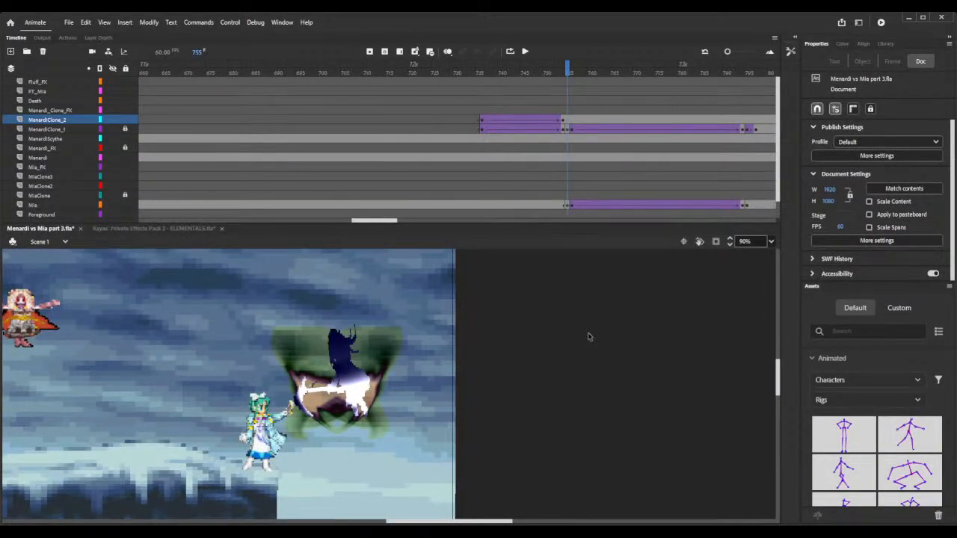
click(566, 123)
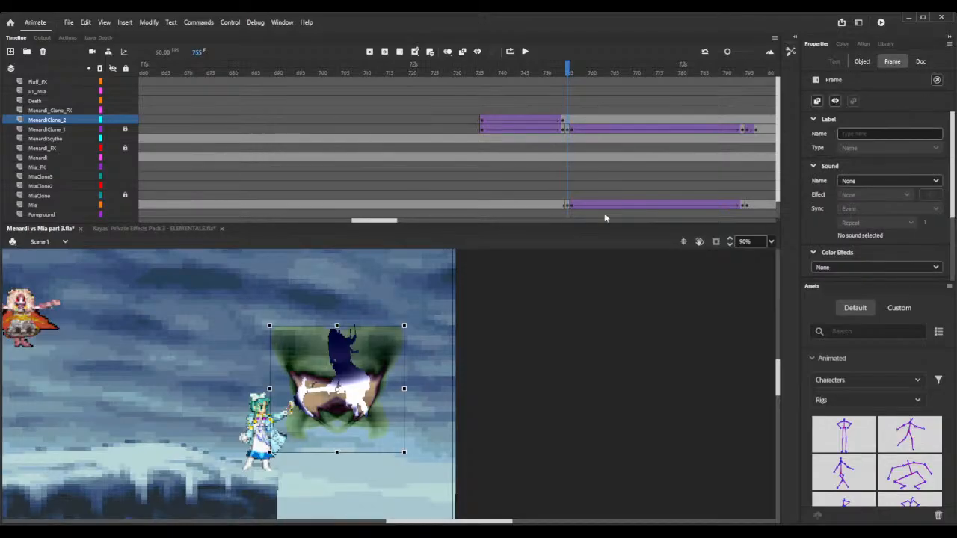
key(Delete)
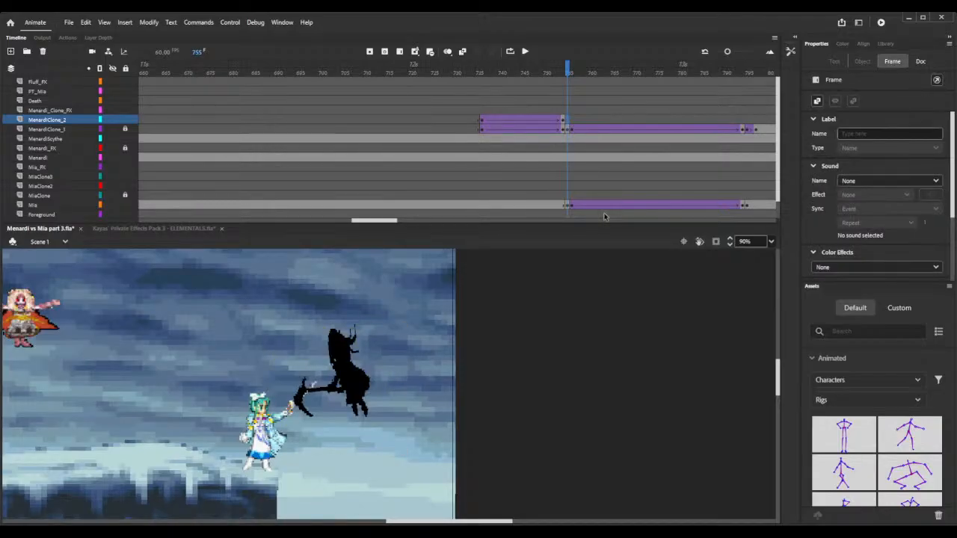
click(585, 68)
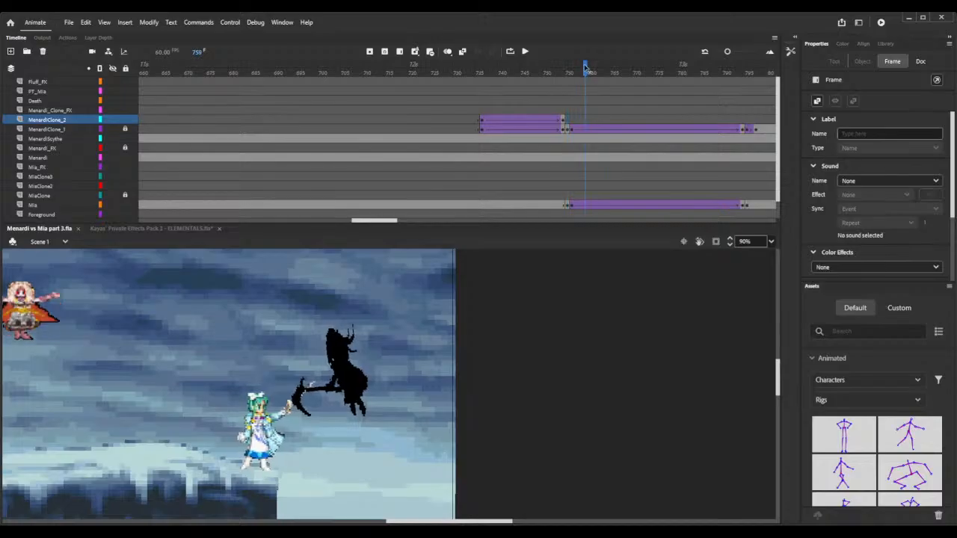
drag(586, 67, 702, 82)
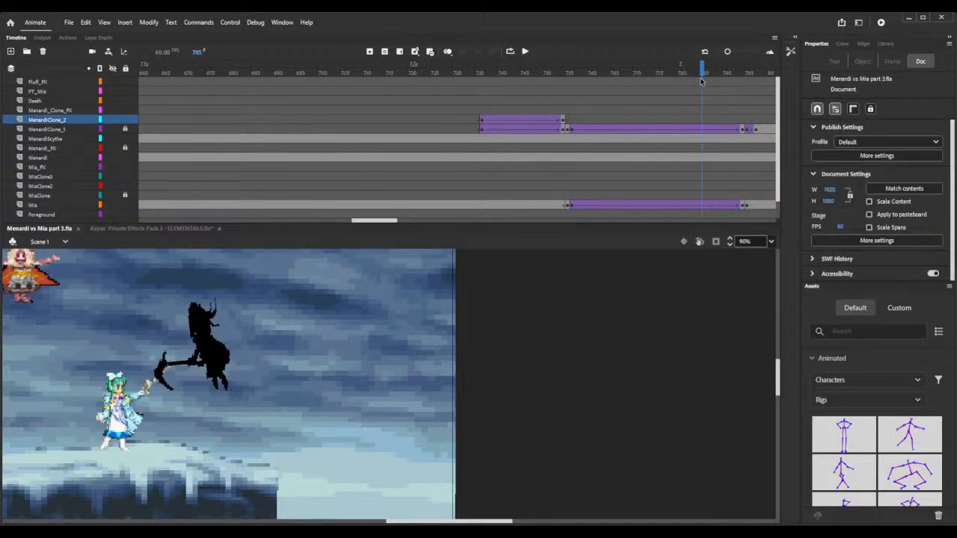
- Switch to the Kayas' Private Effects Pack 3 - ELEMENTALS document, exit the Ice Shatter symbol and show its library with the Ice folder collapsed
click(183, 232)
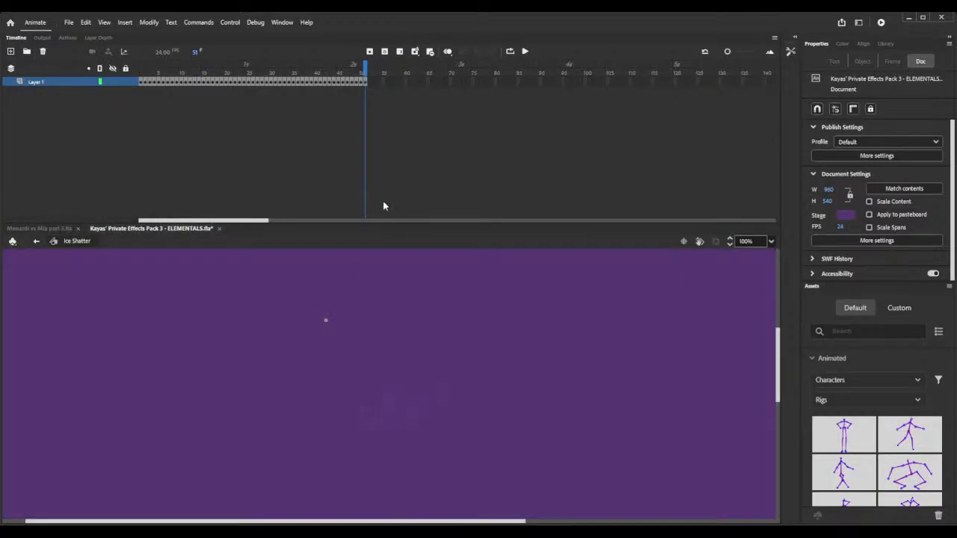
click(36, 241)
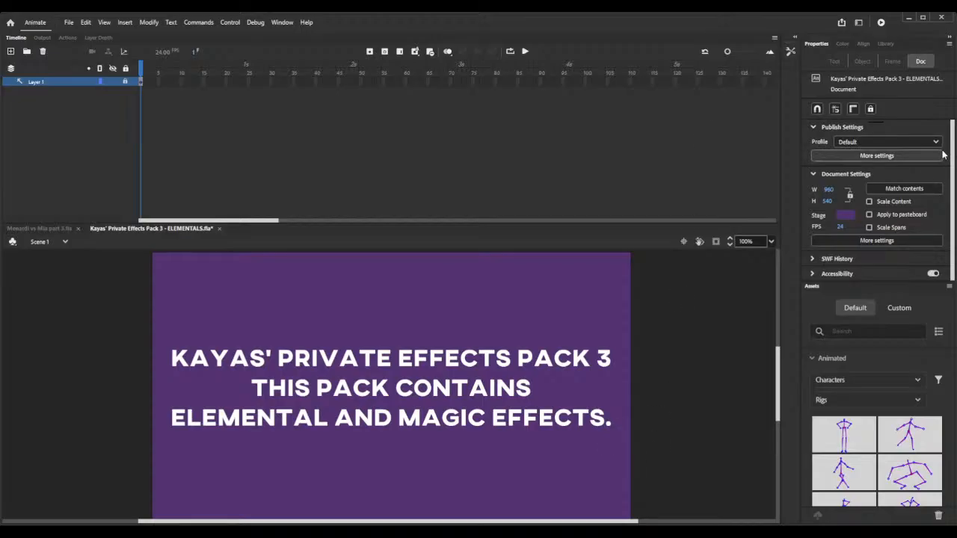
click(885, 43)
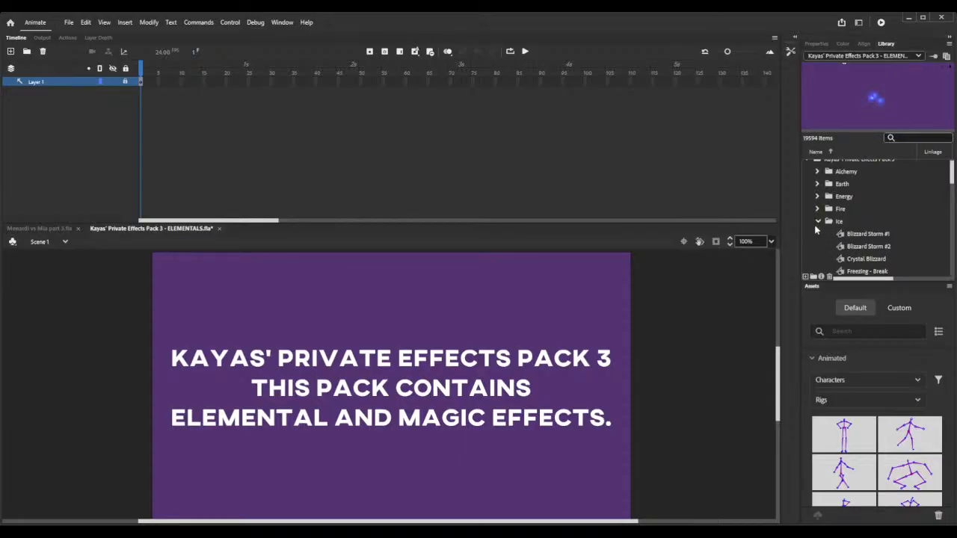
click(818, 222)
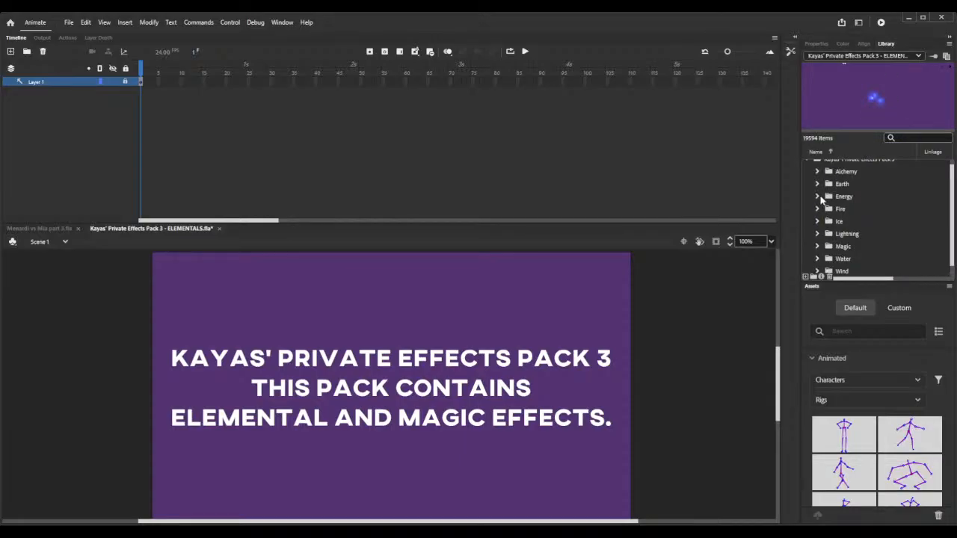
- Browse the Energy effects in the library, previewing Aura #1, Aura #2 and Aura #3
click(817, 196)
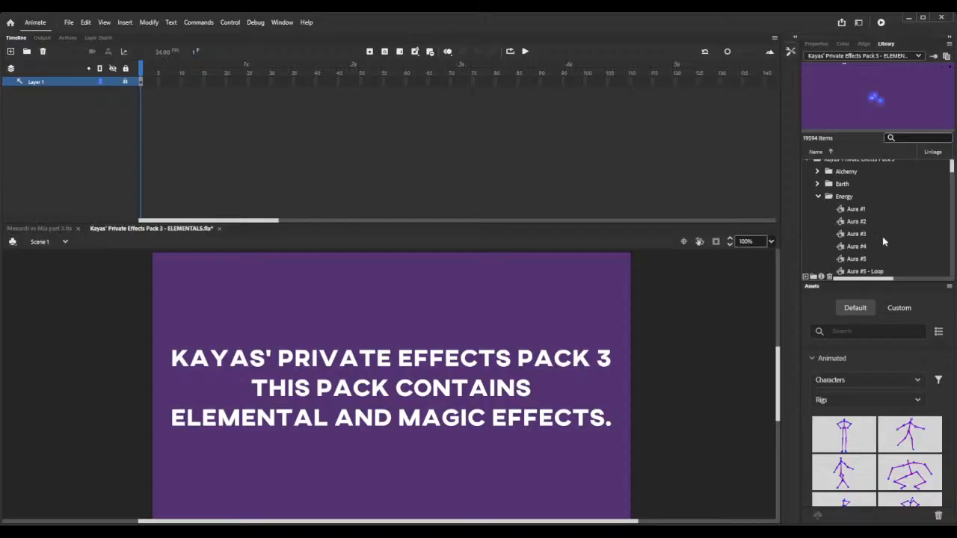
click(850, 212)
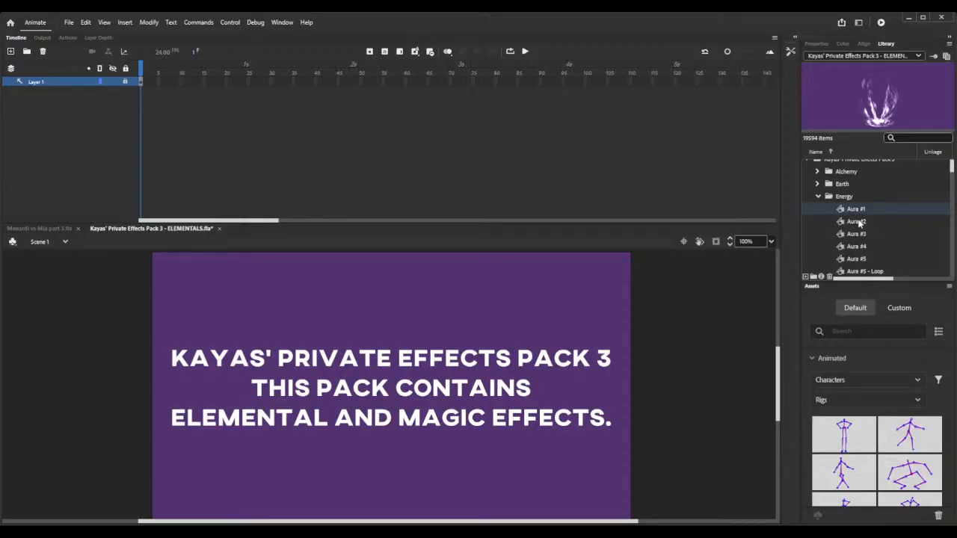
click(857, 222)
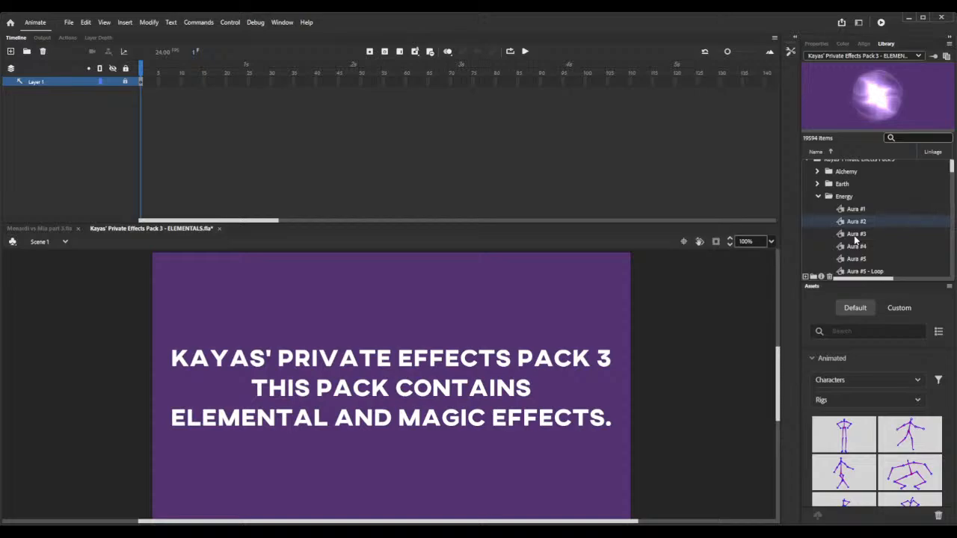
click(855, 236)
scroll(854, 254, down, 3)
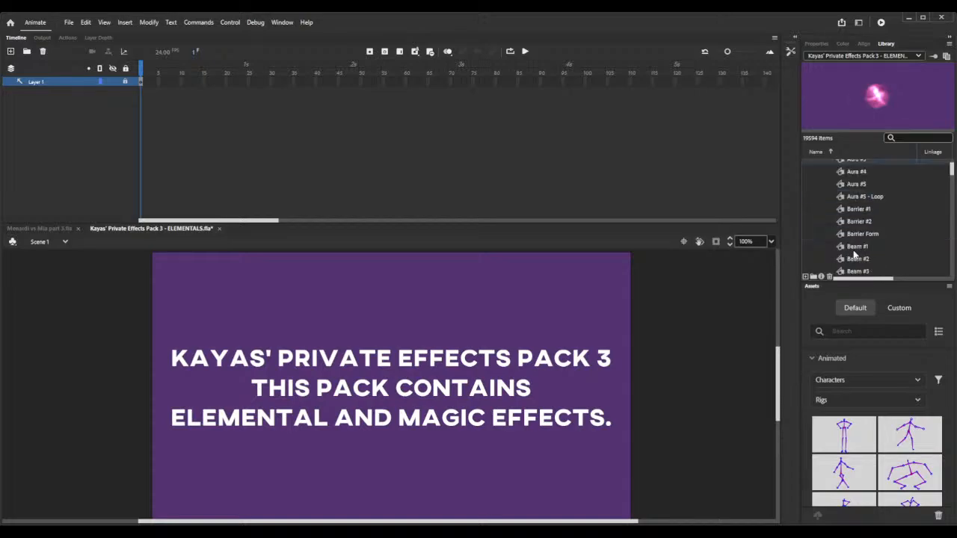
scroll(855, 254, down, 10)
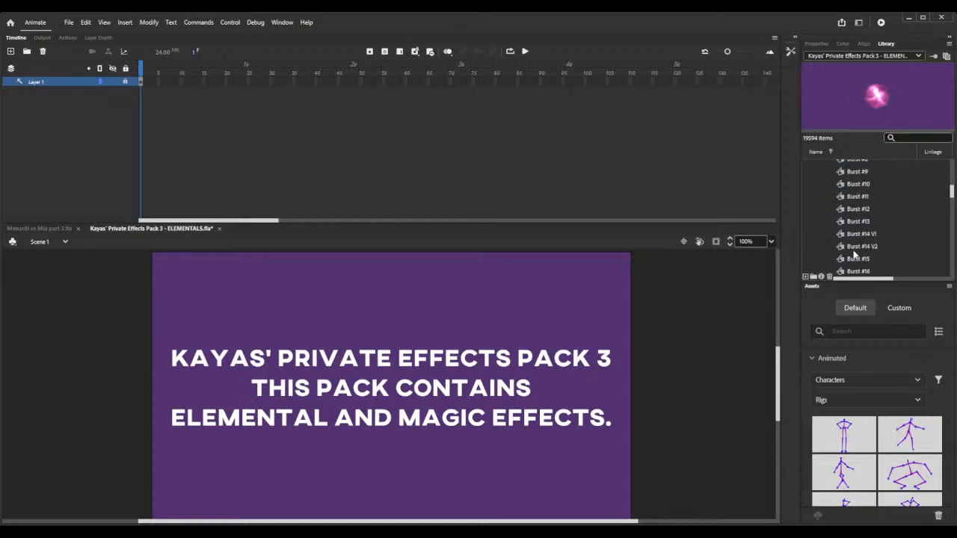
scroll(837, 232, up, 15)
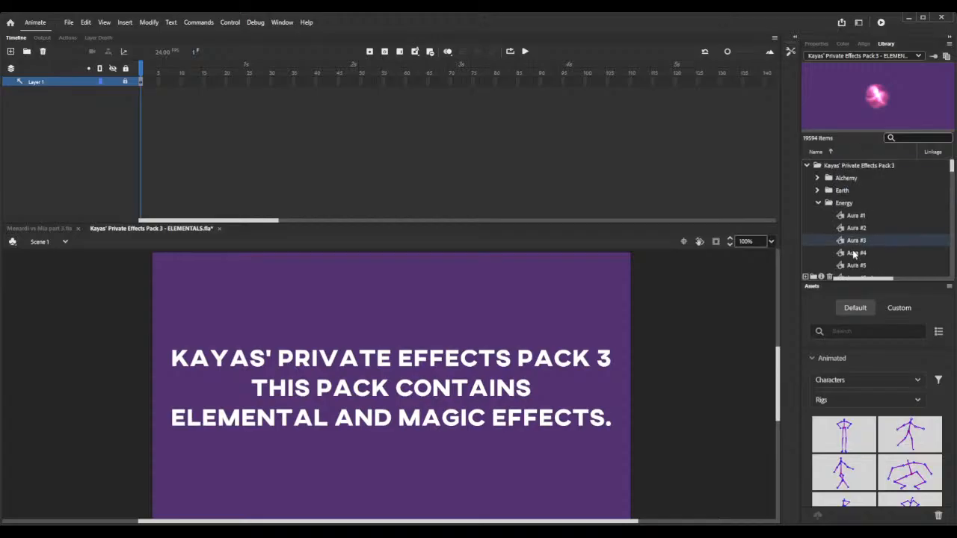
click(816, 204)
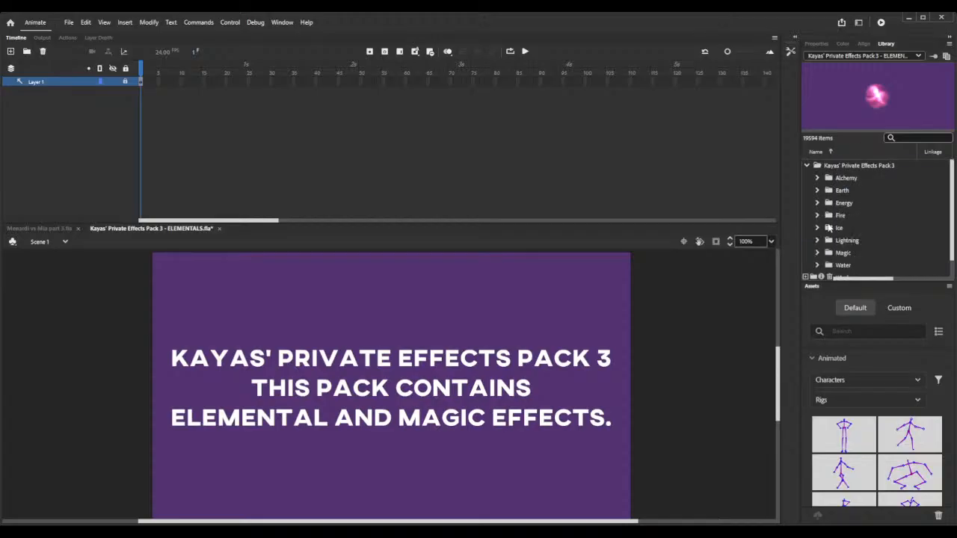
- Browse the Fire effects in the library, previewing Sun, both Spirit Fire effects, Solar Charge, Raptor Boost and both Meteor effects
click(817, 216)
scroll(896, 242, down, 10)
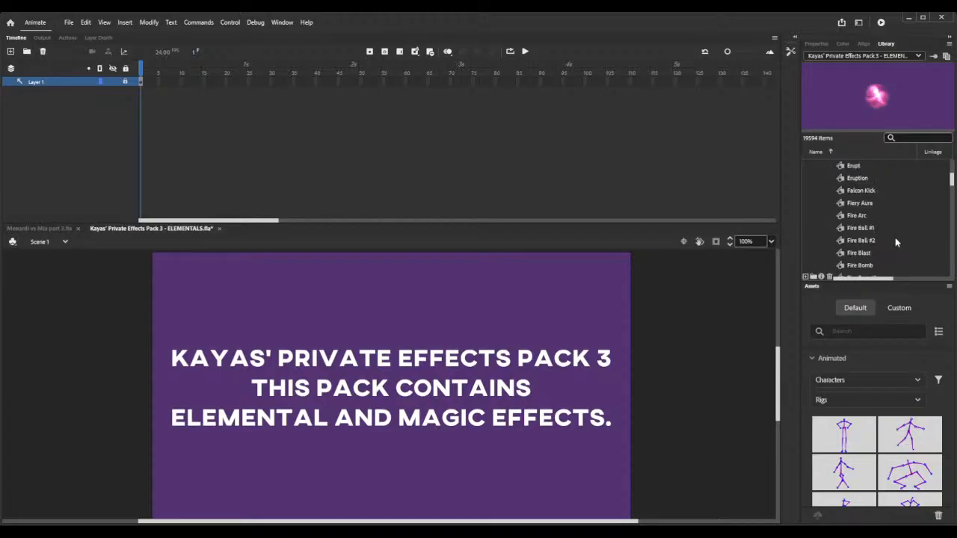
scroll(896, 241, down, 10)
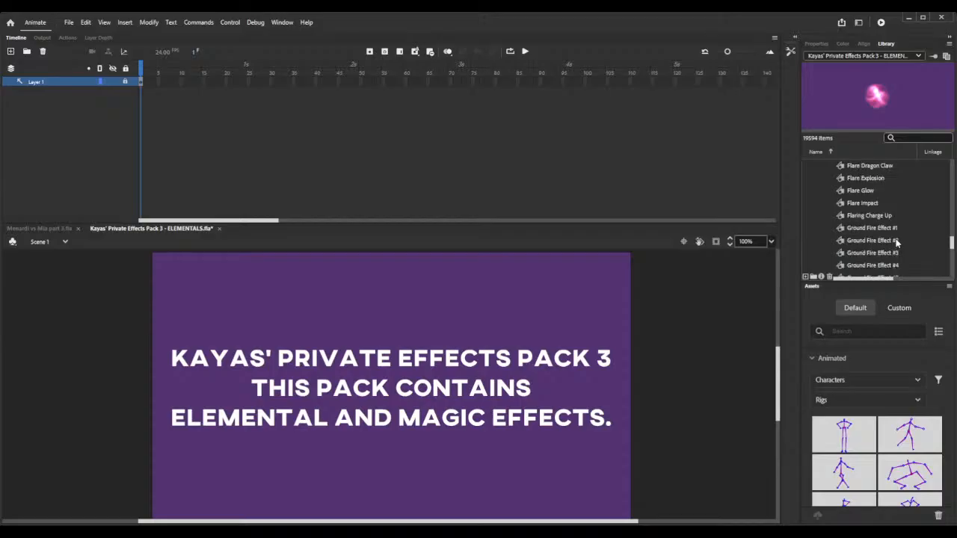
scroll(897, 243, up, 5)
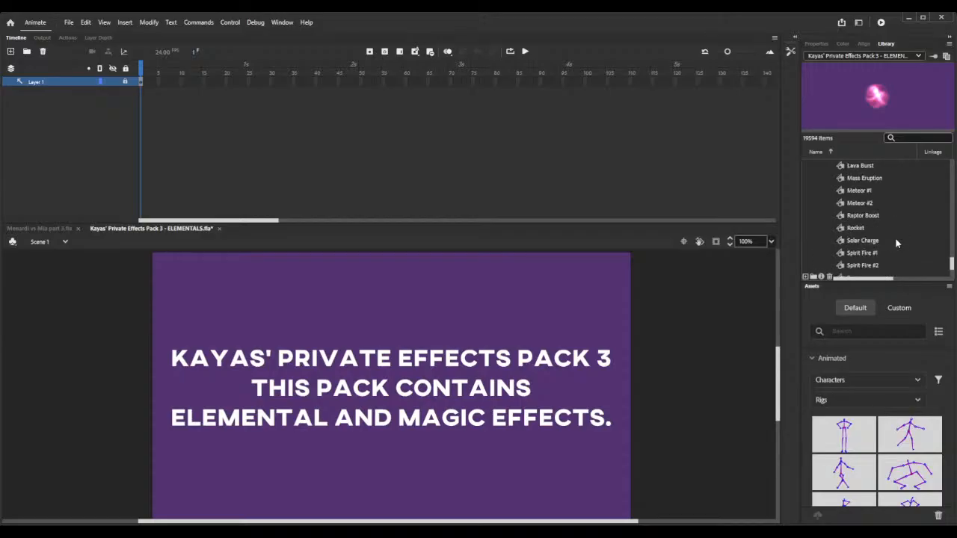
scroll(896, 243, down, 5)
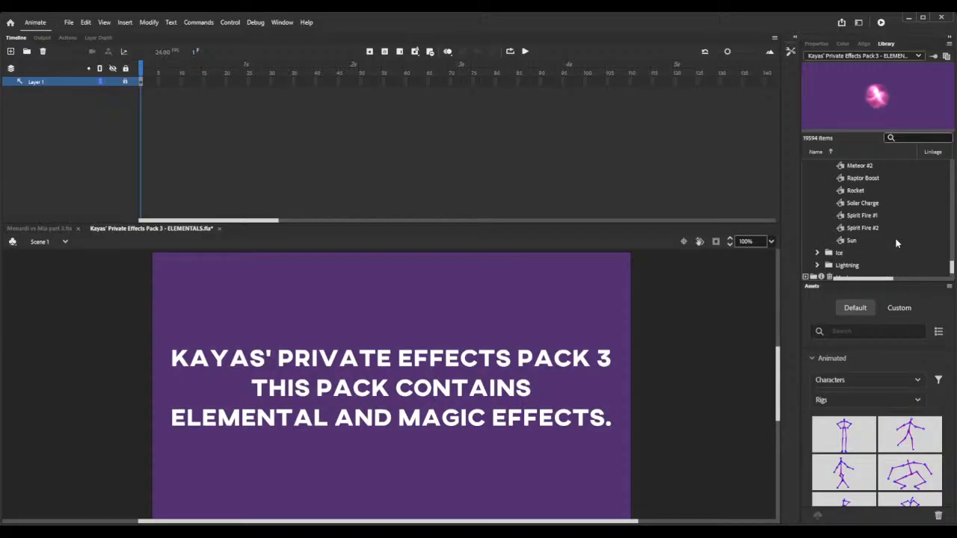
click(852, 240)
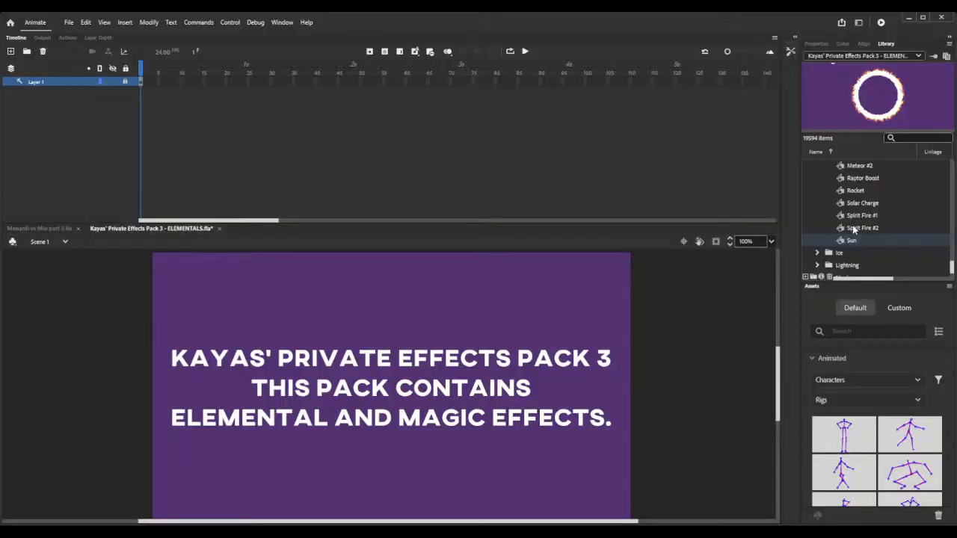
click(853, 228)
click(859, 217)
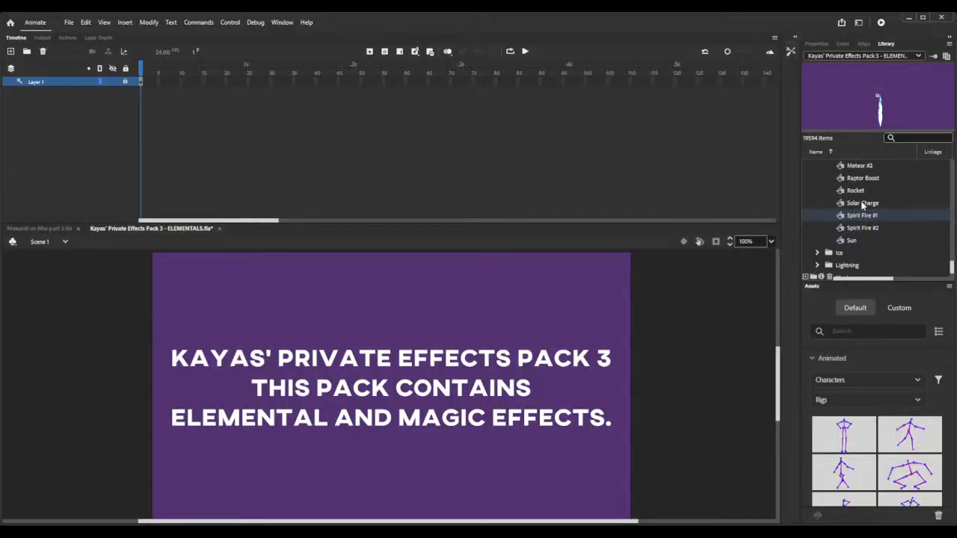
click(863, 204)
scroll(863, 205, up, 1)
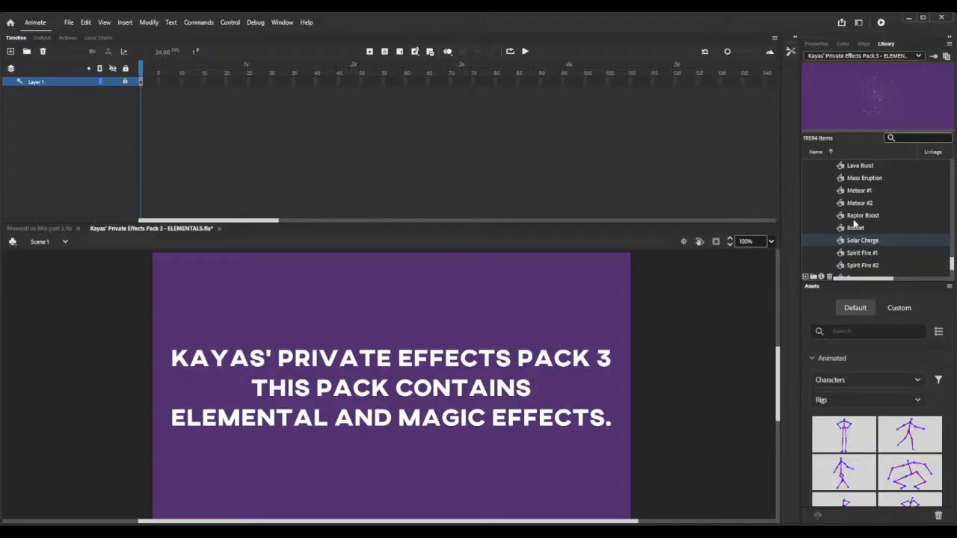
click(854, 219)
scroll(855, 221, up, 1)
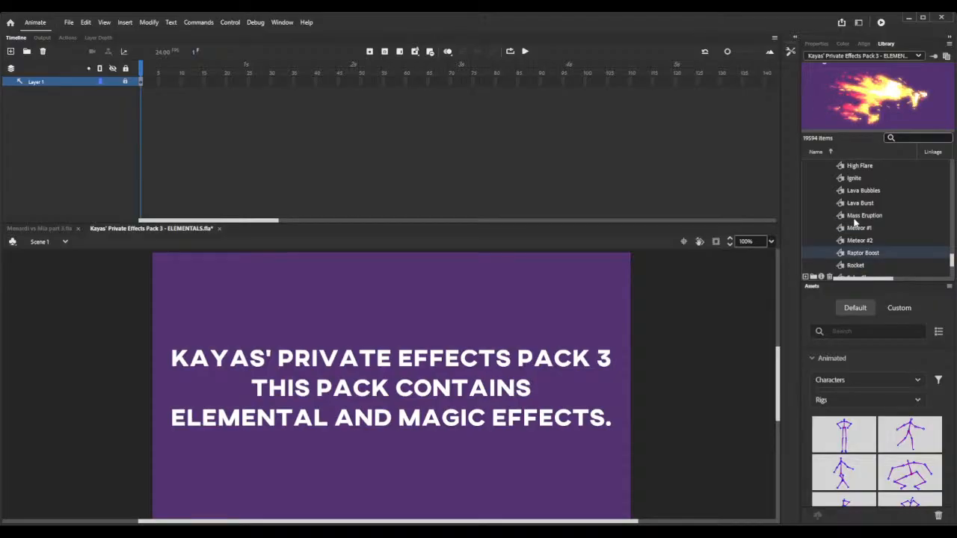
click(860, 240)
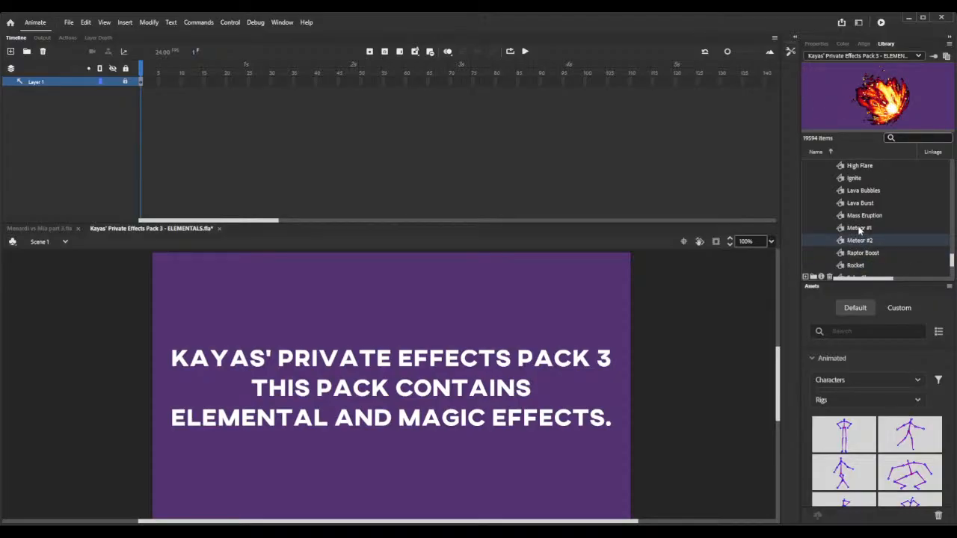
click(858, 229)
- Preview the Flare Aura and Flaming Aura effects in the Fire folder
scroll(859, 229, up, 4)
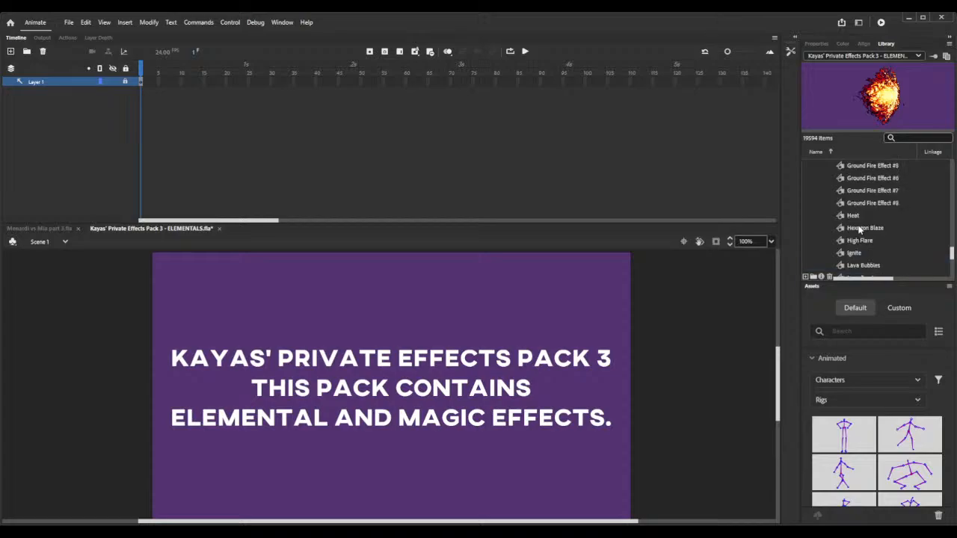
scroll(859, 230, up, 3)
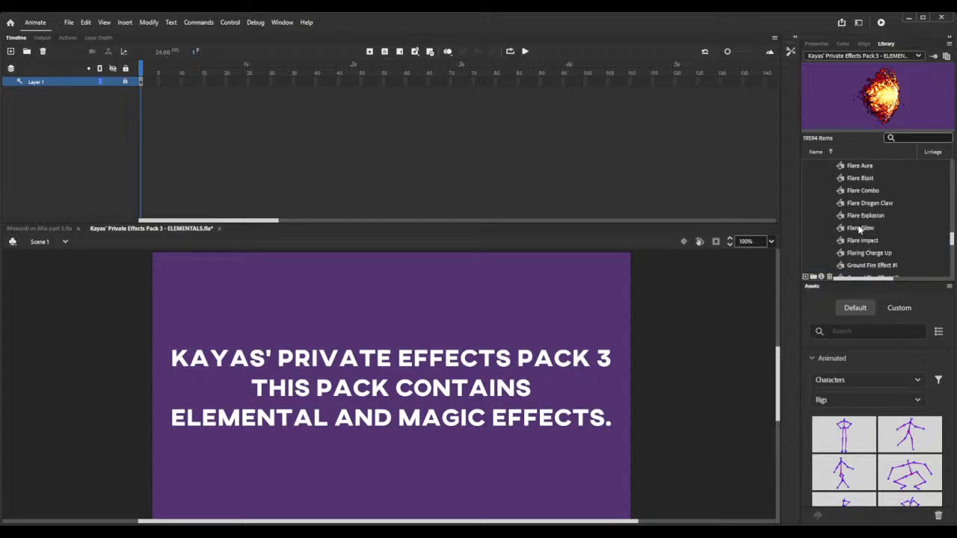
click(860, 165)
scroll(869, 199, up, 3)
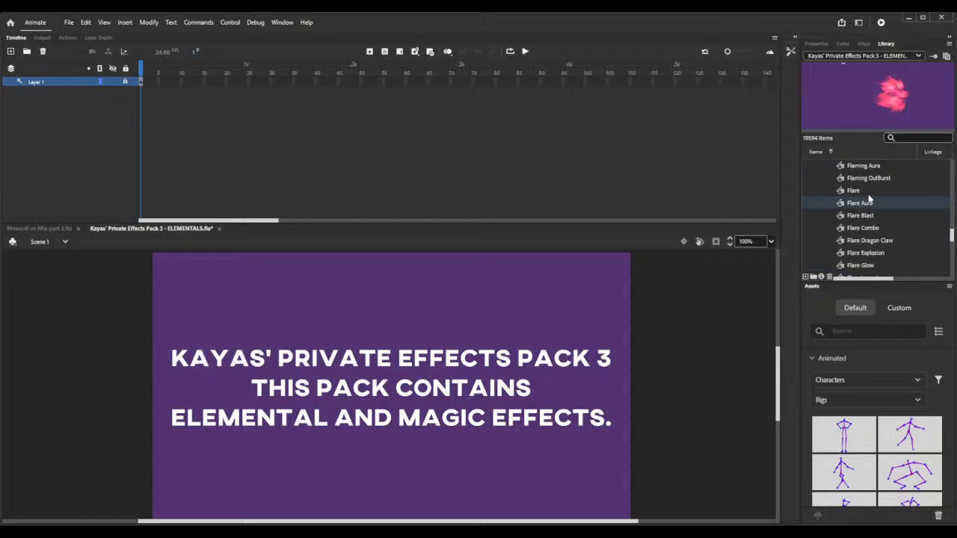
scroll(868, 198, up, 3)
click(864, 203)
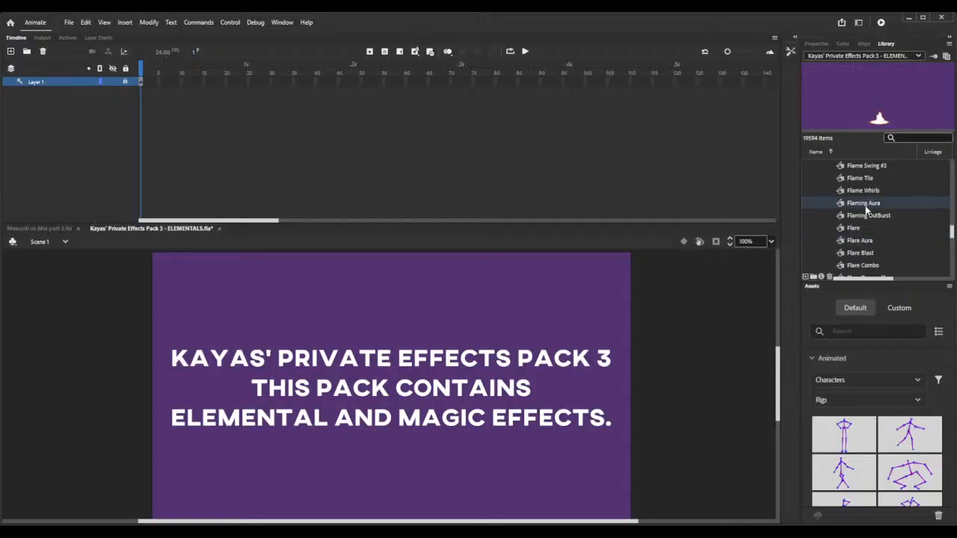
- Browse back through the Fire effects in the library, preview Fiery Aura and collapse the Fire folder
scroll(866, 210, up, 9)
scroll(865, 210, up, 5)
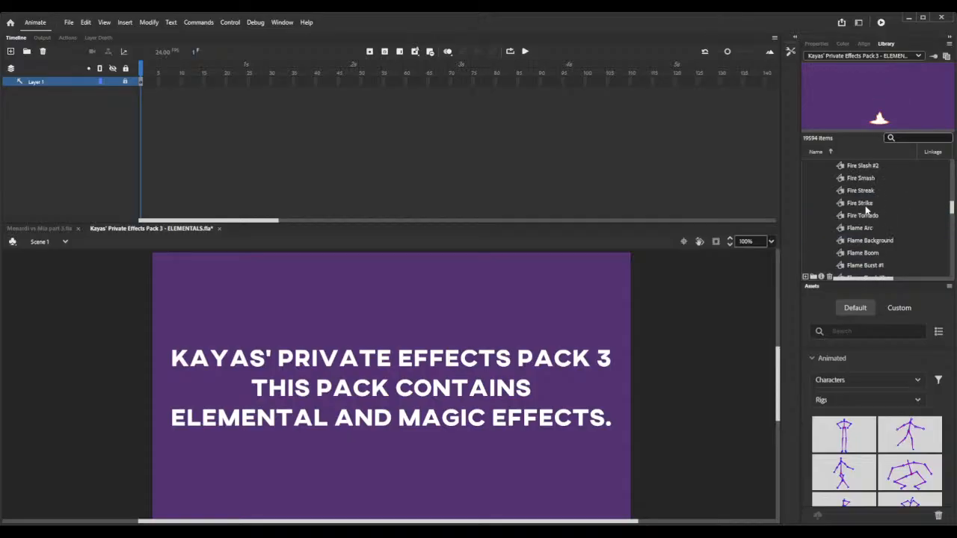
scroll(865, 210, up, 6)
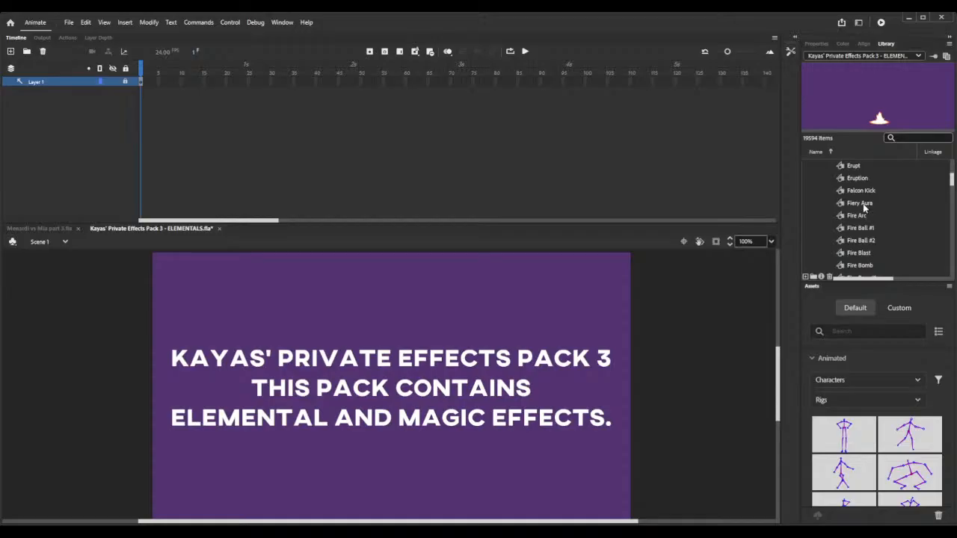
click(863, 204)
scroll(863, 206, up, 1)
scroll(863, 207, up, 1)
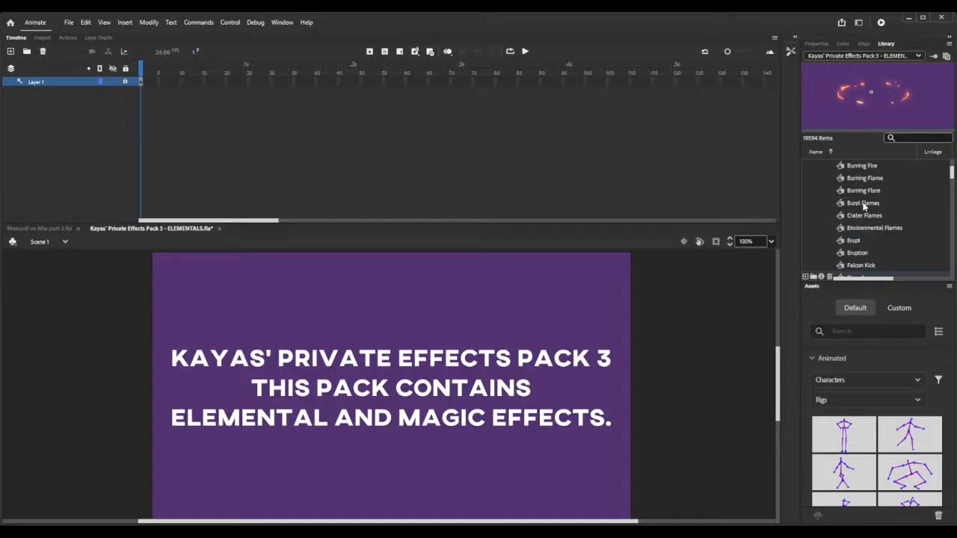
scroll(864, 207, up, 2)
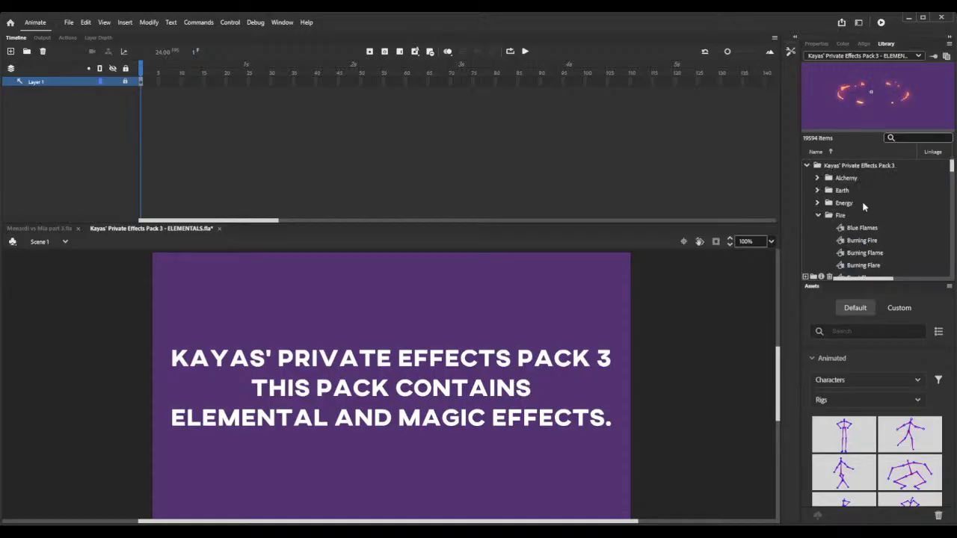
click(818, 215)
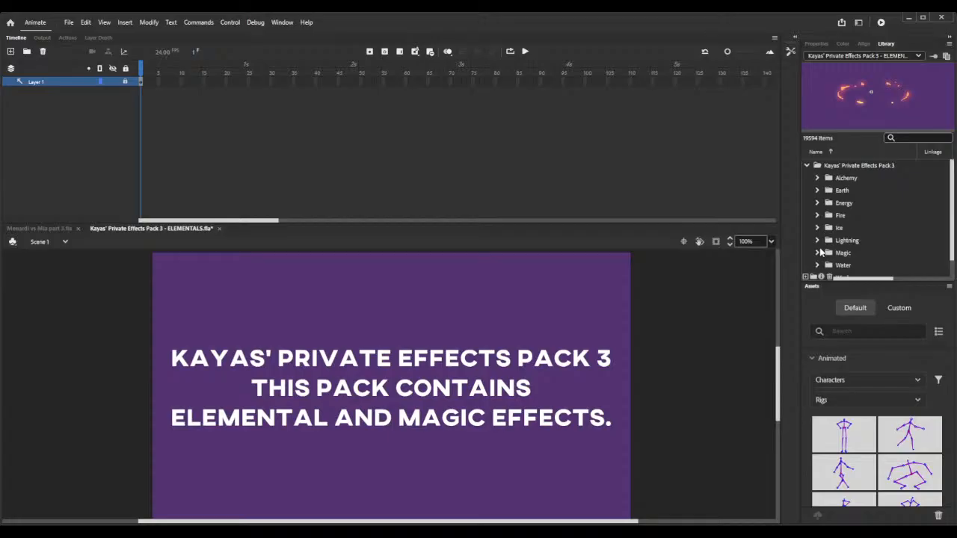
- Browse the Magic effects in the library, preview Evil Core, Dimensional Portal and Darkness Surge #5, and collapse the Magic folder
scroll(820, 253, down, 12)
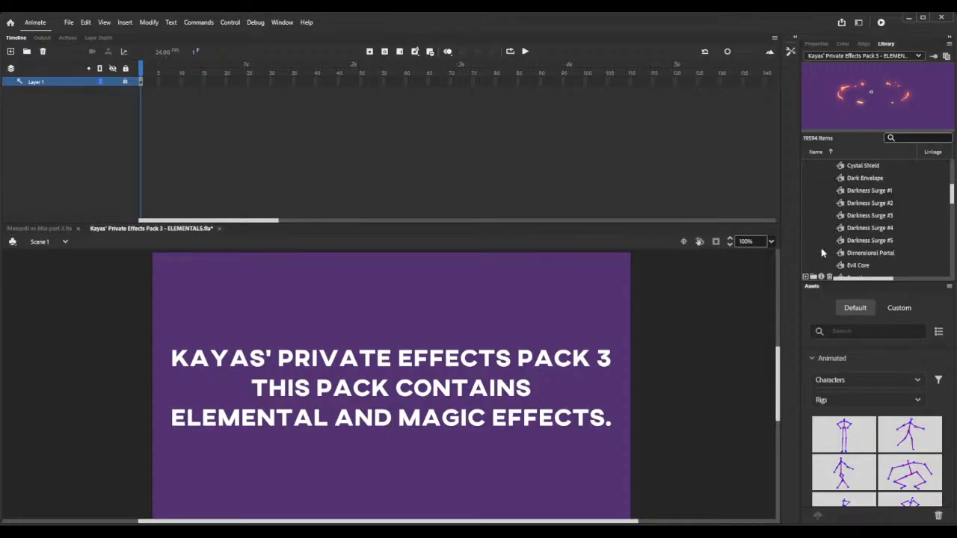
scroll(821, 252, down, 10)
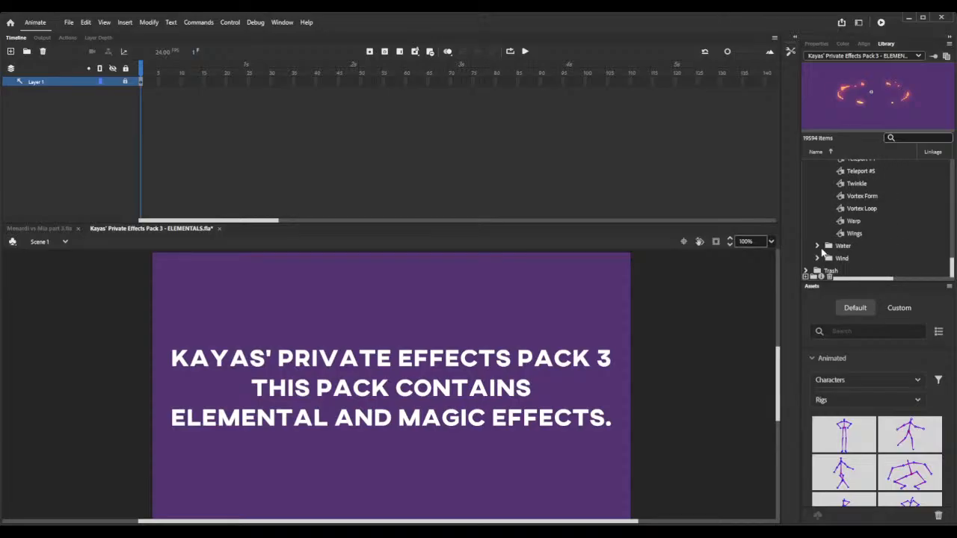
scroll(822, 252, up, 3)
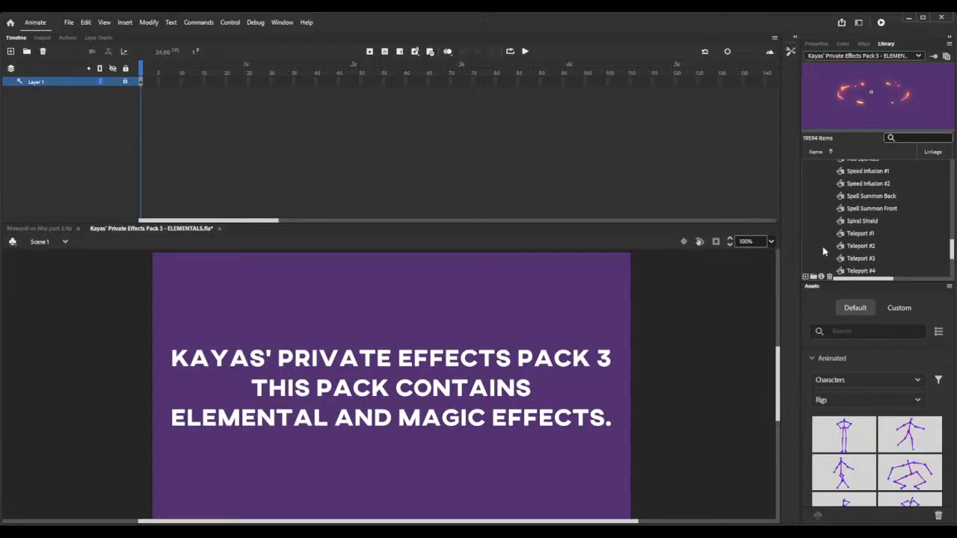
scroll(823, 252, up, 5)
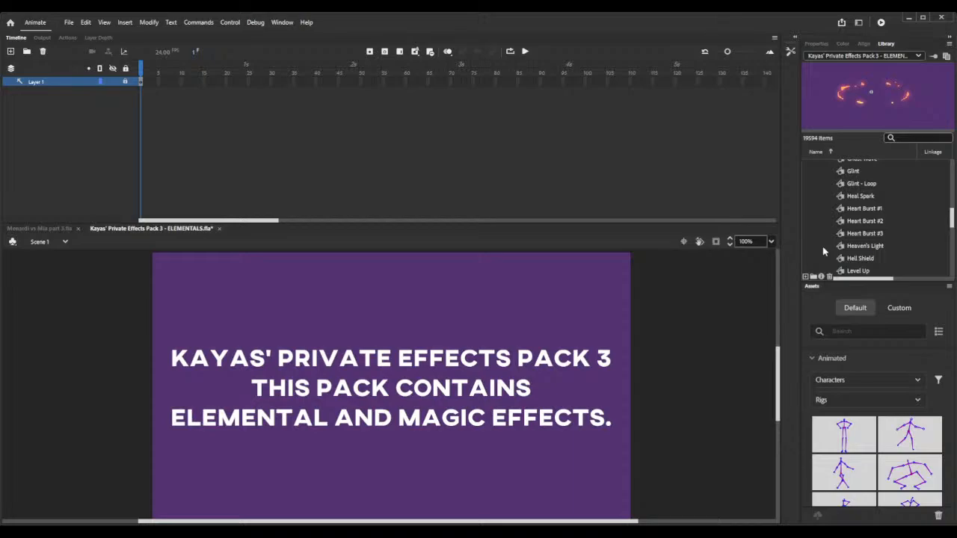
scroll(822, 251, up, 3)
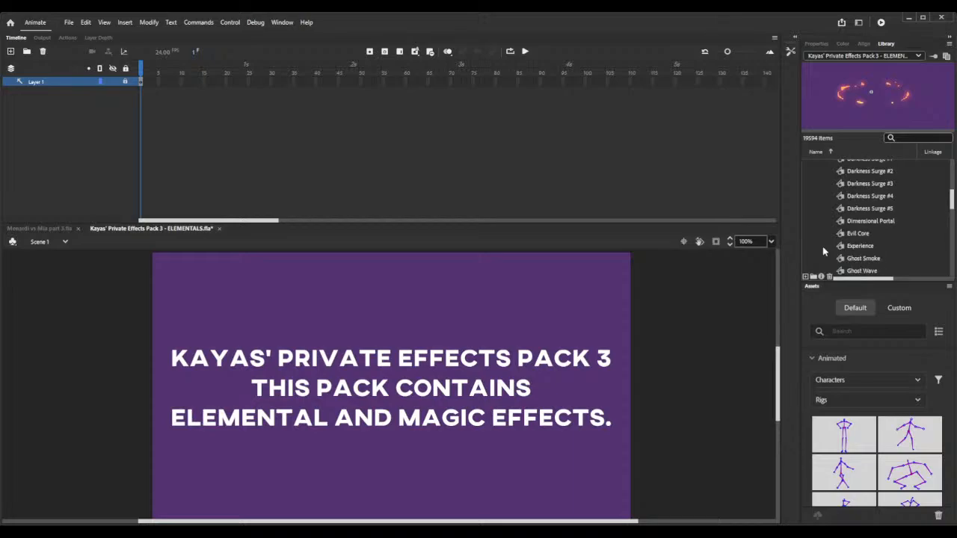
click(855, 234)
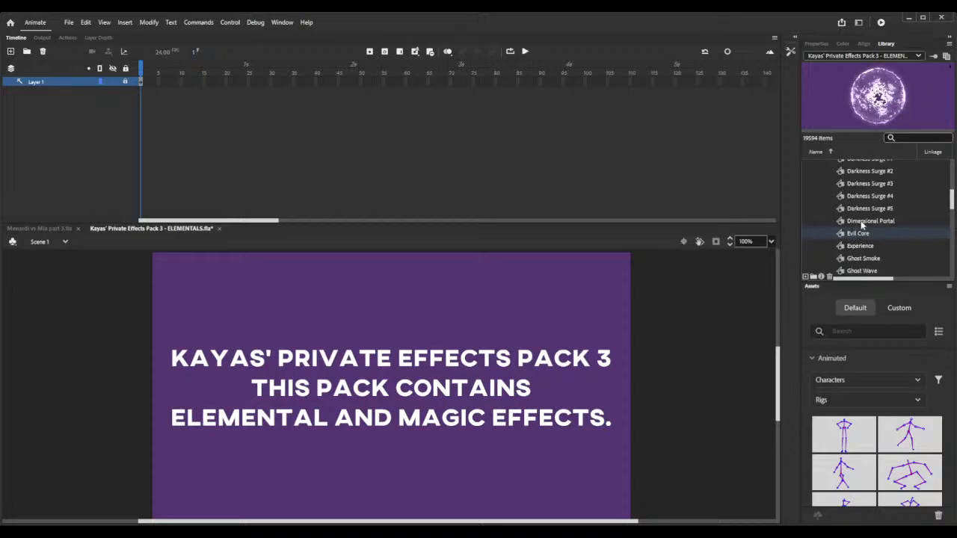
click(862, 222)
click(867, 209)
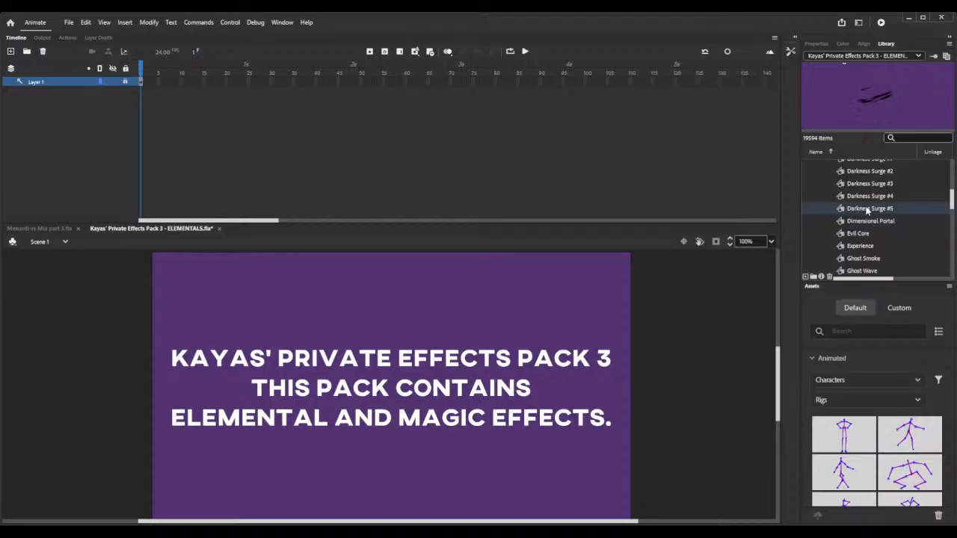
scroll(867, 212, up, 3)
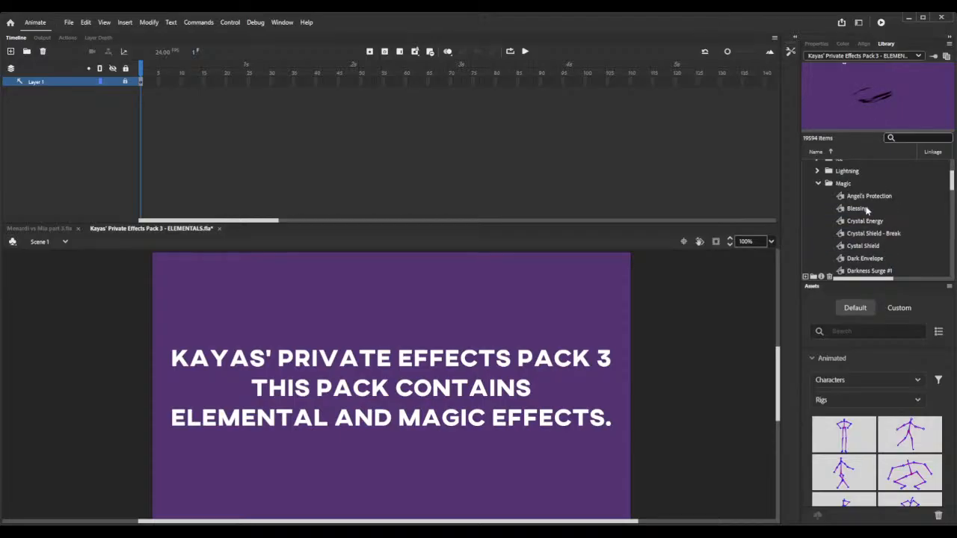
scroll(865, 208, up, 1)
click(818, 219)
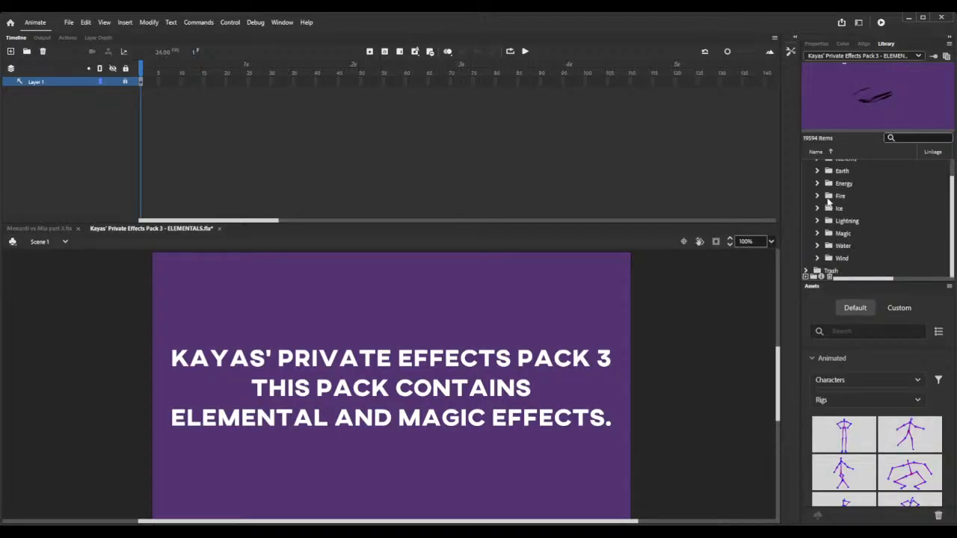
- Expand the Energy folder and browse its effects through to the end, previewing Blue Streak and Dark Flow #1
click(817, 183)
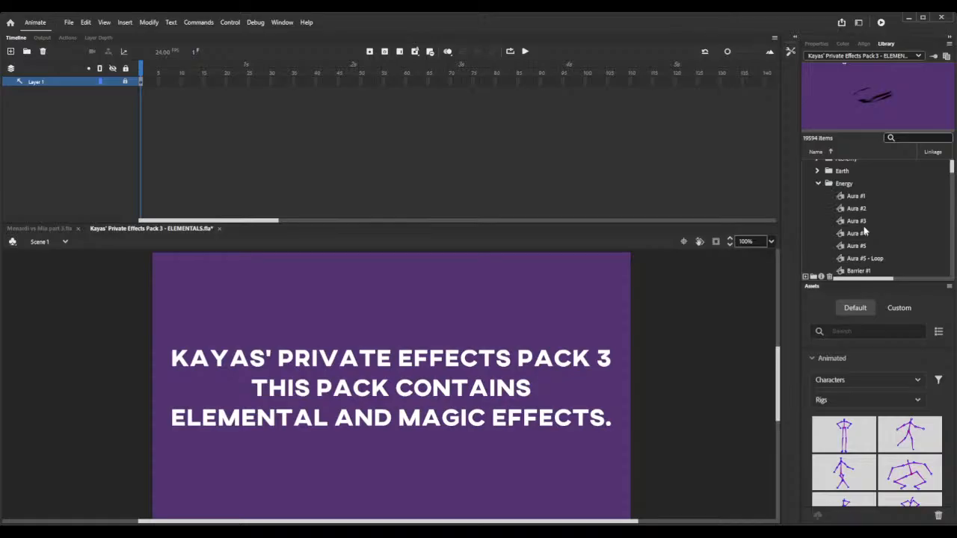
scroll(865, 232, down, 5)
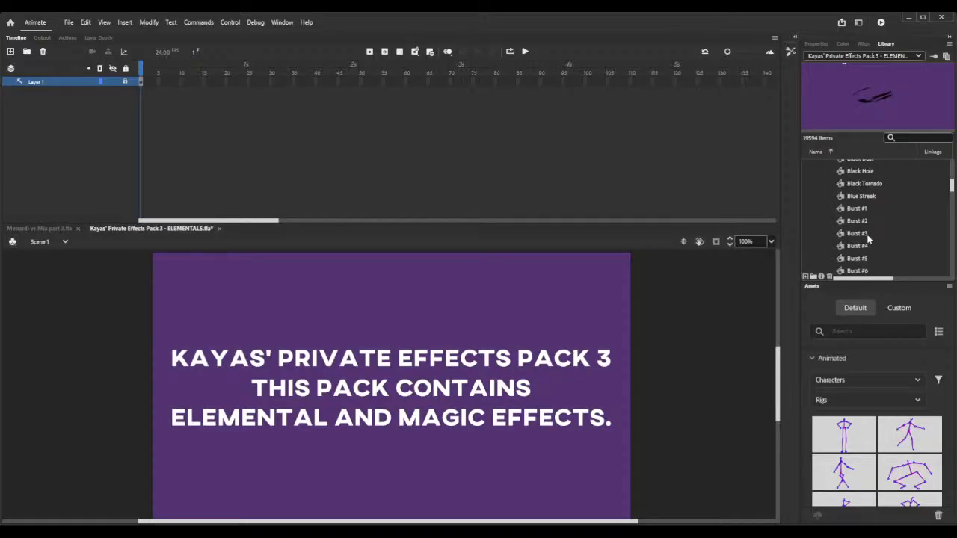
click(862, 197)
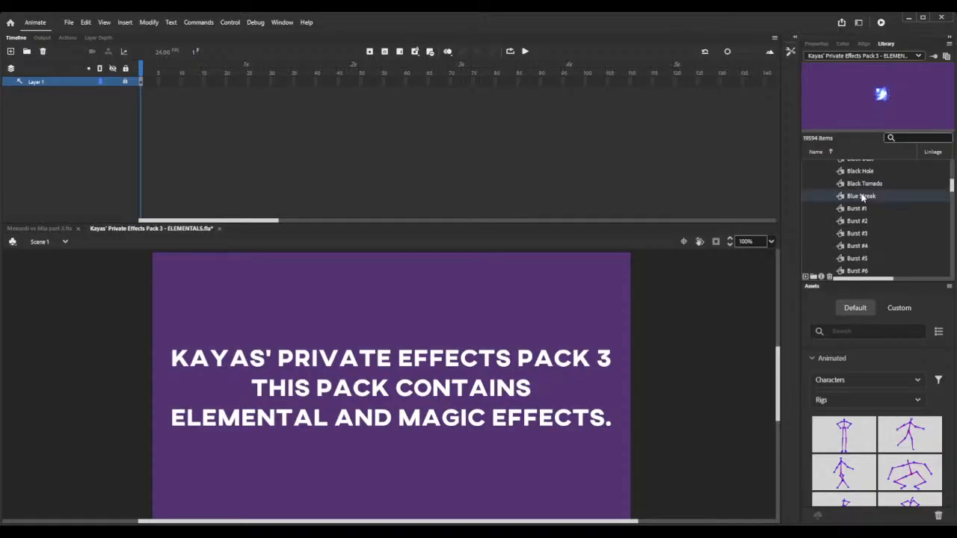
scroll(871, 234, down, 5)
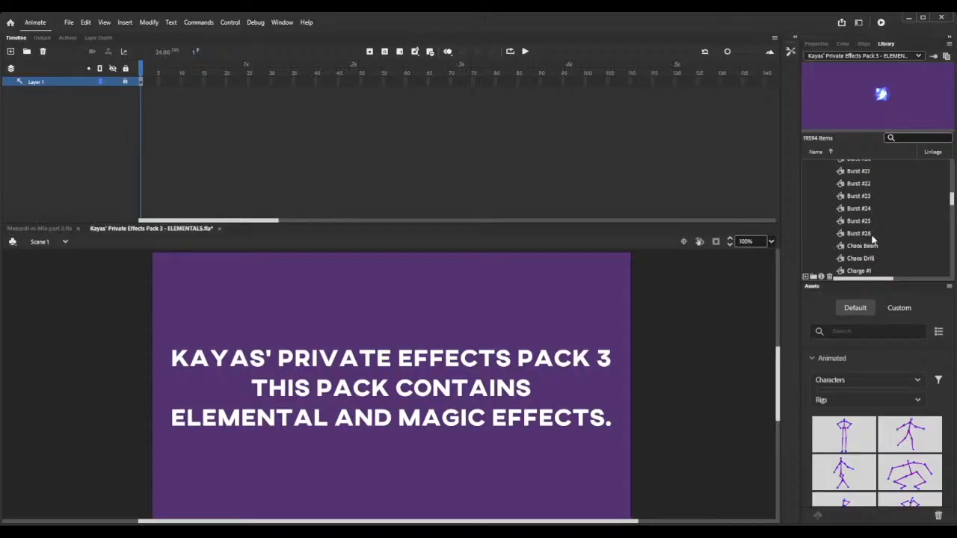
scroll(873, 238, down, 8)
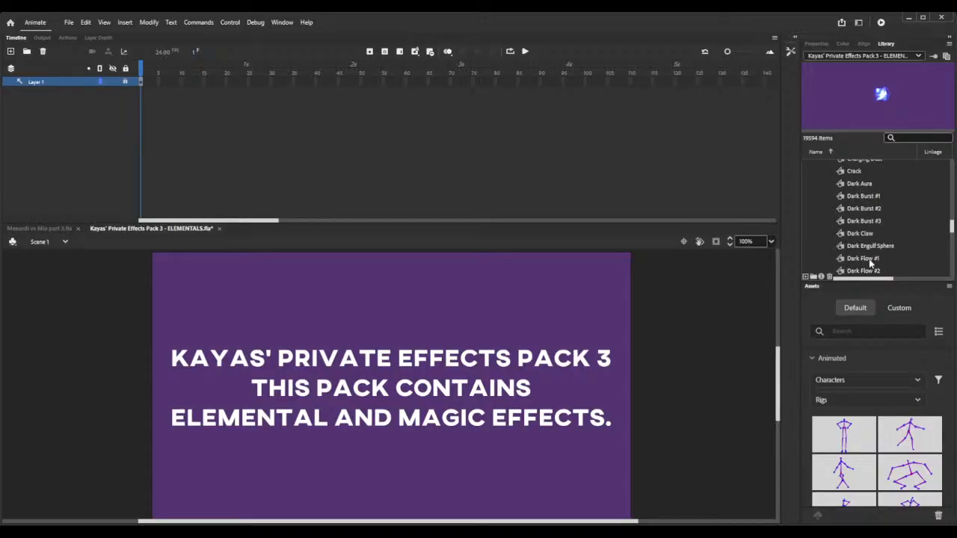
click(868, 258)
scroll(868, 258, down, 8)
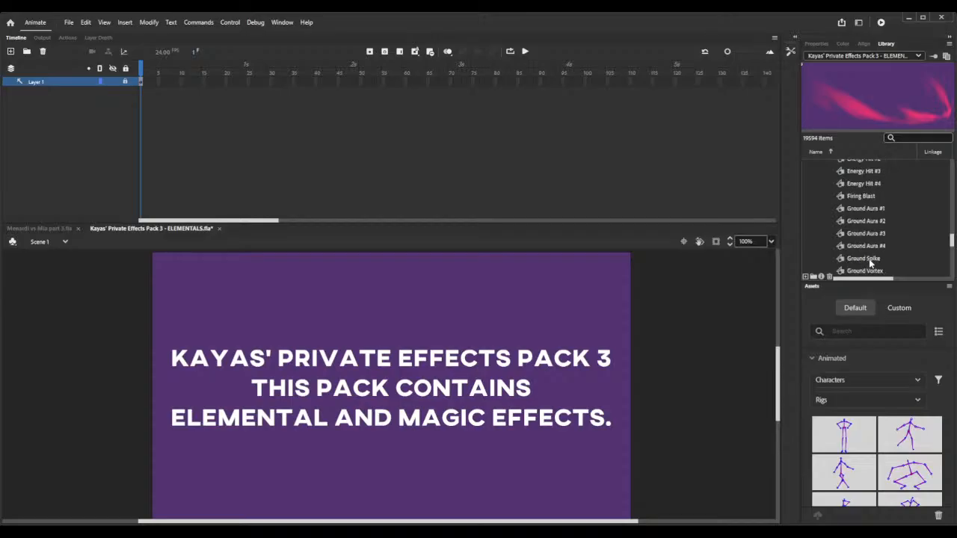
scroll(869, 262, down, 8)
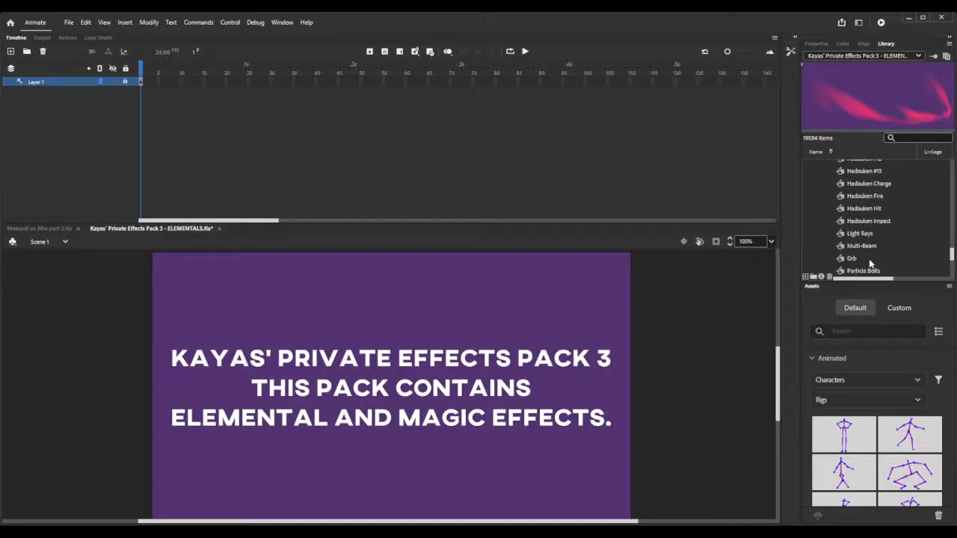
scroll(870, 262, down, 8)
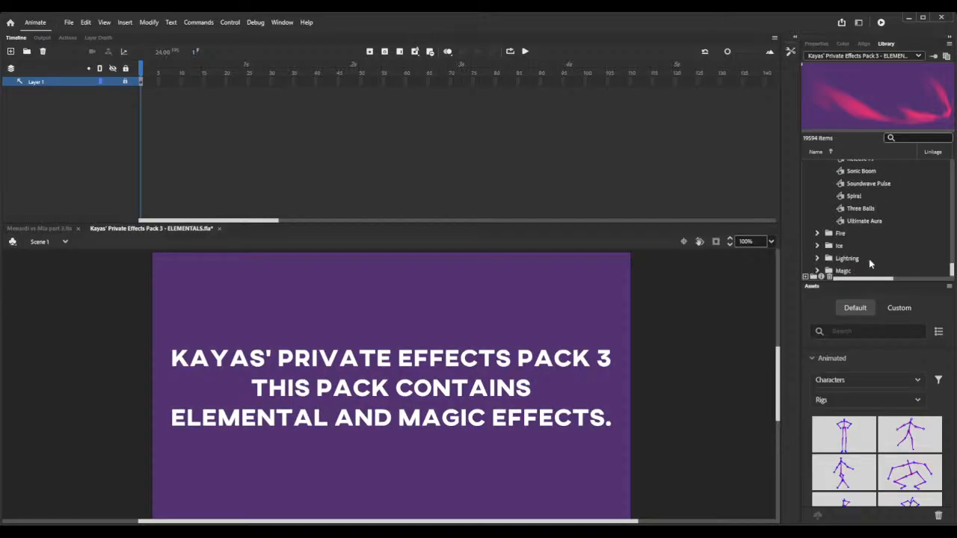
- Look back through the Energy effects from the end of the folder to the auras, previewing Dark Burst #3
scroll(869, 263, up, 3)
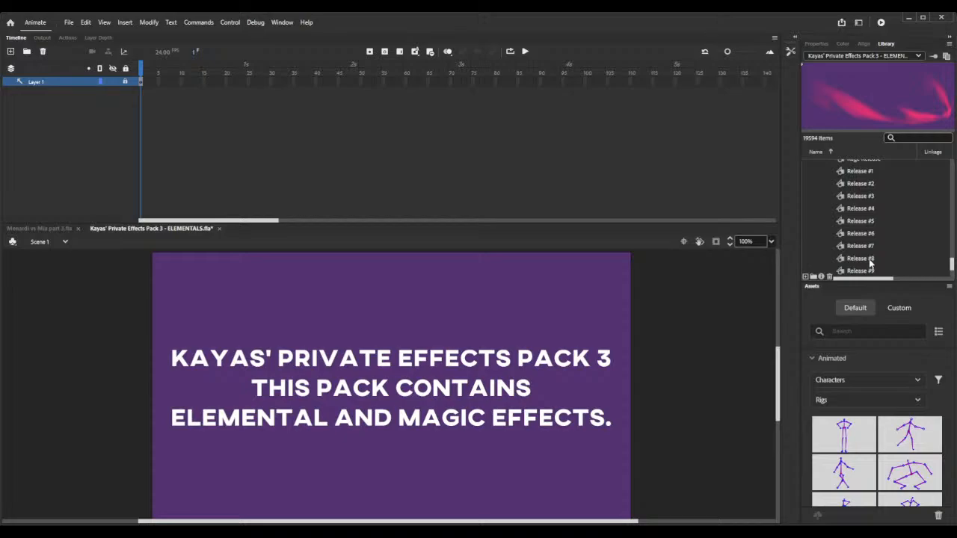
scroll(869, 260, up, 4)
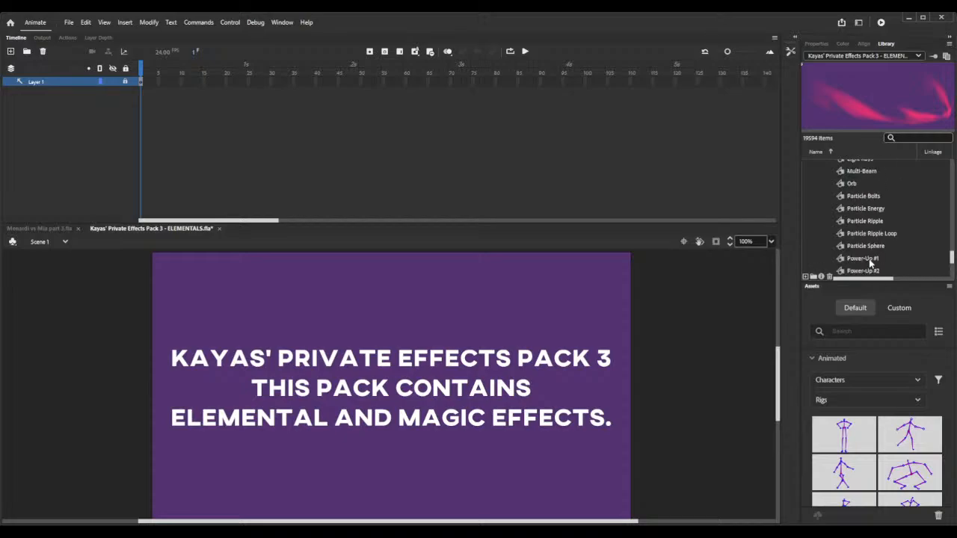
scroll(868, 259, up, 8)
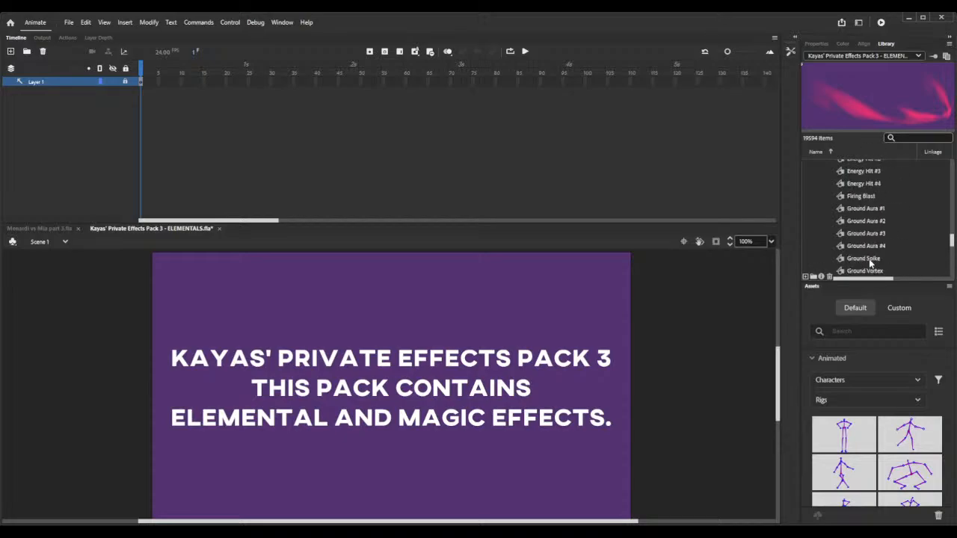
scroll(869, 261, up, 8)
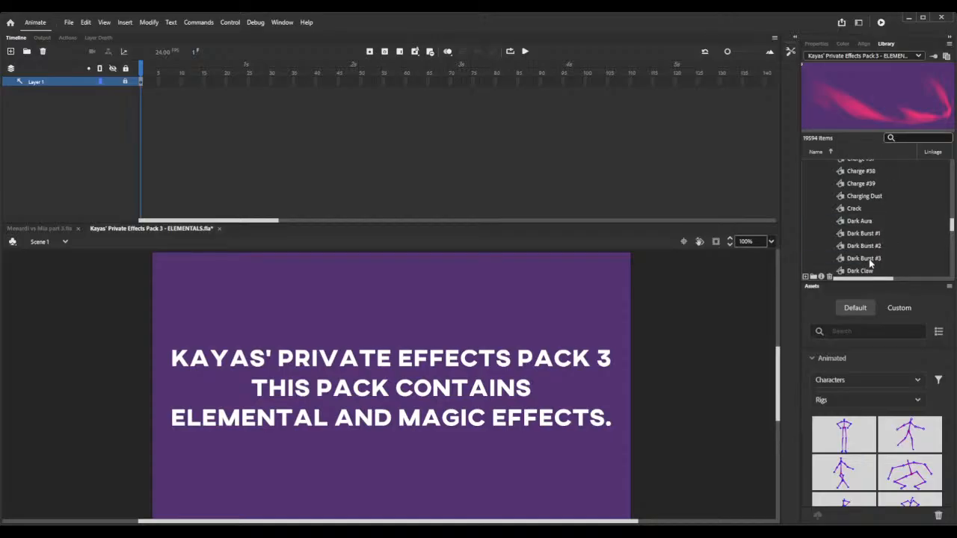
click(869, 258)
scroll(868, 259, up, 10)
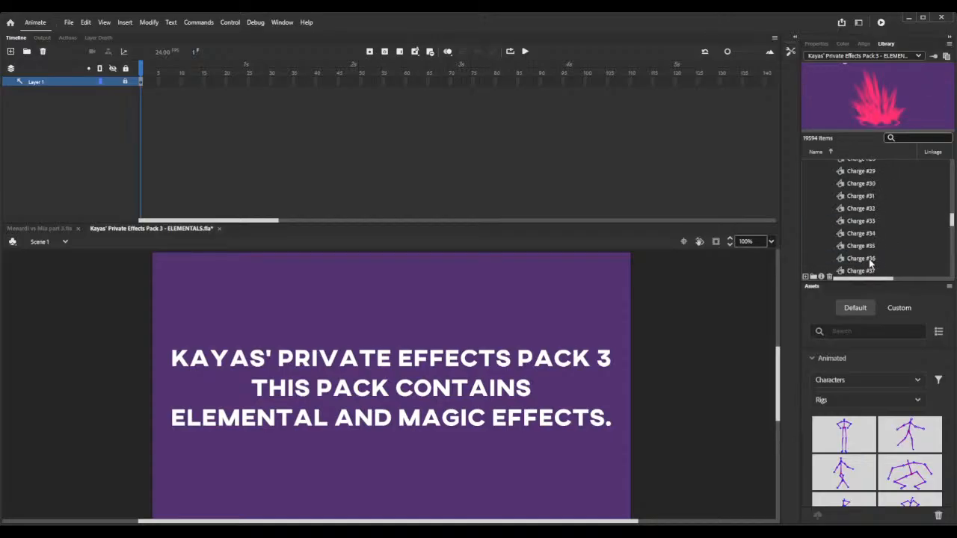
scroll(870, 261, up, 10)
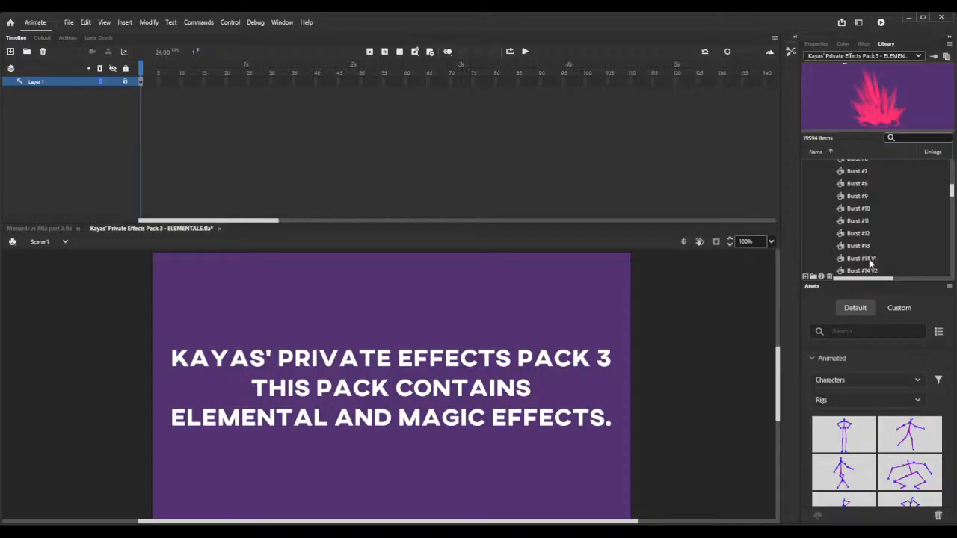
scroll(869, 261, up, 8)
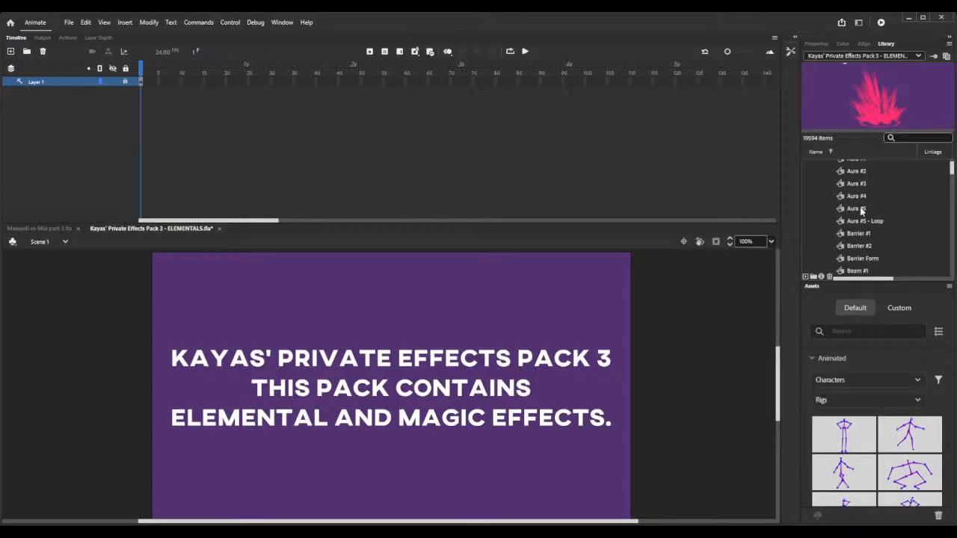
- Preview the Energy folder's Aura #1 through Aura #5 and Aura #5 - Loop effects
click(860, 212)
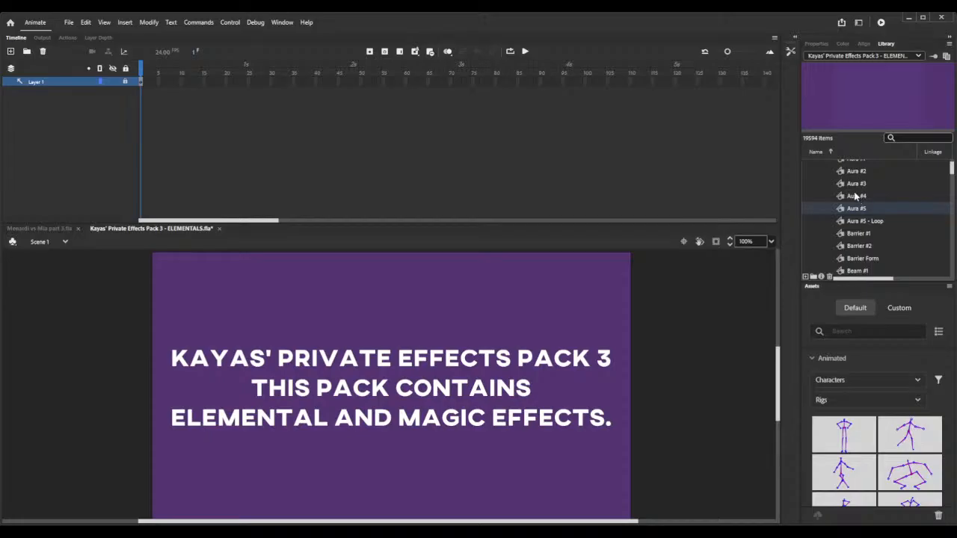
click(856, 196)
click(845, 186)
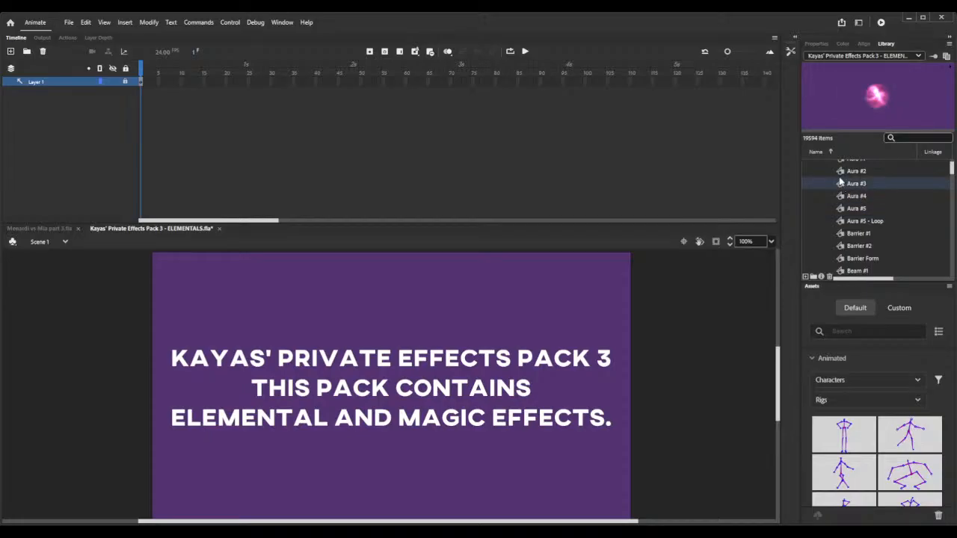
click(840, 174)
scroll(839, 173, up, 1)
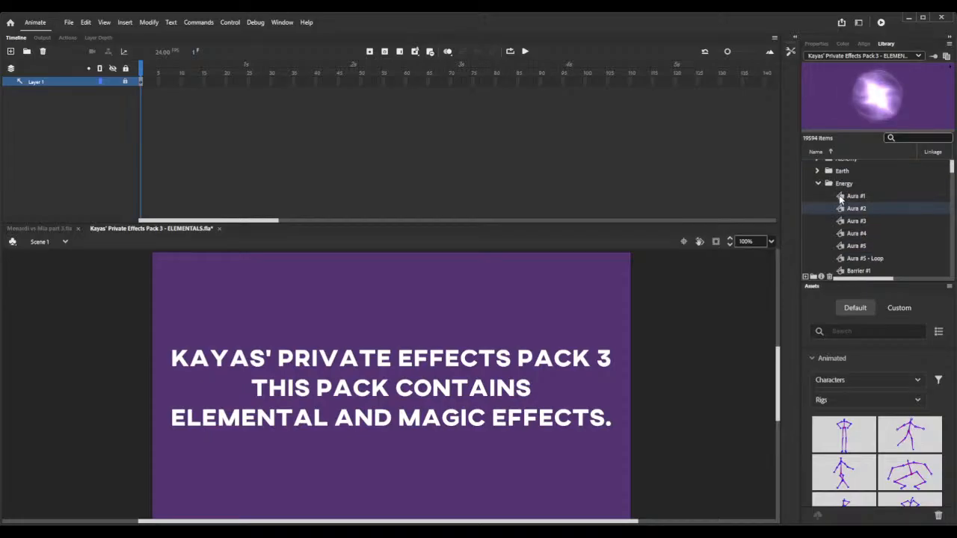
click(840, 197)
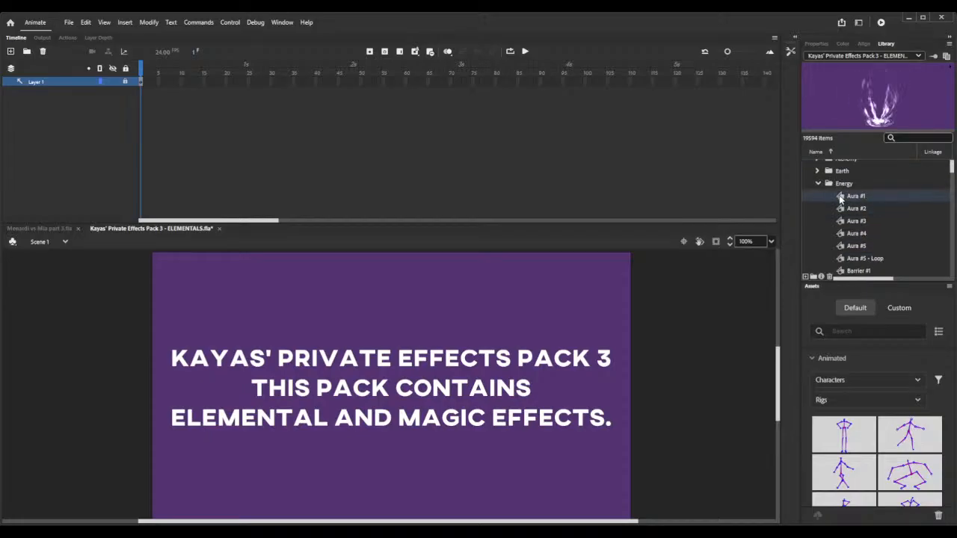
click(840, 259)
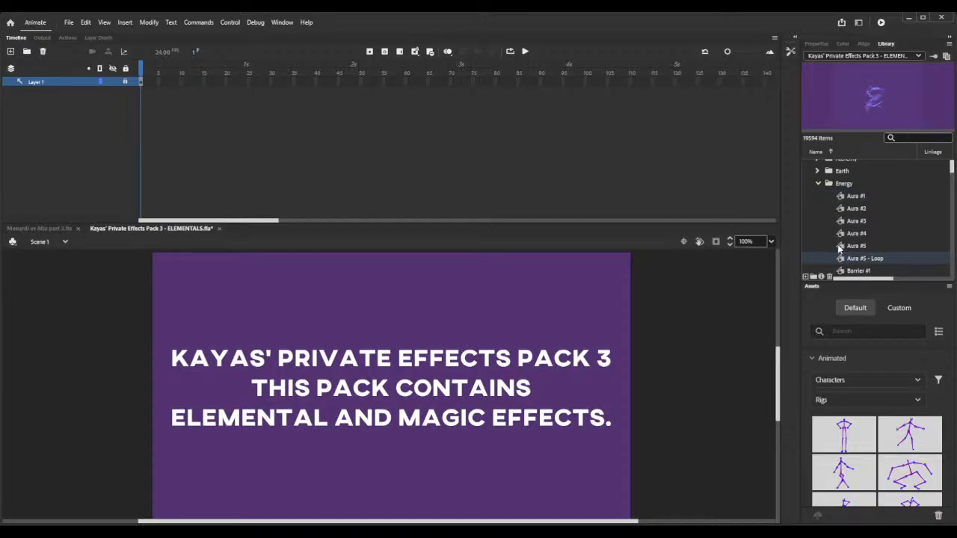
click(838, 247)
scroll(839, 250, down, 2)
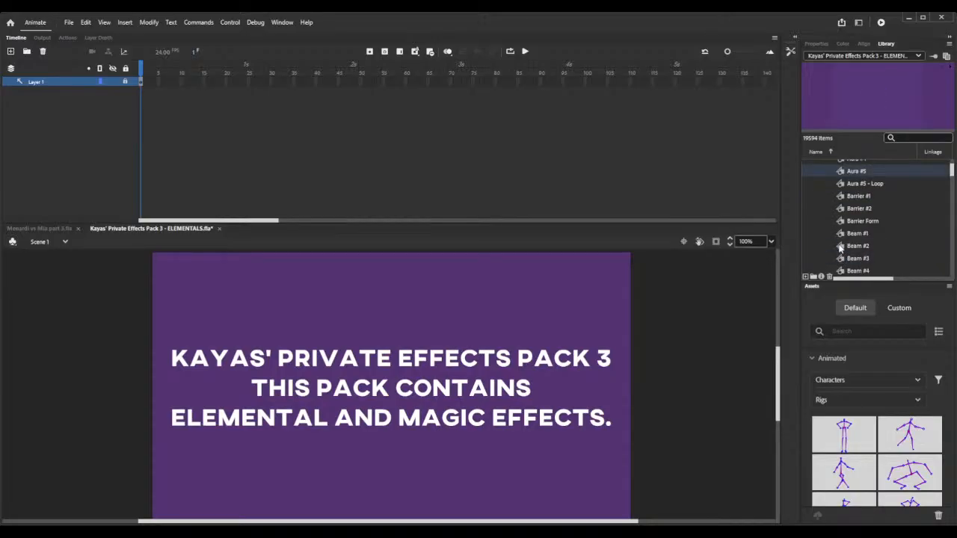
- Collapse the Energy folder in the effects library and return to the Menardi vs Mia part 3.fla document
scroll(839, 239, up, 3)
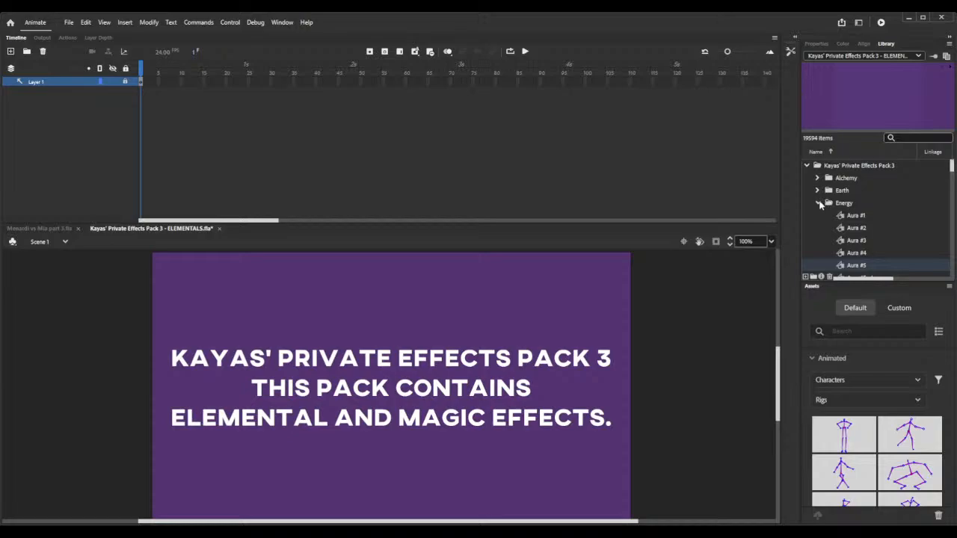
click(819, 203)
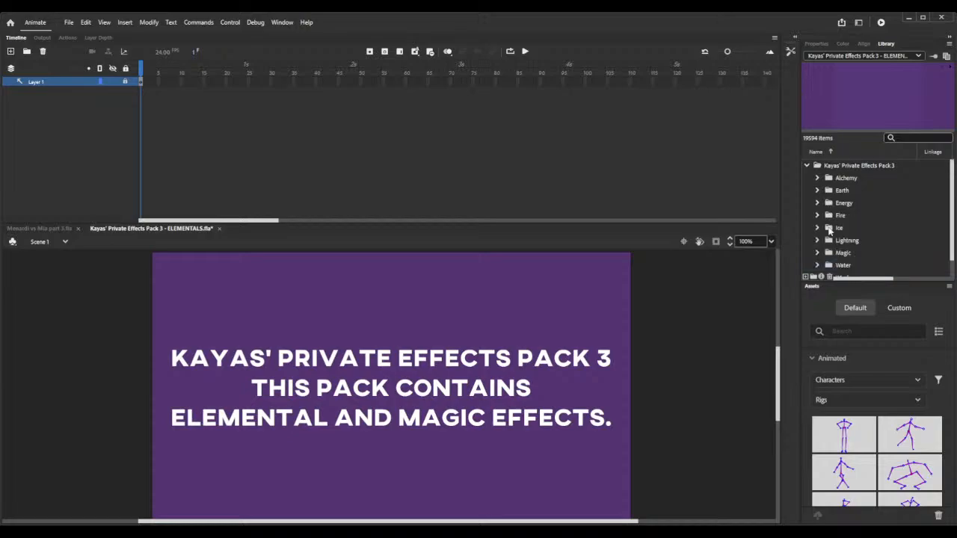
click(57, 229)
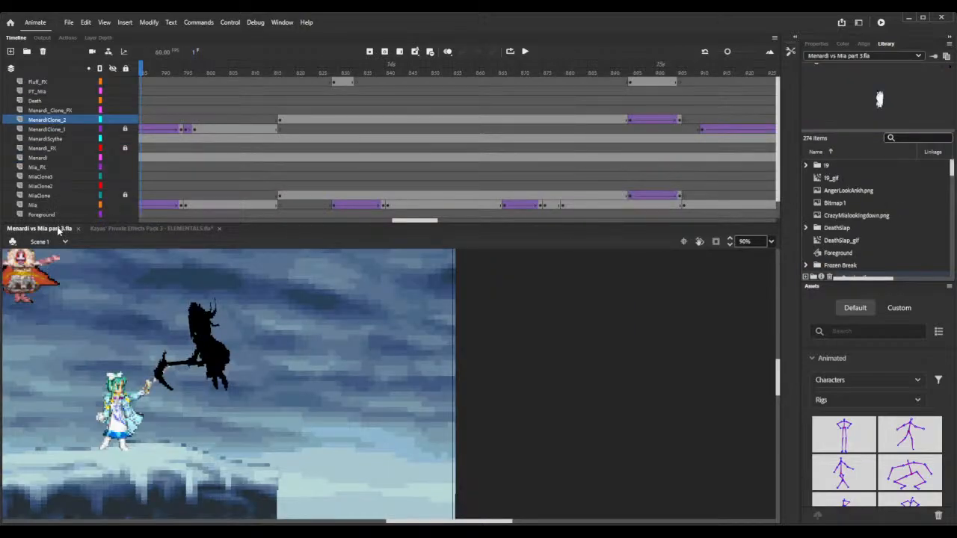
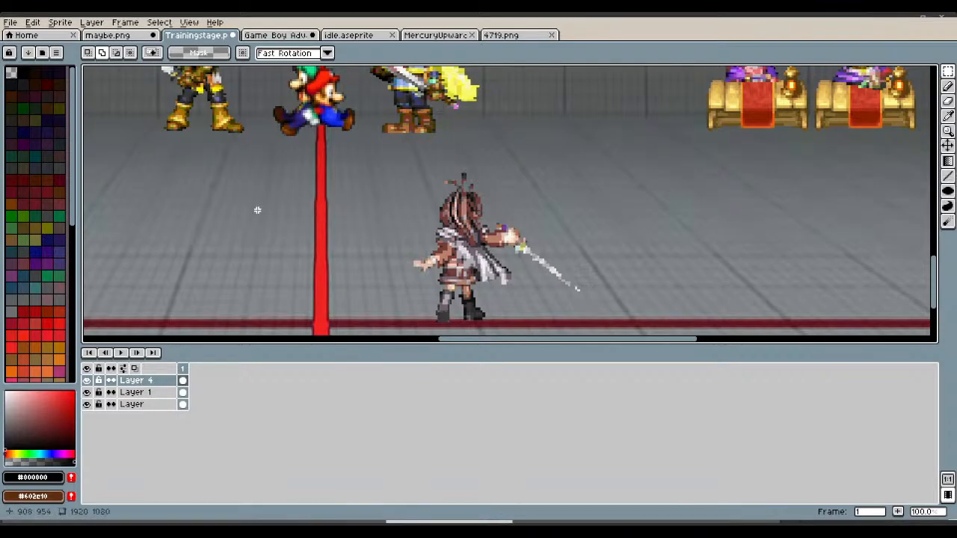
- In Aseprite, view the whole MercuryUpward.png image and close it
click(452, 36)
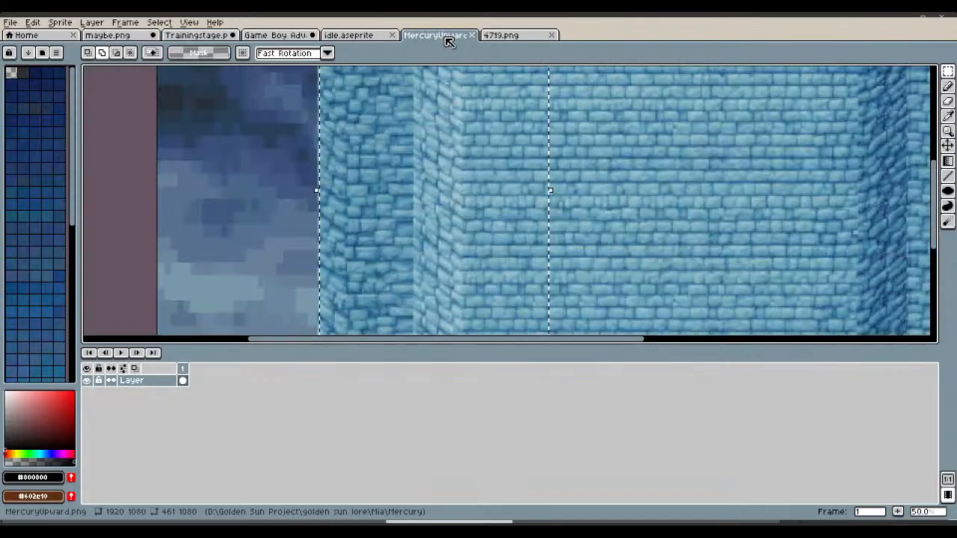
scroll(518, 177, down, 3)
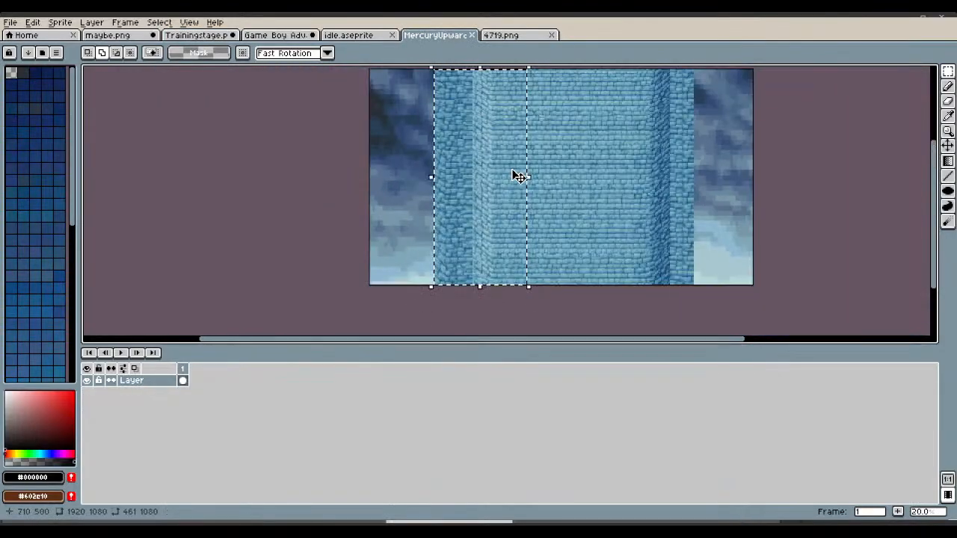
click(471, 35)
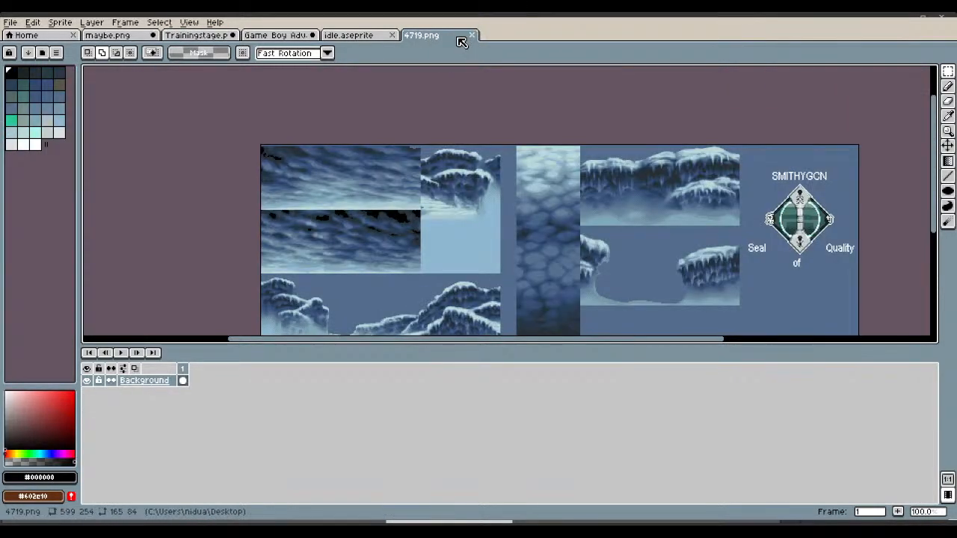
- Create a new RGBA sprite 128 px wide and 128 px high with a transparent background
click(10, 22)
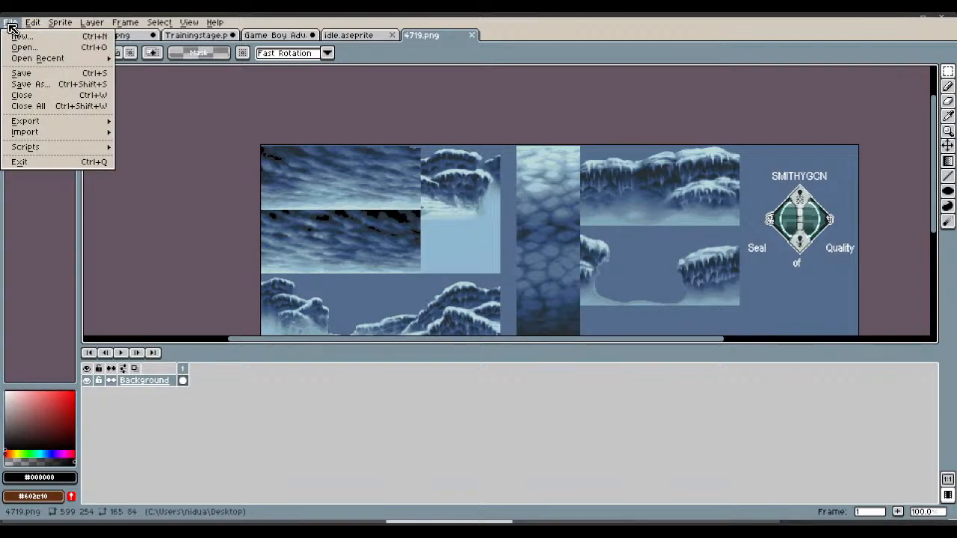
click(21, 36)
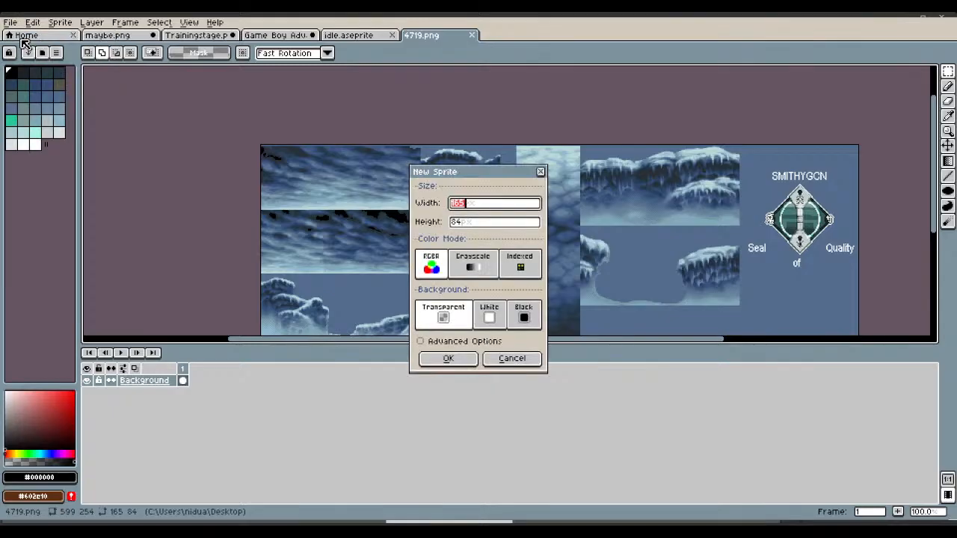
text(128)
key(Tab)
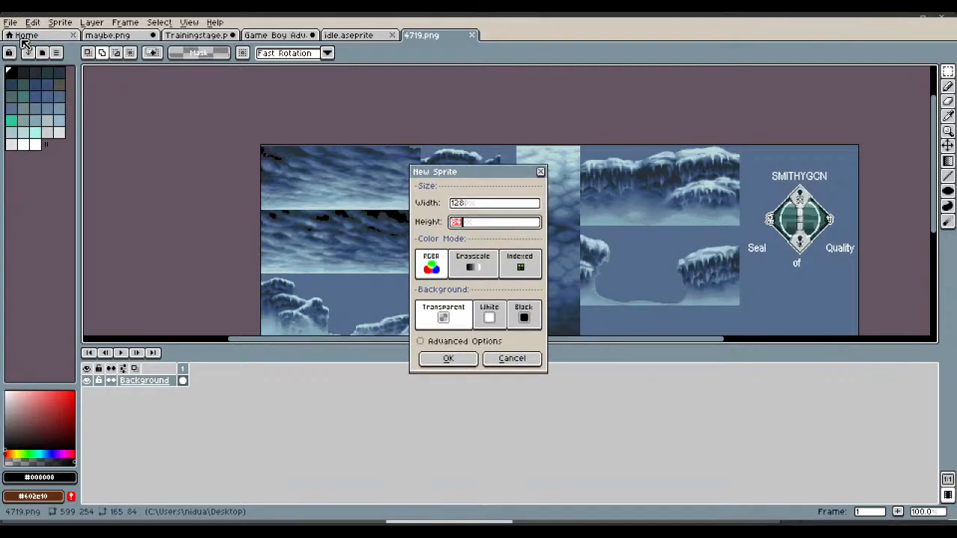
text(128)
key(Return)
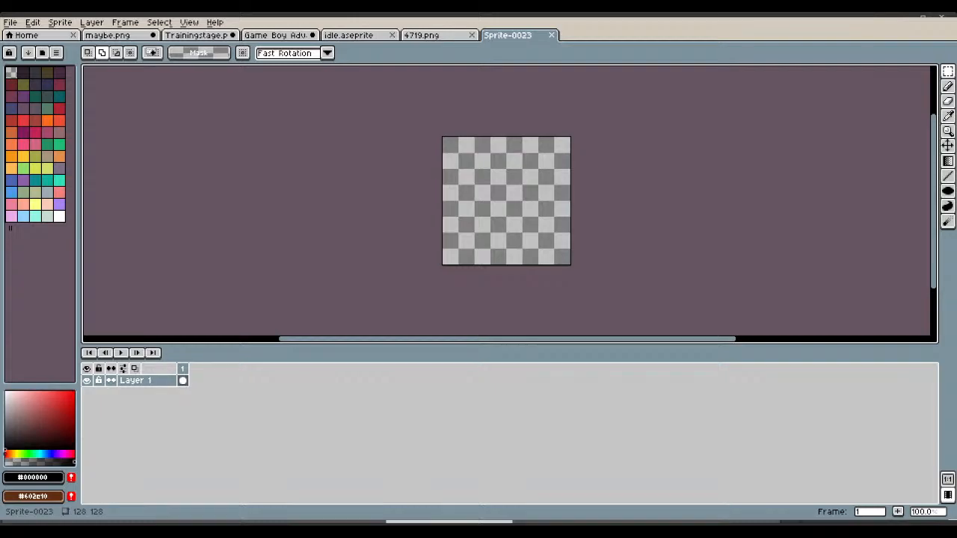
- Open SarahAntiair.png and copy the character's body without most of the staff, about 31 by 59 px, into the new 128 px sprite
double_click(476, 194)
scroll(477, 193, up, 3)
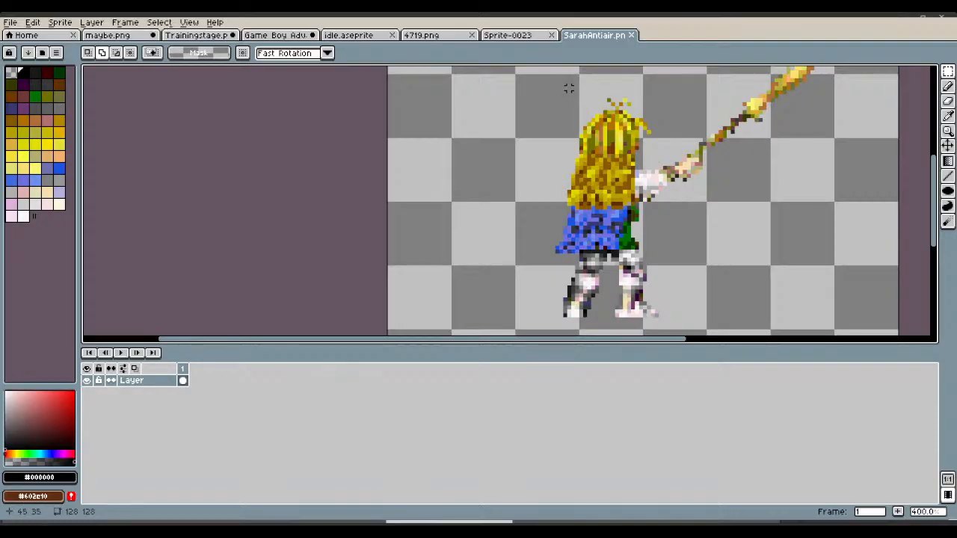
key(m)
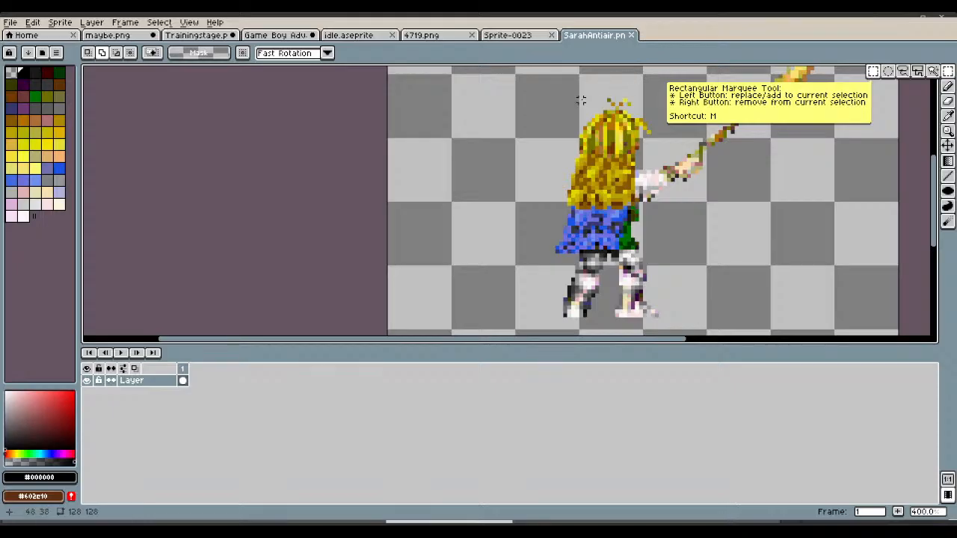
drag(550, 94, 673, 324)
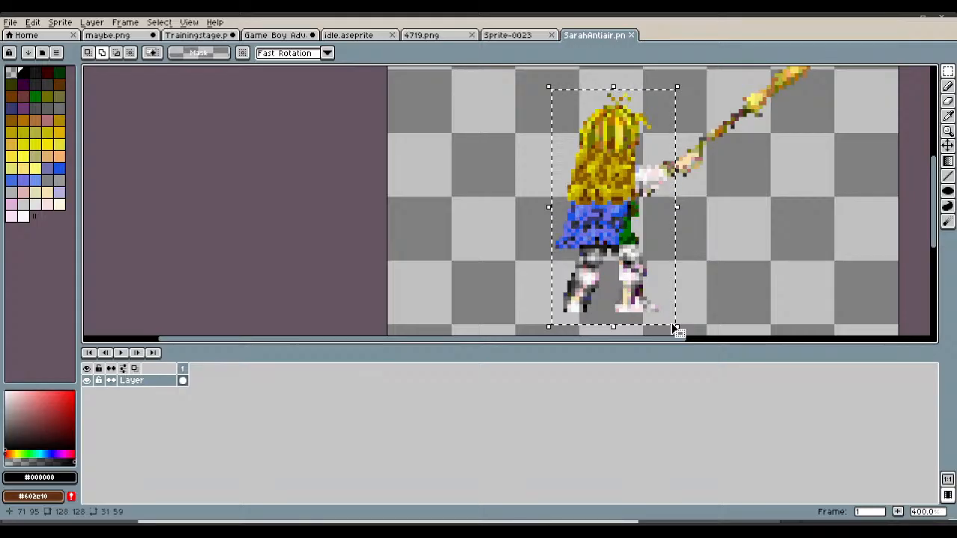
click(493, 36)
key(ctrl+v)
scroll(513, 220, up, 4)
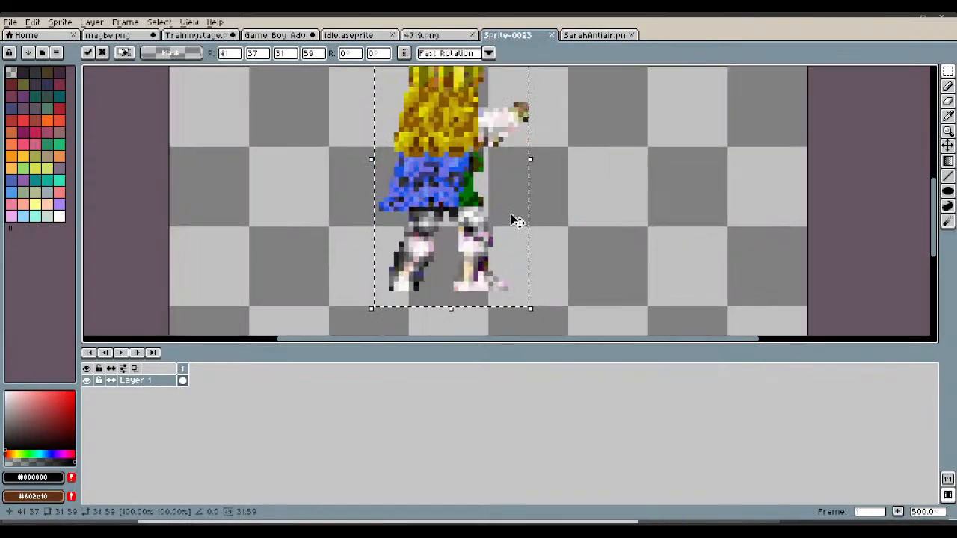
scroll(515, 221, down, 2)
key(Return)
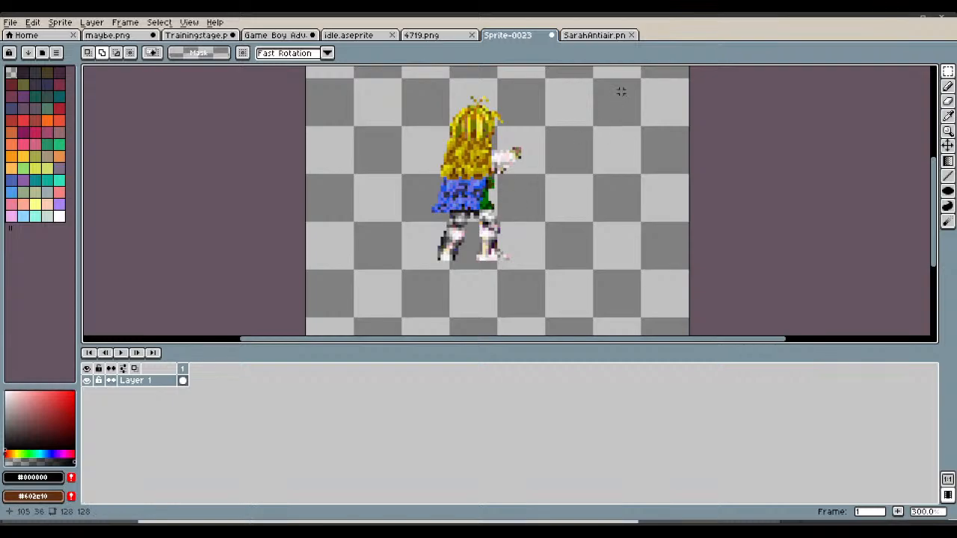
- Erase the outstretched forearm and the front leg from the pasted body with a 15 px round eraser
click(947, 86)
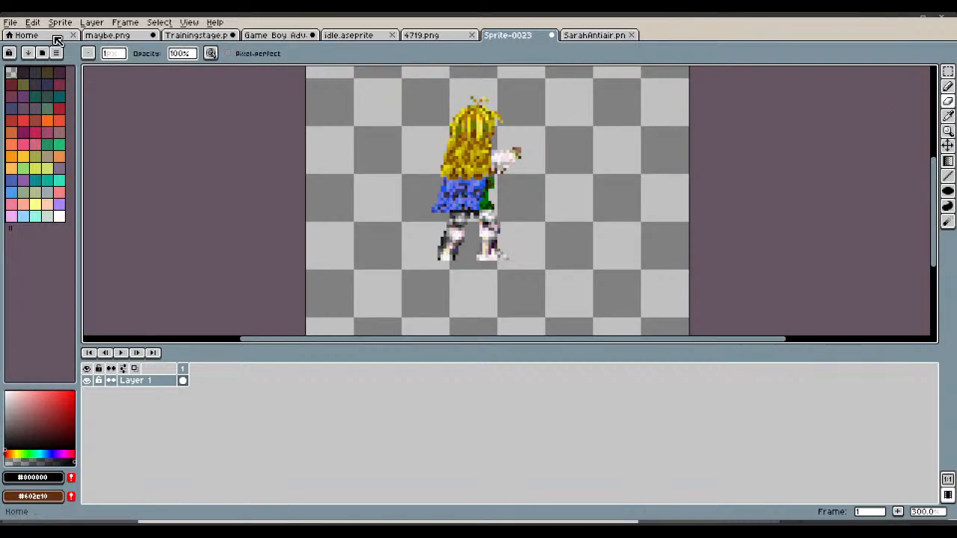
click(115, 53)
drag(116, 72, 133, 68)
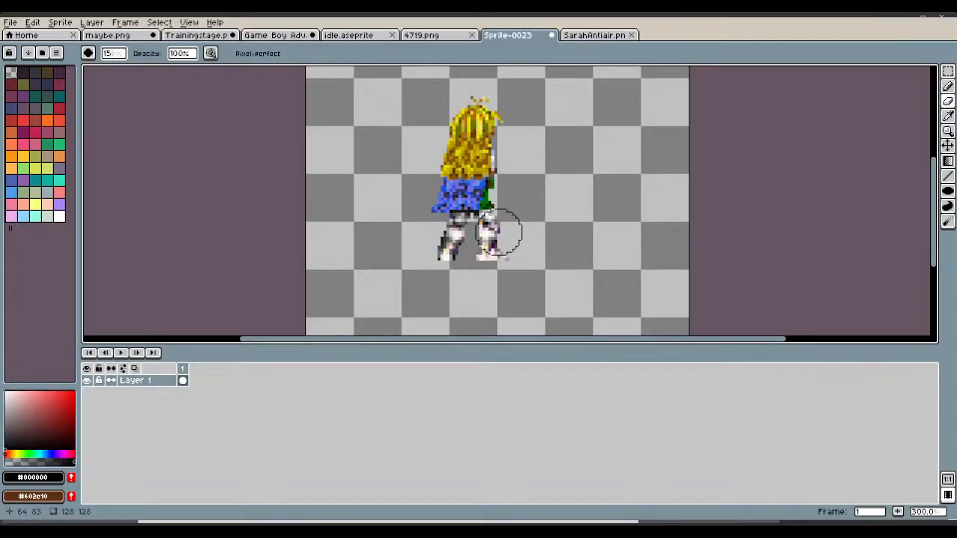
scroll(499, 234, up, 3)
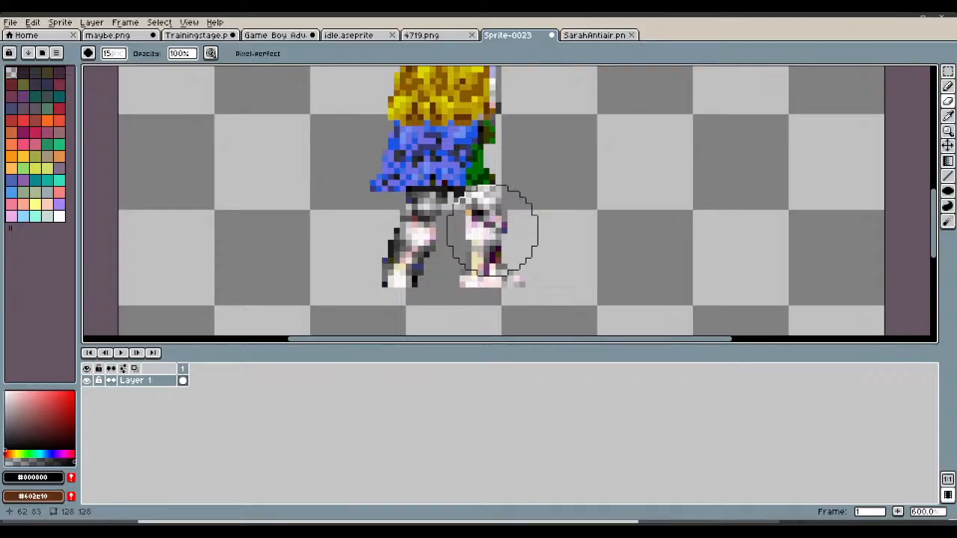
mouse_move(492, 232)
mouse_down()
mouse_move(498, 266)
mouse_move(491, 230)
mouse_up()
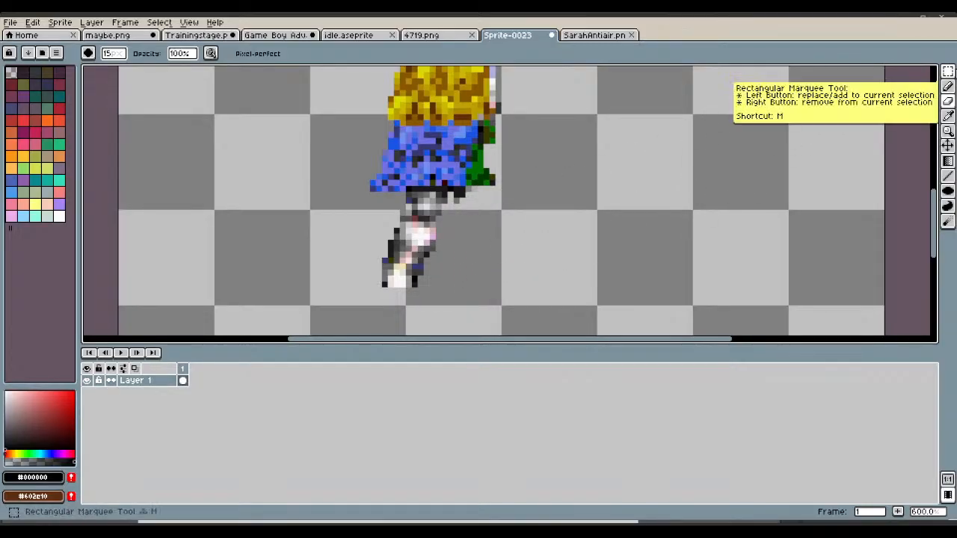
- Place a horizontally flipped copy of the remaining leg beside the body, rotated about -16.7° to stand upright
click(947, 72)
drag(476, 298, 370, 186)
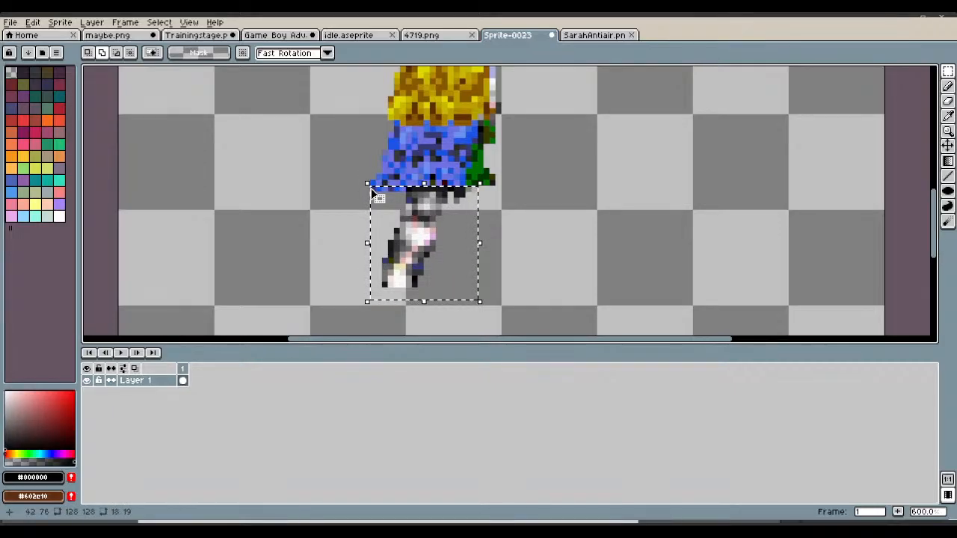
click(372, 193)
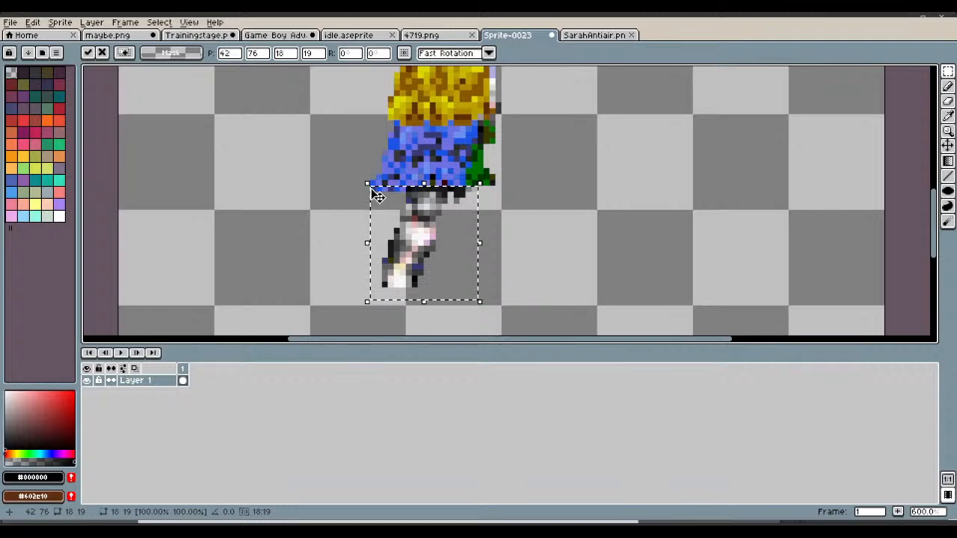
drag(427, 236, 618, 219)
scroll(453, 235, down, 1)
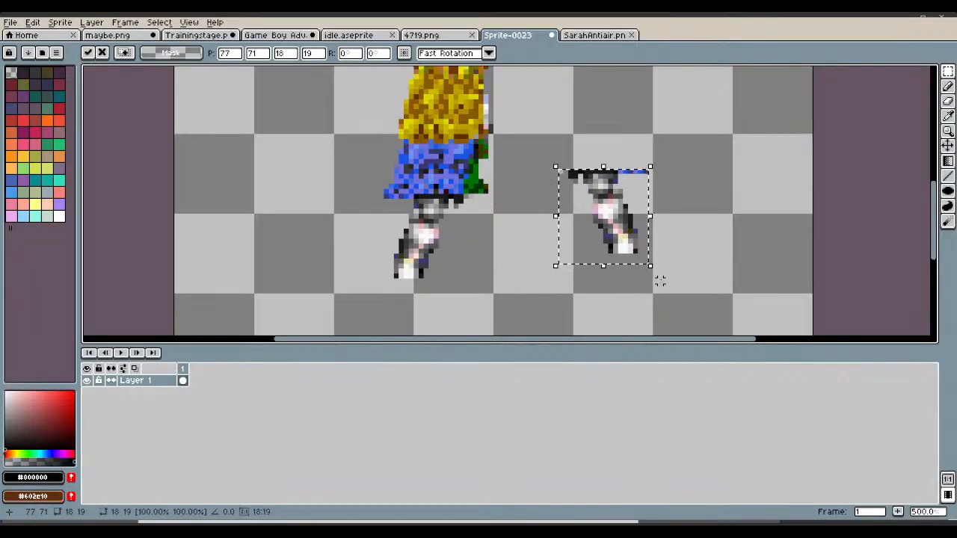
drag(655, 271, 640, 286)
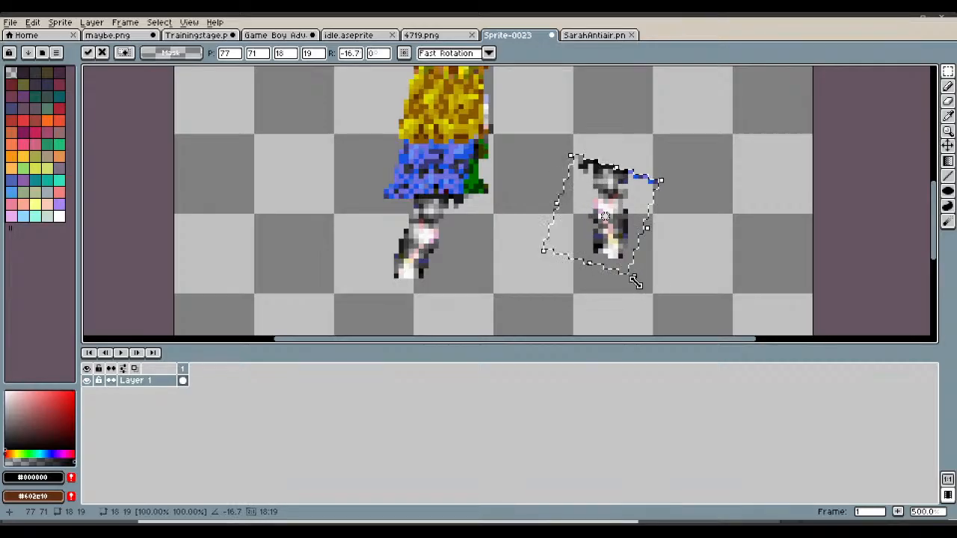
drag(611, 226, 680, 245)
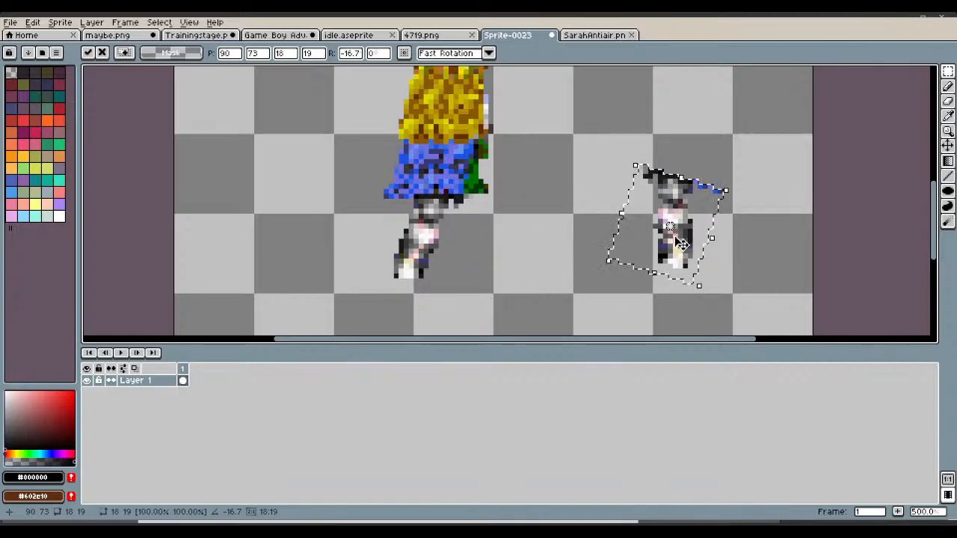
key(ctrl+d)
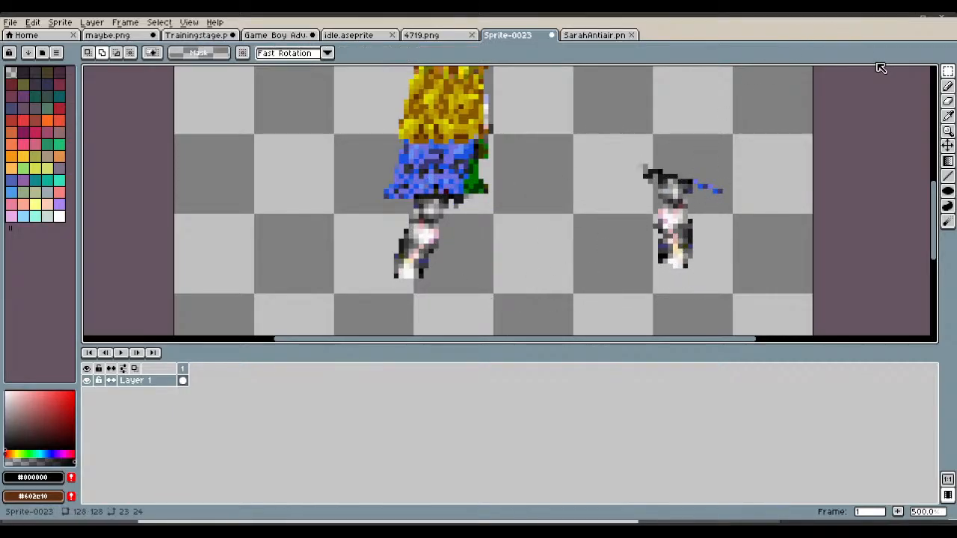
- Erase the original leg beneath the skirt and trim the stray black and blue skirt pixels from the copied leg
click(947, 101)
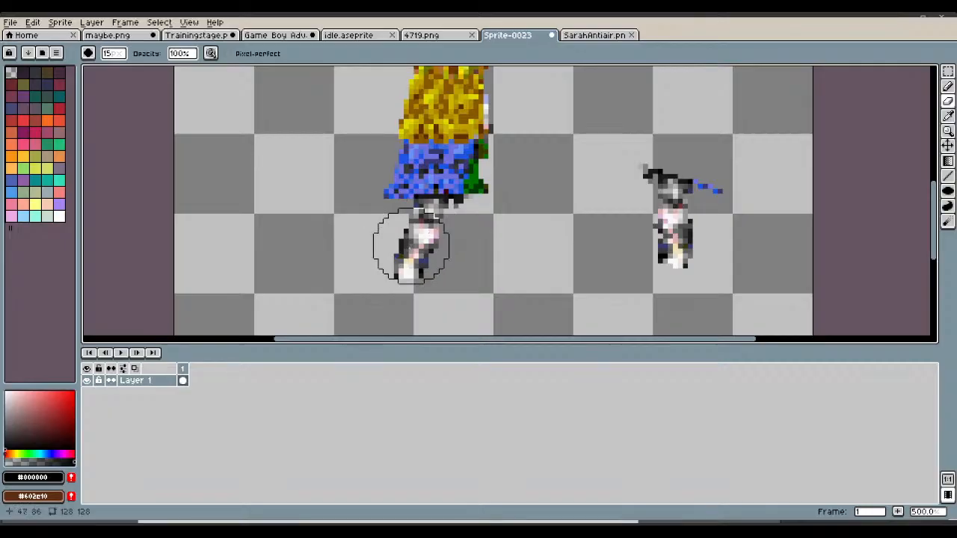
drag(411, 242, 416, 249)
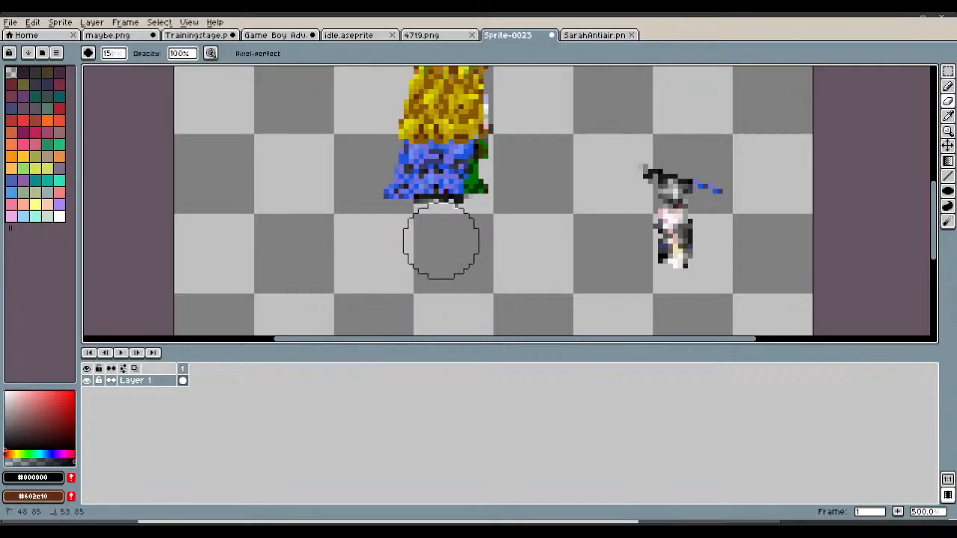
click(729, 165)
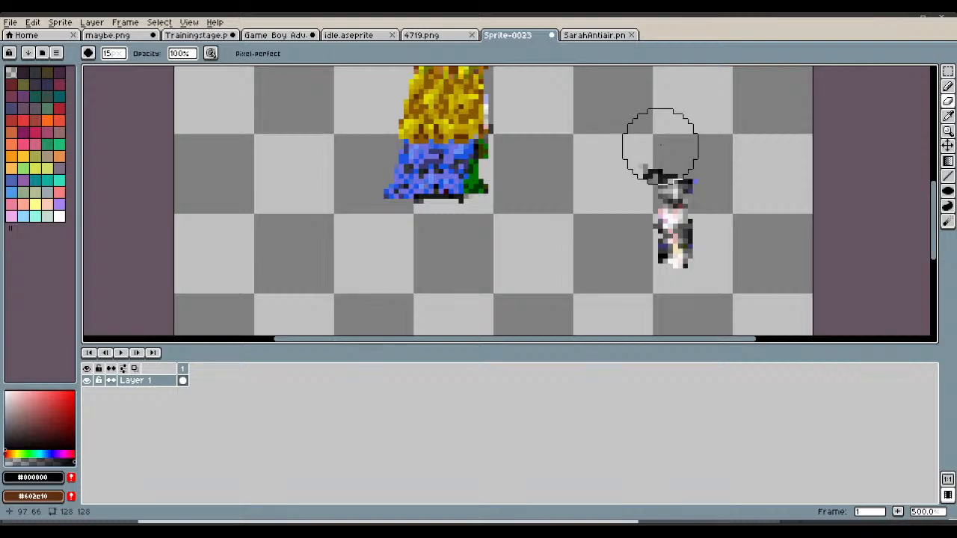
click(660, 144)
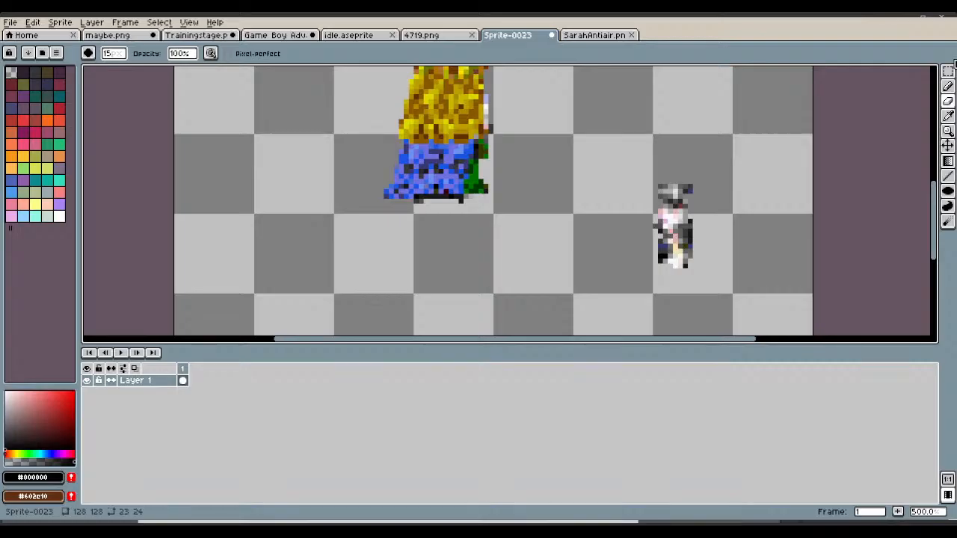
- Try placing a copy of the trimmed leg beneath the rear half of the skirt, and undo the placement
click(948, 72)
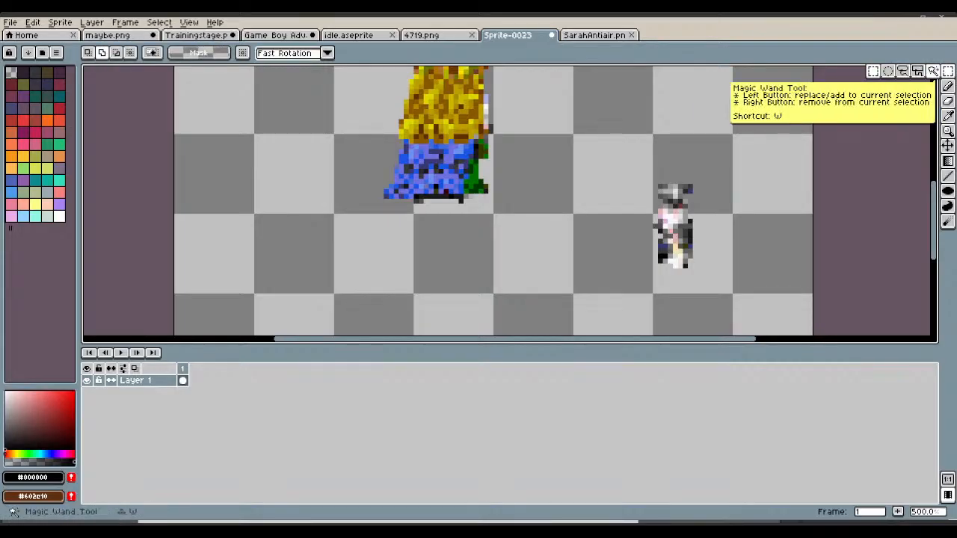
drag(744, 284, 640, 152)
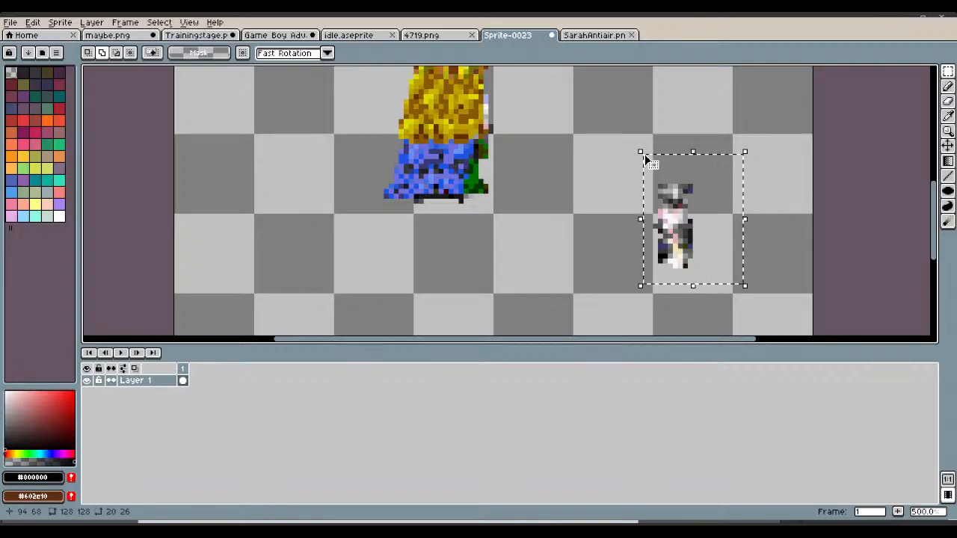
key(ctrl+c)
key(ctrl+v)
drag(693, 240, 447, 258)
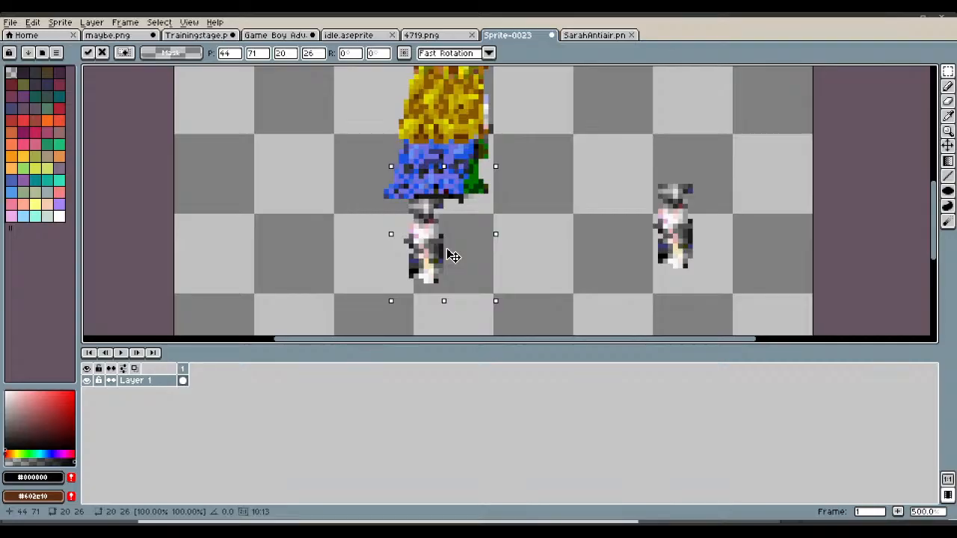
key(Return)
key(ctrl+d)
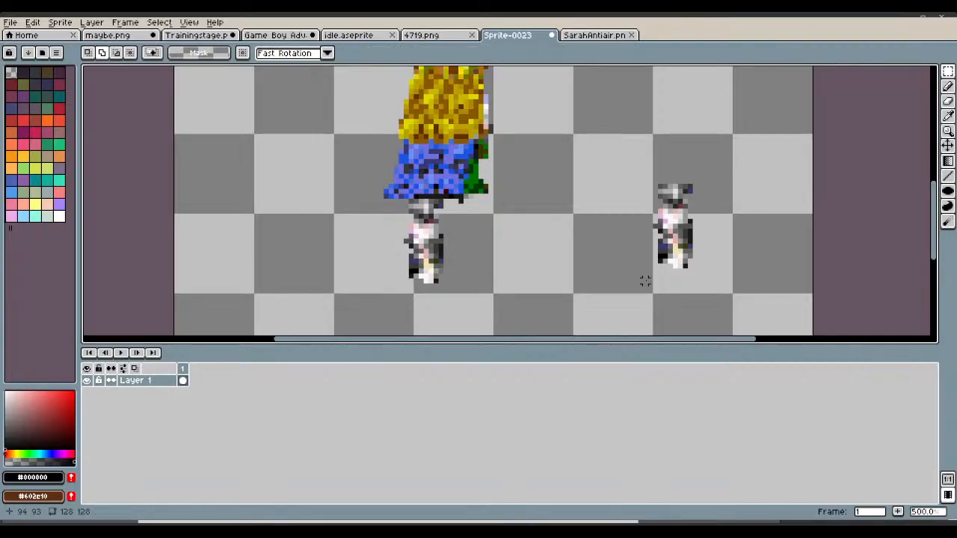
key(ctrl+z)
key(ctrl+z)
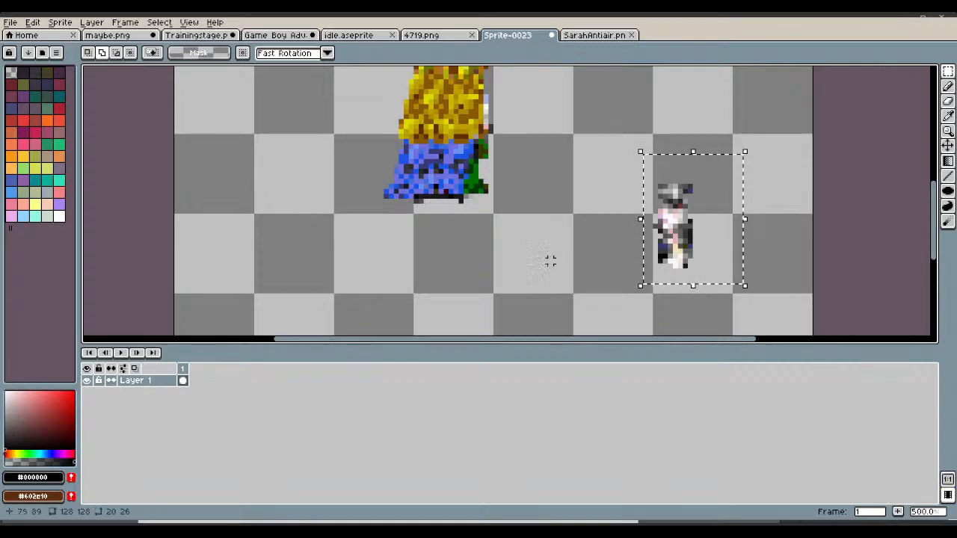
- Add a new layer above Layer 1 and name it Legs
right_click(147, 381)
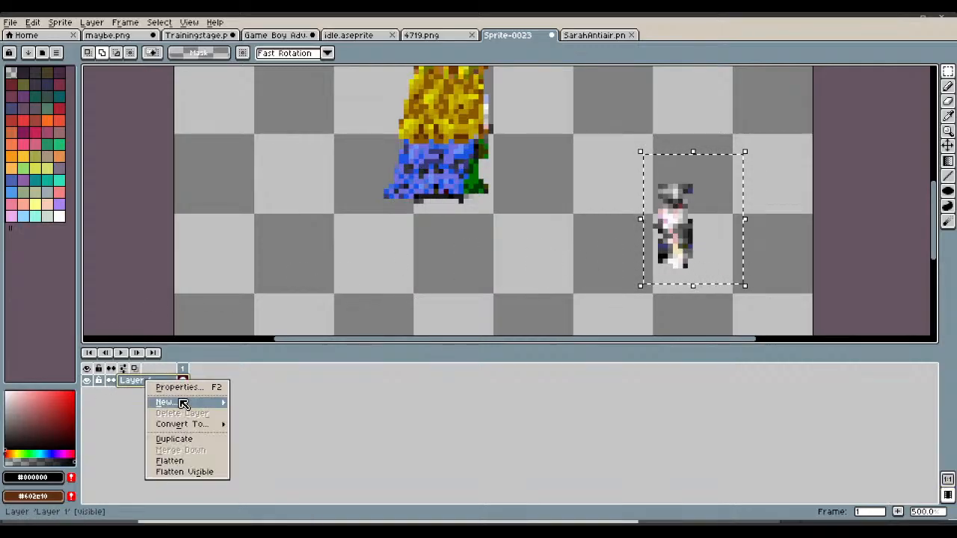
mouse_move(186, 404)
click(247, 403)
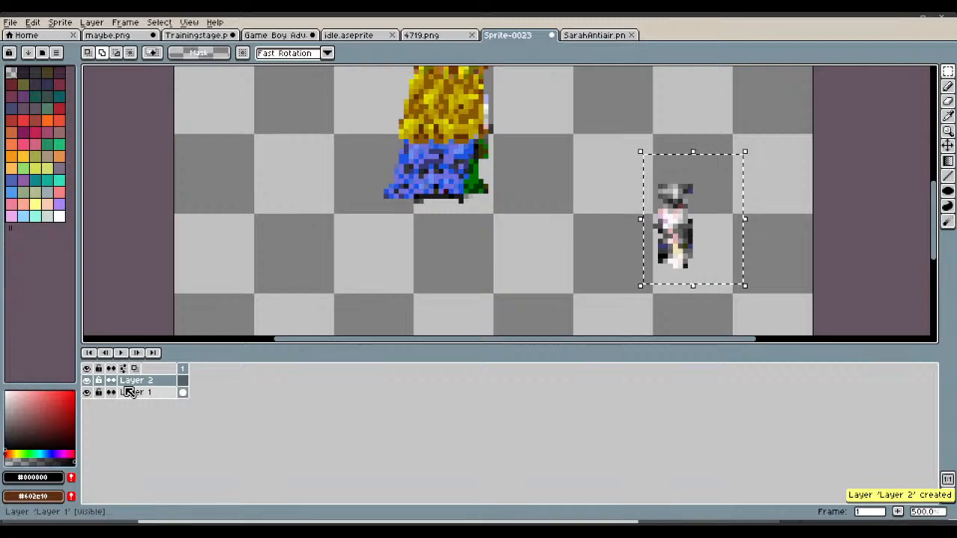
double_click(157, 382)
text(L)
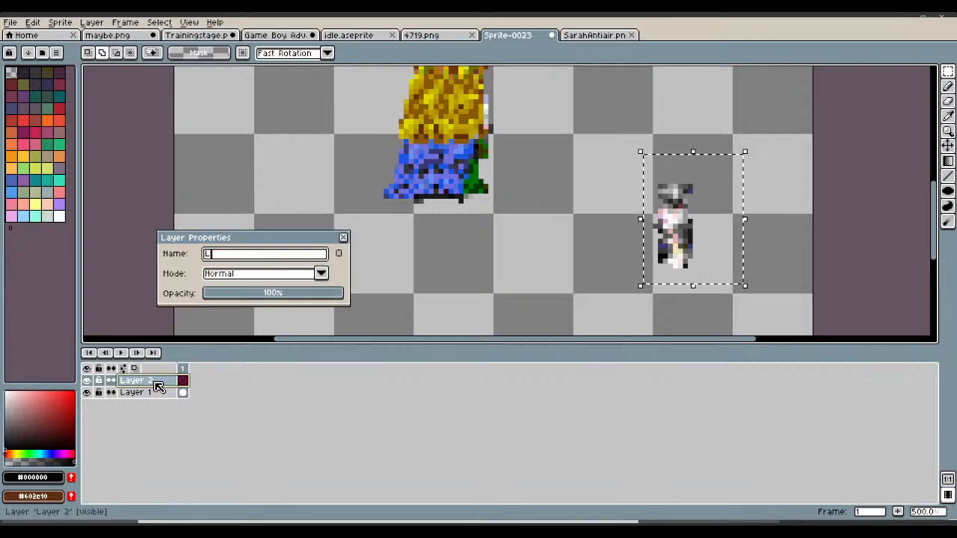
text(egs)
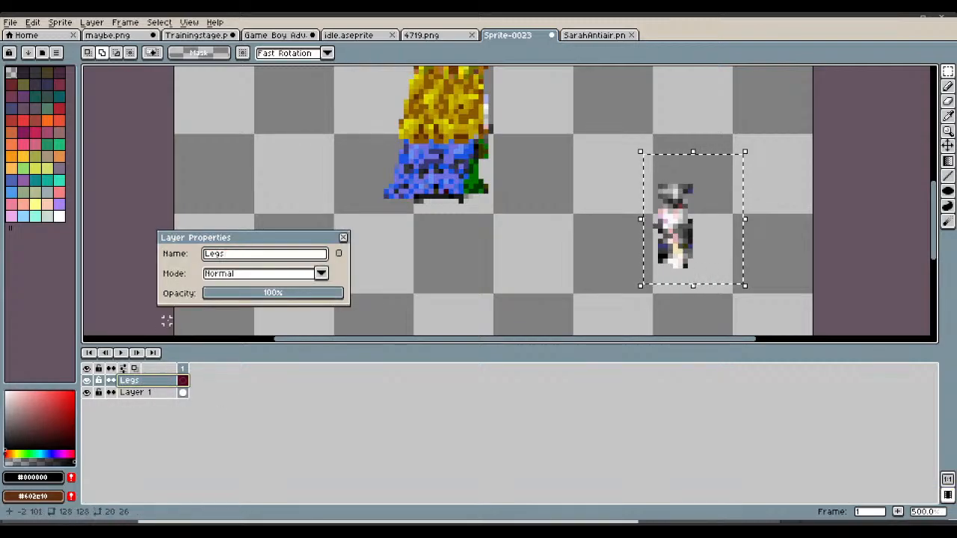
click(342, 238)
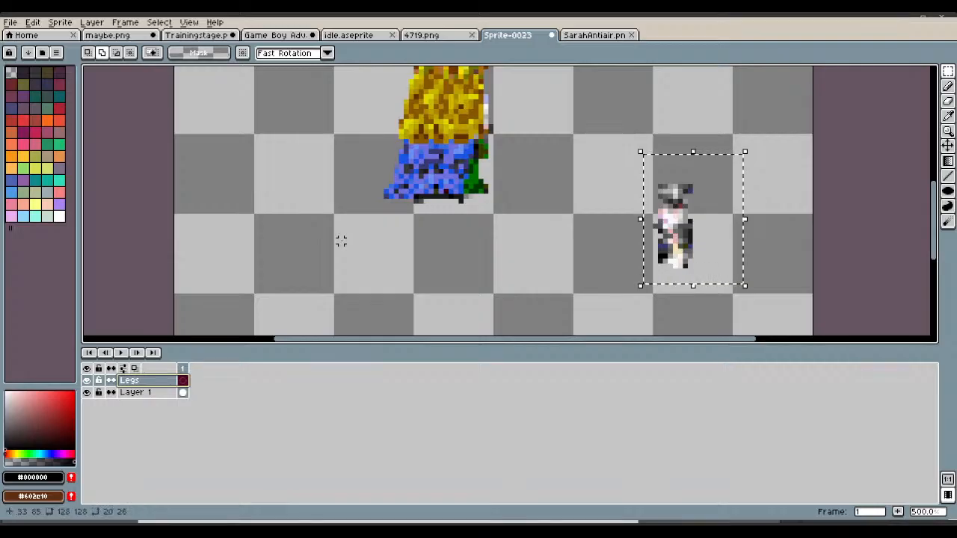
- Paste the trimmed leg onto the Legs layer and position it beneath the left half of the skirt
key(ctrl+v)
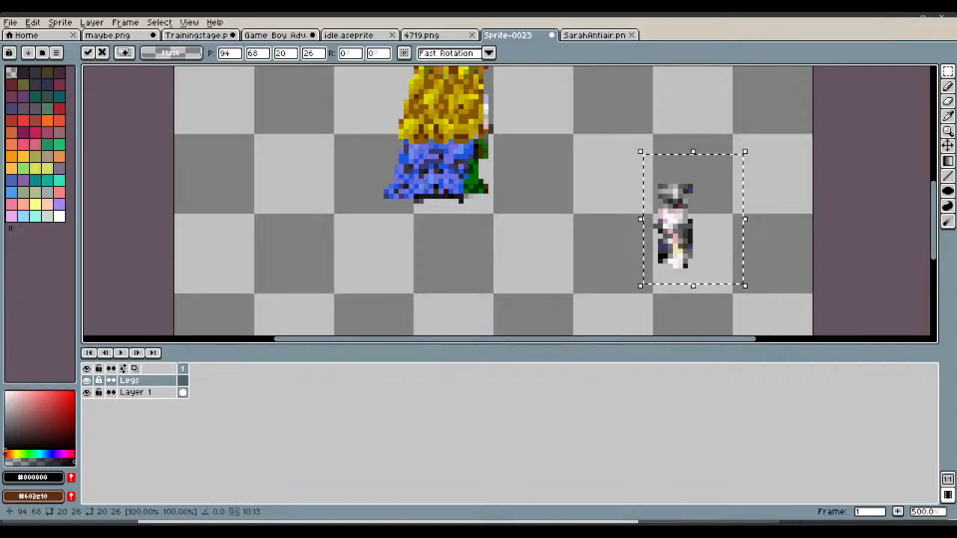
drag(692, 249, 444, 265)
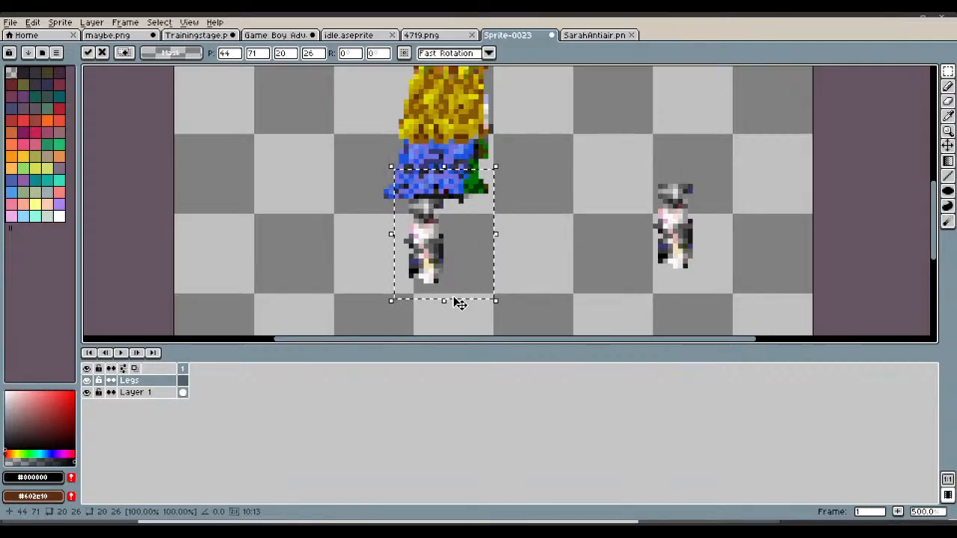
scroll(449, 300, up, 1)
- Place a second copy of the leg beside the first beneath the skirt and narrow it to 19 by 23 px
drag(446, 303, 484, 244)
key(Return)
scroll(484, 244, down, 3)
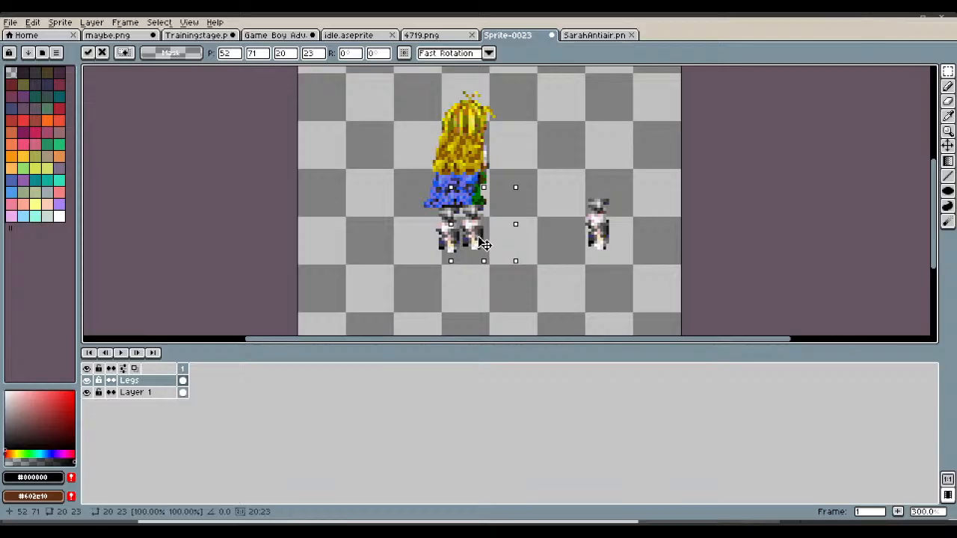
drag(484, 244, 485, 248)
scroll(508, 246, up, 2)
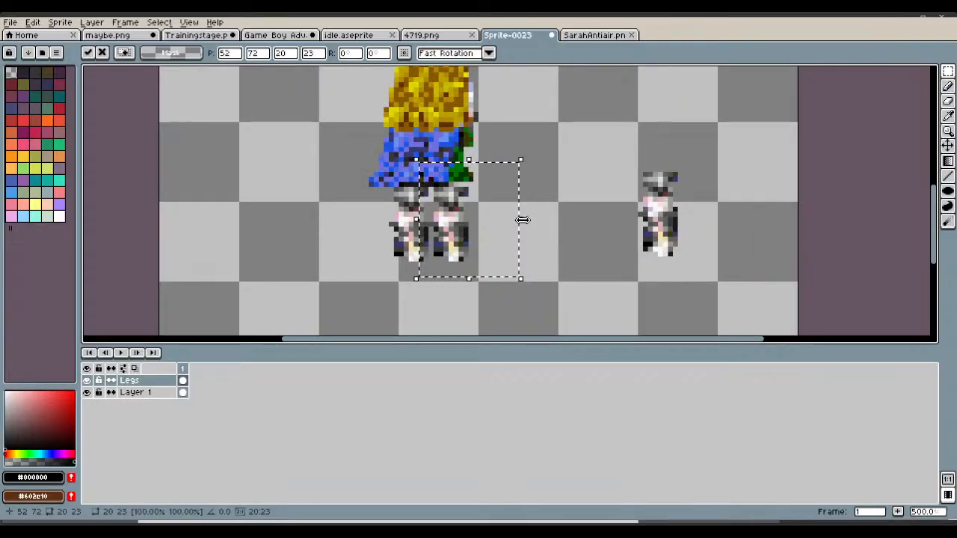
mouse_move(520, 219)
mouse_down()
mouse_move(520, 228)
mouse_move(514, 222)
mouse_up()
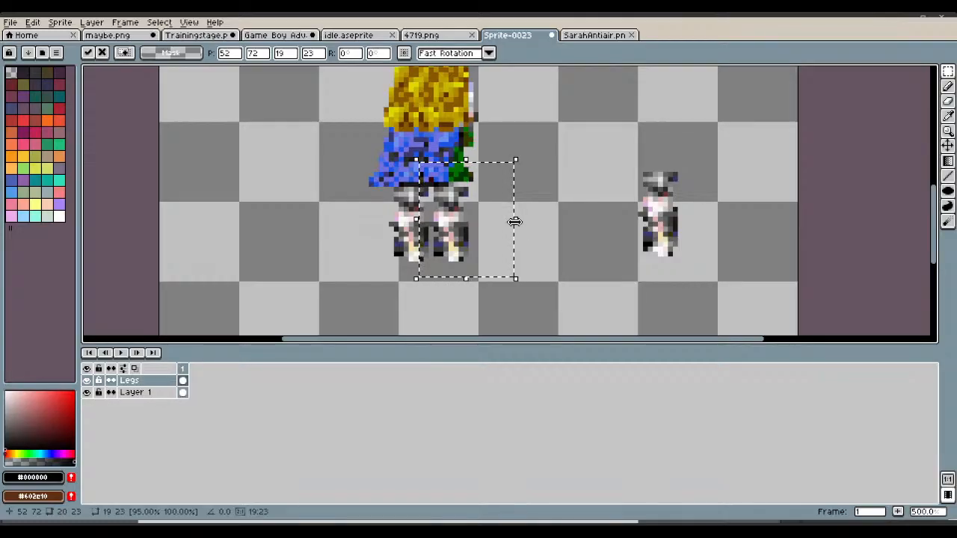
key(ctrl+d)
scroll(515, 219, up, 1)
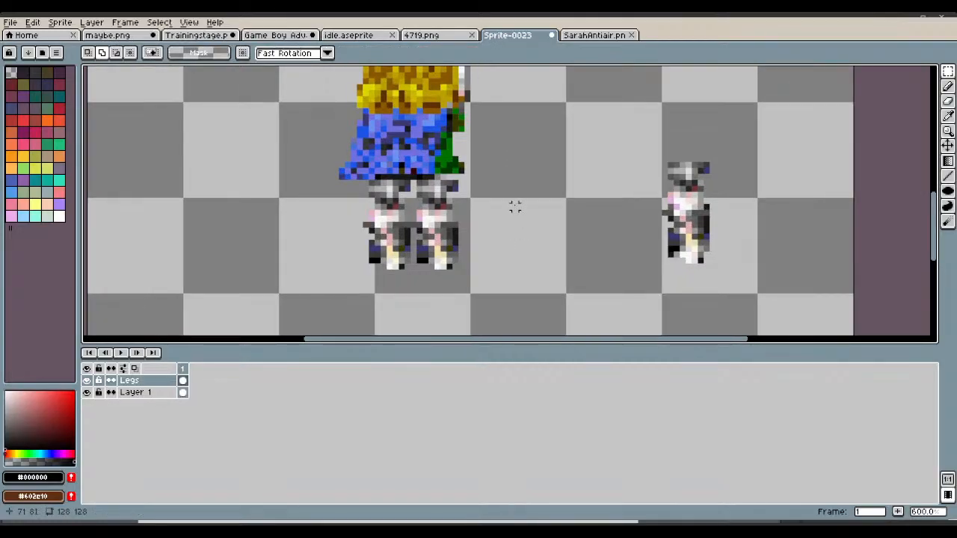
scroll(515, 200, up, 3)
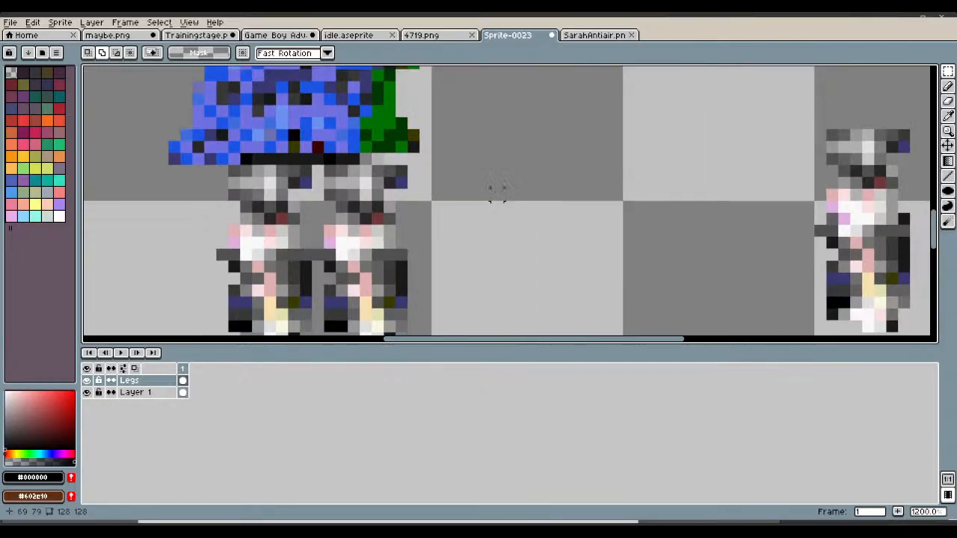
scroll(396, 141, down, 4)
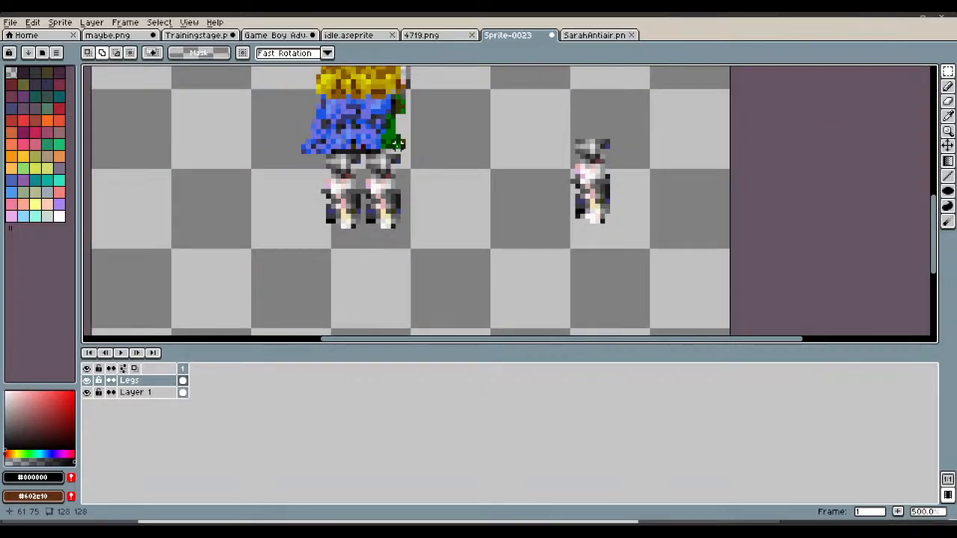
- On Layer 1, place a horizontally flipped 14 by 12 px copy of the skirt's left half over its right half
click(136, 392)
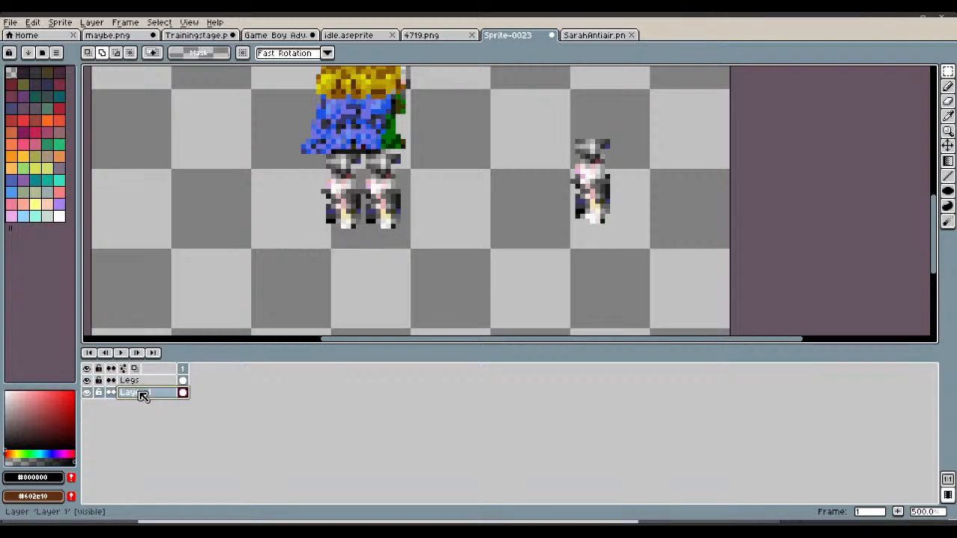
scroll(355, 150, up, 4)
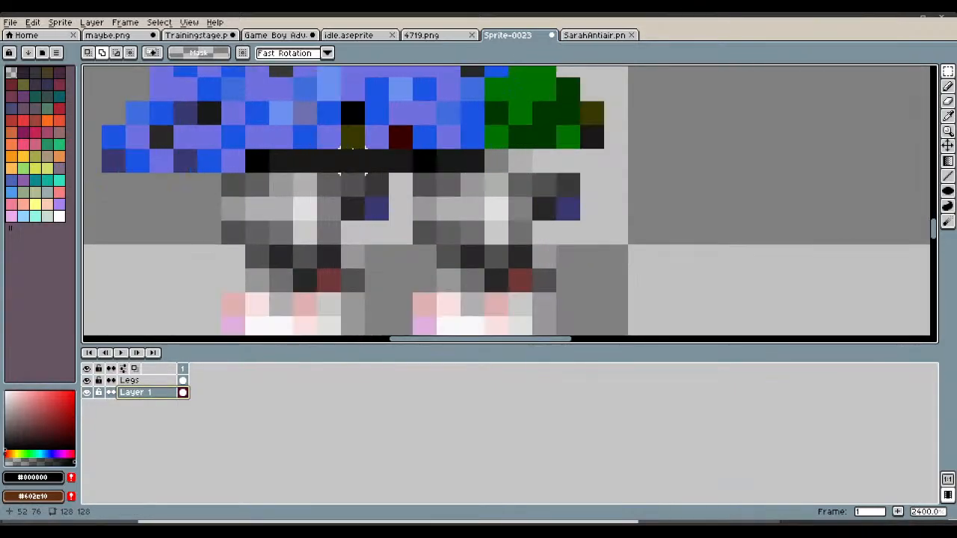
scroll(354, 149, down, 2)
scroll(355, 150, down, 2)
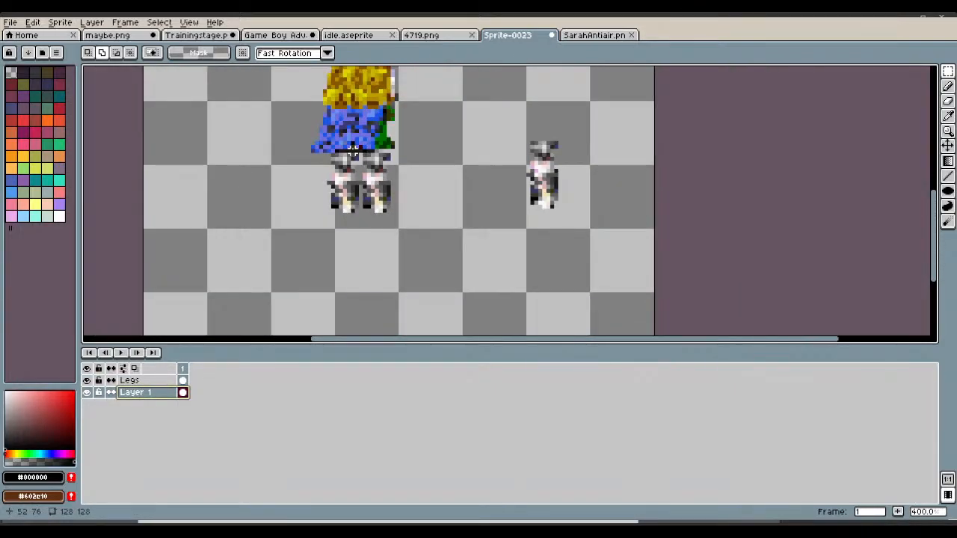
scroll(397, 151, up, 2)
scroll(397, 150, down, 2)
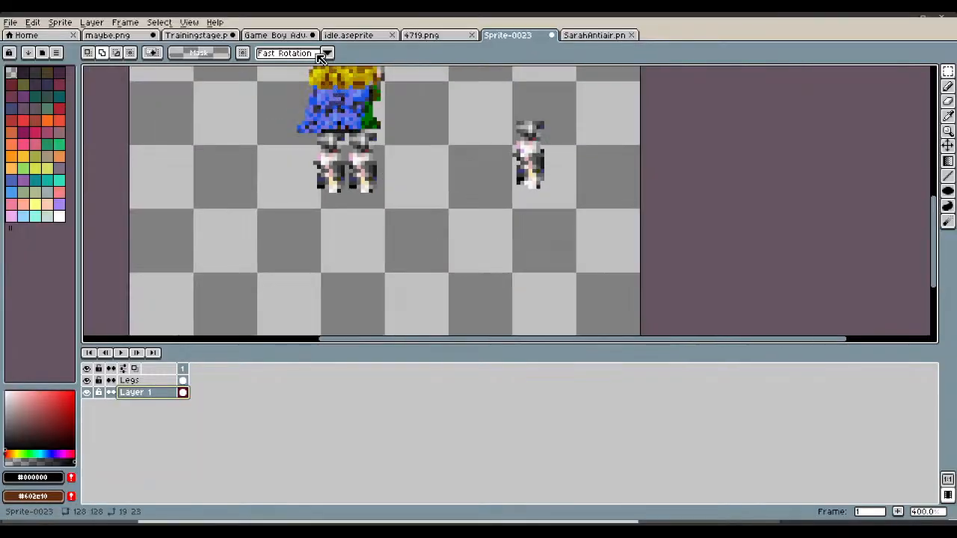
drag(312, 90, 341, 121)
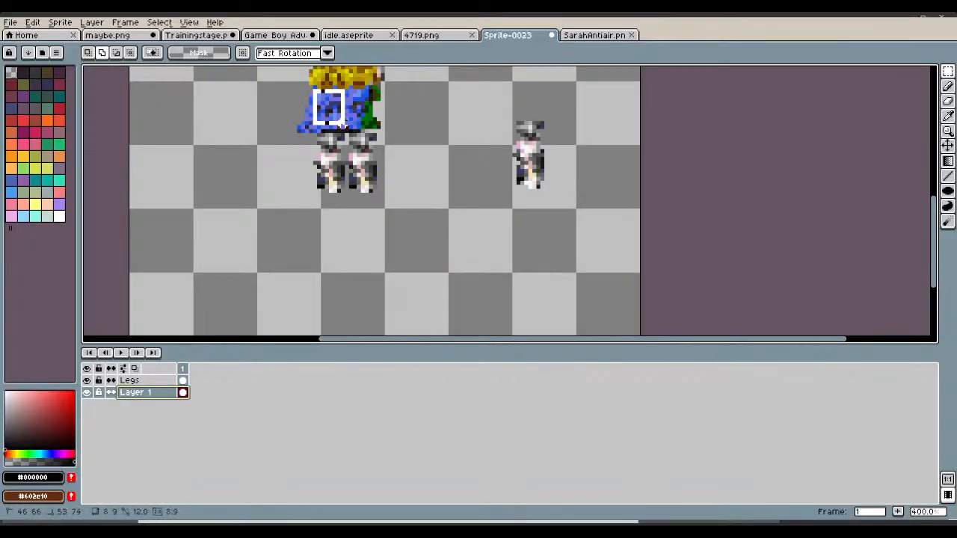
click(303, 89)
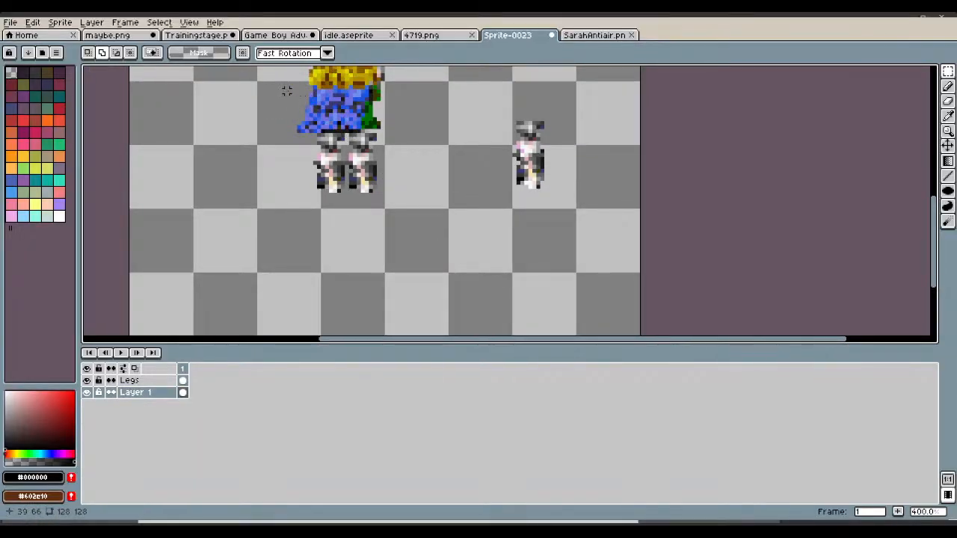
drag(285, 90, 341, 142)
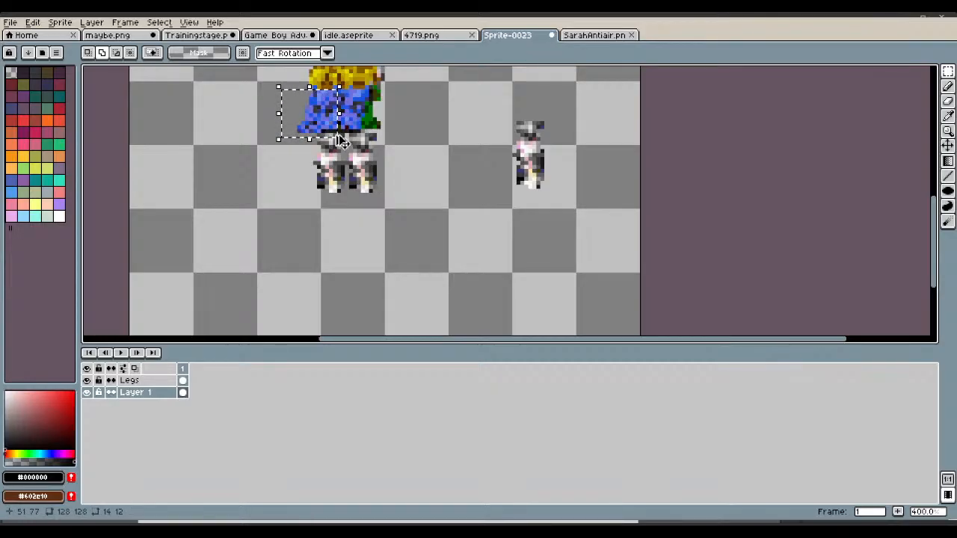
click(338, 138)
drag(338, 142, 370, 111)
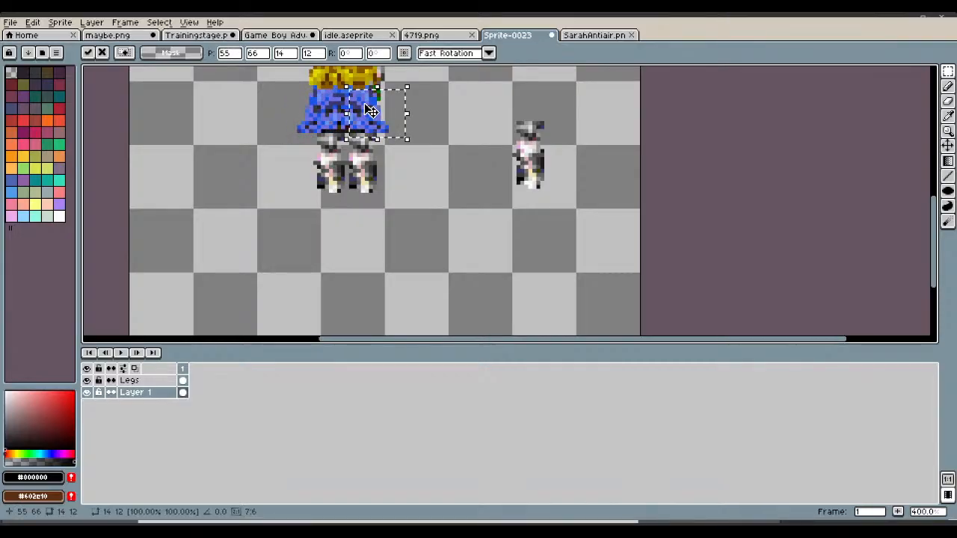
scroll(385, 107, down, 2)
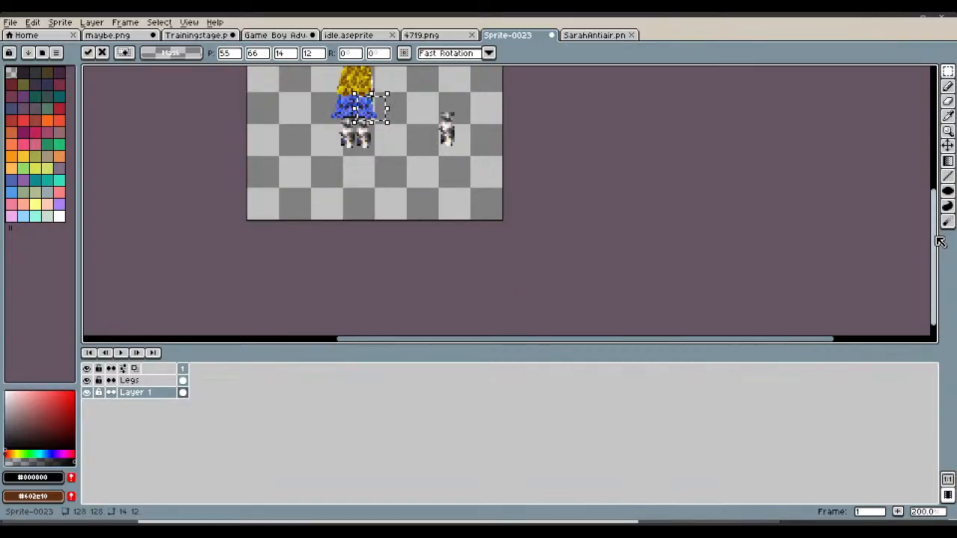
drag(934, 244, 926, 192)
scroll(378, 161, up, 2)
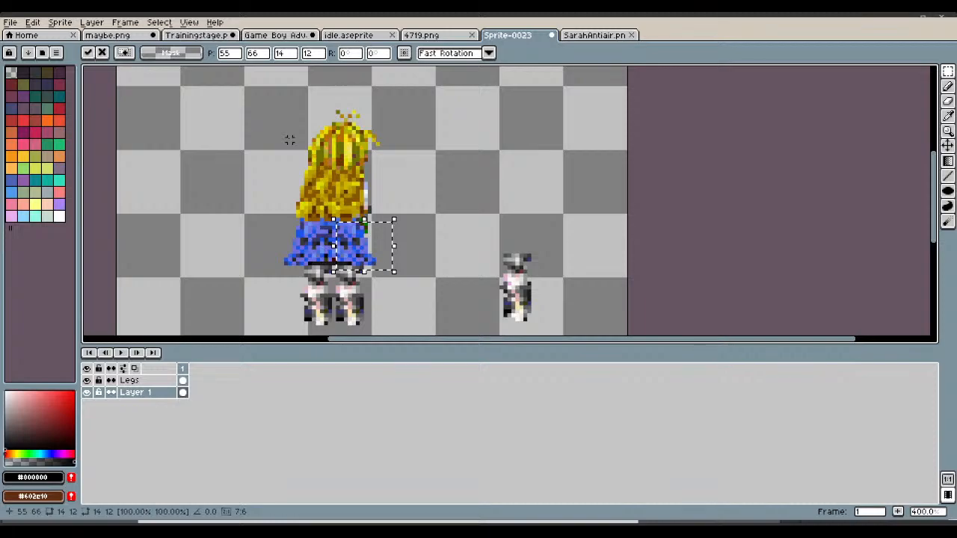
key(ctrl+d)
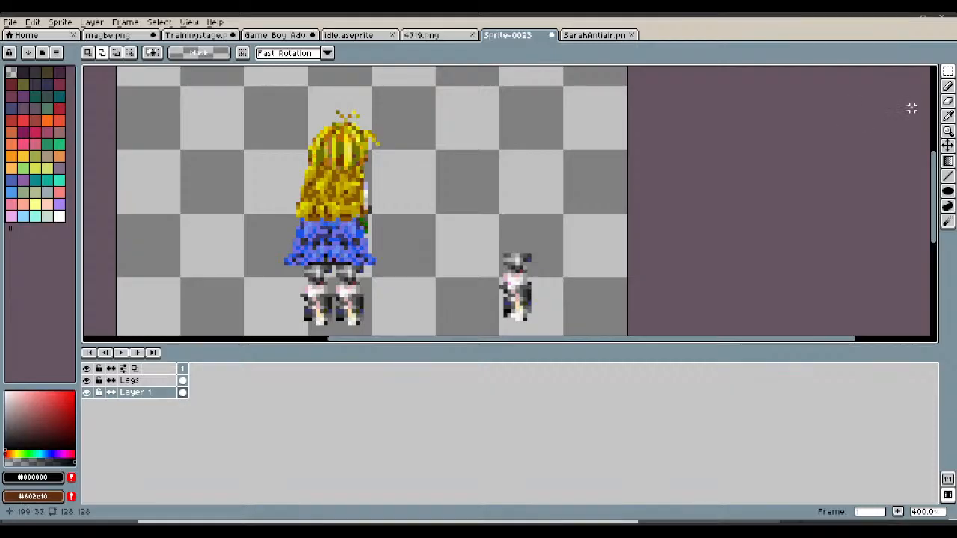
- Erase the spare leg standing beside the body with the 15 px round eraser
click(948, 101)
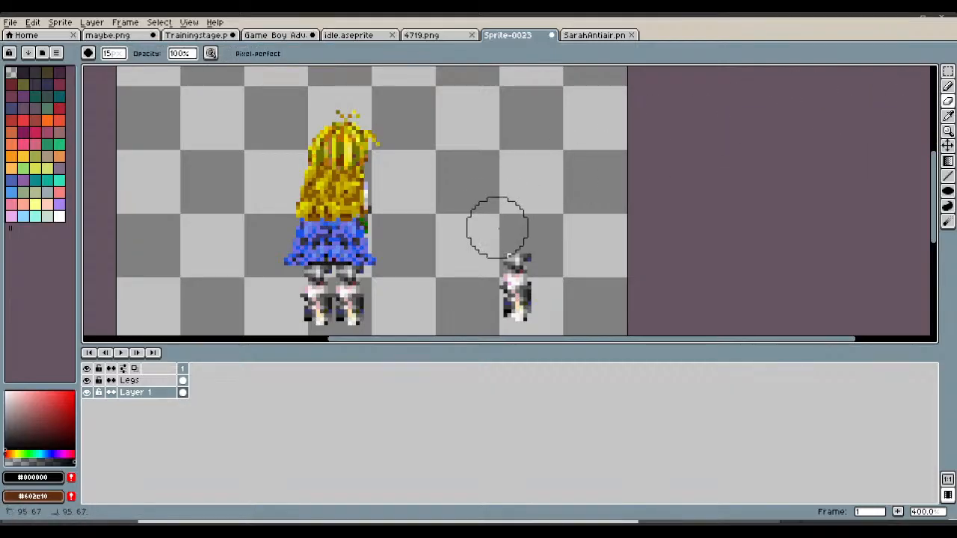
drag(497, 228, 533, 309)
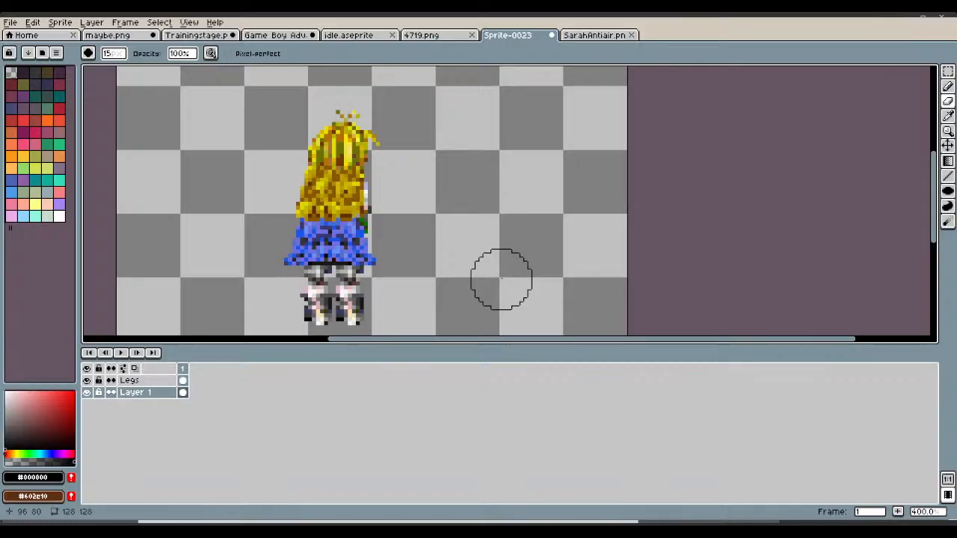
- Place a horizontally flipped 10 by 10 px copy of the hair's lower left edge over its lower right edge
click(949, 73)
scroll(419, 167, up, 2)
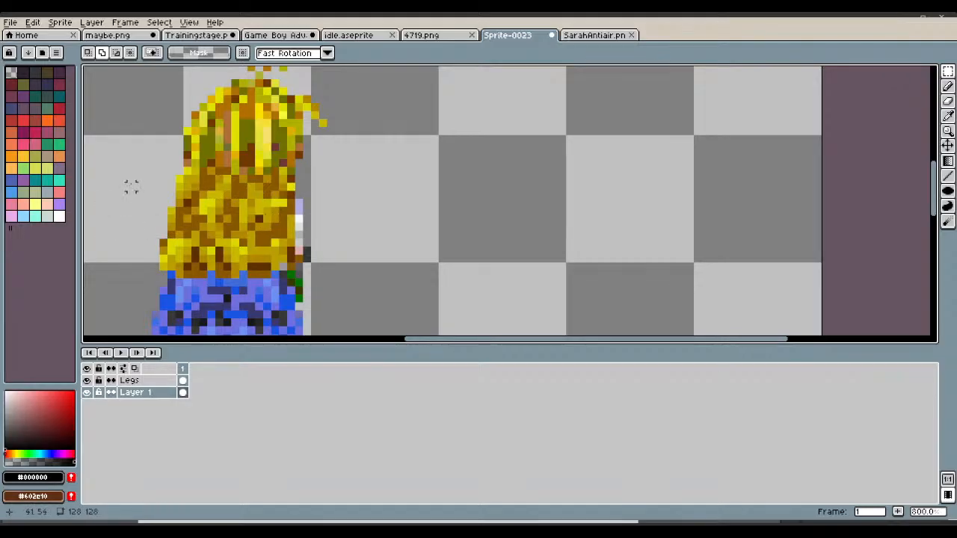
drag(130, 187, 210, 266)
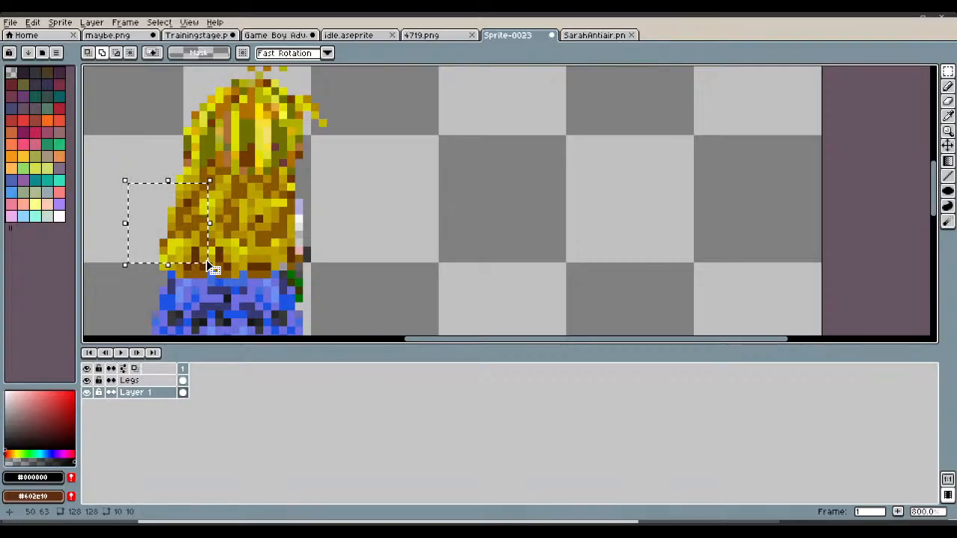
key(ctrl+c)
key(ctrl+v)
key(shift+h)
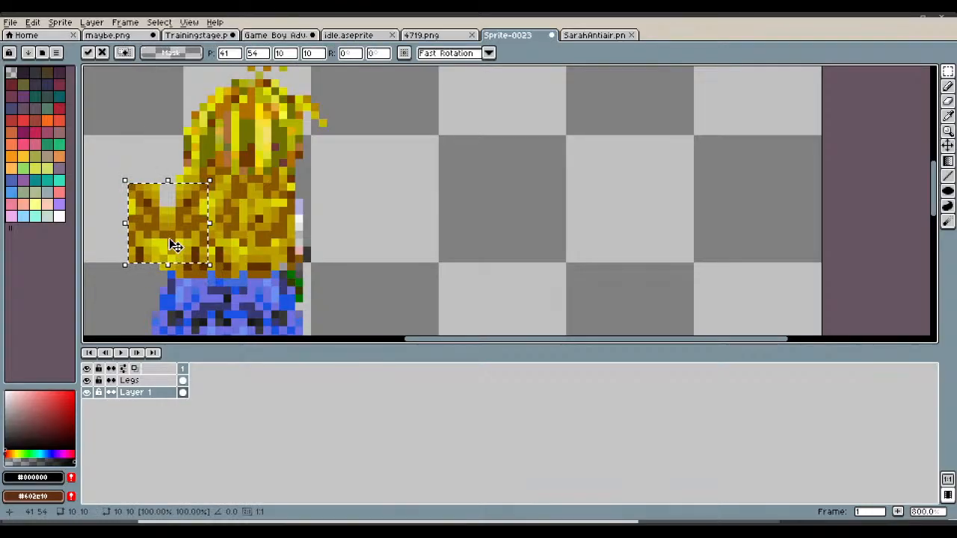
drag(167, 238, 301, 232)
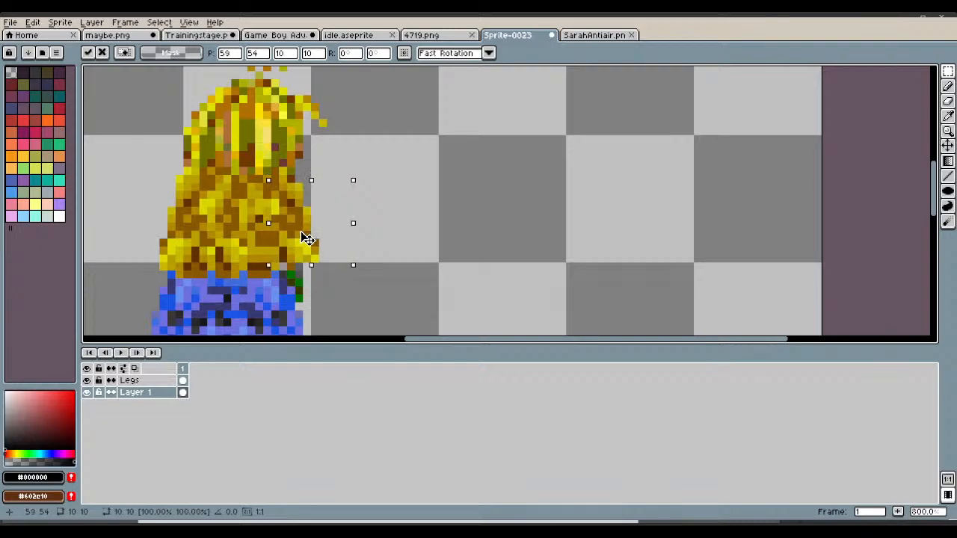
scroll(306, 238, down, 3)
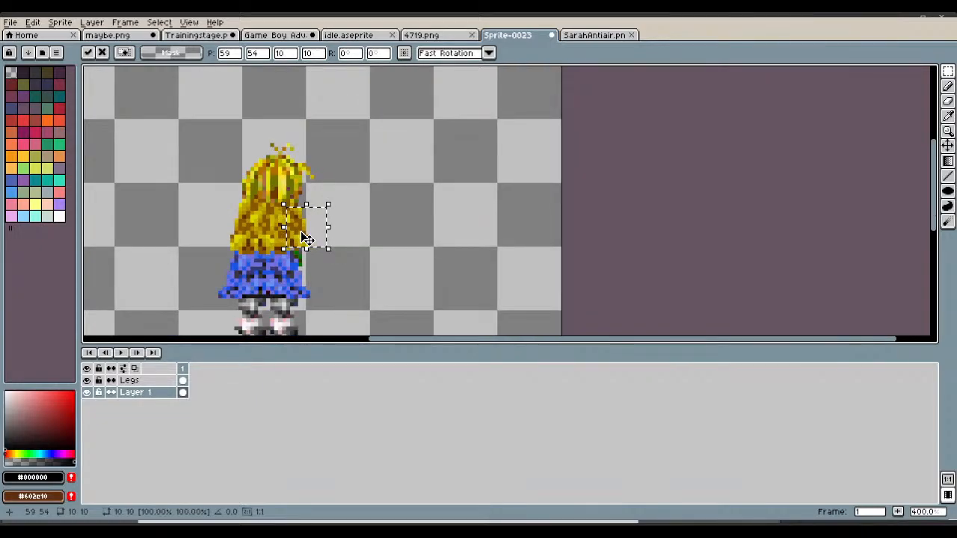
key(ctrl+d)
- Cover the green patch at the right of the waist with a mirrored 7 by 5 px piece of the skirt's upper left edge
scroll(298, 233, up, 2)
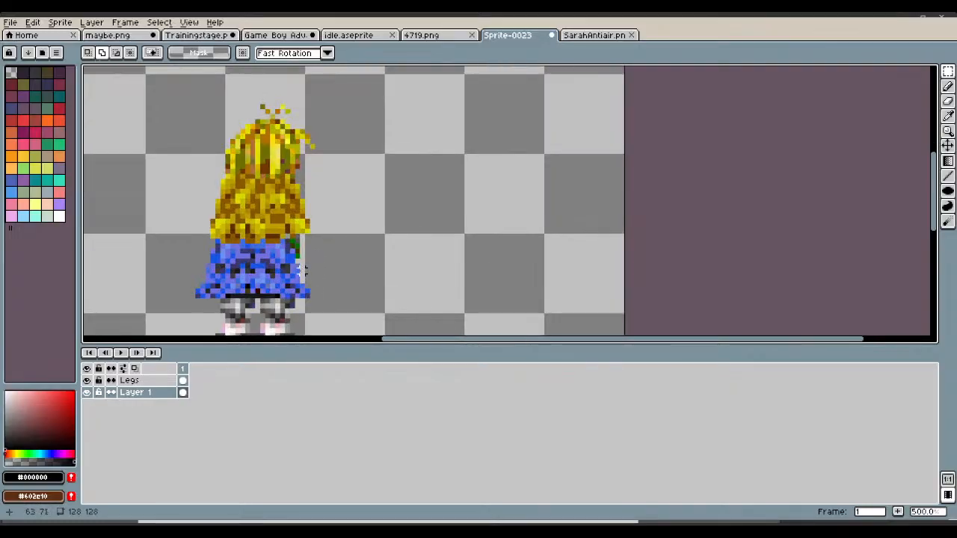
drag(195, 241, 297, 252)
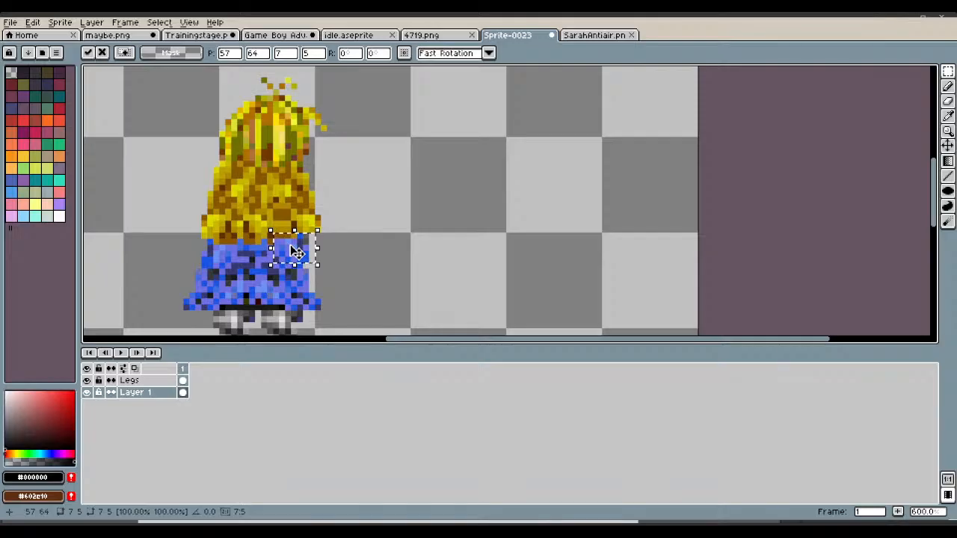
click(251, 272)
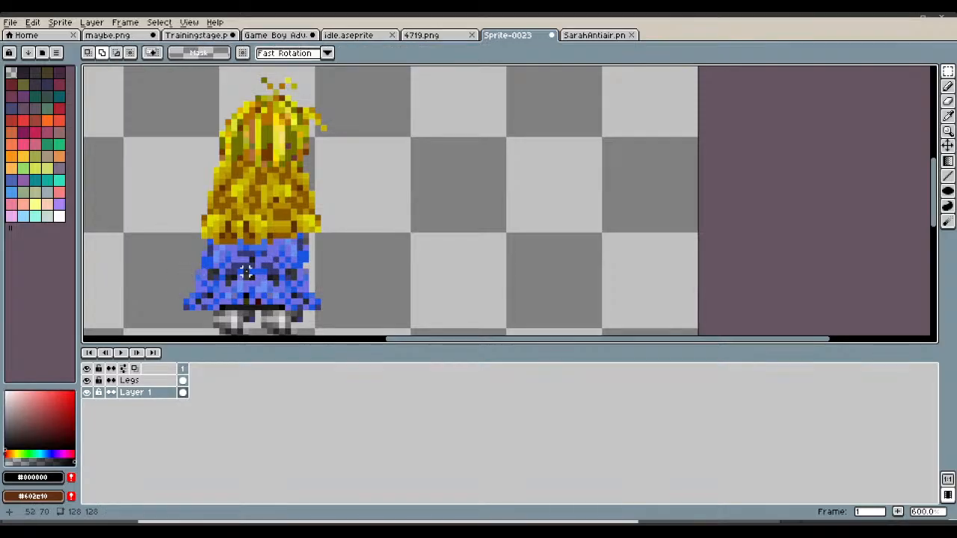
scroll(247, 273, up, 4)
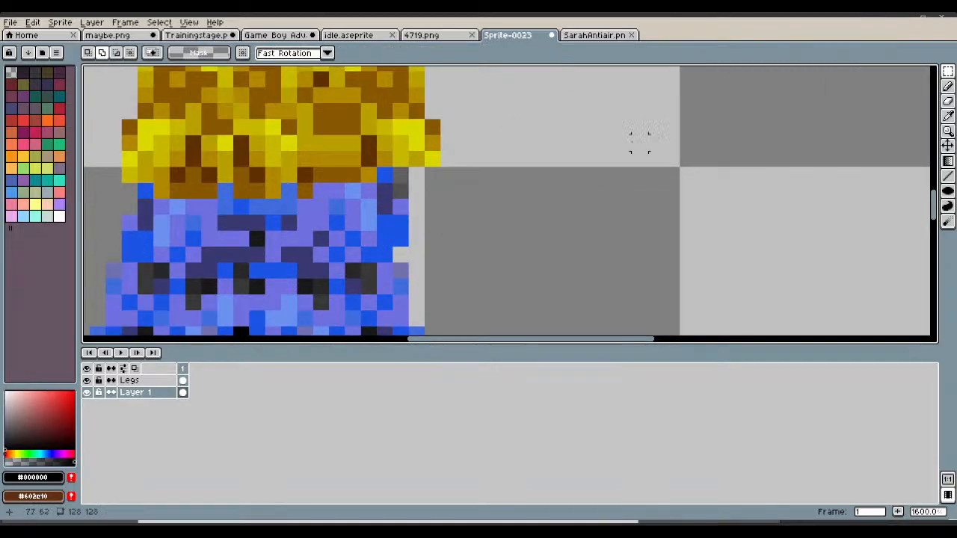
click(947, 115)
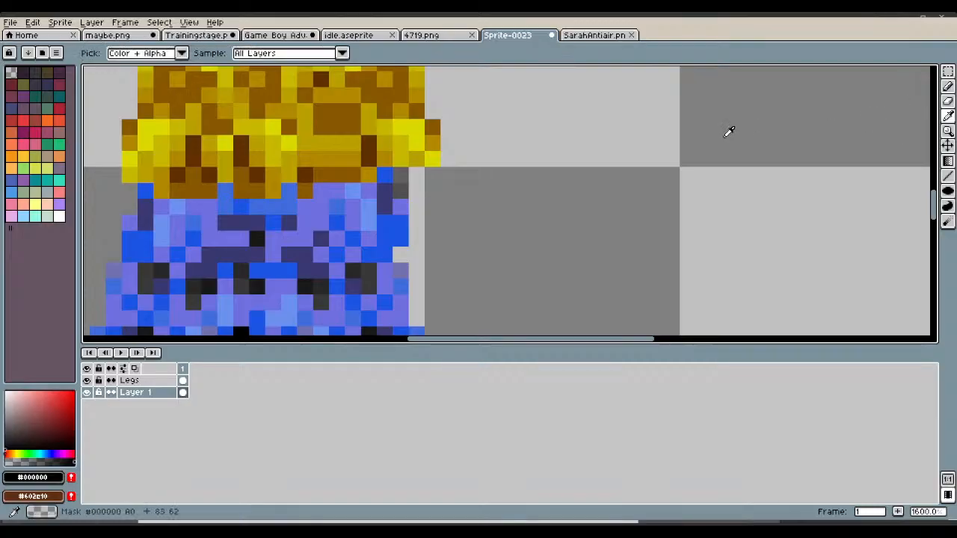
click(391, 224)
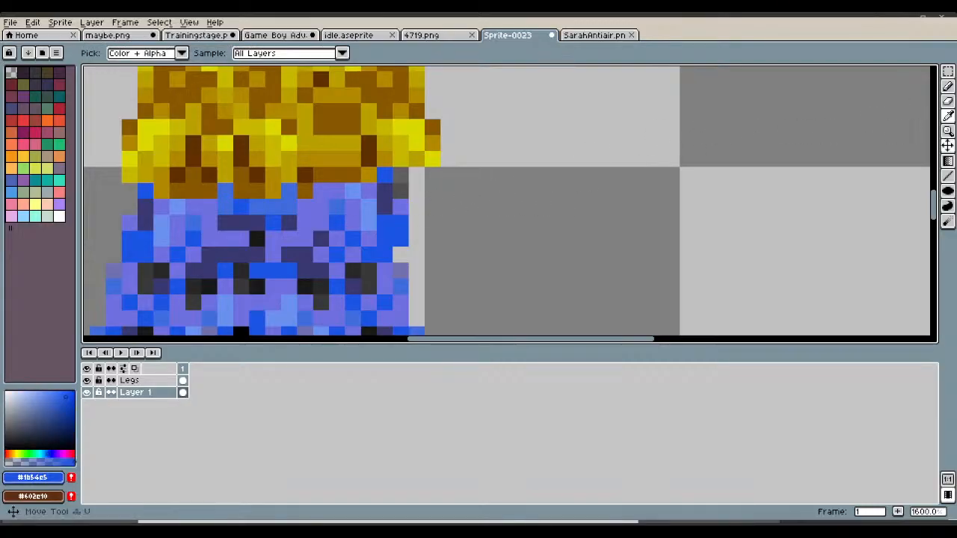
click(947, 86)
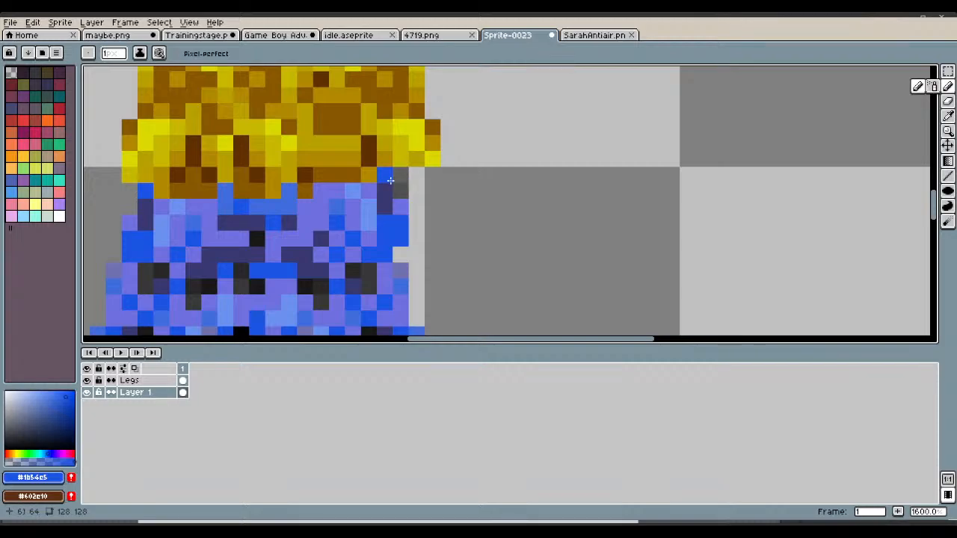
drag(400, 175, 398, 196)
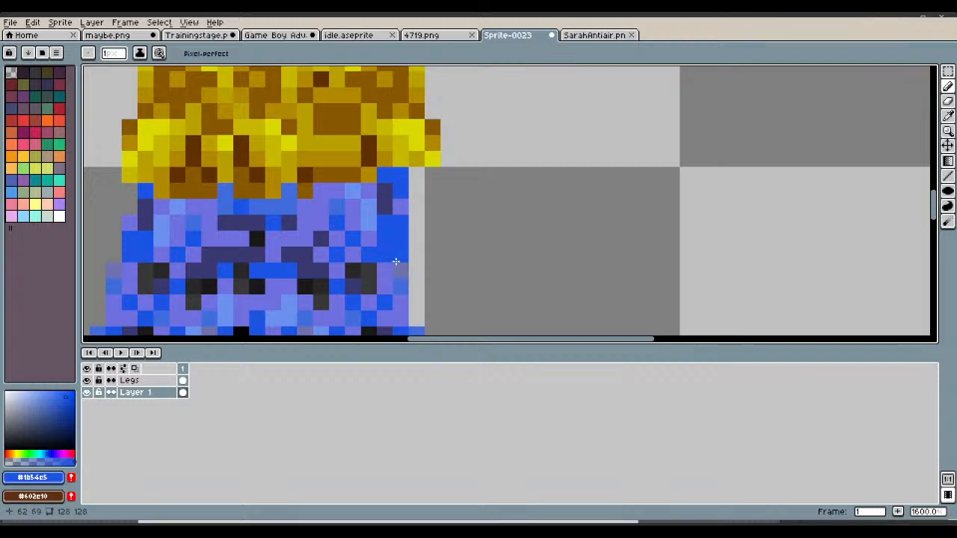
click(416, 270)
scroll(413, 278, down, 3)
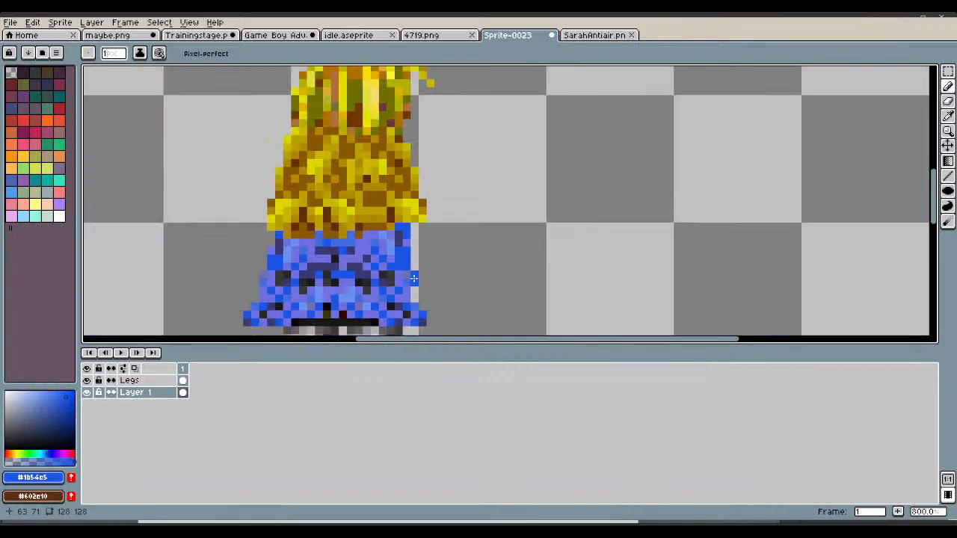
click(413, 273)
drag(413, 273, 414, 247)
key(ctrl+z)
key(ctrl+z)
key(ctrl+z)
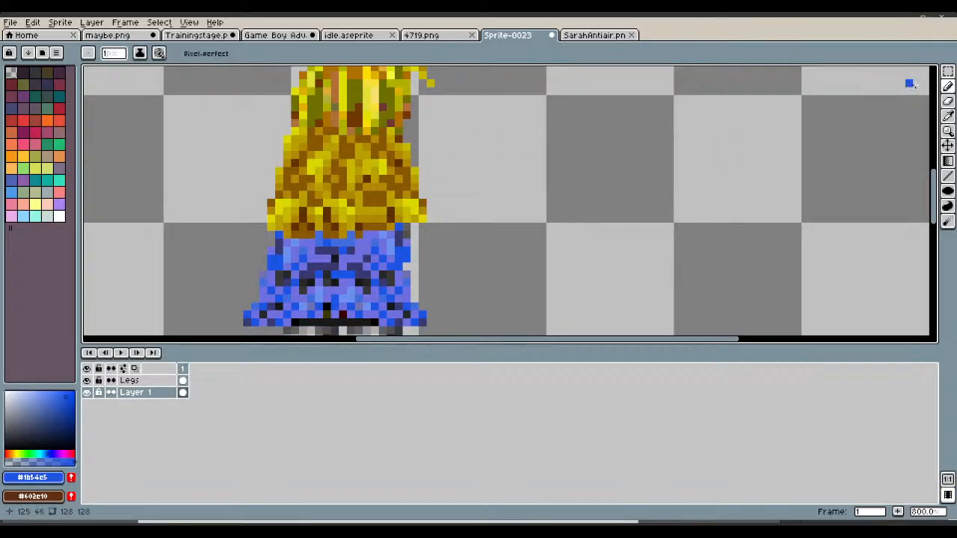
- Place a horizontally flipped 4 by 5 px copy of the skirt's left edge over its right edge at position 60, 67
click(947, 71)
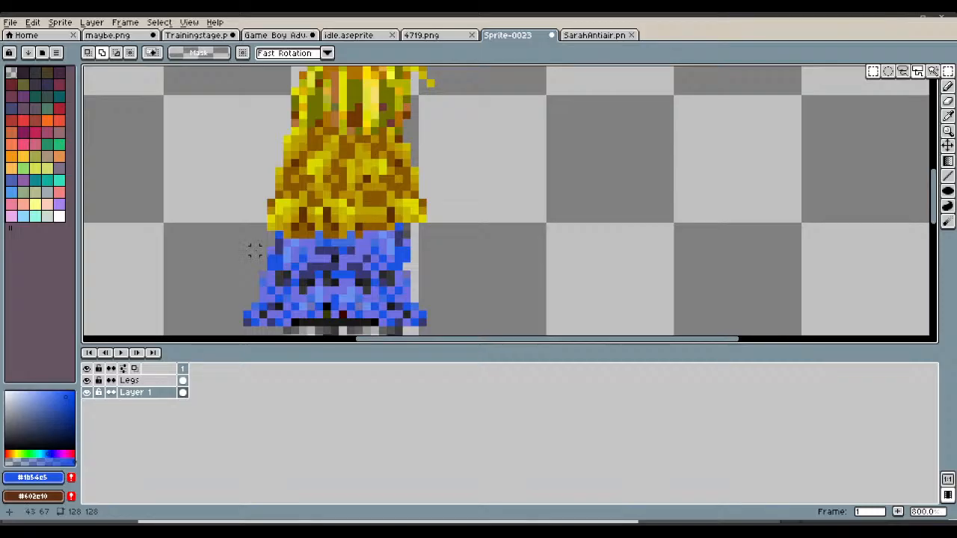
drag(255, 249, 288, 292)
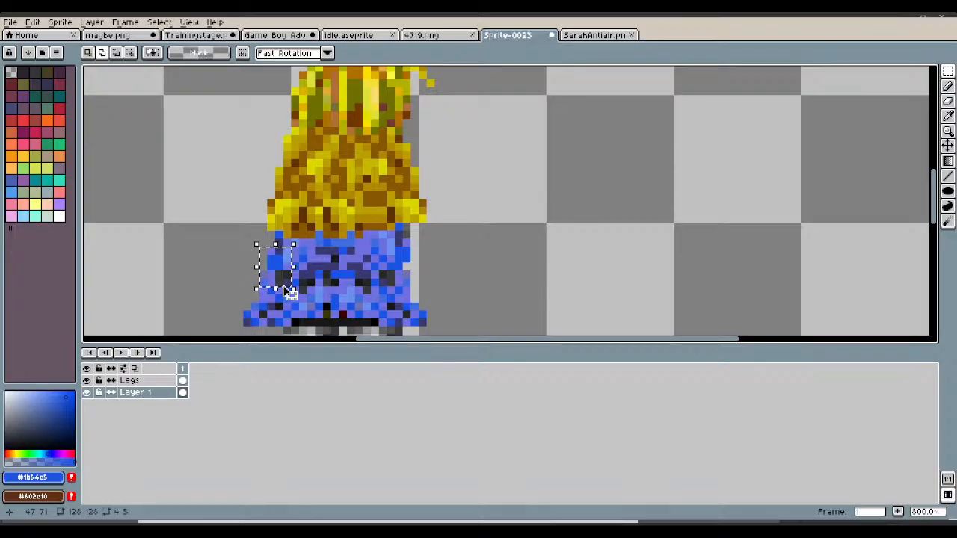
click(275, 276)
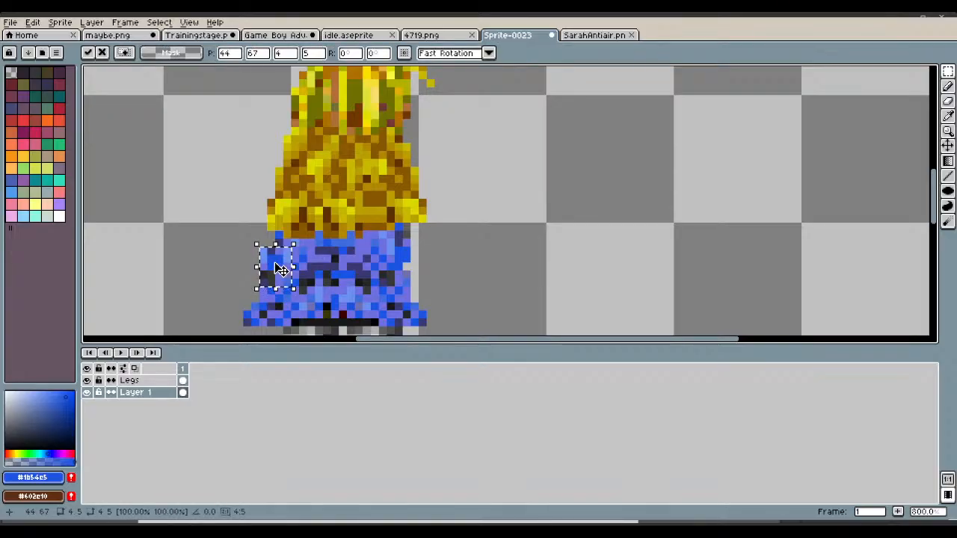
drag(280, 269, 417, 270)
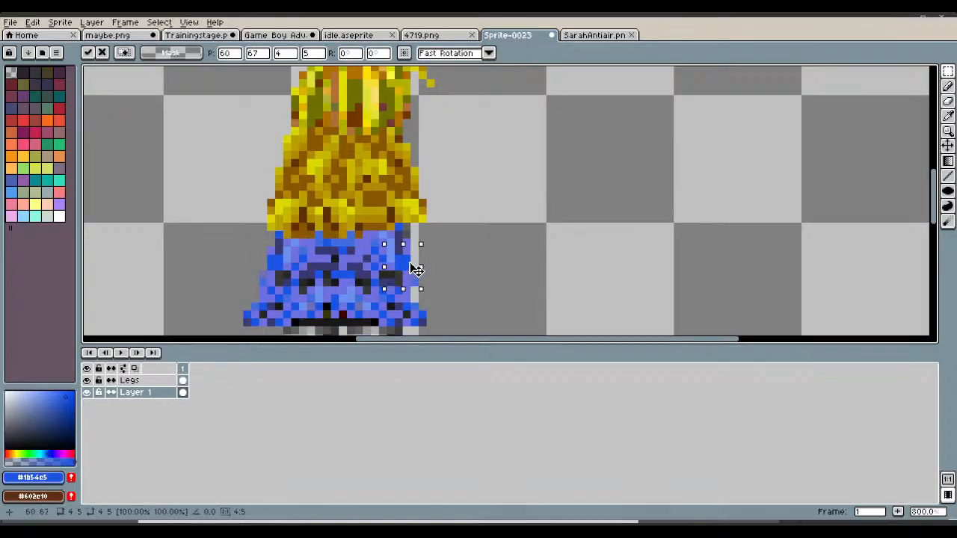
scroll(416, 270, down, 5)
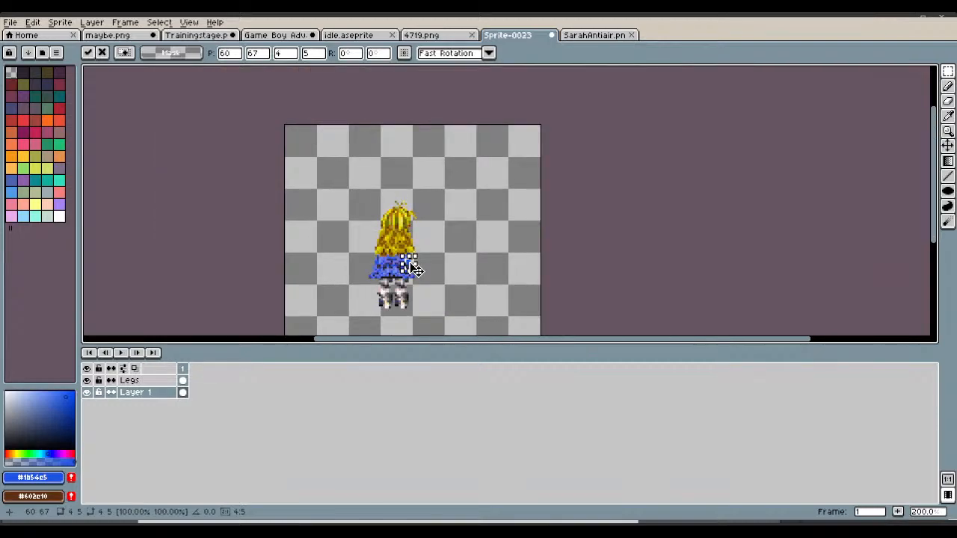
key(Return)
scroll(411, 263, up, 3)
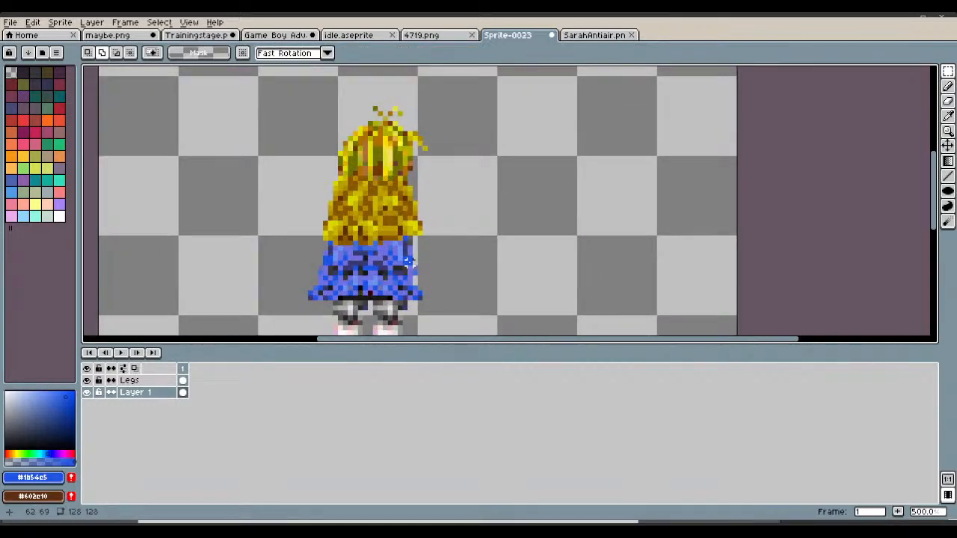
scroll(397, 121, up, 4)
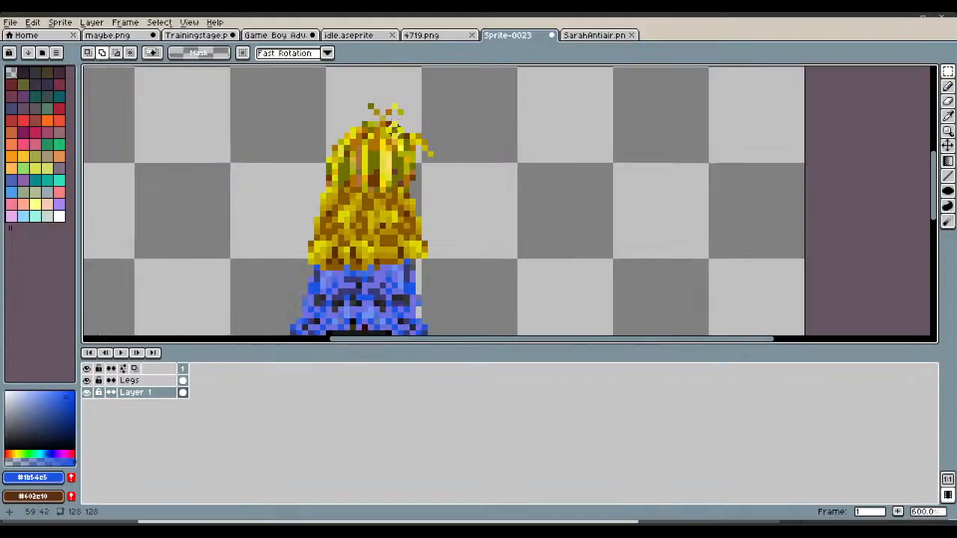
scroll(398, 121, down, 5)
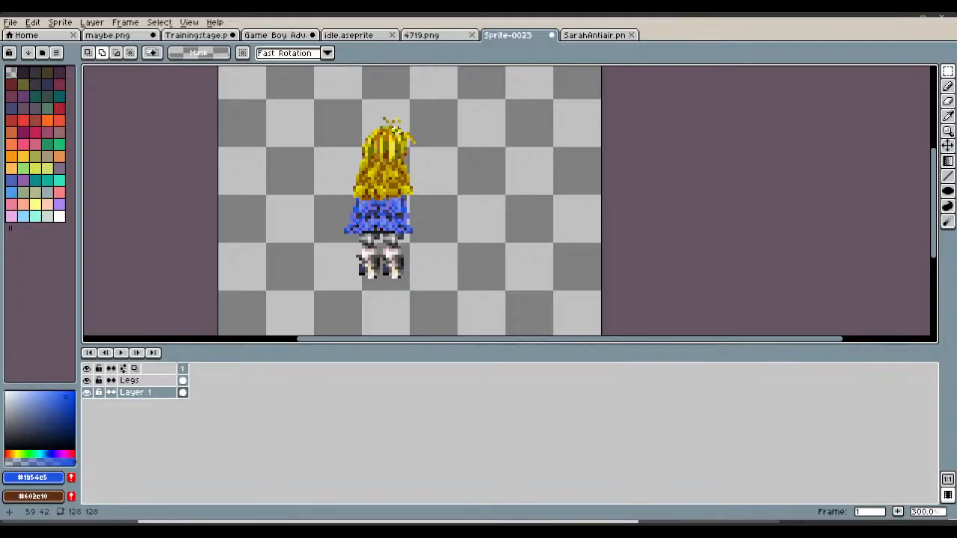
- Add a new empty layer above the Legs layer
click(139, 380)
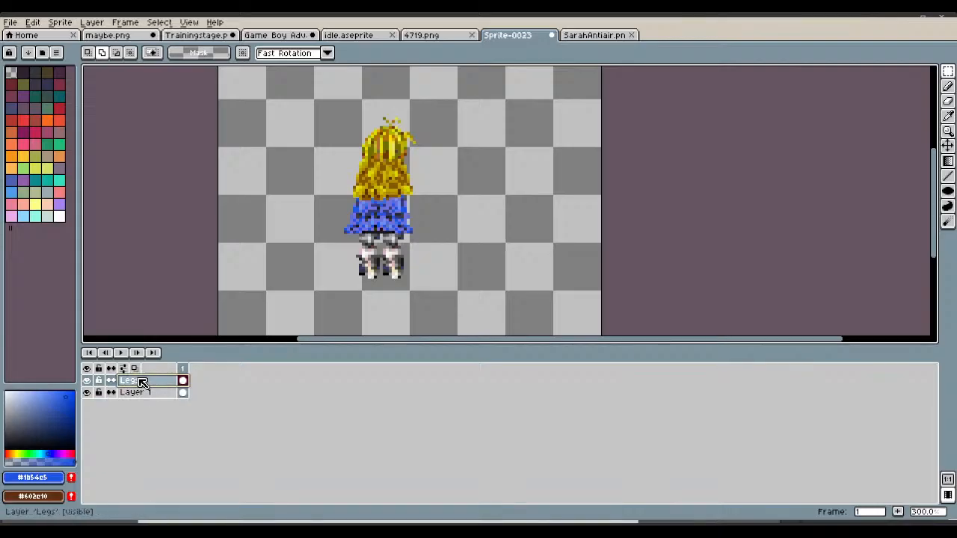
right_click(138, 381)
mouse_move(165, 407)
click(257, 397)
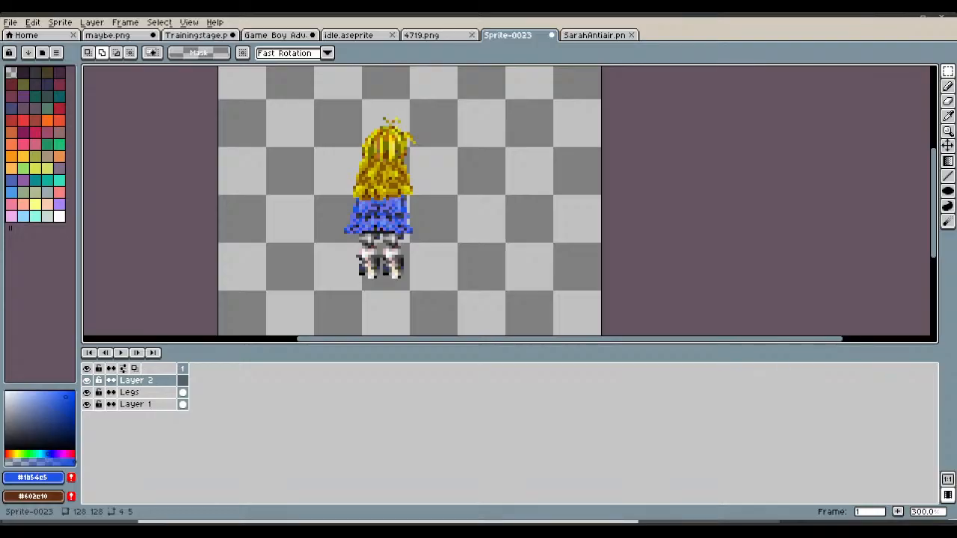
- Open the SarahCloak.png and Pike.png sprites alongside the back-facing pose
scroll(452, 194, up, 2)
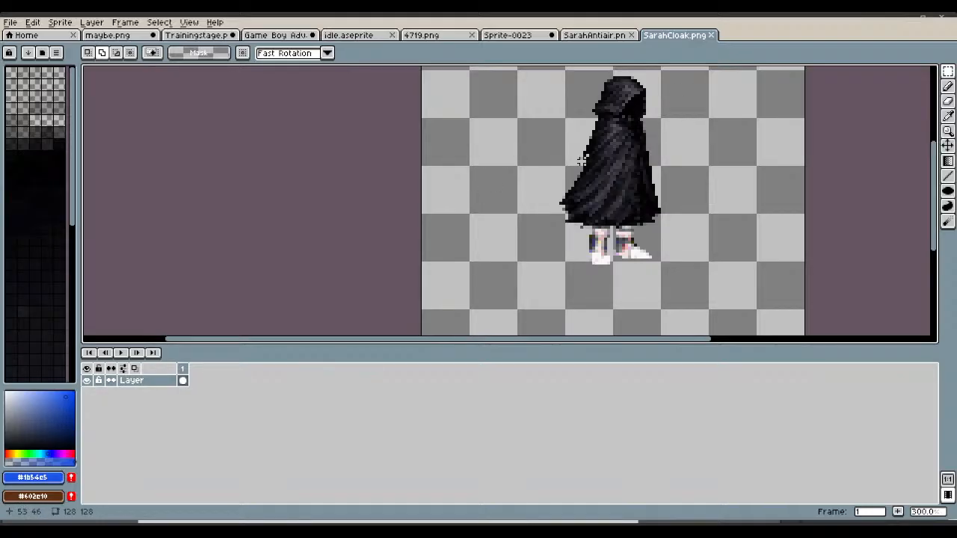
scroll(582, 160, down, 2)
scroll(581, 160, up, 1)
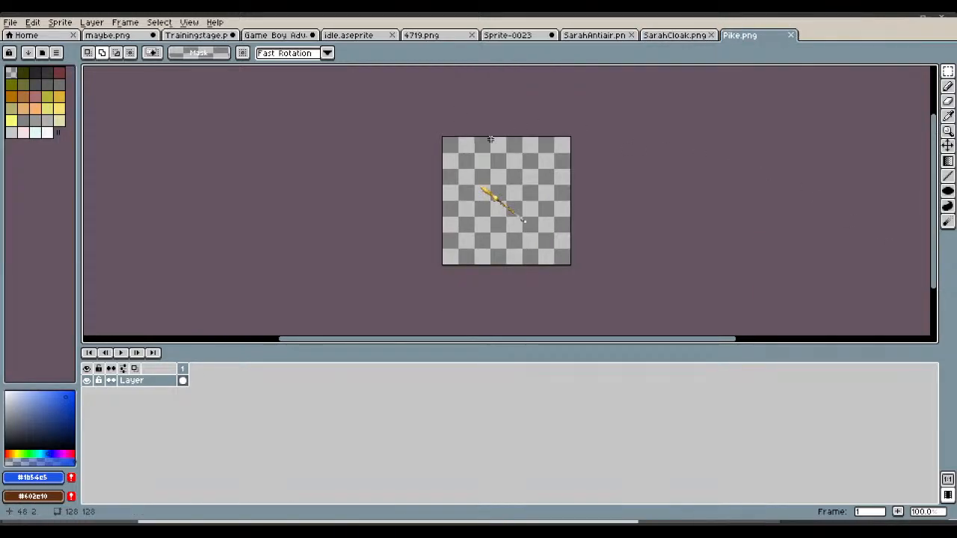
scroll(490, 139, up, 1)
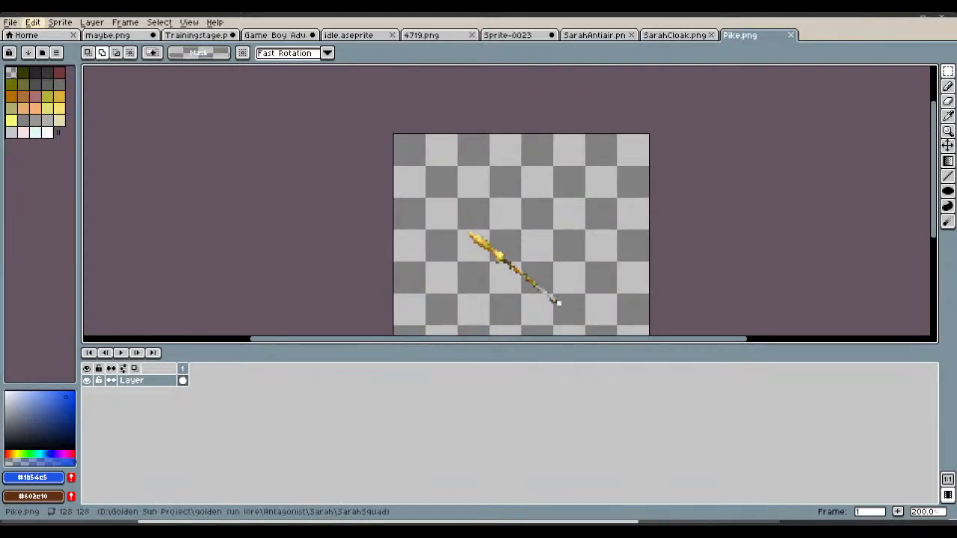
- Rotate the pike sprite 90 degrees clockwise twice and flip it horizontally so its golden head points down-left
click(44, 23)
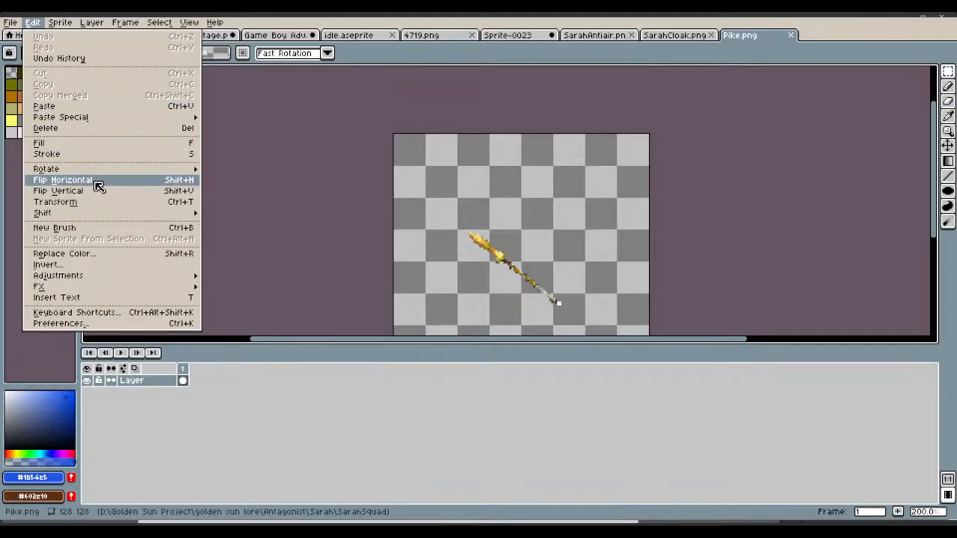
mouse_move(85, 170)
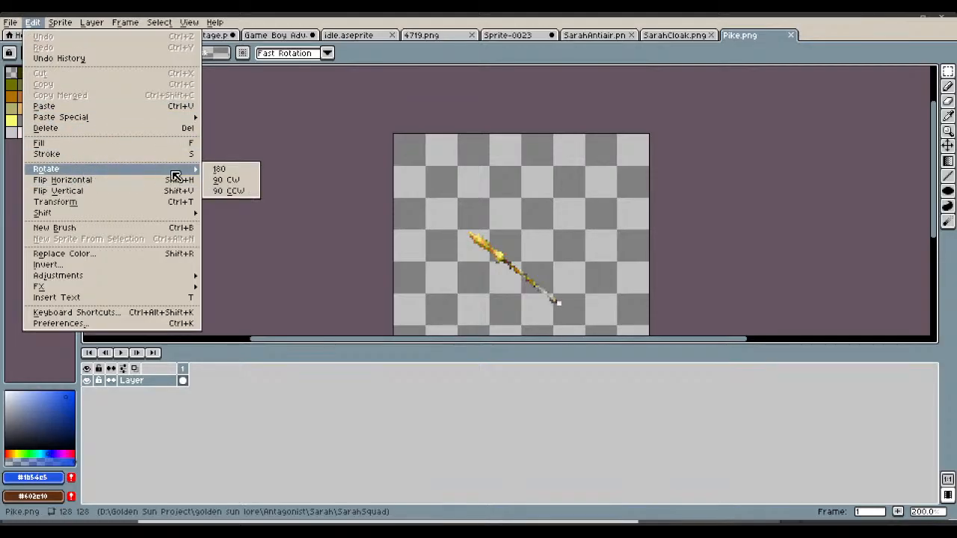
click(236, 182)
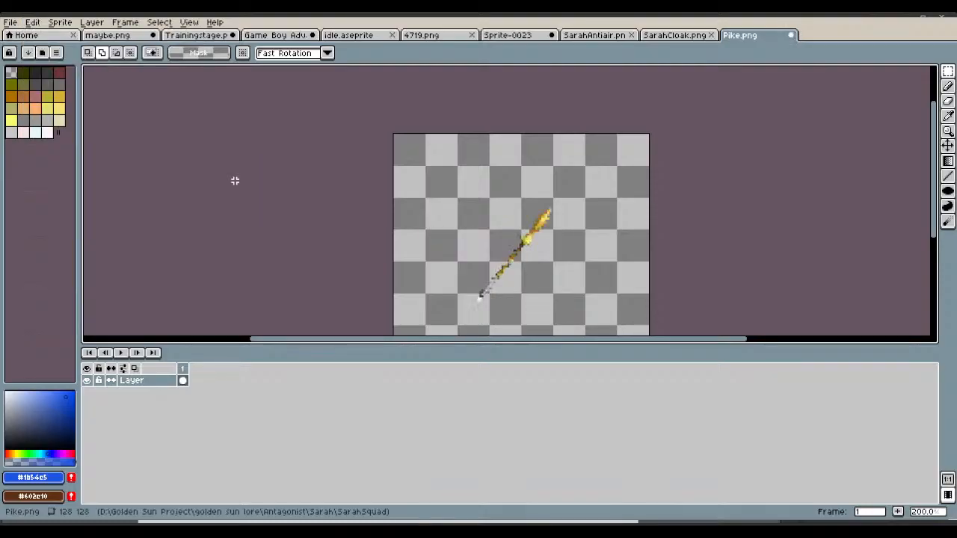
click(33, 22)
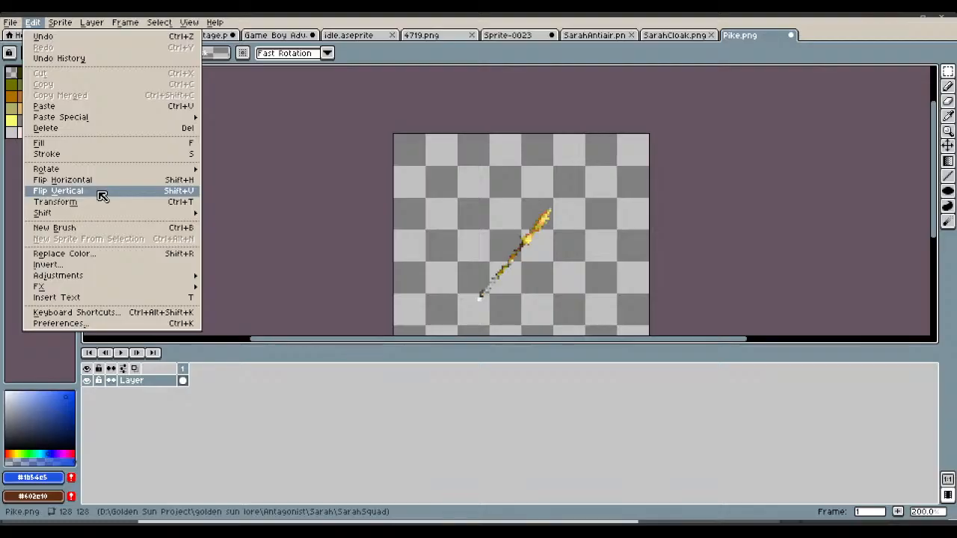
mouse_move(135, 171)
click(225, 180)
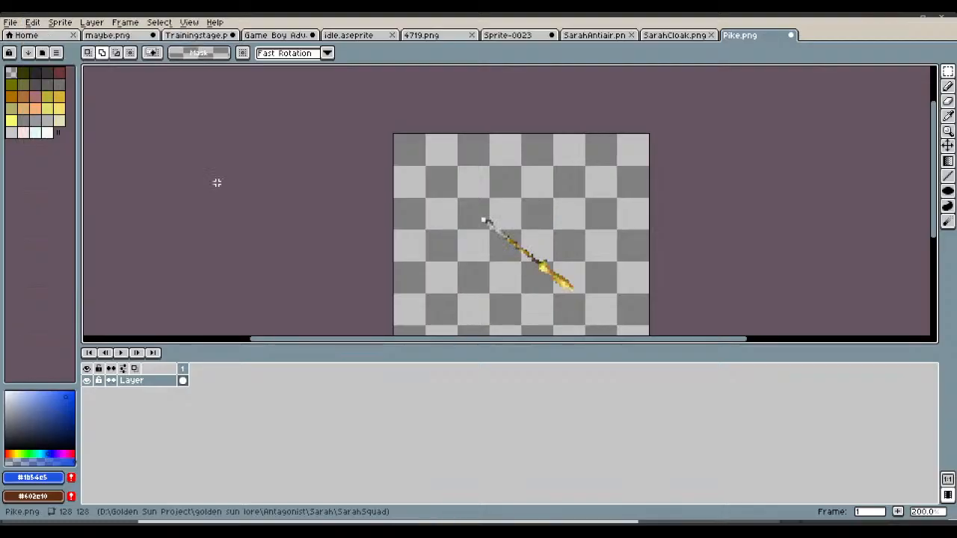
key(shift+h)
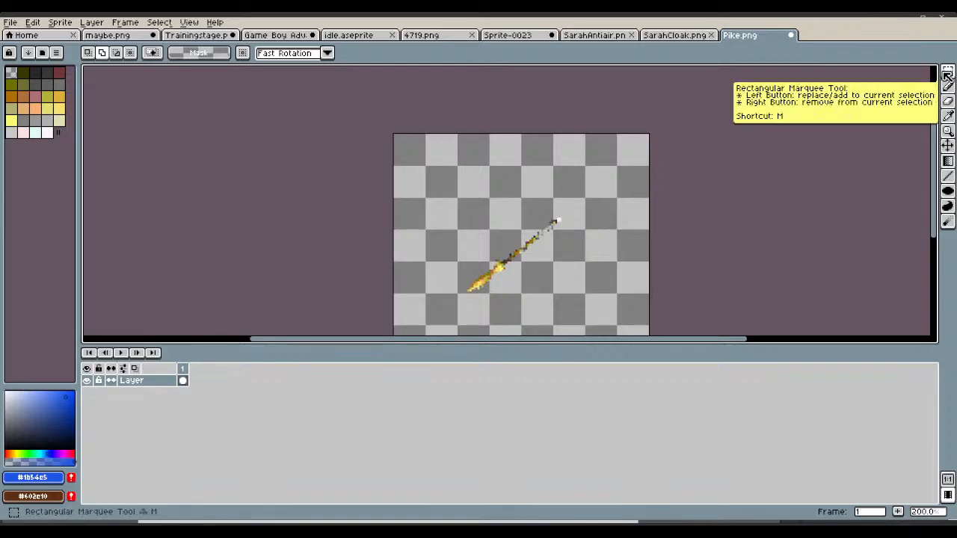
- Select and copy a rectangular area of about 93 by 65 pixels around the whole pike
click(947, 71)
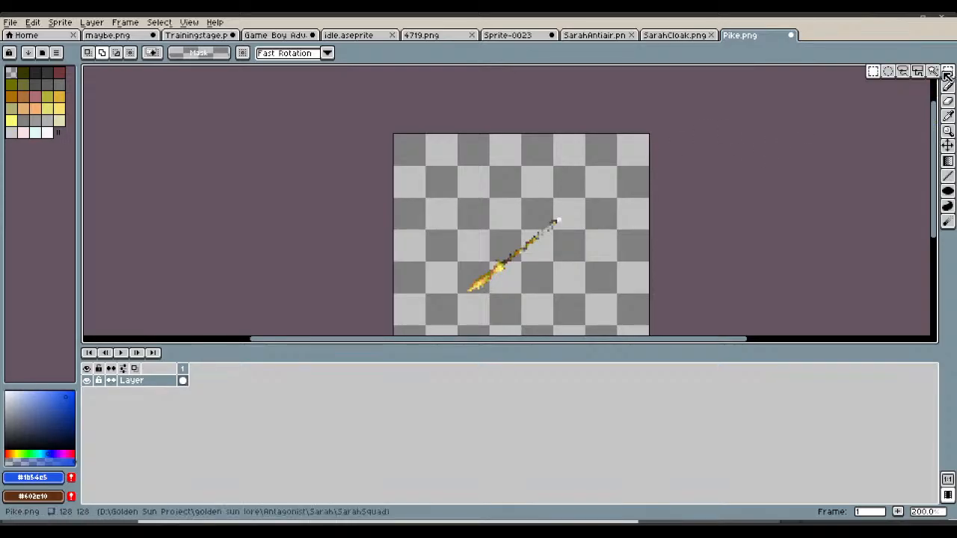
click(873, 69)
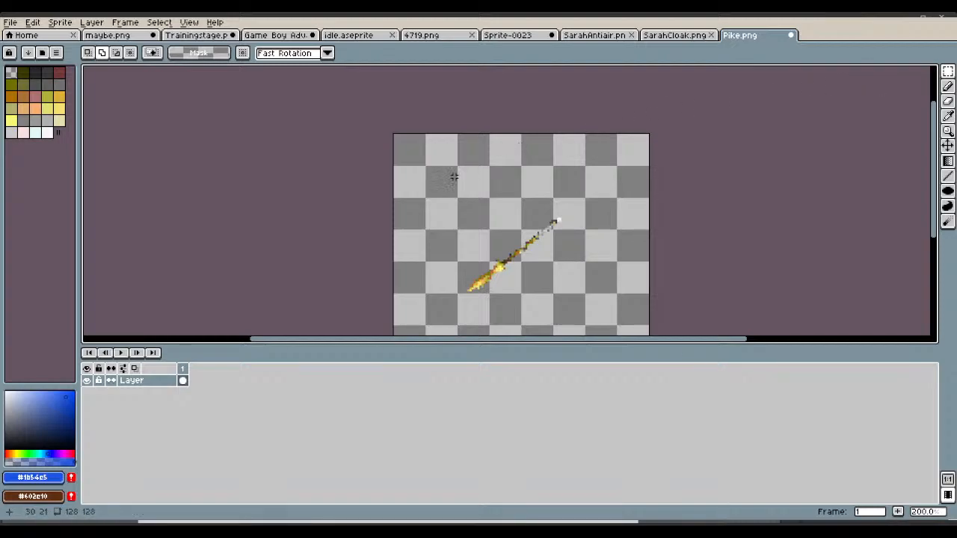
drag(420, 187, 605, 317)
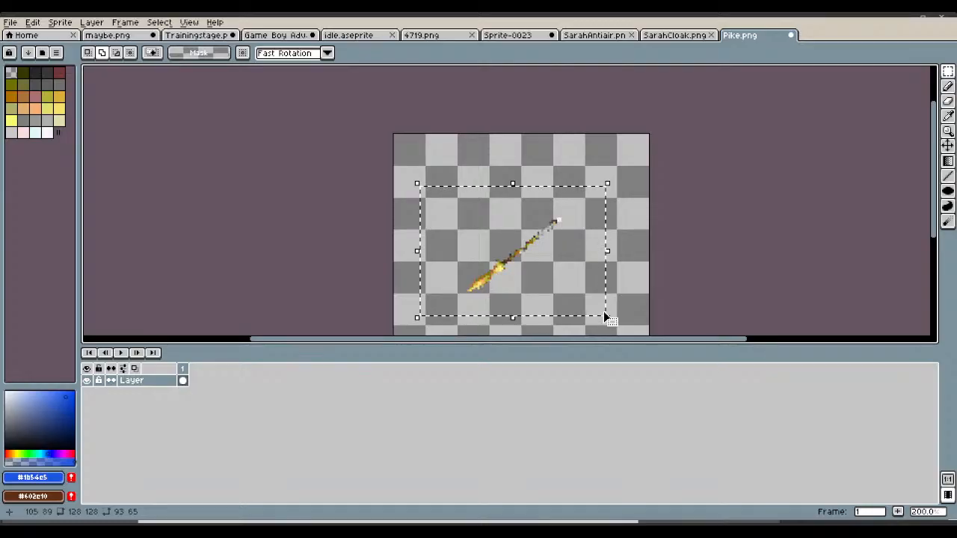
- Close SarahAntiair.png and rename Layer 2 in Sprite-0023 to Pike
click(585, 39)
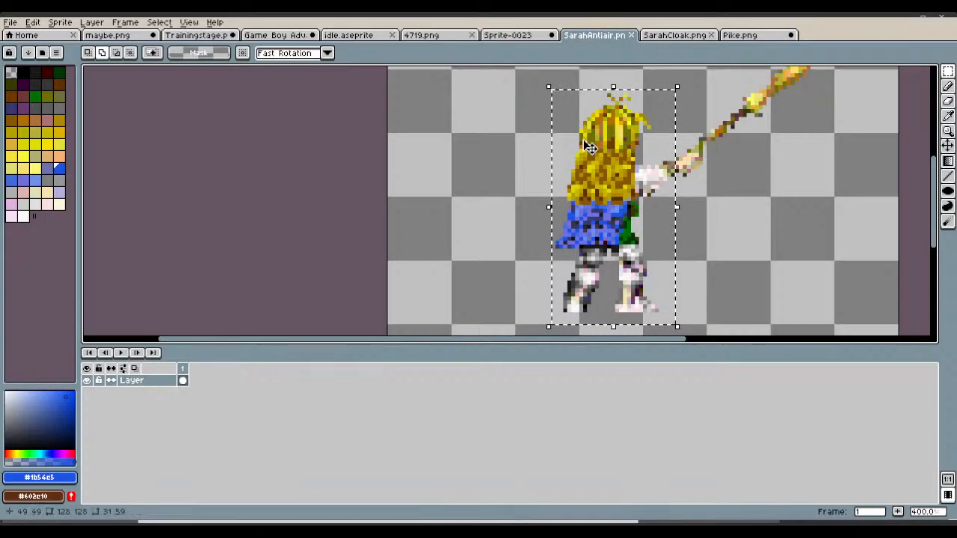
click(631, 38)
click(522, 39)
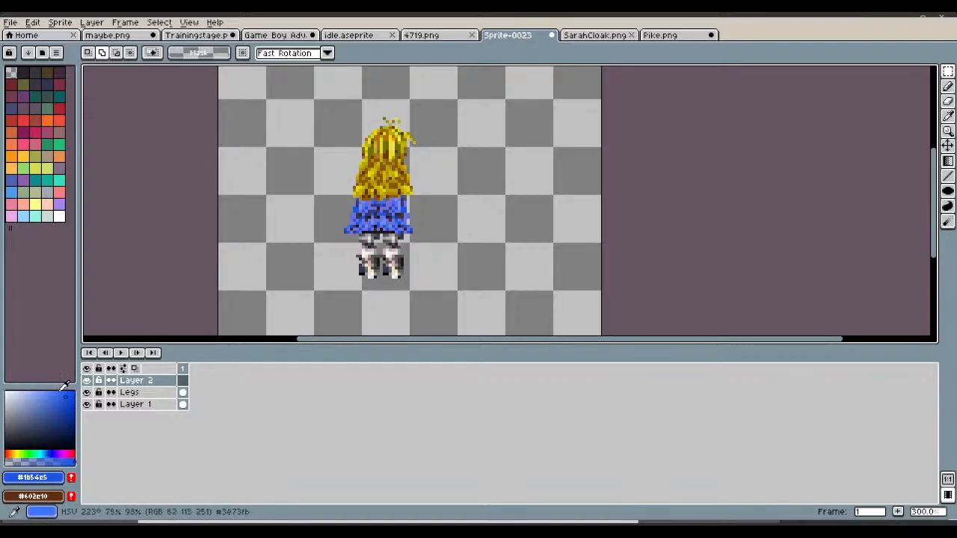
double_click(134, 382)
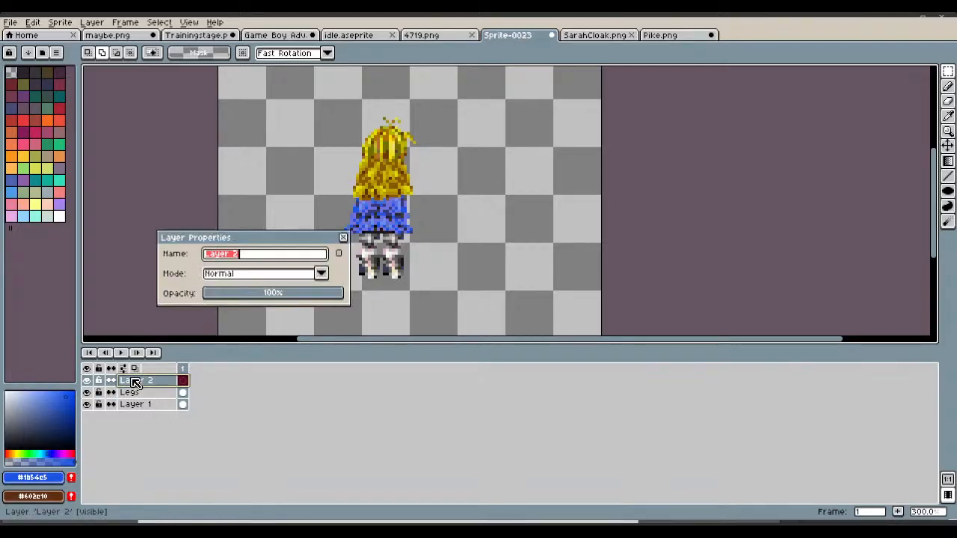
text(Pike)
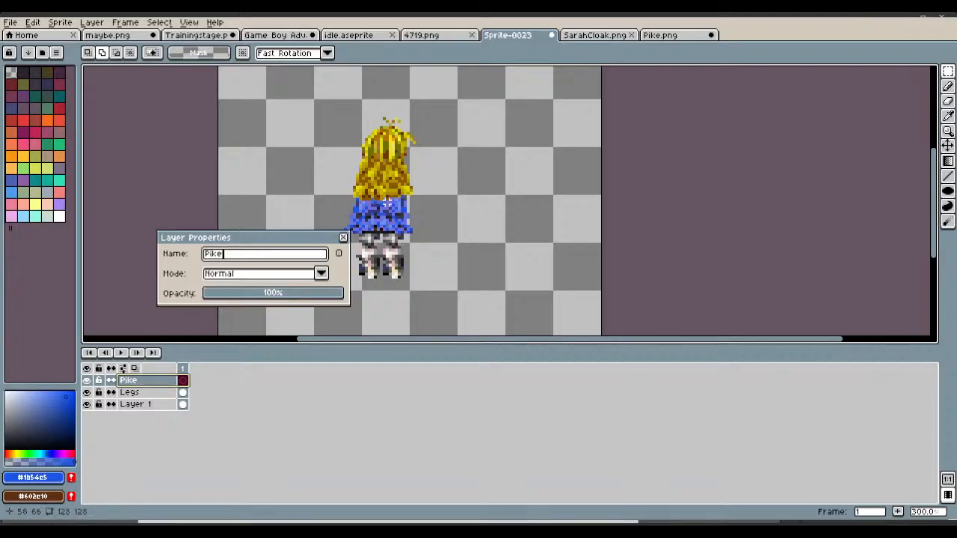
click(341, 238)
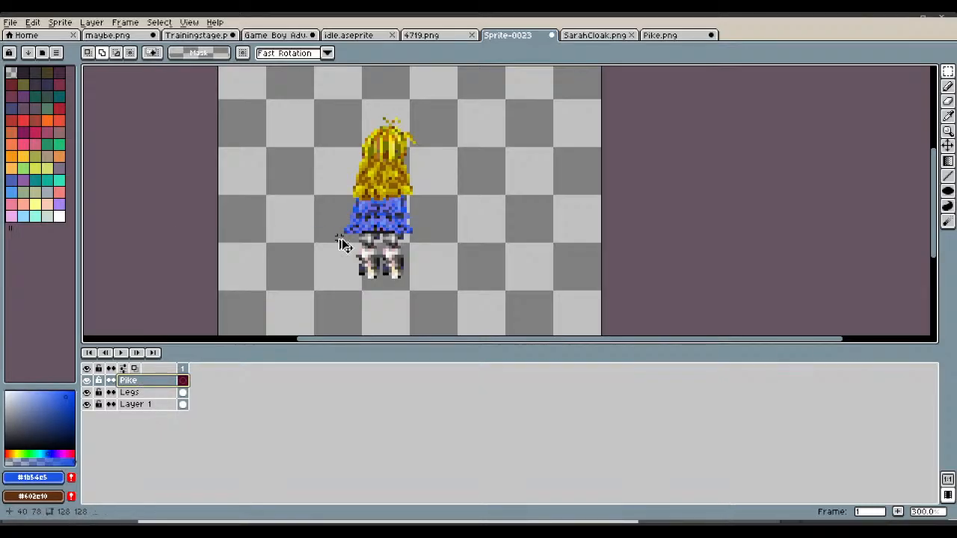
- Paste the pike onto the Pike layer and place it diagonally across the character's back at position 5, 35
key(ctrl+v)
drag(455, 159, 429, 180)
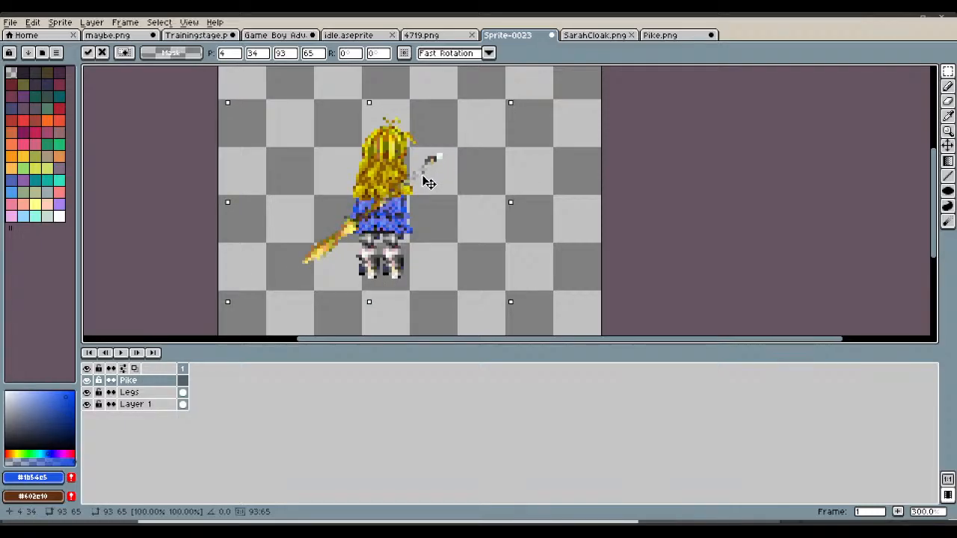
scroll(429, 184, down, 2)
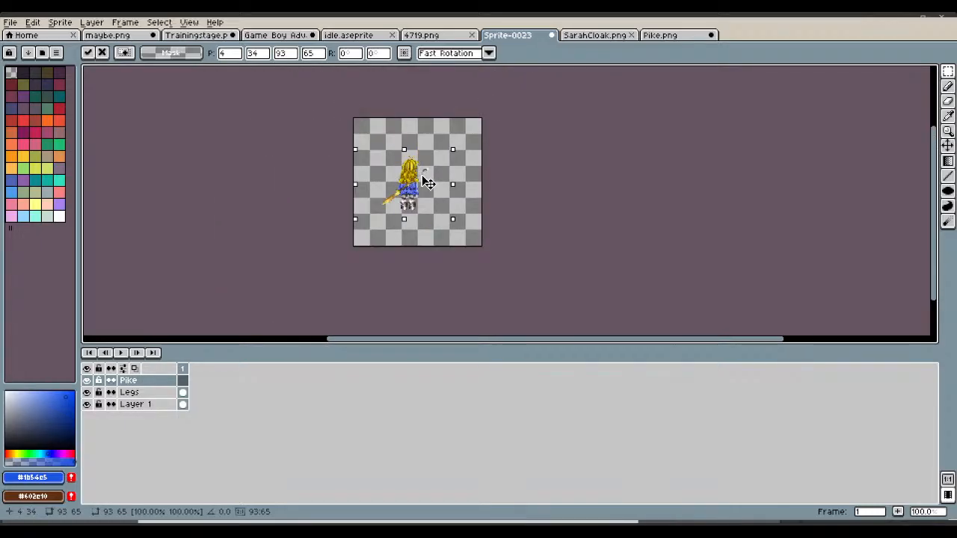
scroll(427, 183, up, 3)
drag(427, 181, 425, 188)
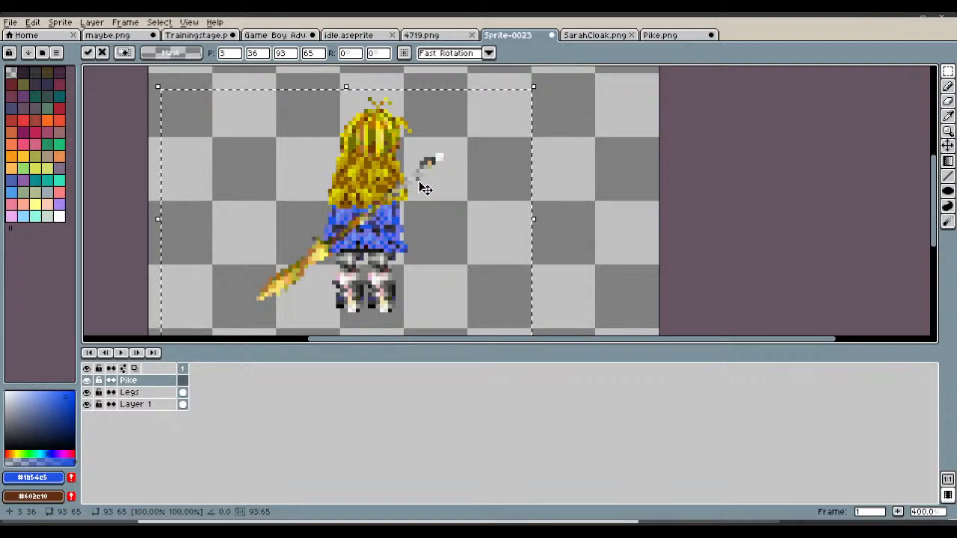
drag(425, 189, 428, 187)
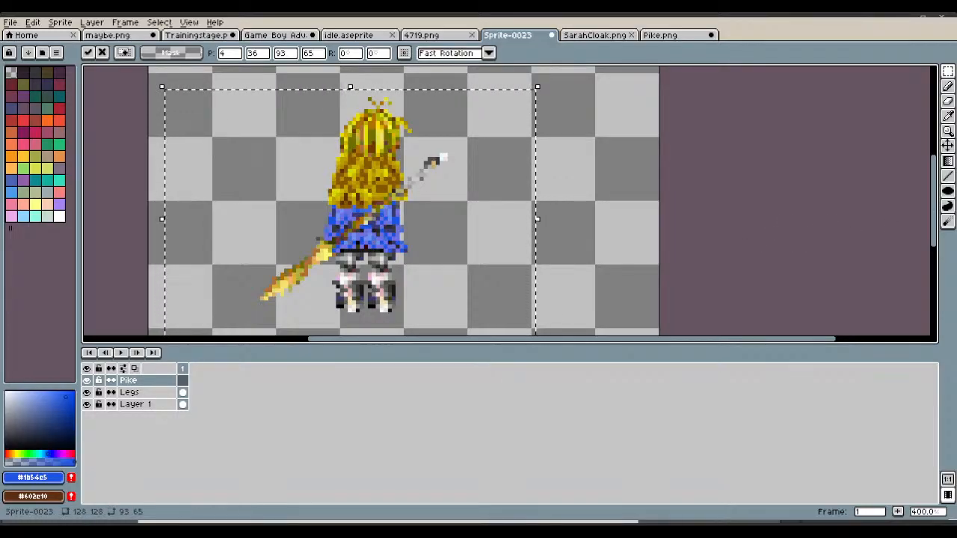
mouse_move(442, 210)
mouse_down()
mouse_move(453, 202)
mouse_move(446, 206)
mouse_up()
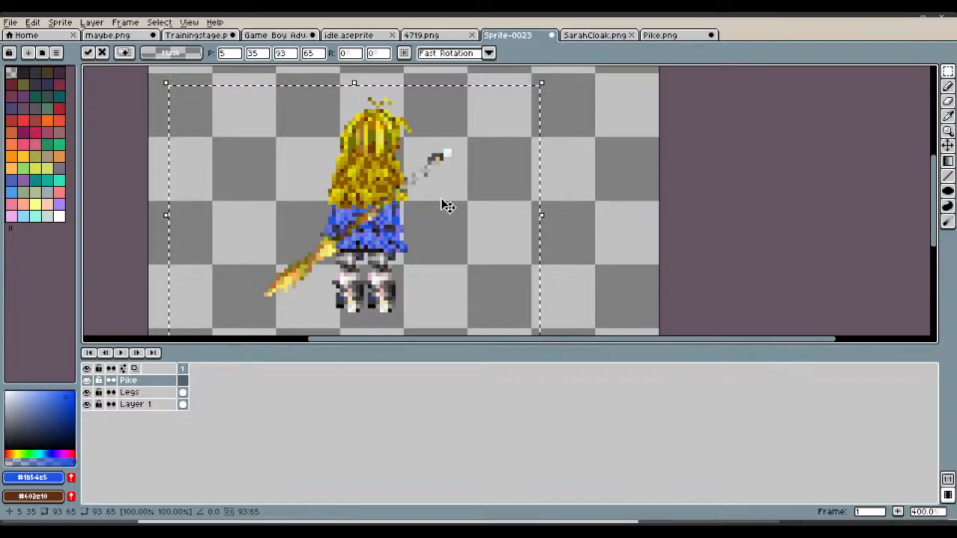
key(Return)
scroll(441, 198, down, 1)
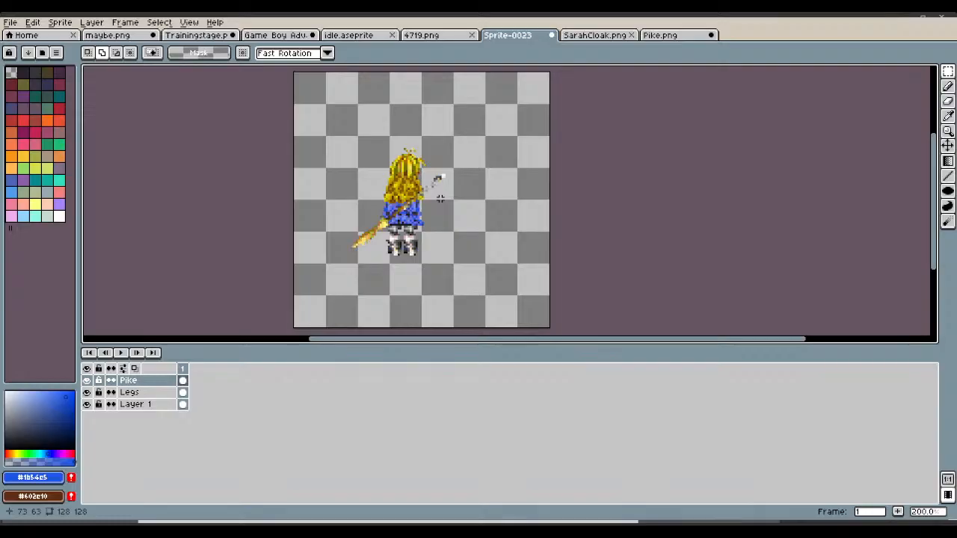
scroll(440, 198, up, 2)
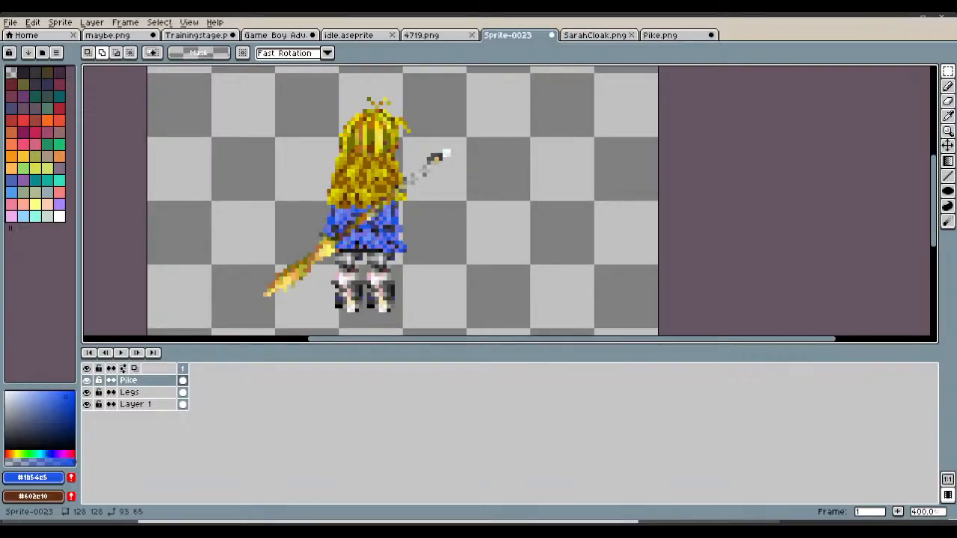
- Save the back-view sprite as Backpose.png and close the file
click(10, 23)
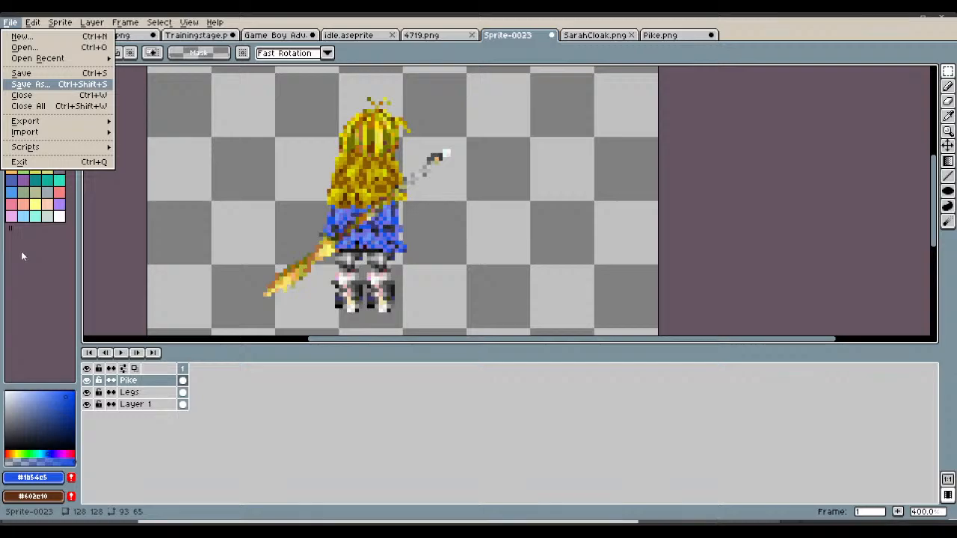
click(584, 300)
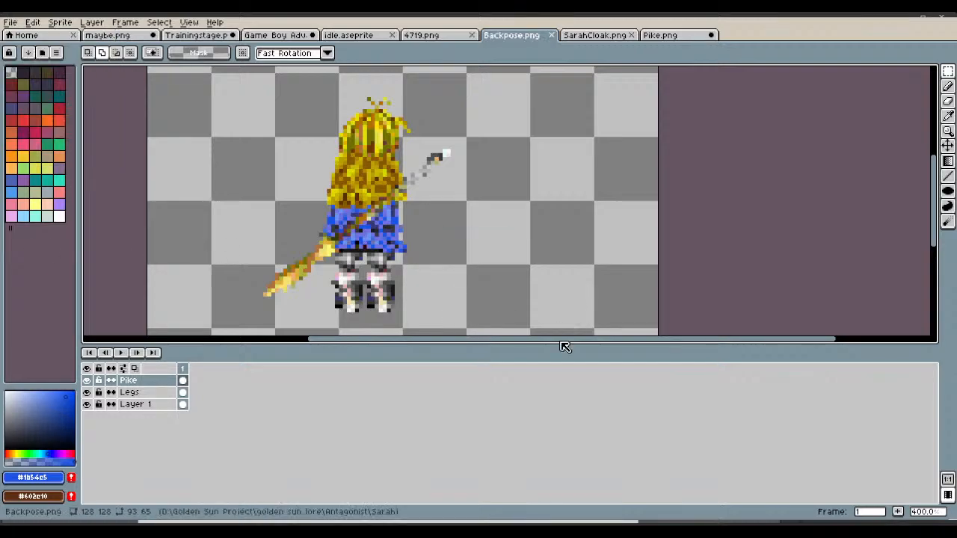
click(552, 35)
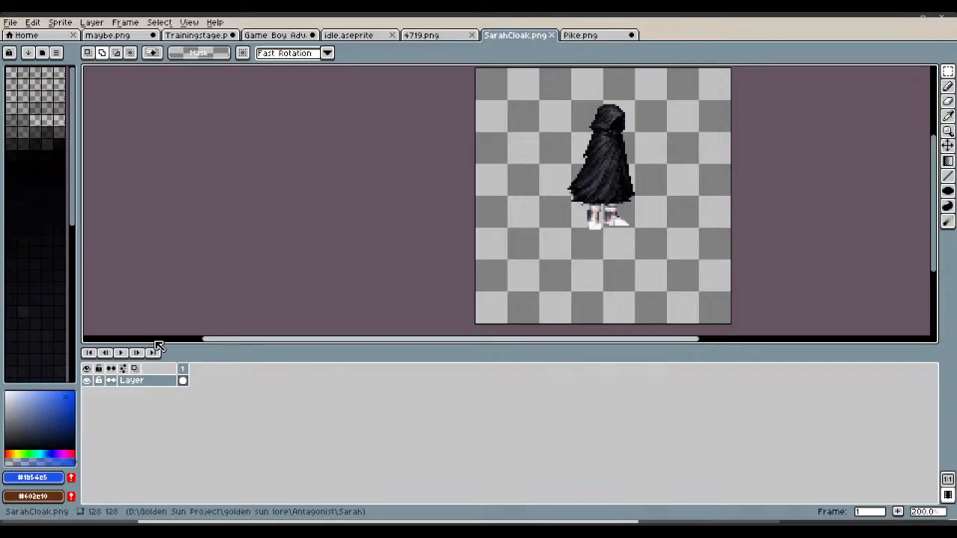
- Add a new layer above the existing layer in SarahCloak.png and name it Pike
double_click(162, 381)
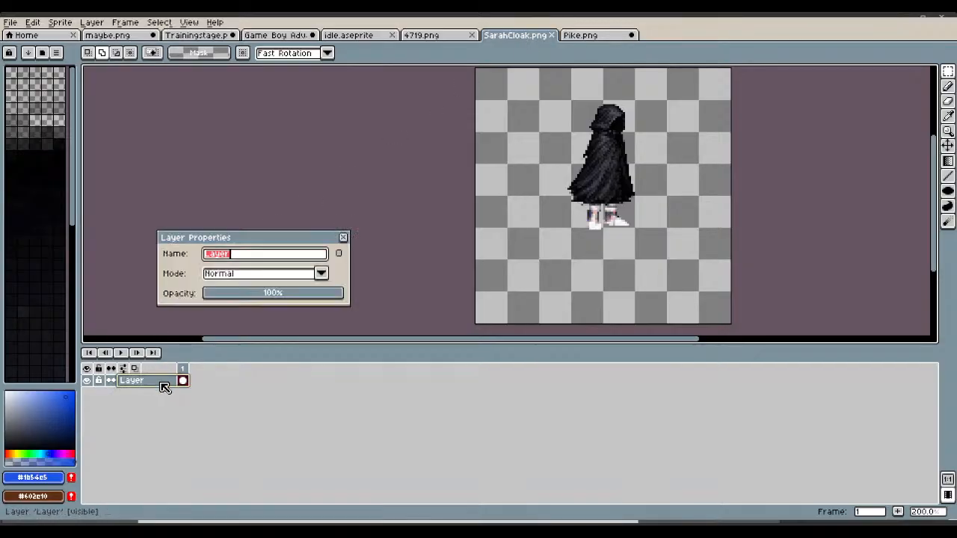
click(342, 239)
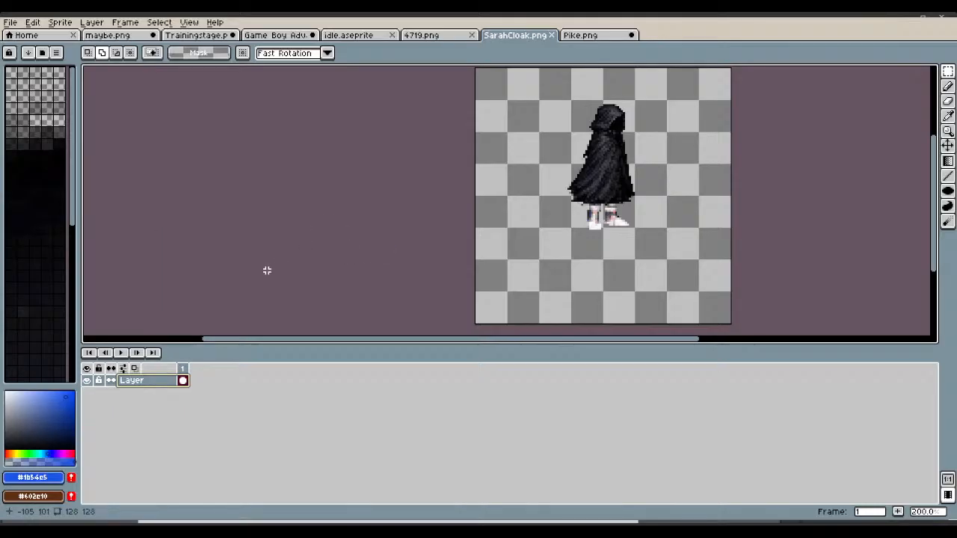
right_click(158, 380)
mouse_move(179, 405)
click(312, 398)
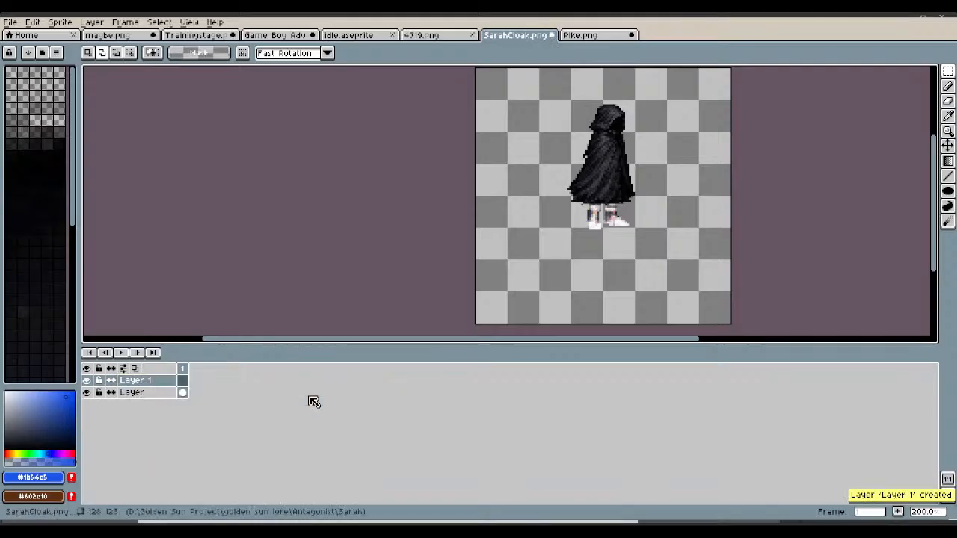
double_click(140, 381)
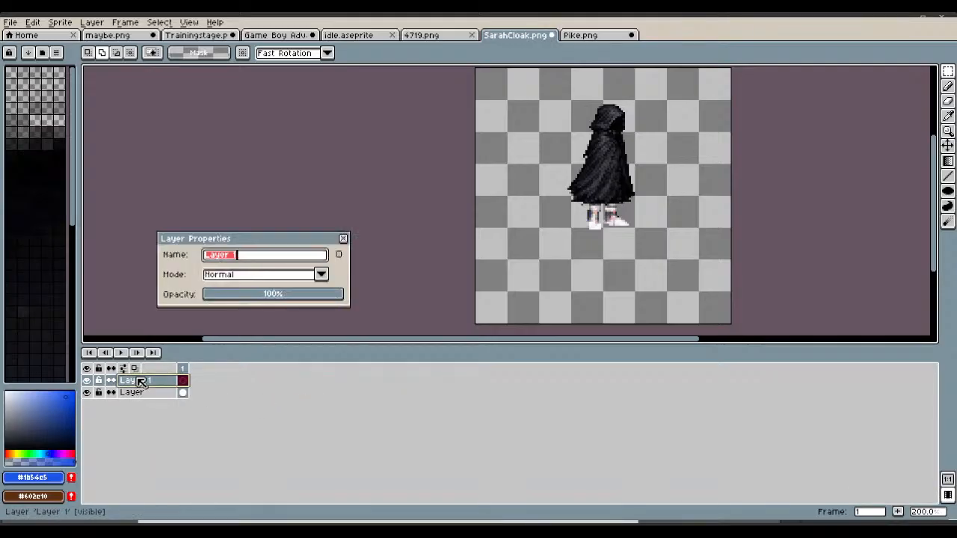
text(Pike)
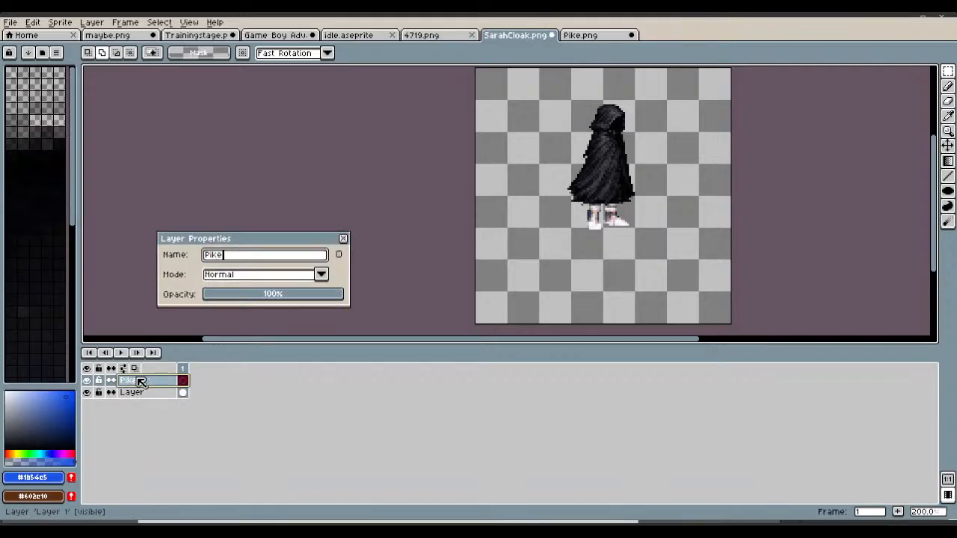
click(343, 238)
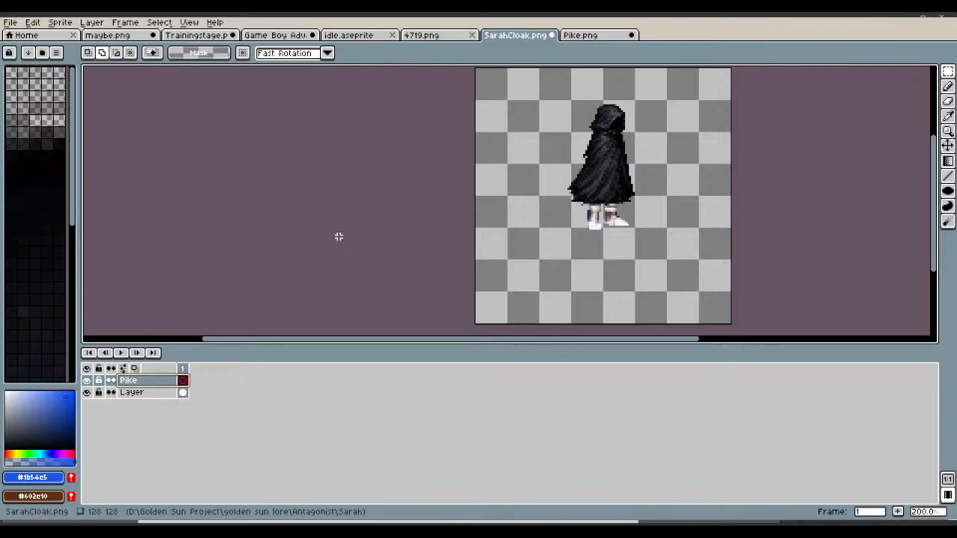
- Paste the pike diagonally over the cloaked figure at position 12, 11 and set its cel Z-index to -5
key(ctrl+v)
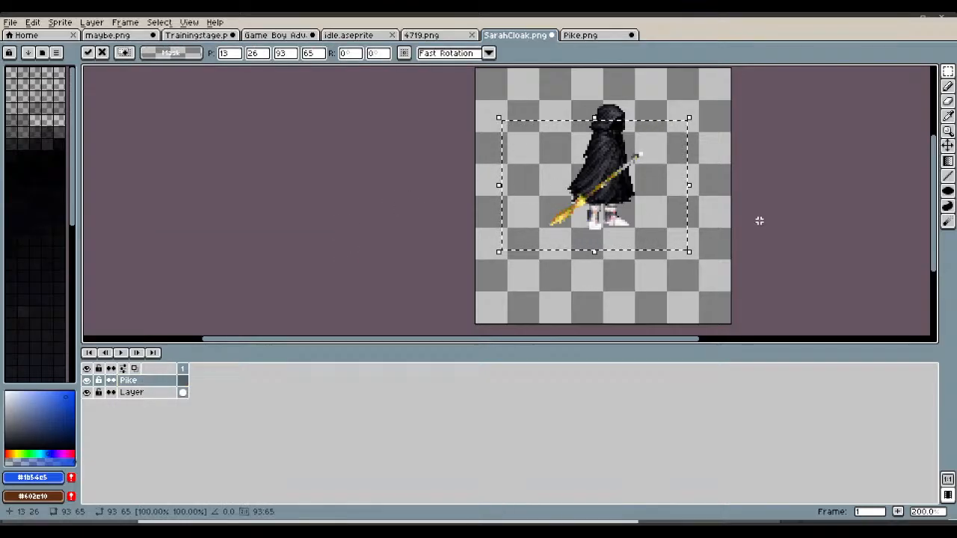
drag(639, 243, 637, 213)
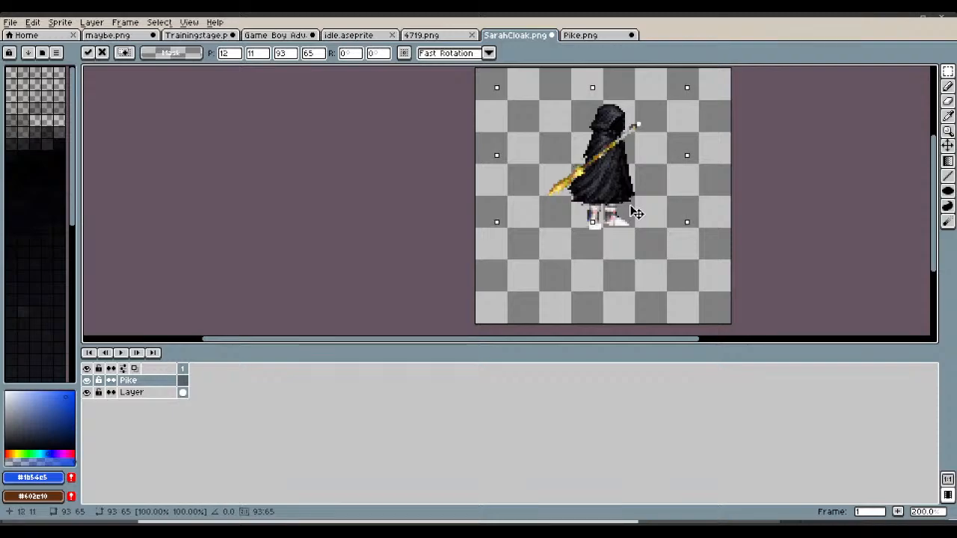
double_click(183, 381)
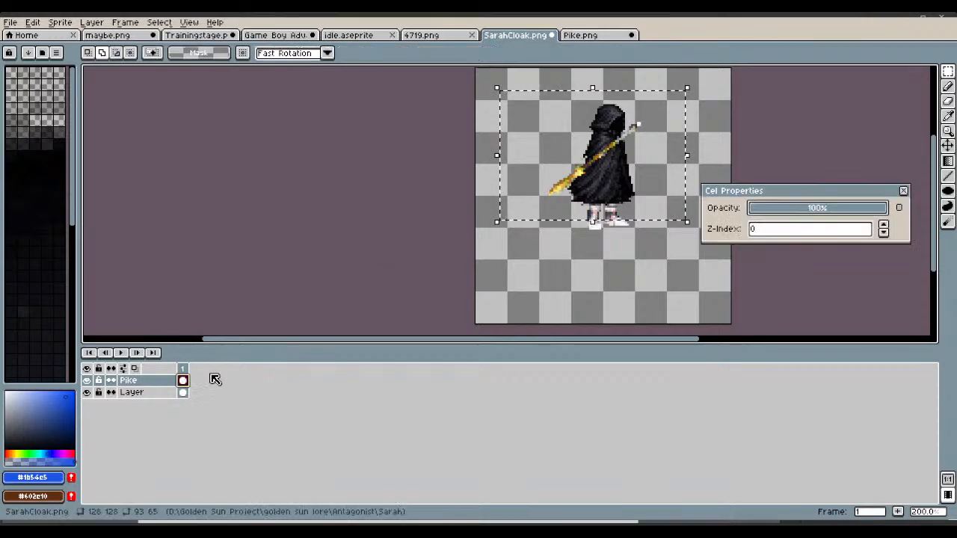
click(883, 233)
click(883, 233)
click(883, 233)
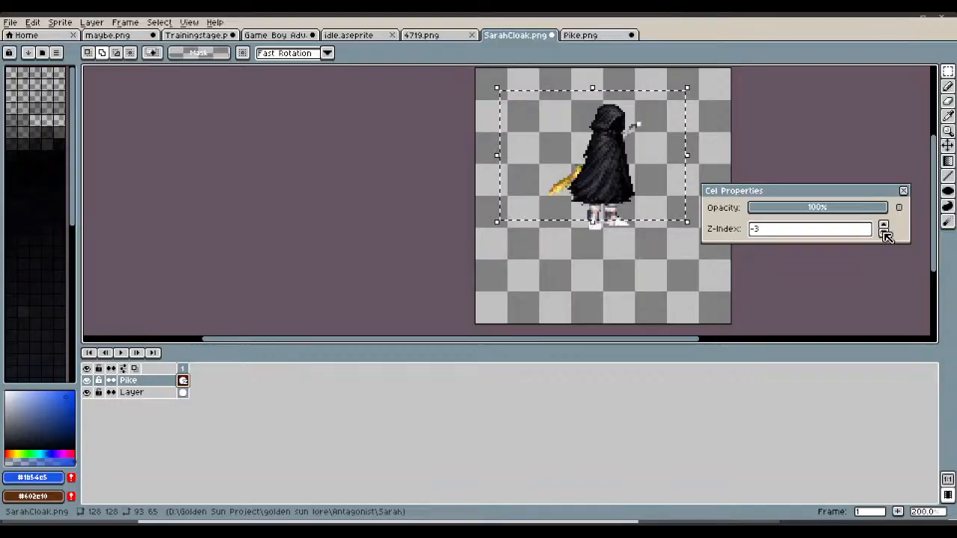
click(883, 233)
click(884, 233)
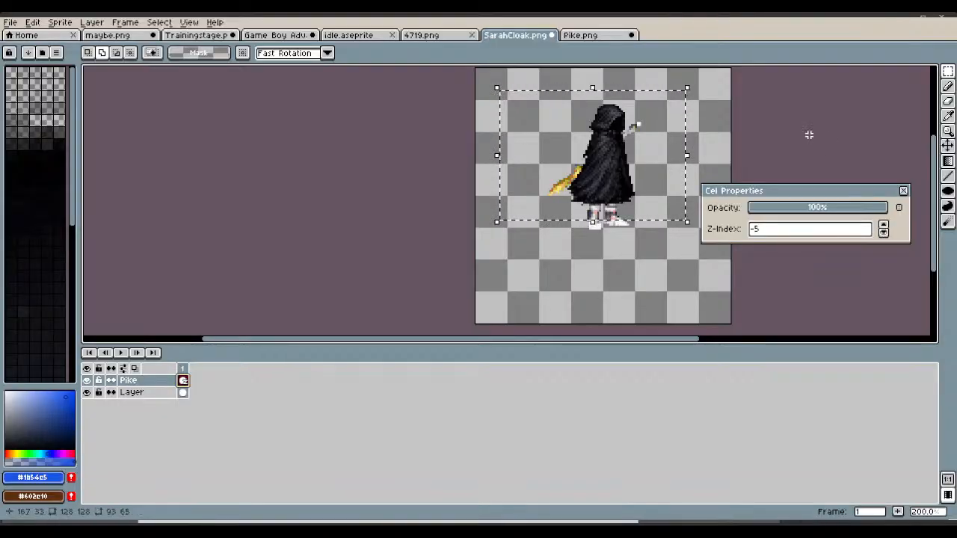
- Move the pike down to position 12, 12 on the cloaked figure, clear the selection and close the cel properties
scroll(781, 138, up, 2)
scroll(781, 137, up, 1)
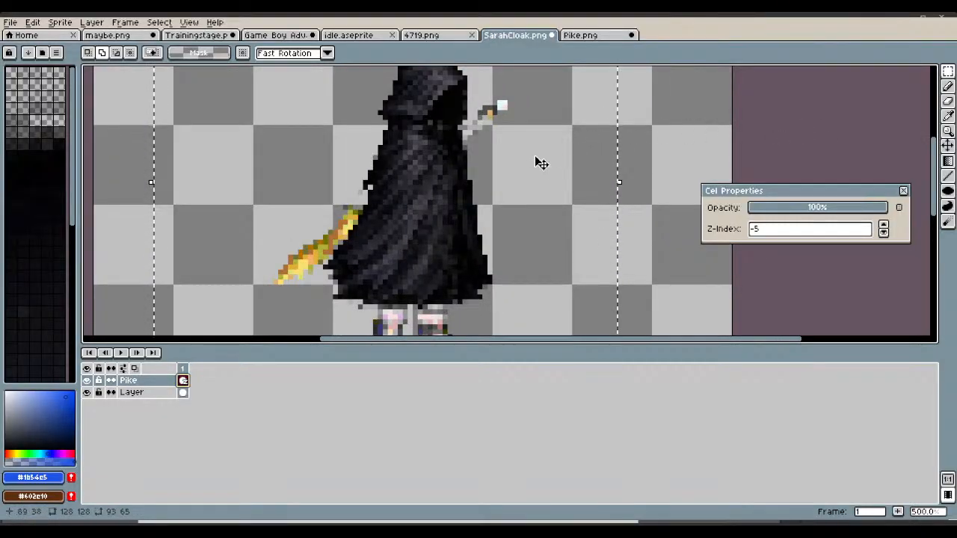
mouse_move(537, 164)
mouse_down()
mouse_move(525, 175)
mouse_move(537, 166)
mouse_up()
scroll(538, 164, down, 1)
scroll(537, 164, down, 1)
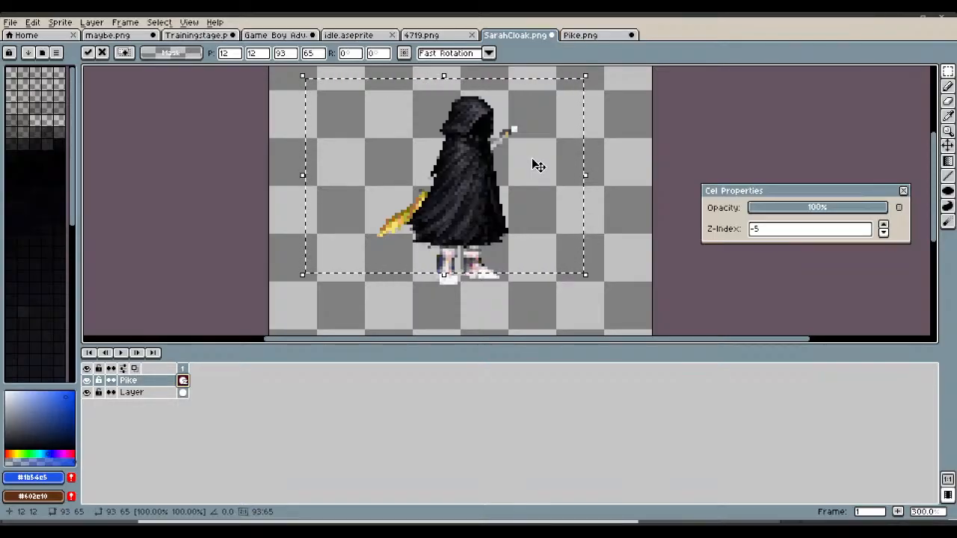
key(ctrl+d)
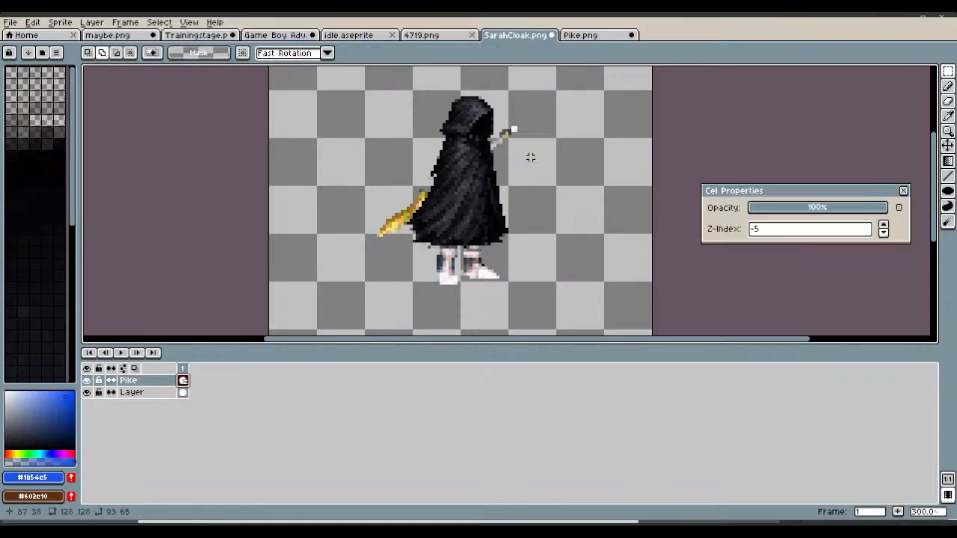
click(902, 192)
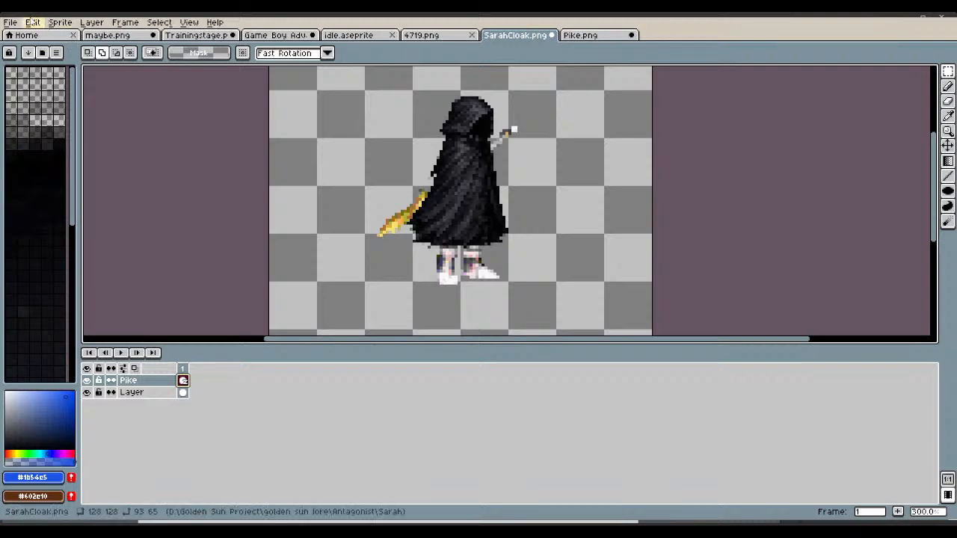
- Save the cloaked sprite as a separate file with a name beginning SarahCloakwith, and close both it and Pike.png
click(14, 24)
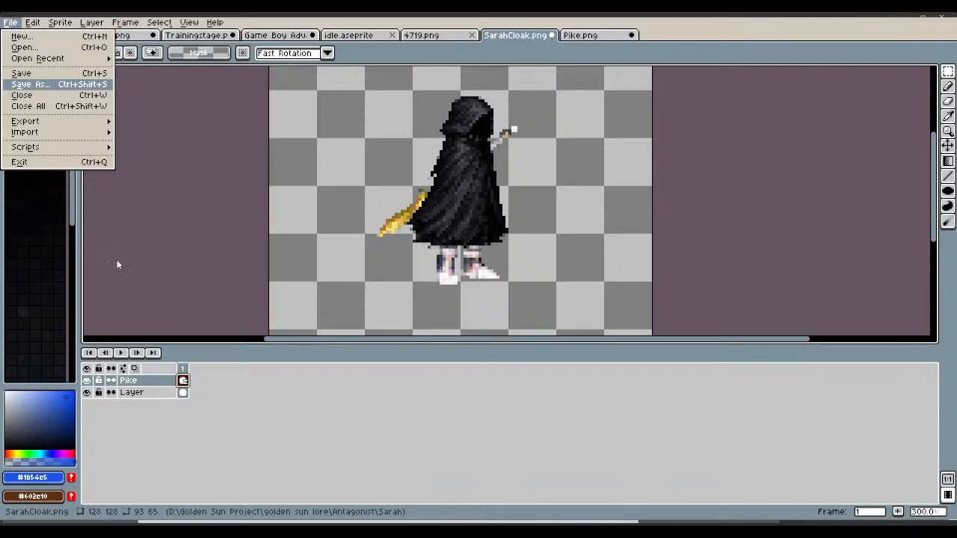
key(Return)
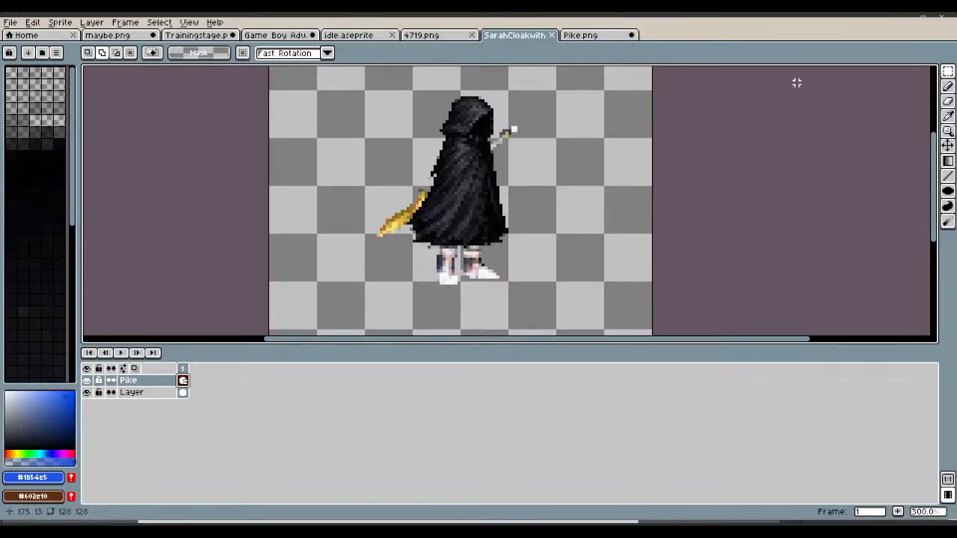
click(552, 35)
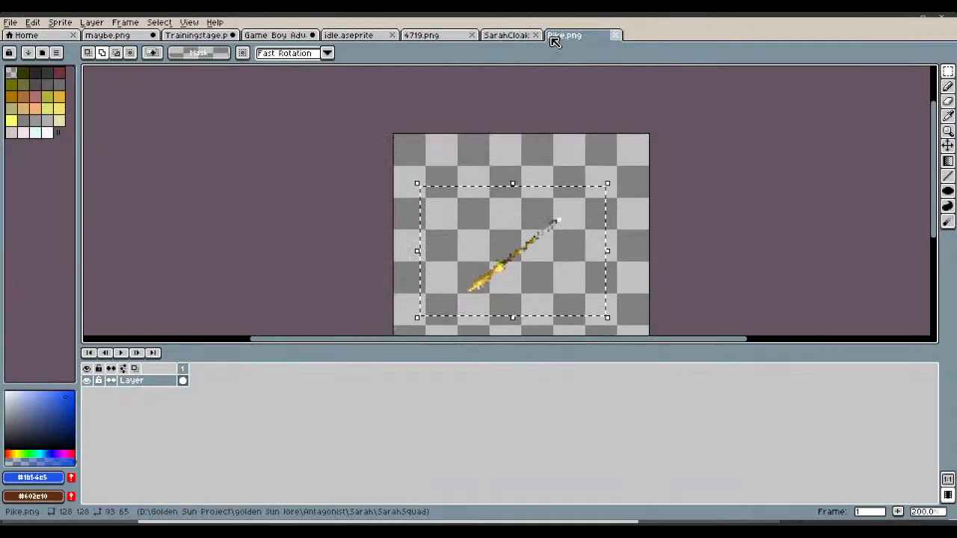
click(552, 35)
click(491, 296)
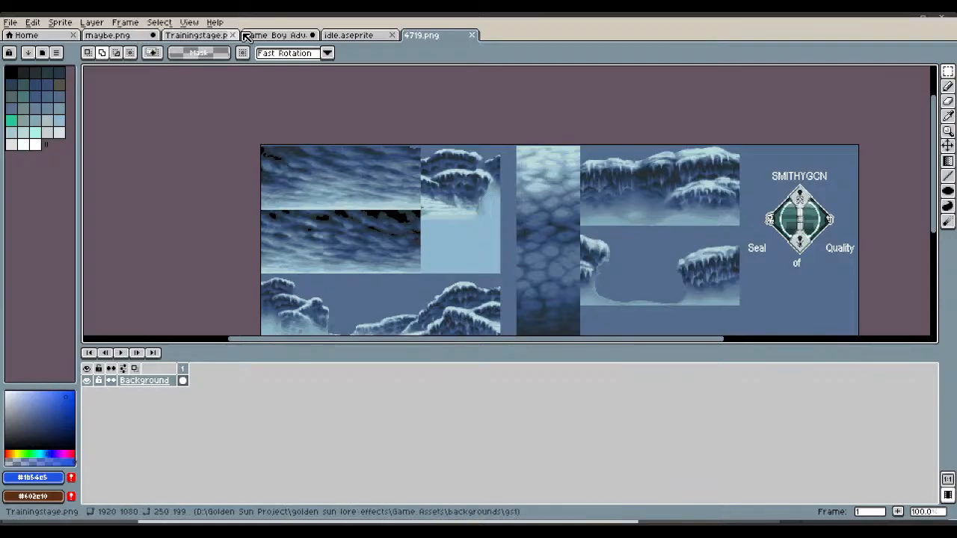
- Clear the selection in idle.aseprite, and in Animate expand the Kayas' Private Effects Pack 8 library folder
click(360, 36)
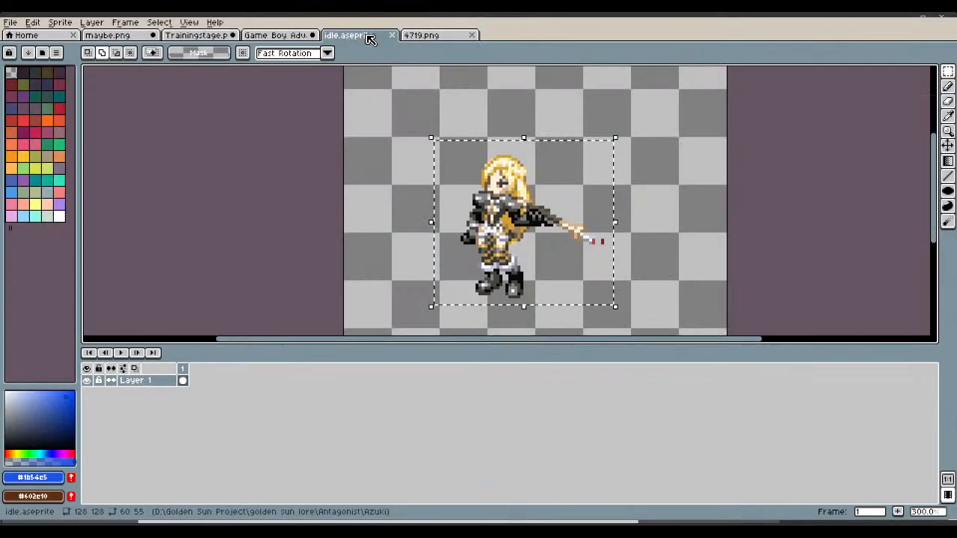
key(ctrl+d)
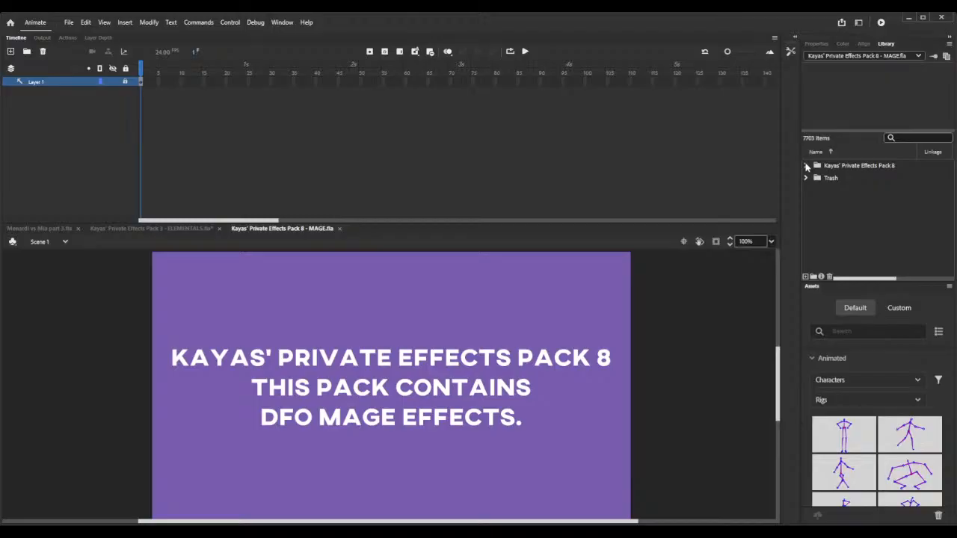
click(806, 165)
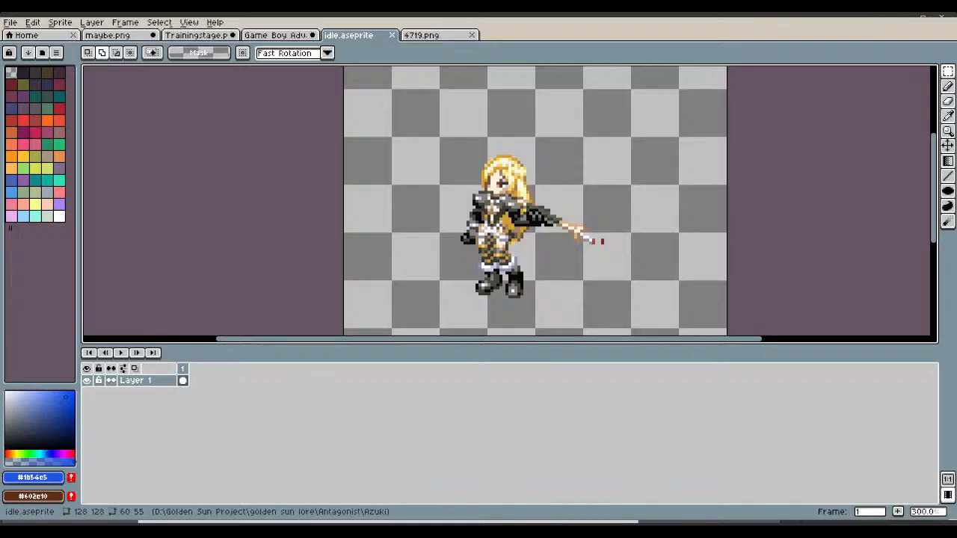
- Switch to Aseprite and examine the character sprites placed across the Trainingstage.png scene
click(188, 36)
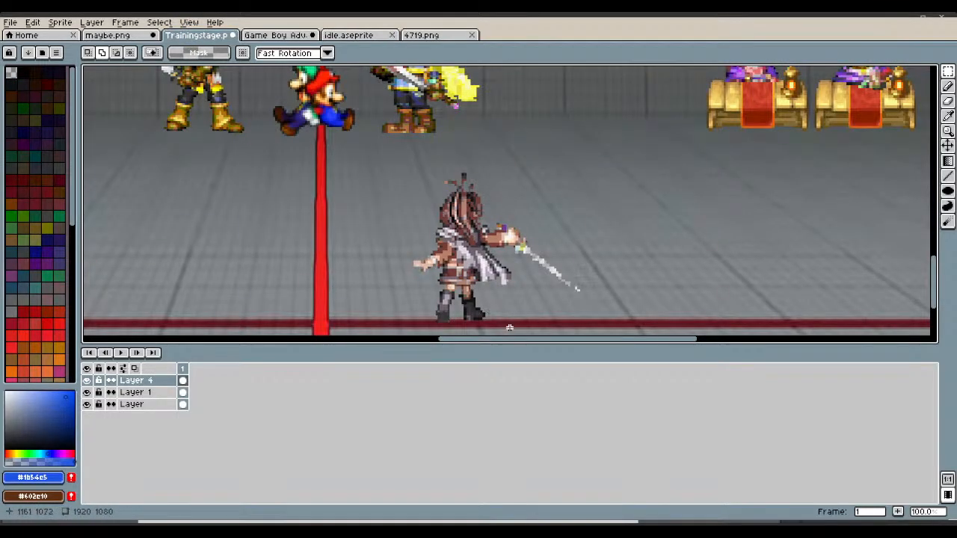
drag(535, 342, 640, 343)
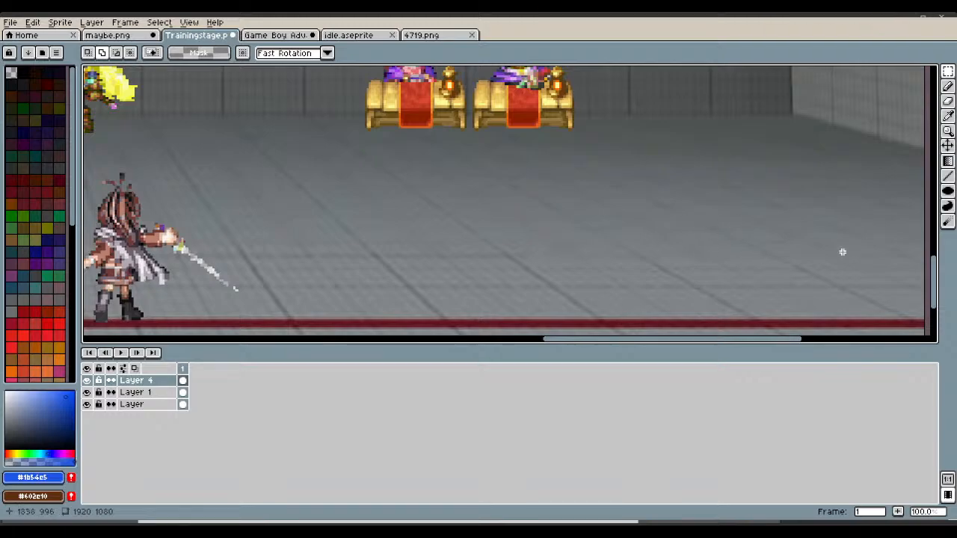
drag(932, 291, 932, 246)
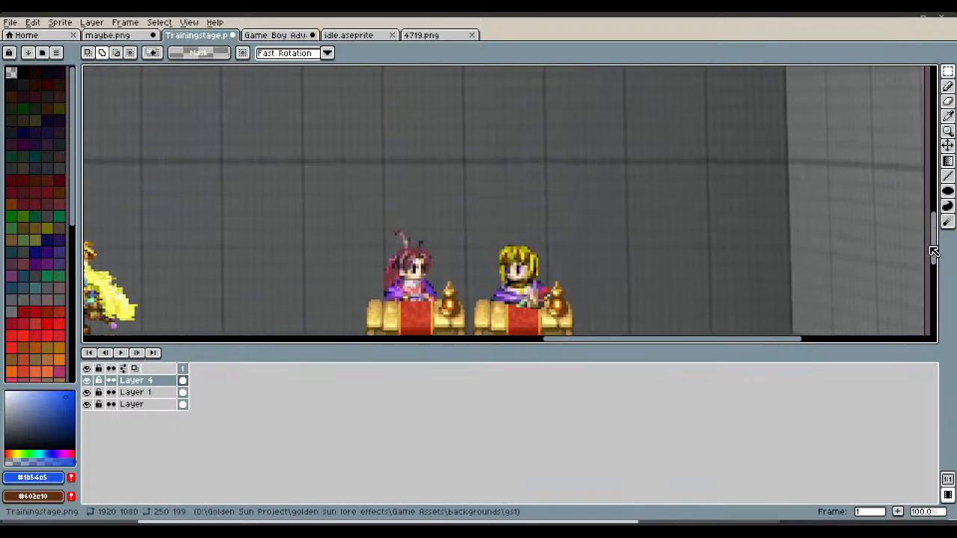
scroll(461, 267, up, 3)
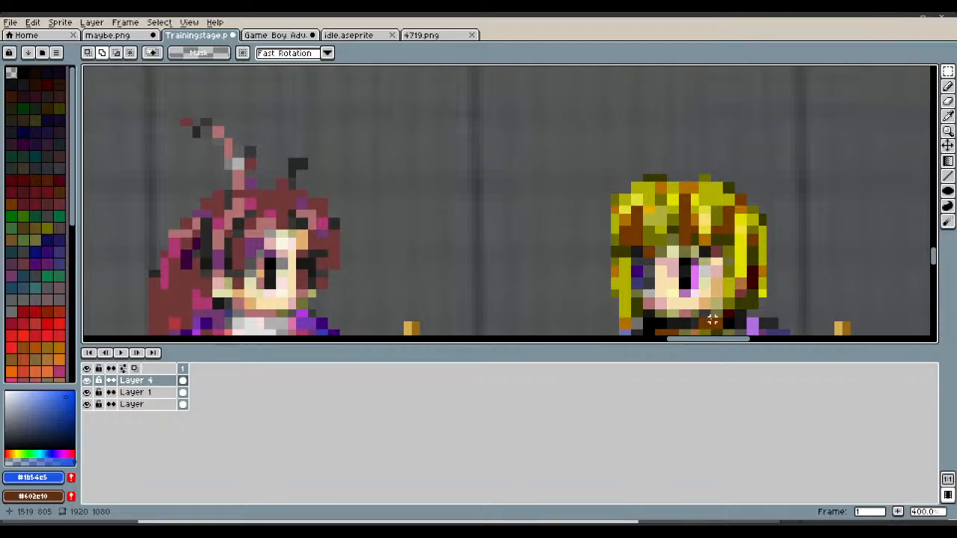
scroll(713, 320, down, 5)
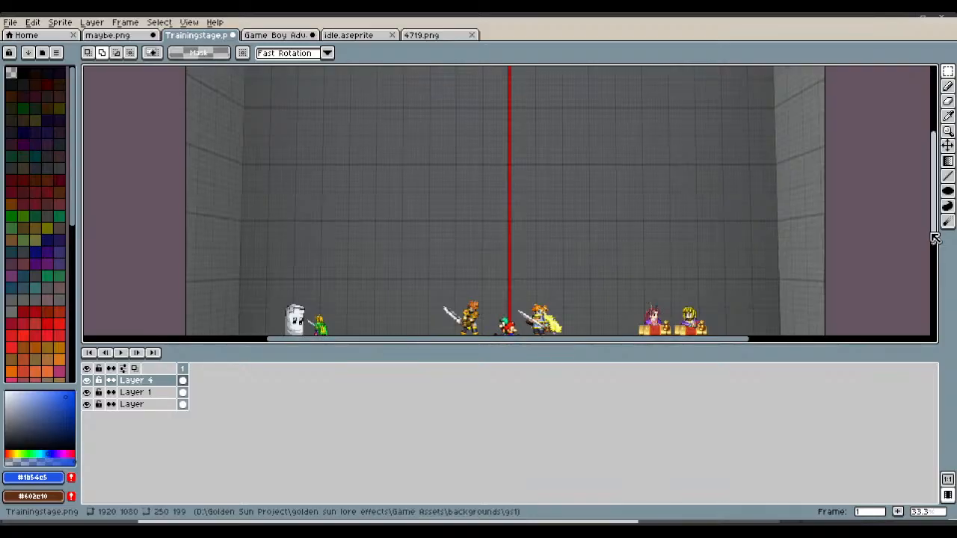
drag(934, 238, 935, 312)
scroll(321, 190, up, 4)
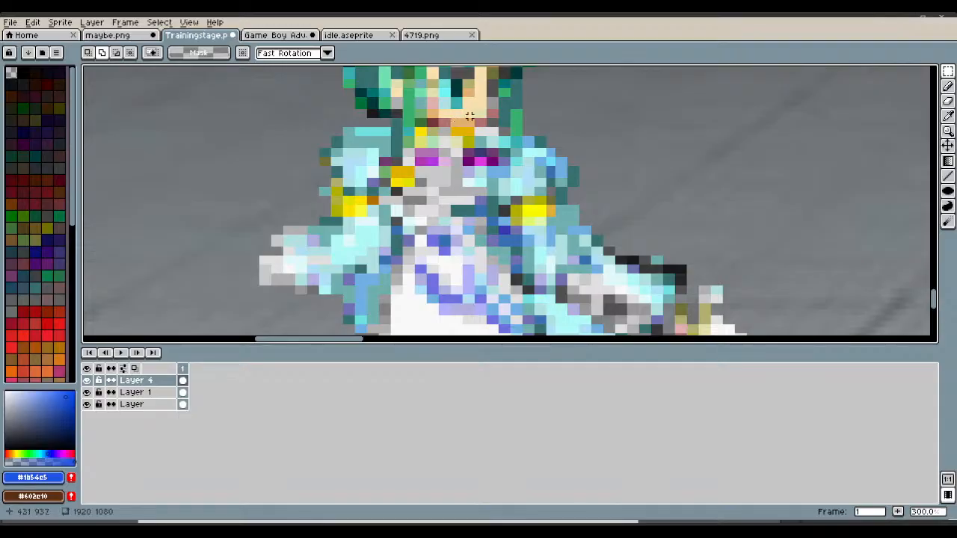
scroll(470, 118, down, 2)
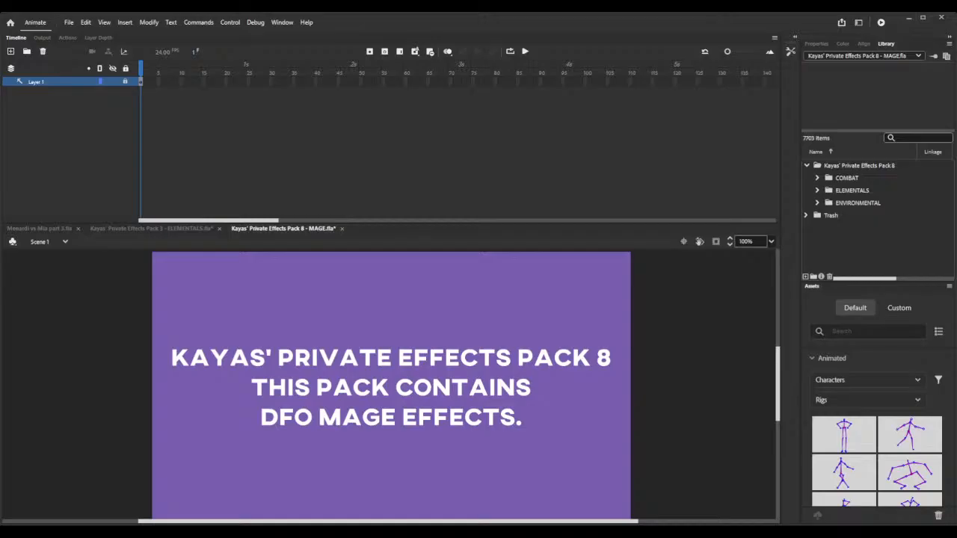
- Switch to Animate and look through the effects in the library's COMBAT folder
click(817, 178)
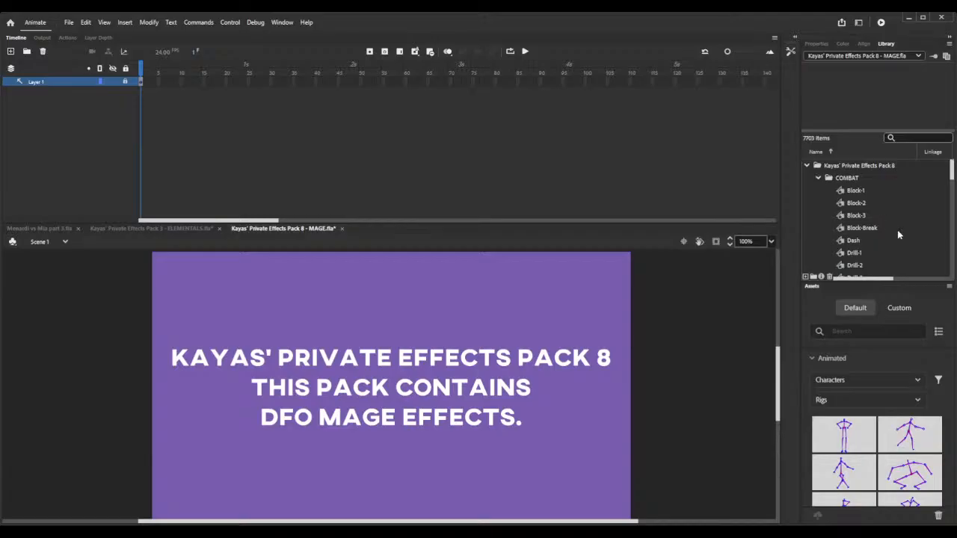
scroll(895, 229, down, 5)
scroll(894, 231, up, 5)
click(818, 179)
- Browse the effects in the ELEMENTALS library folder and preview Fire-Flicker
click(818, 191)
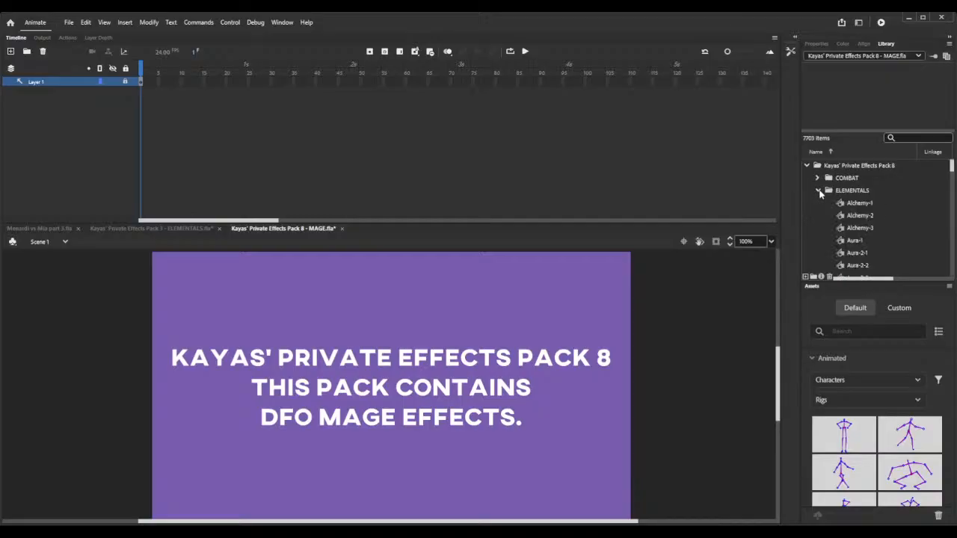
scroll(889, 240, down, 3)
scroll(889, 240, down, 5)
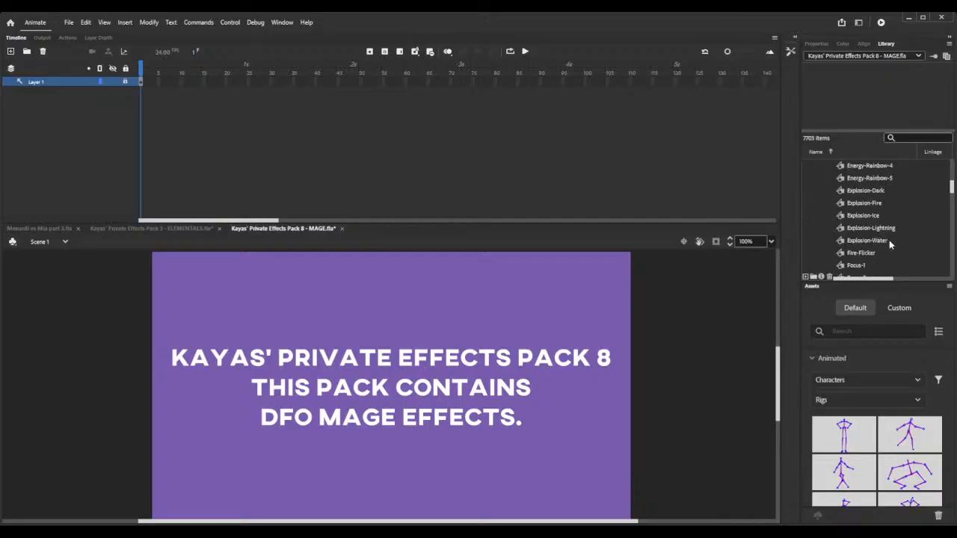
click(853, 254)
scroll(853, 259, down, 2)
scroll(853, 259, down, 10)
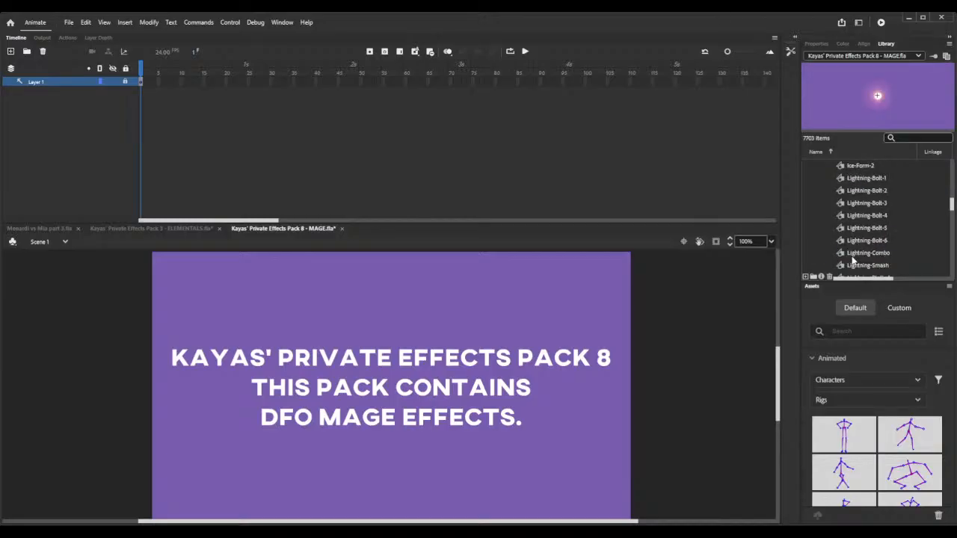
scroll(853, 259, down, 6)
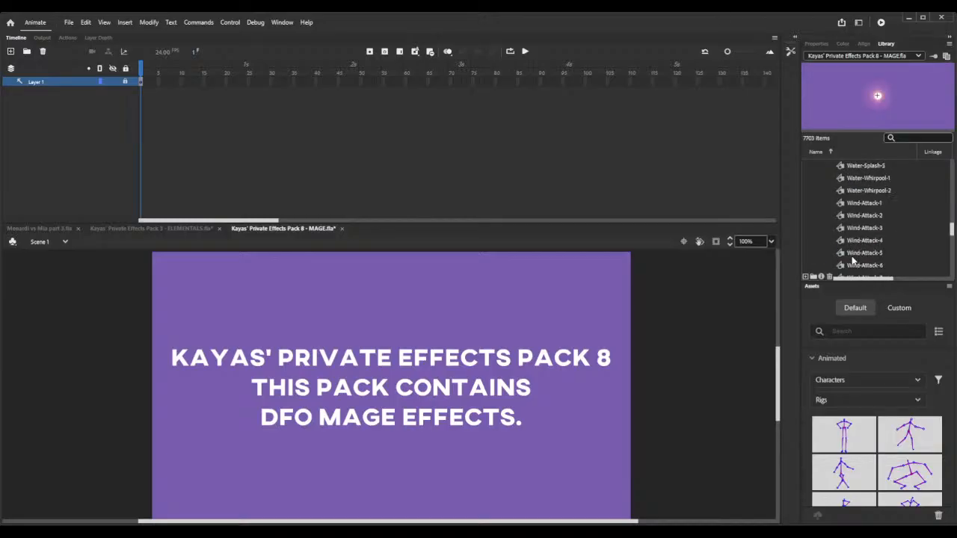
scroll(852, 260, down, 5)
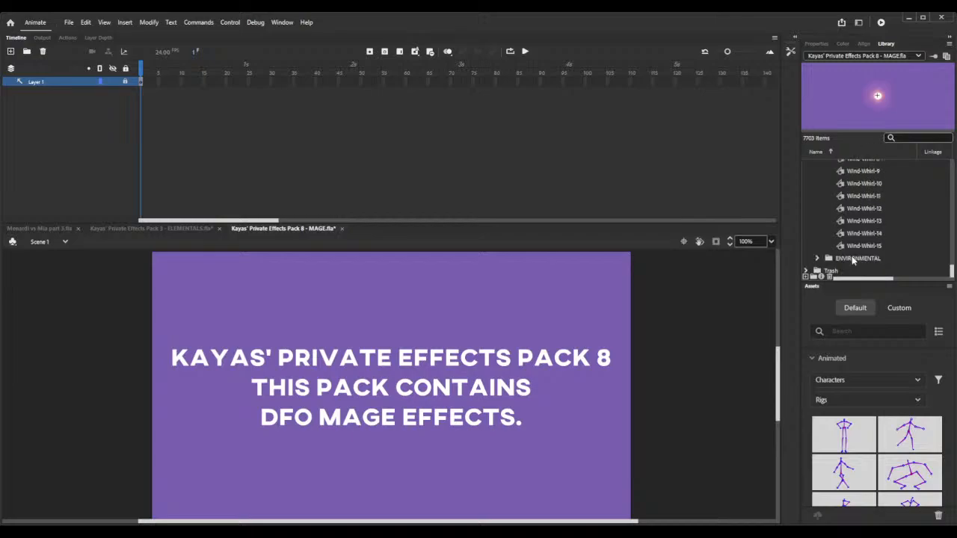
scroll(852, 256, up, 4)
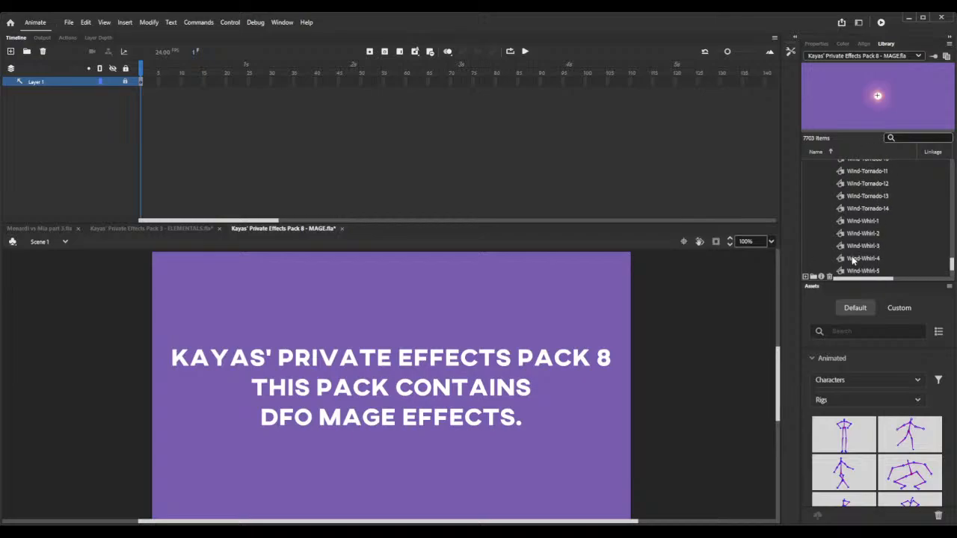
scroll(852, 259, up, 4)
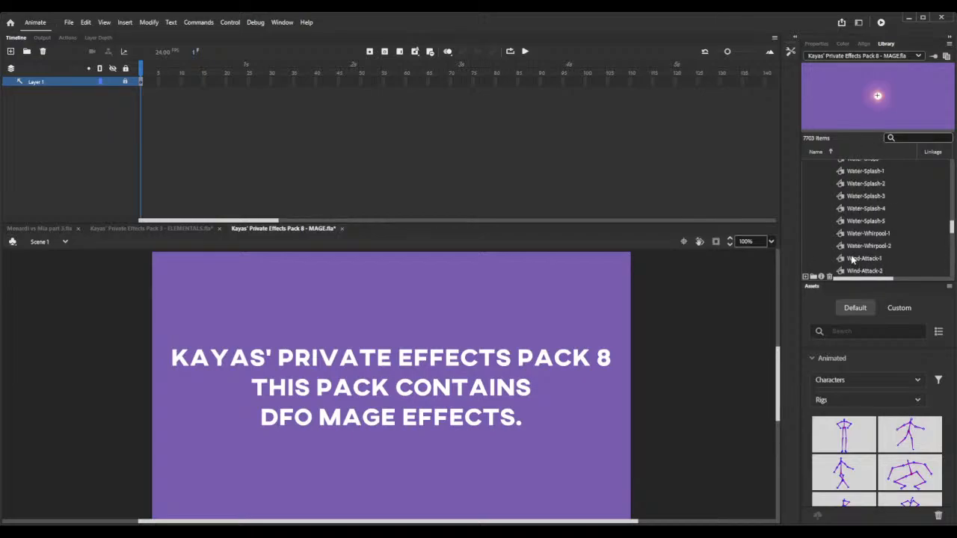
scroll(852, 260, up, 10)
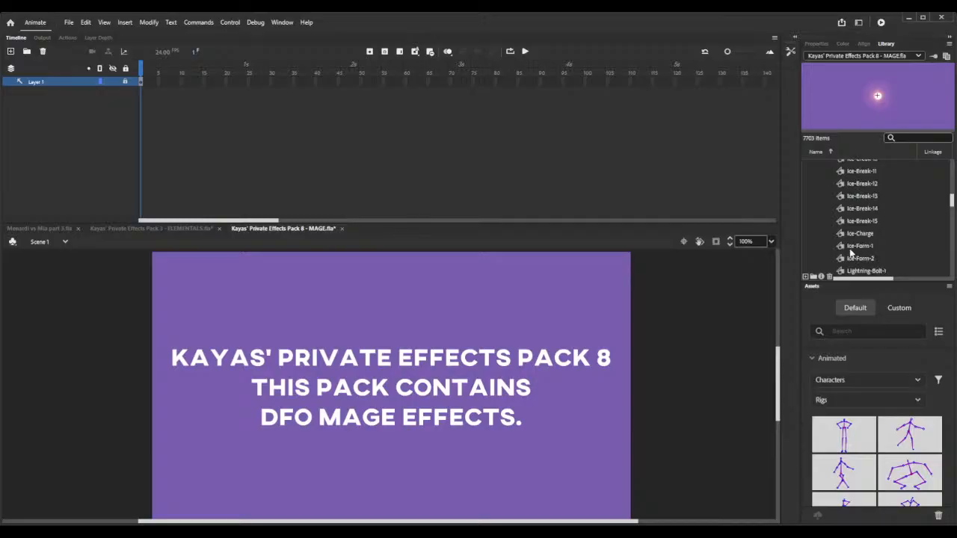
scroll(850, 254, up, 6)
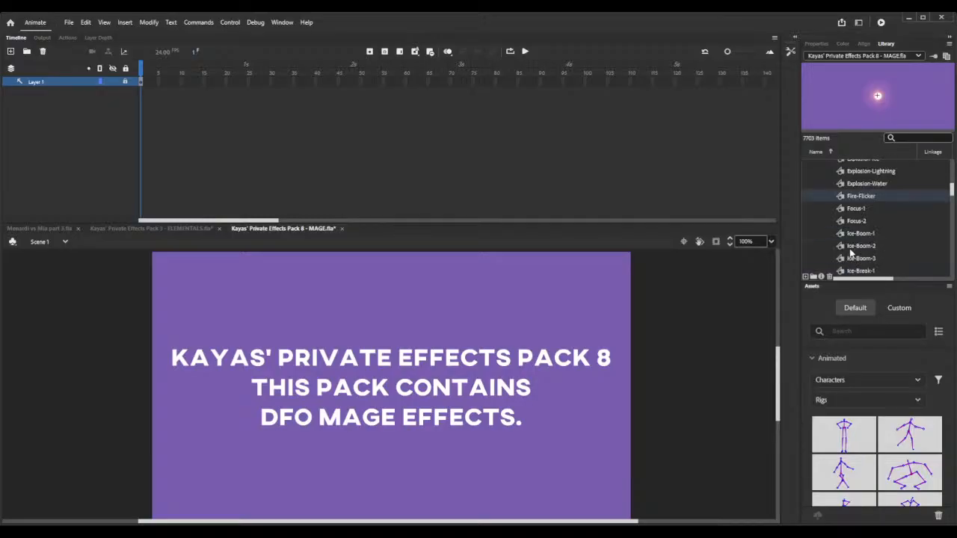
scroll(850, 254, up, 5)
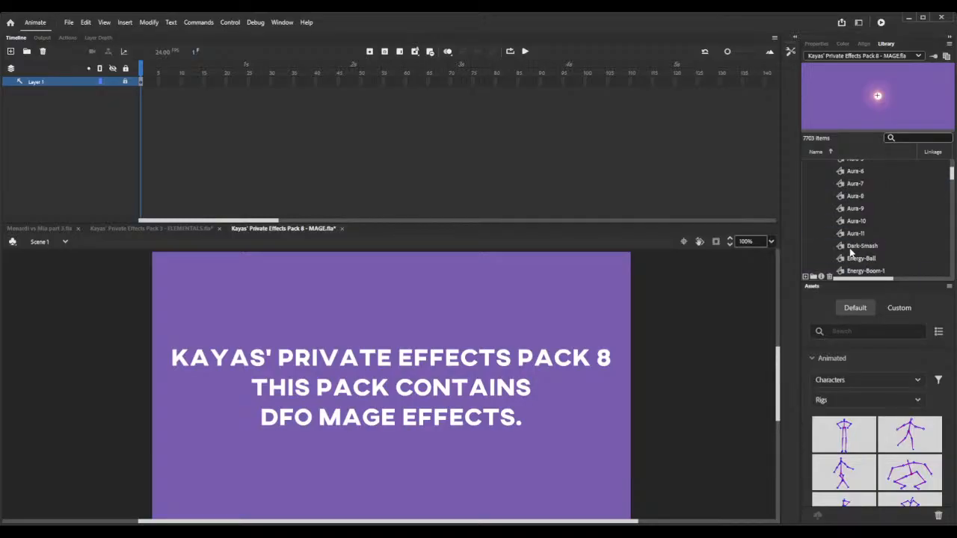
- Preview the aura effects from Aura-11 back through Aura-5 in the ELEMENTALS folder
click(865, 234)
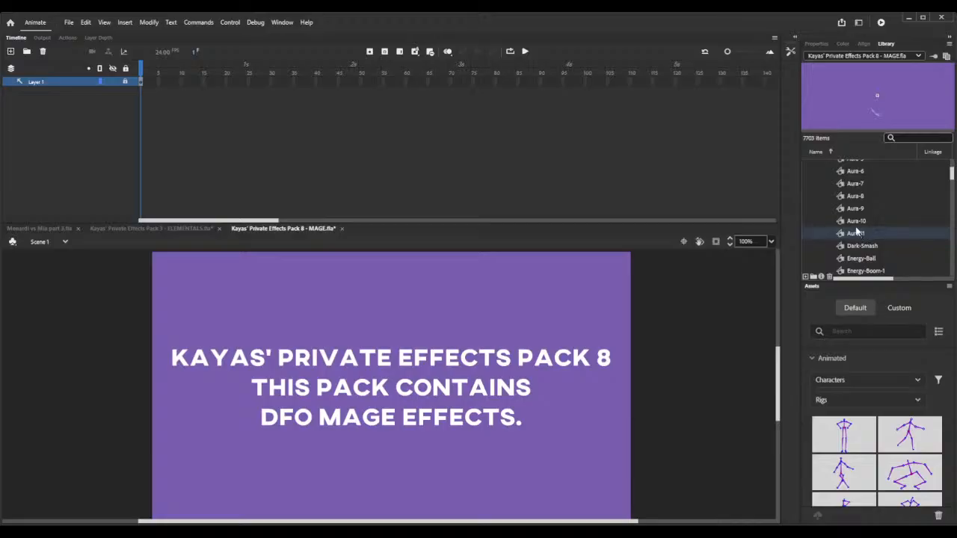
click(855, 225)
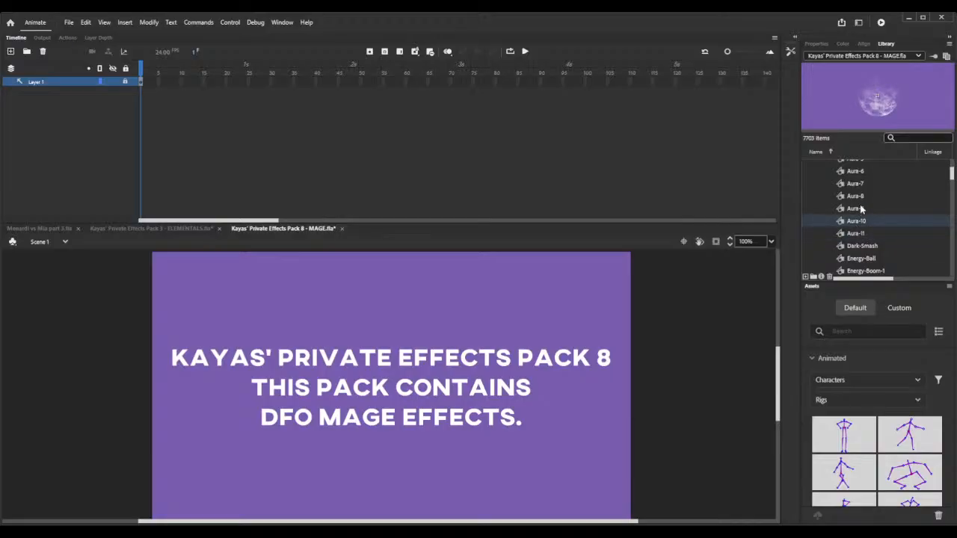
click(862, 210)
click(856, 197)
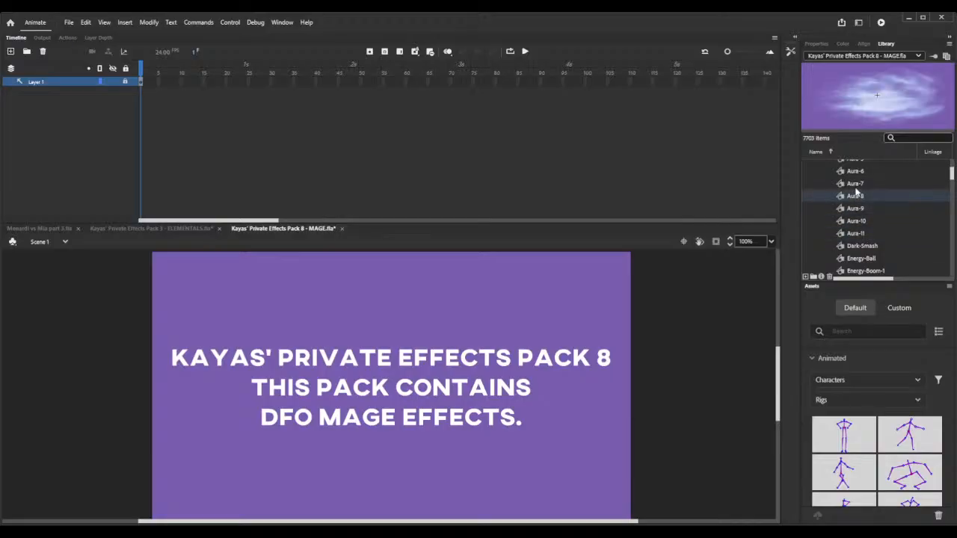
click(856, 183)
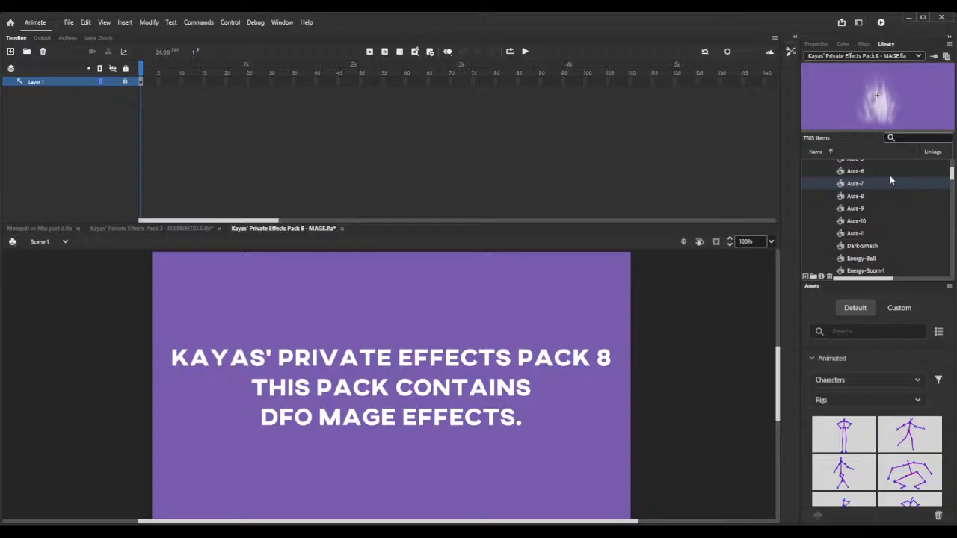
scroll(891, 180, up, 1)
click(856, 209)
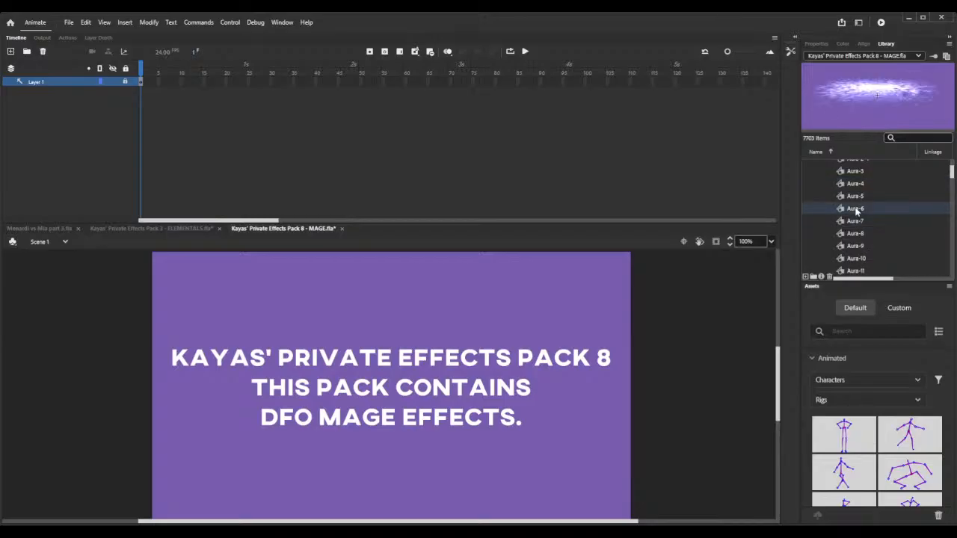
click(856, 195)
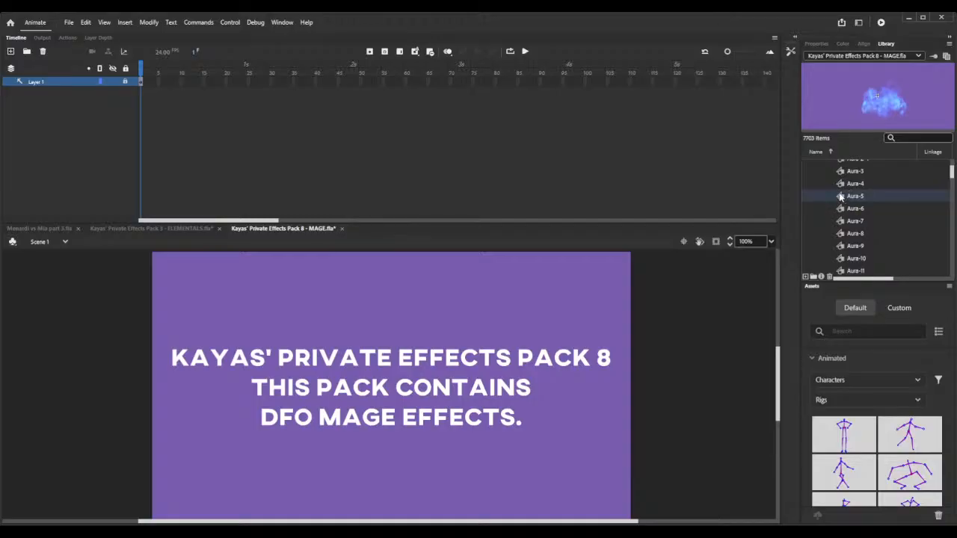
- Preview the frames of the Aura-5 symbol and paste it into the library of Menardi vs Mia part 3.fla
double_click(844, 197)
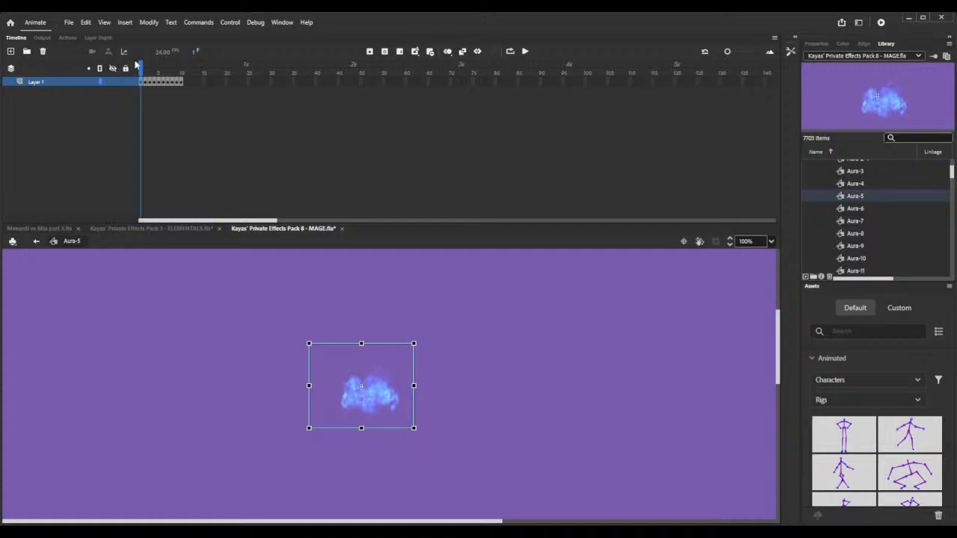
mouse_move(160, 71)
mouse_down()
mouse_move(184, 71)
mouse_move(172, 71)
mouse_up()
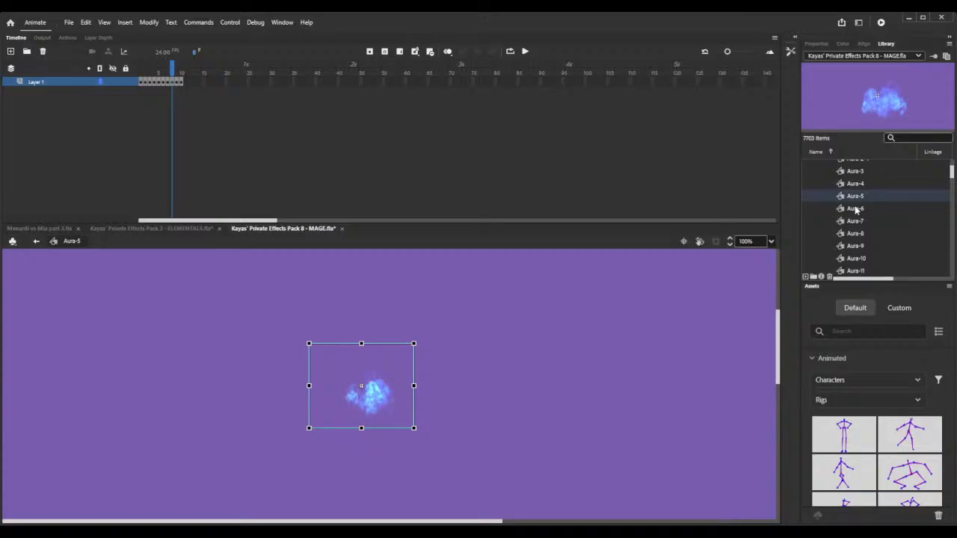
click(57, 229)
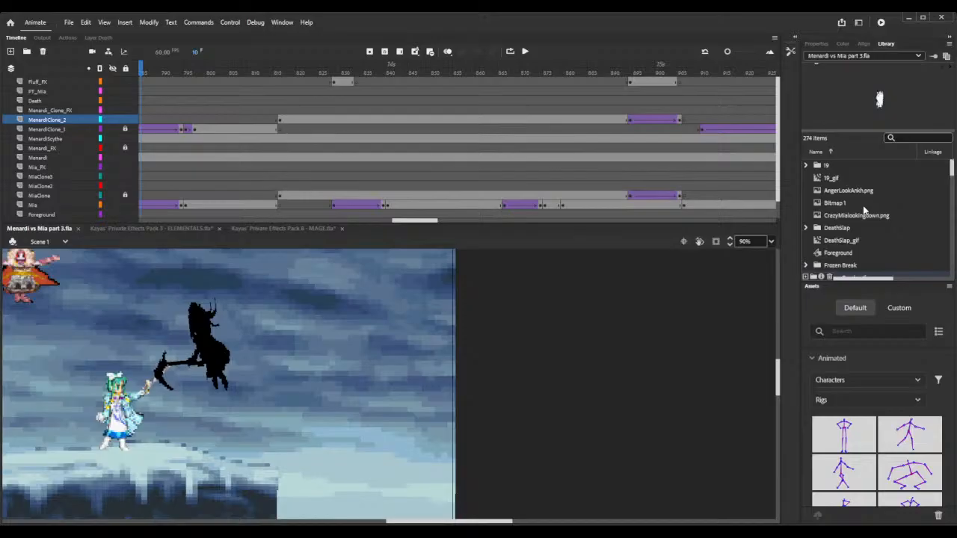
click(835, 203)
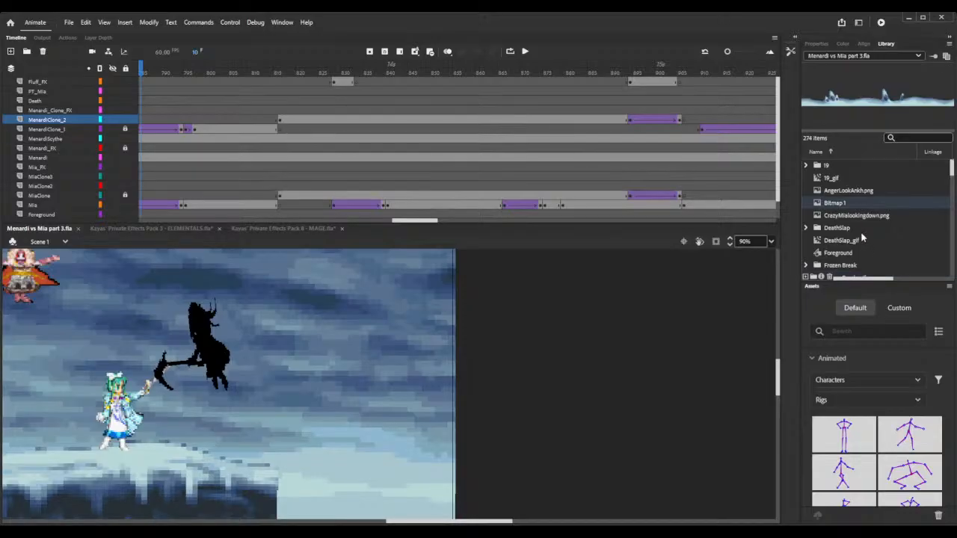
key(ctrl+v)
- Move the playhead back to frame 485, where the tween on the Menardi layer begins
drag(401, 221, 375, 222)
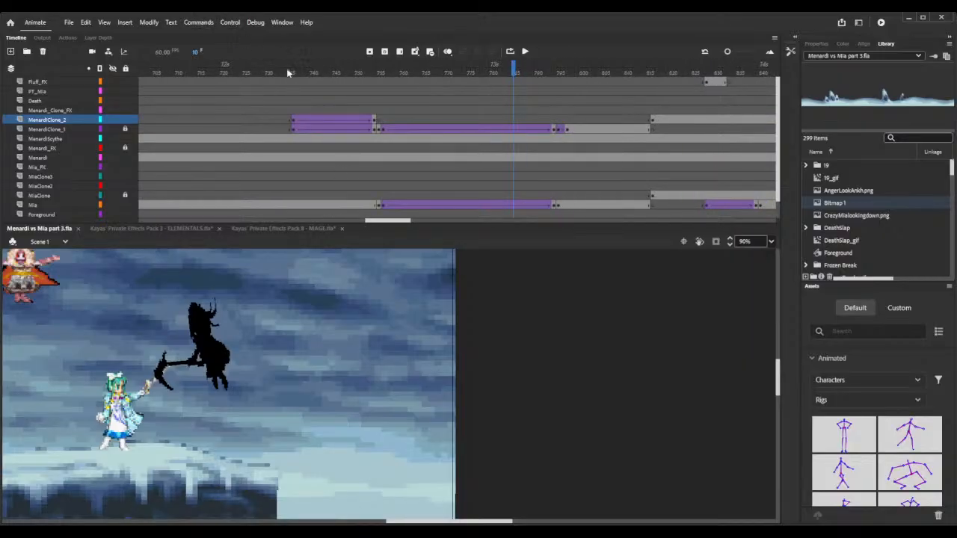
drag(294, 65, 181, 68)
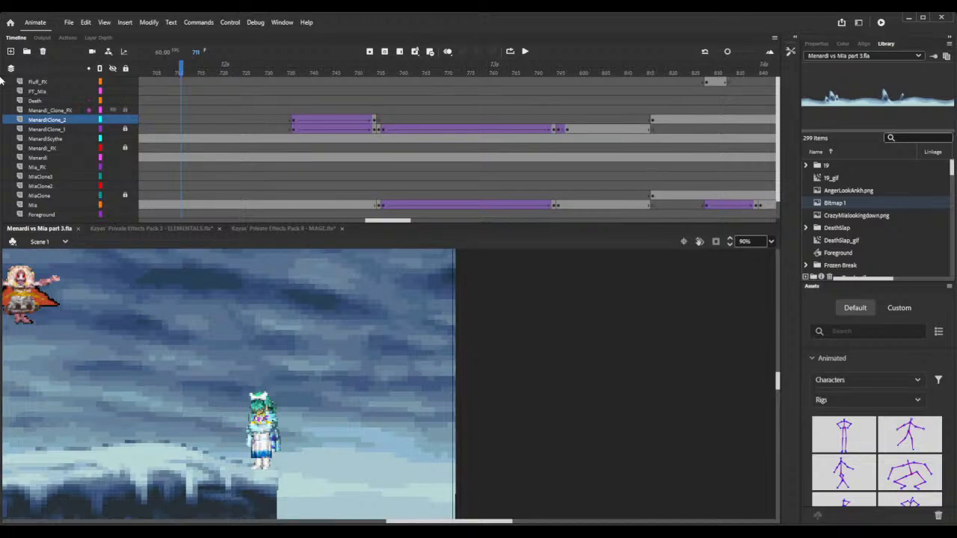
drag(460, 521, 398, 524)
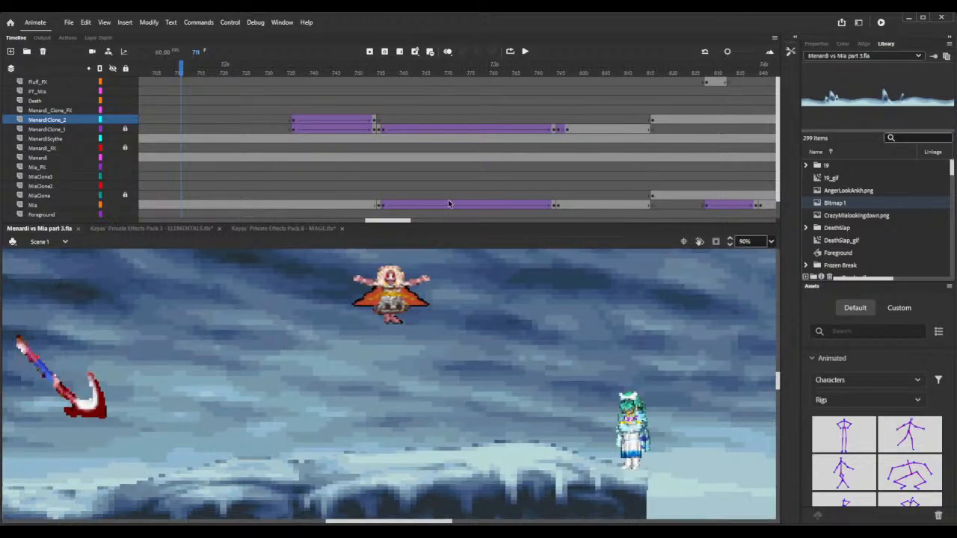
drag(385, 220, 334, 209)
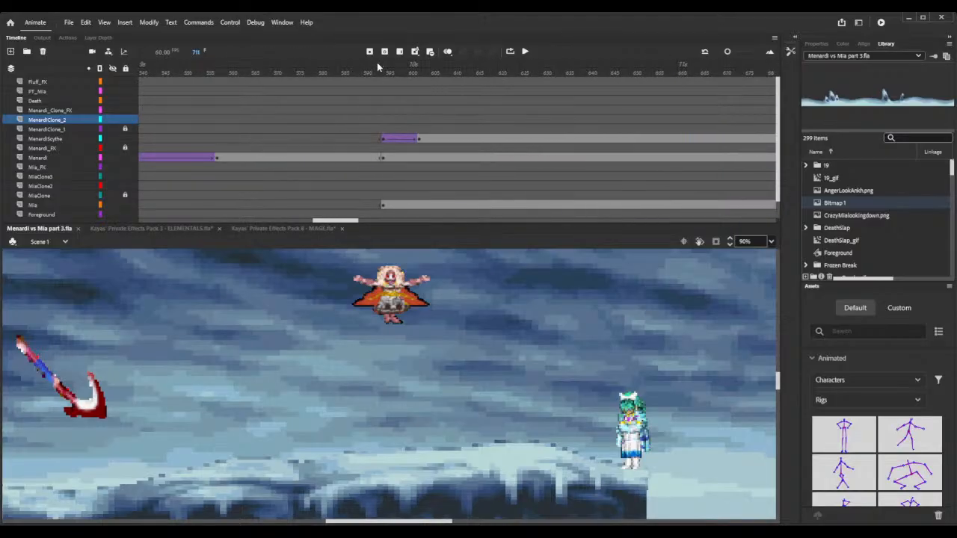
drag(377, 66, 337, 69)
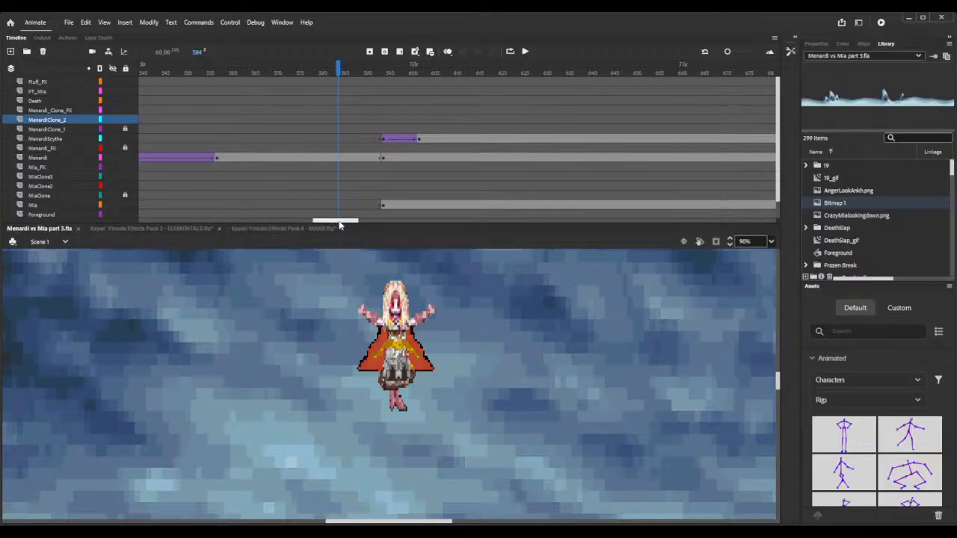
drag(338, 225, 303, 223)
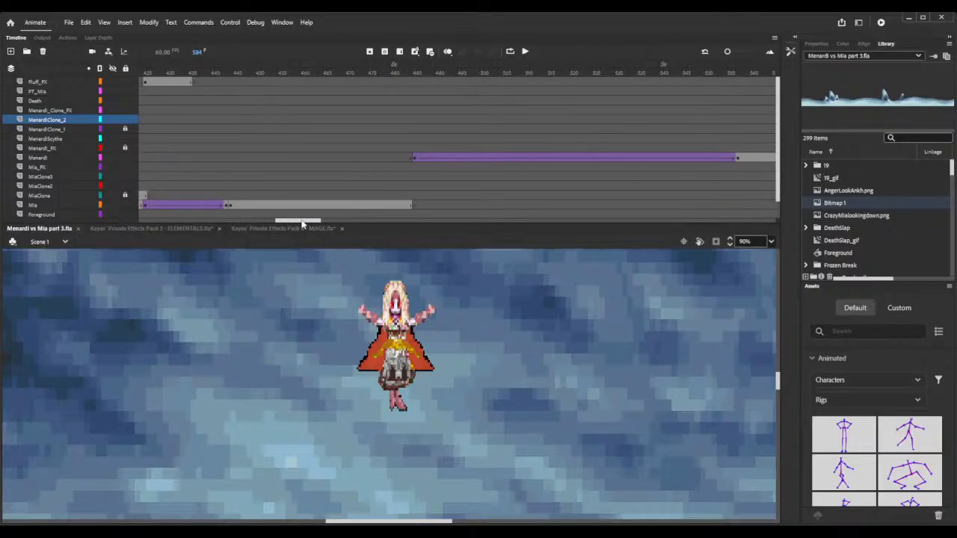
drag(401, 72, 416, 74)
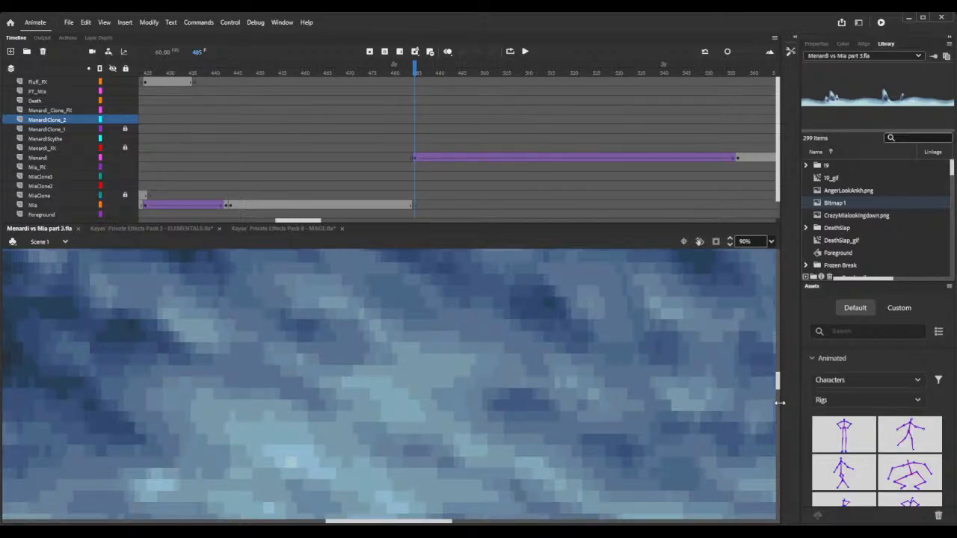
- Unlock the Menardi_FX layer and insert a blank keyframe on it at frame 485
drag(779, 385, 780, 367)
click(730, 244)
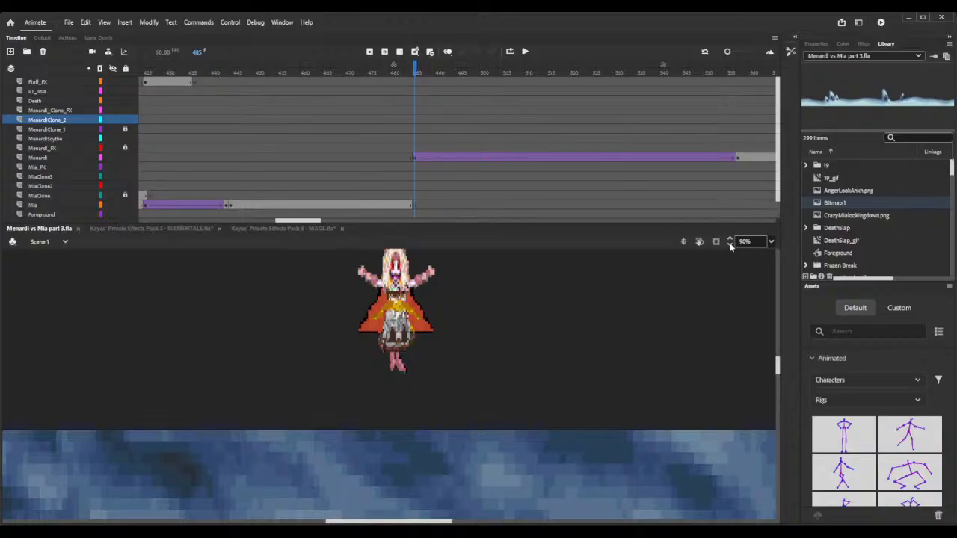
click(730, 245)
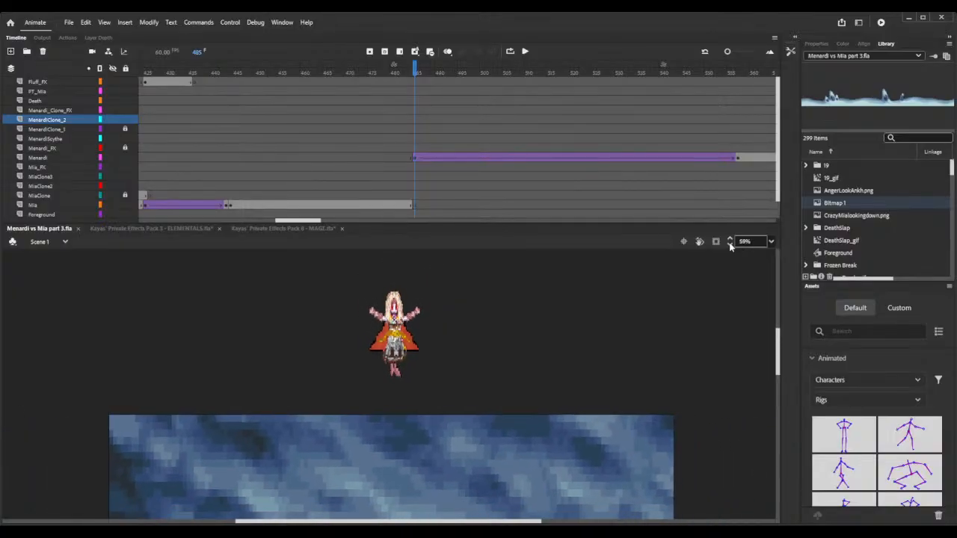
click(125, 148)
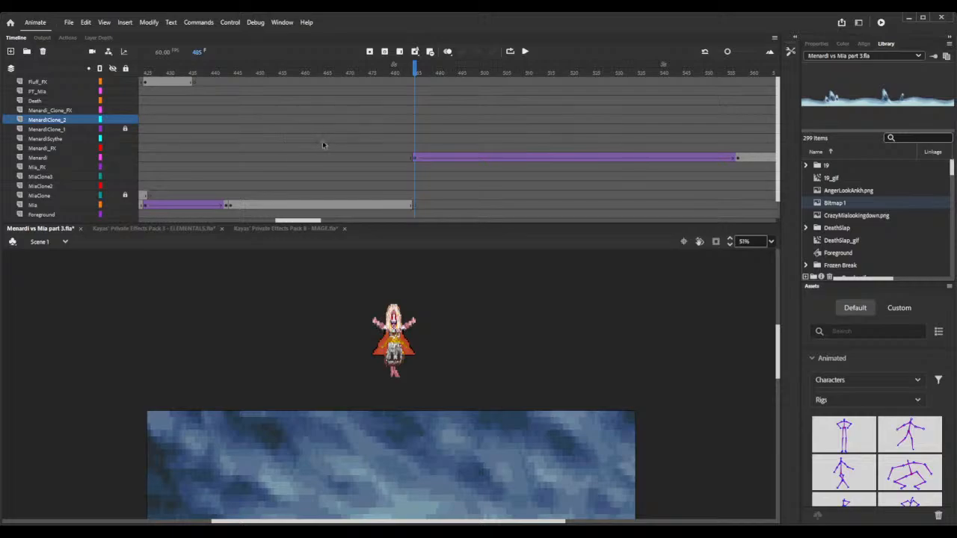
click(413, 148)
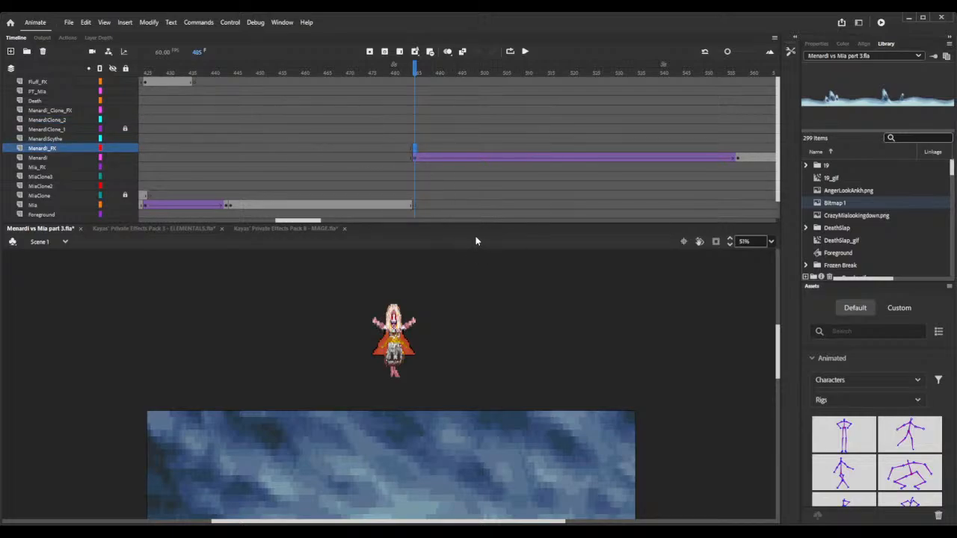
- Search the library for aura and place Aura-5 over the Menardi sprite on the Menardi_FX layer
click(919, 137)
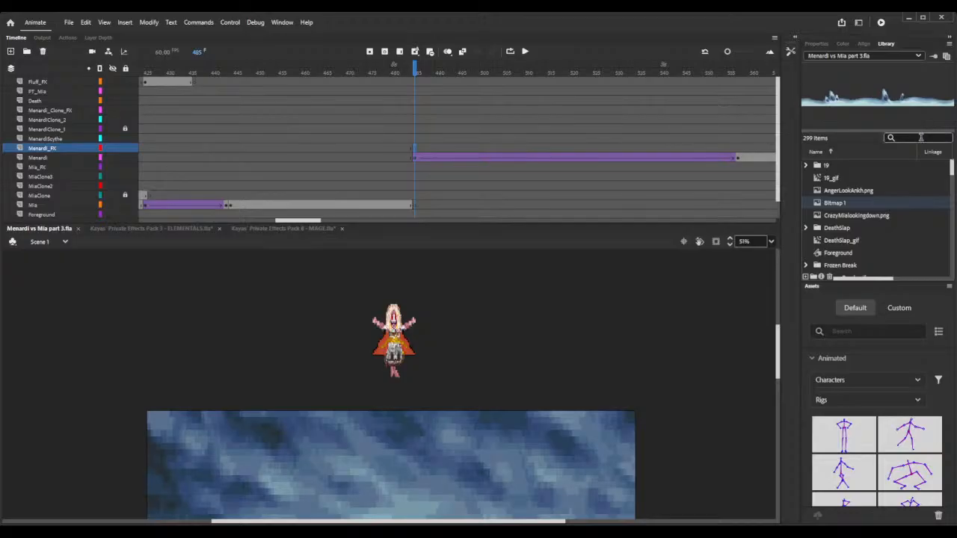
text(B)
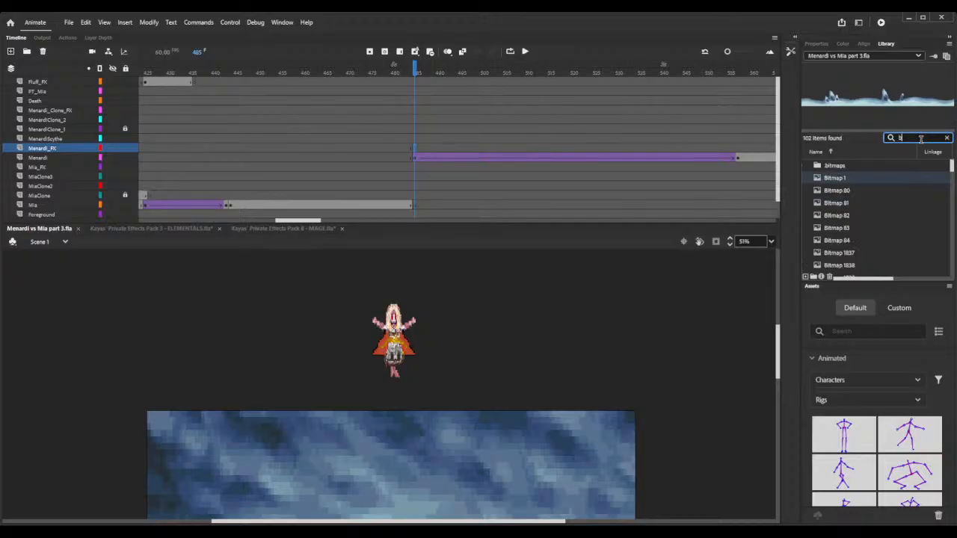
key(BackSpace)
text(ayr)
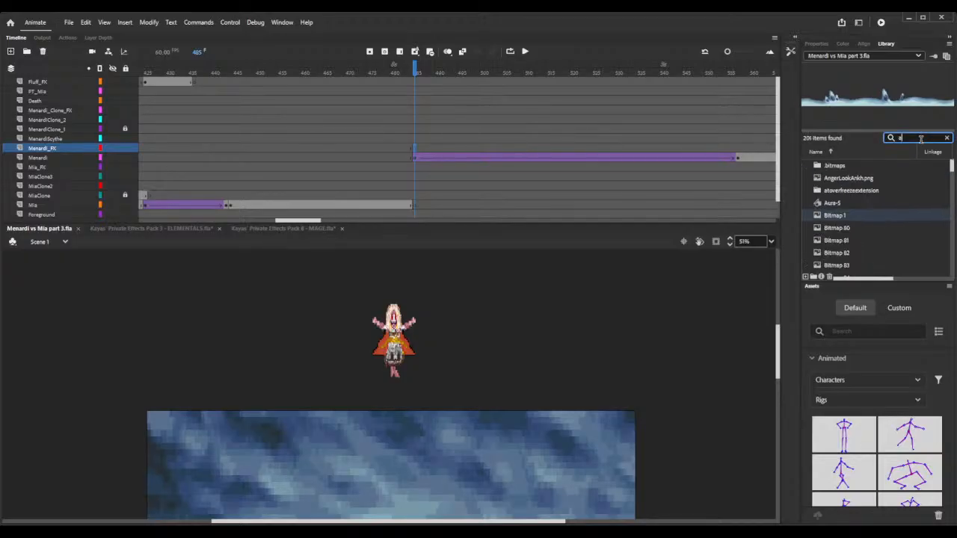
key(BackSpace)
key(BackSpace)
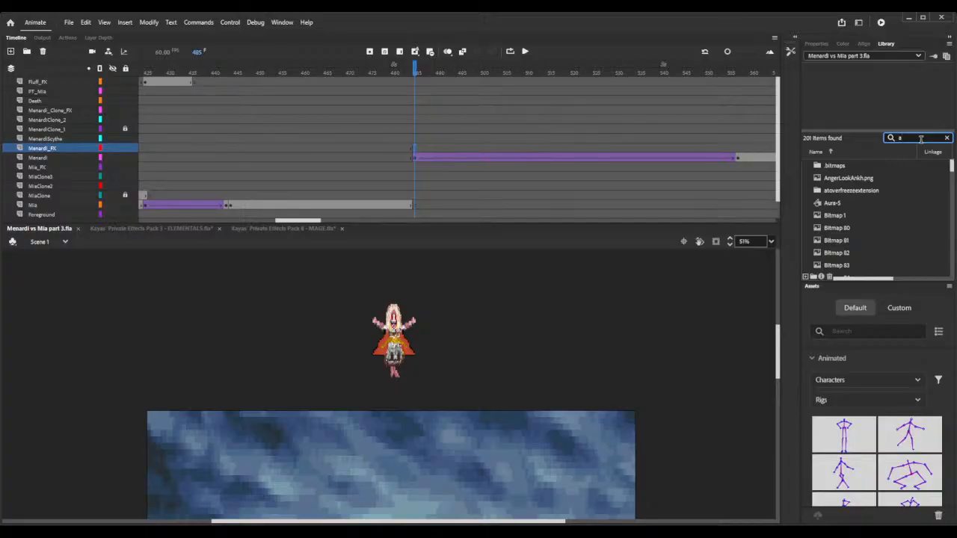
text(ura)
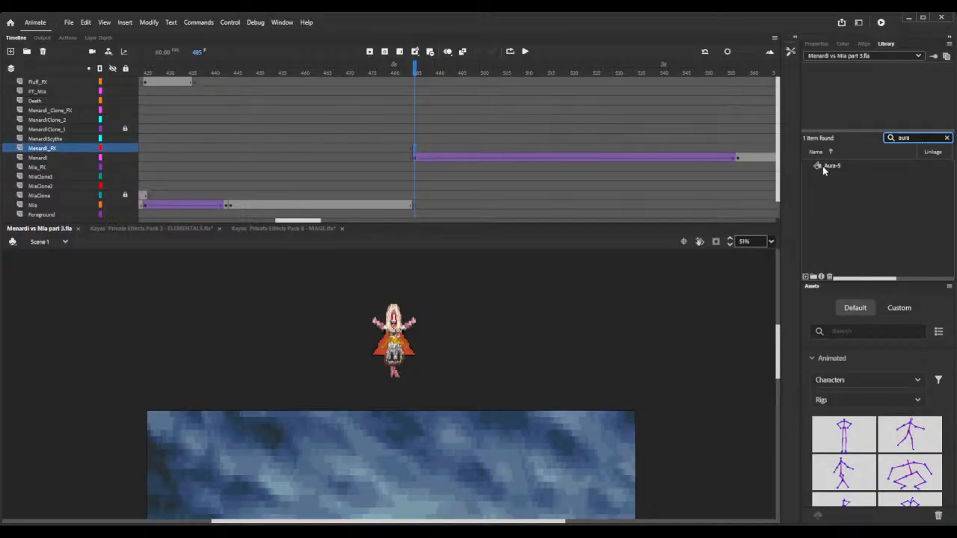
drag(823, 171, 394, 341)
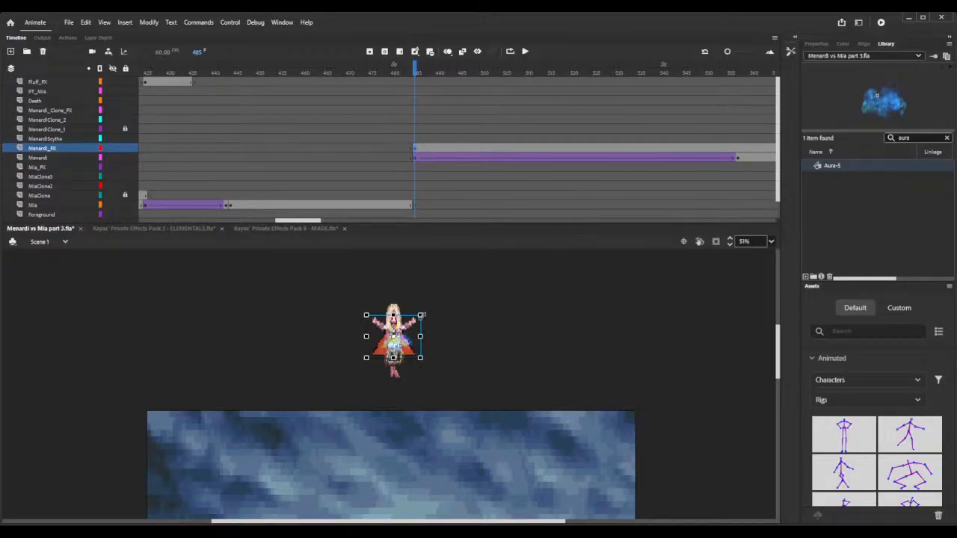
- Enlarge the aura and stretch it vertically so it surrounds the whole Menardi sprite
mouse_move(423, 315)
mouse_down()
mouse_move(453, 281)
mouse_move(423, 302)
mouse_move(432, 312)
mouse_up()
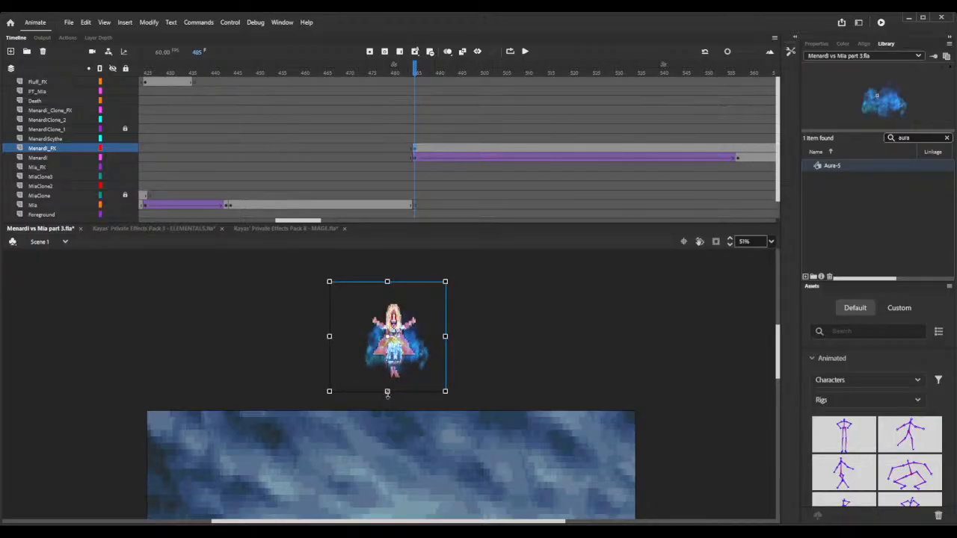
drag(387, 390, 387, 401)
drag(387, 281, 388, 273)
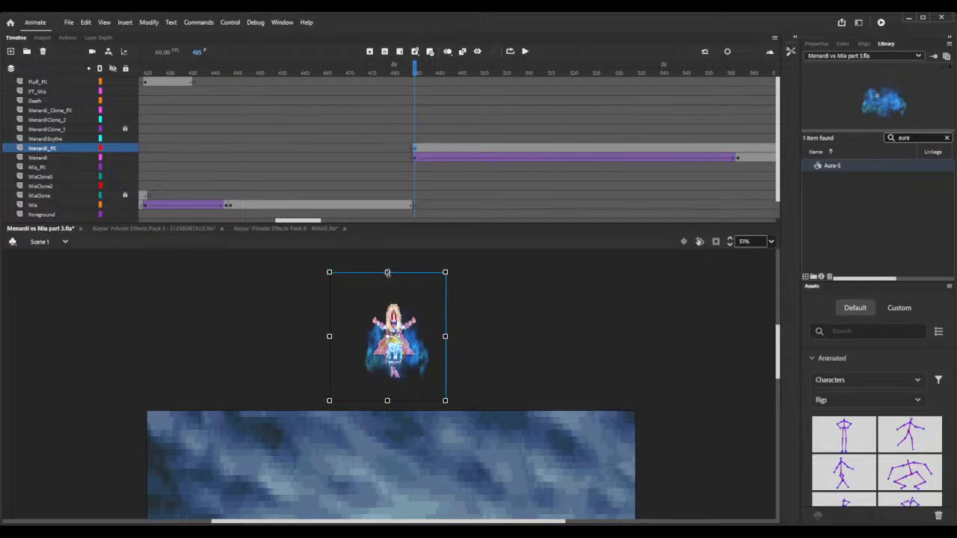
mouse_move(387, 272)
mouse_down()
mouse_move(387, 257)
mouse_move(402, 278)
mouse_up()
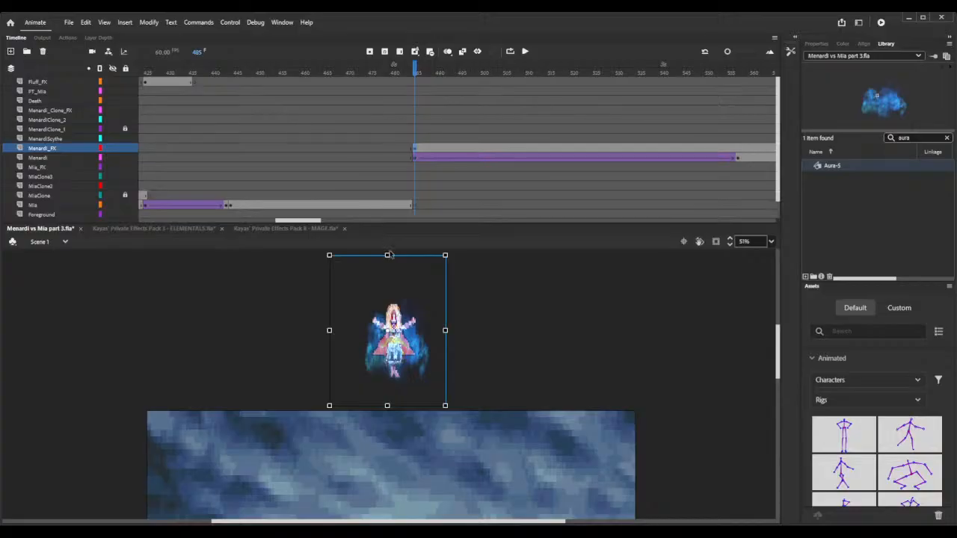
- Check the aura's fit around Menardi and insert a Menardi_FX keyframe at frame 557, where Menardi's tween ends
click(729, 239)
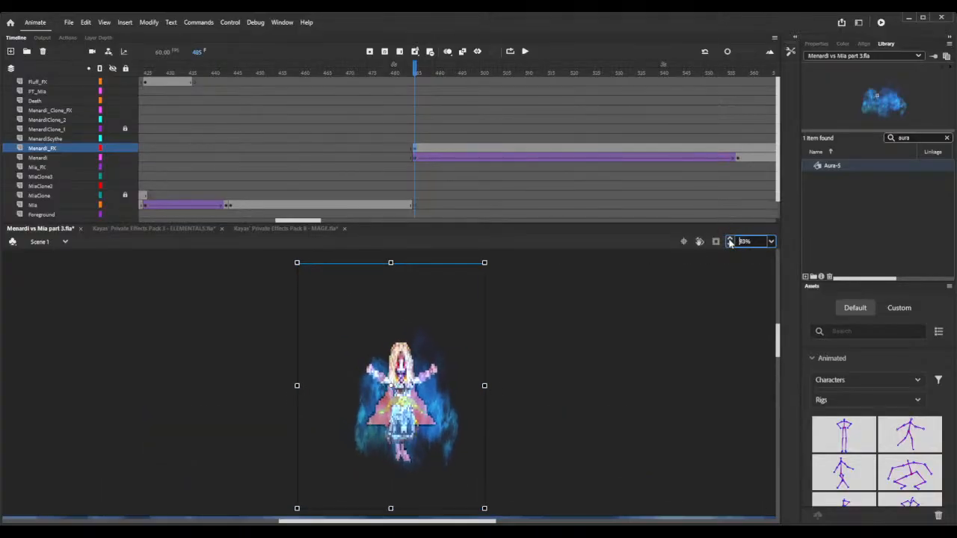
scroll(680, 314, up, 2)
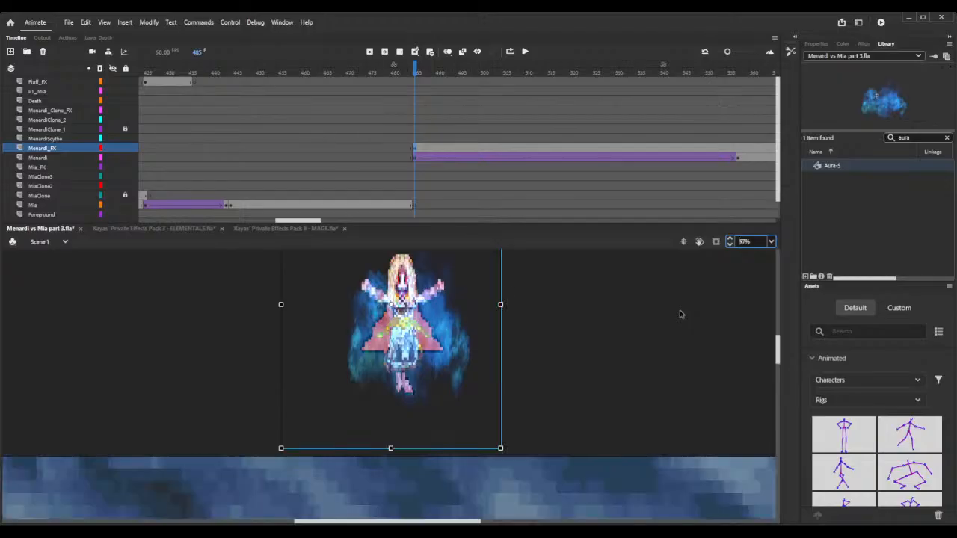
scroll(680, 314, down, 2)
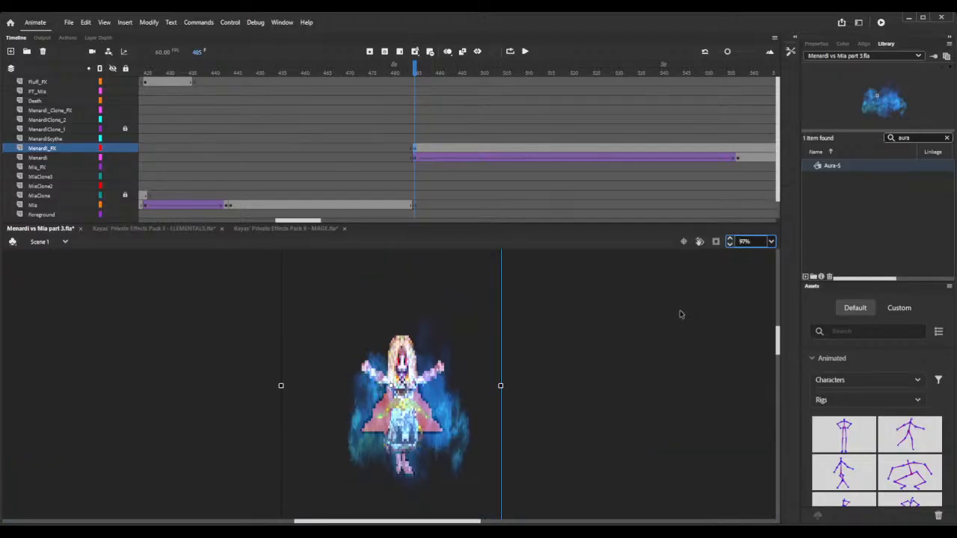
click(729, 245)
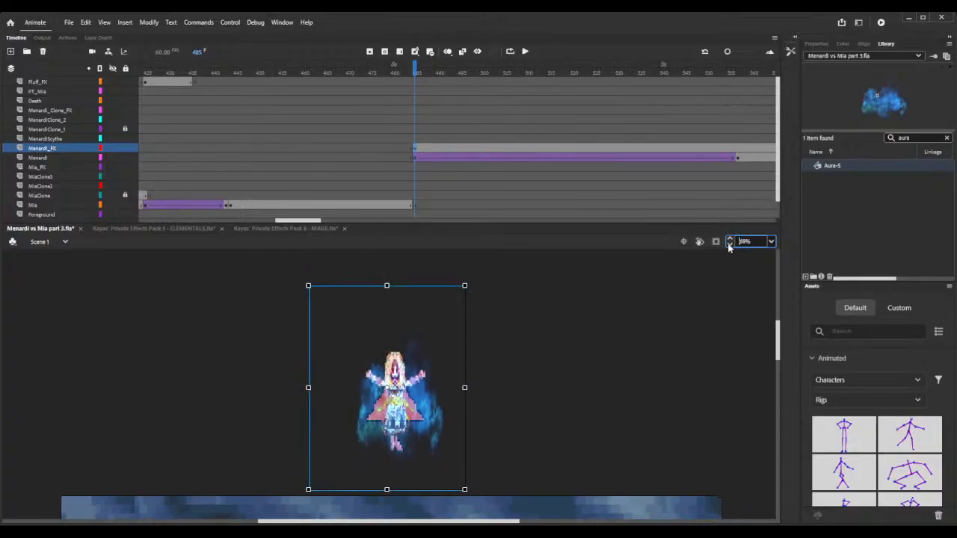
drag(728, 246, 728, 245)
scroll(718, 335, down, 2)
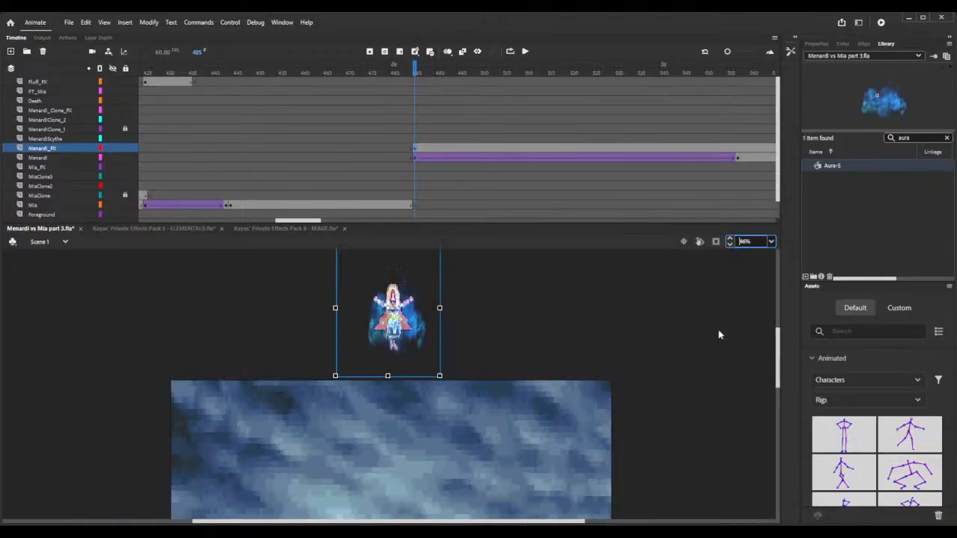
scroll(717, 331, down, 2)
scroll(718, 331, up, 2)
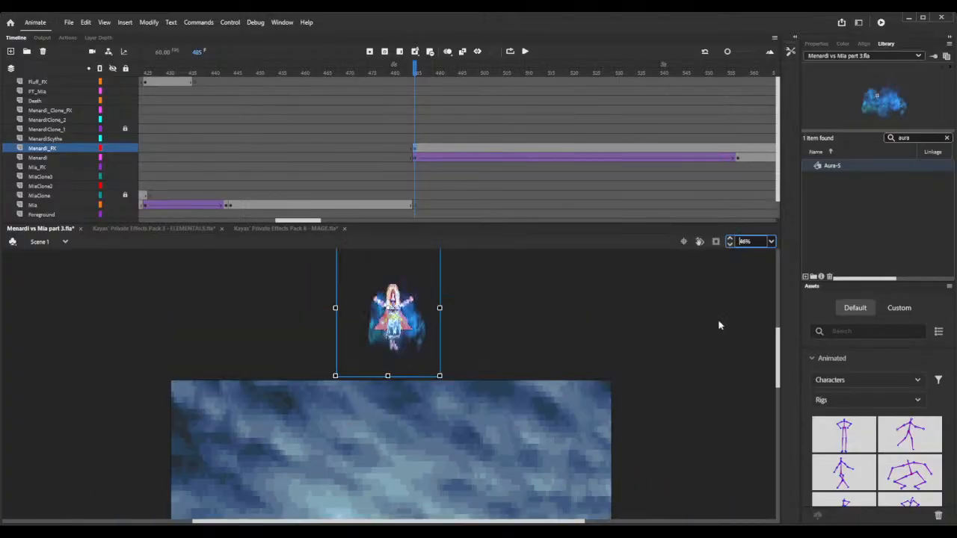
click(739, 153)
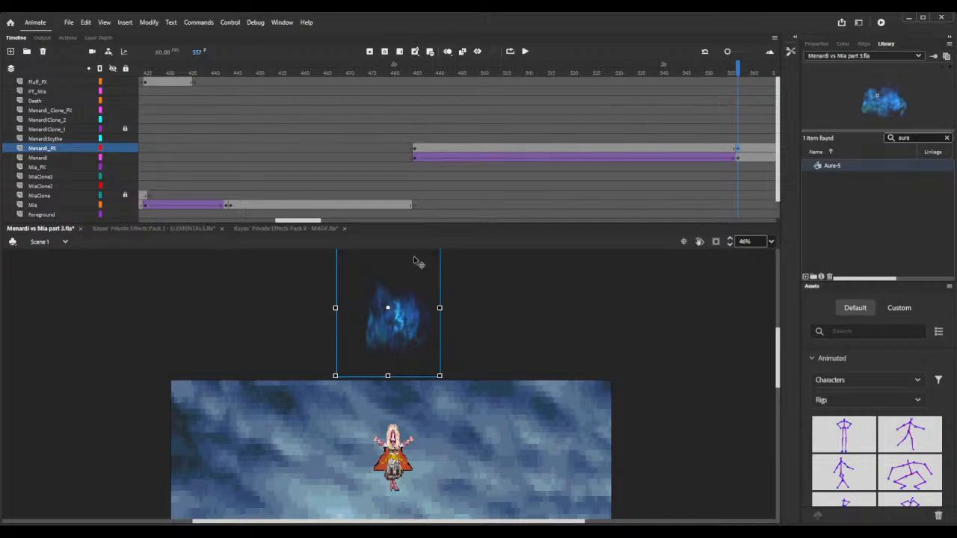
- Move the aura at frame 557 straight down until it surrounds Menardi's sprite in its final position
key(shift+Down)
key(shift+Down)
key(shift+Down)
key(shift+Down)
key(shift+Down)
key(shift+Down)
key(shift+Down)
key(shift+Down)
key(shift+Down)
key(shift+Down)
key(shift+Down)
key(shift+Down)
key(shift+Down)
key(shift+Down)
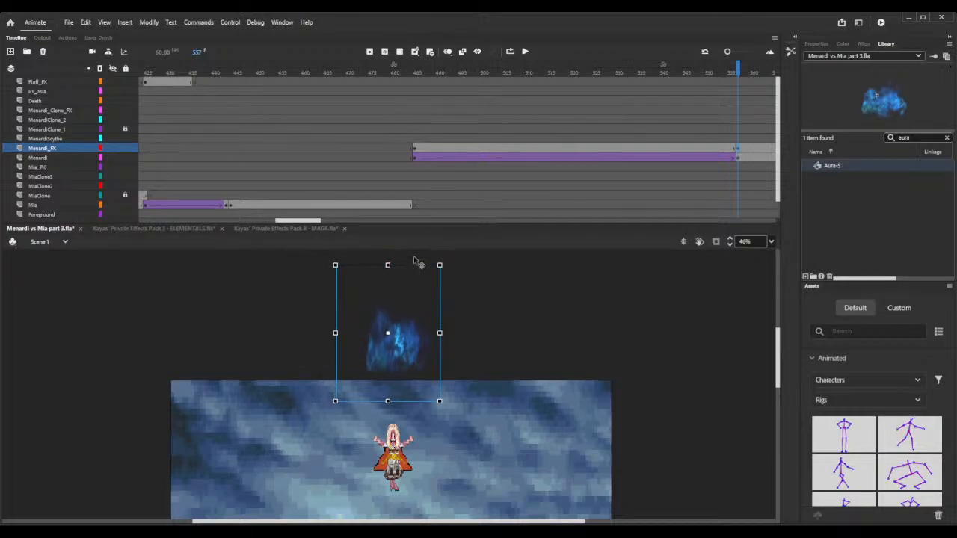
key(shift+Down)
key(shift+Down)
key(shift+Down)
key(shift+Down)
key(shift+Down)
key(shift+Down)
key(shift+Down)
key(shift+Down)
key(shift+Down)
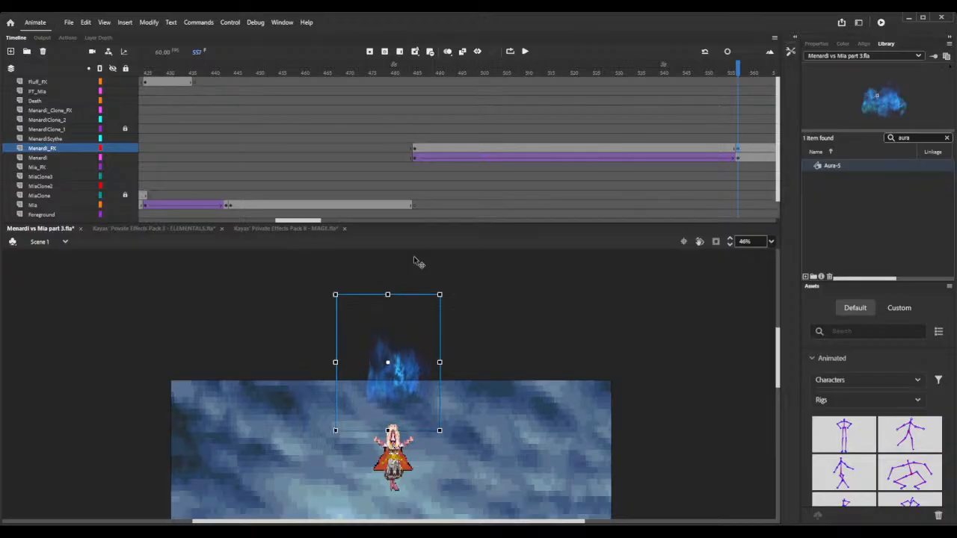
key(shift+Down)
key(shift+Down)
key(shift+Down)
key(shift+Down)
key(shift+Down)
key(shift+Down)
key(shift+Down)
key(shift+Down)
key(shift+Down)
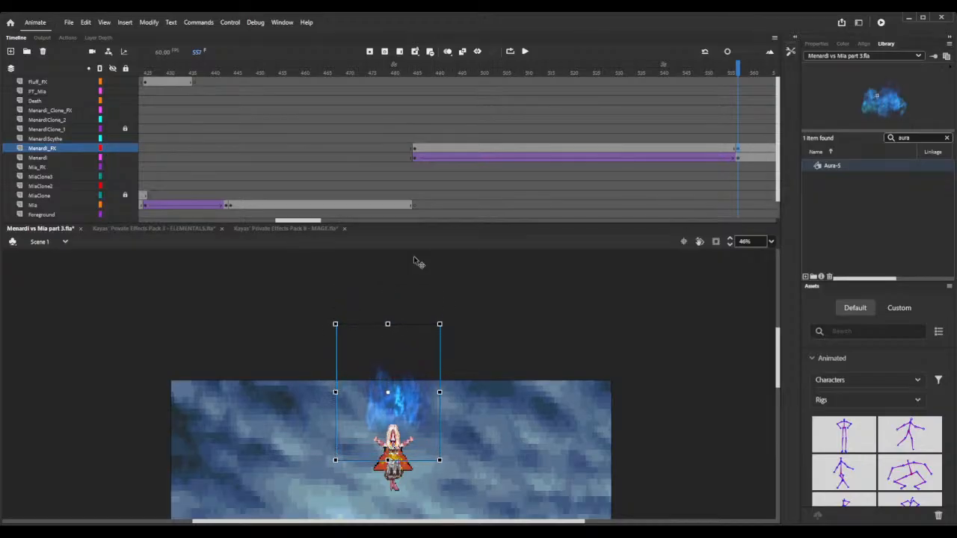
key(shift+Down)
key(shift+Down)
key(shift+Down)
key(shift+Down)
key(shift+Down)
key(shift+Down)
key(shift+Down)
key(shift+Down)
key(shift+Down)
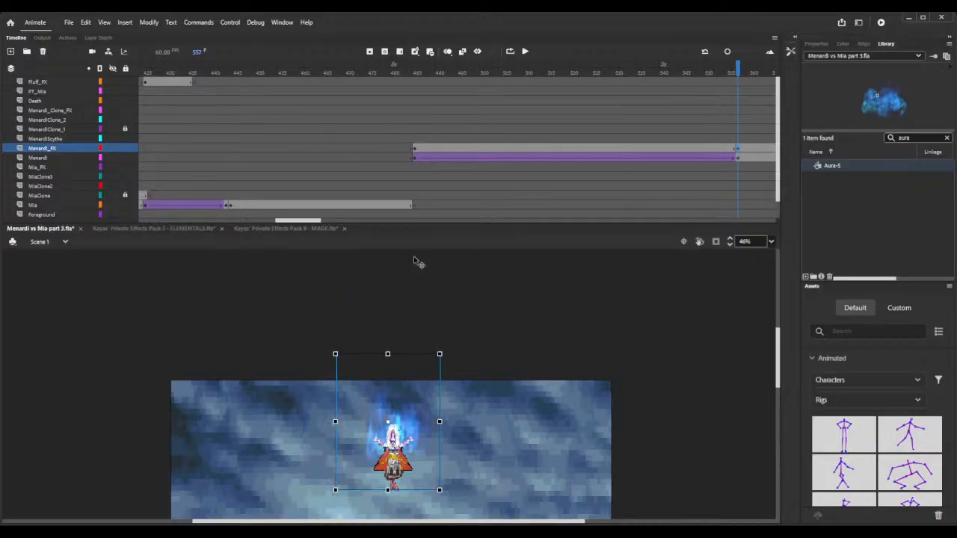
key(Down)
key(Down)
key(Down)
key(Down)
key(Down)
key(Down)
key(Down)
key(Down)
key(Down)
key(Down)
key(Down)
key(Down)
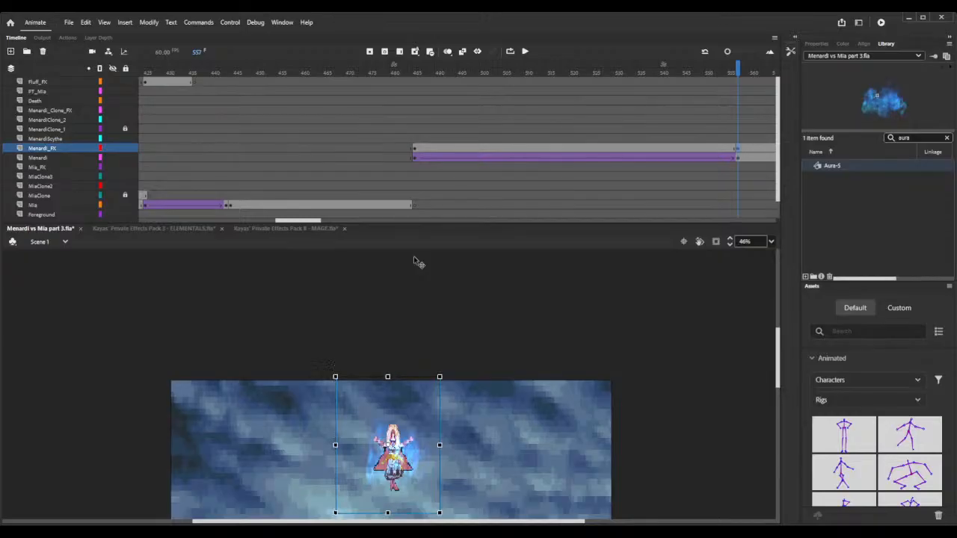
key(Down)
key(Down)
key(Down)
key(Down)
key(Down)
key(Down)
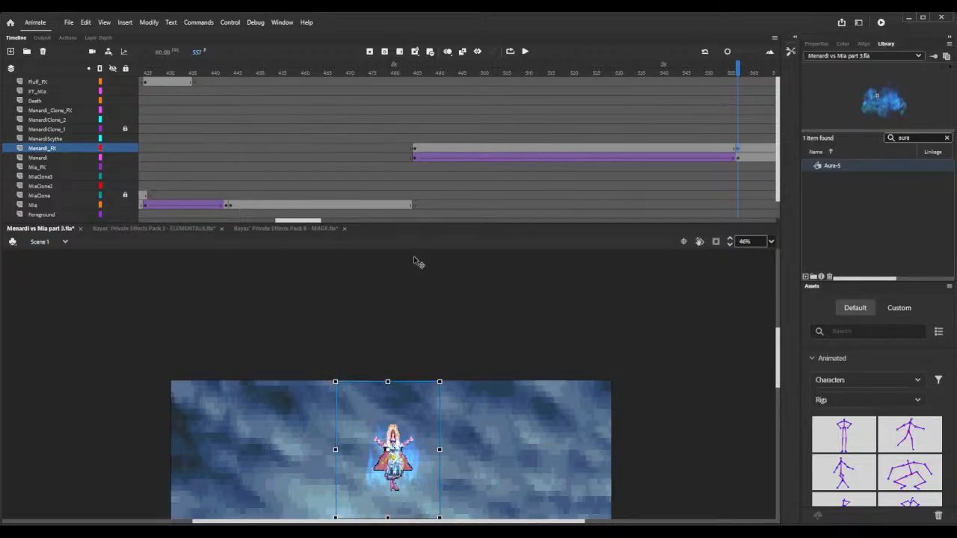
- Add a classic tween with Quad Ease-In-Out between the aura keyframes at frames 485 and 557, and save the animation
click(545, 151)
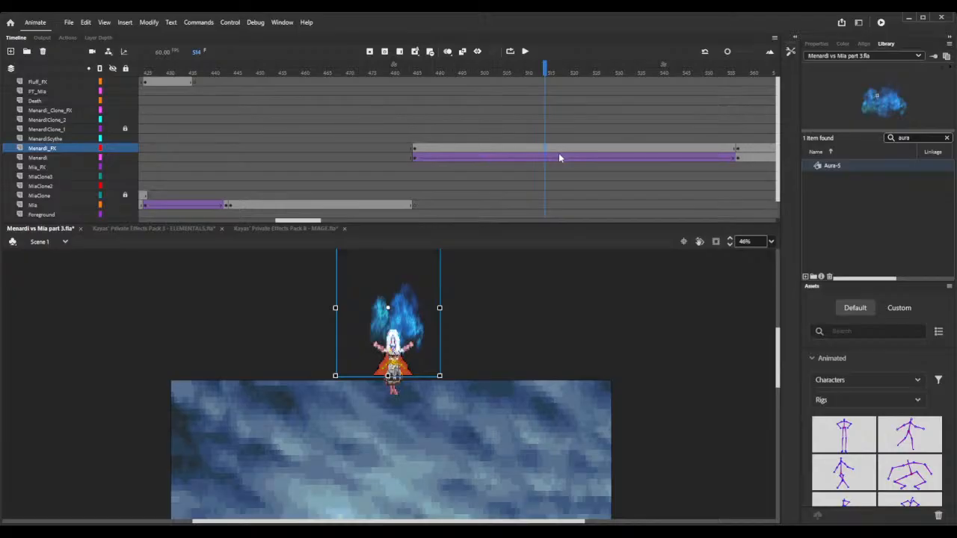
key(F3)
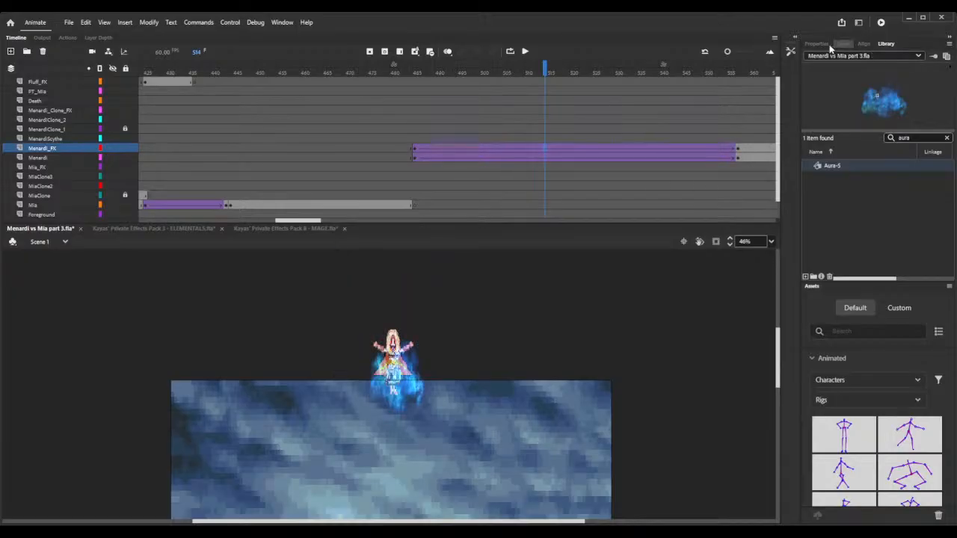
click(946, 138)
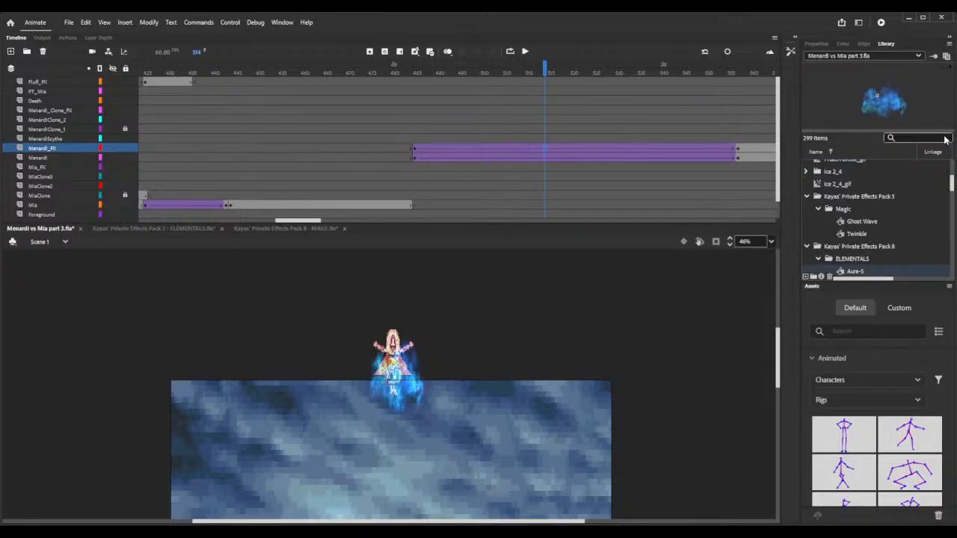
click(816, 44)
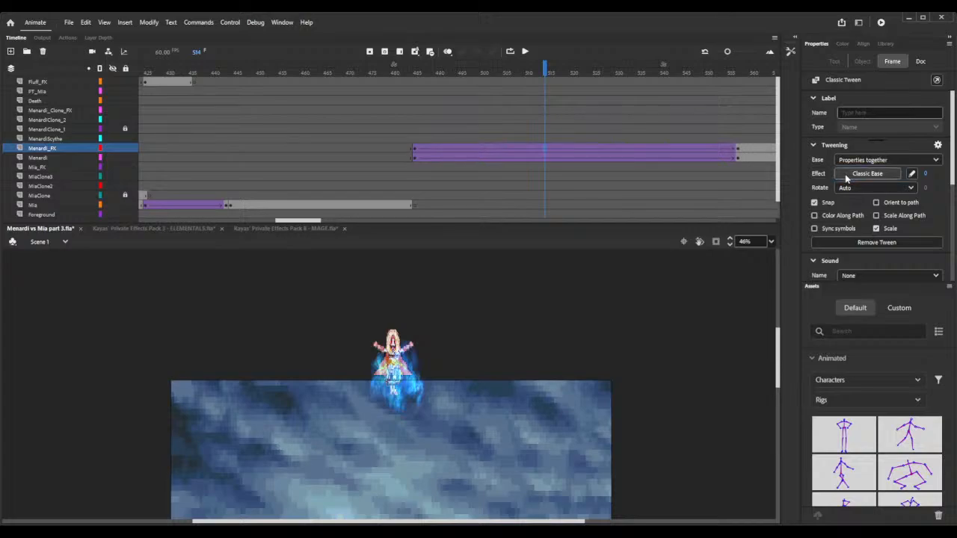
double_click(695, 193)
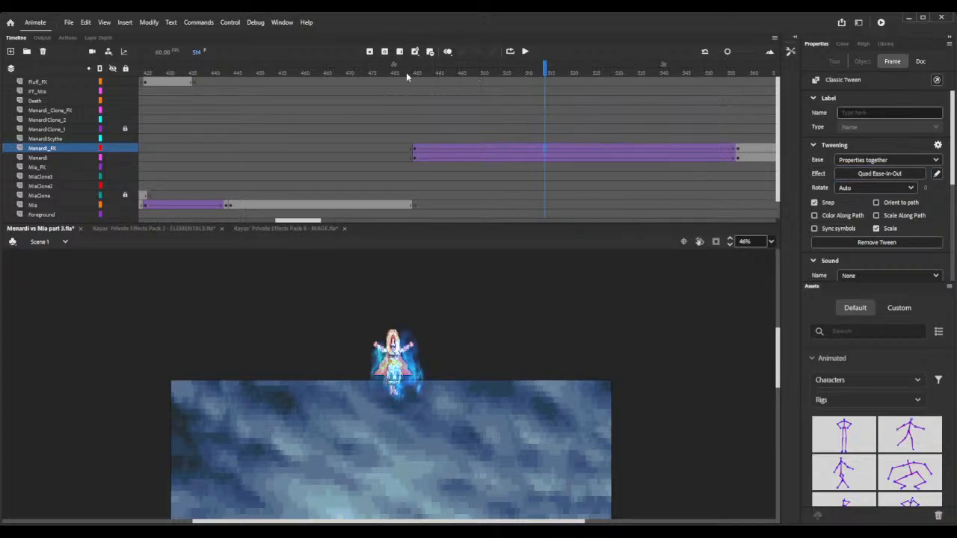
drag(414, 70, 646, 87)
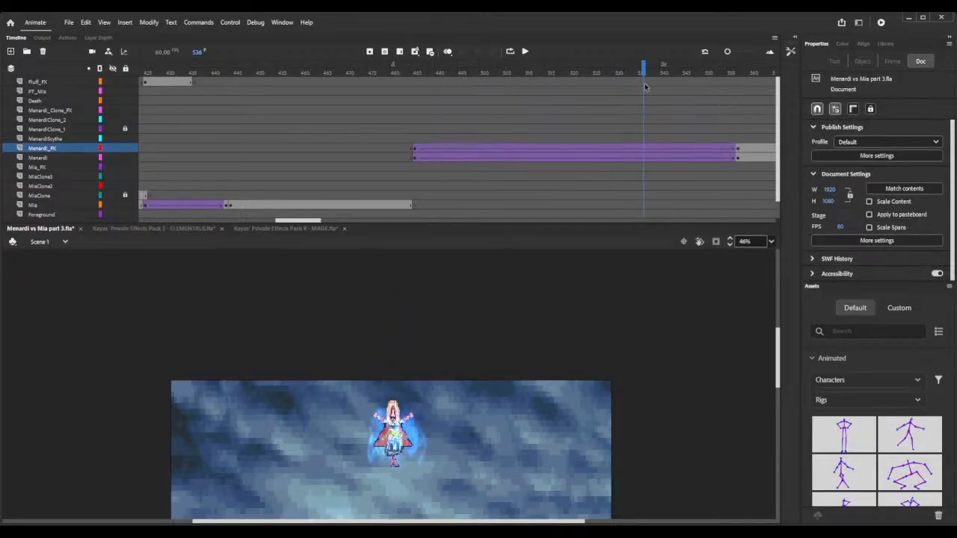
key(ctrl+s)
- Insert a blank keyframe on Menardi_FX at frame 594 and paste in a copy of the aura from frame 485
drag(314, 220, 326, 185)
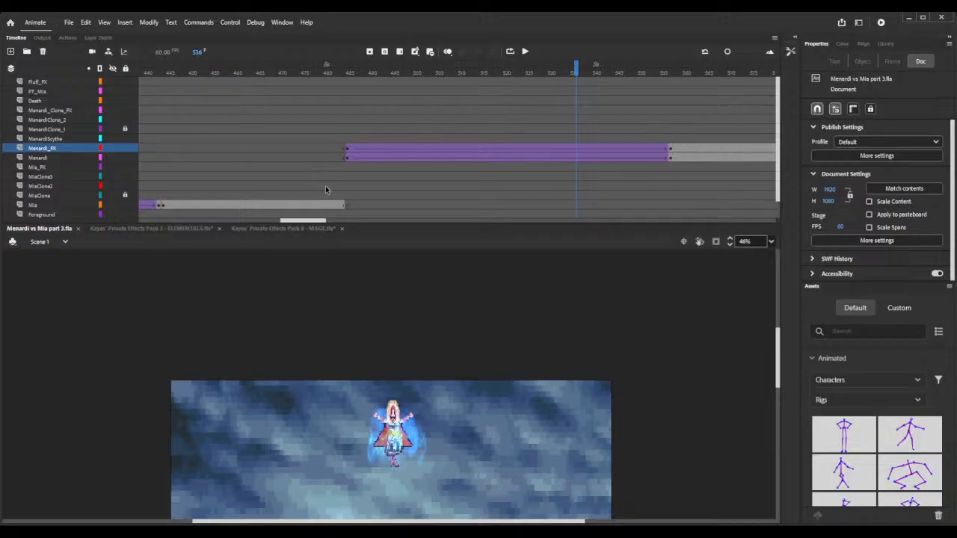
click(347, 151)
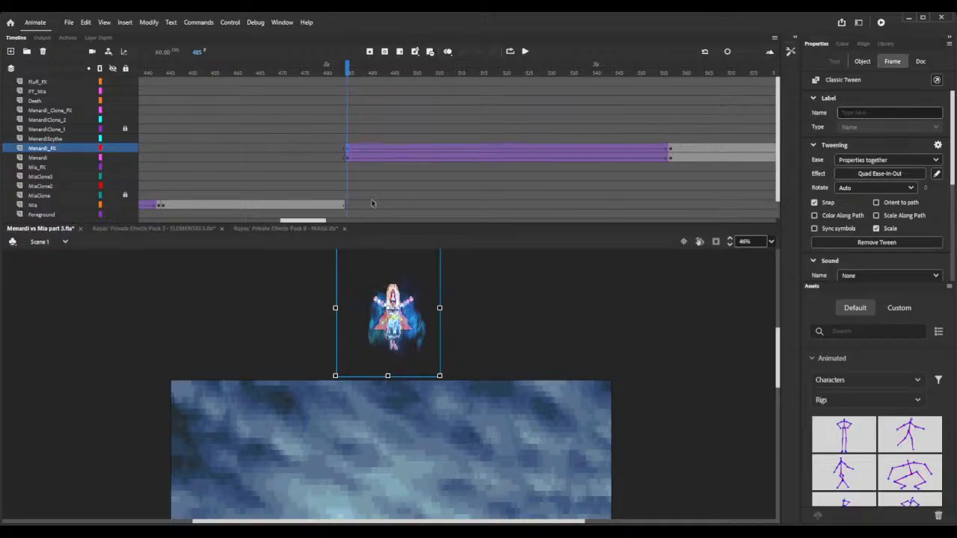
drag(311, 217, 354, 225)
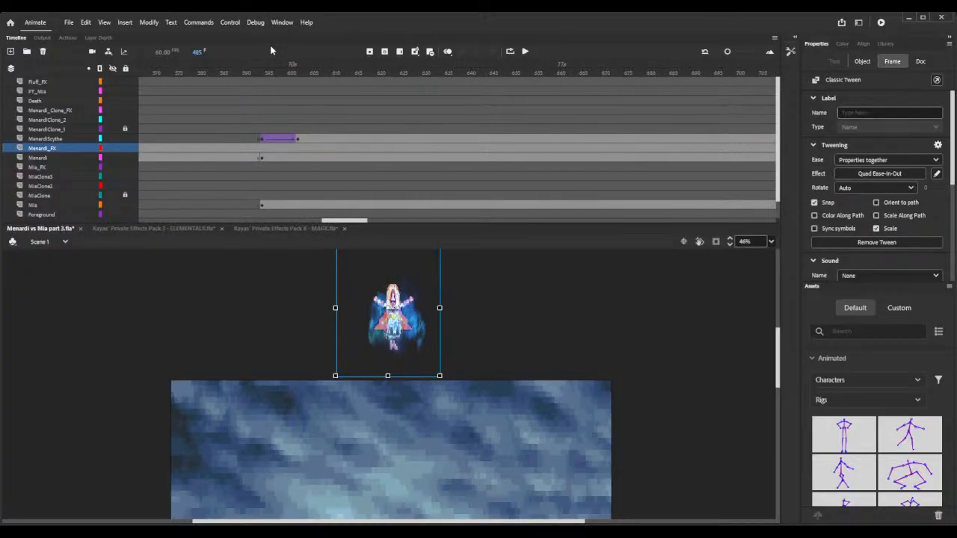
mouse_move(259, 71)
mouse_down()
mouse_move(277, 68)
mouse_move(262, 67)
mouse_up()
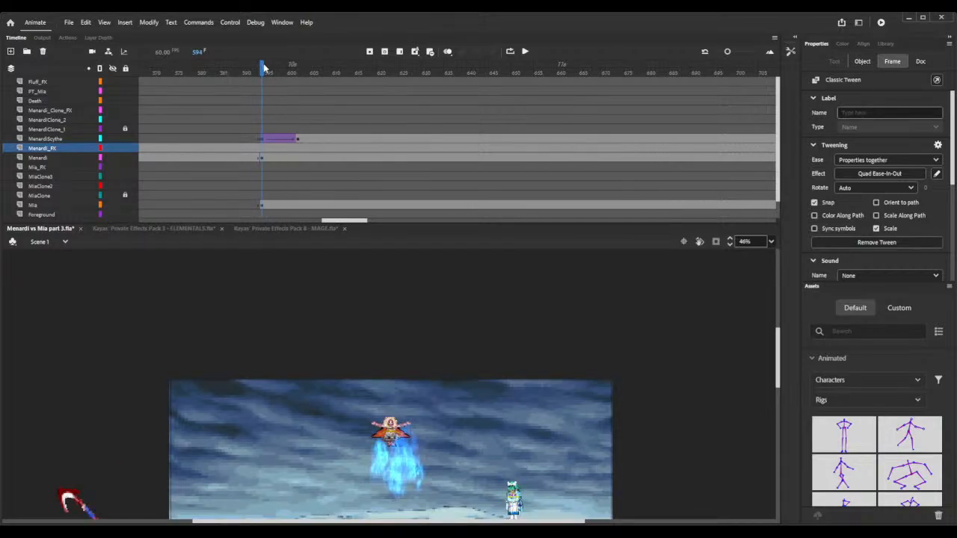
click(262, 152)
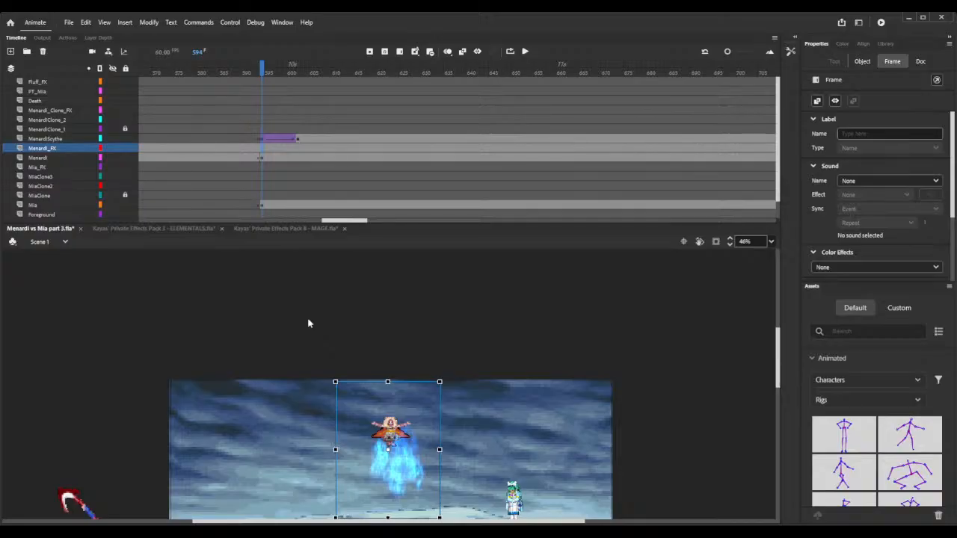
key(Delete)
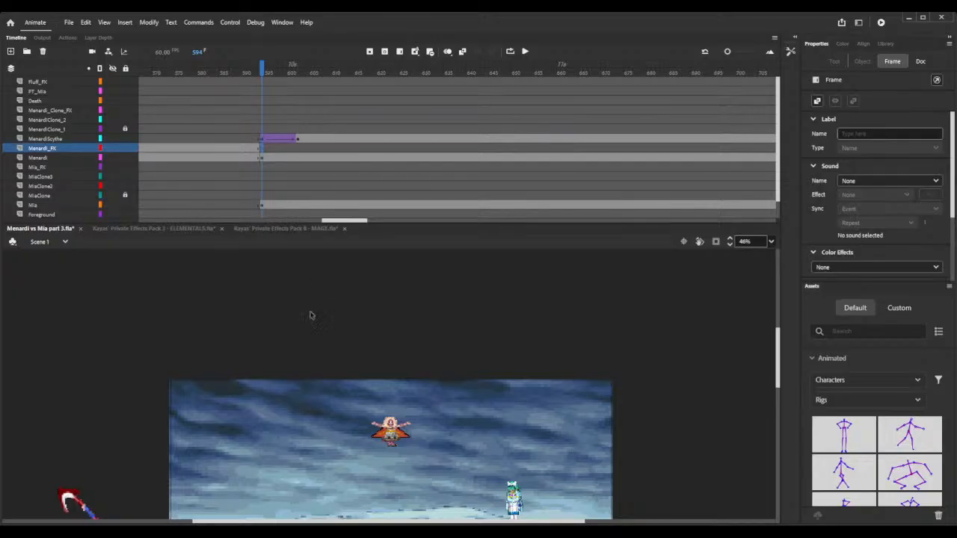
key(ctrl+z)
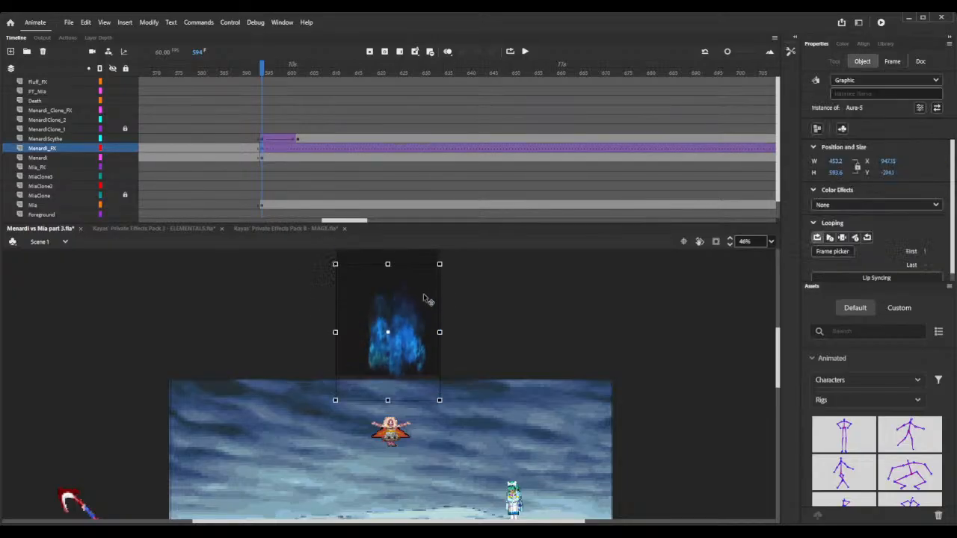
- Move the pasted aura over Menardi and remove the classic tween from the Menardi_FX span starting at frame 594
drag(423, 299, 418, 379)
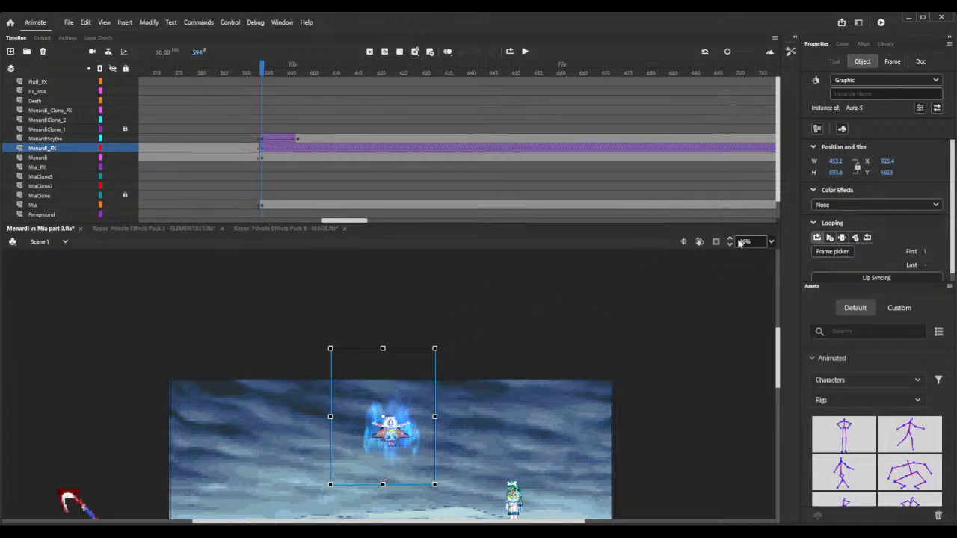
click(521, 151)
click(570, 154)
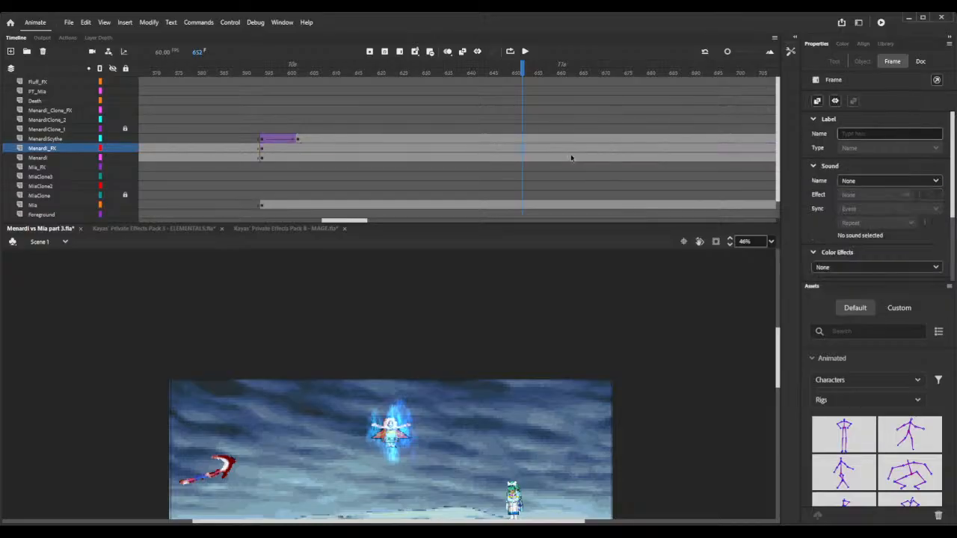
- Check the aura's fit around Menardi at frame 630 and enlarge it to about 631 wide and 779 high
click(732, 240)
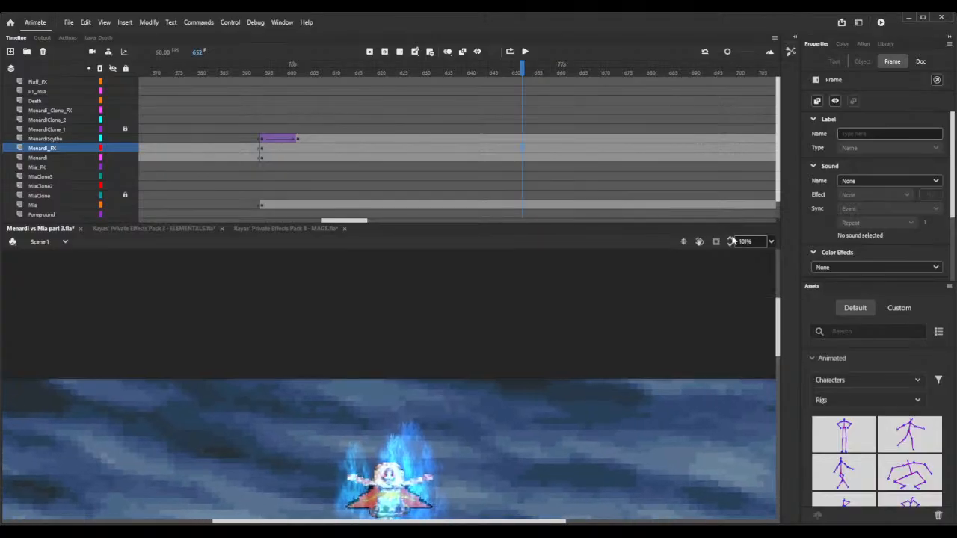
scroll(597, 358, down, 3)
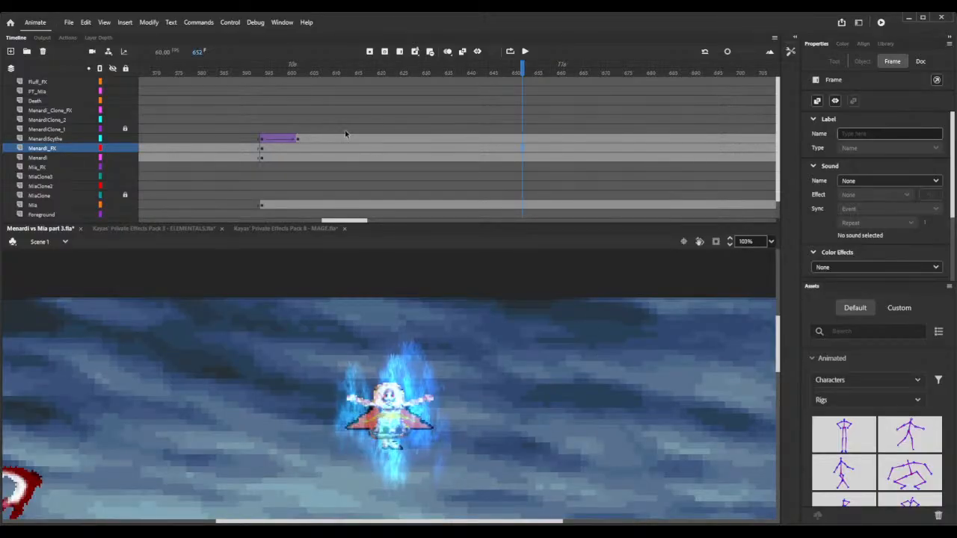
drag(258, 65, 423, 82)
click(421, 378)
click(420, 411)
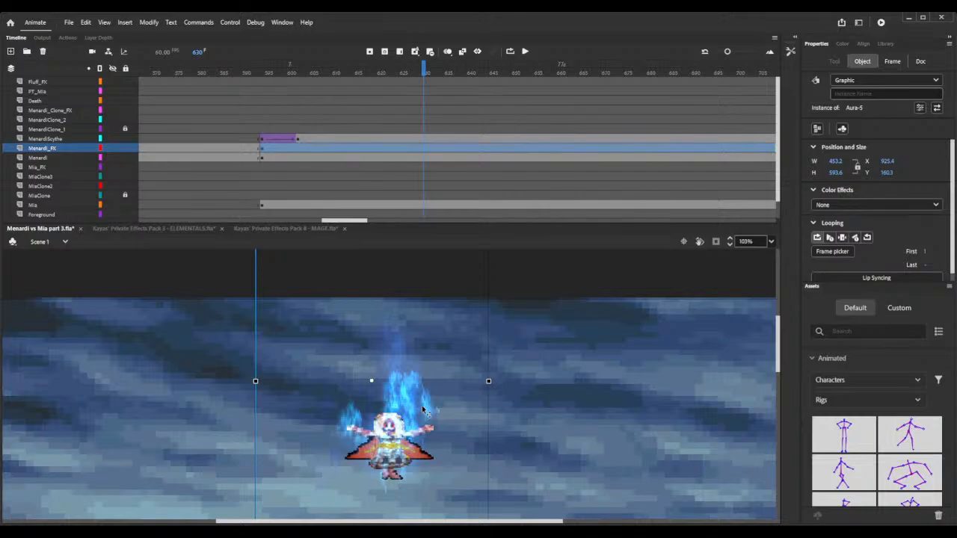
click(733, 243)
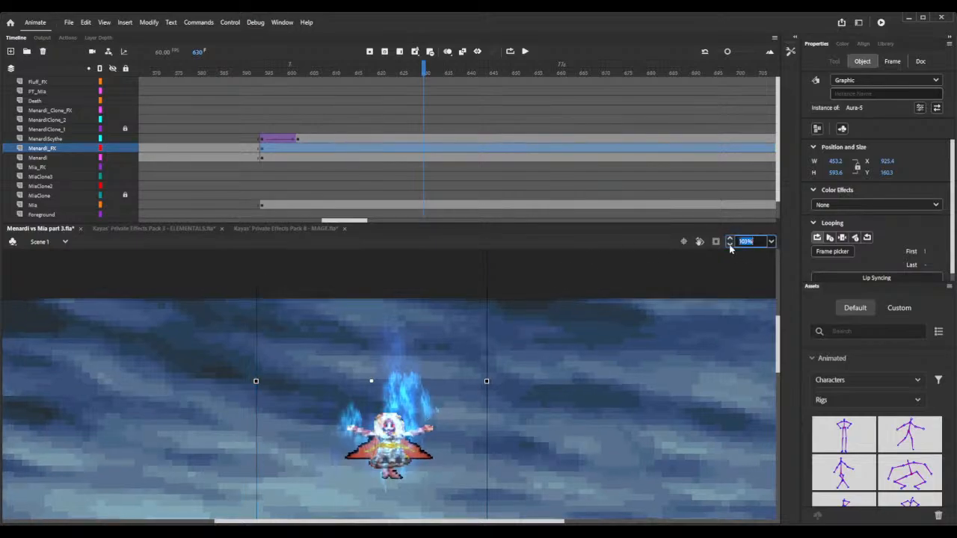
scroll(731, 249, down, 5)
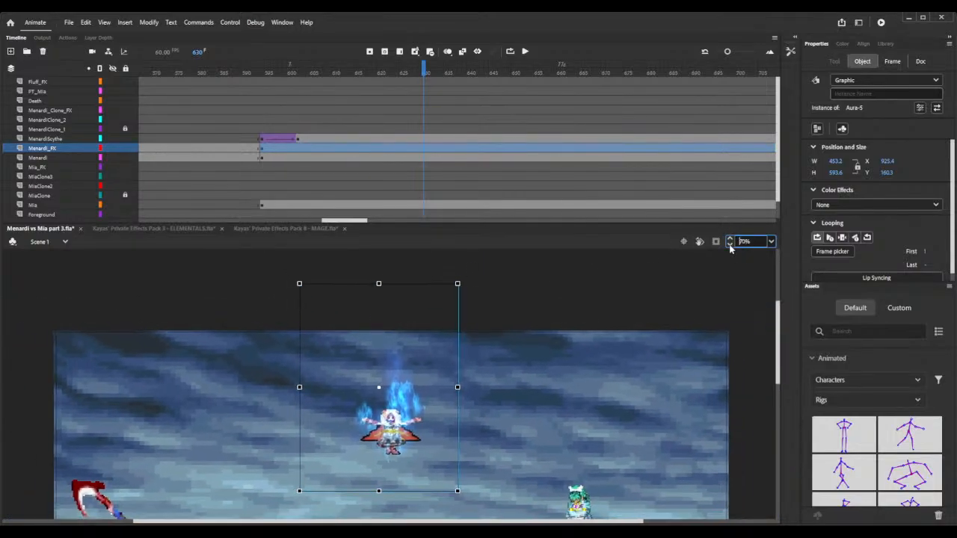
scroll(731, 248, down, 3)
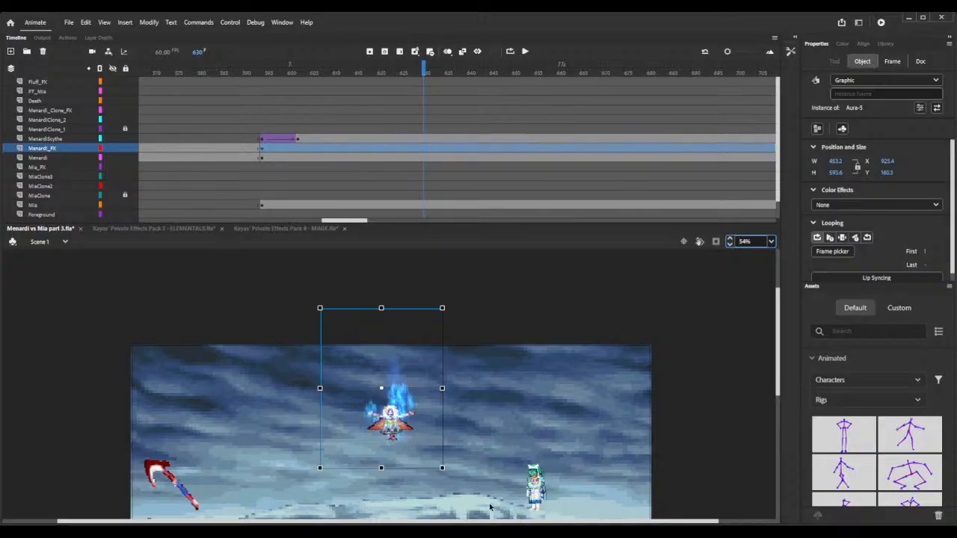
drag(381, 468, 381, 481)
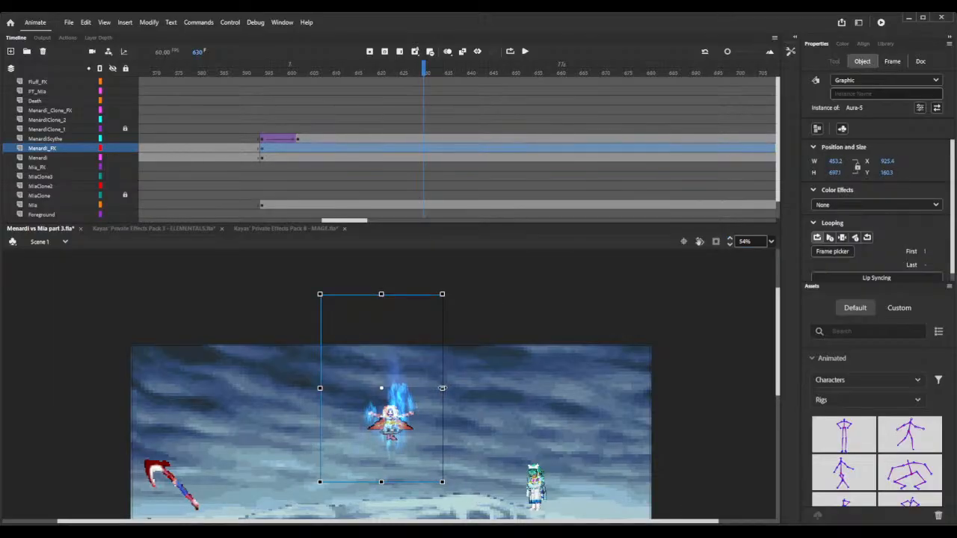
drag(442, 388, 453, 354)
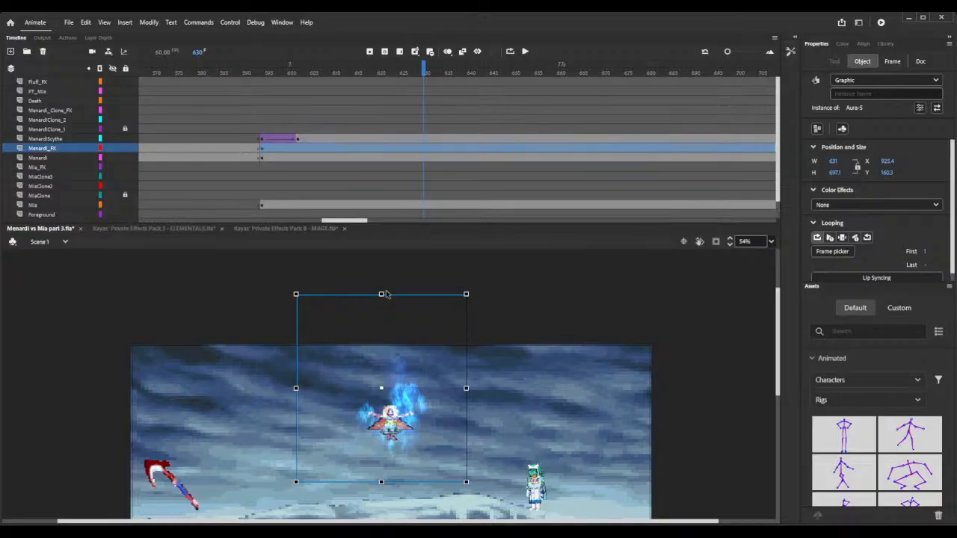
drag(381, 293, 381, 284)
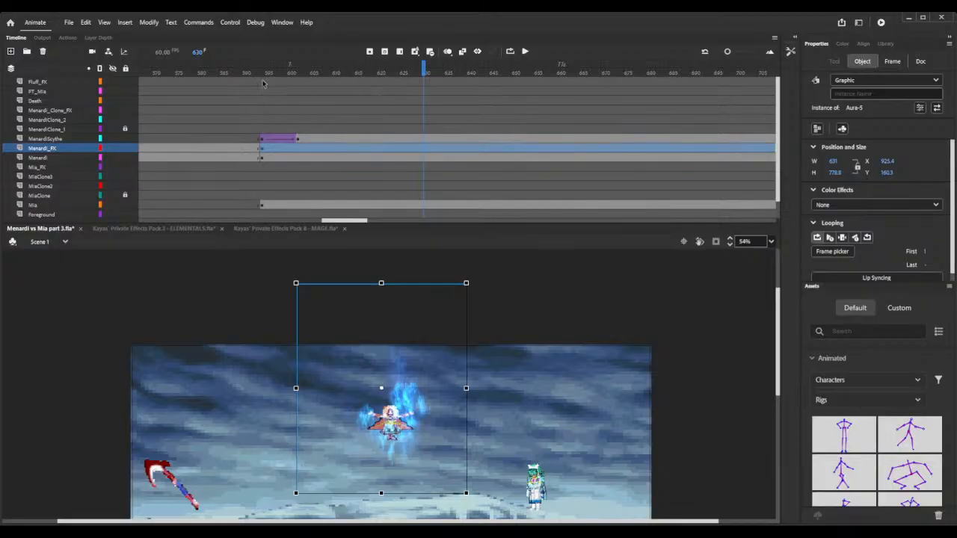
- Stretch the aura vertically to about 890 high at frame 692, and check its coverage of Menardi up to frame 809
drag(264, 70, 700, 111)
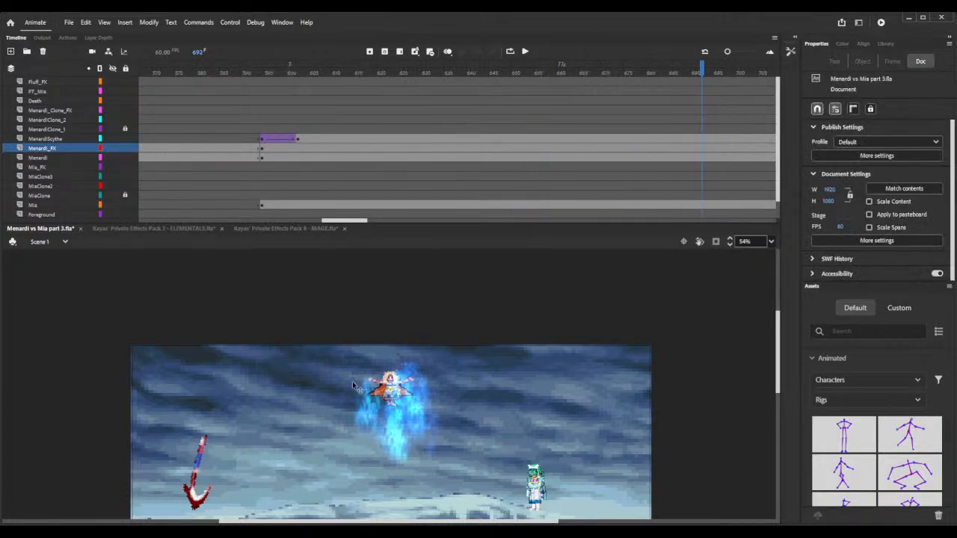
click(429, 396)
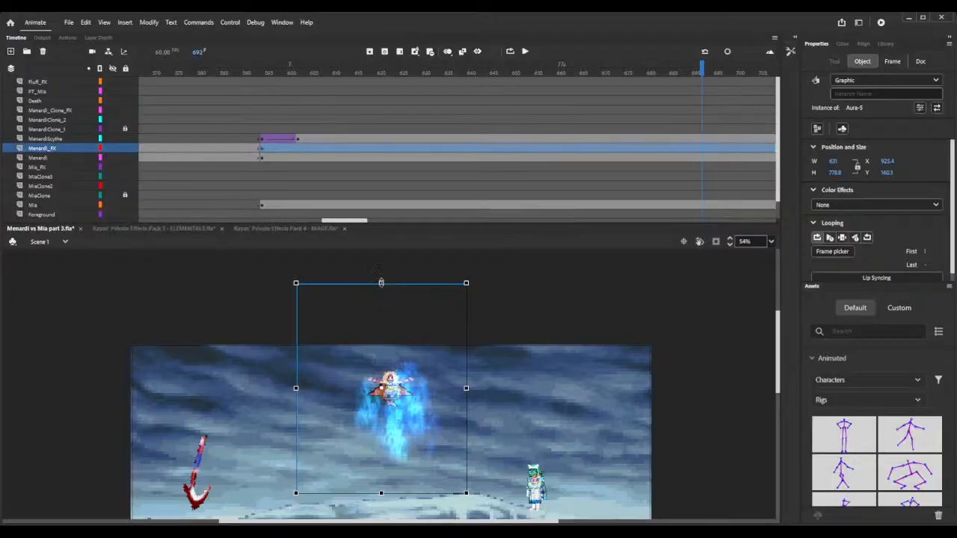
drag(381, 282, 382, 268)
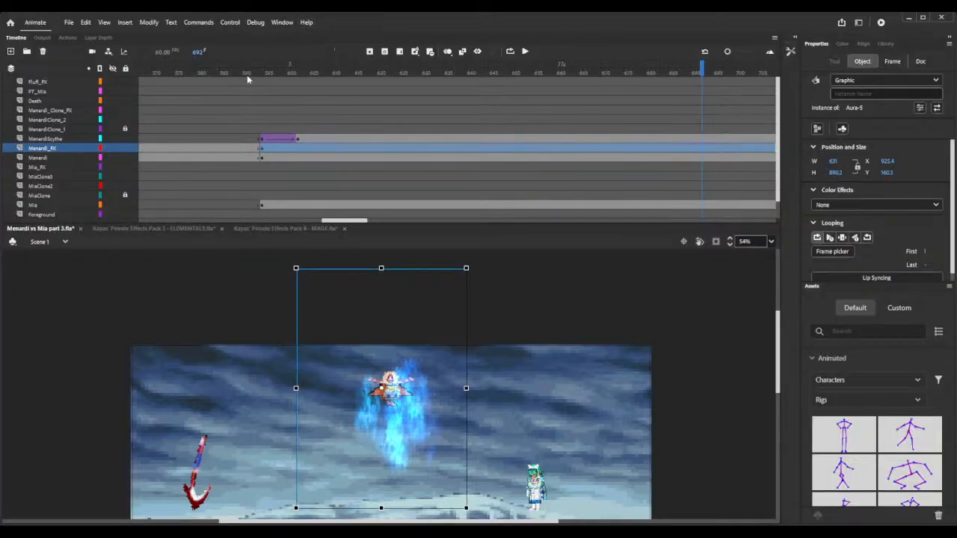
drag(257, 70, 686, 95)
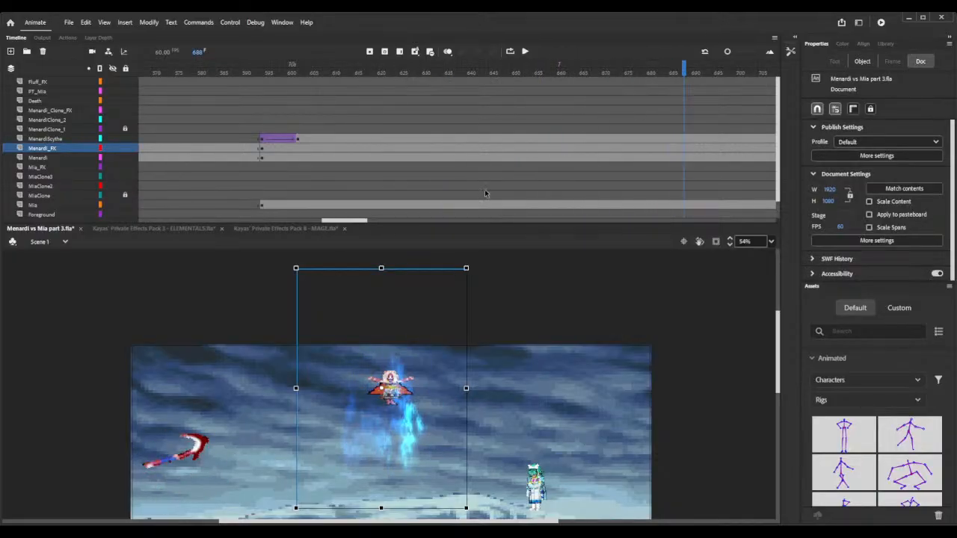
drag(345, 220, 394, 224)
drag(303, 69, 641, 118)
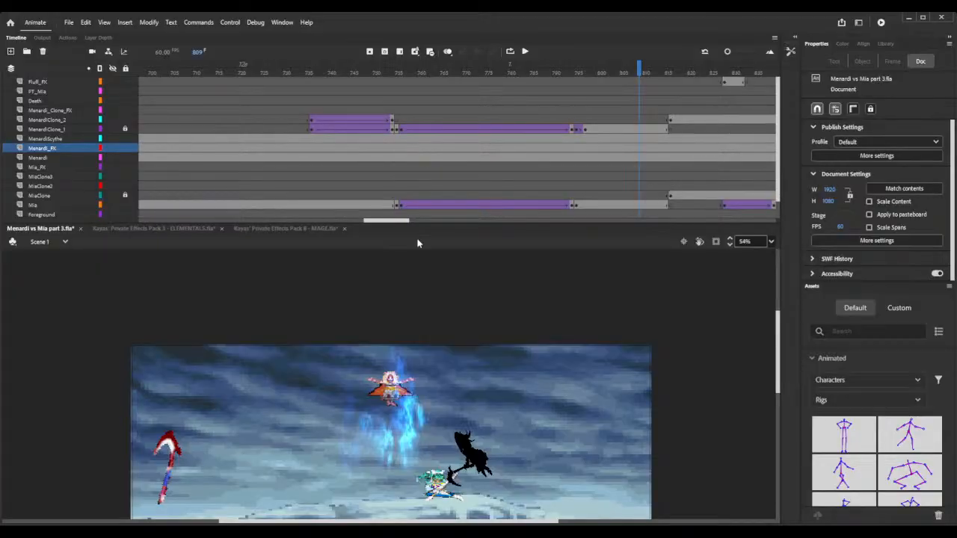
- Check the aura's coverage of Menardi from frame 809 onward and end it with a blank keyframe on Menardi_FX at frame 1005
drag(402, 222, 421, 224)
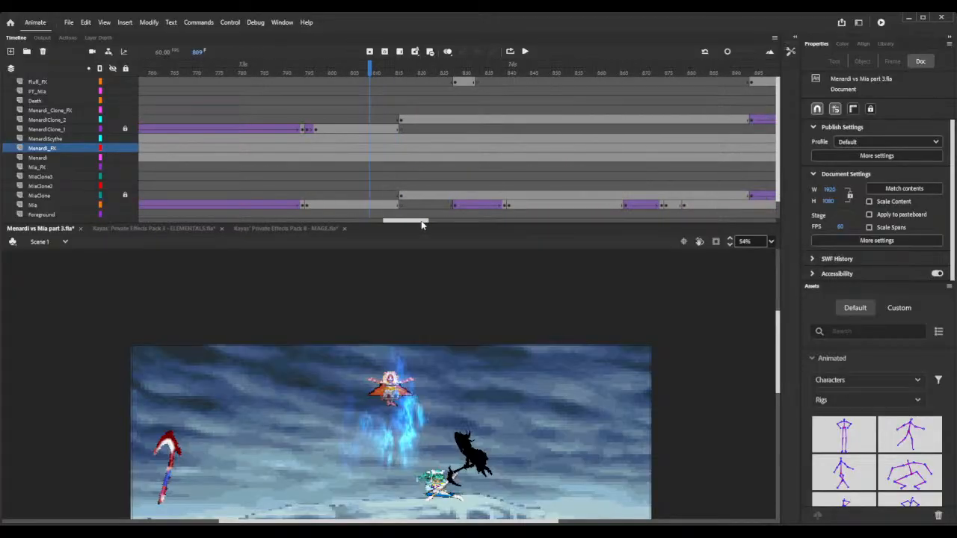
drag(370, 67, 605, 96)
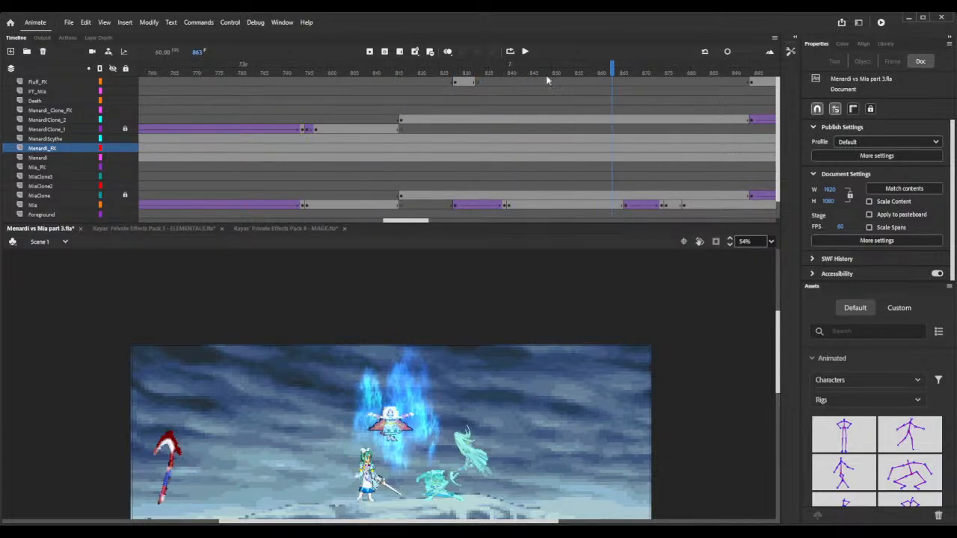
drag(416, 222, 454, 222)
drag(215, 73, 648, 96)
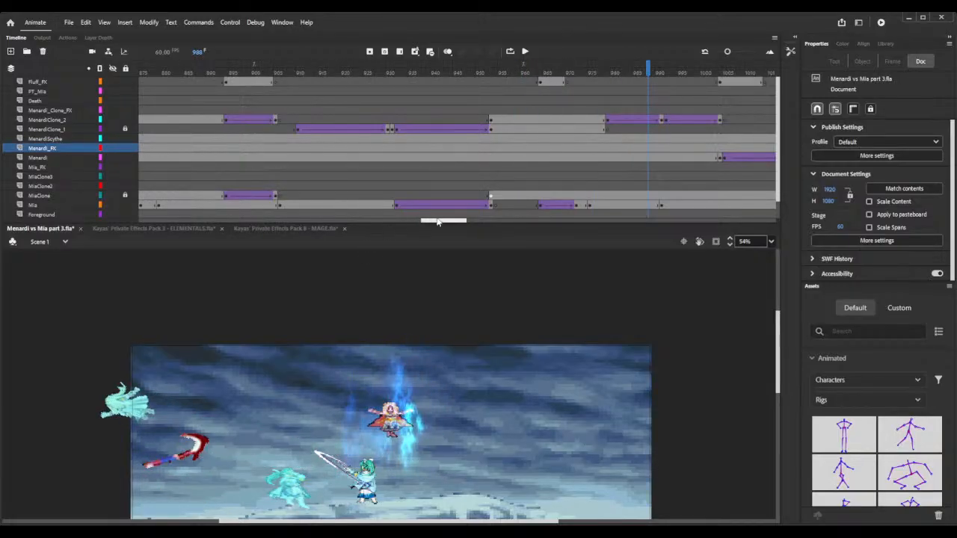
drag(445, 222, 464, 223)
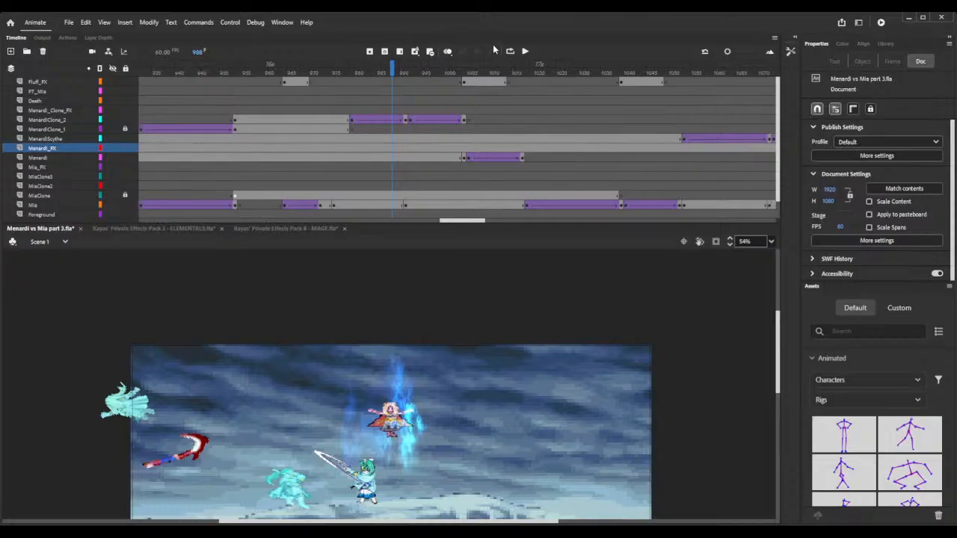
drag(404, 68, 469, 72)
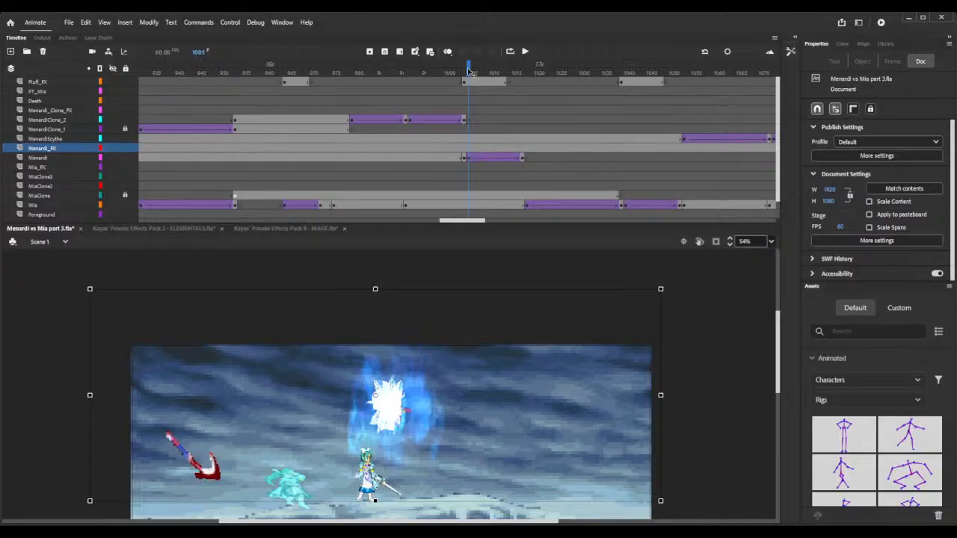
click(469, 150)
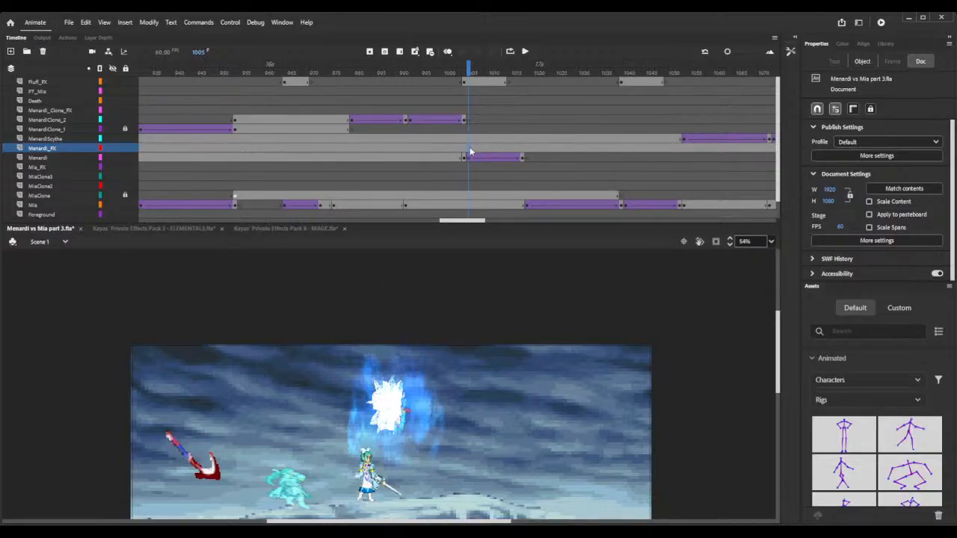
key(F7)
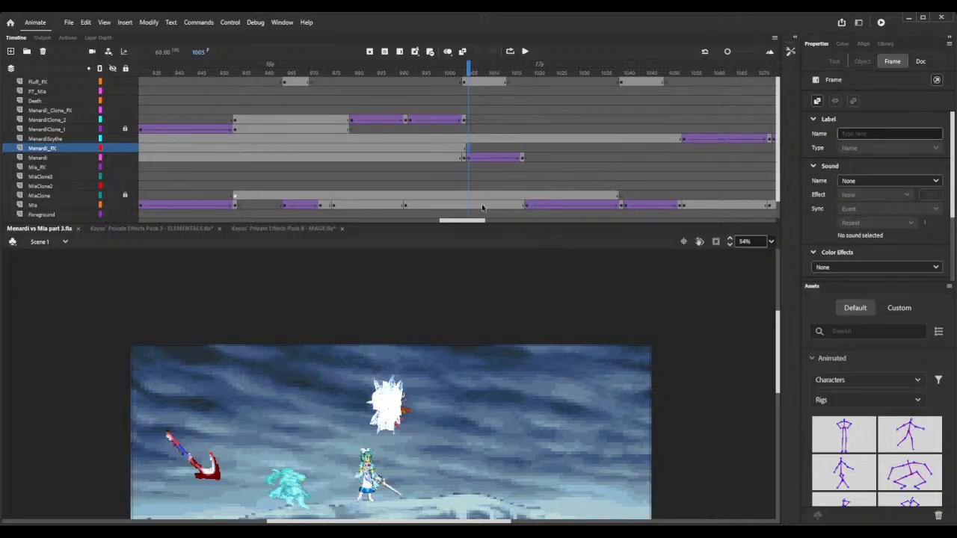
- Copy the winged effect's keyframe on MenardiClone_2 at frame 736 and save the document
click(143, 131)
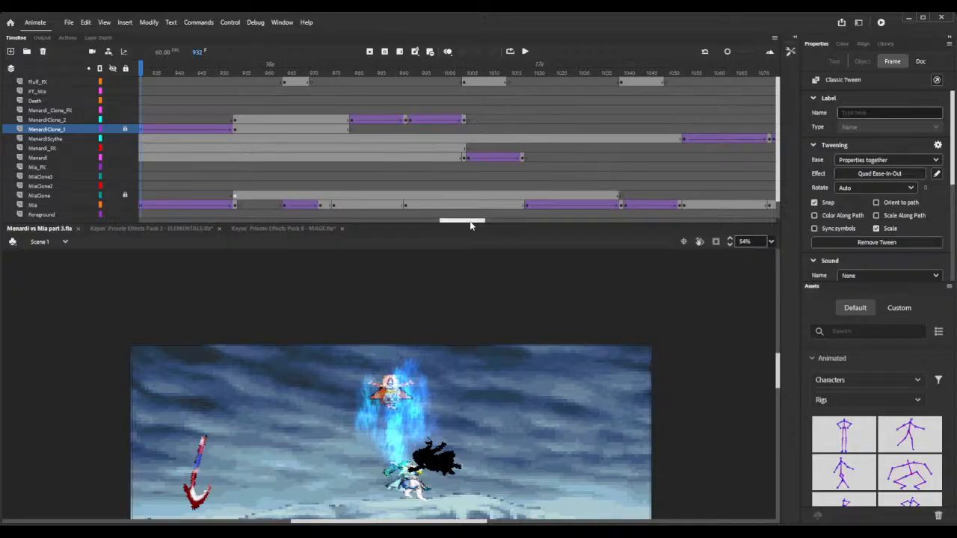
drag(471, 222, 400, 222)
drag(264, 71, 290, 71)
click(724, 353)
click(663, 351)
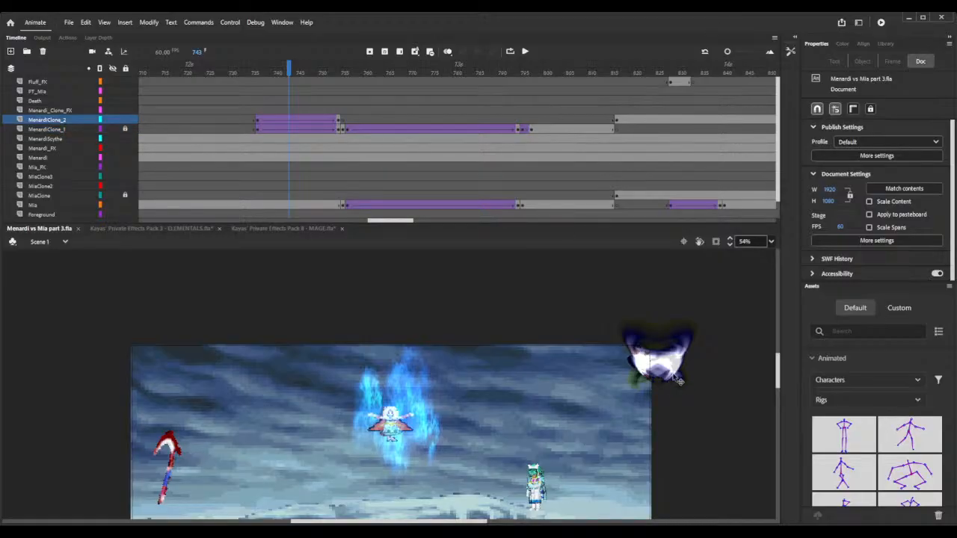
click(257, 122)
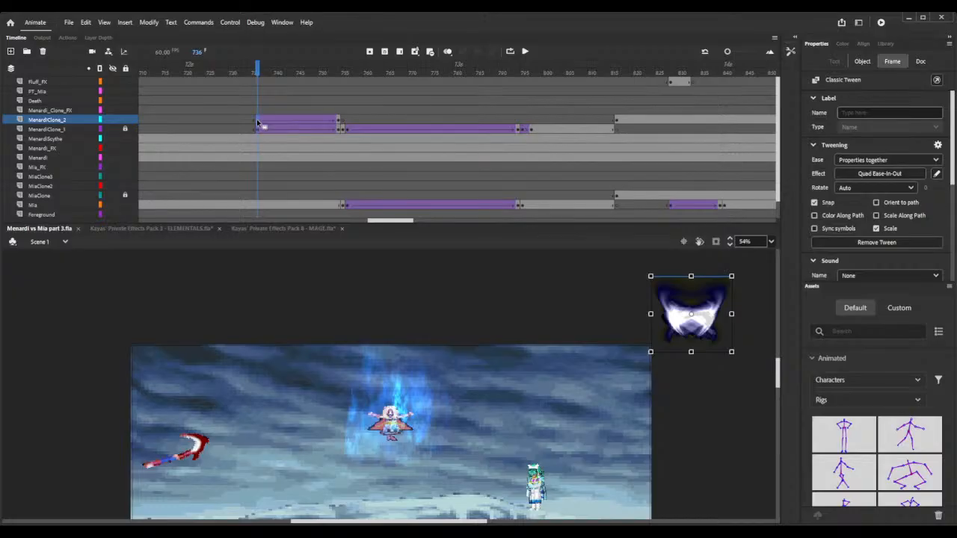
click(307, 273)
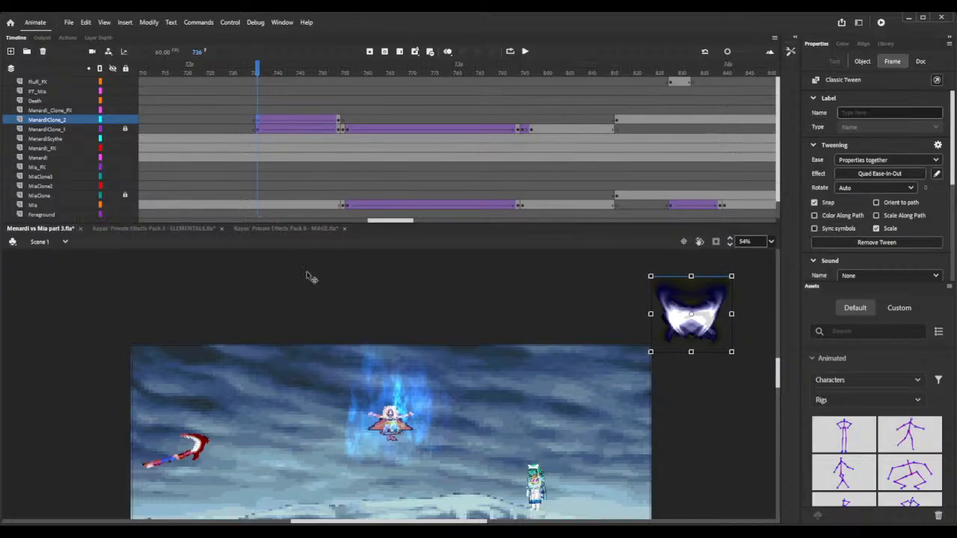
key(ctrl+s)
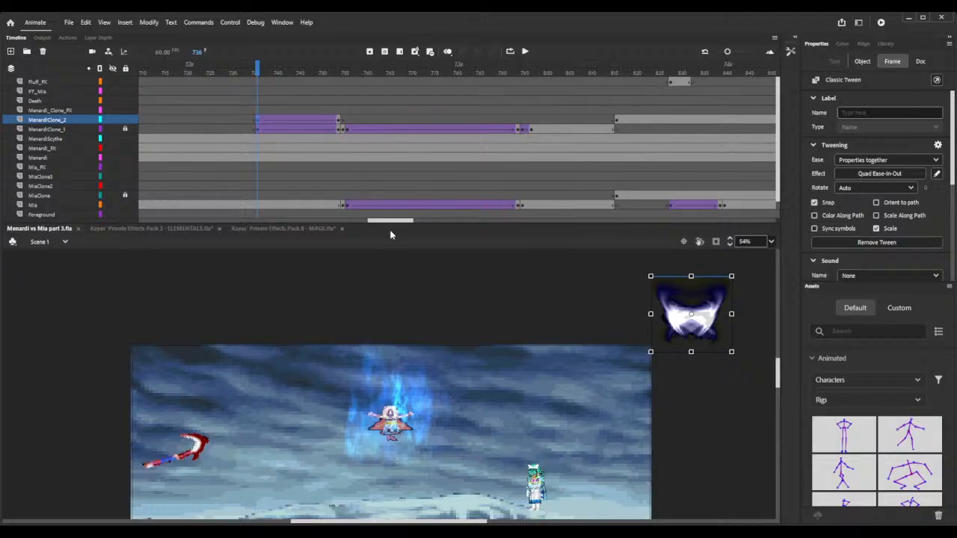
- Paste the copied effect keyframe on MenardiClone_2 at frame 910, where the black clone appears
drag(392, 223, 419, 224)
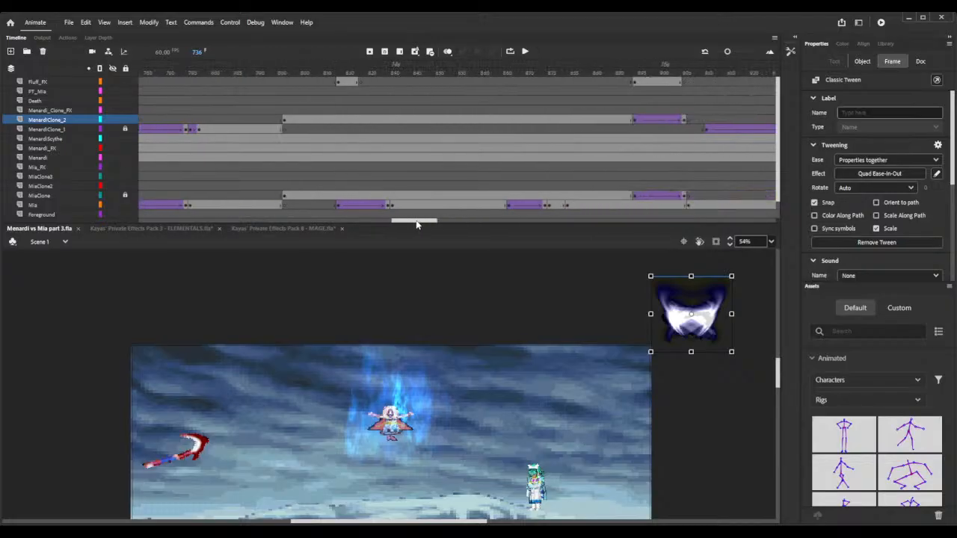
click(299, 68)
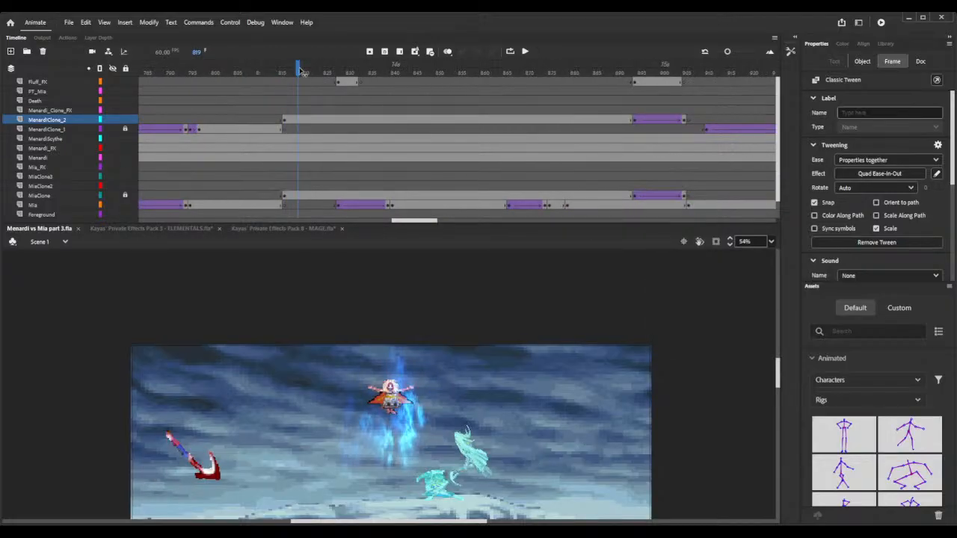
drag(302, 70, 598, 95)
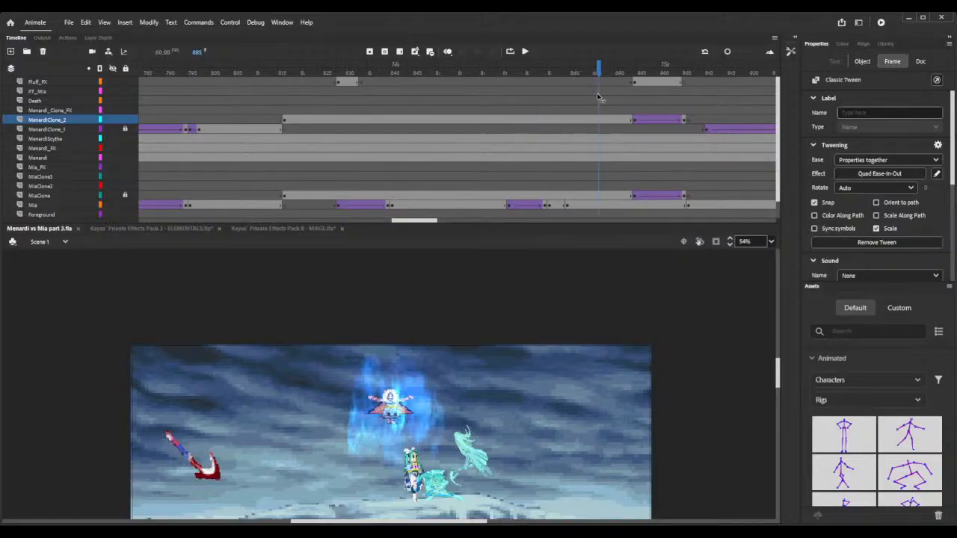
click(631, 292)
scroll(638, 466, down, 2)
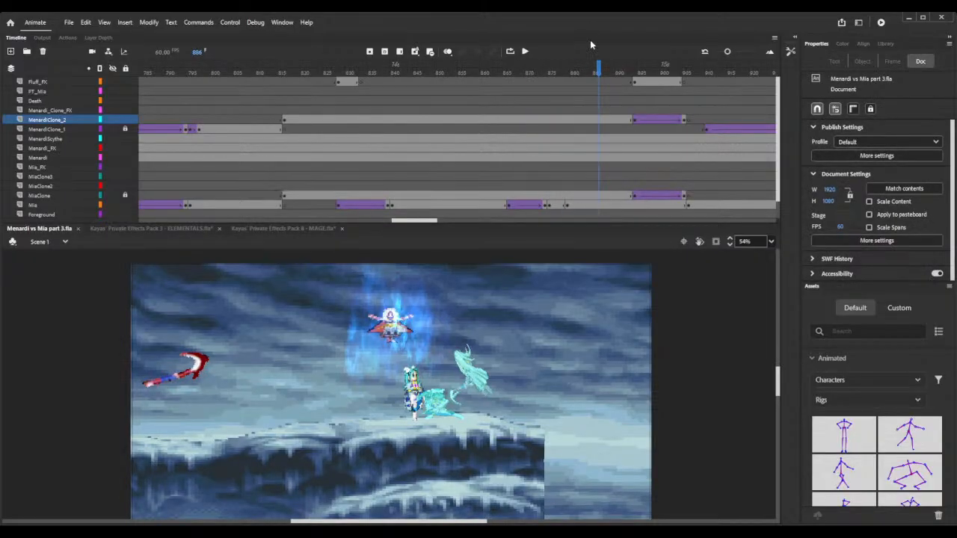
drag(598, 67, 708, 70)
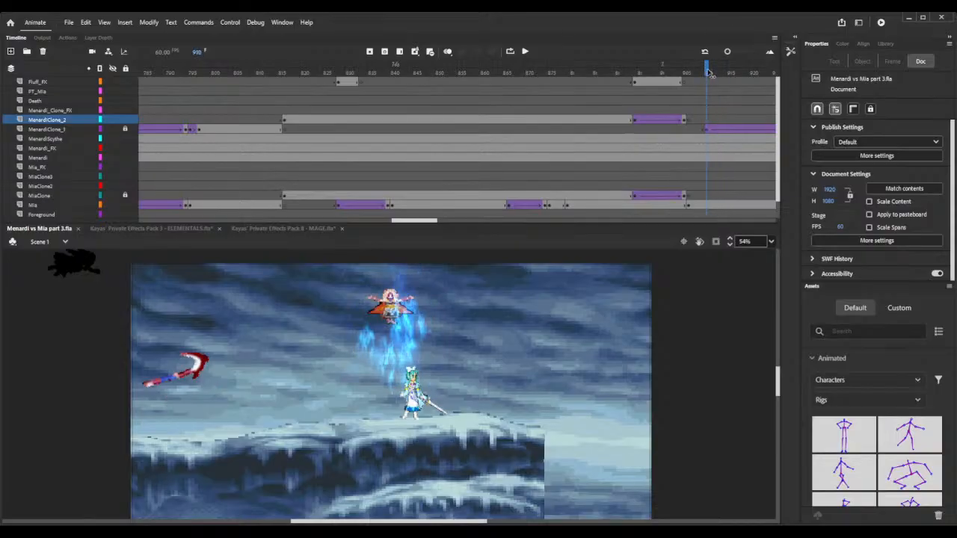
click(706, 118)
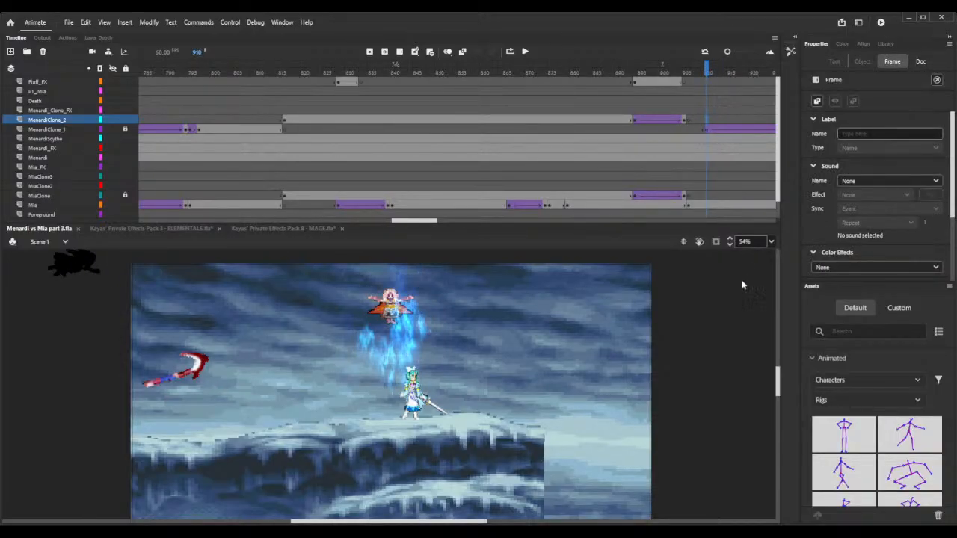
key(ctrl+alt+v)
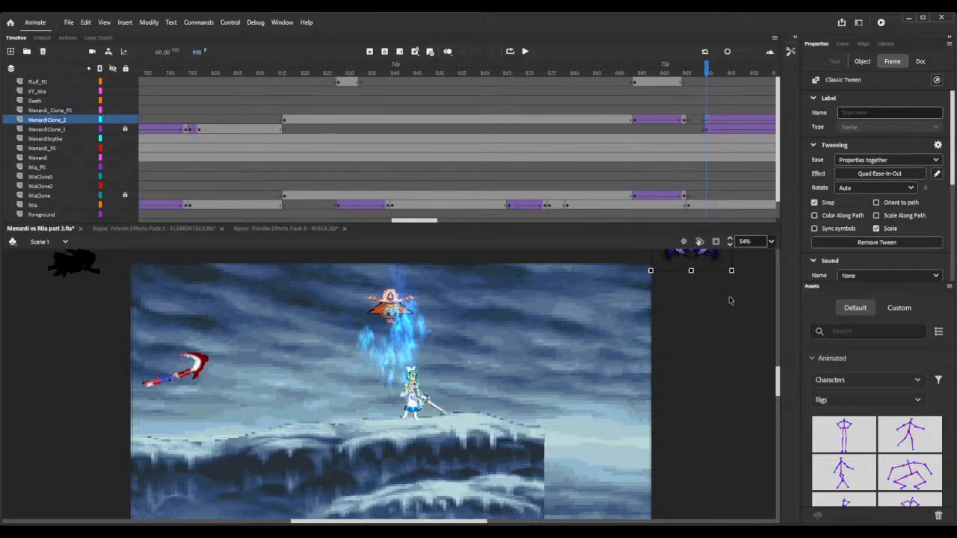
- Move the pasted effect over the black clone outside the stage and widen it to about 344
scroll(775, 381, up, 5)
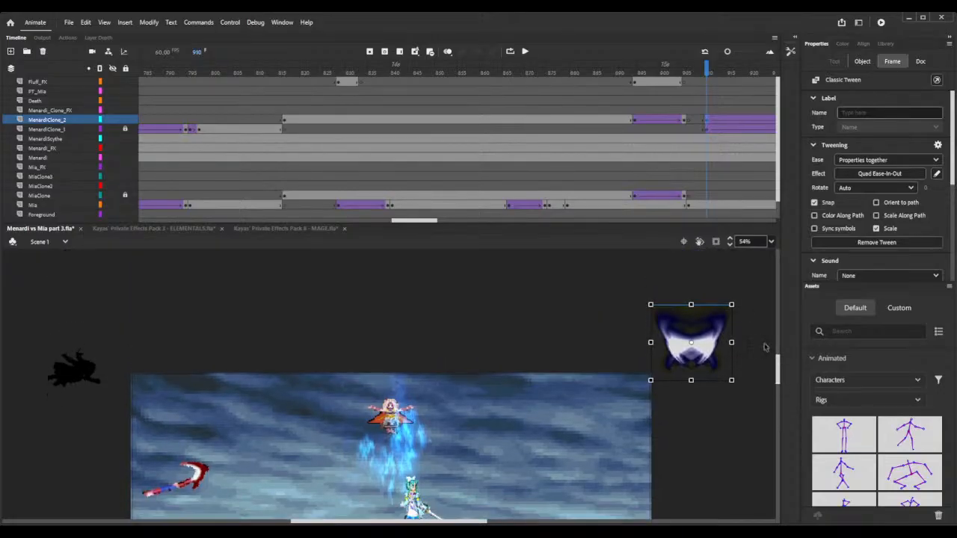
drag(696, 329, 81, 356)
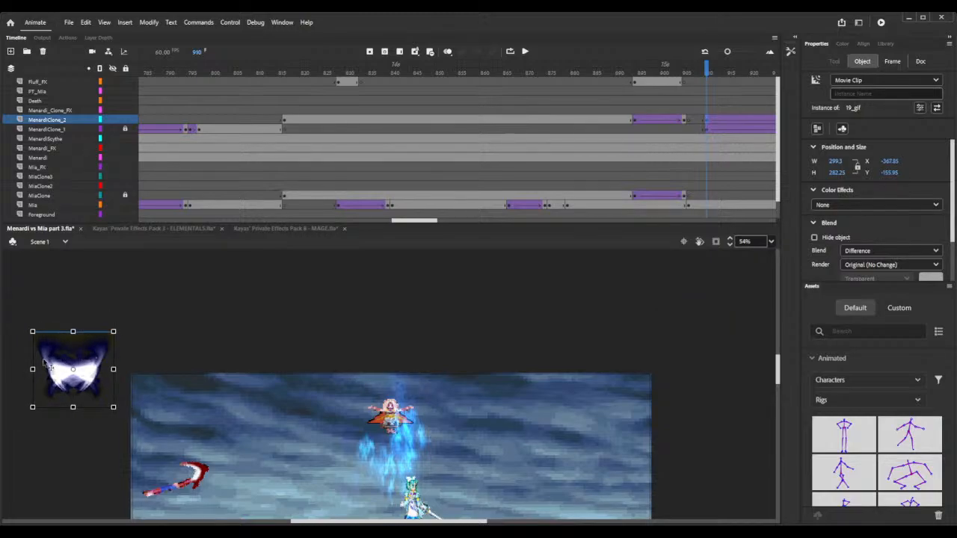
drag(32, 369, 26, 368)
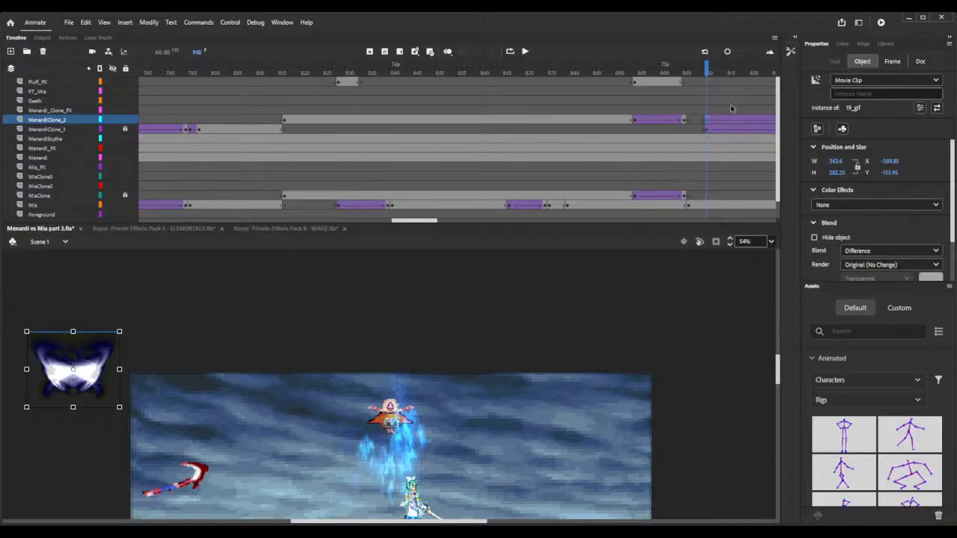
- Remove the classic tween from the MenardiClone_2 span starting at frame 910
click(717, 125)
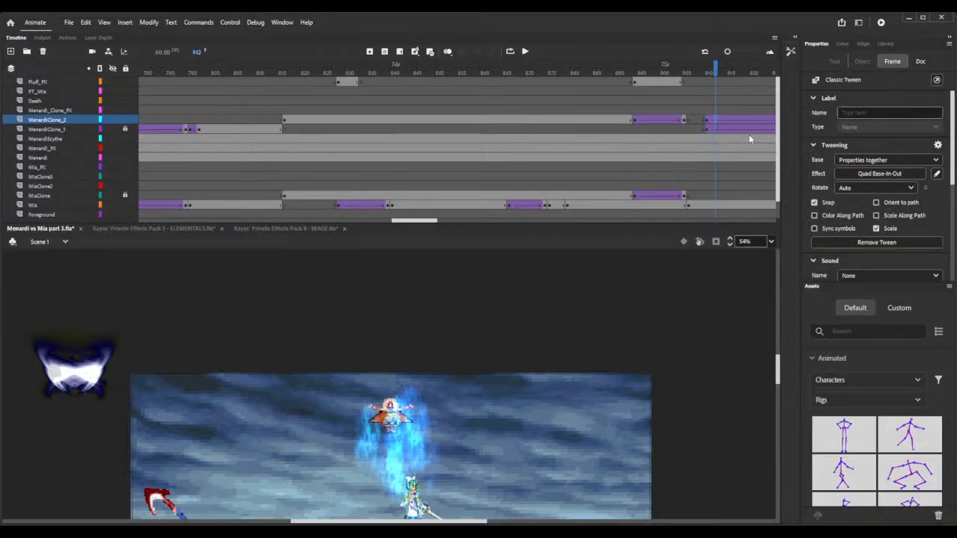
click(753, 130)
scroll(752, 127, down, 1)
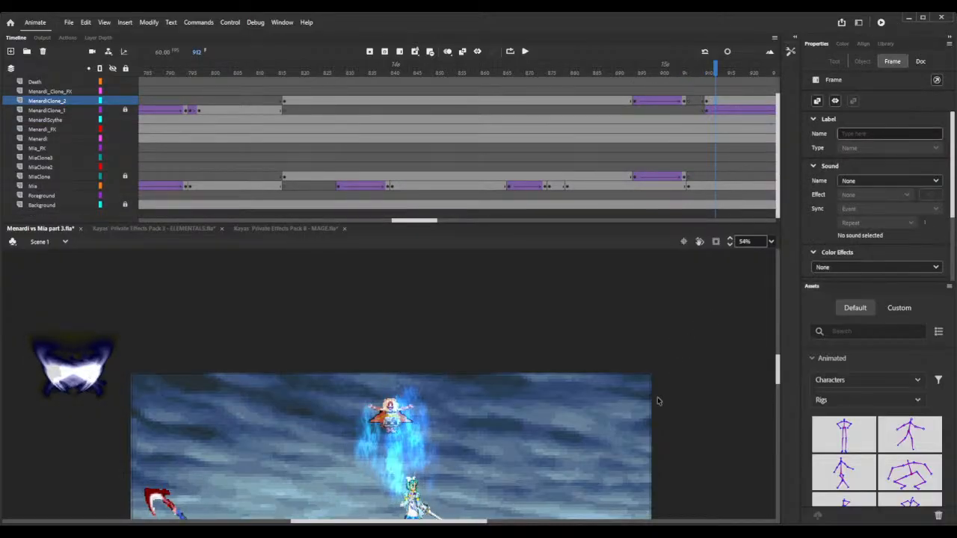
- Insert a keyframe on MenardiClone_2 at frame 930 and move the effect onto the black clone beside Mia
scroll(657, 404, down, 2)
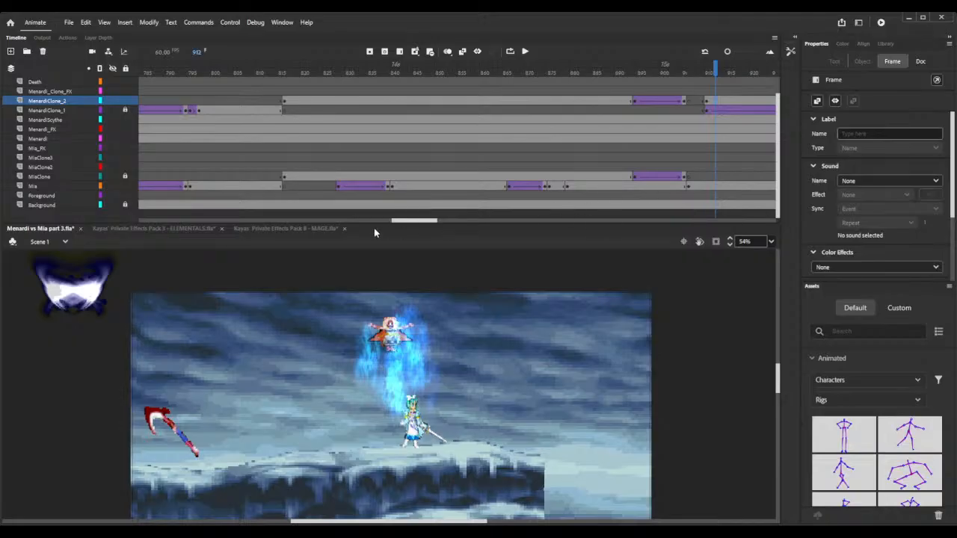
drag(422, 221, 454, 222)
click(387, 102)
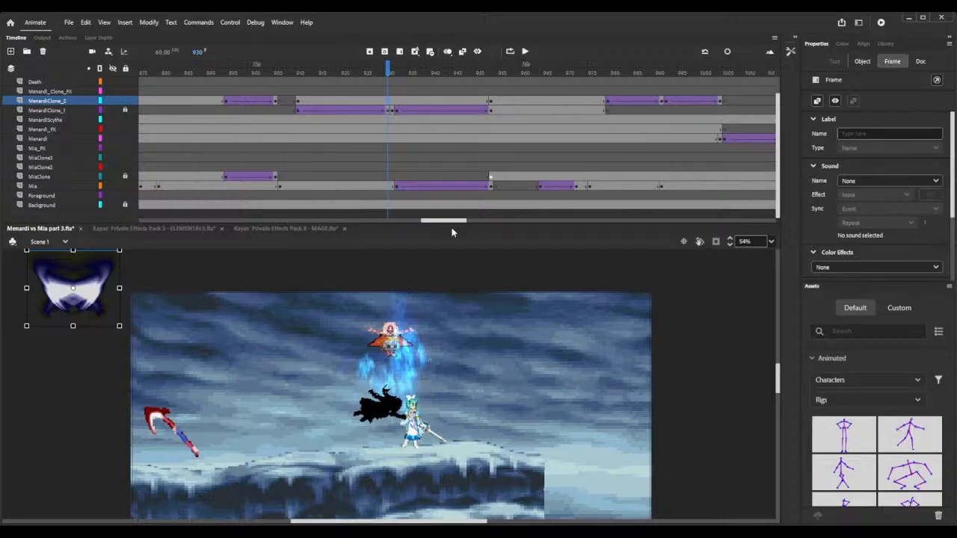
key(F6)
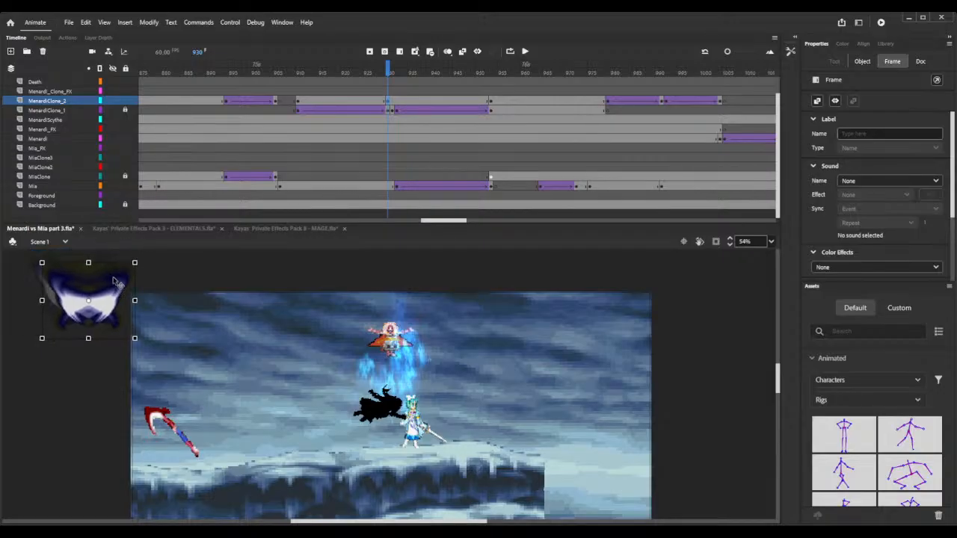
drag(97, 267, 400, 381)
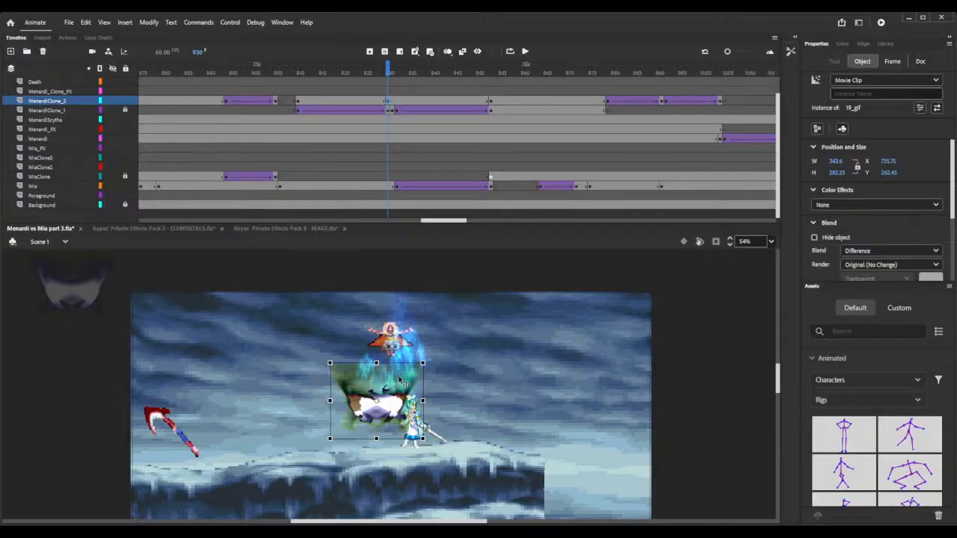
- Create a classic tween on MenardiClone_2 between frames 910 and 930 with Quad Ease-In-Out easing, and save the document
click(333, 104)
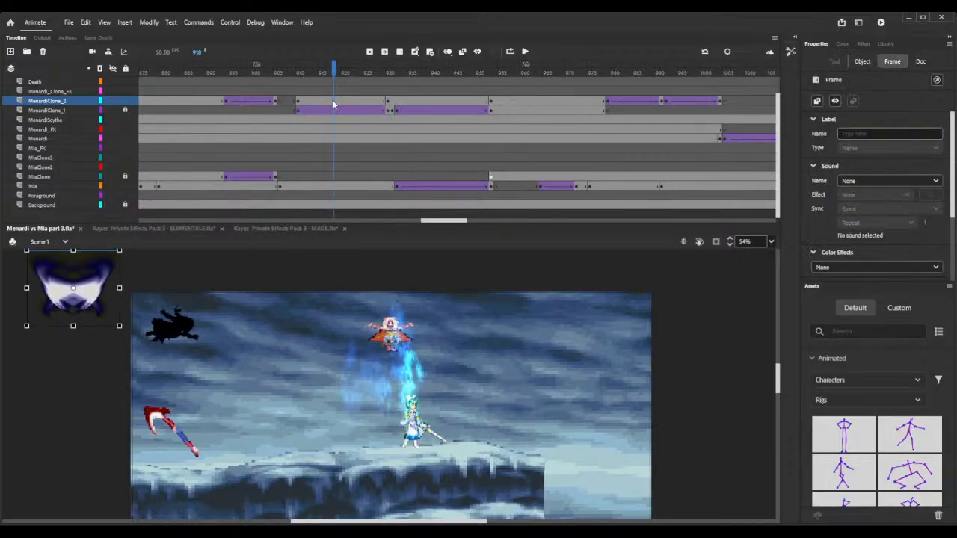
click(377, 109)
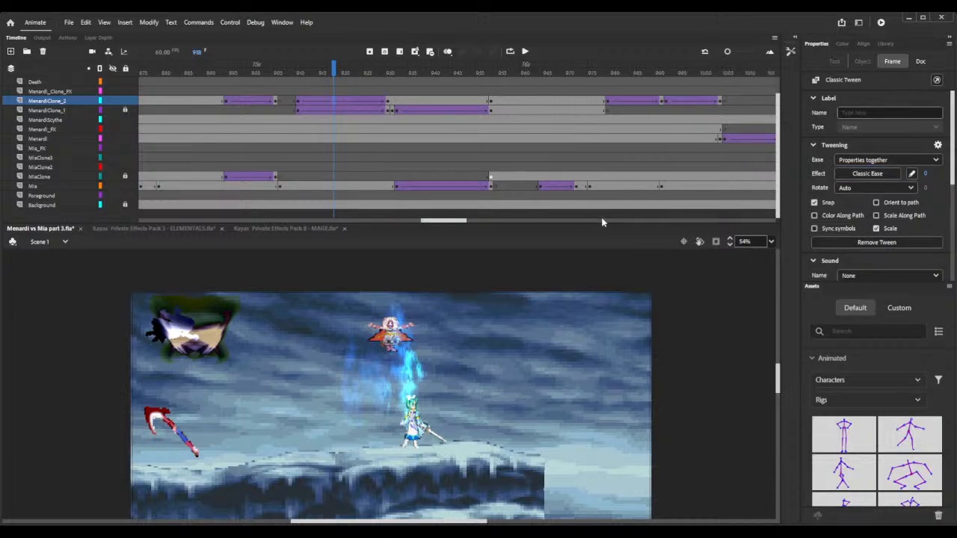
double_click(704, 192)
key(ctrl+s)
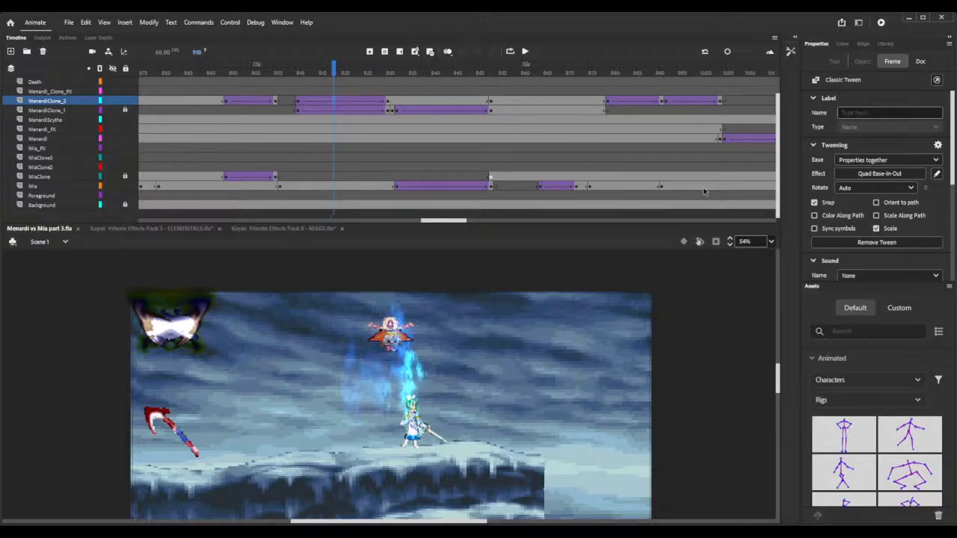
- Insert a keyframe on MenardiClone_2 at frame 931 and shift the effect right until it covers the black clone
click(393, 101)
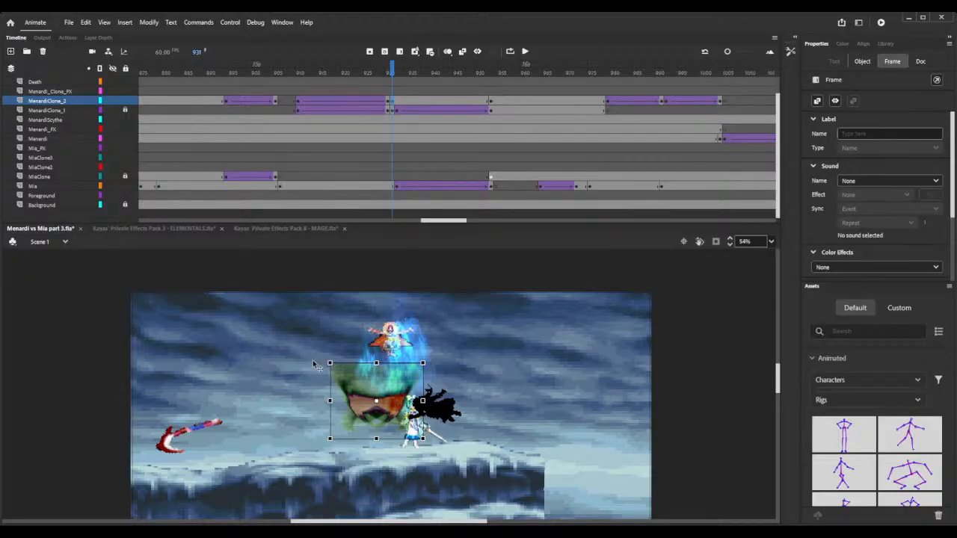
key(Right)
key(Right)
key(Right)
key(Right)
key(Right)
key(Right)
key(Right)
key(Right)
key(Right)
key(Right)
key(Right)
key(Right)
key(Right)
key(Right)
key(Right)
key(Right)
key(Right)
key(Right)
key(Right)
key(Right)
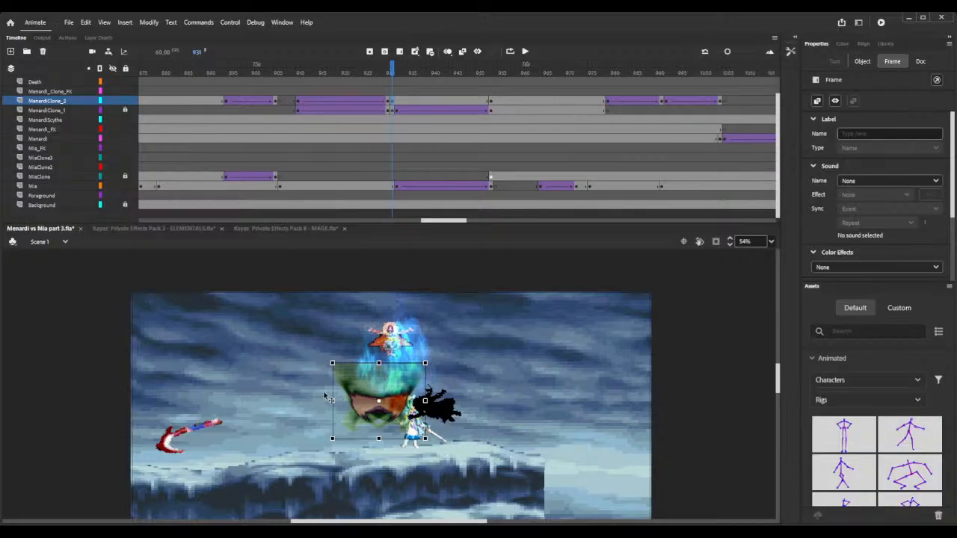
key(Right)
key(Right)
key(Right)
key(Right)
key(Right)
key(Right)
key(Right)
key(Right)
key(Right)
key(Right)
key(Right)
key(Right)
key(Right)
key(Right)
key(Right)
key(Right)
key(Right)
key(Right)
key(Right)
key(Right)
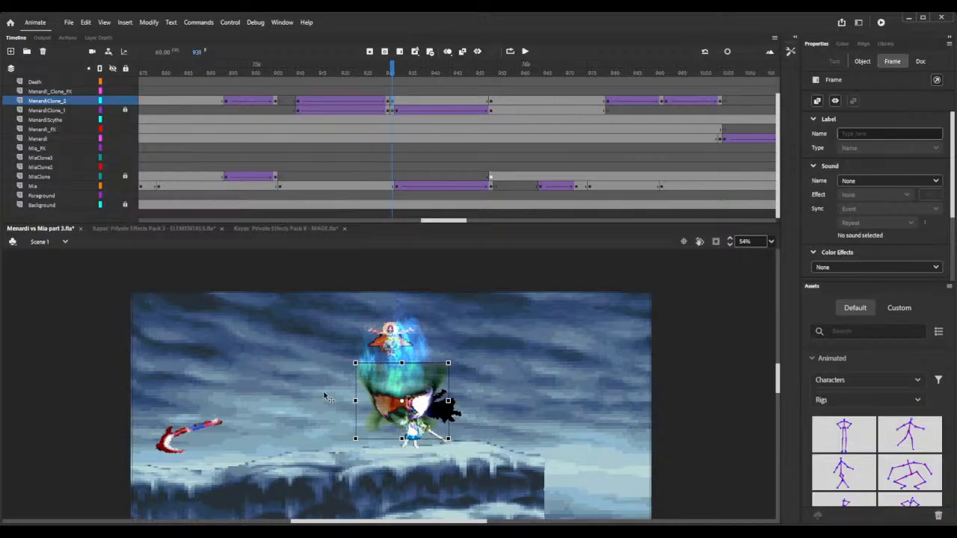
key(Right)
key(Right)
key(Right)
key(Right)
key(Right)
key(Right)
key(Right)
key(Right)
key(Right)
key(Right)
key(Right)
key(Right)
key(Right)
key(Right)
key(Right)
key(Right)
key(Right)
key(Right)
key(Right)
key(Right)
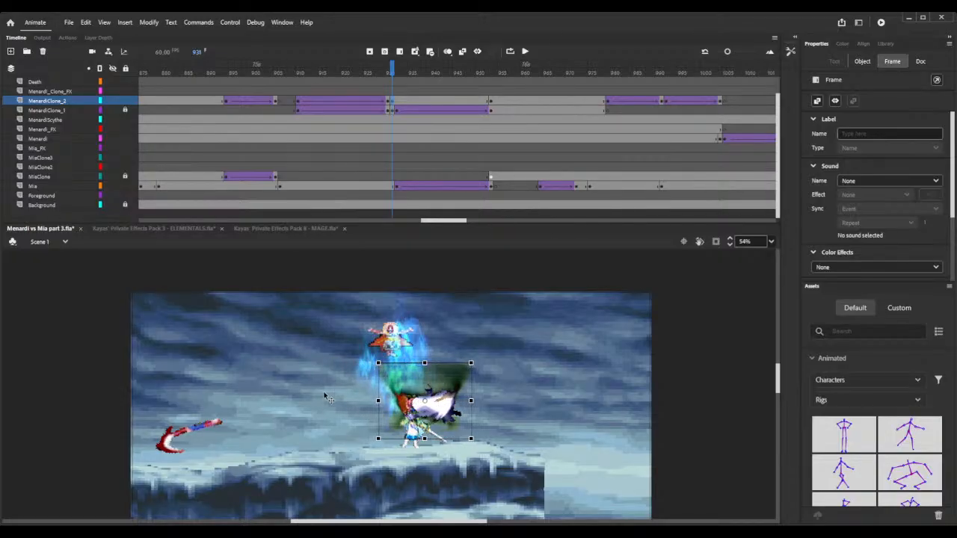
key(Right)
key(Right)
key(Right)
key(Right)
key(Right)
key(Right)
key(Right)
key(Right)
key(Right)
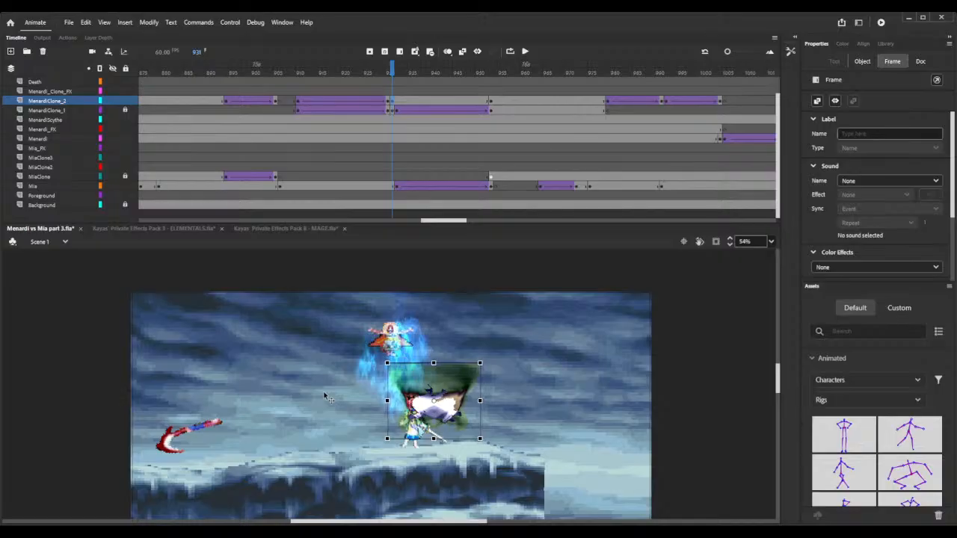
key(Right)
key(Right)
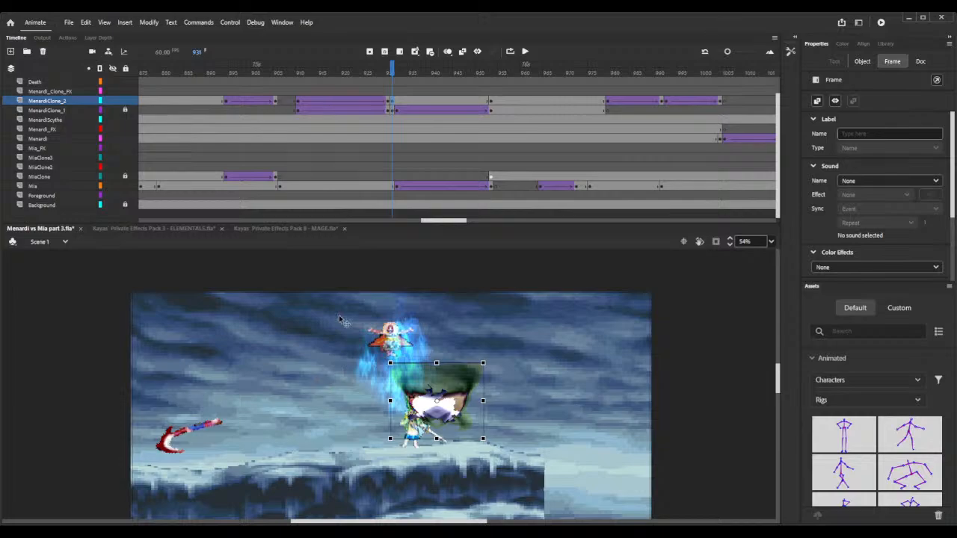
- Insert keyframes on MenardiClone_2 at frames 932 and 952, and at 952 shift the effect left onto the black clone
click(397, 102)
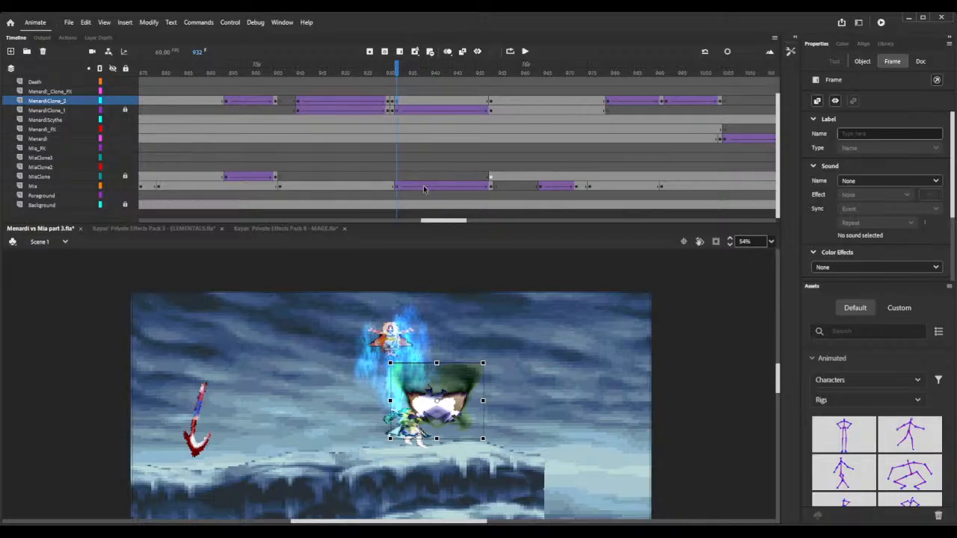
click(491, 100)
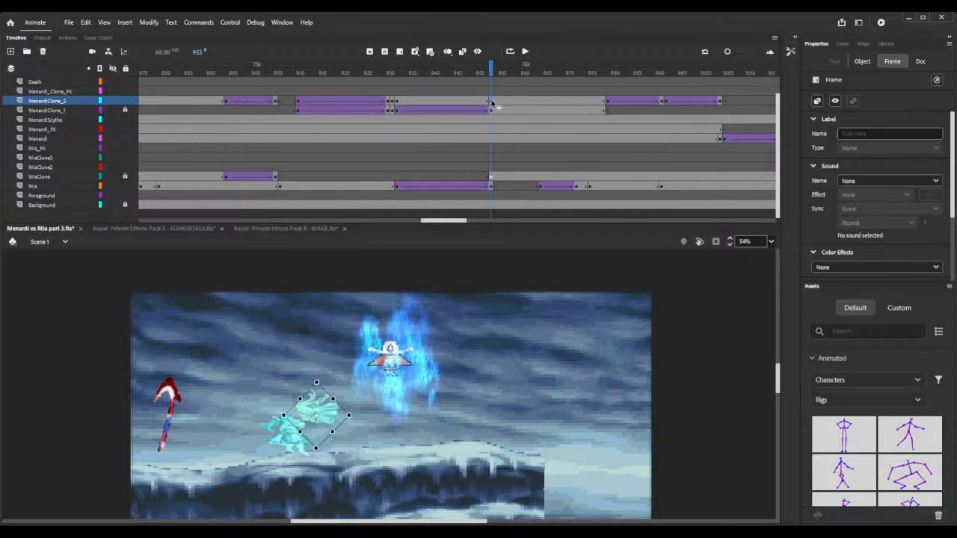
click(486, 101)
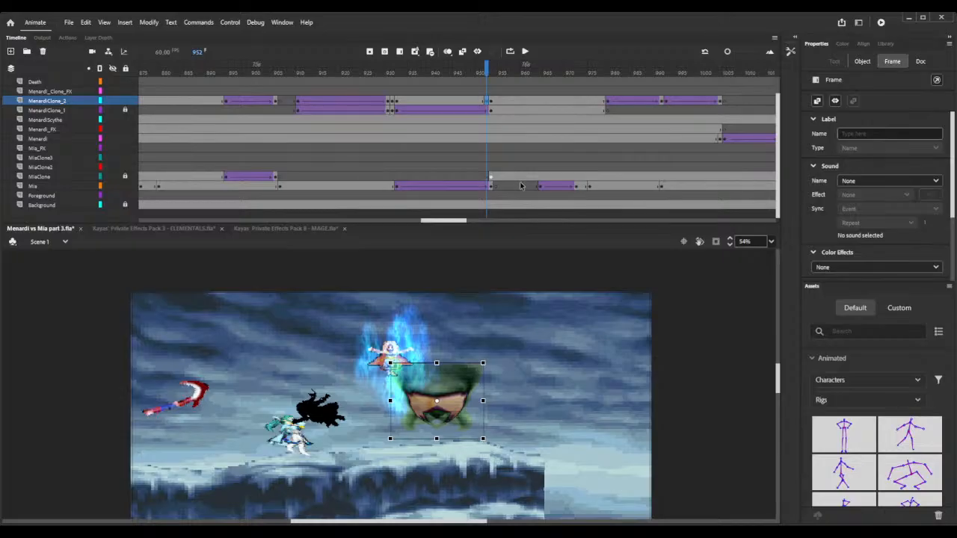
key(shift+Left)
key(shift+Left)
key(shift+Left)
key(shift+Left)
key(shift+Left)
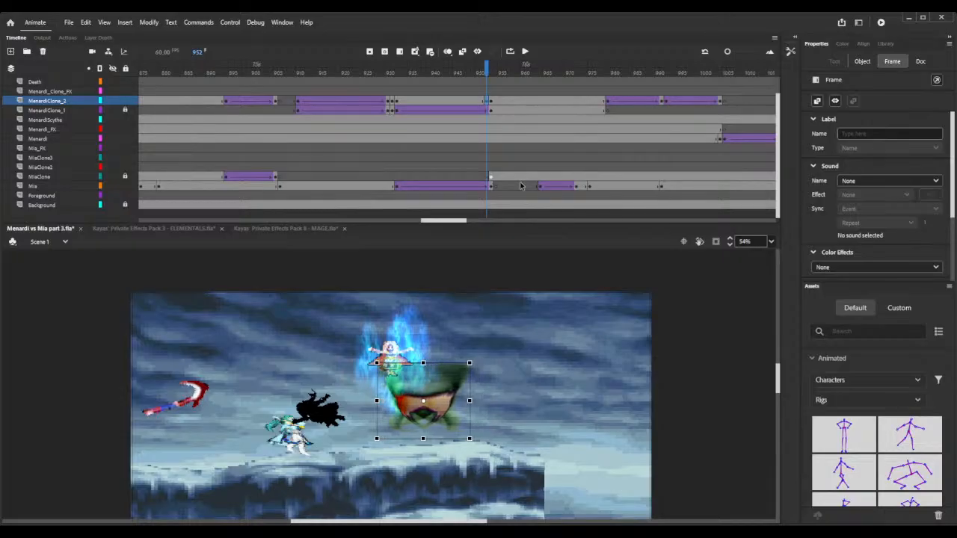
key(shift+Left)
key(shift+Left)
key(shift+Left)
key(shift+Left)
key(shift+Left)
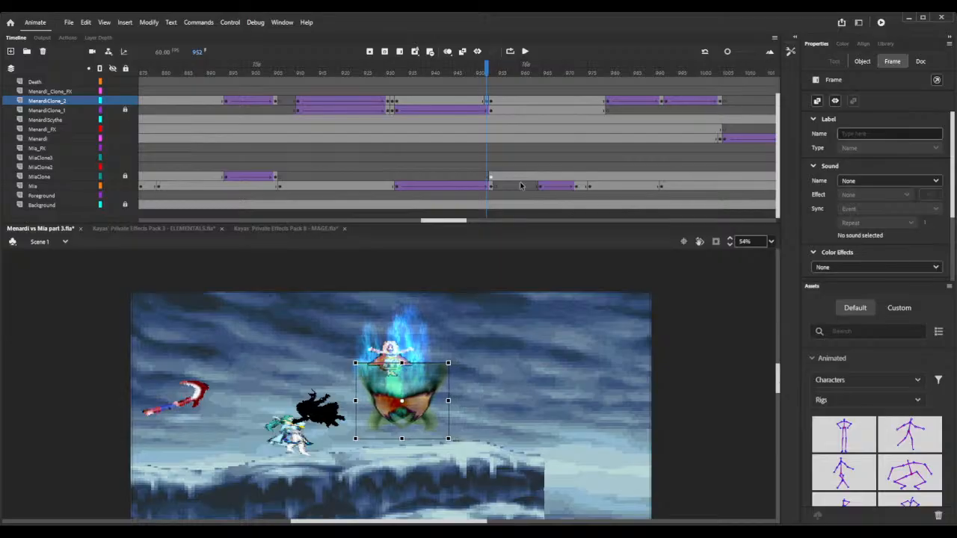
key(shift+Left)
key(shift+Left)
key(shift+Left)
key(shift+Left)
key(shift+Left)
key(shift+Left)
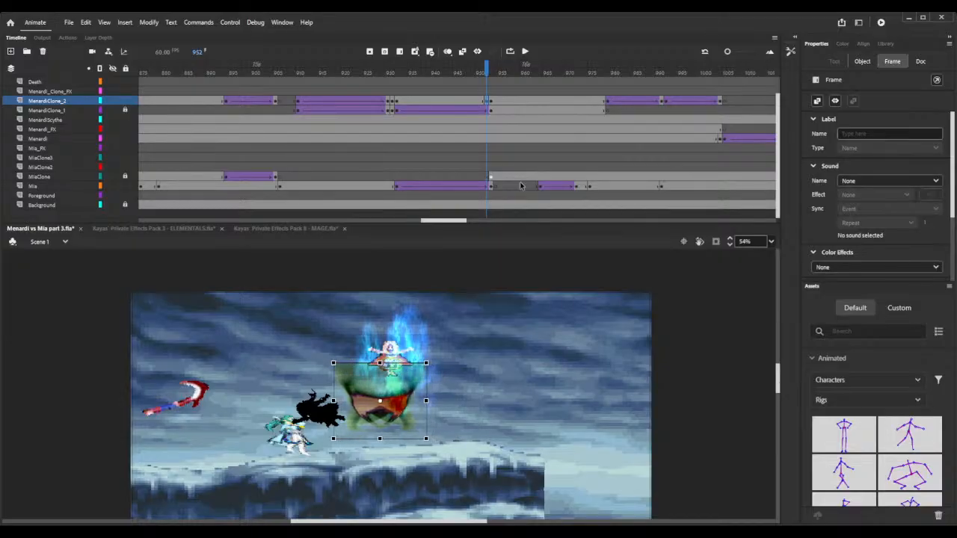
key(shift+Left)
key(shift+Left)
key(shift+Left)
key(shift+Left)
key(shift+Left)
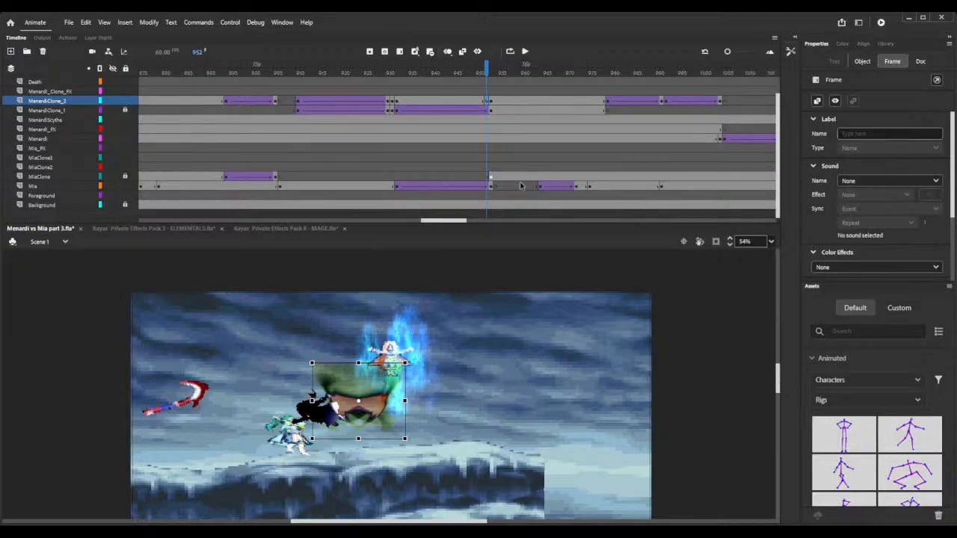
key(shift+Left)
key(shift+Left)
key(shift+Left)
key(shift+Left)
key(shift+Left)
key(shift+Left)
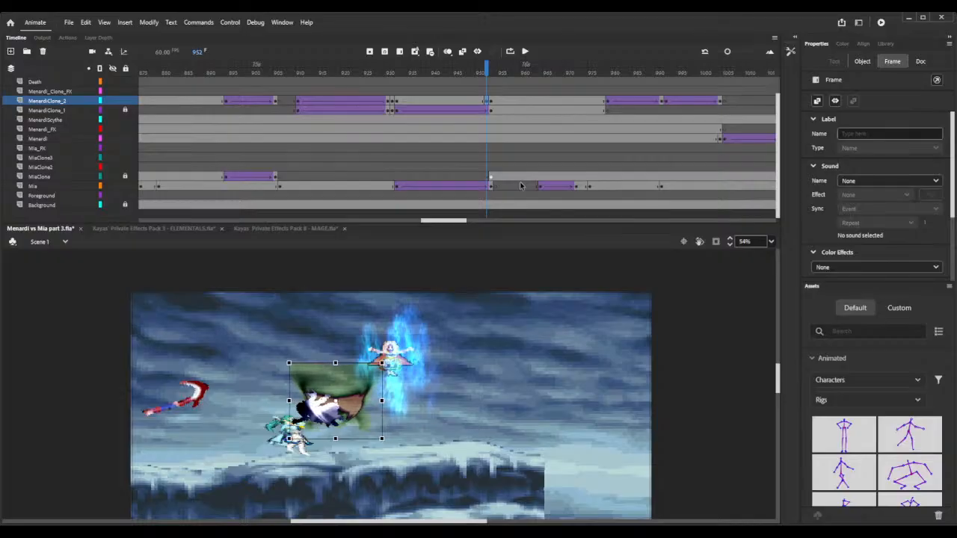
key(shift+Left)
key(shift+Left)
key(shift+Left)
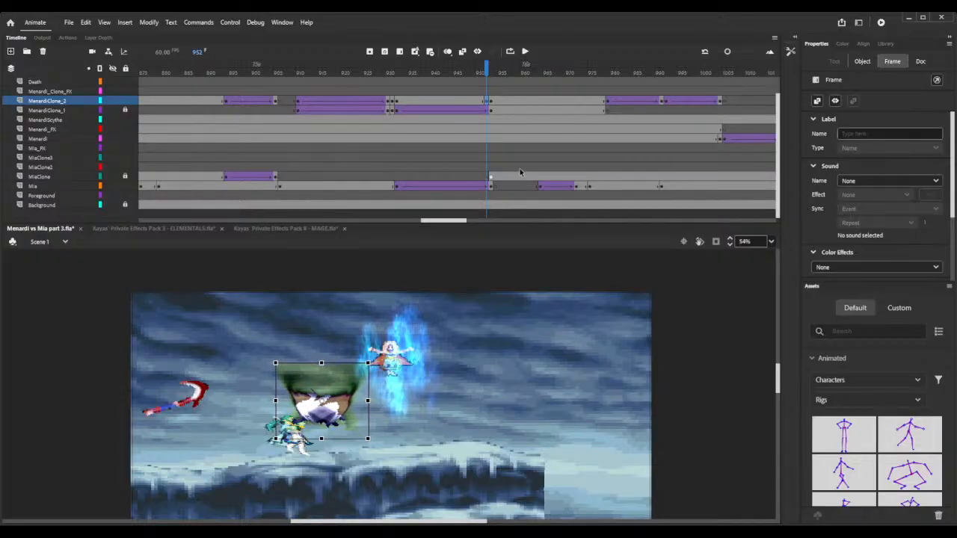
- Create a classic tween on MenardiClone_2 between frames 932 and 952 with Quad Ease-In-Out easing
click(434, 103)
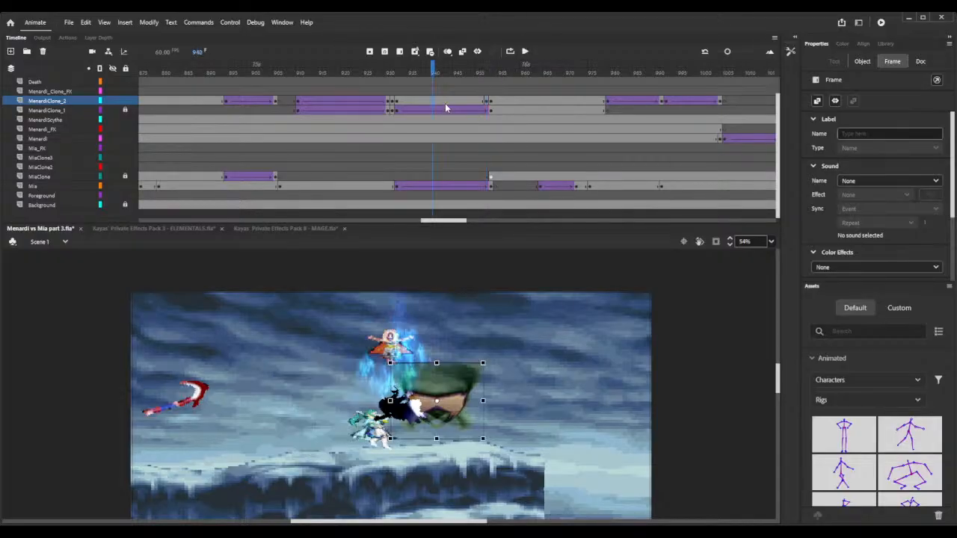
click(463, 107)
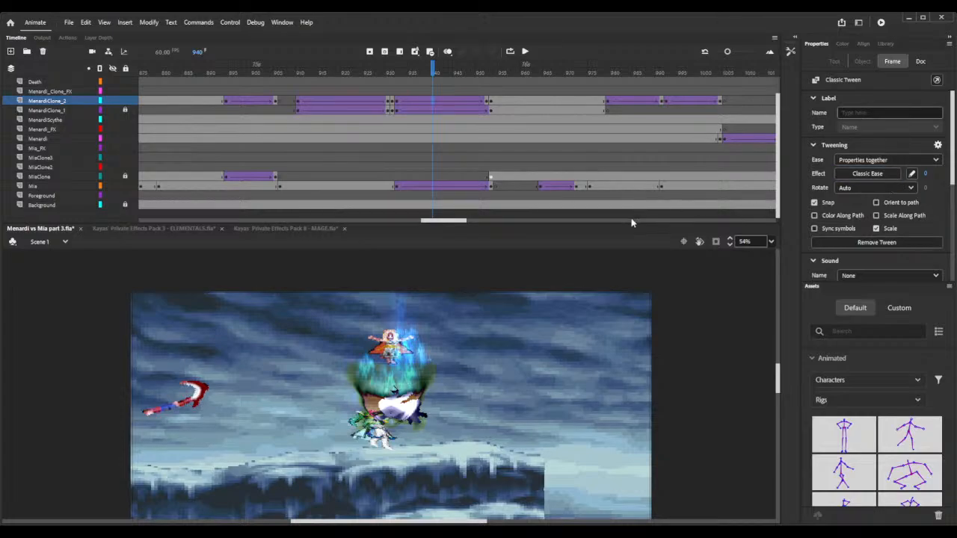
double_click(692, 191)
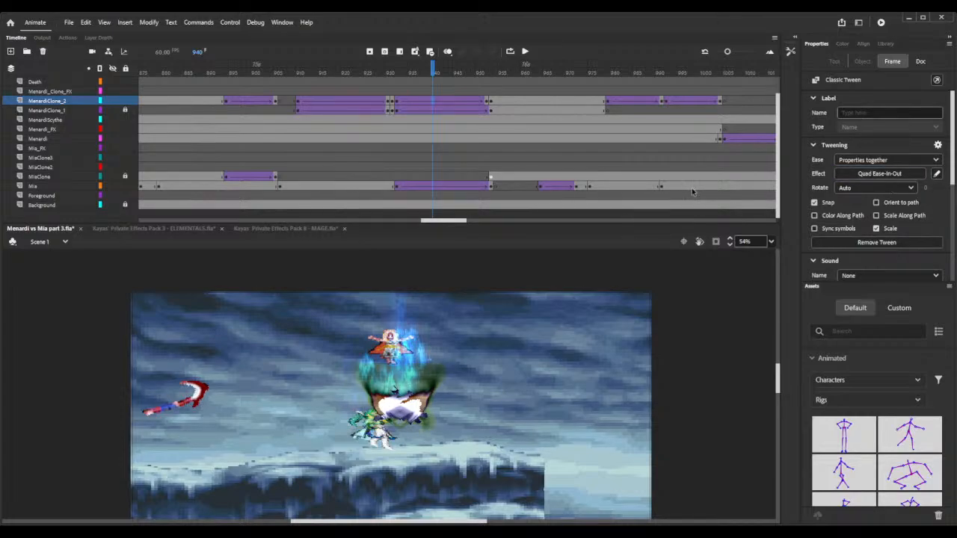
- Save the document, preview the animation as a test movie, and close the preview
key(ctrl+s)
click(880, 23)
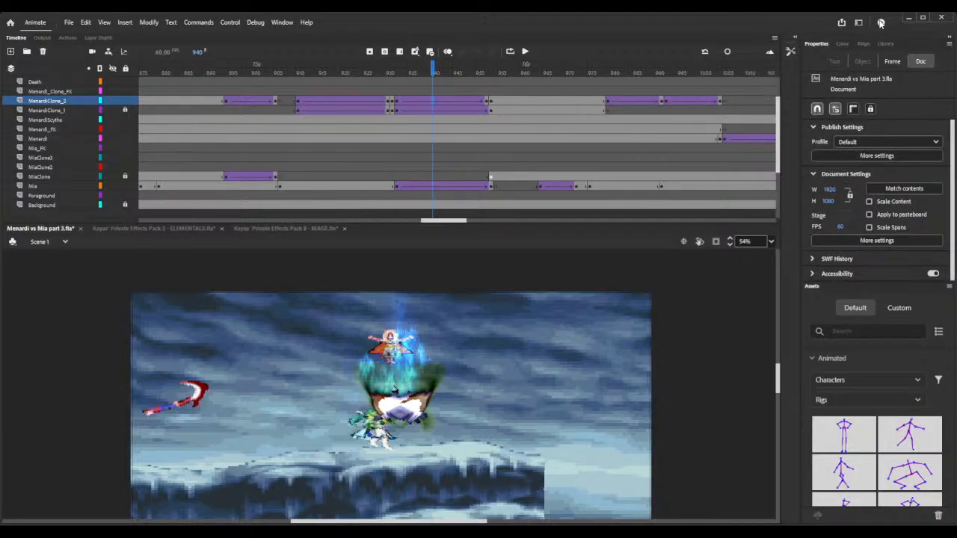
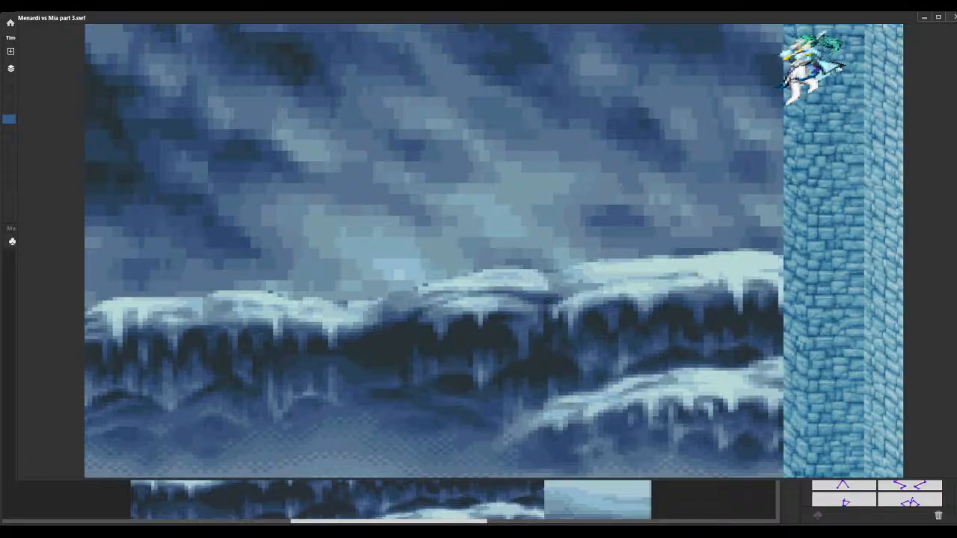
click(954, 17)
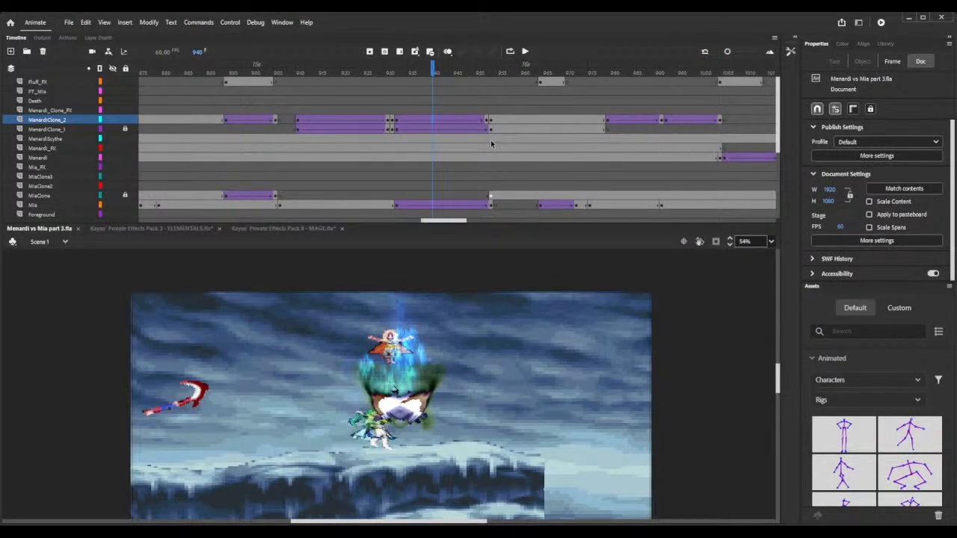
- Enlarge the Aura-5 instance around Menardi at frame 485 of Menardi_FX to about 1486 wide and 1122 high
drag(451, 221, 376, 215)
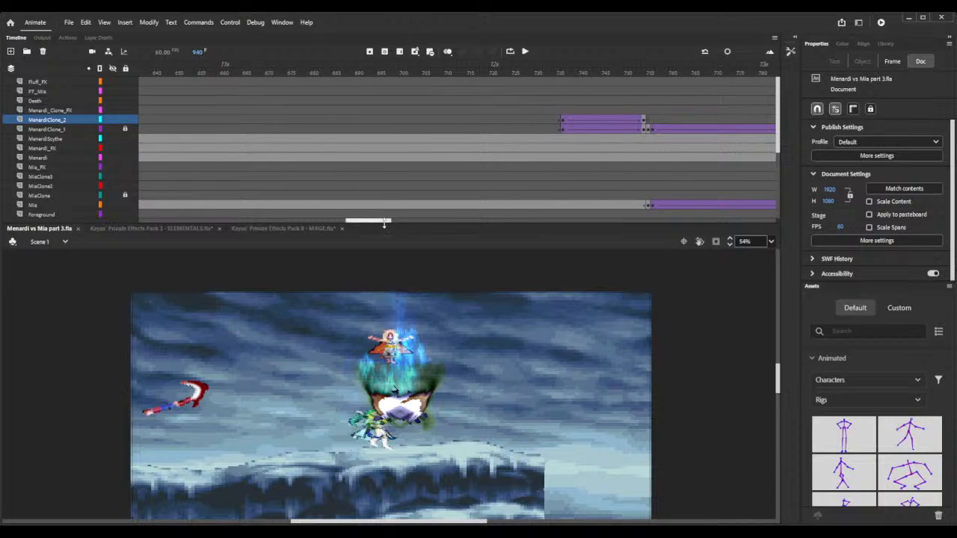
click(559, 68)
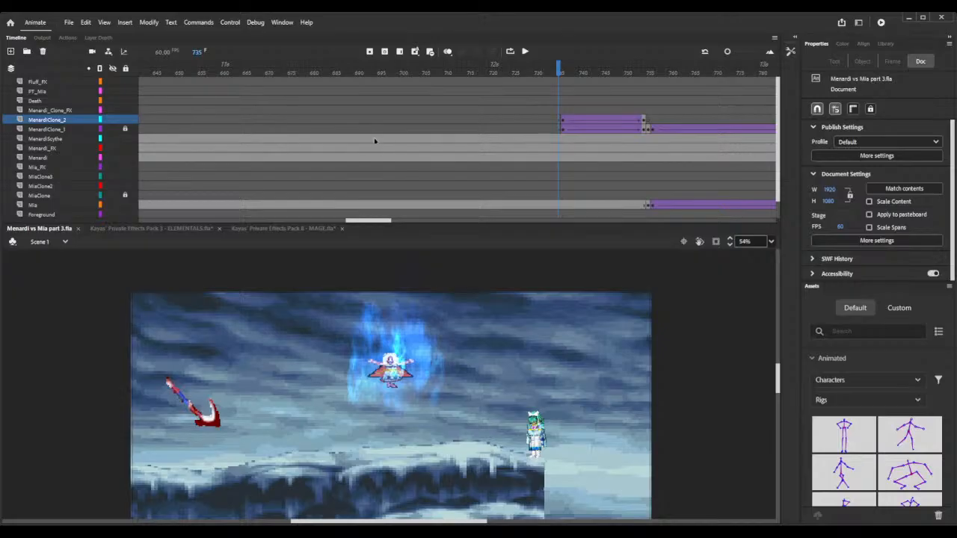
scroll(360, 225, left, 5)
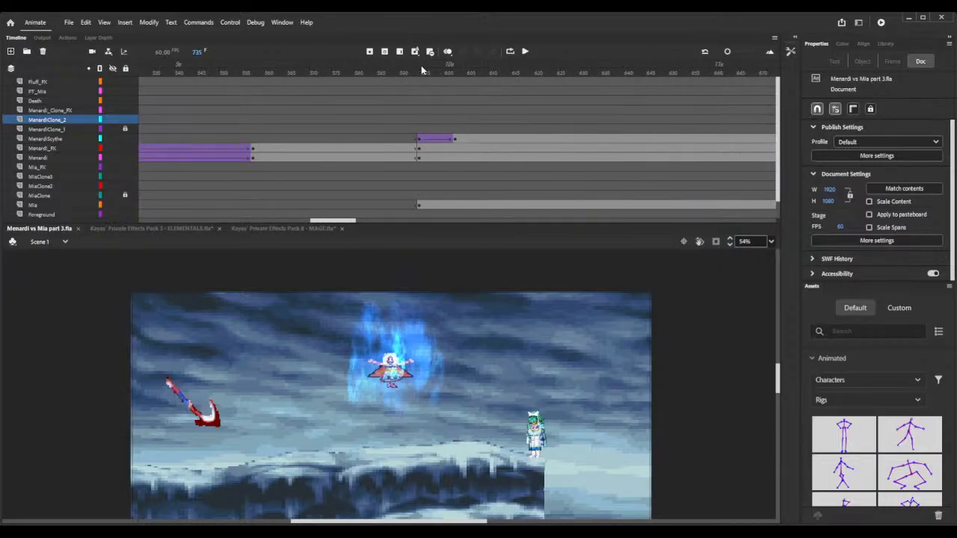
drag(421, 70, 254, 77)
drag(354, 222, 326, 222)
click(334, 154)
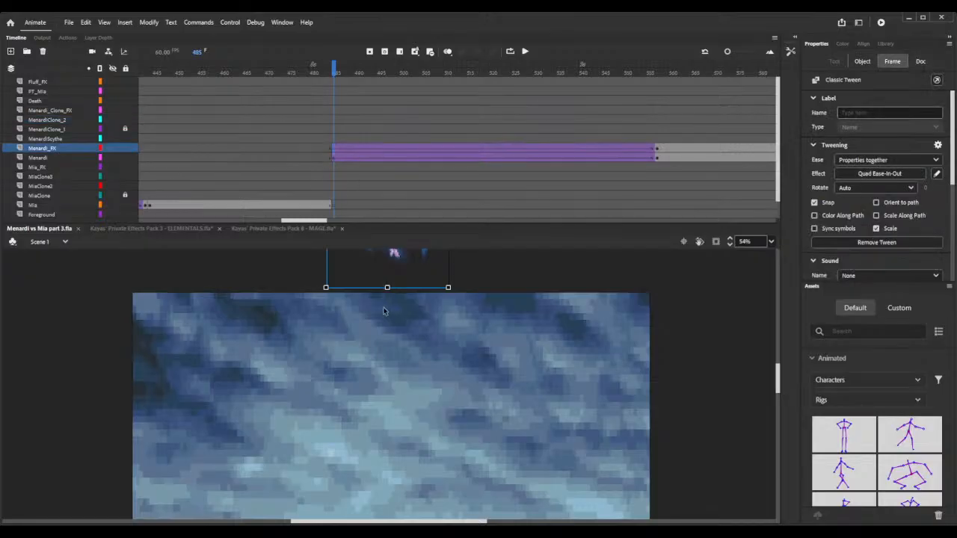
scroll(444, 348, up, 3)
scroll(444, 348, up, 3)
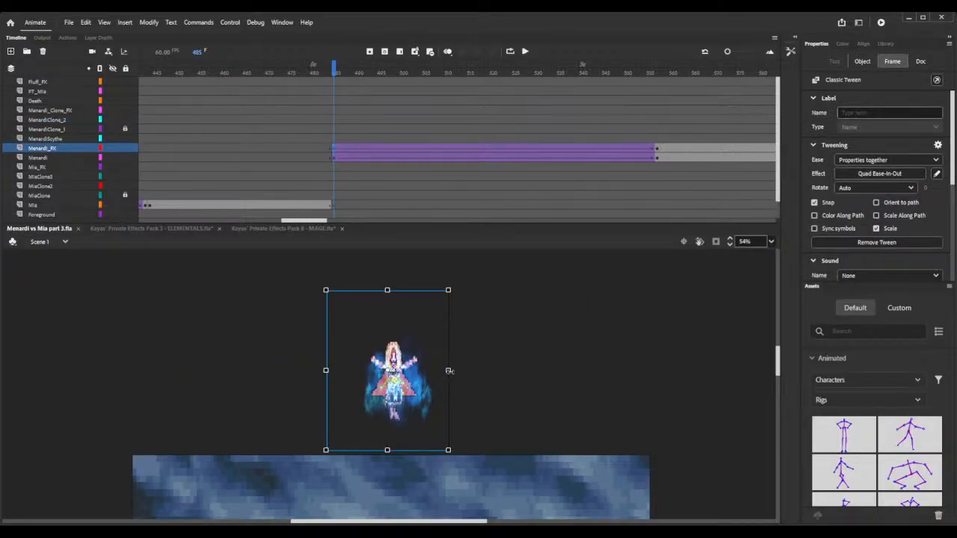
drag(448, 369, 517, 369)
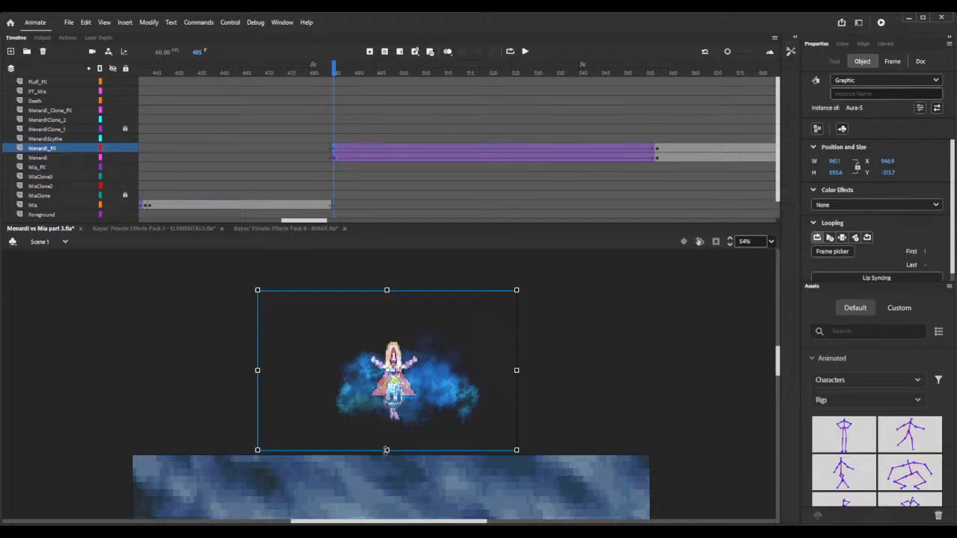
drag(387, 450, 386, 506)
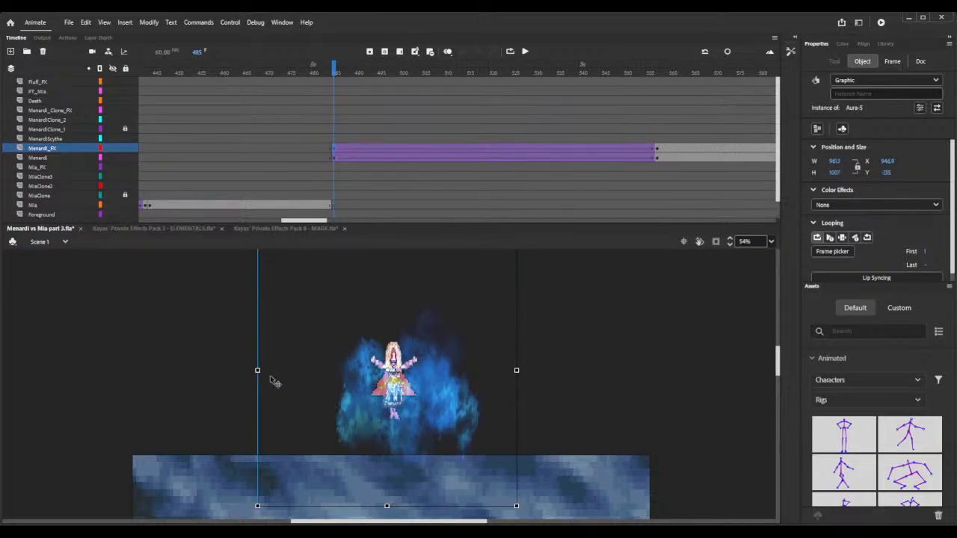
drag(257, 370, 220, 370)
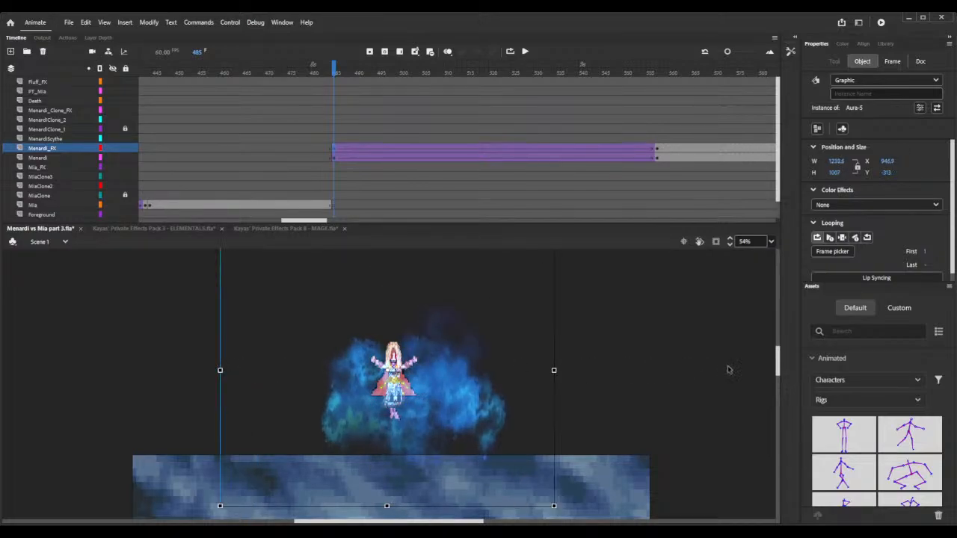
scroll(778, 355, up, 3)
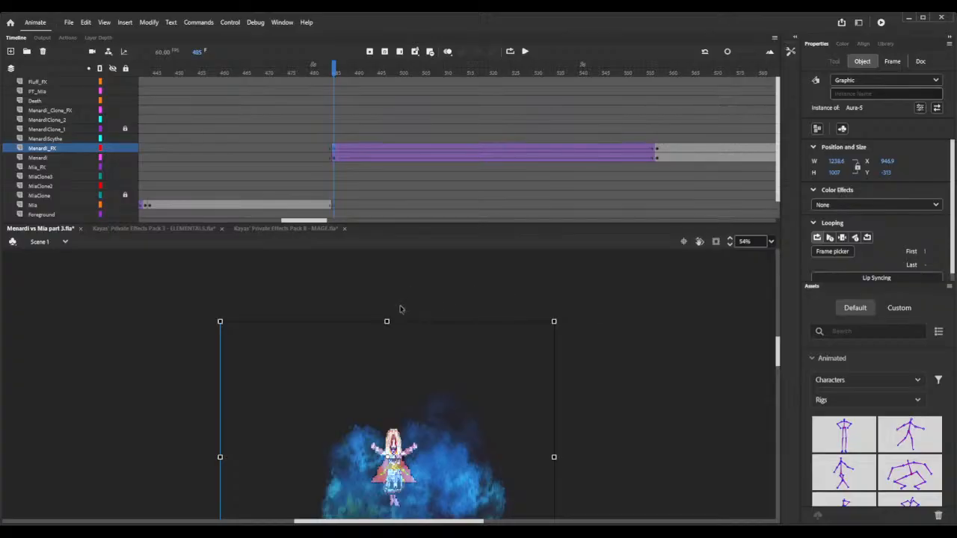
drag(387, 320, 387, 306)
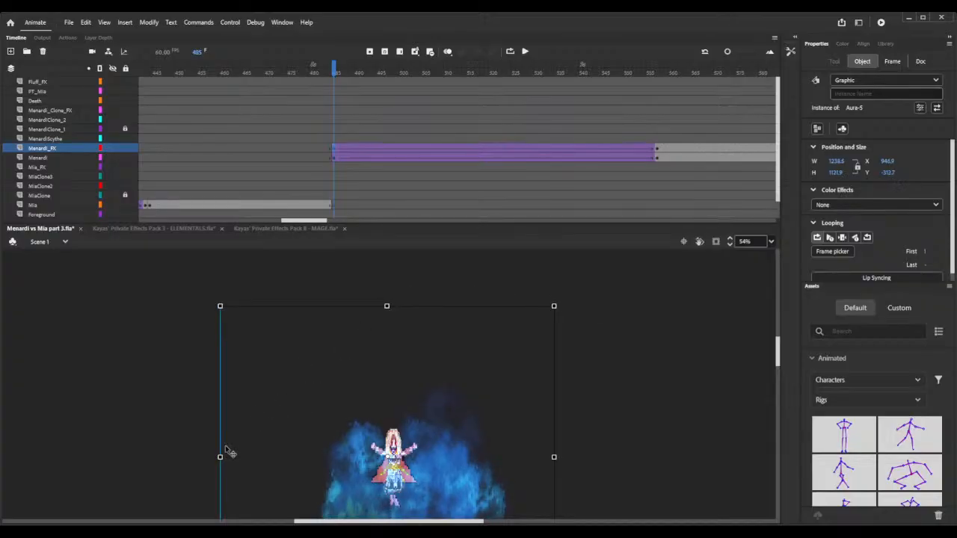
drag(219, 458, 187, 458)
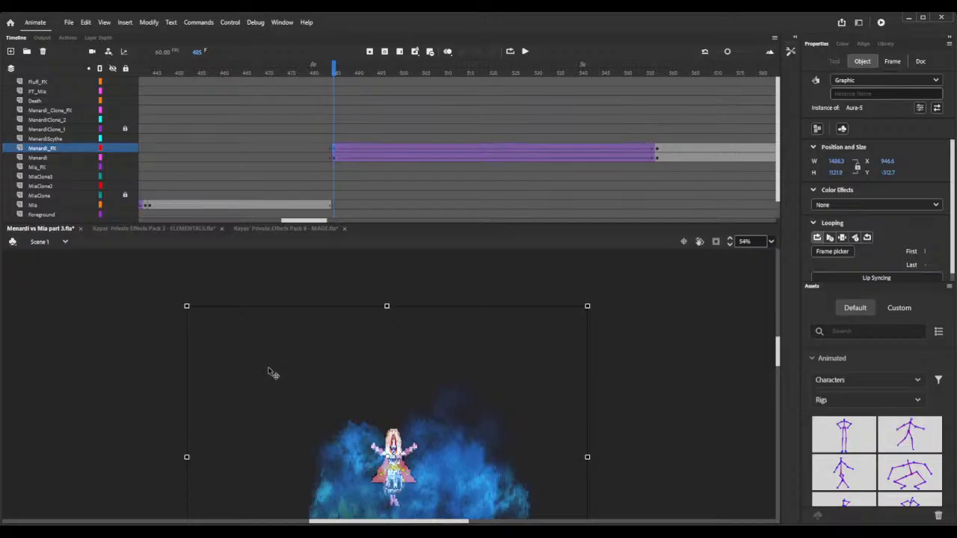
- Nudge the enlarged aura left at frame 485 to about X 891 so it surrounds Menardi
key(Left)
key(Left)
key(Left)
key(Left)
key(Left)
key(Left)
key(Left)
key(Left)
key(Left)
key(Left)
key(Left)
key(Left)
key(Left)
key(Left)
key(Left)
key(Left)
key(Left)
key(Left)
key(Left)
key(Left)
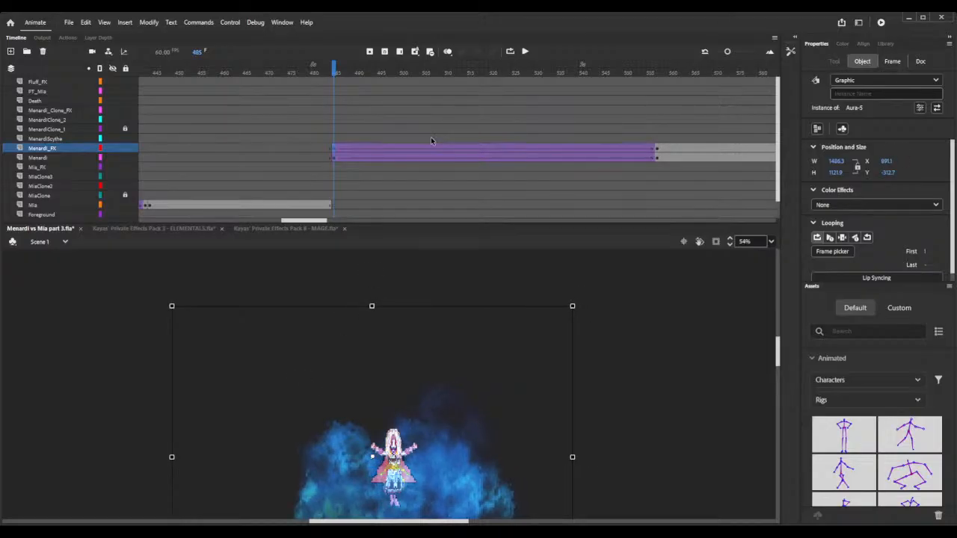
- Clear the Menardi_FX keyframe at frame 557
click(657, 151)
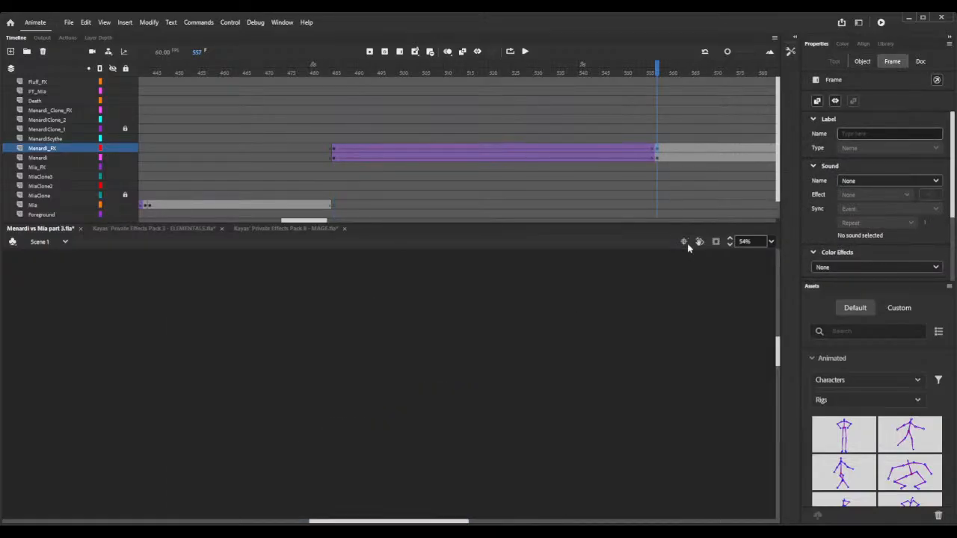
key(shift+F6)
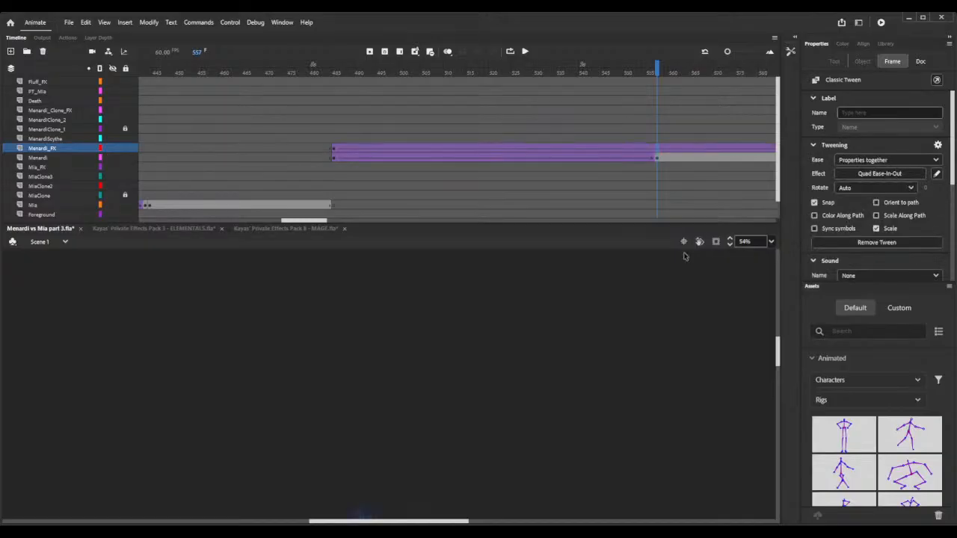
- Undo the recent Menardi_FX changes to restore the keyframe and its Aura-5 instance at frame 557
click(657, 150)
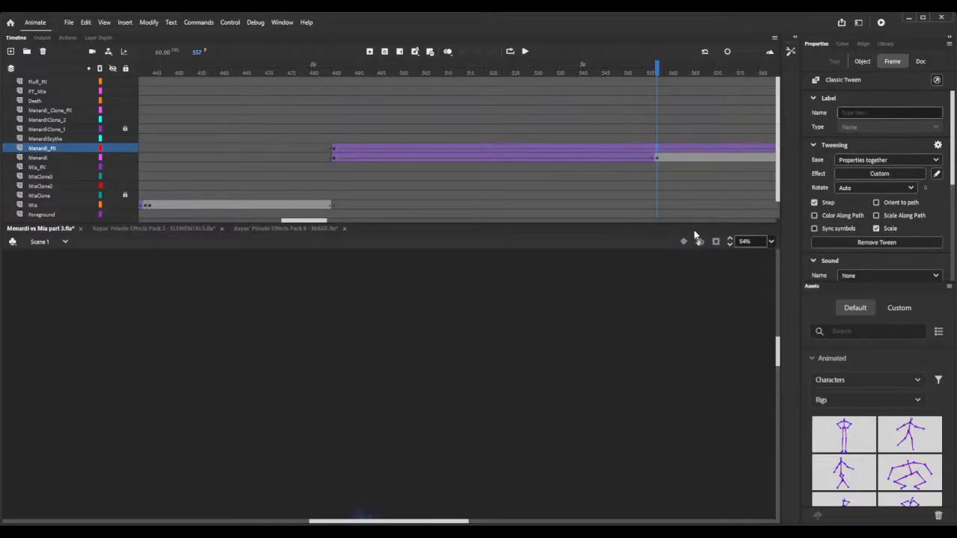
scroll(599, 344, down, 3)
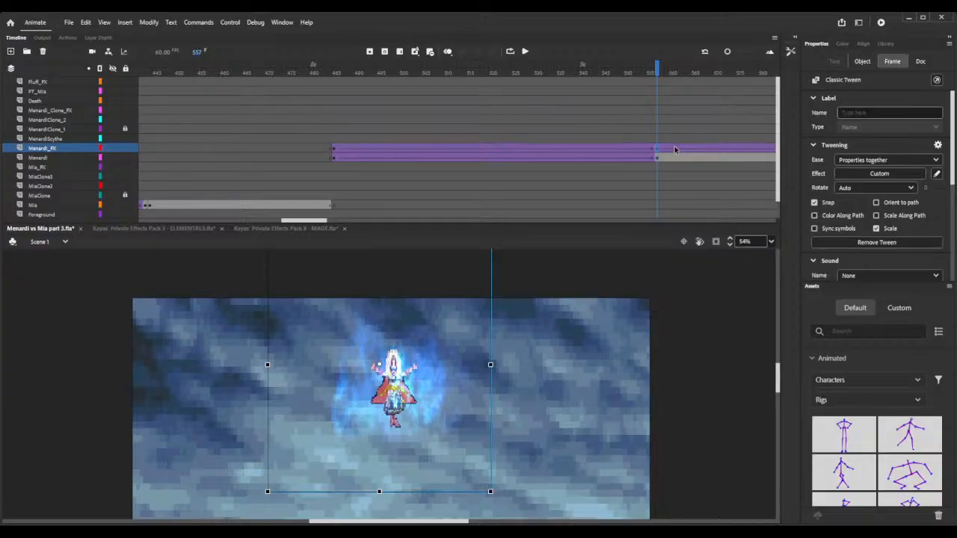
click(675, 151)
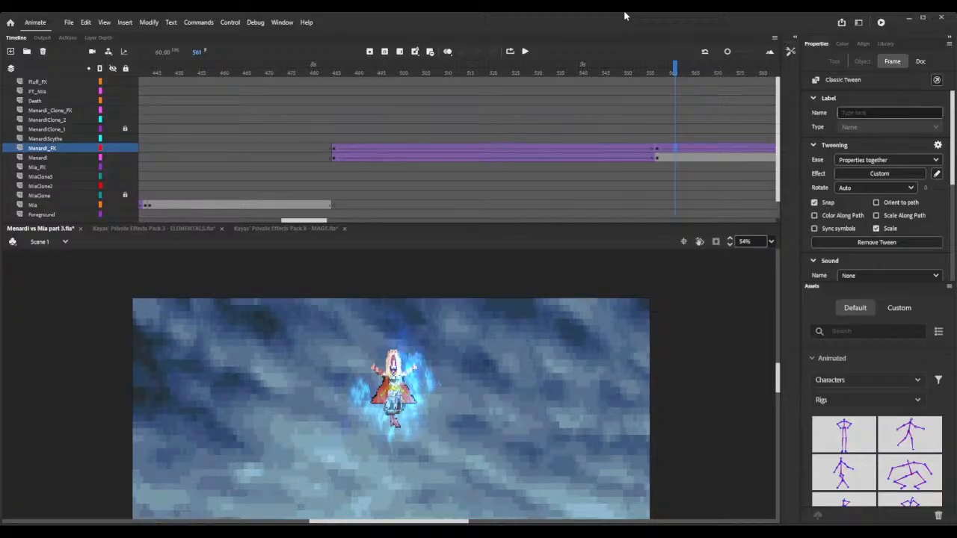
key(comma)
key(comma)
key(comma)
key(comma)
key(ctrl+z)
key(ctrl+z)
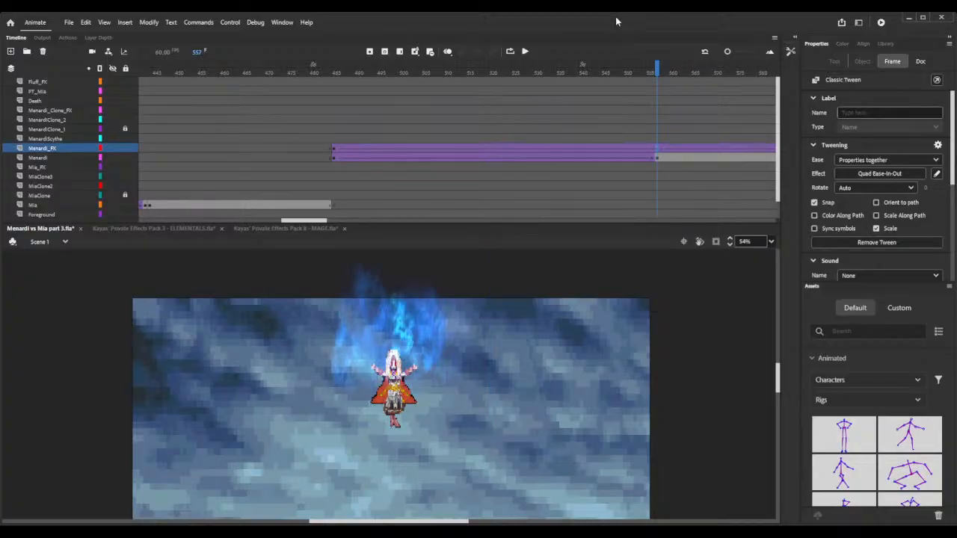
key(ctrl+z)
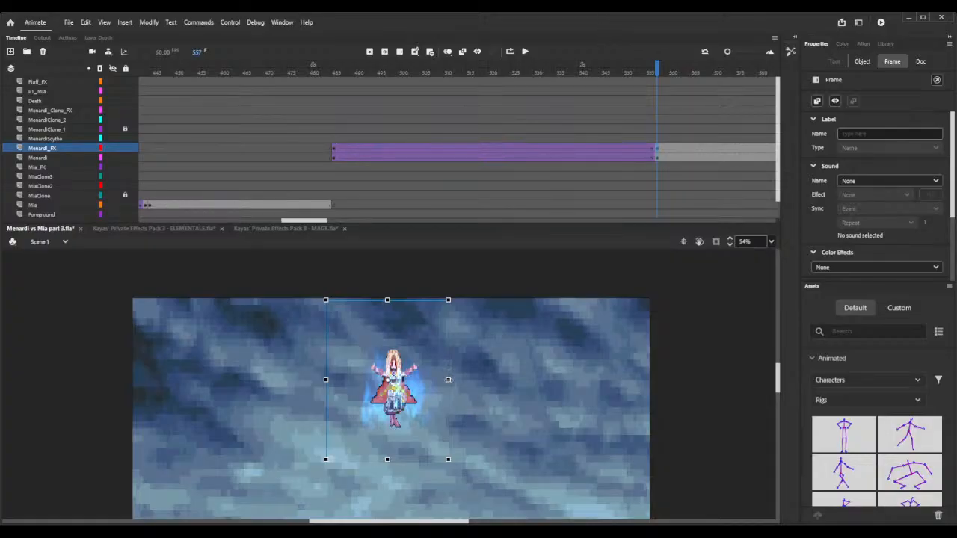
- Enlarge the Aura-5 instance at frame 557 of Menardi_FX to about 1372 wide and 1225 high around Menardi
drag(448, 379, 542, 380)
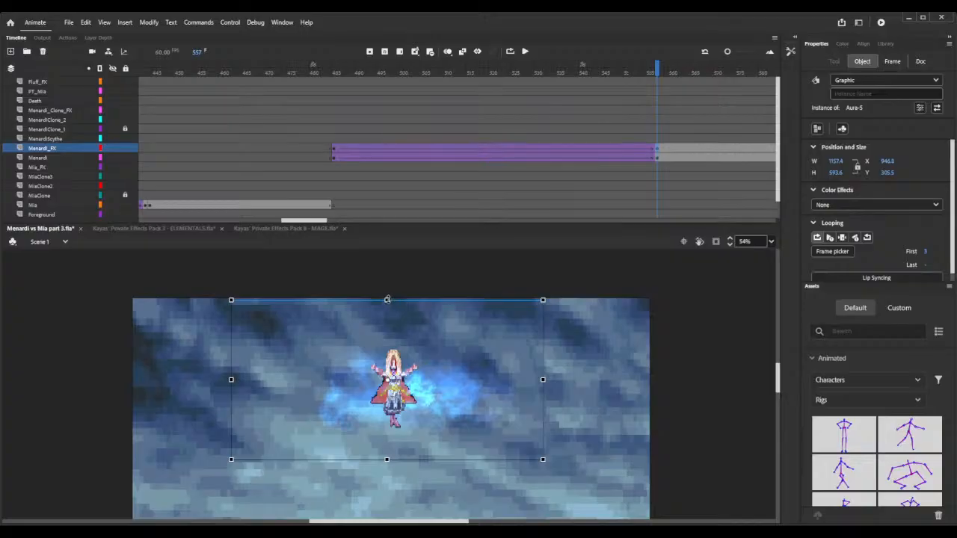
drag(387, 300, 387, 257)
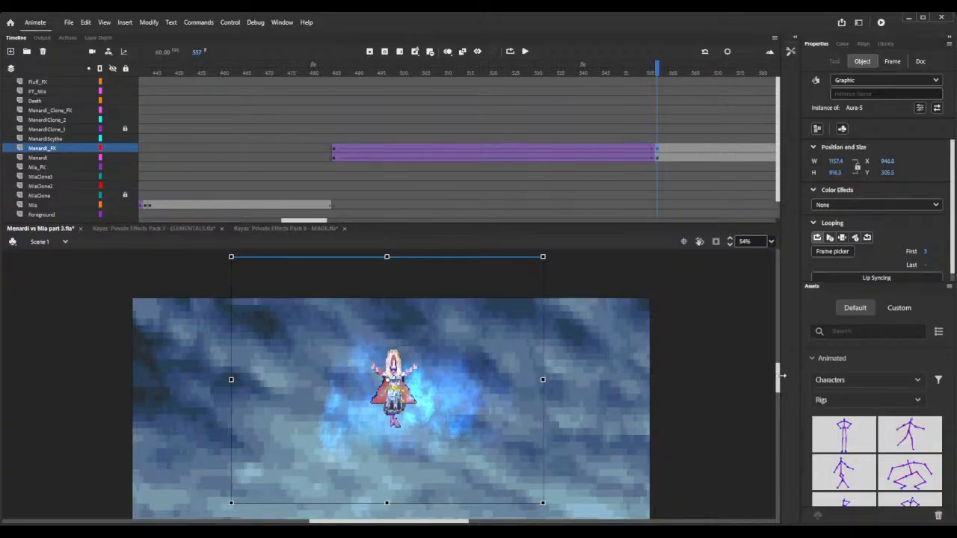
scroll(598, 329, up, 2)
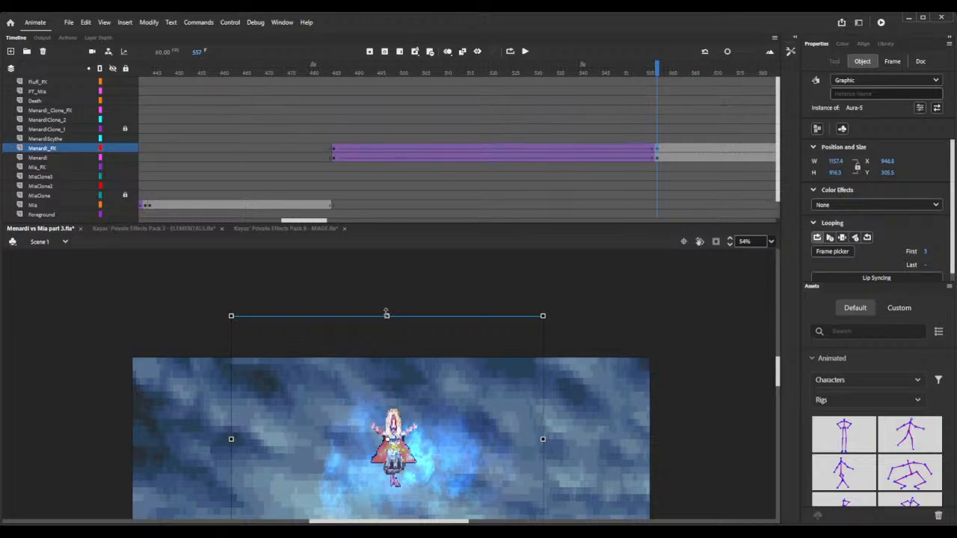
drag(387, 314, 385, 273)
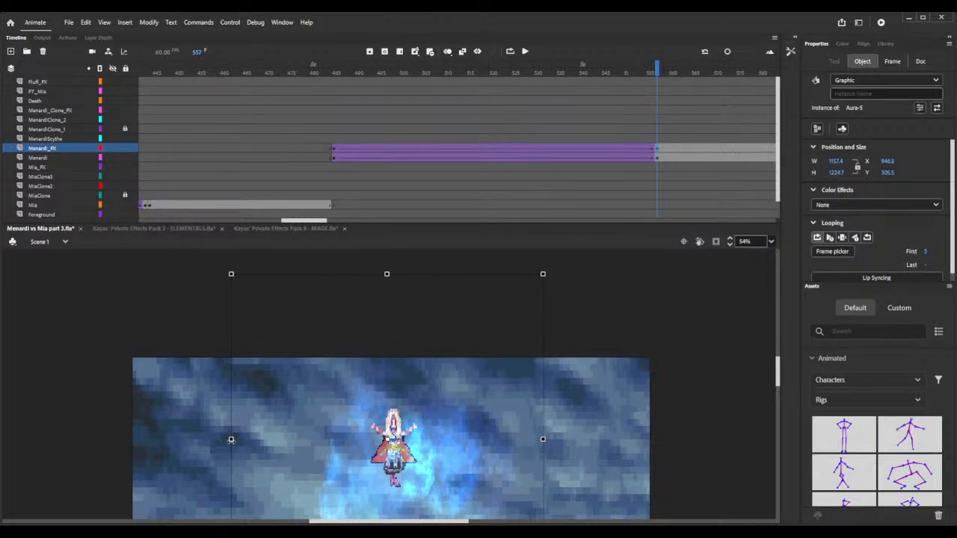
drag(231, 439, 202, 438)
scroll(325, 399, down, 3)
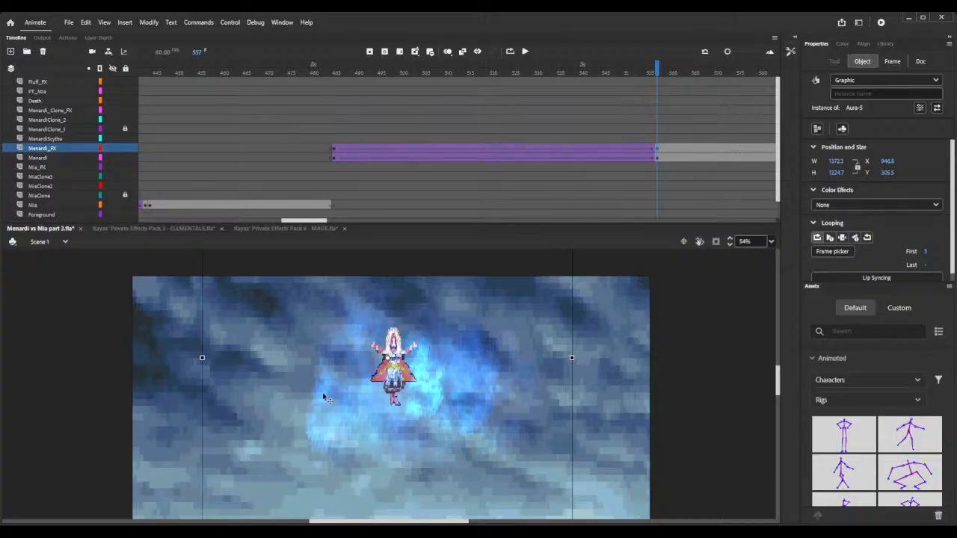
- Preview the animation as a test movie, close it, and return to the Menardi vs Mia part 3 document after glancing at the ELEMENTALS pack
click(881, 25)
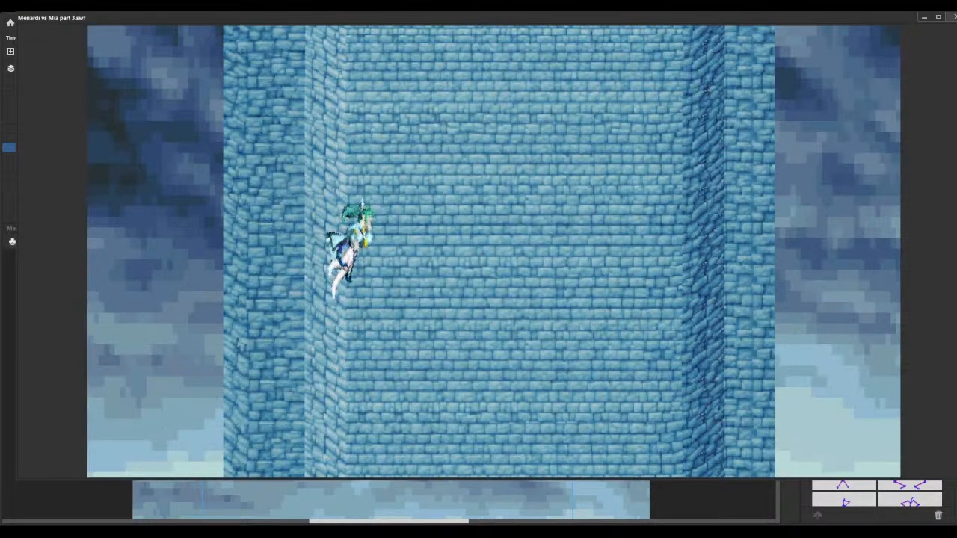
key(ctrl+w)
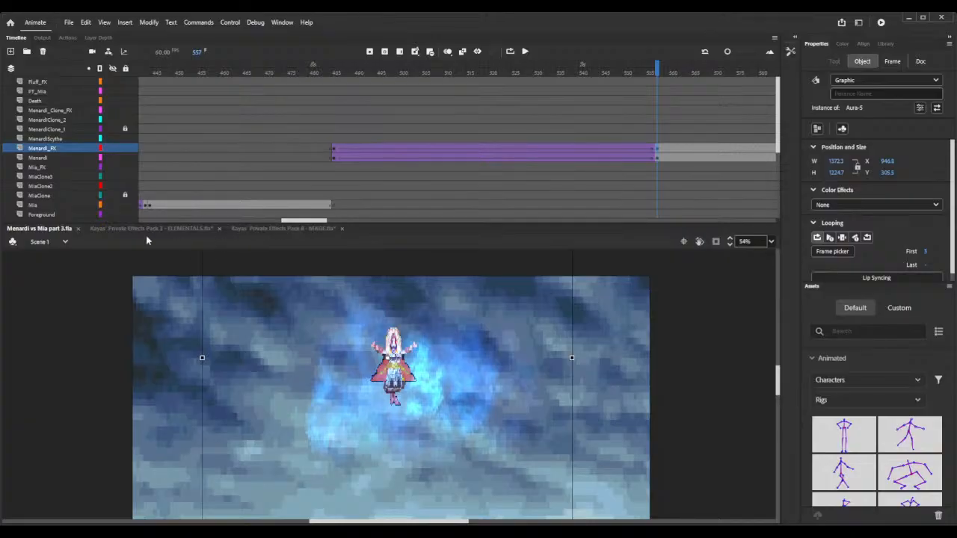
click(153, 230)
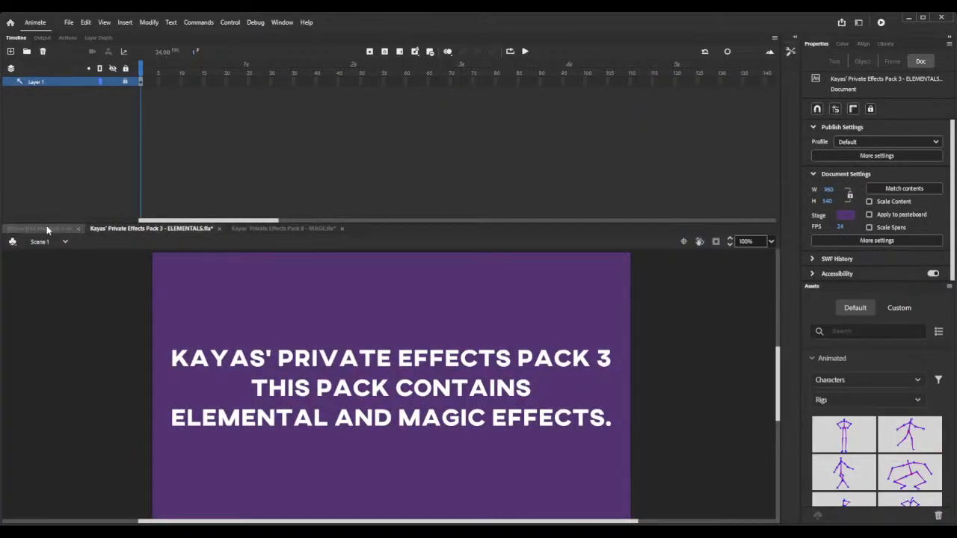
click(41, 229)
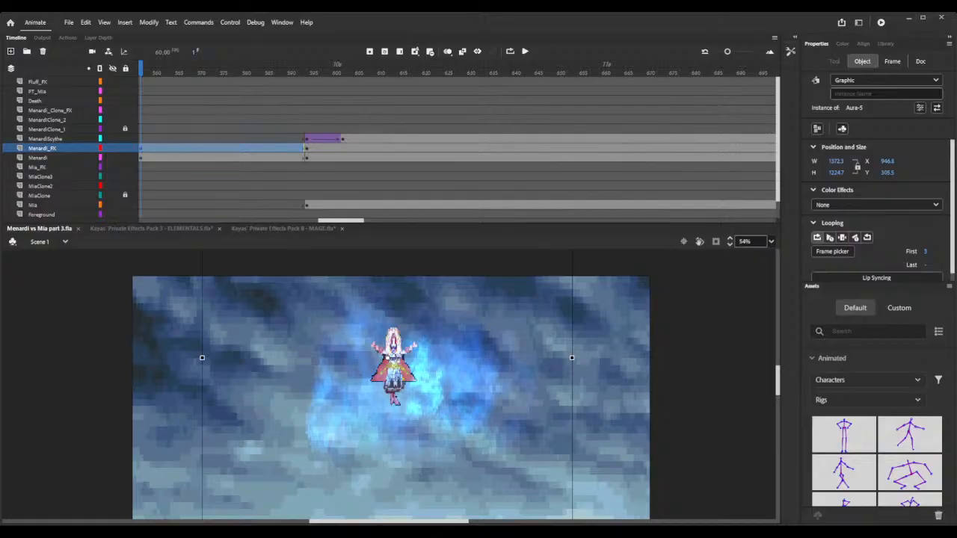
- Import the Ange Ushiomiya fx 53 GIF into the library of the Menardi vs Mia part 3 document
scroll(391, 384, down, 3)
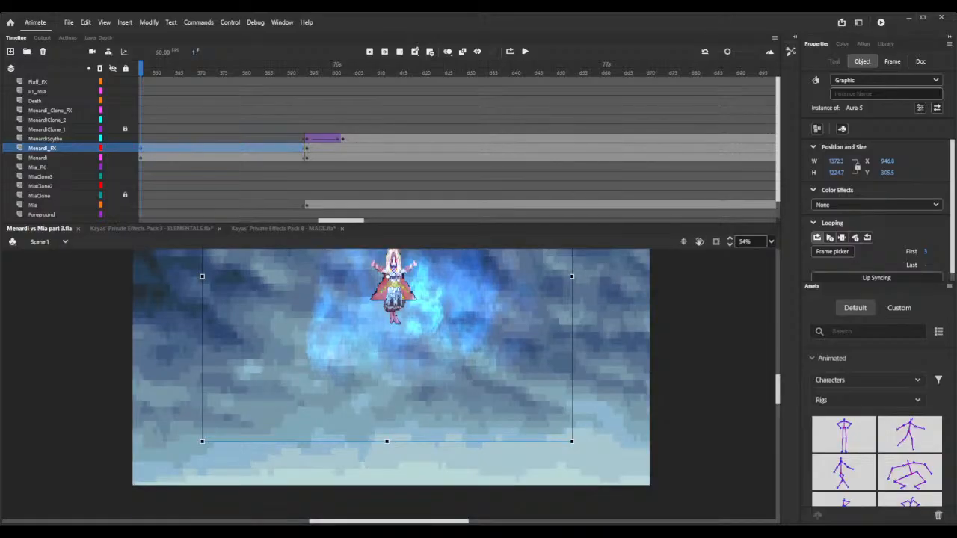
click(886, 43)
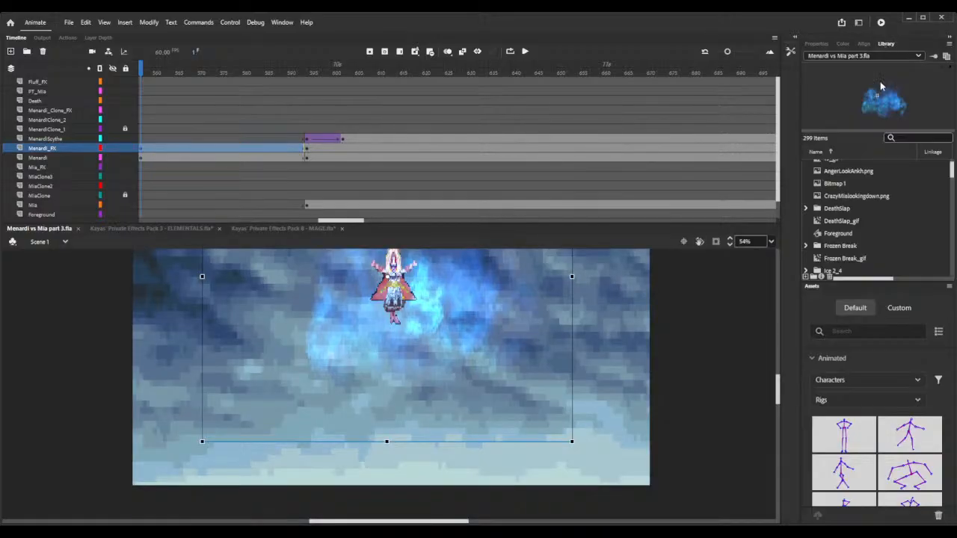
scroll(887, 243, up, 1)
click(867, 204)
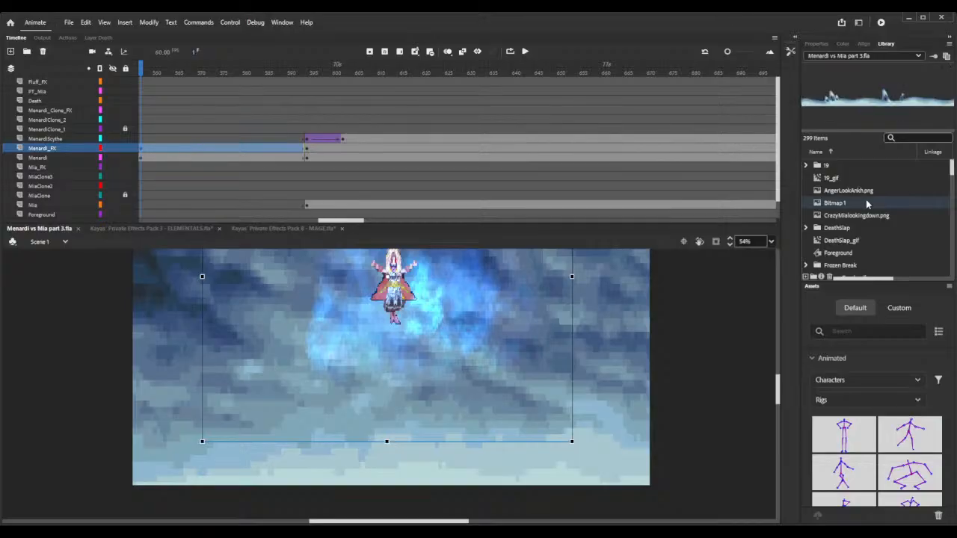
key(Delete)
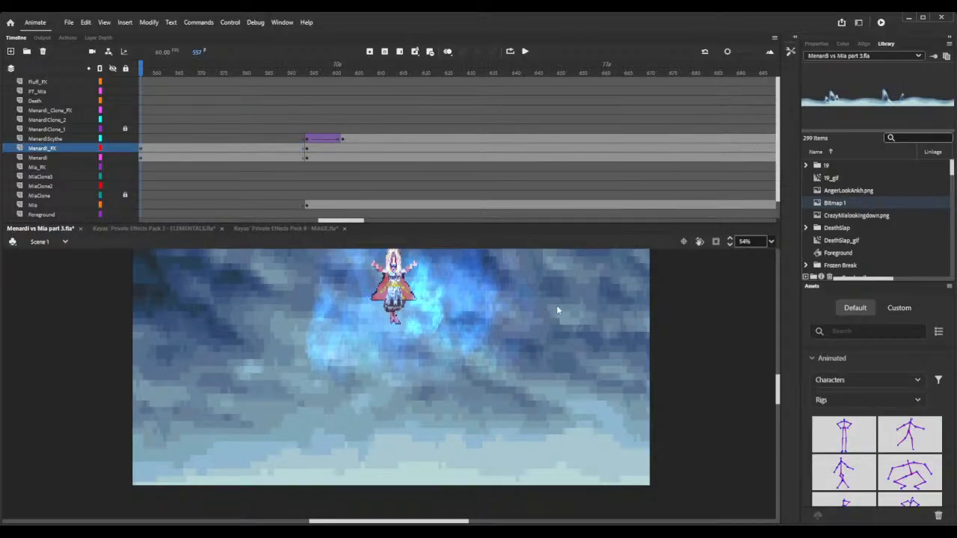
scroll(868, 225, down, 1)
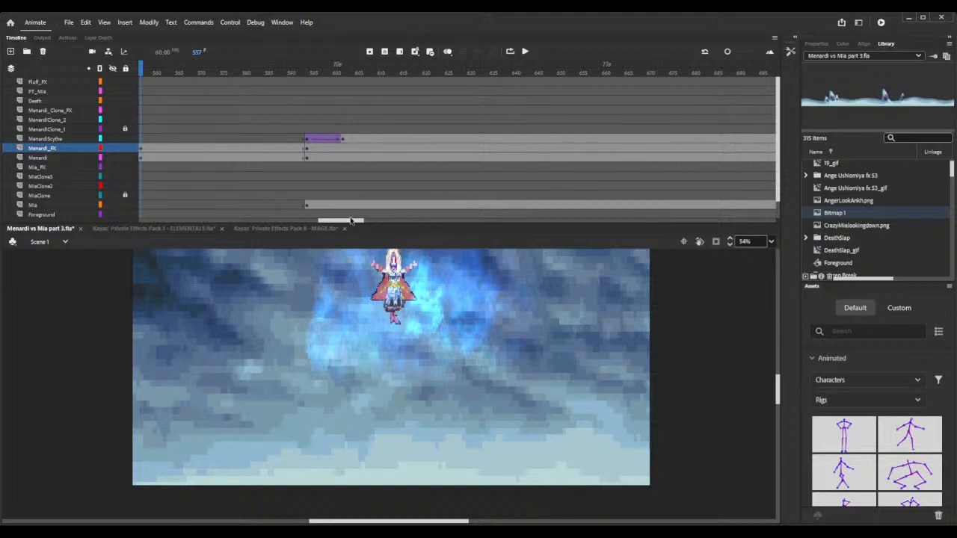
- Scrub through the fight to the end of Menardi's aura and add a blank keyframe at frame 1005 of Menardi_Clone_FX
drag(344, 71, 486, 84)
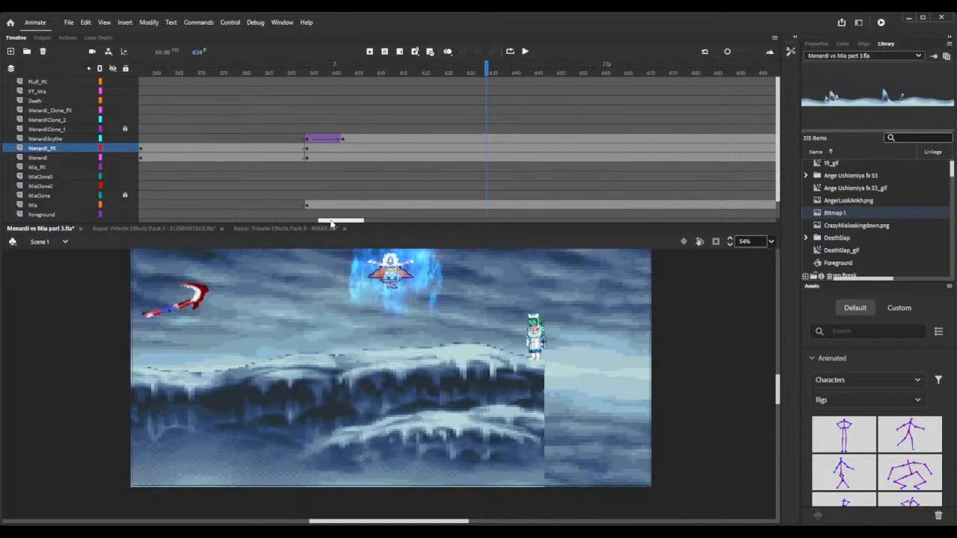
drag(337, 222, 392, 224)
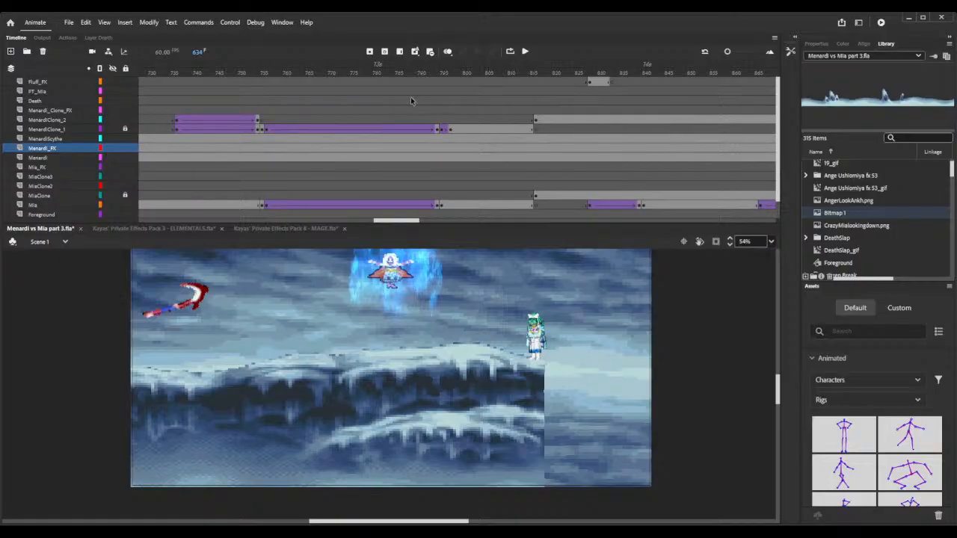
drag(422, 72, 572, 81)
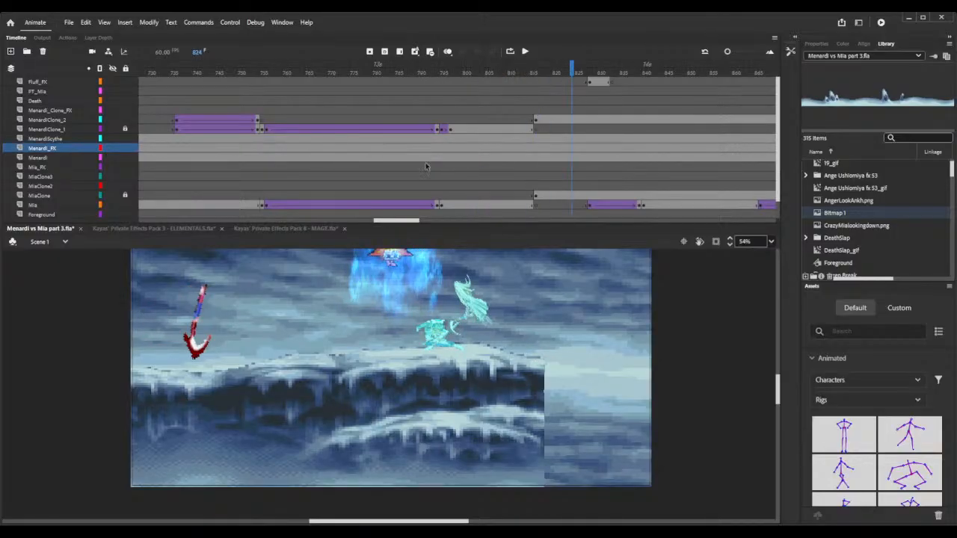
drag(414, 223, 444, 221)
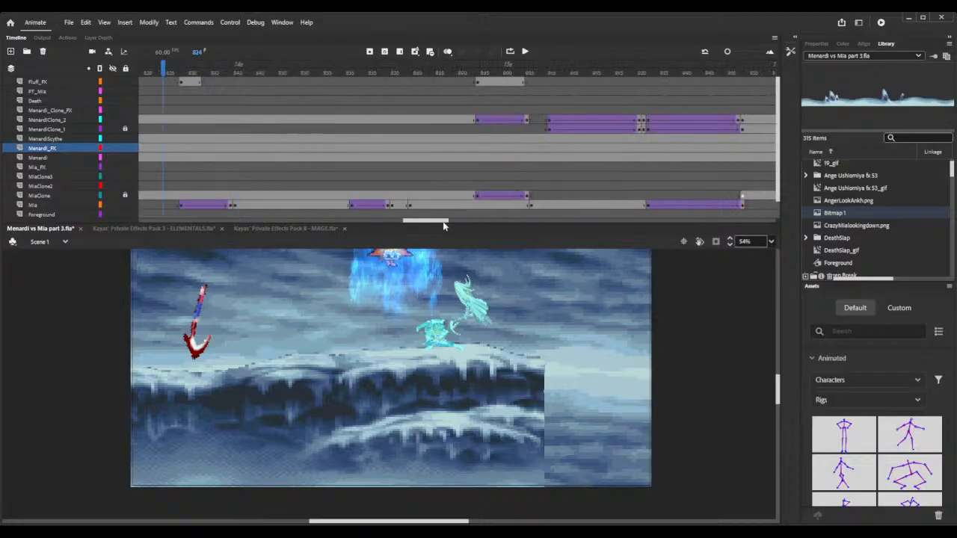
drag(389, 69, 658, 91)
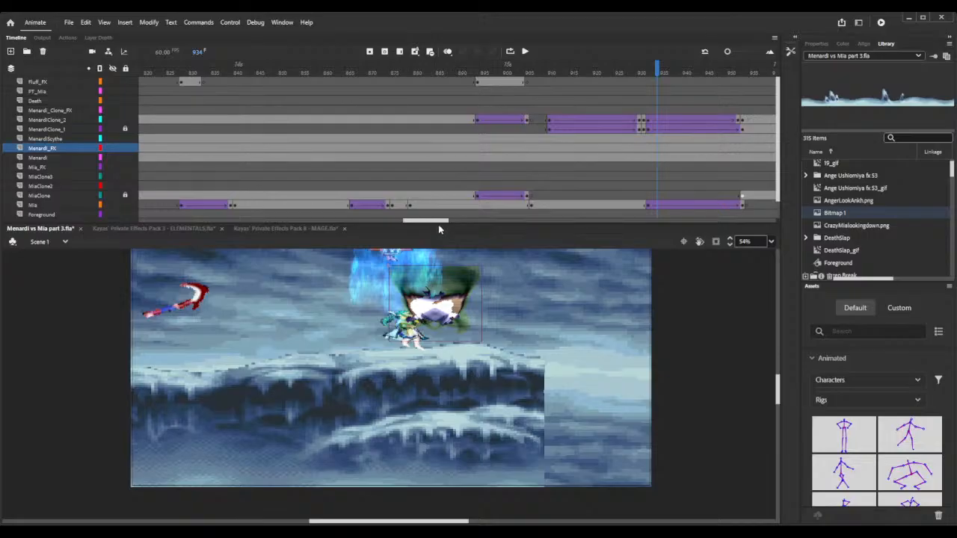
drag(439, 221, 477, 222)
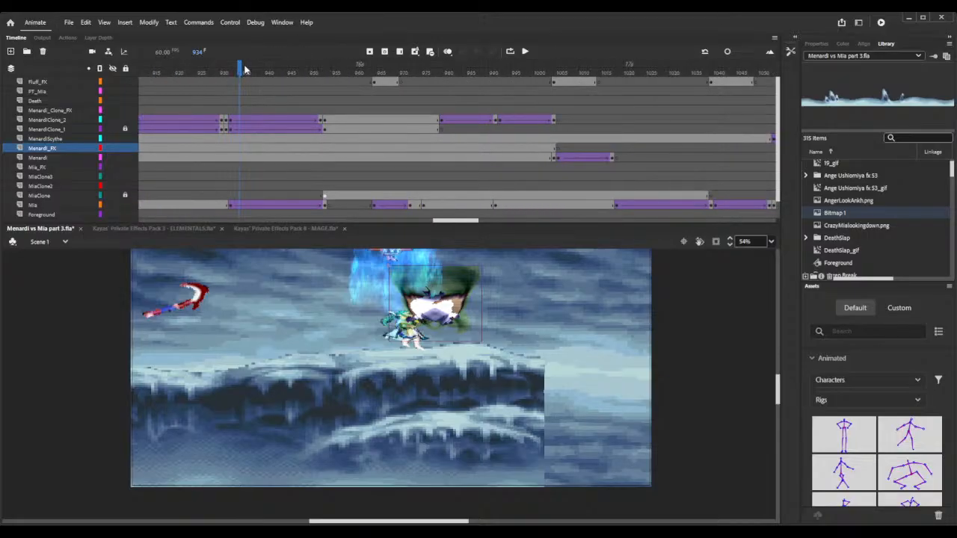
drag(244, 70, 556, 111)
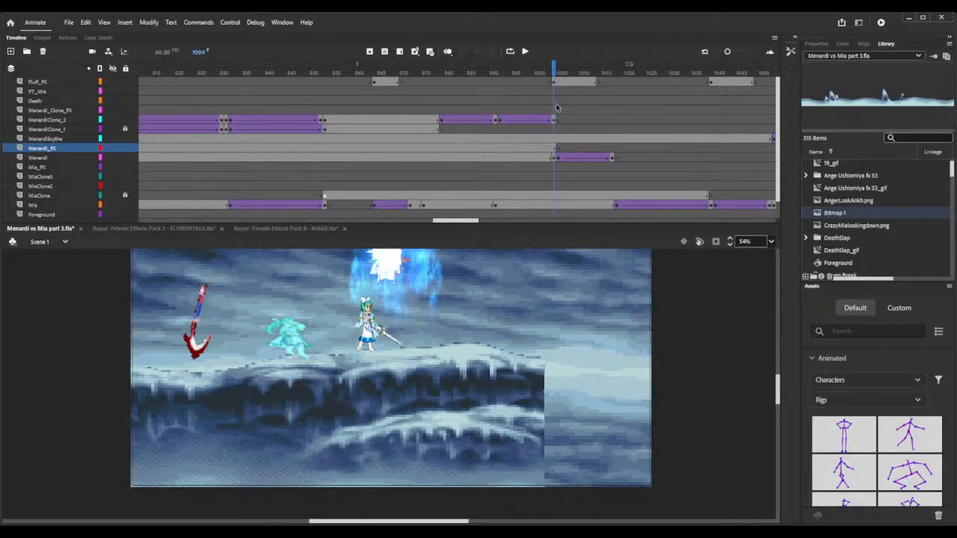
click(589, 72)
drag(590, 72, 559, 76)
key(period)
click(556, 113)
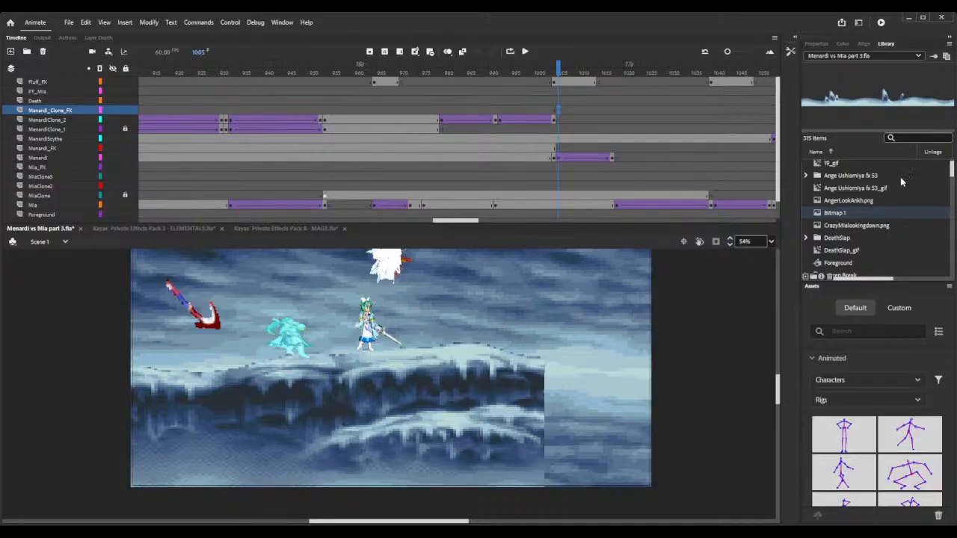
- Place the Ange Ushiomiya fx 53 GIF symbol beside the stage's upper right corner at frame 1005 of Menardi_Clone_FX
click(857, 188)
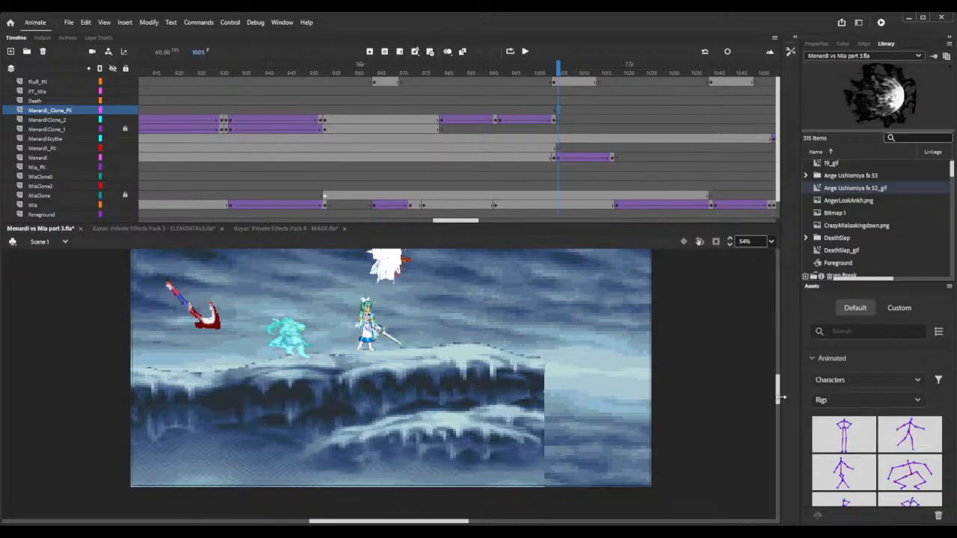
scroll(779, 384, up, 3)
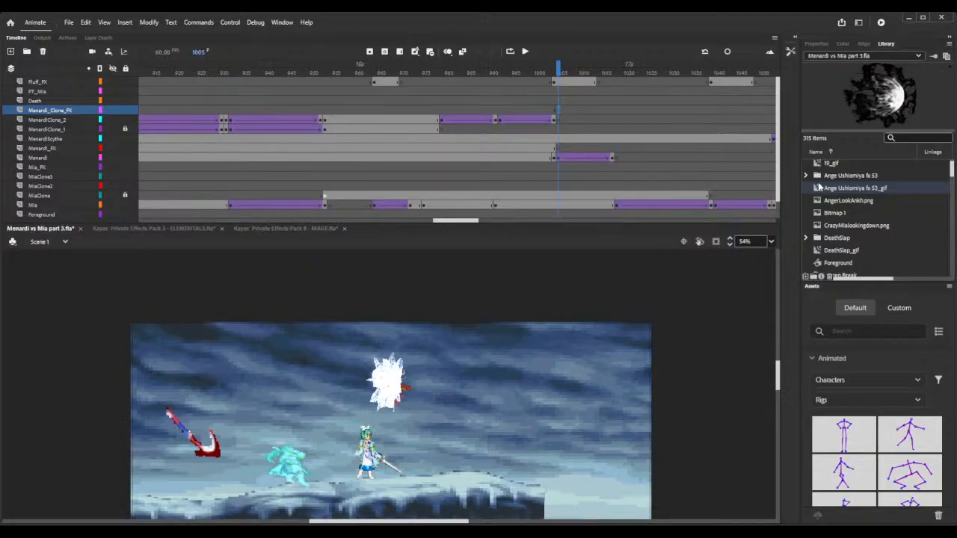
drag(705, 317, 705, 314)
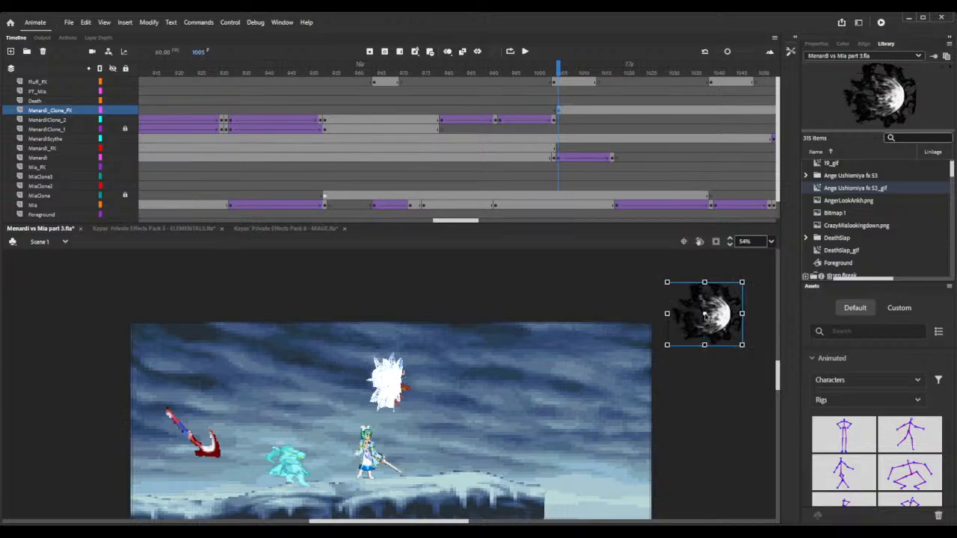
- Rotate the dark burst so its bright side faces left, stretch it taller, and check its playback up to frame 1020
drag(750, 358, 595, 312)
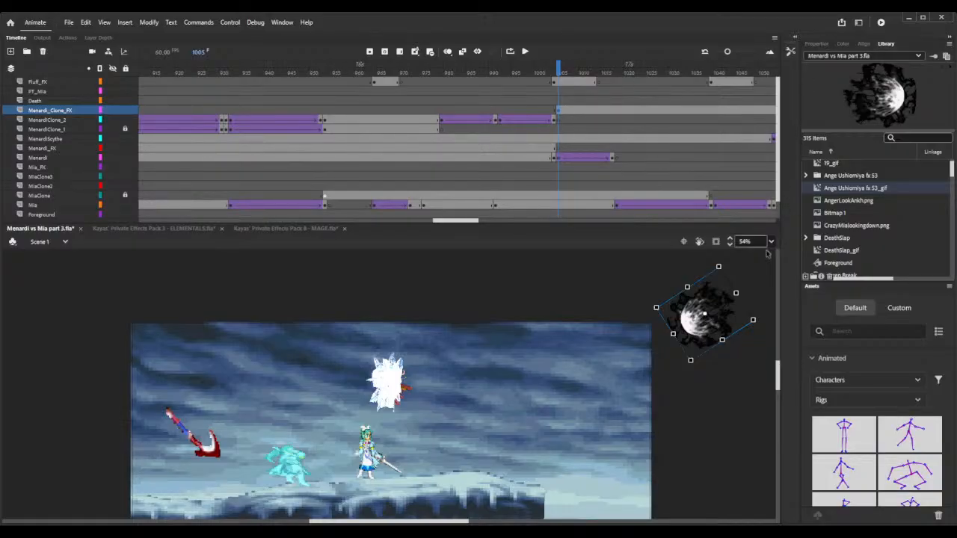
drag(738, 314, 730, 435)
scroll(470, 490, down, 2)
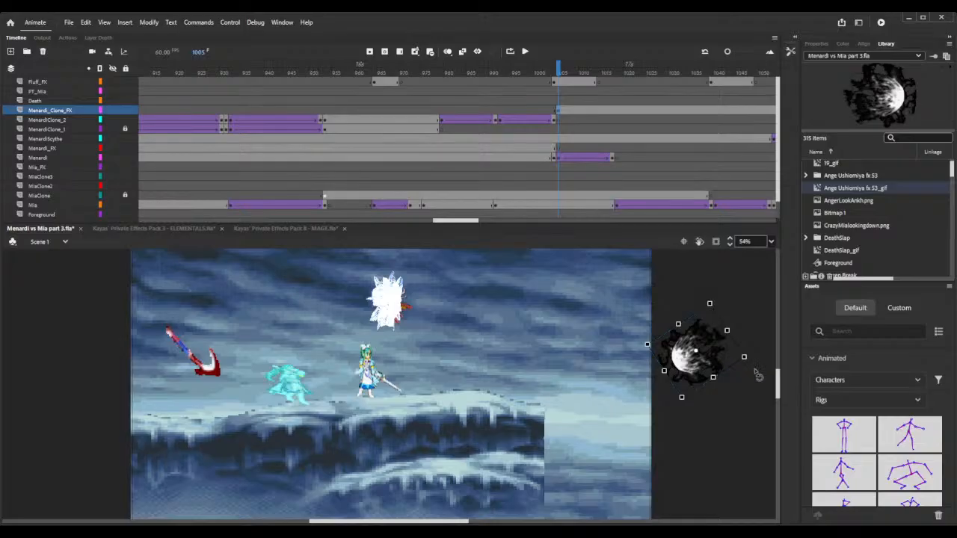
drag(758, 376, 726, 381)
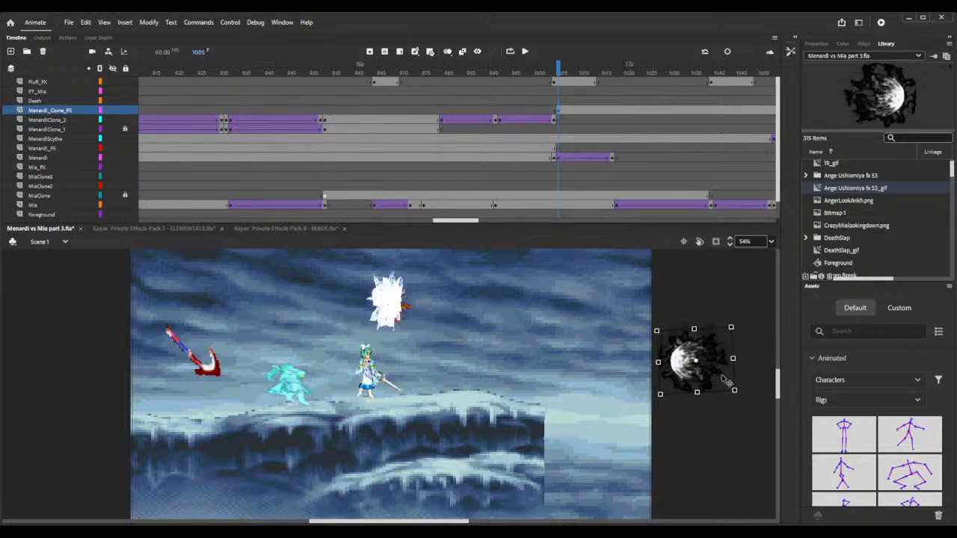
drag(693, 329, 693, 313)
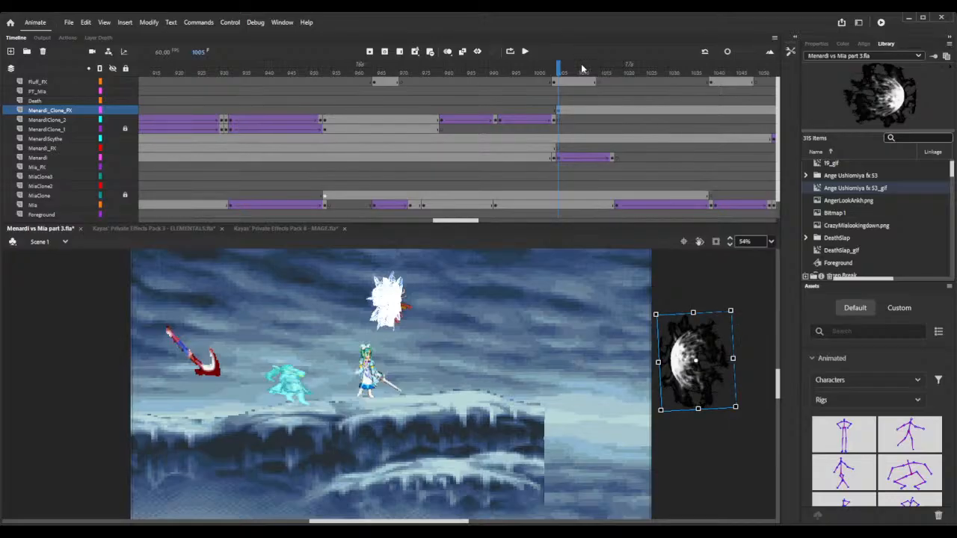
drag(583, 69, 628, 73)
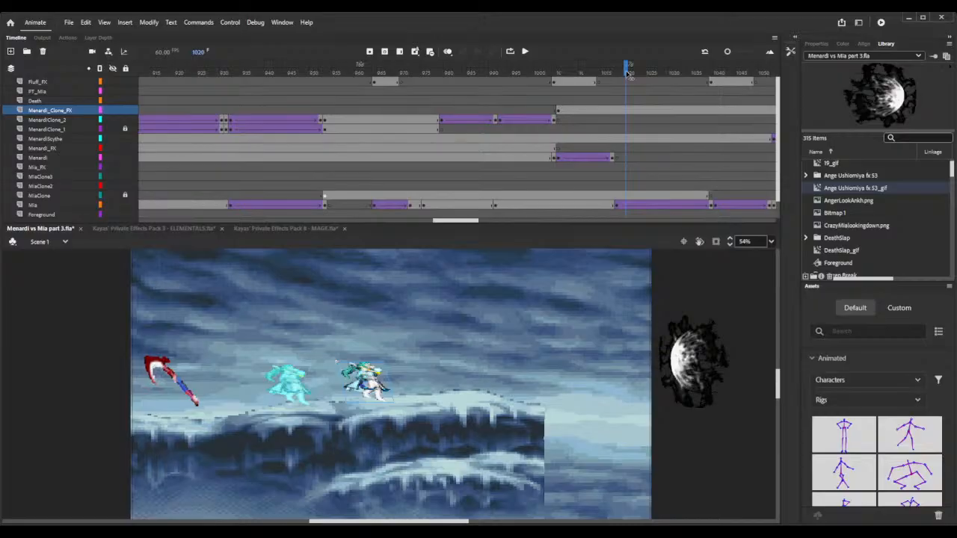
- Add a keyframe at frame 1020 of Menardi_Clone_FX and move the dark burst directly in front of Mia
click(627, 113)
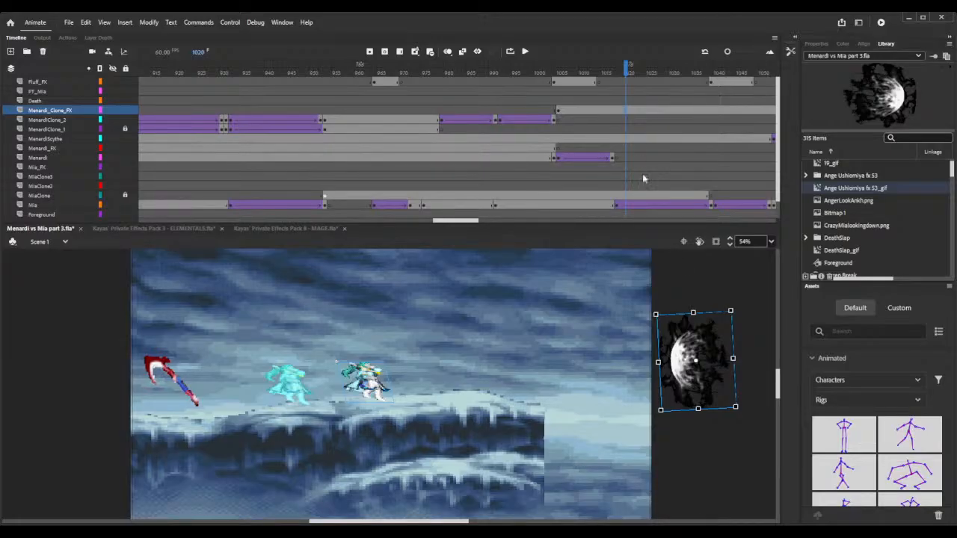
key(F6)
drag(702, 394, 409, 393)
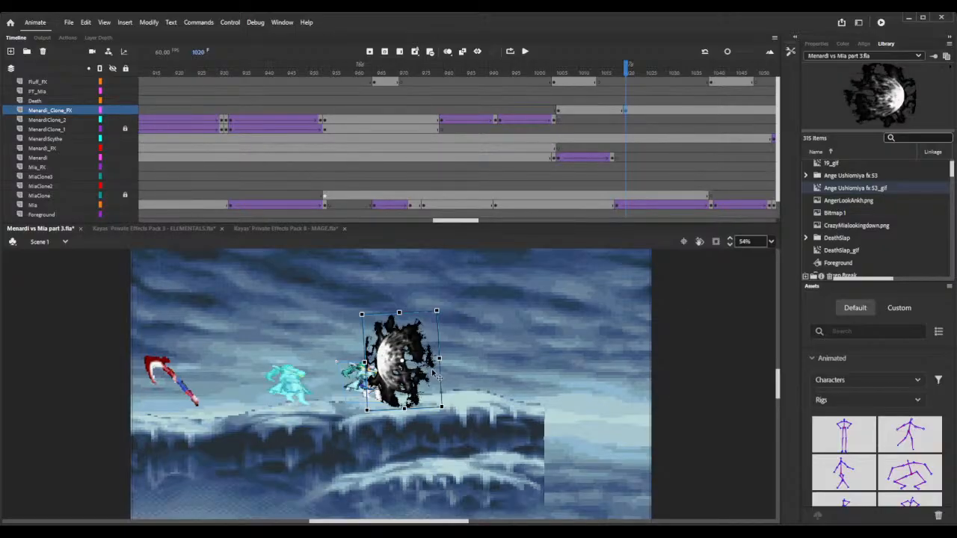
- Rotate the dark burst at frame 1020 slightly so that it stands upright
click(731, 241)
key(Up)
key(Up)
key(Up)
key(Up)
key(Up)
key(Up)
key(Up)
key(Up)
key(Up)
key(Up)
key(Up)
key(Up)
key(Up)
key(Up)
key(Up)
key(Up)
key(Up)
key(Up)
key(Up)
key(Up)
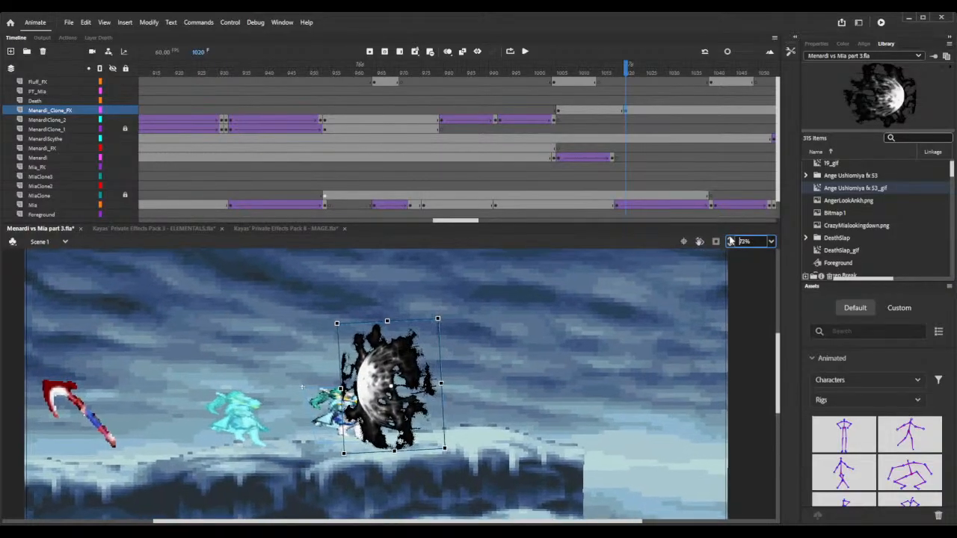
key(Up)
key(Up)
key(Up)
key(Up)
key(Up)
key(Up)
key(Up)
key(Up)
key(Up)
key(Up)
key(Up)
key(Up)
key(Up)
key(Up)
key(Up)
key(Up)
key(Up)
key(Up)
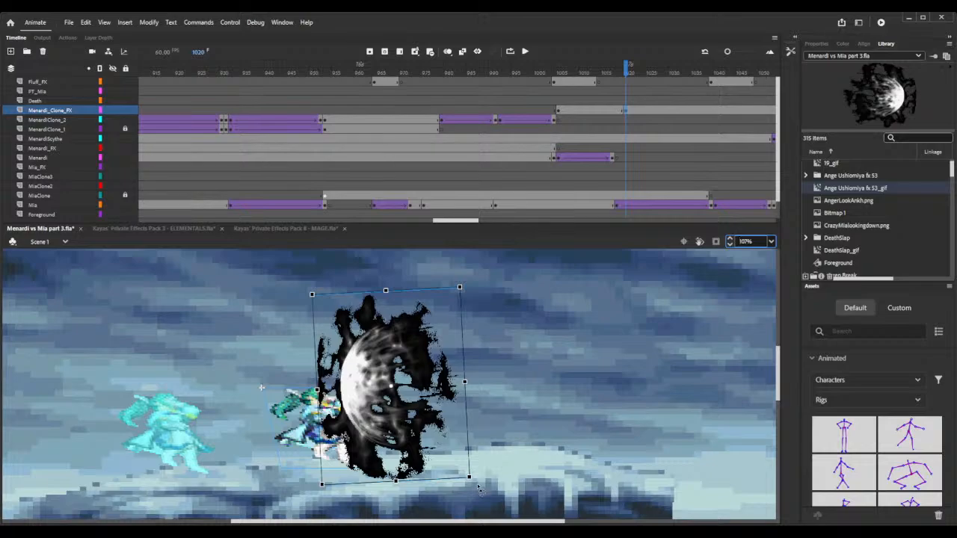
drag(482, 494, 476, 495)
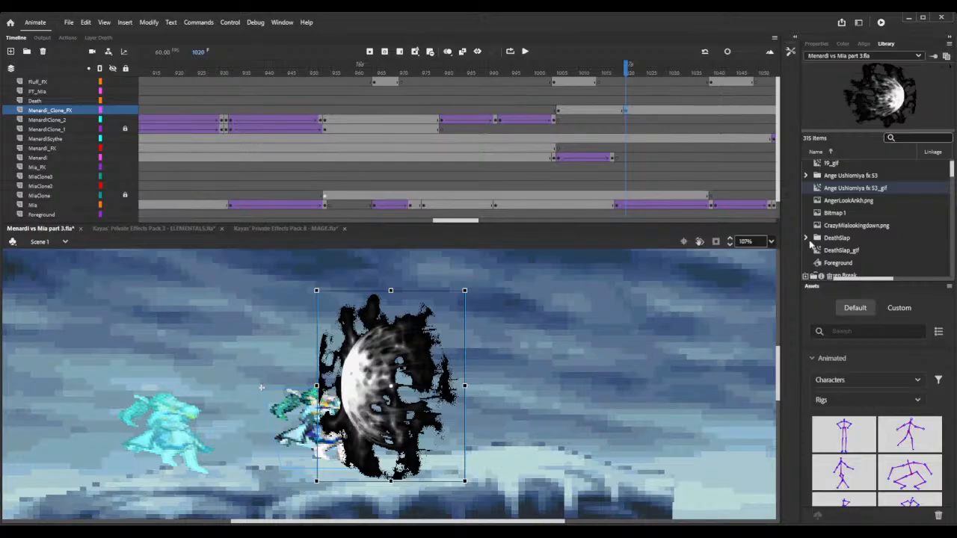
- Rotate the dark burst slightly at its frame 1005 keyframe to straighten it
click(729, 246)
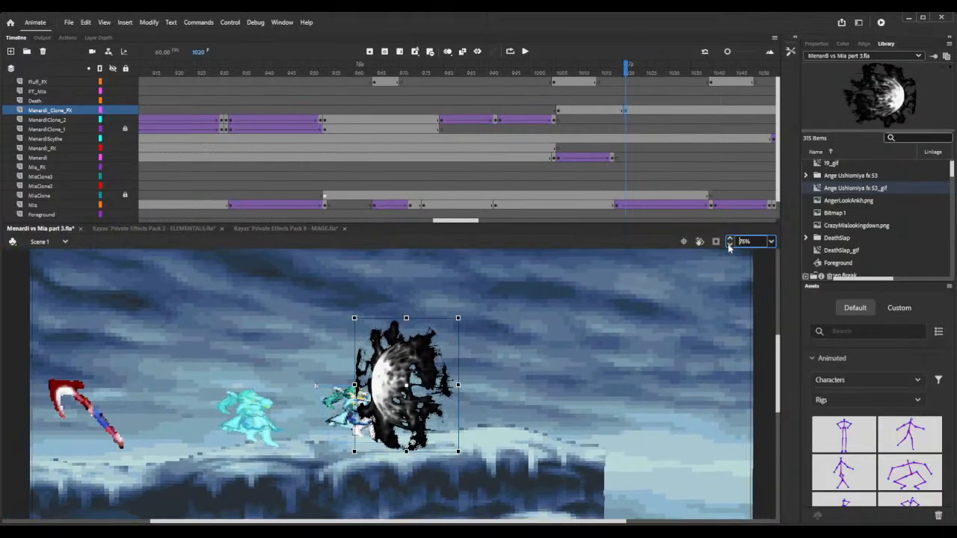
click(560, 114)
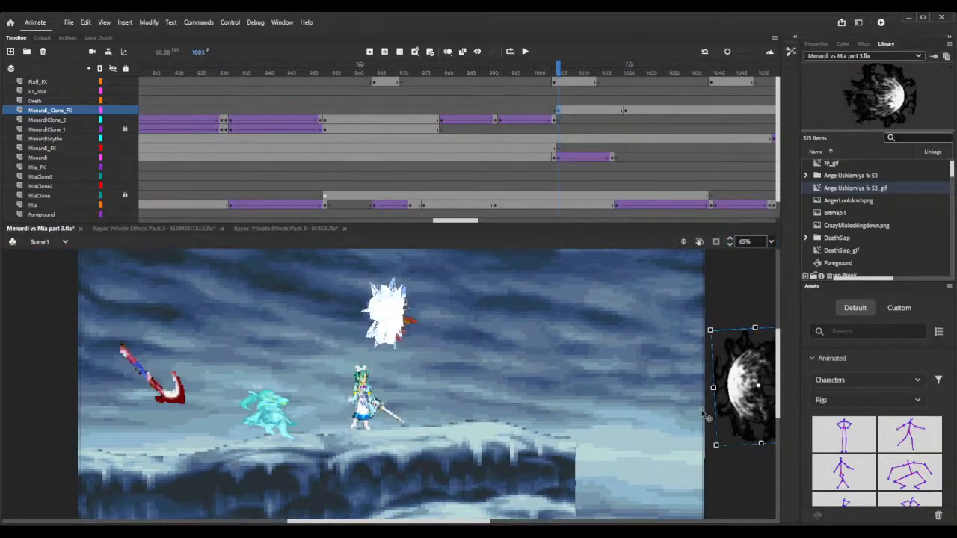
drag(721, 460, 716, 461)
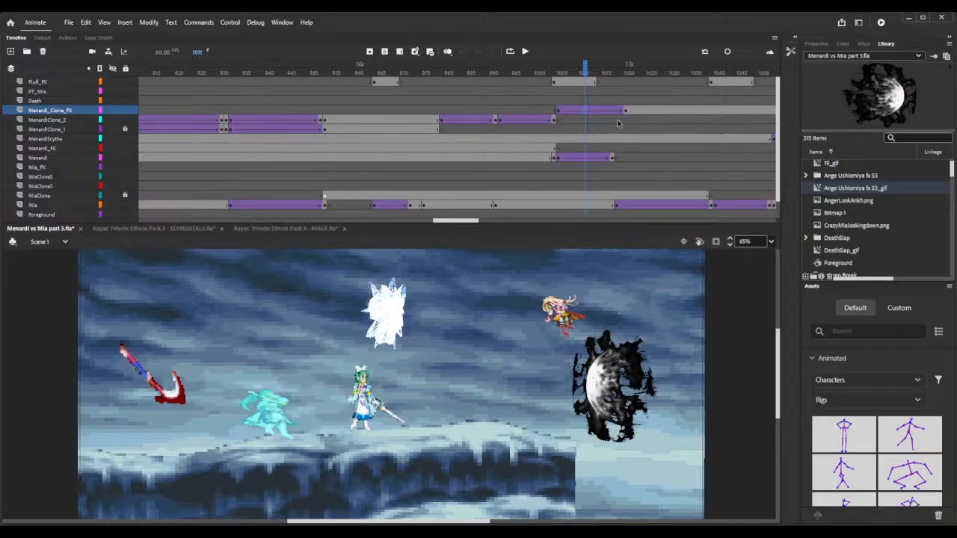
- Undo the classic tween on Menardi_Clone_FX and move the burst's first keyframe from frame 1005 to frame 1017
key(ctrl+z)
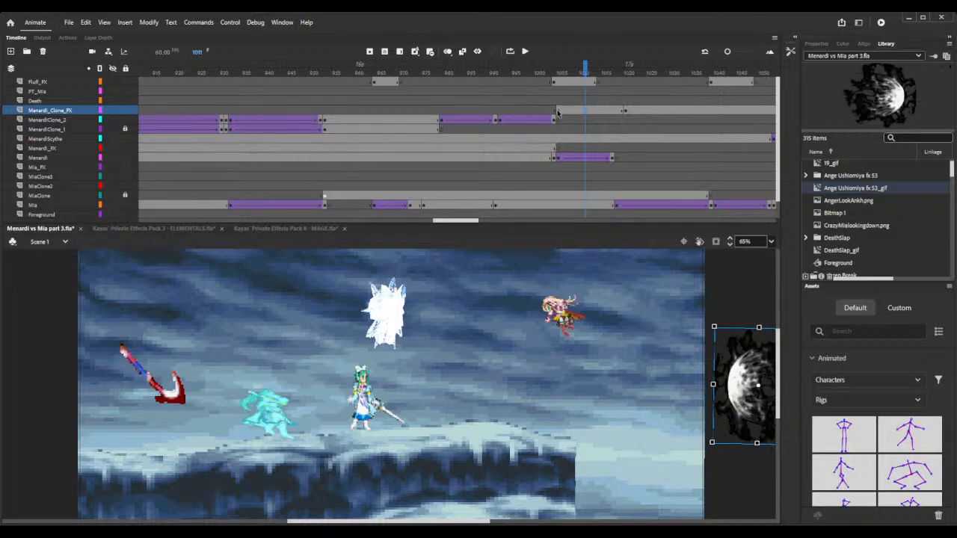
click(610, 114)
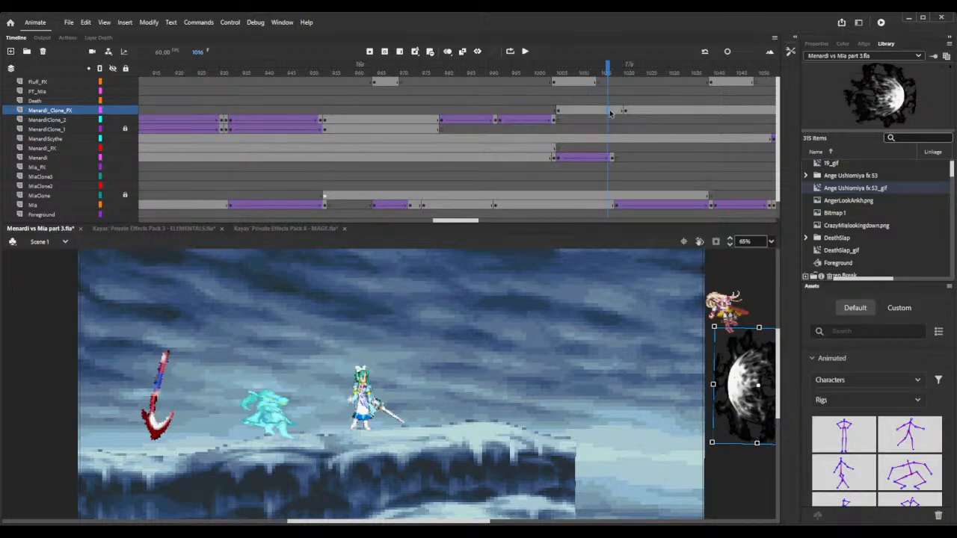
click(557, 112)
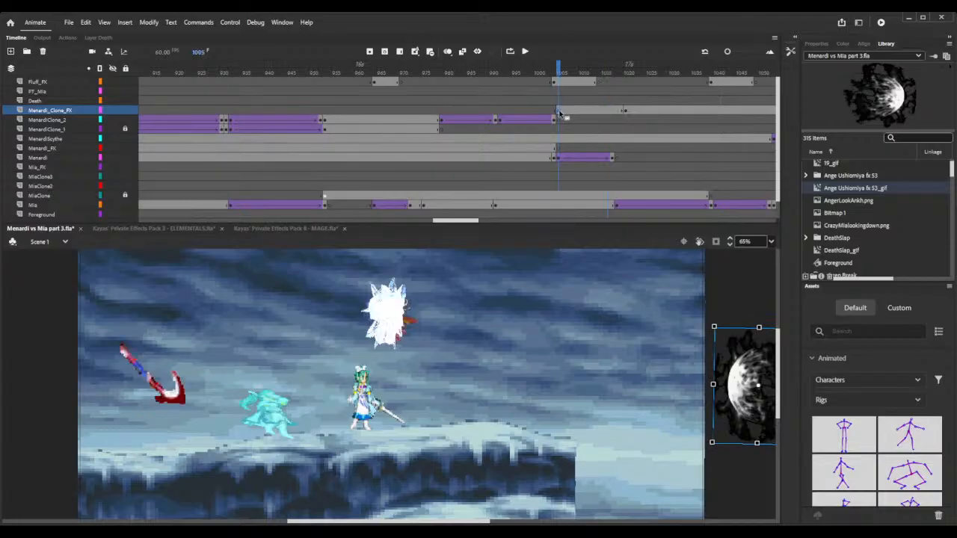
click(612, 112)
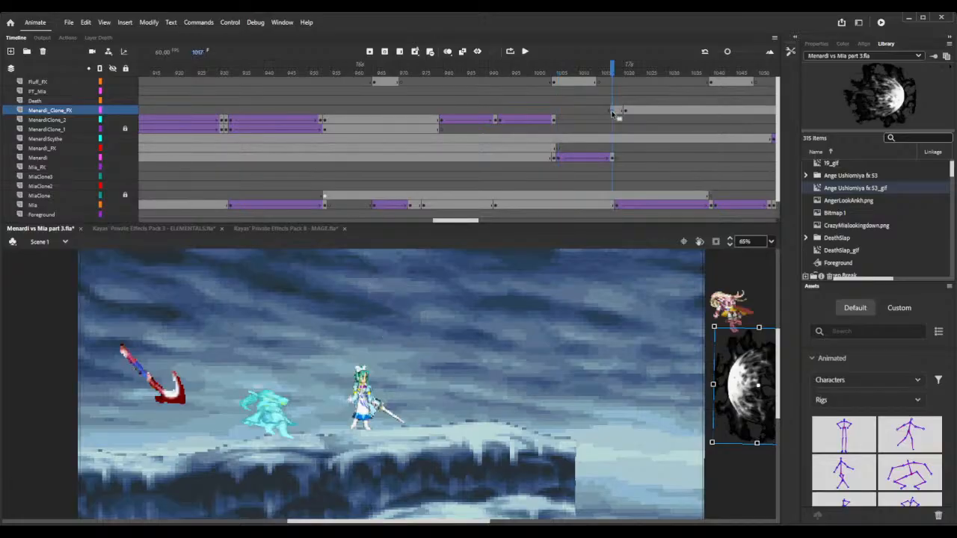
- Compare the burst's positions around frame 1020 and create a classic tween between frames 1017 and 1020 of Menardi_Clone_FX
click(631, 67)
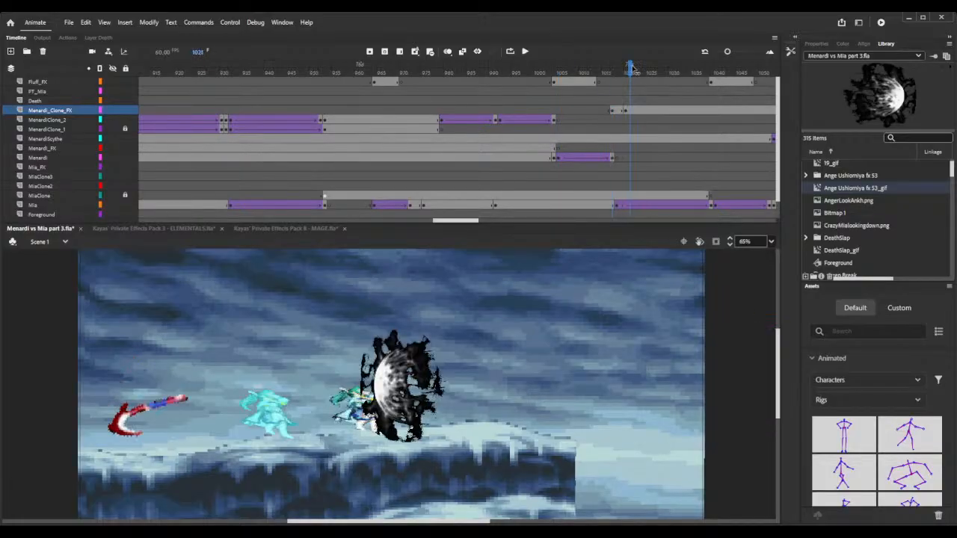
click(624, 67)
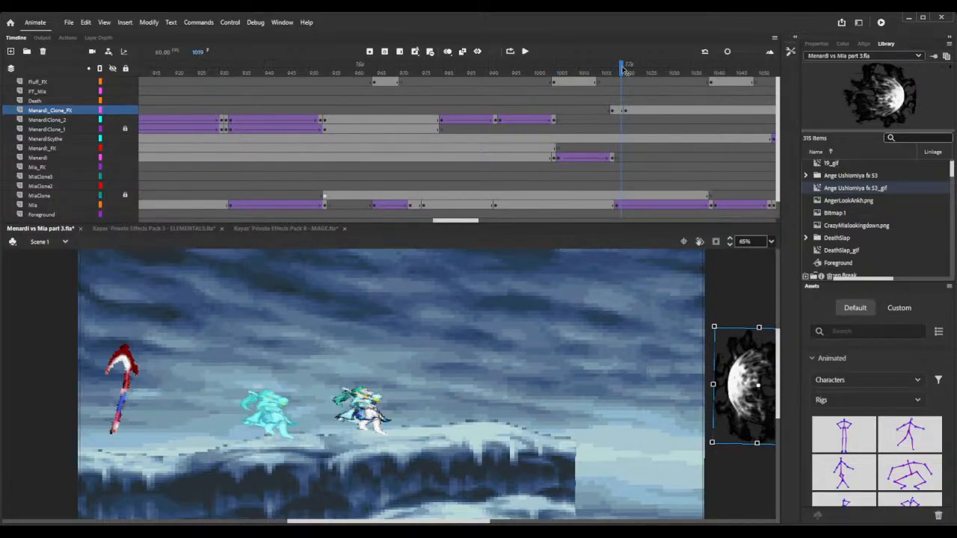
click(632, 68)
click(623, 67)
click(617, 112)
click(647, 116)
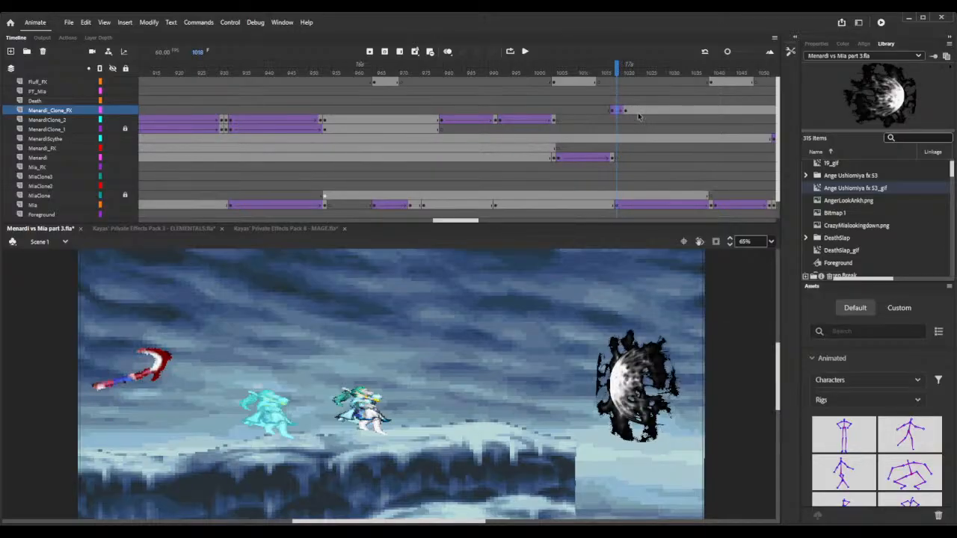
- Scrub through the burst's flight and end it with a blank keyframe at frame 1021 of Menardi_Clone_FX
click(600, 67)
drag(599, 67, 630, 68)
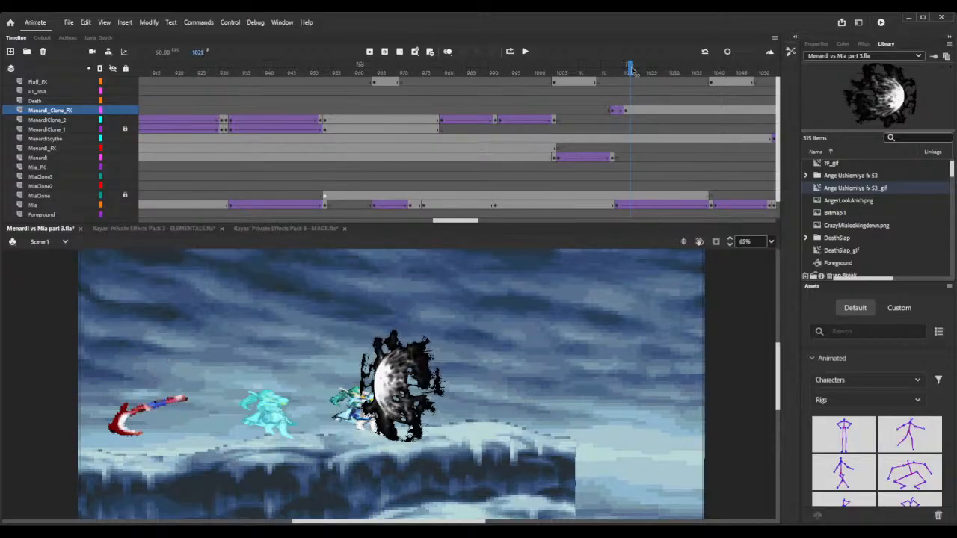
click(633, 112)
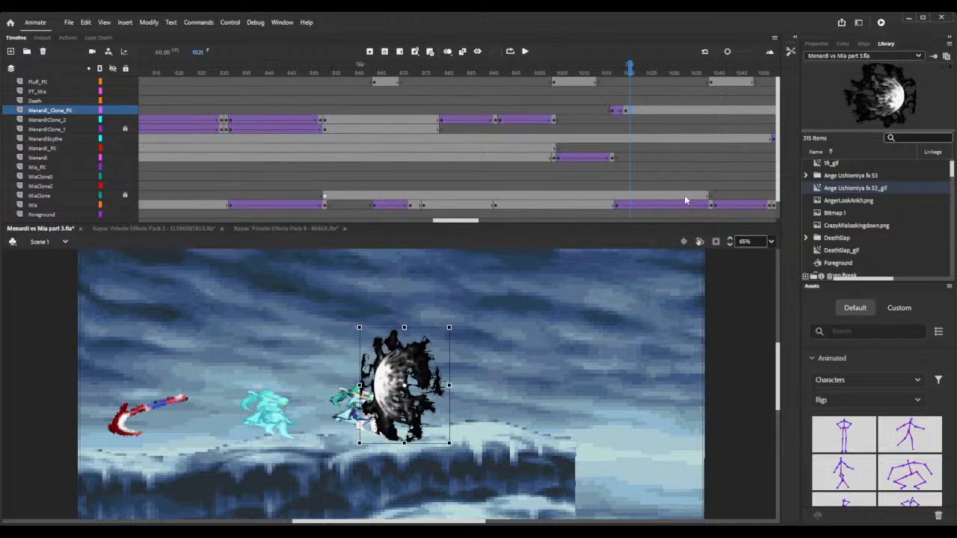
key(F7)
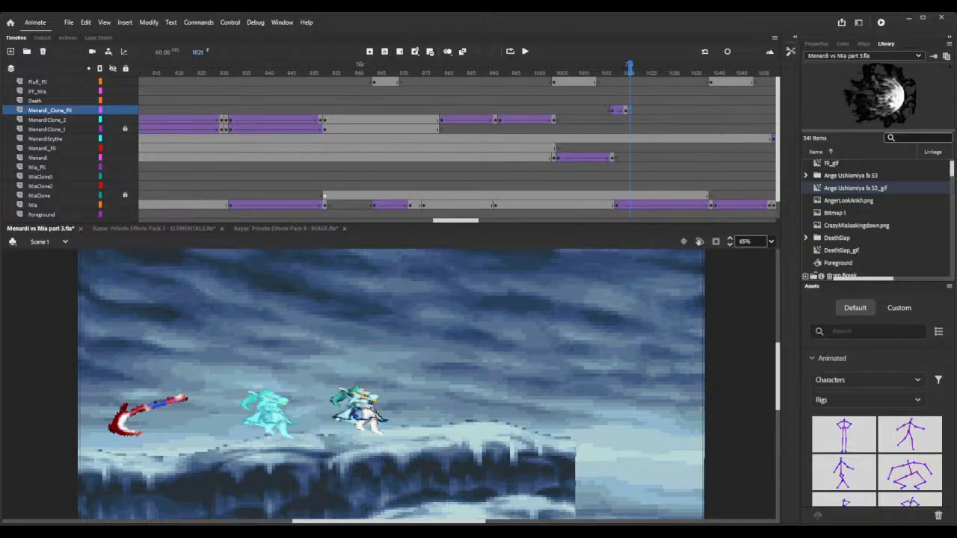
- Search the library for "sparkles" and place the Sparkles 3_gif symbol in front of Mia at frame 1021
click(921, 135)
text(s)
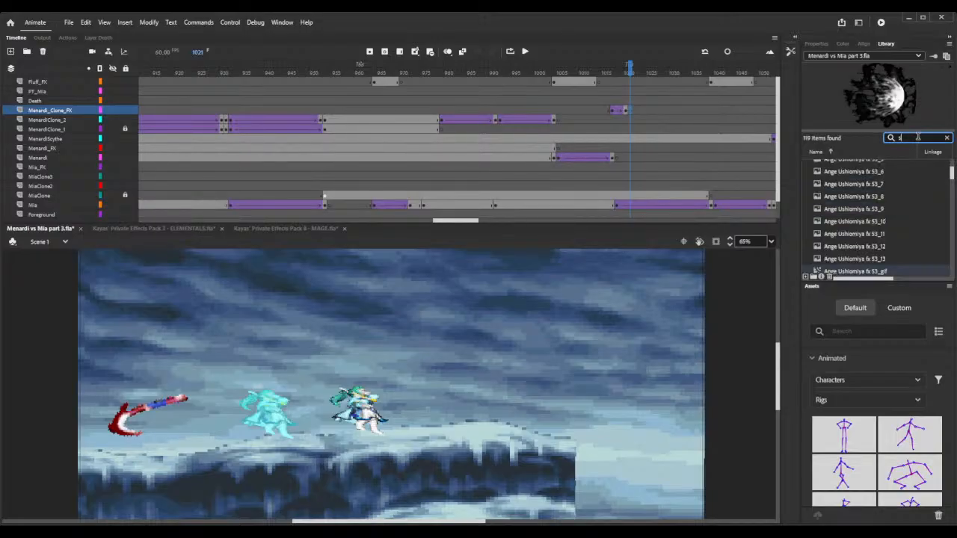
text(perkles)
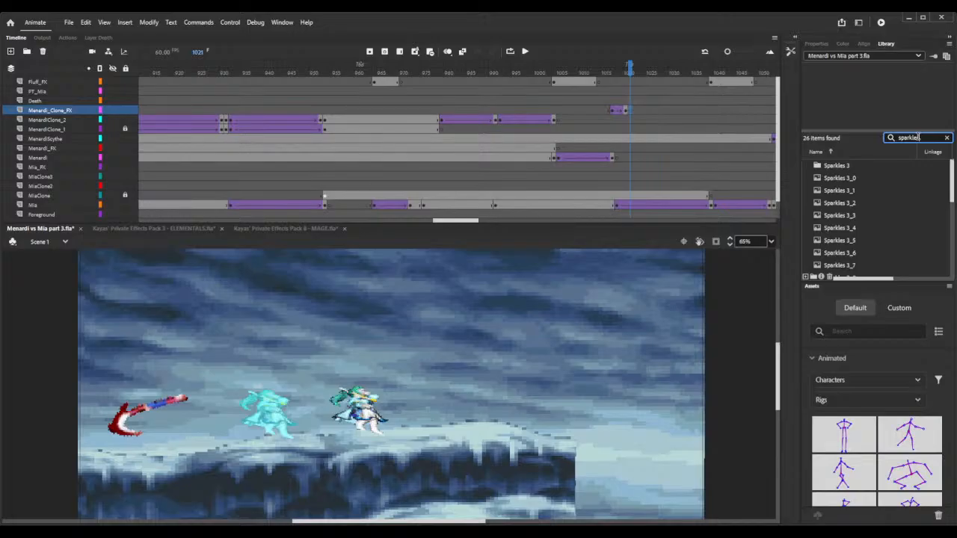
scroll(867, 224, down, 5)
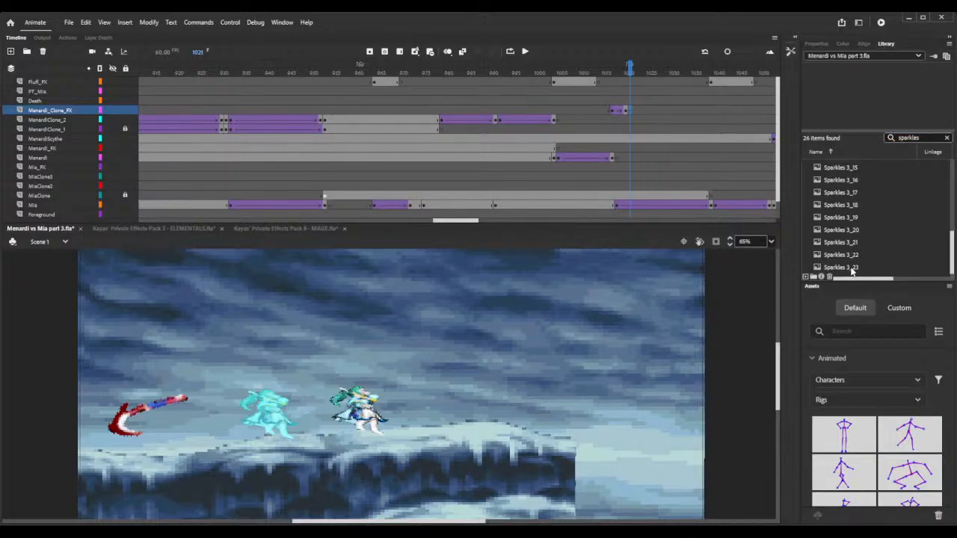
click(851, 271)
drag(851, 274, 386, 419)
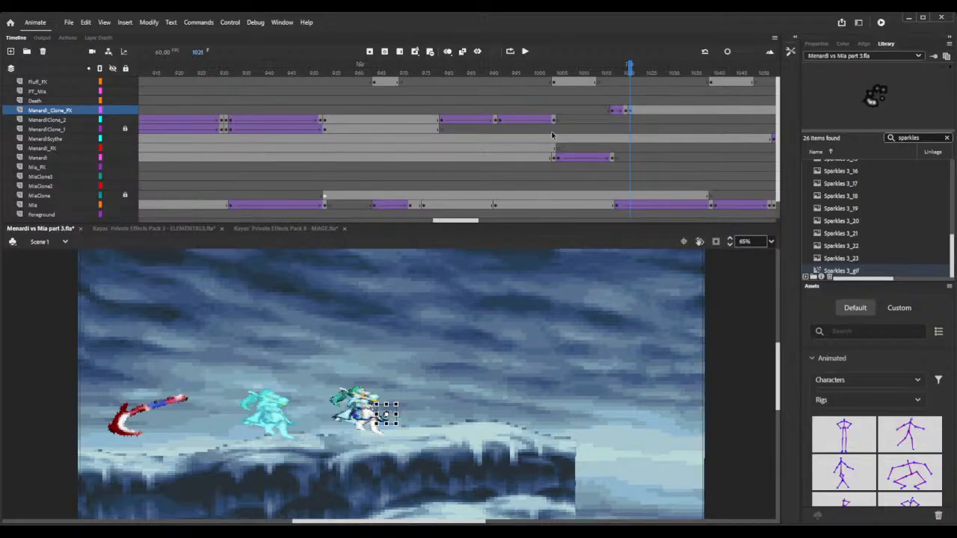
mouse_move(630, 69)
mouse_down()
mouse_move(648, 68)
mouse_move(631, 69)
mouse_up()
- Change the Sparkles 3_gif instance in front of Mia from Movie Clip to Graphic
click(817, 43)
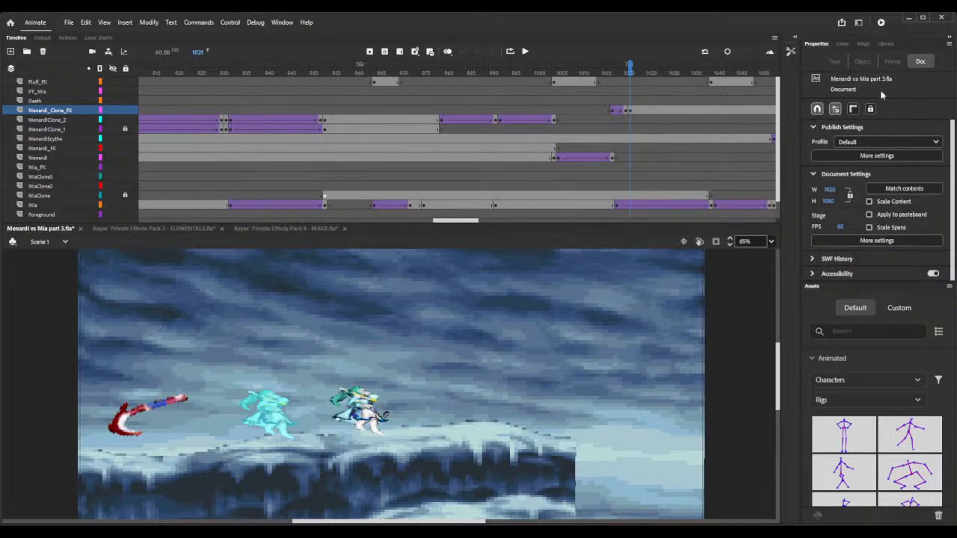
click(730, 240)
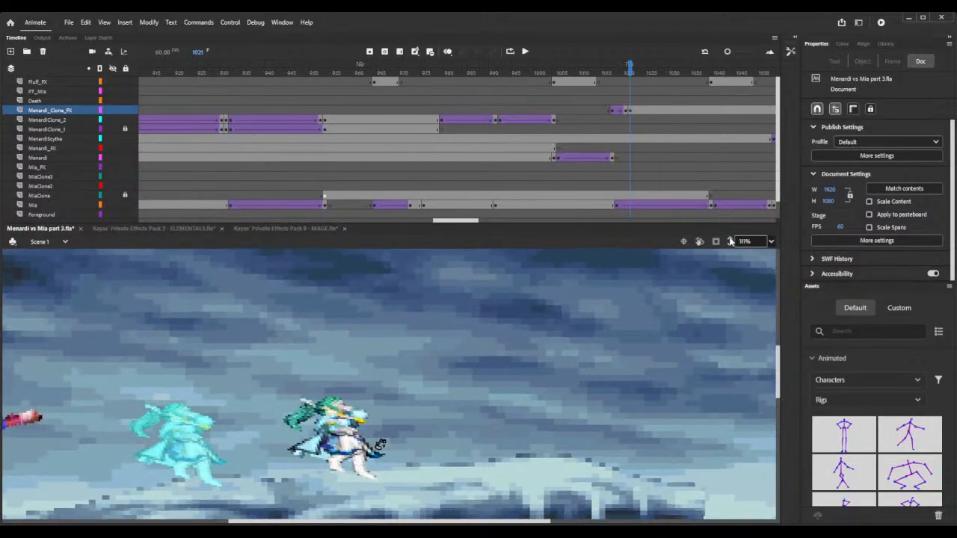
click(380, 447)
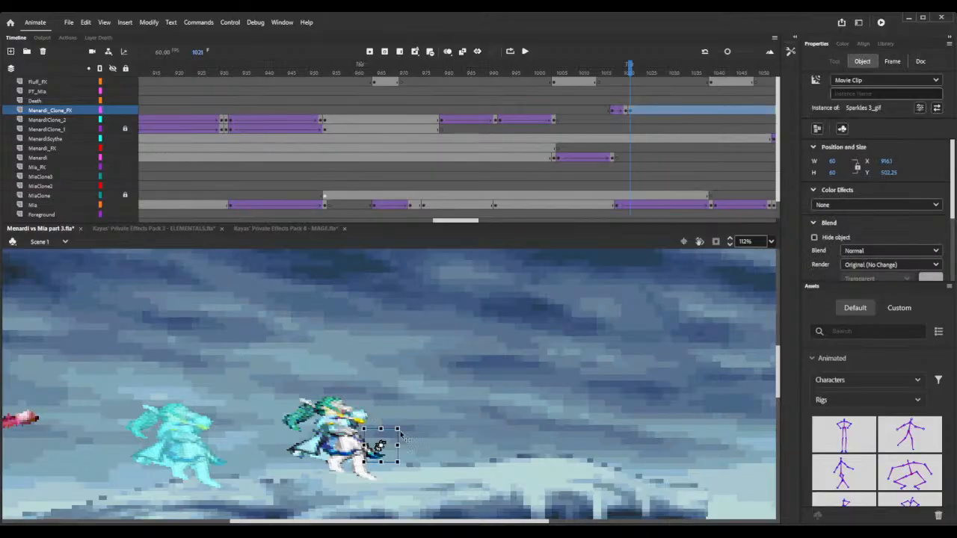
click(874, 83)
click(844, 121)
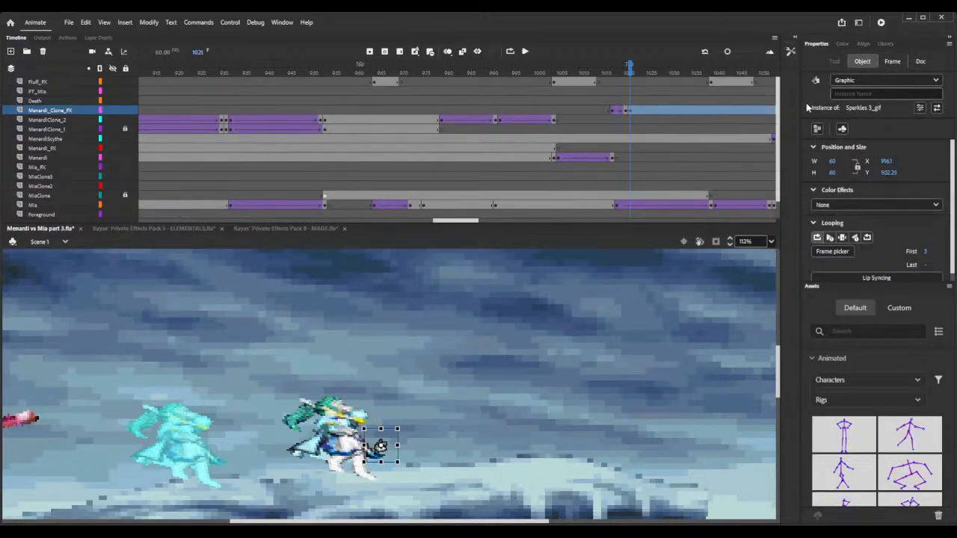
- Scrub through the sparkles' playback and end them with a blank keyframe at frame 1043 of Menardi_Clone_FX
click(645, 67)
drag(644, 67, 729, 83)
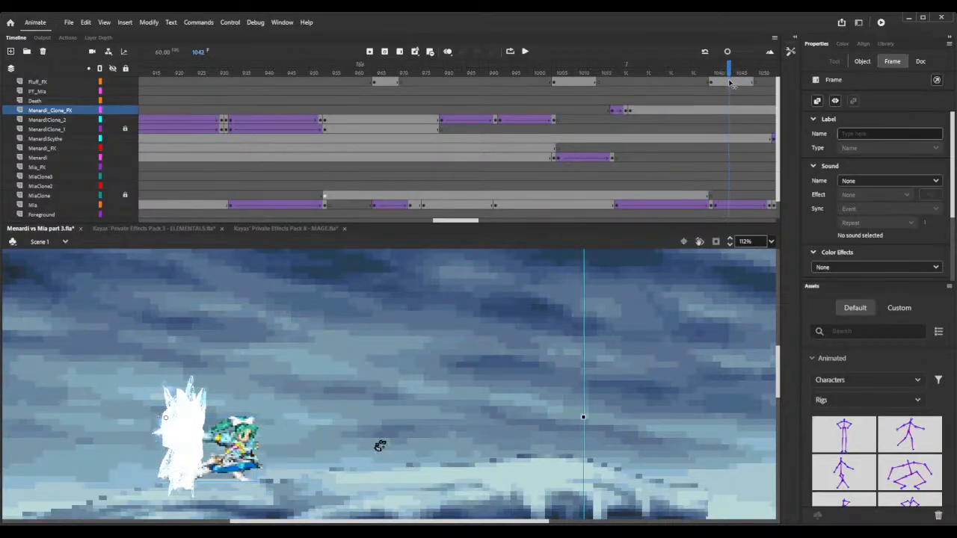
click(728, 110)
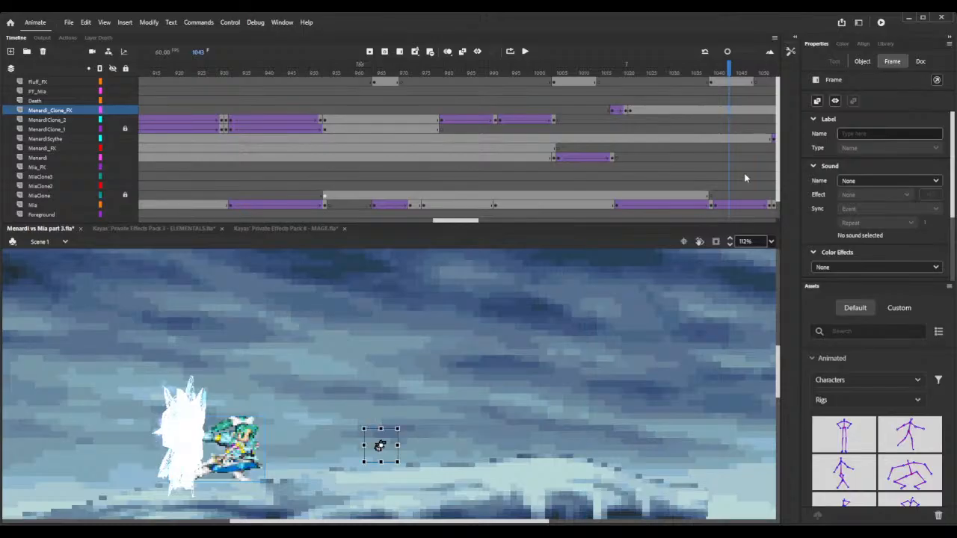
key(F7)
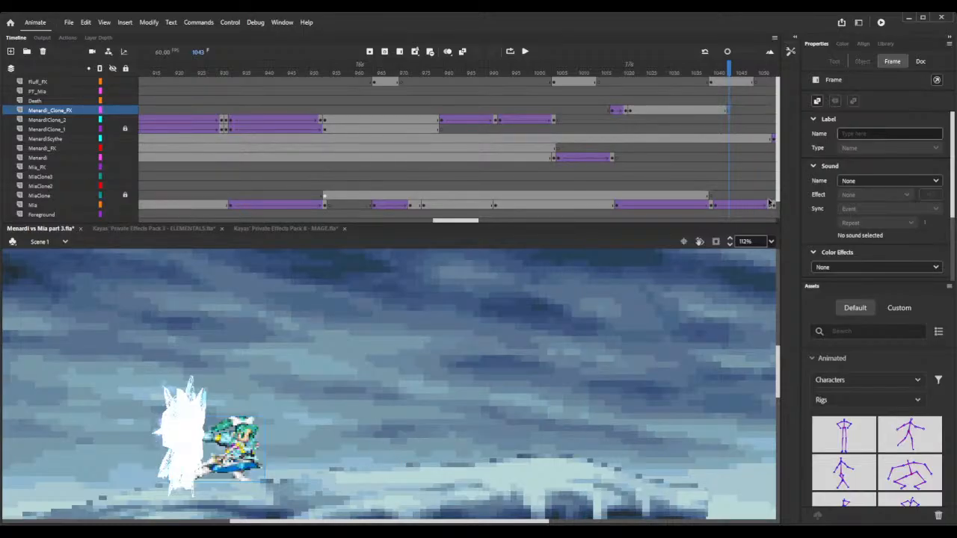
- Enlarge the sparkles at frame 1021 to about 320 by 399 px and shift them up and right, in front of Mia
click(629, 109)
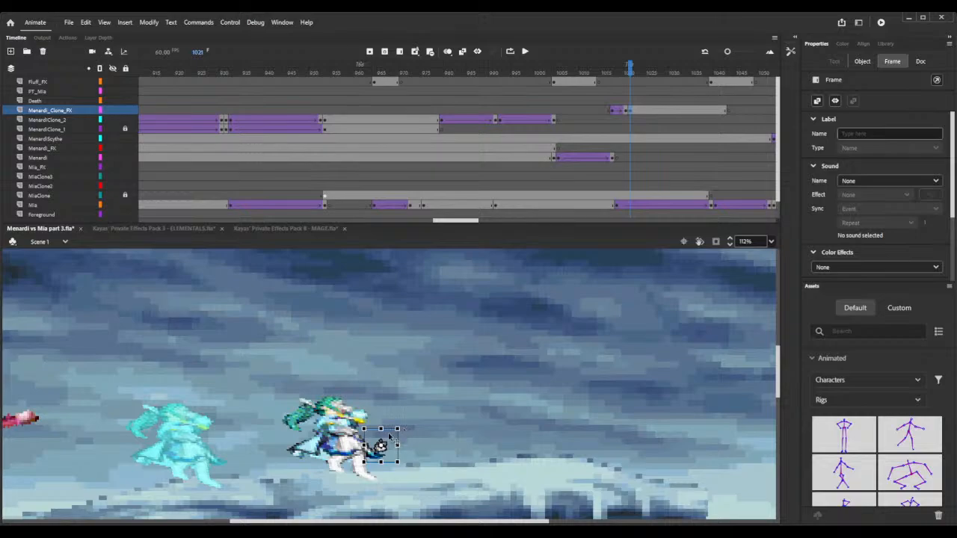
click(401, 427)
drag(400, 426, 455, 364)
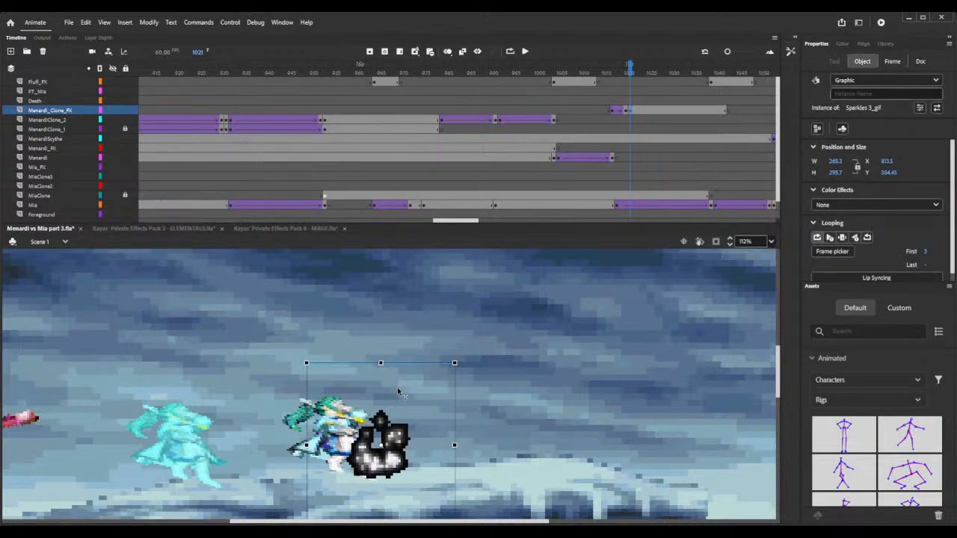
drag(397, 395, 420, 378)
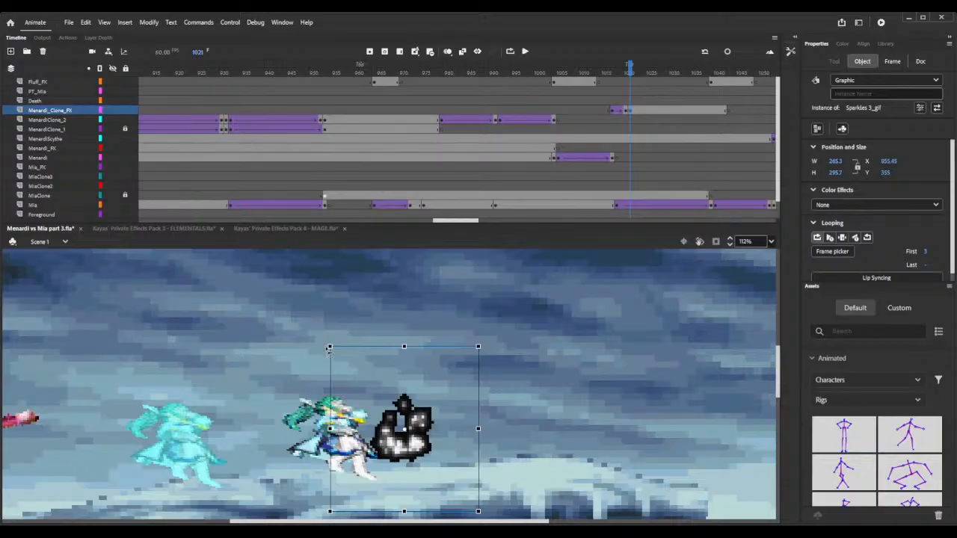
drag(328, 348, 314, 317)
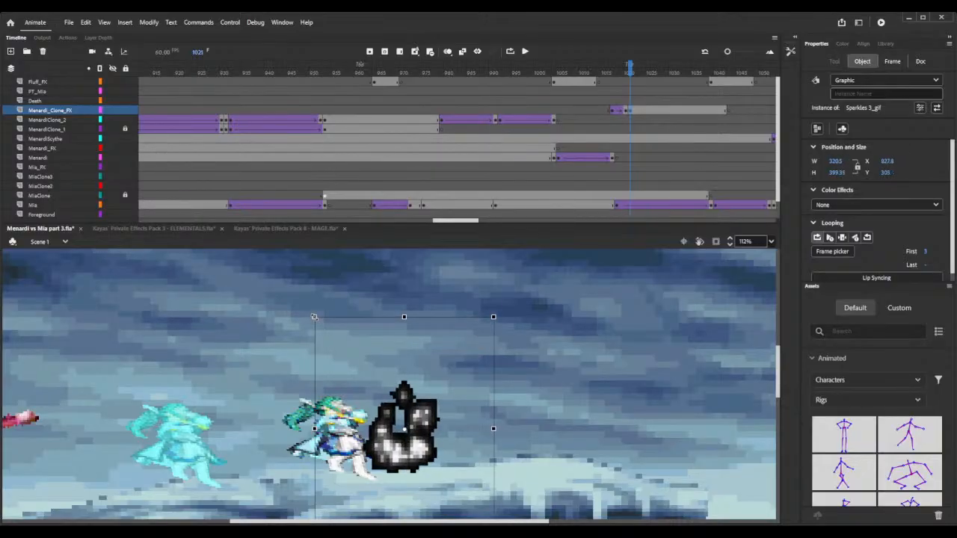
- Check the enlarged sparkles' playback on the timeline up to frame 1038
click(447, 51)
click(447, 52)
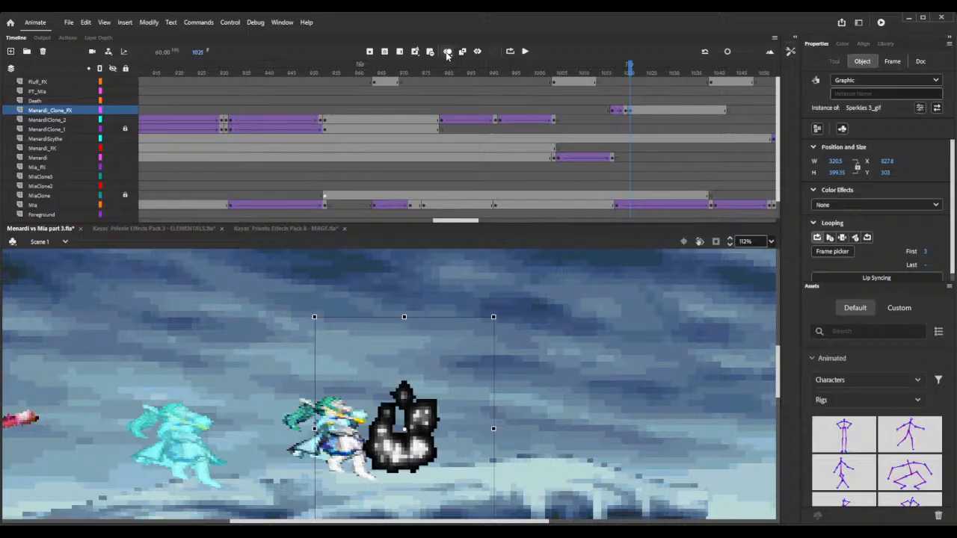
click(613, 67)
drag(613, 67, 702, 68)
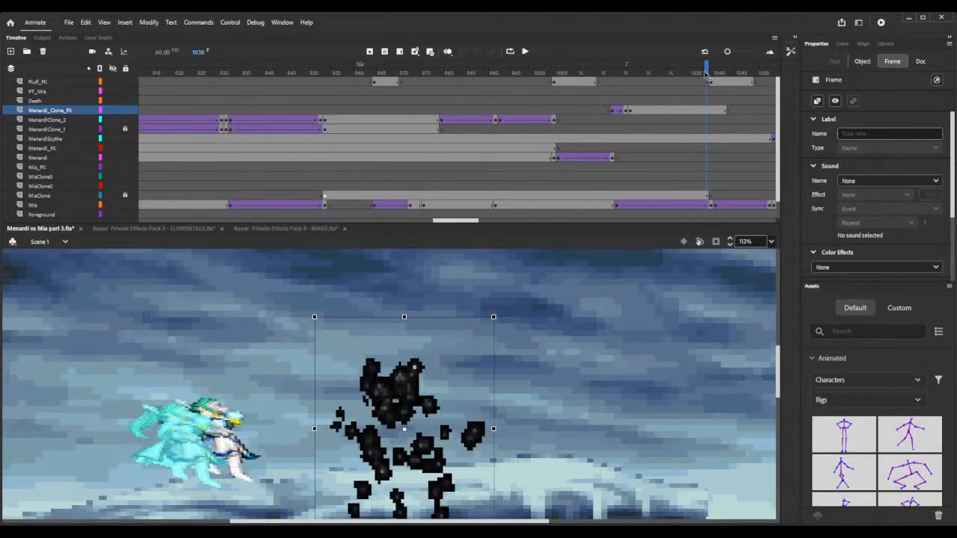
- Move the Sparkles 3_gif instance straight up so it bursts in front of Mia, check its playback through frame 1047, and save
click(500, 292)
drag(459, 356, 461, 304)
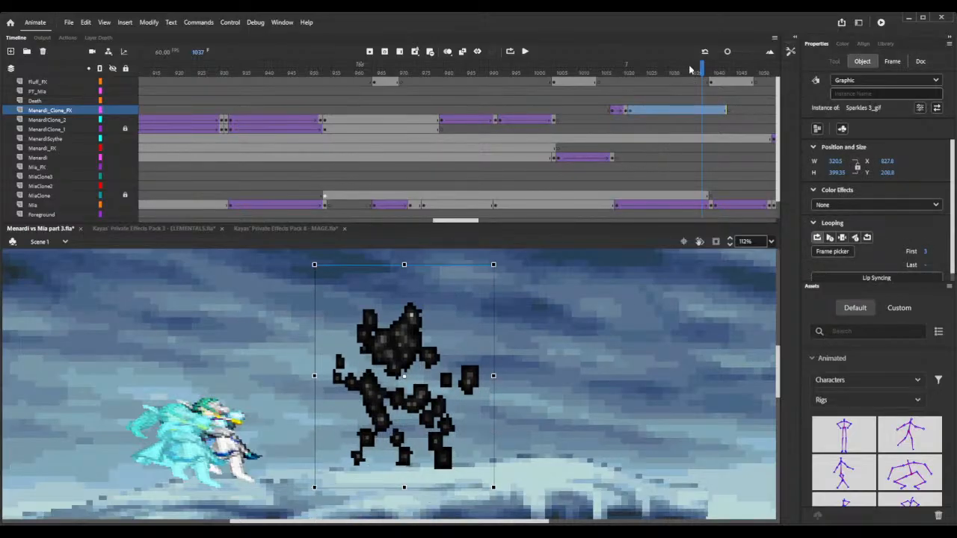
drag(614, 71, 748, 84)
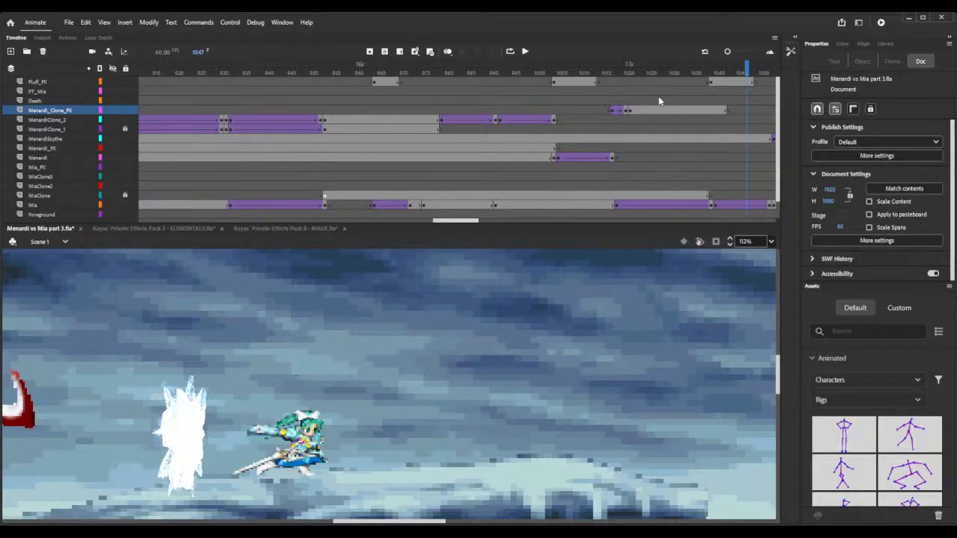
key(ctrl+s)
- Change the Sparkles 3_gif instance at frame 1021 to a Movie Clip with Add blending and preview the movie
click(630, 112)
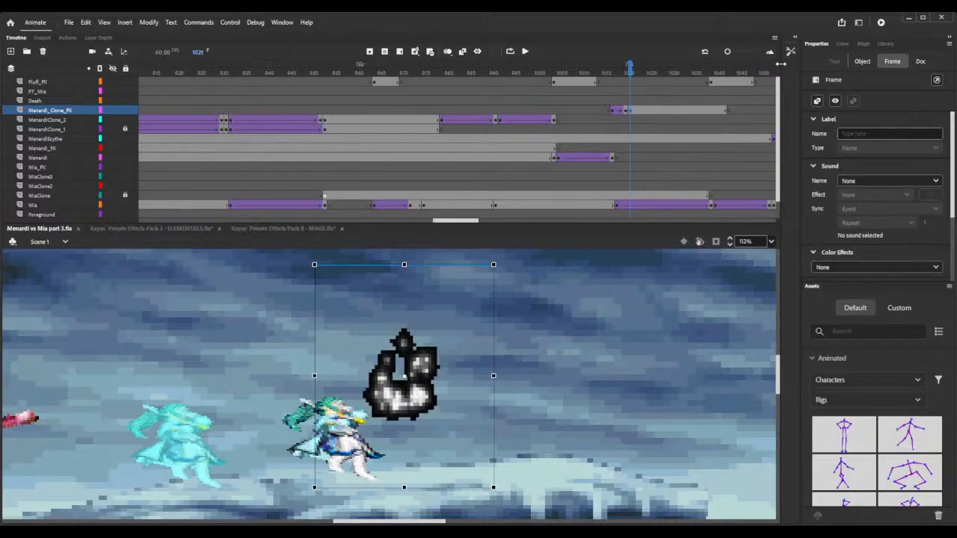
click(862, 61)
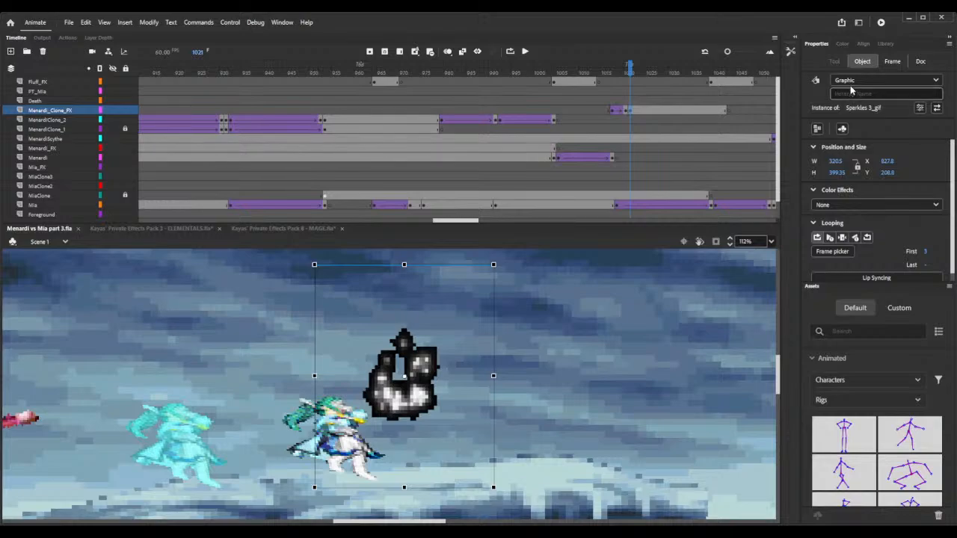
click(856, 81)
click(855, 96)
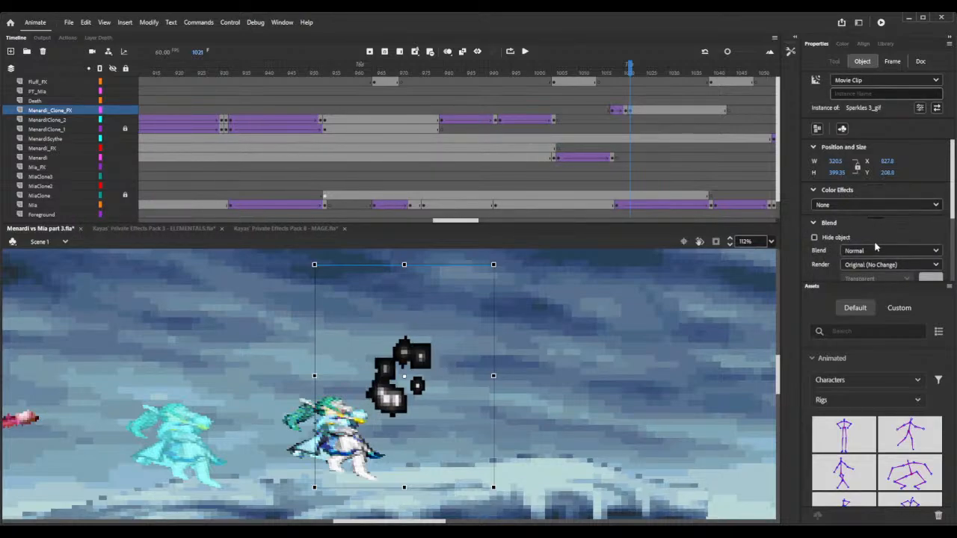
click(878, 335)
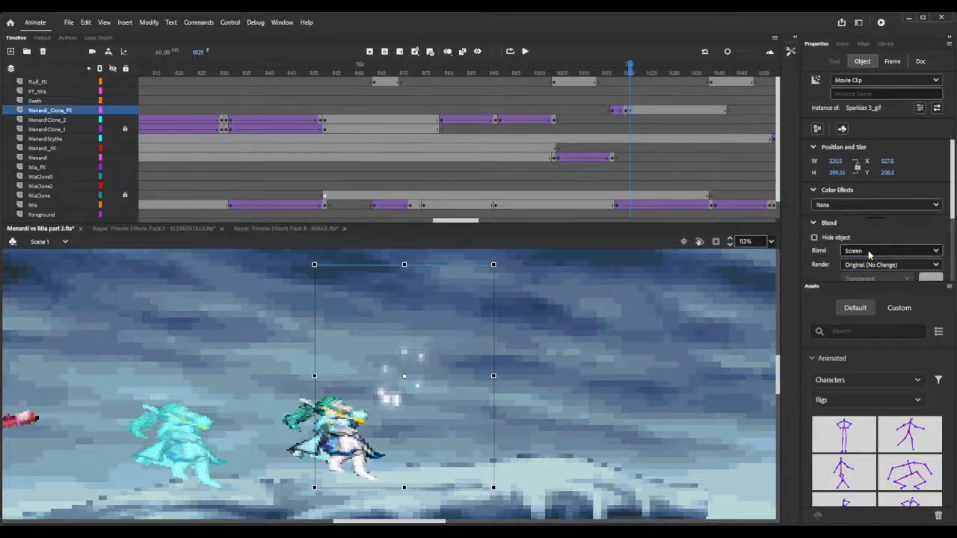
click(868, 382)
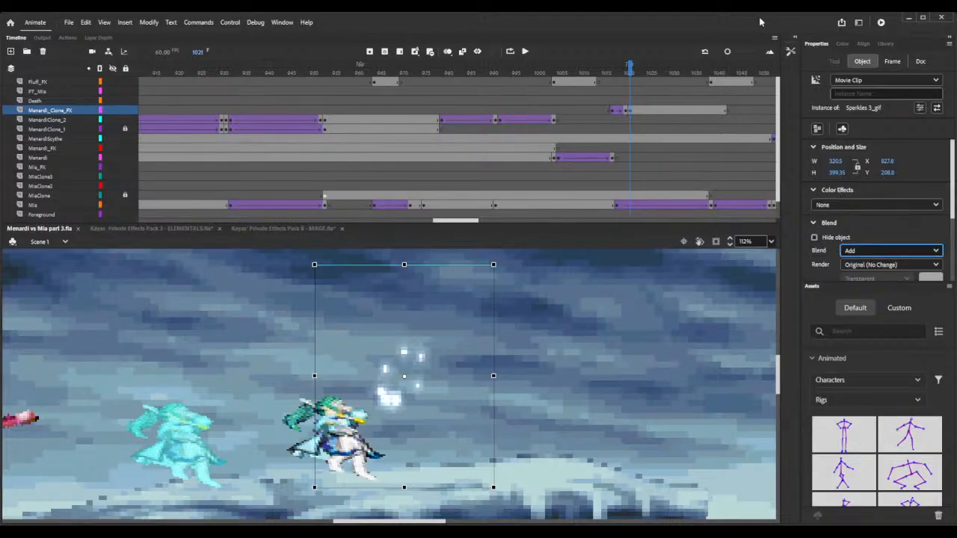
click(886, 23)
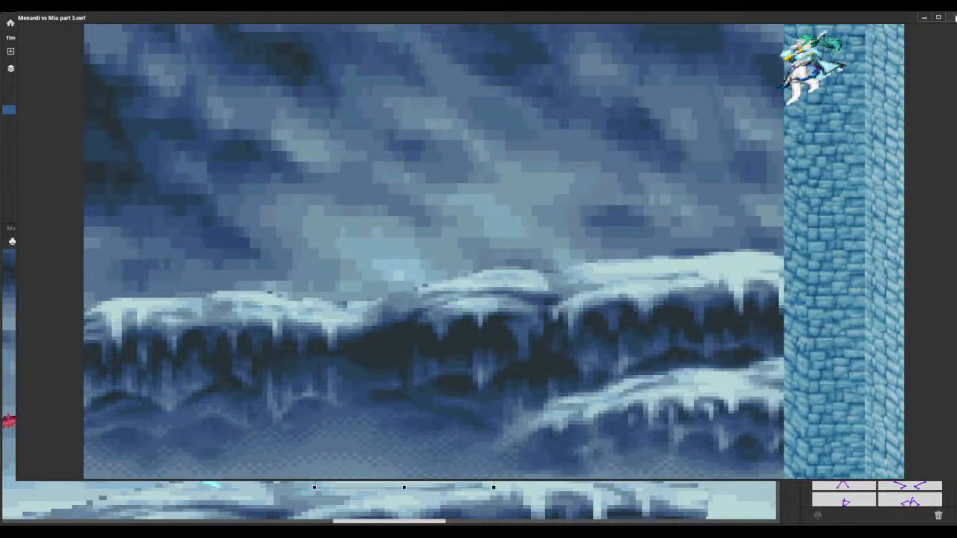
click(953, 17)
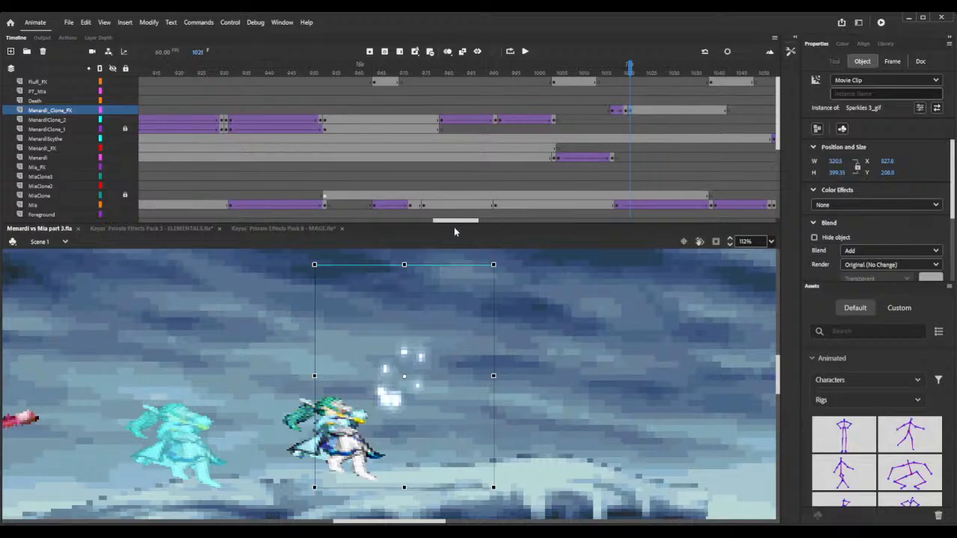
- Stretch the blue Aura-5 instance on the Menardi_FX layer at frame 872 upward to about 997 px tall
drag(473, 222, 449, 224)
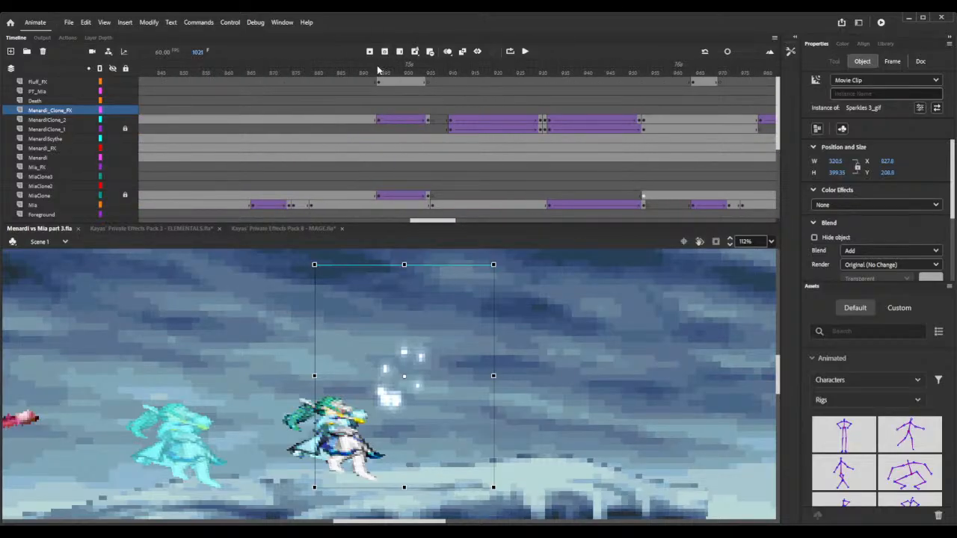
drag(378, 70, 399, 67)
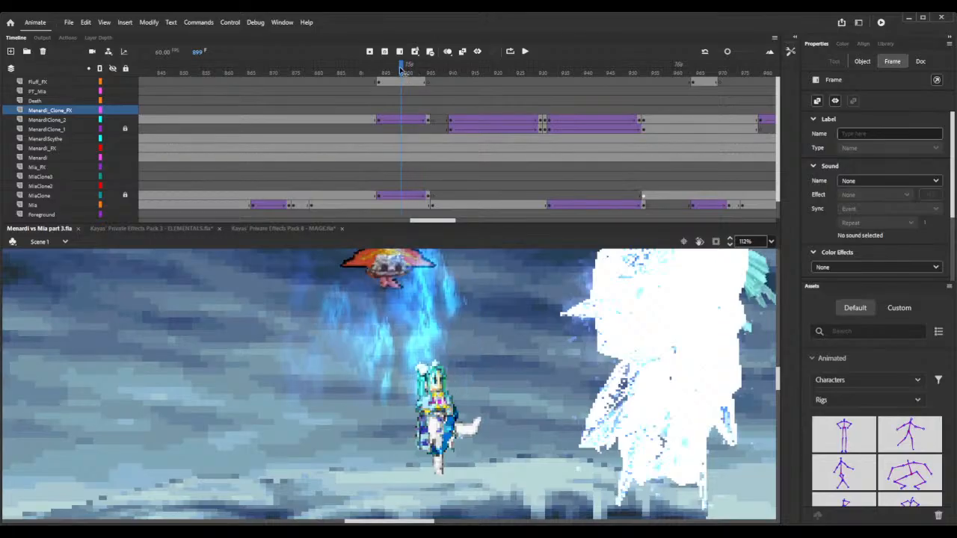
click(341, 329)
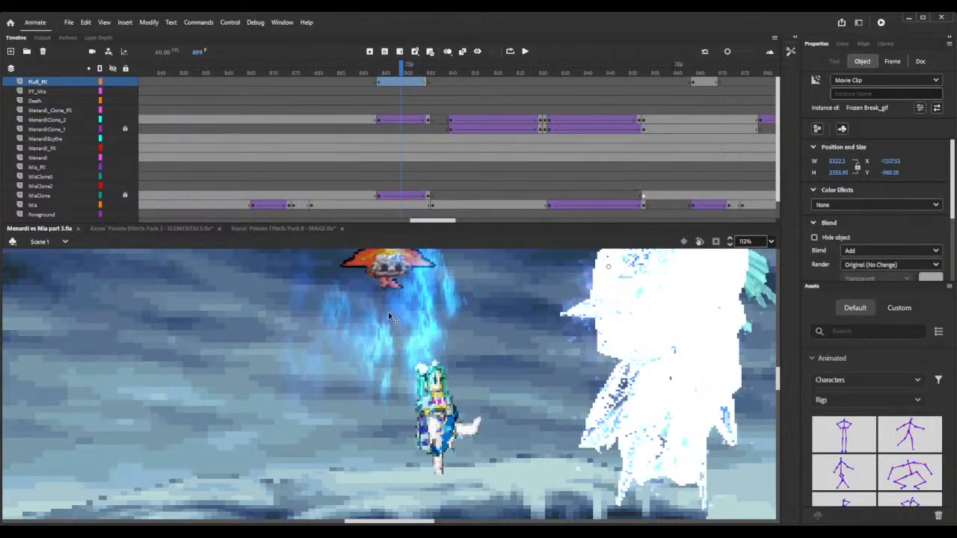
scroll(389, 316, up, 5)
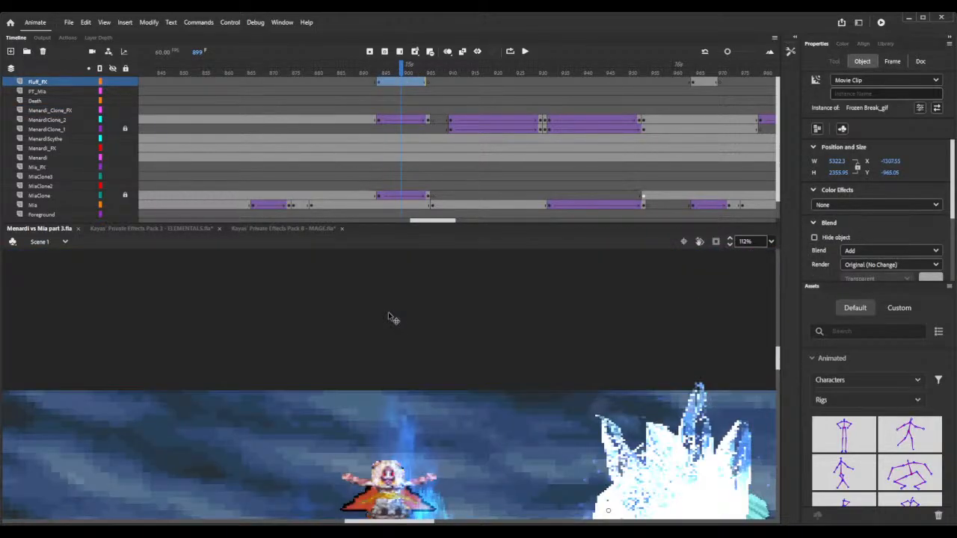
click(283, 72)
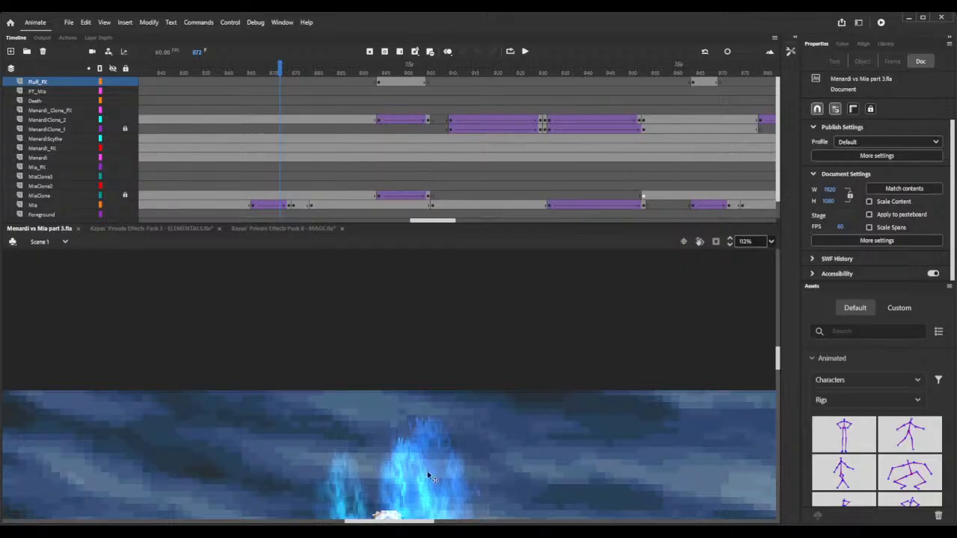
scroll(430, 476, down, 2)
click(429, 437)
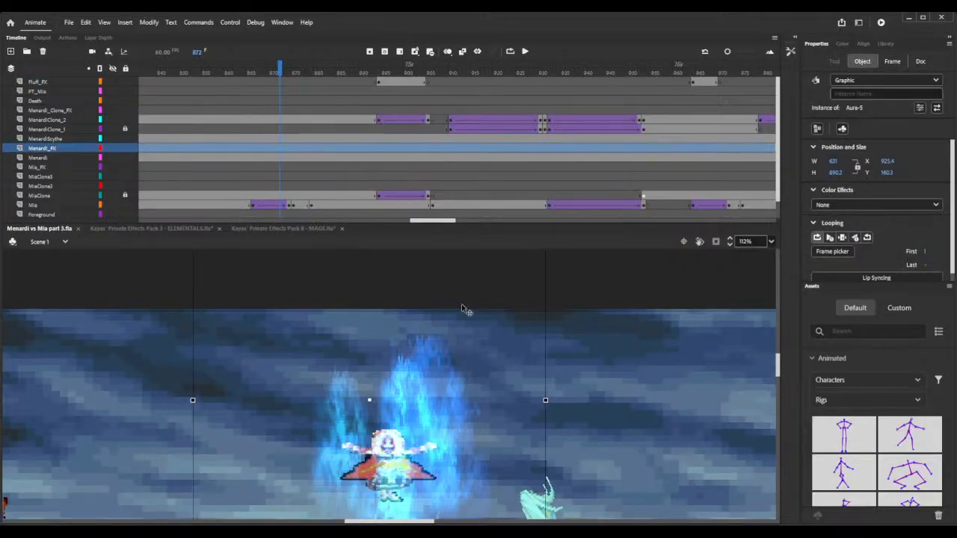
scroll(463, 303, up, 4)
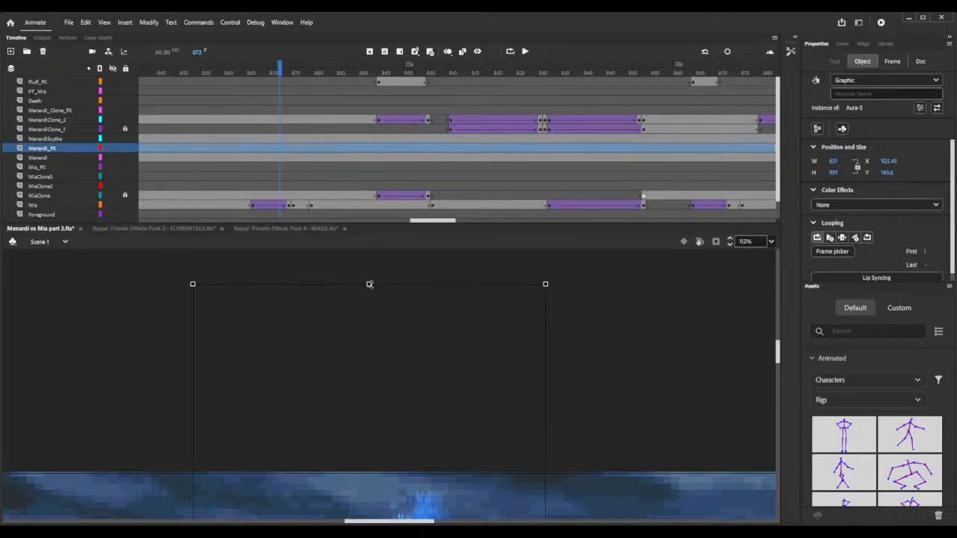
scroll(404, 346, down, 8)
scroll(421, 366, up, 1)
scroll(421, 366, down, 1)
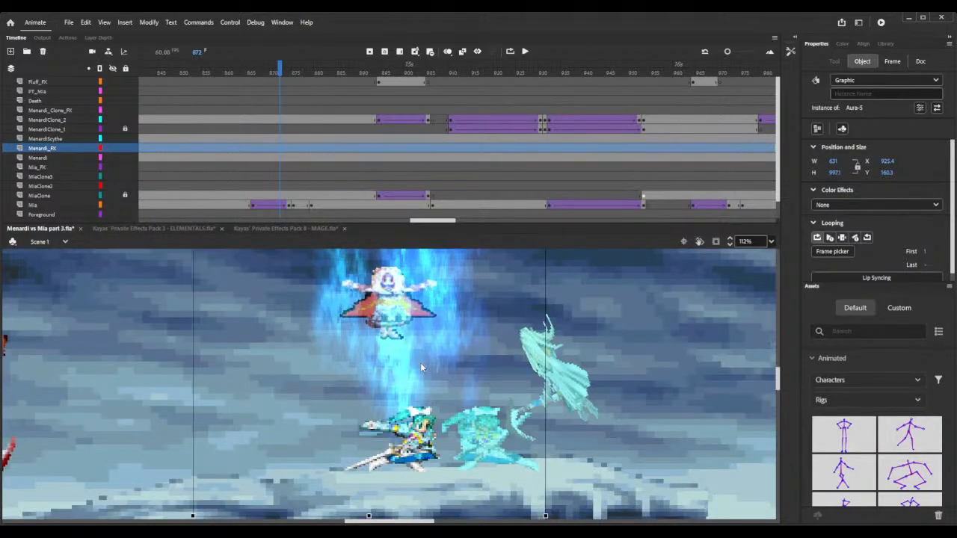
- Reduce the Aura-5 instance's height to about 961 px
scroll(421, 367, down, 4)
scroll(401, 355, up, 15)
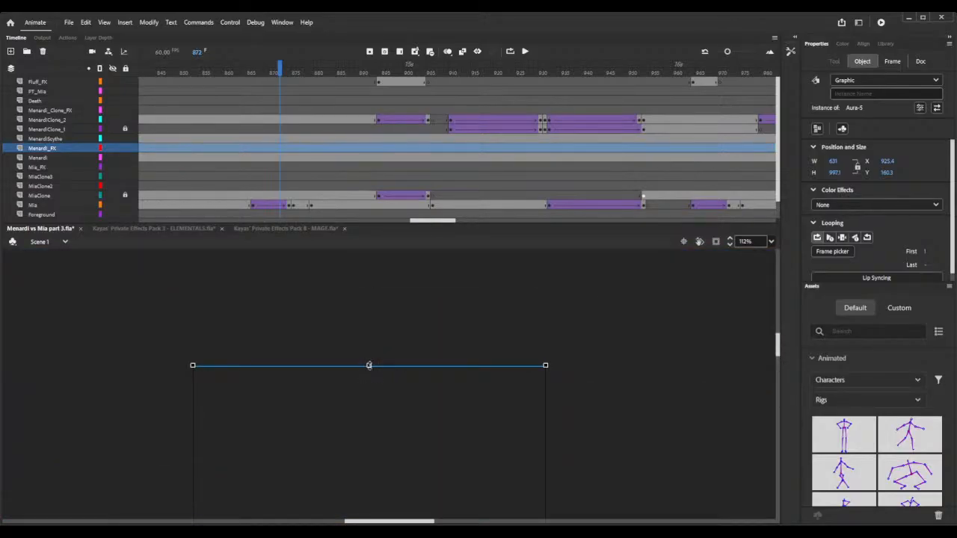
scroll(369, 375, down, 6)
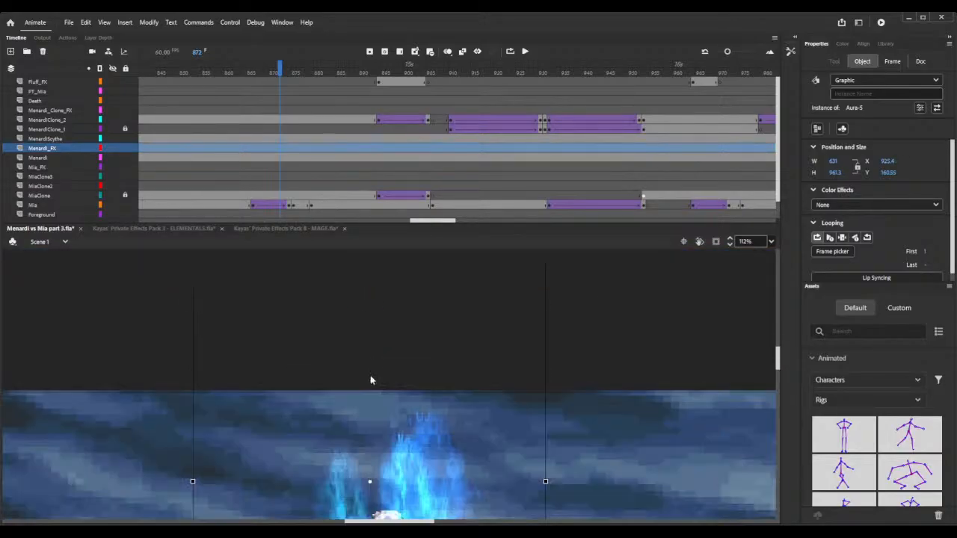
scroll(370, 380, down, 2)
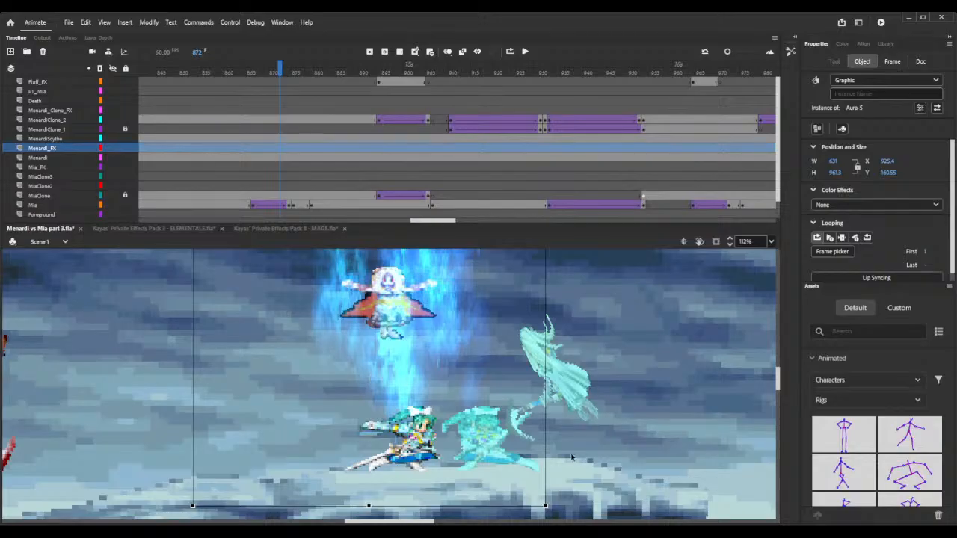
- Widen the Aura-5 instance to about 870 px, shift it to about X 884.5, Y 99.25, and preview the movie
click(730, 245)
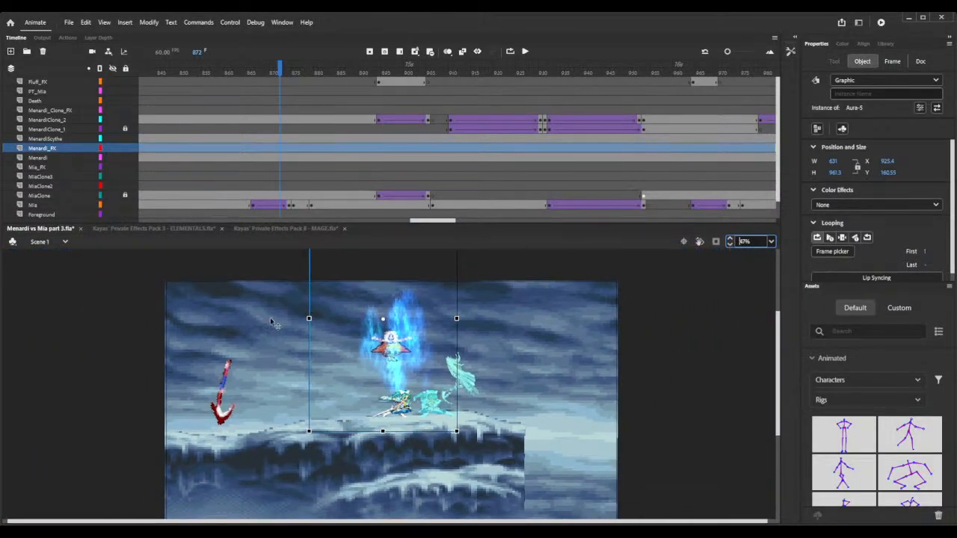
mouse_move(458, 319)
mouse_down()
mouse_move(463, 327)
mouse_move(453, 313)
mouse_up()
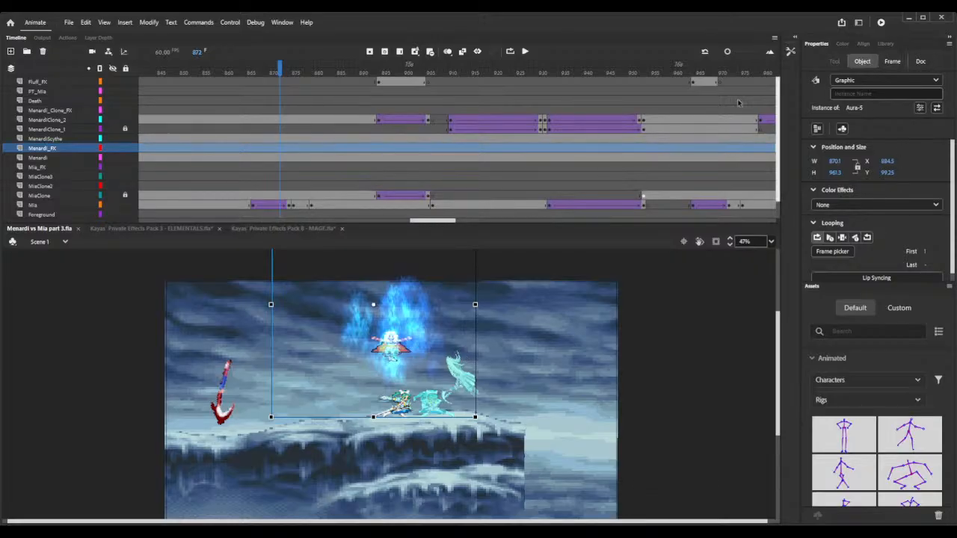
click(880, 26)
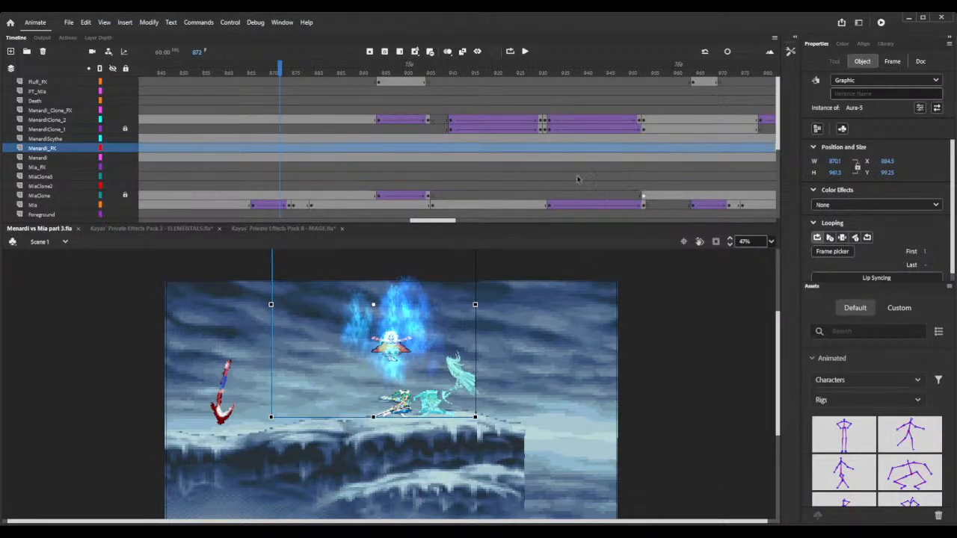
- Keyframe Mia at frames 1231 and 1252, move her down and left off the wall at 1252, and classic-tween between them
drag(435, 222, 539, 222)
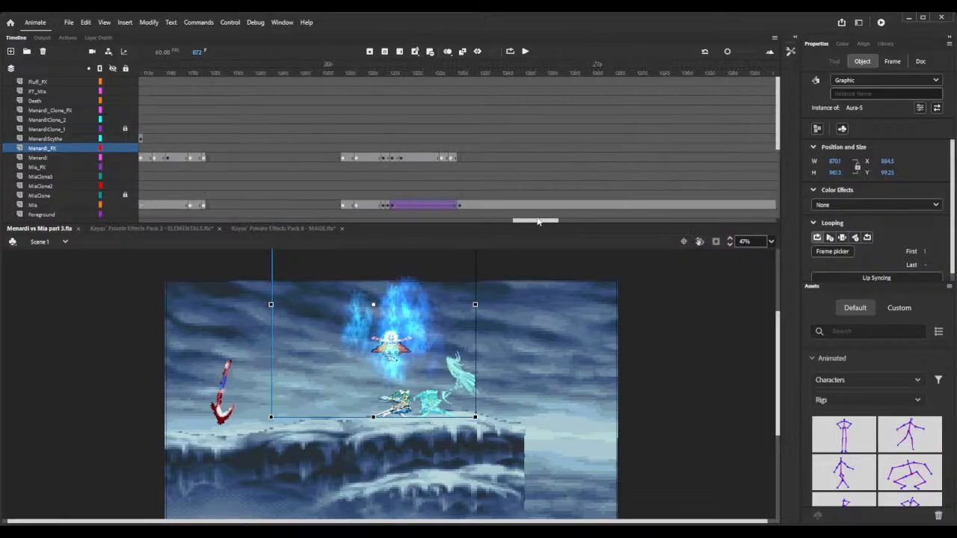
drag(396, 69, 468, 91)
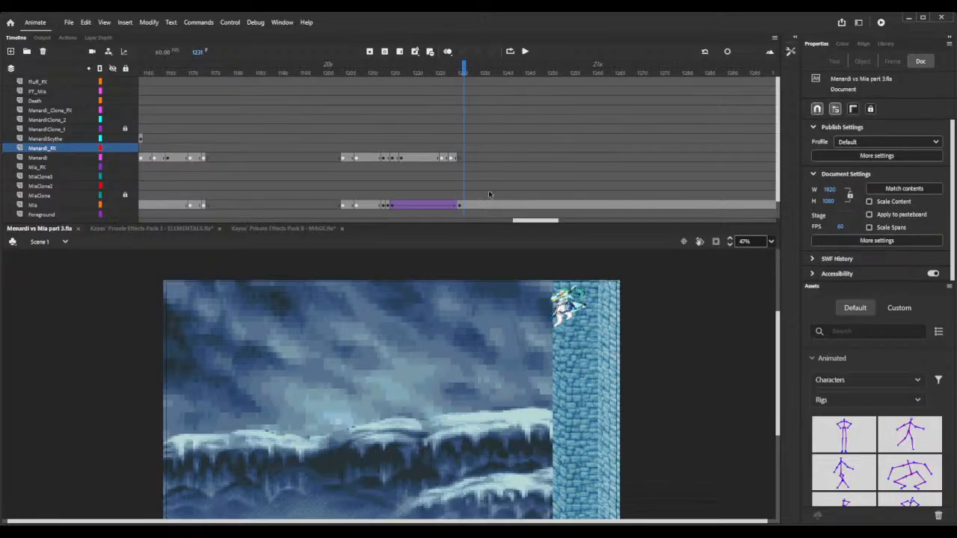
click(464, 205)
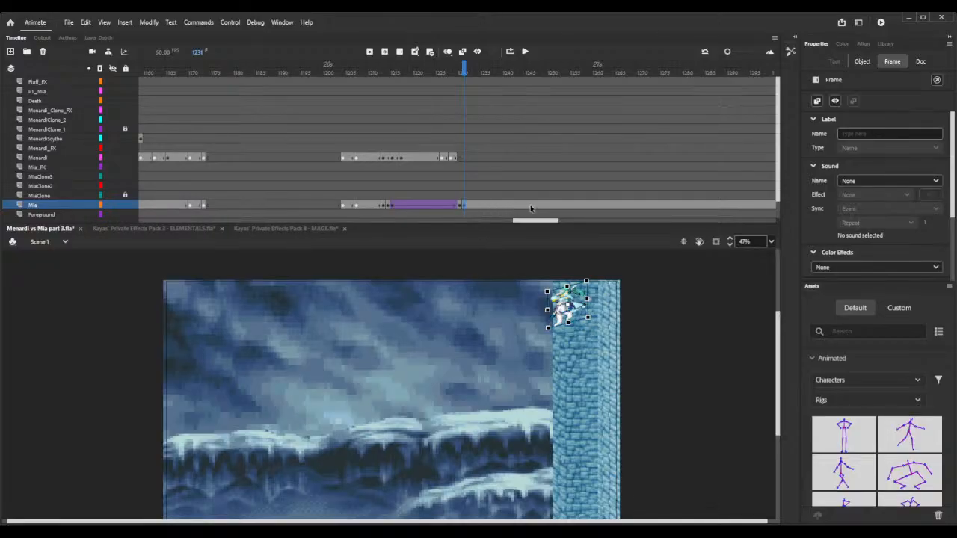
click(560, 212)
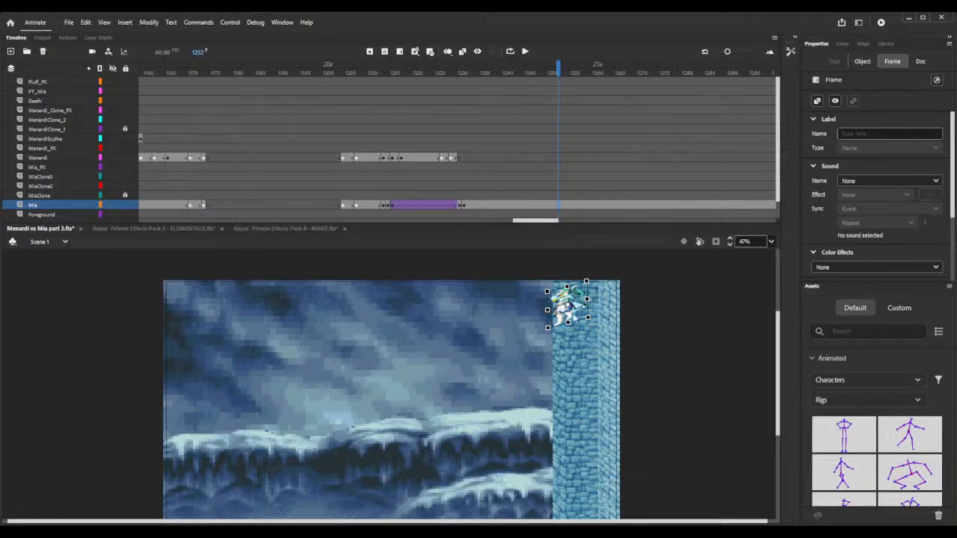
key(F6)
drag(581, 314, 540, 352)
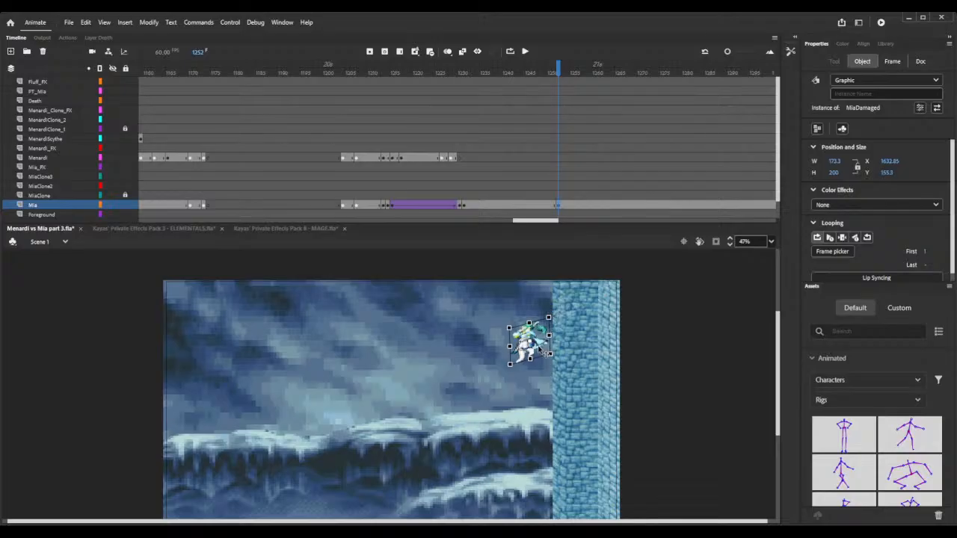
click(518, 205)
key(F3)
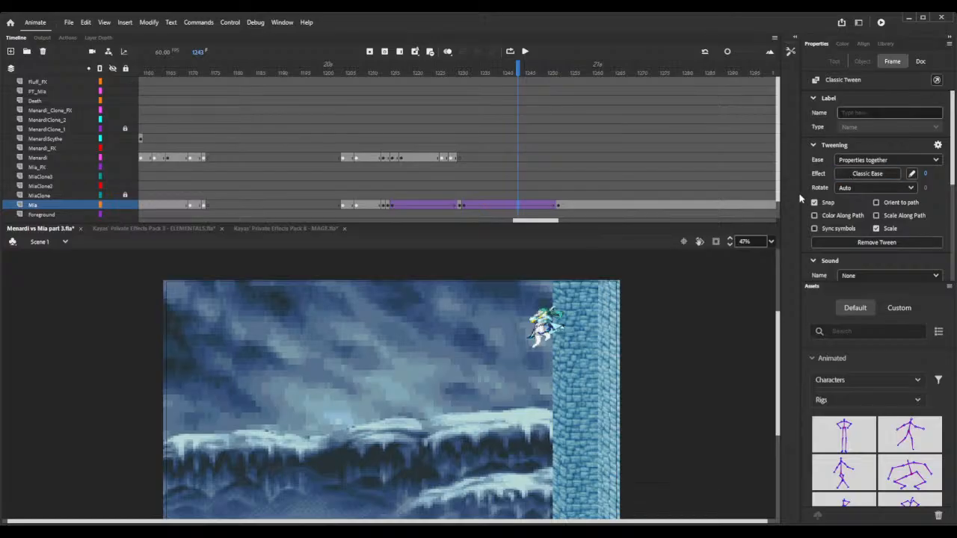
- Check Mia's fall from the wall, then move her frame 1252 pose farther down and left to about X 1537, Y 232
double_click(705, 187)
drag(334, 72, 562, 71)
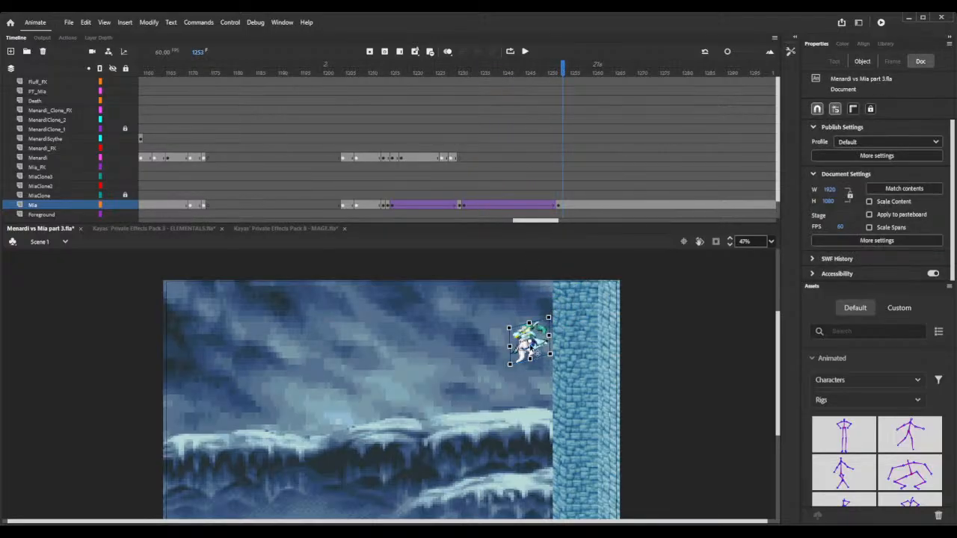
drag(523, 333, 501, 350)
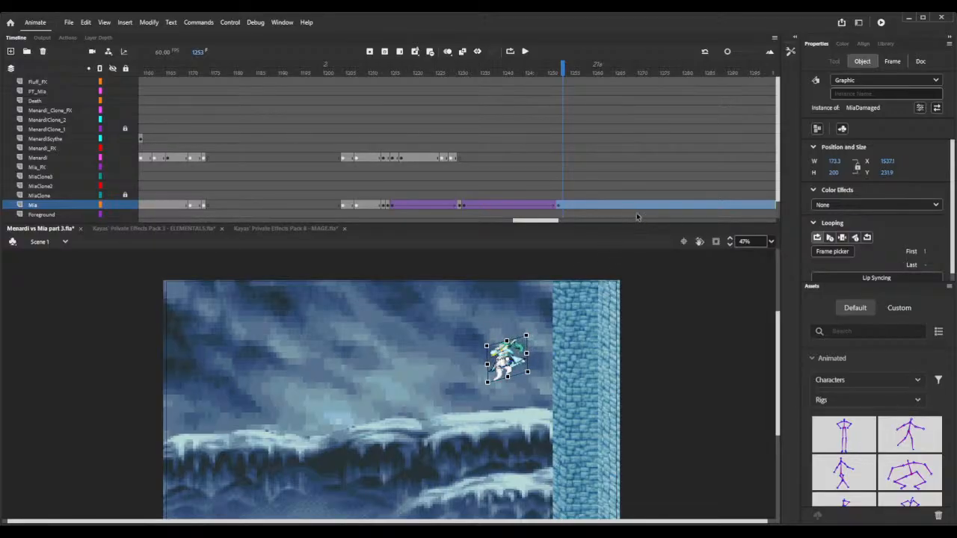
key(ctrl+s)
- Copy the Menardi layer's blur keyframe at frame 1204 and paste it at frame 1246 of the same layer
click(342, 159)
click(342, 159)
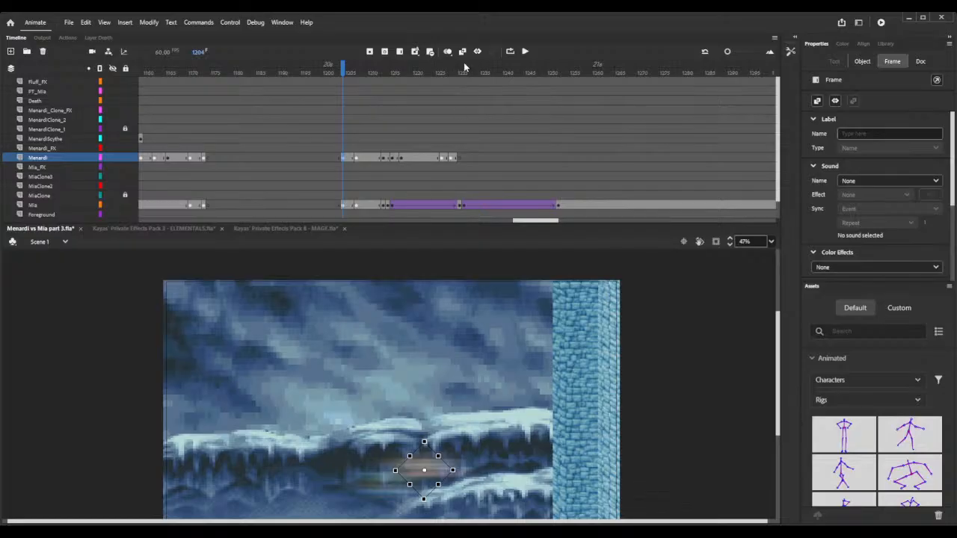
drag(453, 69, 521, 84)
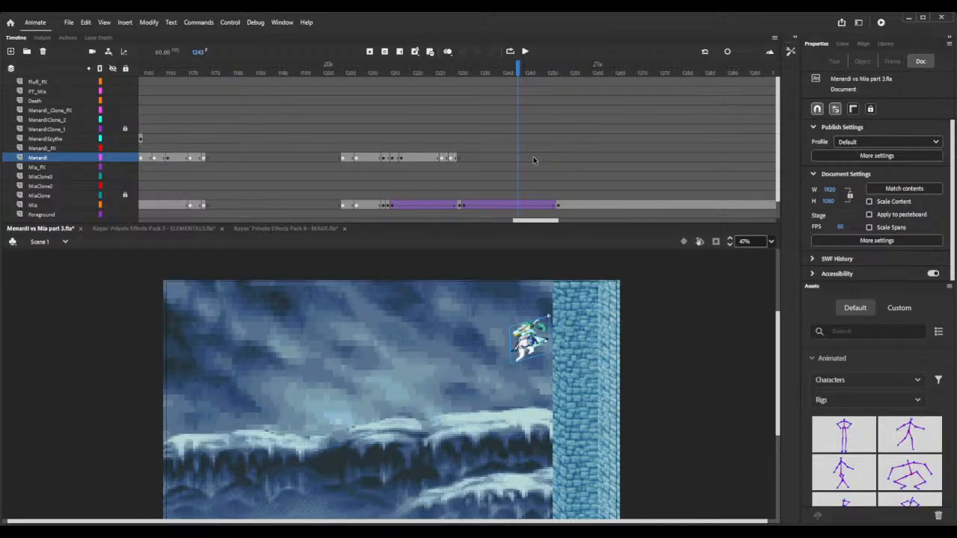
click(532, 159)
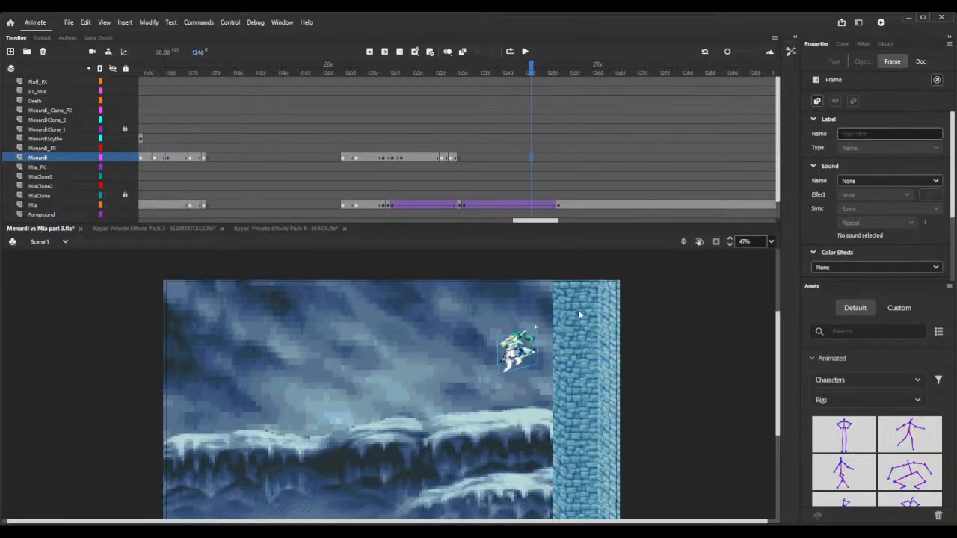
key(ctrl+alt+v)
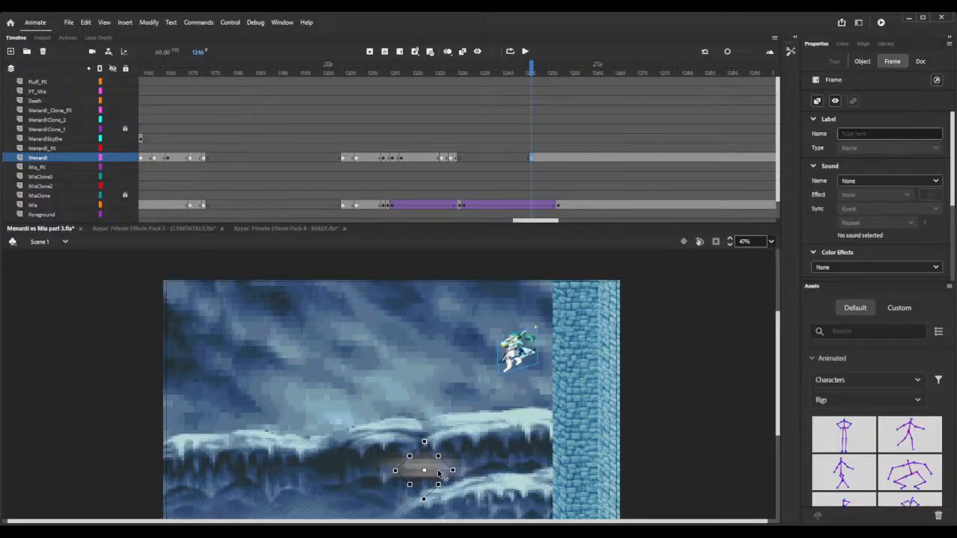
- Move the Menardi blur at frame 1246 up against the wall, to about X 1754.5, Y 117.3
drag(441, 474, 608, 350)
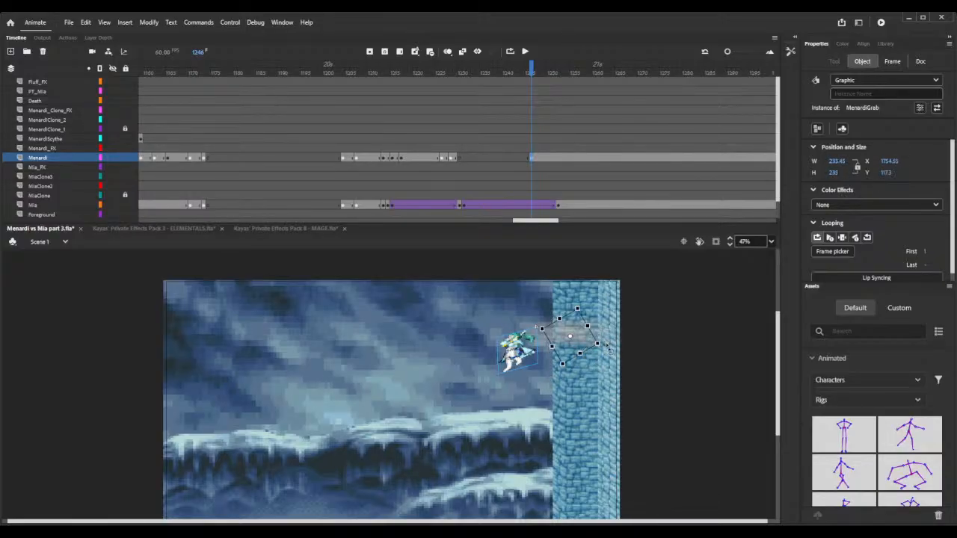
click(730, 239)
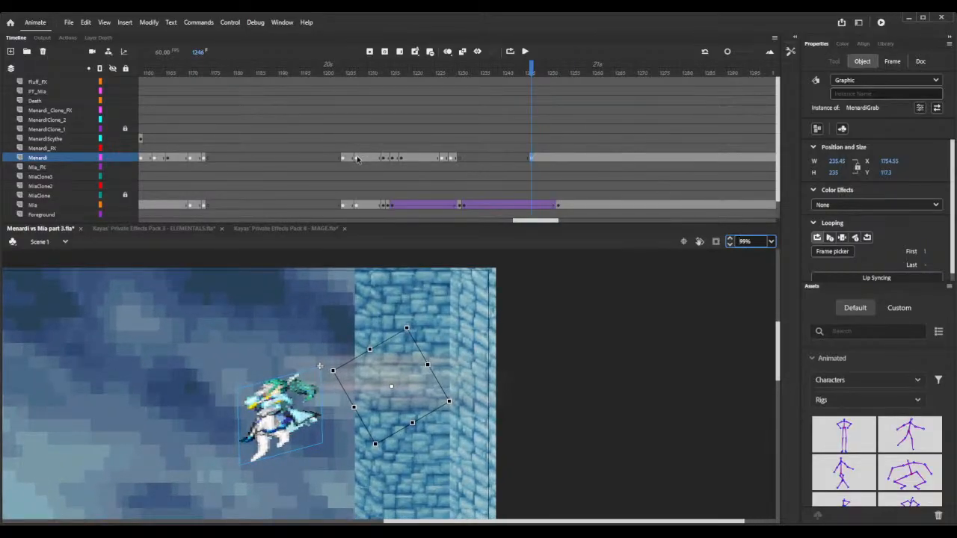
- Copy the Menardi layer's grab pose keyframe at frame 1207 and paste it at frame 1249 of the same layer
click(357, 158)
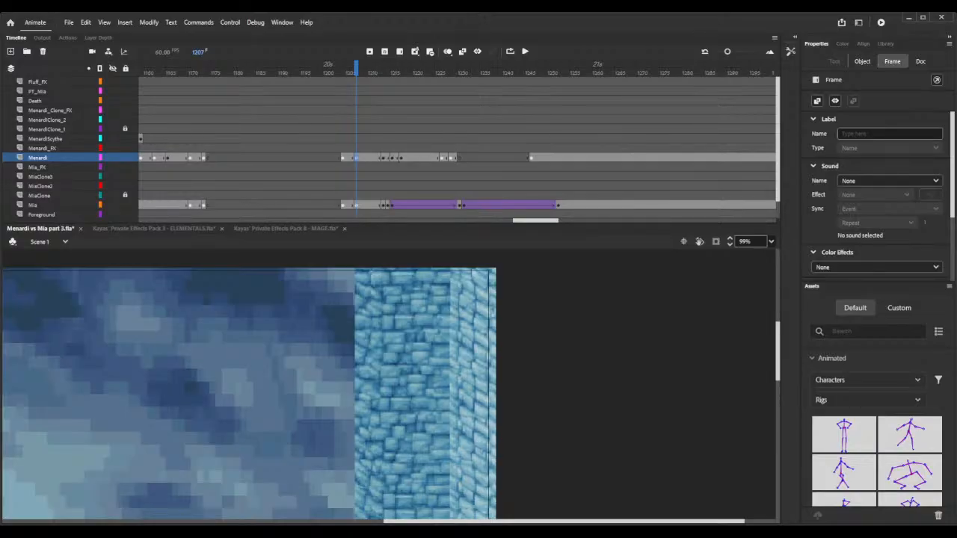
scroll(458, 318, down, 2)
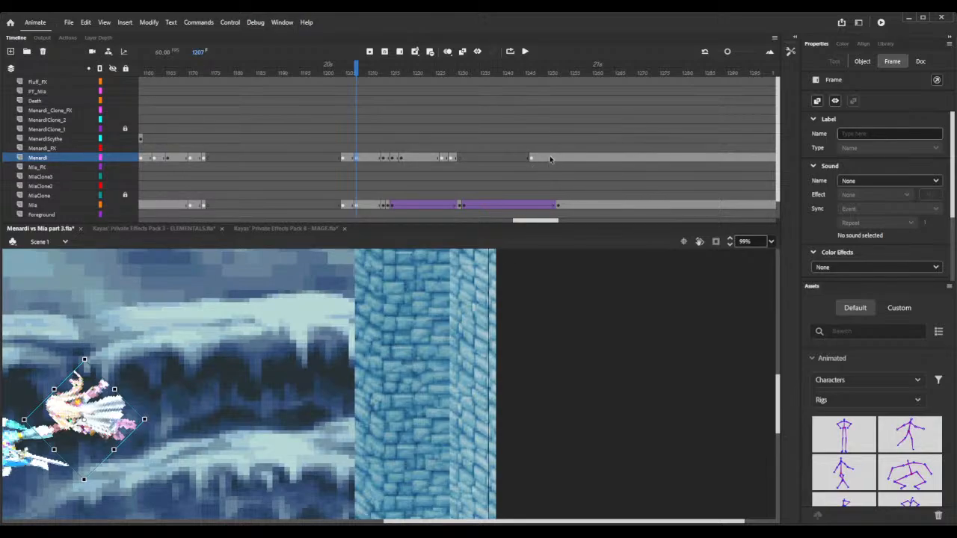
click(544, 157)
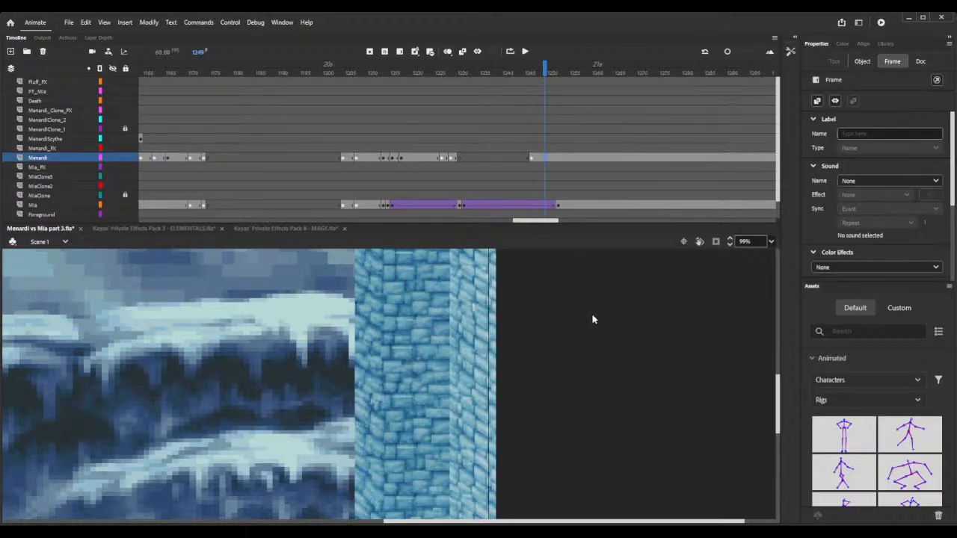
key(ctrl+shift+v)
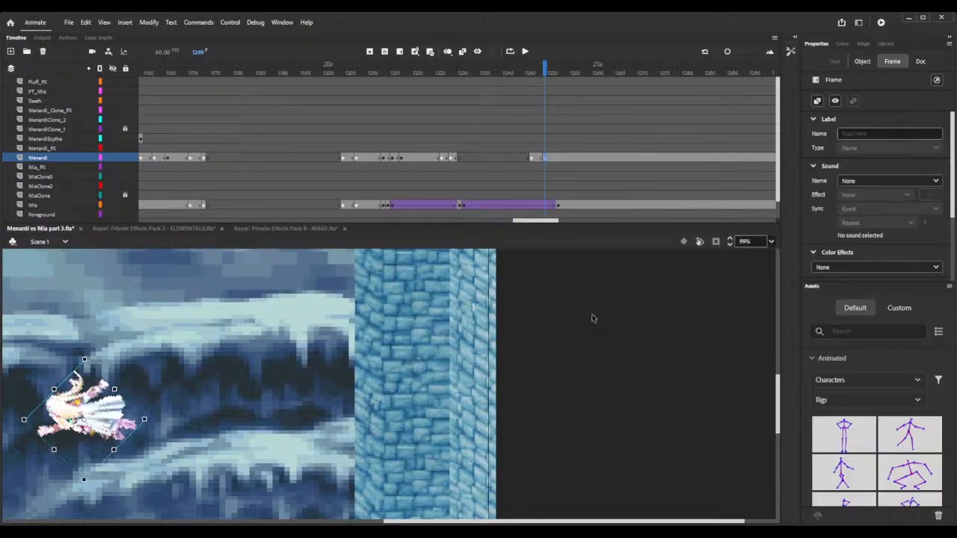
- Turn on onion skinning around frame 1249 with both the wall and the characters in view
click(730, 245)
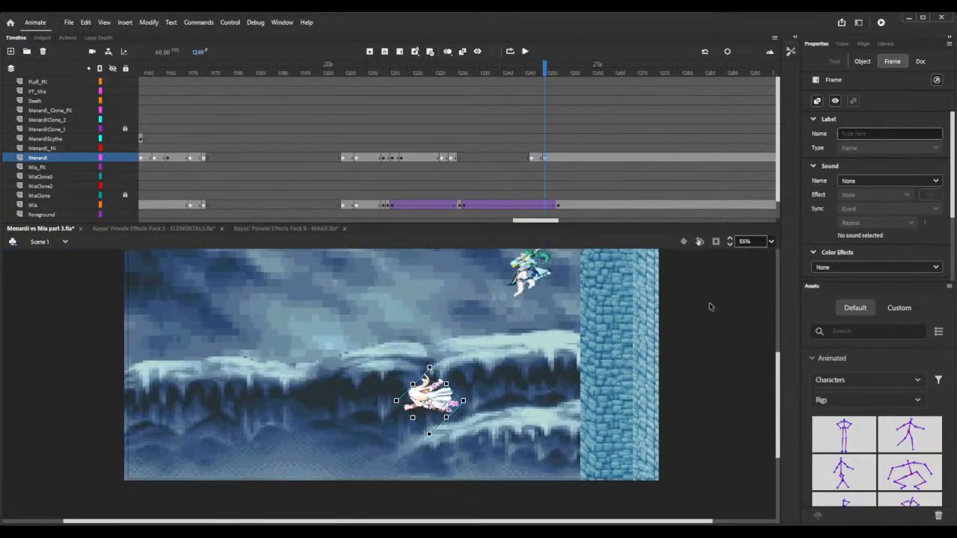
scroll(710, 307, up, 2)
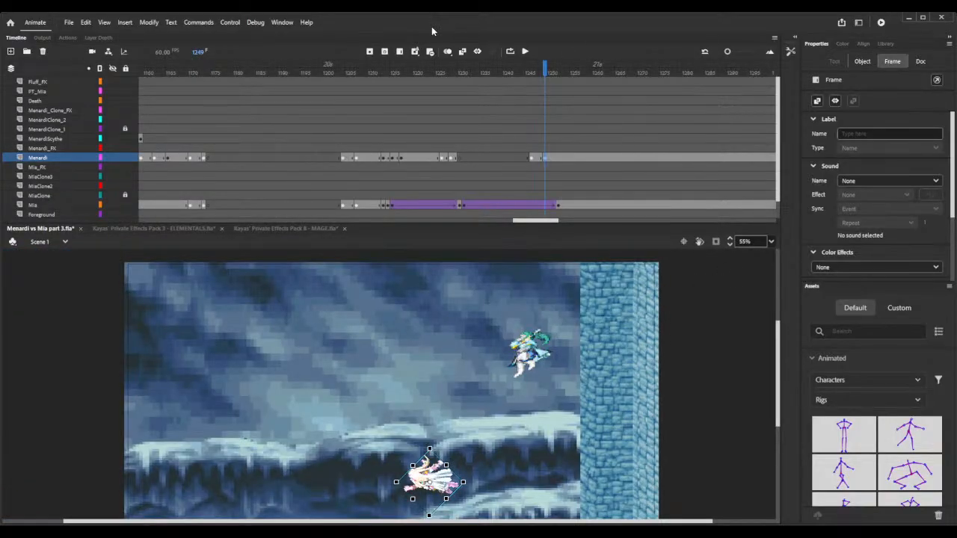
click(447, 51)
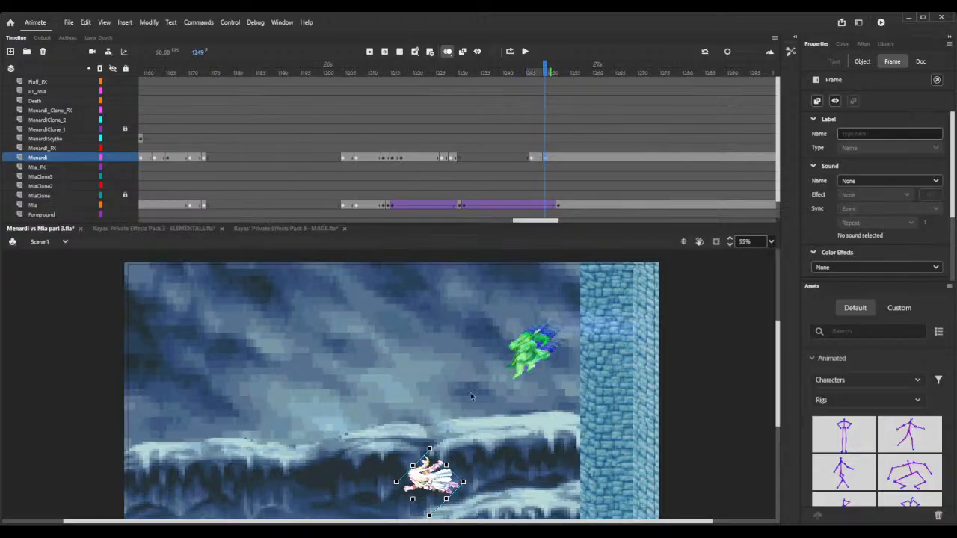
- Try the pasted Menardi pose beside the wall at about X 1674.5, Y 163.7, and clear its keyframe at frame 1249
drag(453, 480, 602, 342)
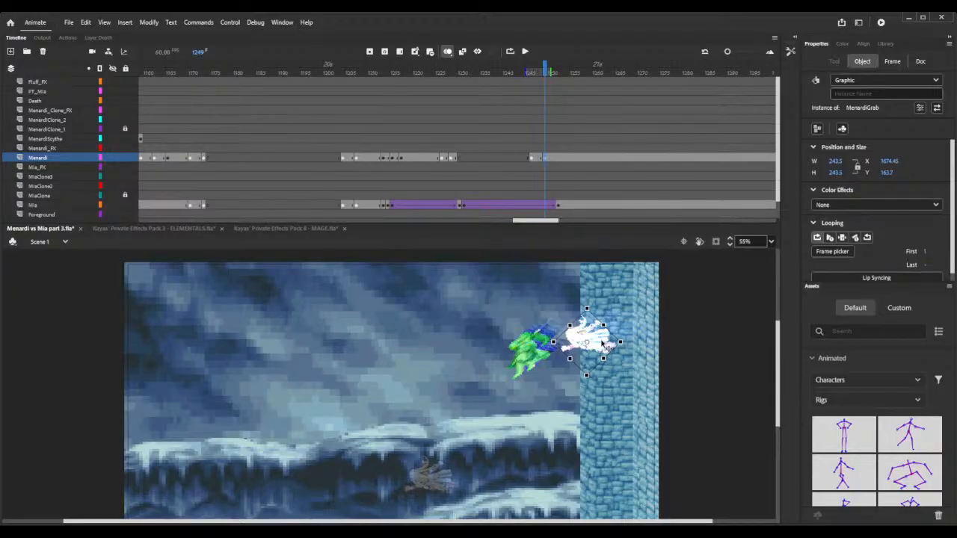
drag(602, 342, 602, 341)
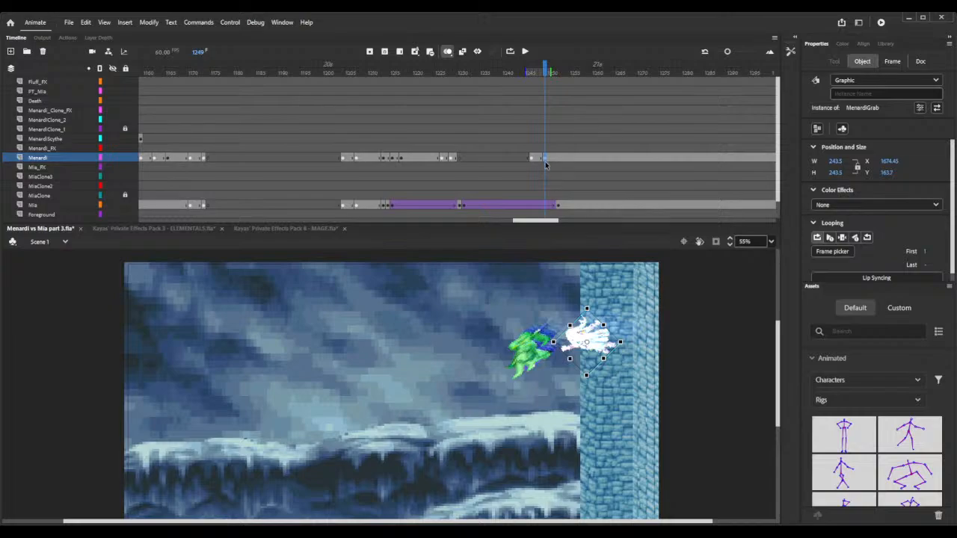
click(545, 158)
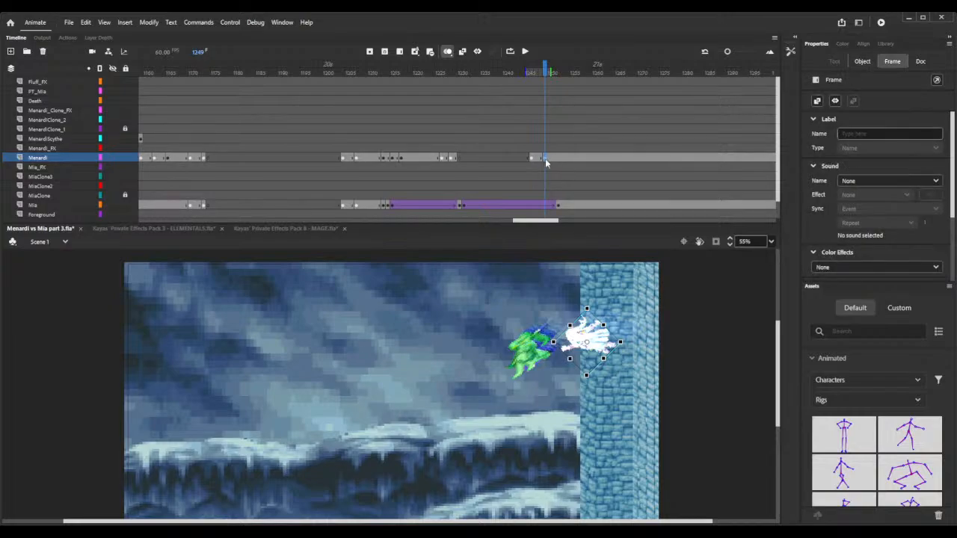
key(shift+F6)
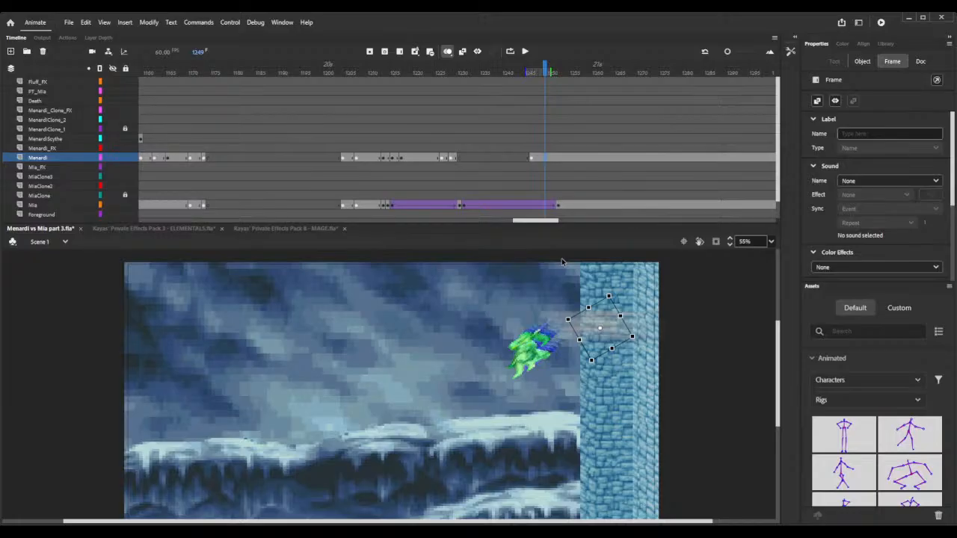
- Select frame 1251 on the Menardi layer
click(531, 159)
click(554, 157)
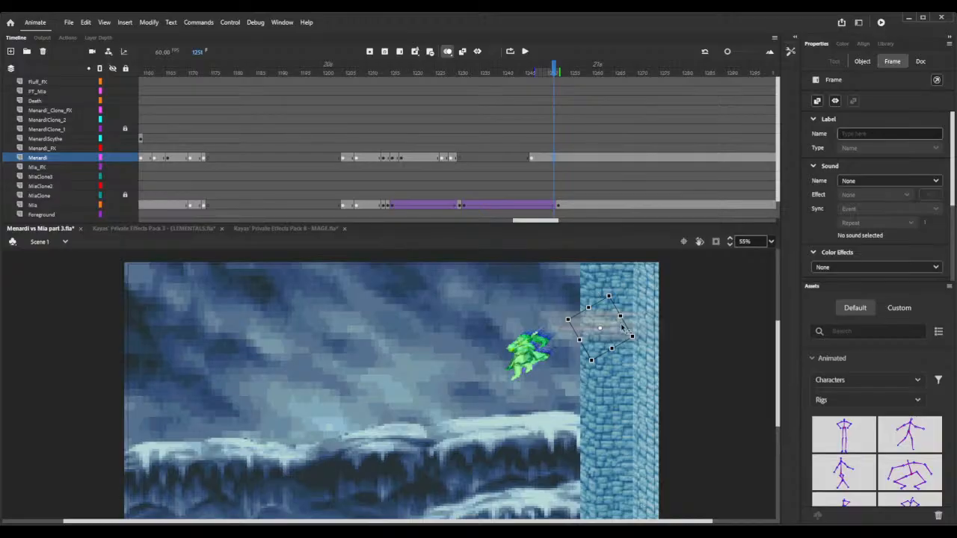
- Move the MenardiGrab sprite closer to Mia, insert a blank keyframe at frame 1249 of the Menardi layer, and save the file
drag(611, 348, 601, 361)
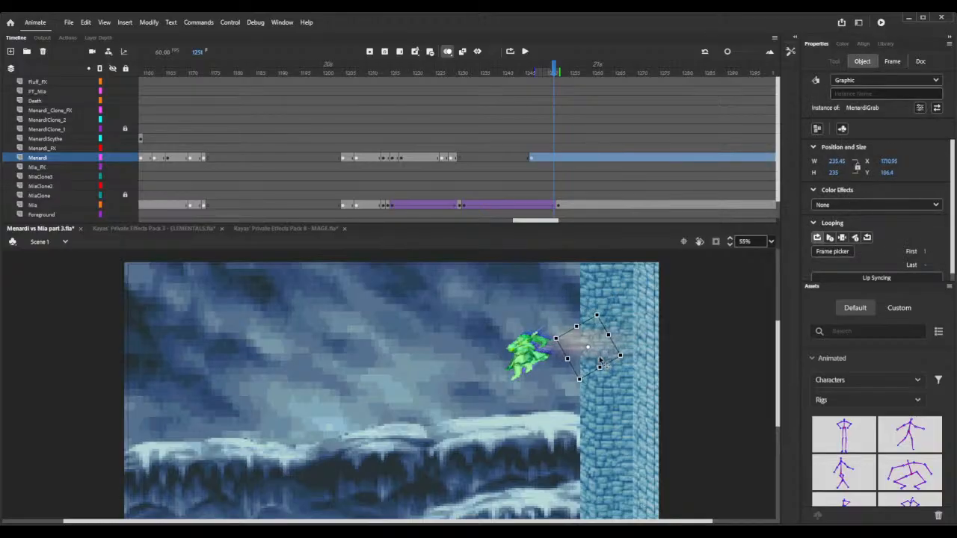
click(545, 158)
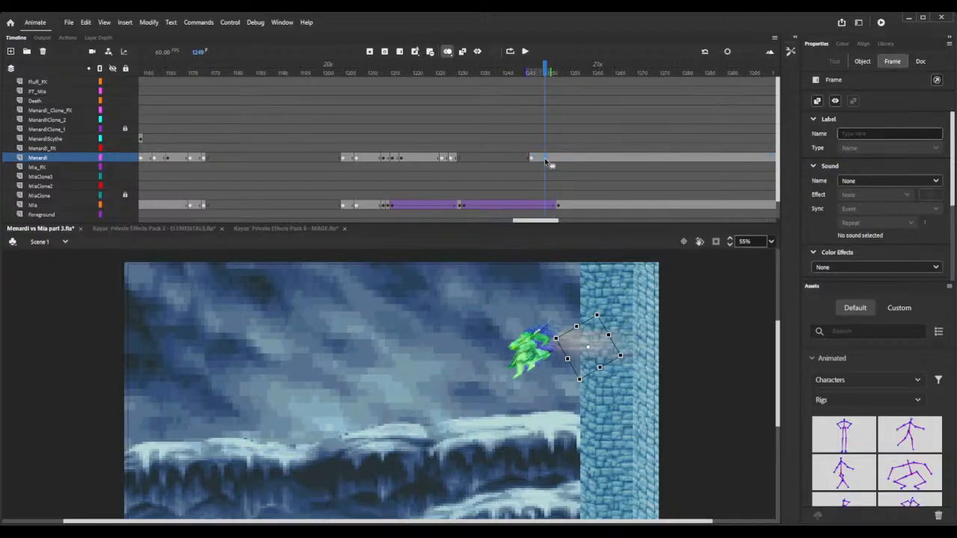
key(F7)
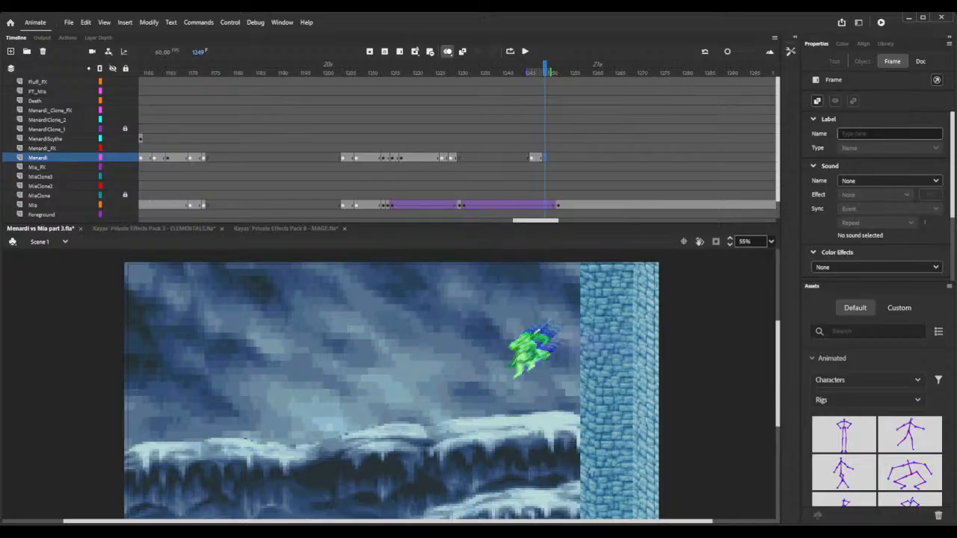
key(ctrl+s)
- Add the dashing image to the library, search for "dashing", and place MenardiDashing.png beside Mia at frame 1249 of the Menardi layer
click(884, 44)
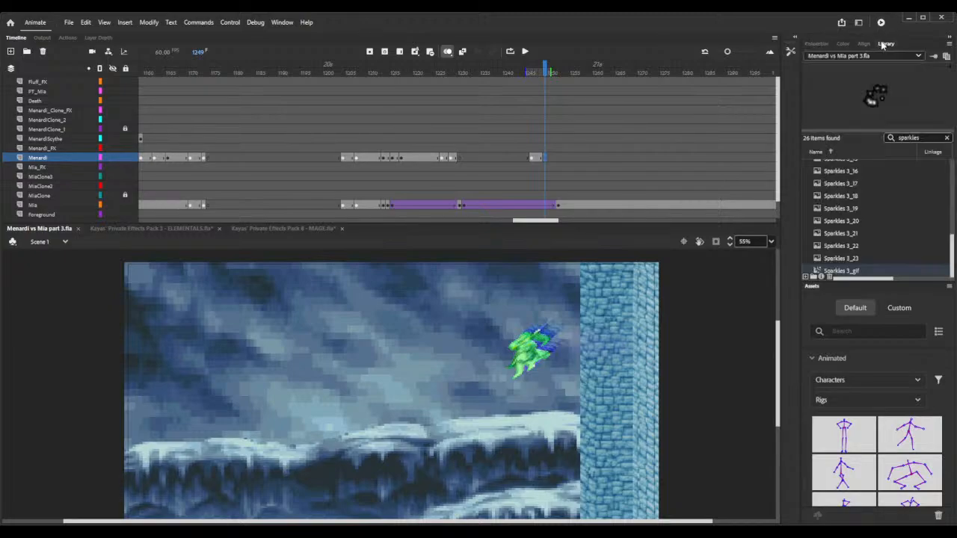
click(947, 138)
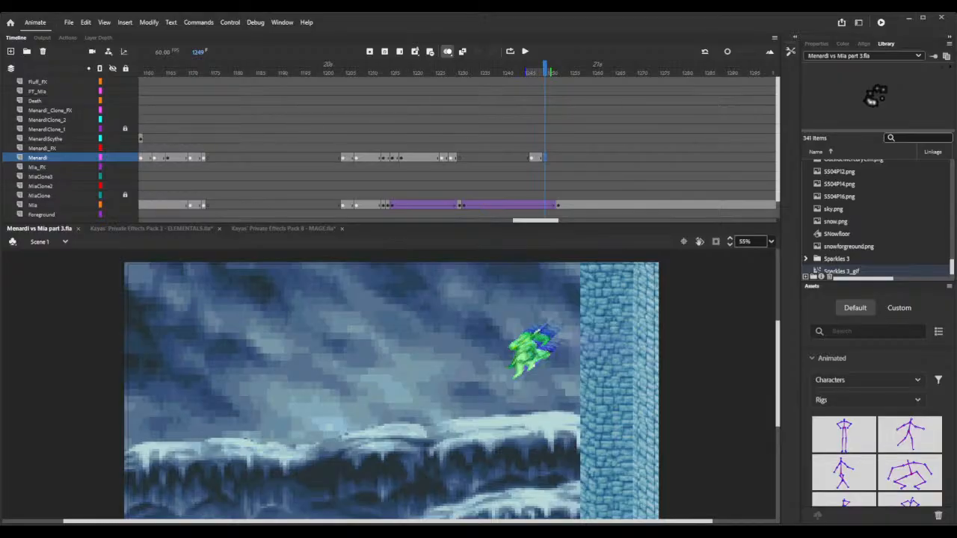
key(ctrl+v)
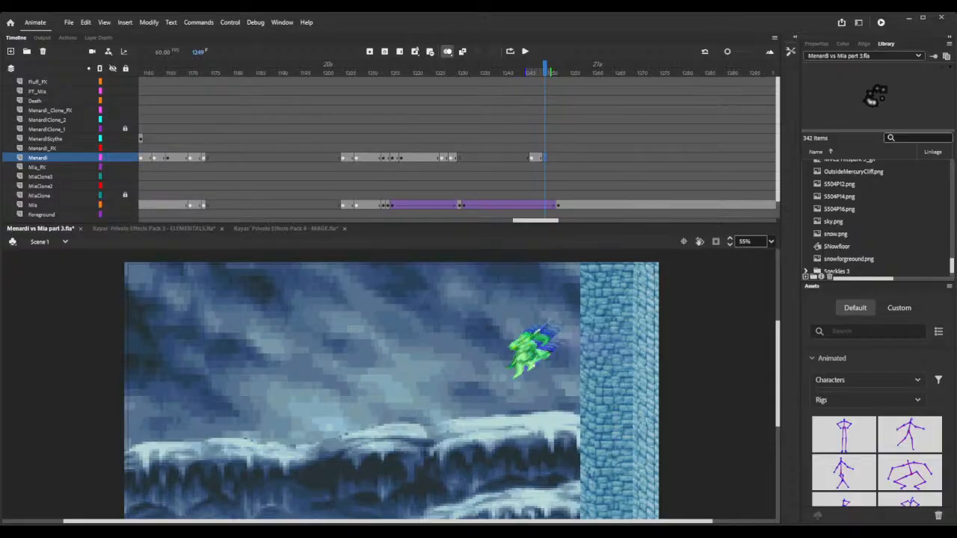
click(903, 138)
text(dashing)
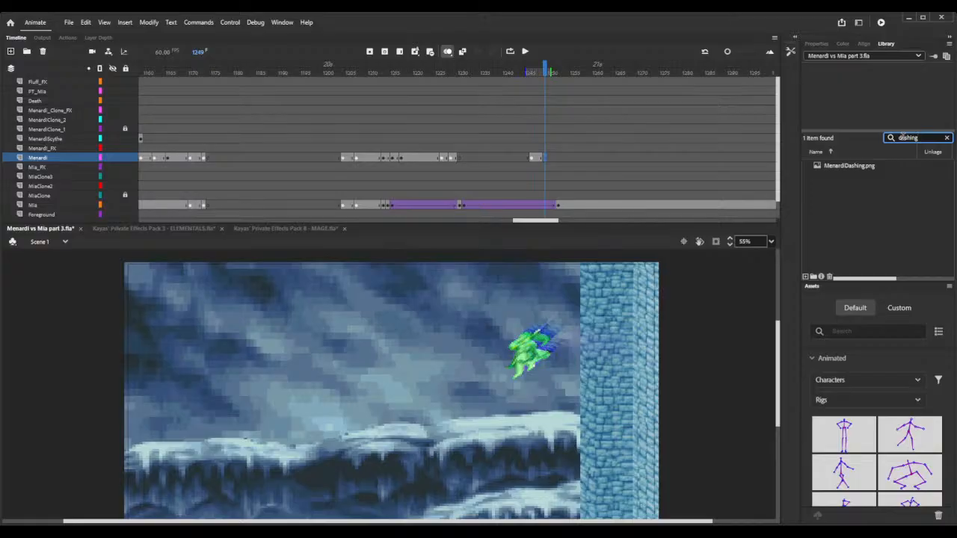
click(857, 166)
drag(623, 298, 561, 342)
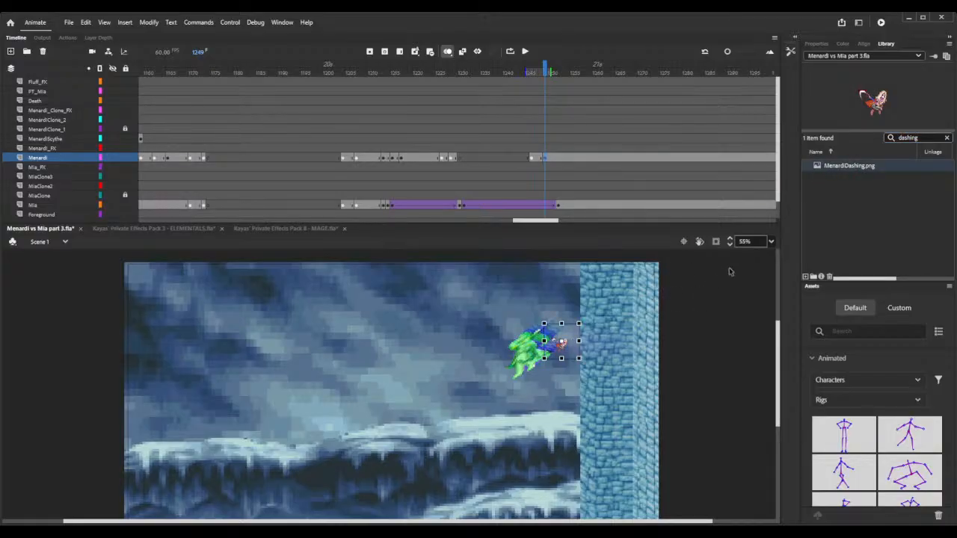
- Break apart the placed dashing bitmap and convert the sprite artwork to a graphic symbol named MenardiDashing
click(729, 239)
click(730, 237)
click(732, 240)
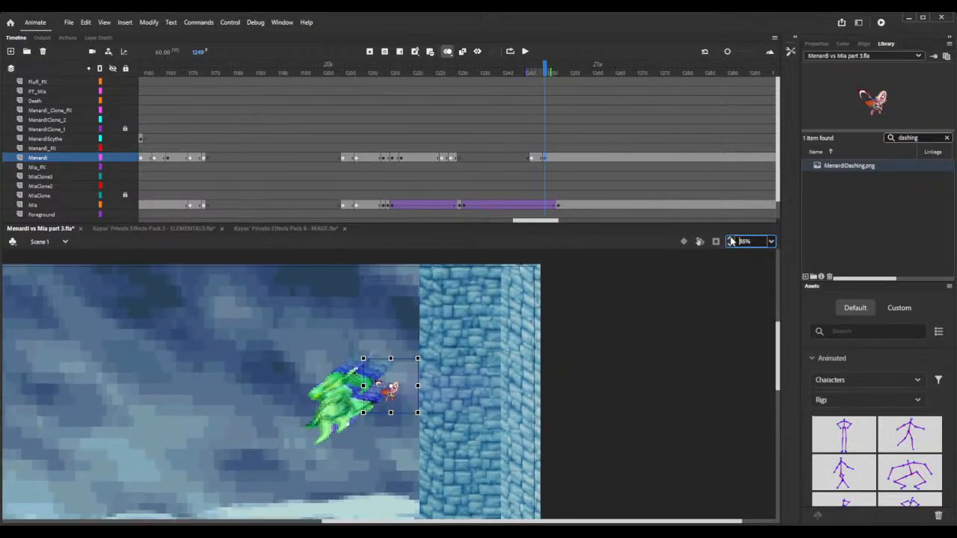
drag(731, 241, 731, 240)
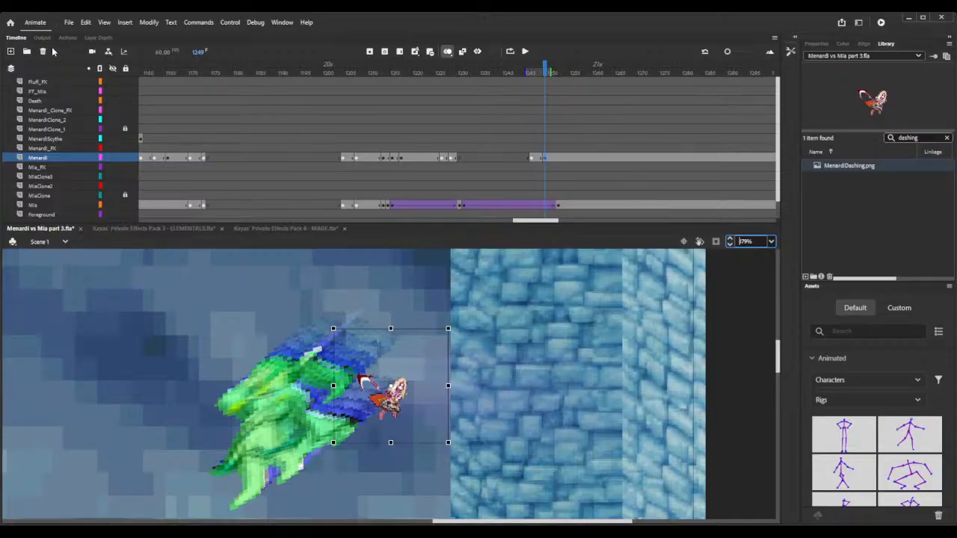
click(150, 24)
key(ctrl+b)
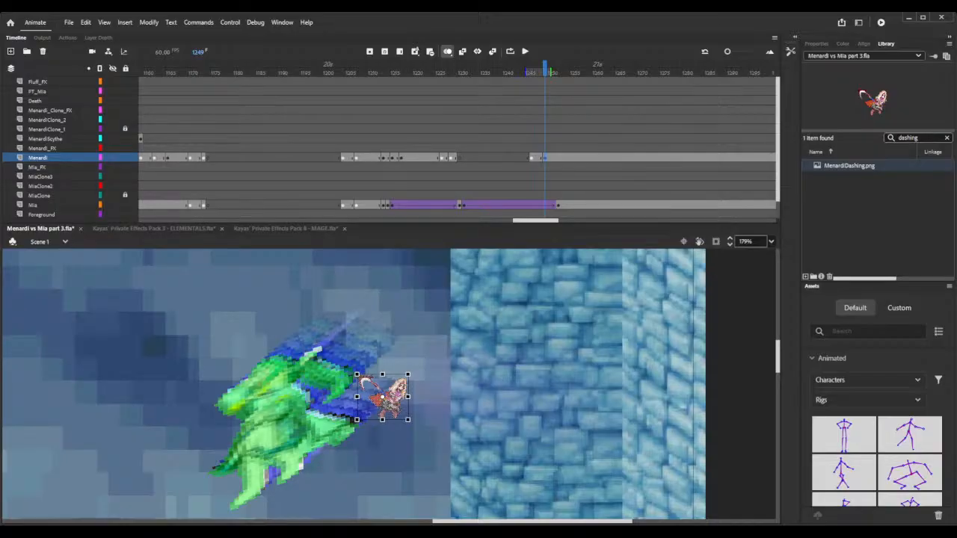
key(Return)
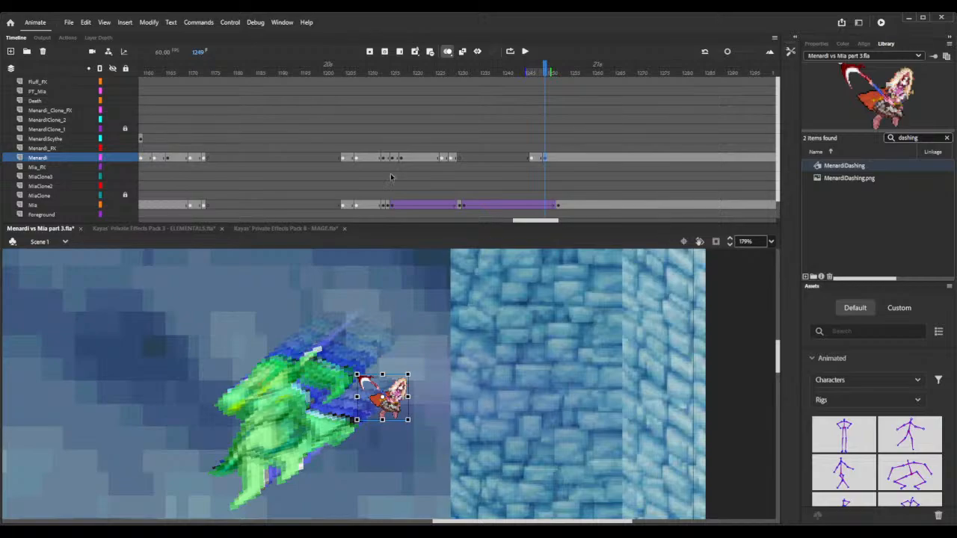
- Check earlier Menardi keyframes for a reference sprite size, including the MenardiGrab instance's dimensions at frame 1207
click(358, 159)
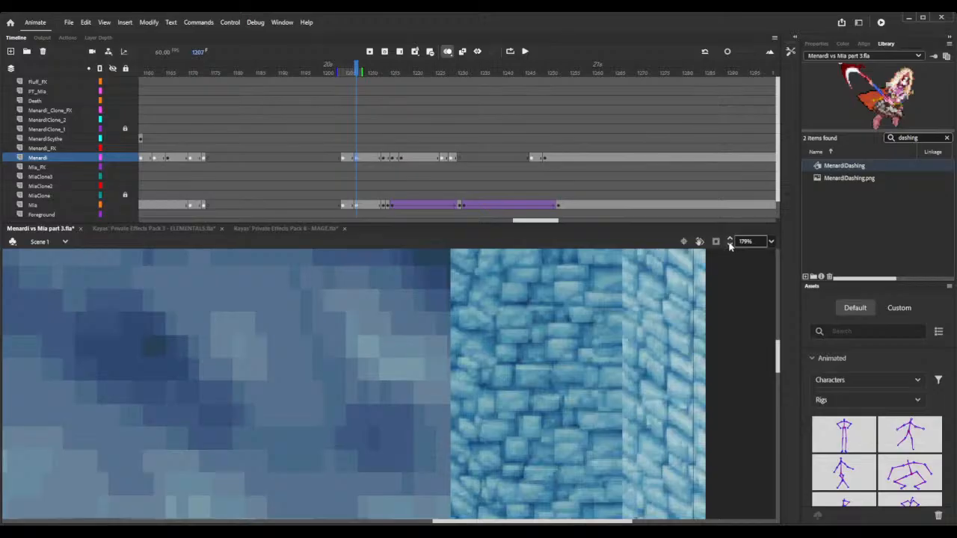
drag(730, 243, 730, 247)
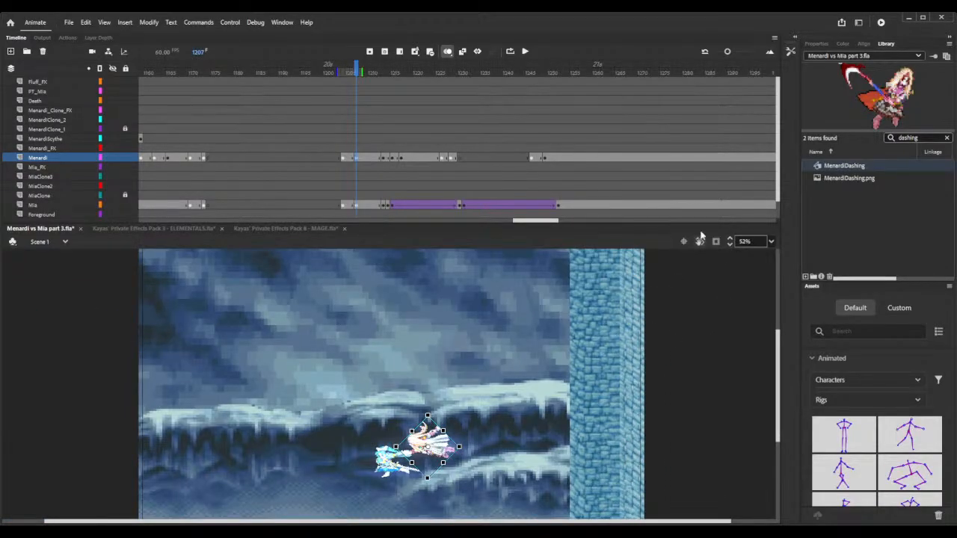
click(816, 45)
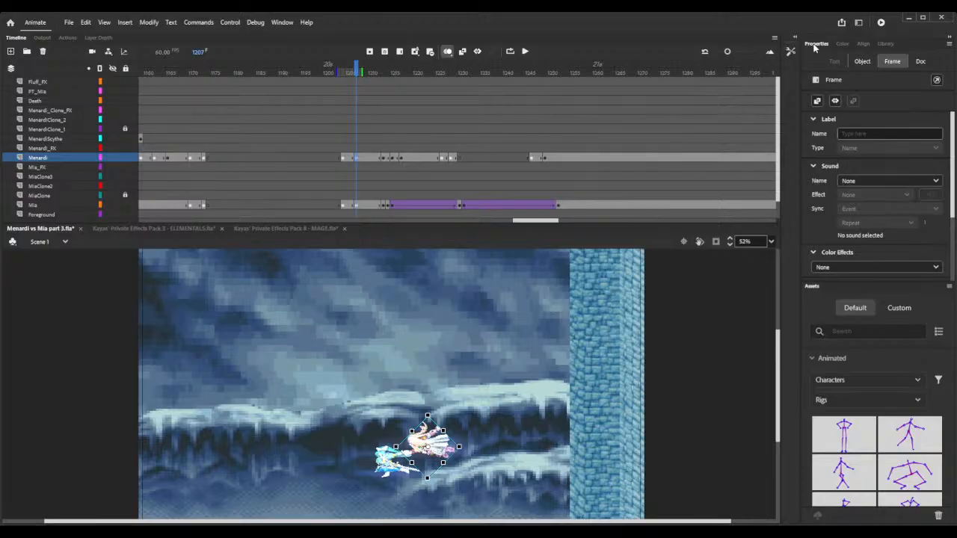
click(863, 63)
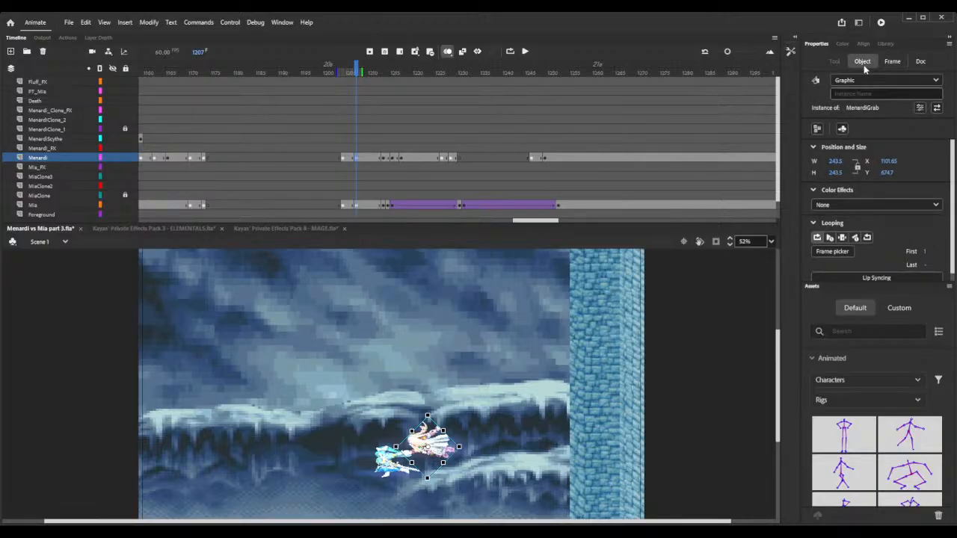
click(190, 159)
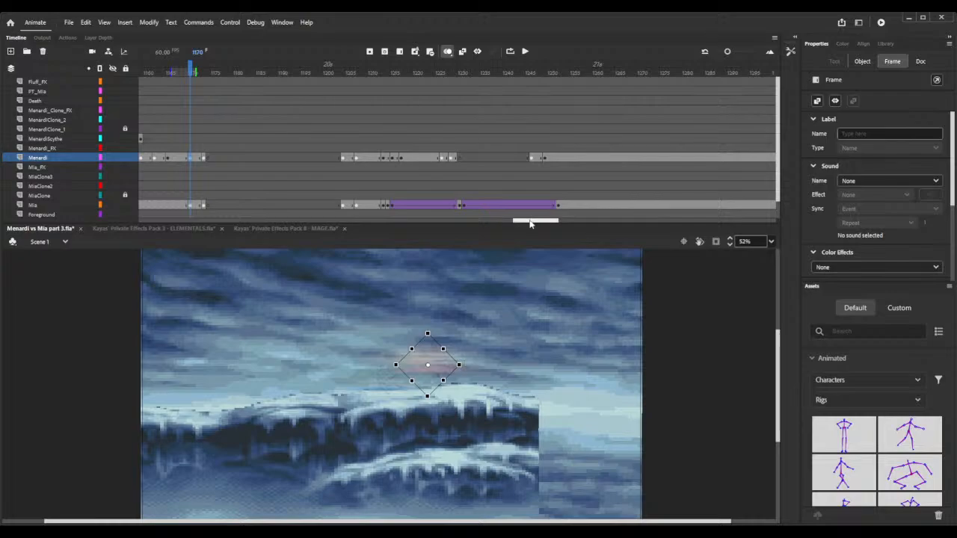
drag(533, 219, 479, 218)
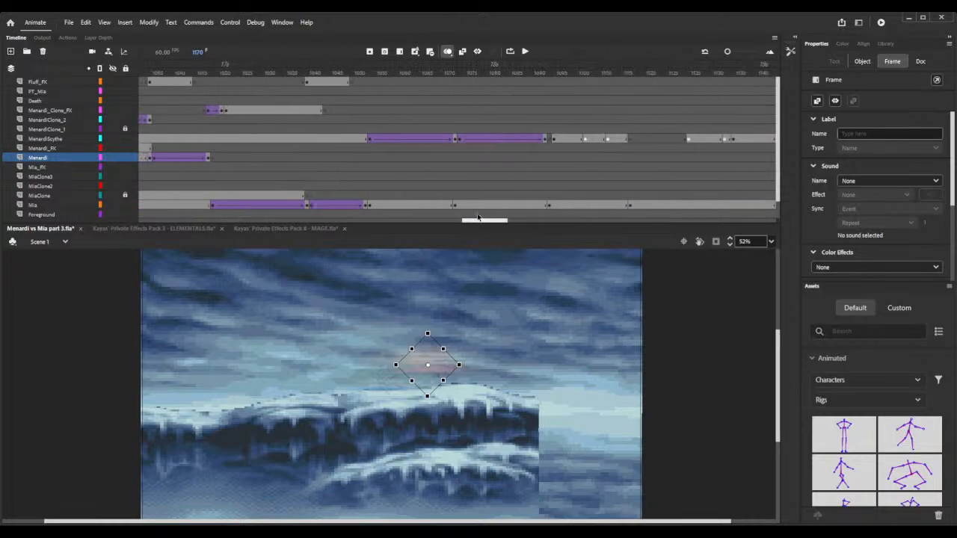
click(553, 138)
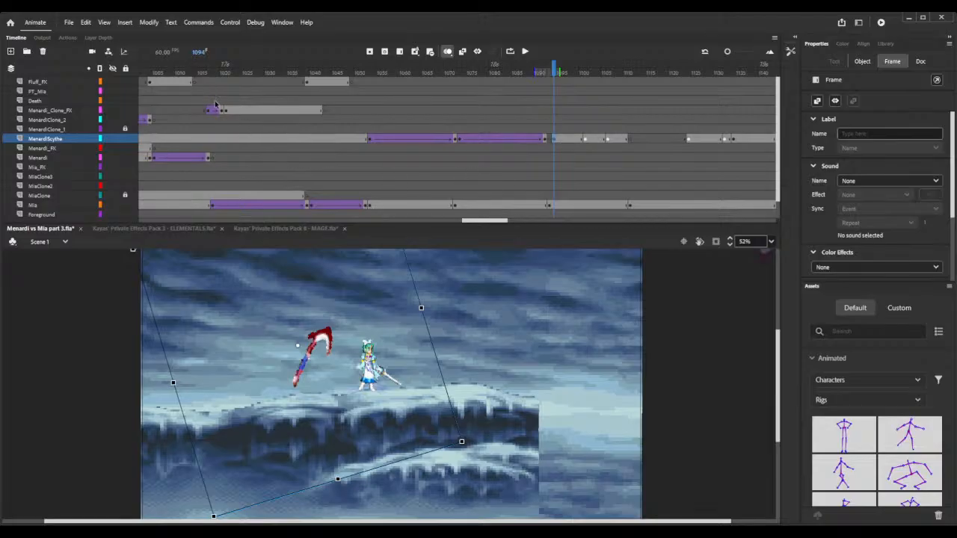
drag(498, 221, 388, 222)
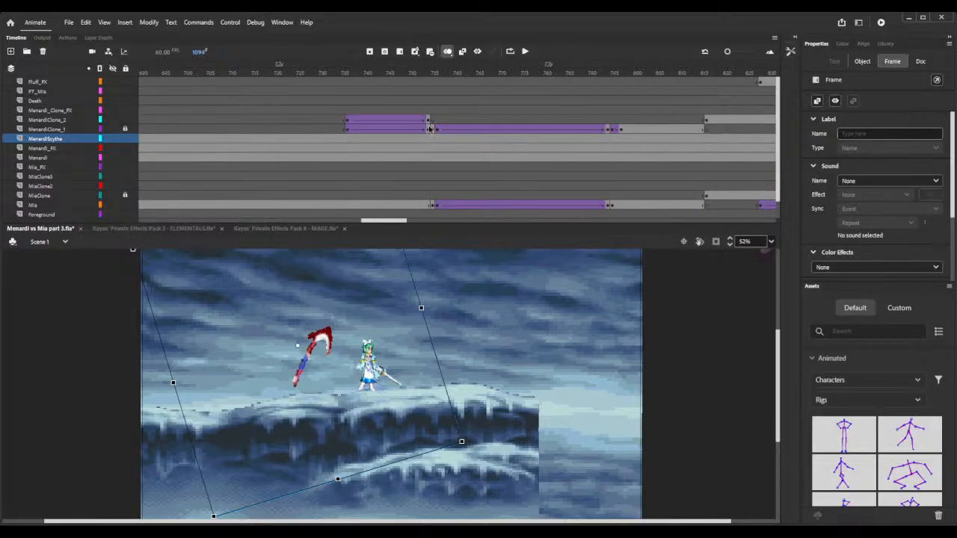
- Unlock the MenardiClone_1 layer and examine the dimensions of its Menardi sprite at frame 755
click(429, 129)
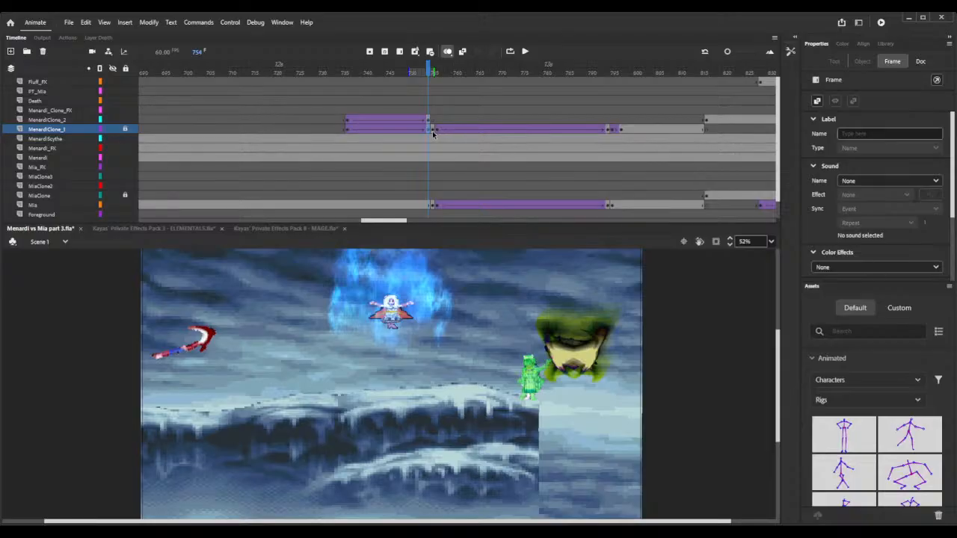
click(432, 130)
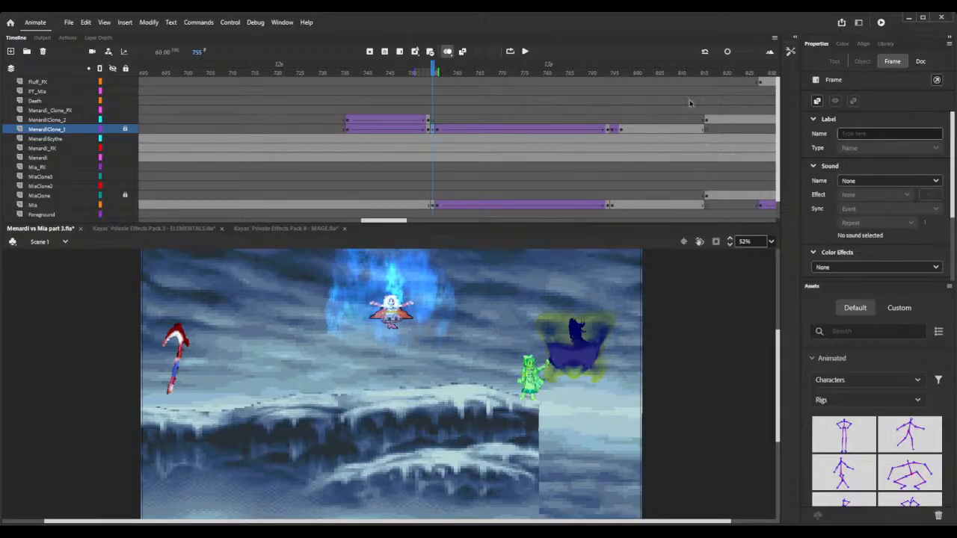
click(429, 129)
click(432, 130)
click(124, 129)
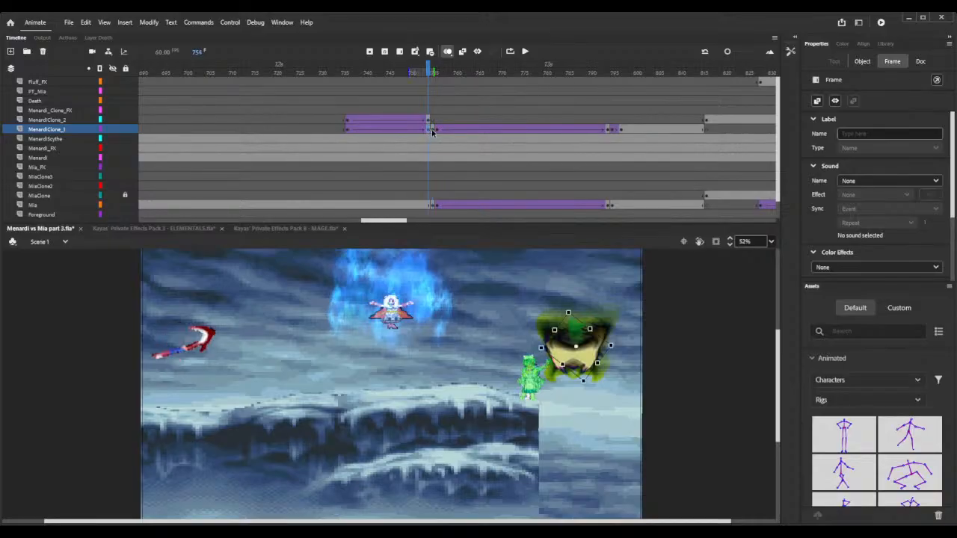
click(571, 345)
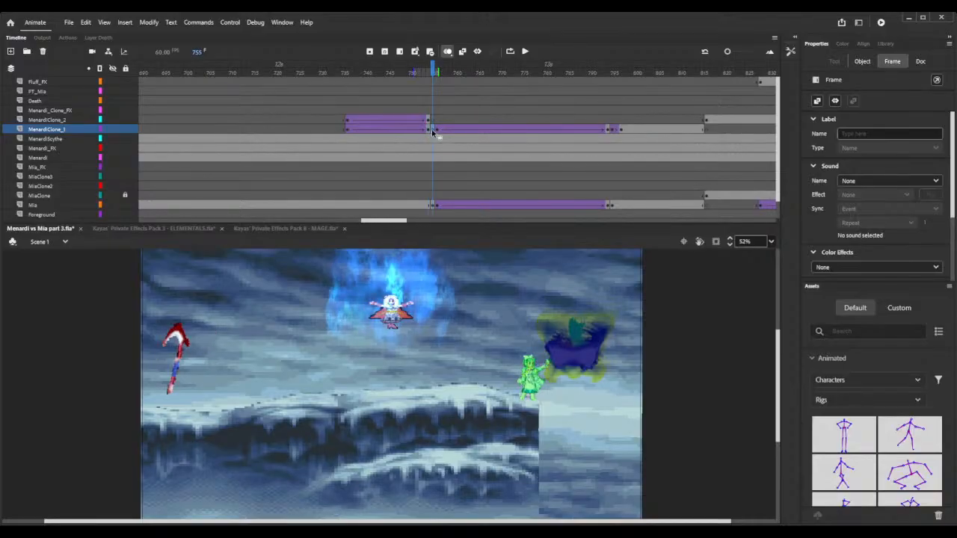
click(862, 61)
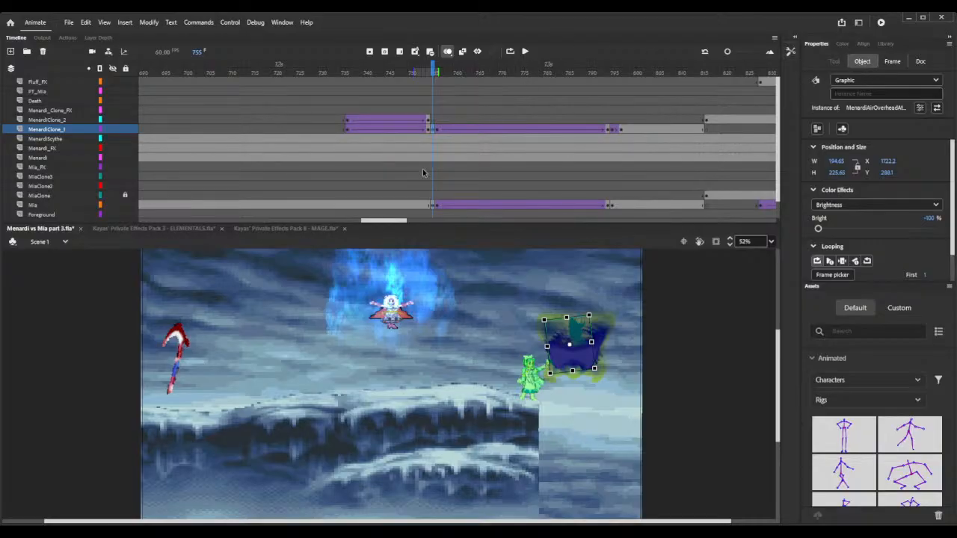
- Resize the MenardiDashing instance at frame 1249 of the Menardi layer to width 194 and height 225
drag(389, 220, 557, 223)
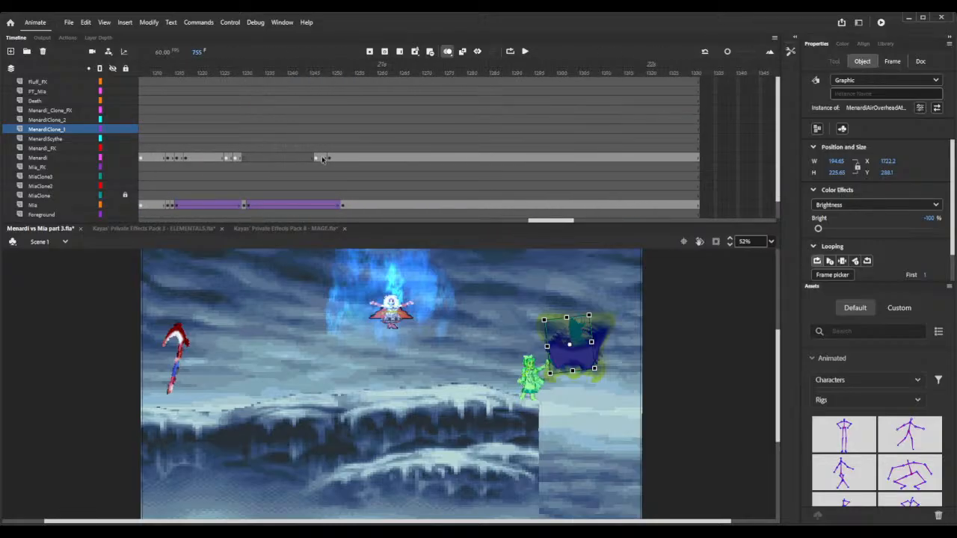
click(329, 157)
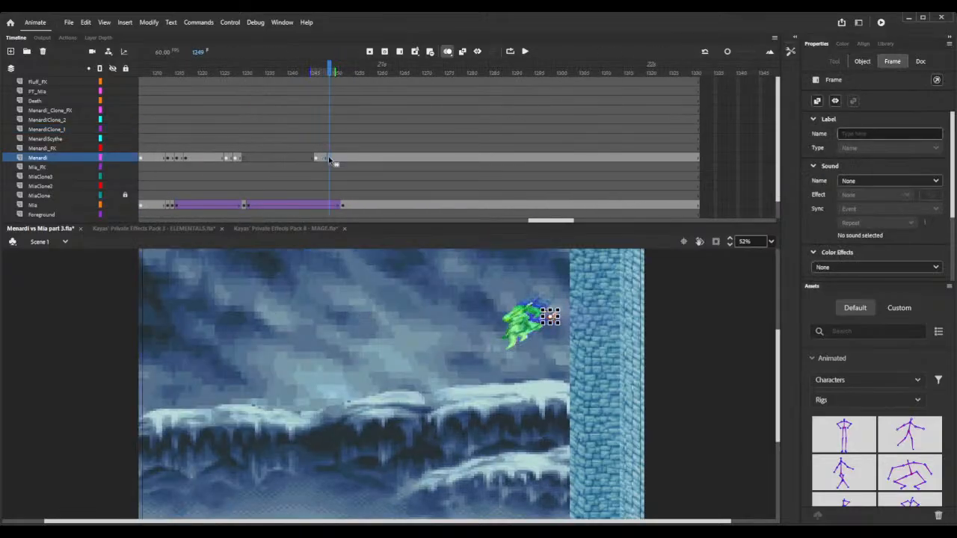
click(863, 62)
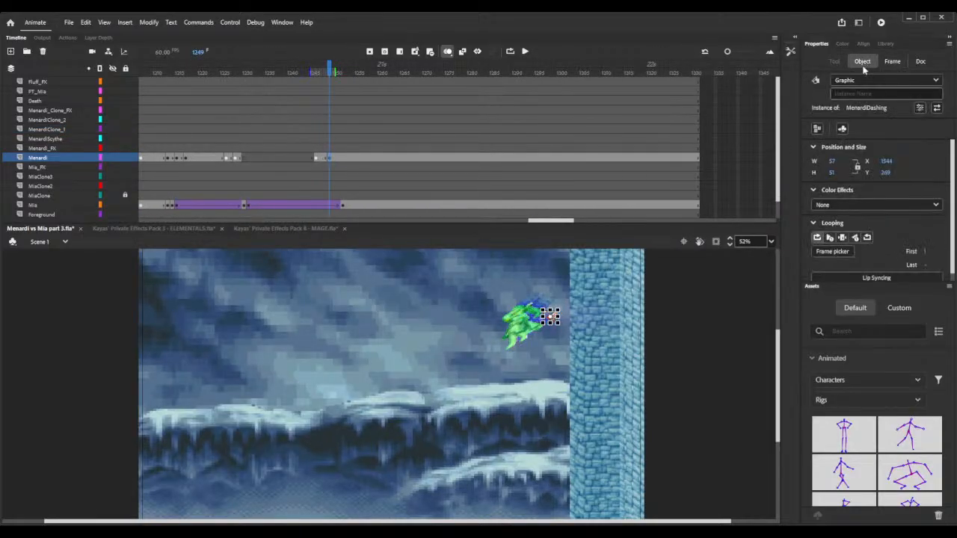
click(833, 162)
text(194)
click(831, 174)
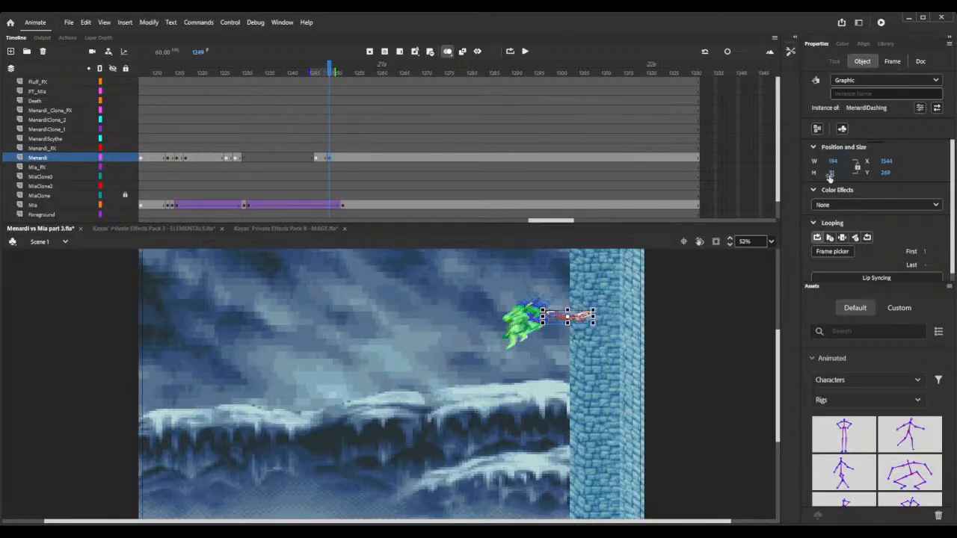
text(225)
key(Return)
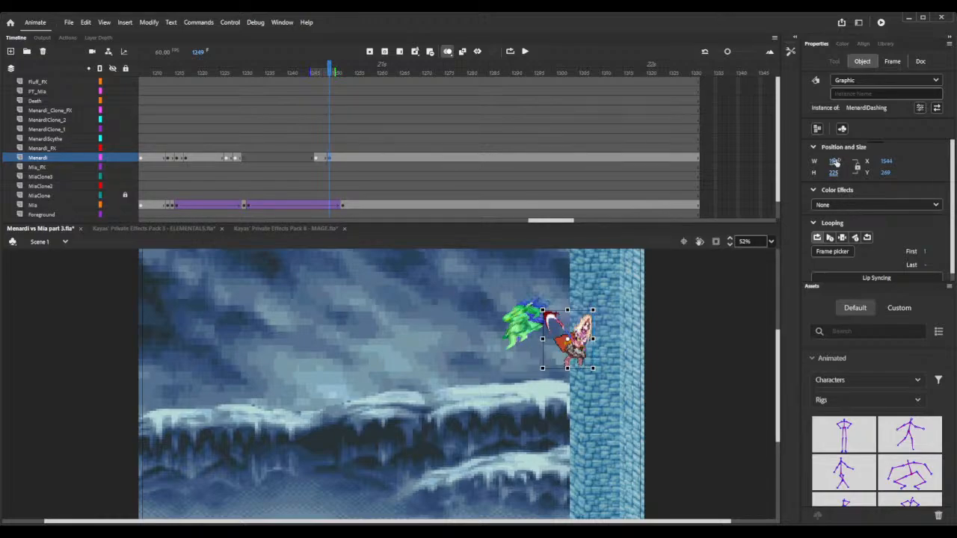
click(835, 162)
- Flip the MenardiDashing sprite horizontally so it faces Mia, and turn off onion skinning
click(157, 24)
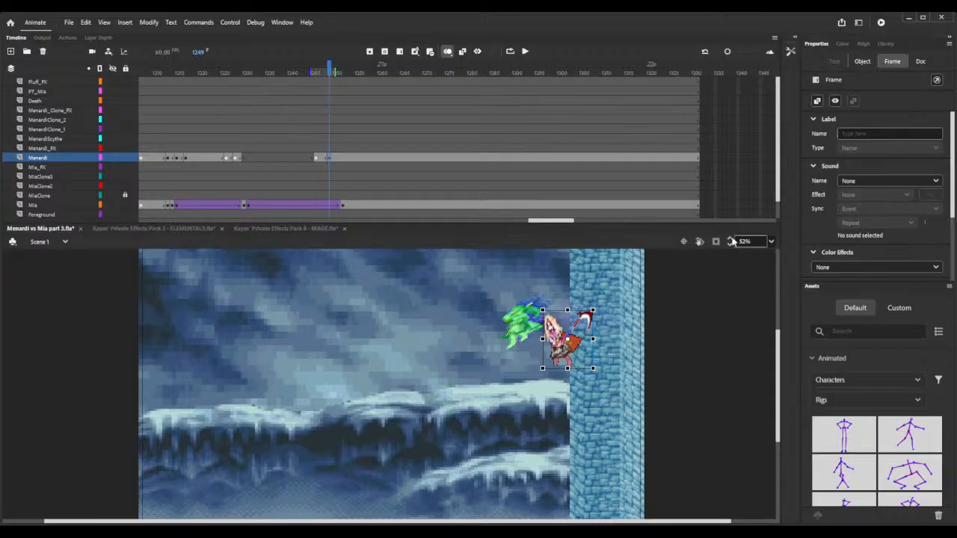
drag(729, 241, 732, 241)
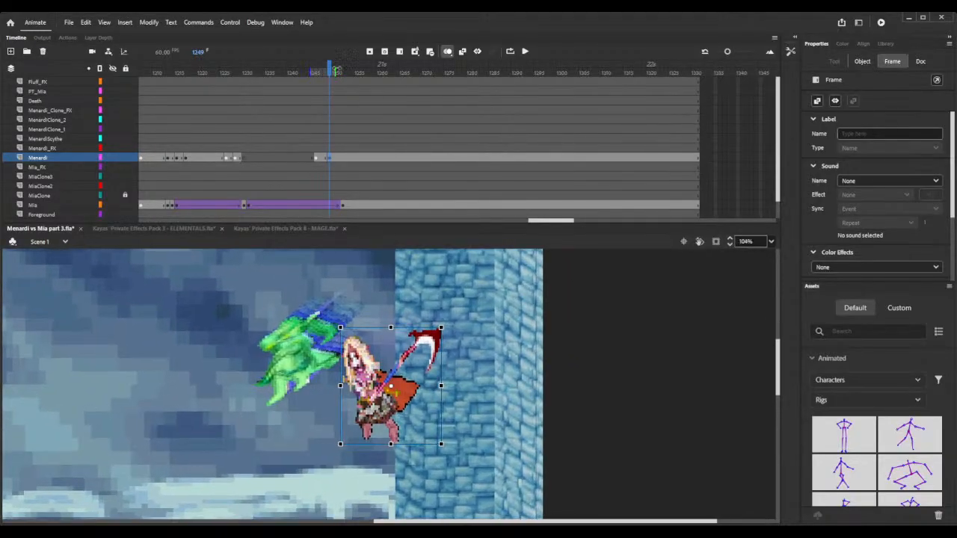
click(446, 51)
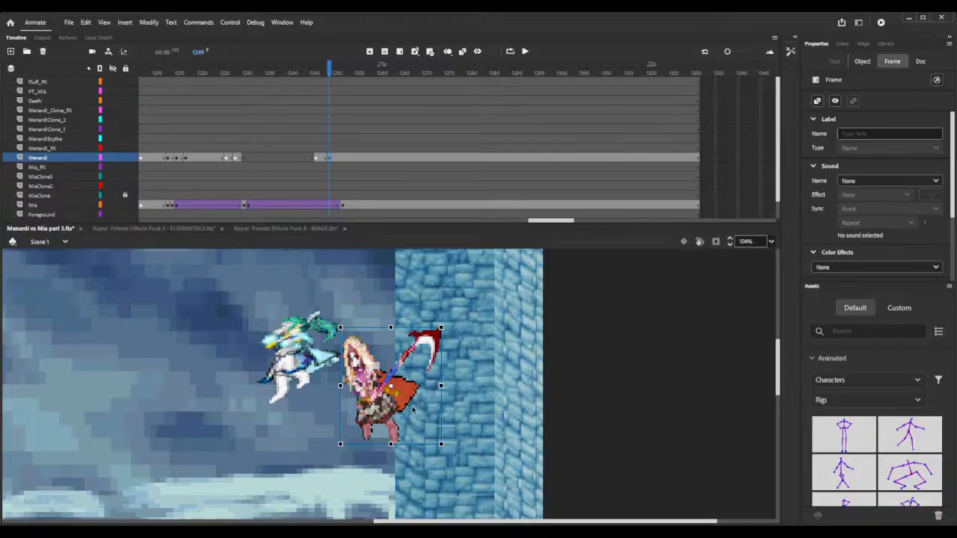
- Move the MenardiDashing sprite up beside Mia and reduce its height to about 192
drag(393, 428, 395, 396)
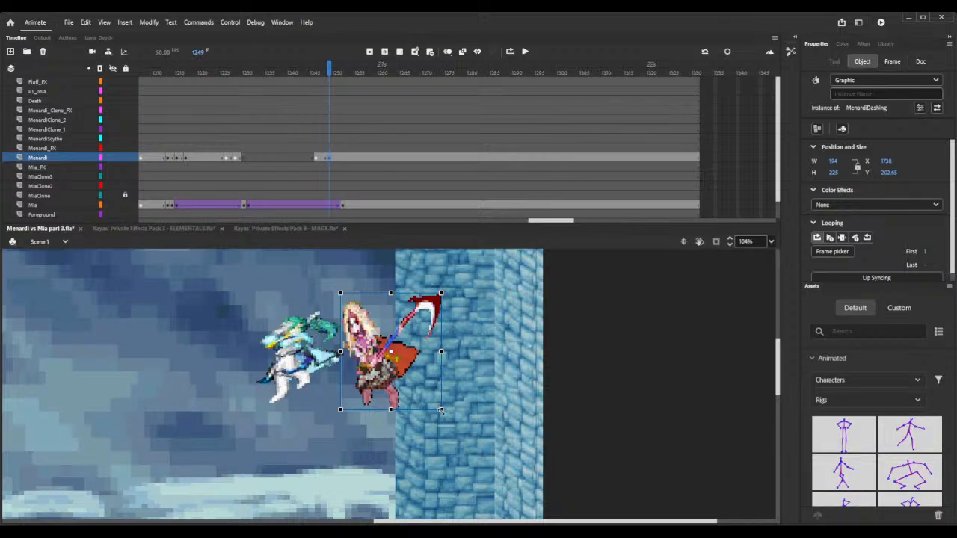
drag(440, 409, 441, 402)
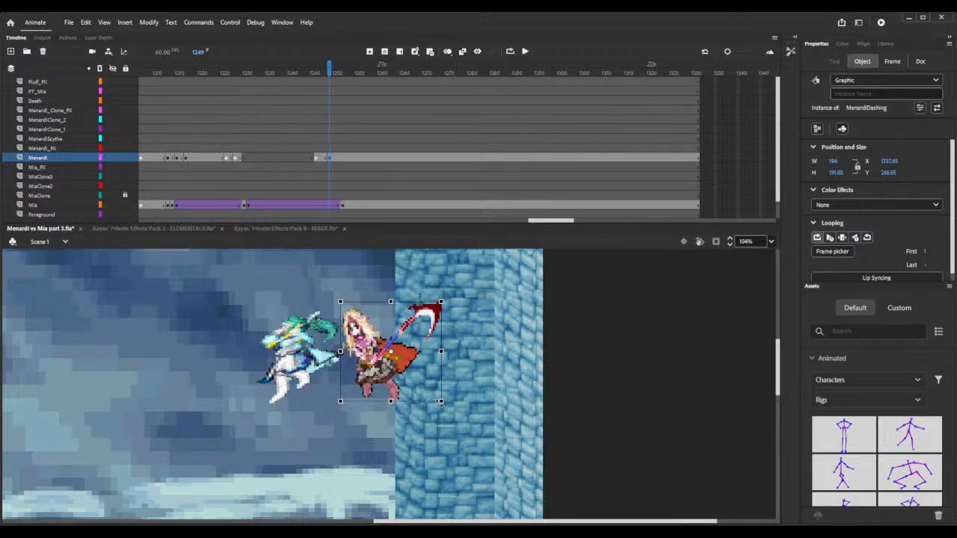
- Nudge the MenardiDashing sprite slightly upward at frame 1249 and add a keyframe at frame 1251 of the Menardi layer
mouse_move(407, 354)
mouse_down()
mouse_move(320, 357)
mouse_move(402, 357)
mouse_up()
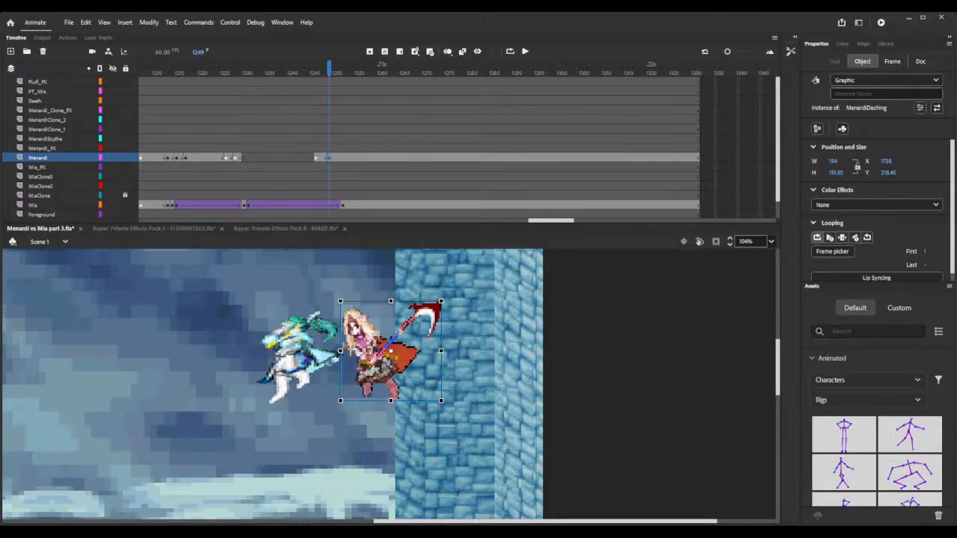
click(330, 158)
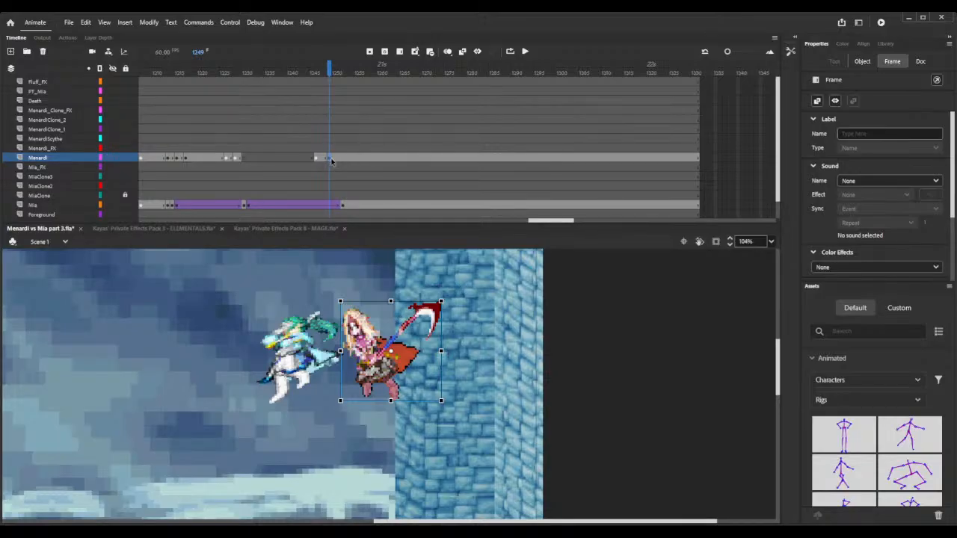
click(339, 159)
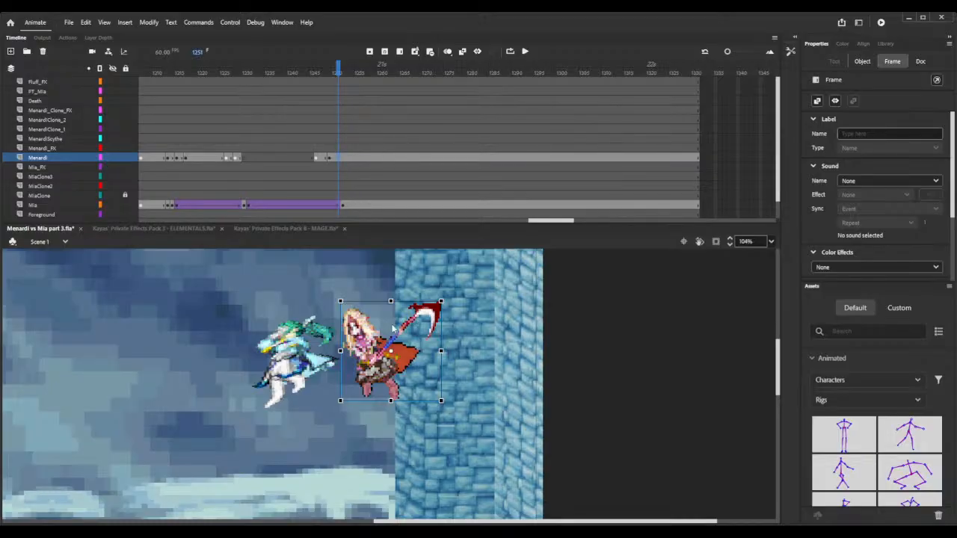
click(330, 158)
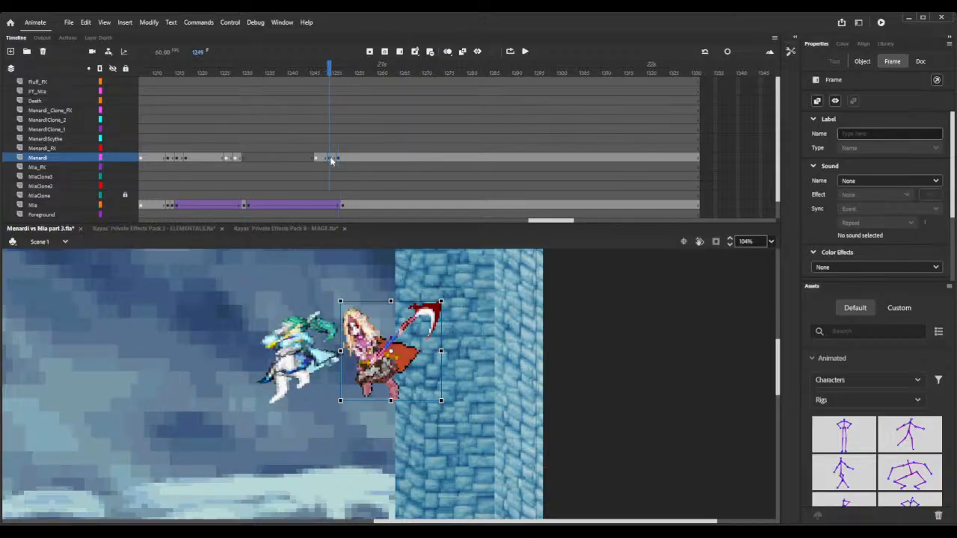
- Change the MenardiDashing instance at frame 1249 to a Movie Clip, try the Add blend mode on it, and undo the blend
click(869, 66)
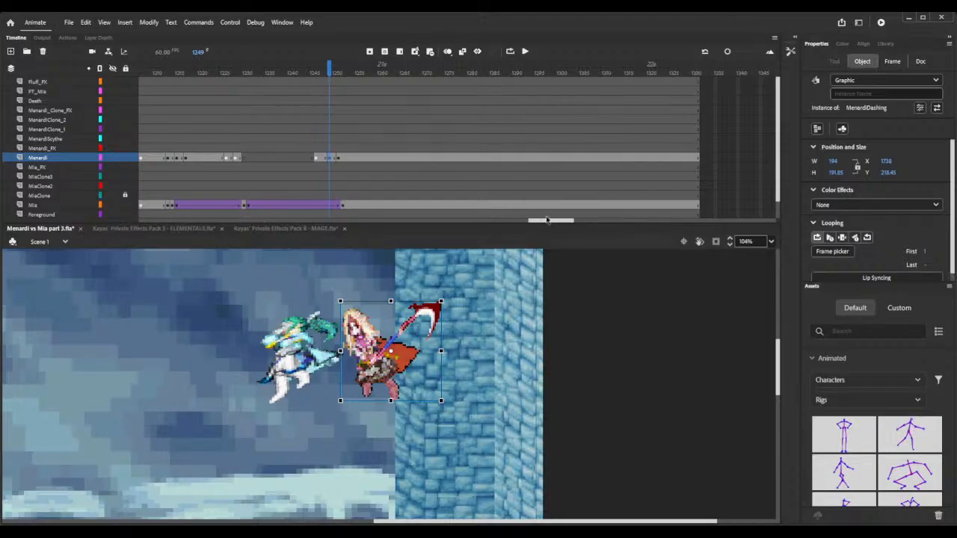
drag(547, 221, 544, 223)
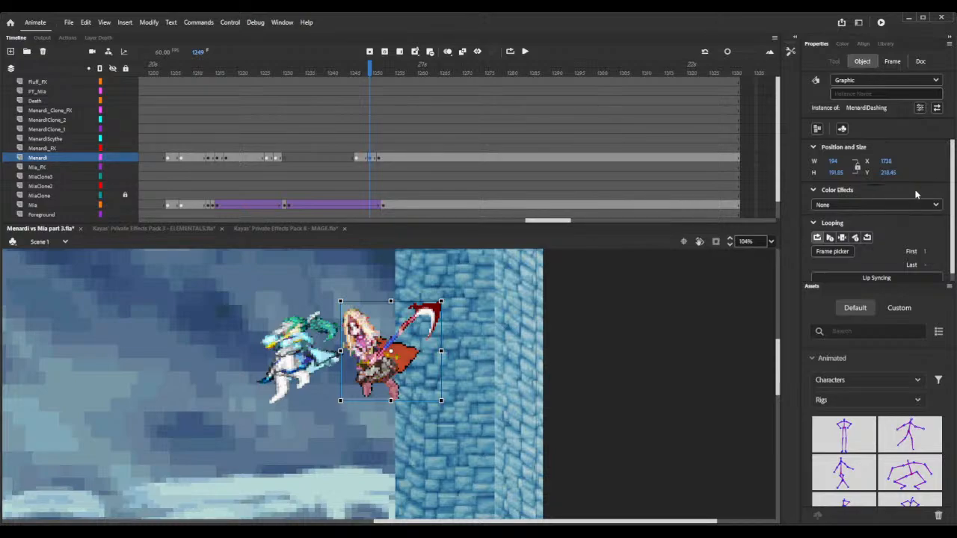
click(866, 83)
click(860, 96)
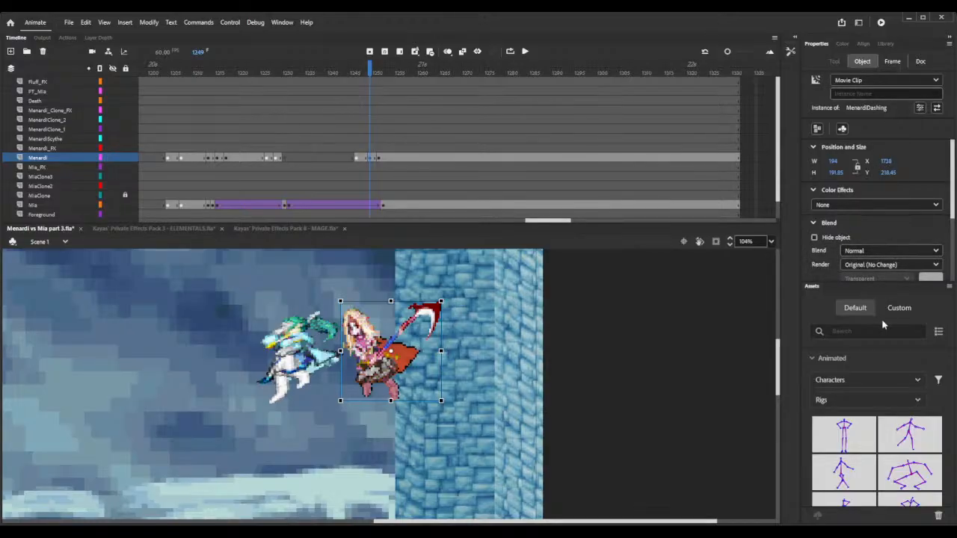
click(875, 381)
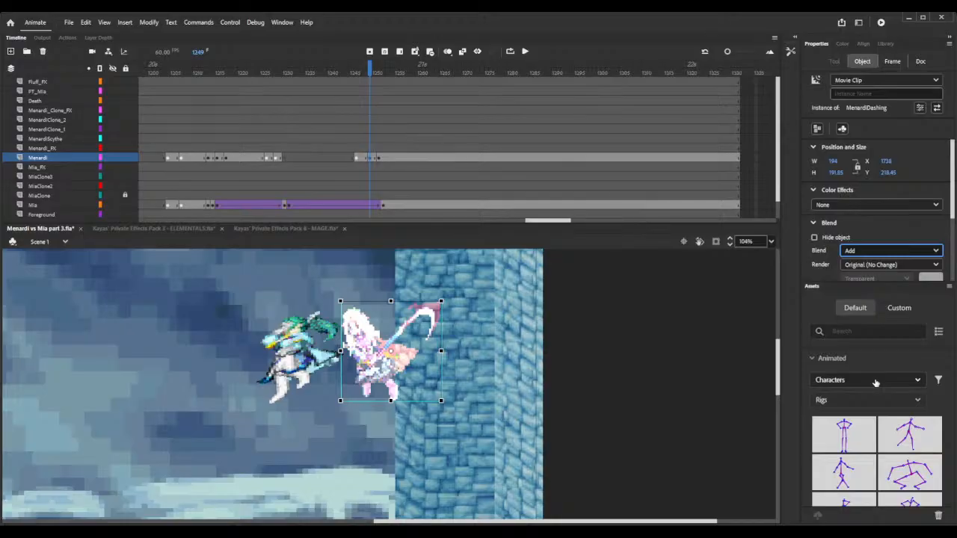
key(ctrl+z)
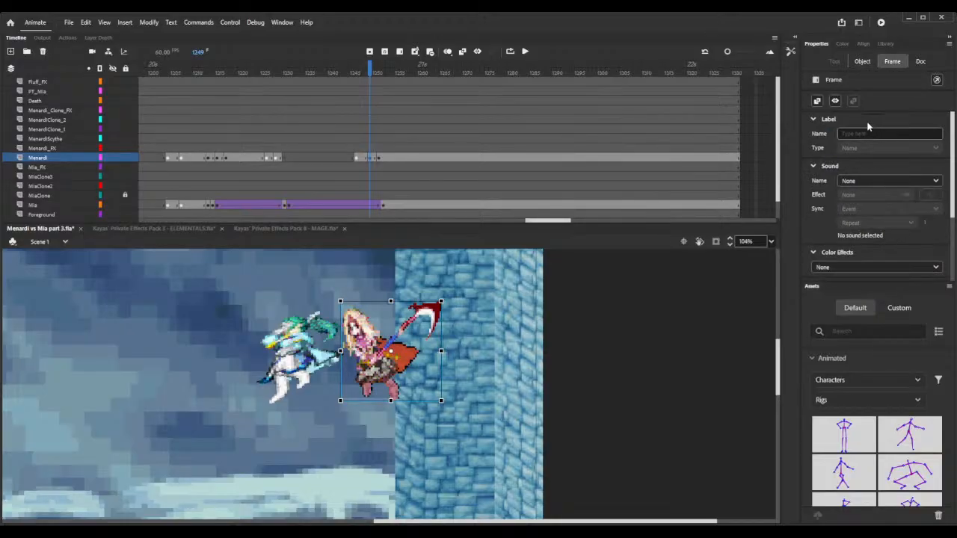
- Add a Blur filter to the MenardiDashing instance at frame 1249 with High quality and Blur X at 160
click(862, 61)
scroll(879, 234, down, 2)
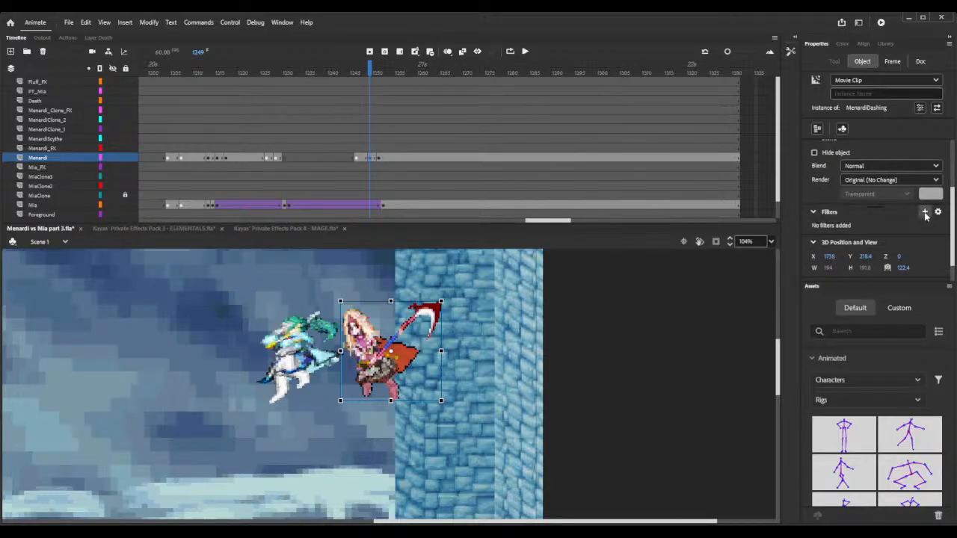
click(883, 241)
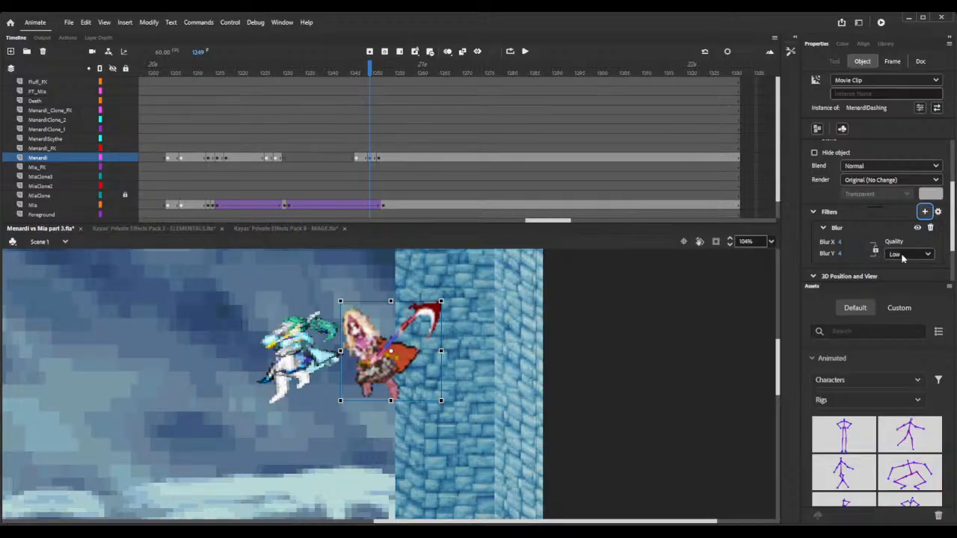
click(898, 257)
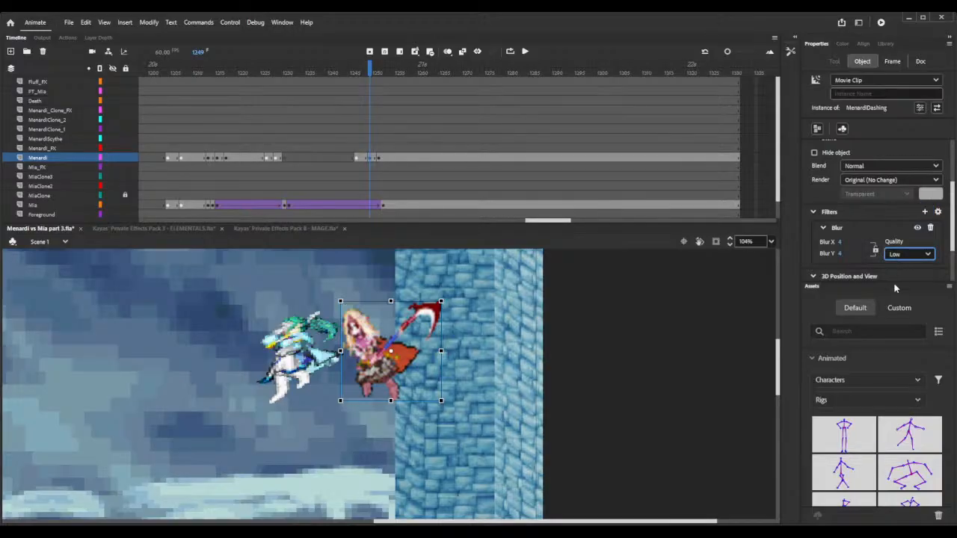
click(931, 251)
click(899, 291)
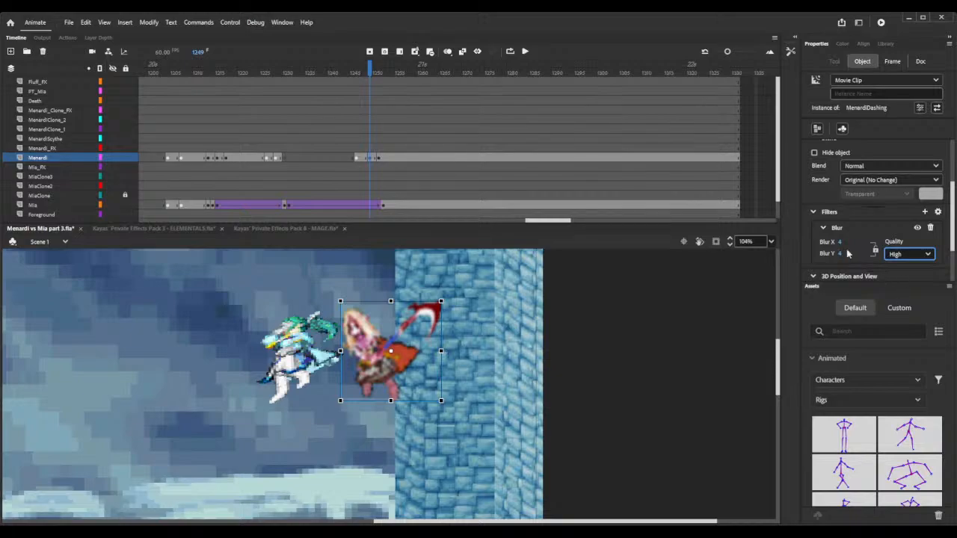
drag(839, 245, 914, 241)
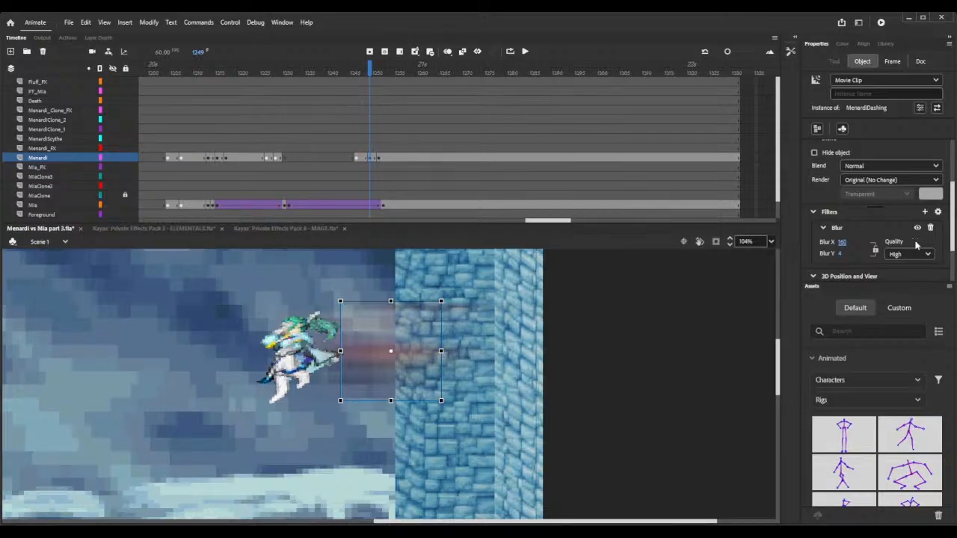
click(843, 244)
drag(850, 242, 851, 243)
- Insert a keyframe at frame 1253 of the Menardi layer
click(379, 160)
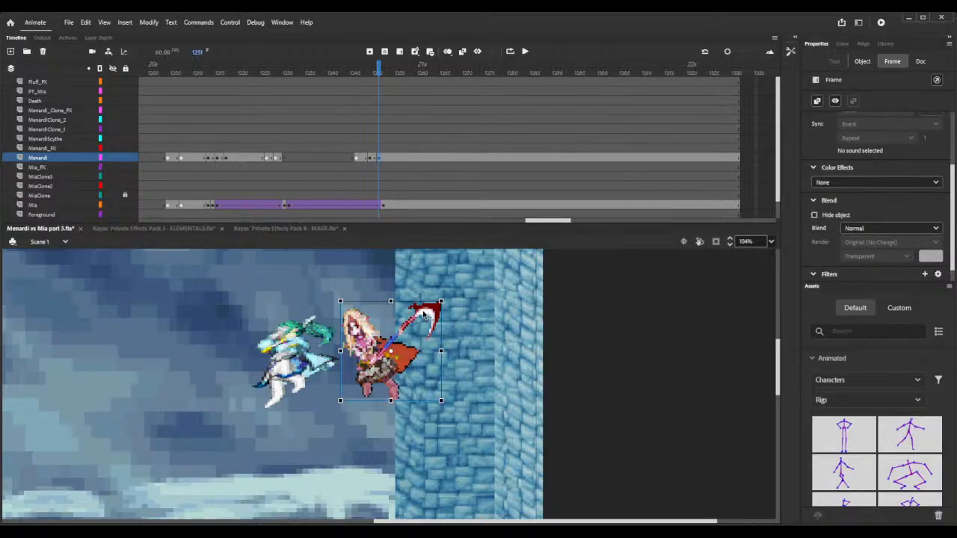
click(382, 158)
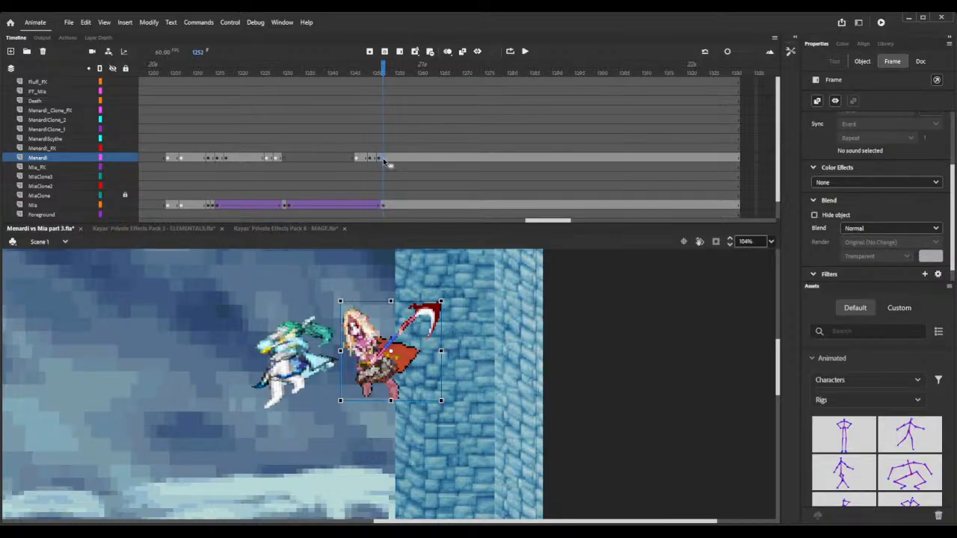
click(388, 159)
- Compare the Menardi poses at frames 1246, 1249 and 1251 to examine the transition from the blur to the dashing sprite
click(370, 159)
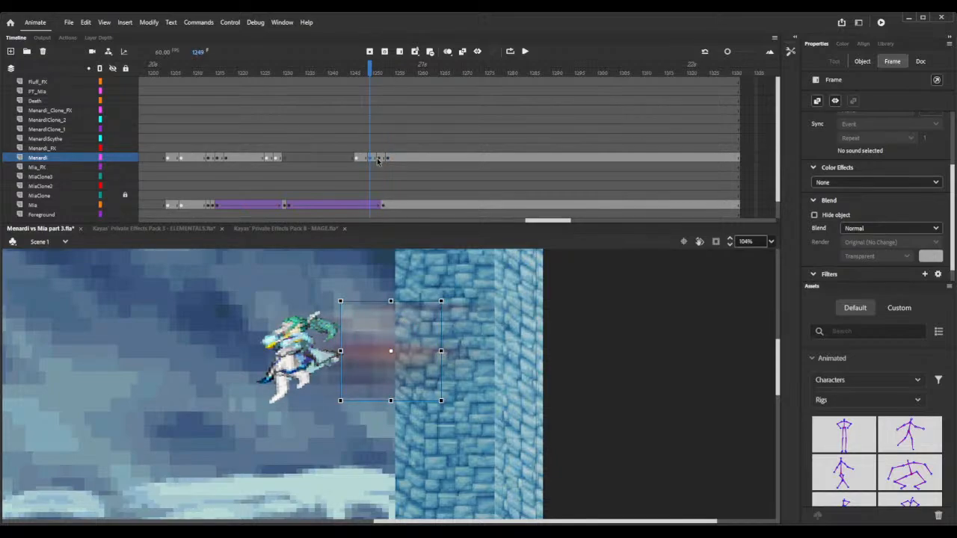
click(378, 158)
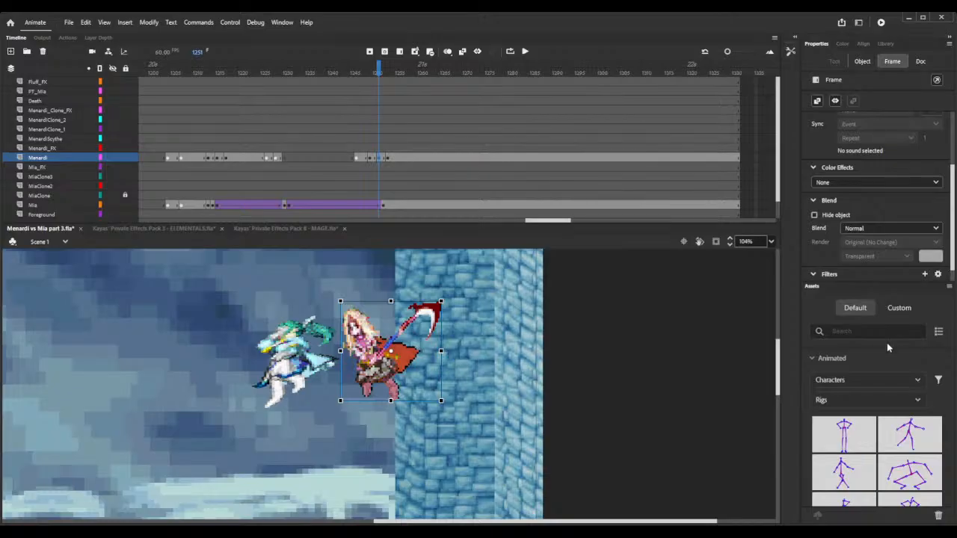
click(357, 159)
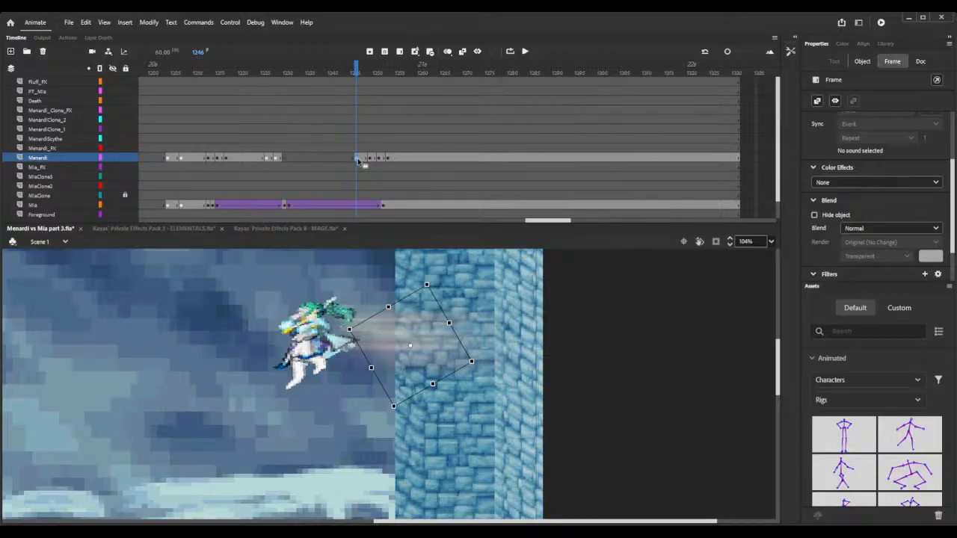
click(370, 158)
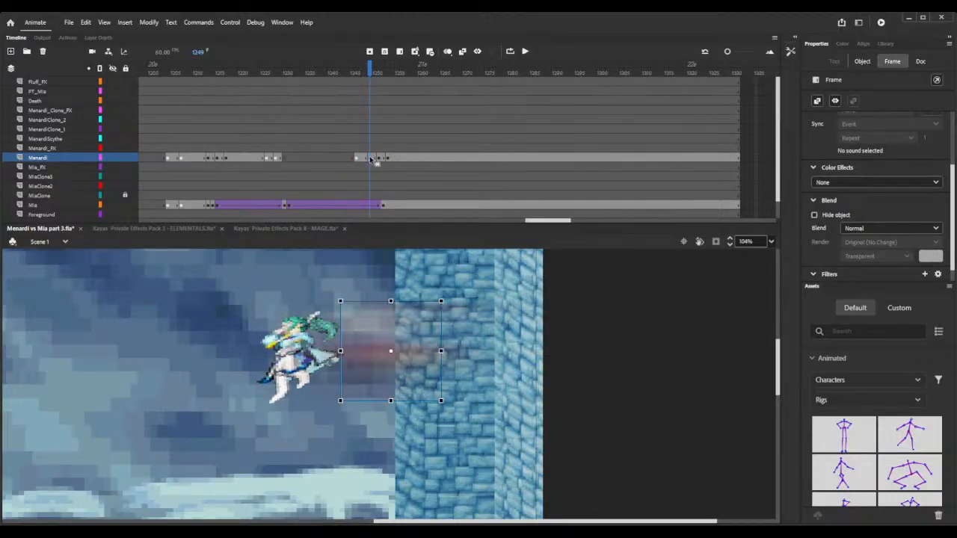
click(357, 159)
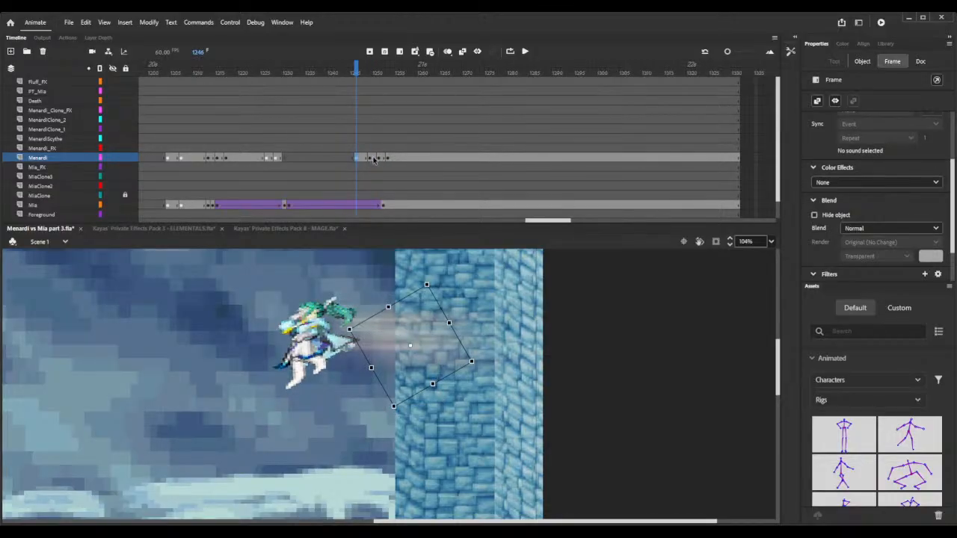
click(373, 159)
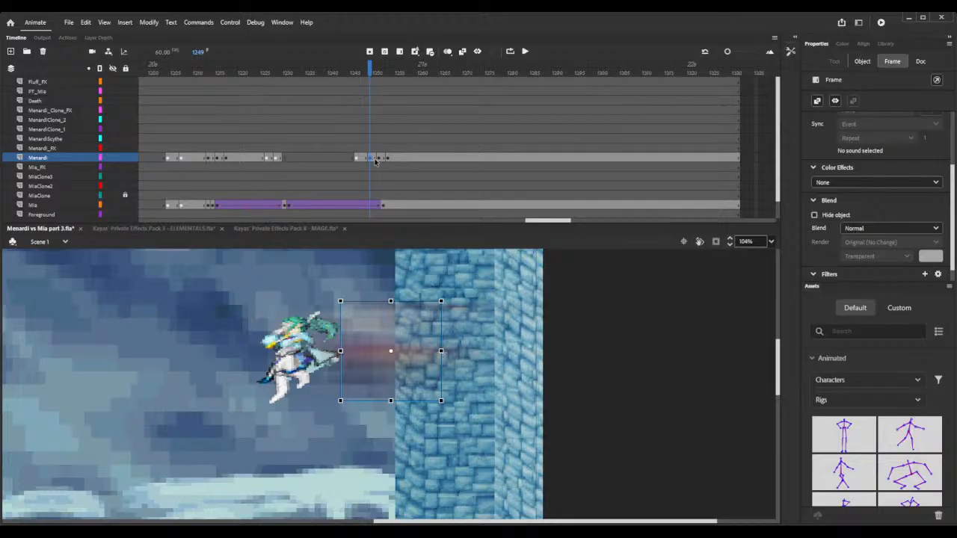
click(379, 159)
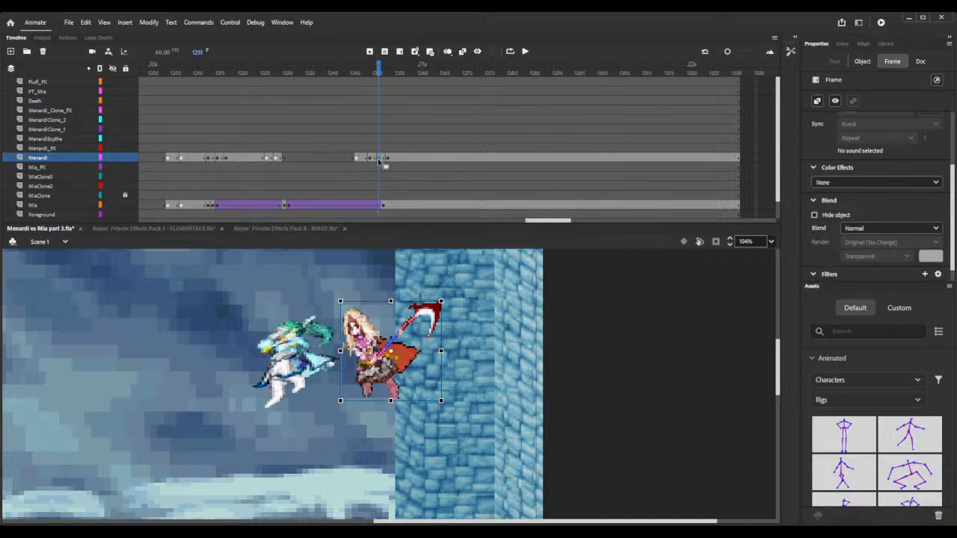
click(370, 157)
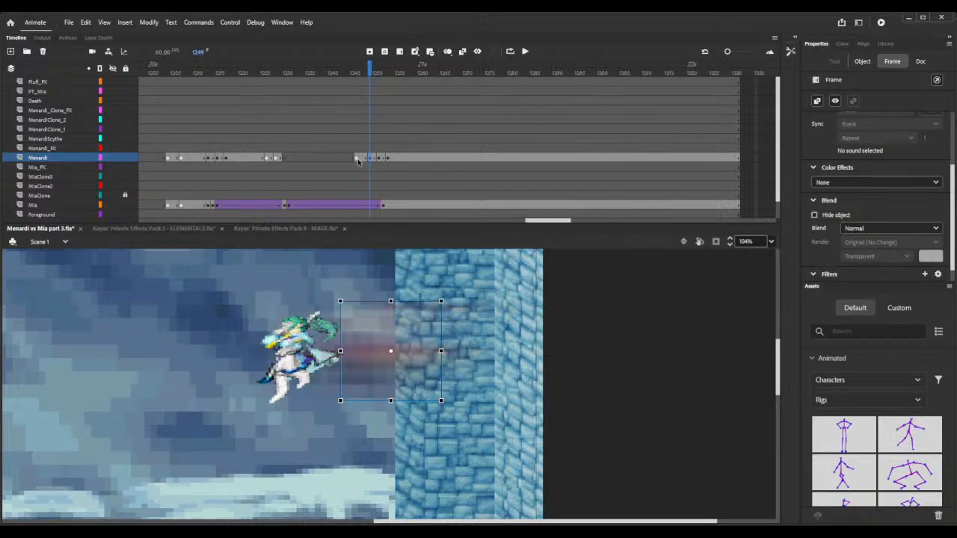
click(357, 158)
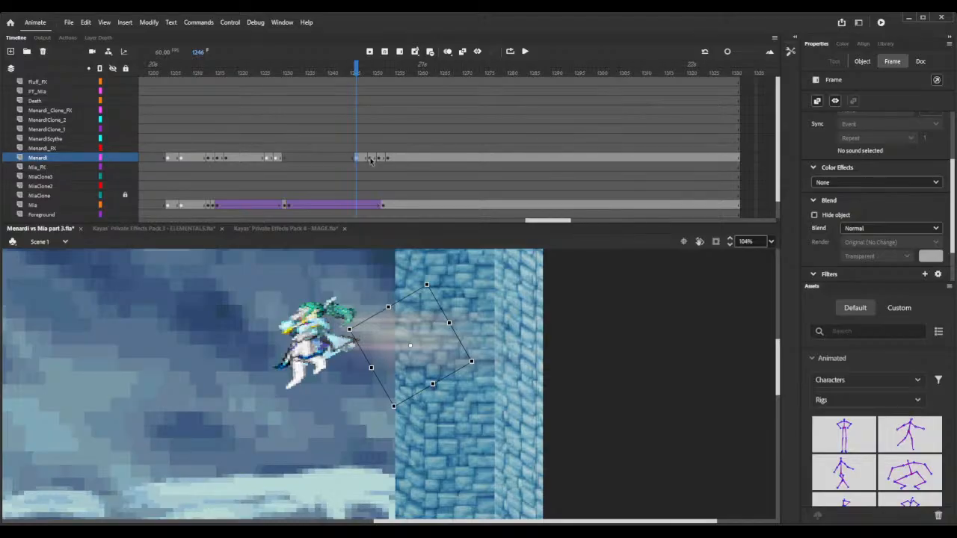
- Clear the blurred keyframe at frame 1249 of the Menardi layer and move the sharp MenardiDashing keyframe from 1251 to 1249
click(370, 160)
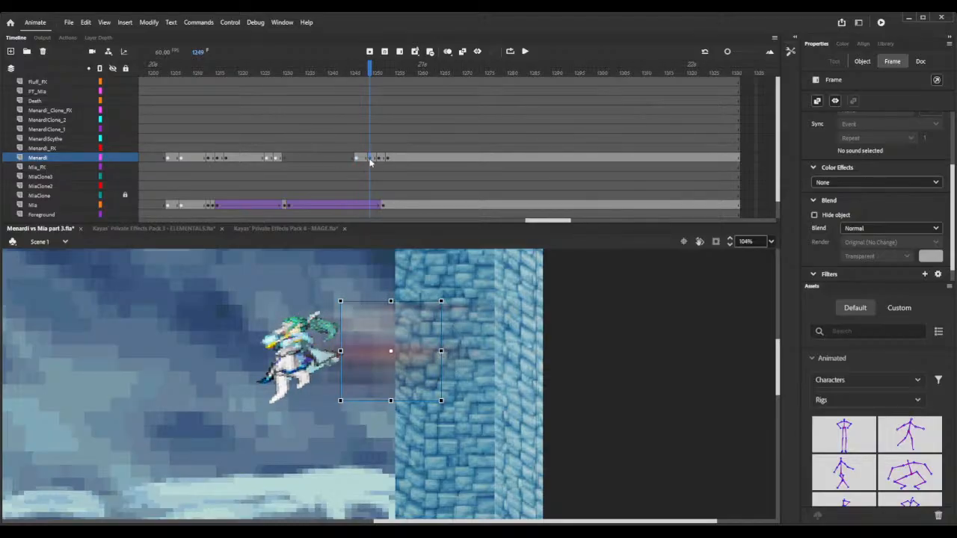
click(426, 262)
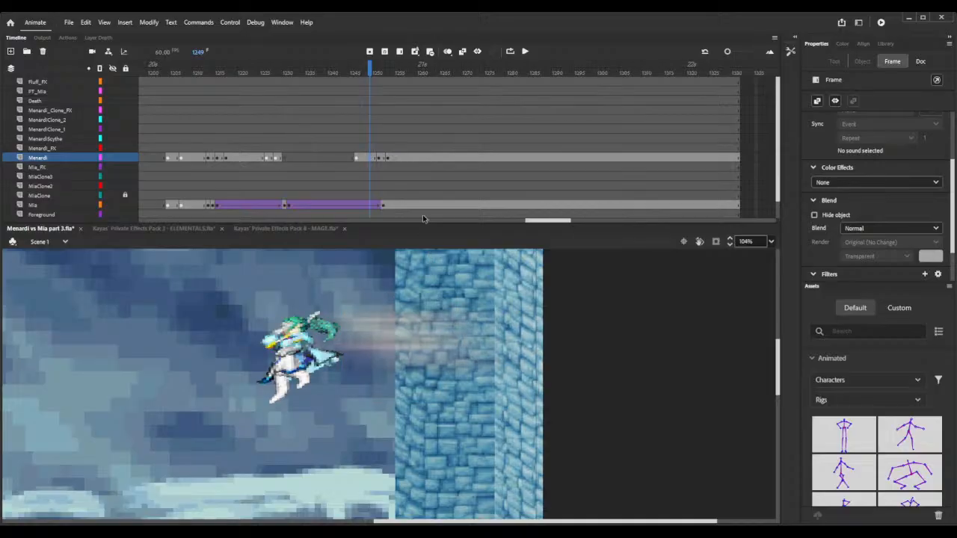
click(381, 159)
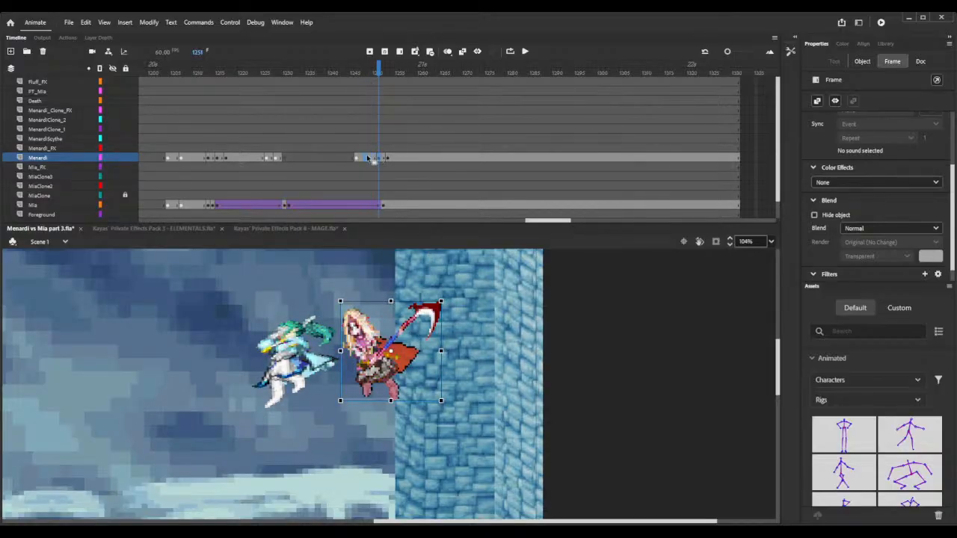
click(368, 156)
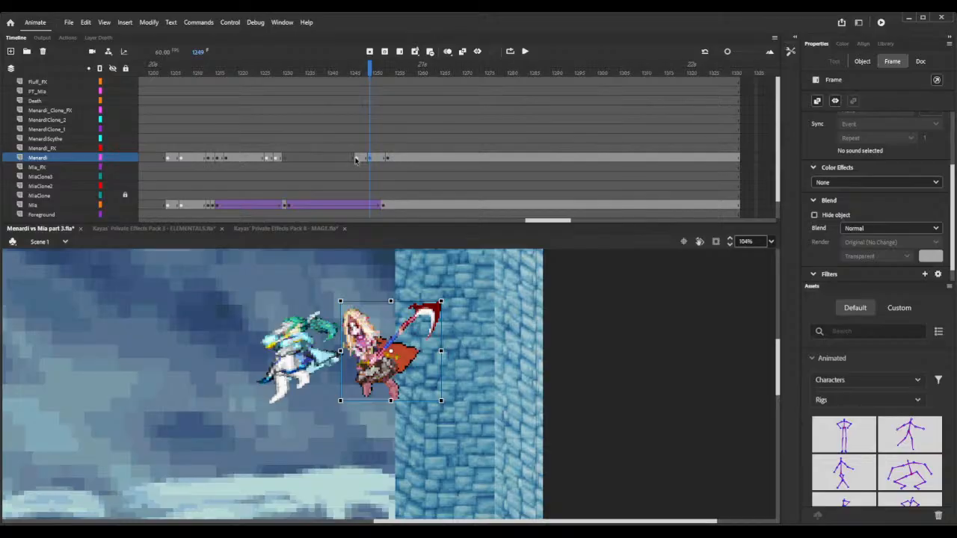
click(357, 159)
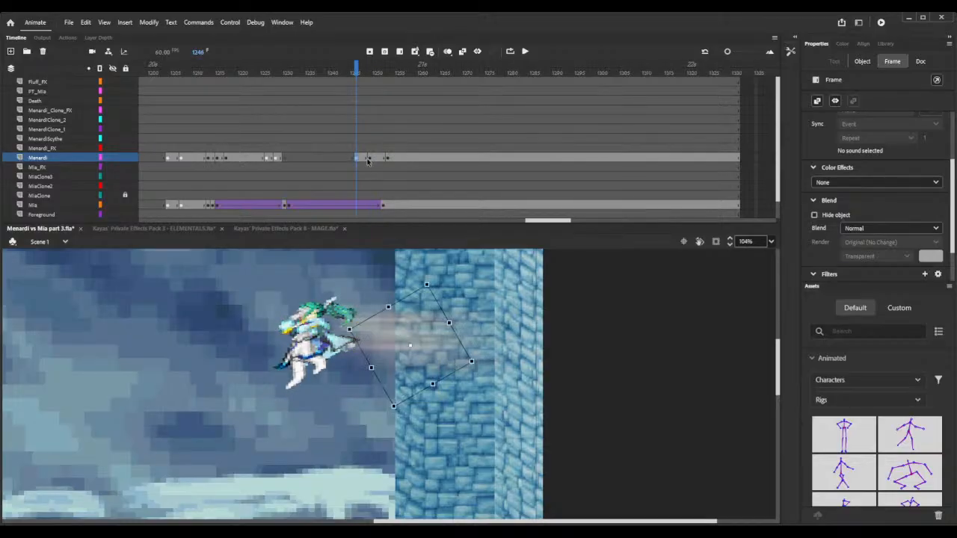
- Set the blend mode of the Menardi layer's frame 1249 to Add and check the result through frame 1251
click(368, 158)
click(853, 228)
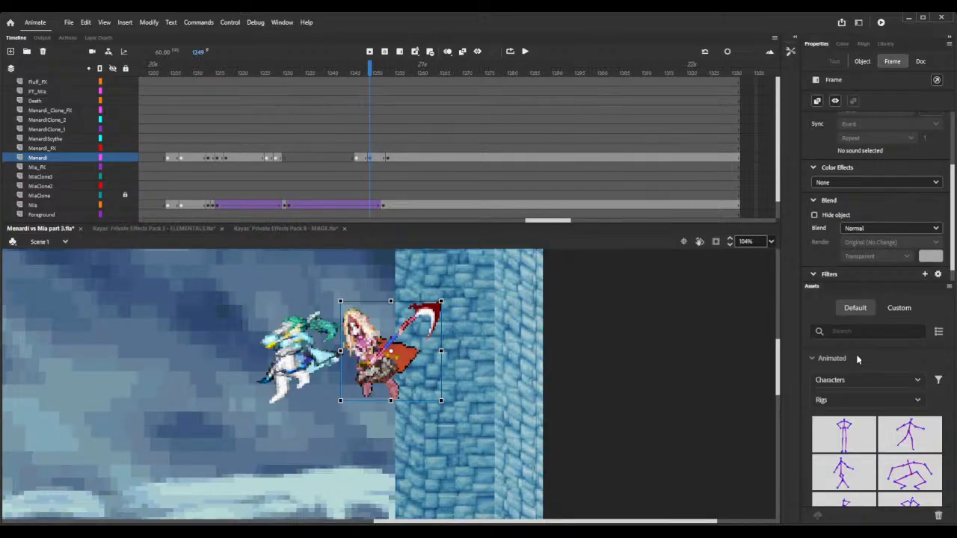
click(858, 360)
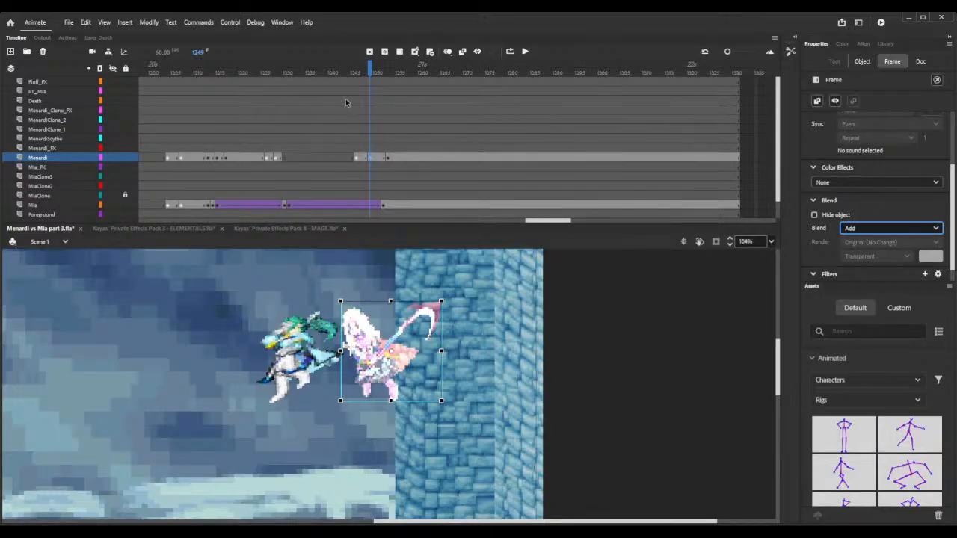
mouse_move(370, 67)
mouse_down()
mouse_move(349, 69)
mouse_move(371, 70)
mouse_up()
drag(370, 69, 379, 73)
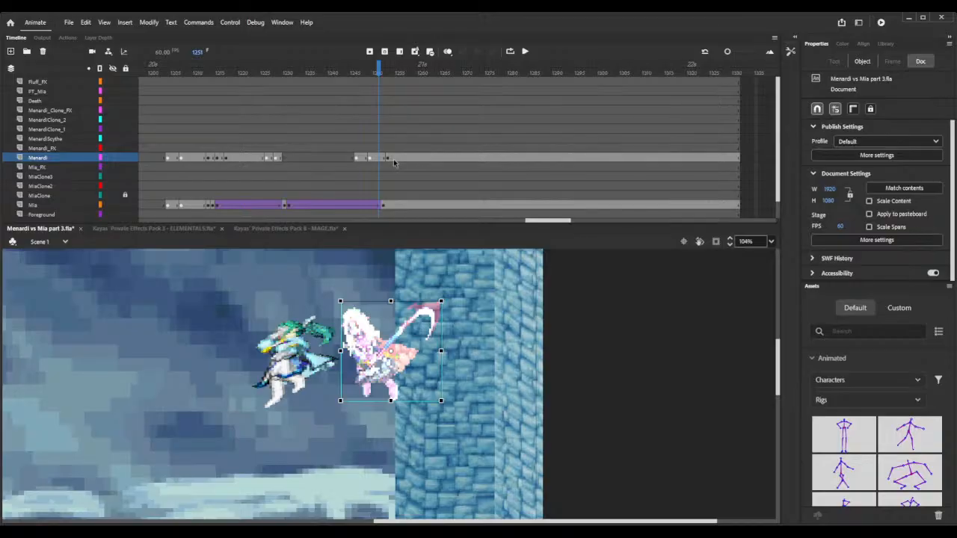
- Move the Menardi layer's keyframe from 1253 to 1251 and remove the layer's frames from 1252 onward
click(387, 157)
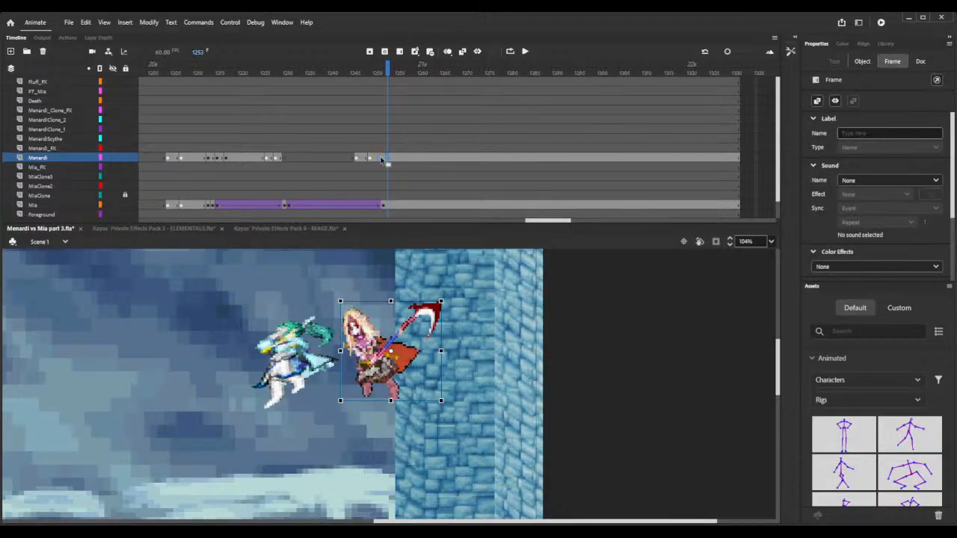
click(382, 159)
key(Delete)
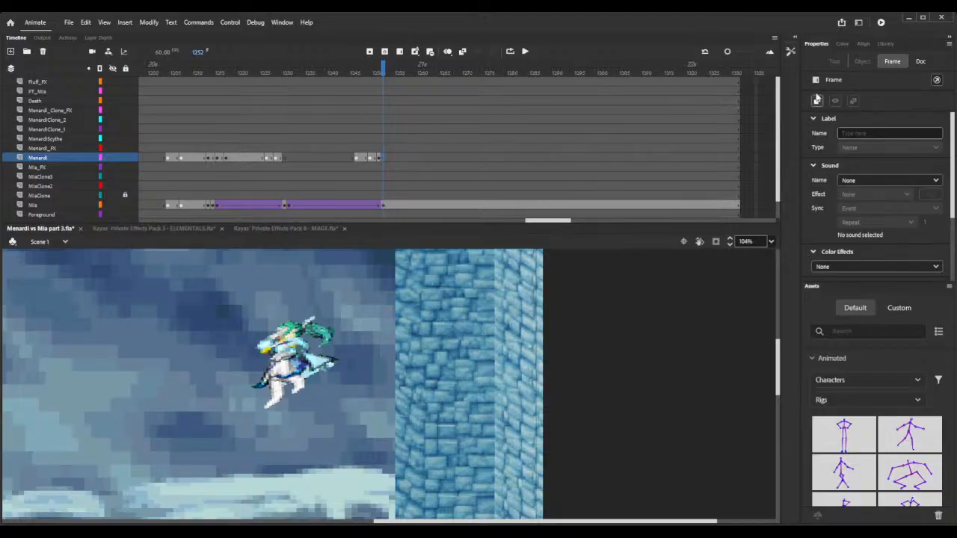
- Find MenardiAttackEnd.png in the library and place it beside Mia on the Menardi layer at frame 1252
click(886, 44)
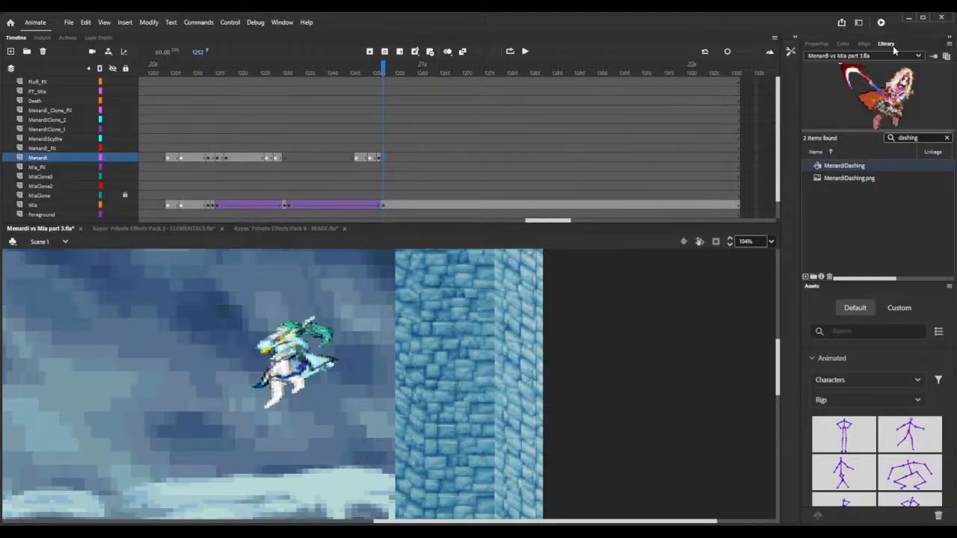
click(947, 138)
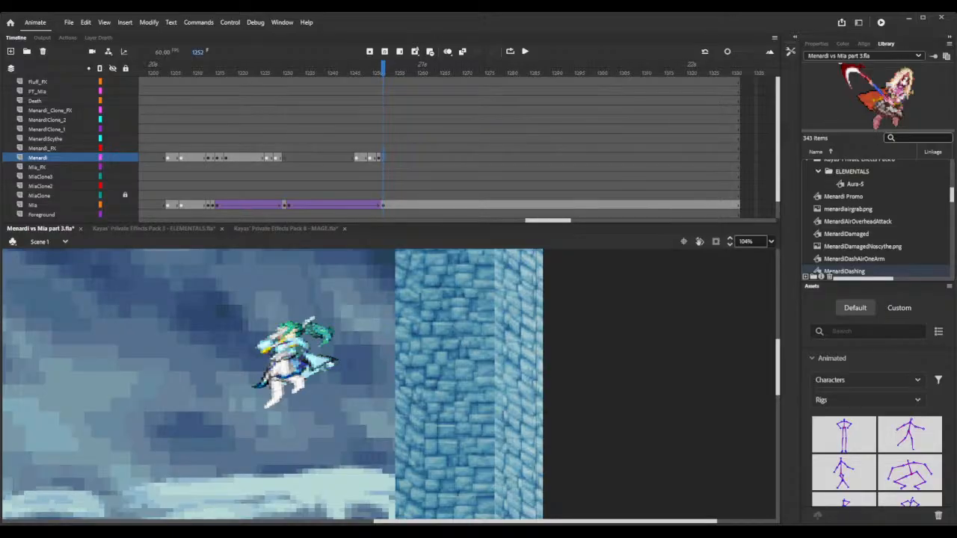
scroll(876, 218, down, 1)
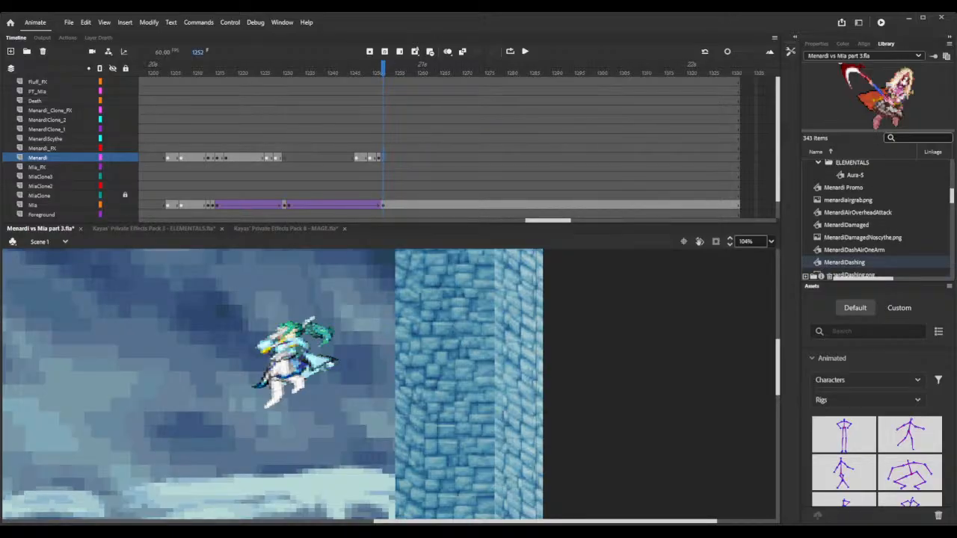
drag(877, 225, 880, 235)
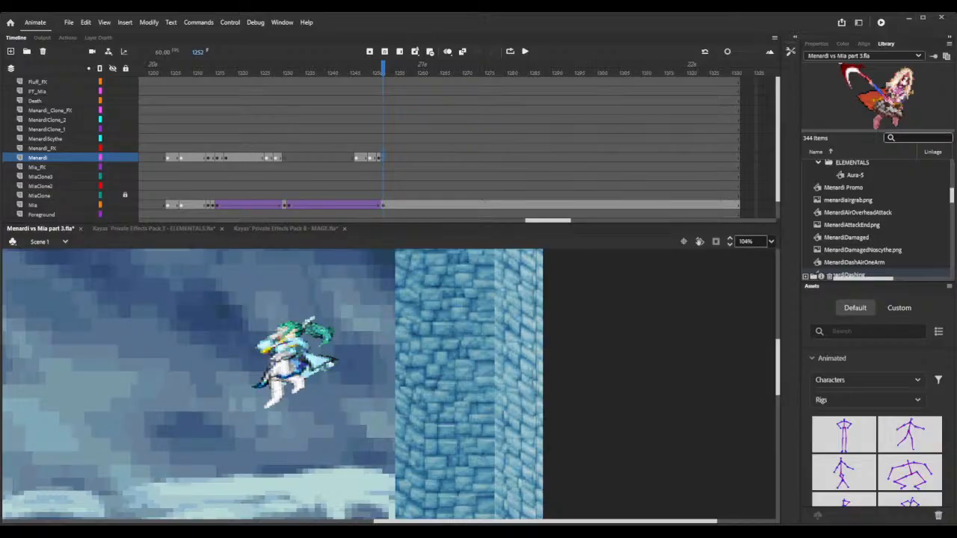
click(906, 137)
text(attackend)
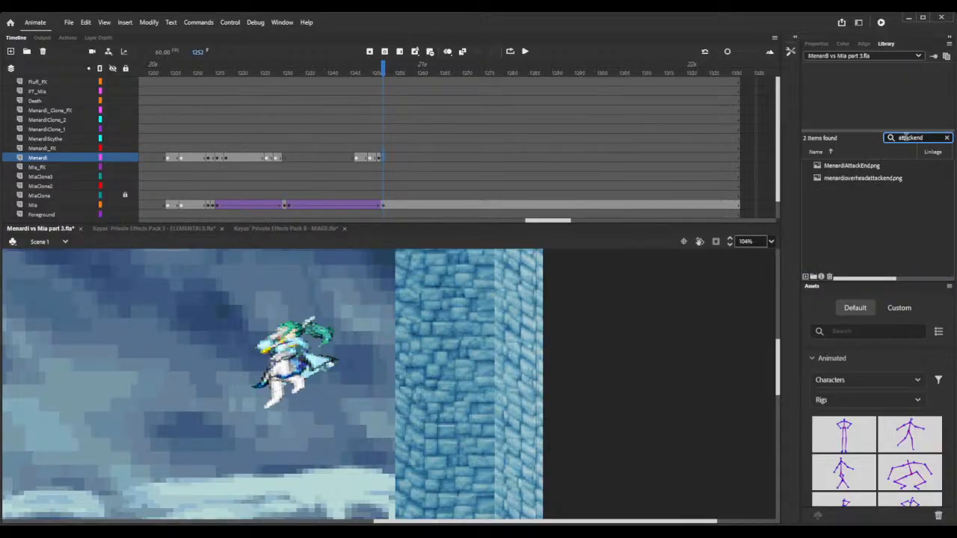
click(838, 171)
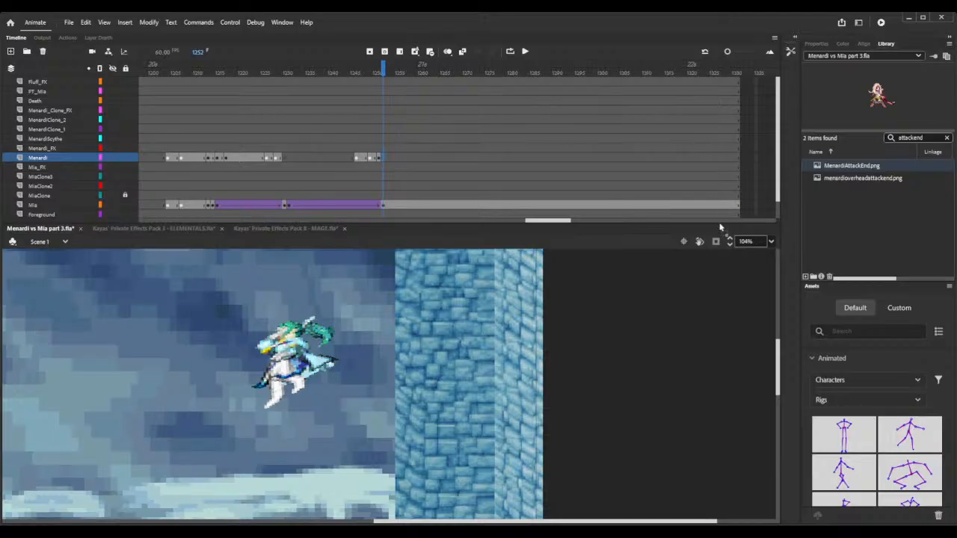
drag(353, 347, 354, 363)
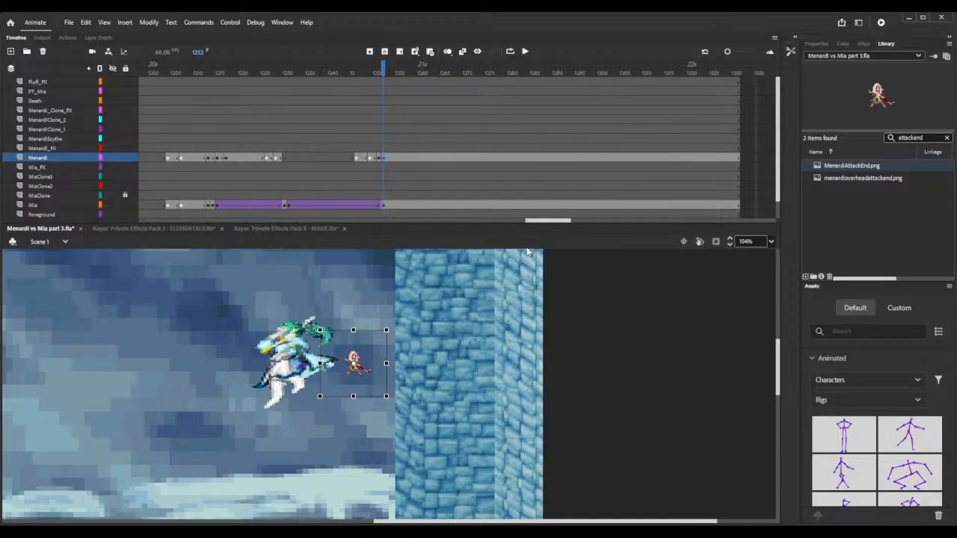
- Break apart the placed sprite into a graphic symbol named MenardiAttackEnd and flip it horizontally to face Mia
key(ctrl+b)
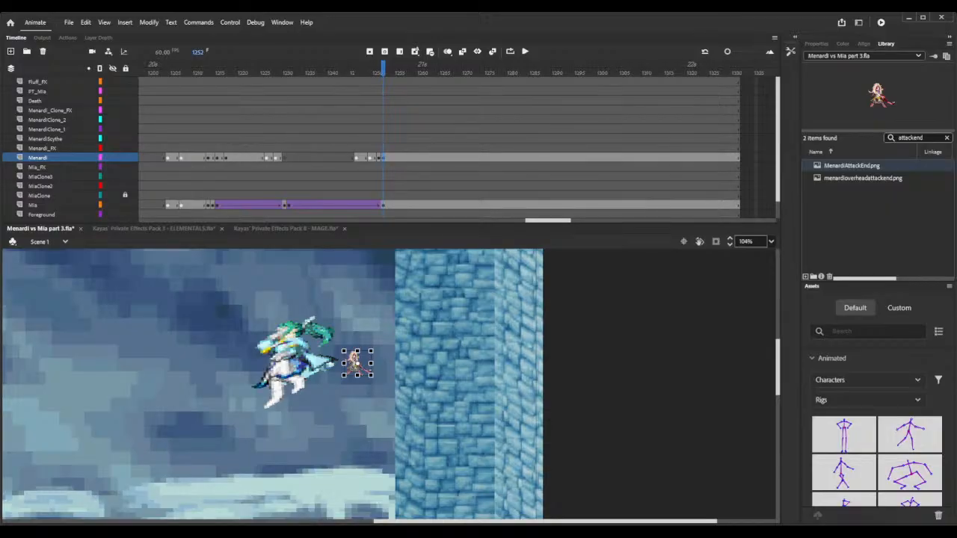
key(Return)
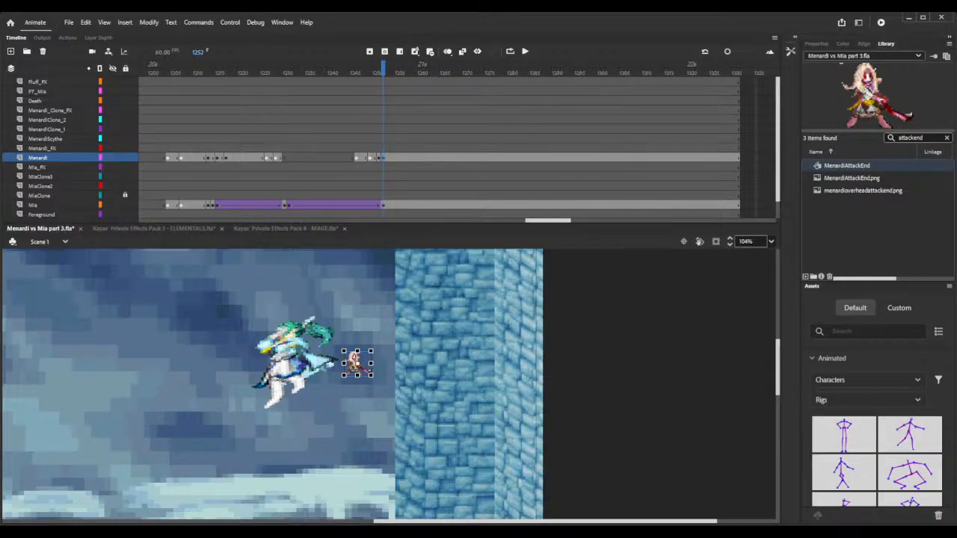
click(946, 138)
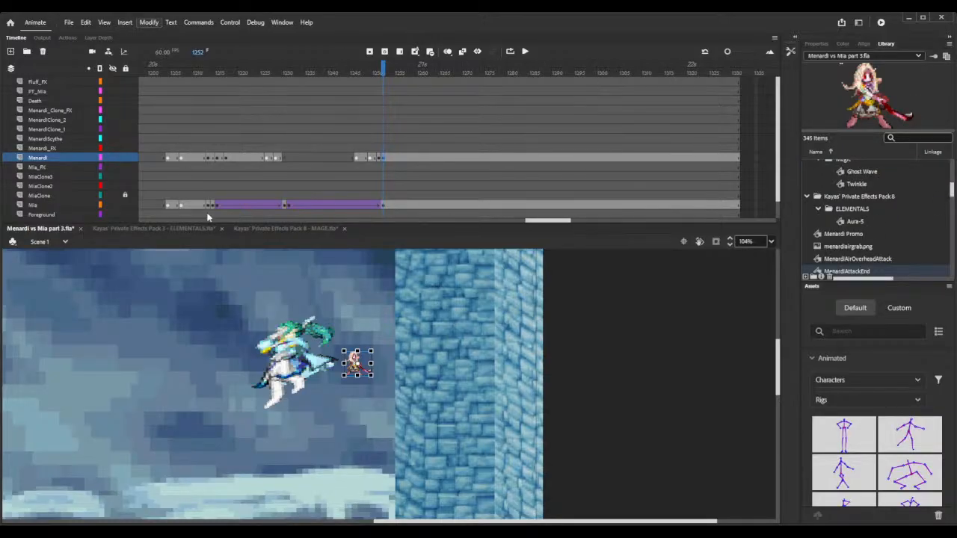
click(344, 269)
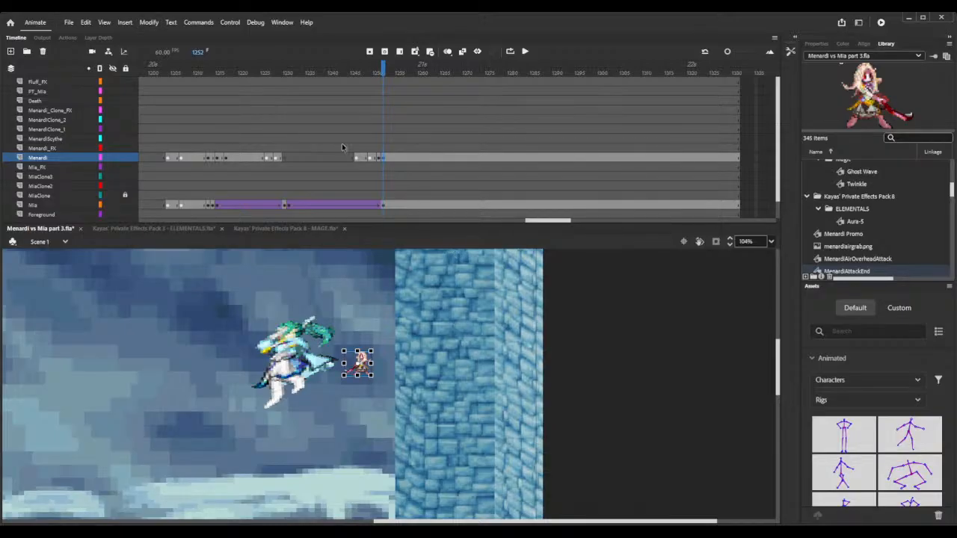
- Match the MenardiAttackEnd sprite at frame 1252 to the dashing sprite's size, with width 194 and height 191.85
click(379, 159)
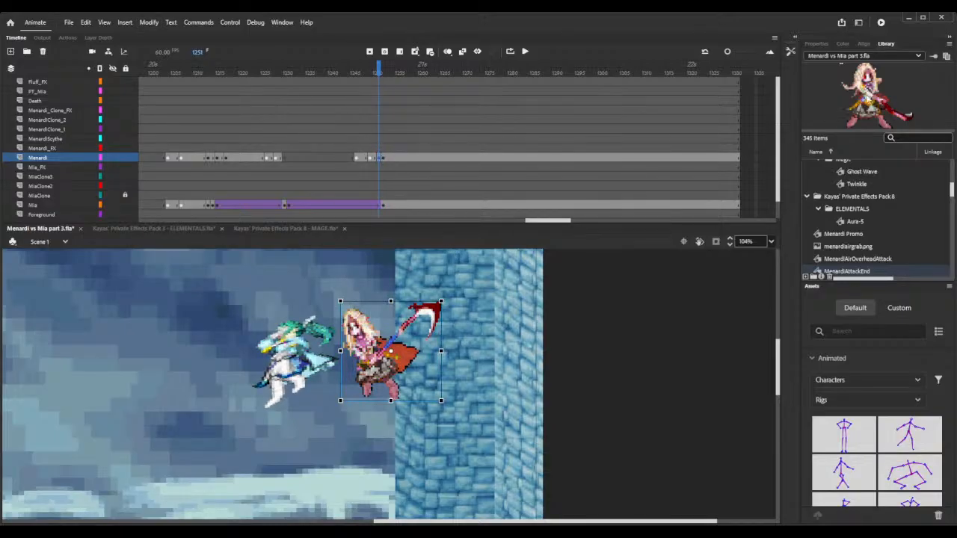
click(818, 43)
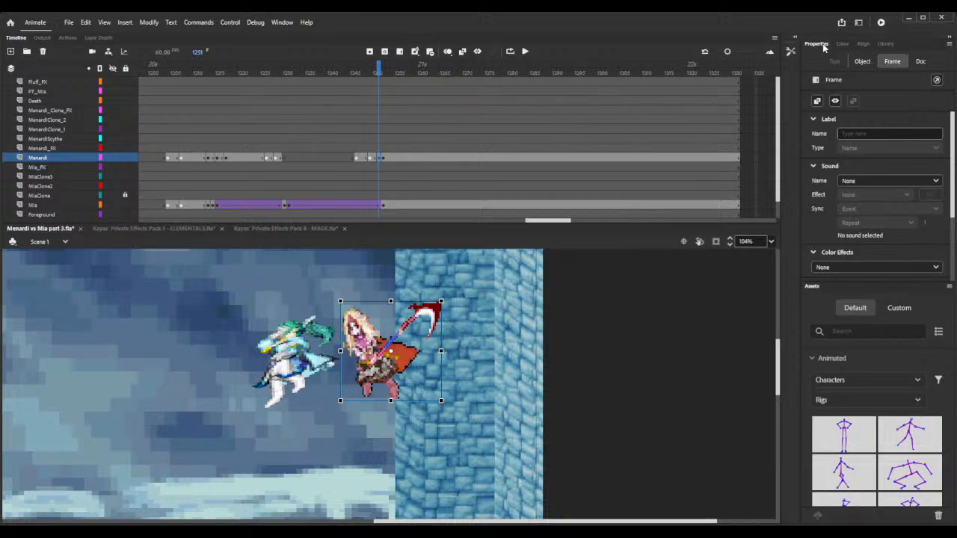
click(863, 61)
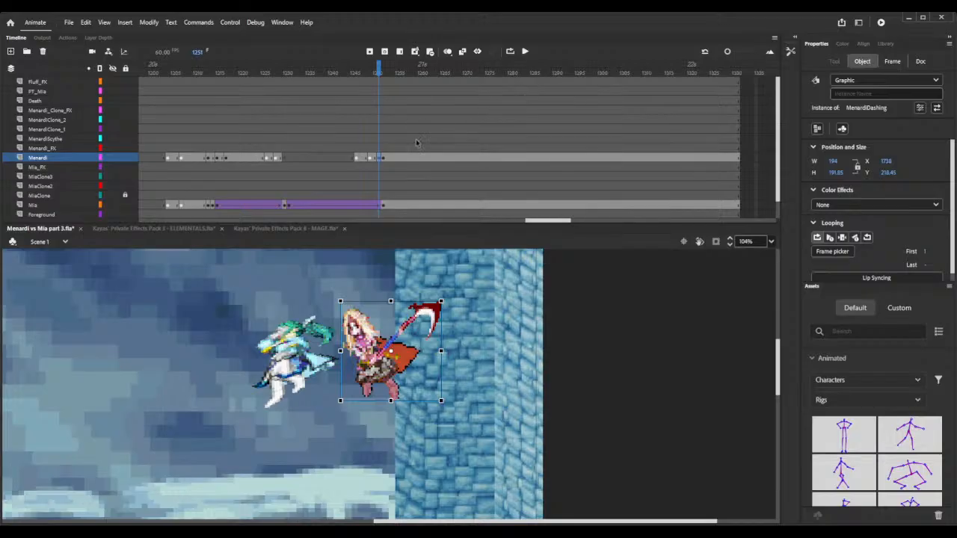
click(383, 158)
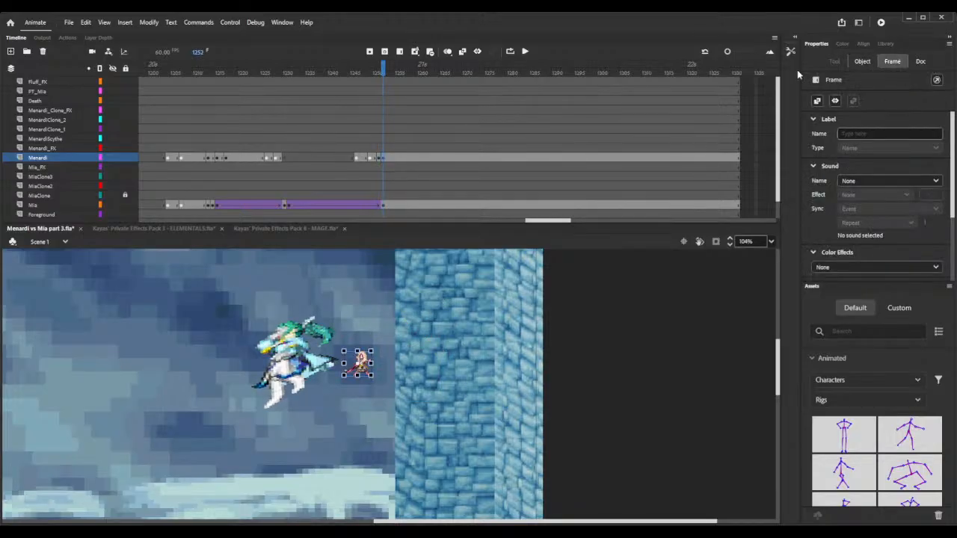
click(863, 62)
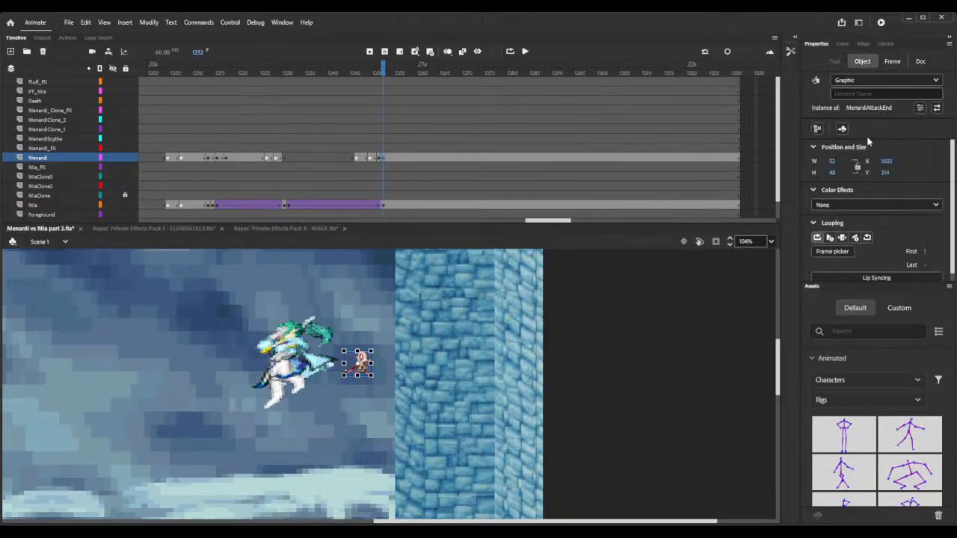
click(834, 173)
text(31.85)
click(833, 162)
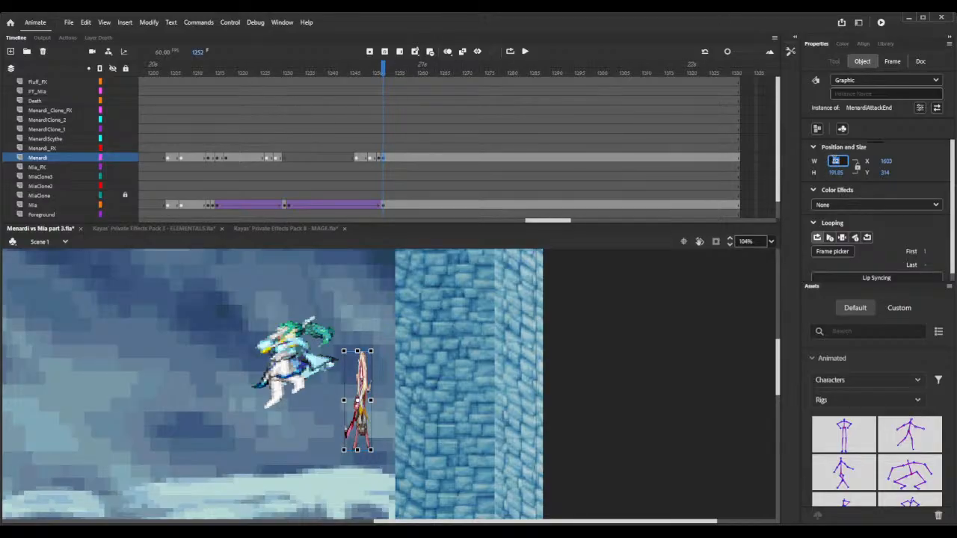
text(194)
key(Return)
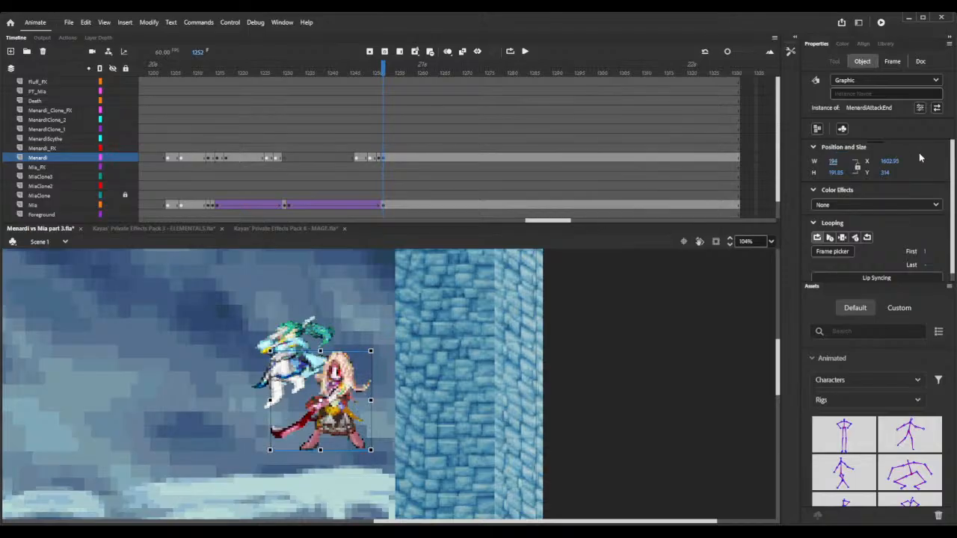
- Turn on onion skinning and move the MenardiAttackEnd sprite against Mia, to about X 1626 and Y 199
click(447, 51)
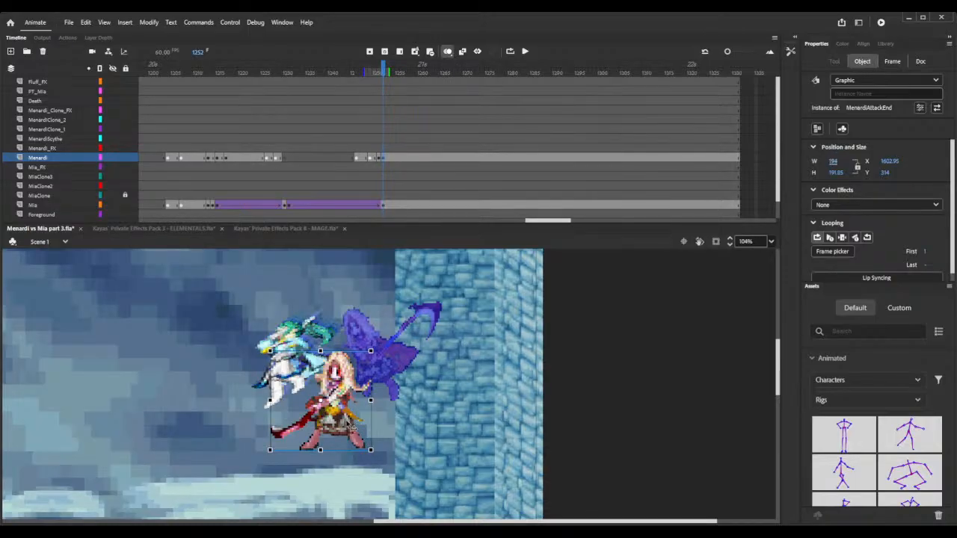
drag(353, 426, 378, 382)
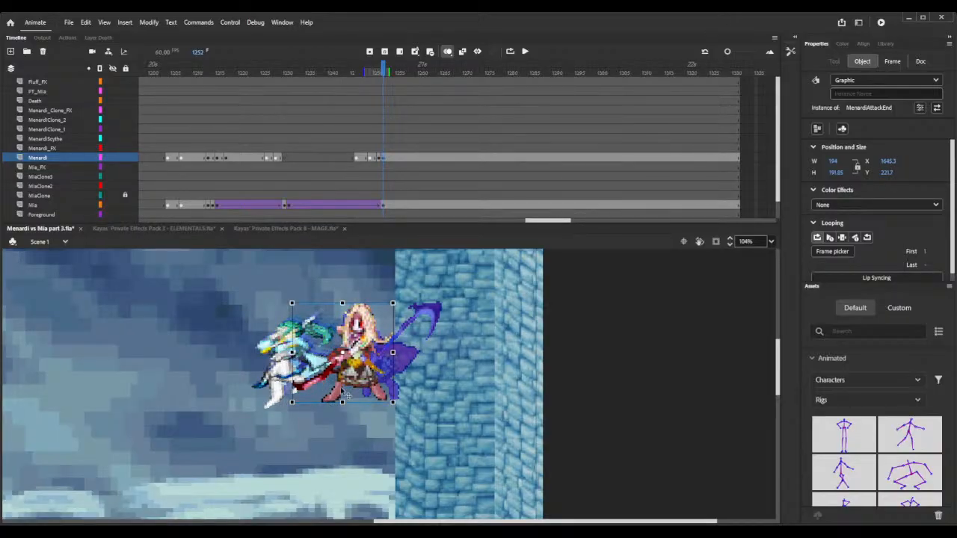
click(730, 239)
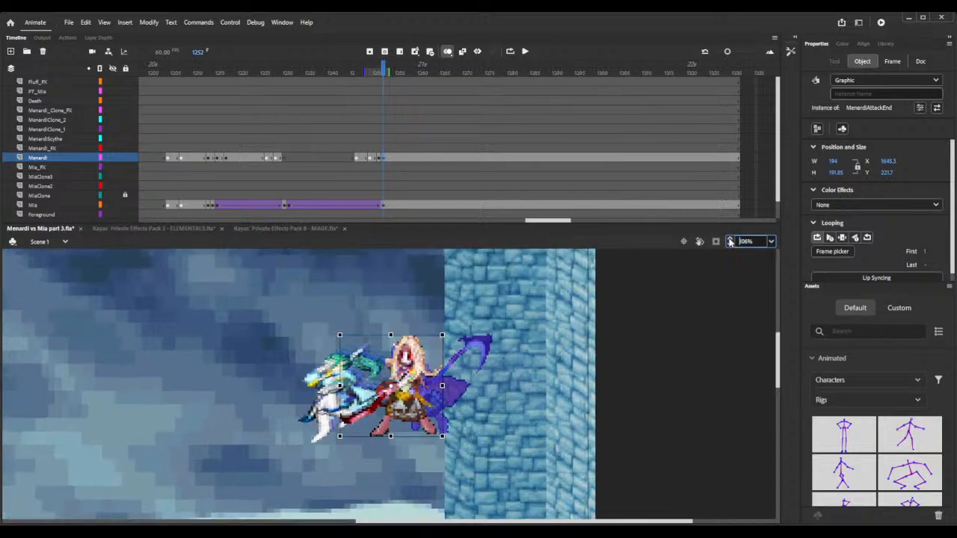
click(729, 240)
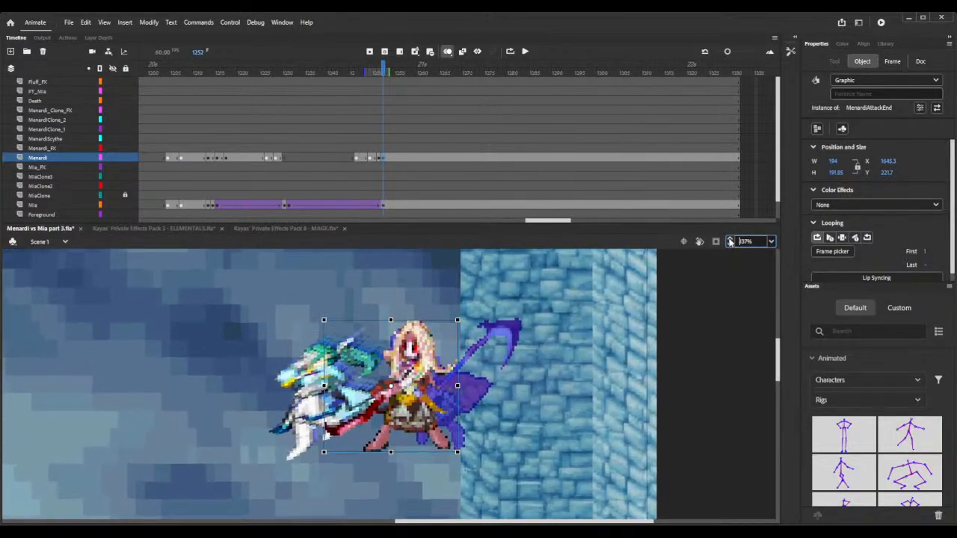
click(729, 241)
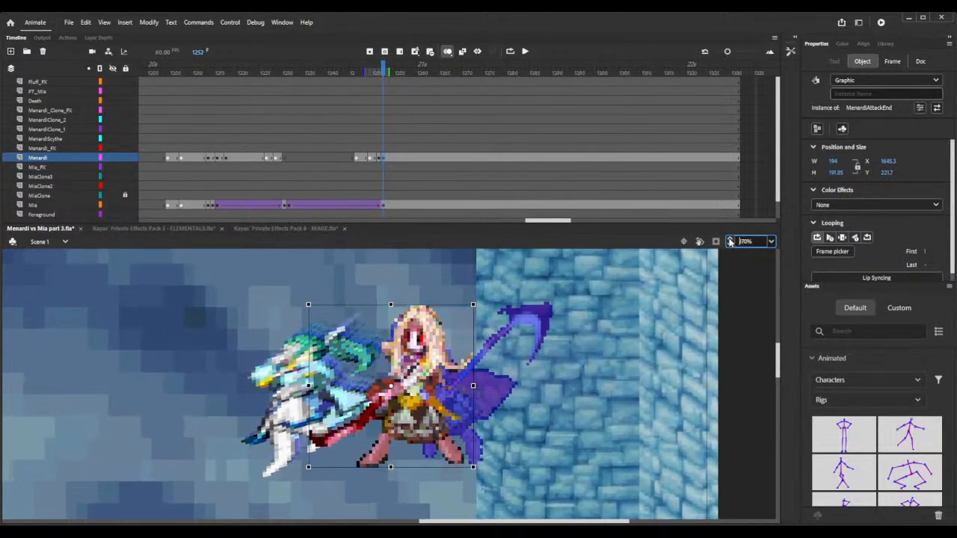
click(729, 241)
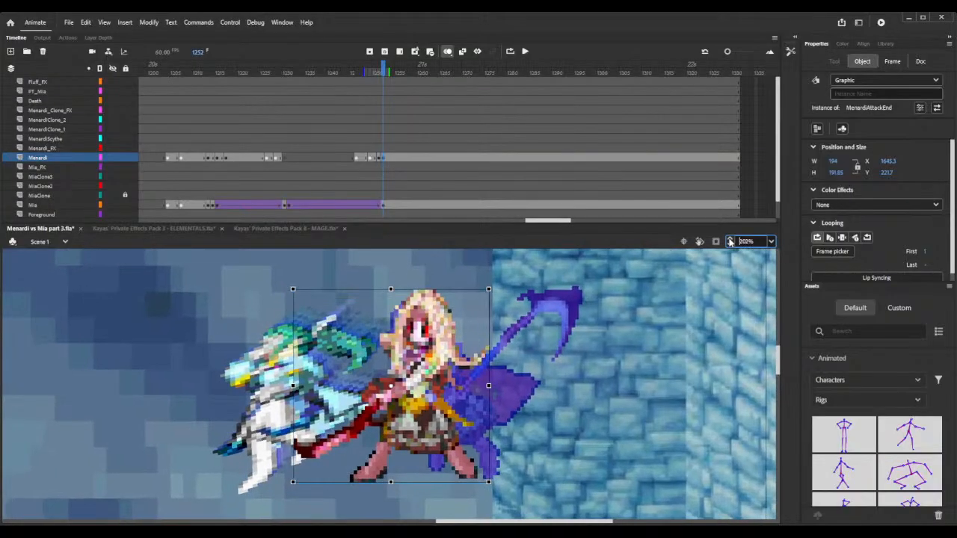
click(730, 241)
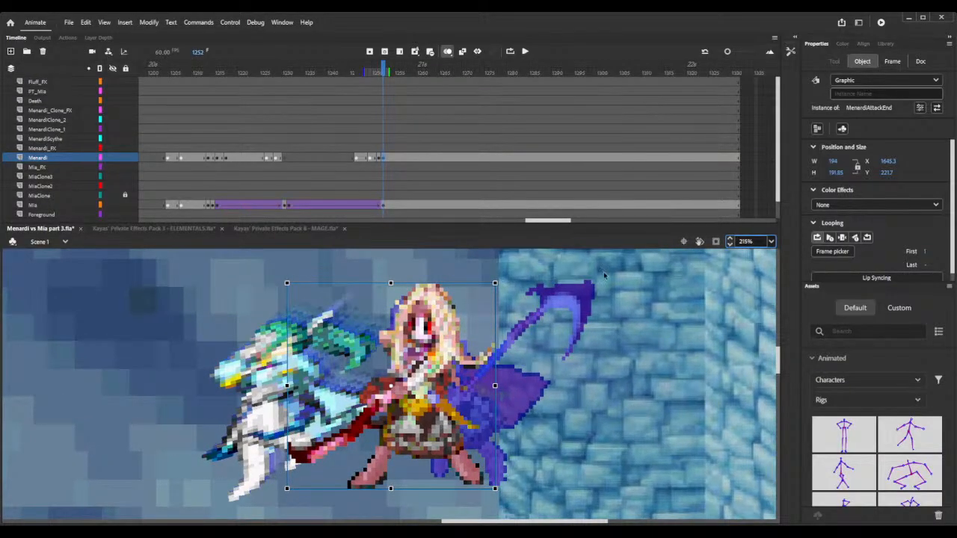
drag(439, 441, 439, 417)
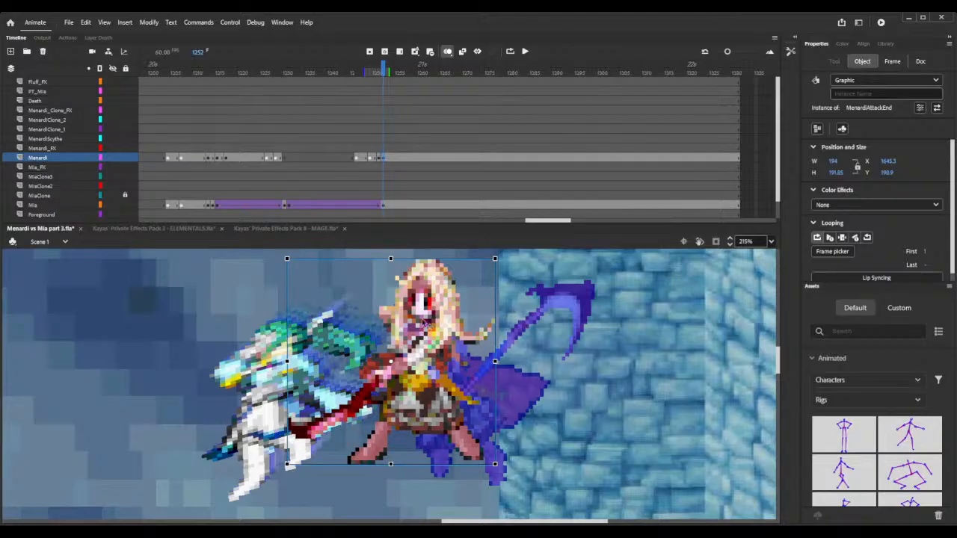
drag(423, 321, 403, 322)
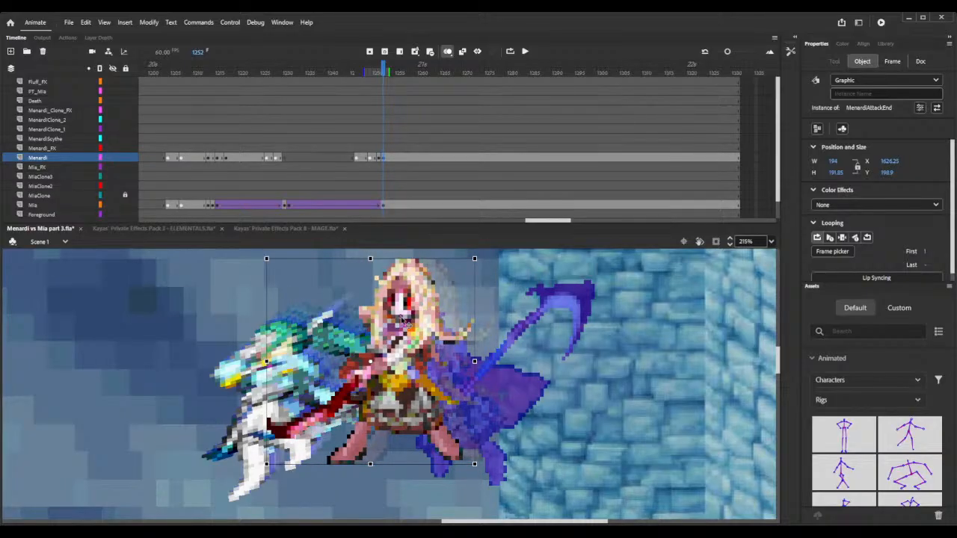
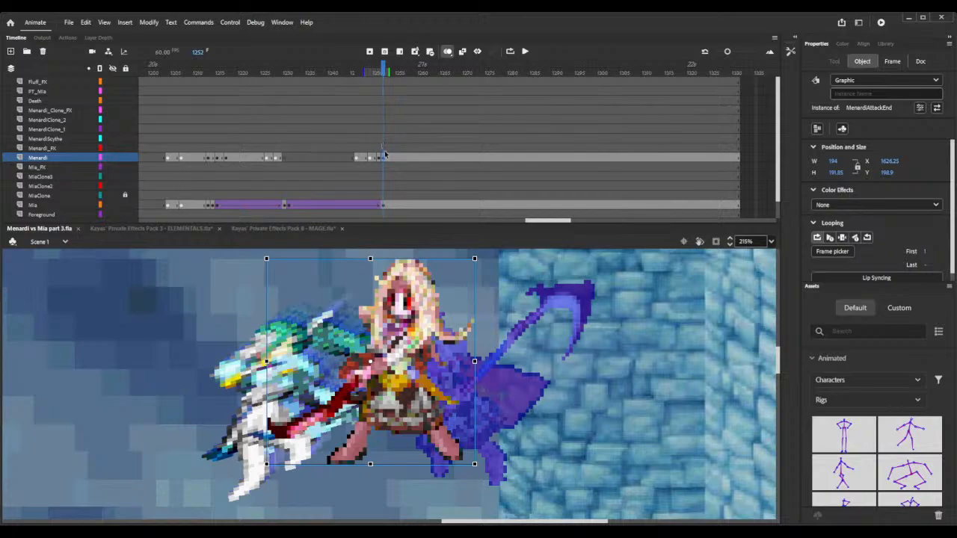
- Search the library for "shine 3" and place Shine 3_gif on Menardi's face at frame 1252 of the Menardi_FX layer
click(383, 148)
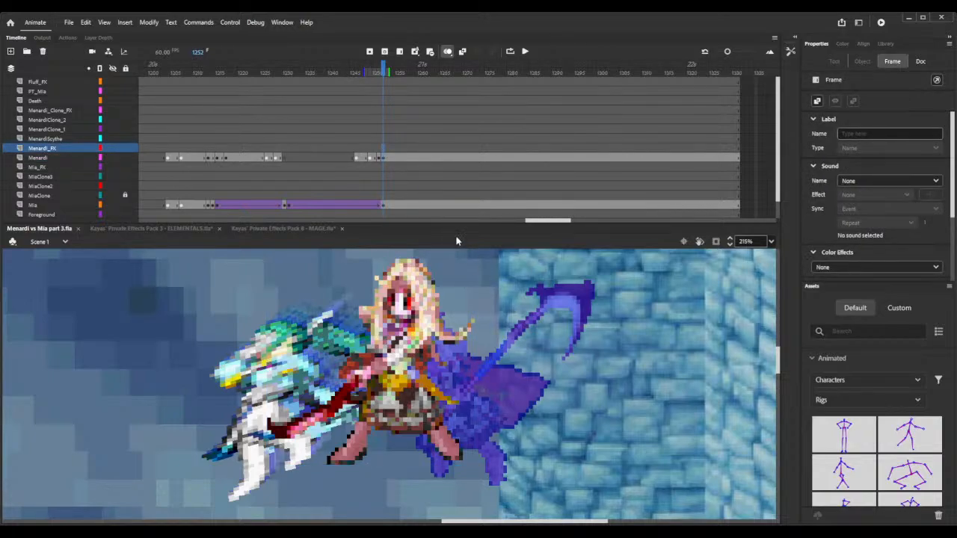
click(886, 43)
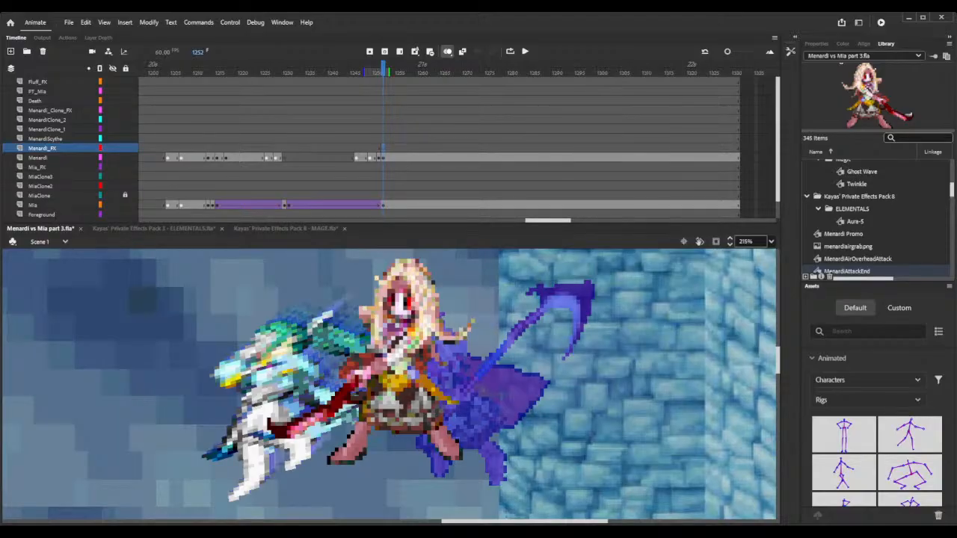
drag(955, 180, 860, 268)
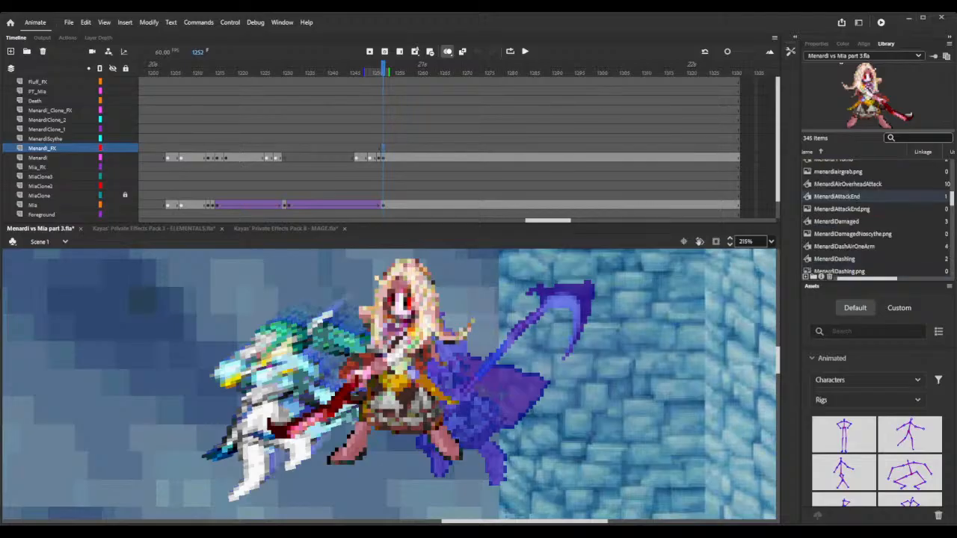
click(908, 137)
text(shine3)
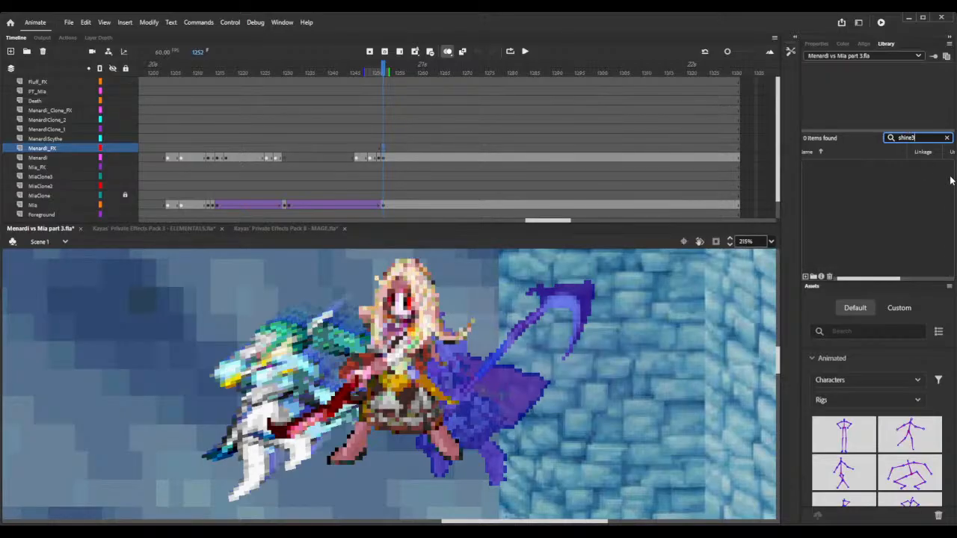
key(BackSpace)
text(3)
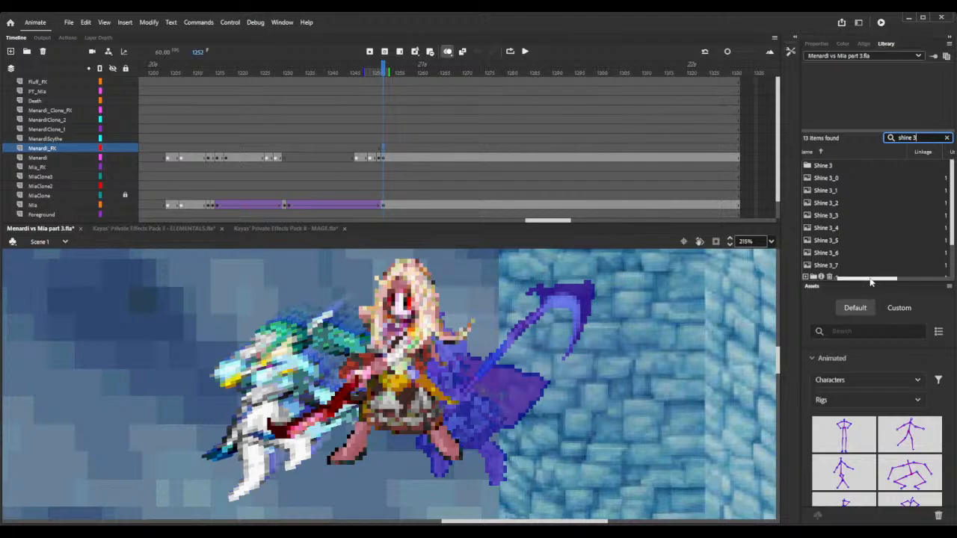
drag(871, 282, 859, 282)
scroll(852, 233, down, 2)
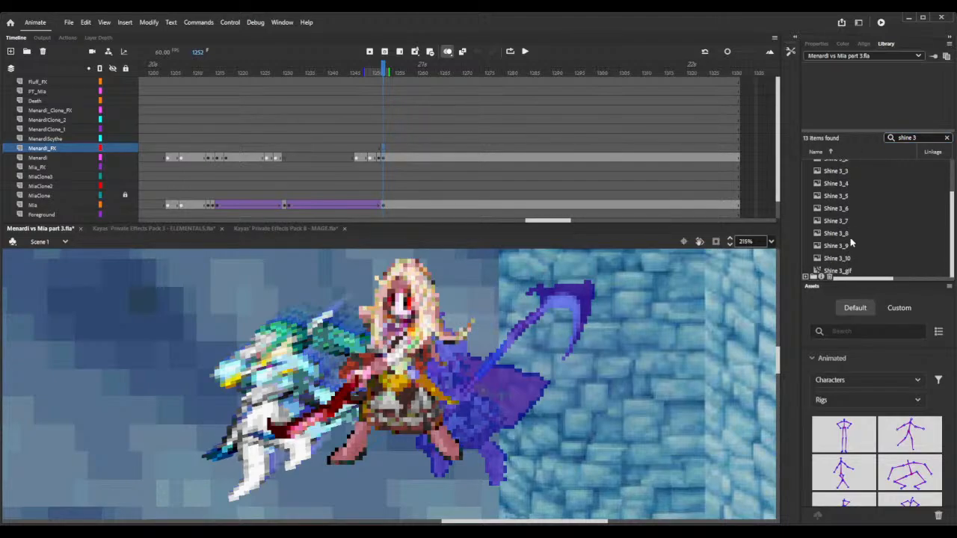
click(845, 272)
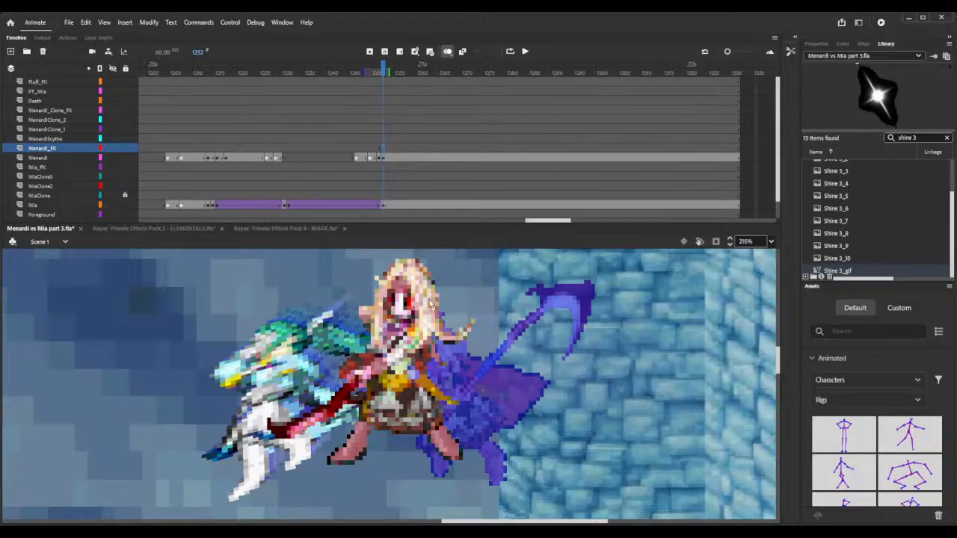
drag(411, 316, 408, 303)
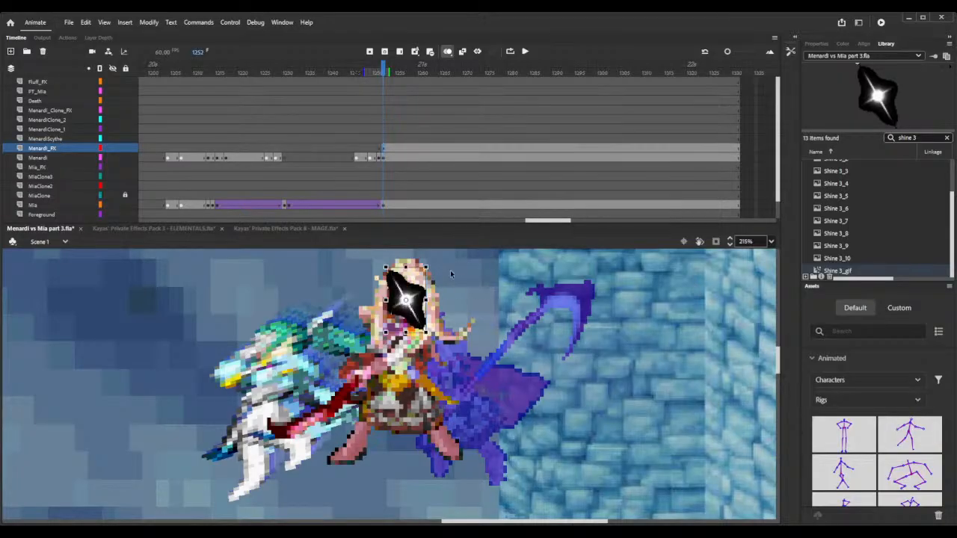
- Make the shine a graphic with a red 60% tint and shrink it to about 11.3 by 21.2
click(731, 238)
click(731, 240)
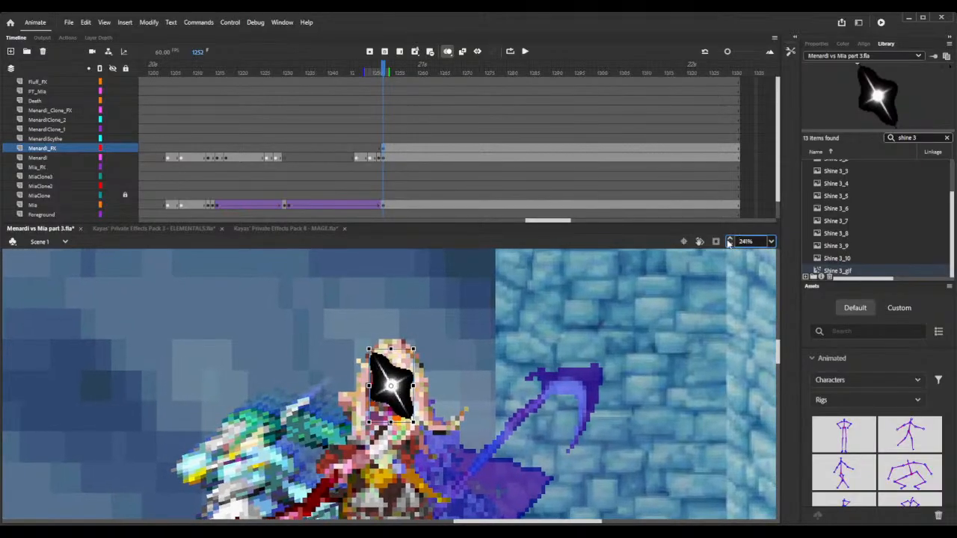
click(817, 44)
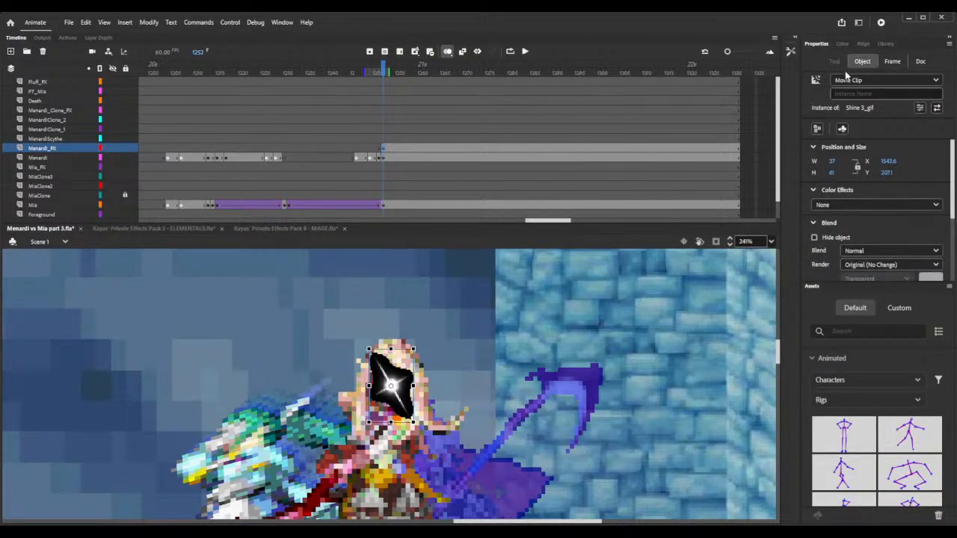
click(853, 117)
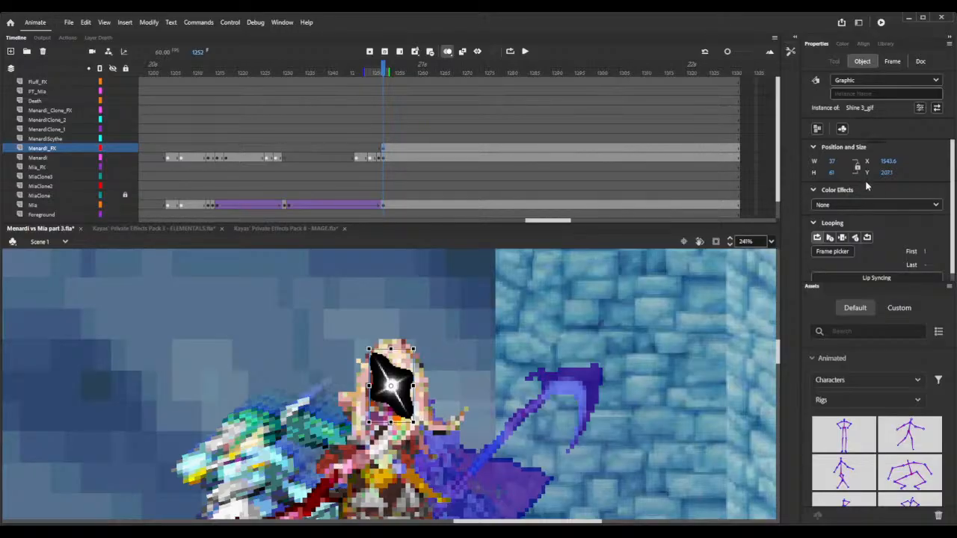
click(852, 206)
click(840, 247)
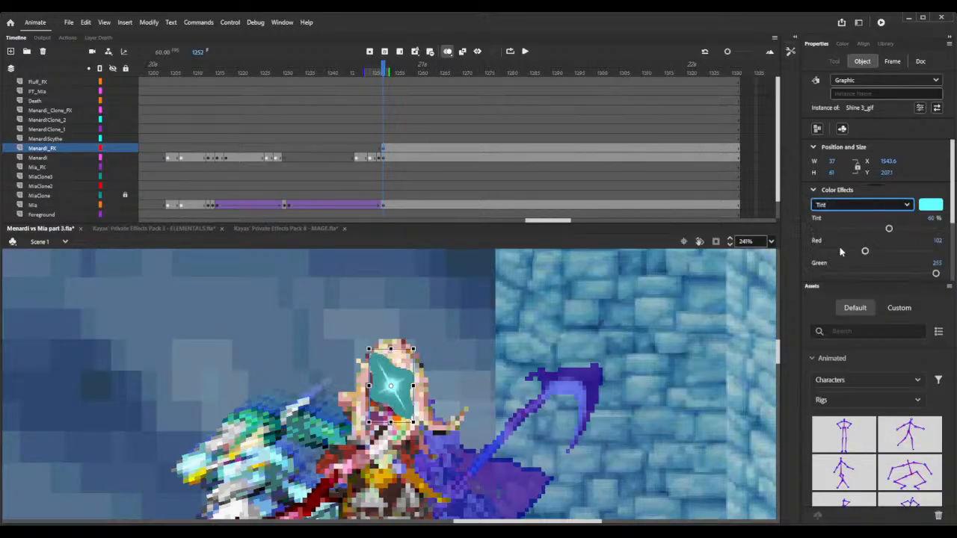
click(931, 207)
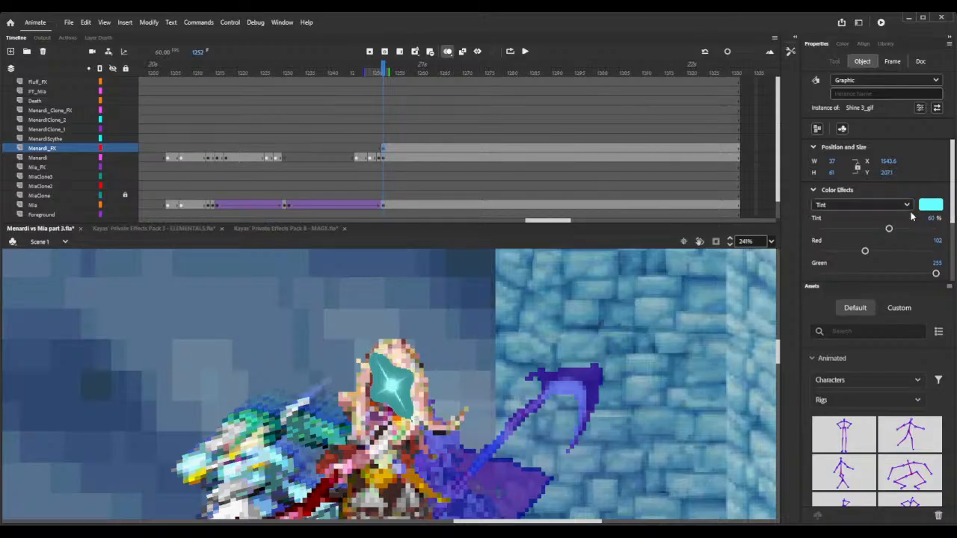
click(775, 278)
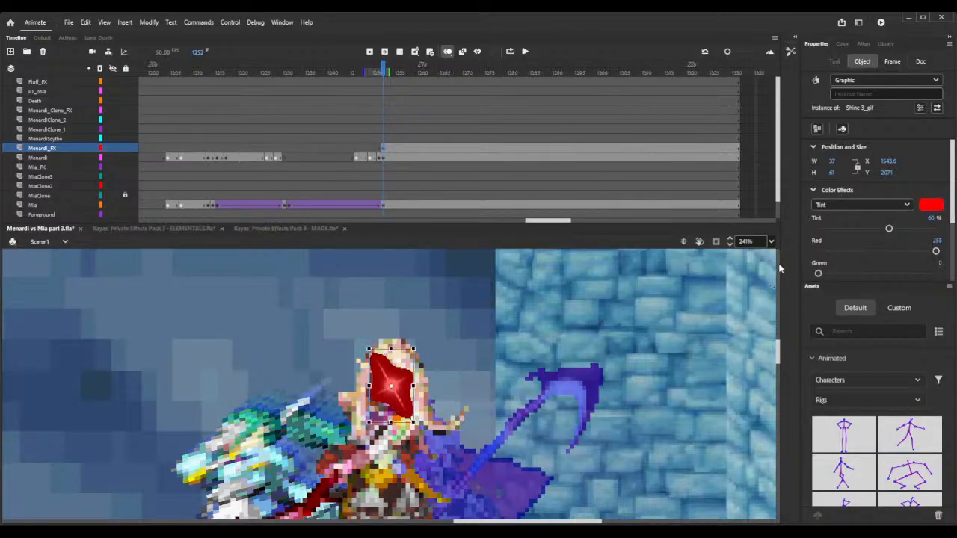
drag(369, 349, 382, 369)
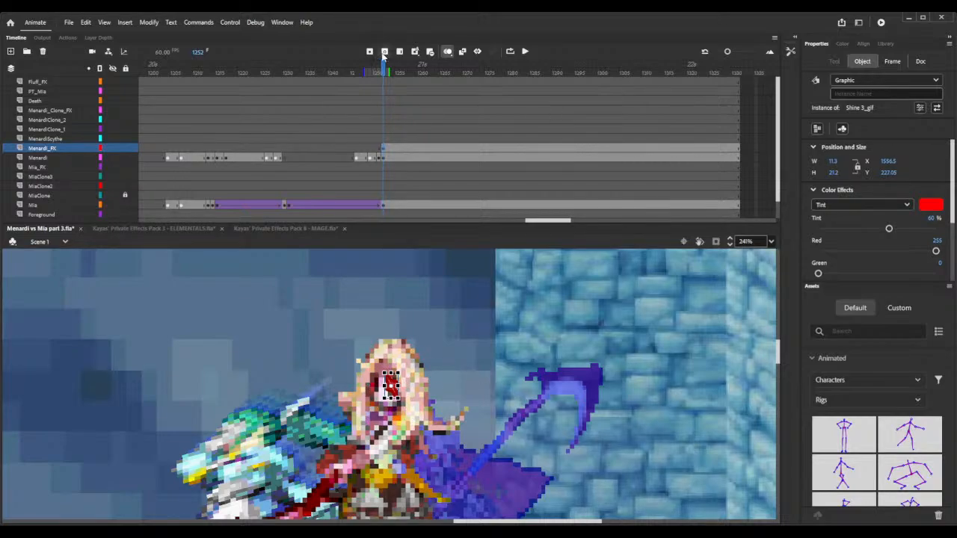
- Insert a blank keyframe at frame 1271 of the Menardi_FX layer to end the shine
drag(386, 68, 466, 71)
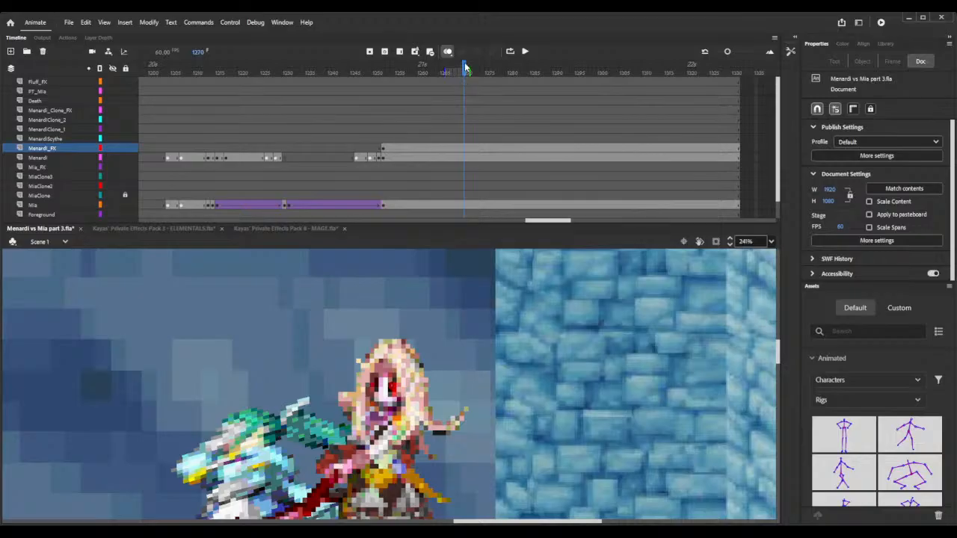
click(467, 65)
click(469, 65)
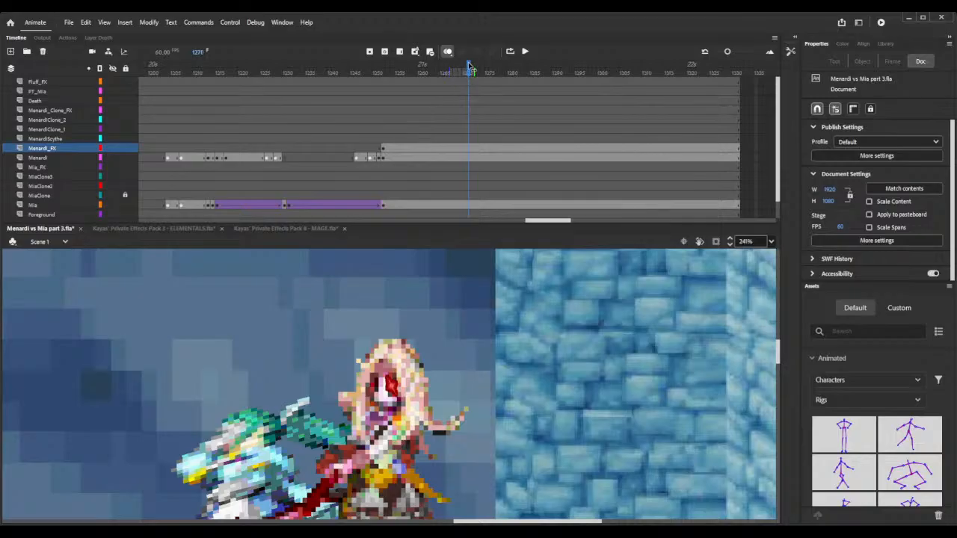
click(469, 149)
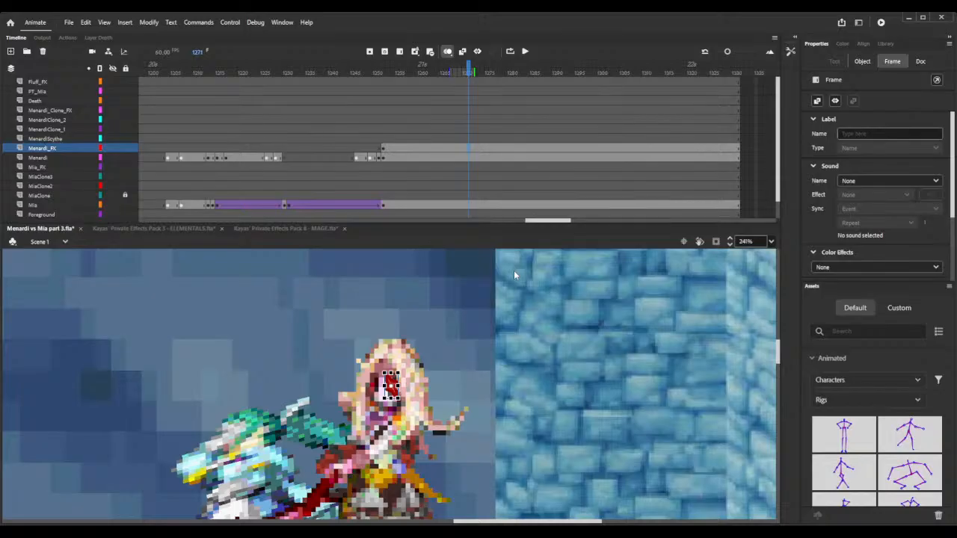
key(F7)
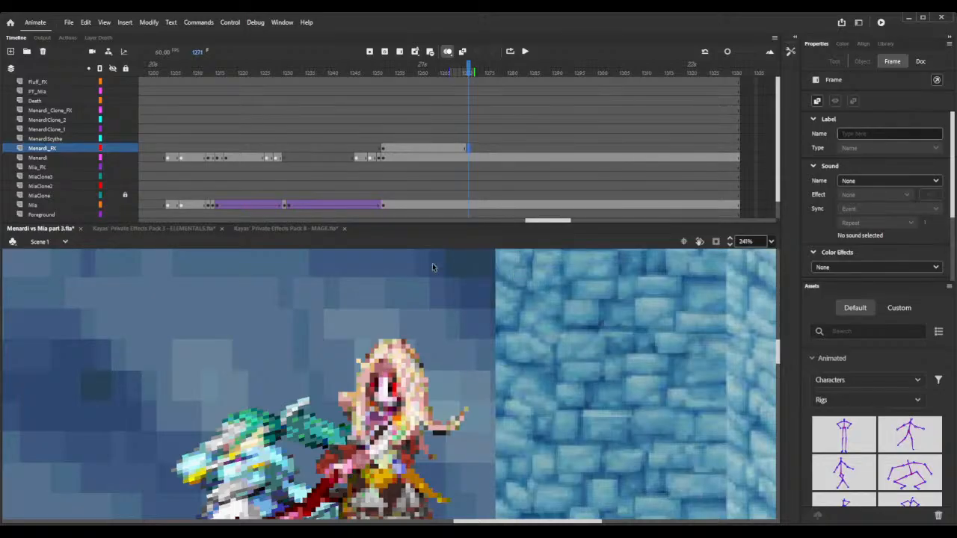
- Widen the shine at its start to about 16.3 and nudge it down to Y 228.25 over Menardi's eye
click(383, 152)
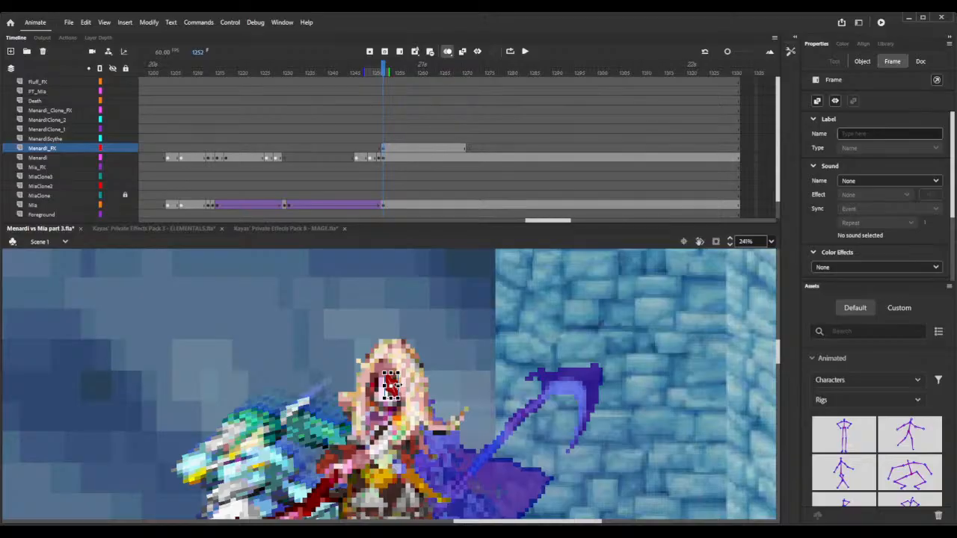
click(390, 386)
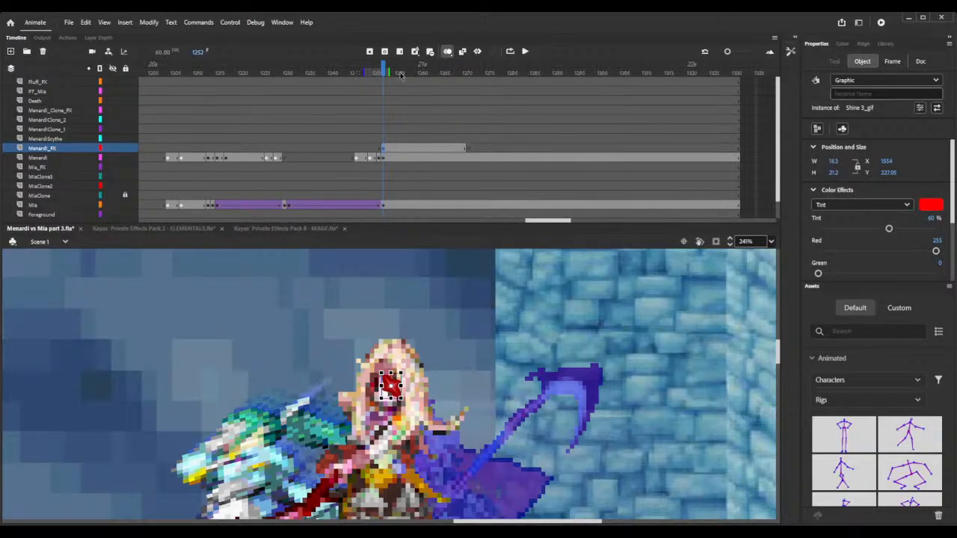
mouse_move(385, 70)
mouse_down()
mouse_move(473, 69)
mouse_move(374, 70)
mouse_move(387, 71)
mouse_up()
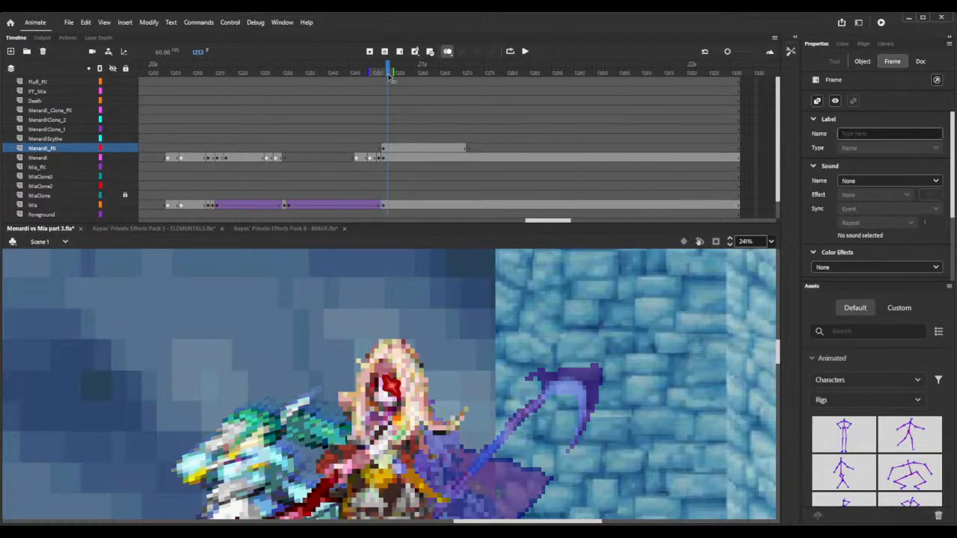
click(389, 385)
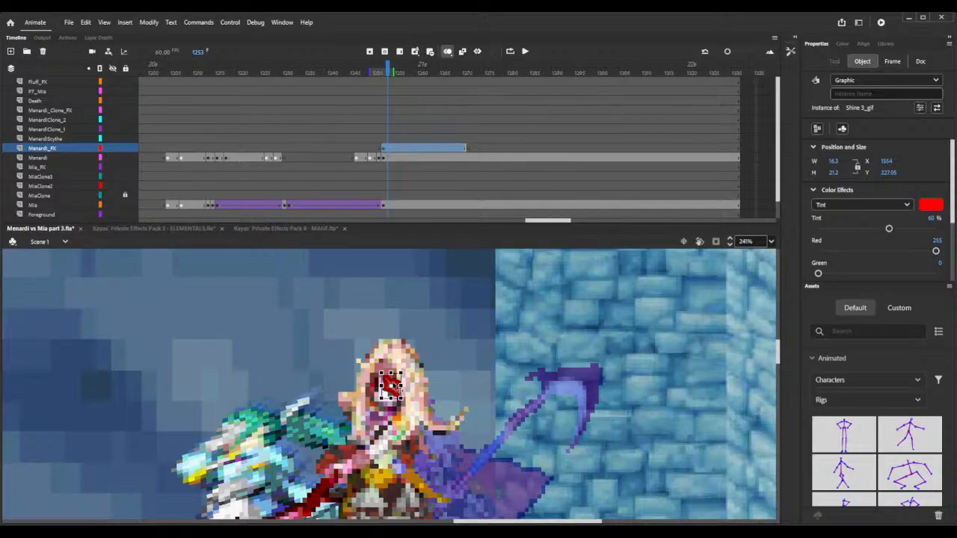
key(Down)
key(Down)
key(Down)
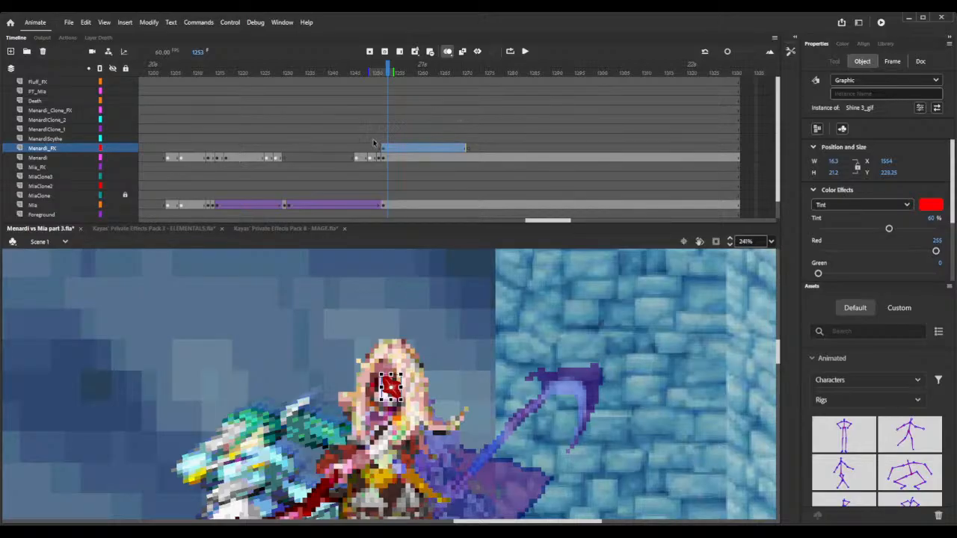
drag(381, 68, 475, 73)
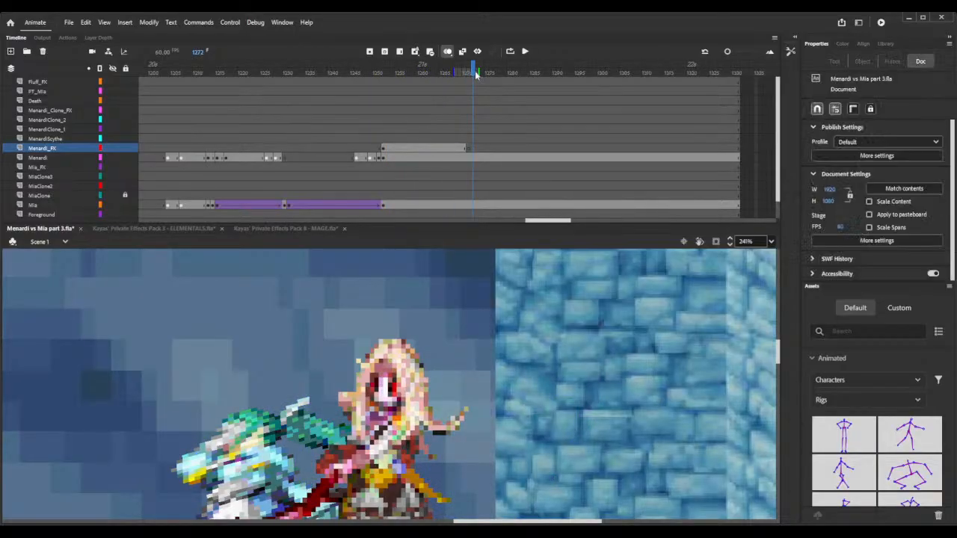
scroll(481, 151, down, 2)
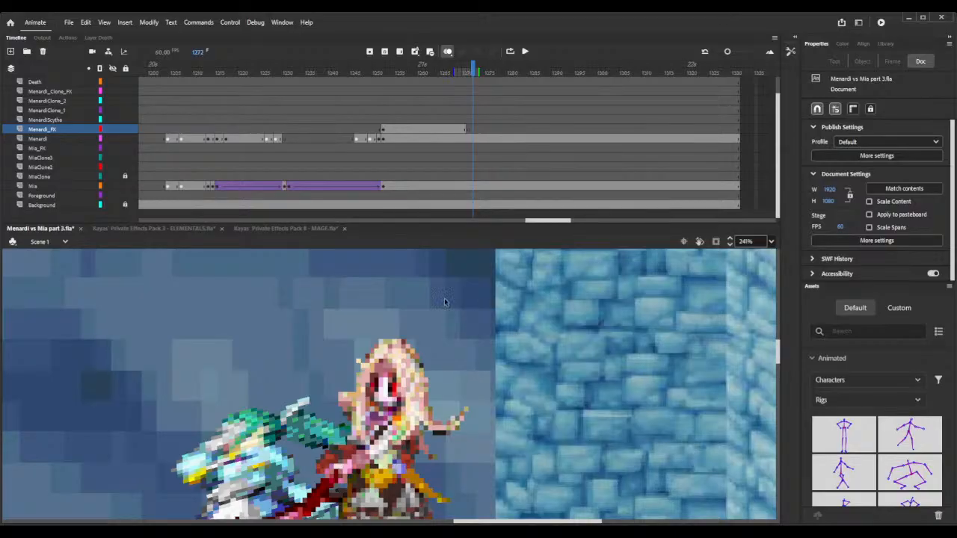
- Switch to Kayas' Private Effects Pack 8 - MAGE and preview Slash-1 through Slash-7 in its library's COMBAT folder, then look through the remaining effects
click(293, 229)
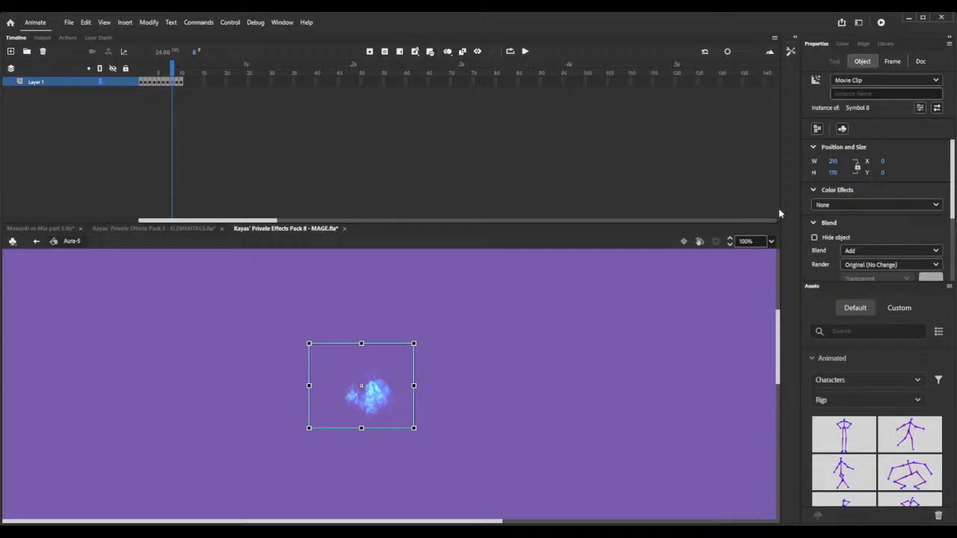
click(886, 45)
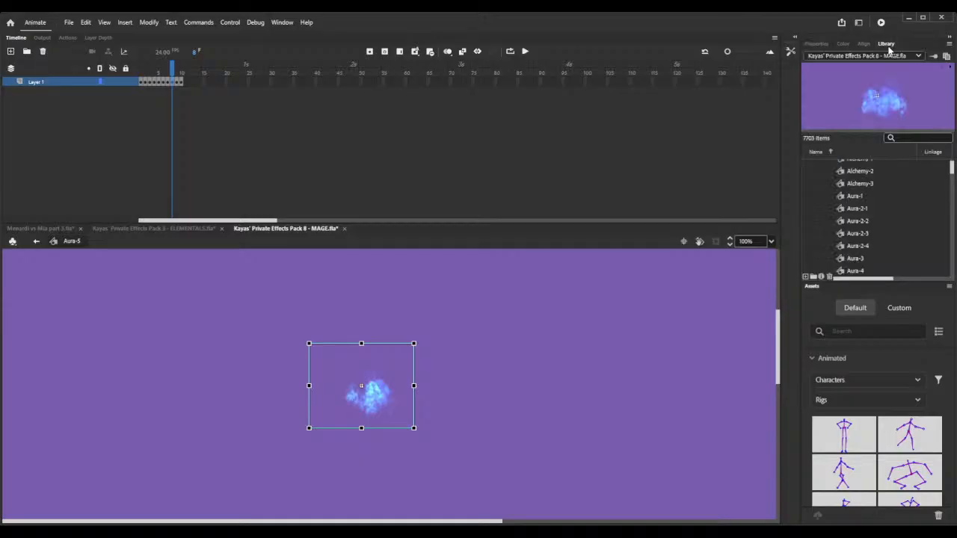
scroll(893, 251, up, 1)
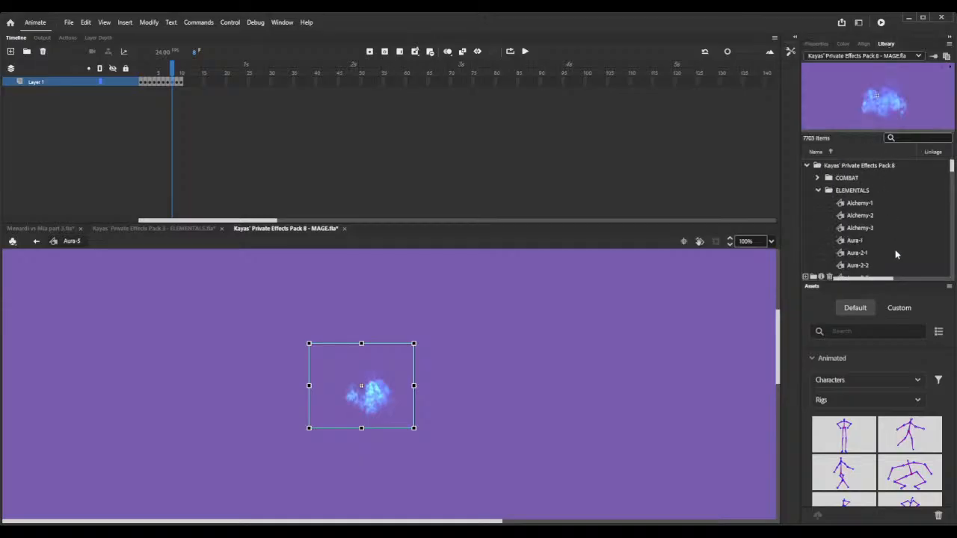
click(818, 190)
click(817, 178)
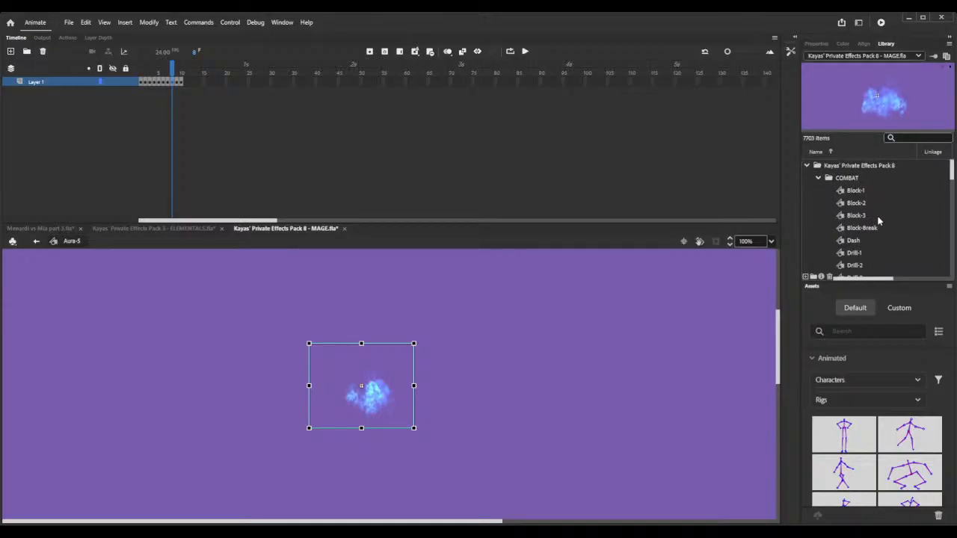
scroll(881, 224, down, 3)
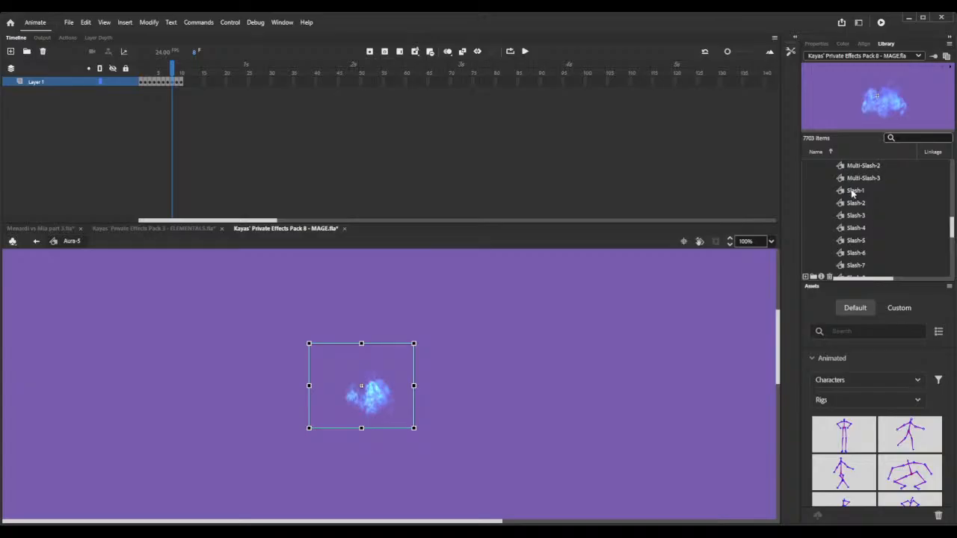
click(852, 190)
click(858, 203)
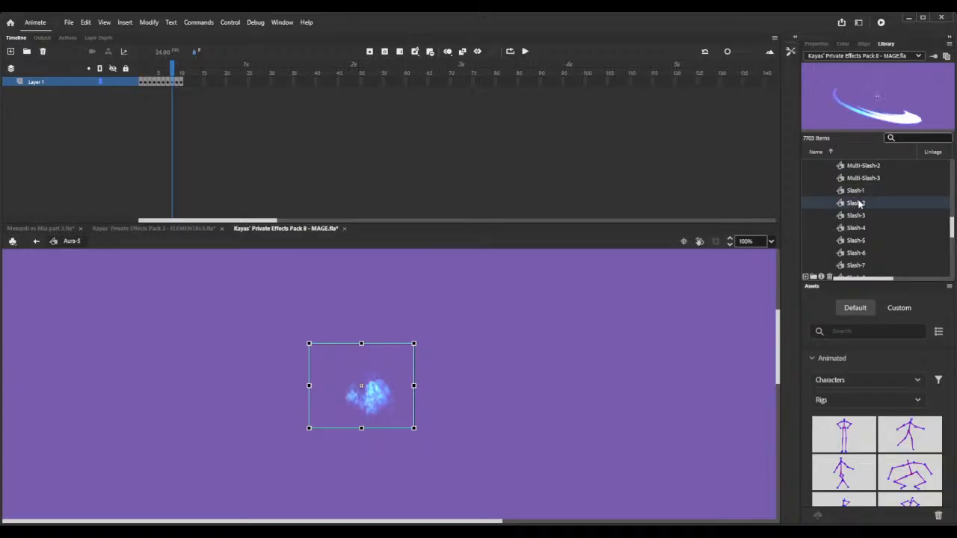
click(859, 217)
click(857, 229)
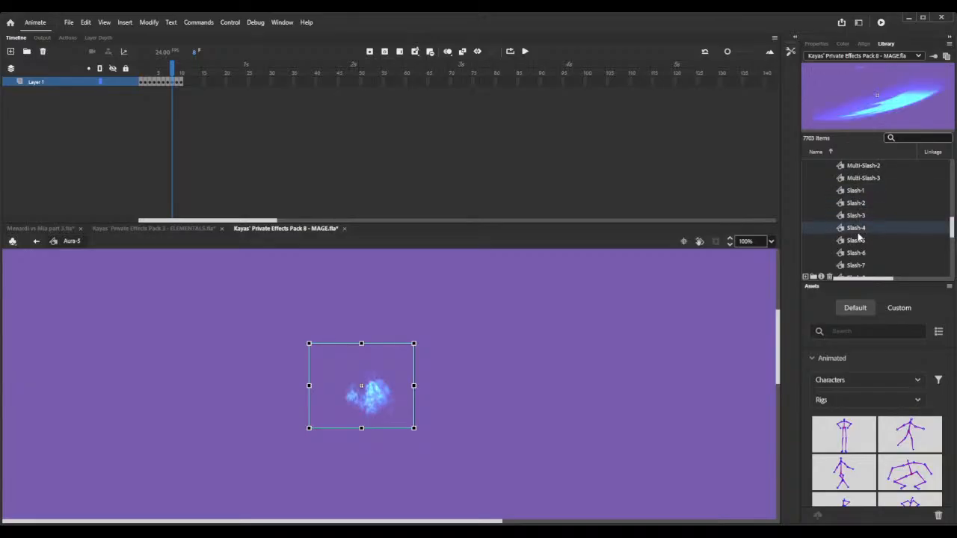
click(856, 240)
click(856, 252)
scroll(856, 253, down, 1)
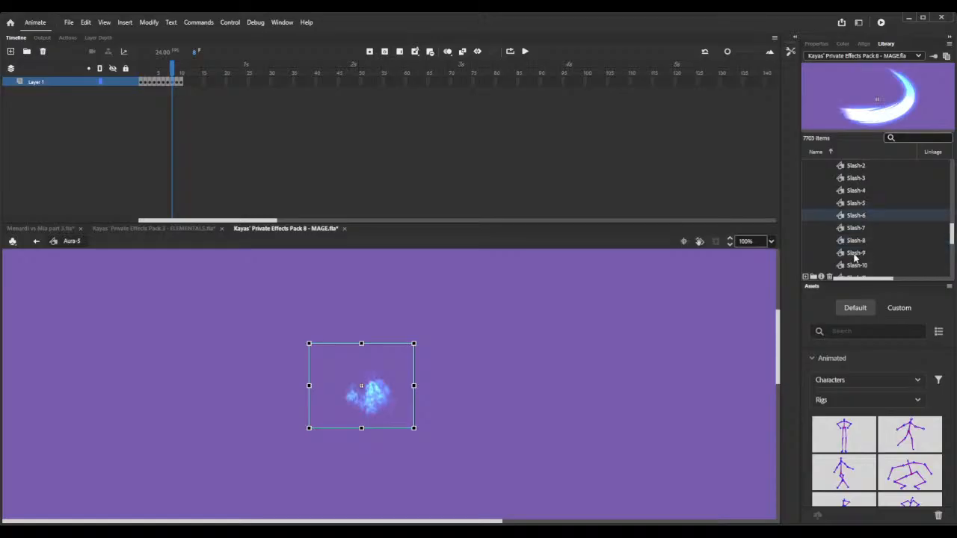
click(855, 228)
scroll(857, 240, down, 10)
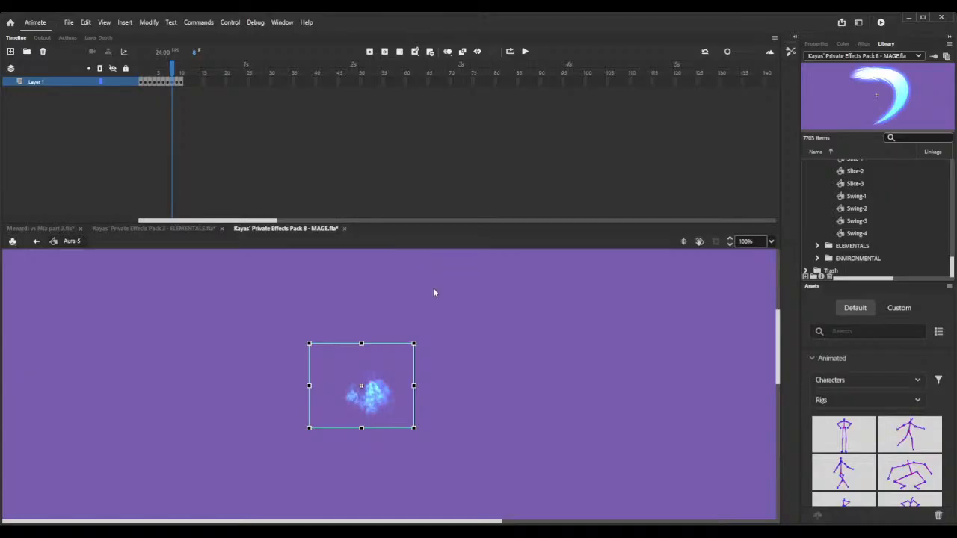
- Look through 1st Special Effects Compilation of 2015.fla and preview its library items from Data Globe to Grey Circle thing
click(503, 276)
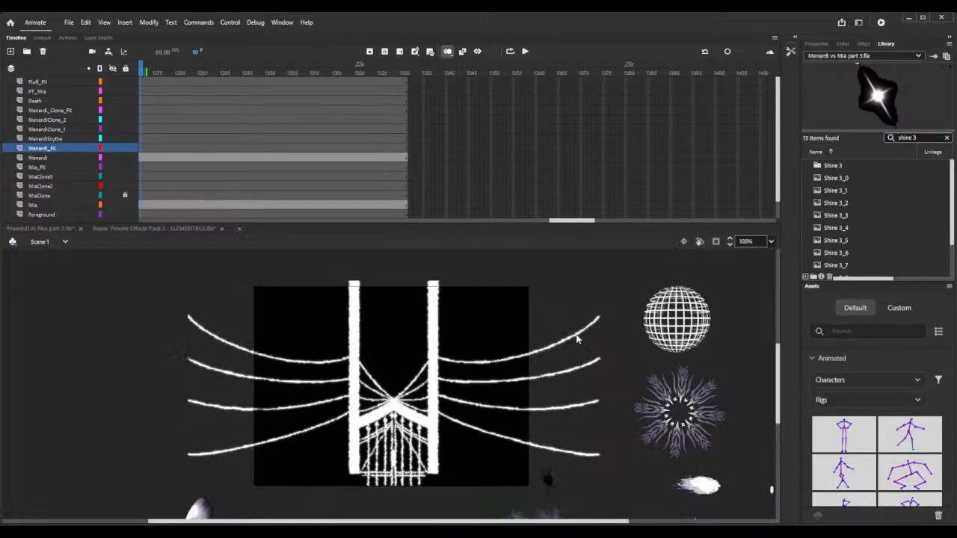
scroll(581, 340, down, 4)
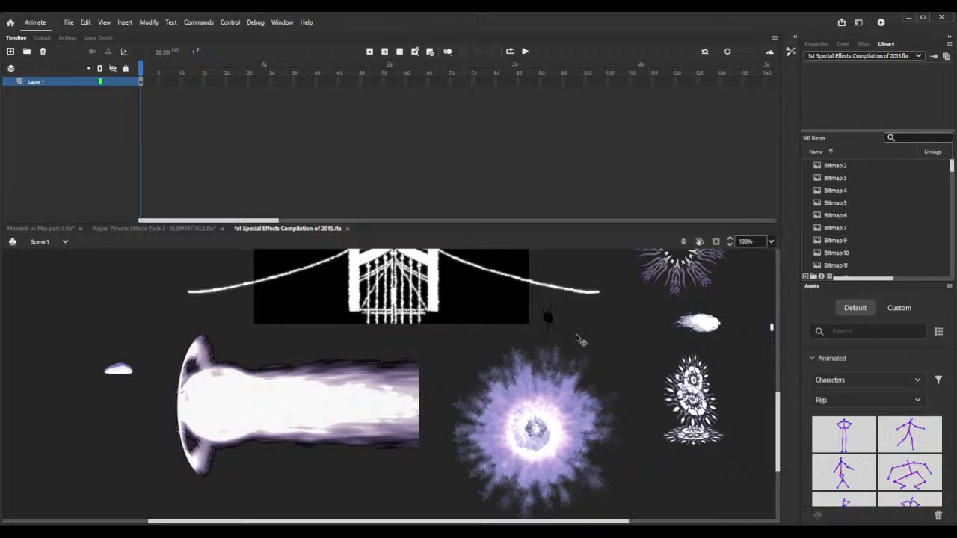
scroll(577, 340, up, 2)
scroll(580, 341, down, 2)
scroll(905, 228, down, 15)
scroll(909, 223, down, 20)
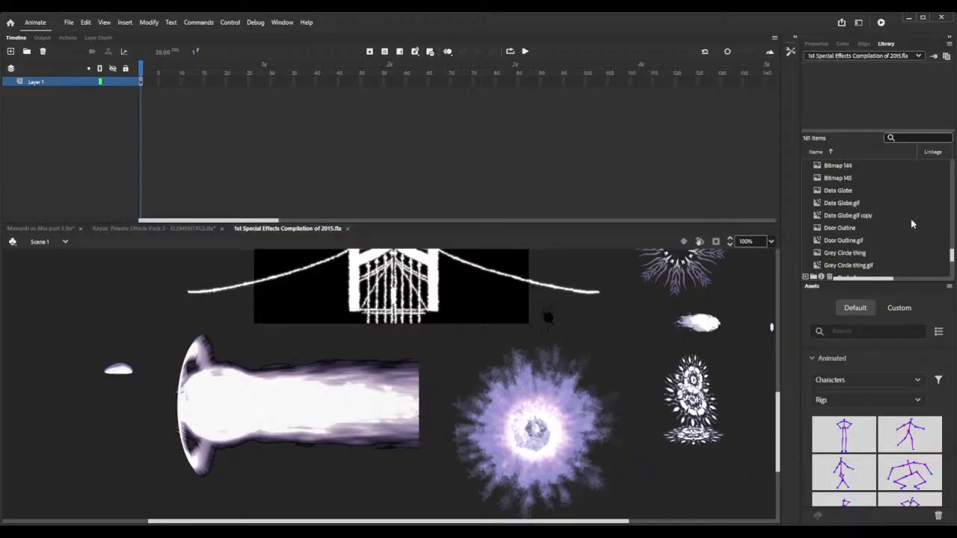
click(829, 205)
click(837, 215)
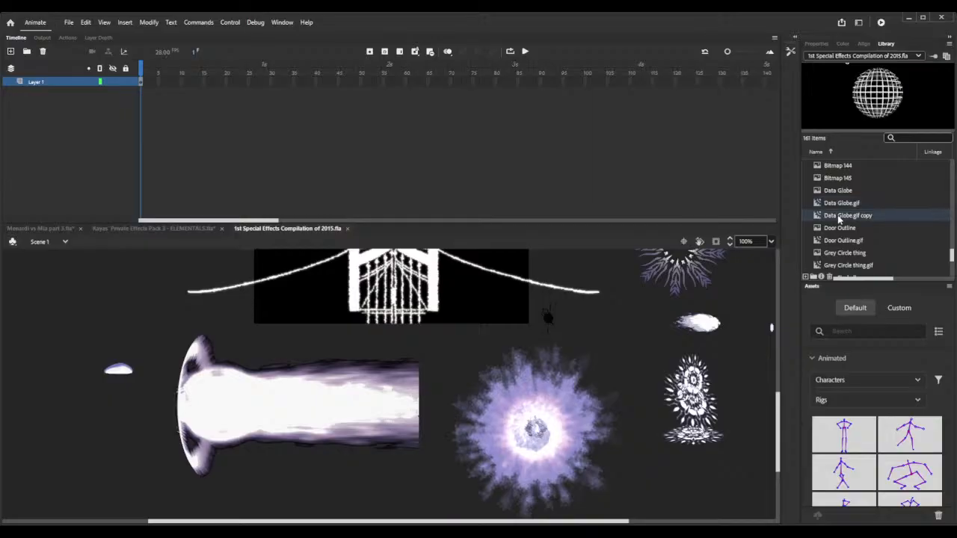
click(839, 228)
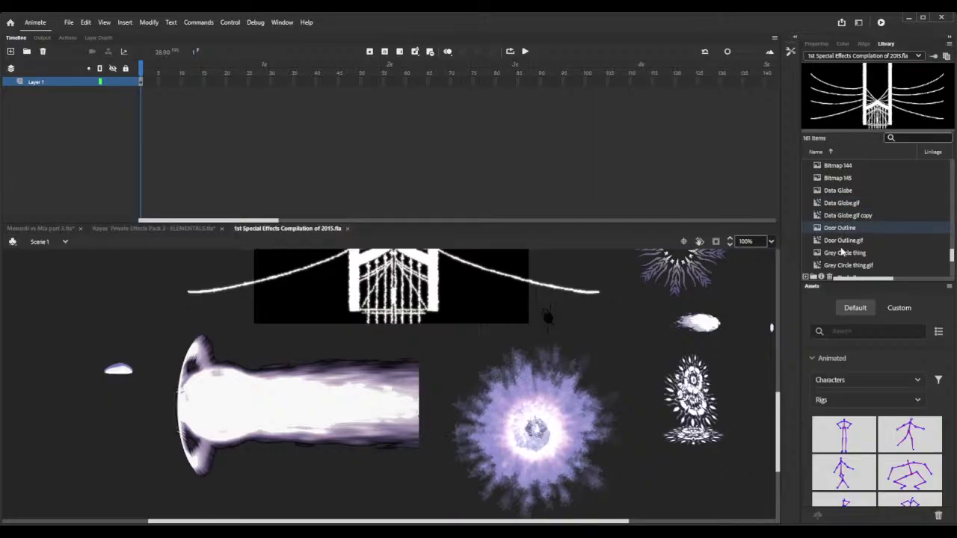
click(842, 242)
click(844, 255)
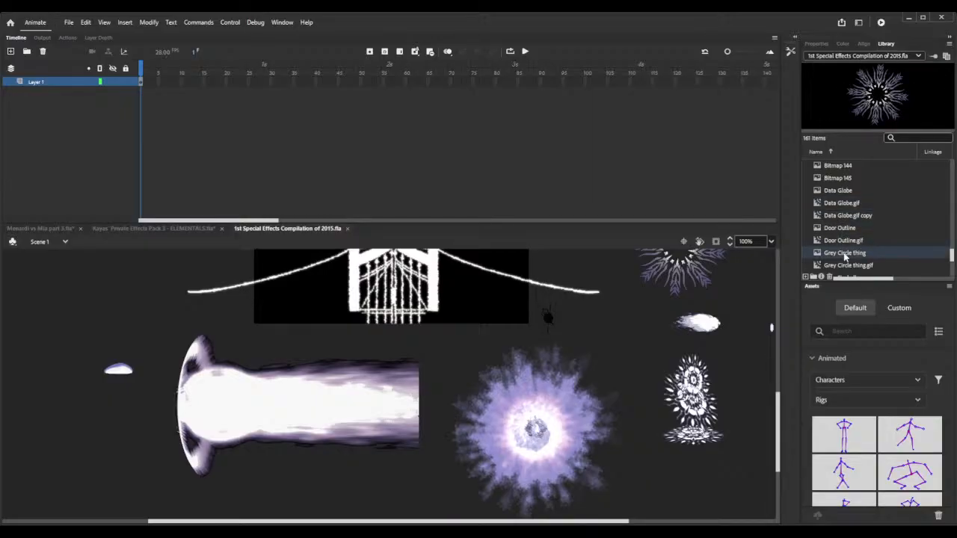
scroll(845, 254, down, 1)
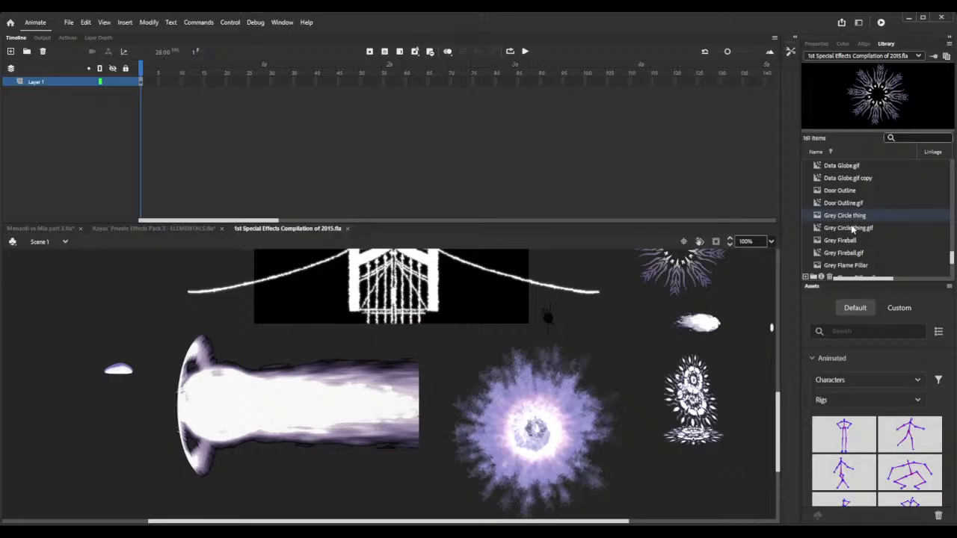
- Preview Grey Circle thing.gif and the Grey Fireball, Flame Pillar, Lazor and Shock effects in the library
click(852, 228)
click(844, 240)
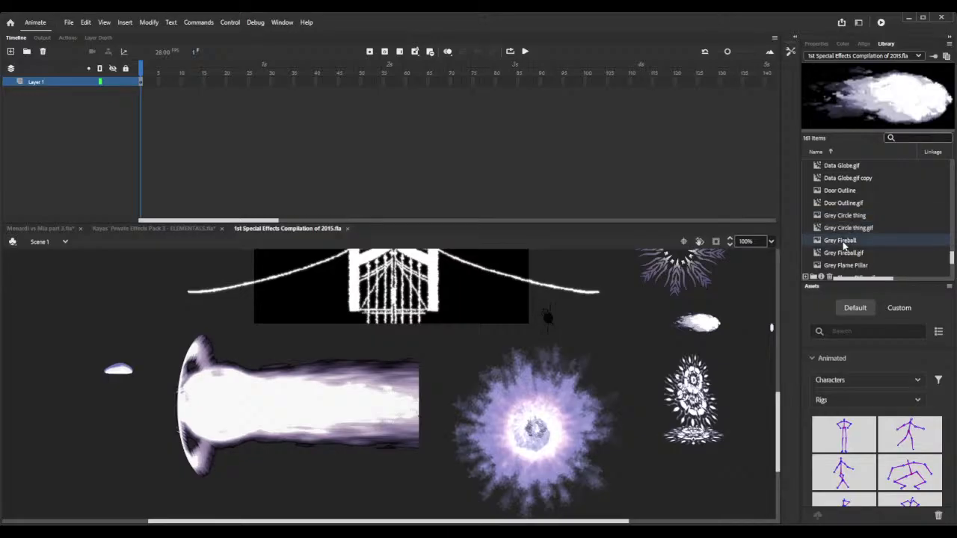
click(847, 254)
click(855, 266)
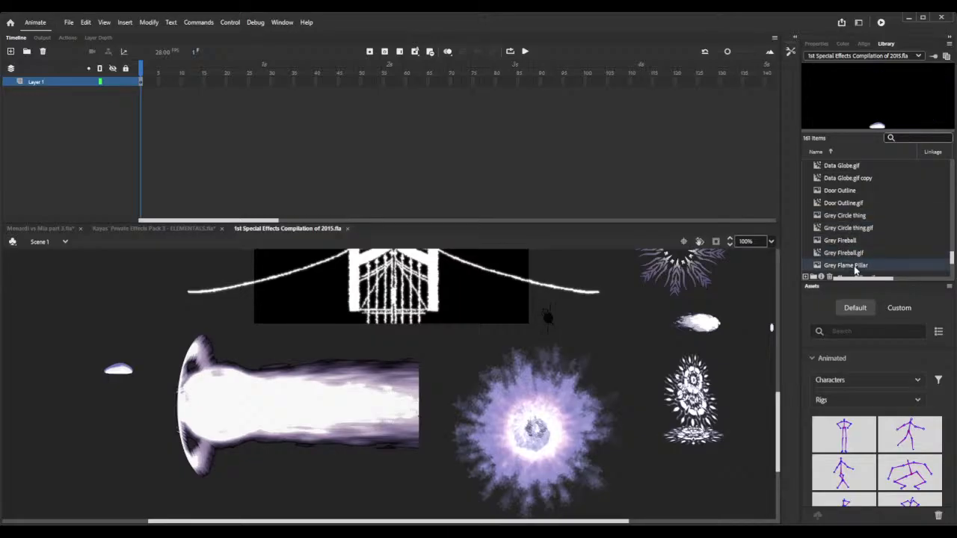
scroll(856, 267, down, 1)
click(851, 240)
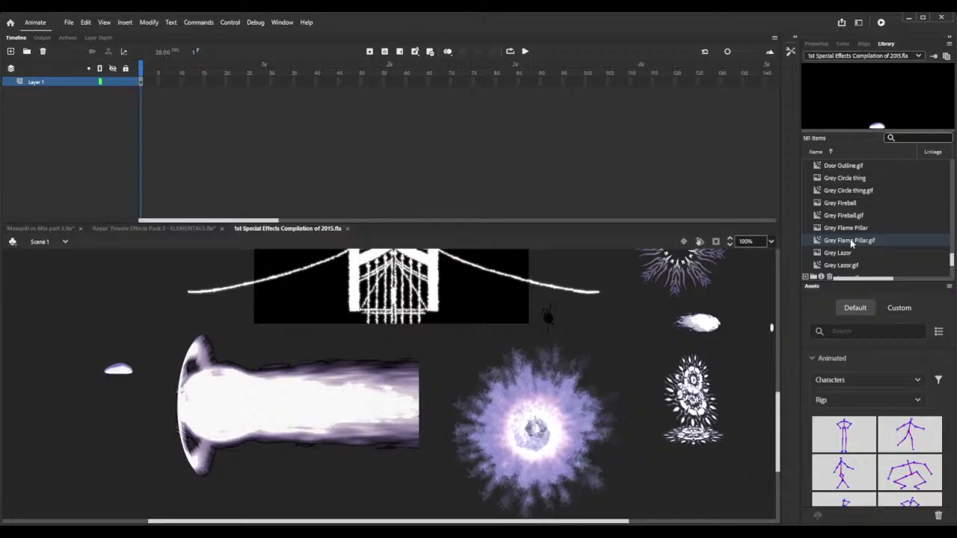
click(845, 267)
scroll(846, 269, down, 1)
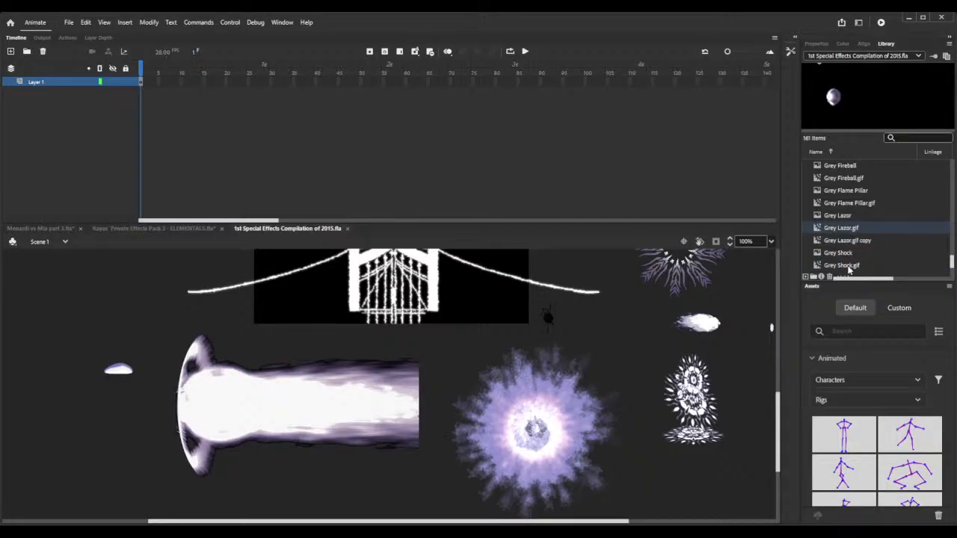
click(848, 267)
scroll(847, 267, down, 2)
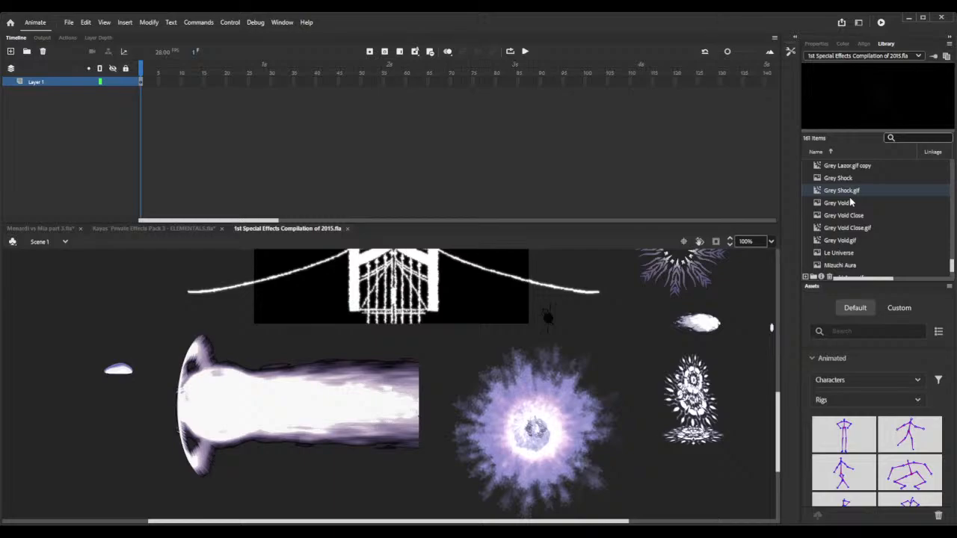
- Open the Grey Void Close.gif and Grey Void.gif symbols and scrub through their frames to compare the animations
click(838, 232)
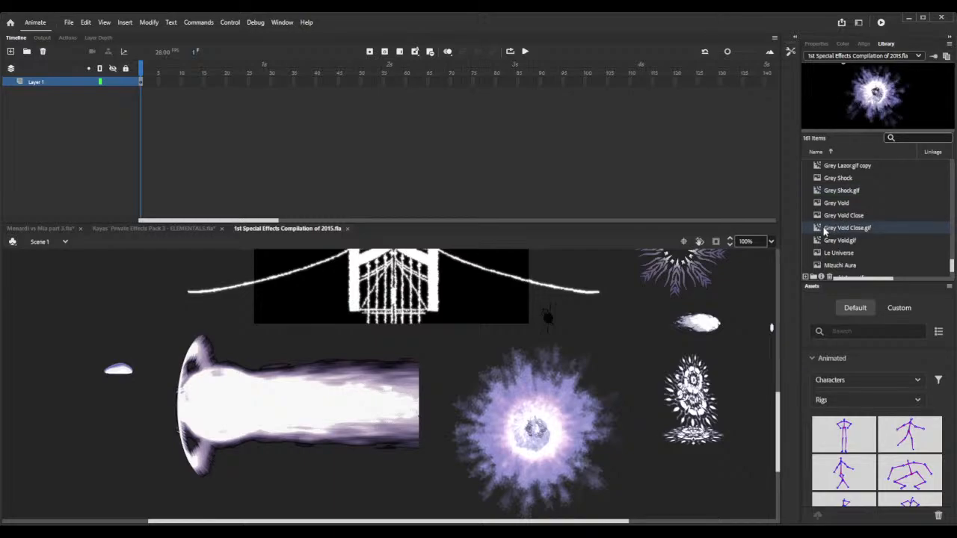
double_click(824, 232)
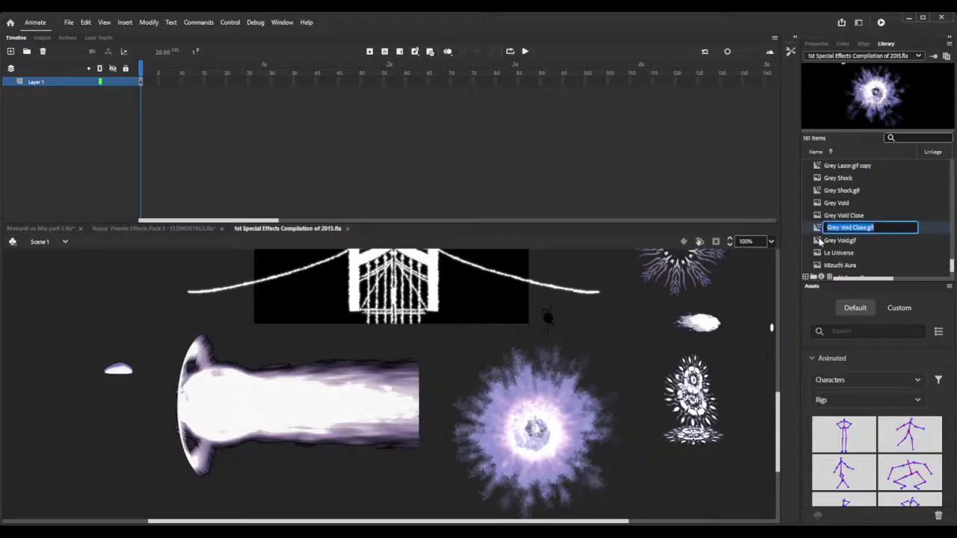
click(823, 241)
double_click(820, 228)
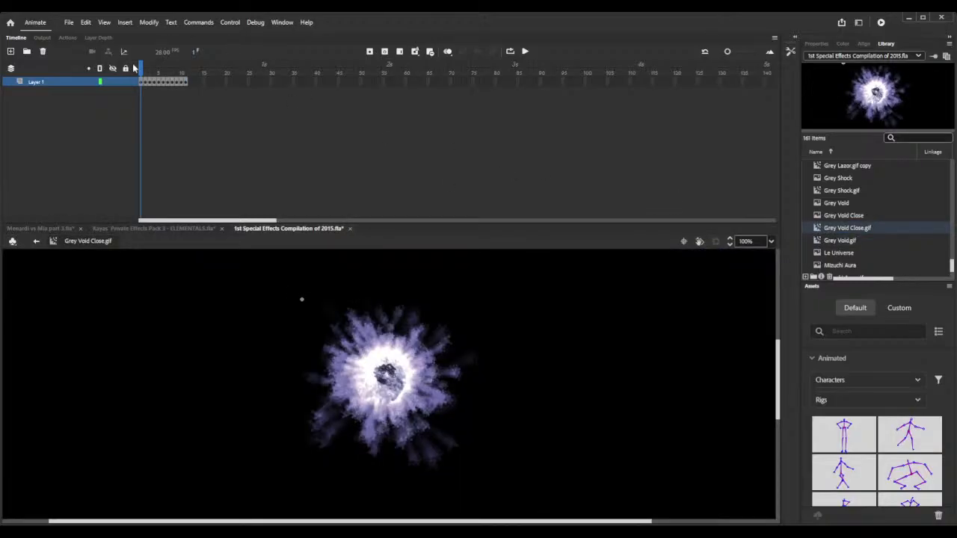
mouse_move(142, 68)
mouse_down()
mouse_move(198, 68)
mouse_move(137, 65)
mouse_up()
double_click(829, 240)
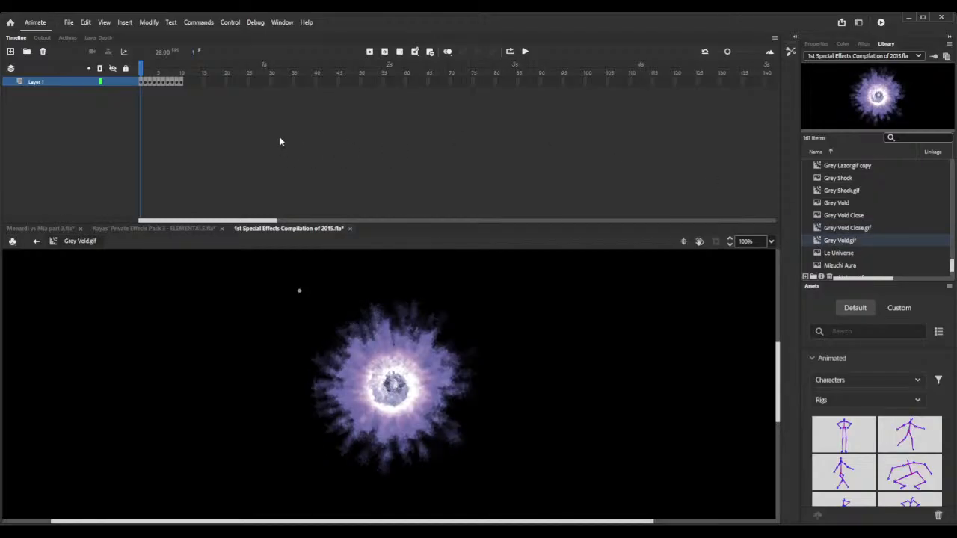
drag(143, 69, 167, 80)
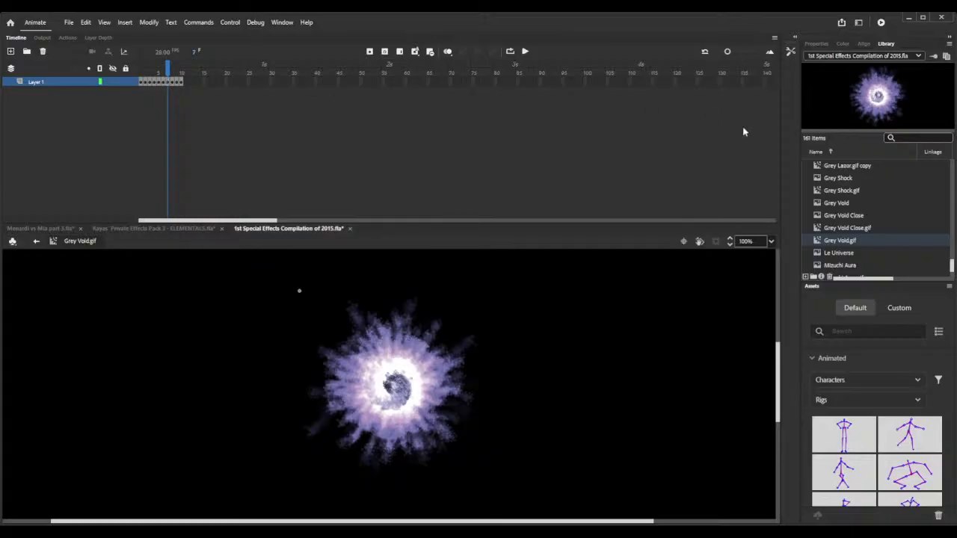
double_click(822, 228)
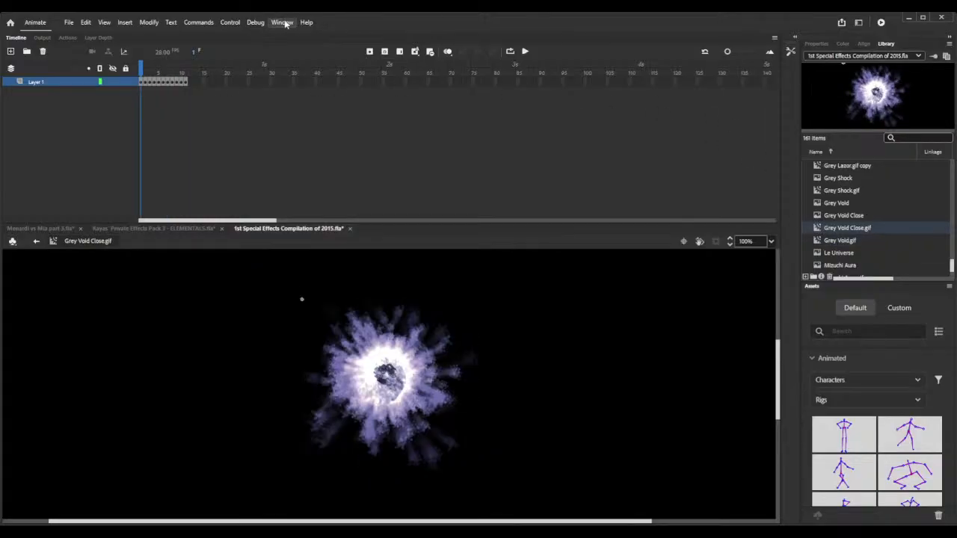
drag(142, 70, 185, 71)
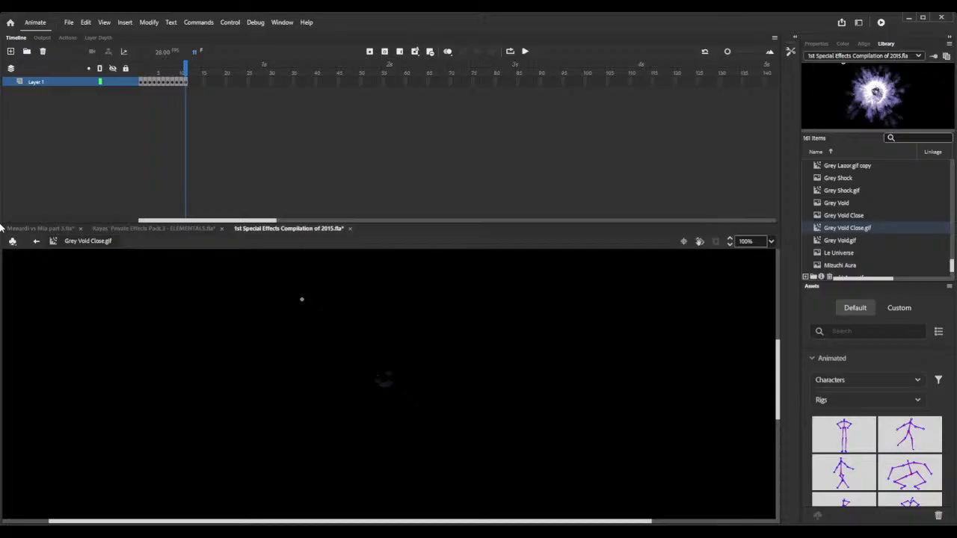
- Add Grey Void Close.gif to the library of Menardi vs Mia part 3.fla and filter that library for "gr"
click(46, 230)
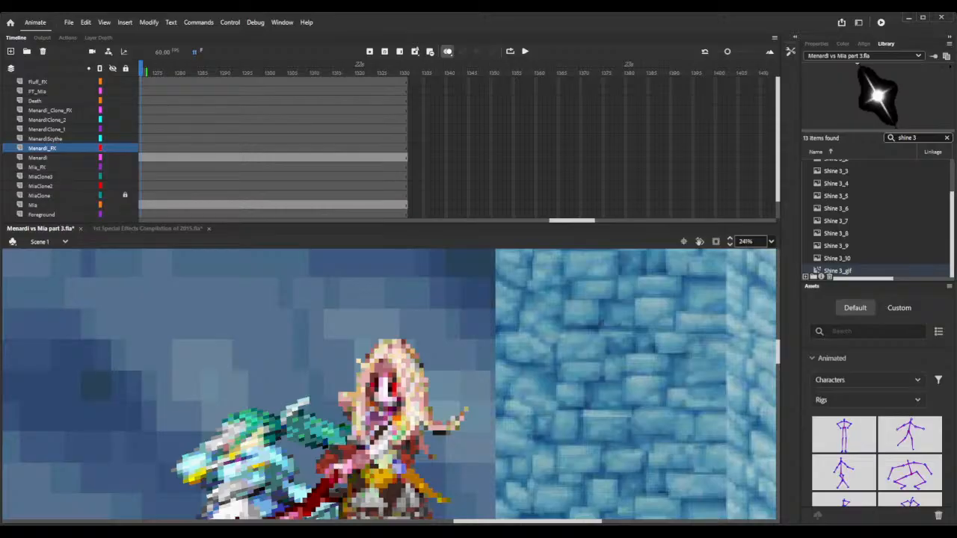
scroll(389, 385, down, 2)
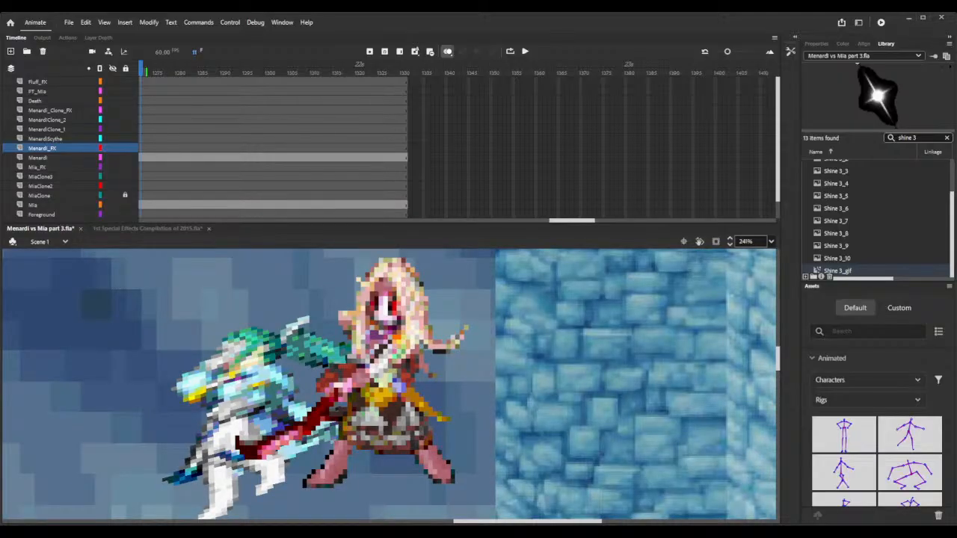
click(946, 137)
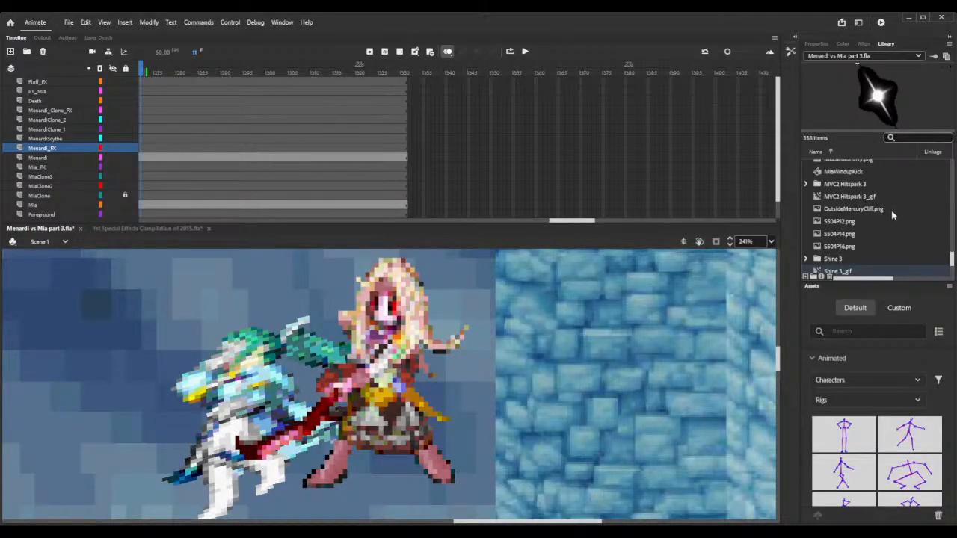
scroll(882, 225, up, 2)
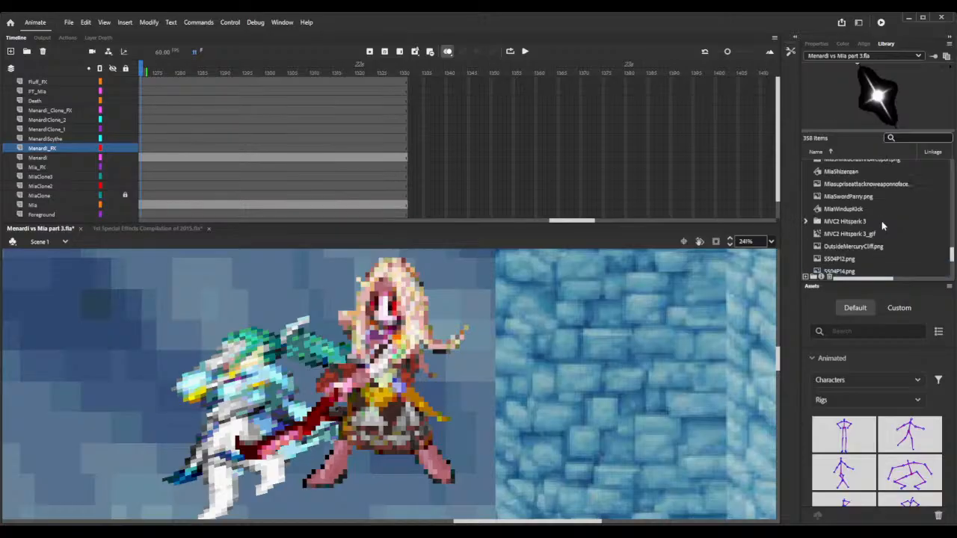
click(883, 224)
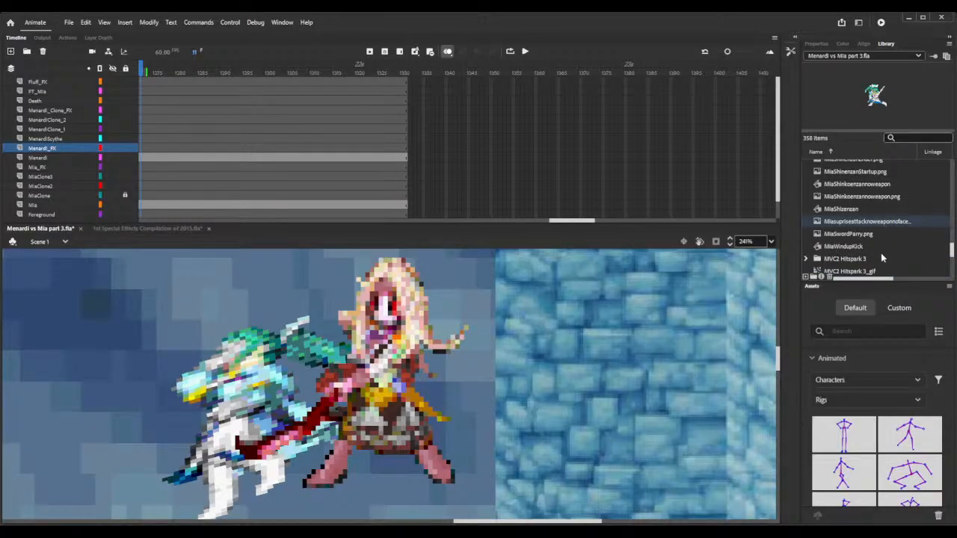
click(905, 136)
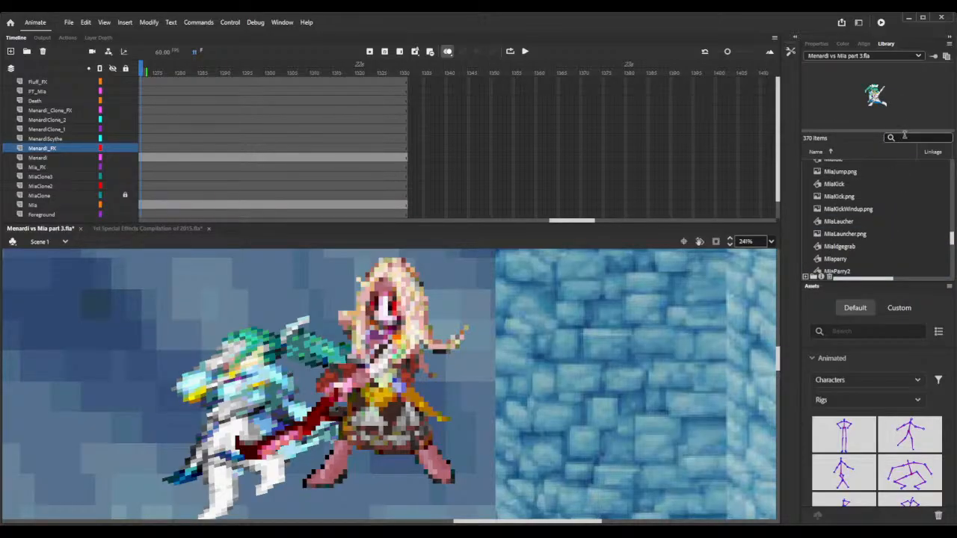
text(gr)
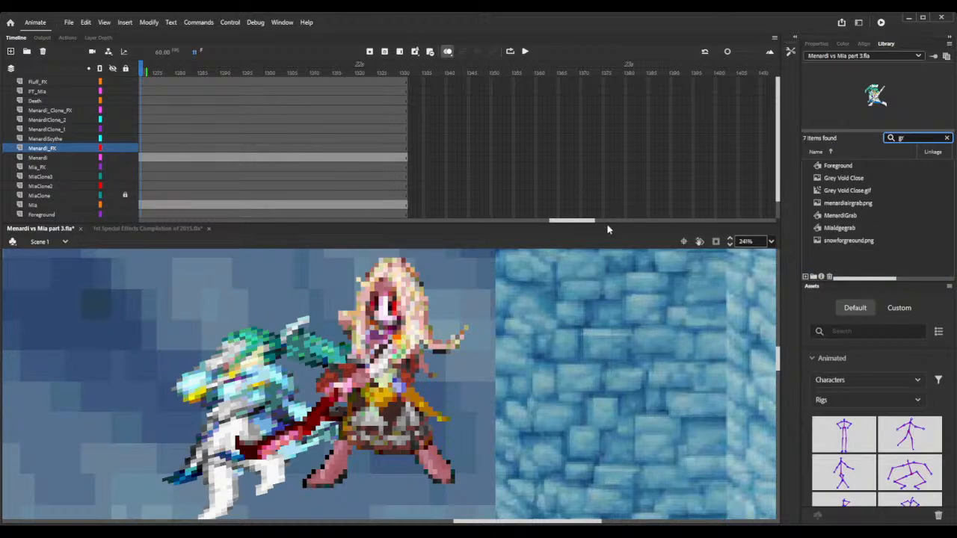
- Insert a keyframe at frame 1261 of the Menardi_Clone_FX layer and place Grey Void Close.gif over Mia at about X 1271, Y 187
click(730, 242)
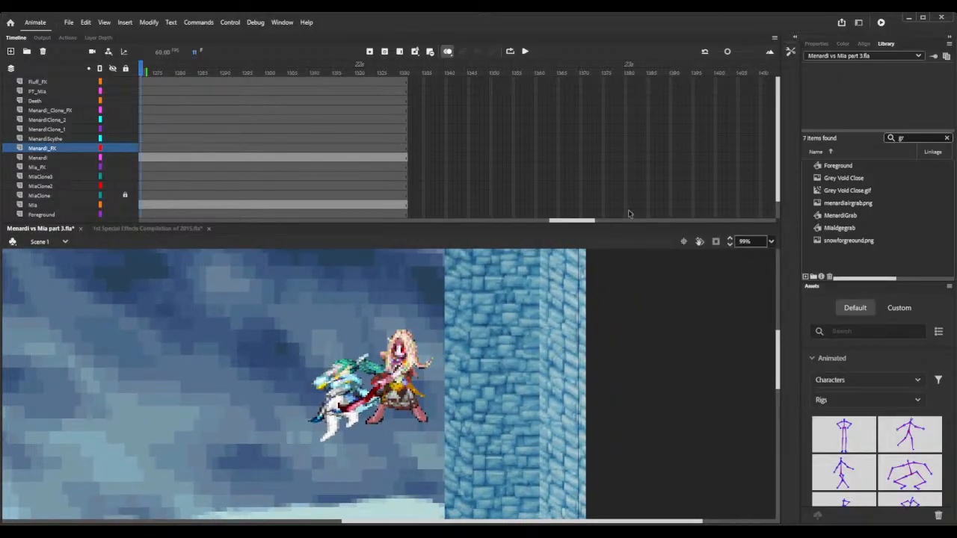
drag(593, 221, 540, 222)
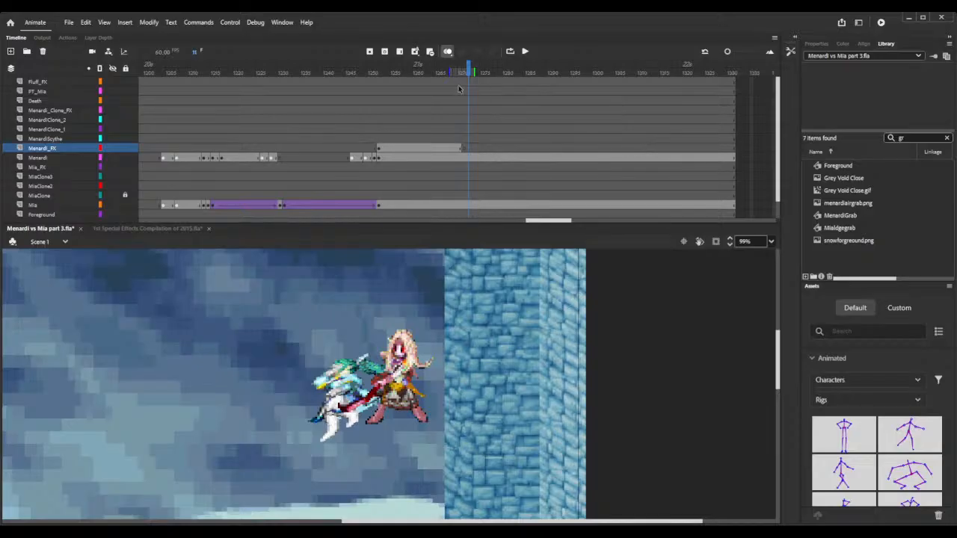
drag(346, 73, 420, 70)
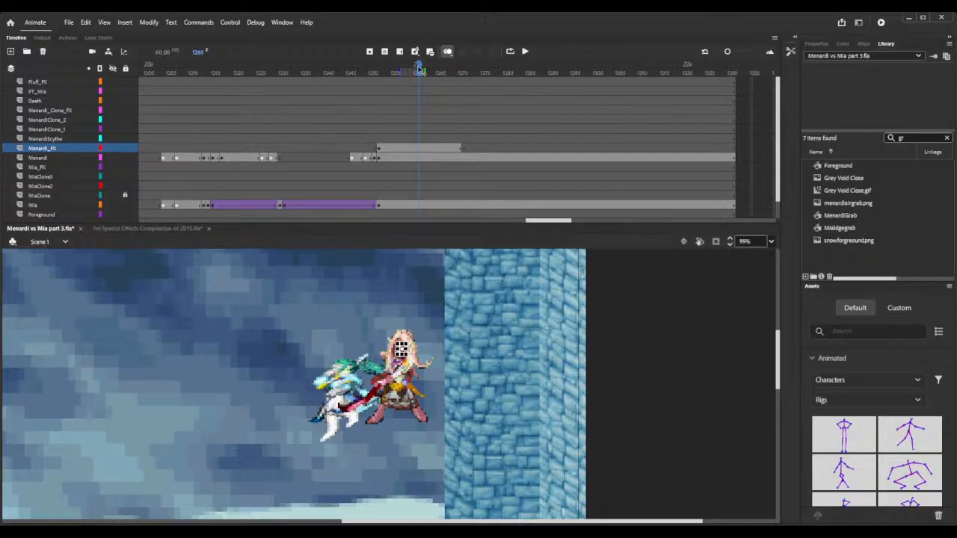
click(419, 110)
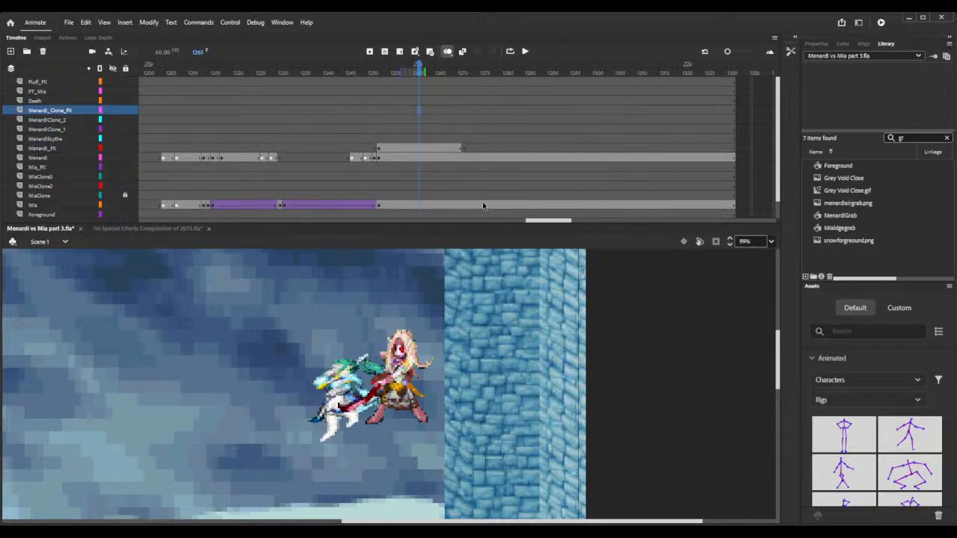
drag(850, 190, 342, 404)
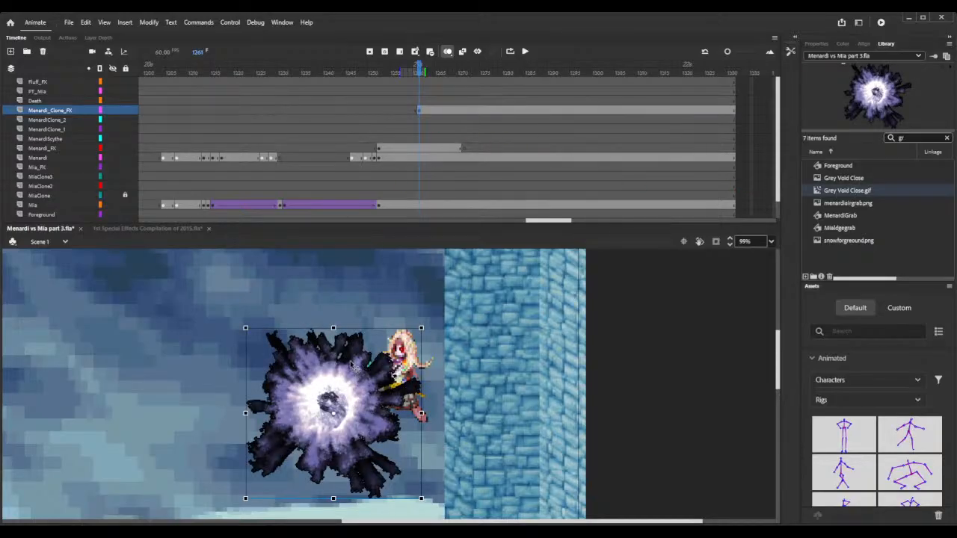
drag(353, 367, 366, 353)
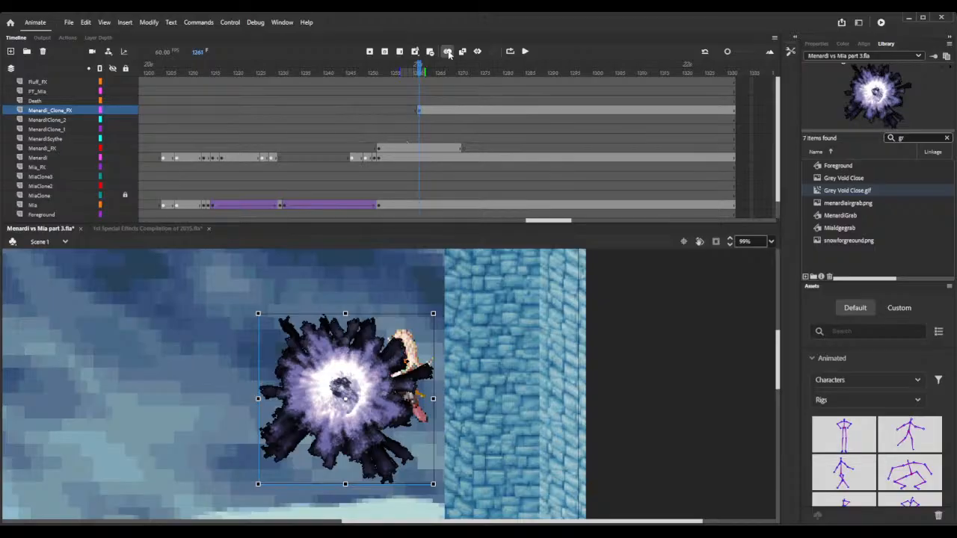
- Set the Grey Void Close.gif instance at frame 1261 of the Menardi_Clone_FX layer to behave as a Graphic
mouse_move(421, 69)
mouse_down()
mouse_move(458, 68)
mouse_move(419, 69)
mouse_up()
click(419, 110)
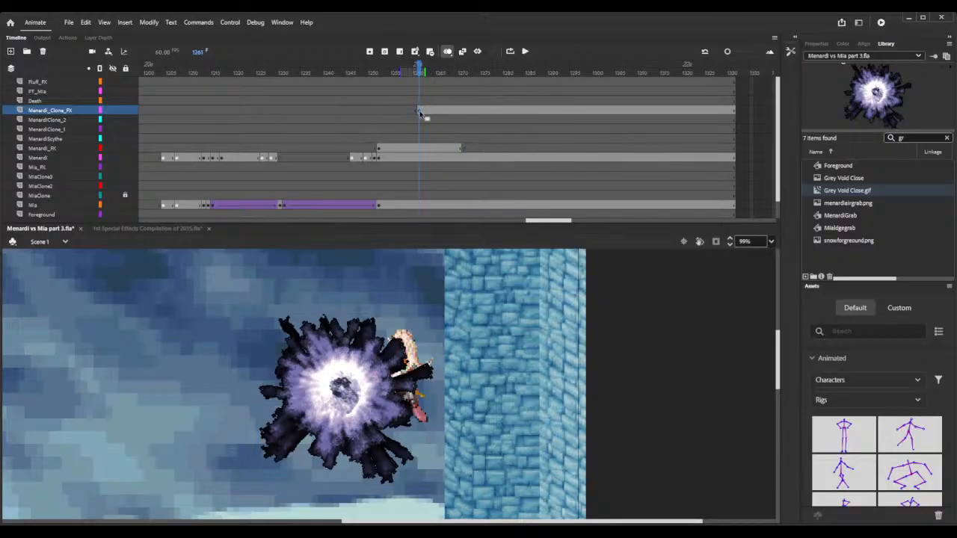
click(817, 43)
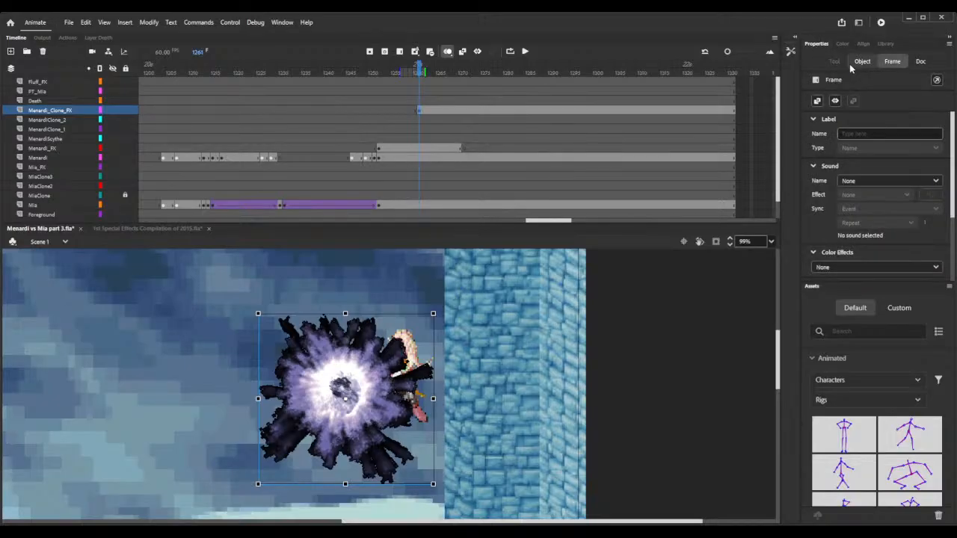
click(863, 63)
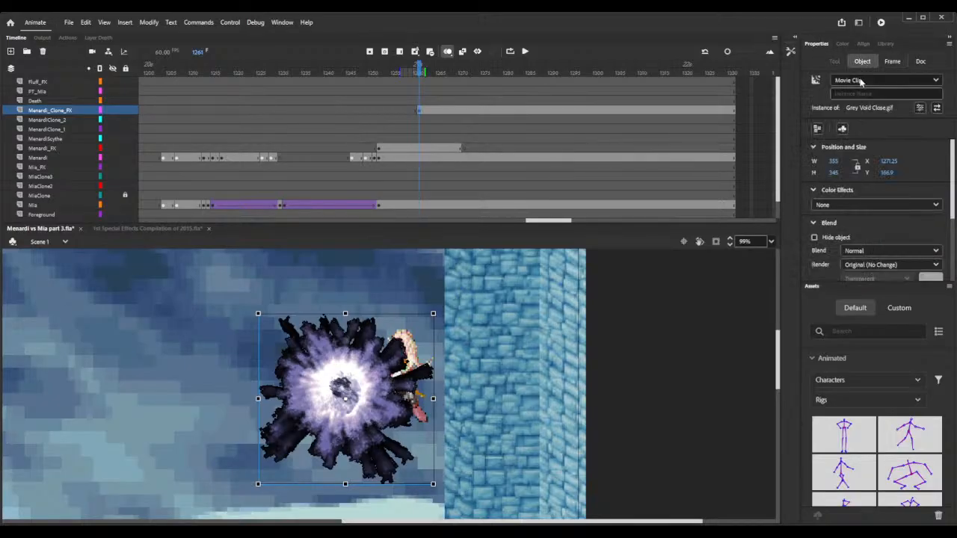
click(860, 81)
click(861, 115)
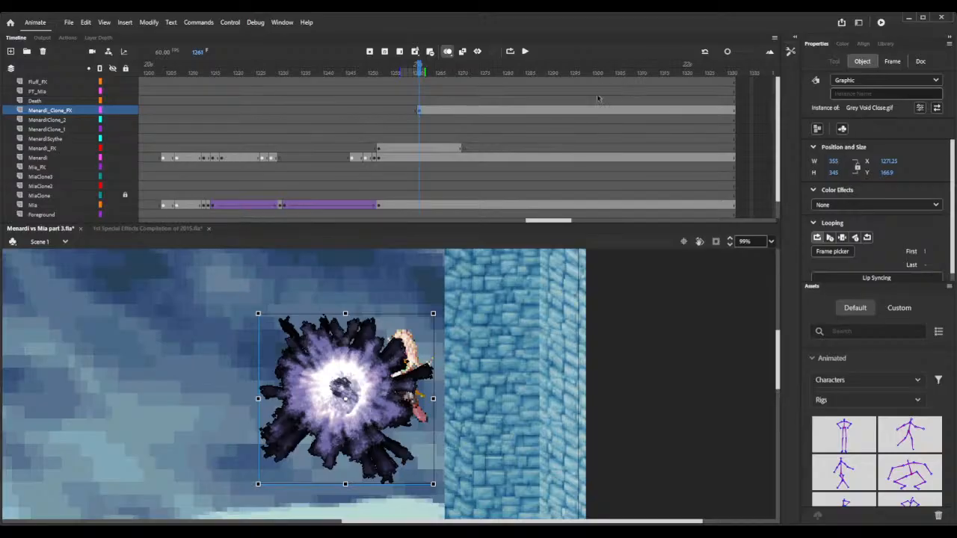
- Scrub through the void burst and end it with a blank keyframe at frame 1272 of the Menardi_Clone_FX layer
drag(423, 71, 464, 70)
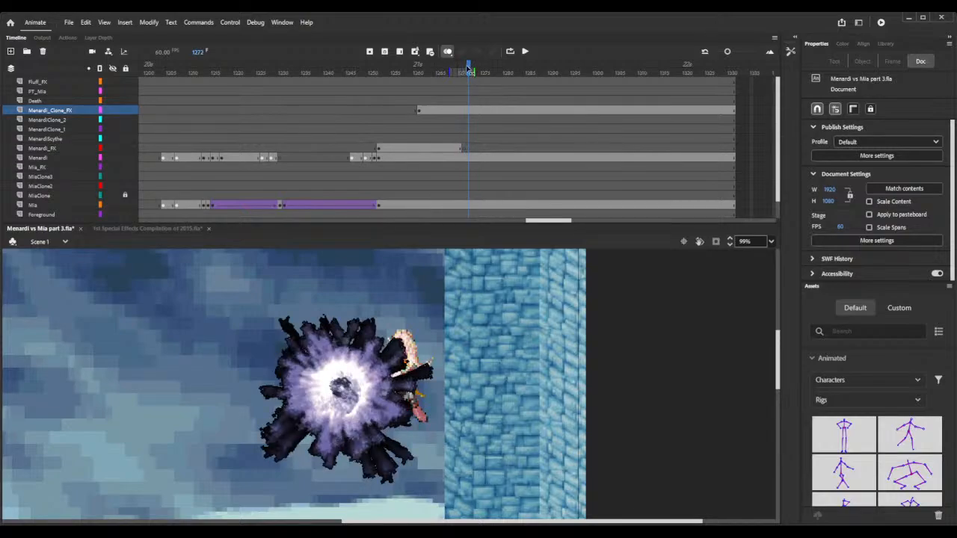
drag(468, 69, 469, 69)
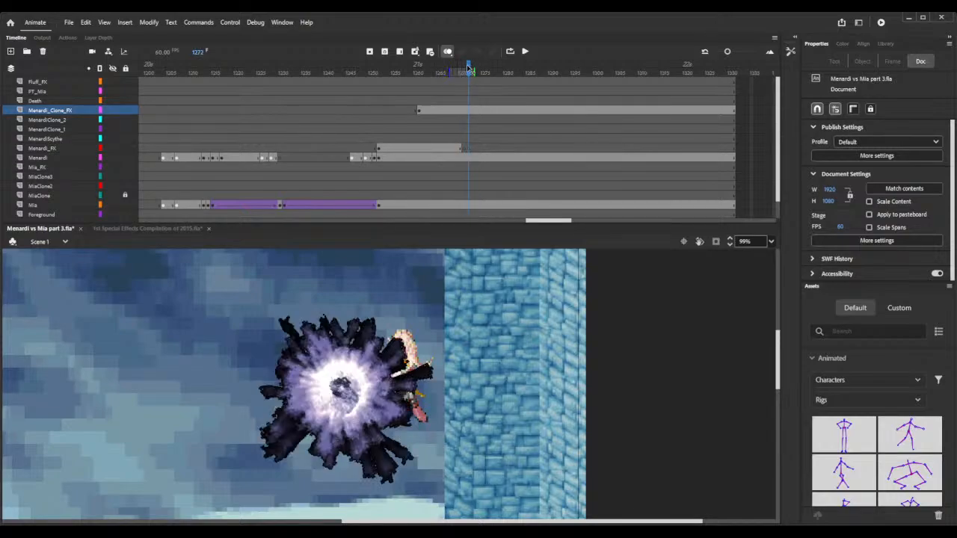
click(466, 110)
key(F7)
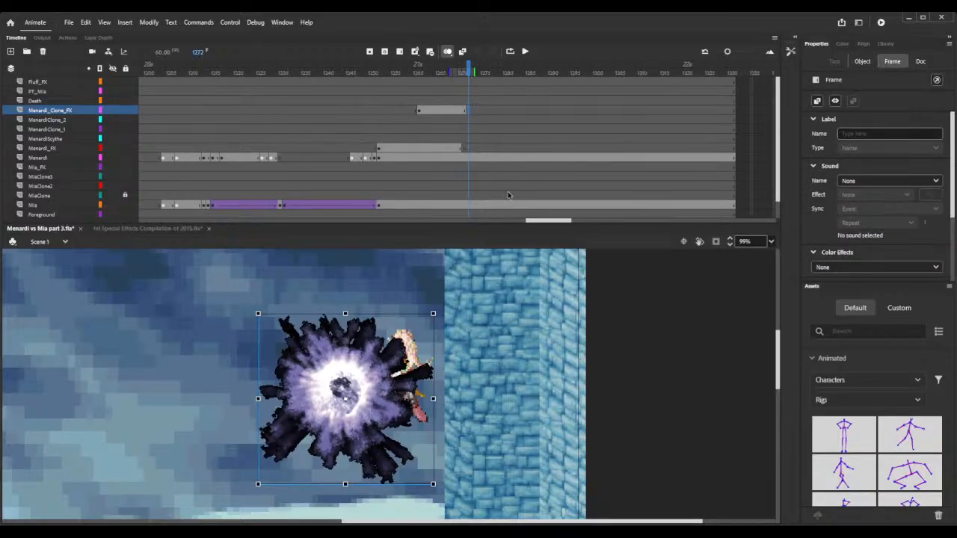
- Scale the grey void burst over Mia down proportionally to about 227 px wide, keeping it centred
click(418, 111)
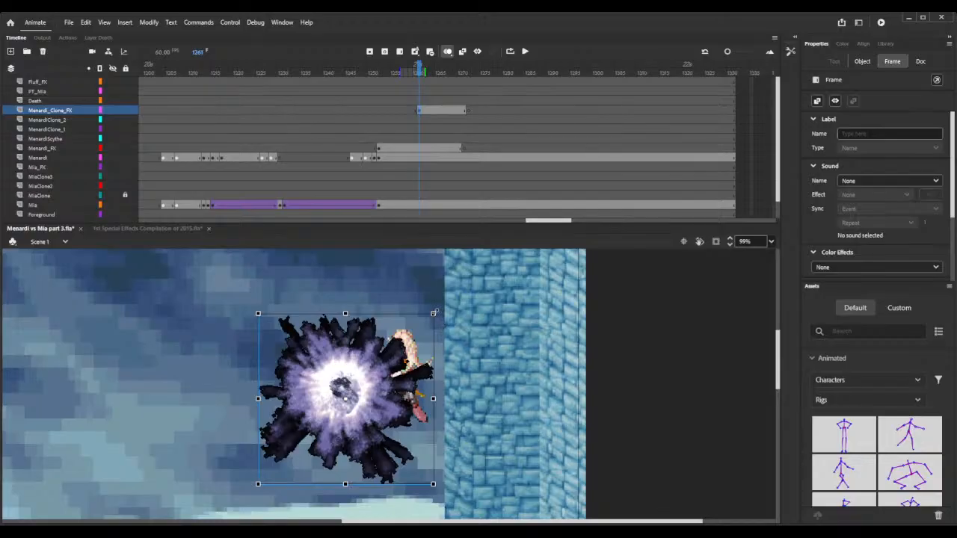
drag(433, 314, 401, 344)
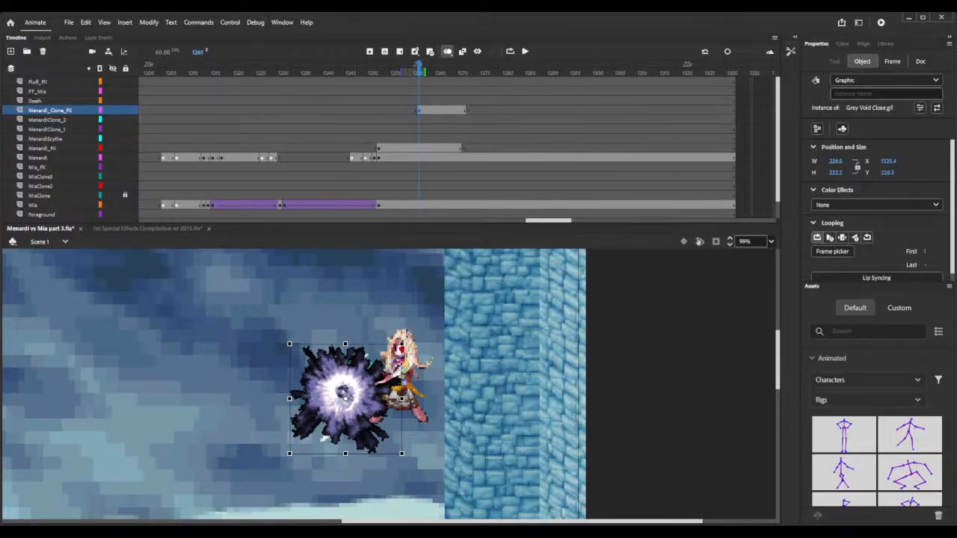
click(334, 274)
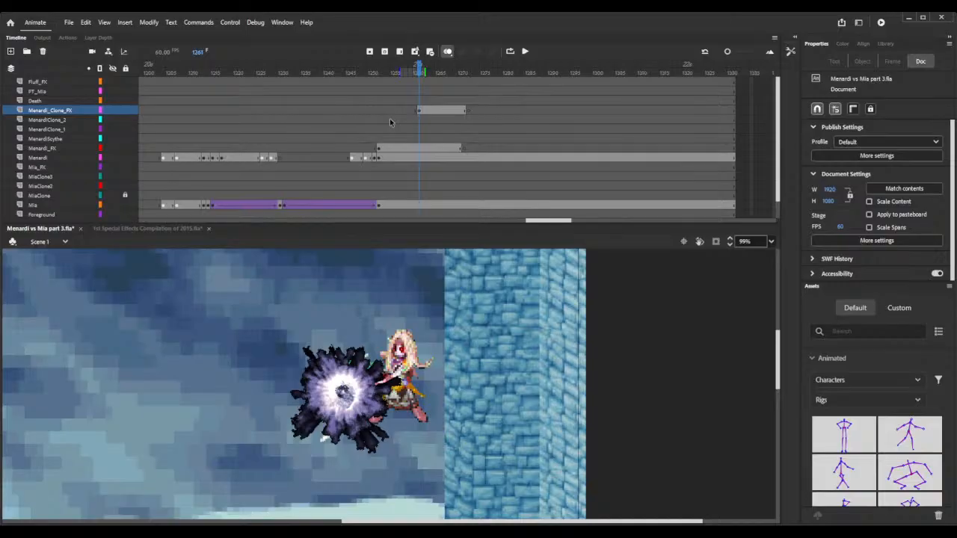
- Shift the void burst on Menardi_Clone_FX to start at frame 1252 and its blank end keyframe to 1262, previewing the timing
drag(361, 75, 385, 81)
click(419, 111)
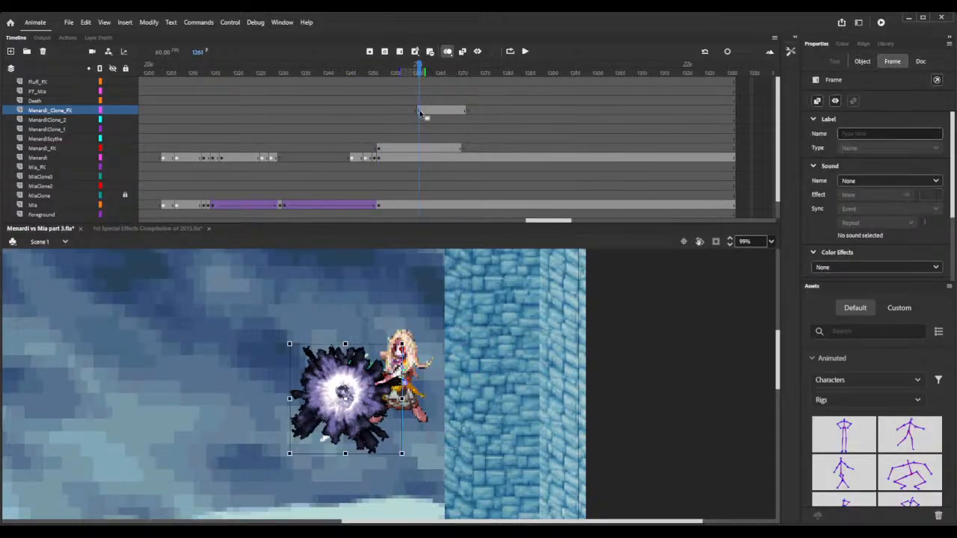
drag(383, 112, 379, 111)
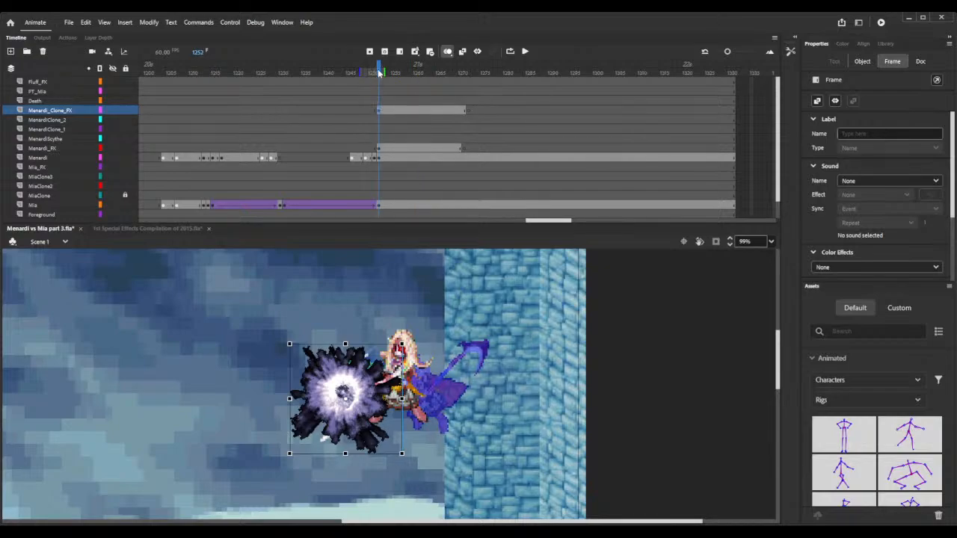
click(383, 71)
drag(382, 71, 422, 77)
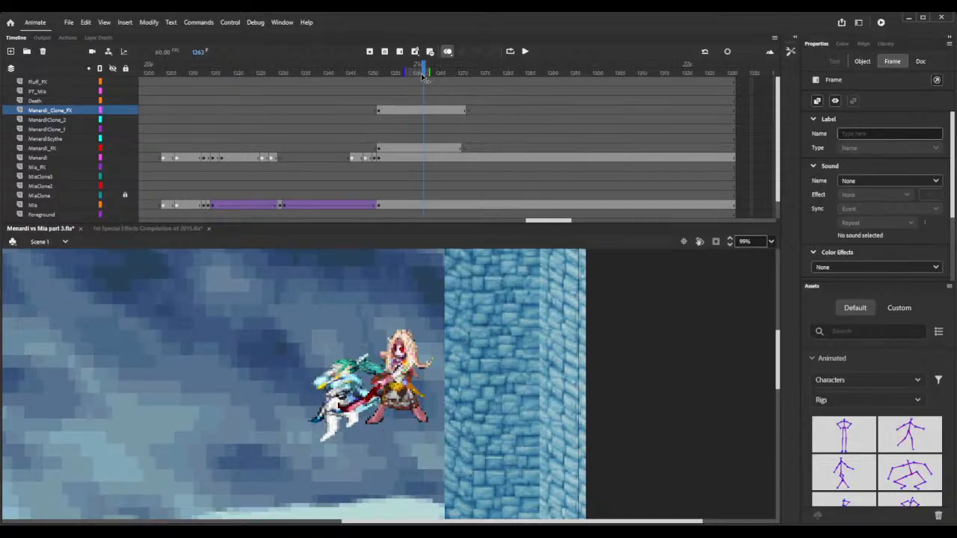
click(467, 110)
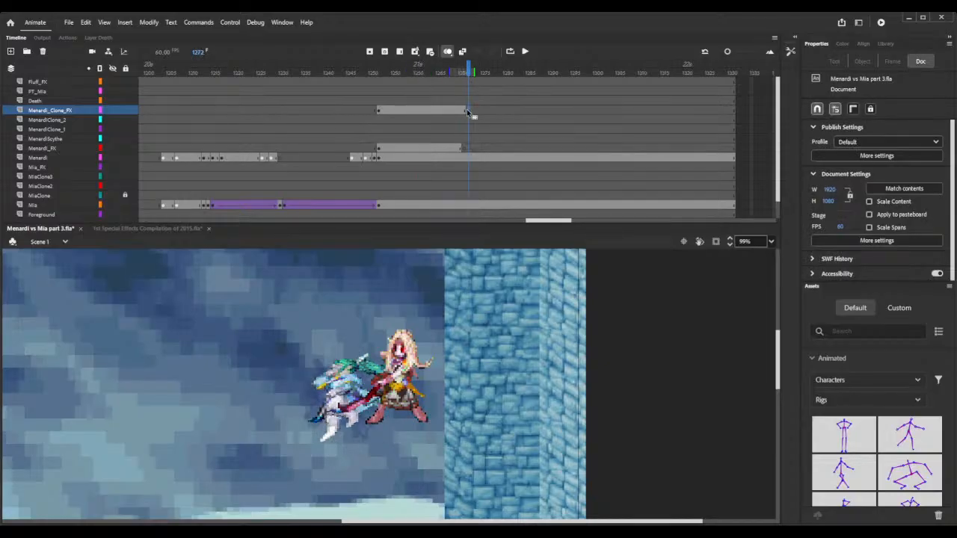
drag(467, 110, 426, 113)
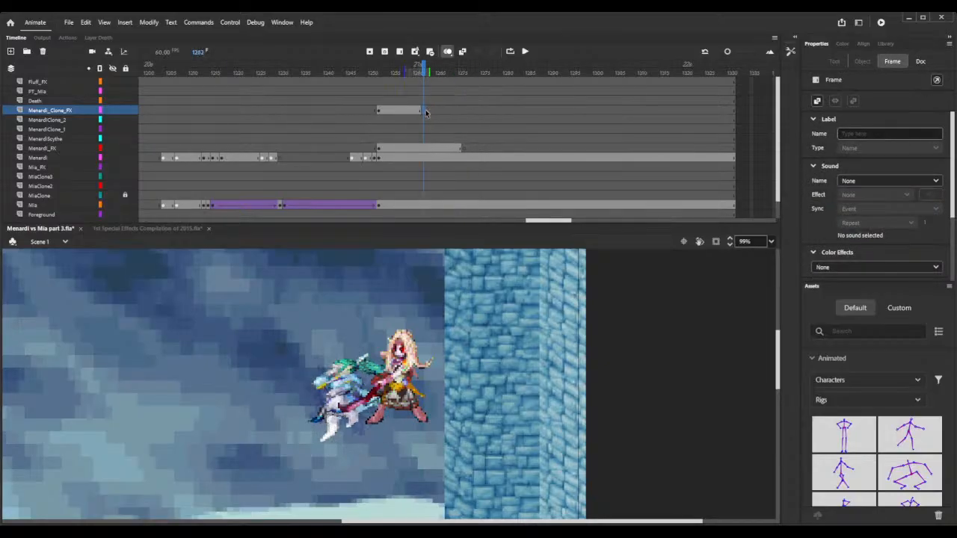
drag(379, 75, 423, 77)
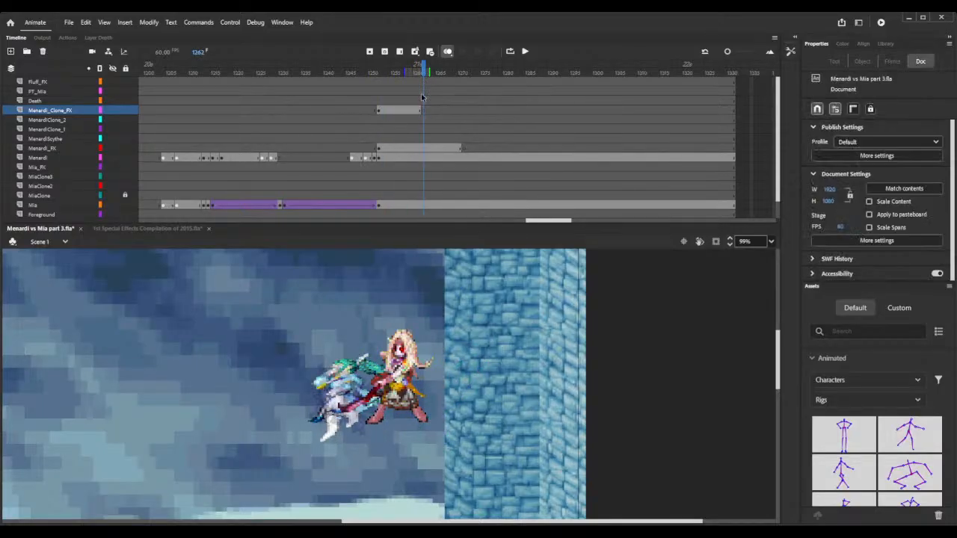
- Insert a keyframe at frame 1262 of the Mia layer
click(424, 206)
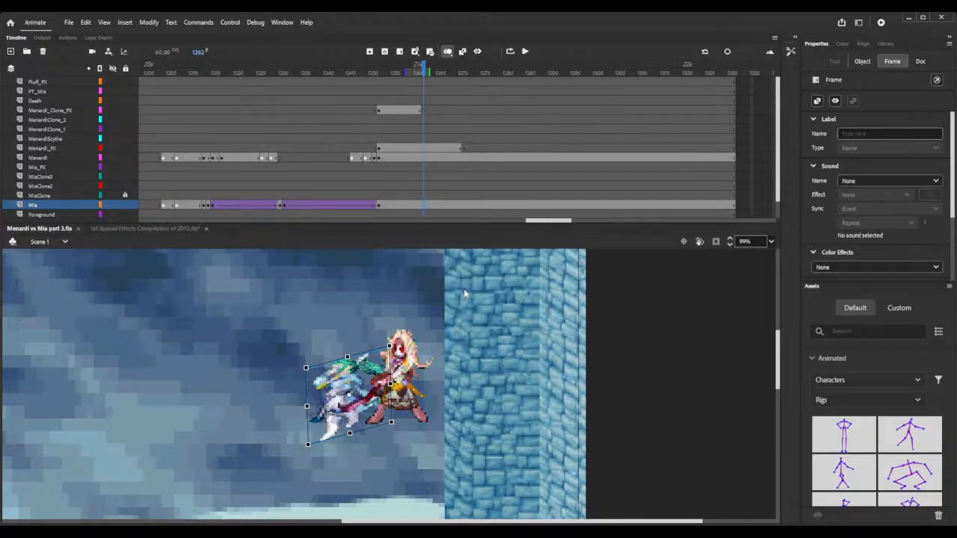
key(F6)
click(730, 246)
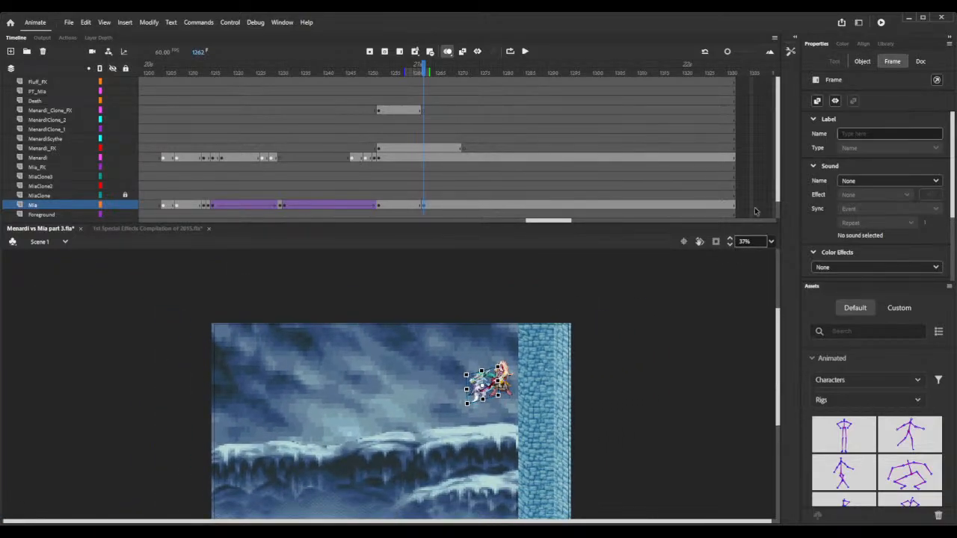
- Keyframe Mia at frame 1274, moved above the far-left snowy ledge and shrunk to about 32 by 52 px
click(479, 208)
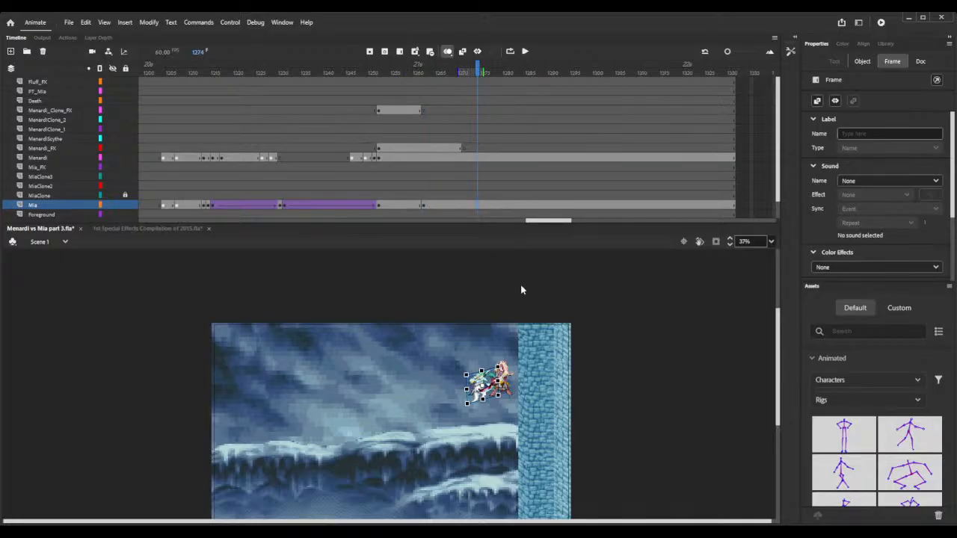
key(F6)
drag(475, 385, 244, 432)
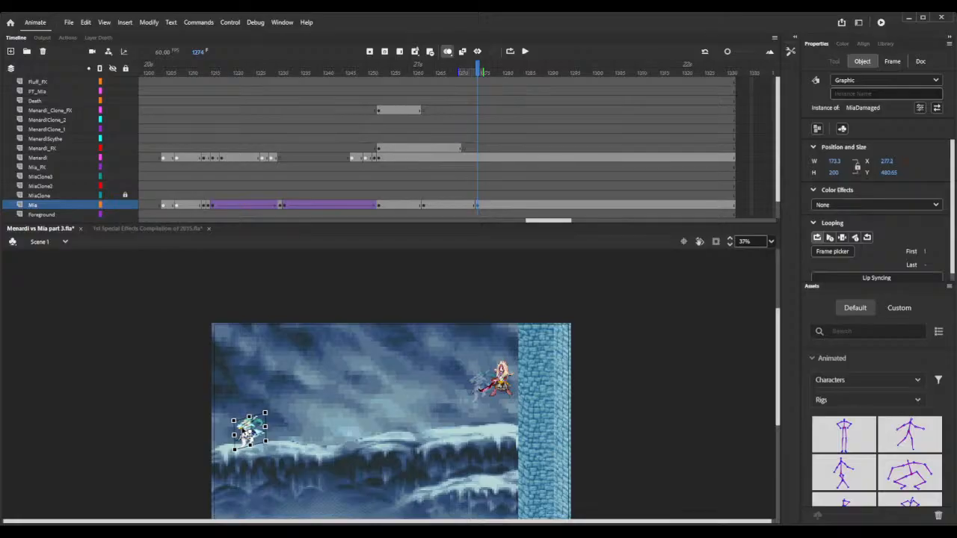
click(730, 240)
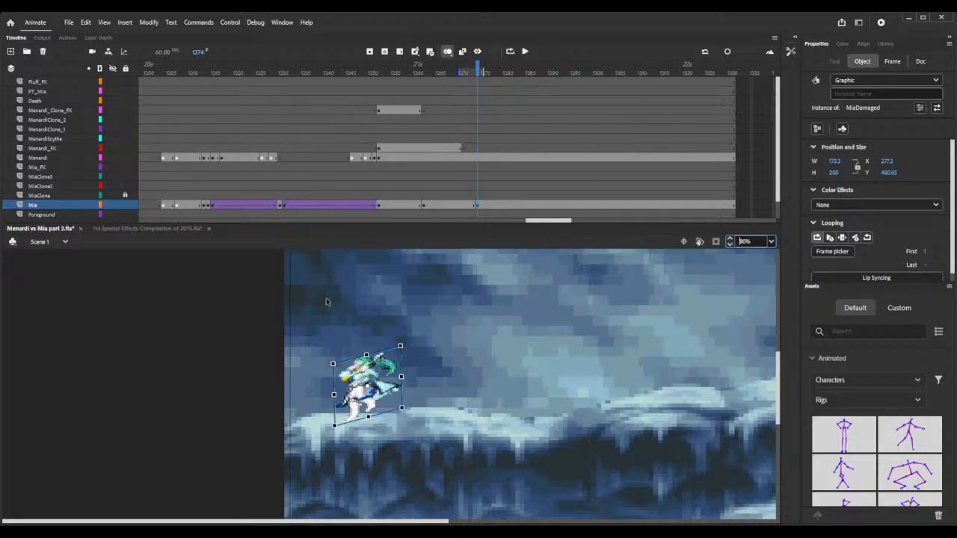
drag(400, 346, 375, 372)
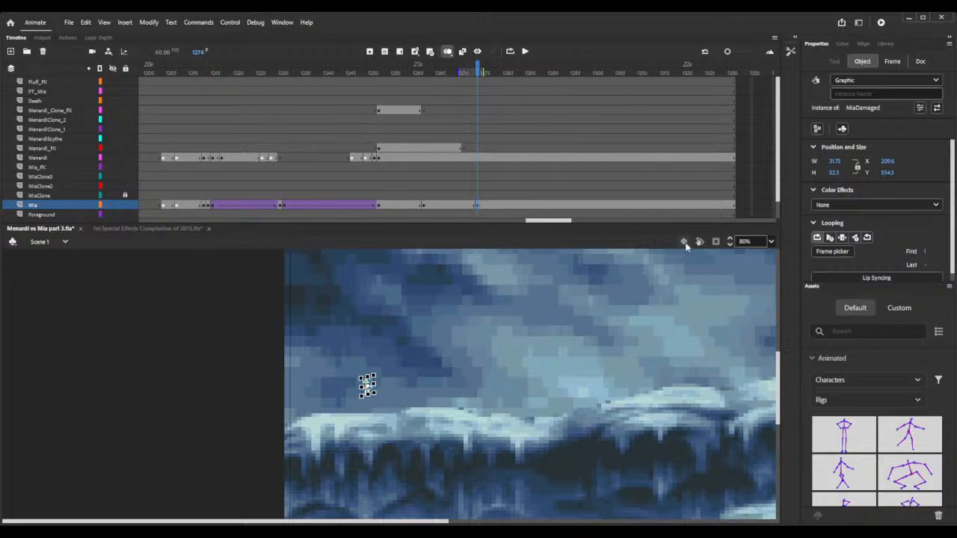
- Nudge the shrunken Mia at frame 1274 left and down onto the snowy ledge, to about X 99, Y 614.5
click(729, 240)
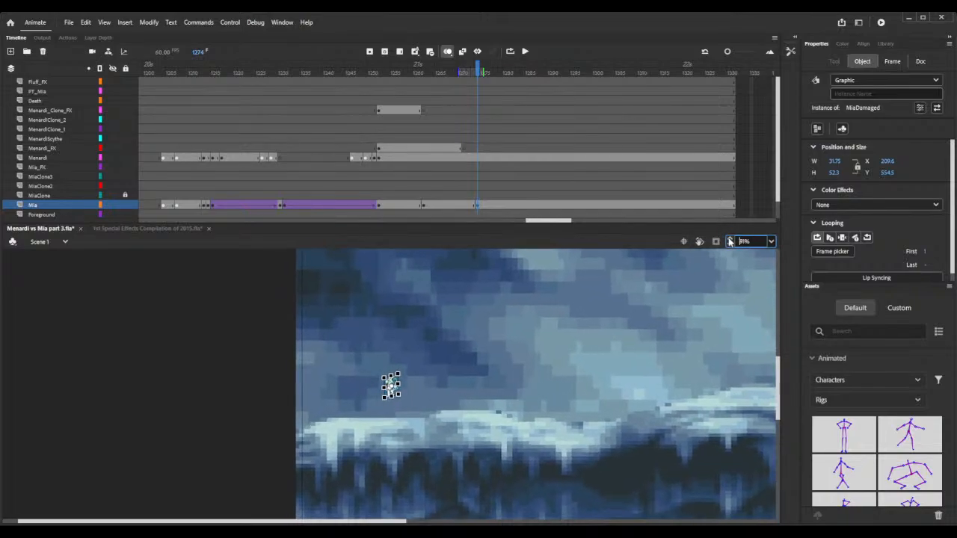
click(730, 241)
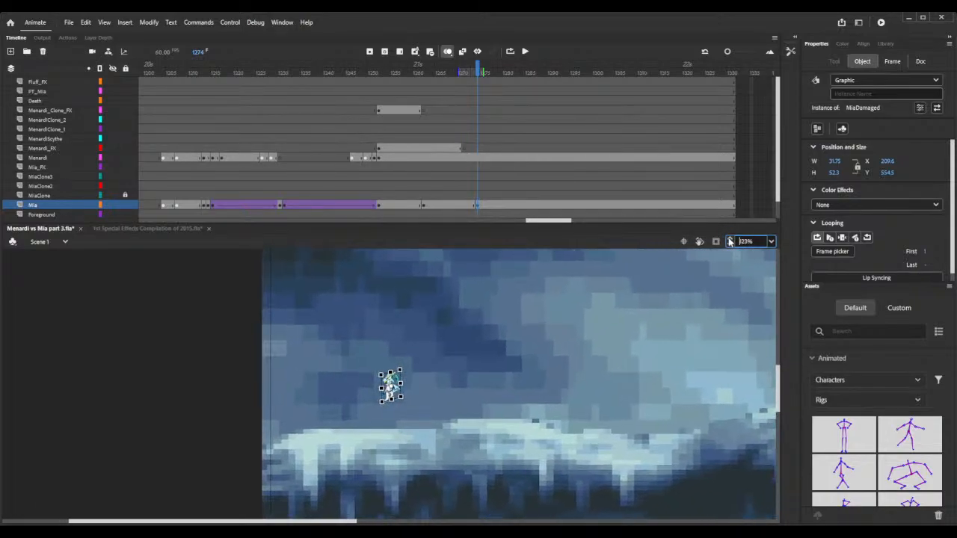
click(730, 241)
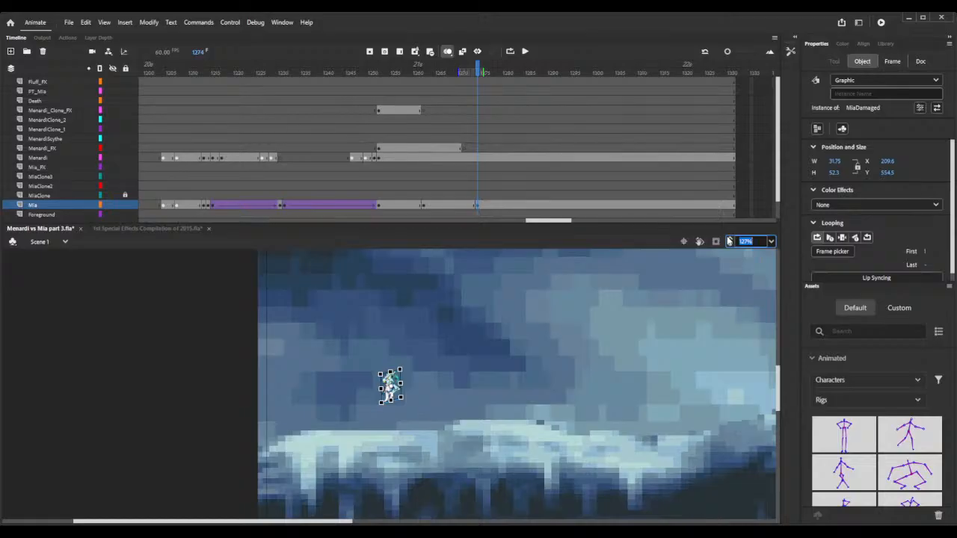
click(730, 240)
click(730, 241)
mouse_move(401, 385)
mouse_down()
mouse_move(380, 385)
mouse_move(397, 382)
mouse_up()
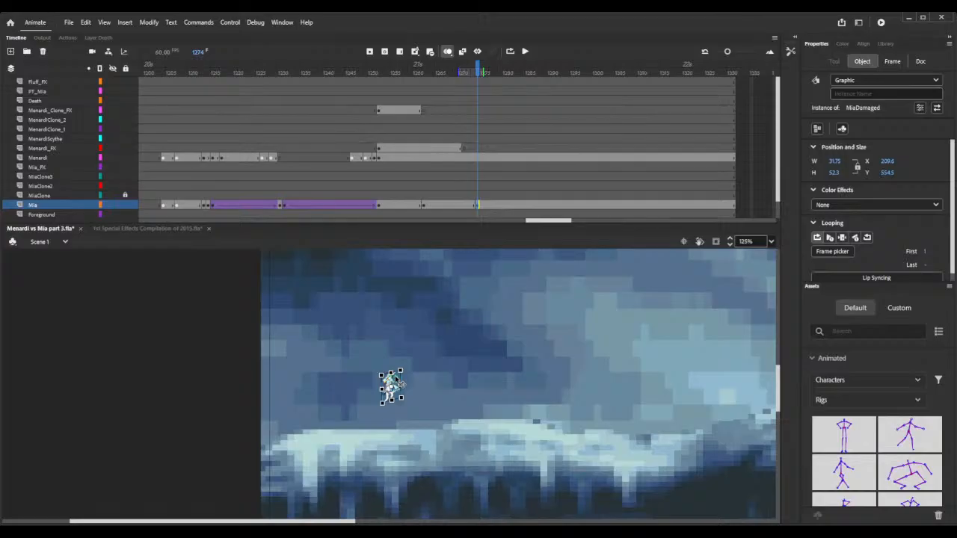
key(Left)
key(Down)
key(Down)
key(Down)
key(Down)
key(Down)
key(Down)
key(Down)
key(Down)
key(Down)
key(Down)
key(Down)
key(Down)
key(Down)
key(Down)
key(Down)
key(Down)
key(Down)
key(Down)
key(Down)
key(Down)
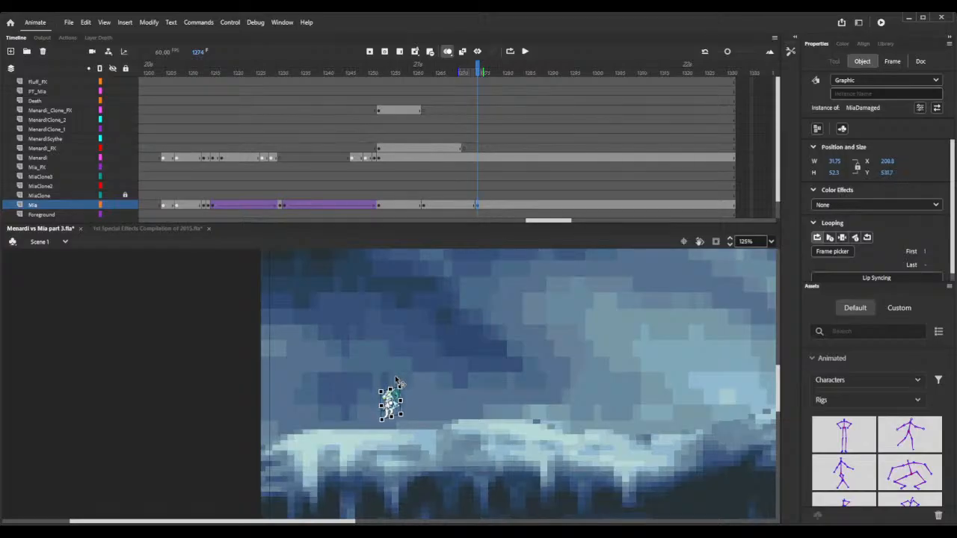
key(Left)
key(Left)
key(Left)
key(Left)
key(Left)
key(Left)
key(Left)
key(Left)
key(Left)
key(Left)
key(Left)
key(Left)
key(Left)
key(Left)
key(Left)
key(Left)
key(Left)
key(Left)
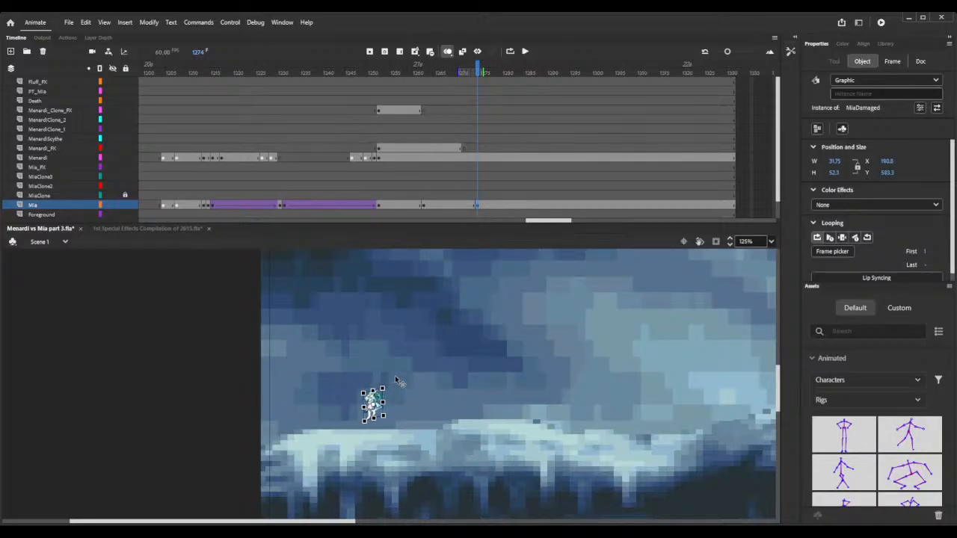
key(Left)
key(Left)
key(Left)
key(Left)
key(Left)
key(Left)
key(Left)
key(Left)
key(Left)
key(Left)
key(Left)
key(Left)
key(Left)
key(Left)
key(Left)
key(Left)
key(Left)
key(Left)
key(Left)
key(Left)
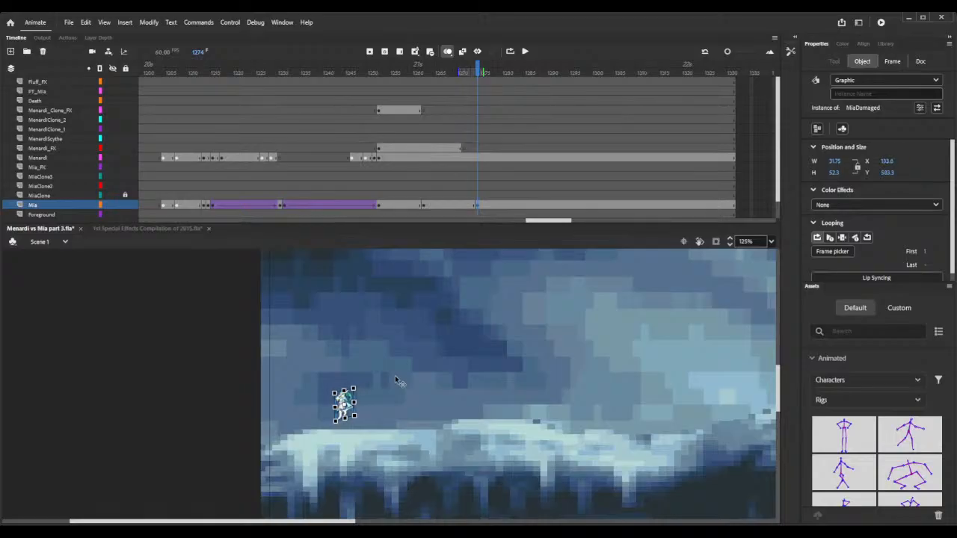
key(Left)
key(Left)
key(Left)
key(Left)
key(Left)
key(Left)
key(Left)
key(Left)
key(Left)
key(Left)
key(Left)
key(Left)
key(Left)
key(Left)
key(Left)
key(Left)
key(Left)
key(Left)
key(Left)
key(Left)
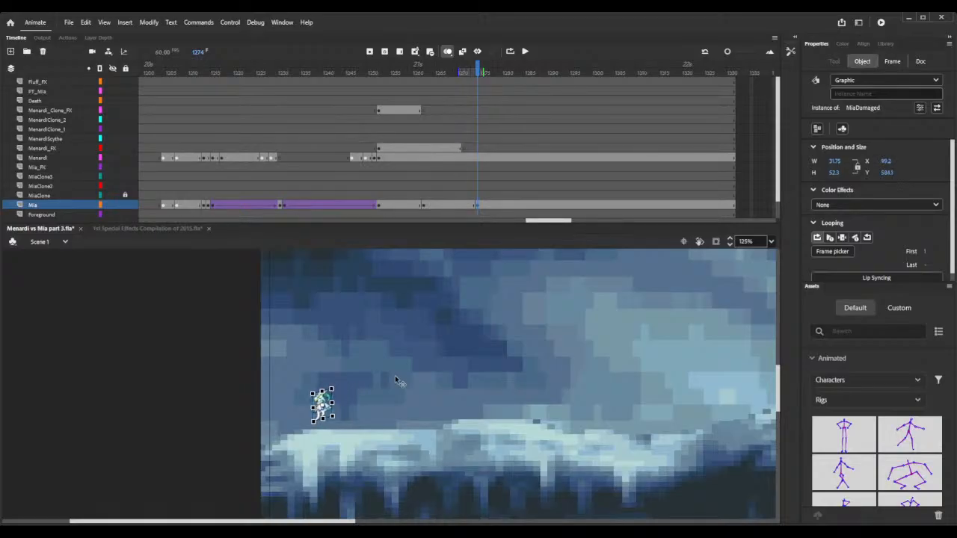
key(Down)
key(Down)
key(Down)
key(Down)
key(Down)
key(Down)
key(Down)
key(Down)
key(Down)
key(Down)
key(Down)
key(Down)
key(Down)
key(Down)
key(Down)
key(Down)
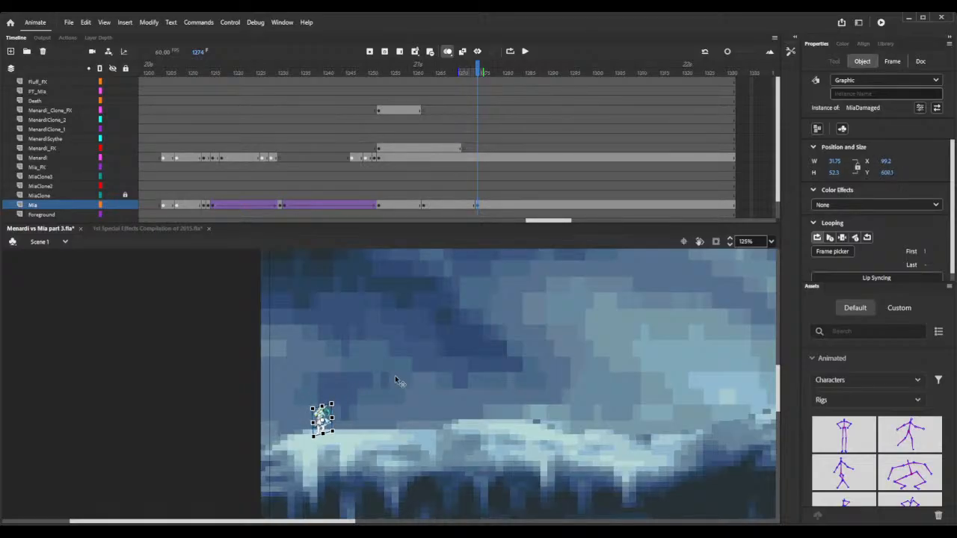
key(Down)
key(Down)
key(Down)
key(Down)
key(Down)
key(Down)
key(Down)
key(Down)
key(Down)
key(Down)
key(Down)
key(Down)
key(Down)
key(Down)
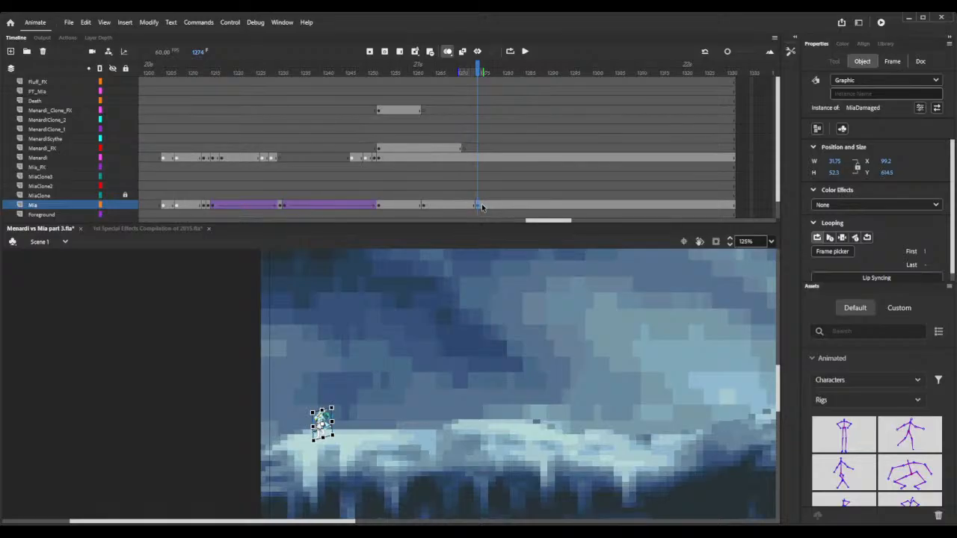
- Nudge the shrunken Mia at frame 1274 straight up above the snowy ledge, to about Y 592.9
key(Up)
key(Up)
key(Up)
key(Up)
key(Up)
key(Up)
key(Up)
key(Up)
key(Up)
key(Up)
key(Up)
key(Up)
key(Up)
key(Up)
key(Up)
key(Up)
key(Up)
key(Up)
key(Up)
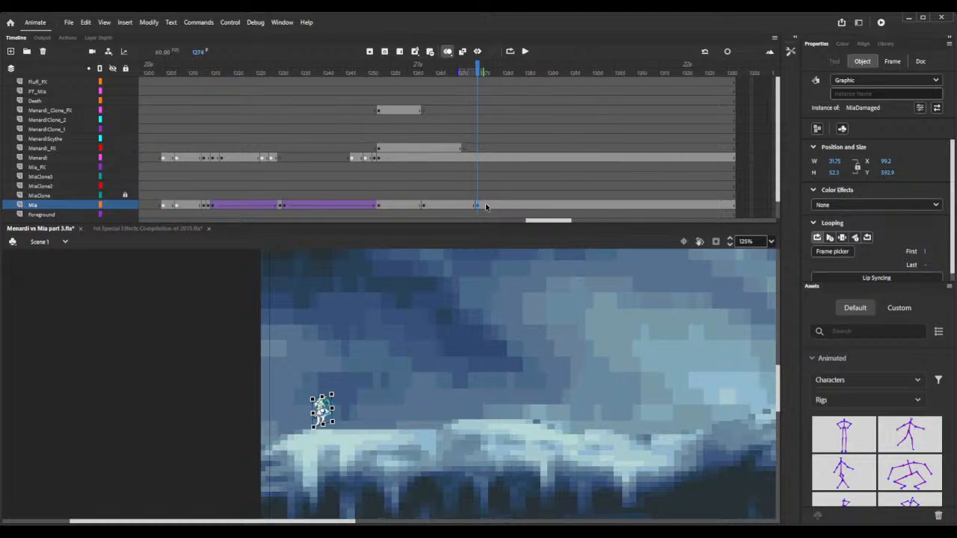
- Clear Mia from the stage starting at frame 1275 of the Mia layer
click(486, 206)
click(482, 207)
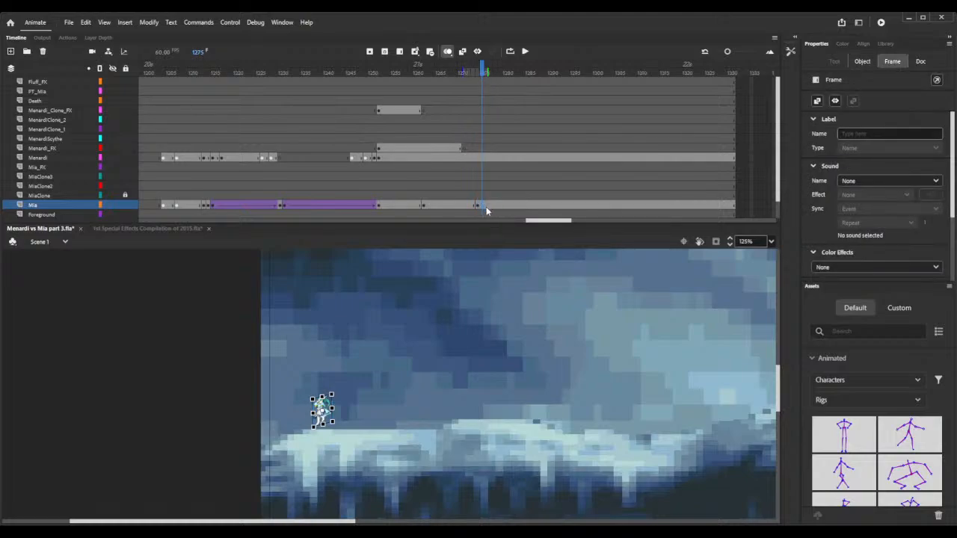
key(Delete)
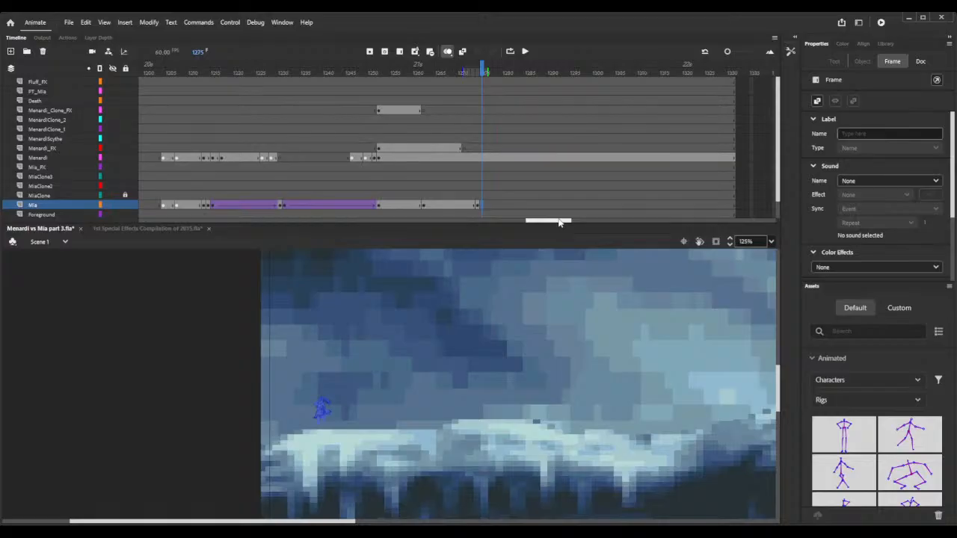
- Copy the Twinkle effect from frame 31 of the Fluff_FX layer and paste it in place at frame 1275 of that layer
drag(559, 222, 167, 222)
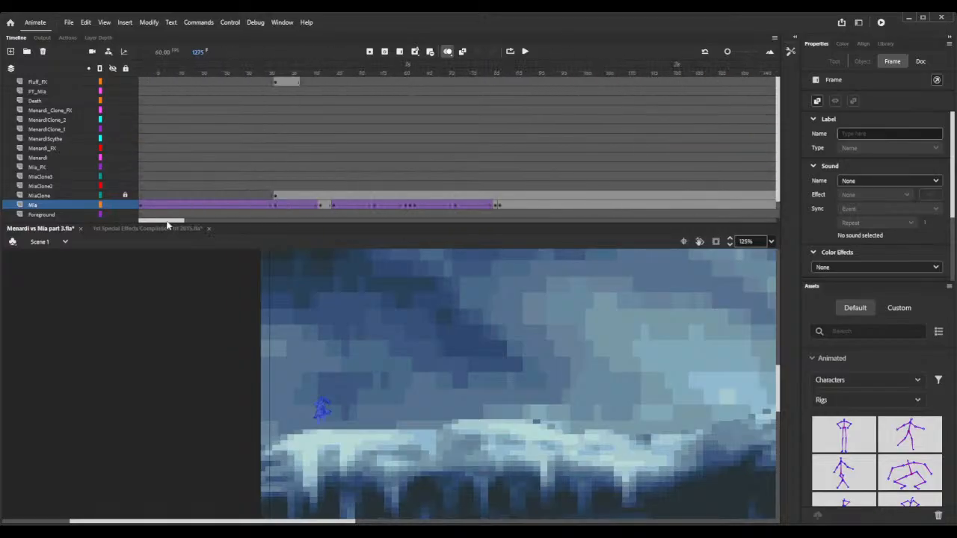
click(276, 83)
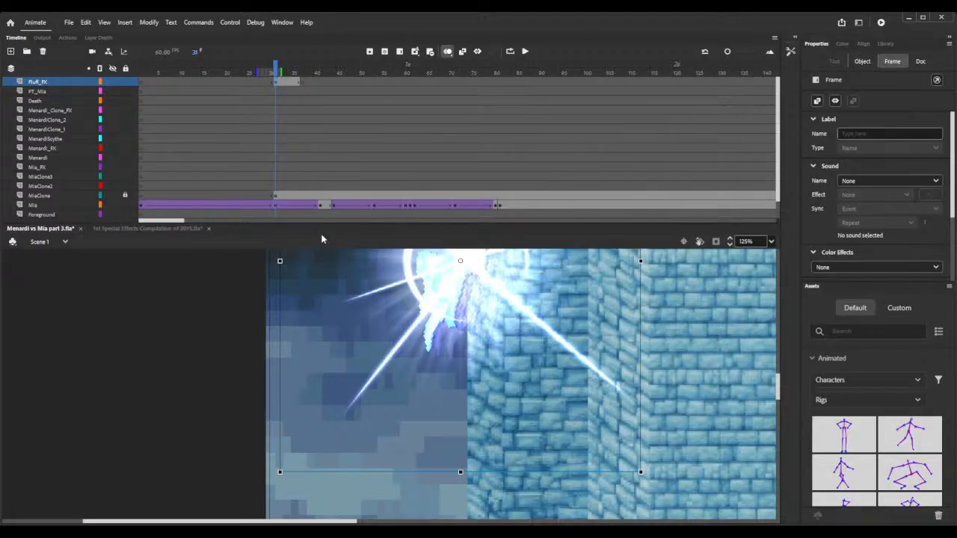
drag(171, 221, 573, 222)
scroll(419, 168, down, 2)
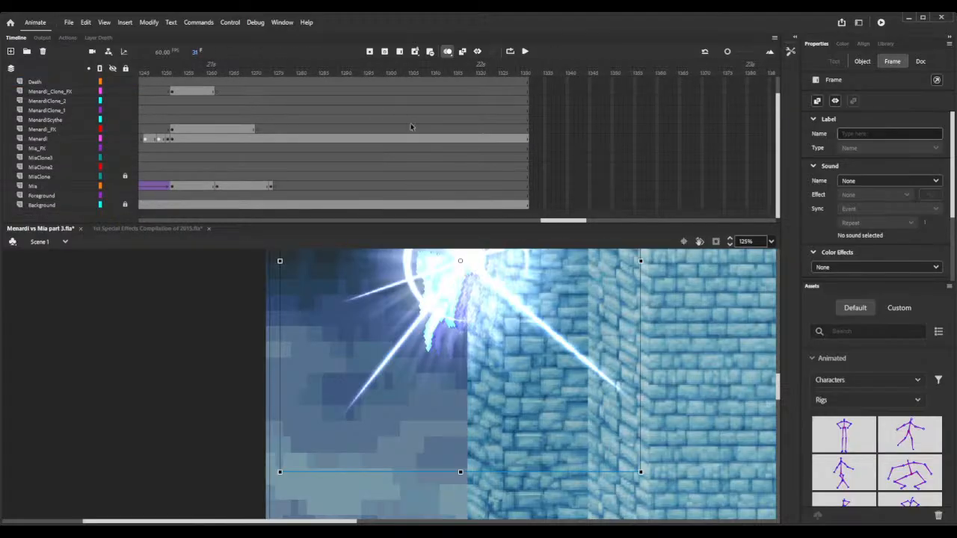
scroll(262, 98, up, 2)
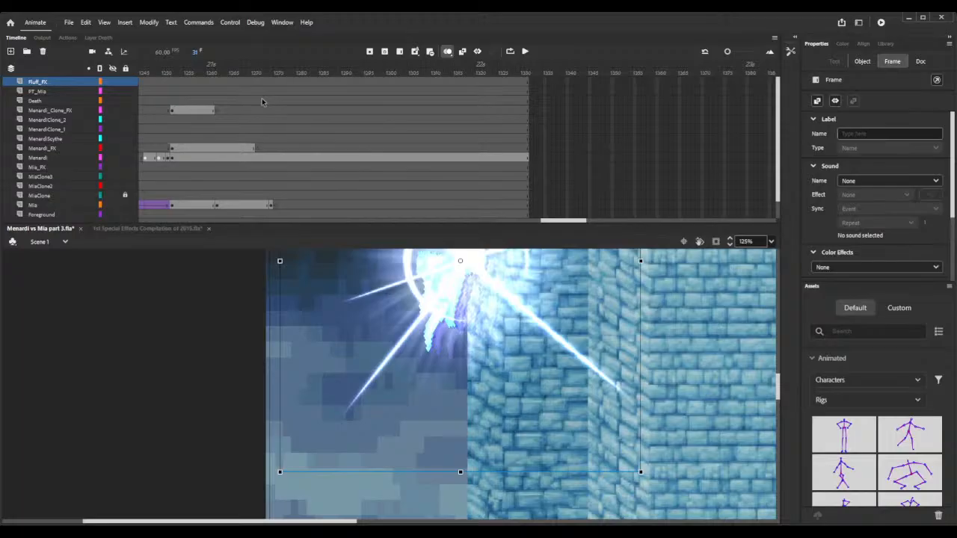
click(278, 81)
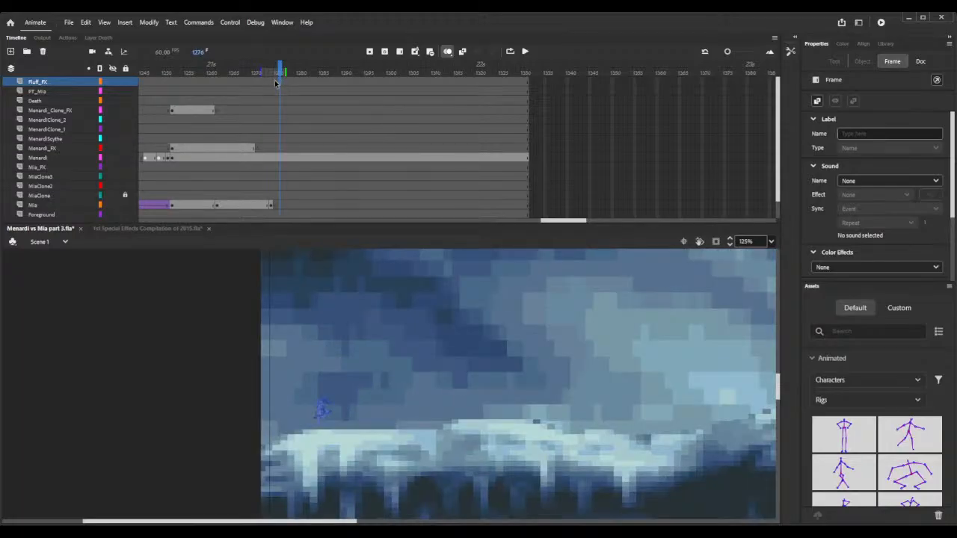
click(275, 83)
key(ctrl+shift+v)
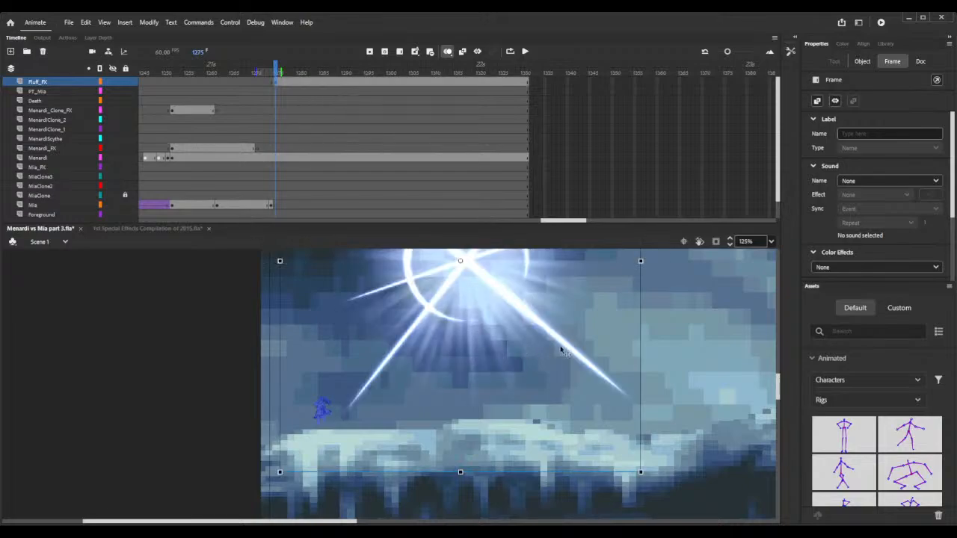
- Move the Twinkle at frame 1275 over Mia's vanishing point above the far-left ledge, to about X -209.4, Y 281.45
drag(500, 396, 390, 458)
scroll(397, 440, down, 3)
scroll(397, 441, up, 3)
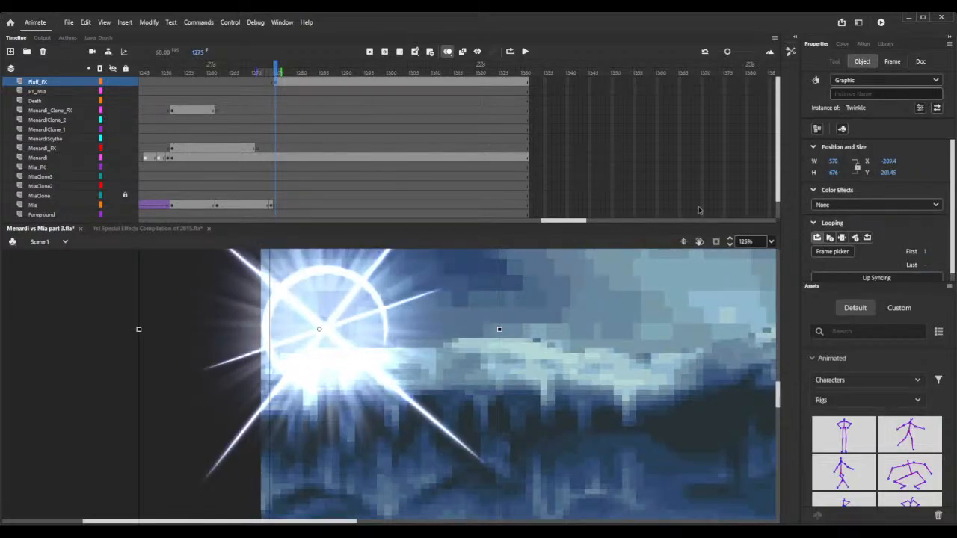
click(729, 244)
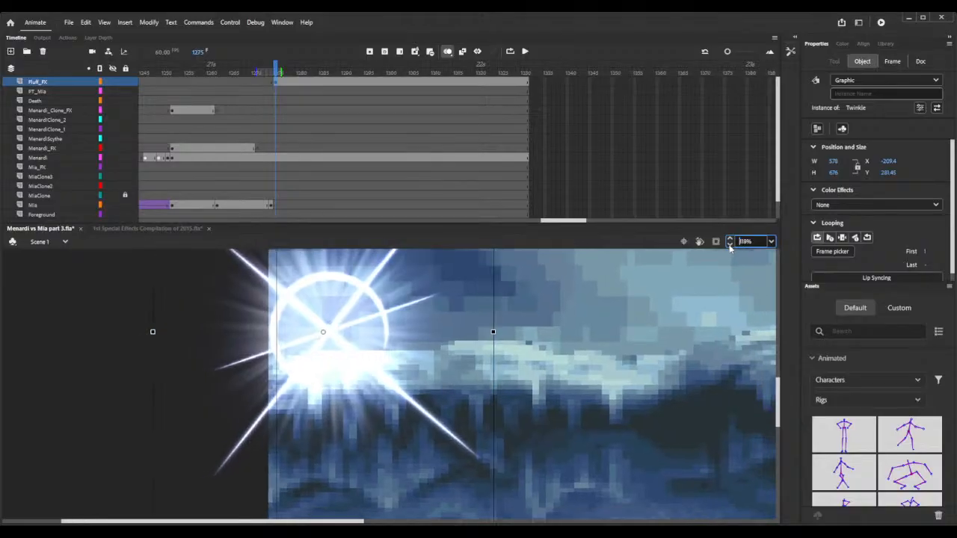
click(730, 245)
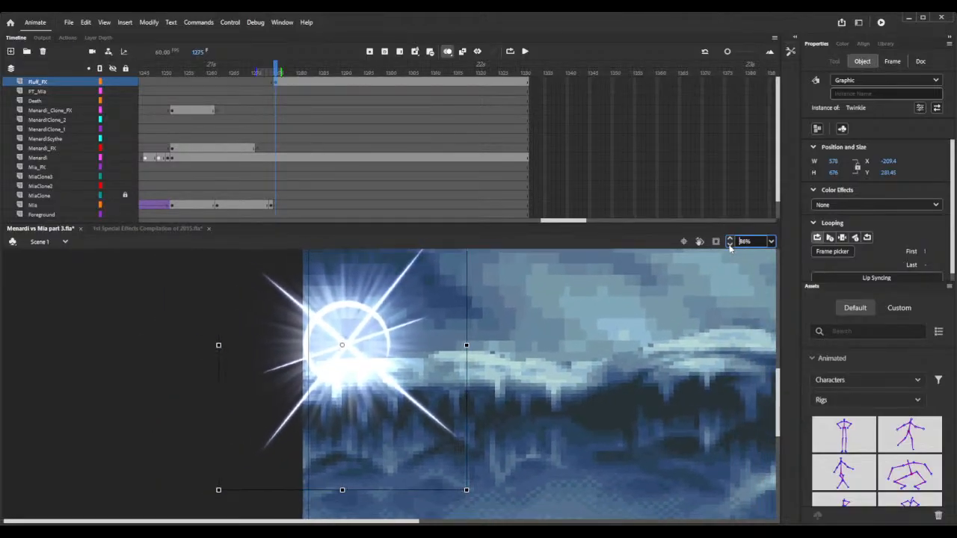
click(729, 247)
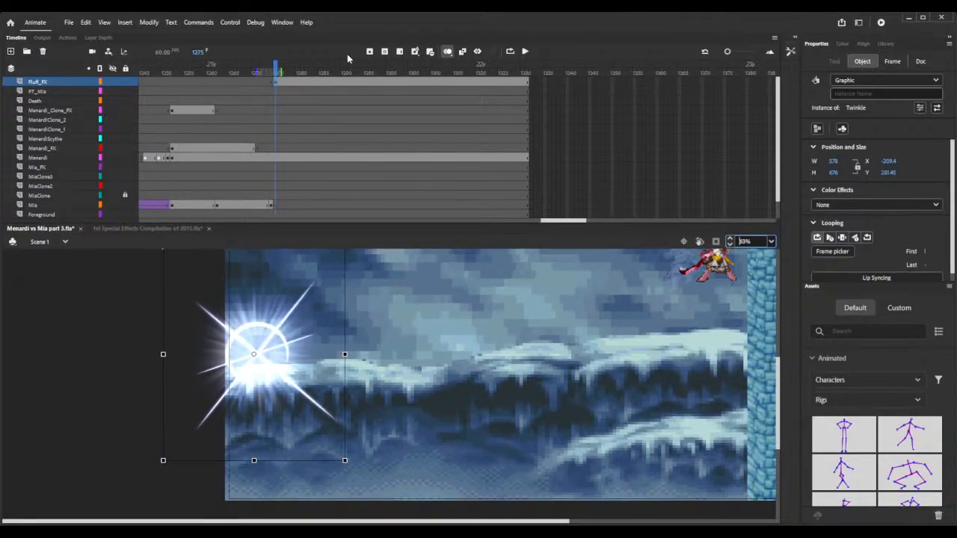
- Cut off the Twinkle on the Fluff_FX layer by clearing it from frame 1282 onward
drag(283, 70, 310, 71)
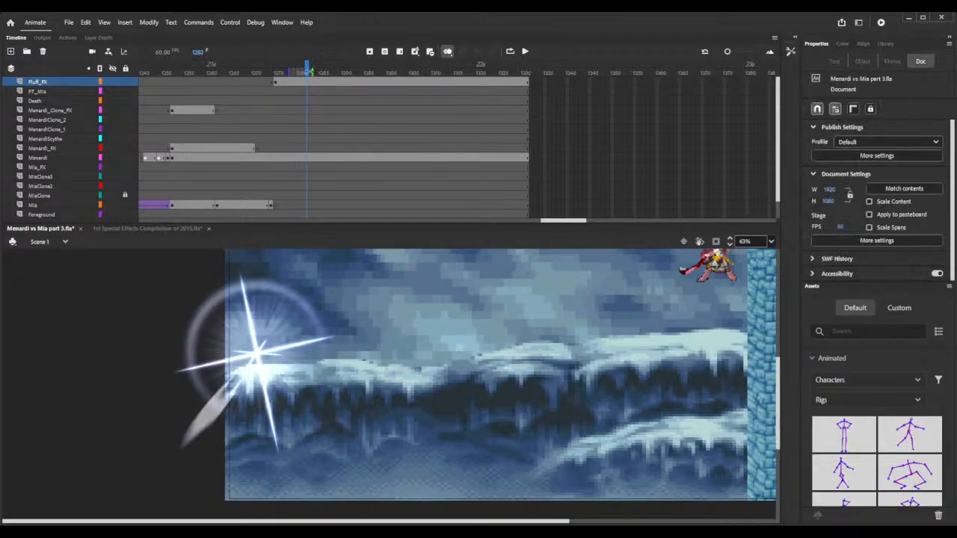
click(305, 83)
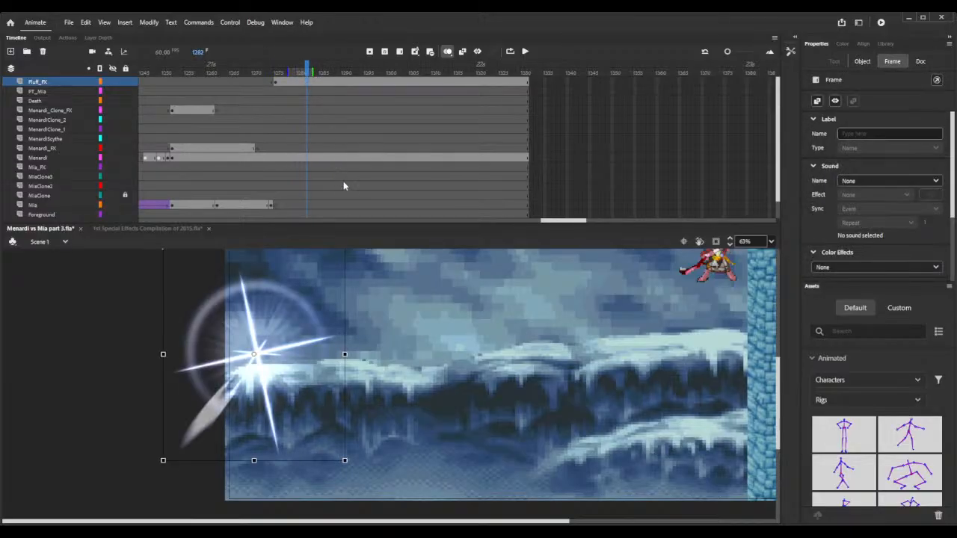
key(Delete)
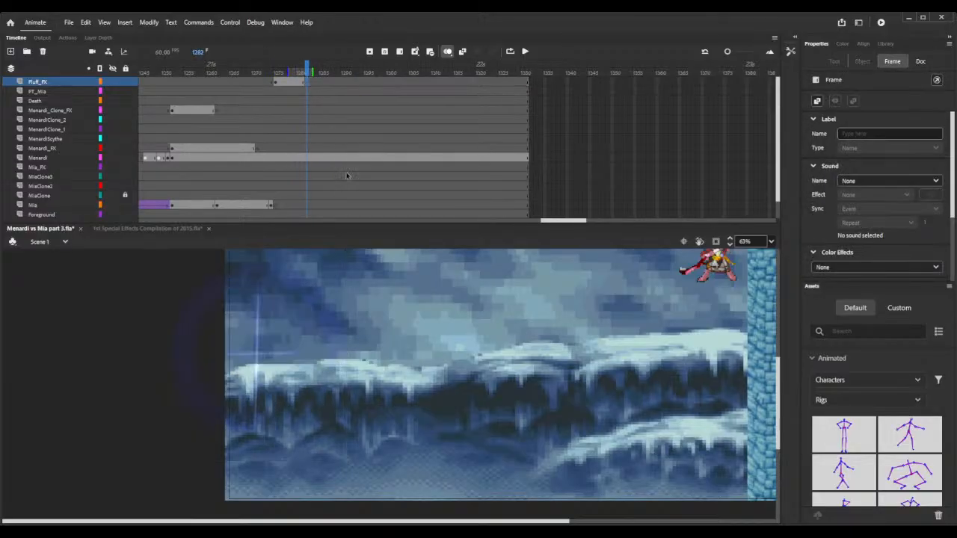
- Shrink the Twinkle at frame 1275 around its center to about 187.5 by 155.3 px, and preview it through frame 1283
click(275, 84)
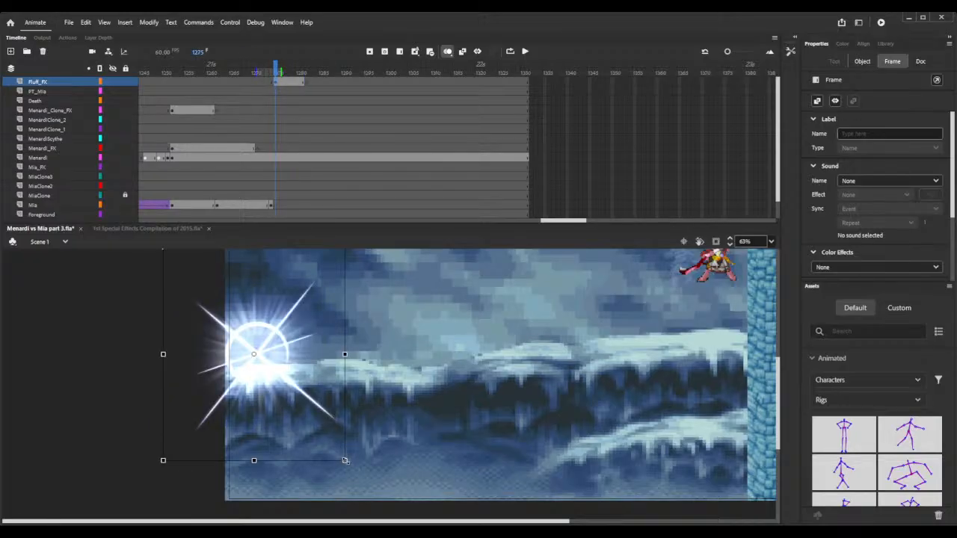
click(342, 449)
drag(342, 450, 283, 379)
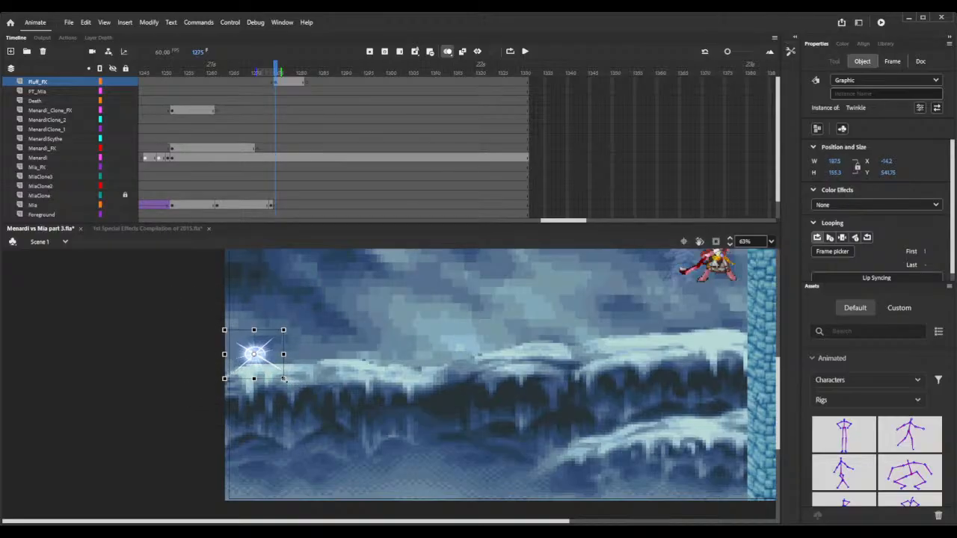
click(273, 70)
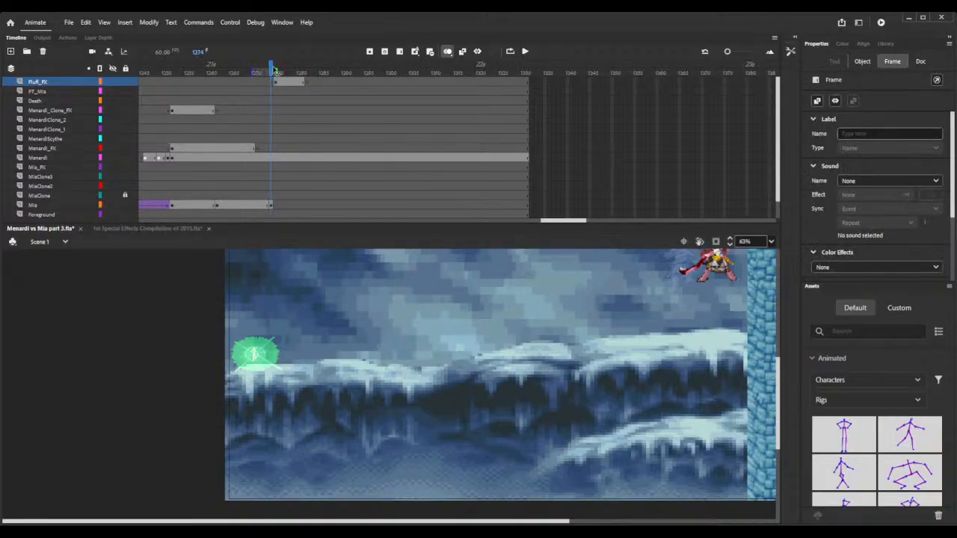
drag(275, 70, 314, 67)
click(312, 67)
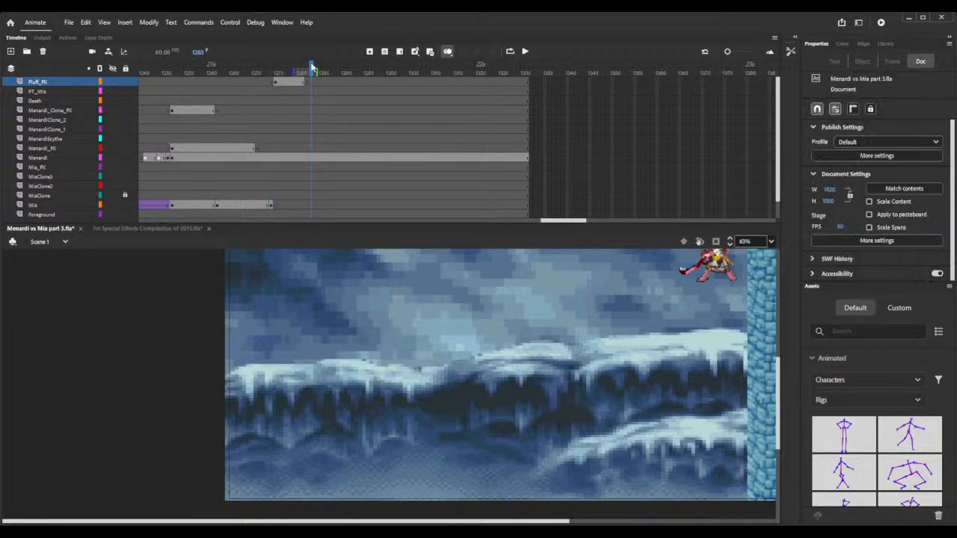
- Apply a classic tween with Quad Ease-In-Out to Mia's flight between frames 1262 and 1274
click(232, 212)
click(232, 206)
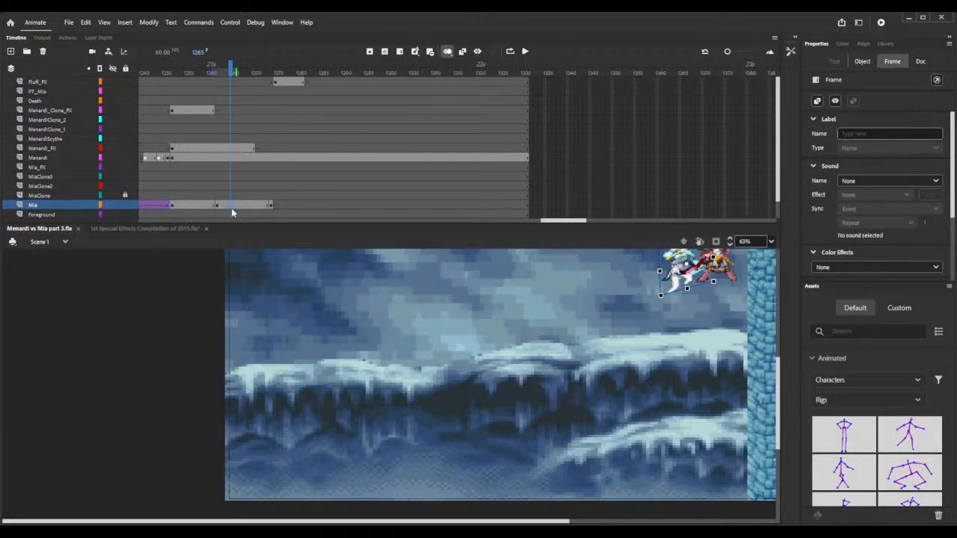
right_click(231, 207)
click(299, 221)
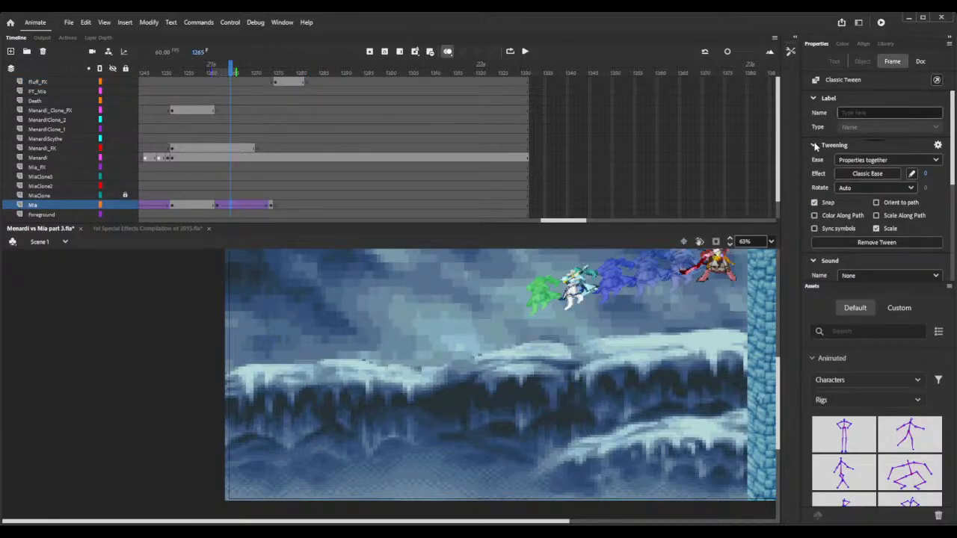
double_click(705, 190)
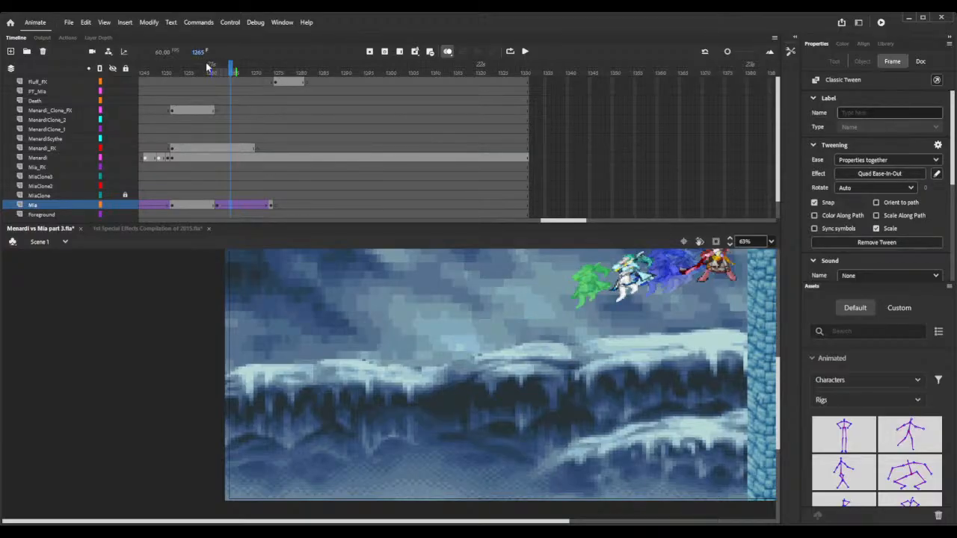
- Preview Mia's tweened flight into the background from around frame 1262, and turn off onion skinning
drag(231, 67, 258, 59)
click(257, 60)
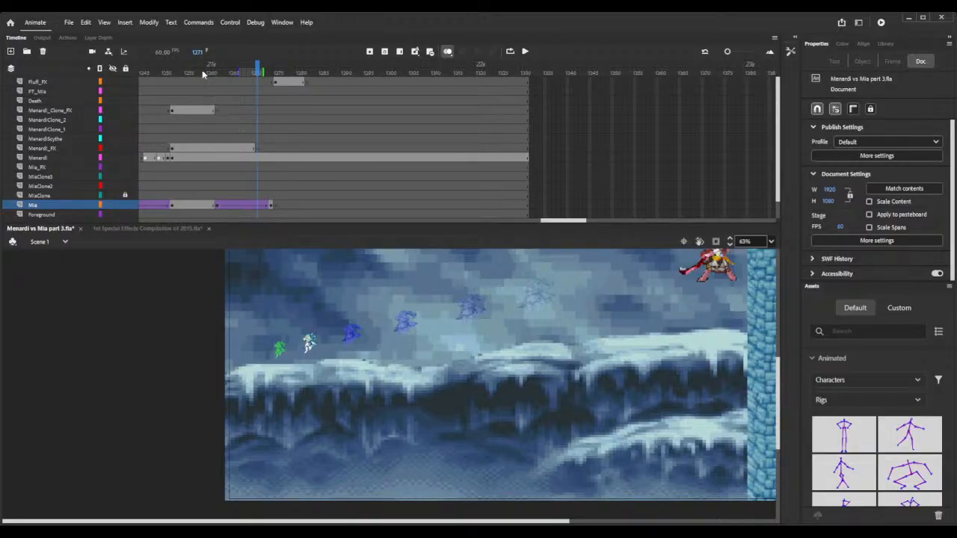
drag(202, 71, 257, 70)
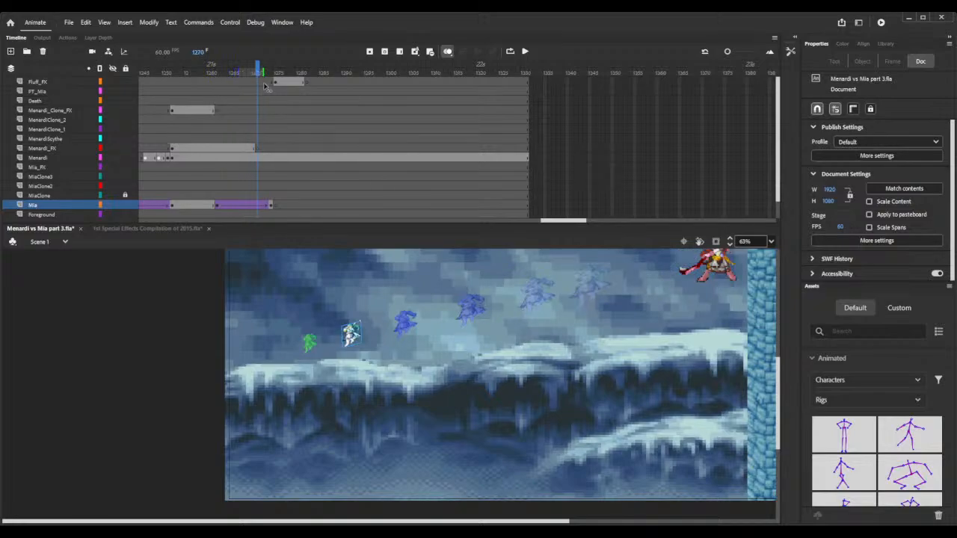
scroll(756, 336, up, 2)
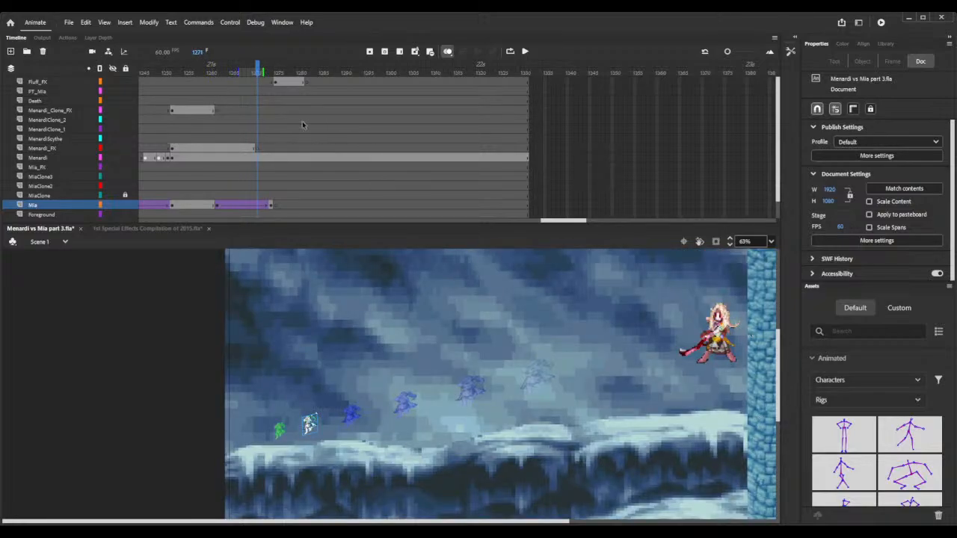
drag(207, 71, 226, 78)
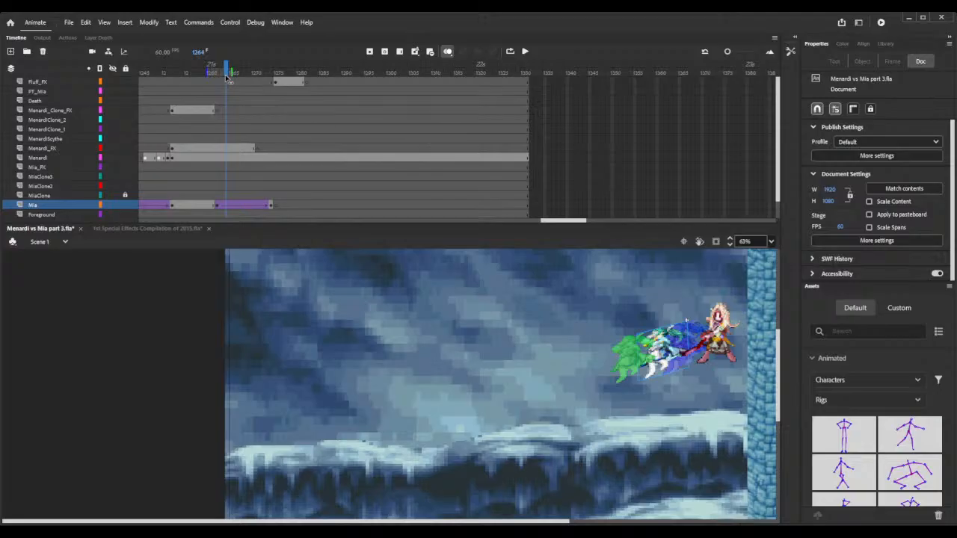
mouse_move(226, 78)
mouse_down()
mouse_move(247, 78)
mouse_move(205, 78)
mouse_move(219, 79)
mouse_up()
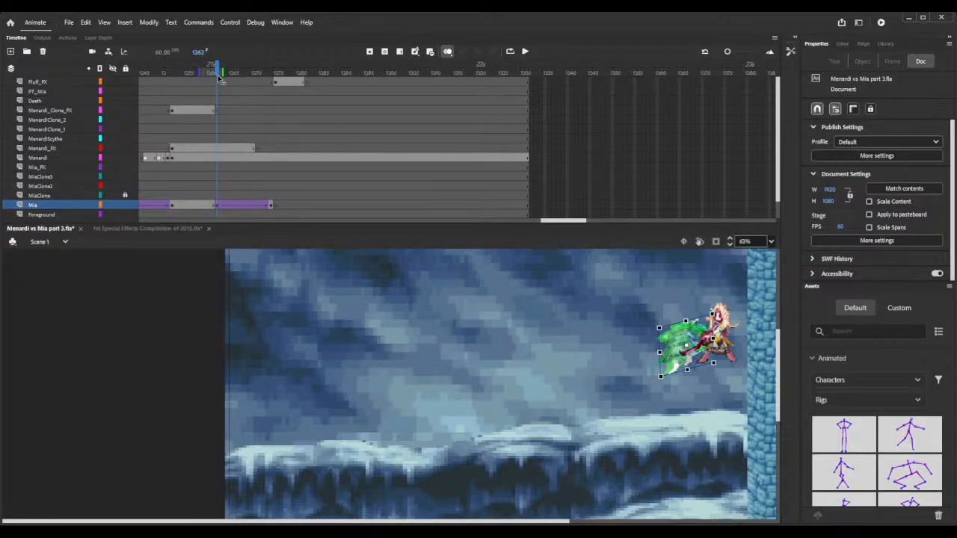
click(446, 52)
mouse_move(222, 69)
mouse_down()
mouse_move(254, 69)
mouse_move(210, 69)
mouse_move(227, 67)
mouse_move(218, 66)
mouse_up()
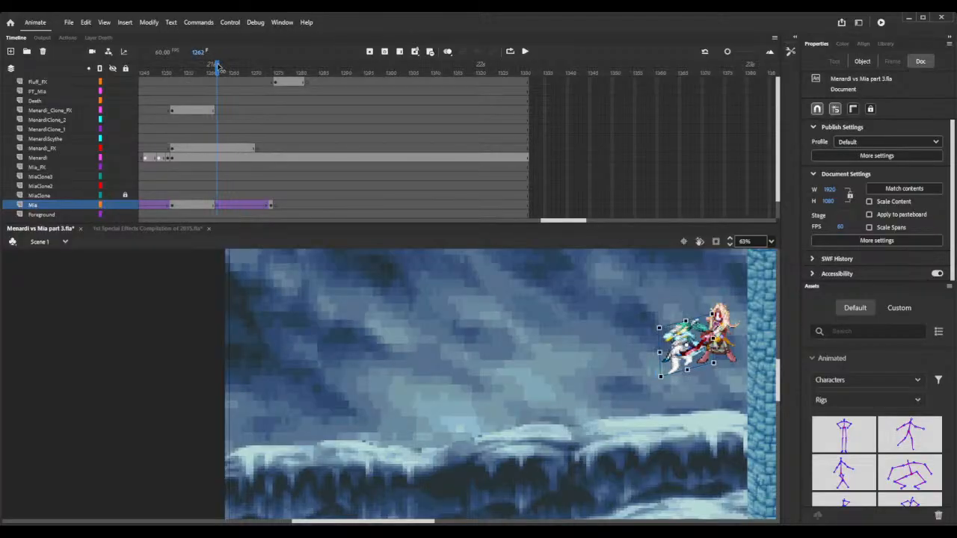
- Shorten the Menardi_FX effect so it is cleared from frame 1262, and replay the burst up to that frame
click(256, 148)
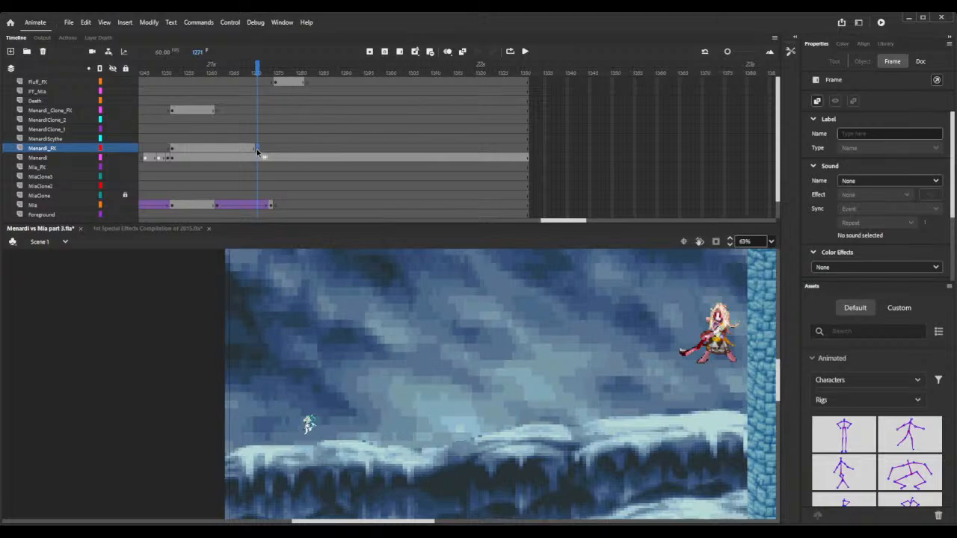
click(217, 148)
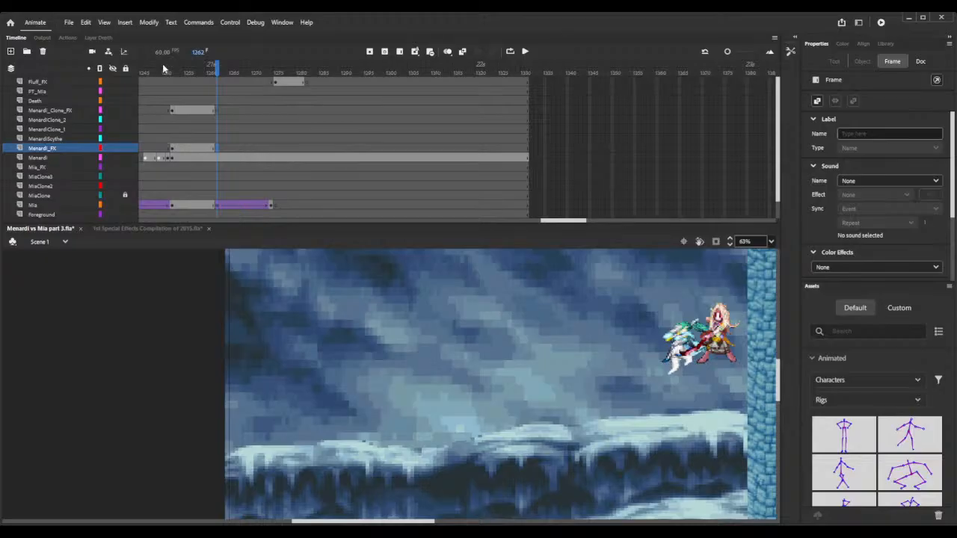
drag(164, 69, 217, 74)
click(218, 74)
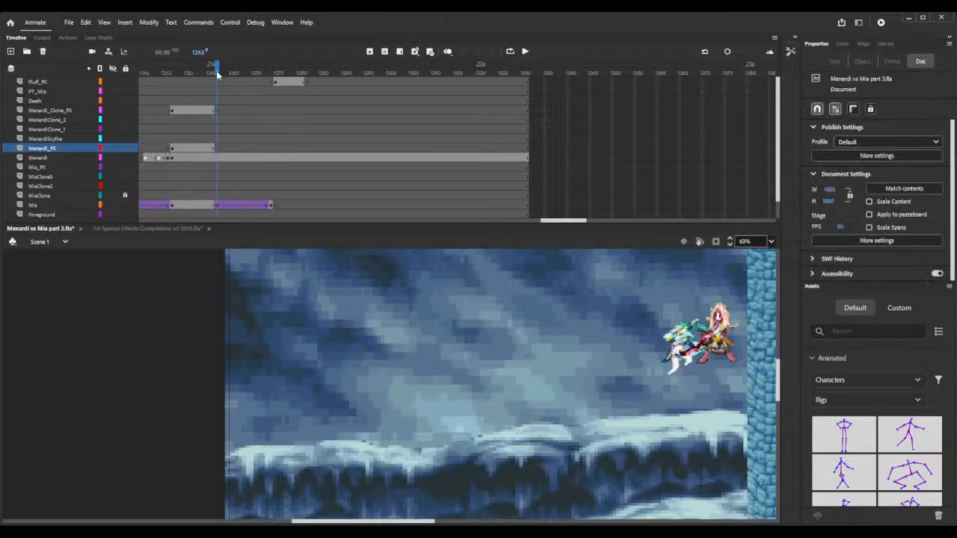
- Copy Menardi's motion-blur pose from frame 1246 into a new keyframe at frame 1262 on the Menardi layer
click(159, 159)
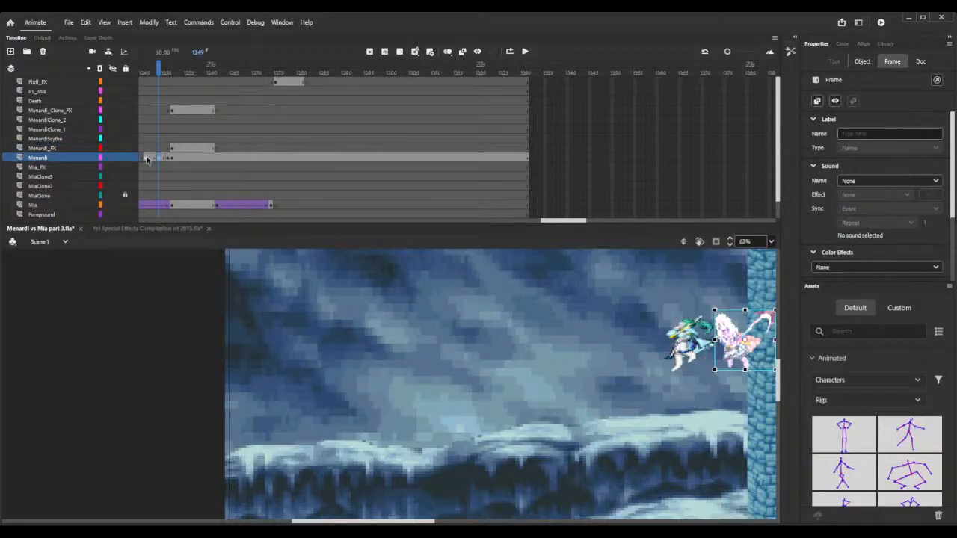
click(147, 159)
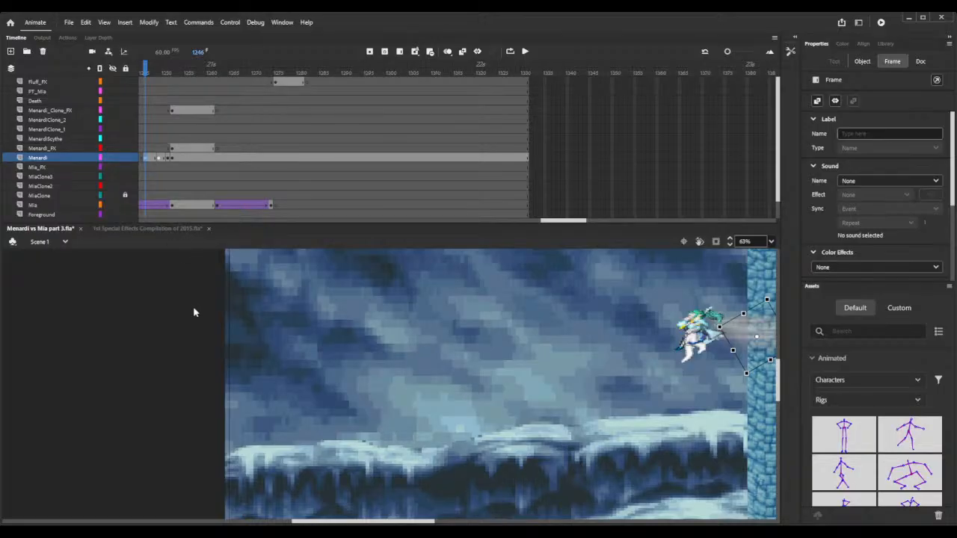
click(218, 160)
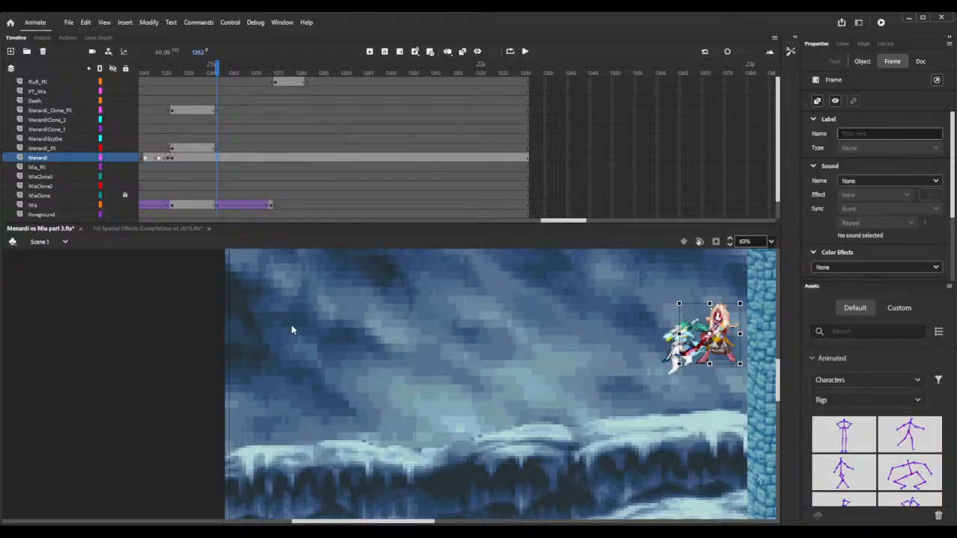
key(ctrl+alt+v)
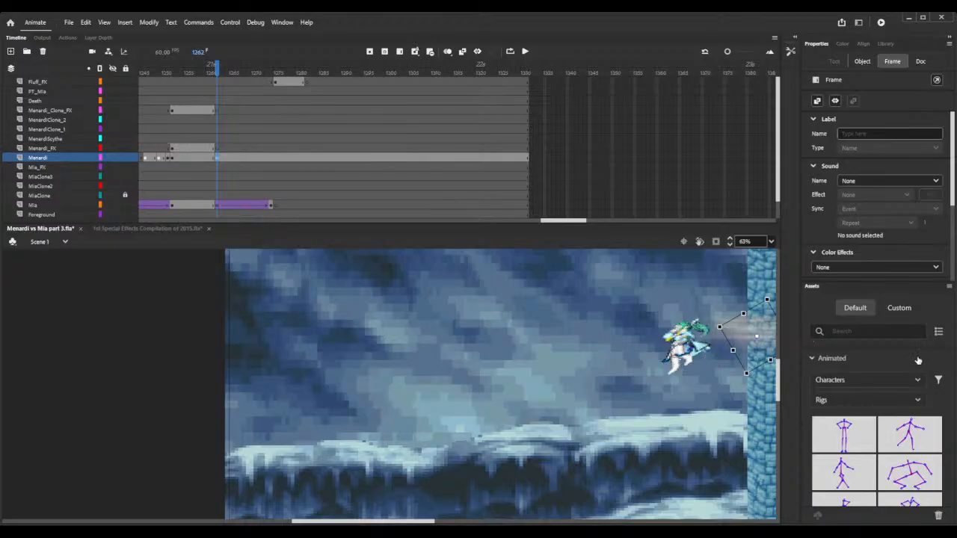
- Nudge Menardi's pasted motion blur at frame 1262 left until it overlaps Mia's sprite
key(Left)
key(Left)
key(Left)
key(Left)
key(Left)
key(Left)
key(Left)
key(Left)
key(Left)
key(Left)
key(Left)
key(Left)
key(Left)
key(Left)
key(Left)
key(Left)
key(Left)
key(Left)
key(Left)
key(Left)
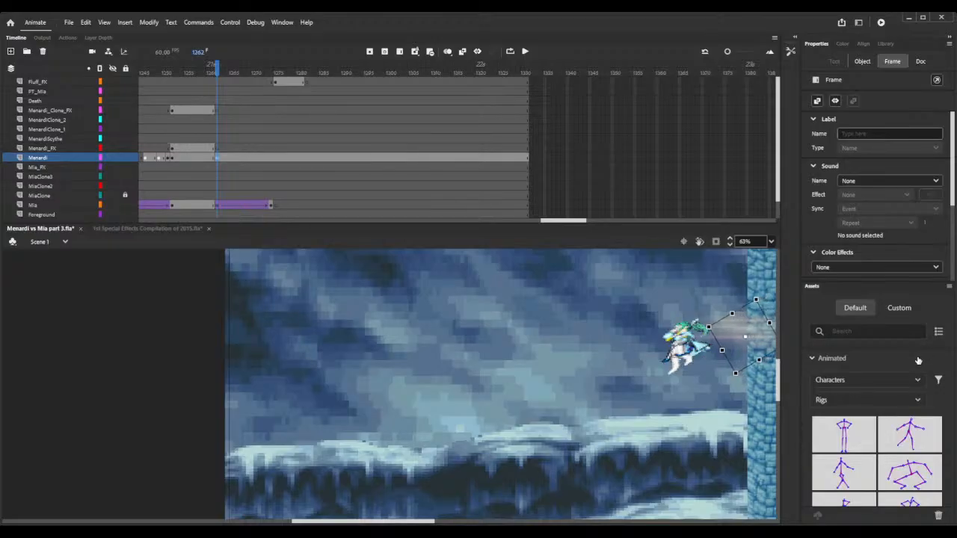
key(Left)
key(Left)
key(Left)
key(Left)
key(Left)
key(Left)
key(Left)
key(Left)
key(Left)
key(Left)
key(Left)
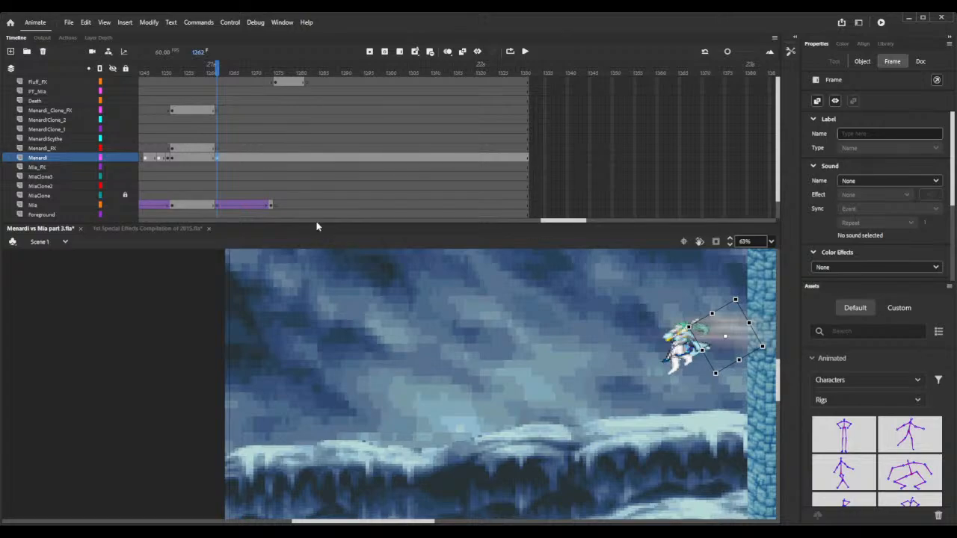
- Copy Menardi's attack-end pose from frame 1252 to frame 1264, and add another keyframe at frame 1267
click(172, 160)
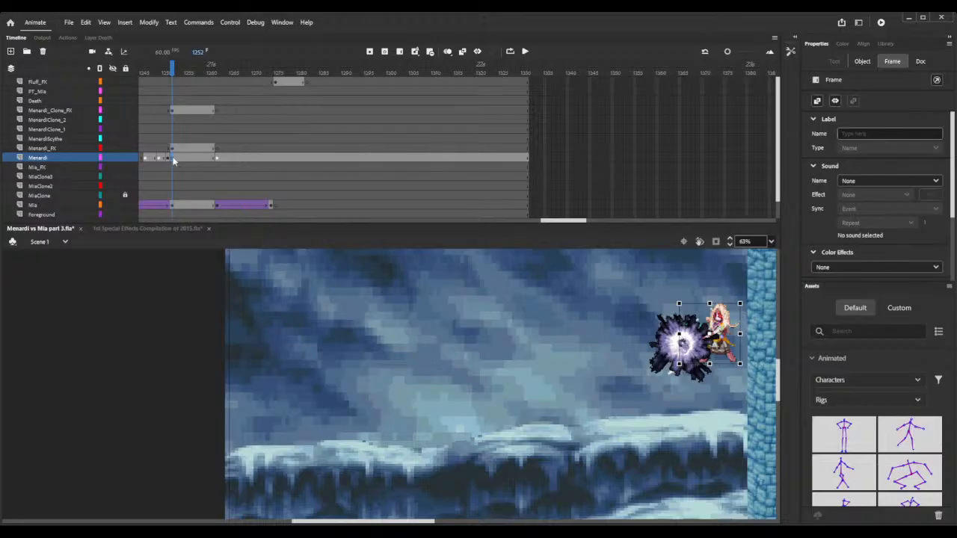
click(225, 158)
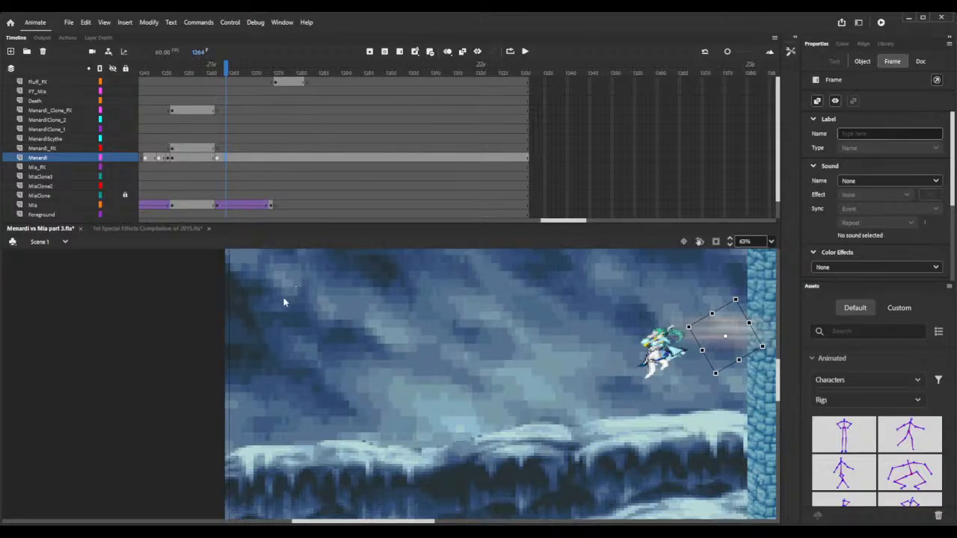
key(ctrl+alt+v)
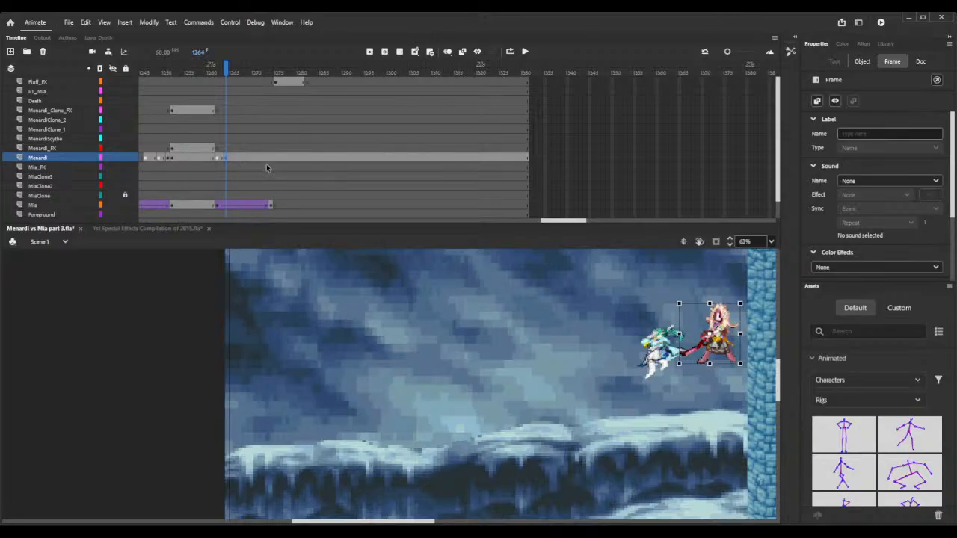
click(240, 158)
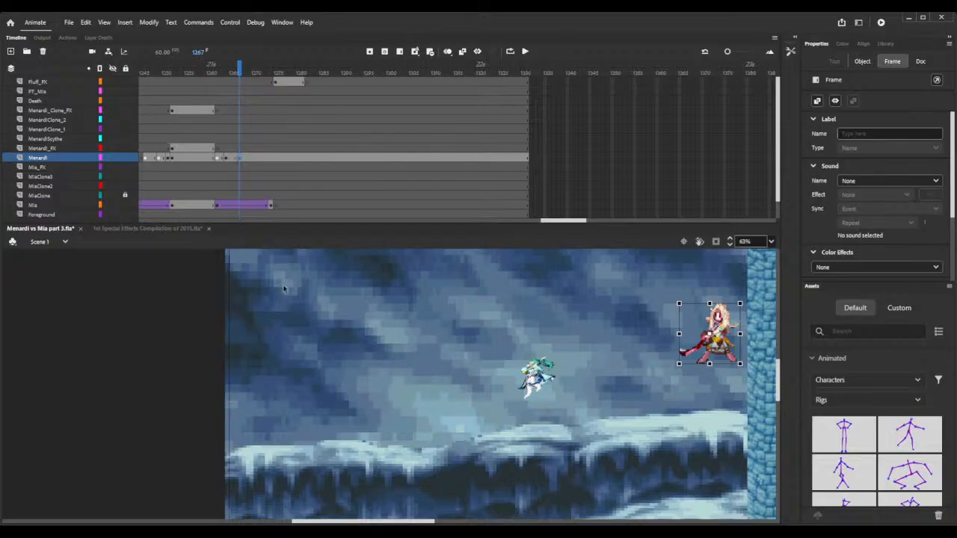
- Make Menardi's attack-end pose at frame 1264 a Movie Clip with Add blending, and preview the glow
click(225, 159)
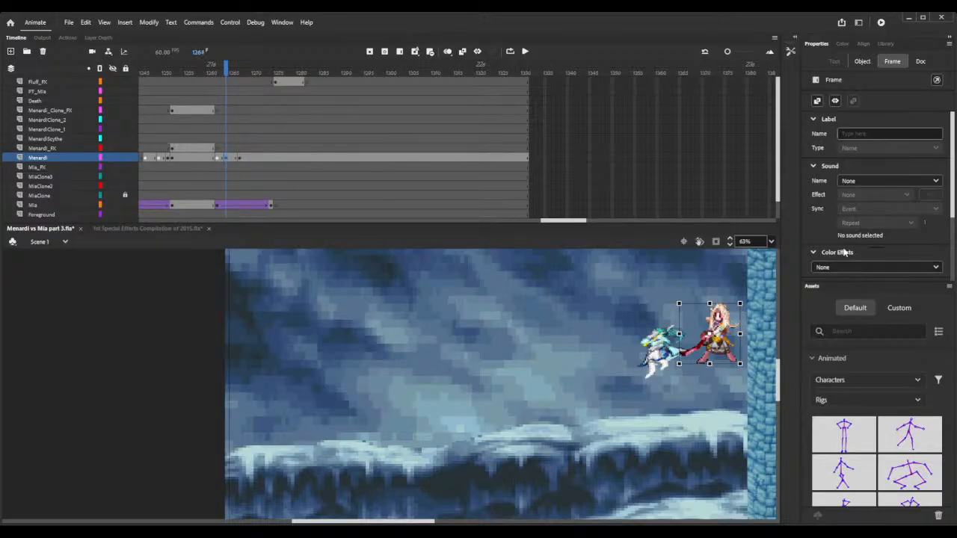
click(864, 61)
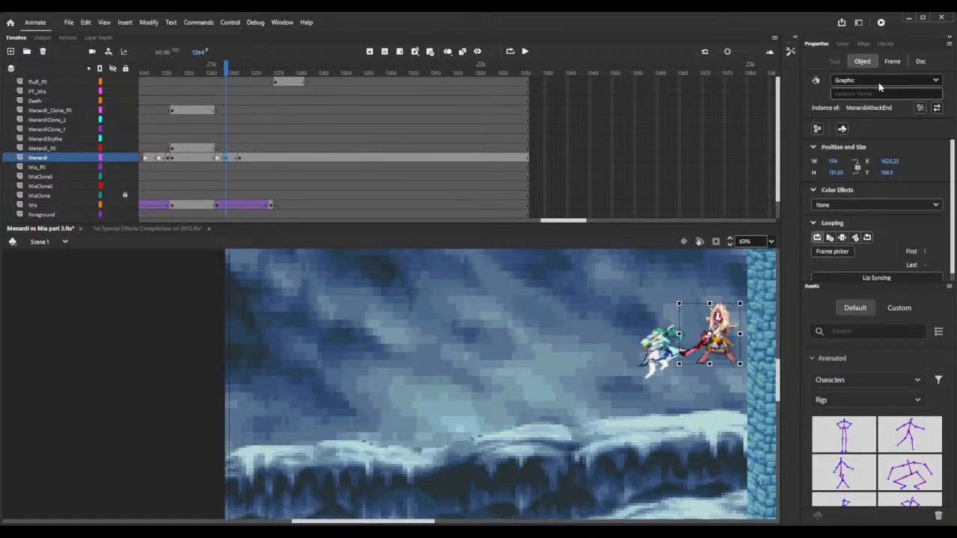
click(869, 98)
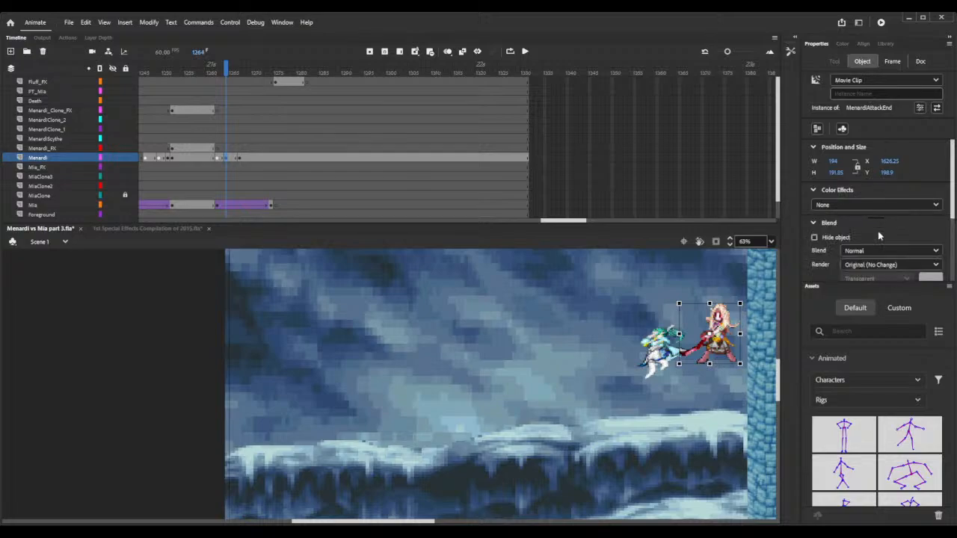
click(887, 374)
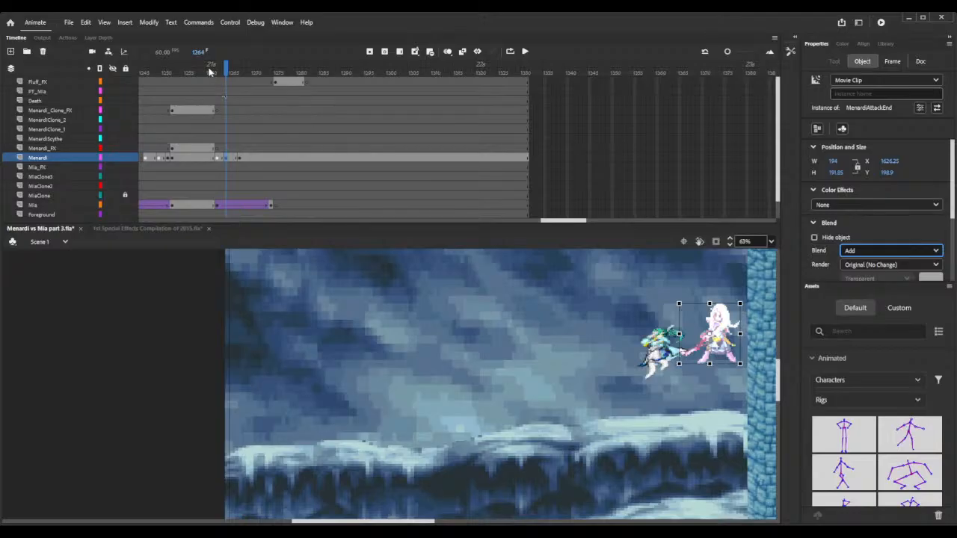
drag(210, 67, 228, 71)
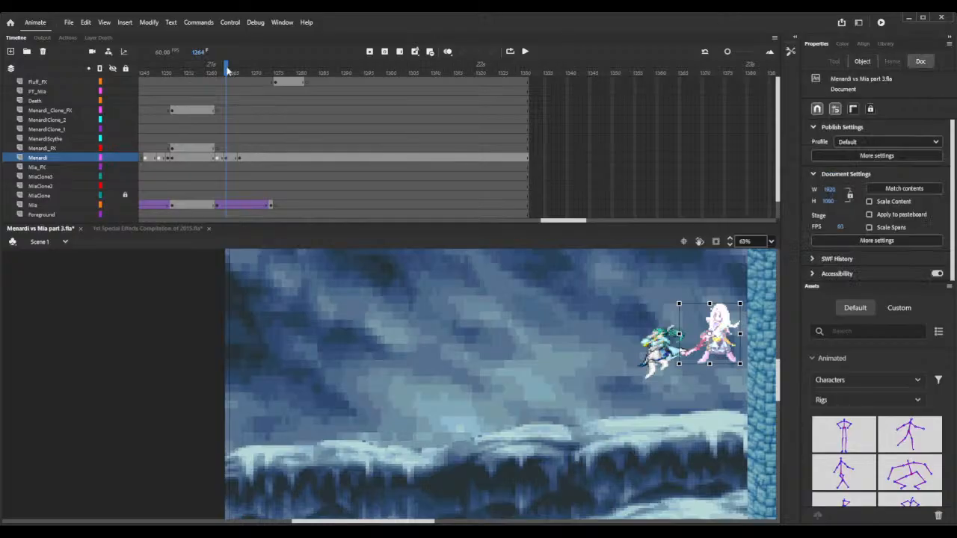
- Undo the Menardi keyframe at frame 1267, copy the motion blur to frame 1266, and move the glowing pose to frame 1262
click(238, 157)
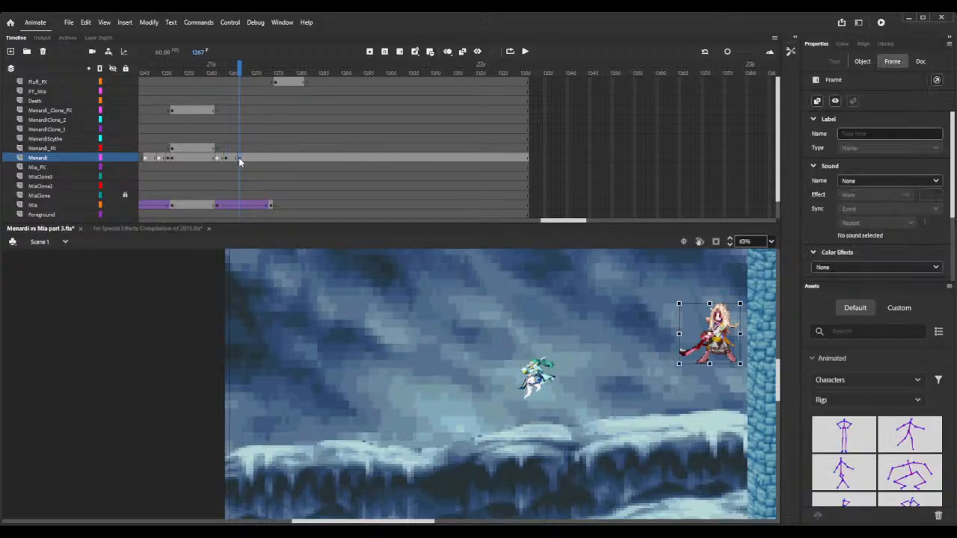
key(ctrl+z)
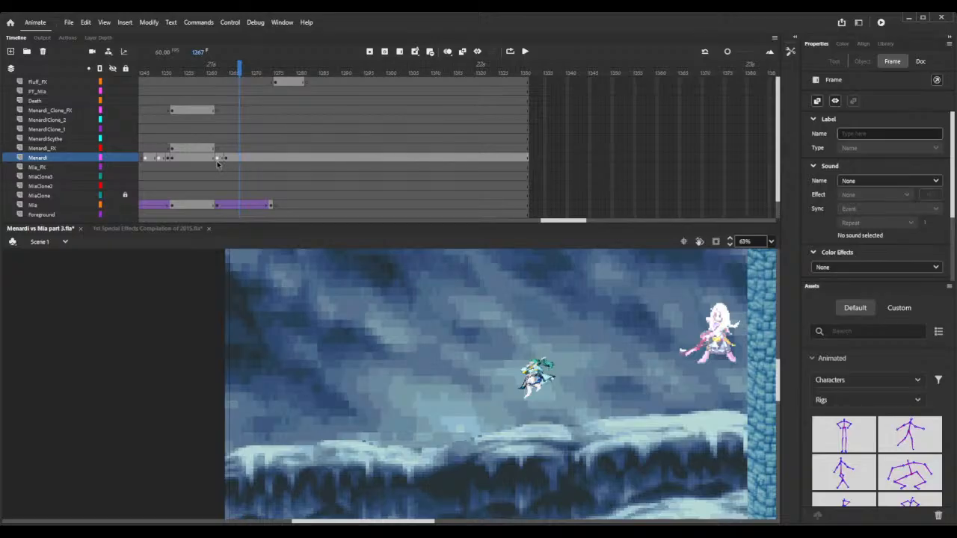
click(218, 159)
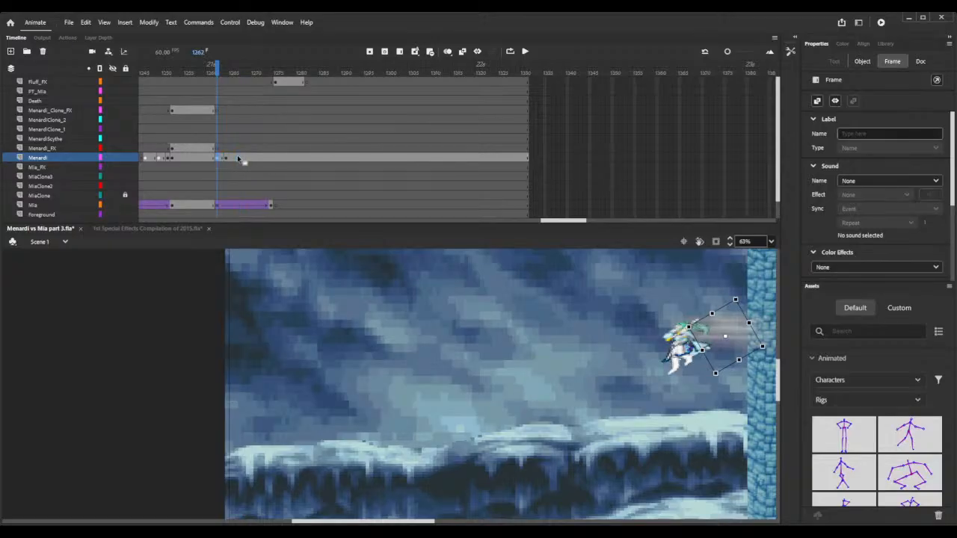
click(228, 159)
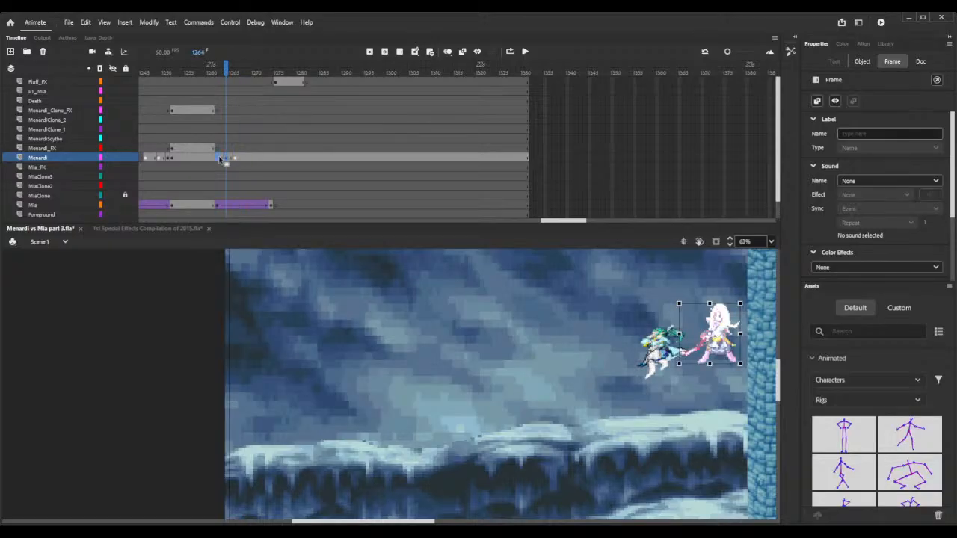
click(218, 158)
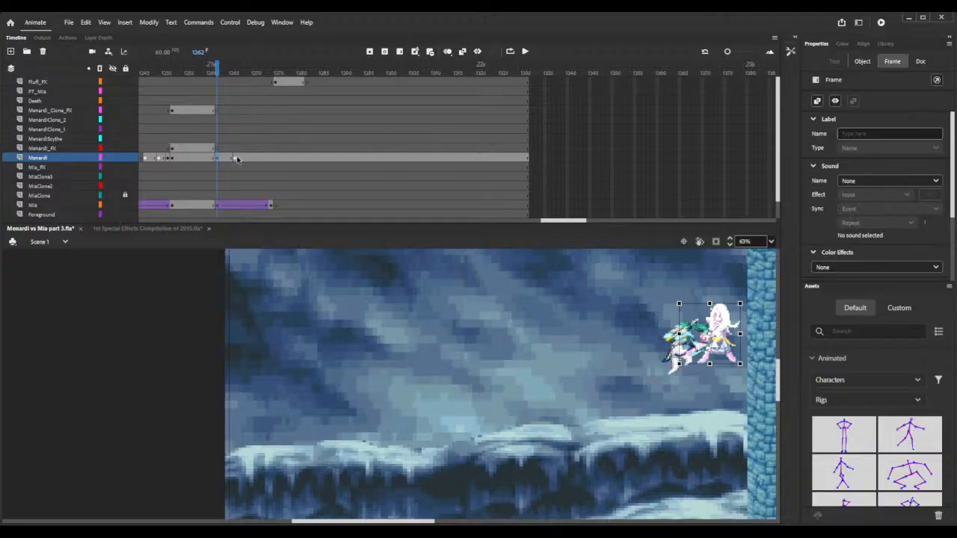
- Move Menardi's motion blur to frame 1265, clear the layer from frame 1266, and replay the sequence through frame 1274
click(235, 160)
drag(234, 159, 229, 157)
click(235, 159)
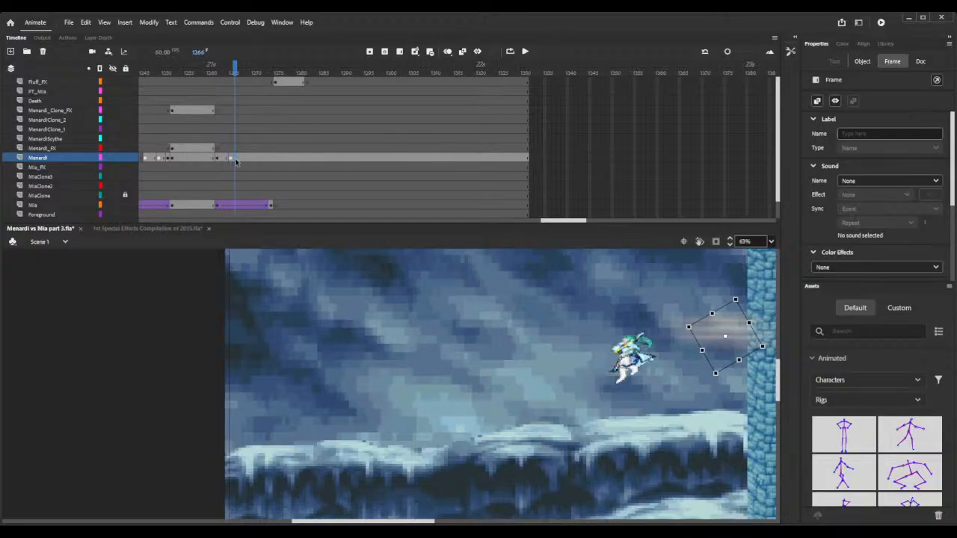
click(285, 251)
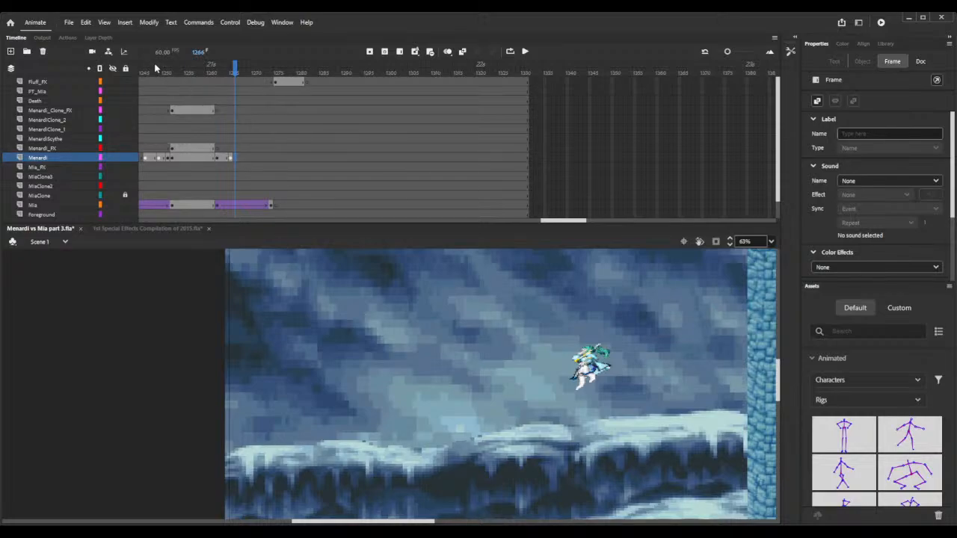
drag(157, 73, 338, 102)
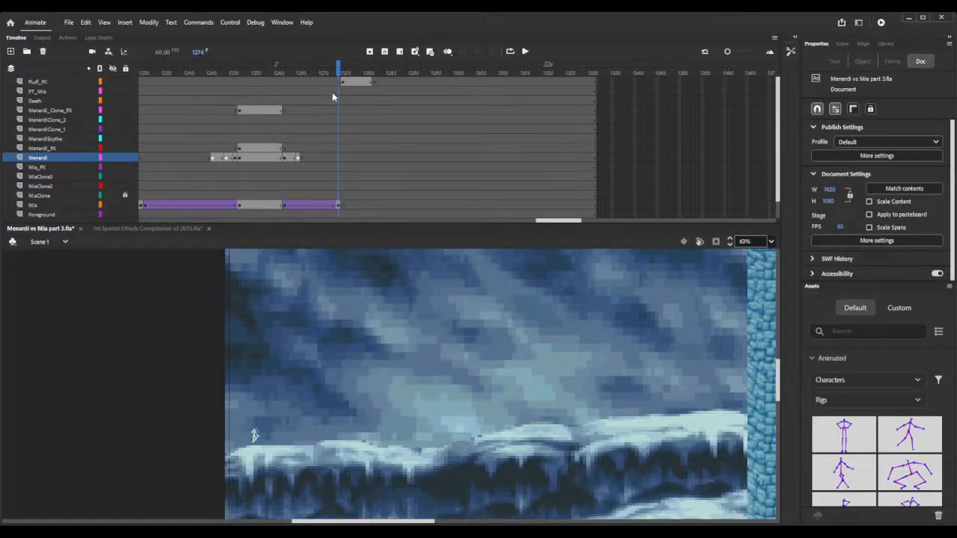
- Save the file, and test the movie in the preview player before closing it
key(ctrl+s)
click(881, 24)
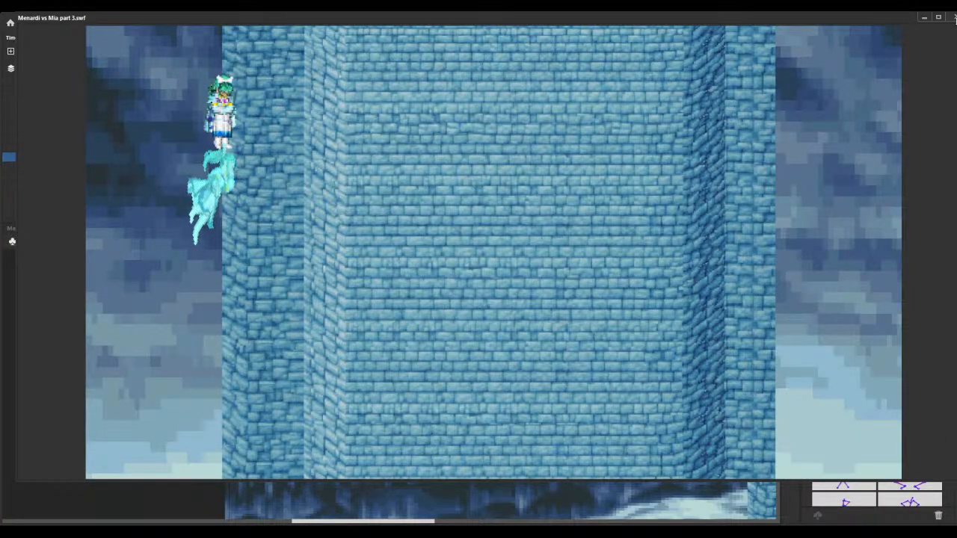
click(953, 18)
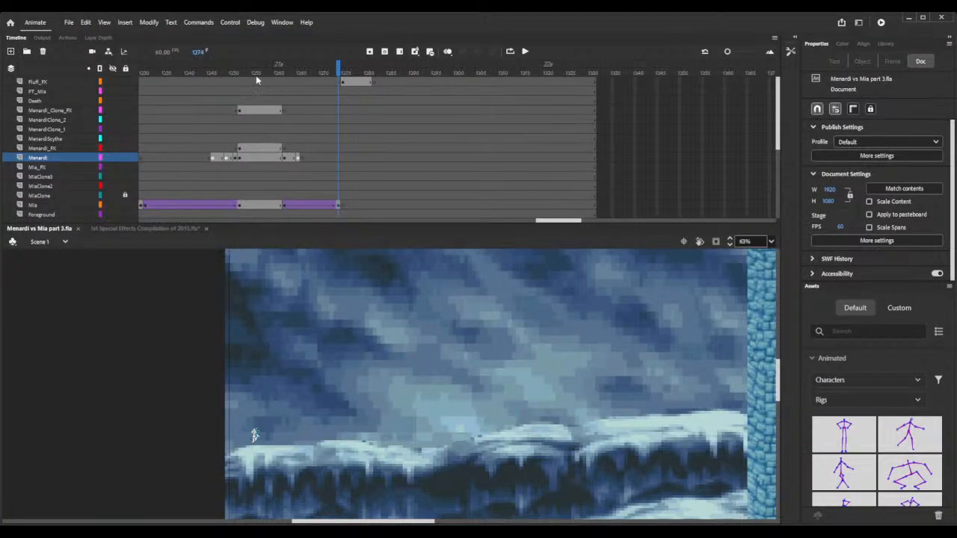
- Insert five frames across all layers at frame 1267 to lengthen Mia's flight into the background, and save the file
drag(553, 223, 536, 223)
drag(521, 72, 543, 69)
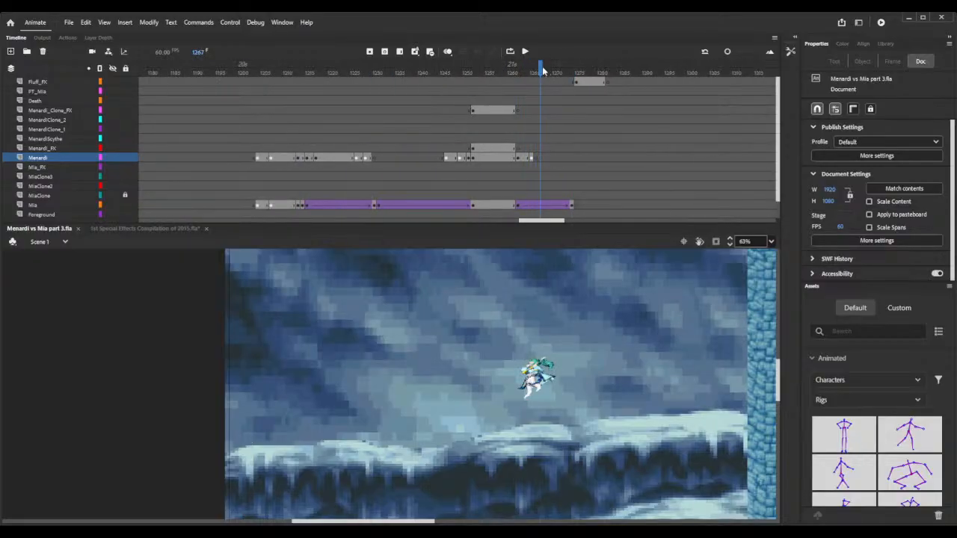
key(F5)
key(F5)
key(F5)
key(F5)
key(F5)
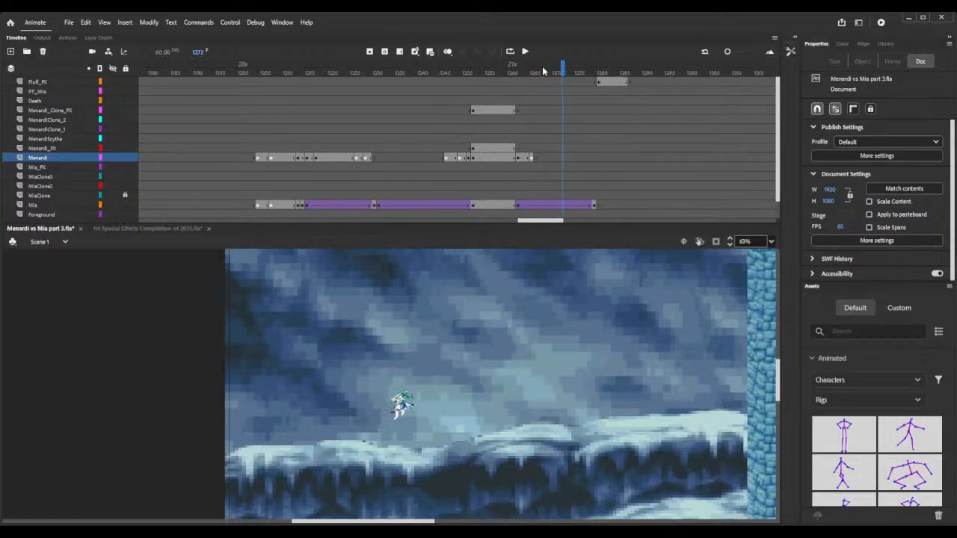
key(ctrl+s)
- Insert four frames across all layers at frame 1237 to slow Mia's movement before the void burst
click(406, 73)
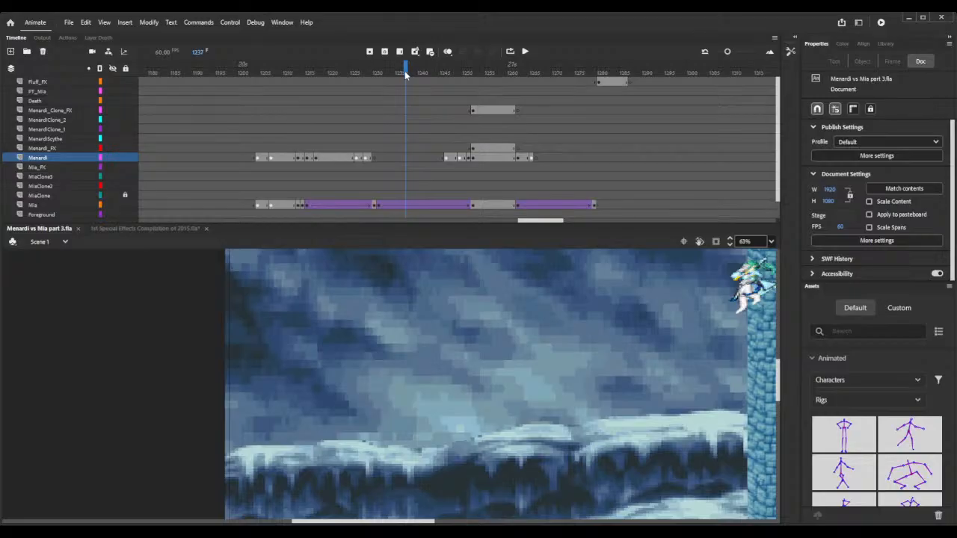
key(F5)
key(F5)
key(F5)
key(F5)
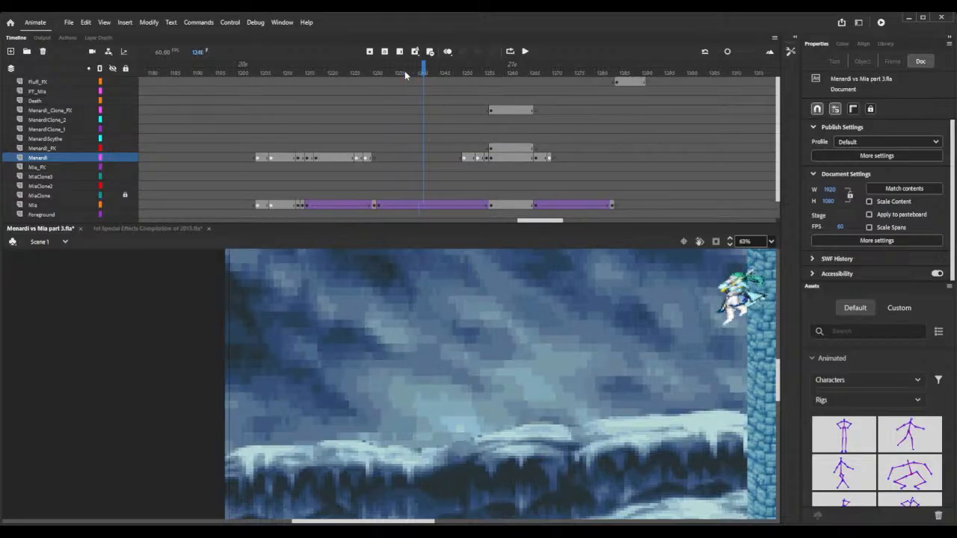
- Insert four frames across all layers at frame 1221 to slow Mia's upward launch past Menardi
click(333, 72)
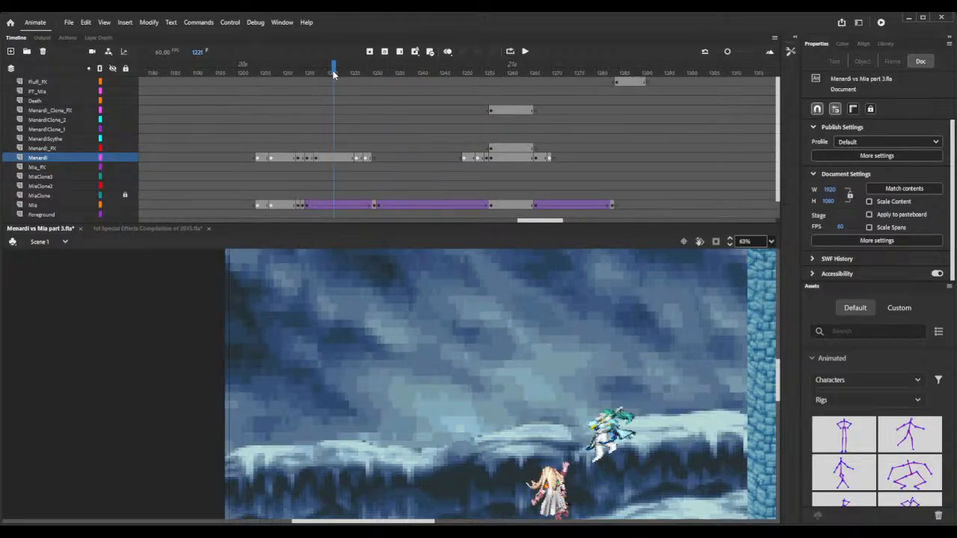
key(F5)
key(F5)
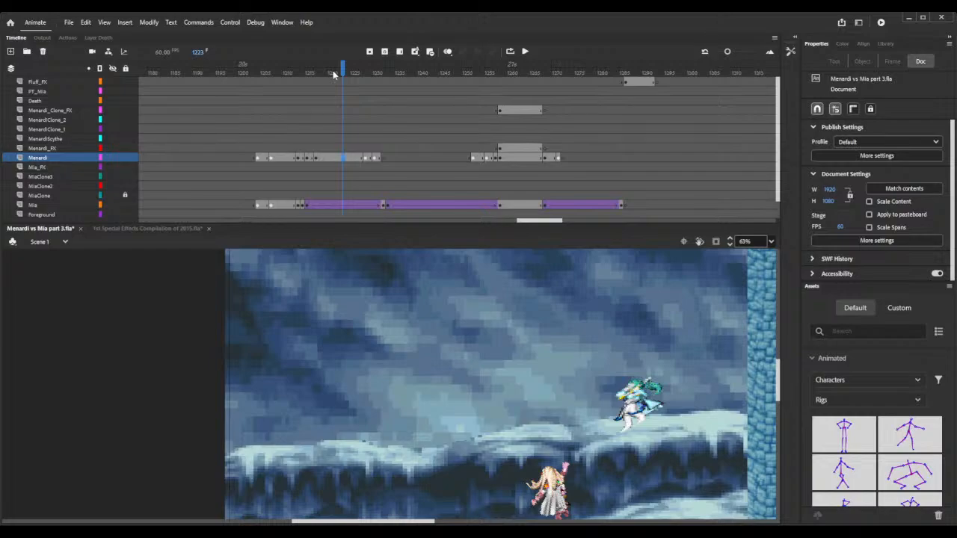
key(F5)
key(F5)
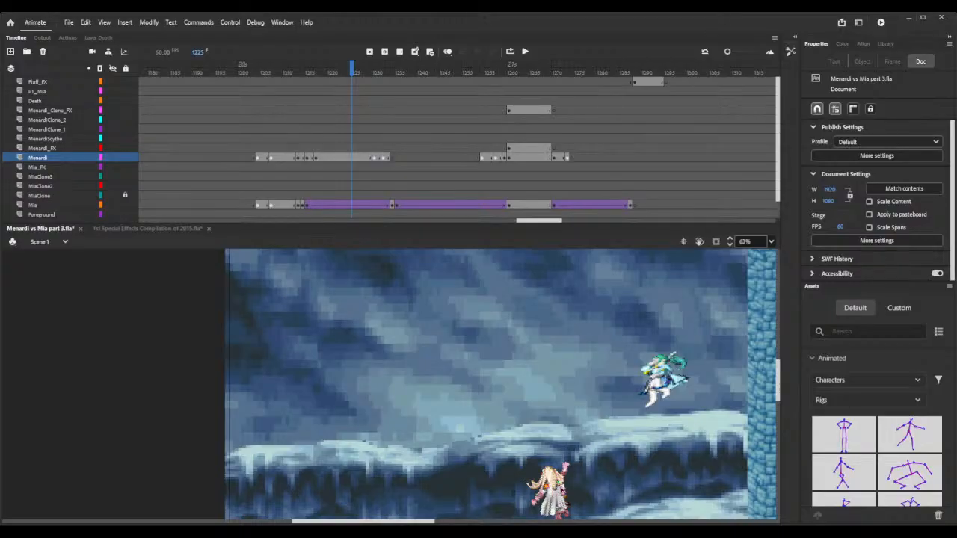
- Go to frame 1235, where Mia reaches the wall, and insert a blank keyframe on the Fluff_FX layer
drag(778, 380, 778, 367)
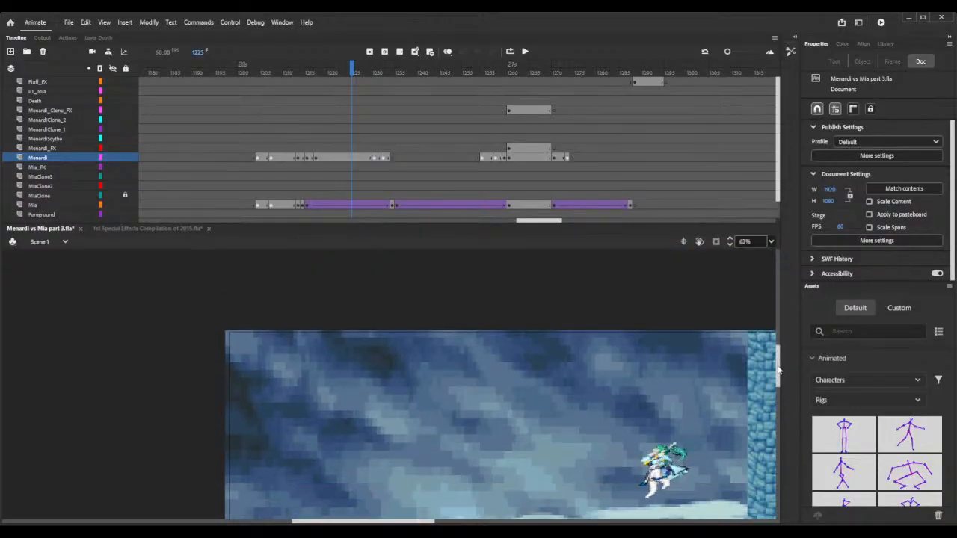
drag(303, 71, 396, 77)
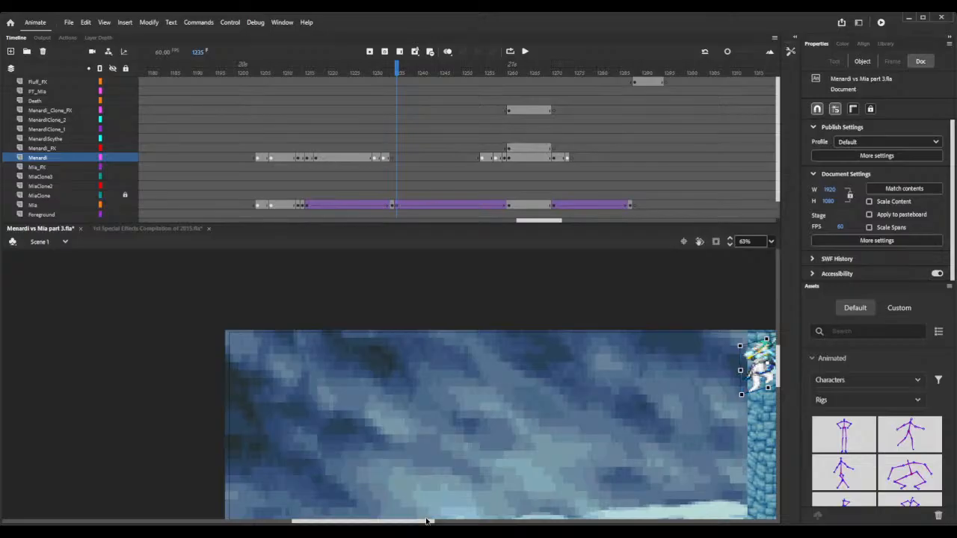
drag(426, 521, 486, 523)
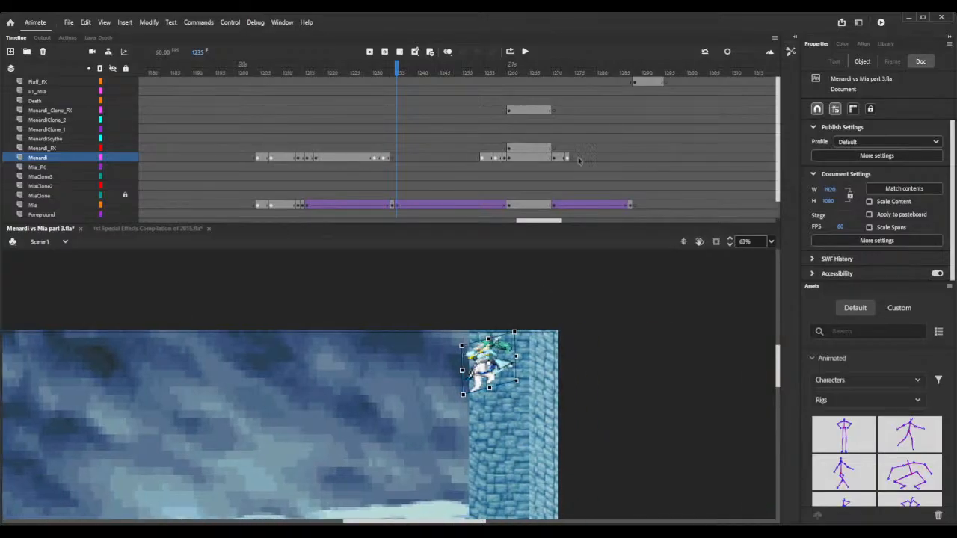
mouse_move(401, 71)
mouse_down()
mouse_move(416, 68)
mouse_move(399, 67)
mouse_up()
click(397, 82)
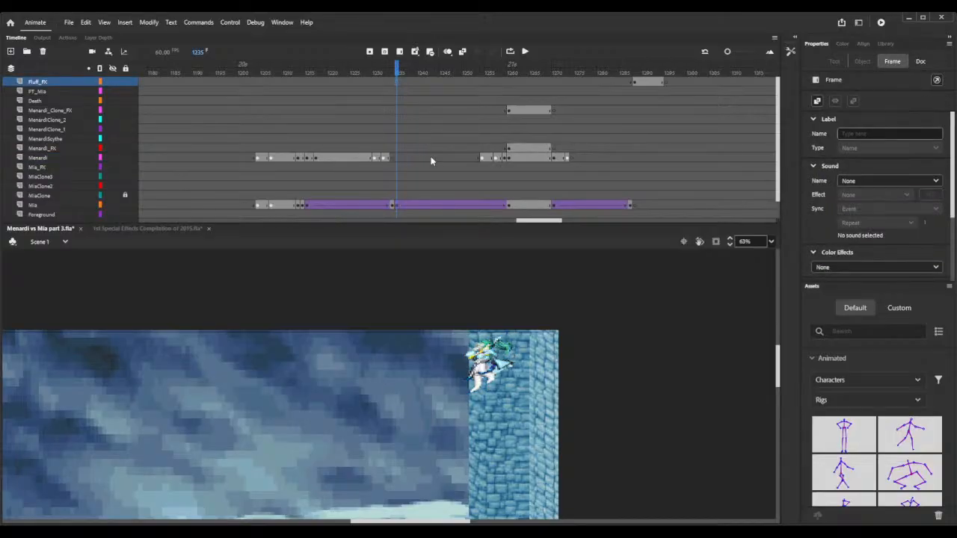
- Clear the library search and paste the copied effect assets into the Menardi vs Mia part 3 library
click(885, 43)
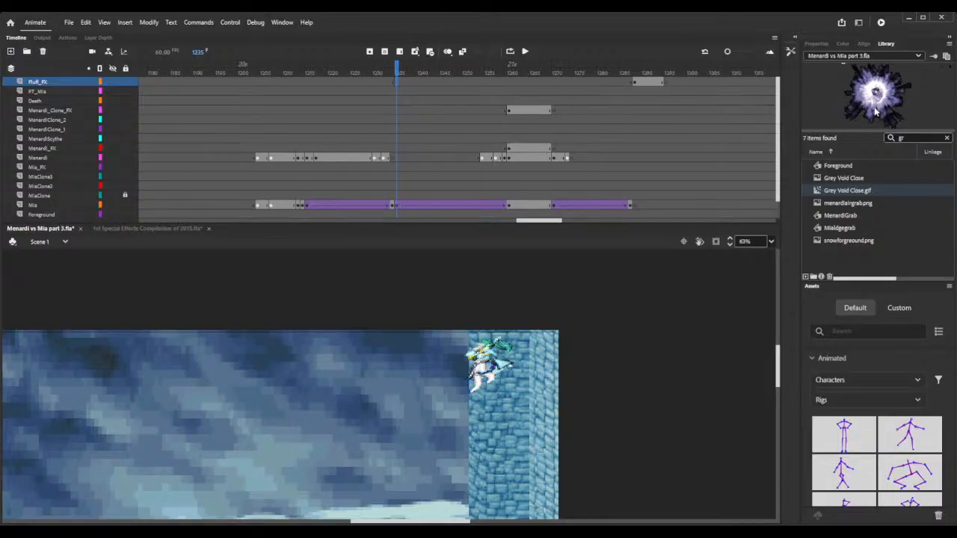
click(947, 138)
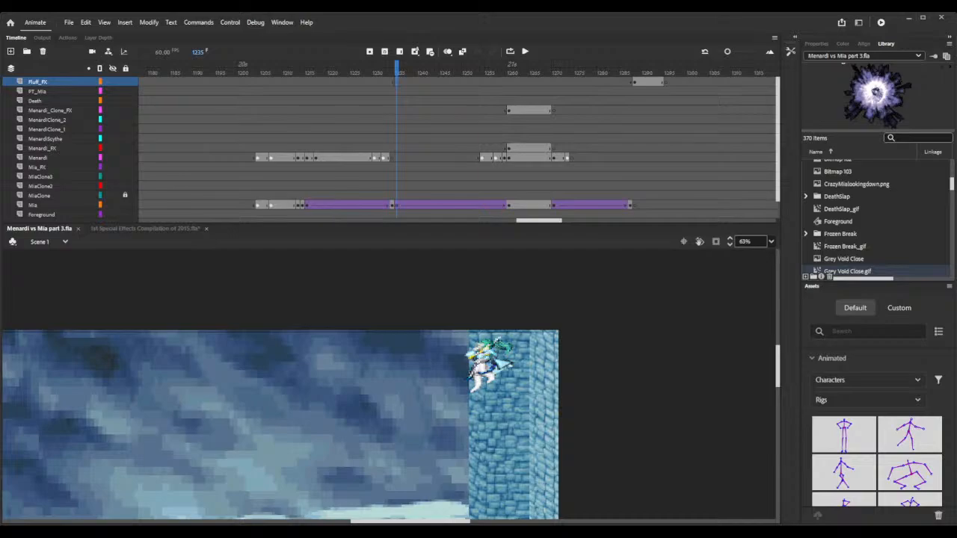
scroll(874, 216, up, 1)
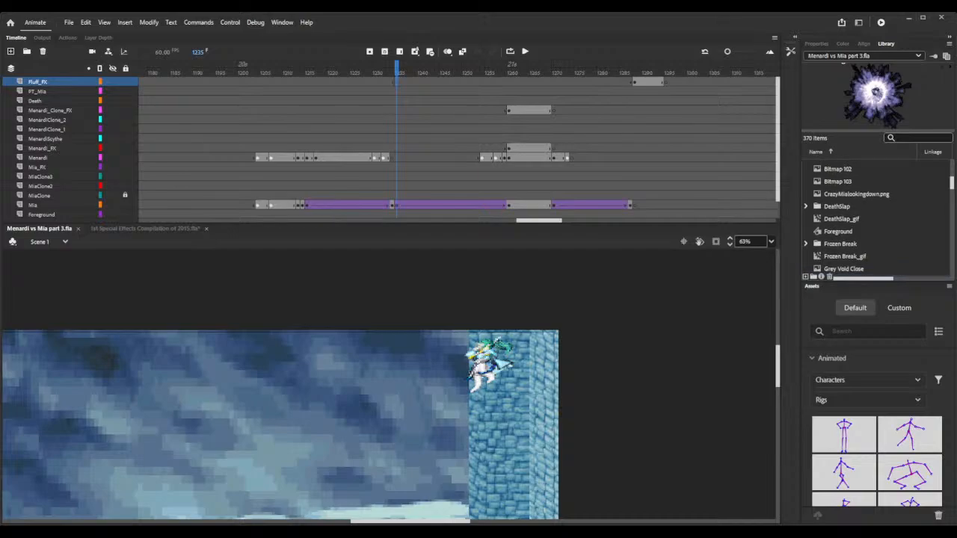
key(ctrl+v)
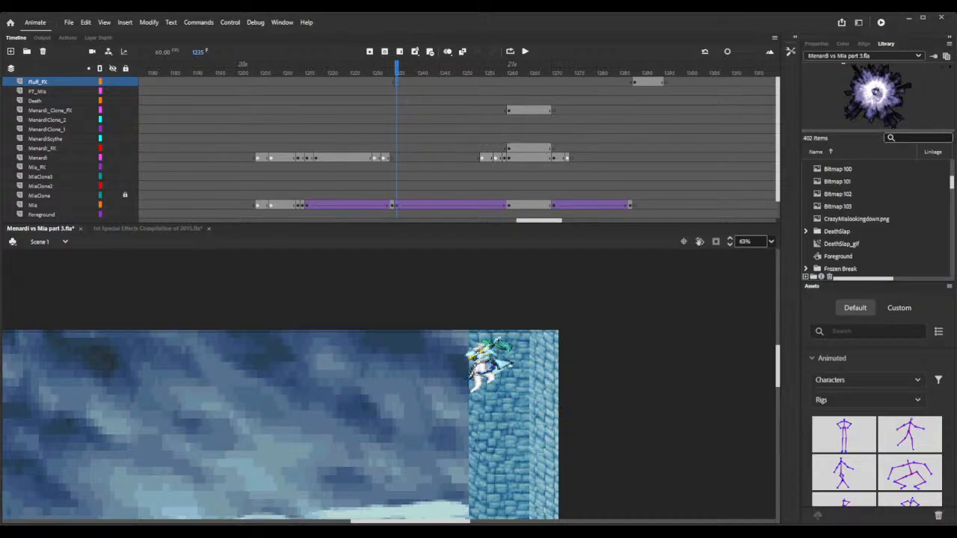
- Search the library for "ange" and place Ange Ushiomiya fx 3_gif on the wall beside Mia at frame 1235
click(914, 137)
text(a)
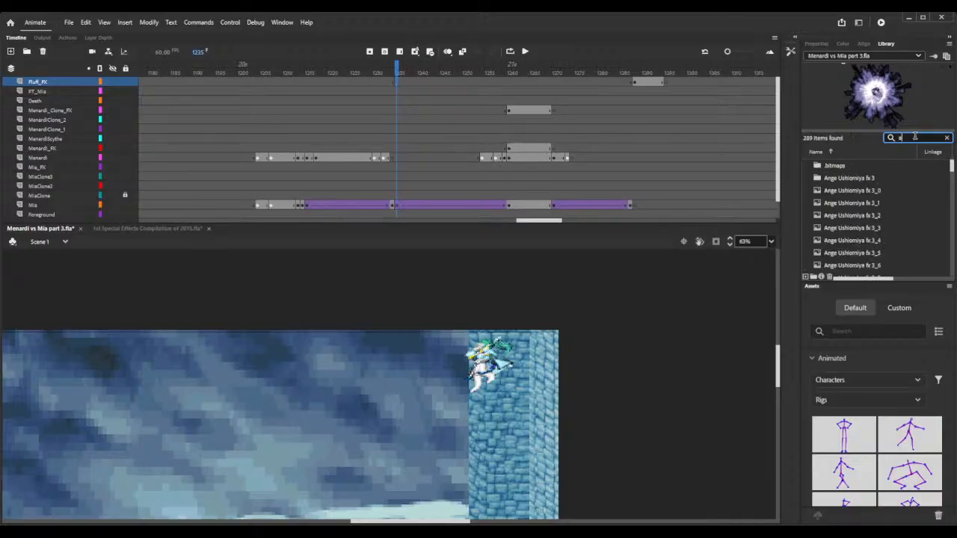
text(nge)
scroll(874, 235, down, 3)
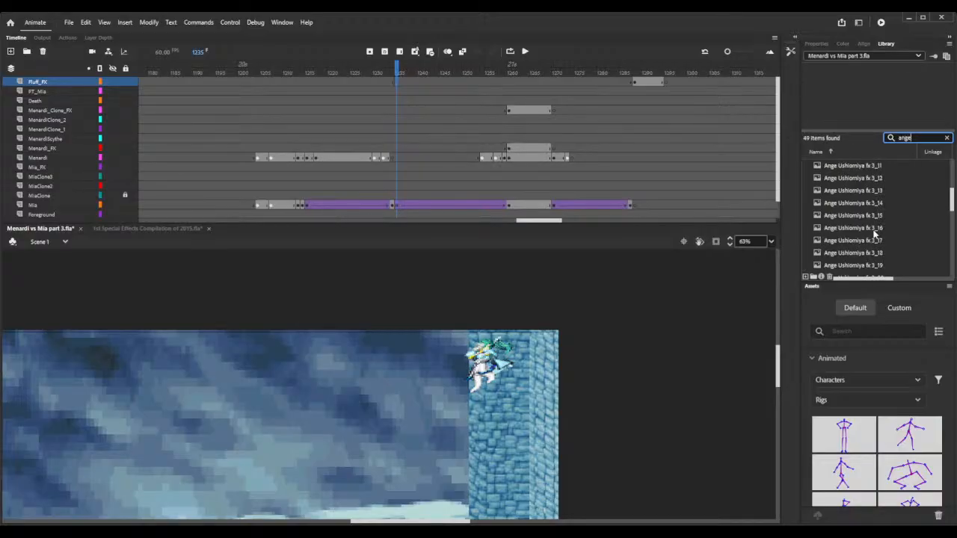
scroll(874, 235, down, 3)
scroll(875, 235, down, 5)
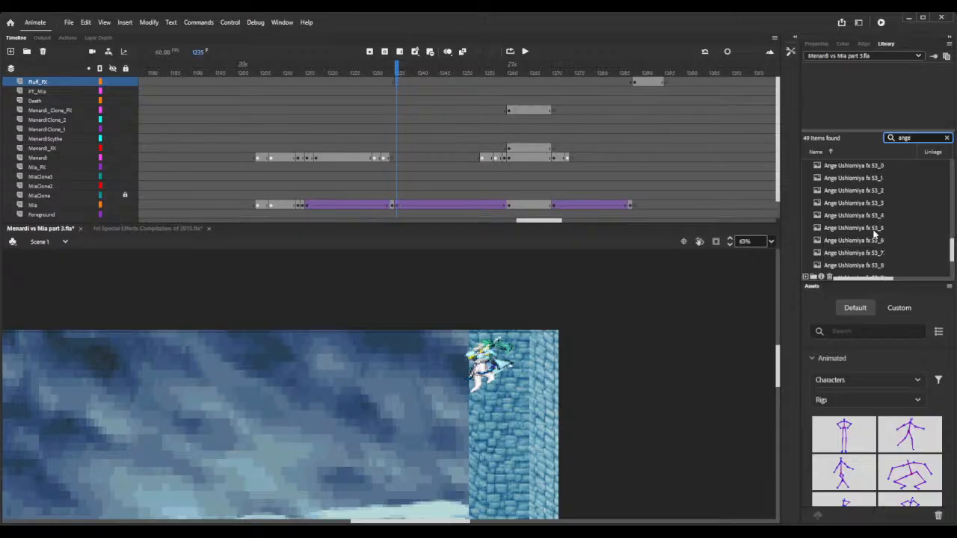
scroll(874, 235, up, 2)
scroll(852, 218, up, 2)
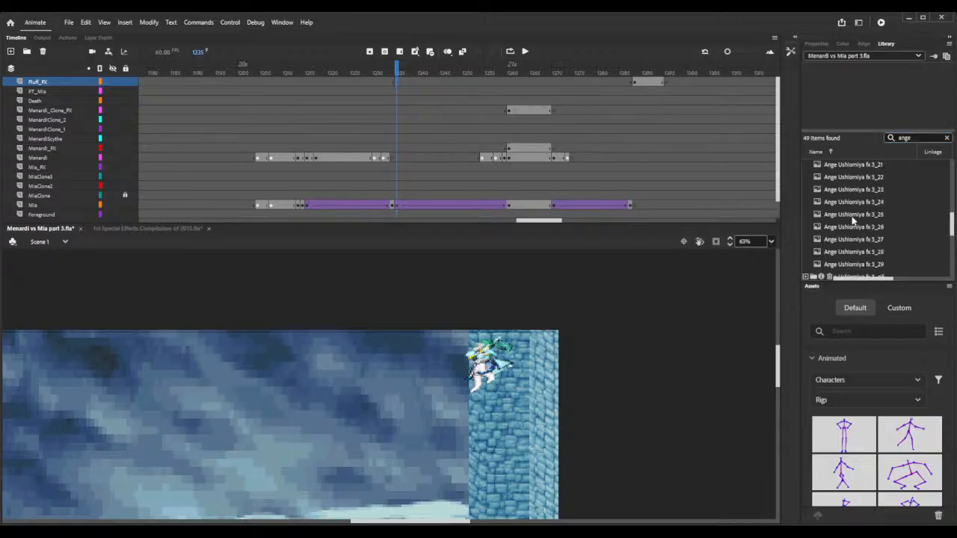
scroll(852, 218, down, 2)
click(845, 203)
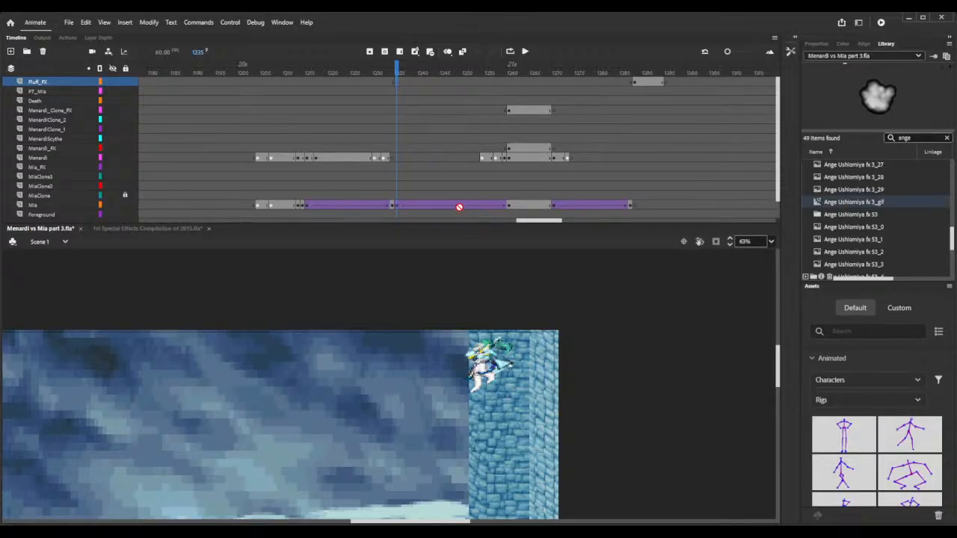
drag(516, 371, 515, 368)
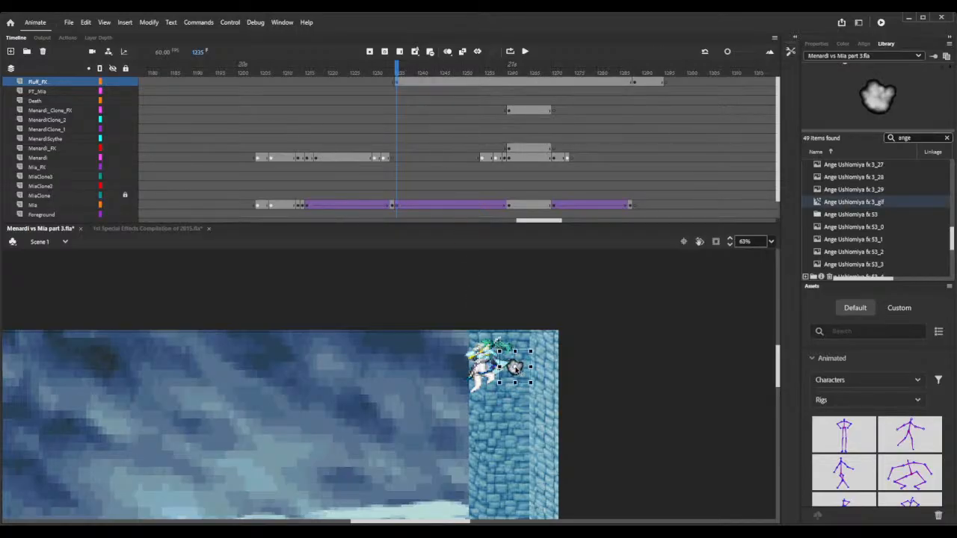
- End the smoke puff on the Fluff_FX layer with a blank keyframe at frame 1265
click(379, 67)
drag(379, 67, 401, 67)
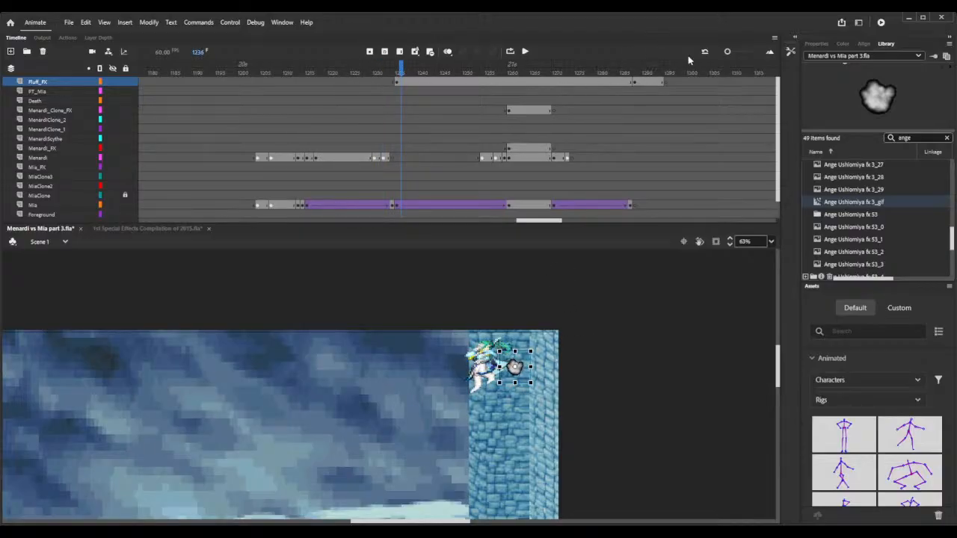
click(822, 43)
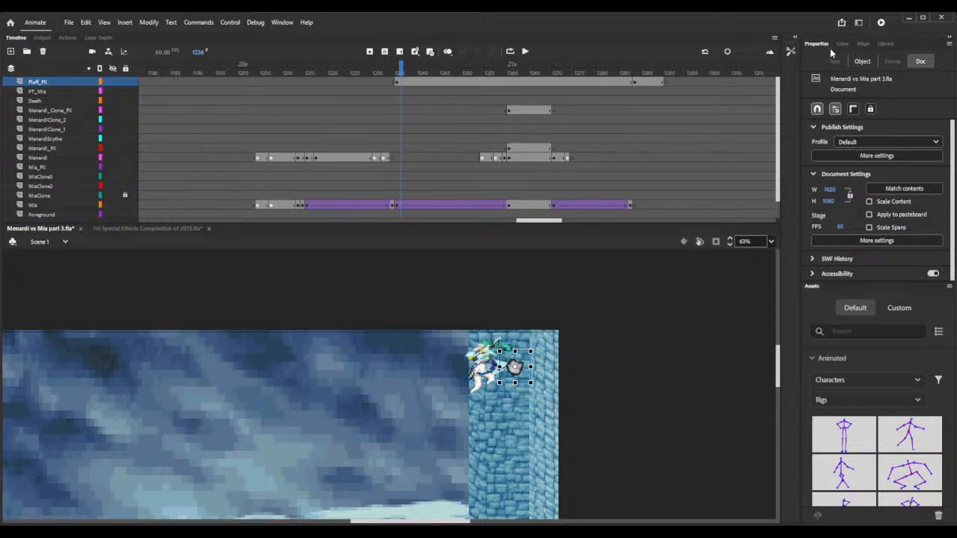
click(873, 61)
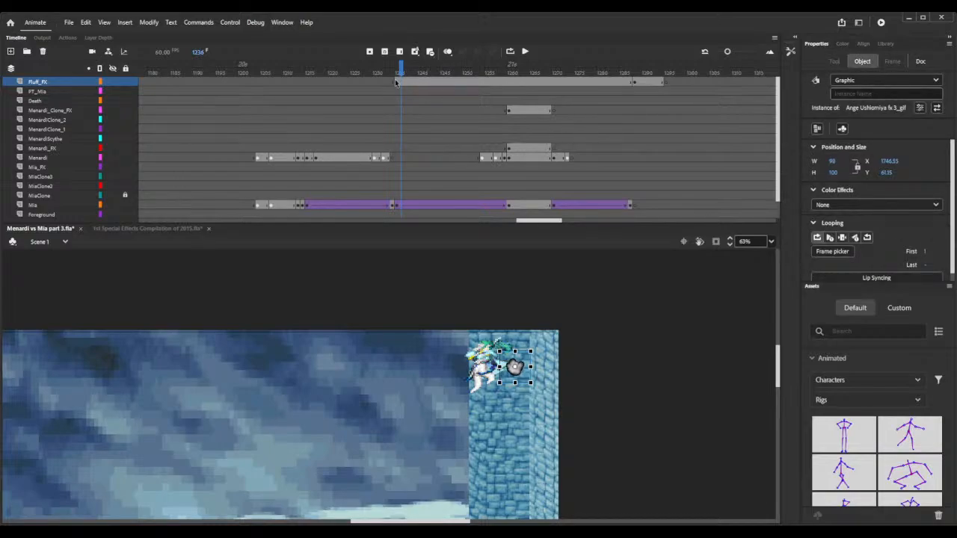
drag(400, 68, 533, 66)
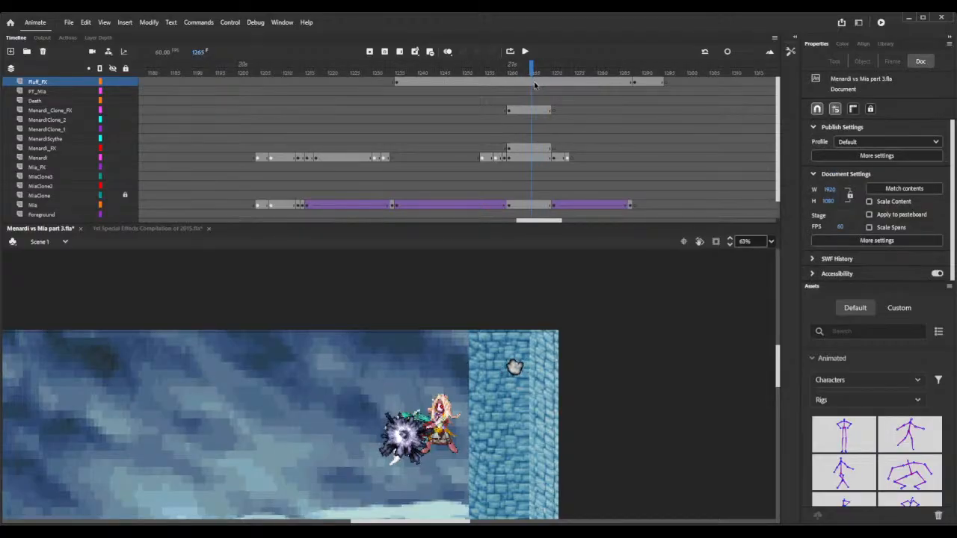
click(530, 81)
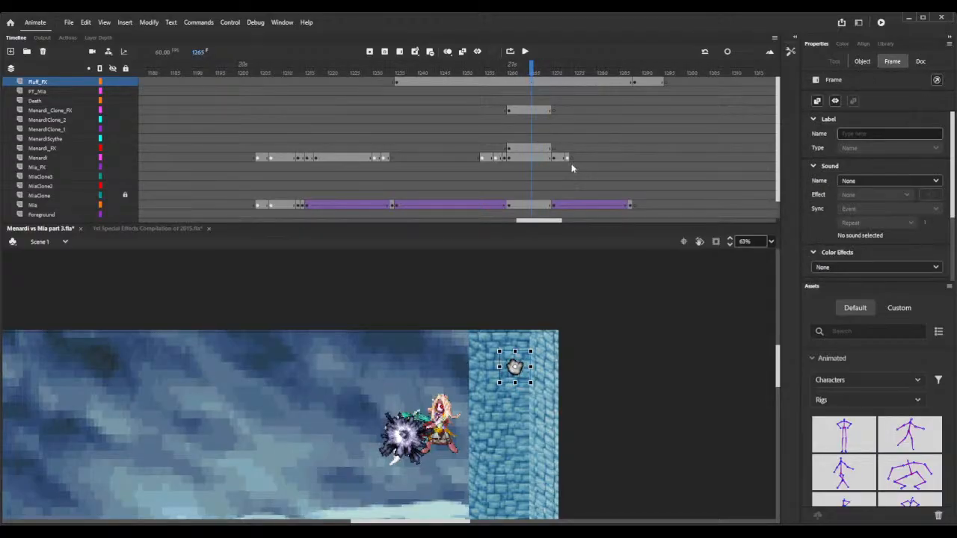
key(F7)
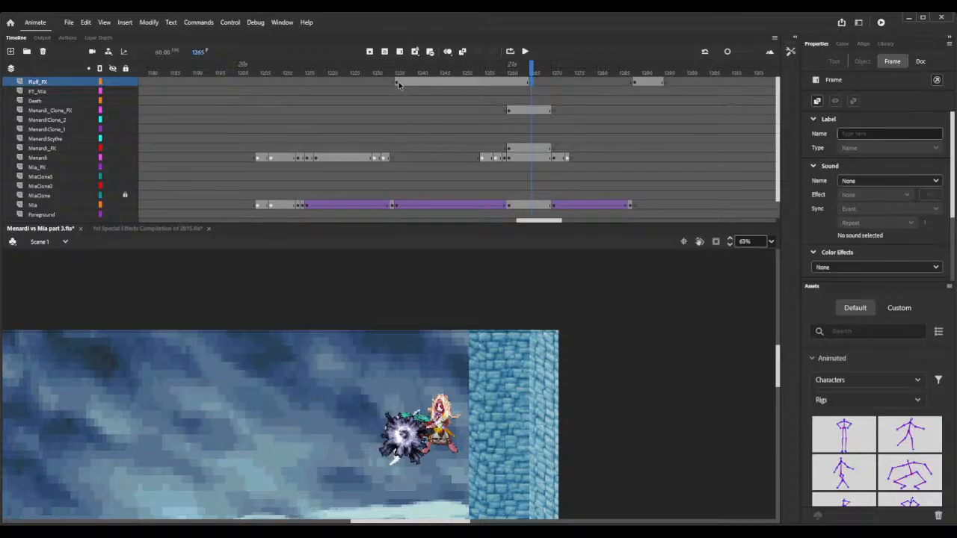
- Stretch the smoke puff at frame 1235 to about 203 by 376 pixels and shift it slightly up the wall
click(396, 83)
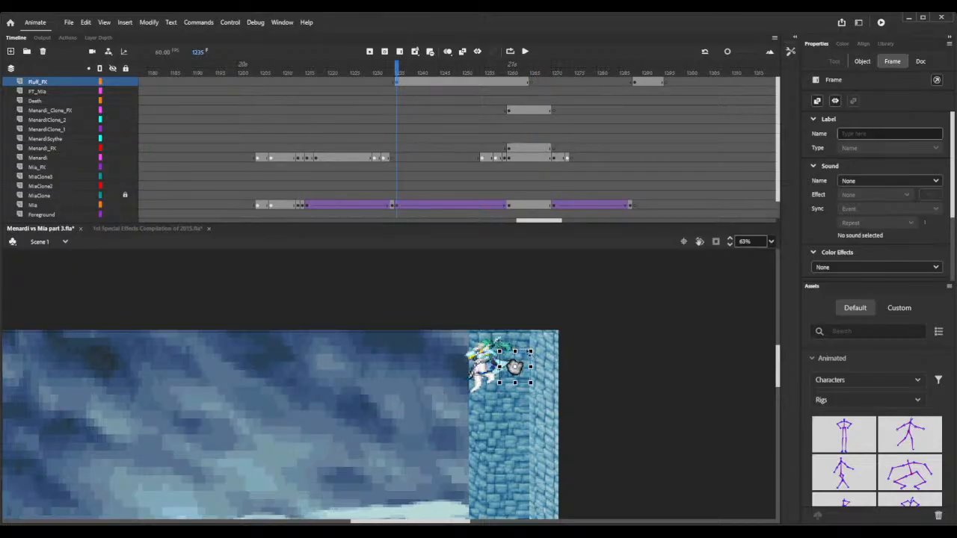
drag(531, 349, 548, 307)
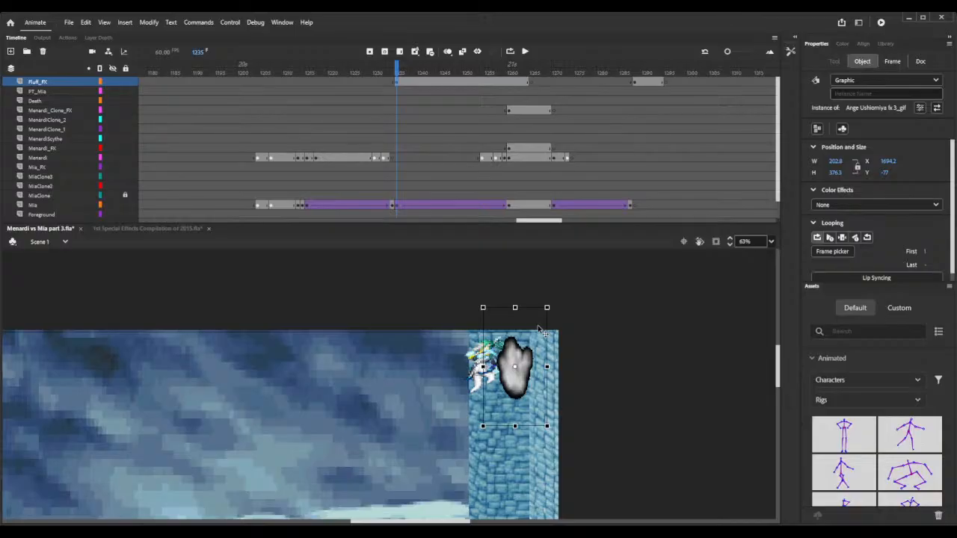
drag(515, 391, 514, 384)
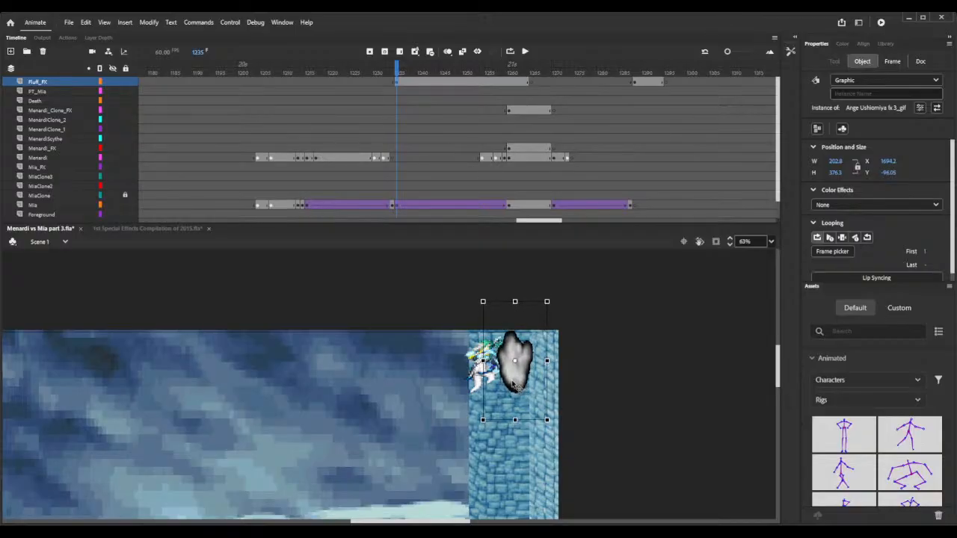
- Change the smoke puff's instance type to Movie Clip, compare the Add blend, and set its blend mode to Screen
click(411, 67)
drag(411, 67, 396, 85)
click(397, 85)
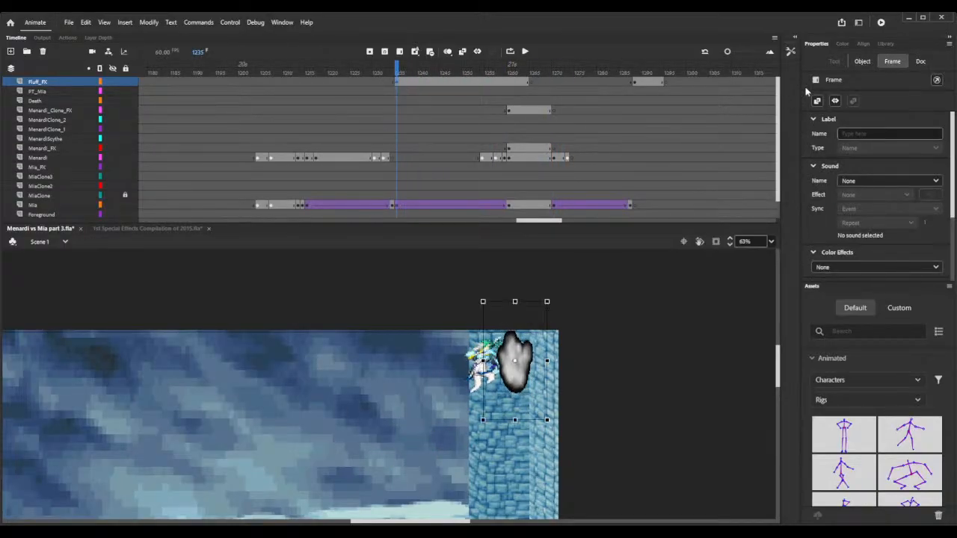
click(866, 63)
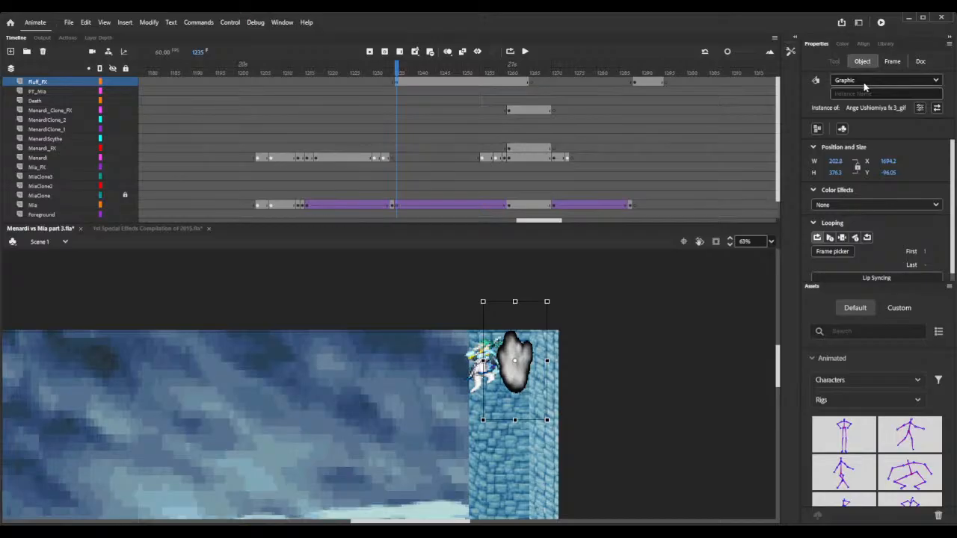
click(882, 80)
click(856, 94)
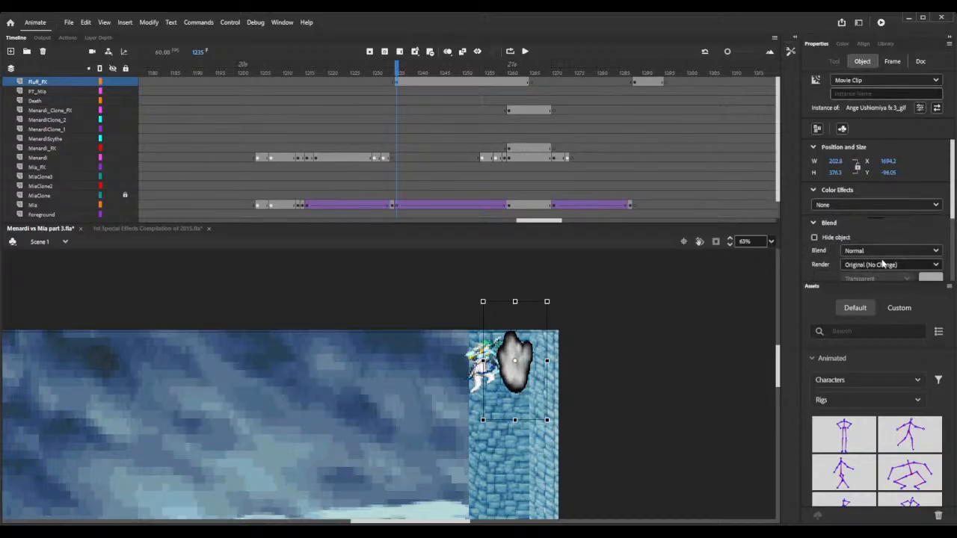
click(861, 336)
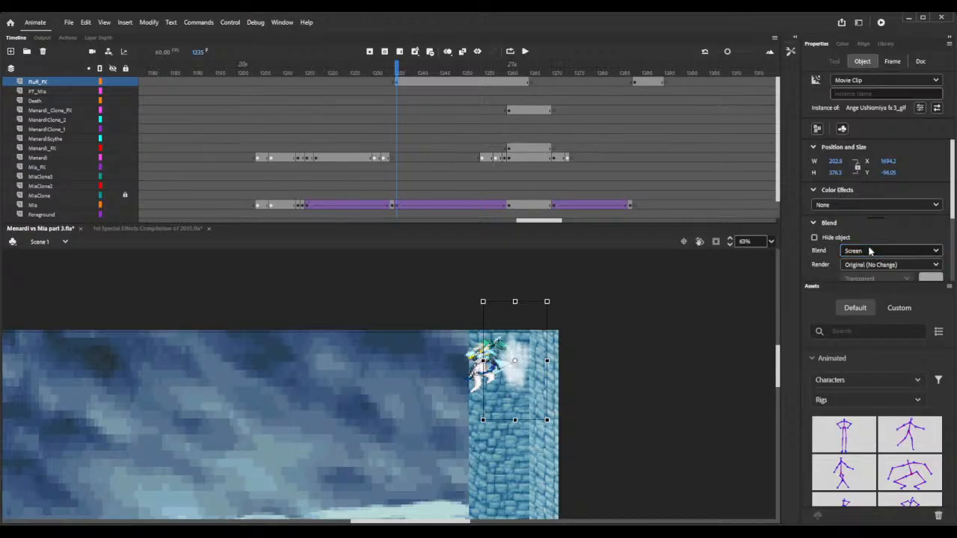
click(867, 383)
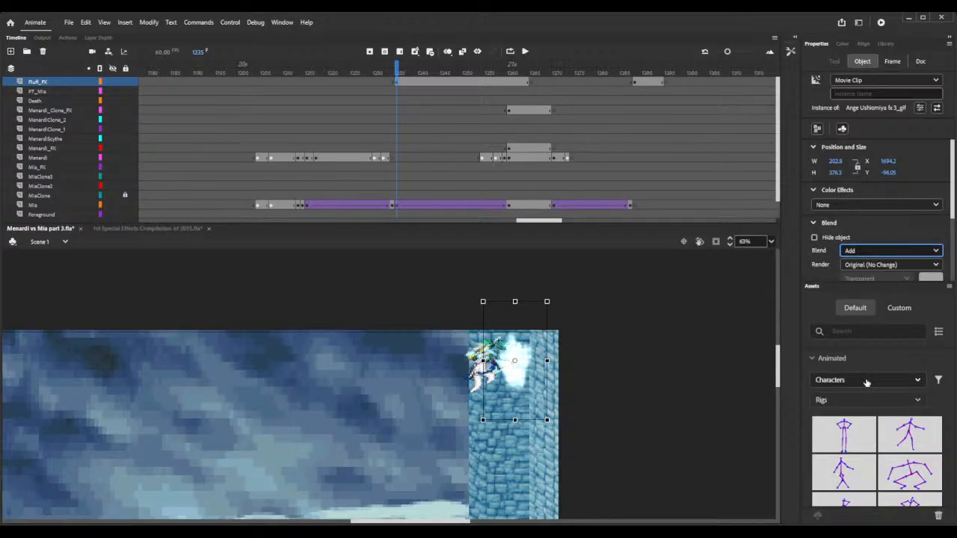
click(863, 250)
click(880, 338)
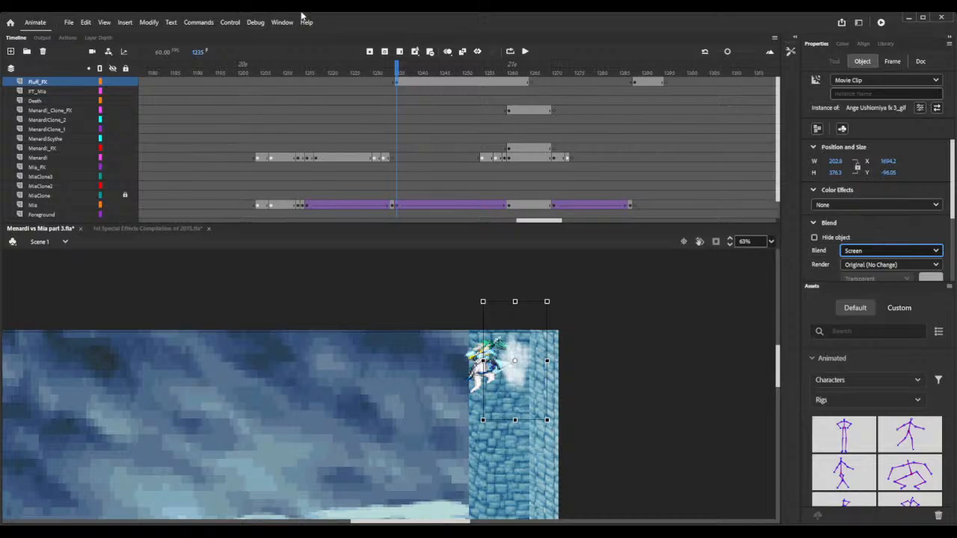
- Insert three frames across all layers at frame 1265 to lengthen the void burst, and review the motion up to Mia's flight
click(256, 67)
drag(299, 74, 525, 71)
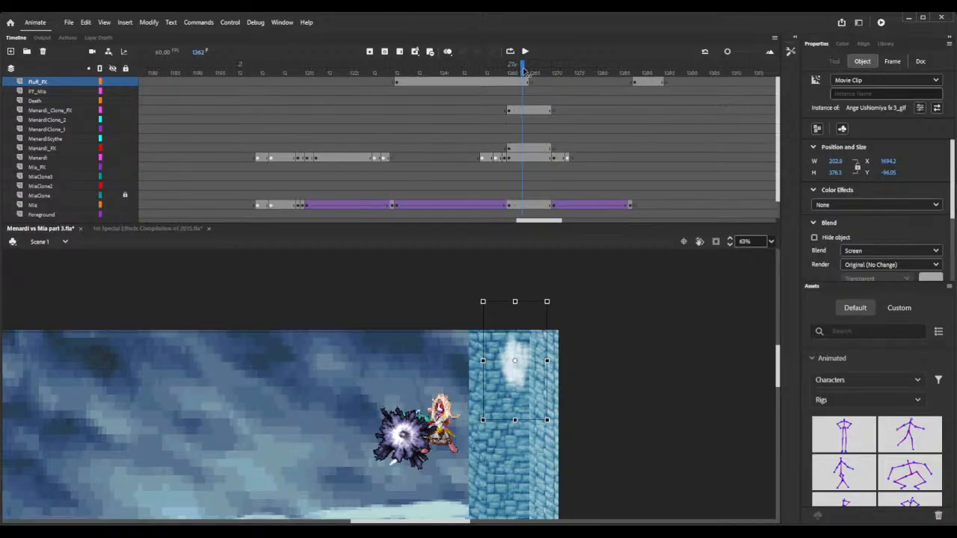
click(524, 72)
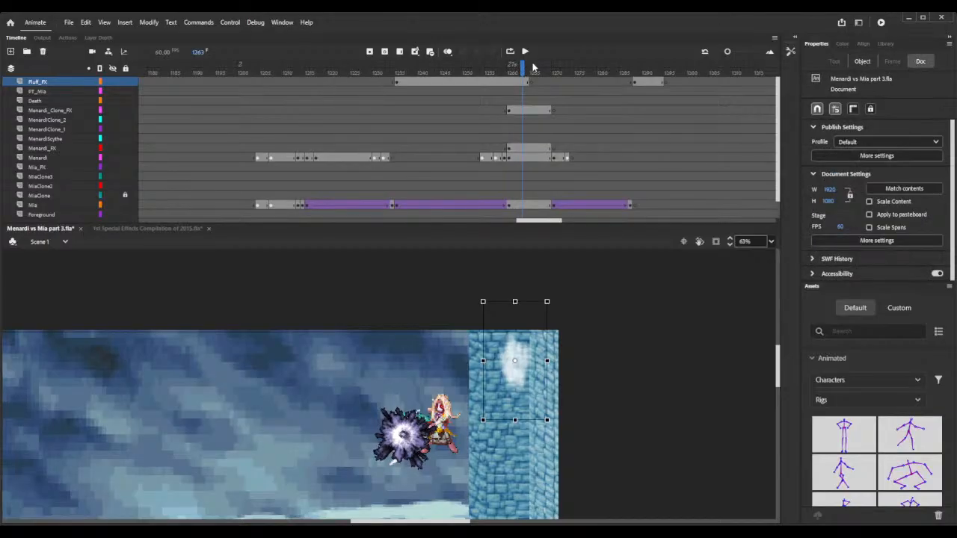
click(533, 68)
key(F5)
key(F5)
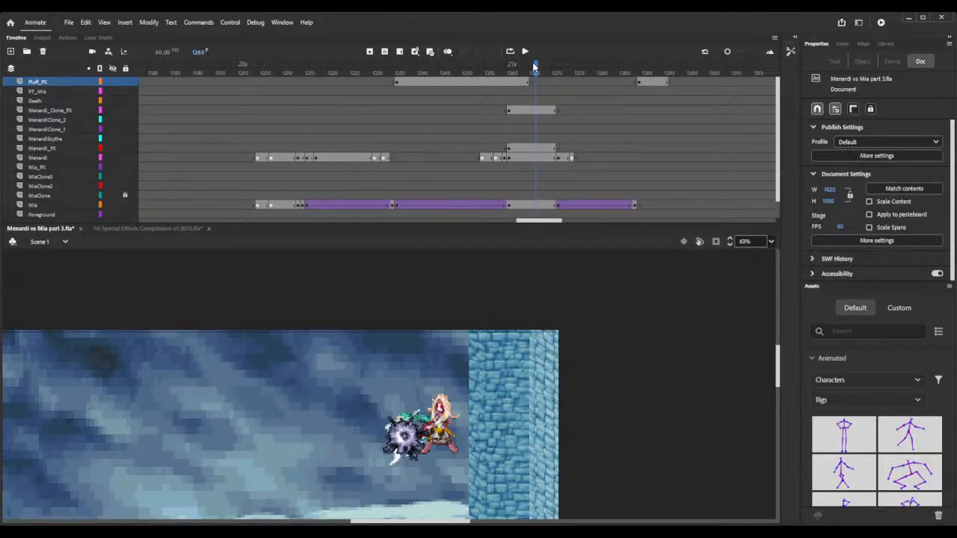
key(F5)
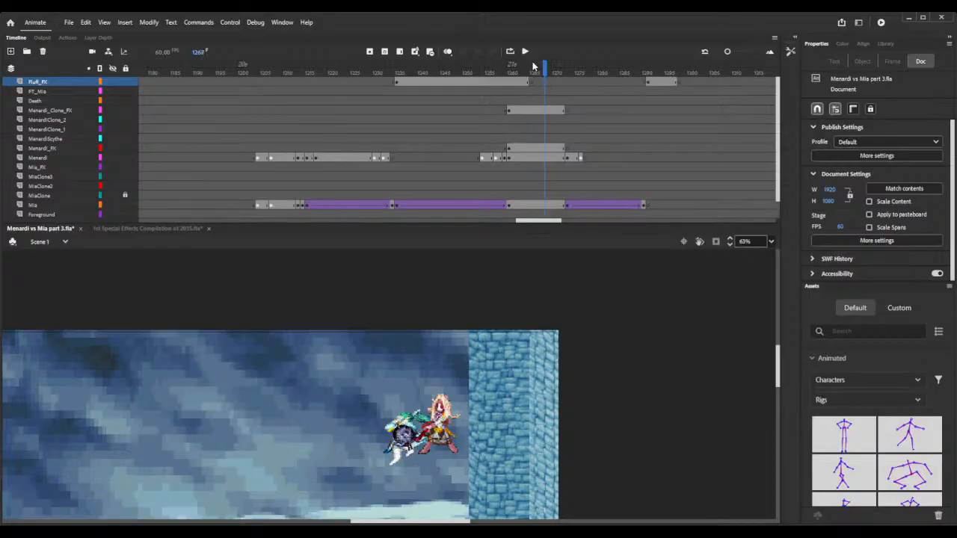
click(591, 75)
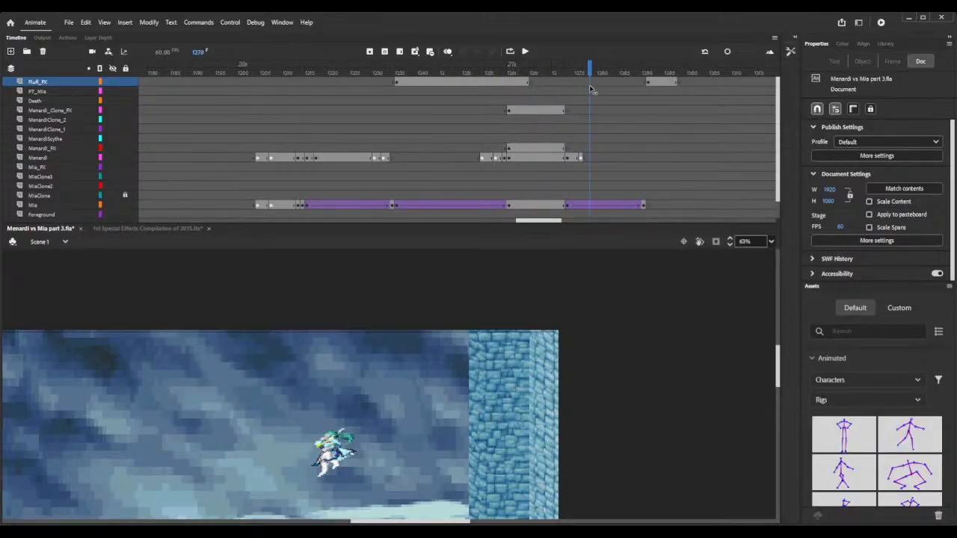
click(496, 82)
drag(496, 82, 587, 83)
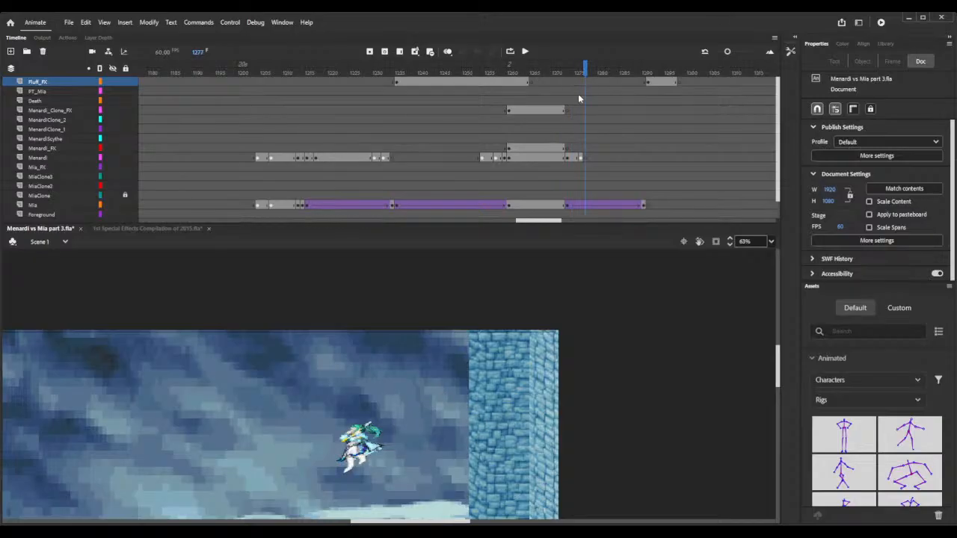
- Save the document and return to Mia's collision with her clone at frame 1044, with the whole stage in view
key(ctrl+s)
scroll(523, 418, down, 5)
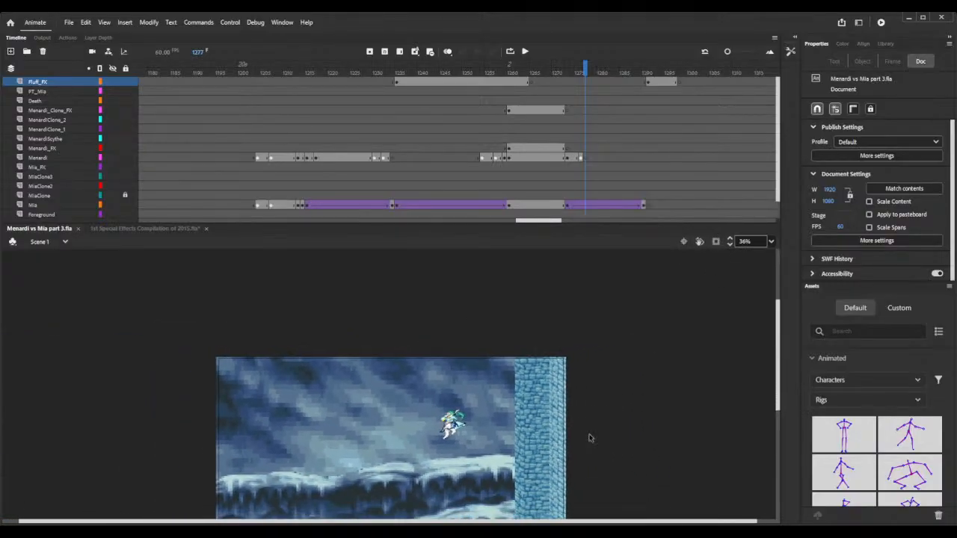
scroll(579, 453, down, 2)
click(240, 71)
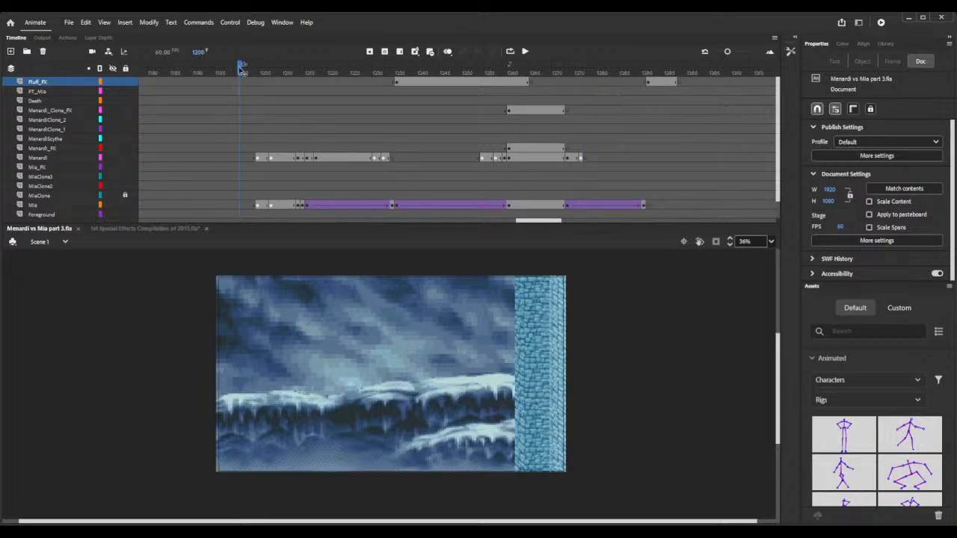
drag(549, 222, 500, 224)
drag(282, 74, 217, 73)
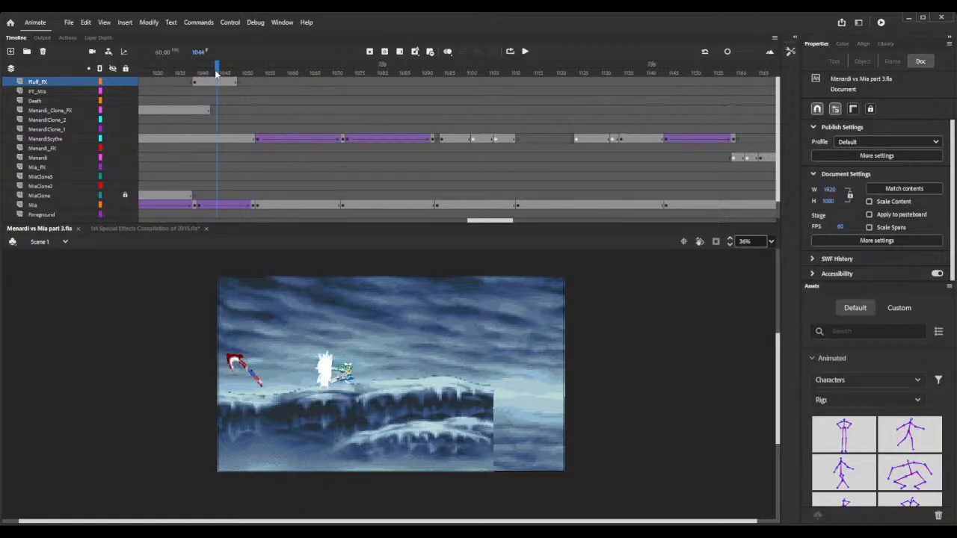
- Try lengthening Mia's slide with four extra frames across all layers at frame 1044, and undo the insertion
key(F5)
key(F5)
key(F5)
key(F5)
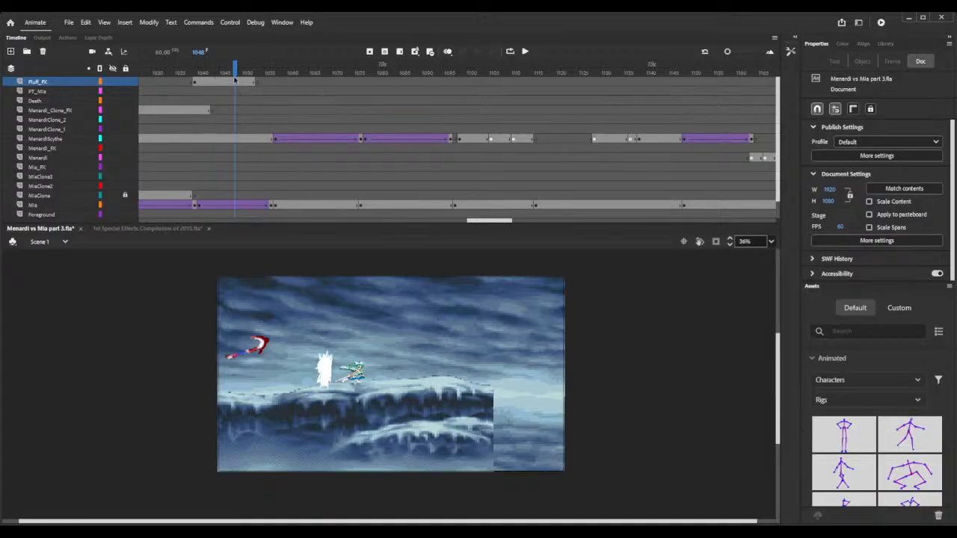
click(196, 67)
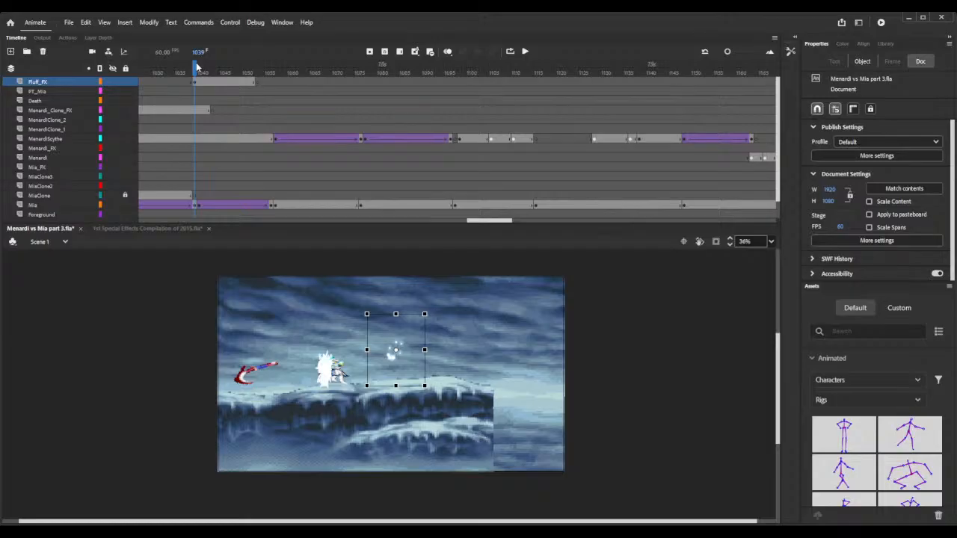
key(ctrl+z)
key(shift+F5)
key(shift+F5)
key(shift+F5)
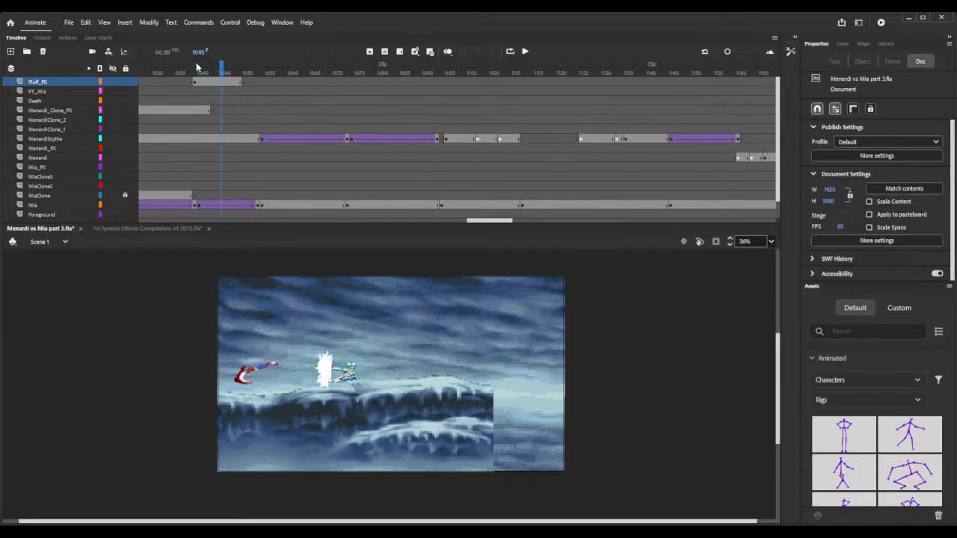
- Play back Mia's slide and insert five frames across all layers at frame 1050 to lengthen it
key(Return)
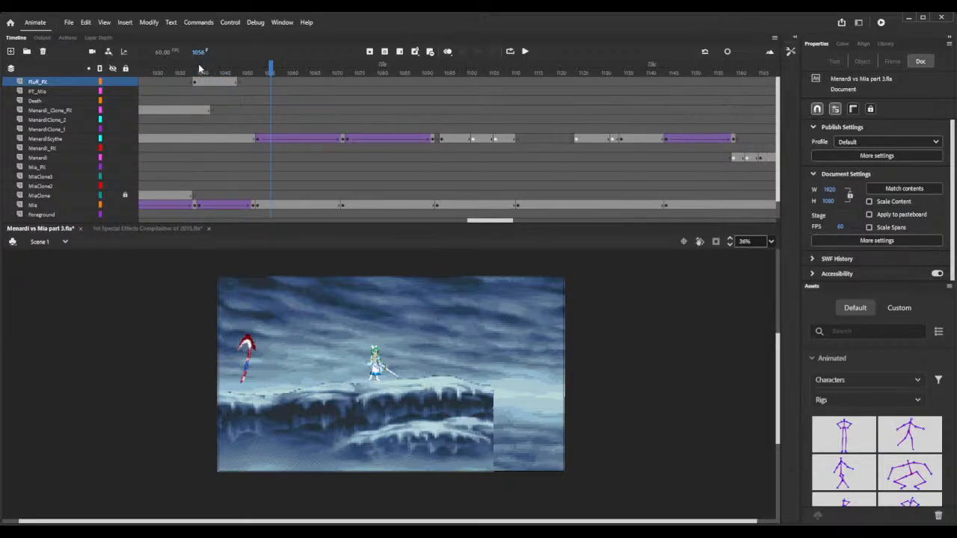
click(244, 72)
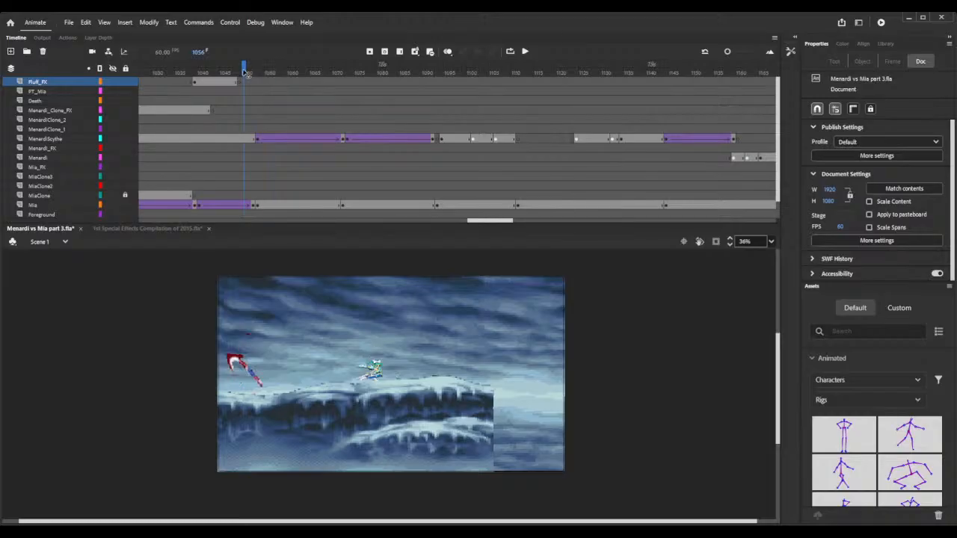
key(F5)
key(F5)
key(F5)
key(F5)
key(F5)
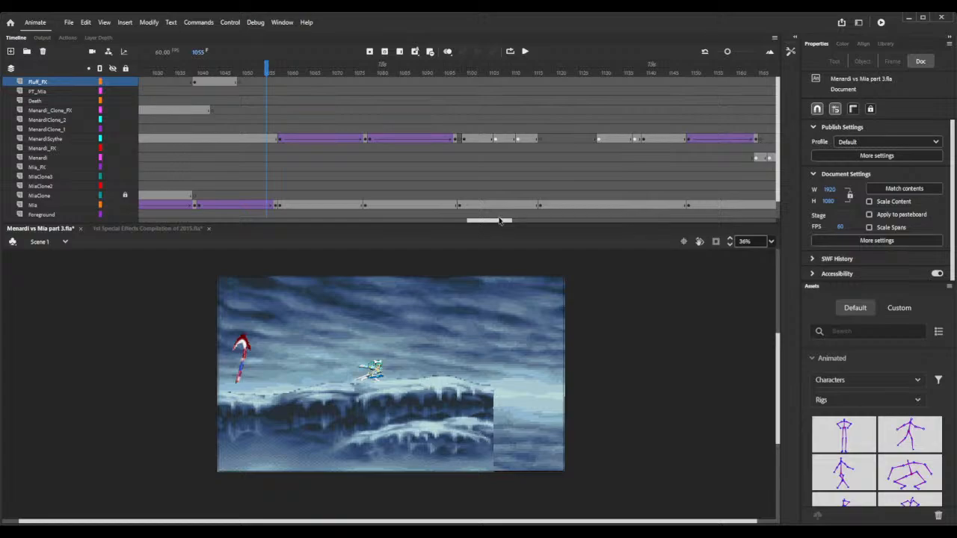
- Check the void burst and sparkles around frame 1021, and insert five frames across all layers at frame 1015 to lengthen Menardi's flight
drag(498, 221, 481, 222)
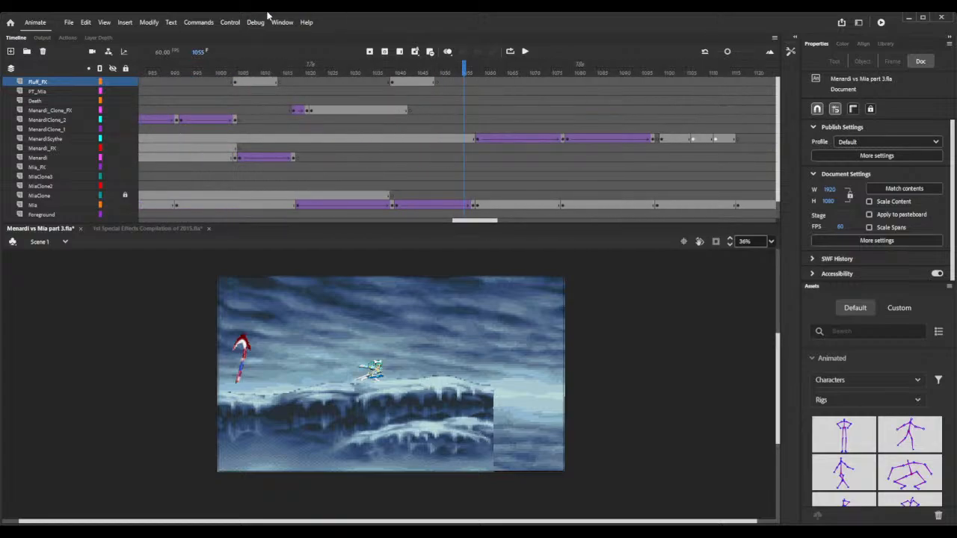
click(311, 68)
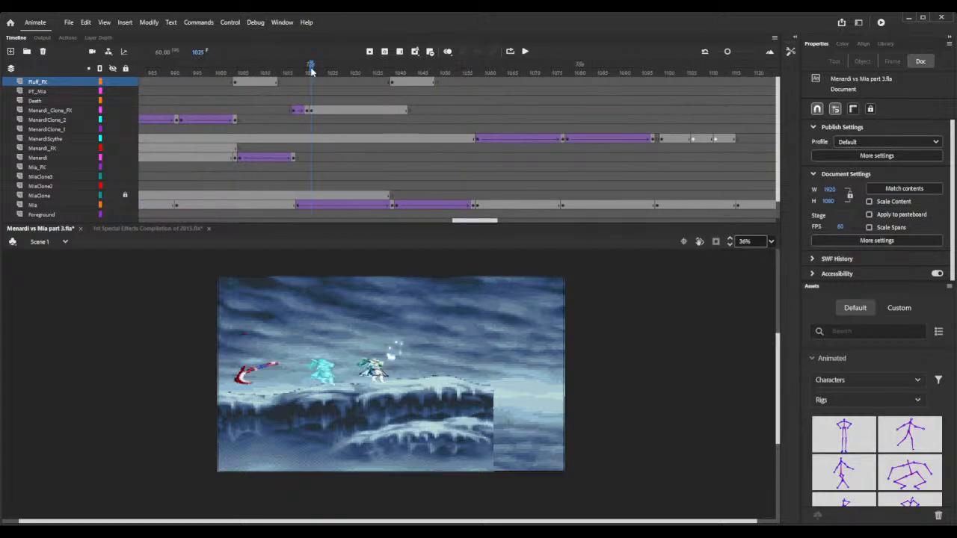
mouse_move(311, 69)
mouse_down()
mouse_move(336, 66)
mouse_move(313, 63)
mouse_up()
click(394, 355)
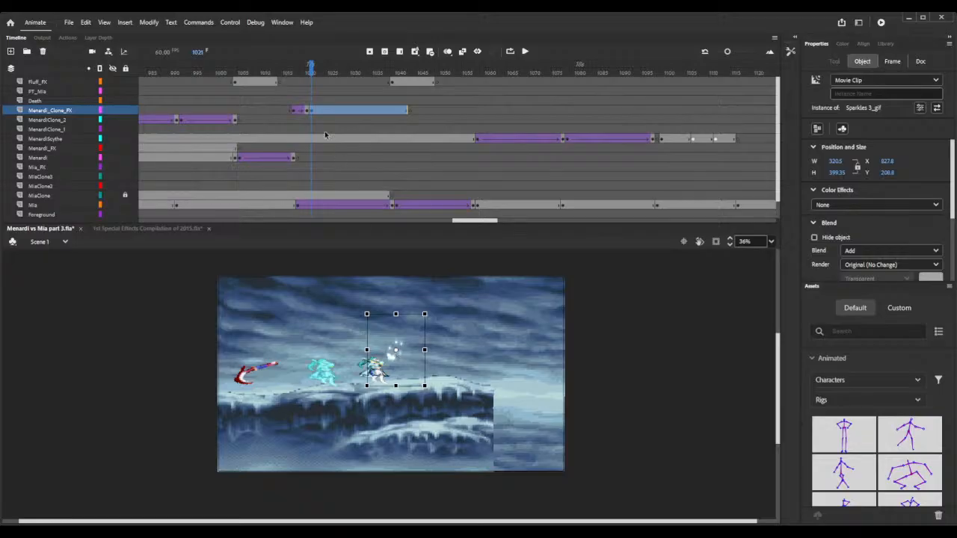
click(308, 65)
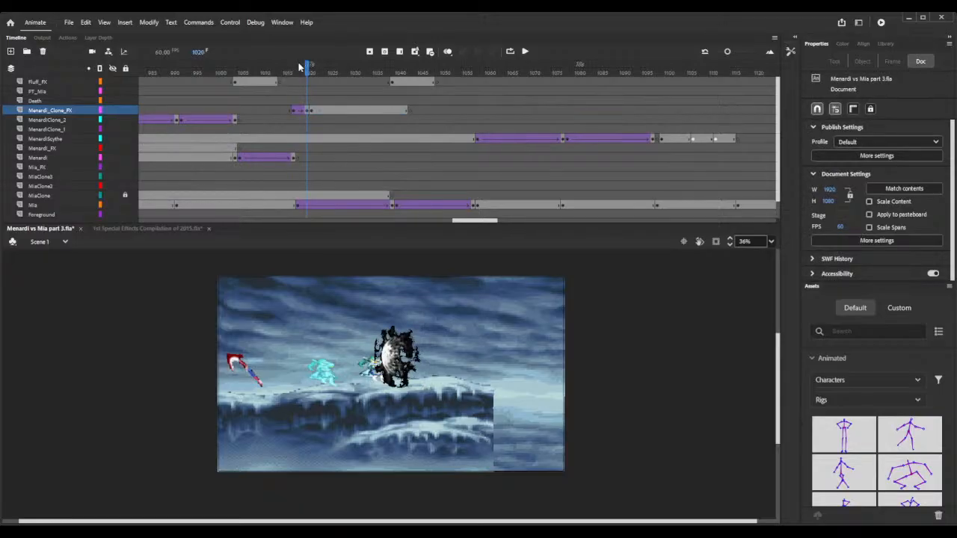
click(284, 68)
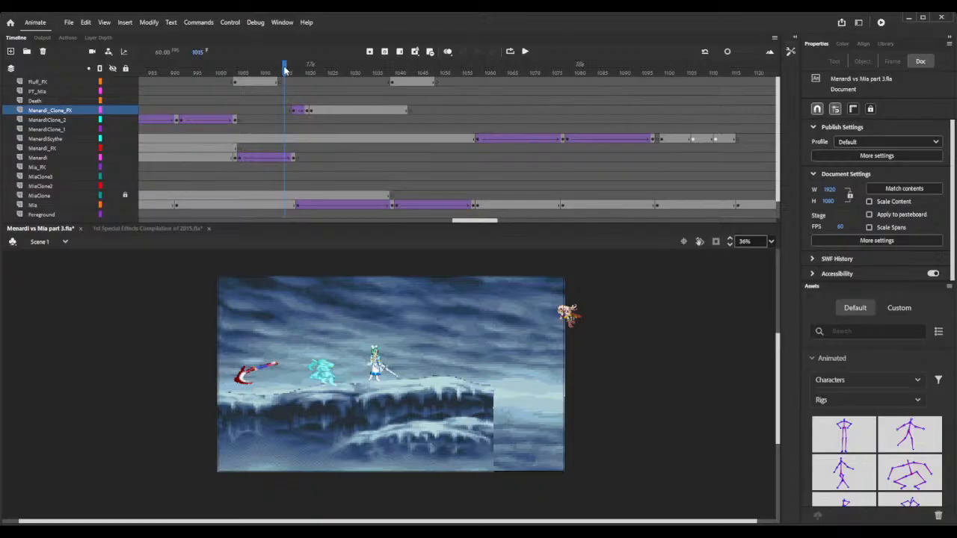
key(period)
key(period)
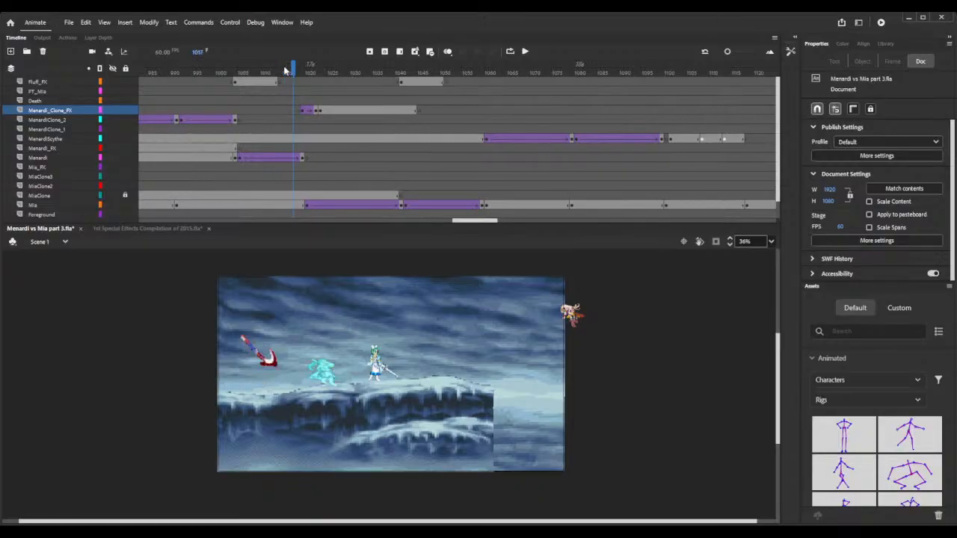
key(period)
key(period)
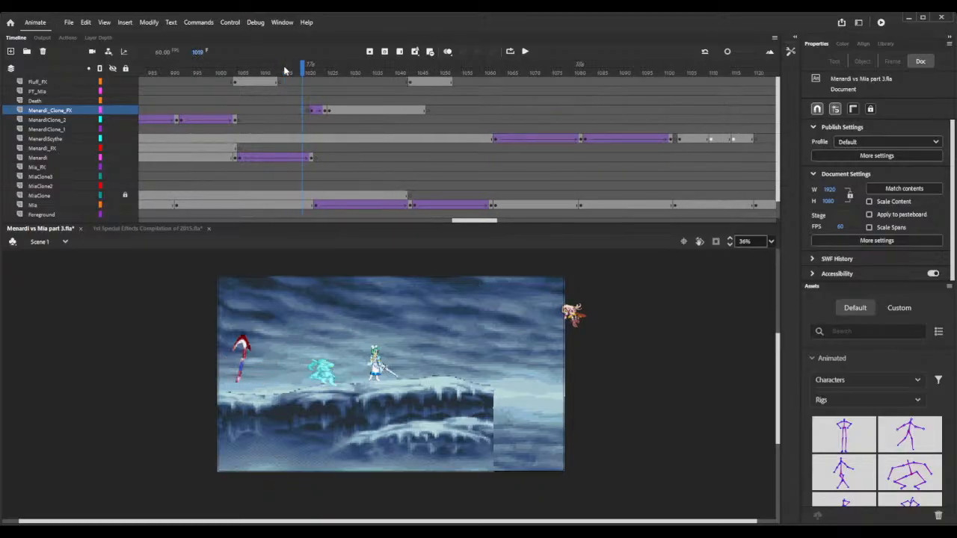
key(period)
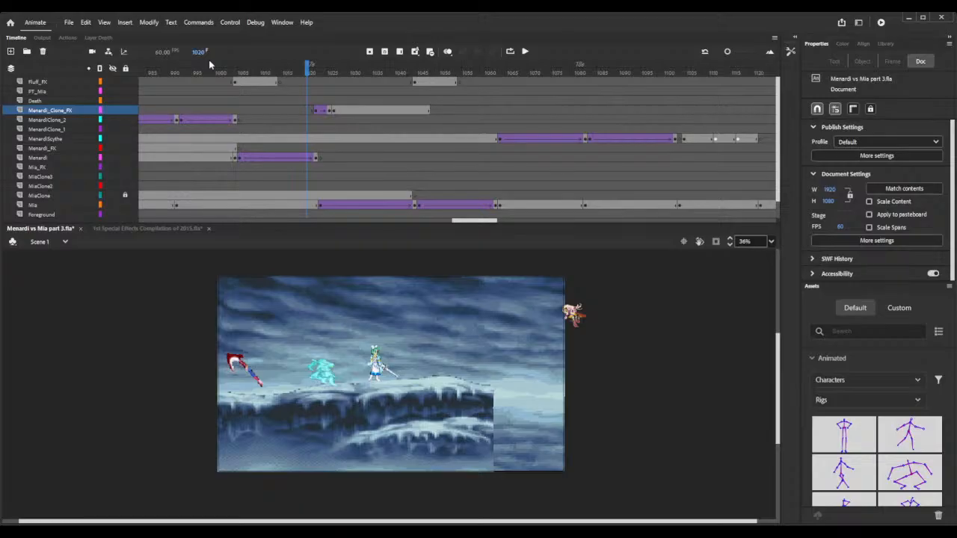
- Save the document, test the movie to review the revised timing, and close the preview
key(ctrl+s)
click(880, 24)
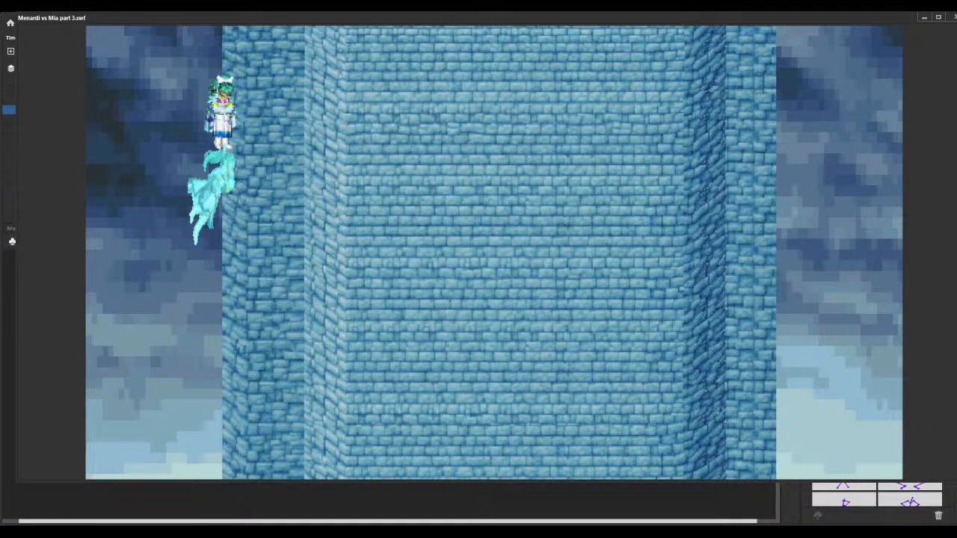
click(952, 20)
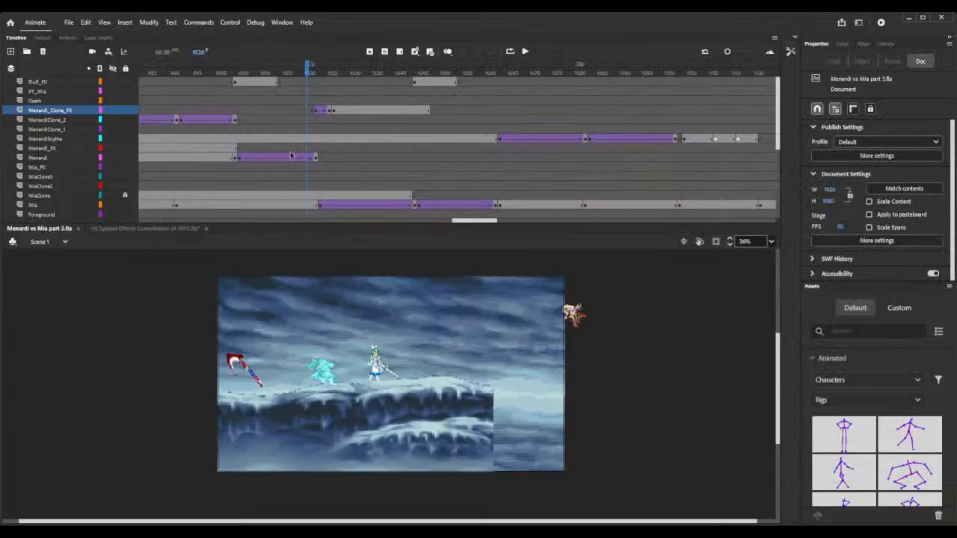
- Examine the motion from frame 998 to 1046, comparing Mia, her clone and the white impact effect around frames 1043 to 1046
click(208, 66)
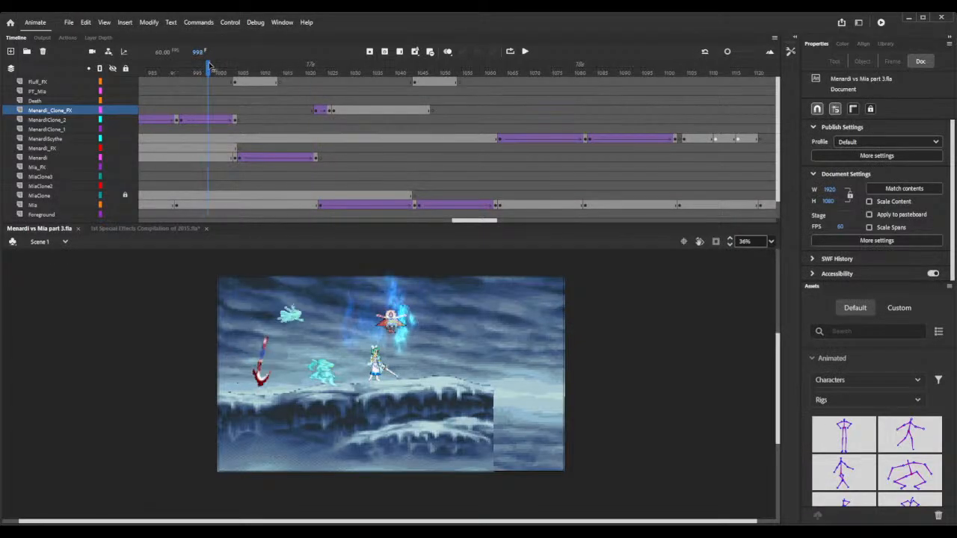
drag(210, 65, 424, 65)
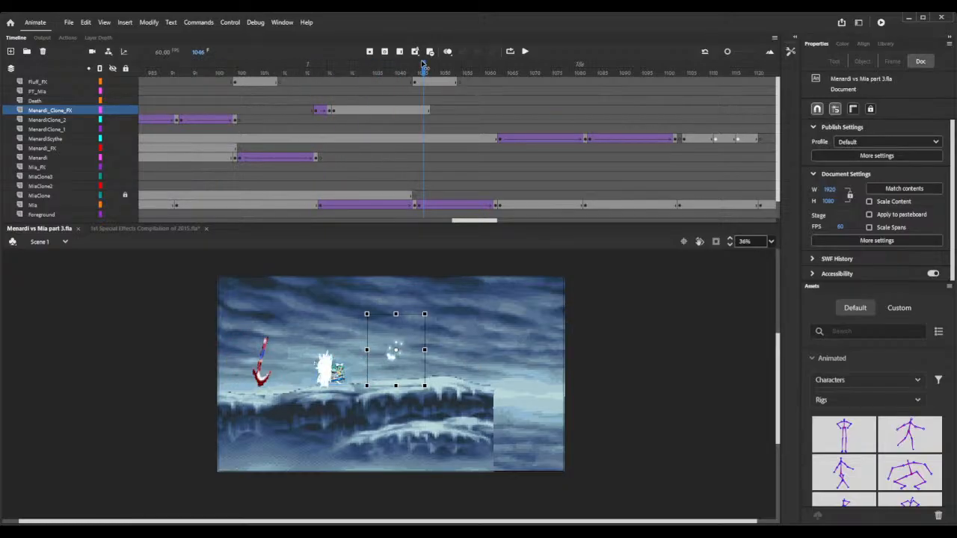
drag(423, 66, 416, 65)
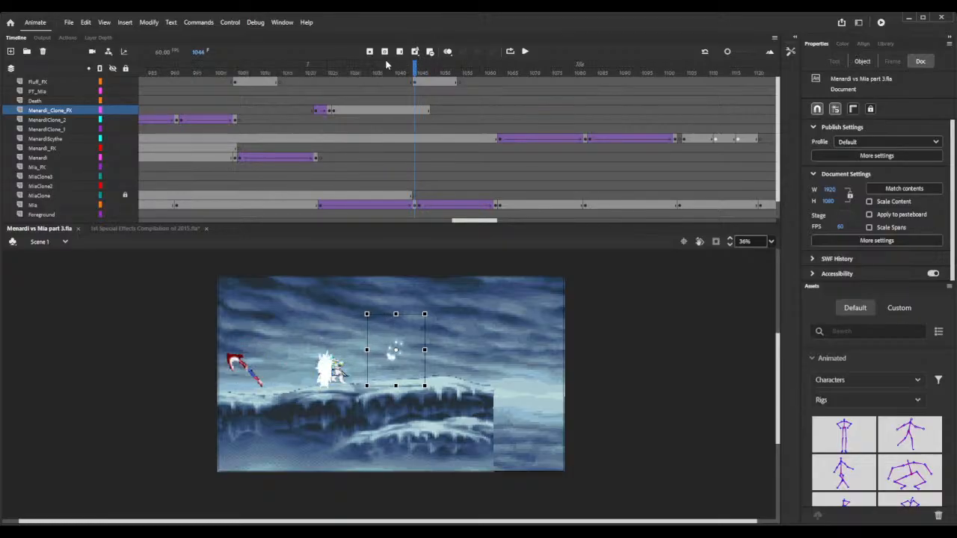
click(732, 239)
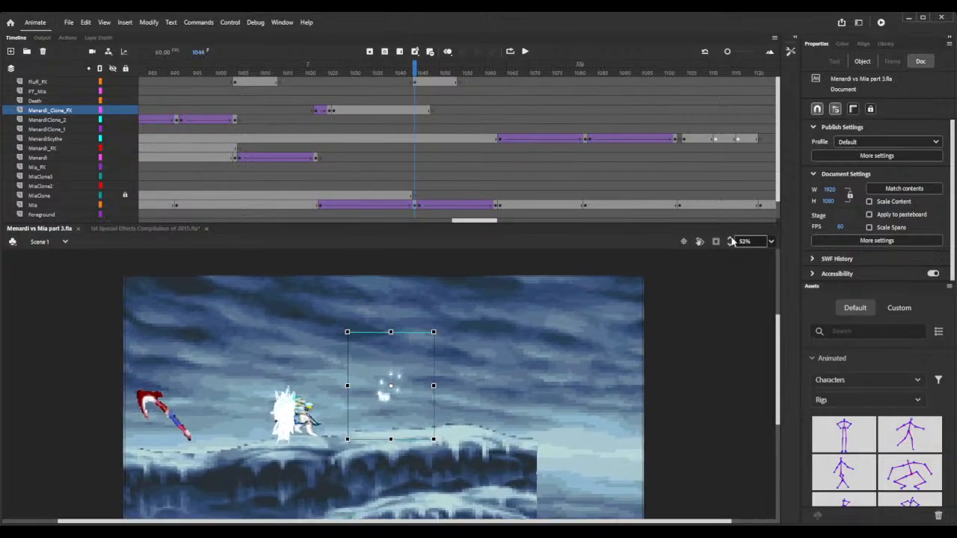
click(732, 238)
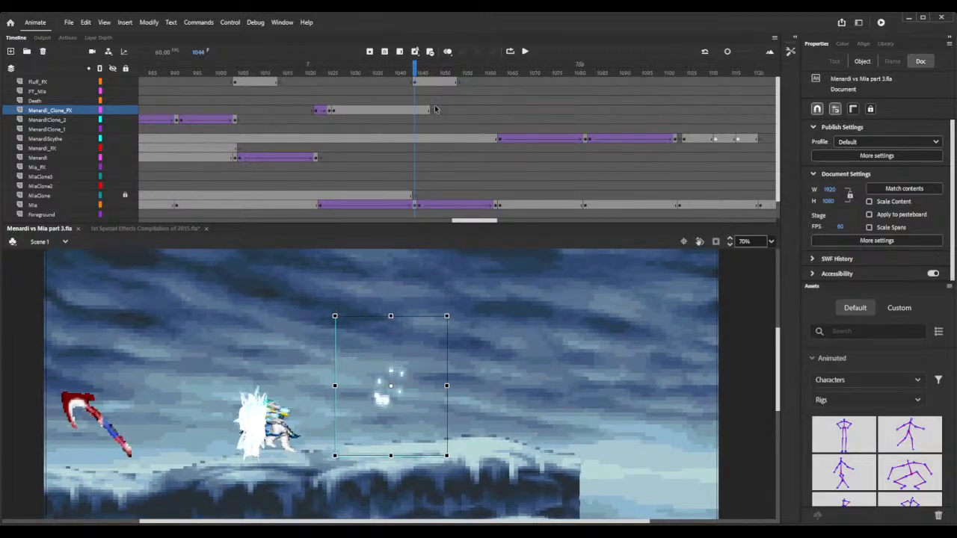
drag(410, 68, 425, 66)
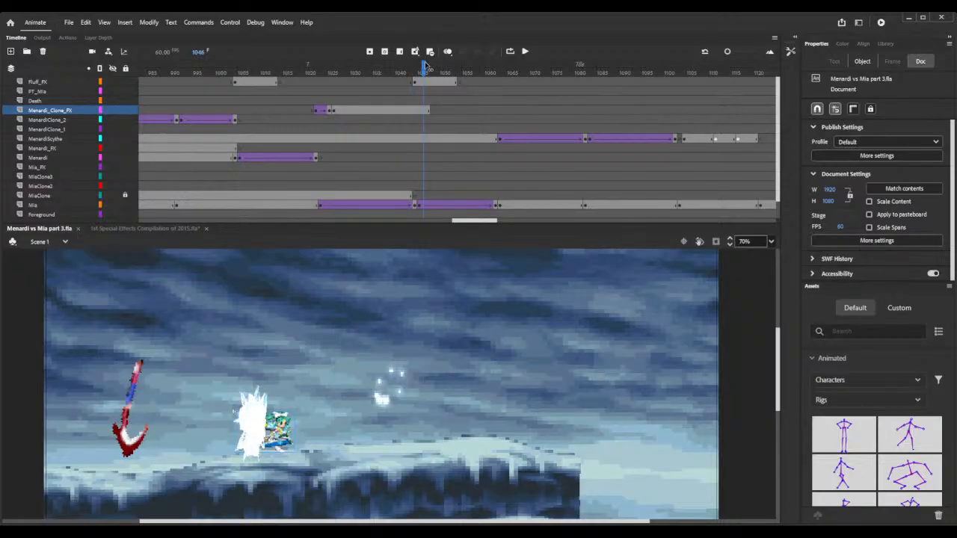
drag(425, 68, 411, 67)
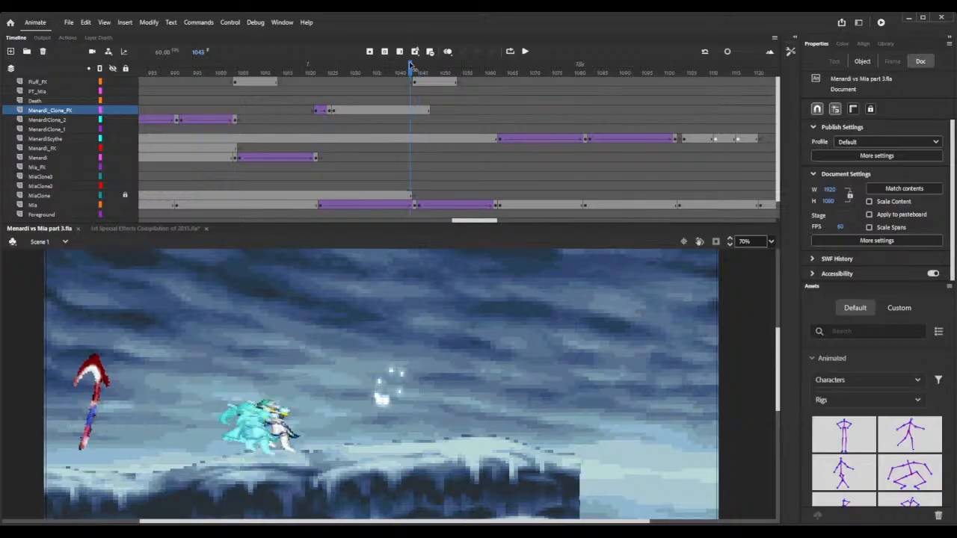
- Move the start of Mia's second classic tween to frame 1048 and scrub the playhead through her movement
click(417, 206)
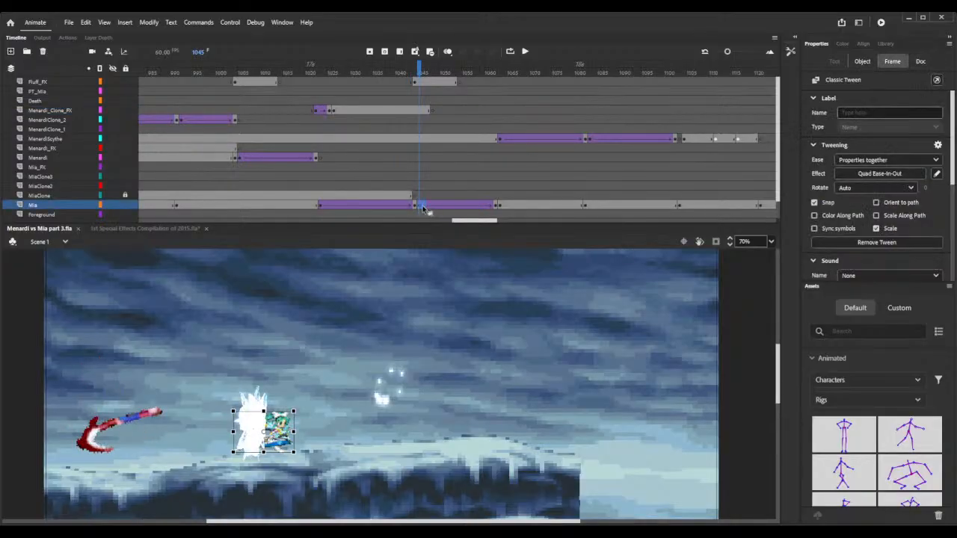
drag(434, 209, 435, 208)
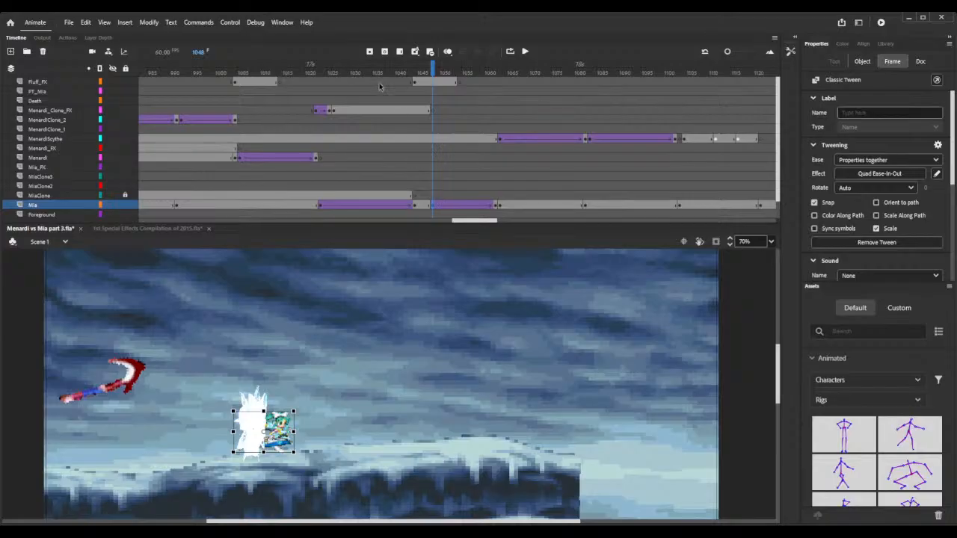
drag(367, 72, 416, 72)
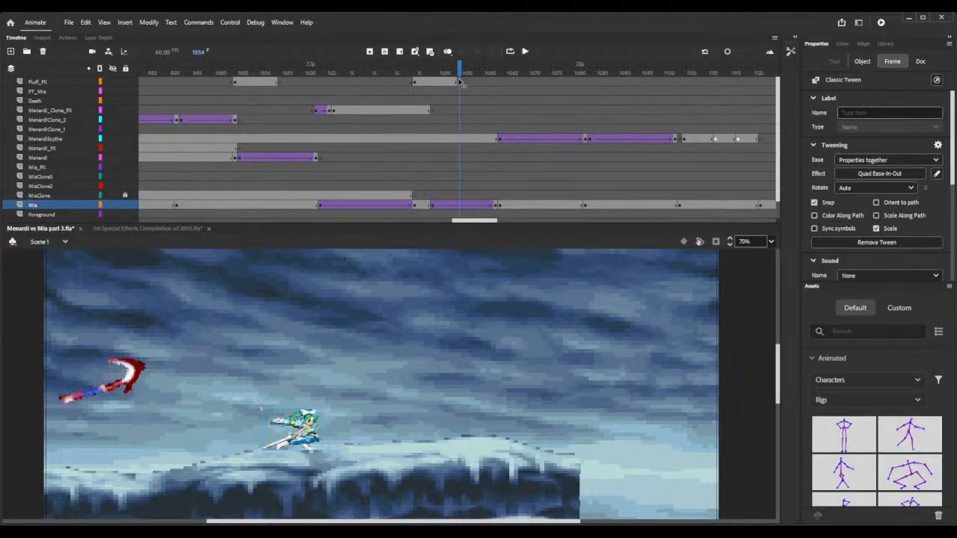
drag(460, 82, 492, 87)
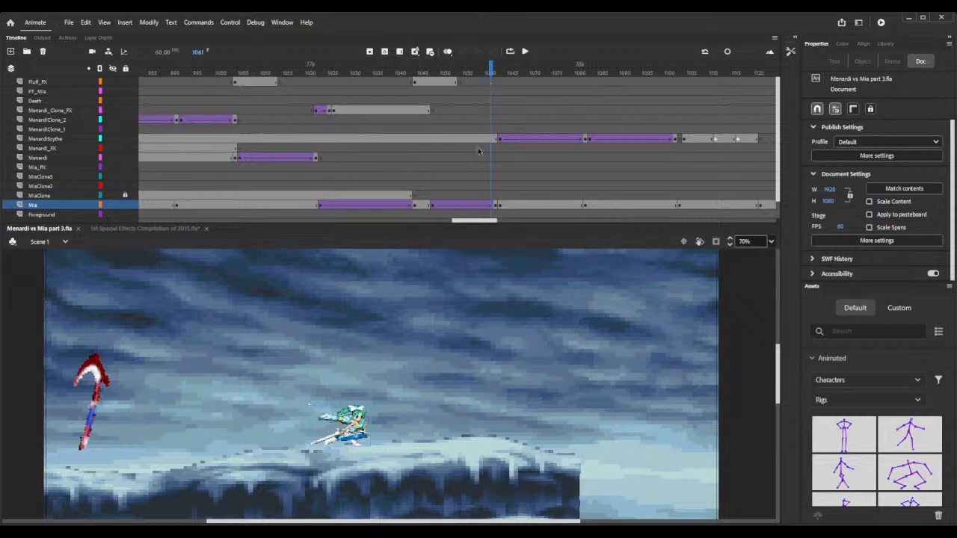
- Lengthen Mia's falling tween by inserting five frames across all layers at frame 1287, and preview the movie
drag(481, 224, 557, 216)
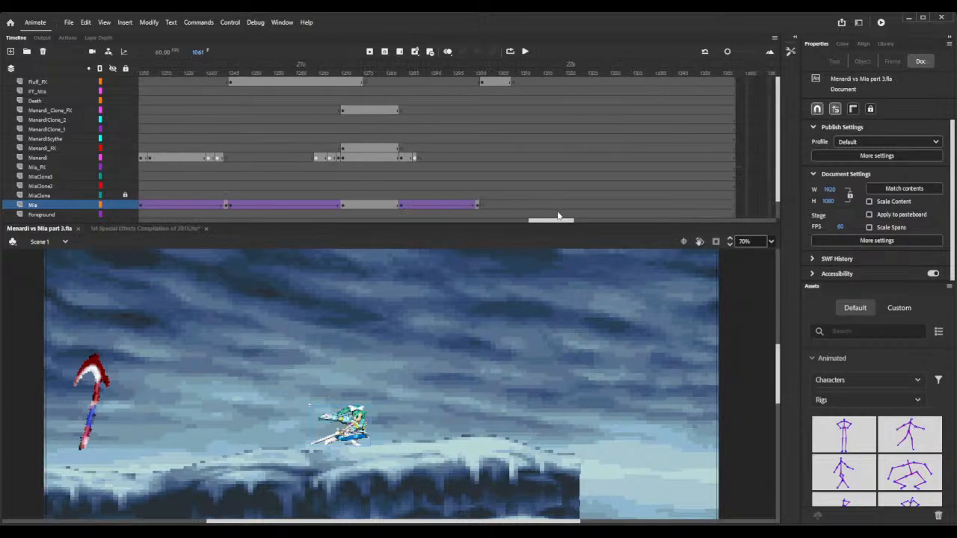
drag(398, 74, 457, 90)
scroll(490, 95, down, 1)
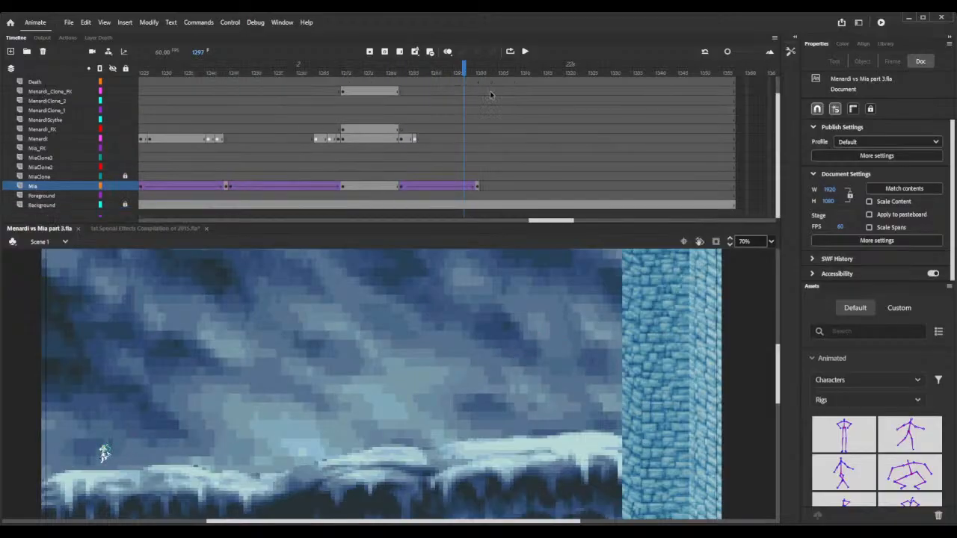
scroll(489, 94, up, 1)
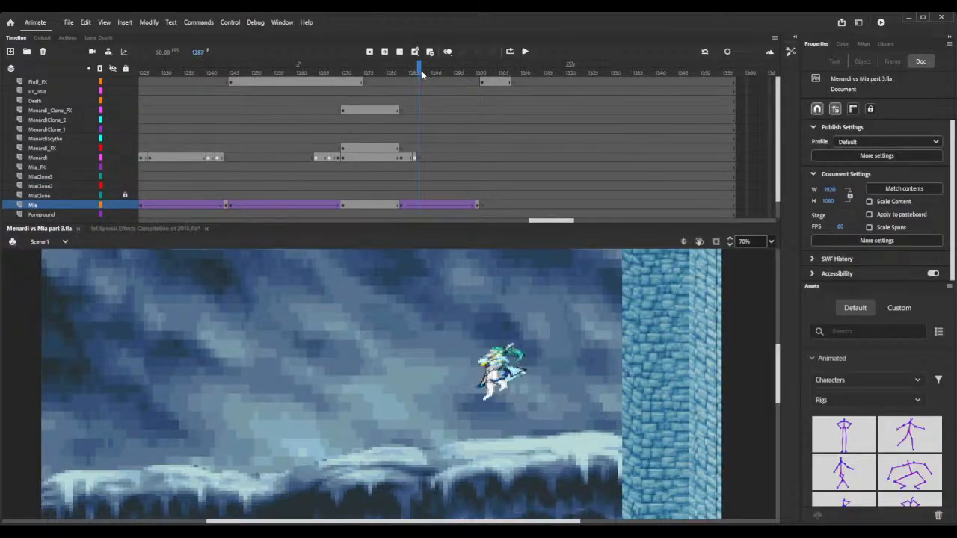
key(F5)
key(F5)
key(F5)
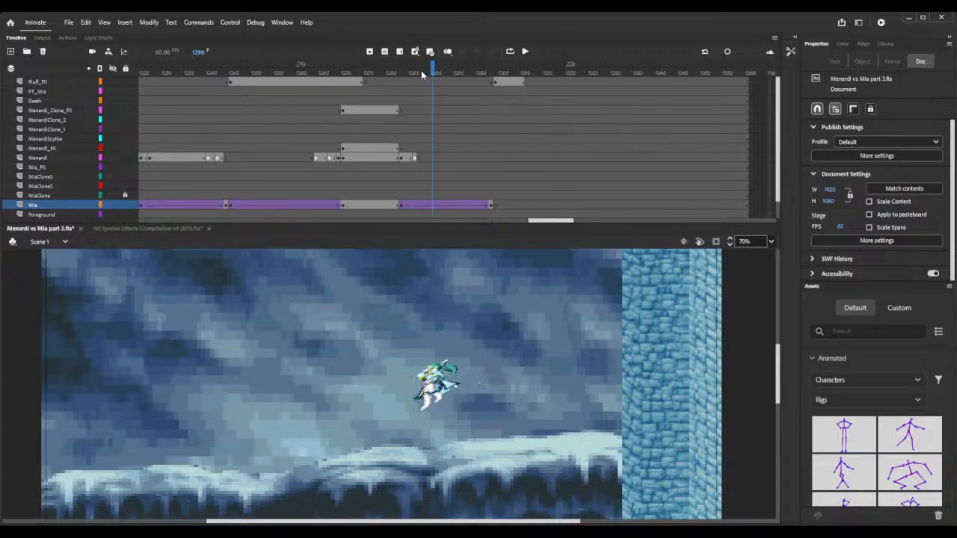
key(F5)
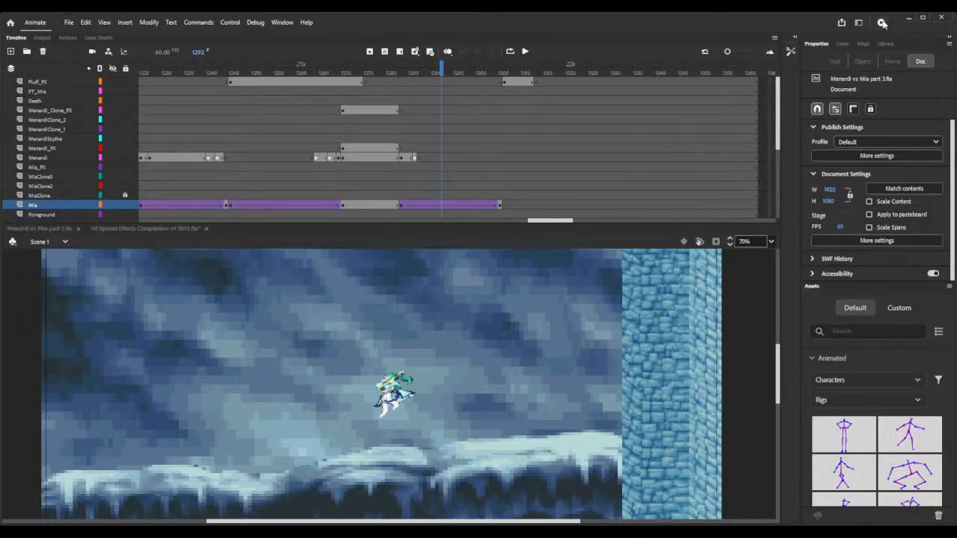
click(882, 23)
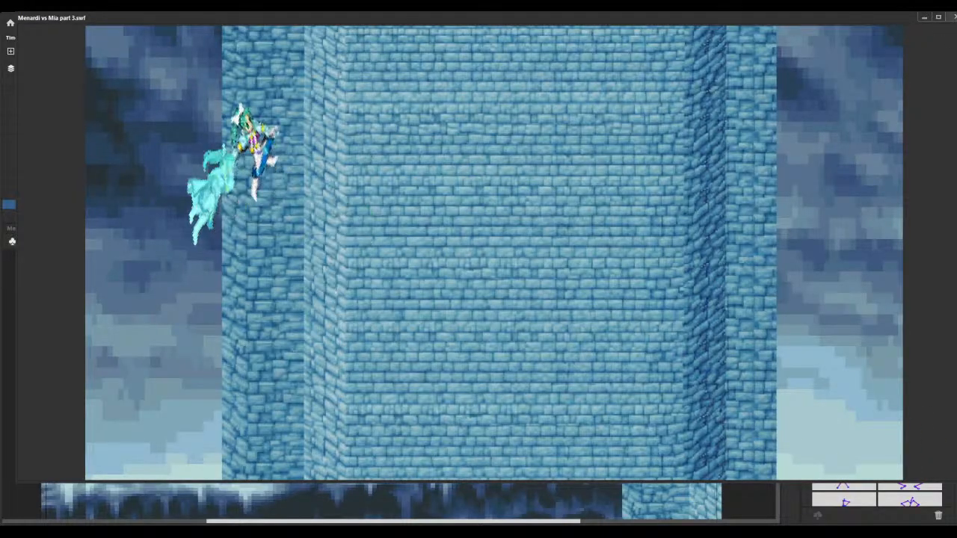
key(ctrl+w)
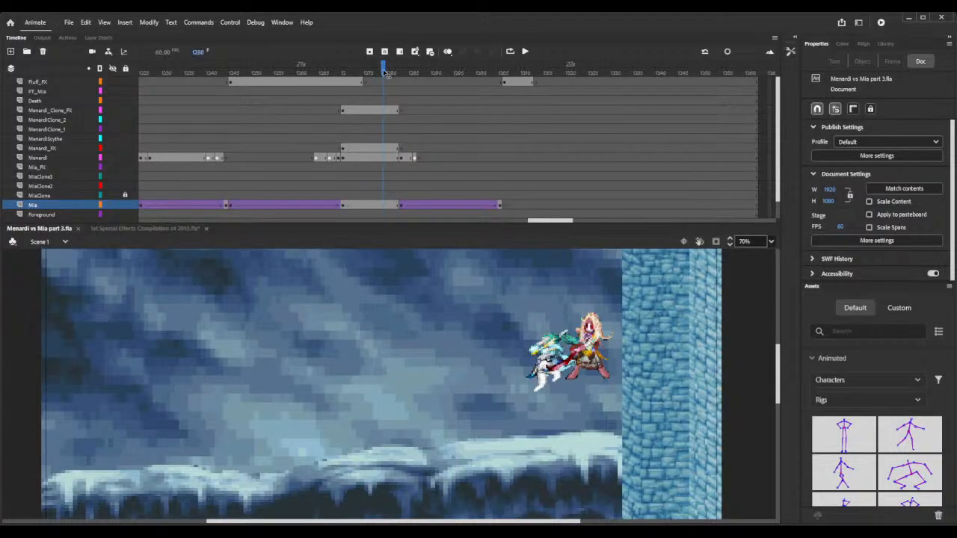
- Extend the mid-air clash between Mia and Menardi by ten frames across all layers from frame 1272, and preview the movie
mouse_move(365, 71)
mouse_down()
mouse_move(343, 71)
mouse_move(359, 70)
mouse_up()
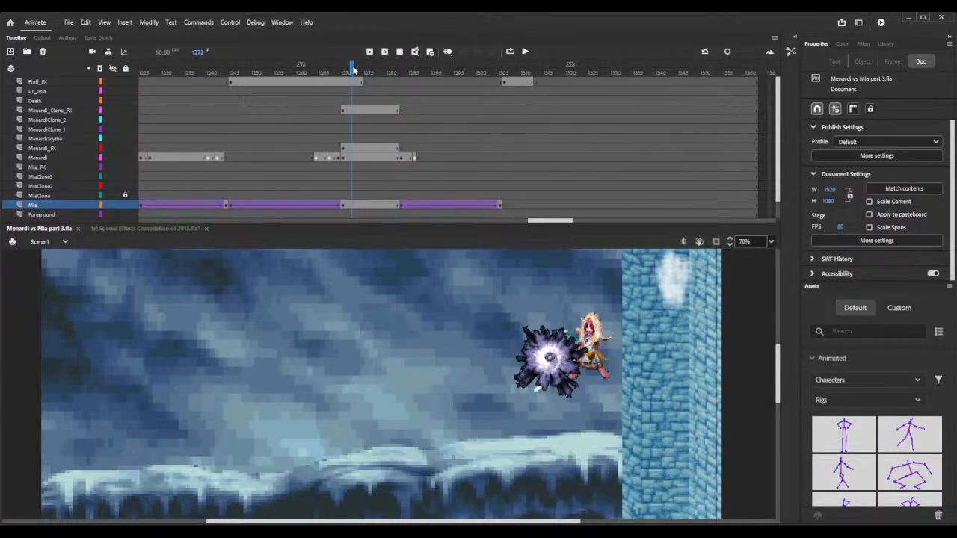
drag(354, 70, 354, 69)
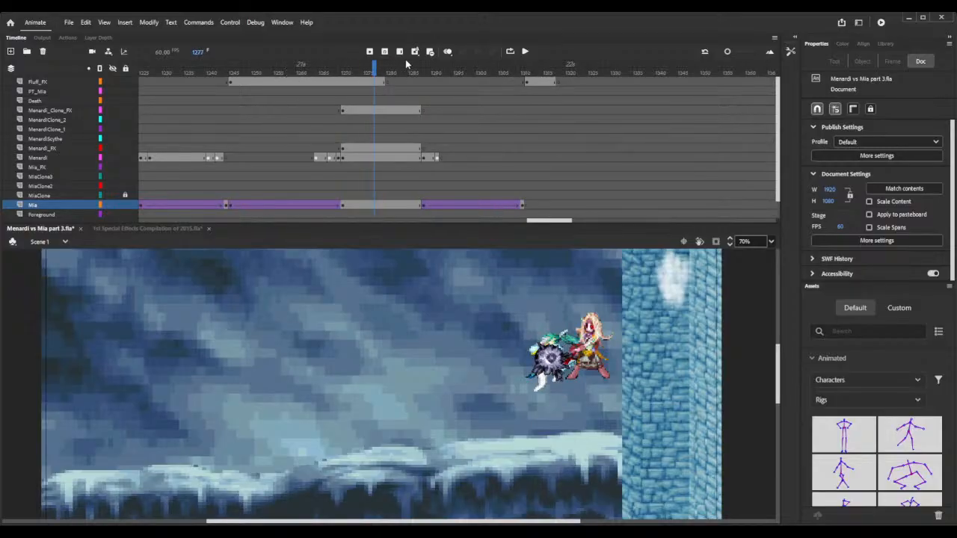
drag(394, 68, 395, 69)
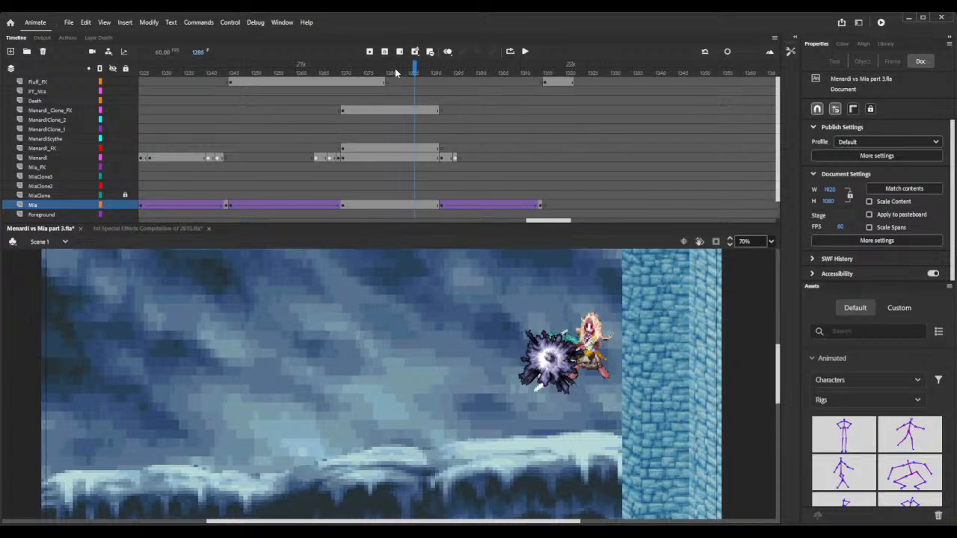
key(F5)
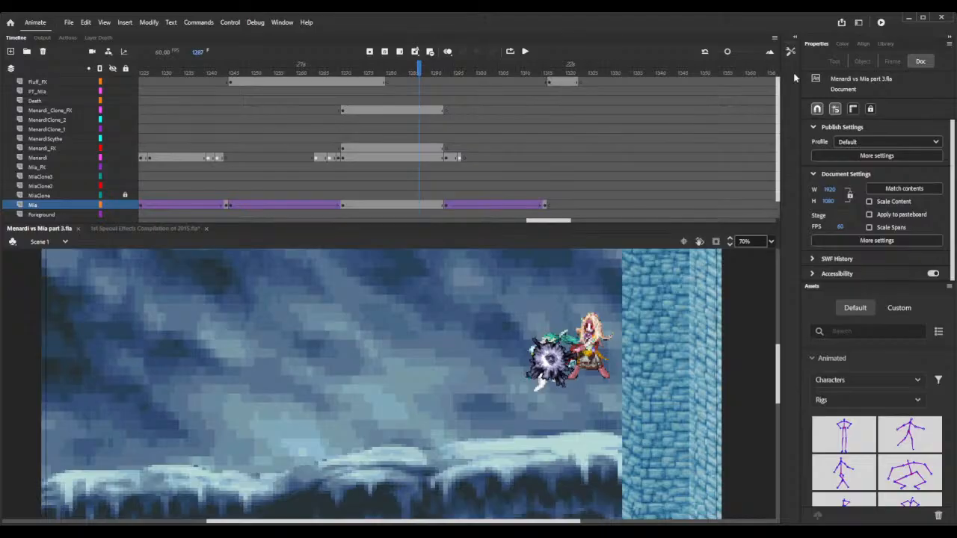
click(880, 22)
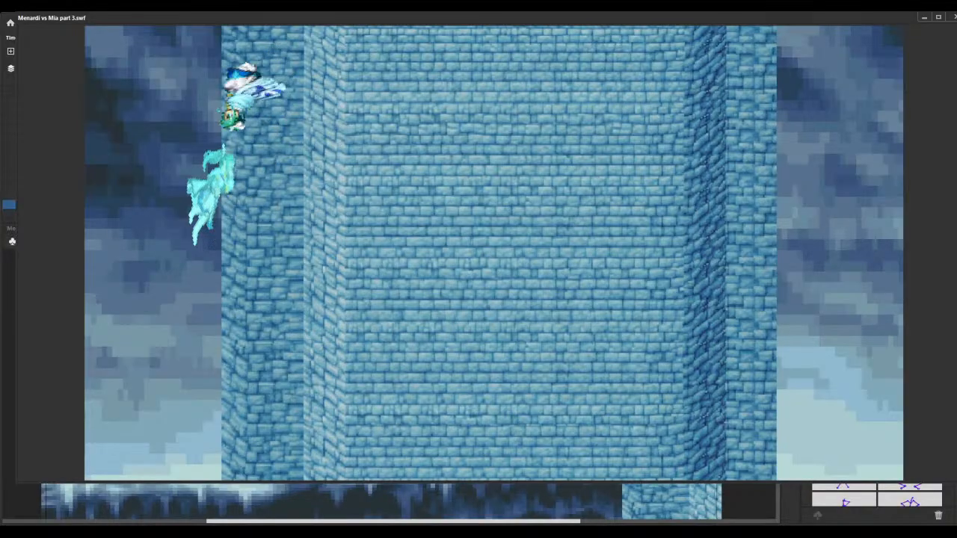
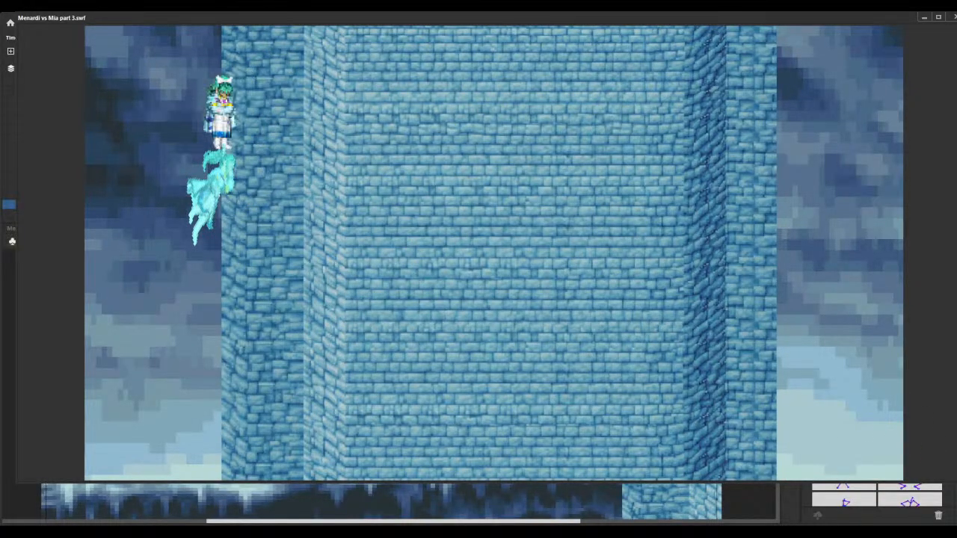
key(ctrl+w)
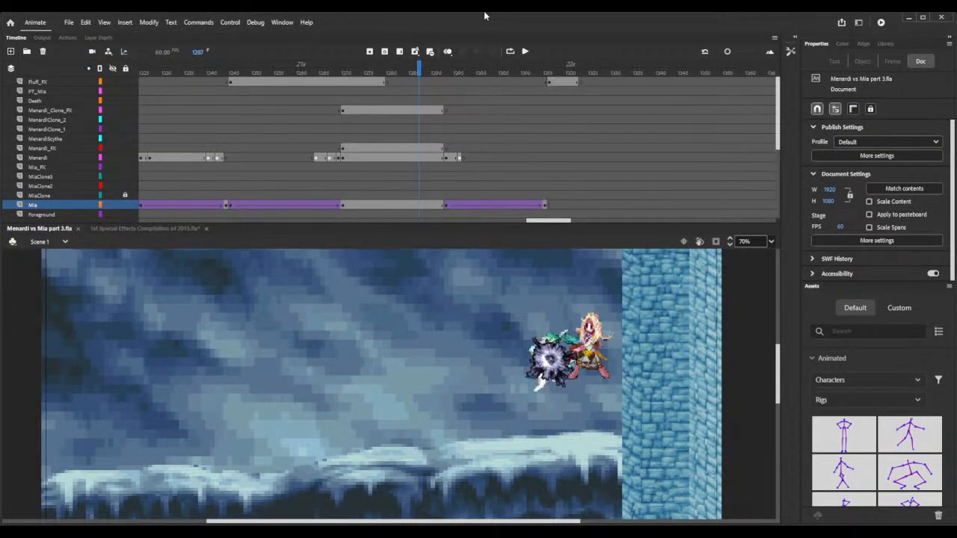
- Insert four more frames across all layers at frame 1287 to prolong the clash
key(F5)
key(F5)
key(F5)
key(F5)
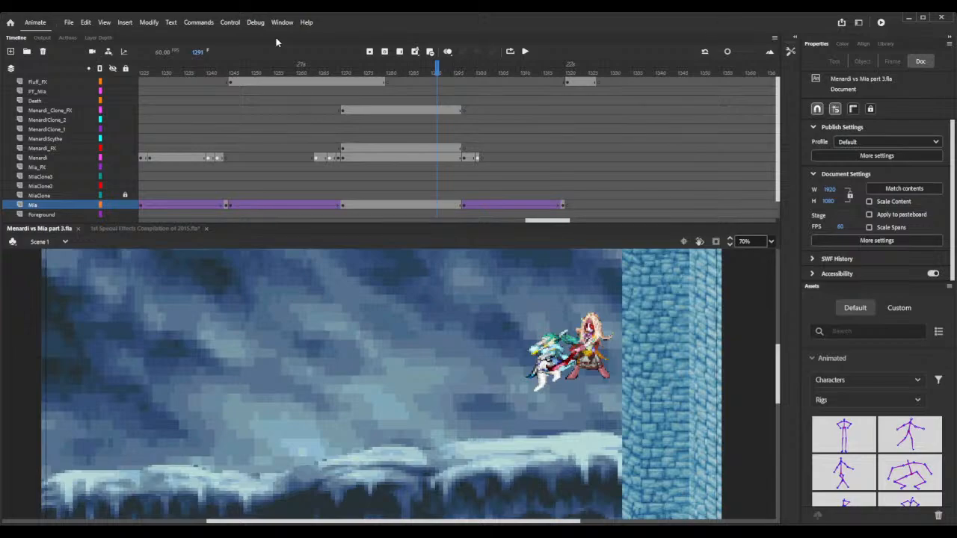
- Switch to Aseprite and create a new RGBA sprite of 1920 × 1080 px with a transparent background
scroll(580, 116, down, 1)
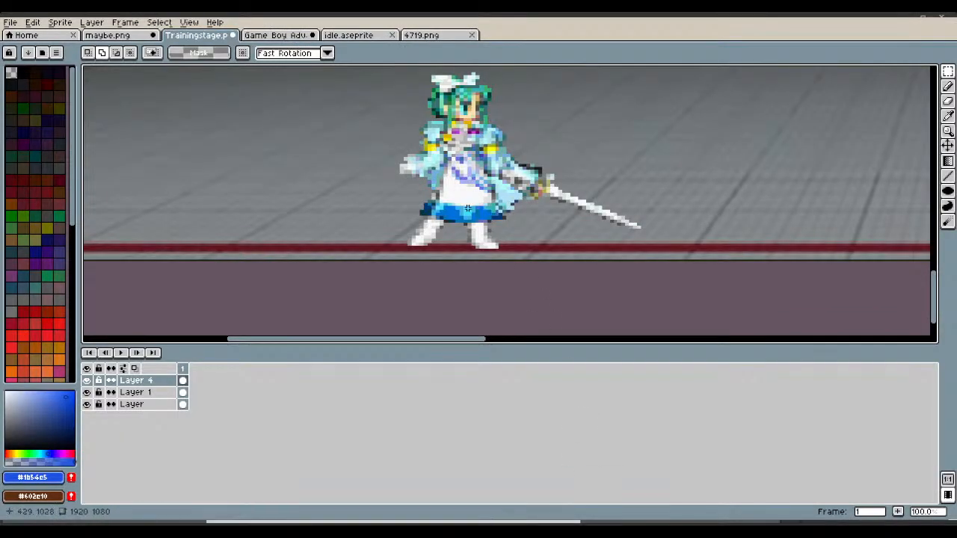
click(7, 26)
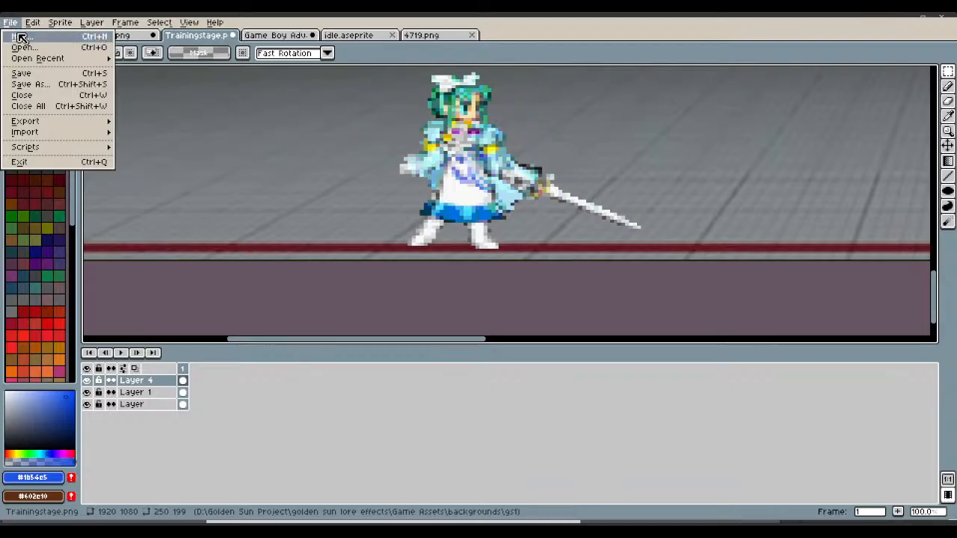
click(21, 36)
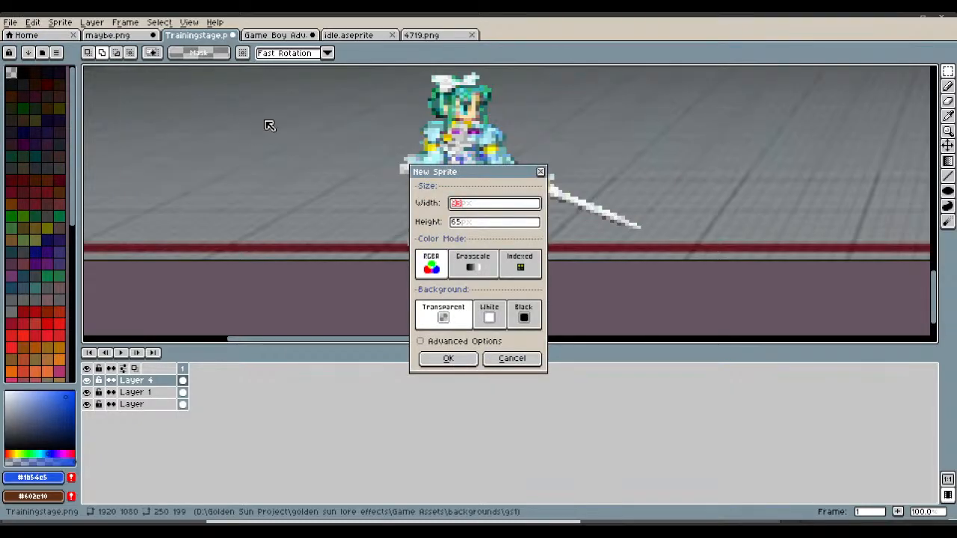
text(1920)
key(Tab)
text(1)
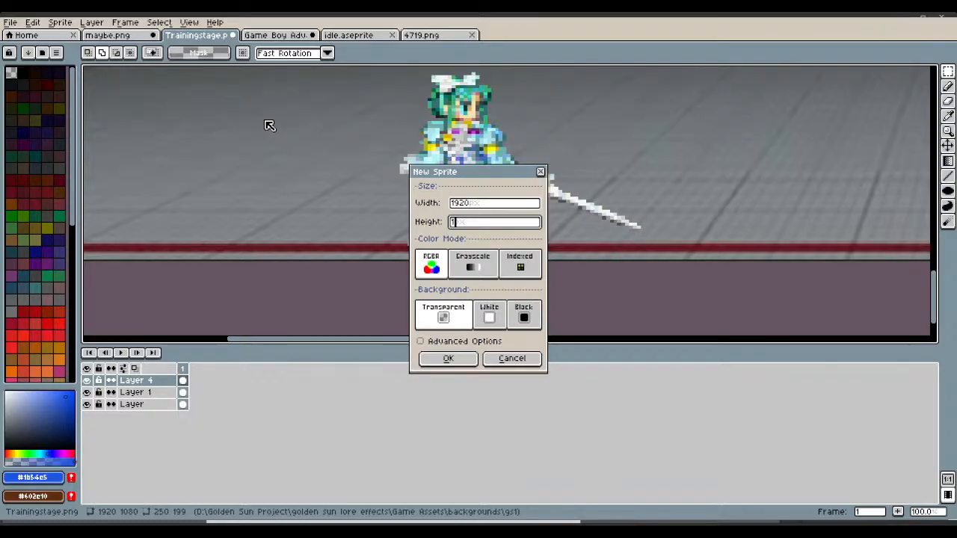
text(080)
key(Return)
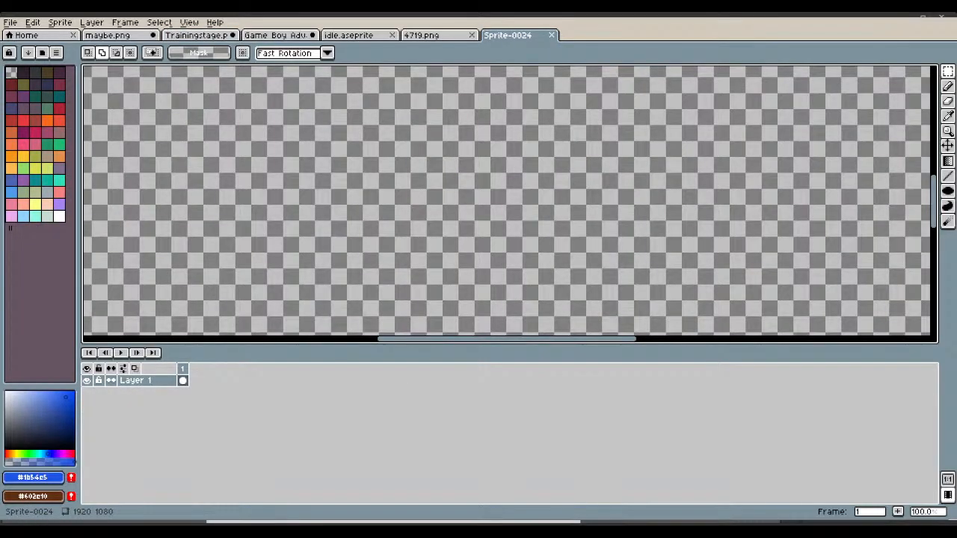
- Open sky.png, copy its cel into the new blank sprite's Layer 1, and close sky.png
scroll(295, 114, down, 4)
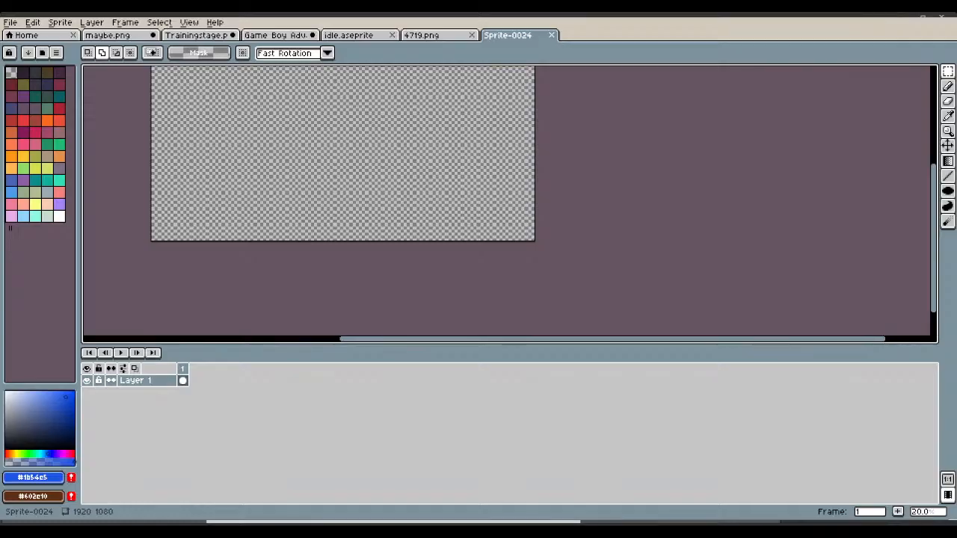
scroll(409, 156, down, 4)
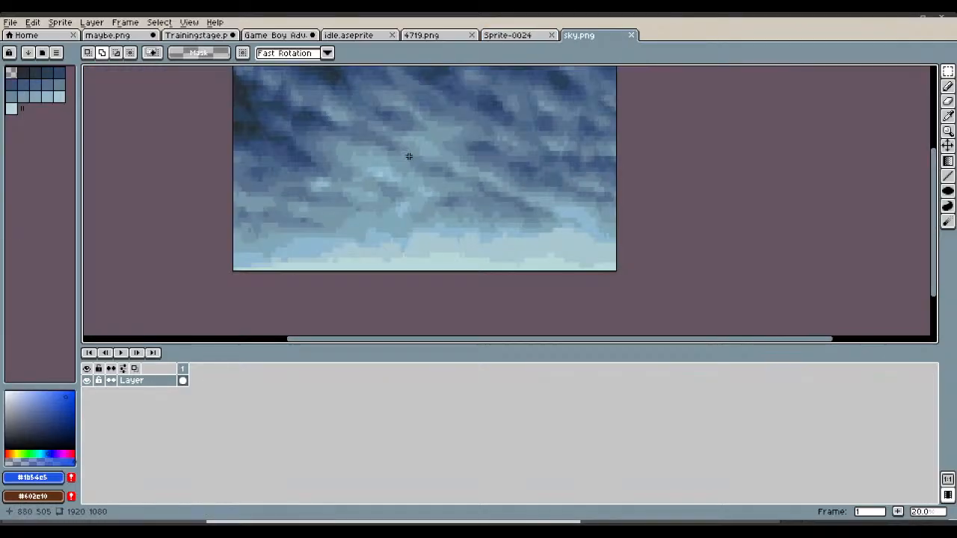
scroll(408, 156, down, 1)
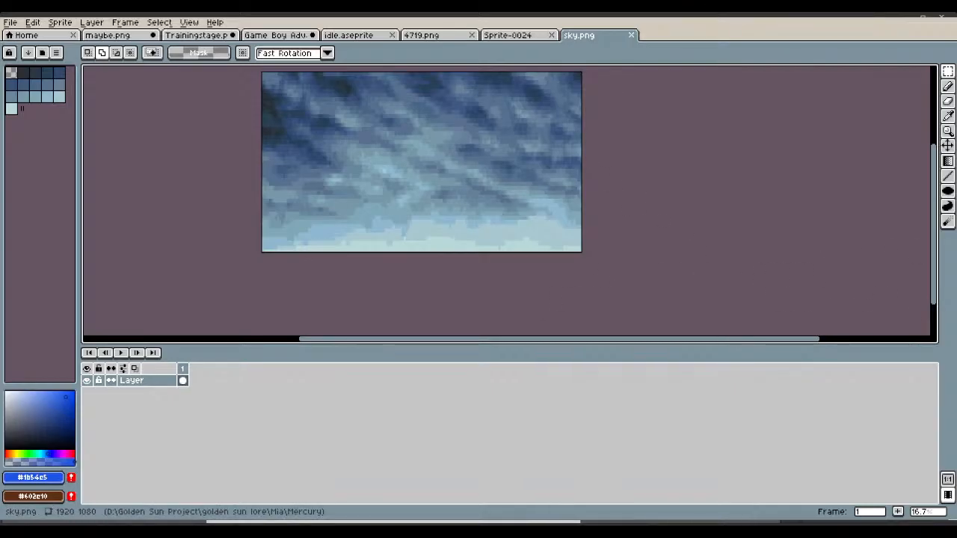
click(184, 380)
key(ctrl+c)
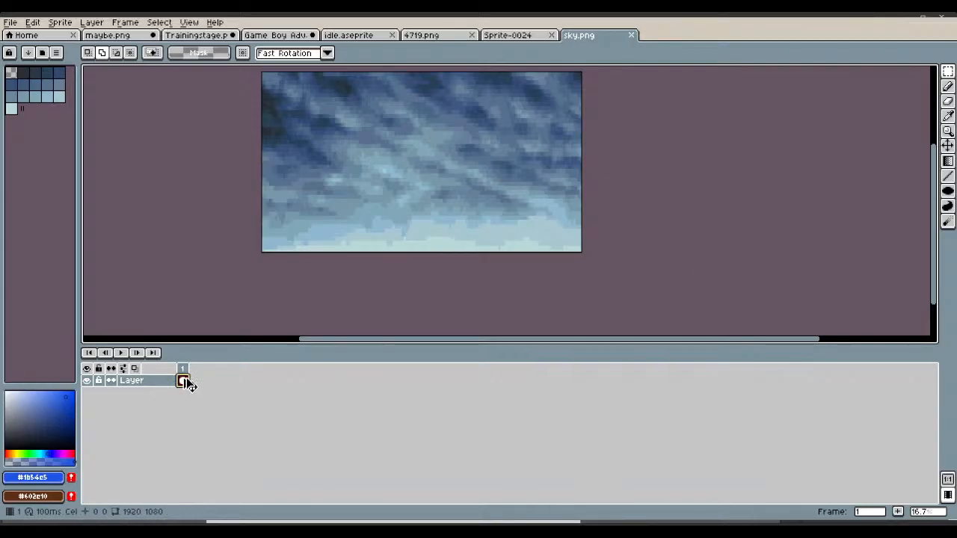
click(527, 37)
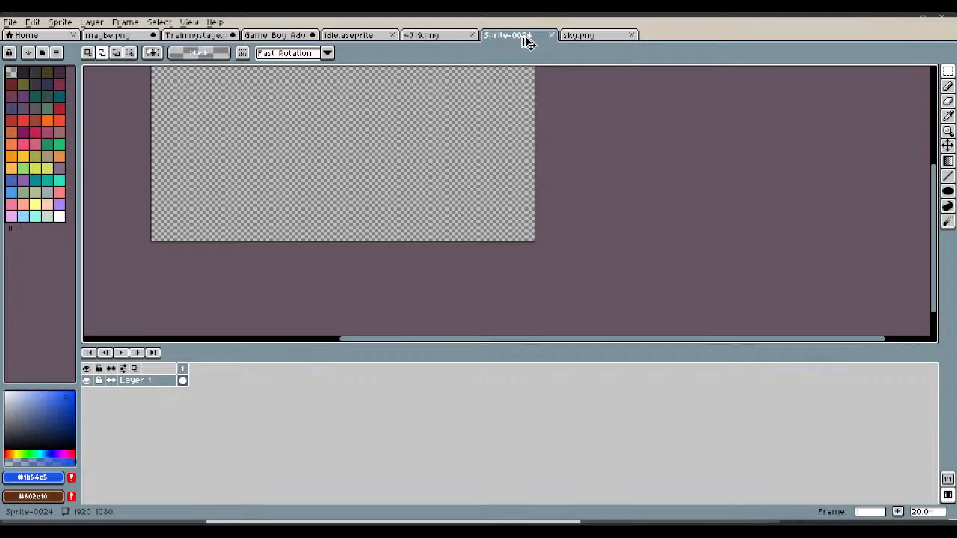
key(ctrl+v)
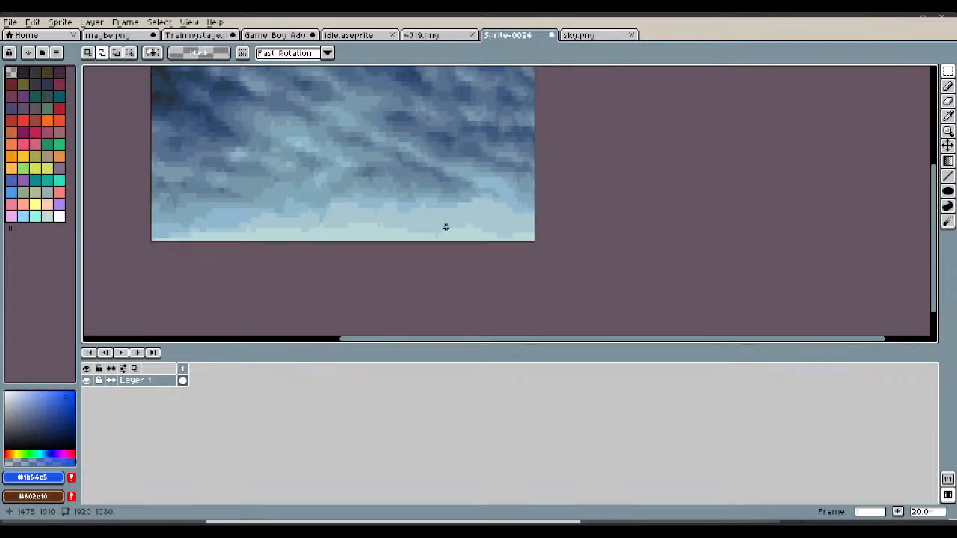
scroll(445, 221, up, 1)
scroll(445, 221, down, 2)
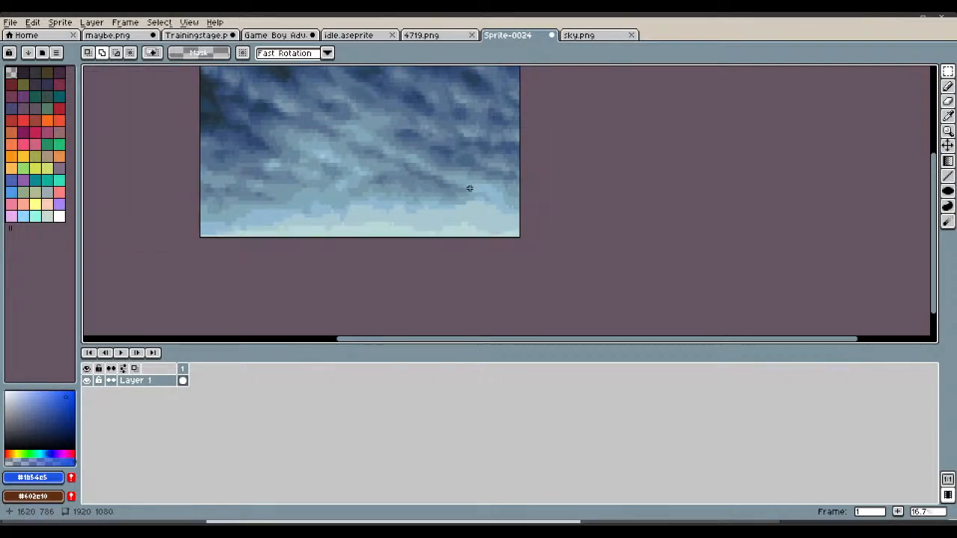
click(632, 35)
- Select the snowy cliff panel beside the vertical cobblestone strip in 4719.png, about 164 × 82 px, and copy it
click(444, 36)
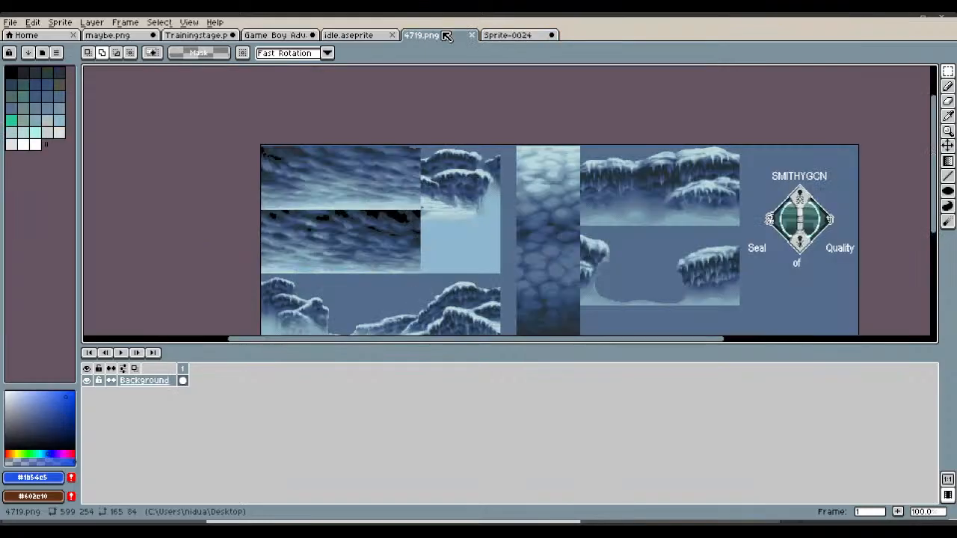
scroll(611, 160, down, 1)
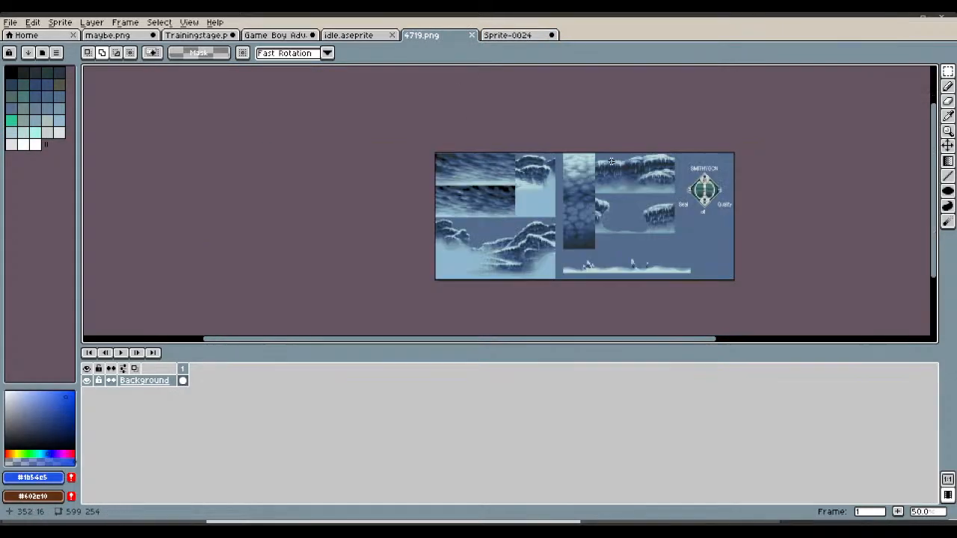
scroll(611, 161, up, 1)
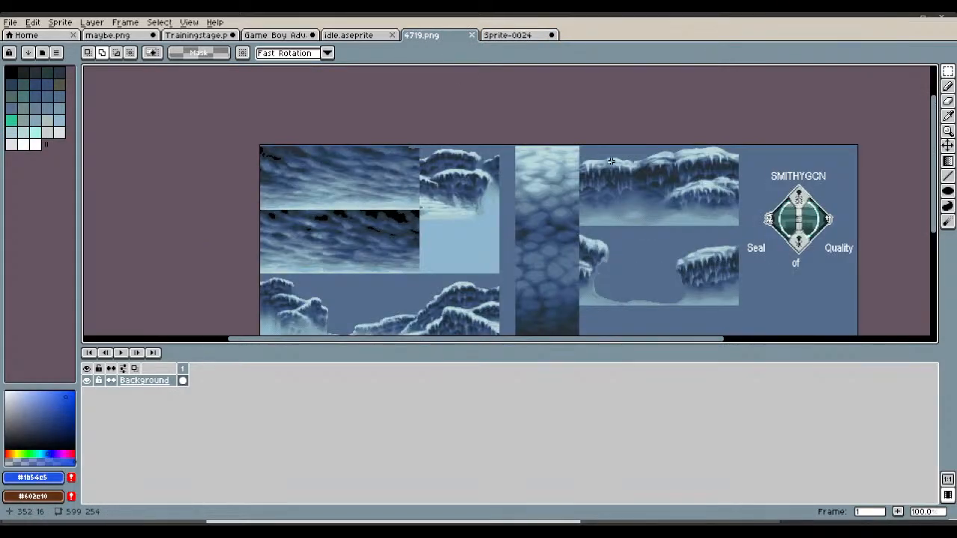
drag(578, 146, 739, 225)
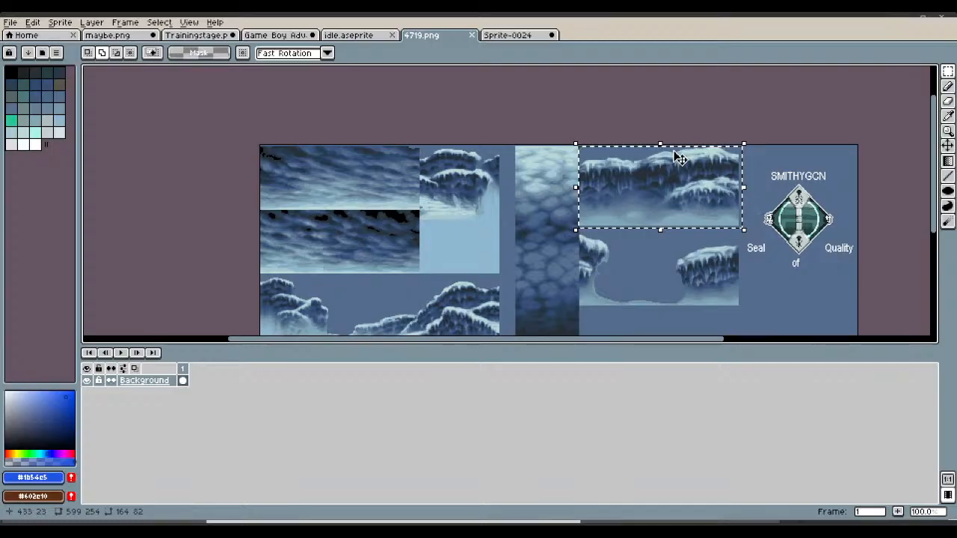
- Add a new layer above the sky in the 1920 × 1080 sprite and paste the copied cliff art into it
click(498, 35)
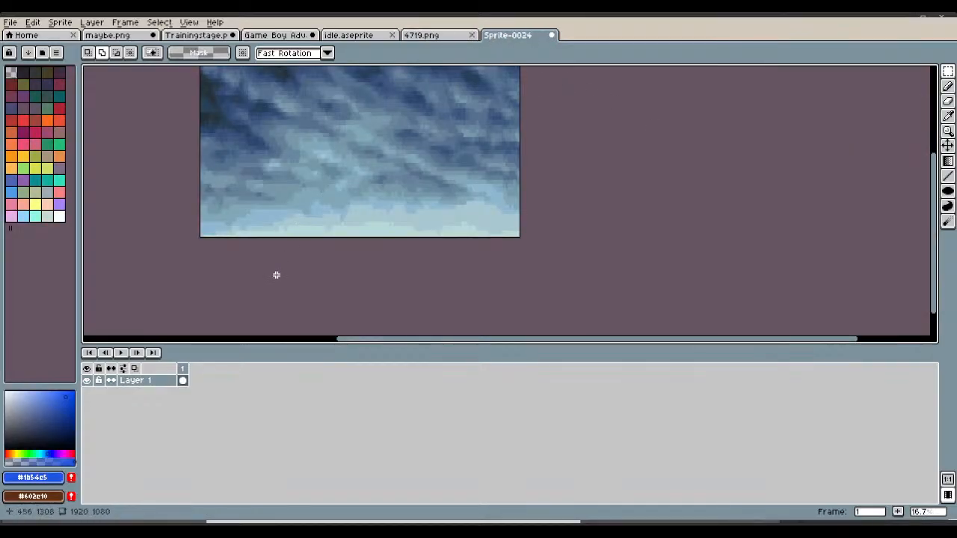
right_click(145, 382)
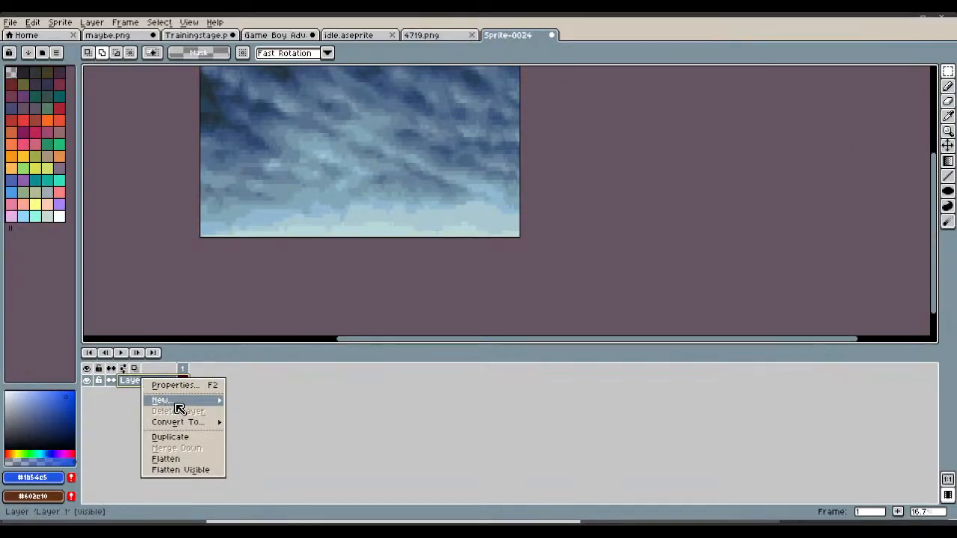
mouse_move(180, 402)
click(271, 404)
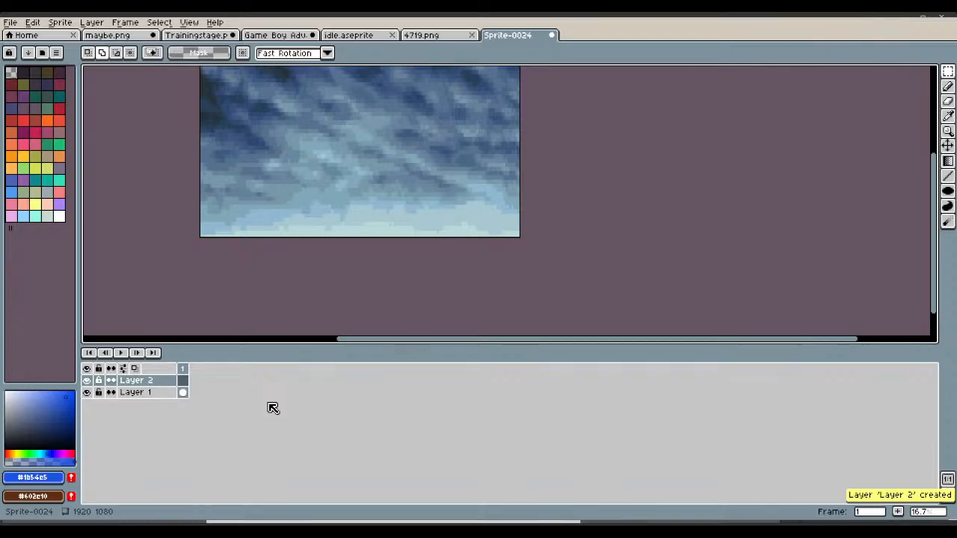
key(ctrl+v)
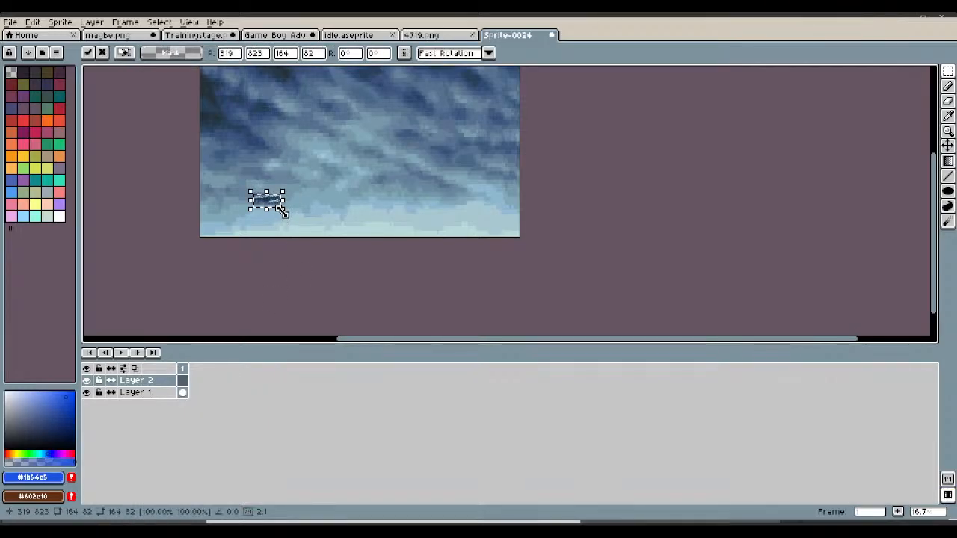
- Scale the pasted cliffs to about 2222 × 454 px and place them at about -233, 907, spanning the canvas's lower edge
drag(280, 211, 528, 275)
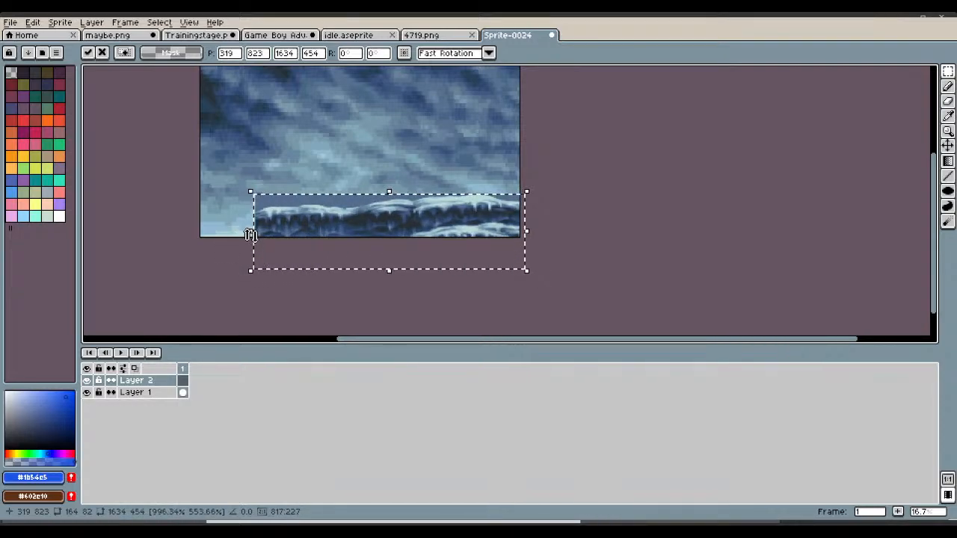
drag(251, 234, 156, 231)
drag(441, 225, 449, 246)
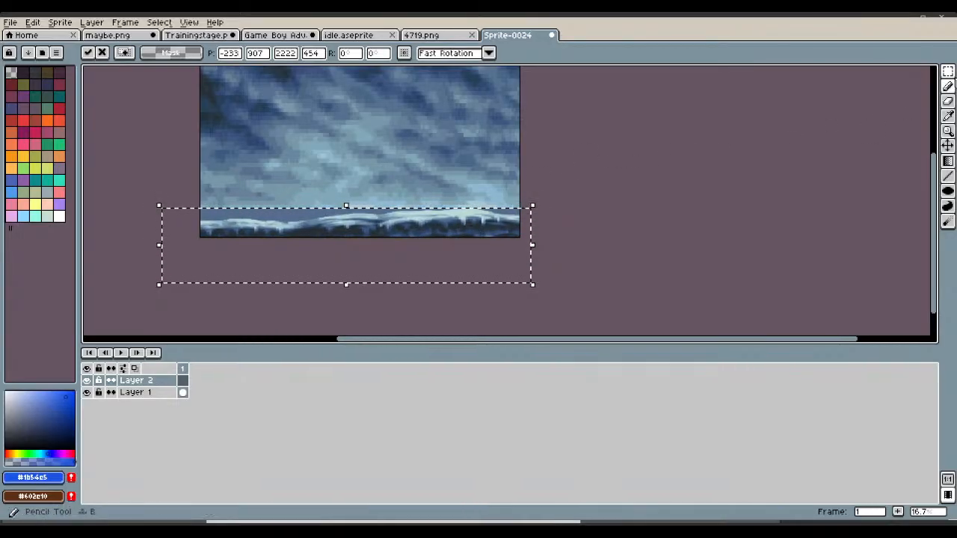
- Use the Magic Wand to delete both patches of plain blue backdrop above the cliff tops on Layer 2
click(945, 72)
click(933, 73)
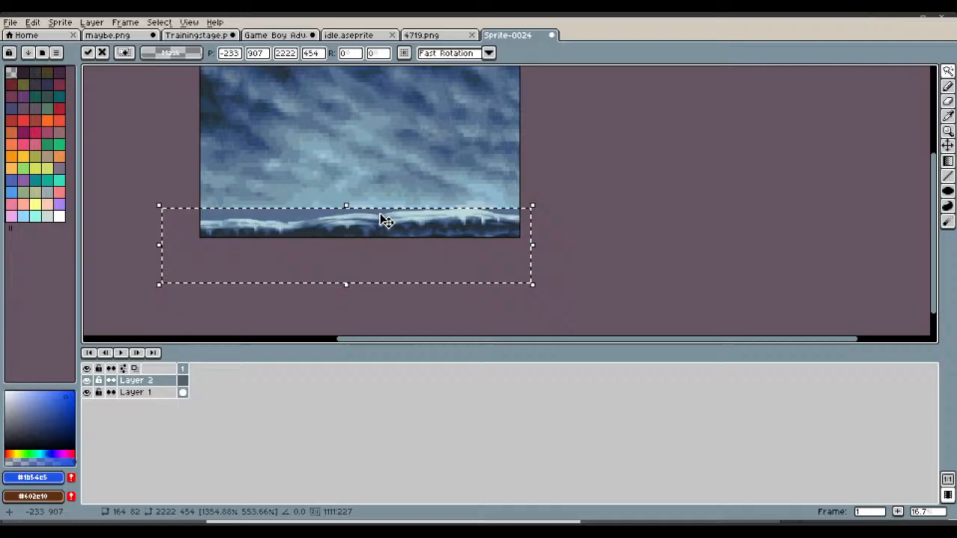
click(304, 220)
click(303, 219)
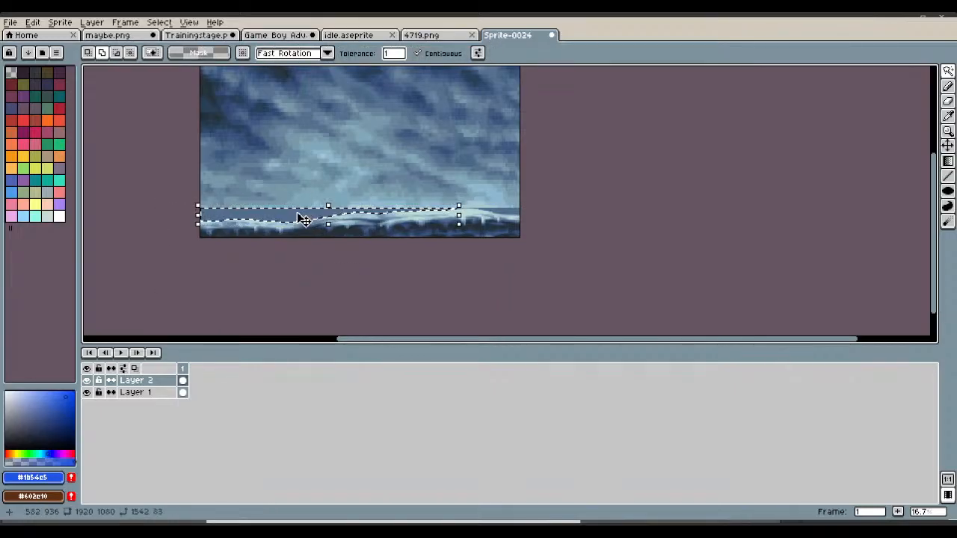
key(ctrl+d)
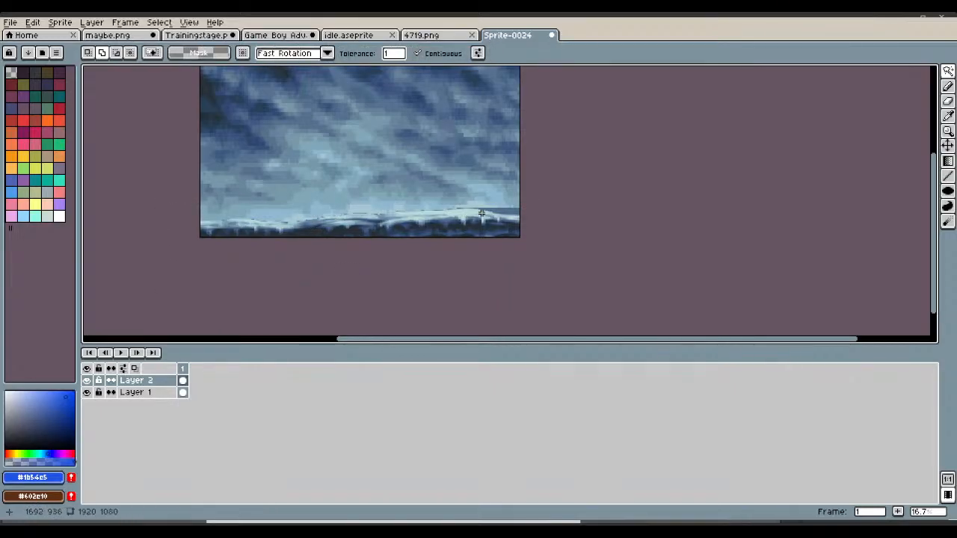
click(511, 211)
key(Delete)
scroll(478, 193, up, 2)
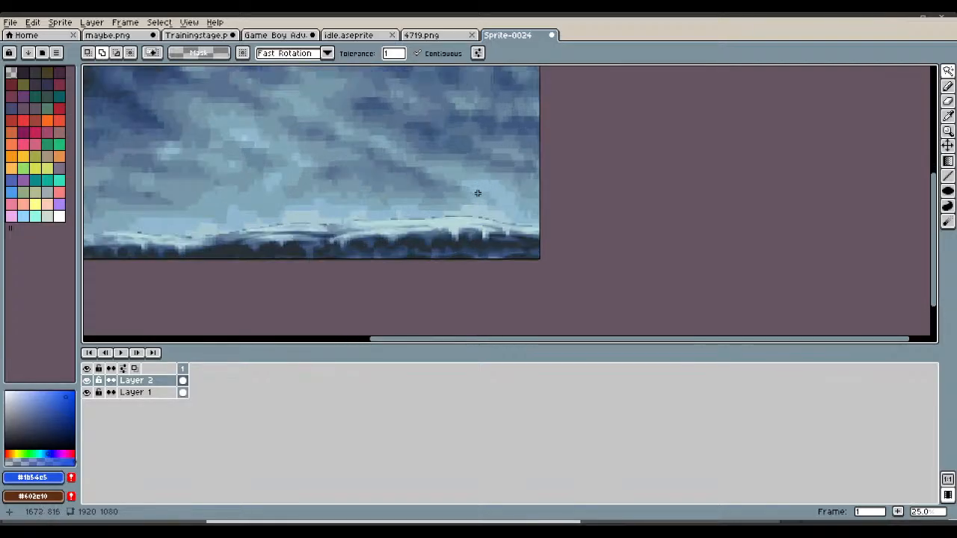
scroll(478, 192, down, 2)
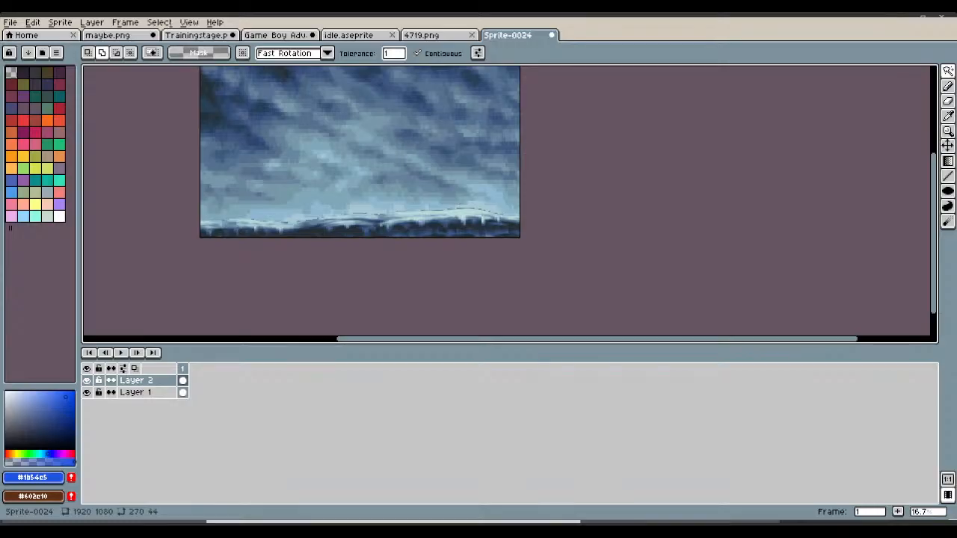
- Try to shift the cliff art on Layer 2 slightly with the Move tool
drag(934, 267, 935, 236)
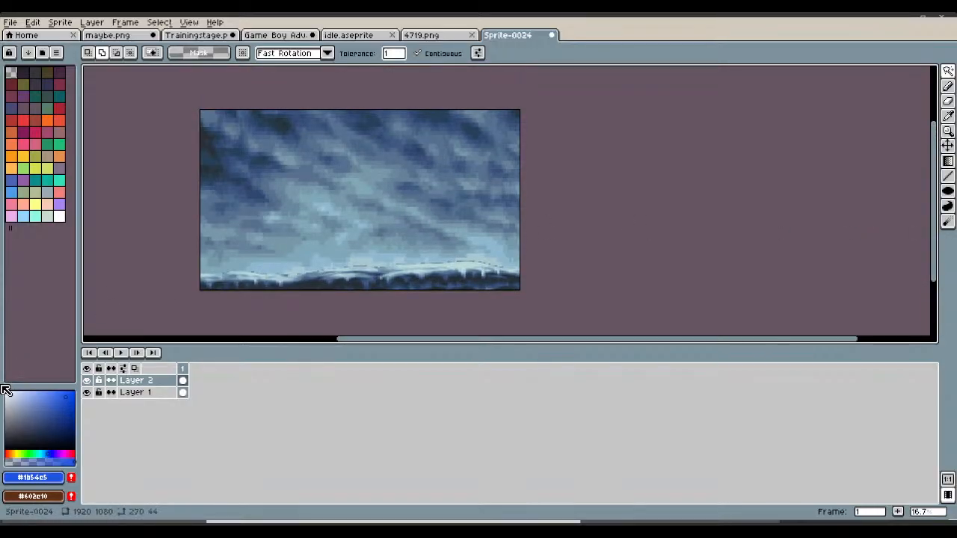
click(154, 379)
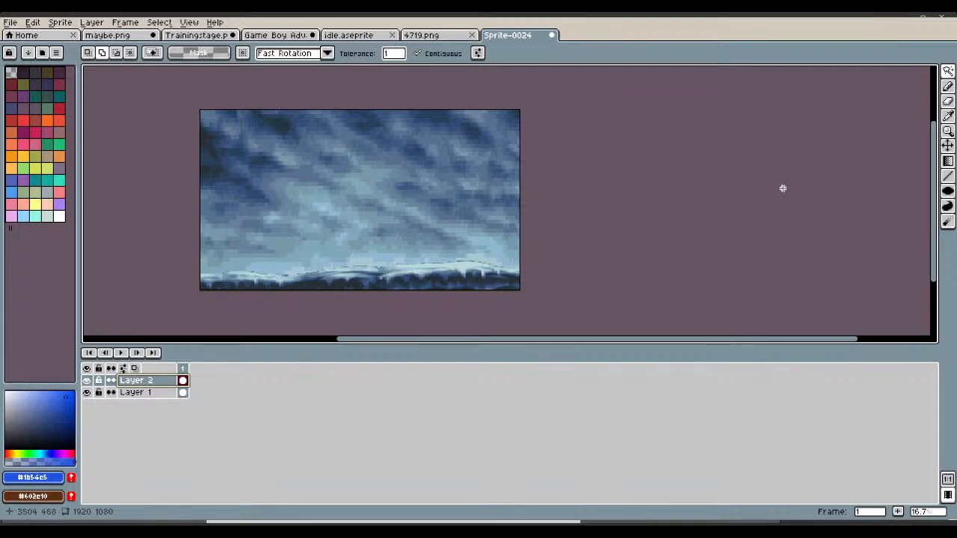
click(947, 145)
drag(453, 286, 458, 290)
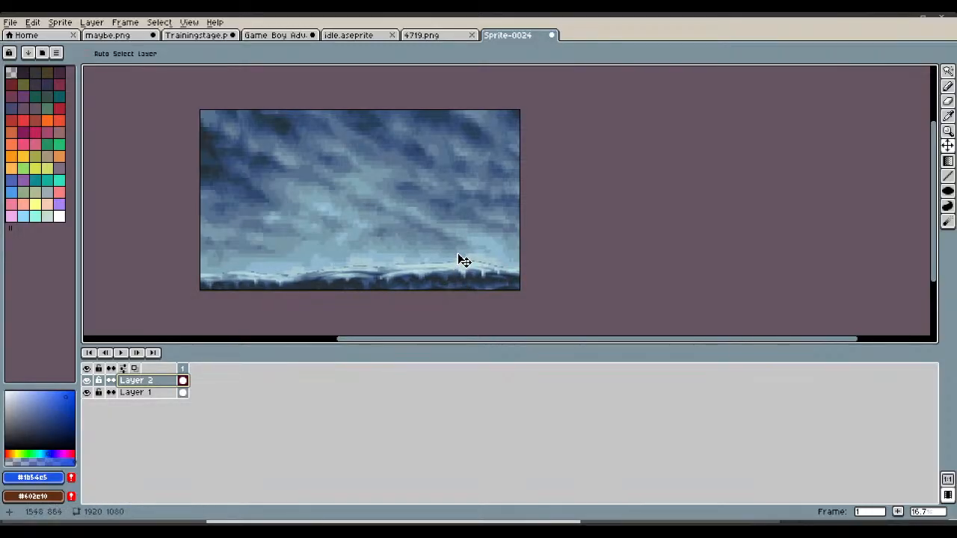
- Save the finished sky and cliff background as Preareie.png in the Mercury folder
click(10, 22)
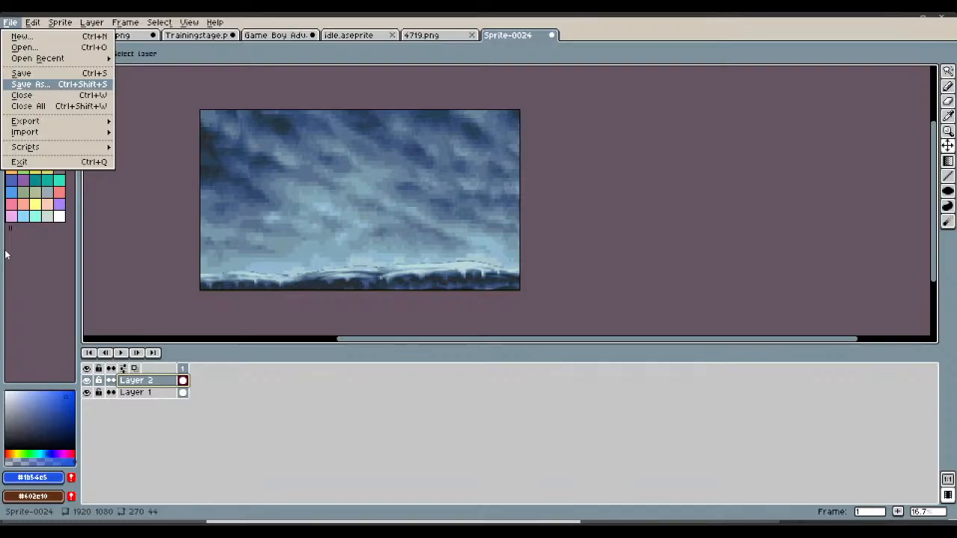
key(Return)
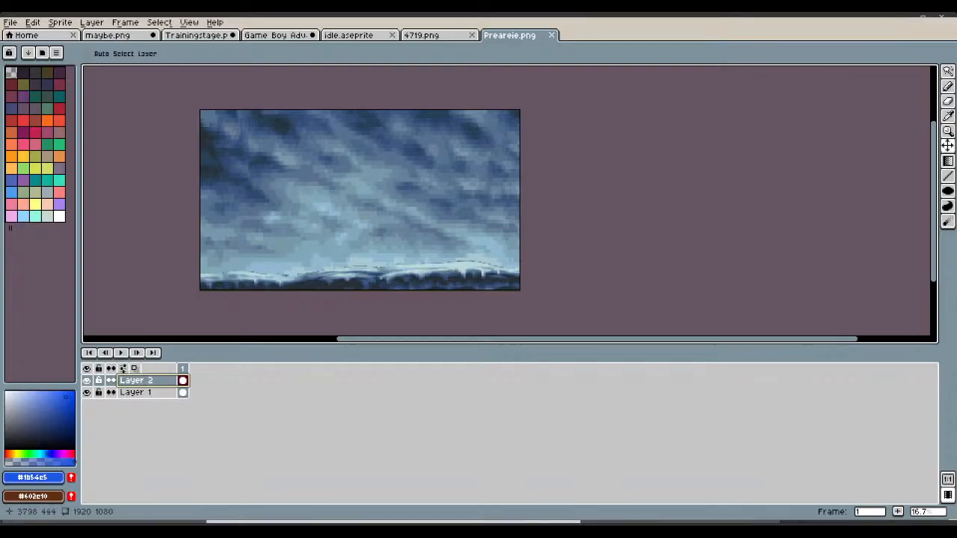
- Create a new RGBA sprite of 128 × 128 px with a transparent background
click(10, 22)
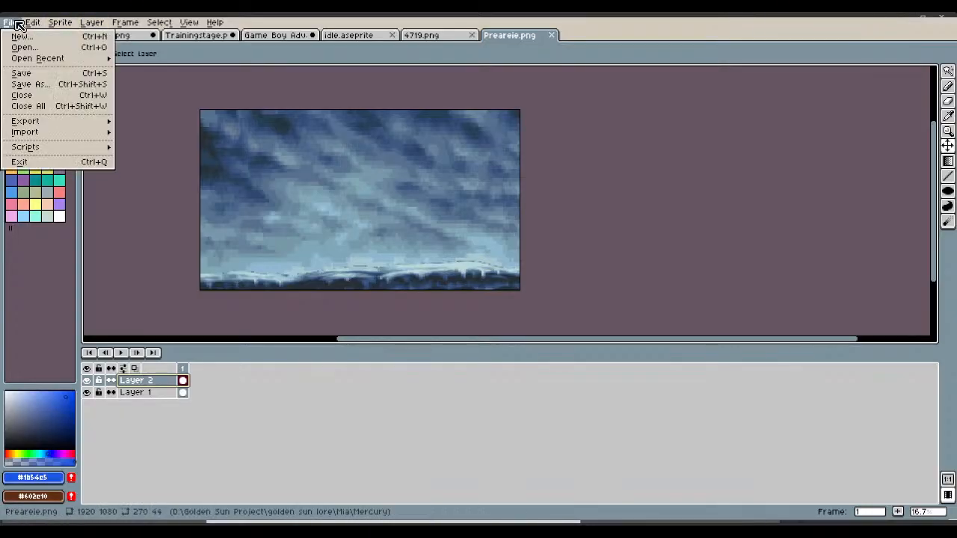
click(35, 39)
text(128)
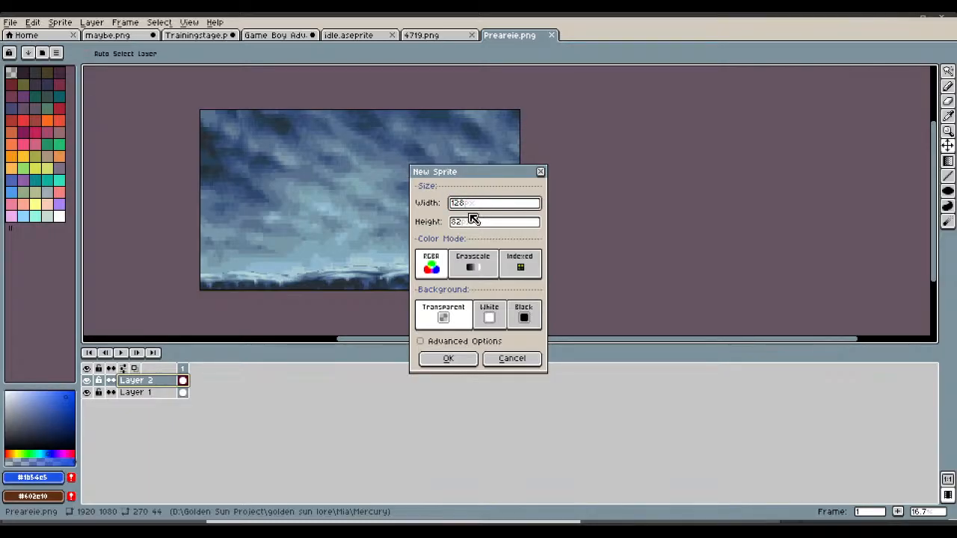
drag(466, 223, 408, 214)
text(128)
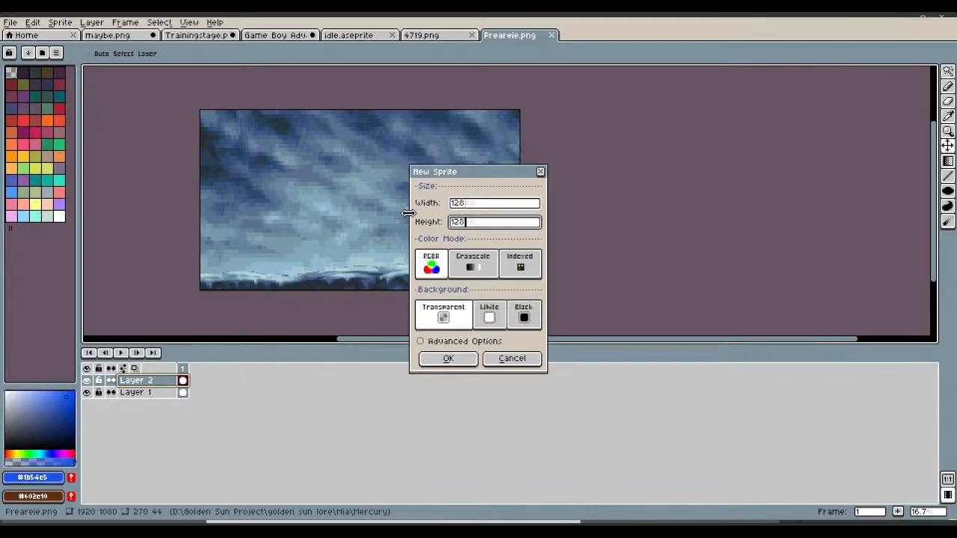
click(448, 359)
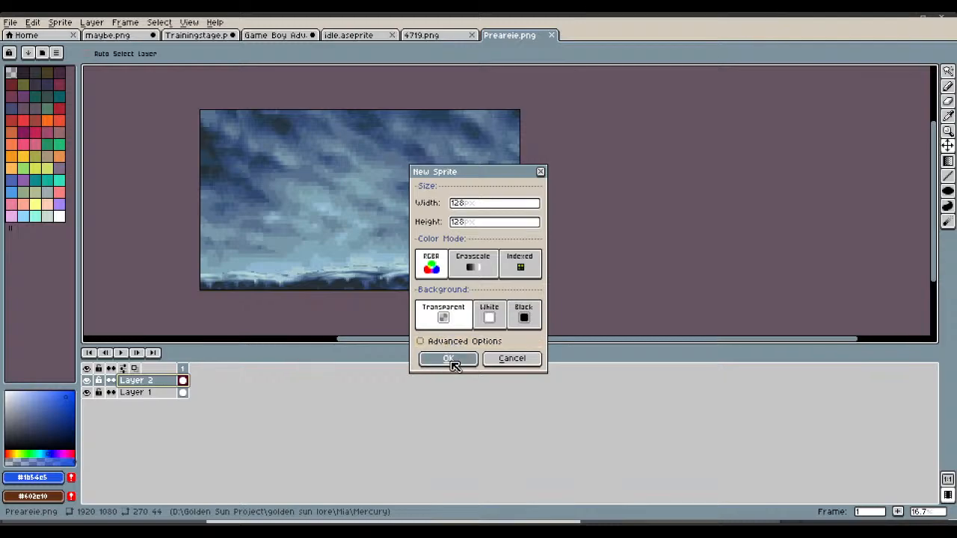
- Clear the selection in maybe.png and look through the sheet's attack rows for a suitable character pose
click(143, 35)
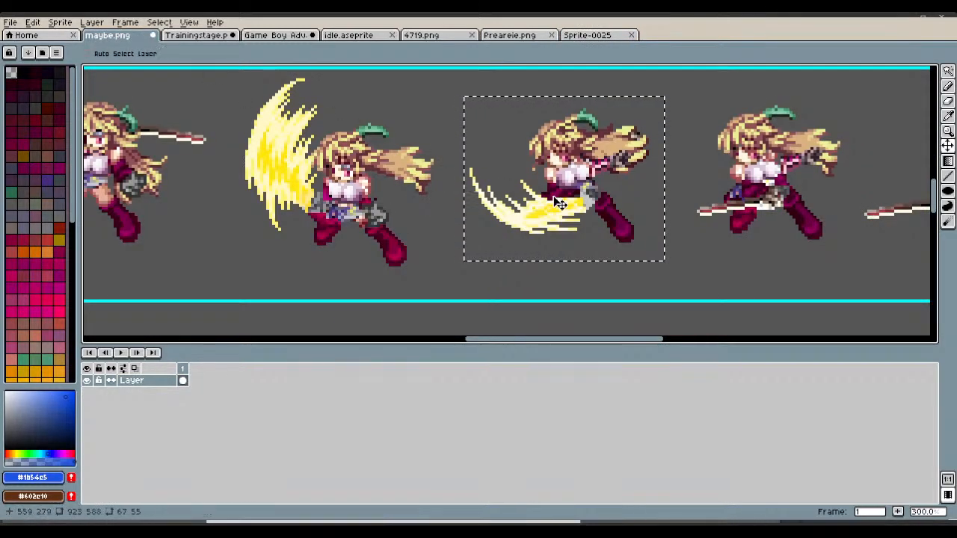
key(ctrl+d)
scroll(557, 204, down, 4)
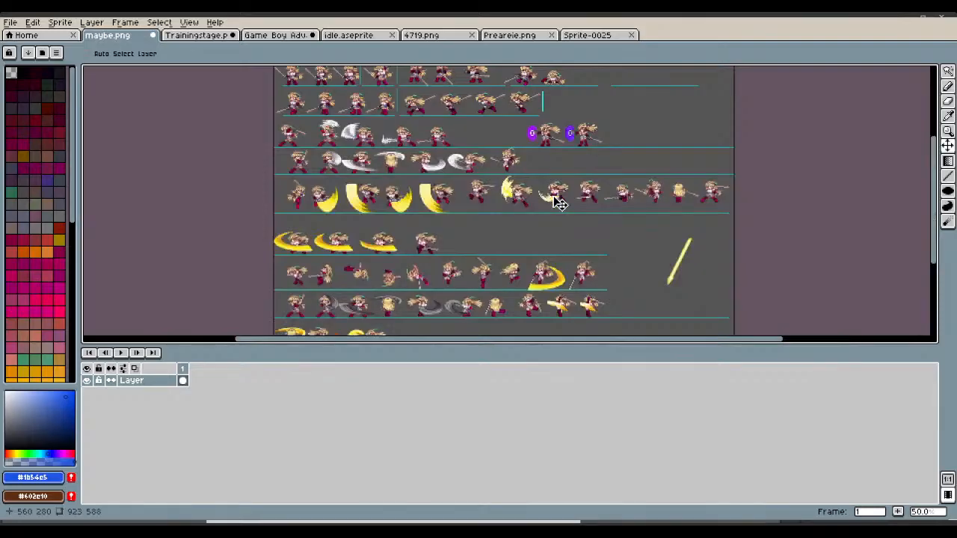
scroll(505, 298, up, 4)
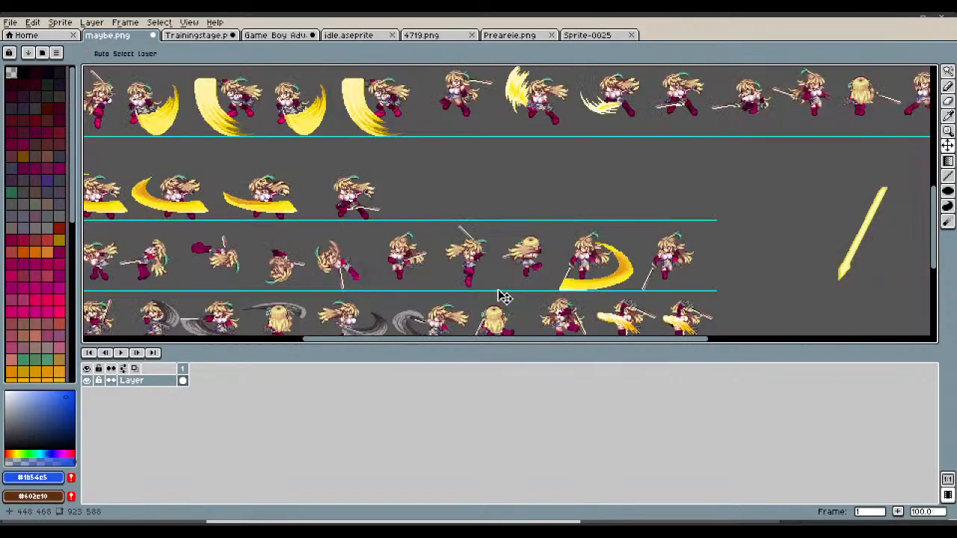
scroll(505, 298, down, 2)
scroll(505, 298, down, 3)
scroll(505, 298, up, 5)
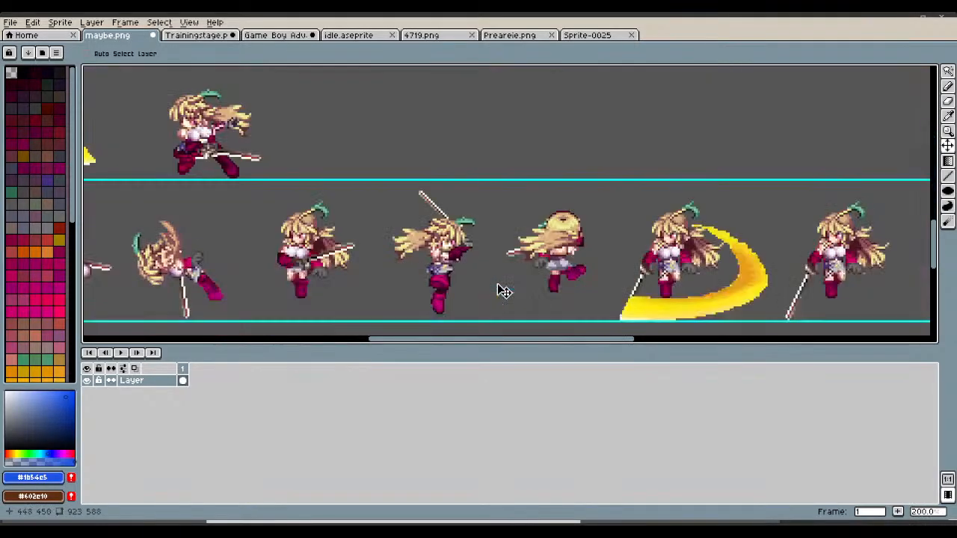
scroll(605, 292, down, 2)
scroll(863, 282, down, 2)
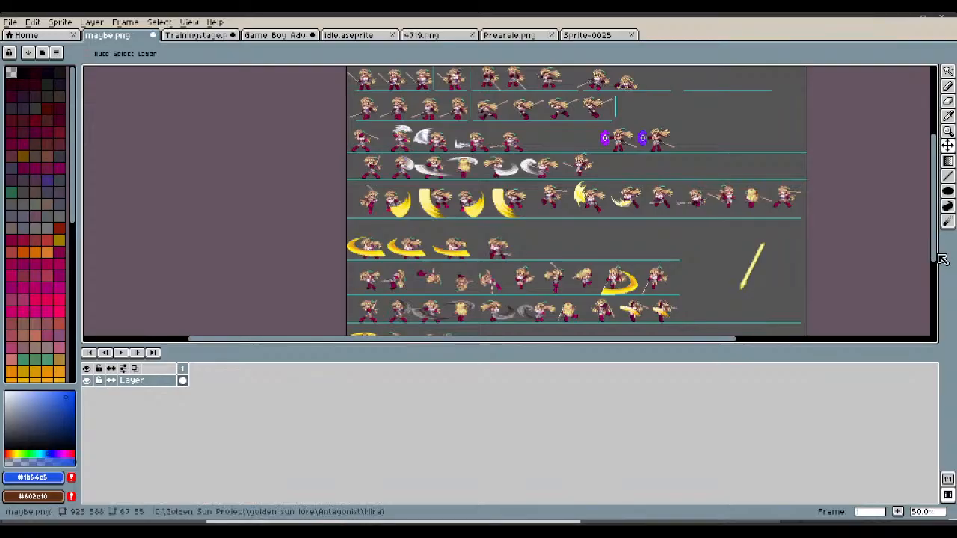
drag(933, 258, 931, 300)
scroll(688, 256, up, 2)
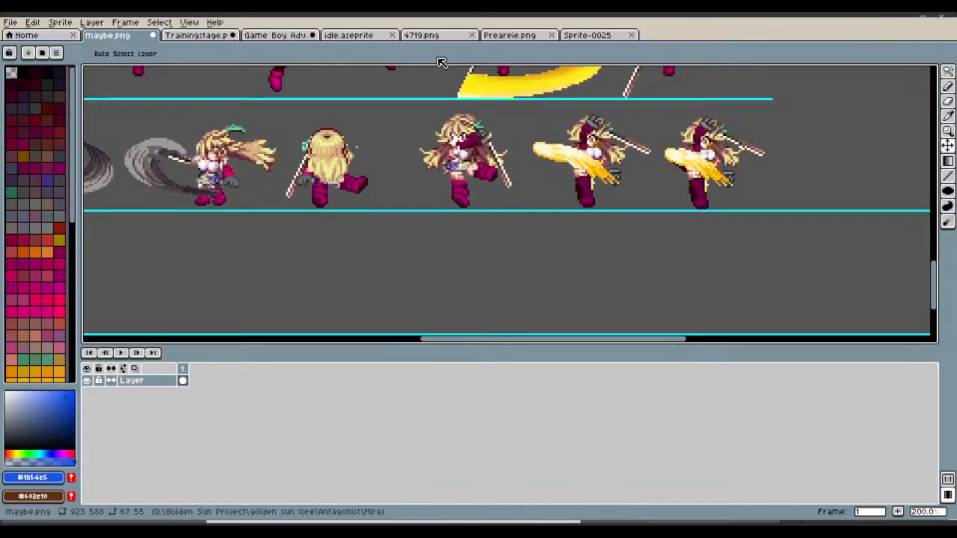
- Select the front-facing raised-leg pose before the two yellow slash poses with a rectangular marquee of about 57 × 51 px
click(947, 71)
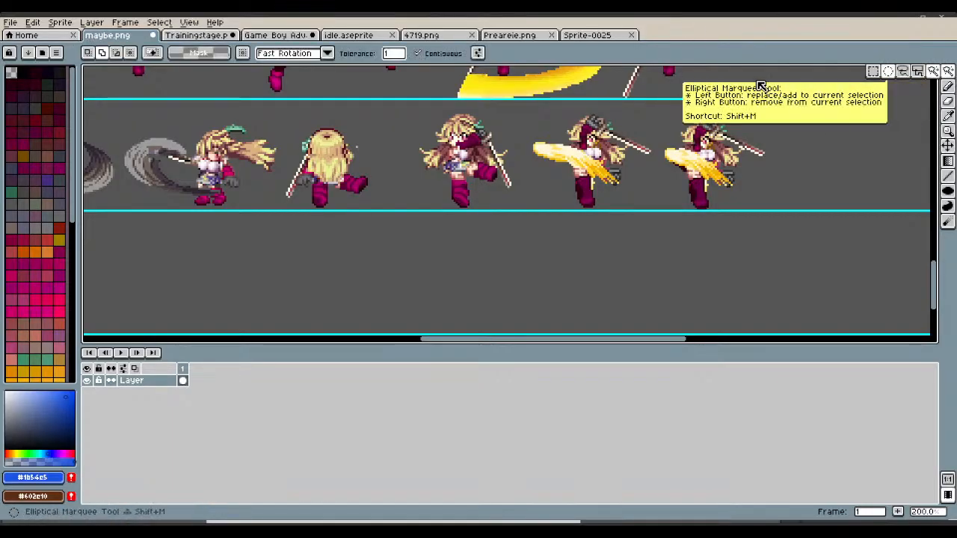
click(872, 71)
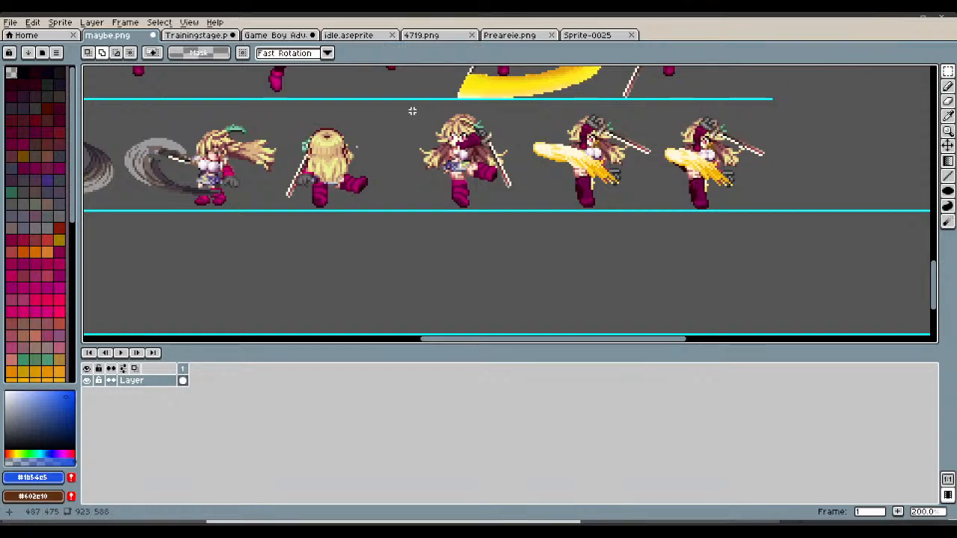
drag(403, 109, 520, 211)
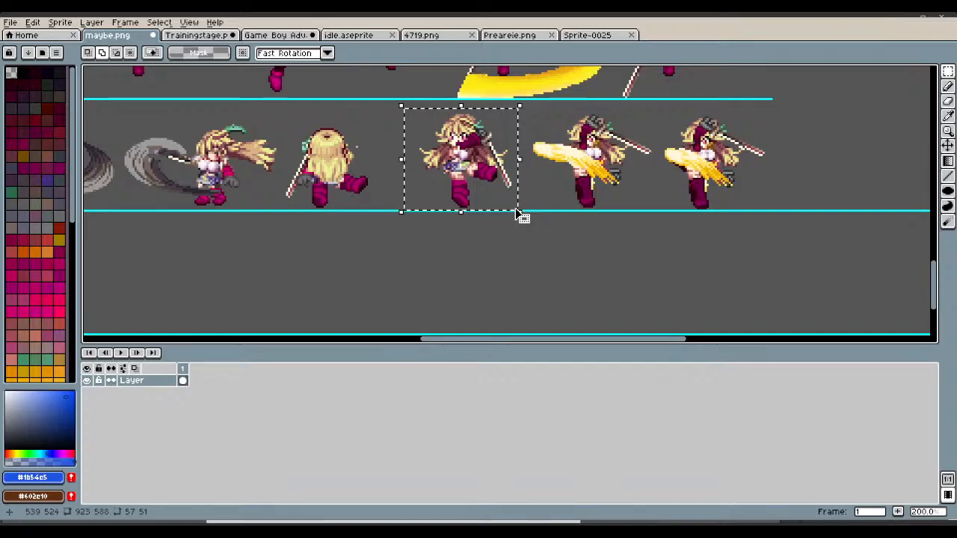
- Close Preareie.png and go to the blank 128 × 128 px sprite
click(537, 36)
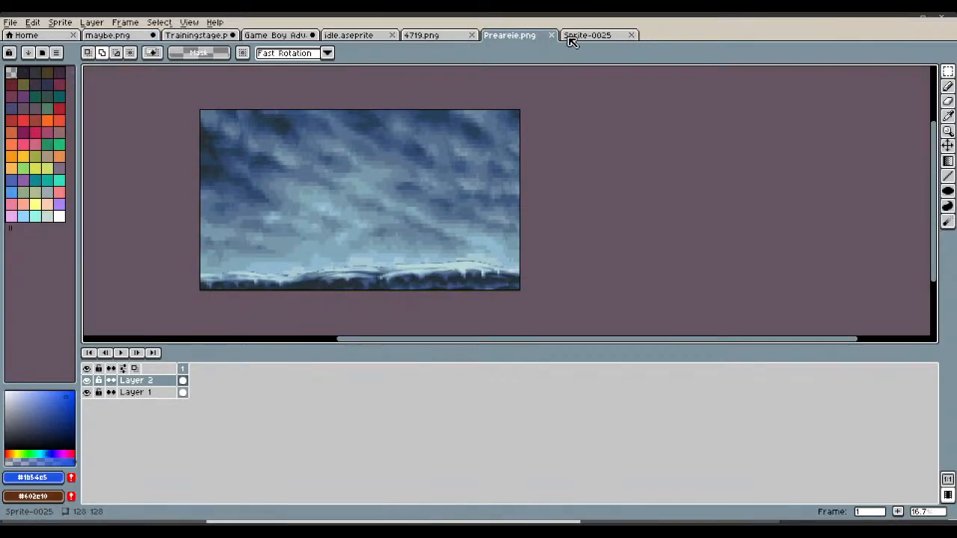
click(551, 35)
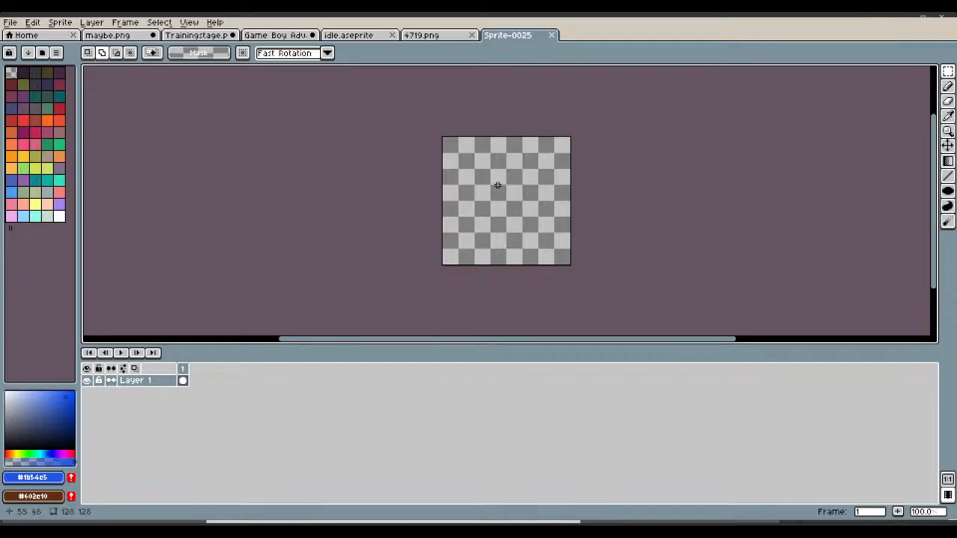
- Paste the copied raised-leg pose into the blank sprite and delete its grey background with the Magic Wand
key(ctrl+v)
scroll(505, 204, up, 3)
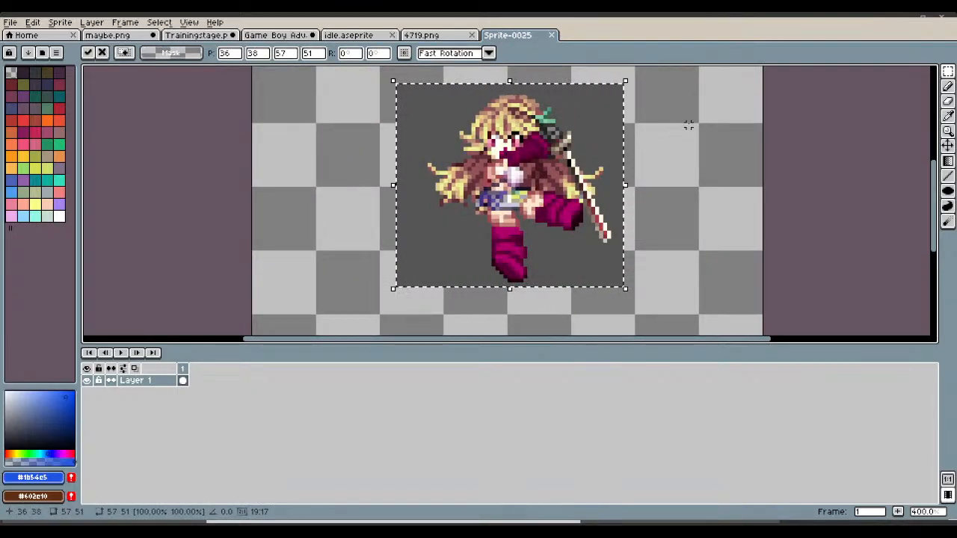
click(949, 73)
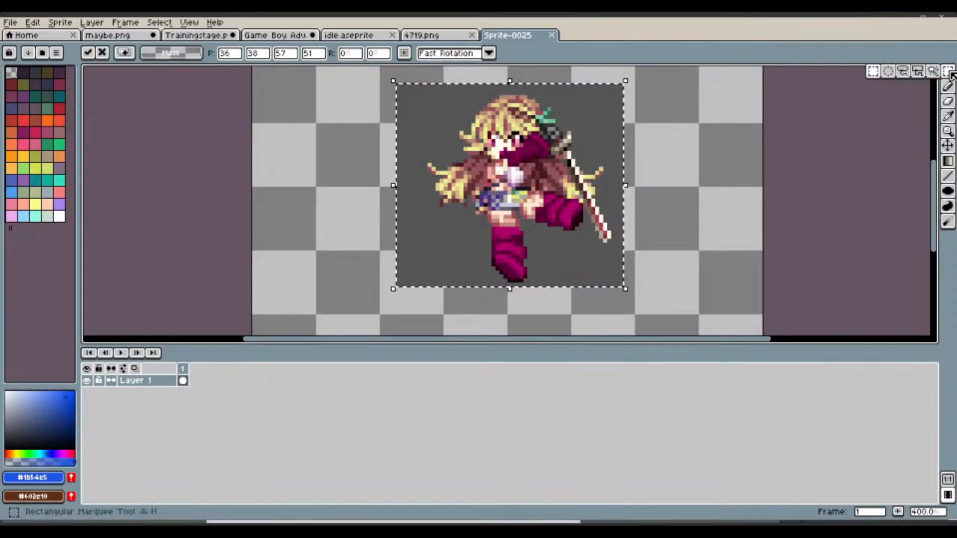
click(933, 71)
key(ctrl+d)
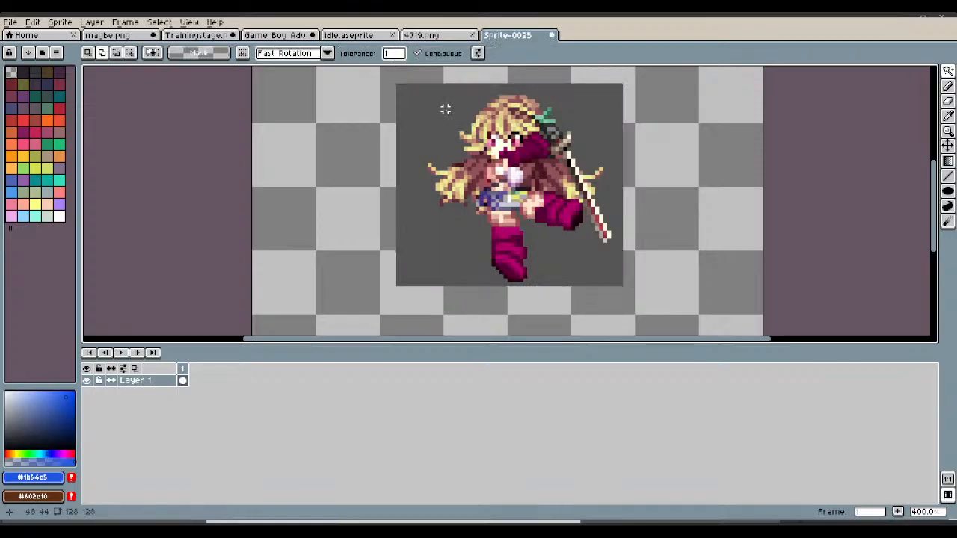
click(444, 109)
key(Delete)
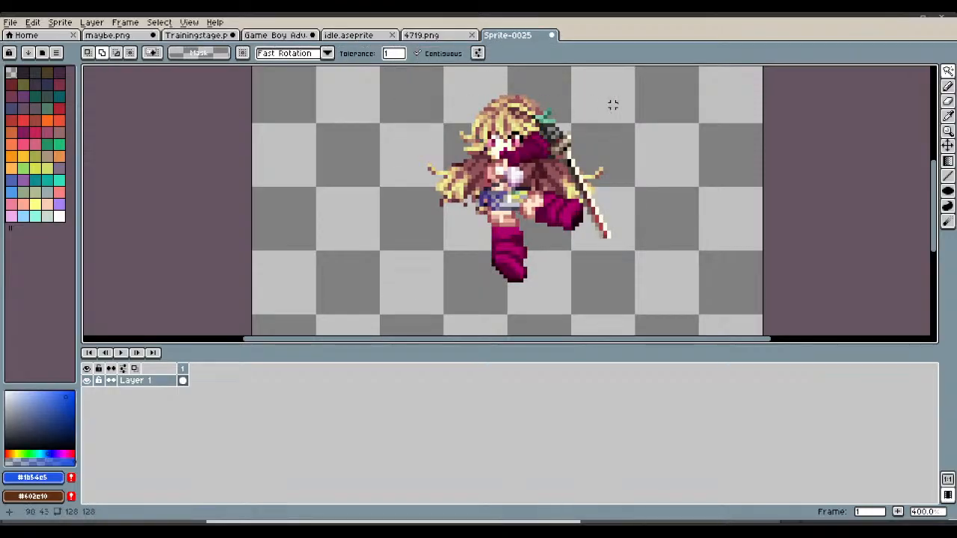
- Select the cut-out raised-leg character with a rectangular marquee of about 64 × 54 px
click(947, 72)
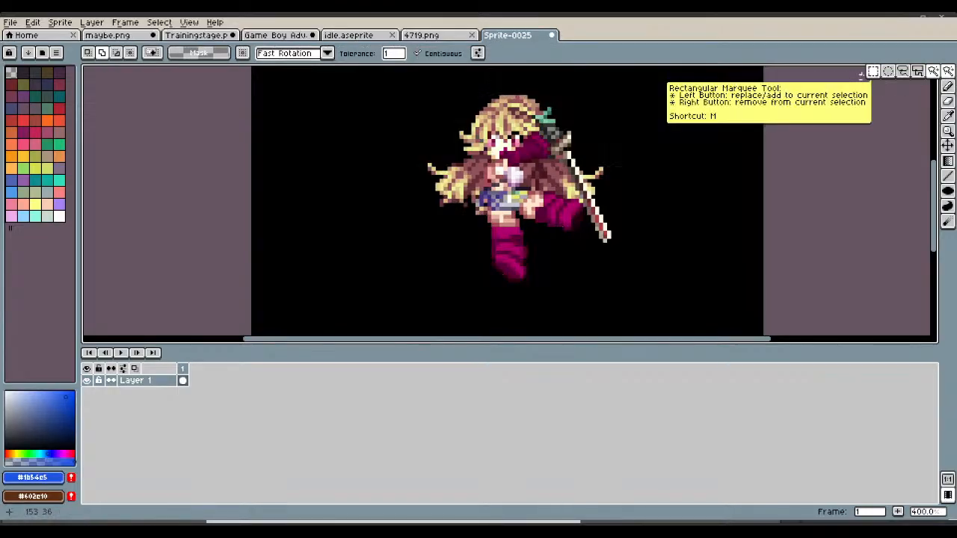
click(872, 71)
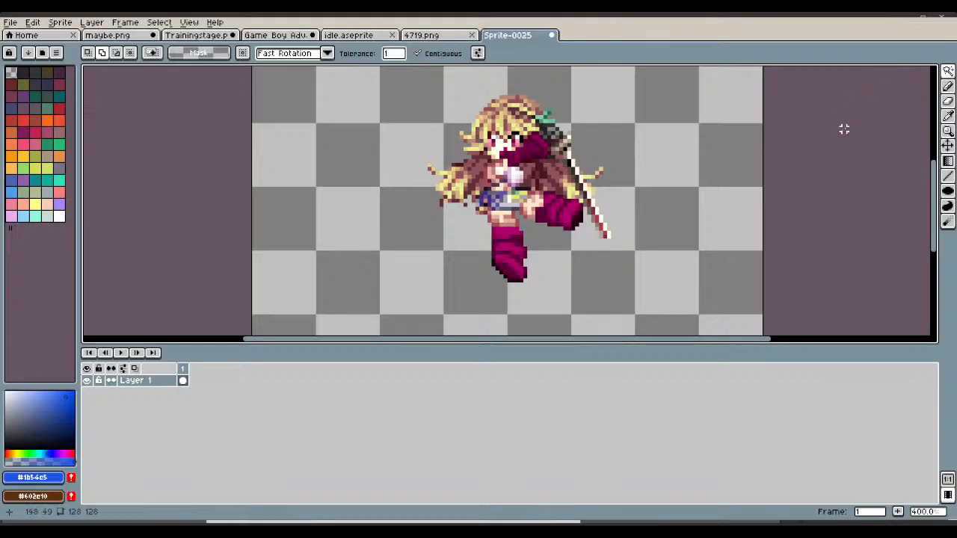
click(496, 276)
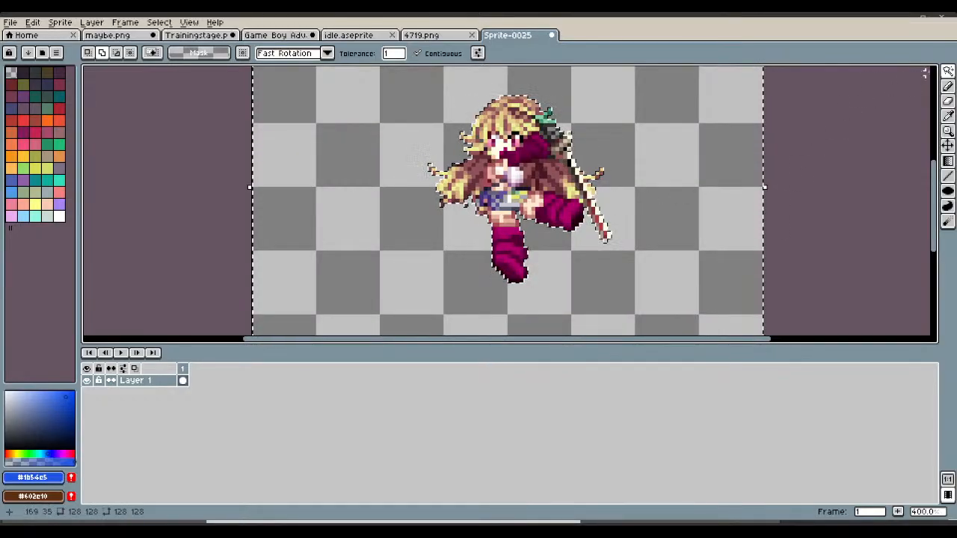
key(ctrl+d)
click(947, 72)
click(870, 71)
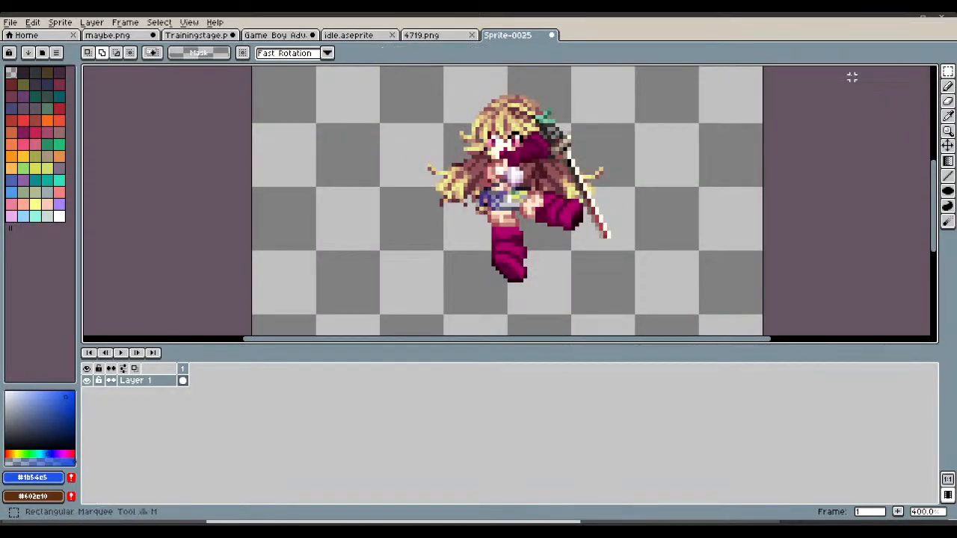
drag(393, 85, 652, 302)
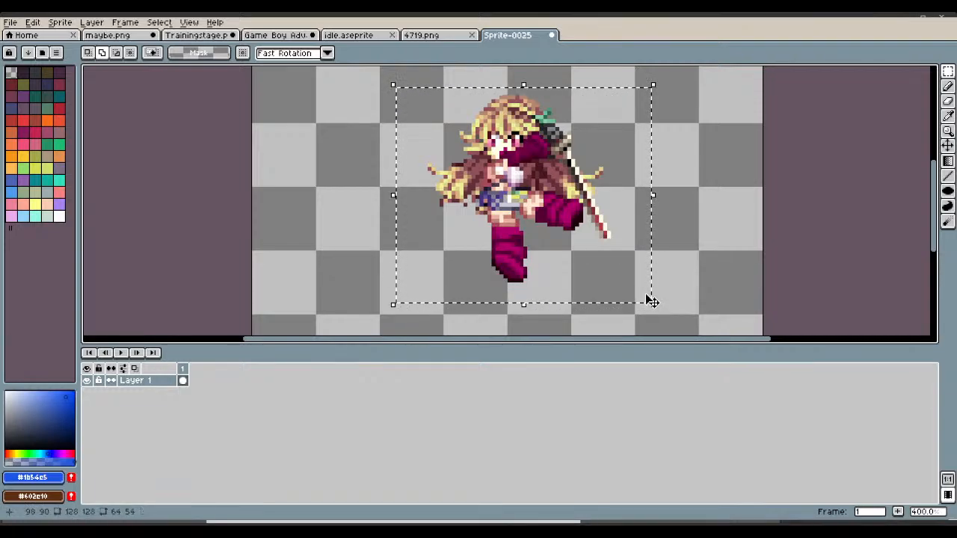
- Go to Trainingstage.png and add a new layer above Layer 4
click(187, 36)
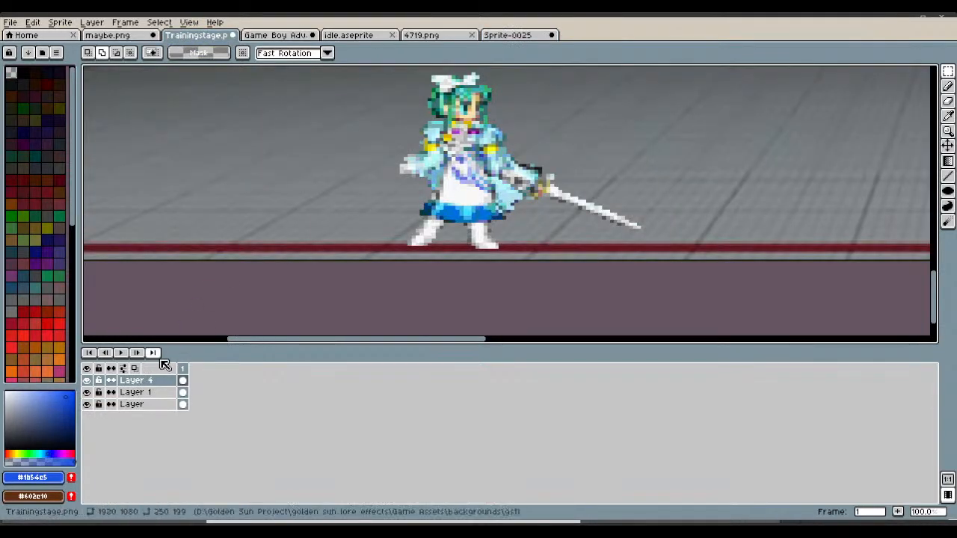
right_click(143, 382)
mouse_move(164, 404)
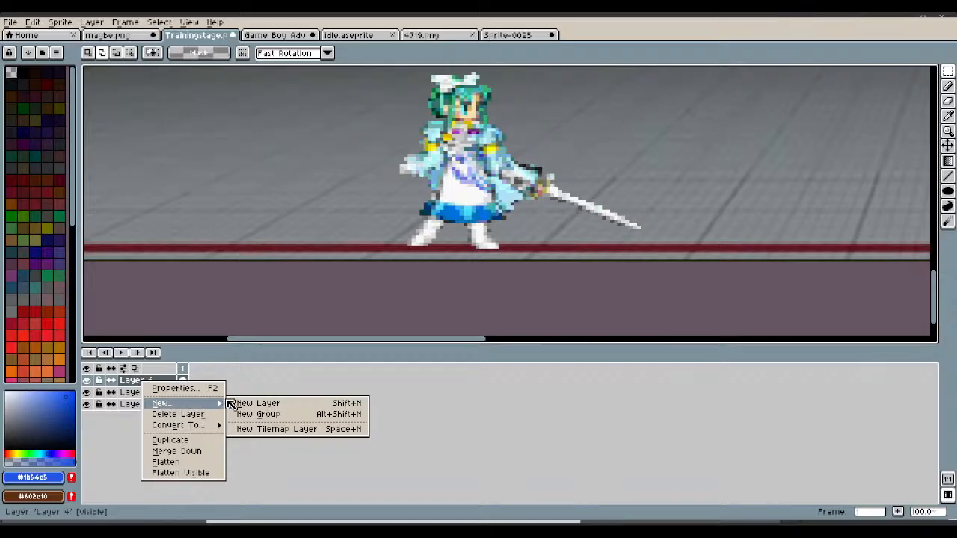
click(239, 404)
- Try the raised-leg pose on the training stage, scaled to about 173 × 208 px and standing beside the green-haired swordswoman
key(ctrl+v)
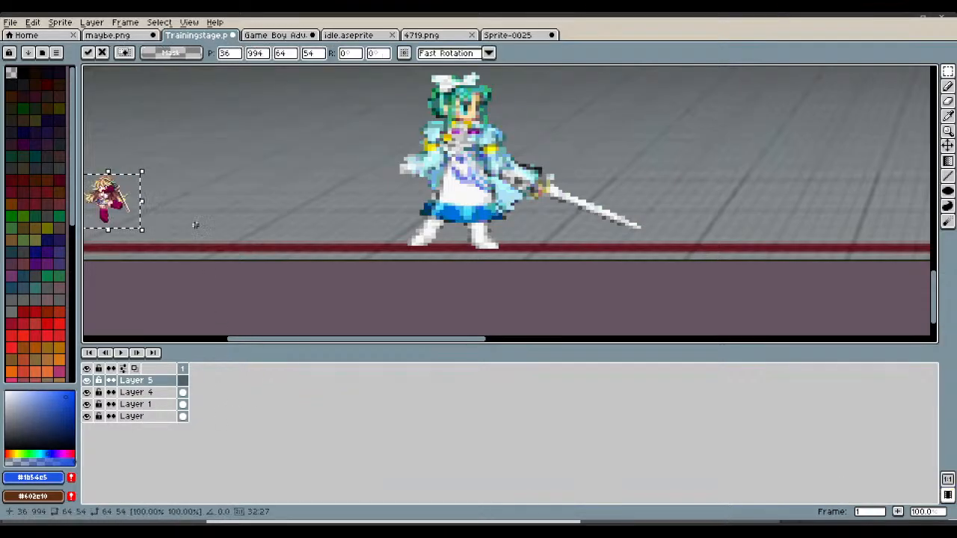
drag(108, 206, 841, 88)
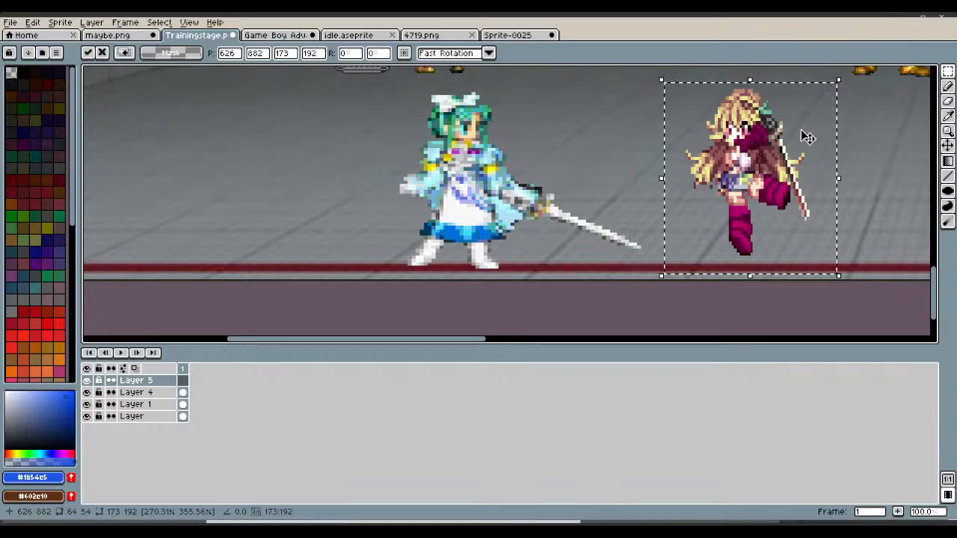
drag(786, 148, 746, 152)
drag(705, 96, 708, 77)
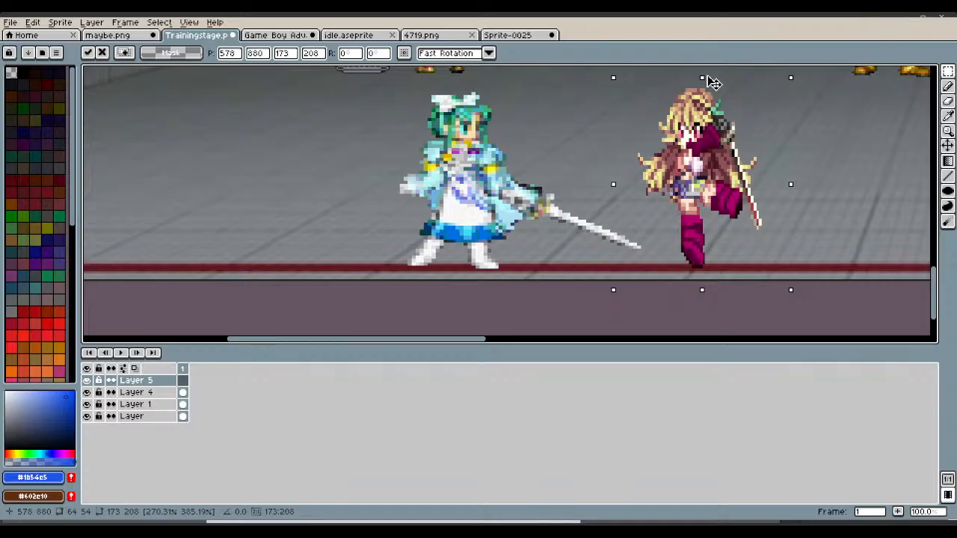
drag(737, 118, 689, 107)
scroll(631, 125, up, 2)
scroll(632, 124, down, 1)
scroll(675, 112, down, 1)
scroll(688, 106, up, 1)
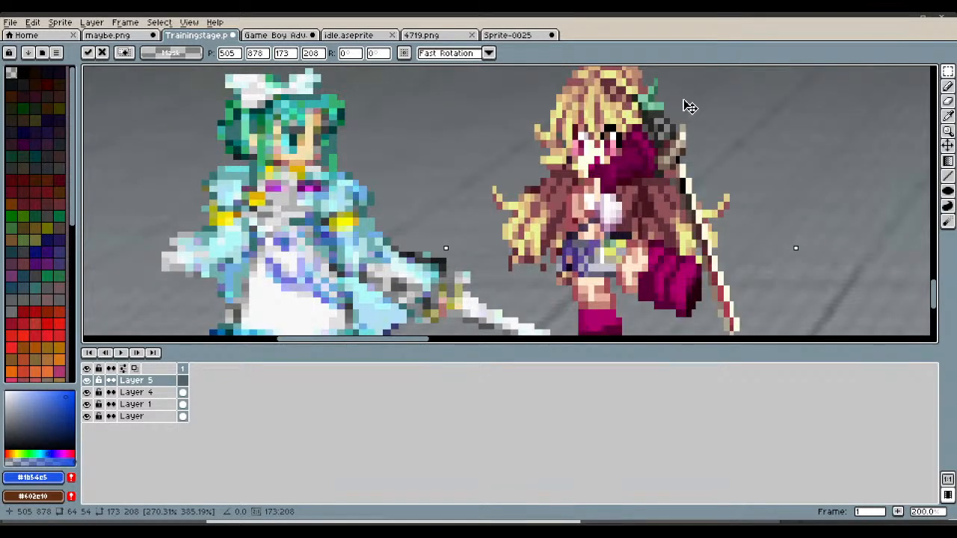
scroll(689, 107, down, 1)
drag(689, 107, 690, 108)
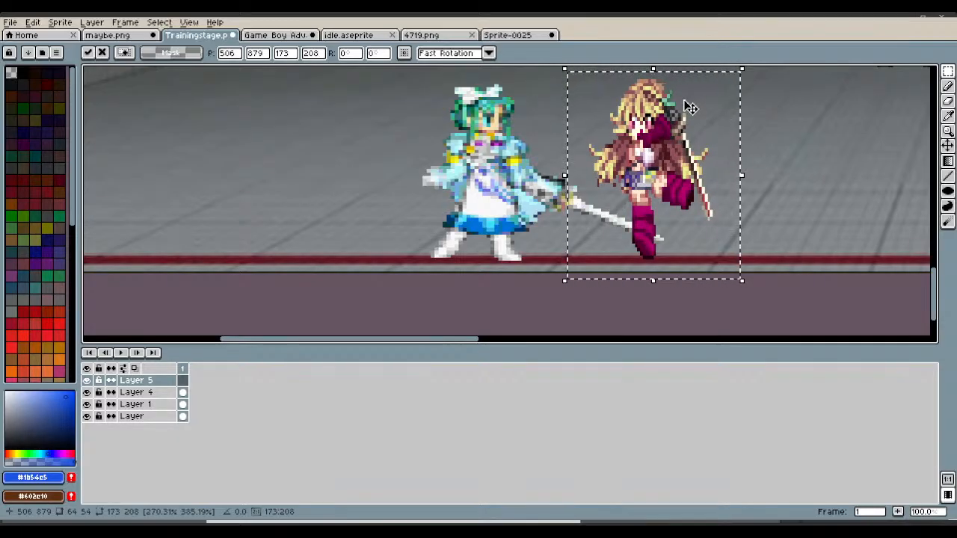
key(Escape)
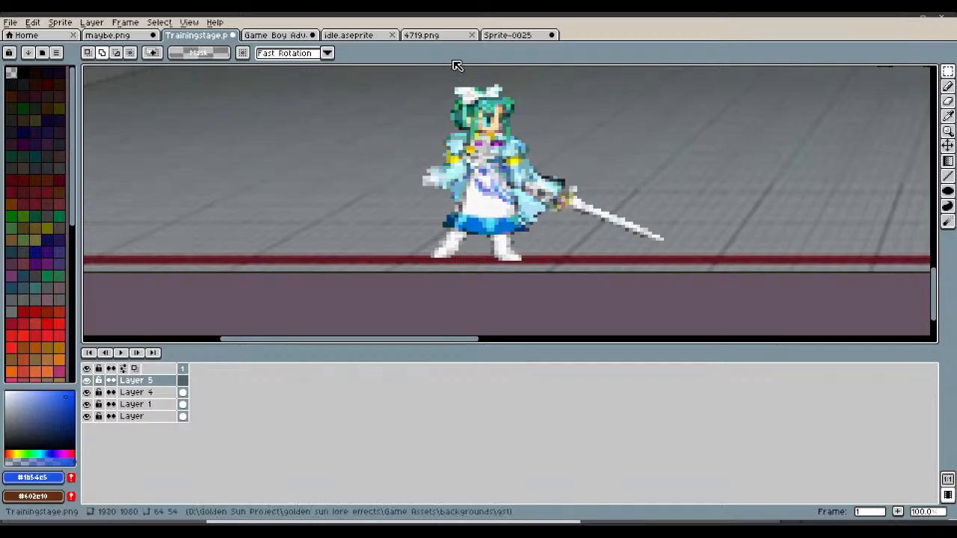
- Save the raised-leg sprite as MiraWindupkick.png and close it
click(516, 35)
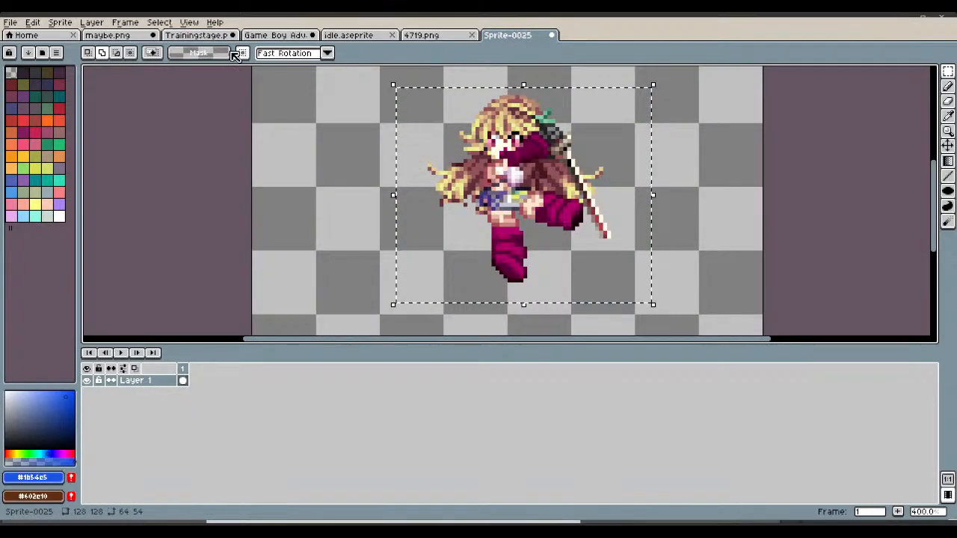
click(9, 23)
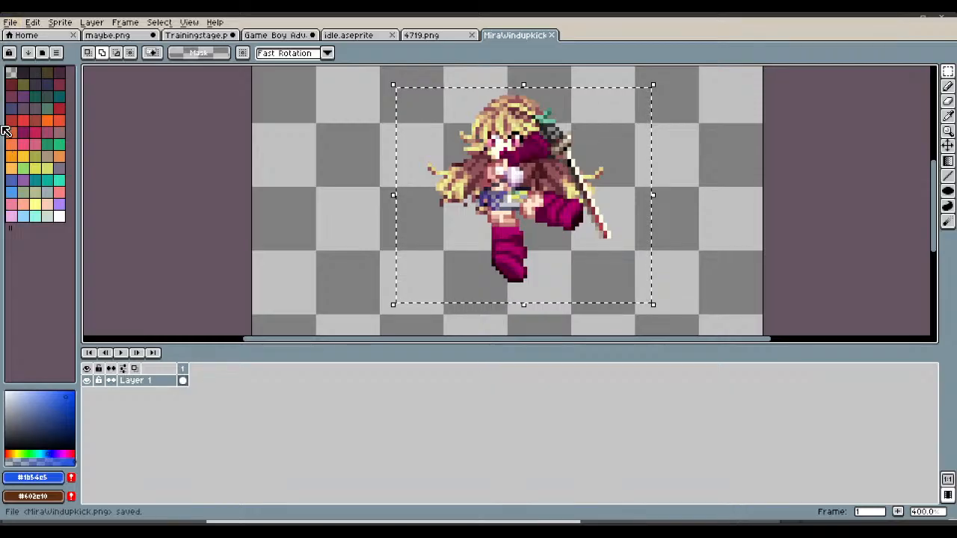
click(551, 36)
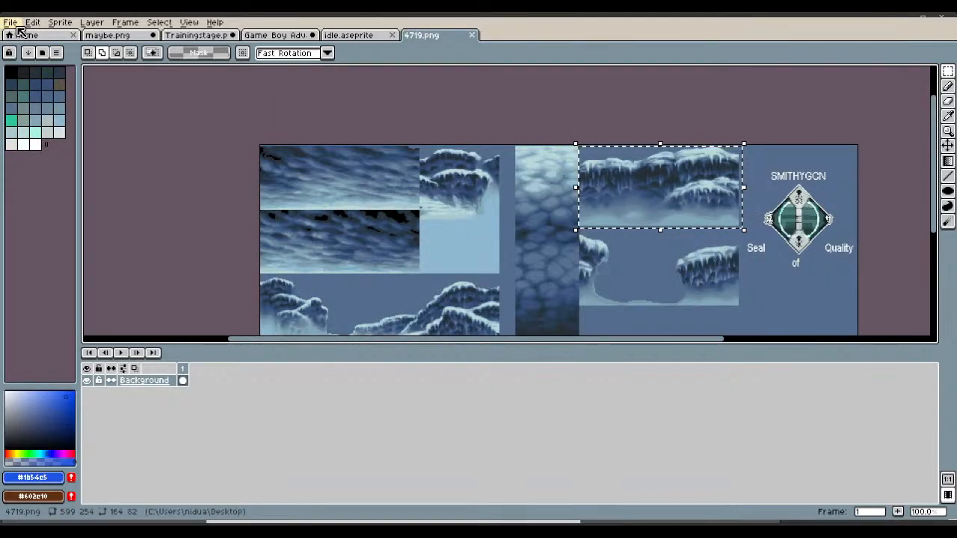
- Create another RGBA sprite of 128 × 128 px with a transparent background
click(12, 22)
click(20, 35)
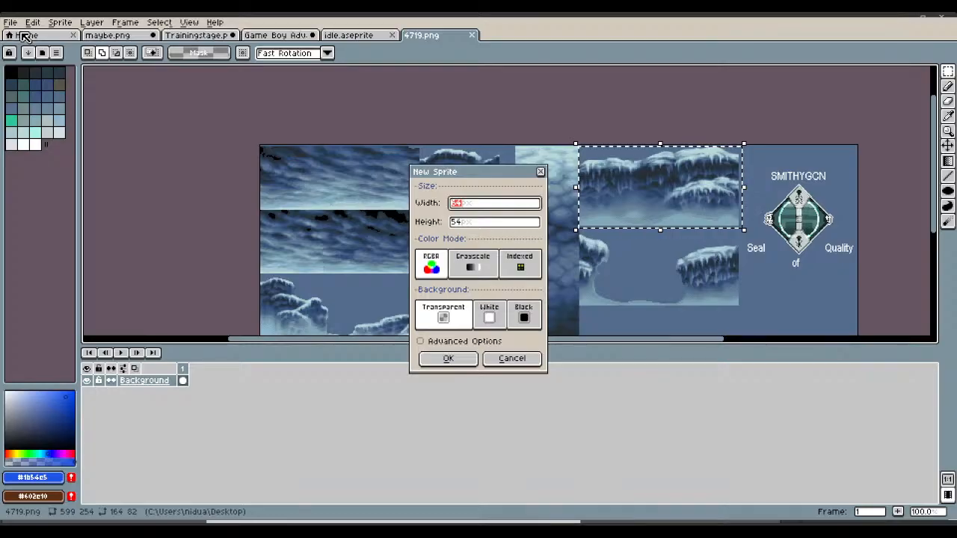
text(128)
key(Tab)
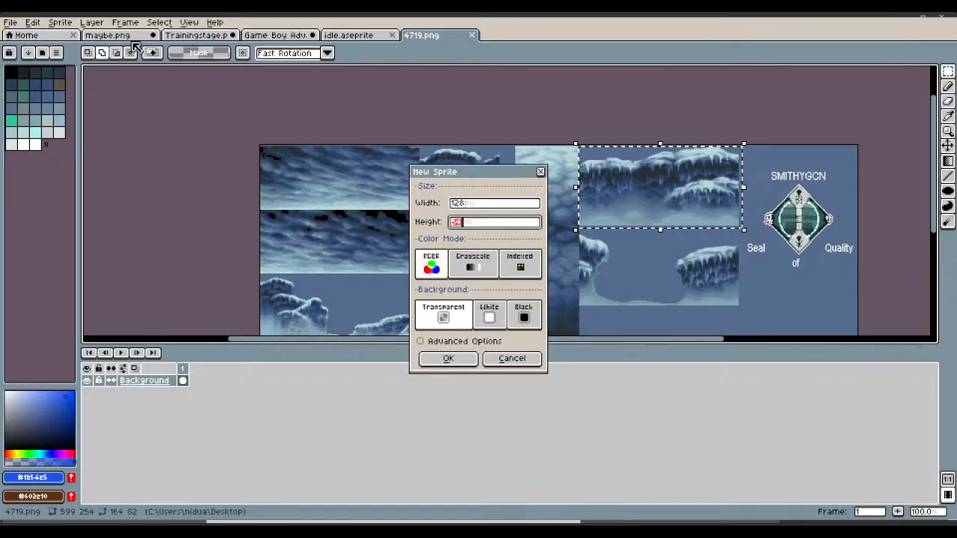
text(128)
key(Return)
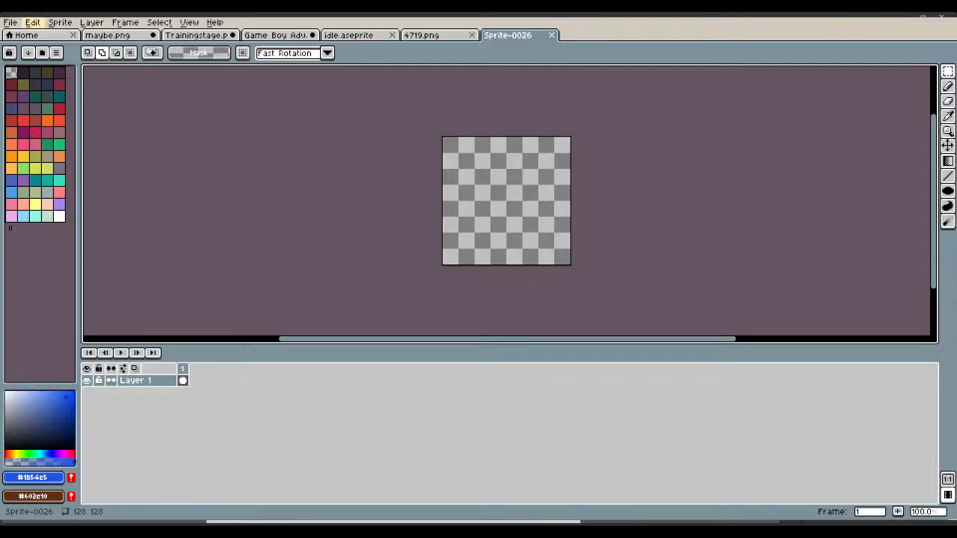
- In maybe.png, replace the old selection with a rectangular marquee of about 66 × 52 px around the first yellow slash pose
click(108, 36)
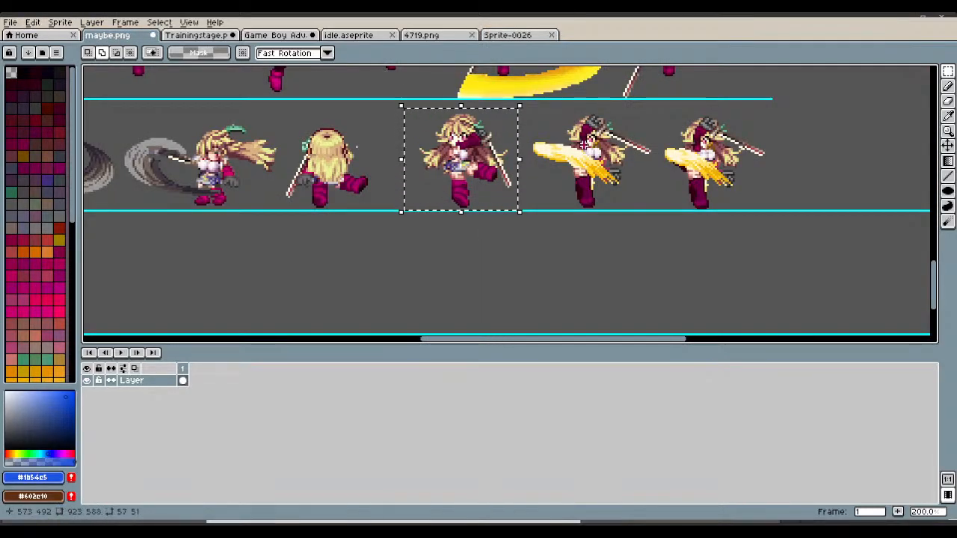
key(ctrl+d)
scroll(588, 131, up, 1)
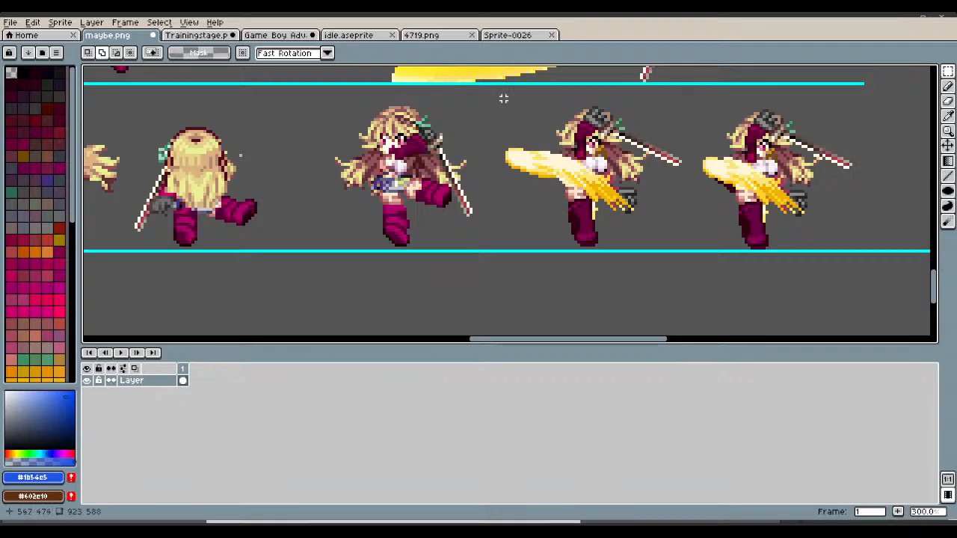
drag(491, 95, 689, 254)
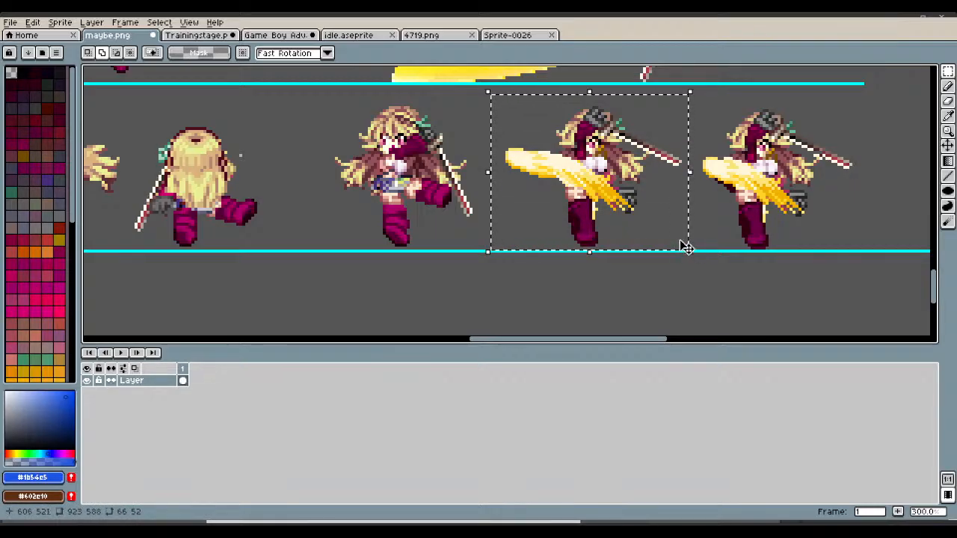
- Paste the yellow slash pose into the new 128 × 128 px sprite and delete its grey background with the Magic Wand
click(523, 36)
key(ctrl+v)
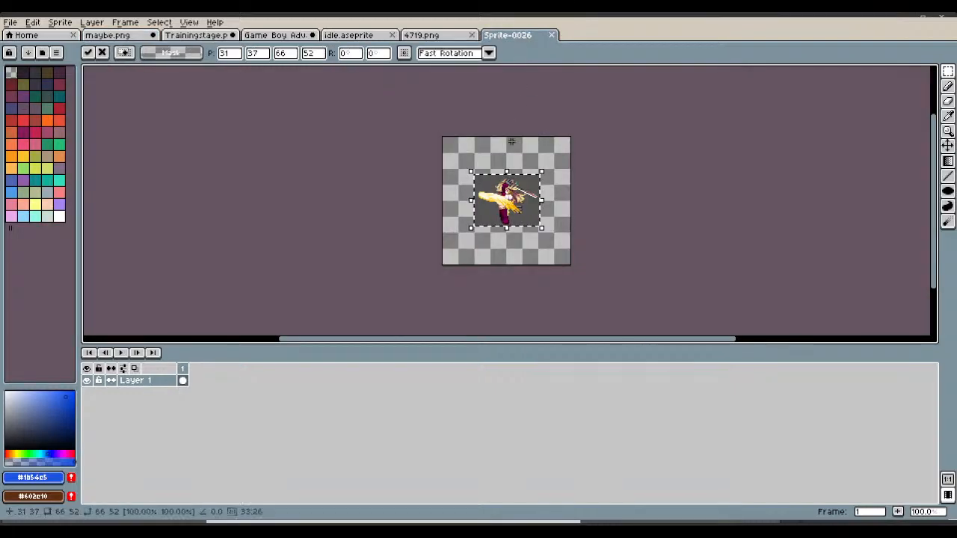
scroll(506, 169, up, 2)
click(653, 163)
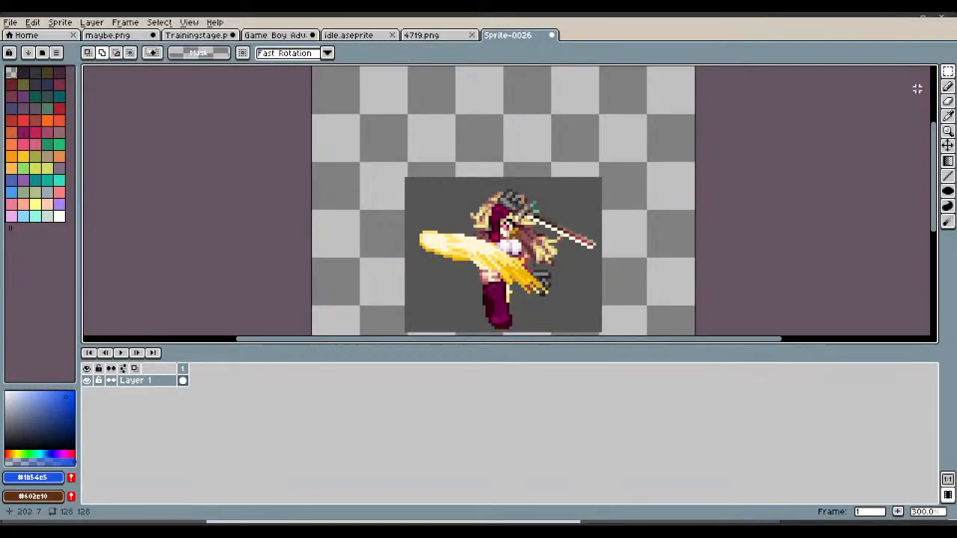
click(947, 71)
click(935, 72)
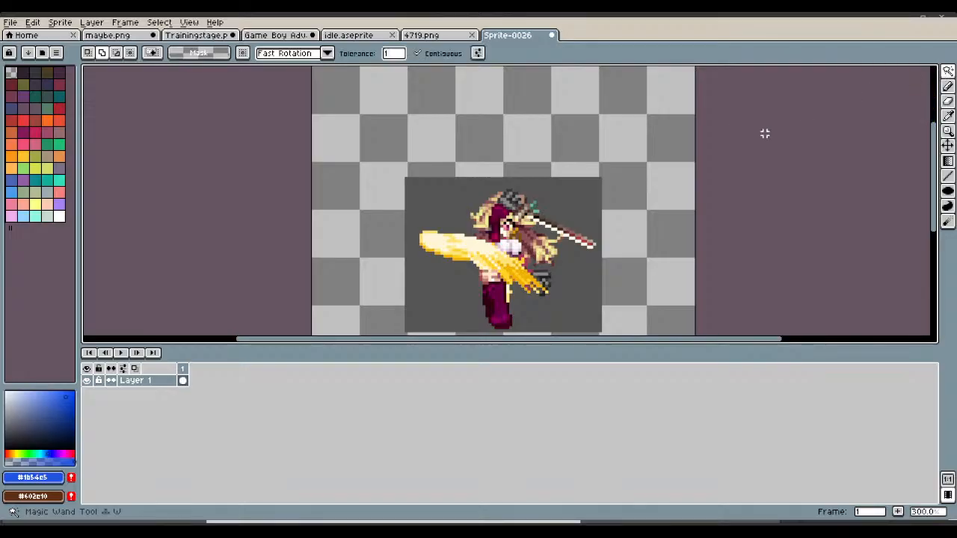
click(550, 198)
key(Delete)
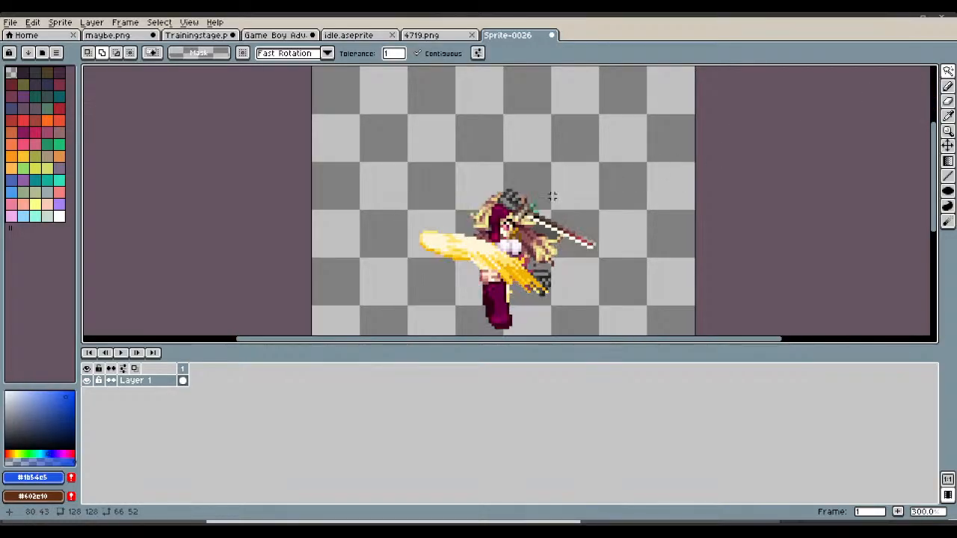
- Select the cut-out yellow slash pose with a rectangular marquee of about 92 × 70 px
click(949, 74)
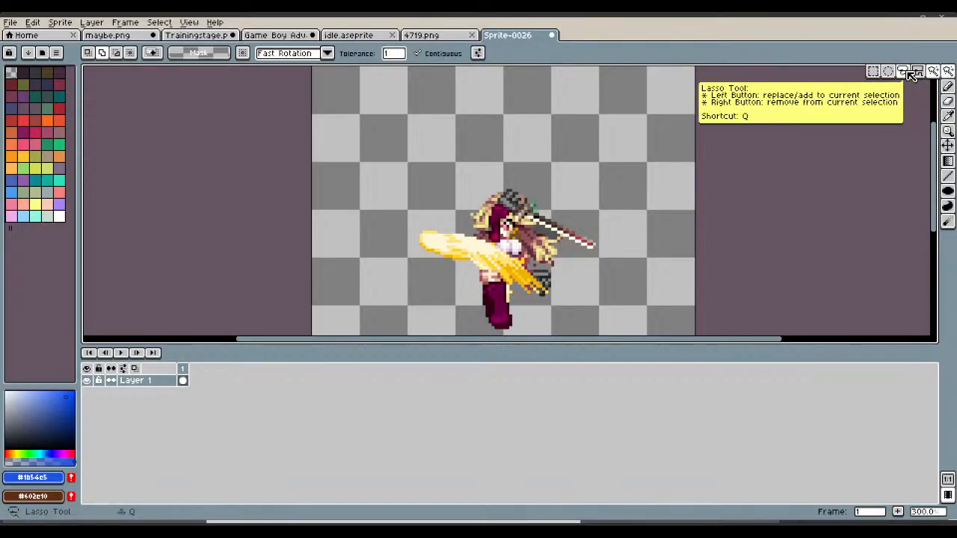
click(873, 73)
drag(367, 149, 643, 302)
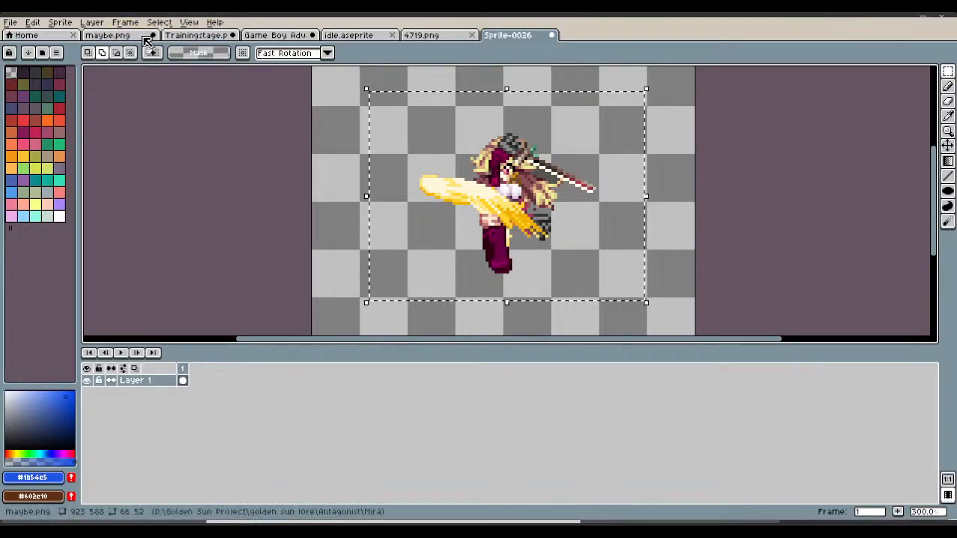
- Paste the copied yellow slash pose into Trainingstage.png beside the brown-haired fighter and scale it to about 263 × 181 px
click(198, 36)
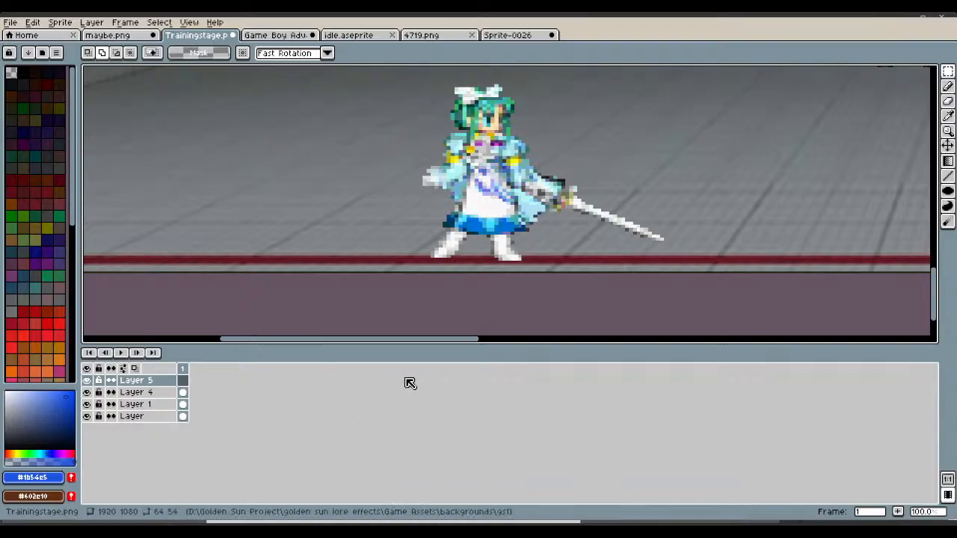
drag(427, 340, 680, 336)
key(ctrl+v)
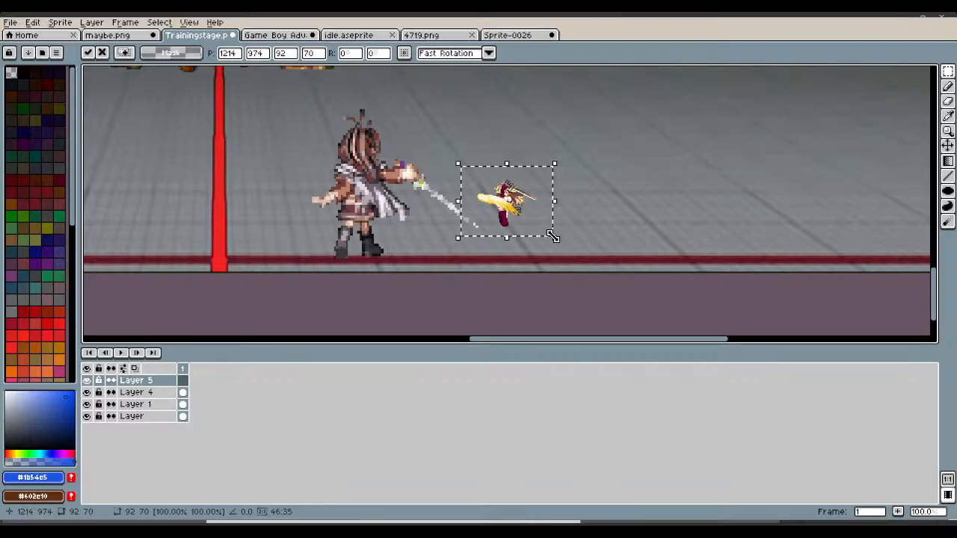
drag(554, 237, 610, 279)
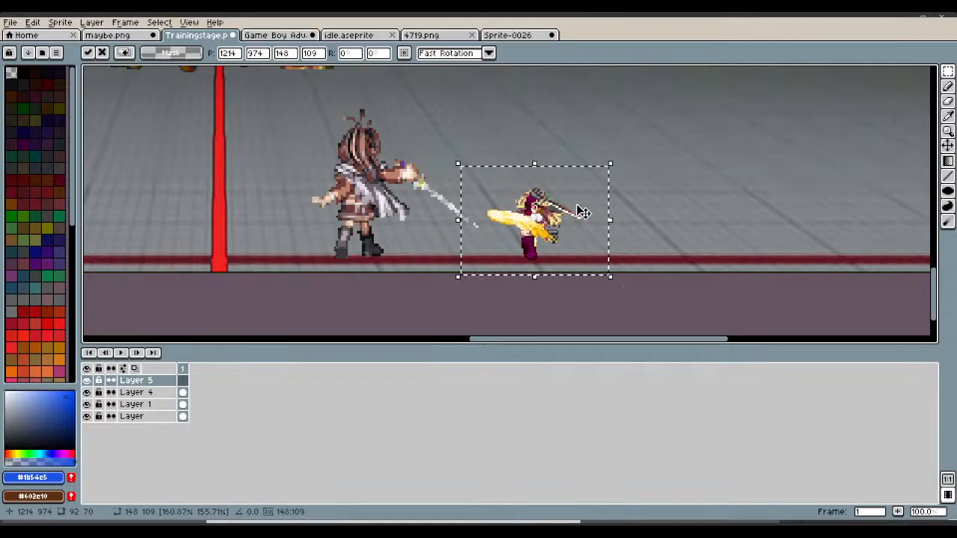
drag(535, 163, 534, 93)
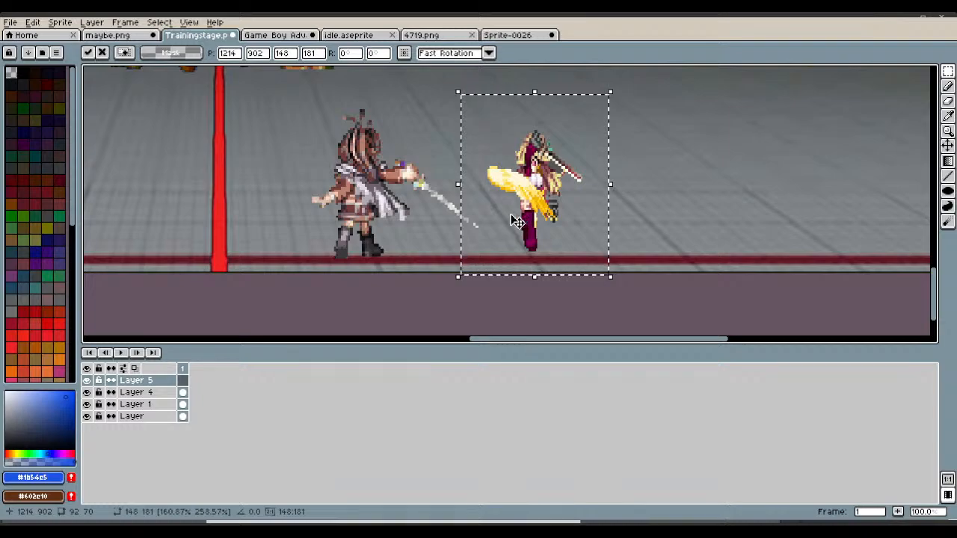
drag(457, 183, 351, 186)
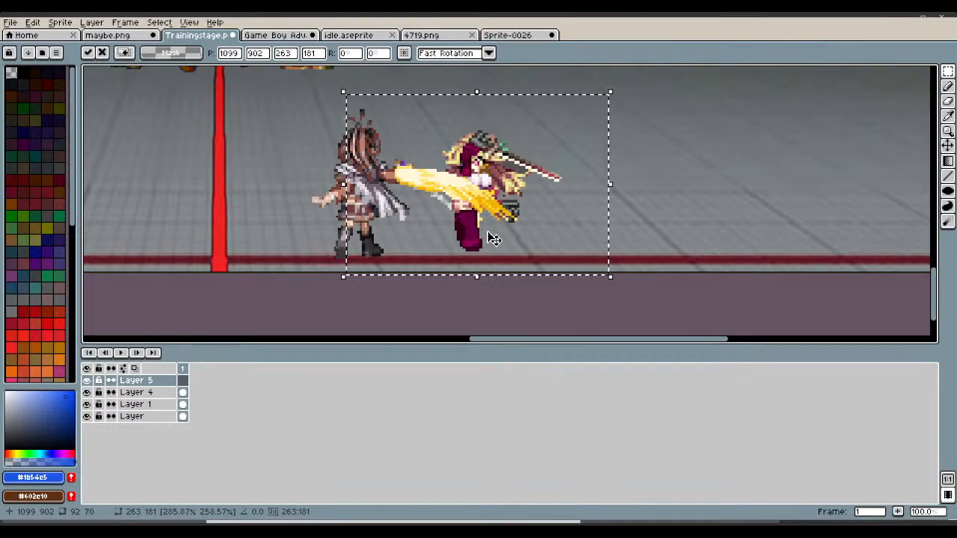
- Align the pasted pose with the floor line, stretch it to 263 × 211 px to compare with the brown-haired fighter, and cancel the paste
drag(513, 252, 527, 259)
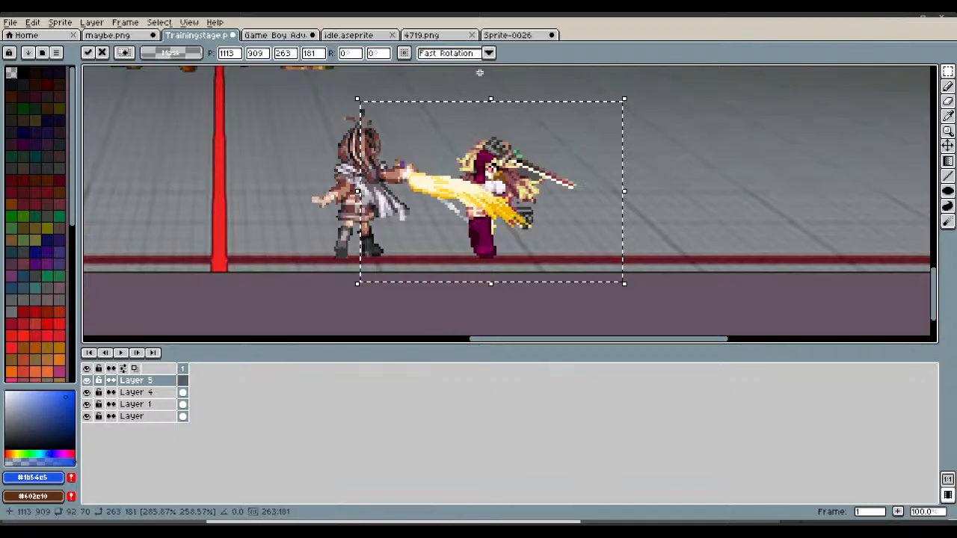
drag(491, 99, 491, 72)
drag(524, 131, 501, 137)
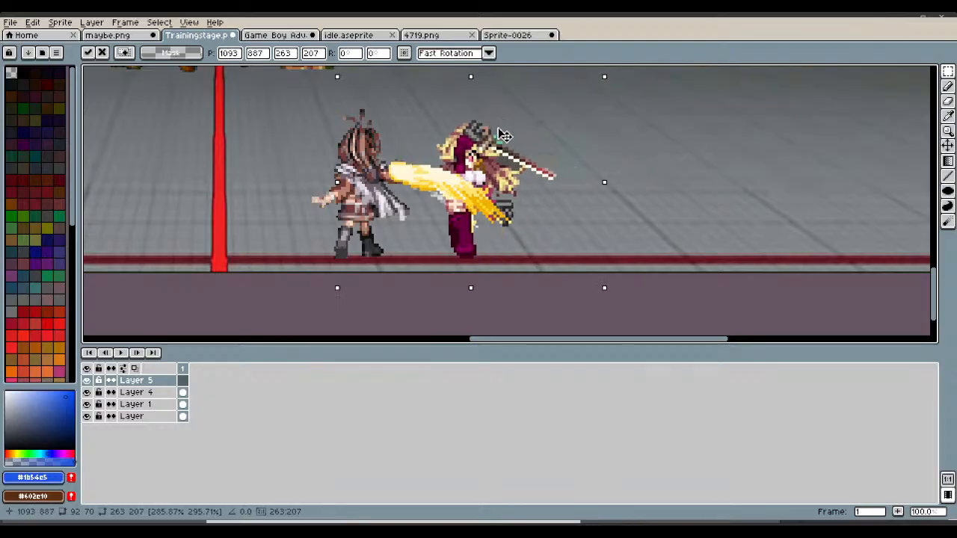
scroll(499, 135, up, 1)
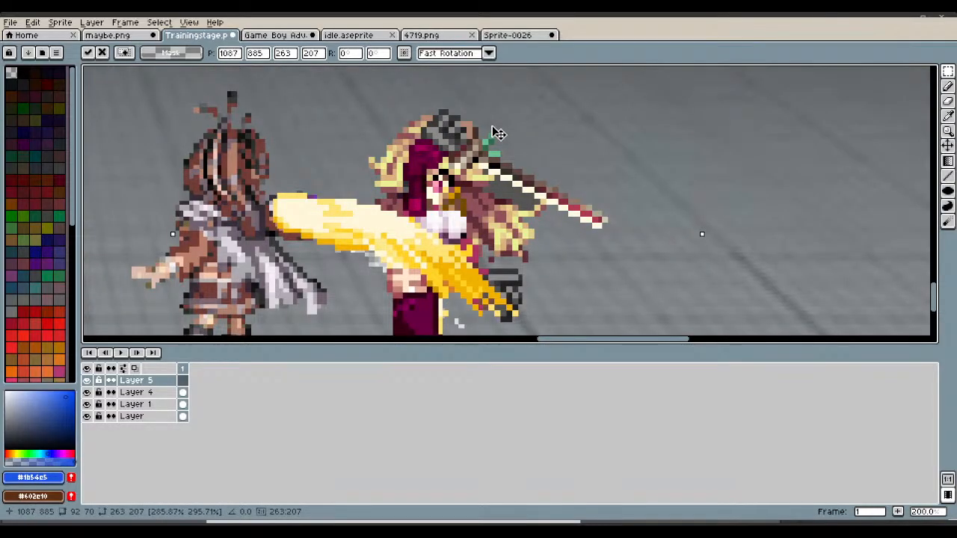
scroll(500, 134, down, 1)
drag(499, 134, 502, 135)
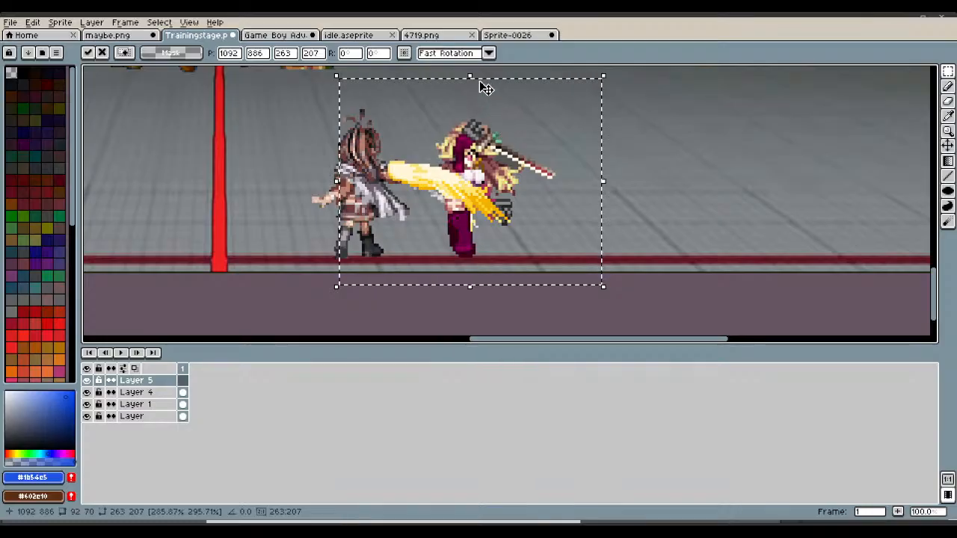
drag(469, 75, 470, 72)
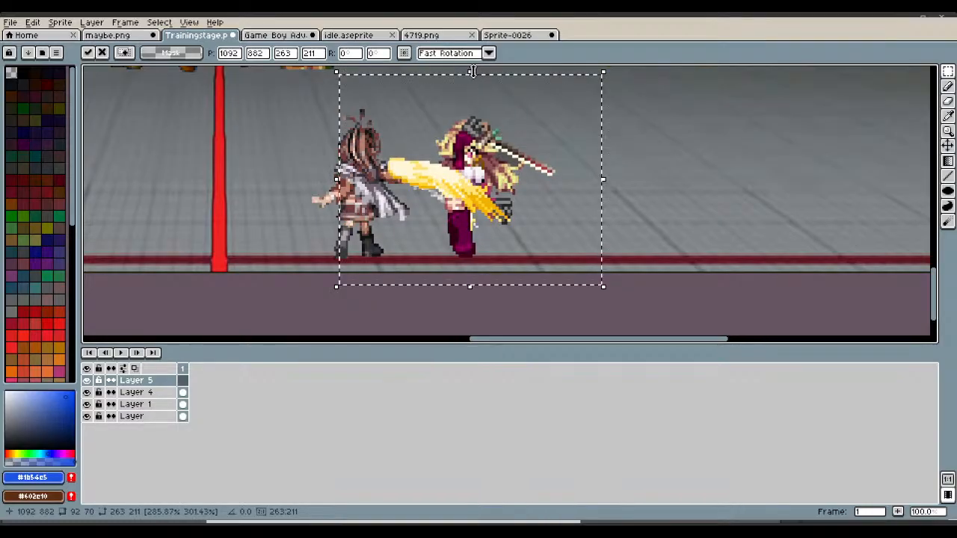
scroll(478, 85, up, 1)
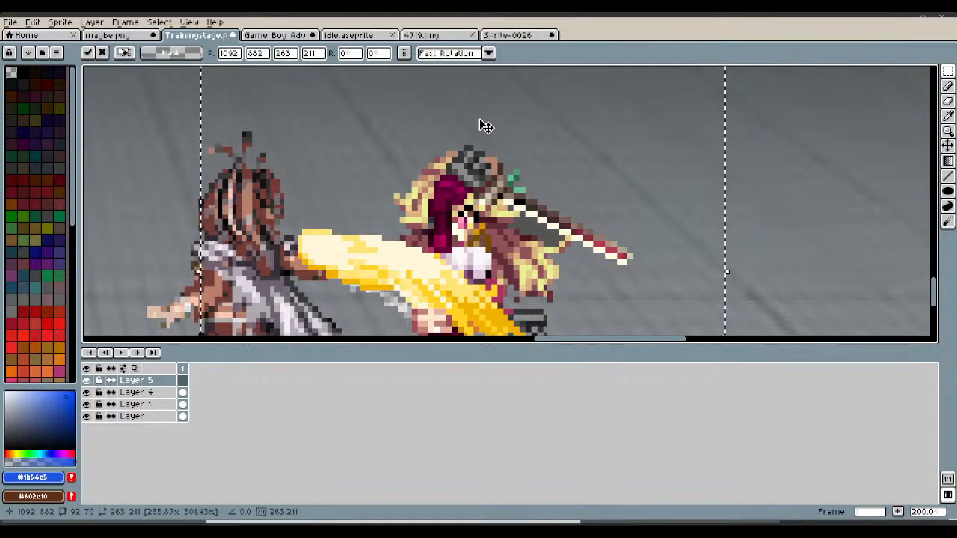
scroll(486, 126, down, 1)
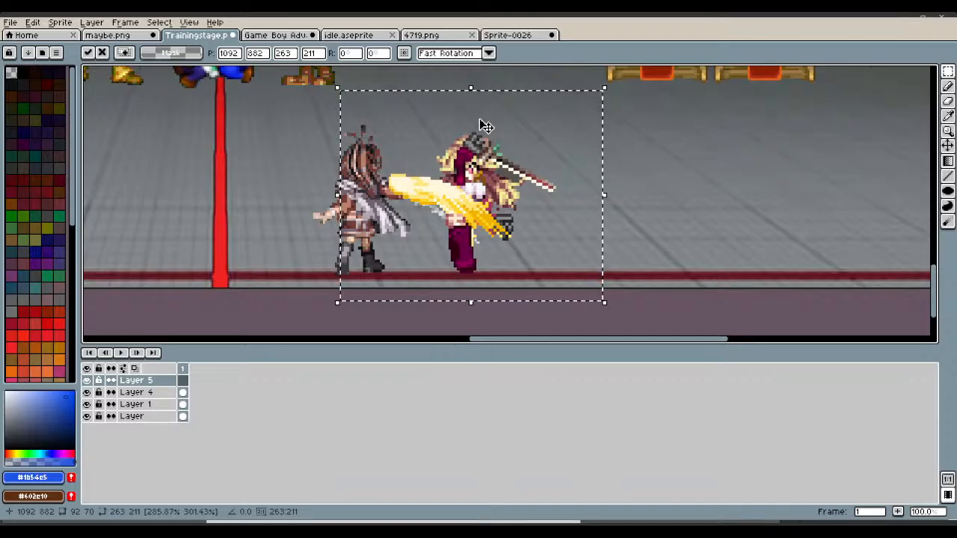
key(Escape)
- Save the cut-out yellow slash sprite as MiraKick.png and close it
click(501, 36)
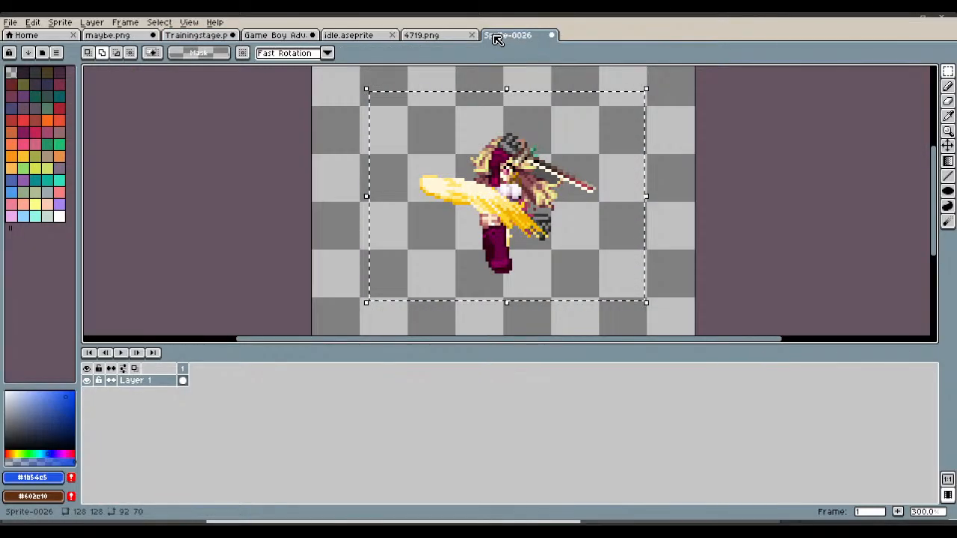
click(10, 23)
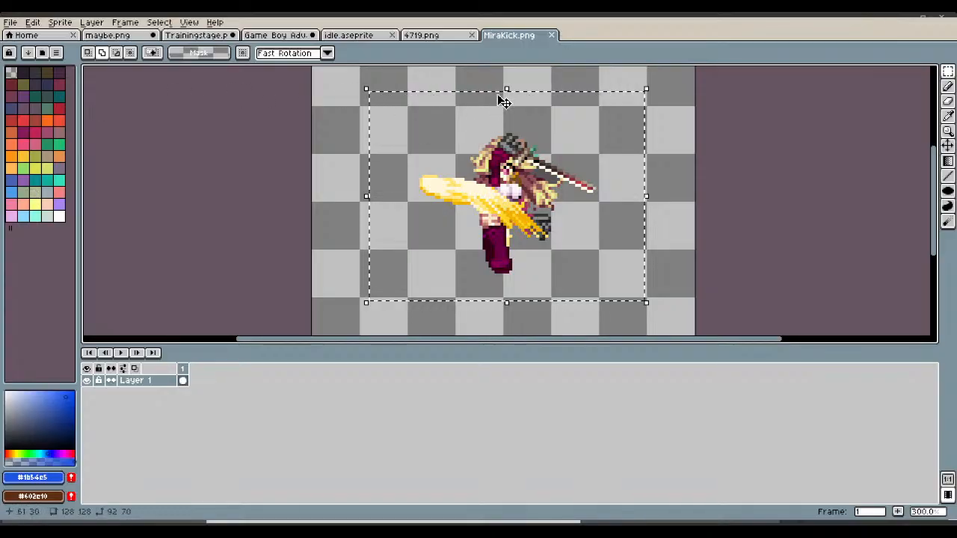
click(552, 35)
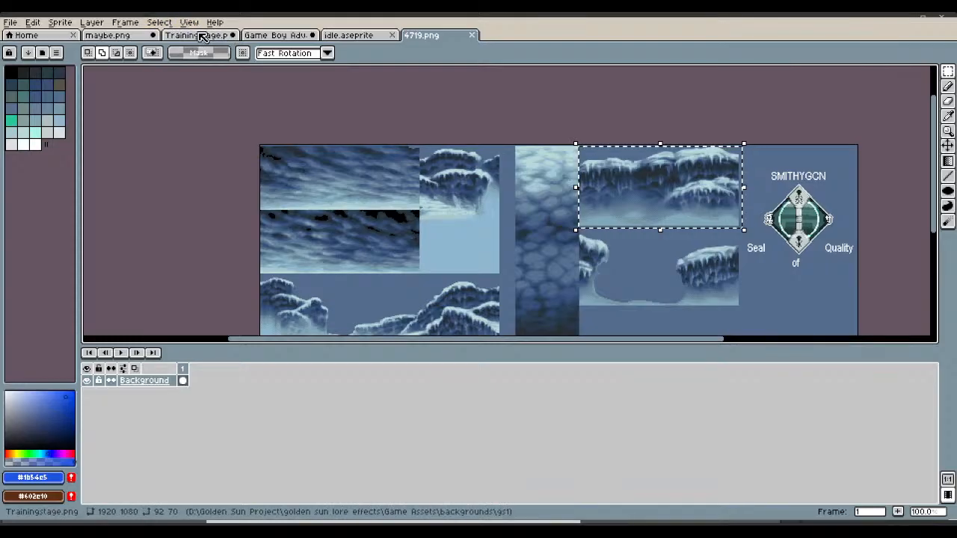
- Clear the old selection in the Ponnie enemies sprite sheet and examine its walking and standing poses
click(279, 35)
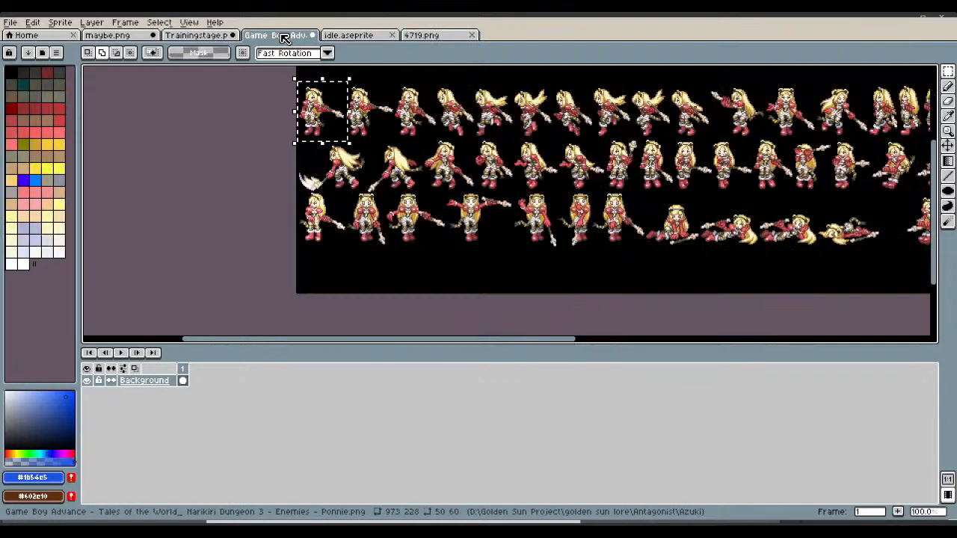
scroll(437, 142, up, 1)
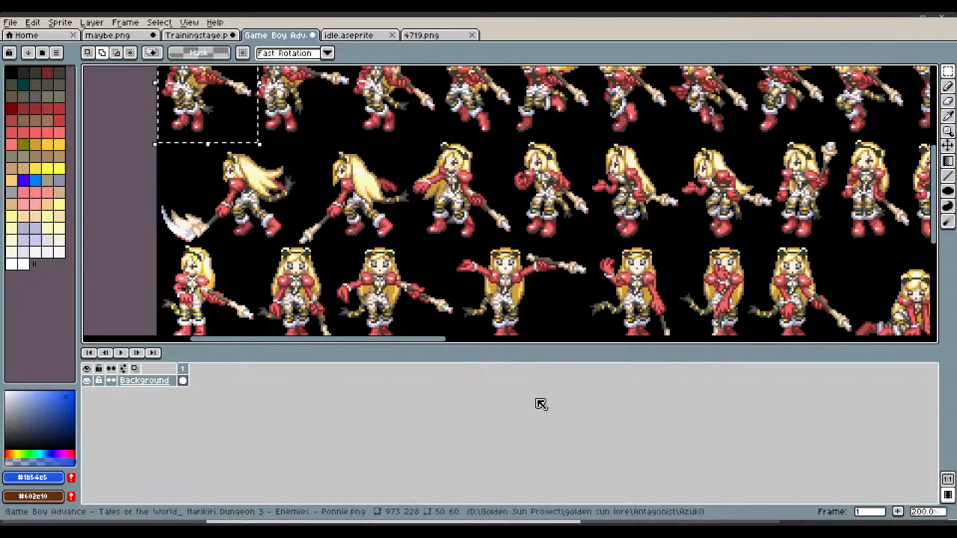
drag(429, 340, 522, 343)
scroll(566, 240, up, 1)
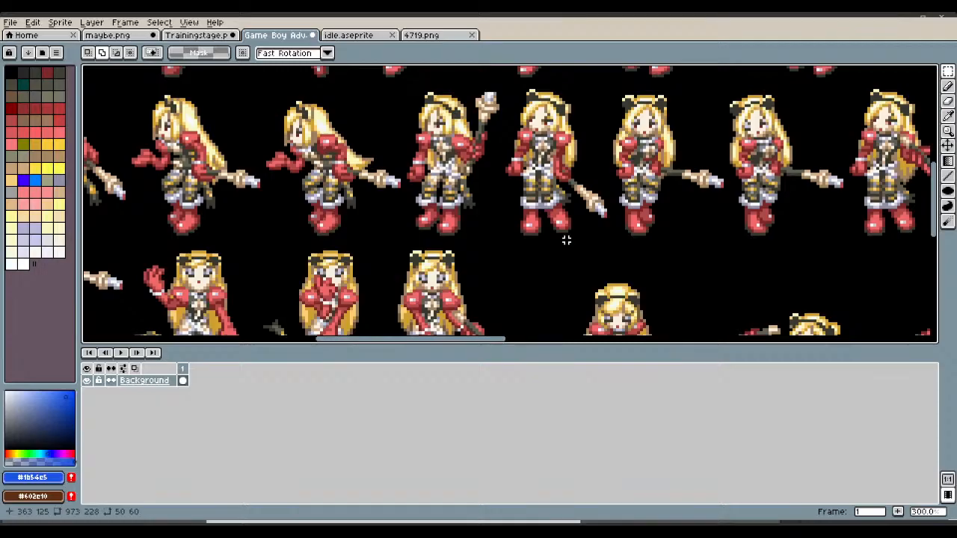
scroll(566, 240, down, 2)
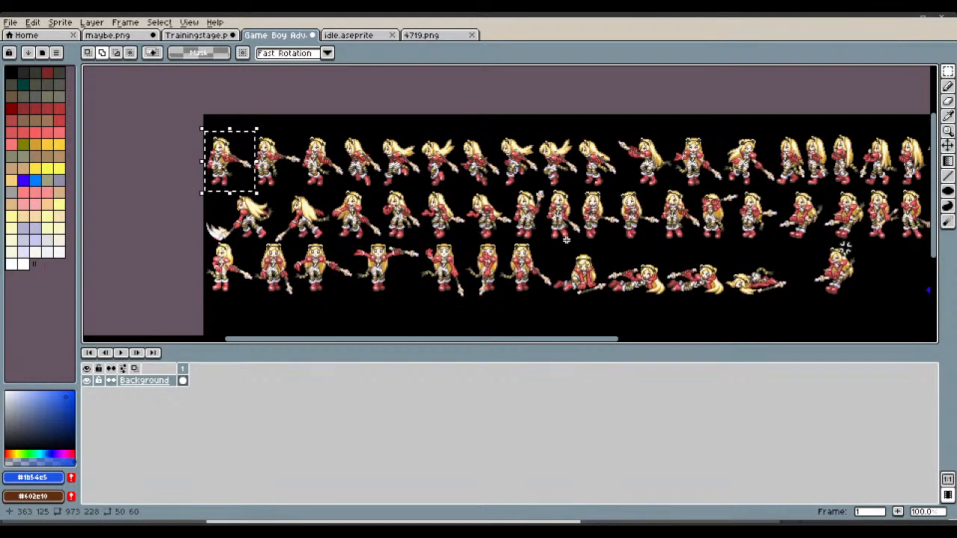
key(ctrl+d)
scroll(362, 160, up, 2)
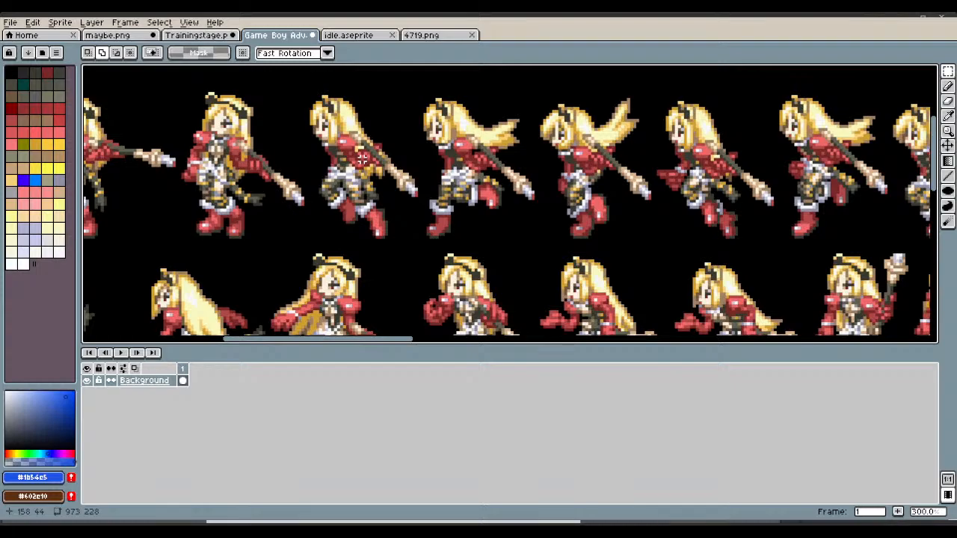
scroll(361, 159, down, 2)
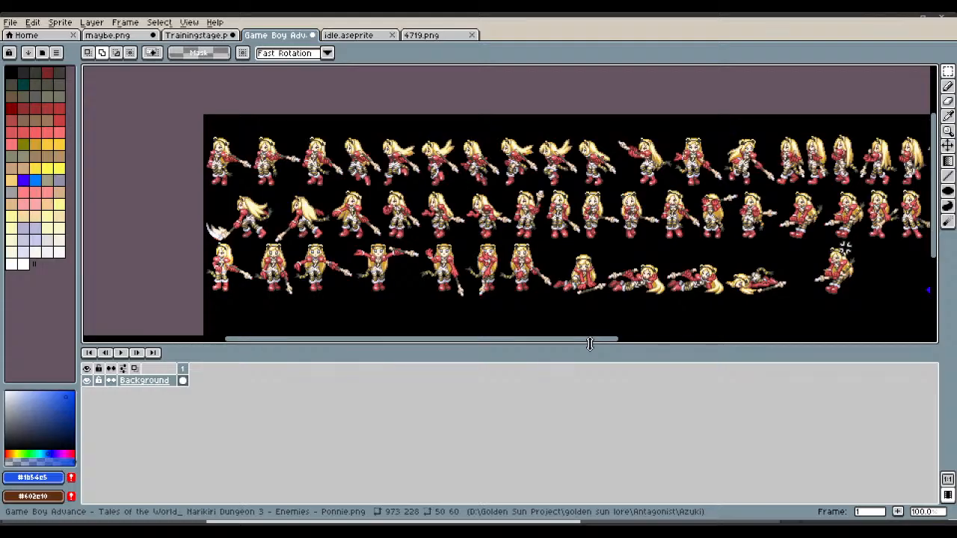
- Select the upper-row standing pose with the raised staff in the Ponnie sheet with a rectangular marquee of about 45 × 56 px
drag(589, 342, 778, 362)
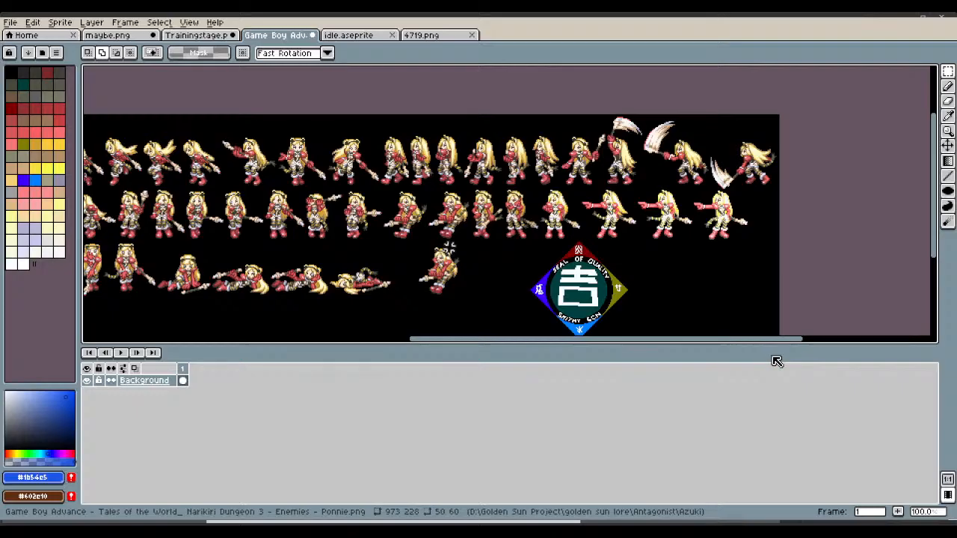
drag(778, 362, 773, 359)
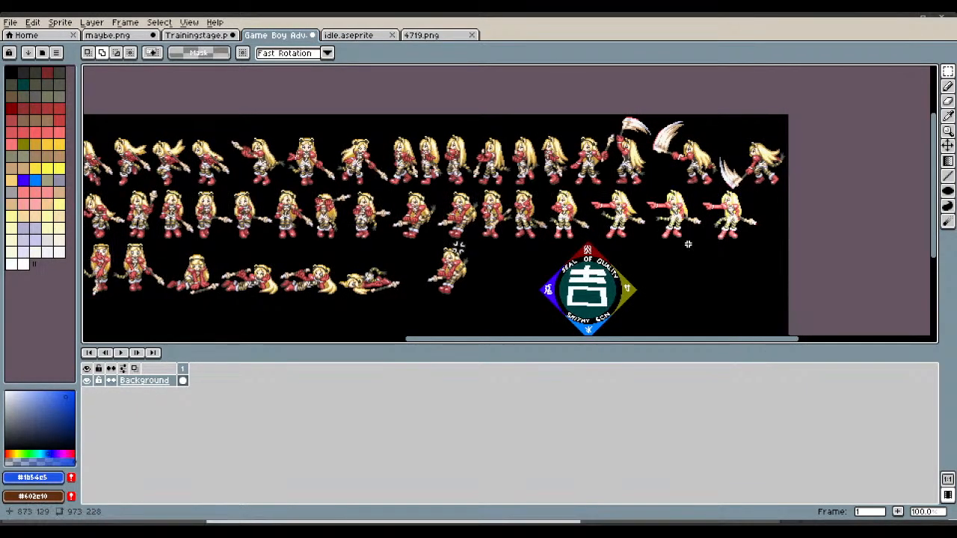
scroll(617, 176, up, 3)
scroll(618, 175, down, 2)
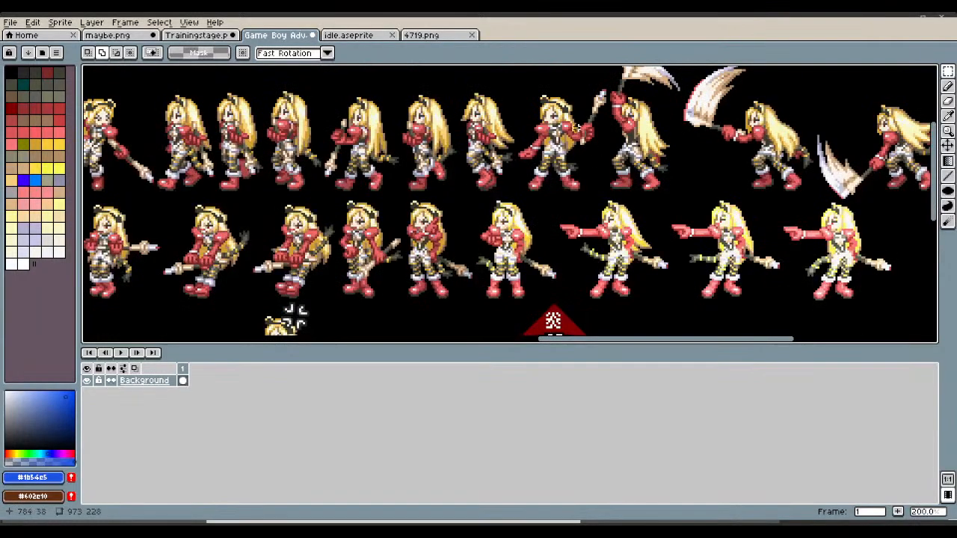
drag(519, 87, 607, 198)
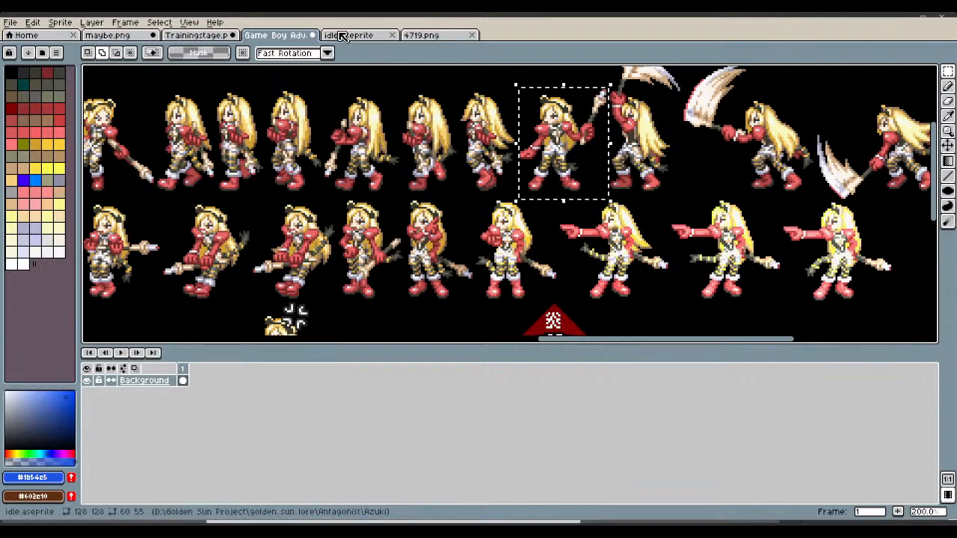
- Save idle.aseprite under the new name AzukiConversation.png
click(341, 37)
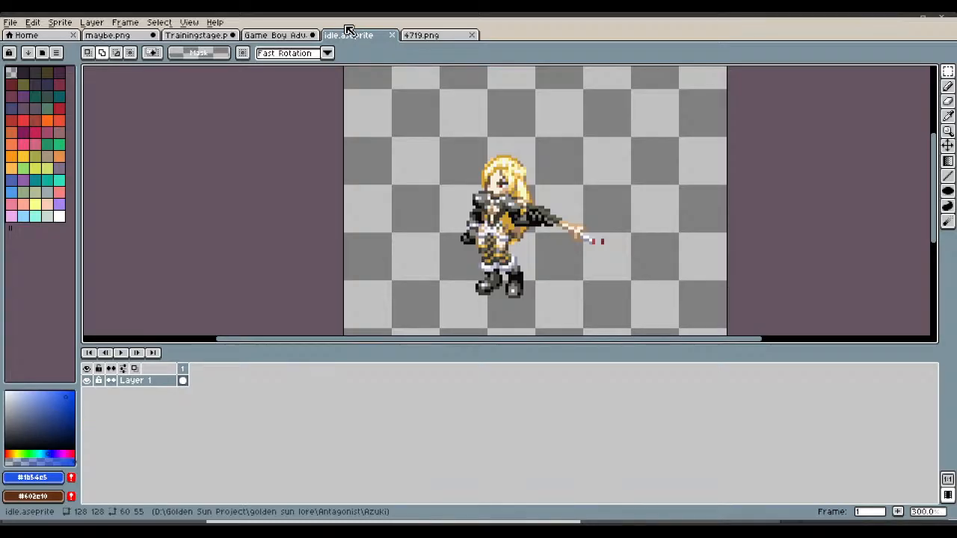
click(9, 24)
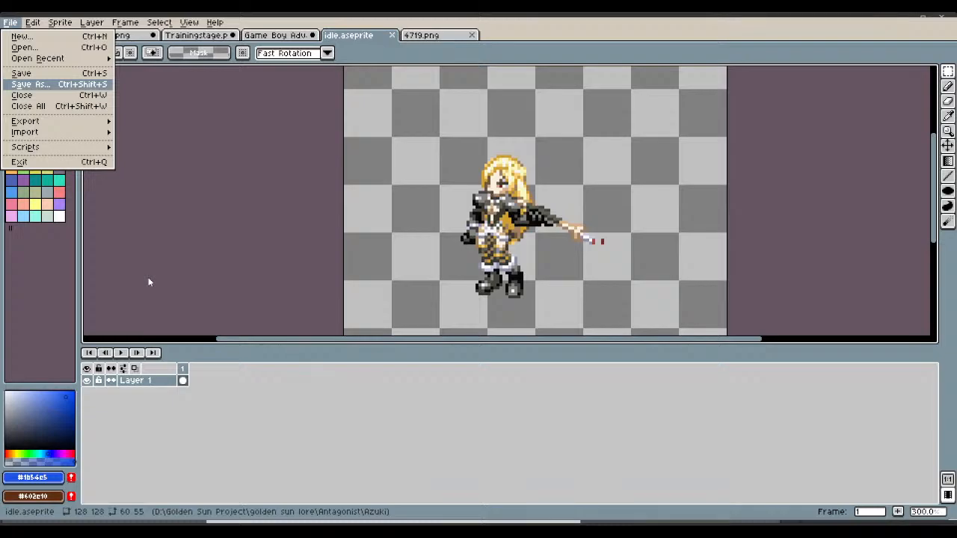
key(Return)
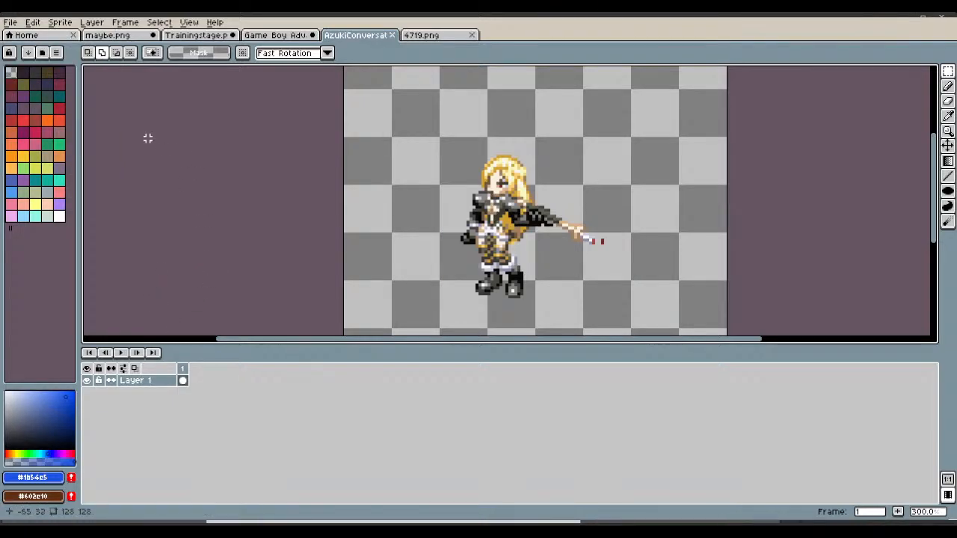
- Create a new RGBA sprite of 128 × 128 px with a transparent background and close 4719.png
click(15, 23)
click(21, 44)
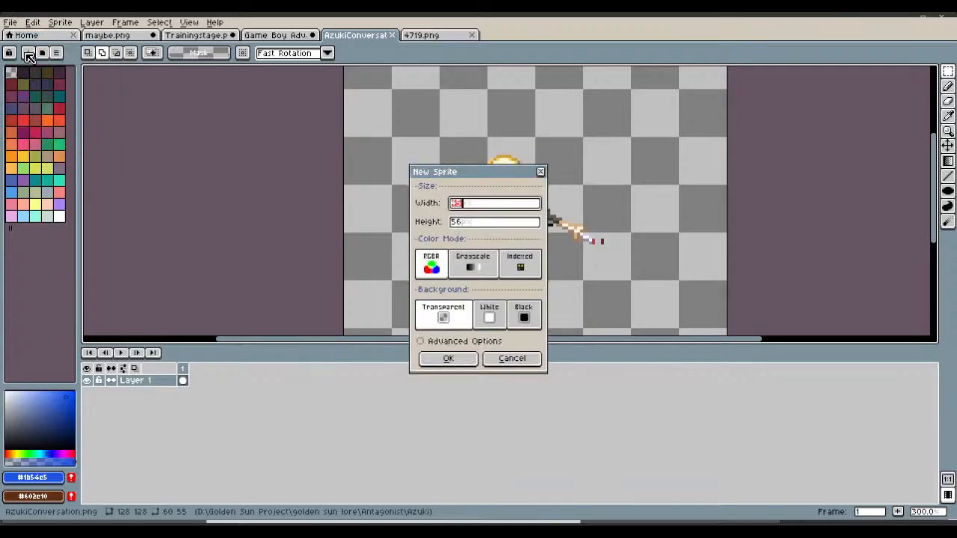
text(128)
click(460, 223)
key(BackSpace)
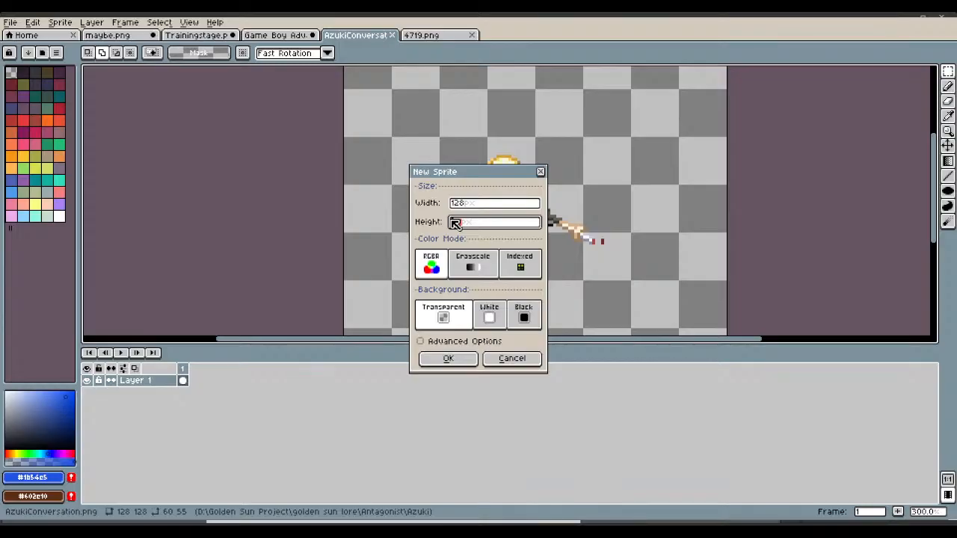
click(471, 358)
click(421, 35)
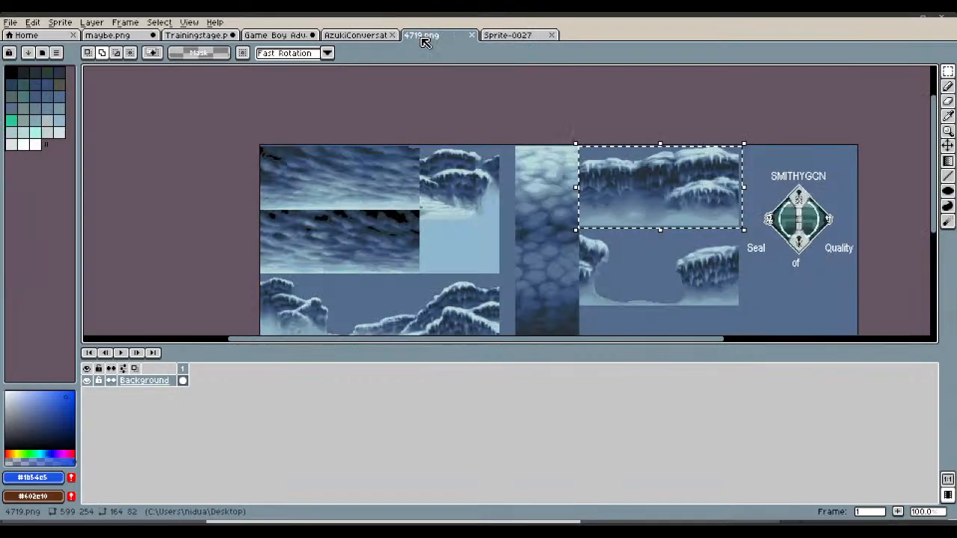
click(471, 35)
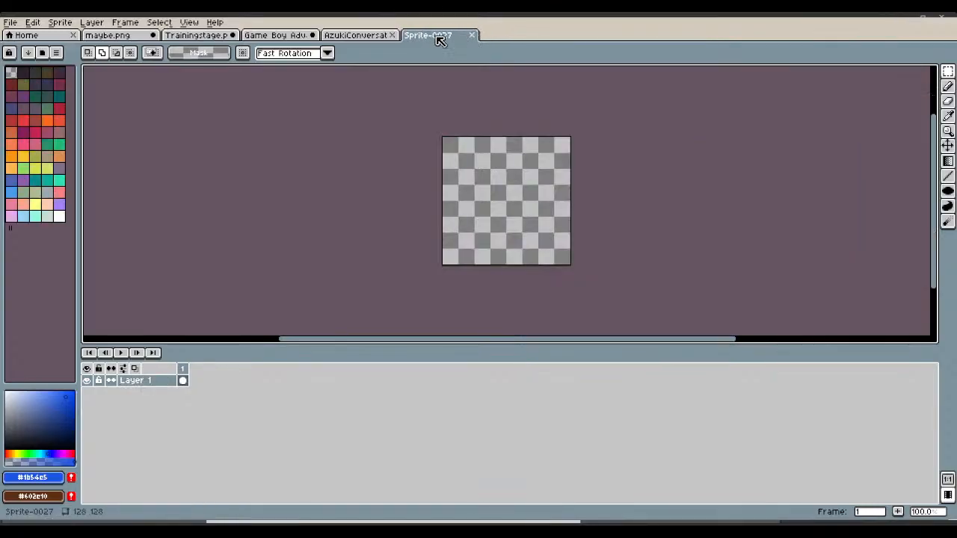
- Paste the copied raised-staff pose into the new 128 × 128 px sprite, place it at 43, 36, and deselect it
click(357, 36)
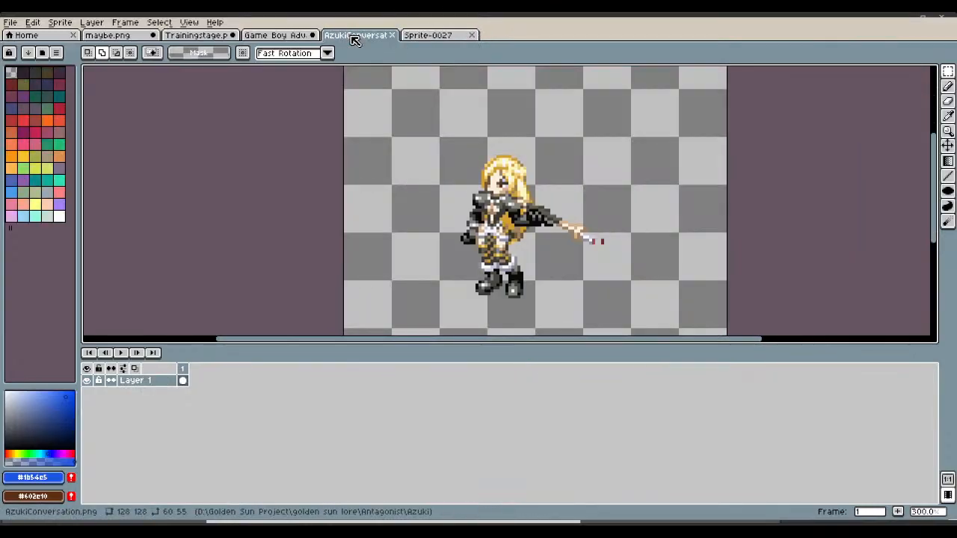
click(442, 36)
key(ctrl+v)
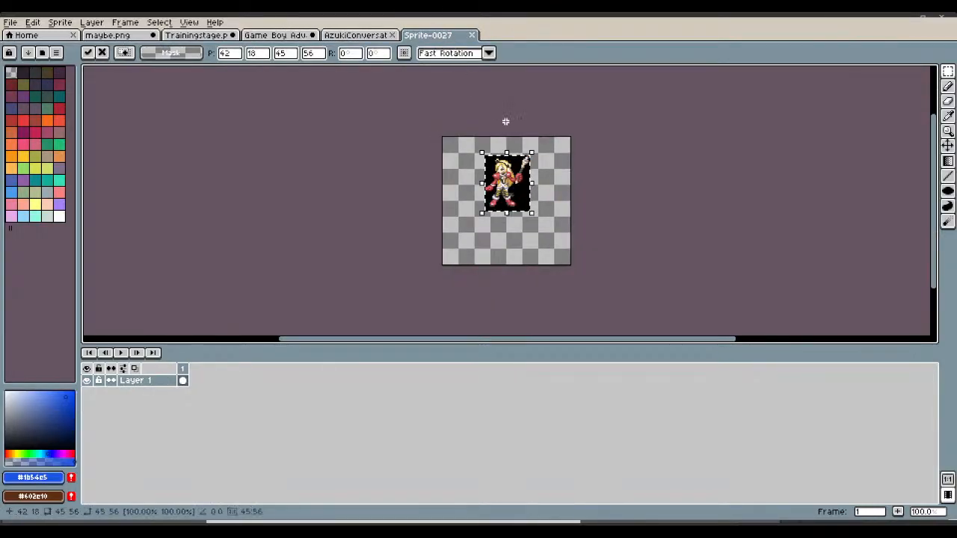
scroll(516, 172, up, 2)
drag(501, 142, 503, 185)
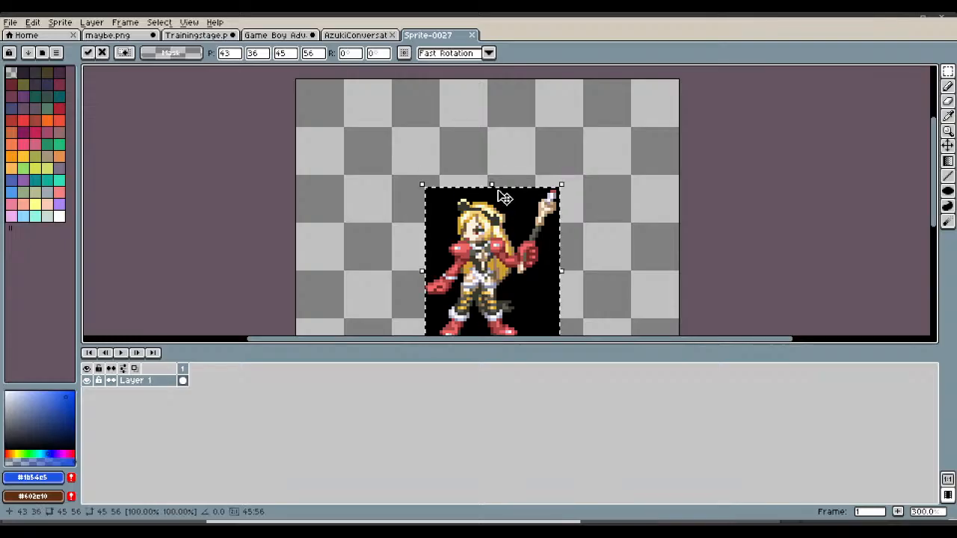
scroll(503, 185, down, 1)
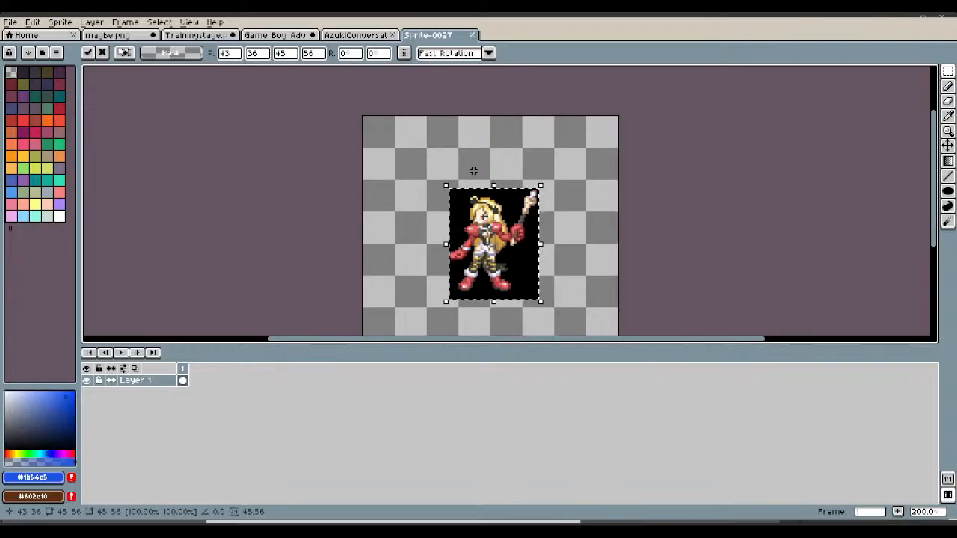
key(ctrl+d)
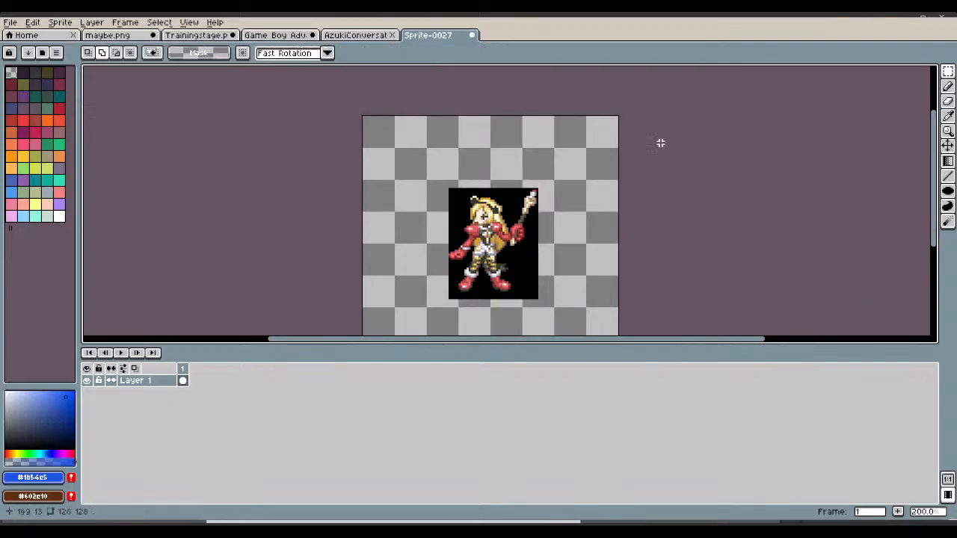
- Select the black background around the pasted pose with the Magic Wand at tolerance 1 and delete it
click(933, 71)
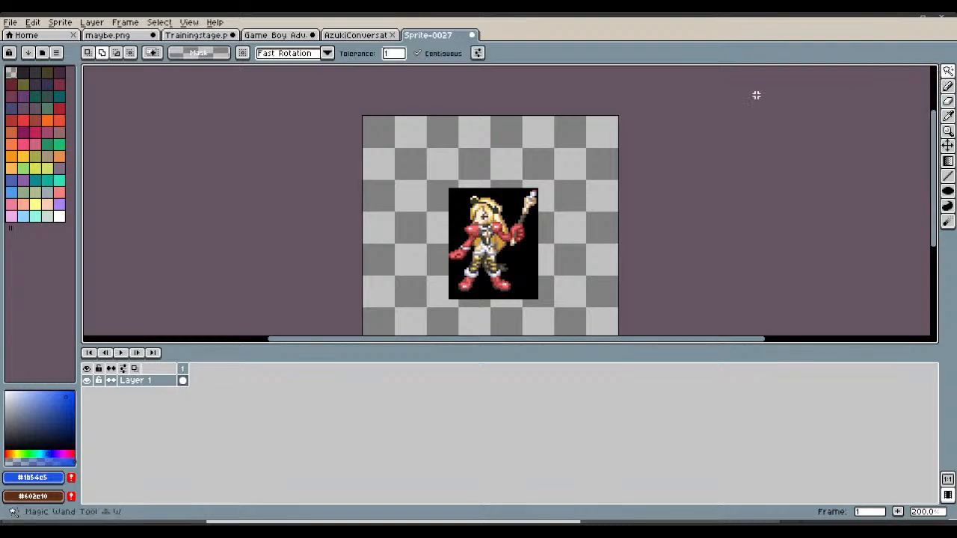
click(509, 198)
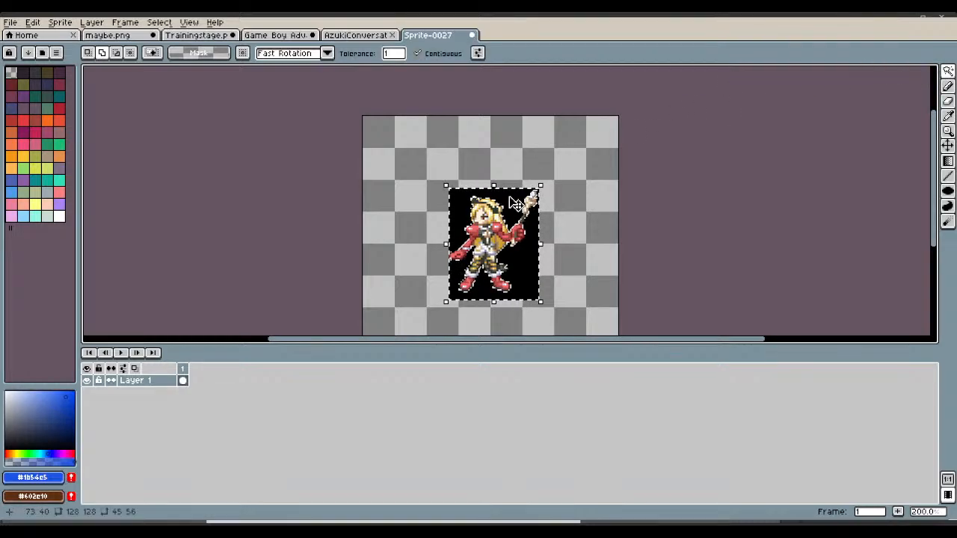
key(Delete)
scroll(506, 209, up, 2)
scroll(492, 230, up, 2)
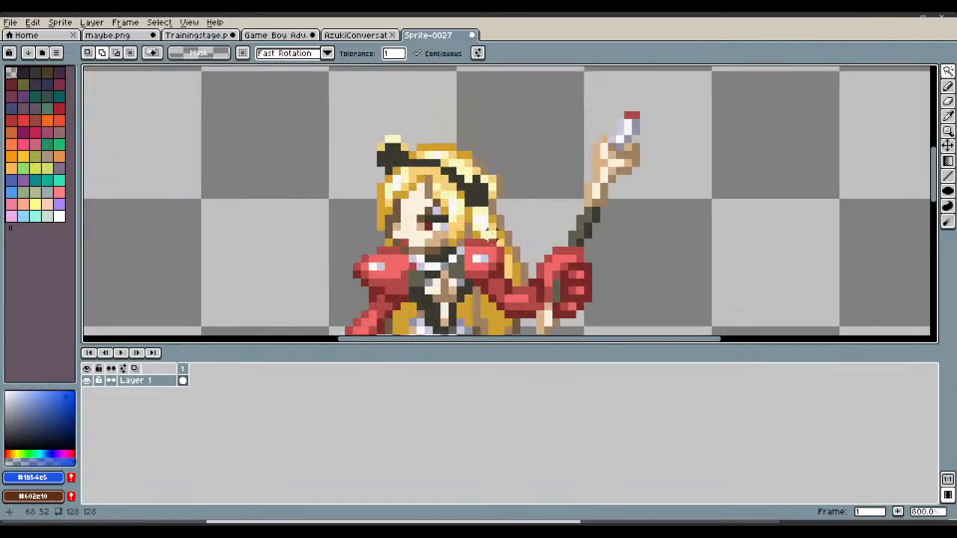
- Erase the ornament sticking out of the headband's front end with a 15 px eraser
click(947, 101)
click(350, 107)
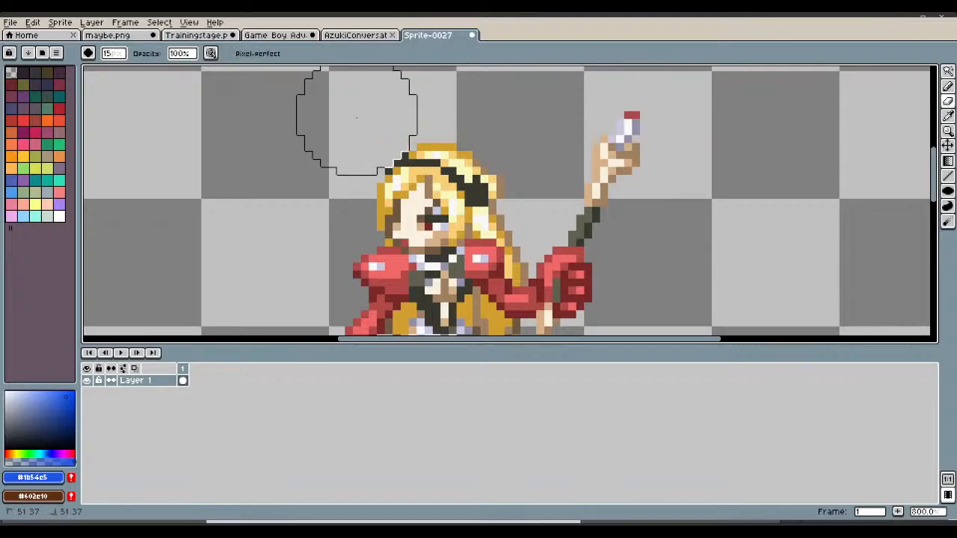
scroll(540, 98, down, 1)
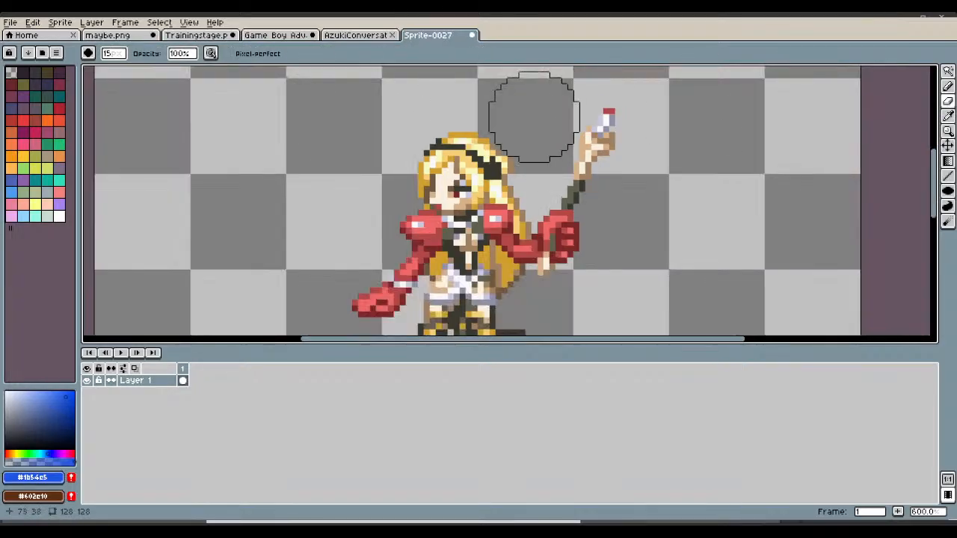
scroll(541, 124, up, 1)
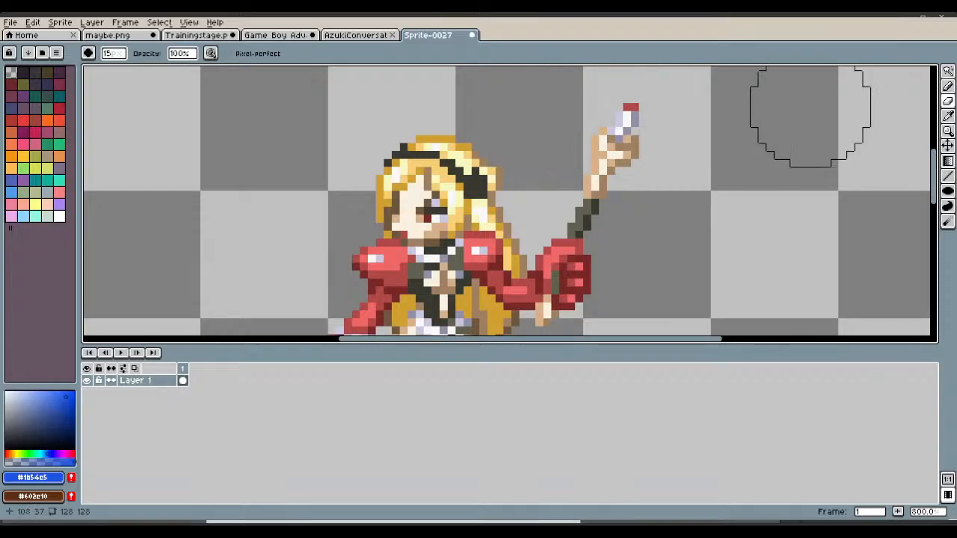
- Copy a 5 × 3 px patch of hair from below the headband onto the dark band at 60, 44
click(948, 71)
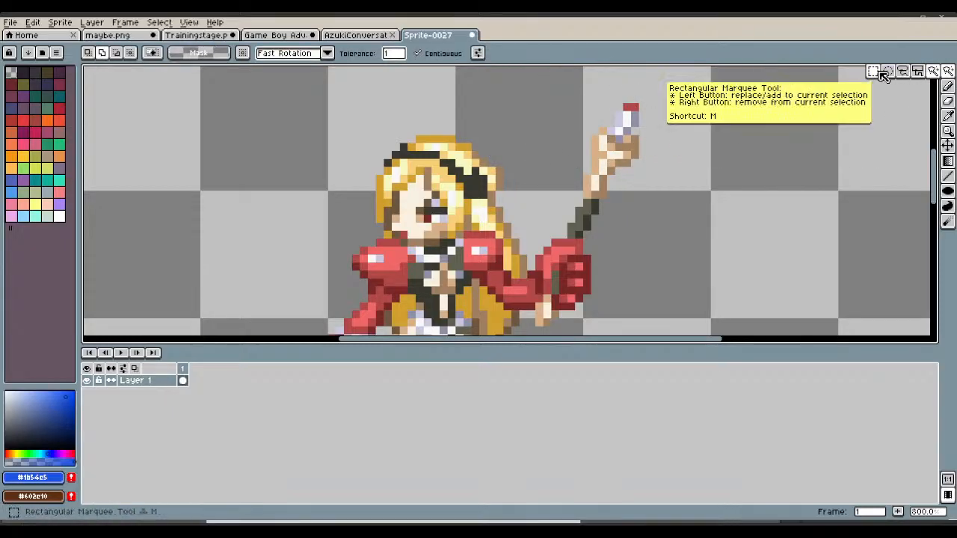
click(873, 71)
scroll(624, 176, up, 1)
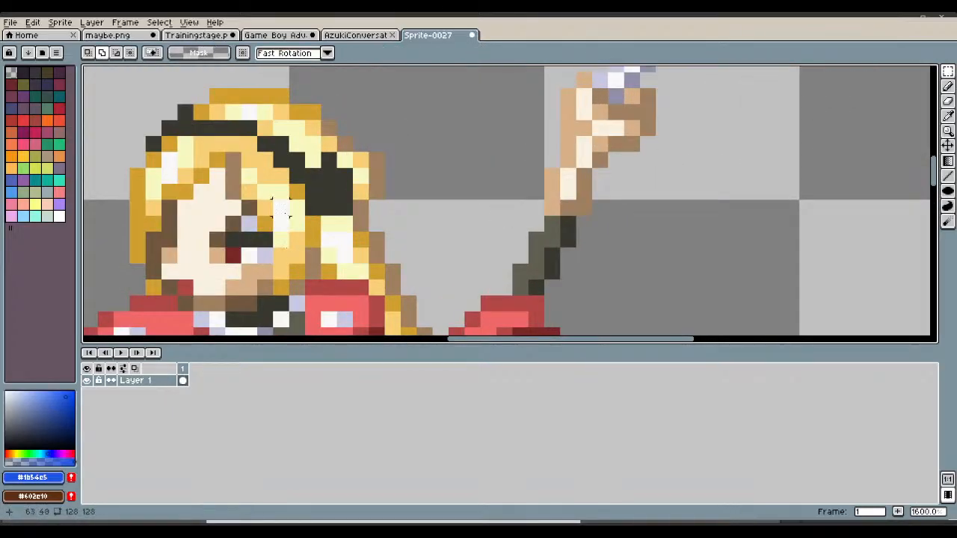
drag(280, 213, 307, 273)
drag(312, 238, 385, 279)
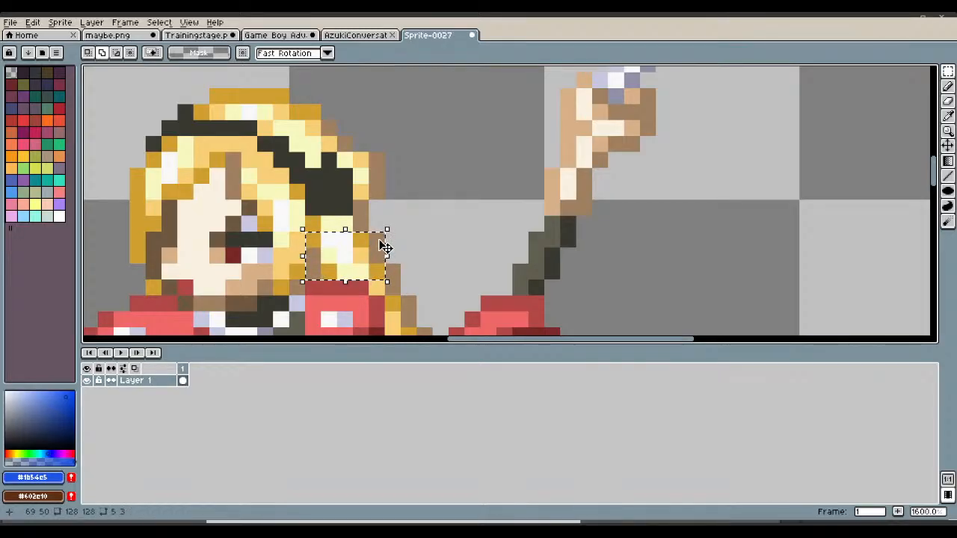
drag(384, 246, 287, 163)
key(Return)
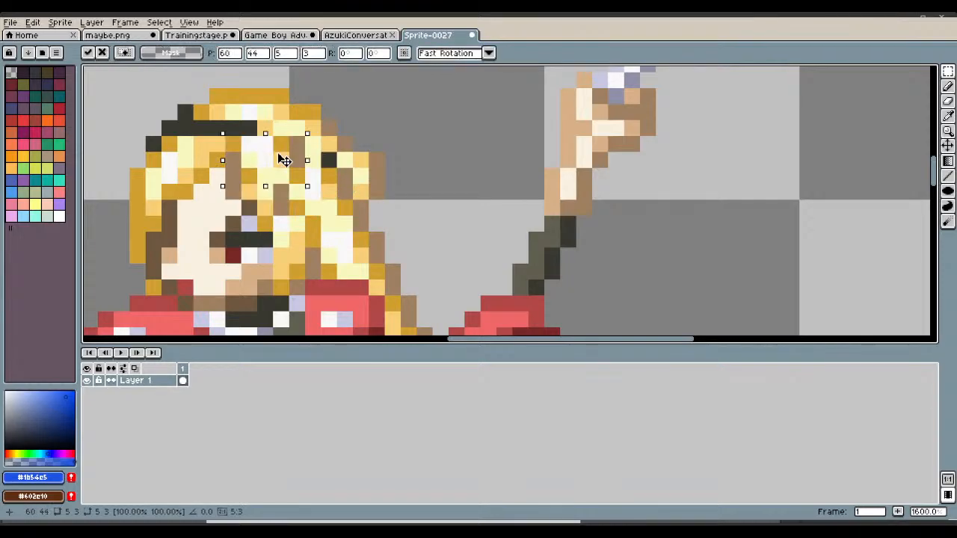
- Cover more of the headband with a 5 × 6 px hair patch at 60, 42 and rotate it 41.3°
drag(313, 132, 267, 154)
key(Return)
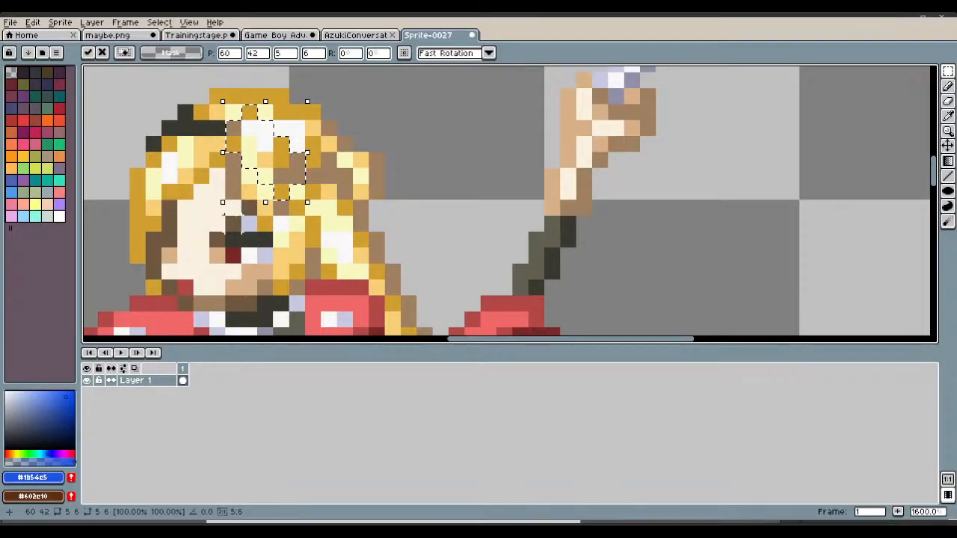
drag(215, 212, 261, 198)
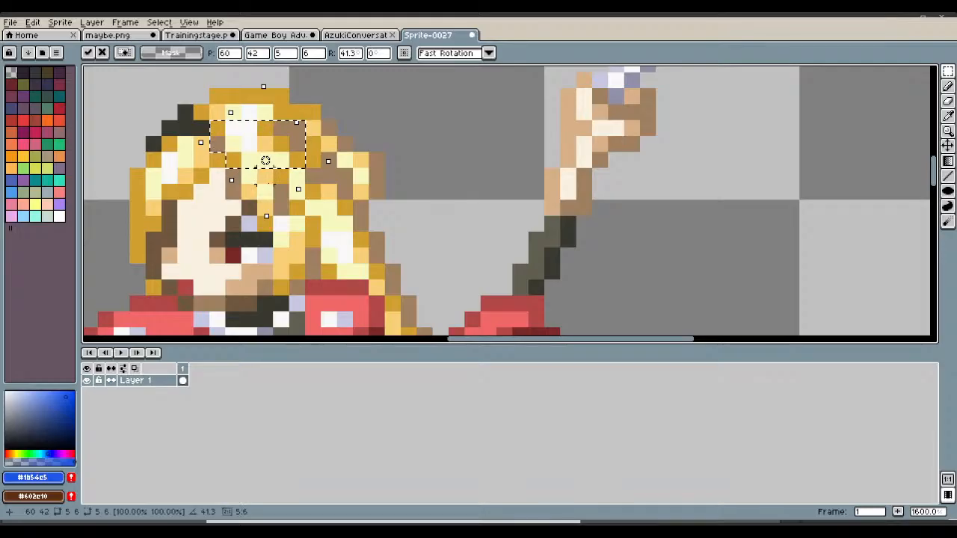
key(Return)
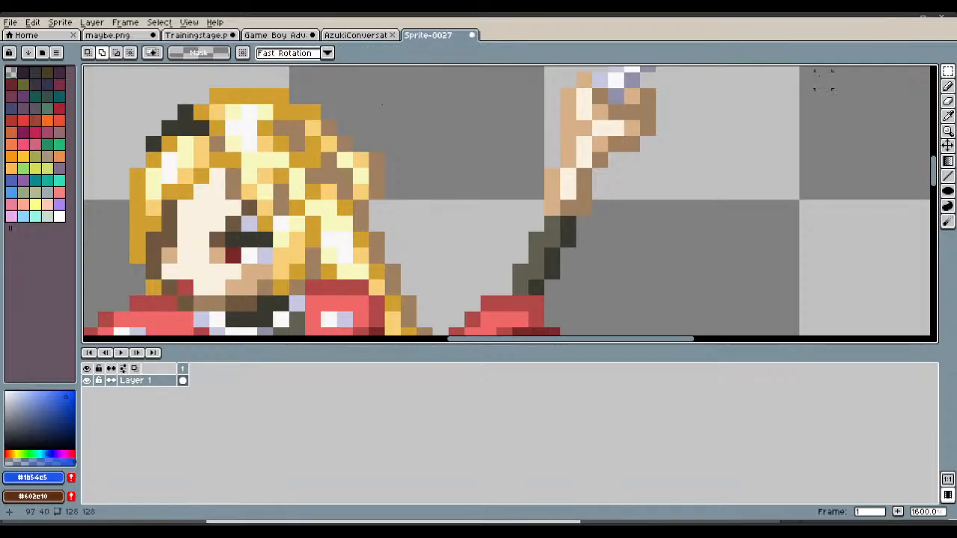
- Sample the pale yellow #f8f8c0 from the hair and paint over headband pixels with the 1 px pencil
click(948, 101)
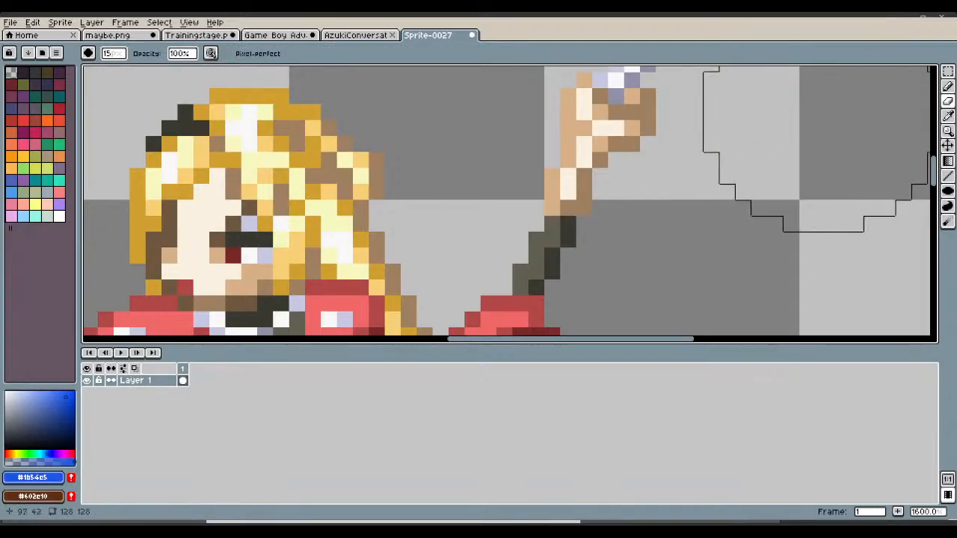
click(948, 115)
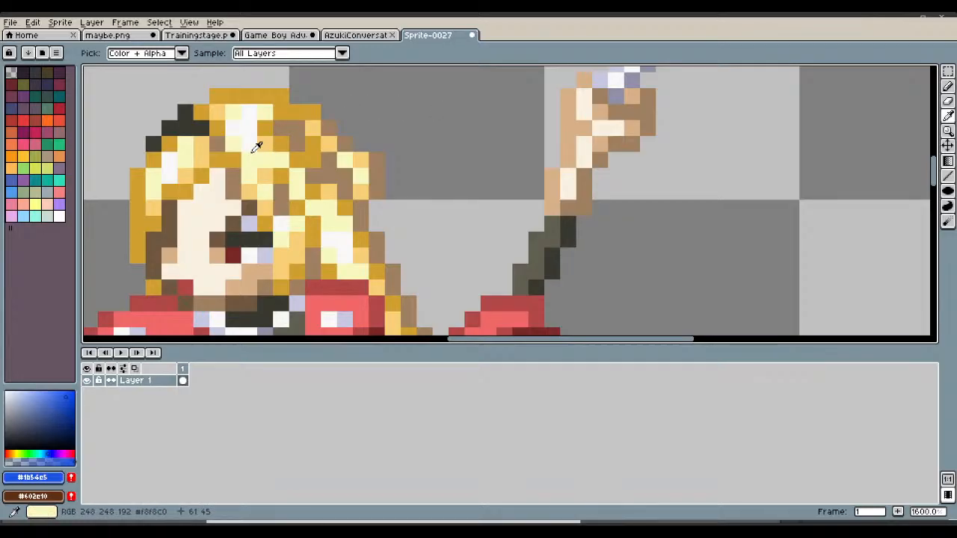
click(190, 149)
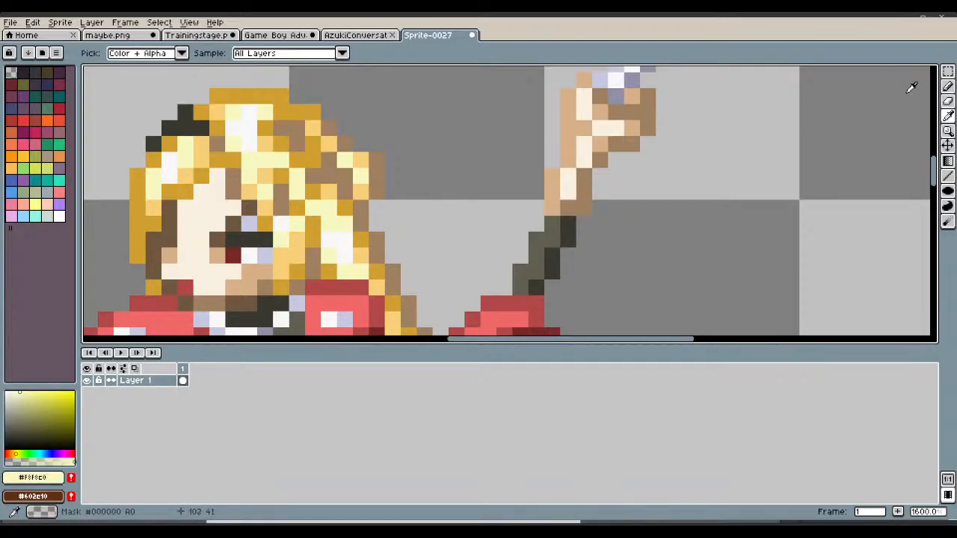
click(948, 86)
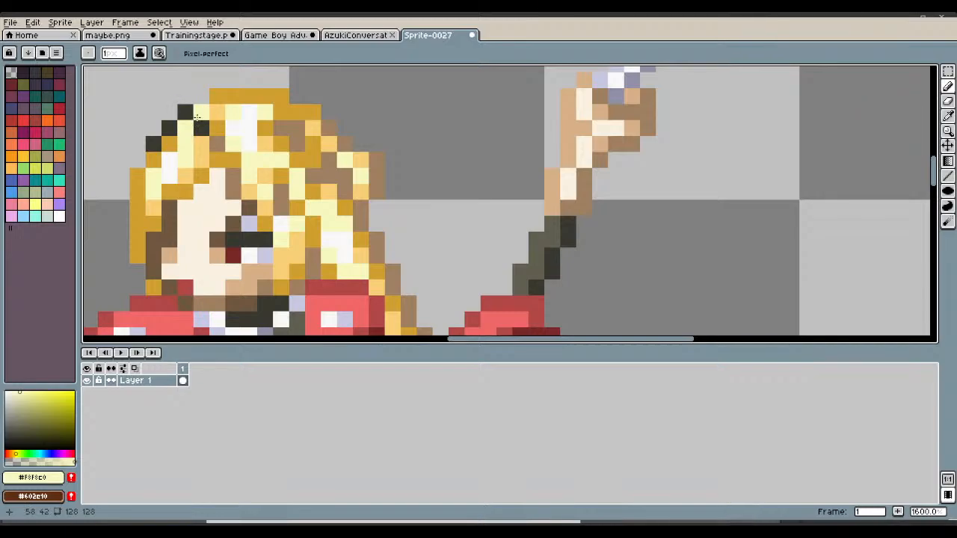
- Sample the golden hair outline color #d0a030 and paint over the remaining dark headband pixels along the head's edge
click(948, 116)
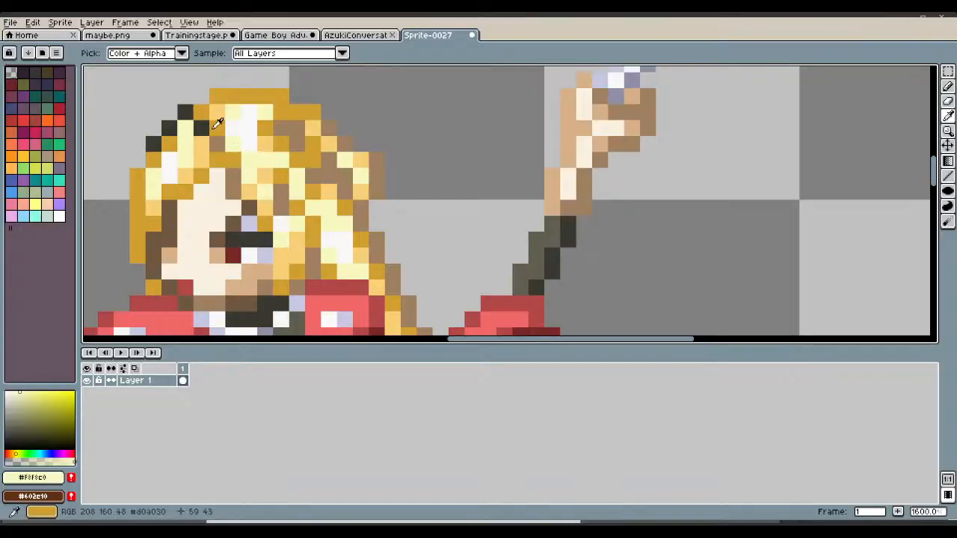
click(224, 97)
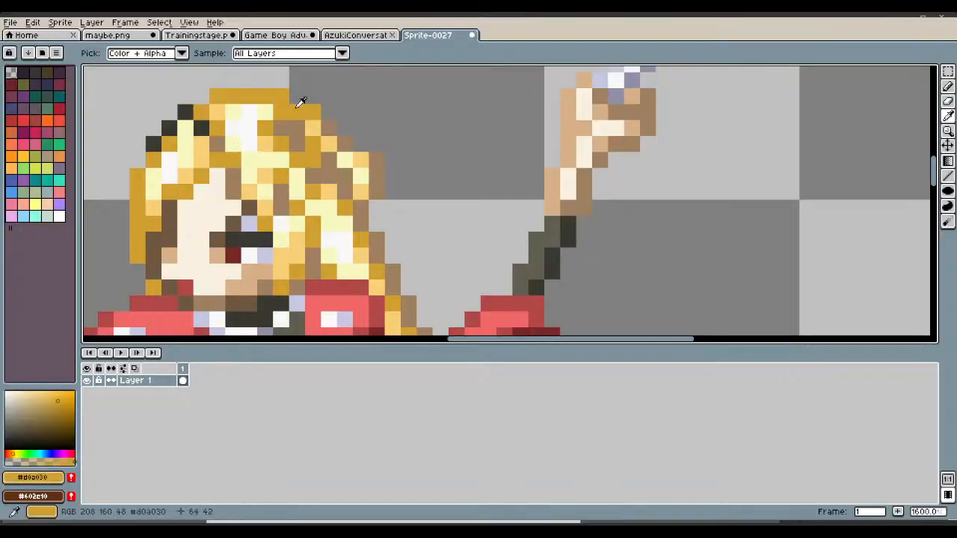
click(947, 86)
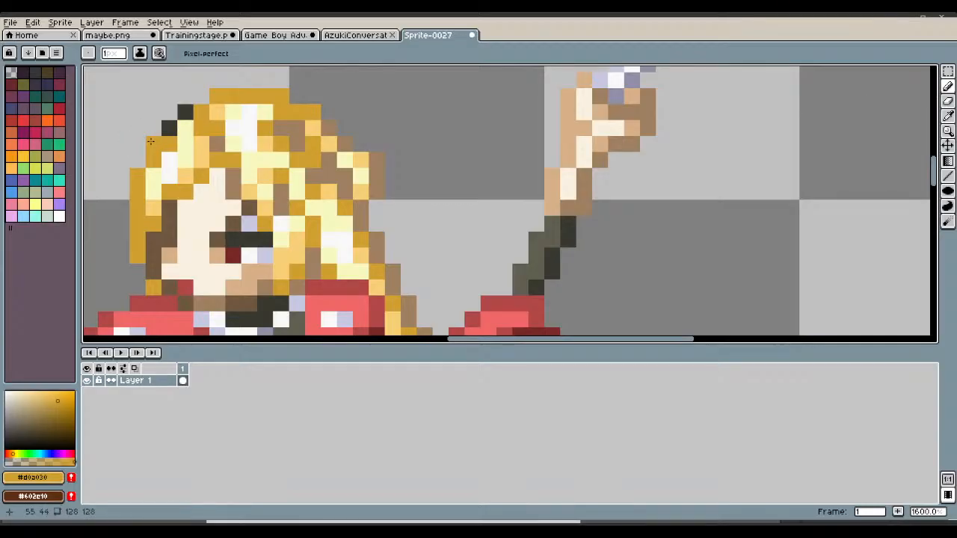
scroll(269, 118, down, 3)
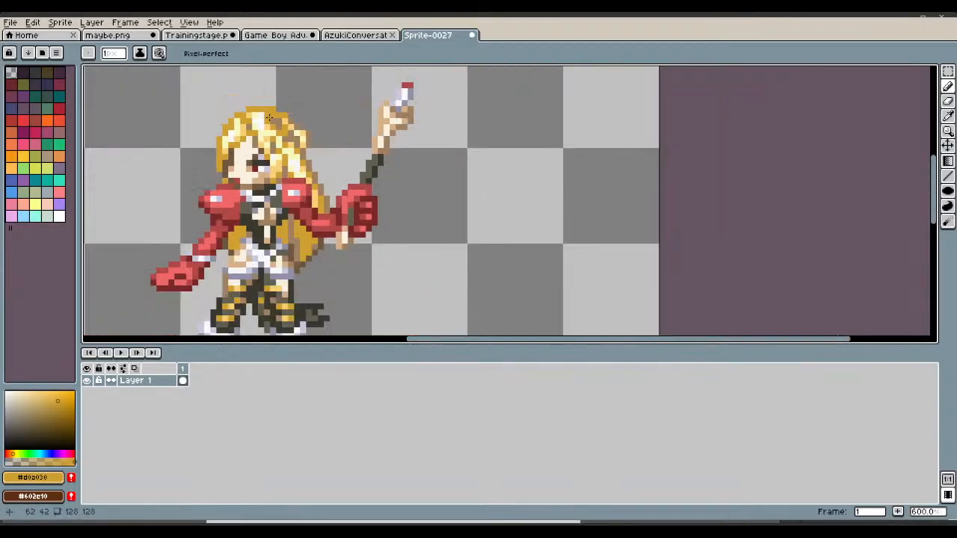
scroll(314, 142, down, 2)
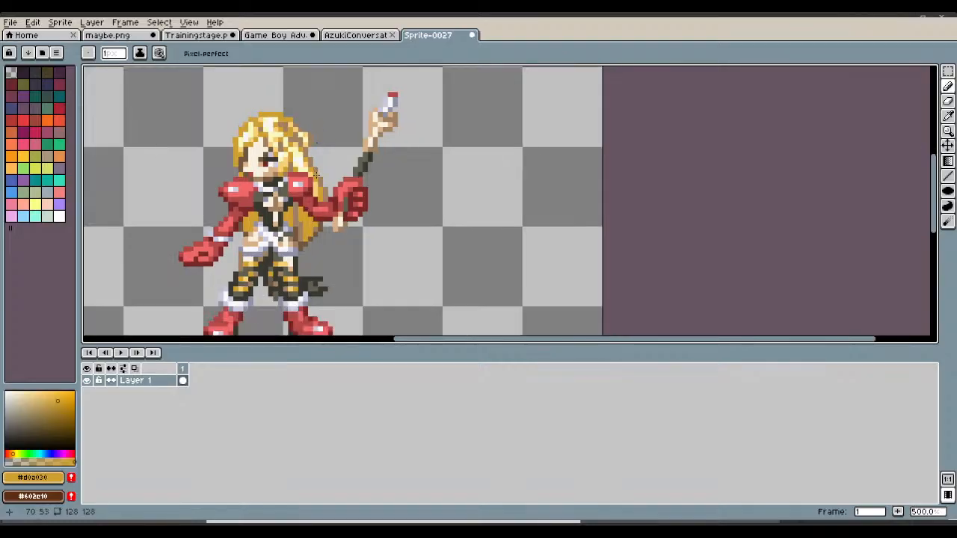
scroll(360, 302, up, 2)
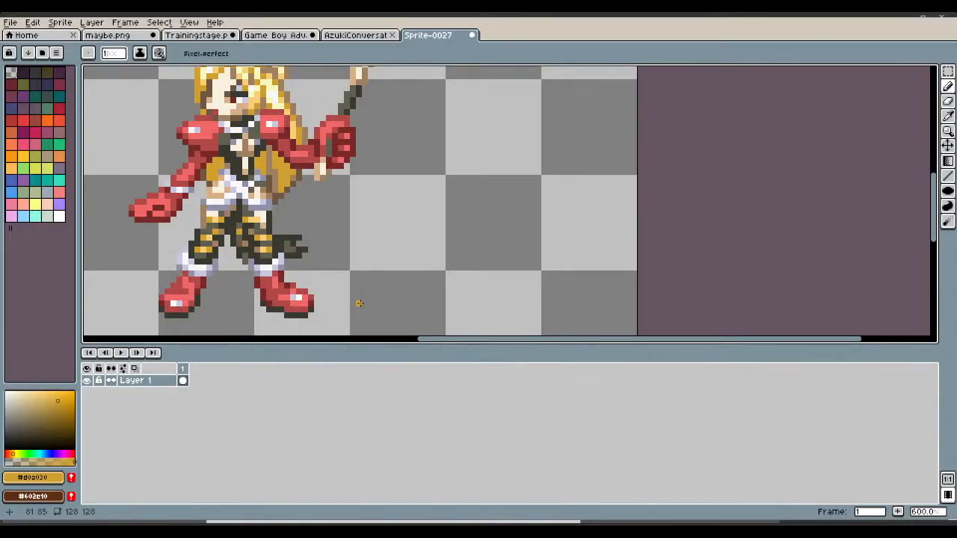
scroll(360, 303, down, 1)
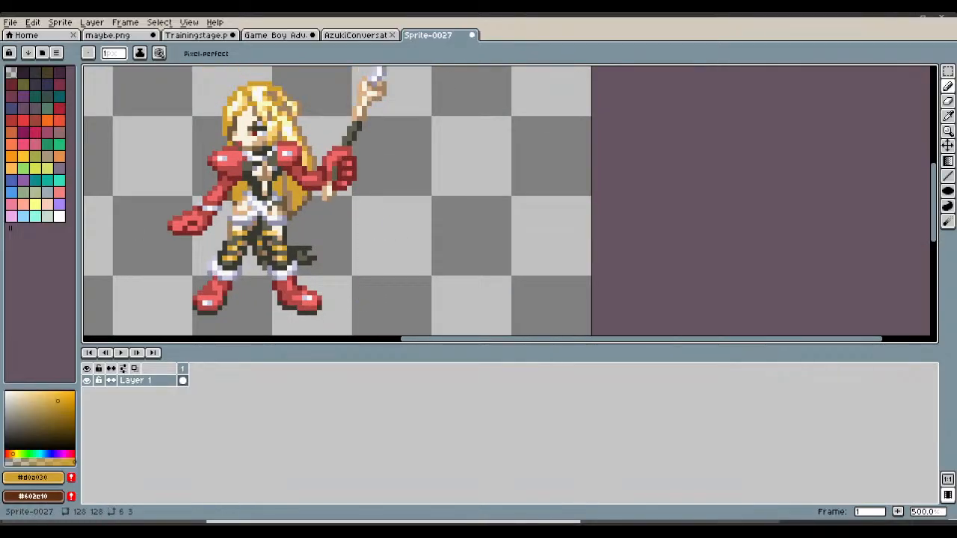
- Sample the light grey #848480 from the boot in the AzukiConversation sprite and compare its boot shading with the red boots in Sprite-0027
click(348, 35)
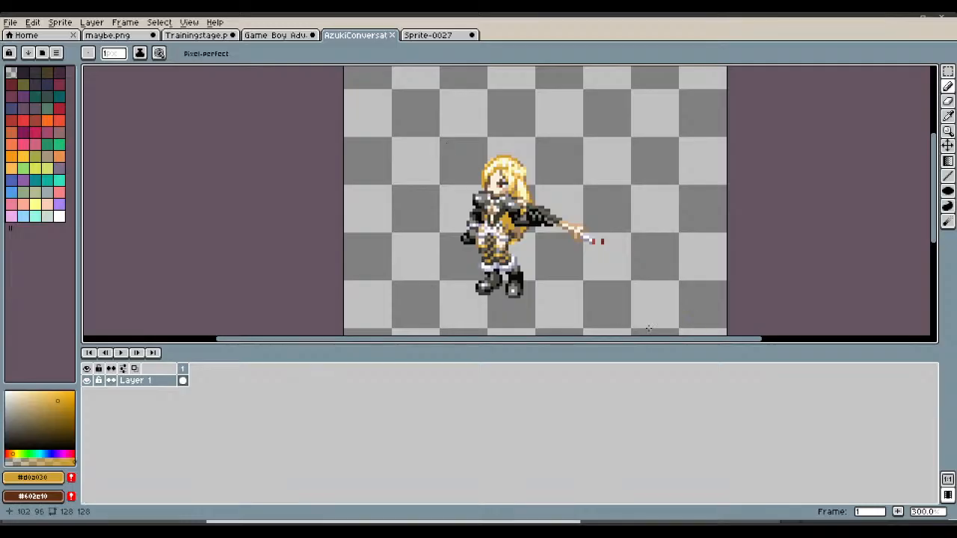
scroll(513, 290, up, 6)
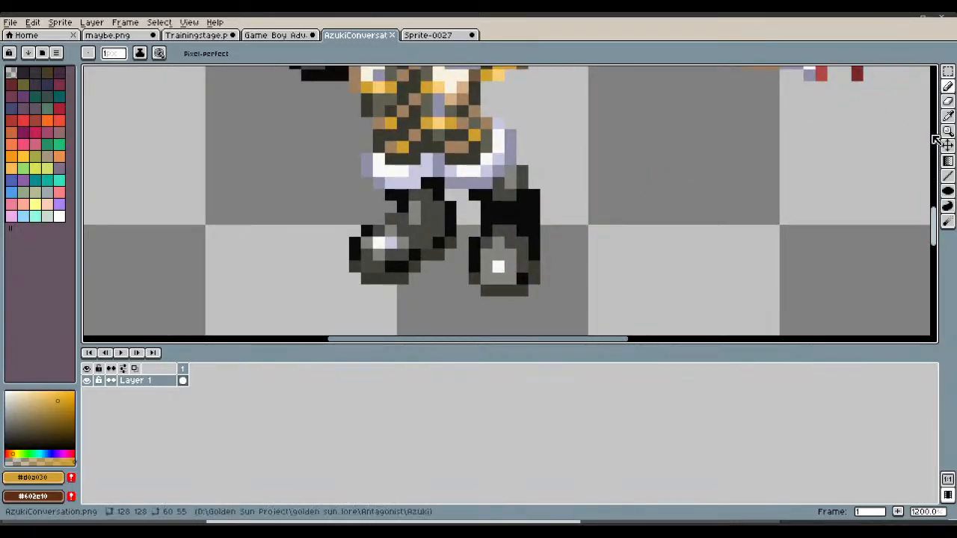
click(947, 116)
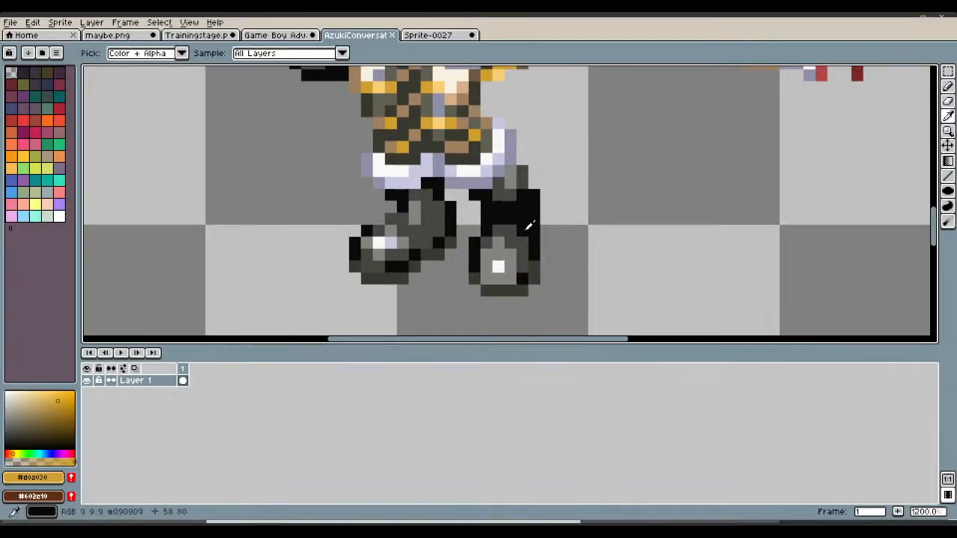
click(493, 252)
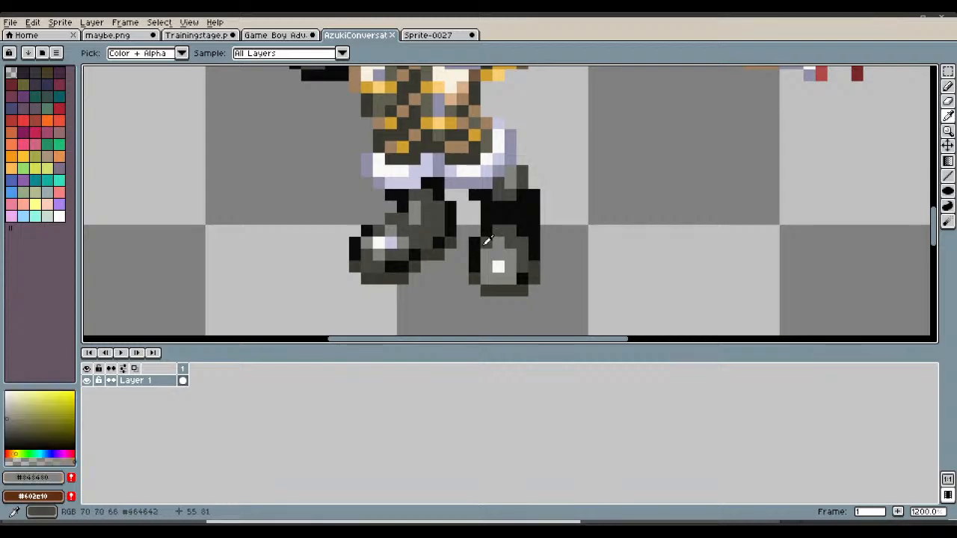
click(424, 36)
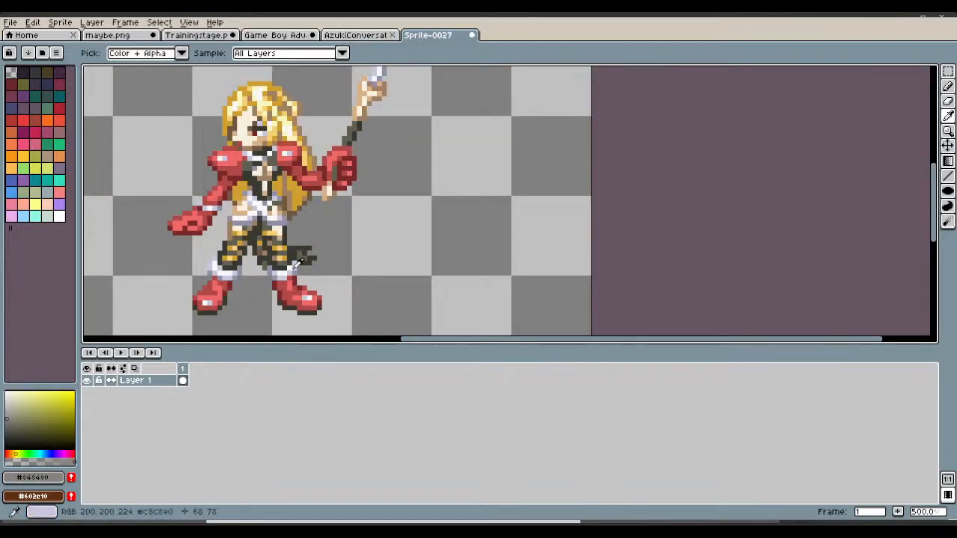
click(352, 36)
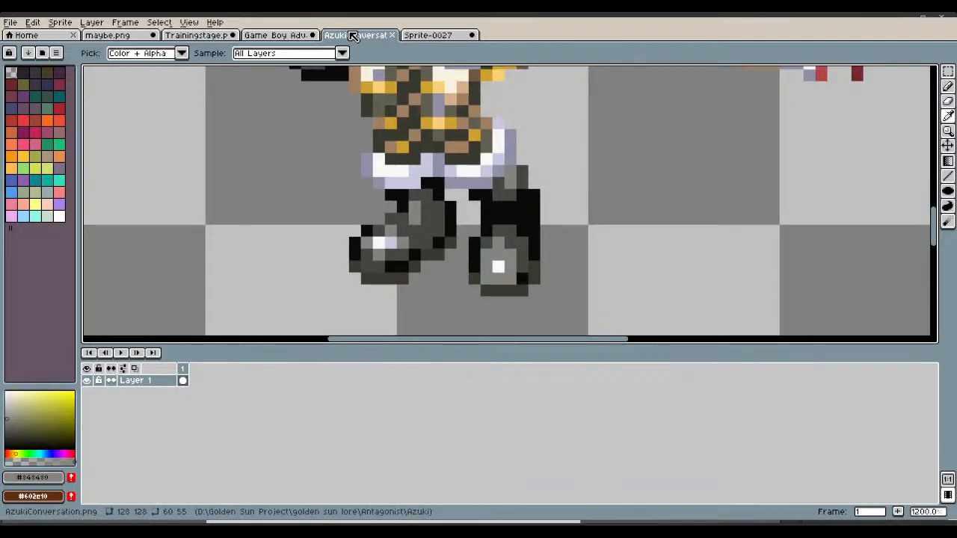
click(440, 39)
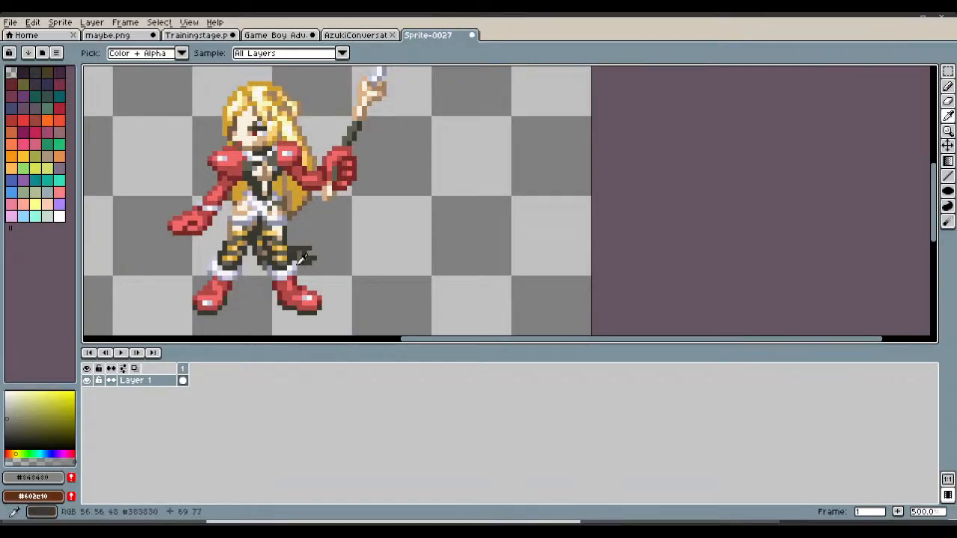
scroll(291, 301, up, 6)
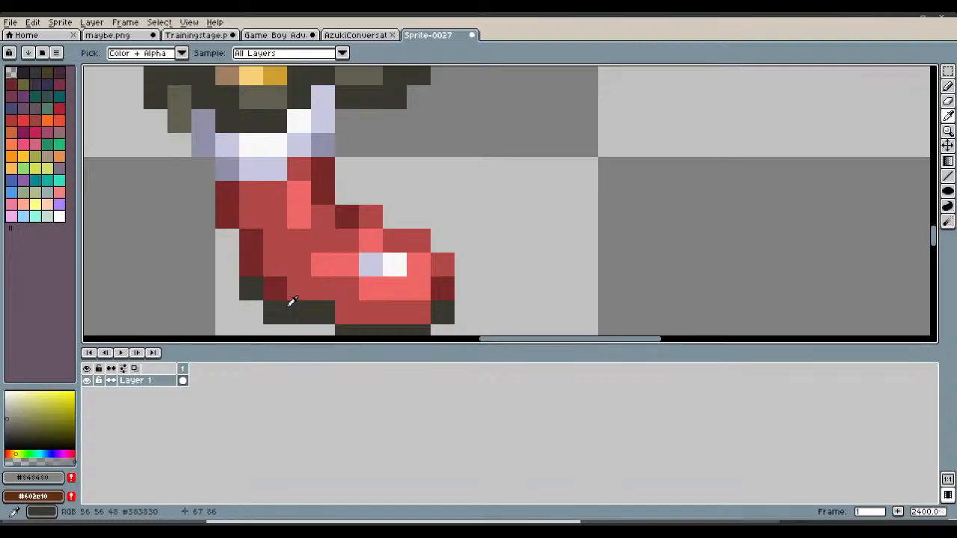
click(349, 37)
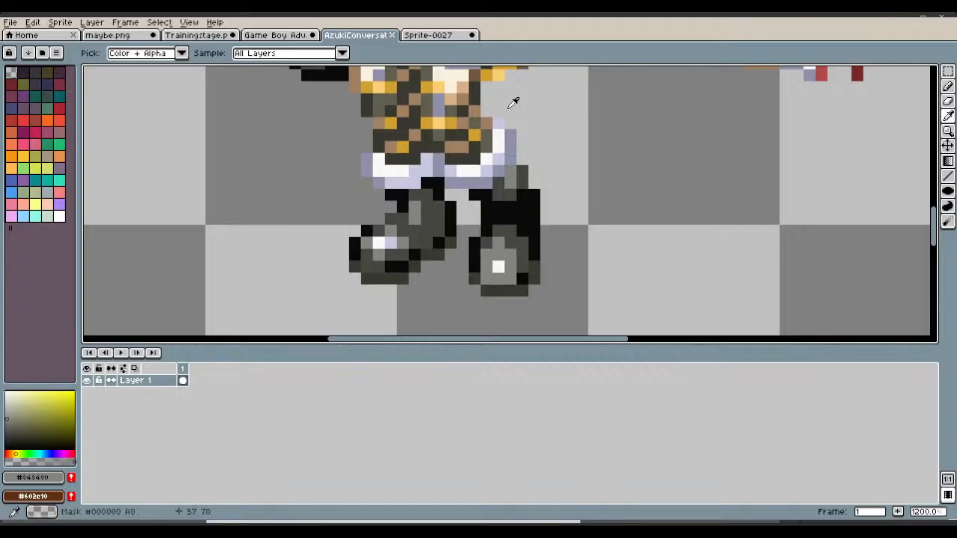
click(432, 35)
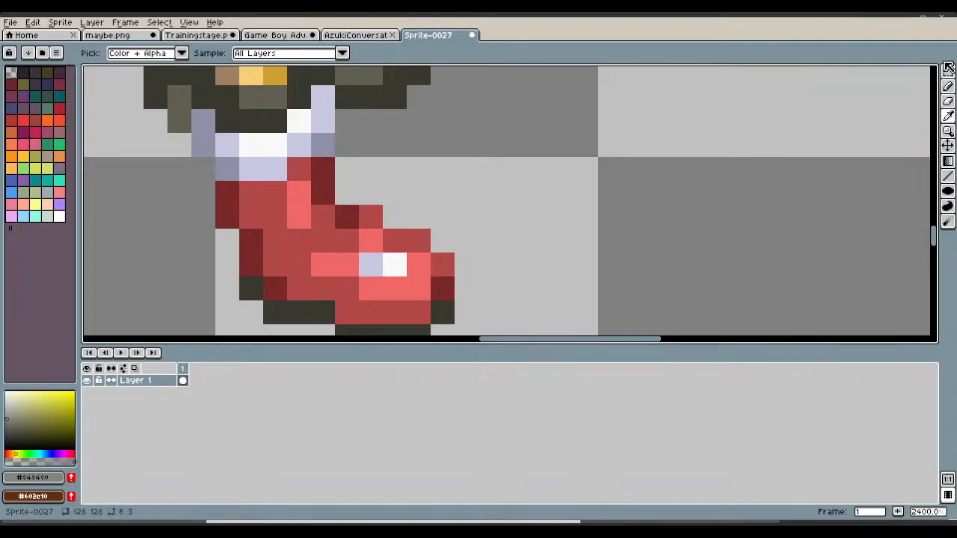
- Select the light red highlights on the toe of the boot nearest the dark cloth with the Magic Wand and apply a -24.6° skew
click(948, 70)
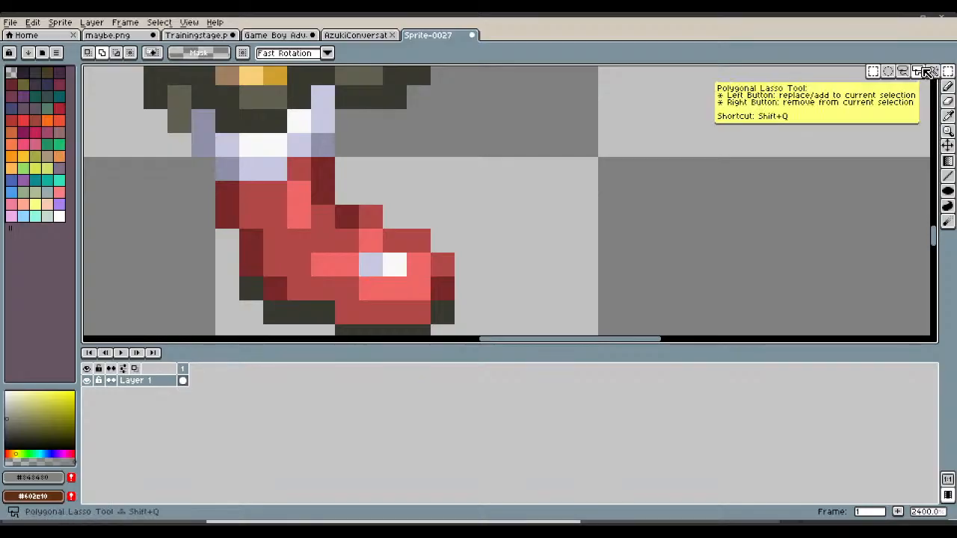
click(932, 70)
click(368, 288)
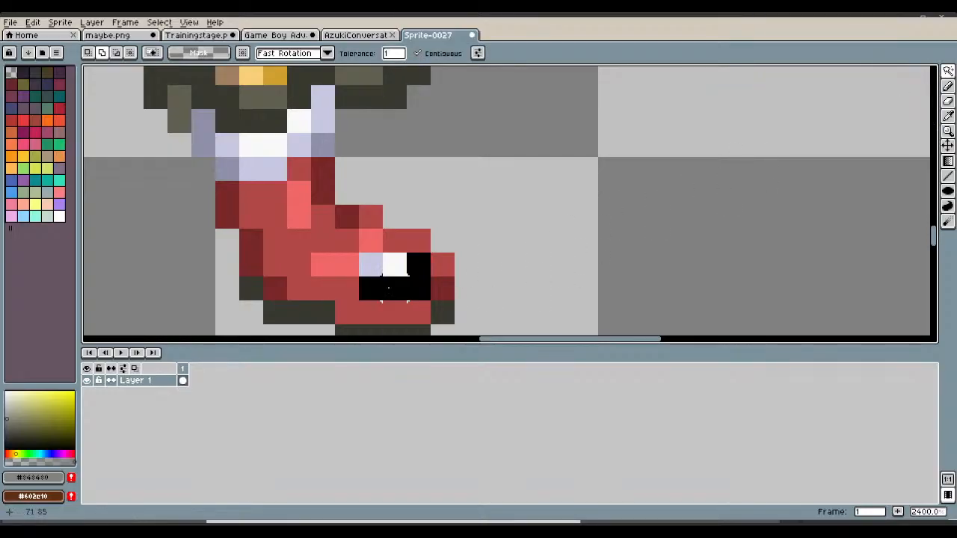
click(347, 261)
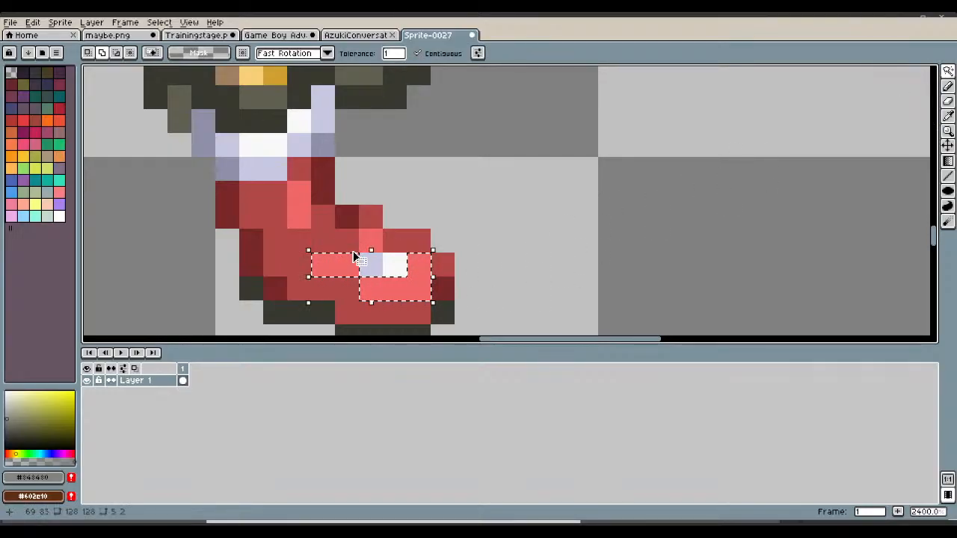
drag(369, 239, 381, 239)
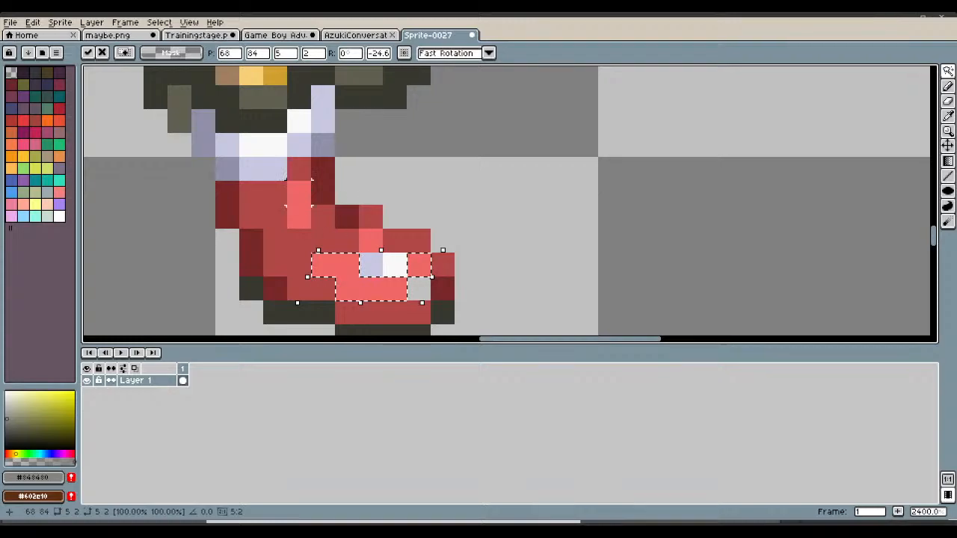
key(Return)
- Add the light red areas of the other boot and the lowered glove to the selection
scroll(303, 206, down, 5)
scroll(166, 217, up, 2)
click(175, 222)
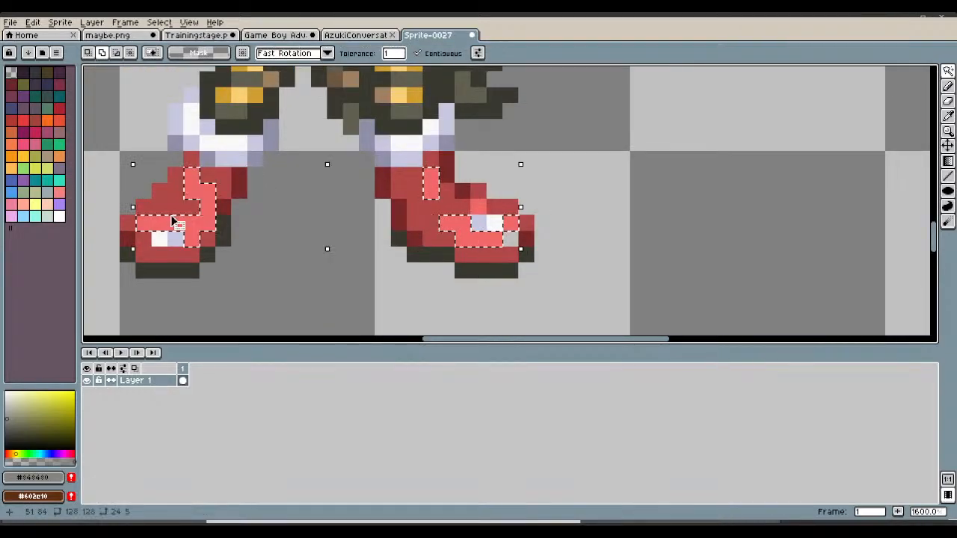
scroll(224, 168, down, 3)
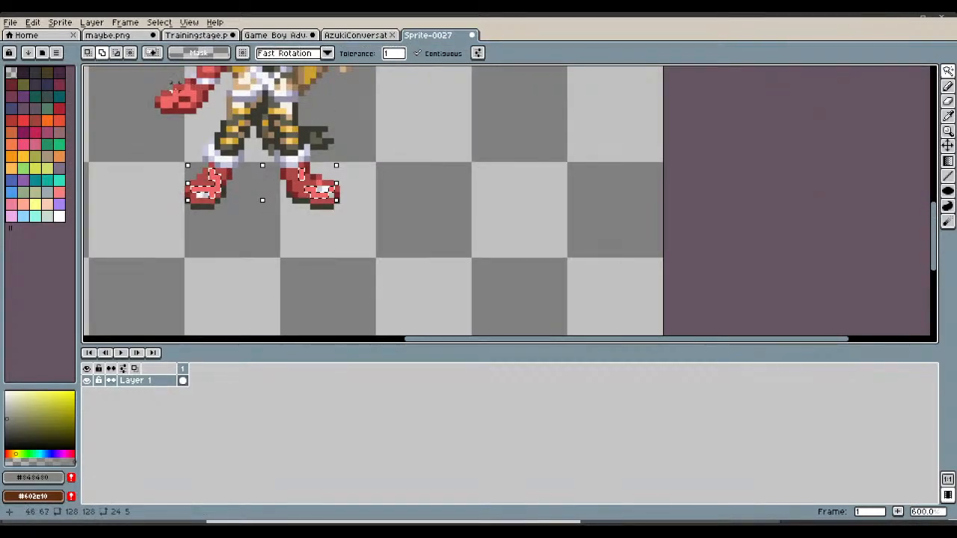
click(191, 101)
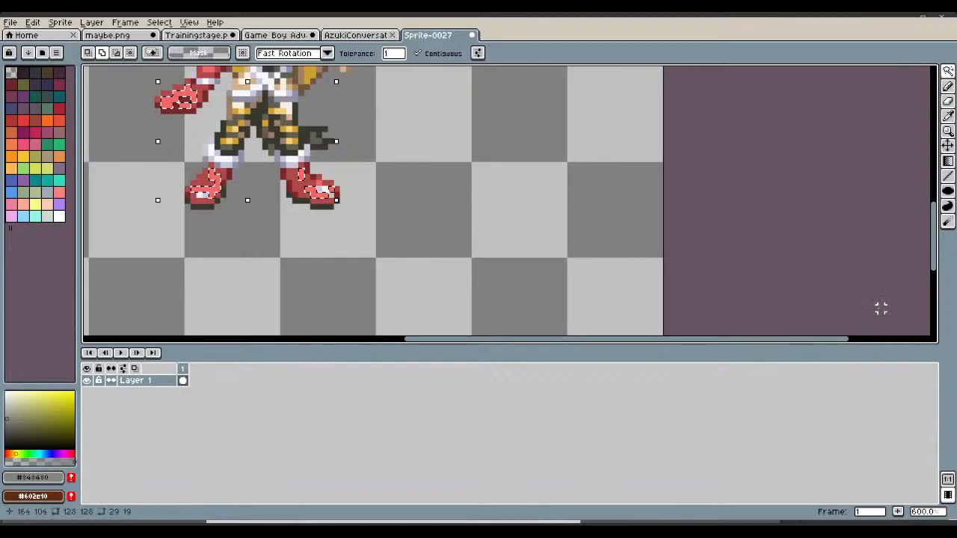
- Extend the selection to the light red areas of both shoulder pads, both sleeves, and the raised glove with its fingers
drag(933, 265, 947, 225)
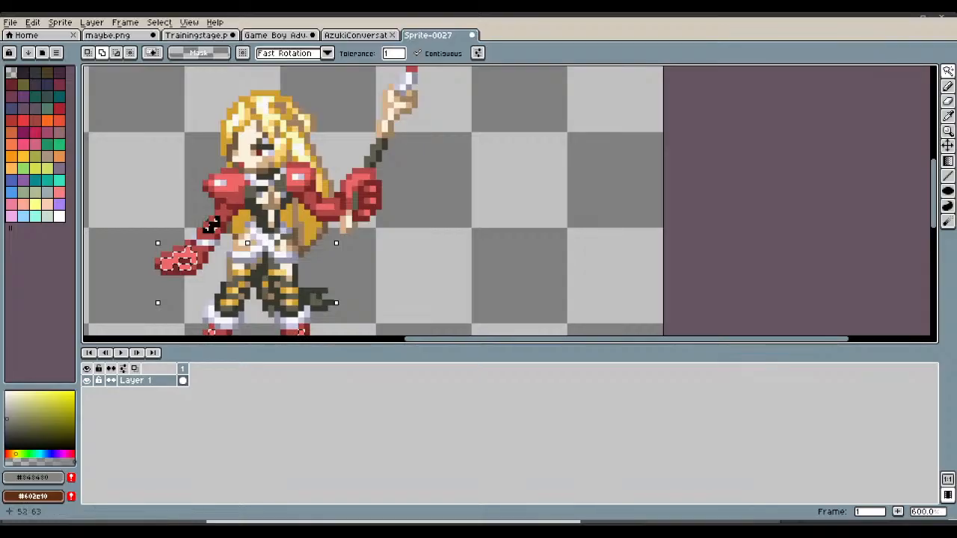
scroll(210, 224, up, 1)
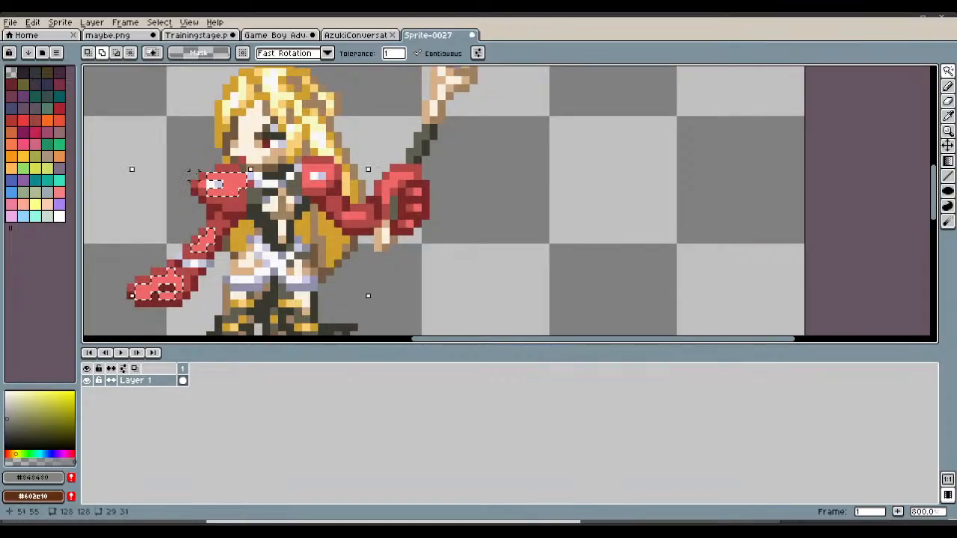
scroll(232, 183, up, 2)
scroll(362, 181, down, 3)
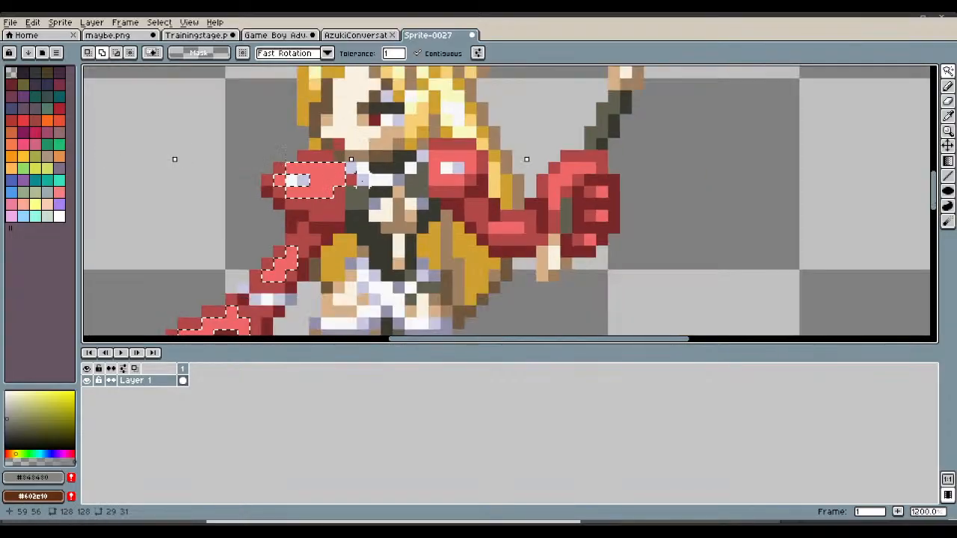
shift+click(440, 177)
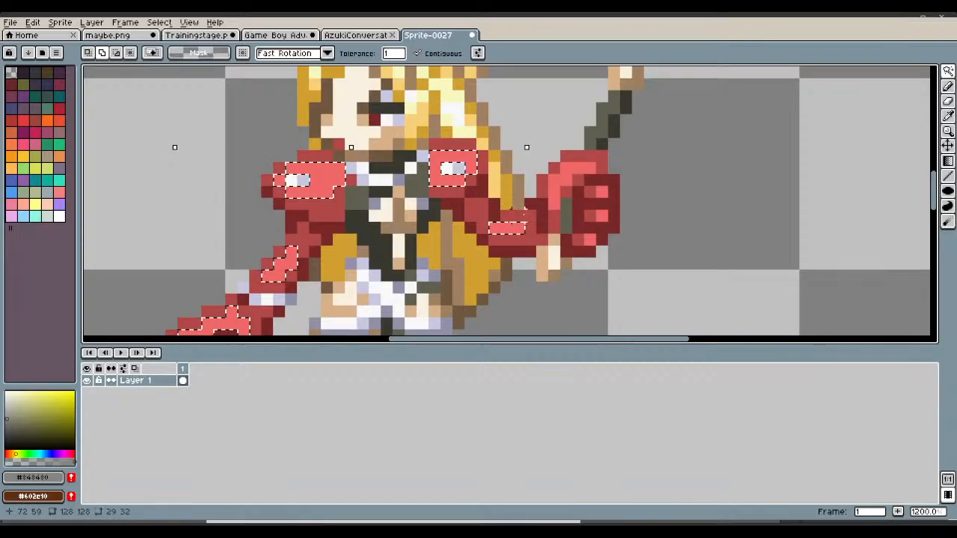
shift+click(568, 170)
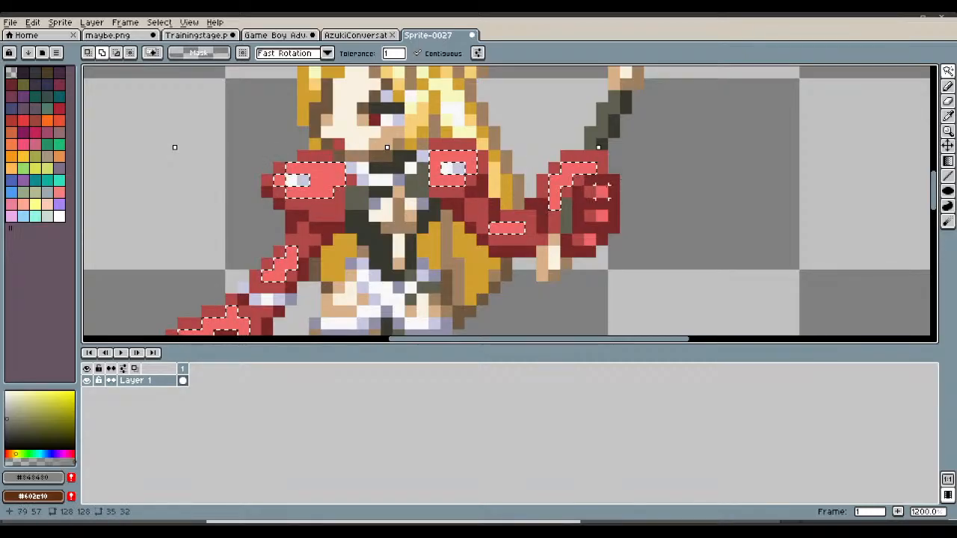
shift+click(601, 192)
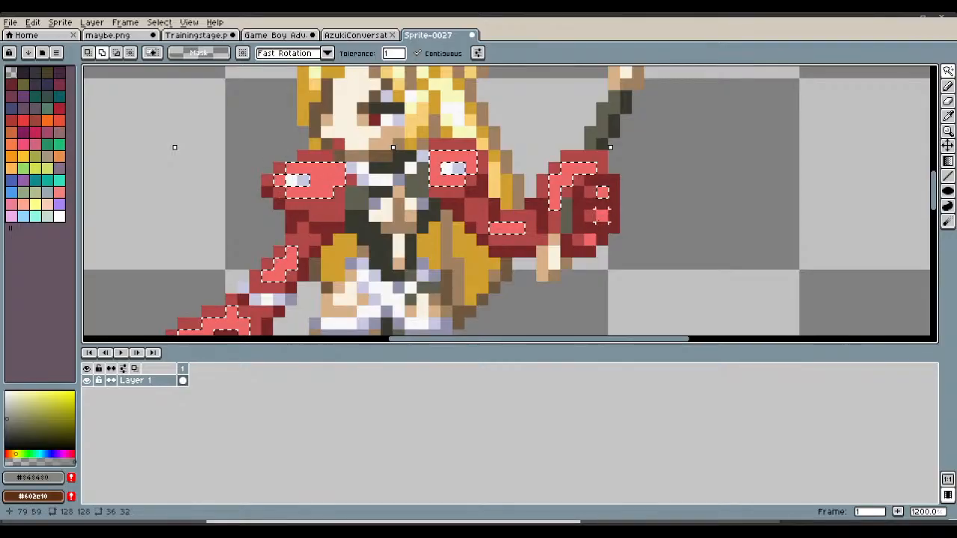
shift+click(601, 216)
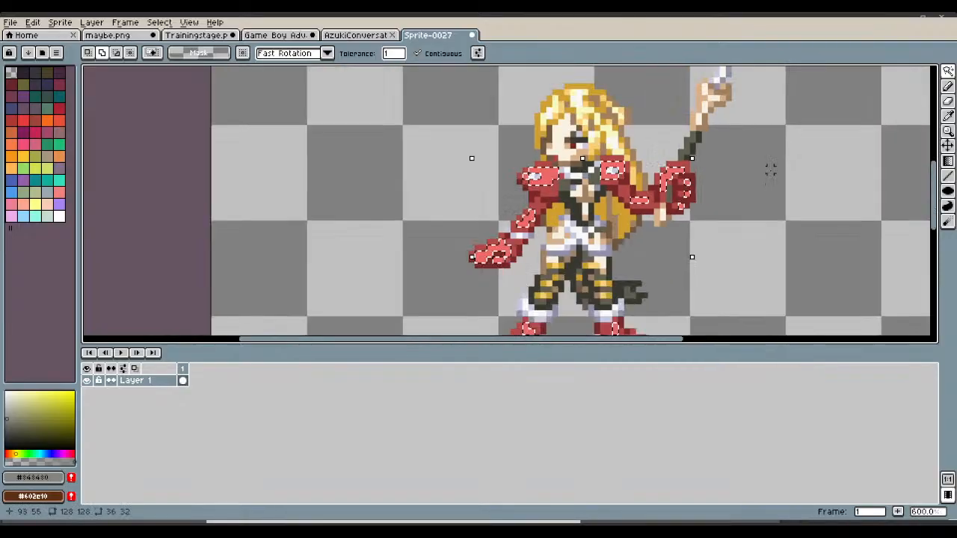
- Paint the selected light red areas of the armor, gloves and boots #848480 with the 11 px Contour tool and clear the selection
scroll(772, 169, down, 2)
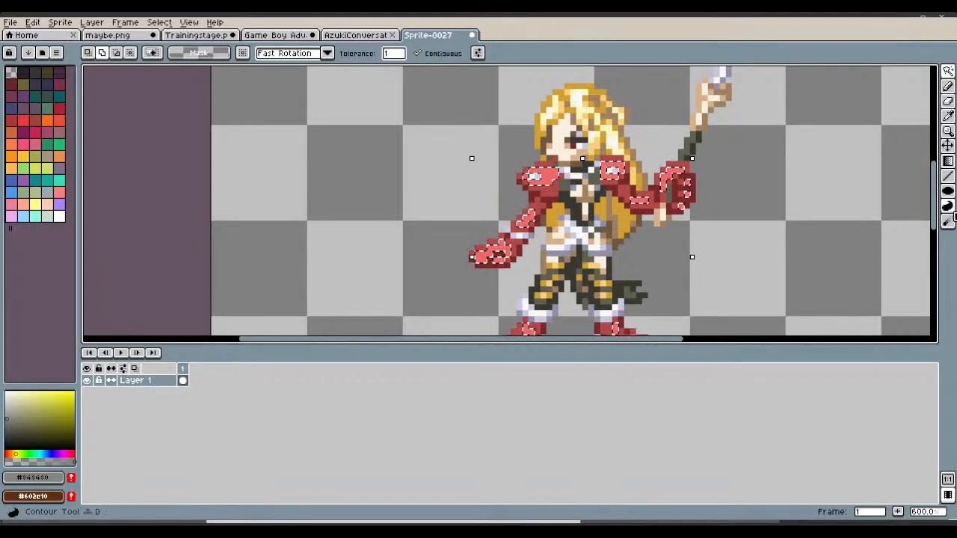
click(947, 206)
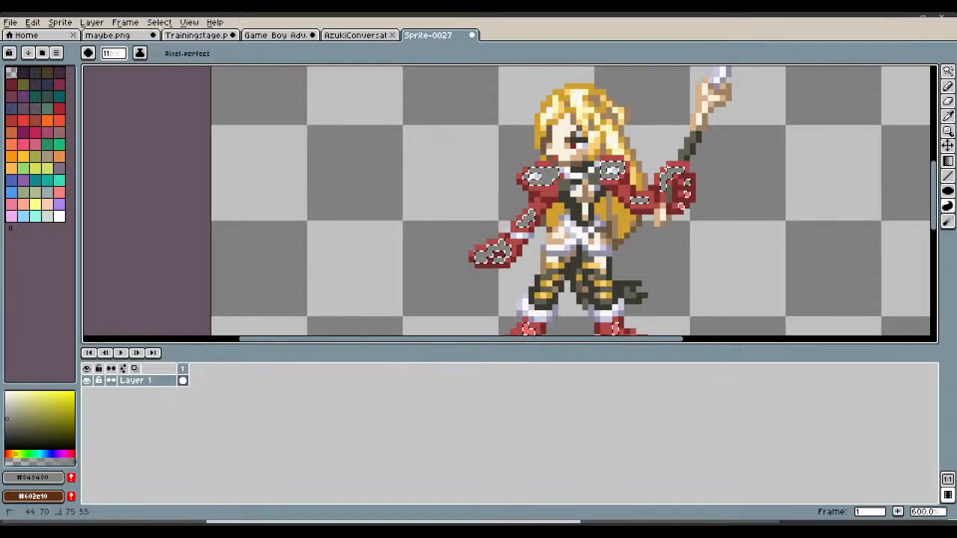
scroll(634, 244, down, 1)
scroll(635, 243, down, 1)
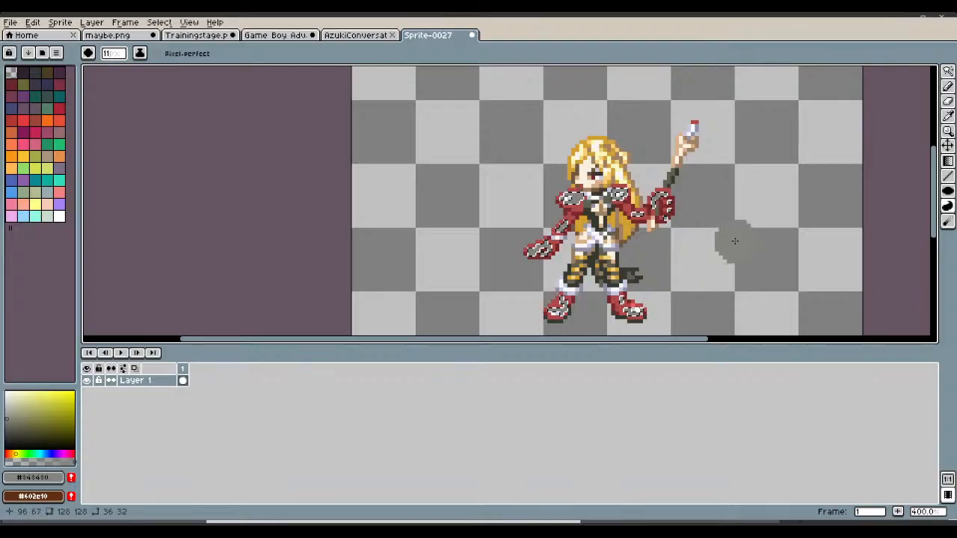
key(ctrl+d)
scroll(727, 256, up, 1)
scroll(726, 258, up, 1)
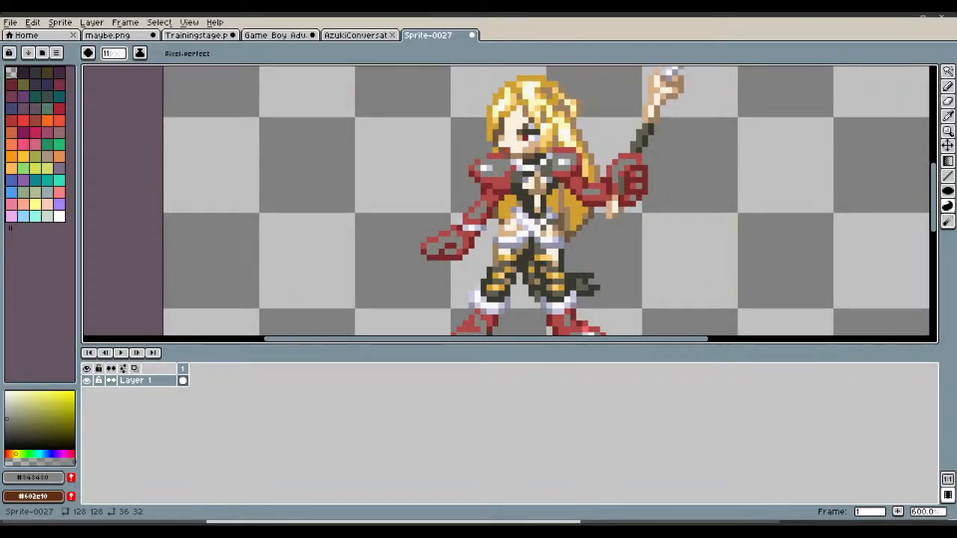
- Sample the darker boot grey #464642 from the AzukiConversation sprite and return to Sprite-0027
click(354, 37)
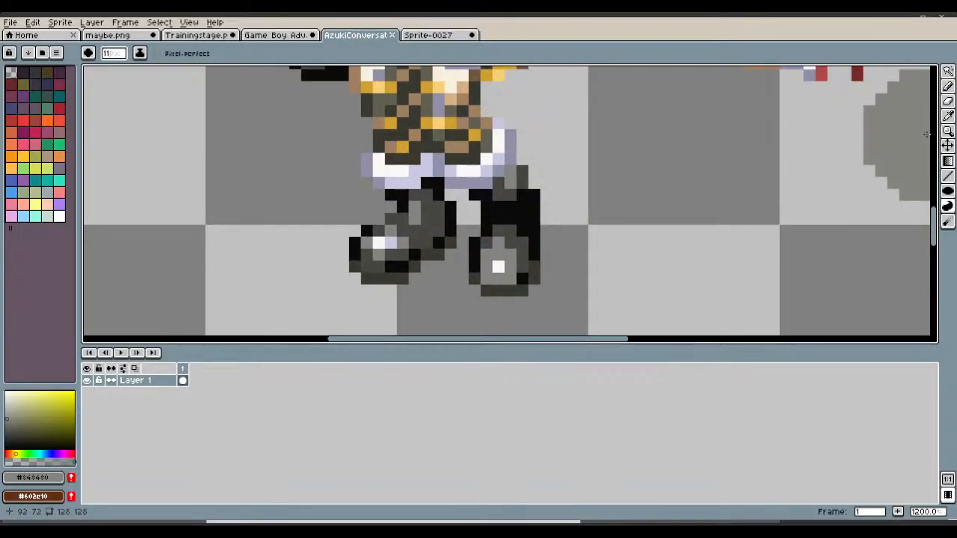
click(947, 116)
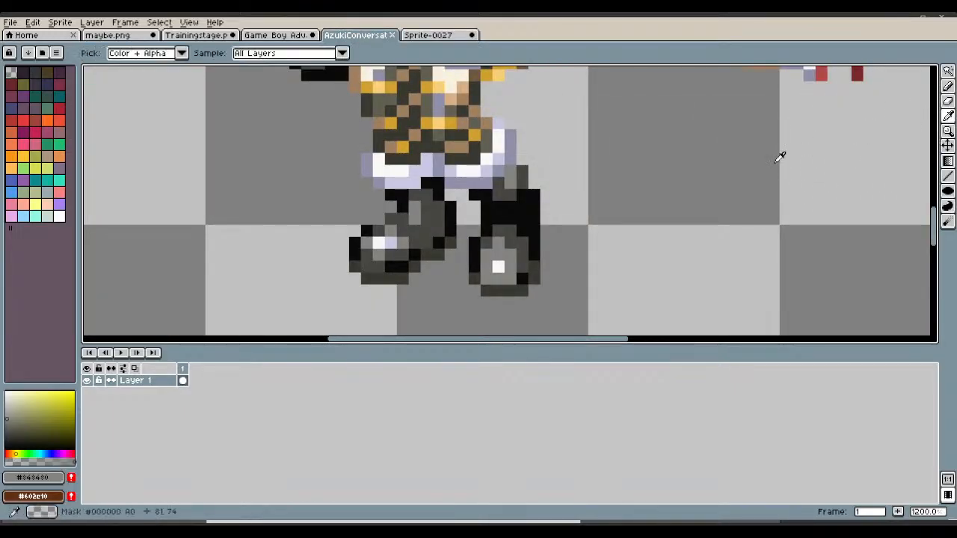
click(520, 241)
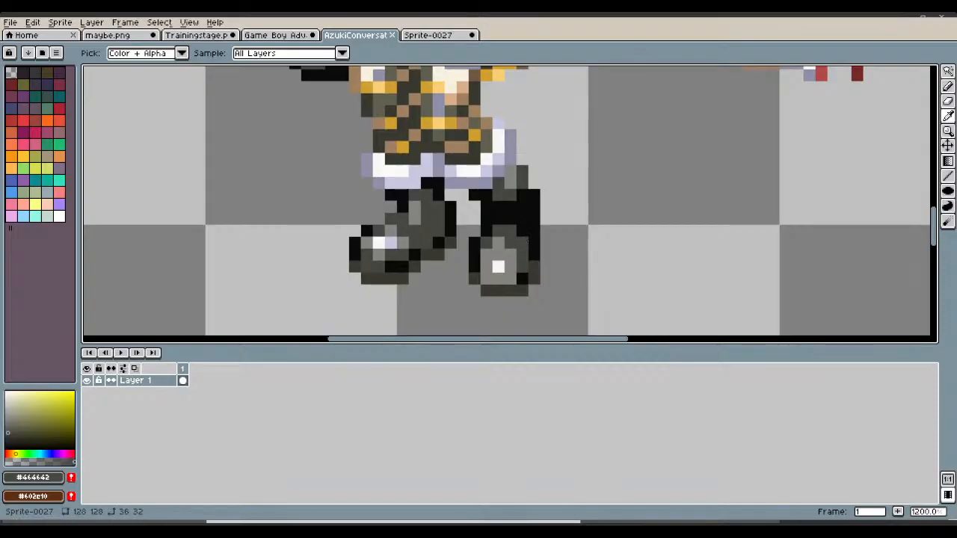
click(425, 37)
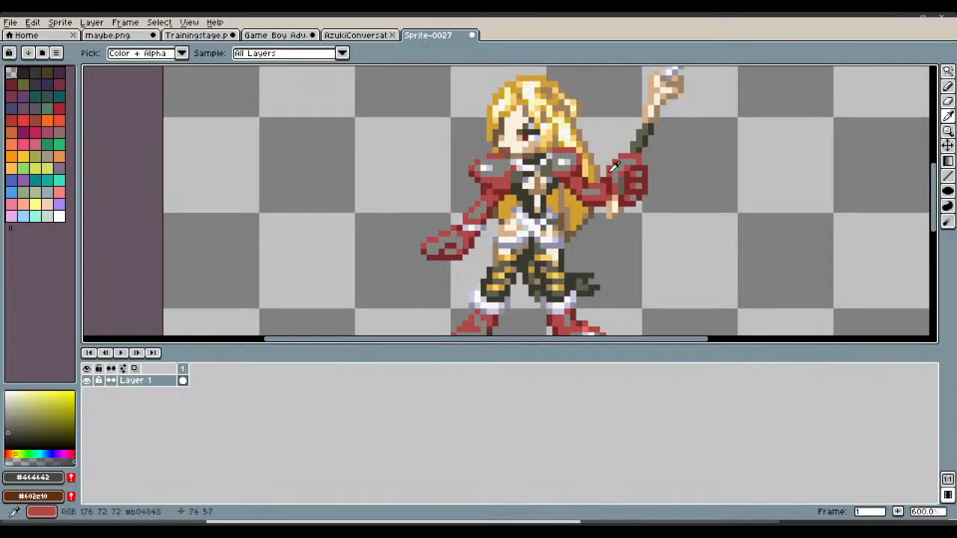
- Select the medium red areas of the boot below the raised arm with the Magic Wand, including its separate toe and ankle pixels
scroll(698, 259, down, 2)
scroll(664, 284, up, 4)
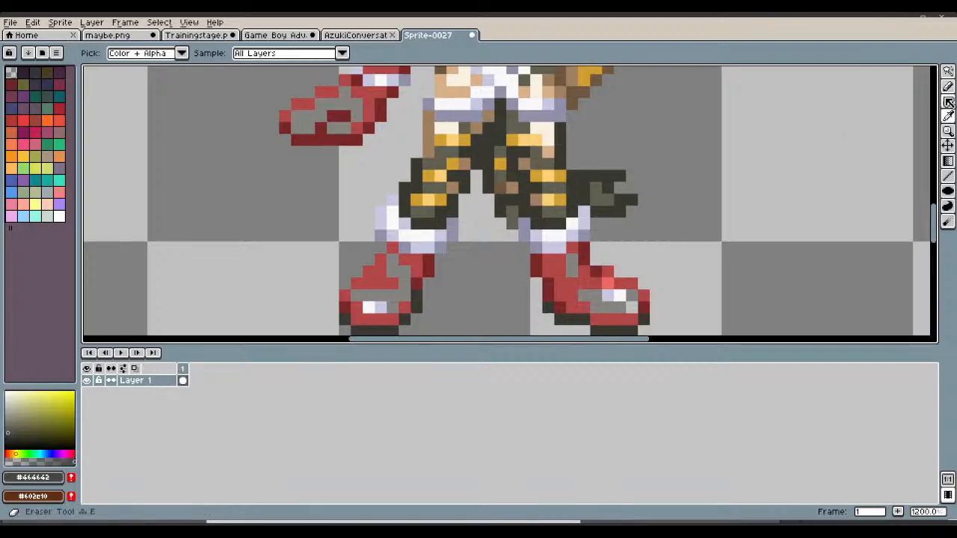
click(947, 71)
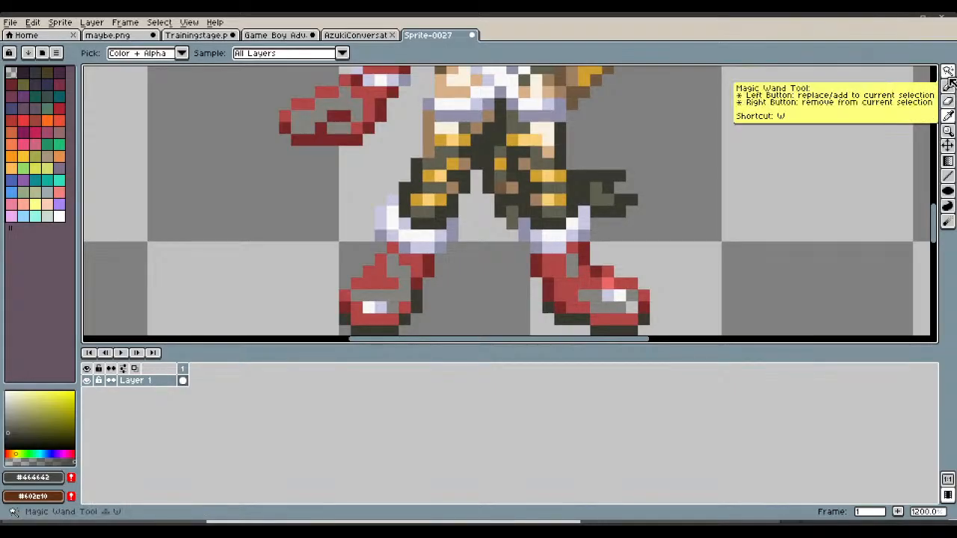
click(568, 283)
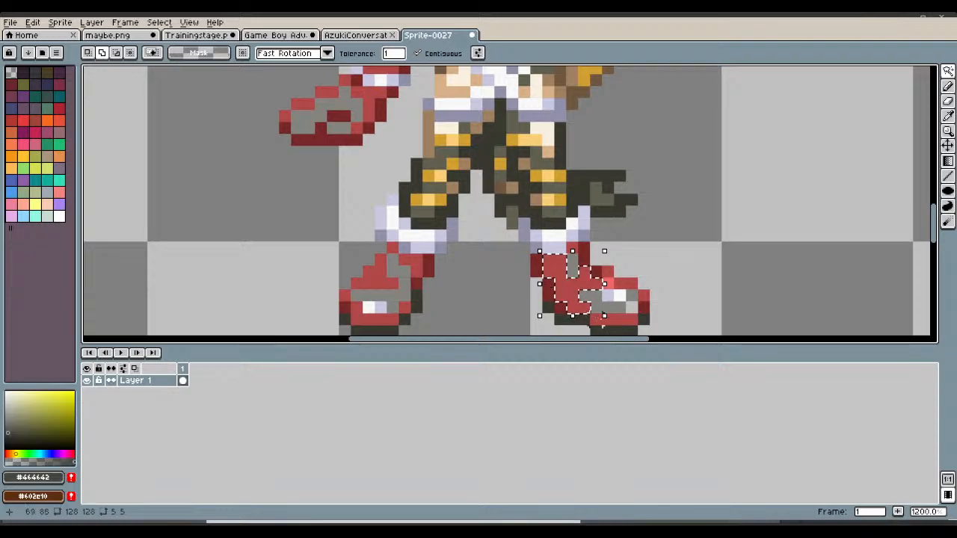
click(613, 320)
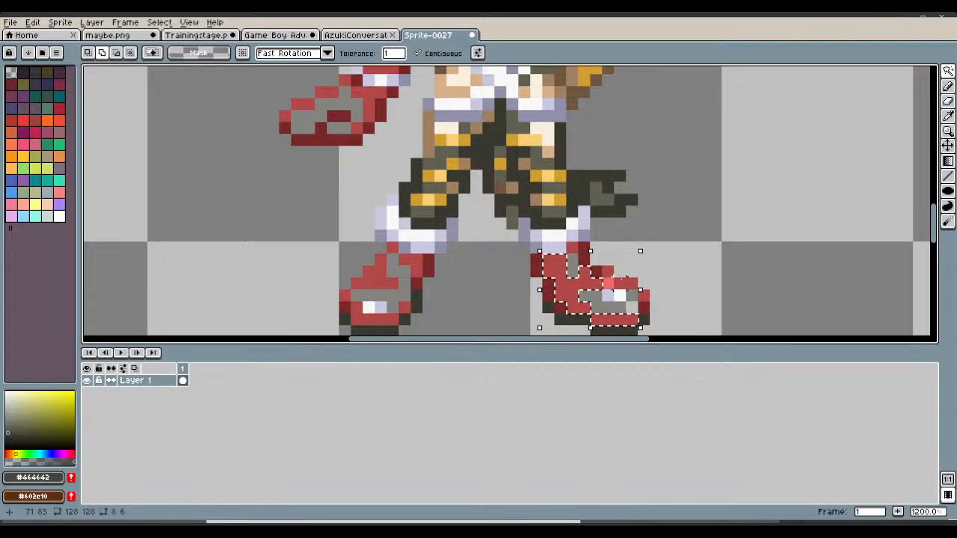
shift+click(622, 291)
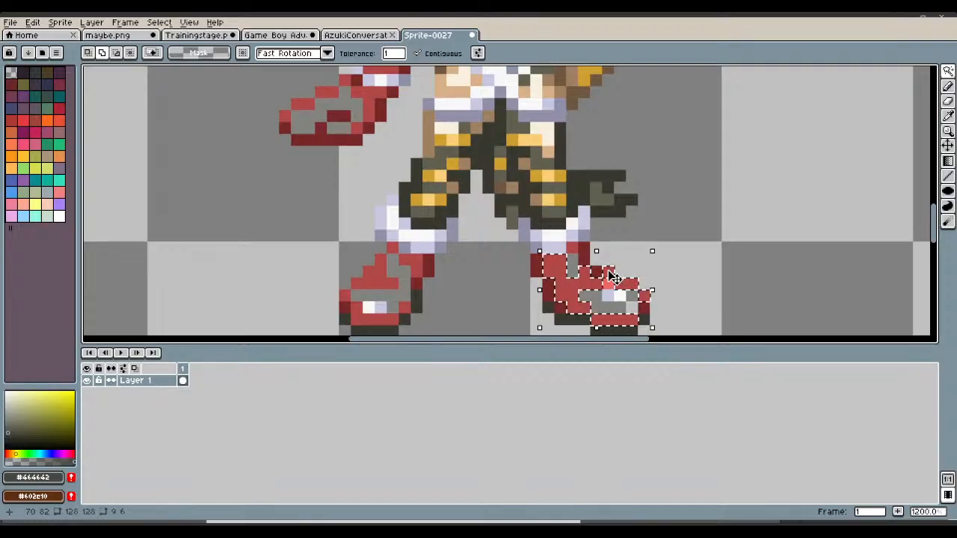
click(573, 248)
- Add the medium red areas of the other boot, including its isolated edge pixels, to the selection
click(363, 311)
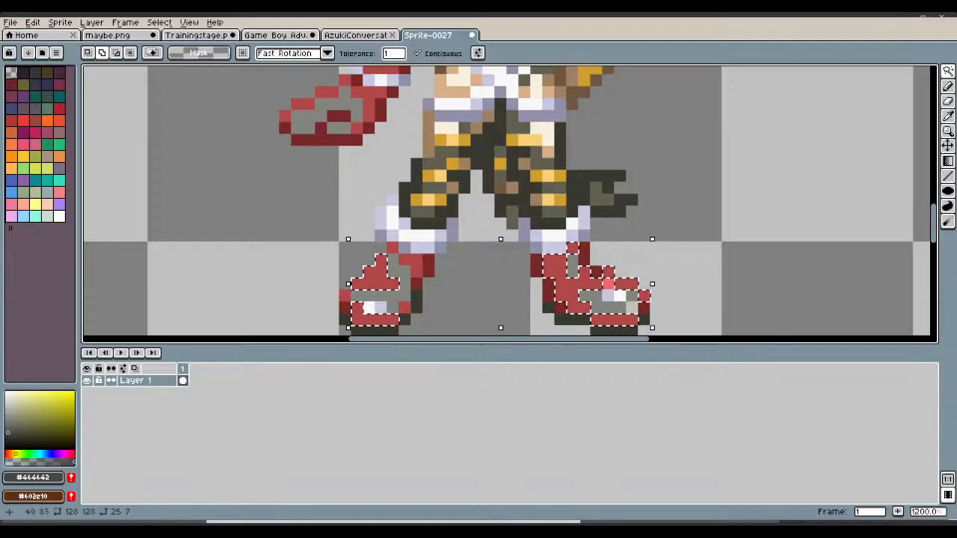
click(344, 296)
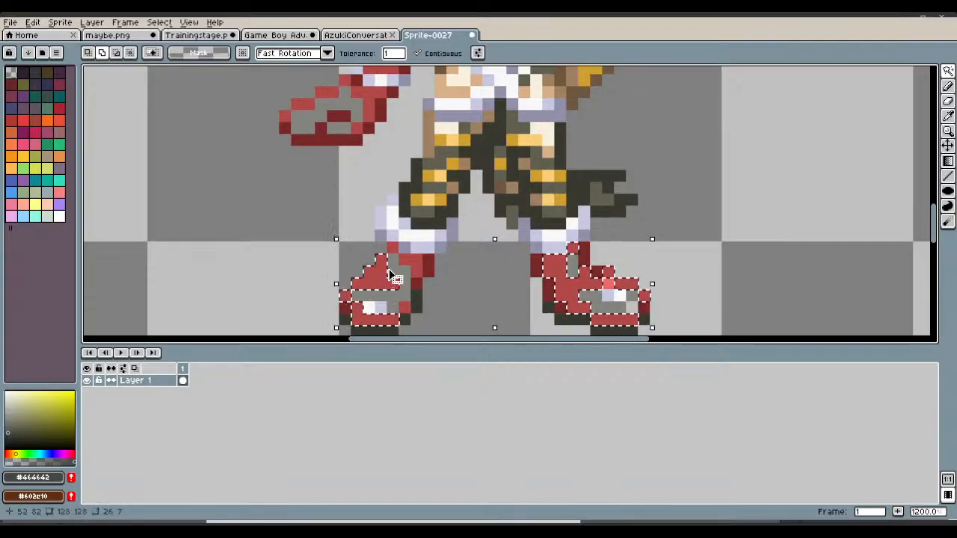
click(414, 266)
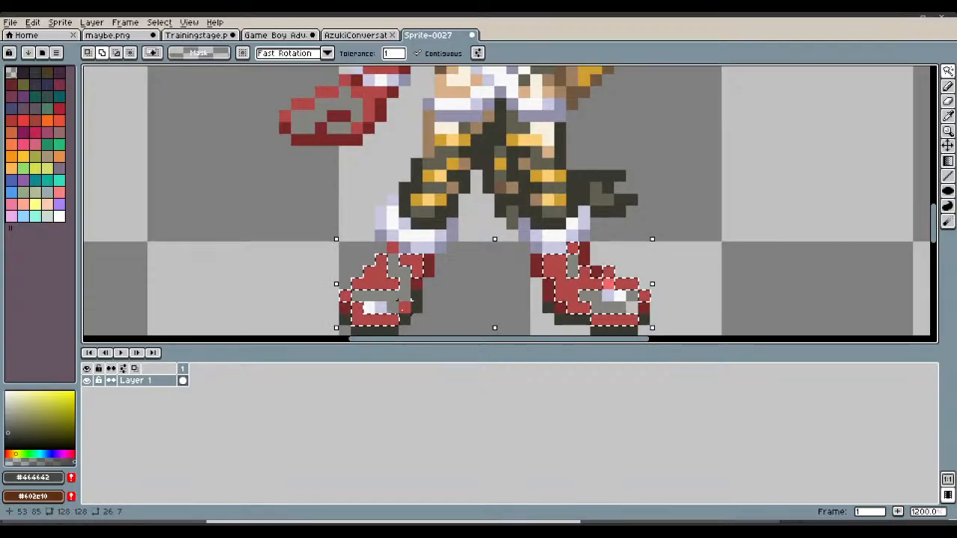
click(391, 251)
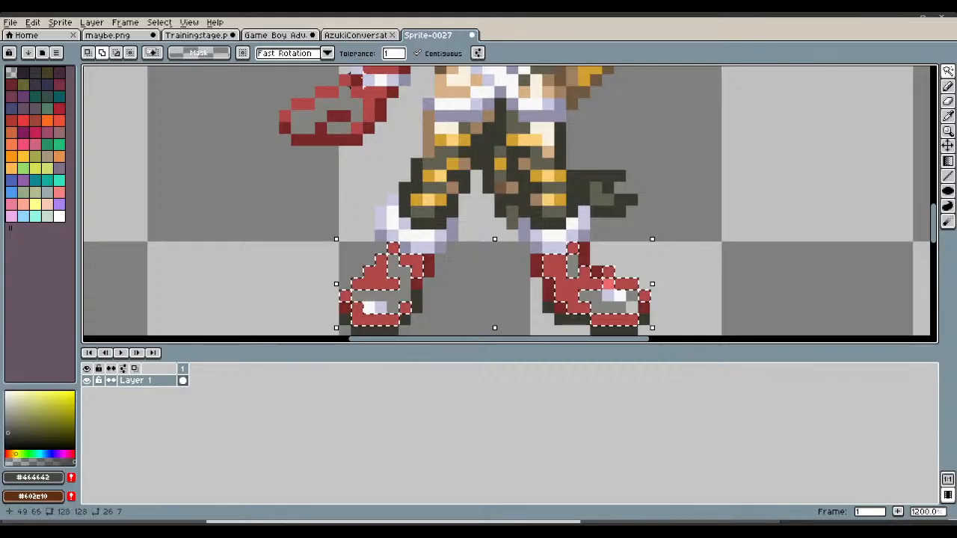
- Extend the selection to the medium red areas and outline pixels of the lowered glove
click(353, 85)
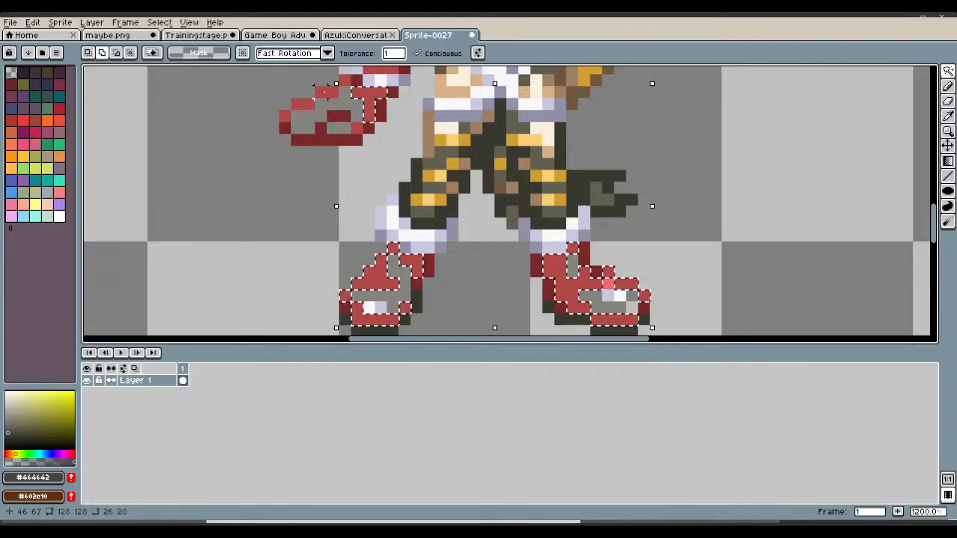
click(326, 92)
click(300, 106)
click(285, 115)
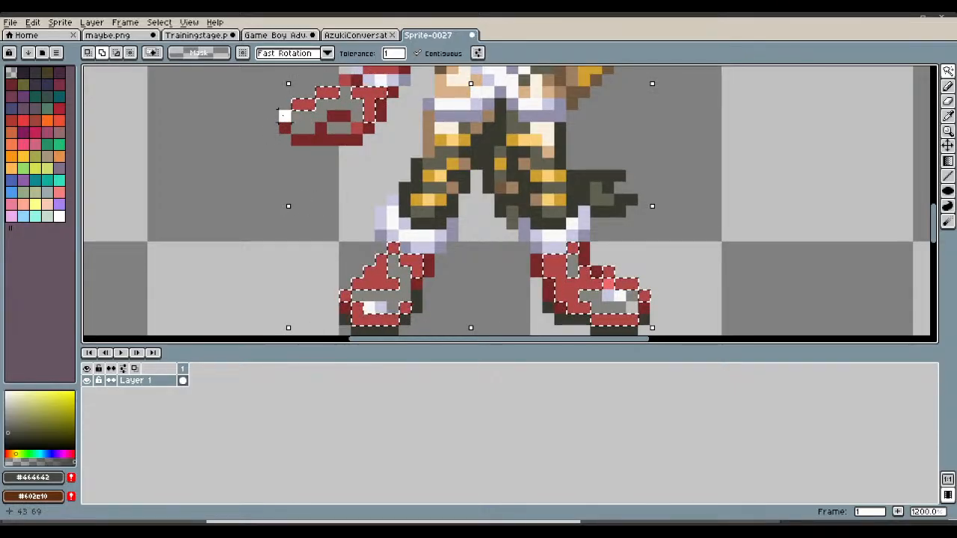
click(357, 128)
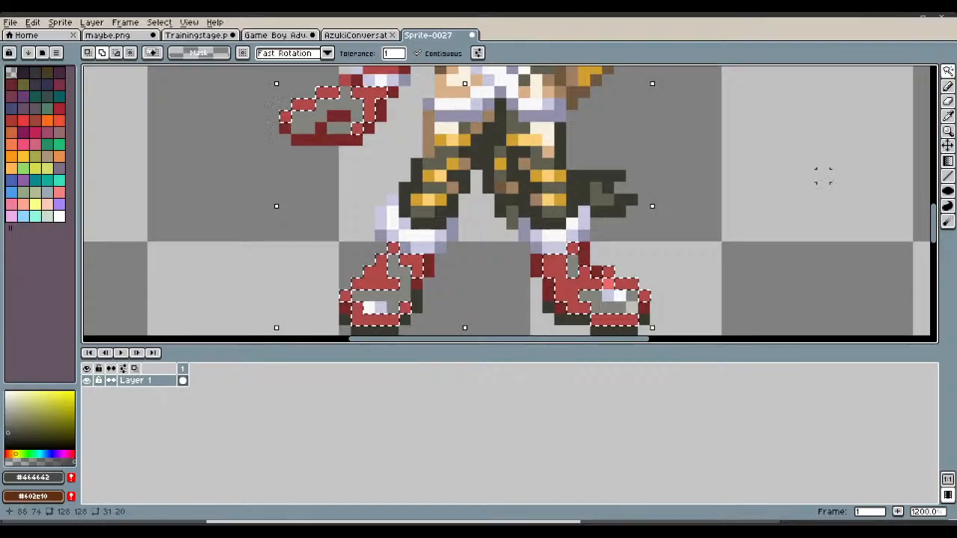
- Add the medium red areas of the lowered arm's sleeve and the patch below its shoulder pad to the selection
scroll(939, 225, up, 3)
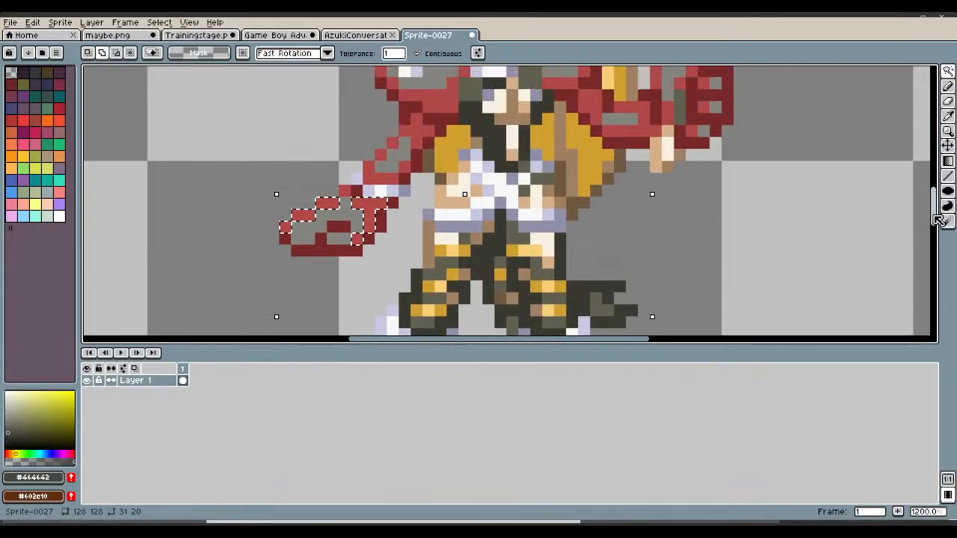
scroll(939, 219, up, 1)
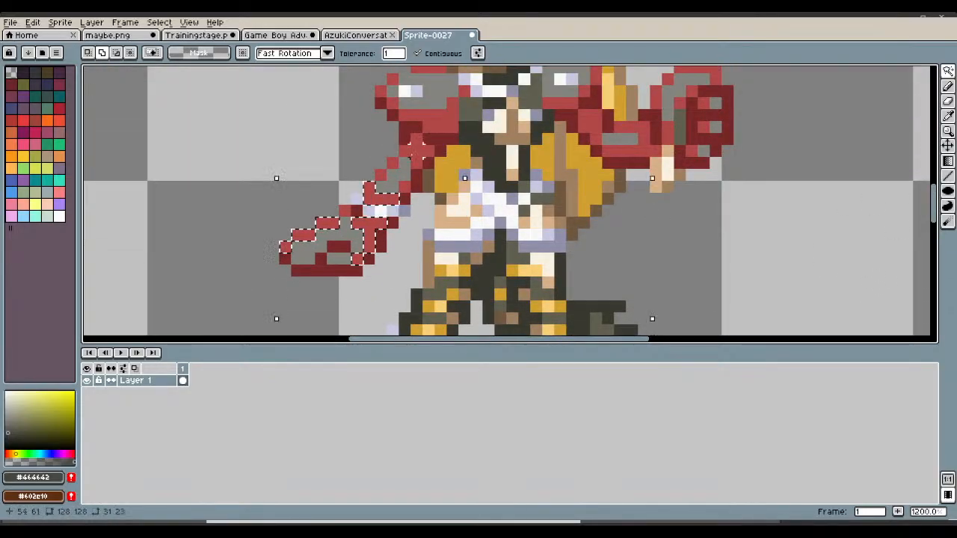
scroll(292, 284, up, 4)
click(431, 169)
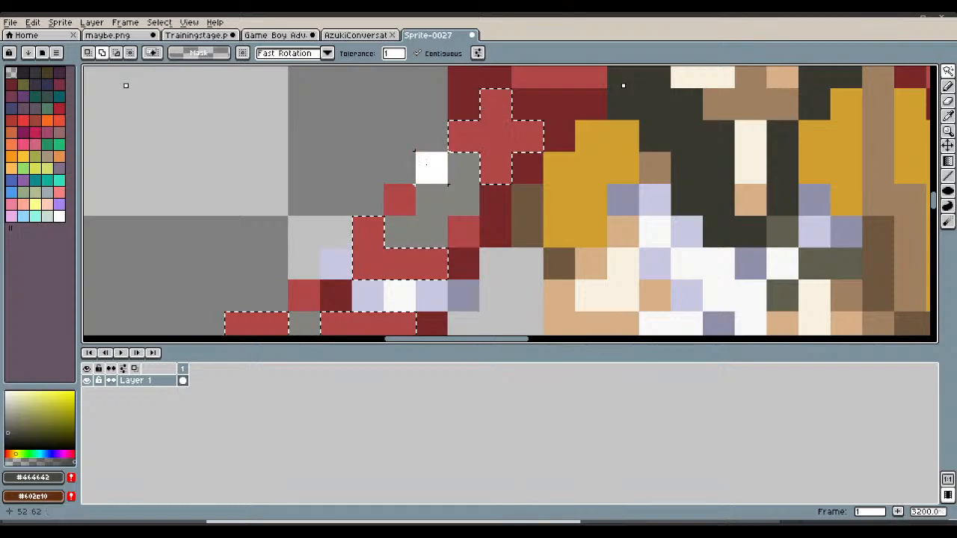
click(400, 200)
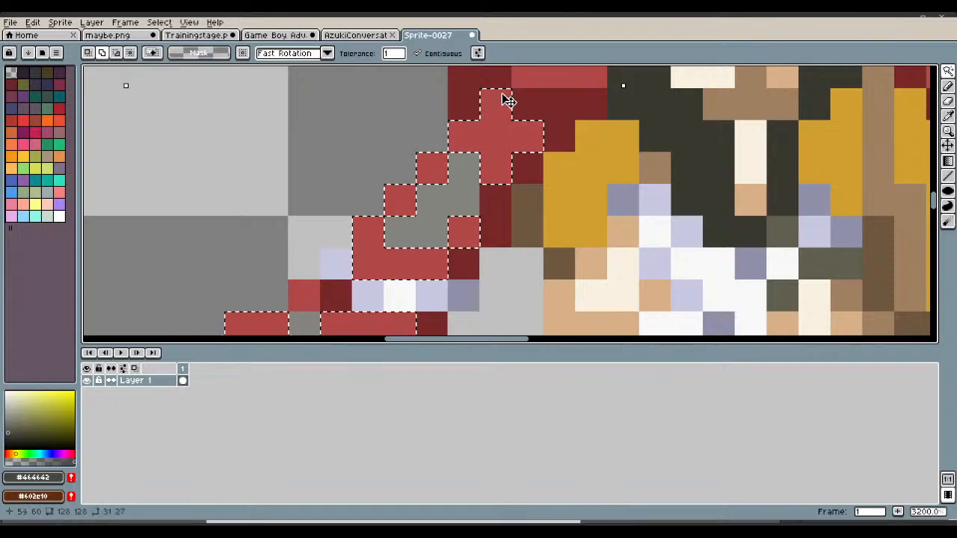
scroll(509, 96, down, 4)
click(523, 78)
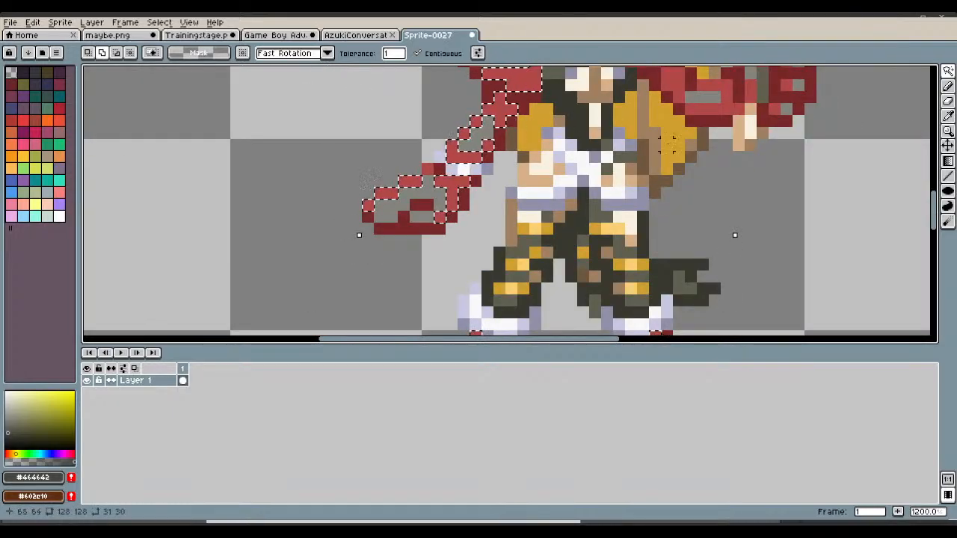
- Extend the selection to the medium red outlines of both shoulder pads and the medium red areas of the raised sleeve and glove
scroll(917, 241, up, 3)
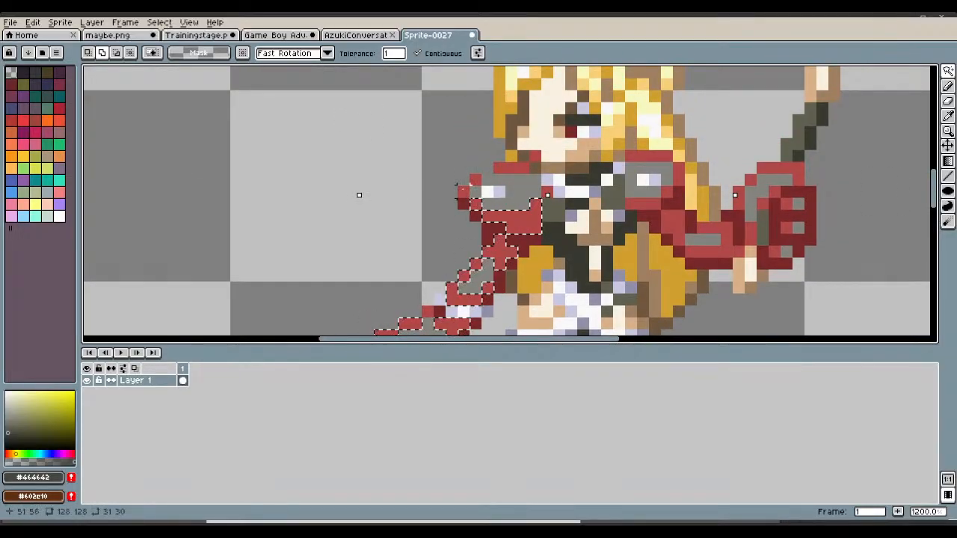
click(475, 180)
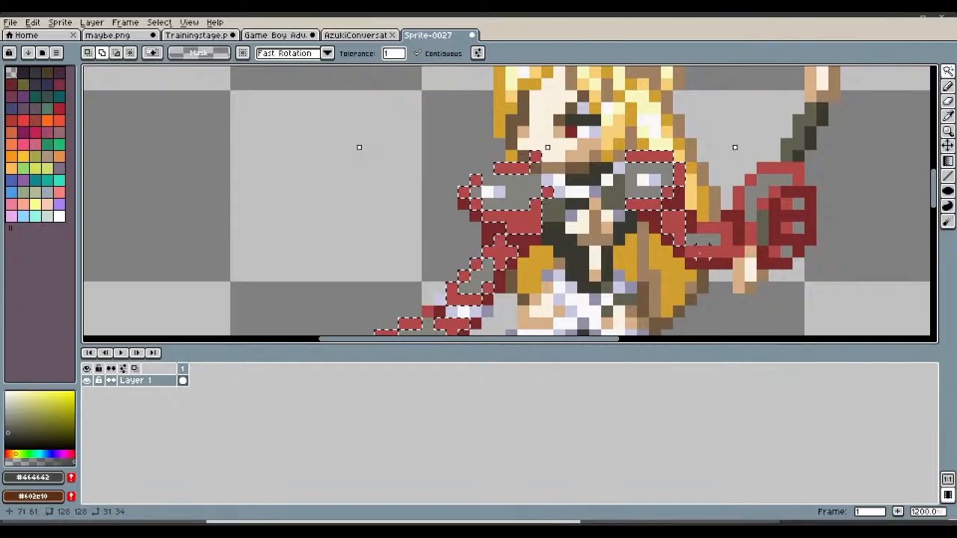
drag(701, 249, 734, 233)
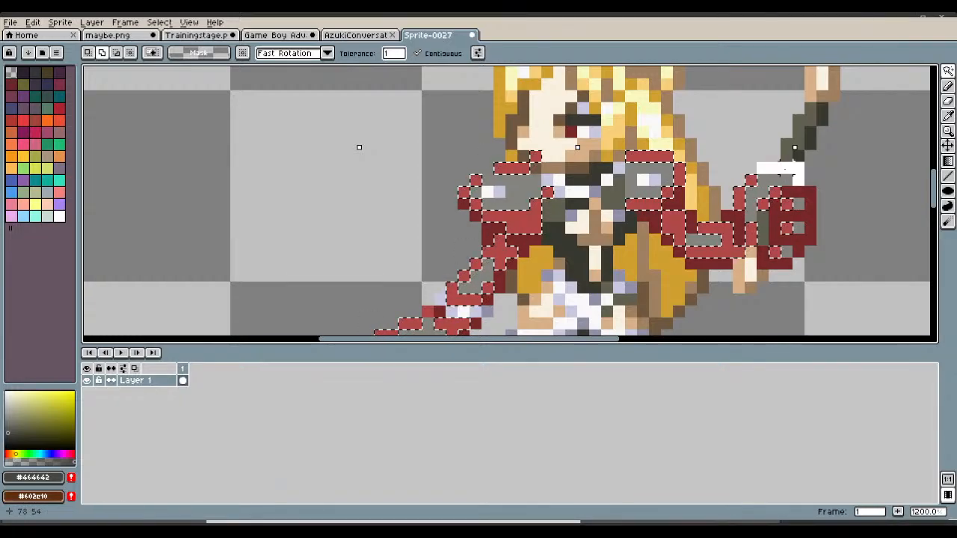
- Paint the selected medium red areas #464642 with the 11 px Contour tool and clear the selection
scroll(820, 174, down, 3)
scroll(821, 174, down, 1)
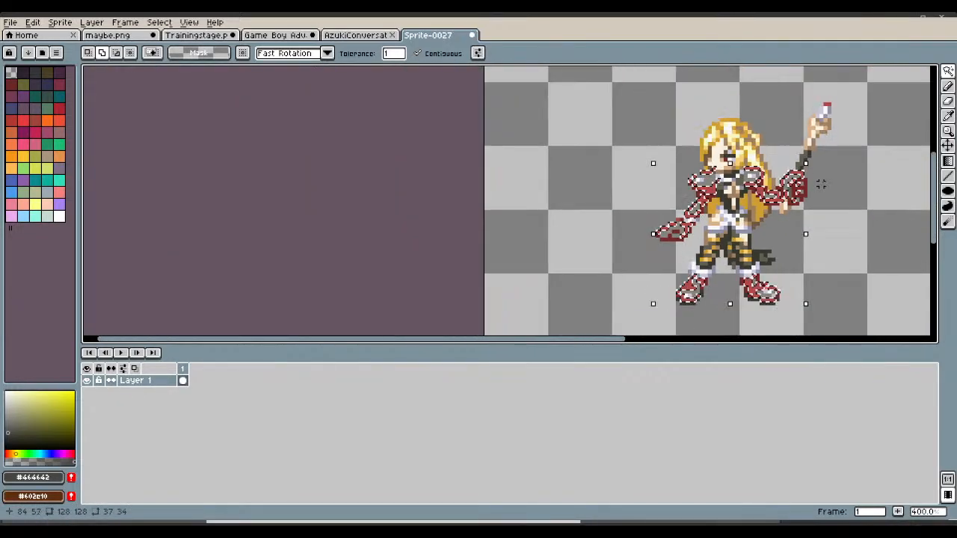
click(947, 206)
click(932, 206)
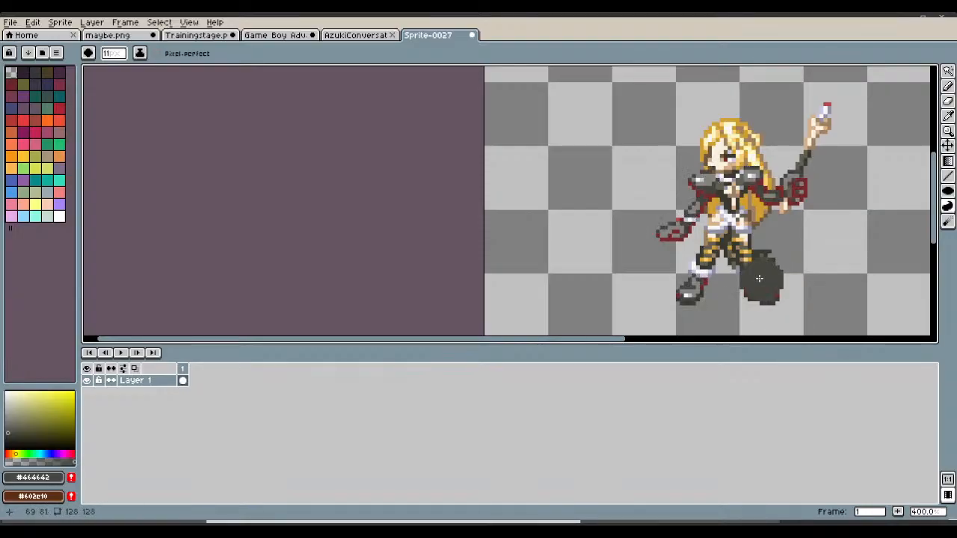
- Sample the lighter grey #848480 from the boot and paint over the leftover pink pixel on its toe with the 1 px Pencil
scroll(758, 277, up, 3)
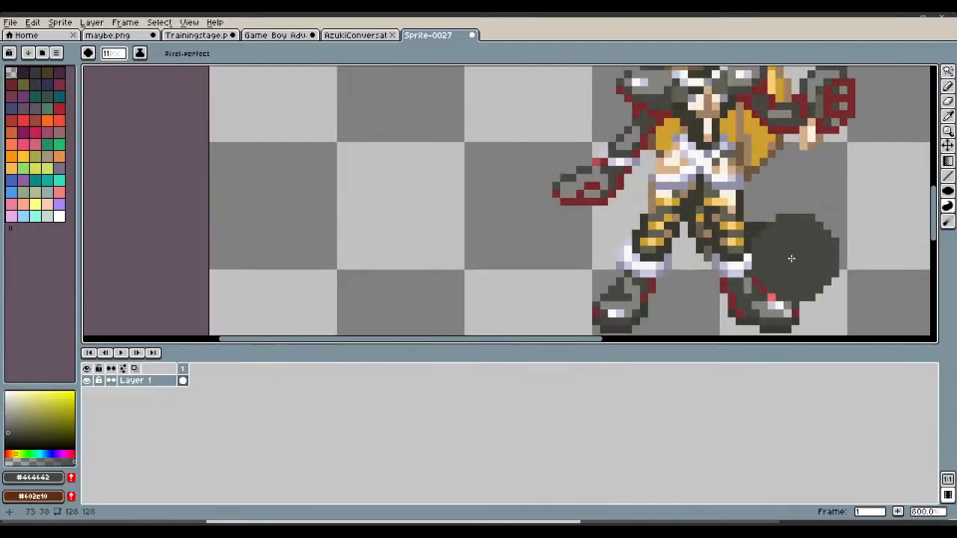
click(948, 119)
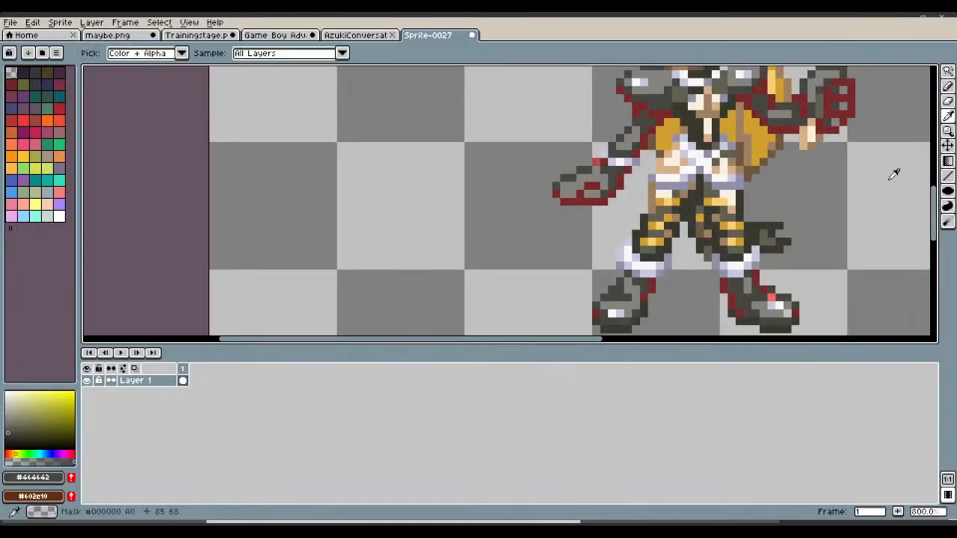
click(778, 305)
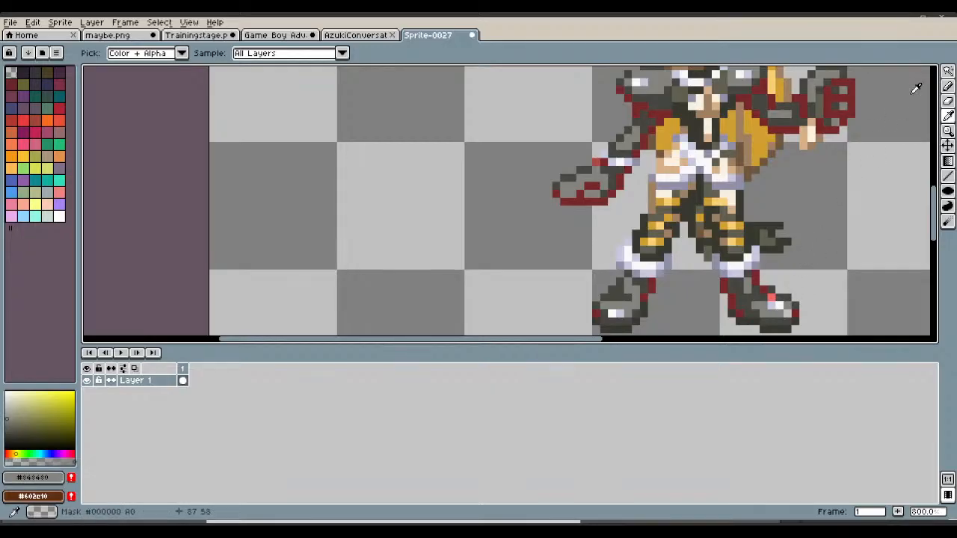
click(948, 86)
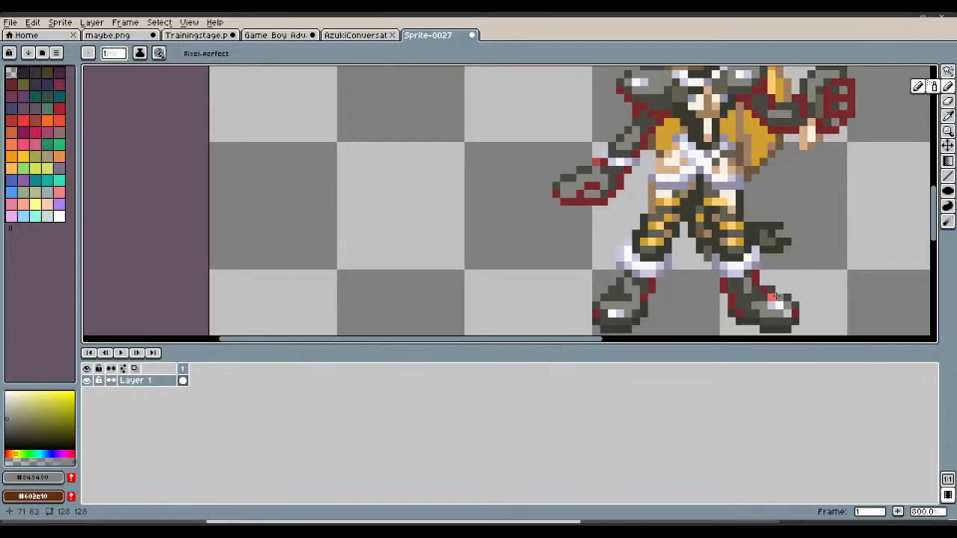
scroll(836, 255, down, 3)
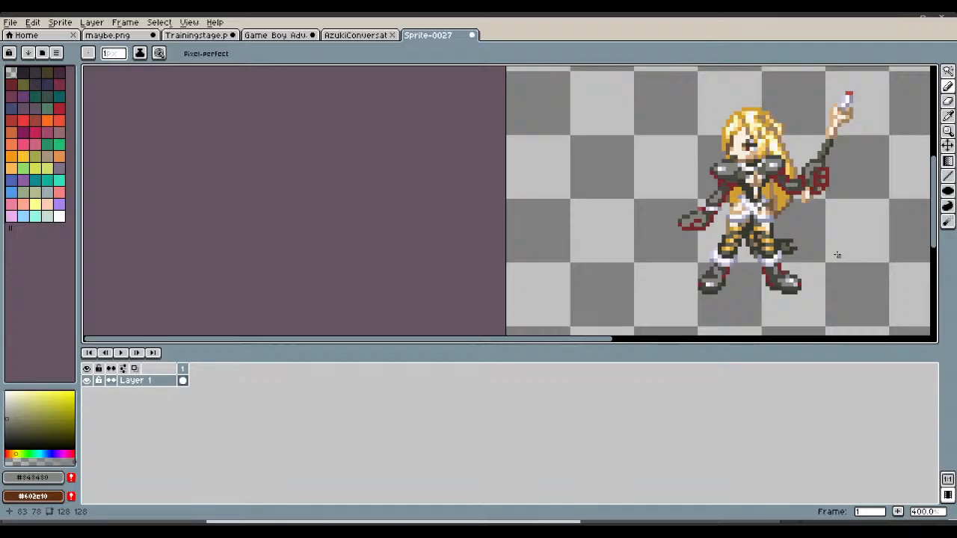
- Sample the near-black boot color #090909 from the AzukiConversation sprite and return to Sprite-0027
scroll(837, 255, up, 2)
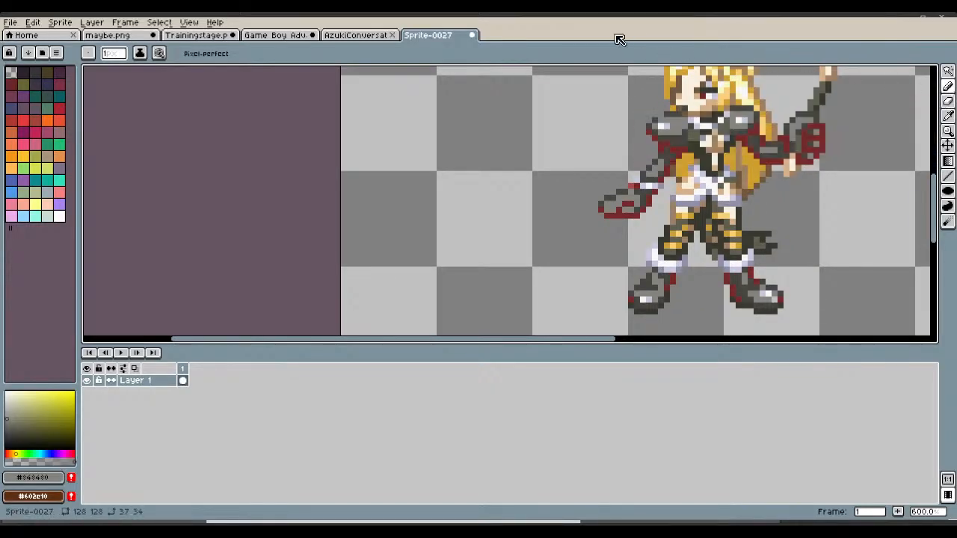
click(335, 34)
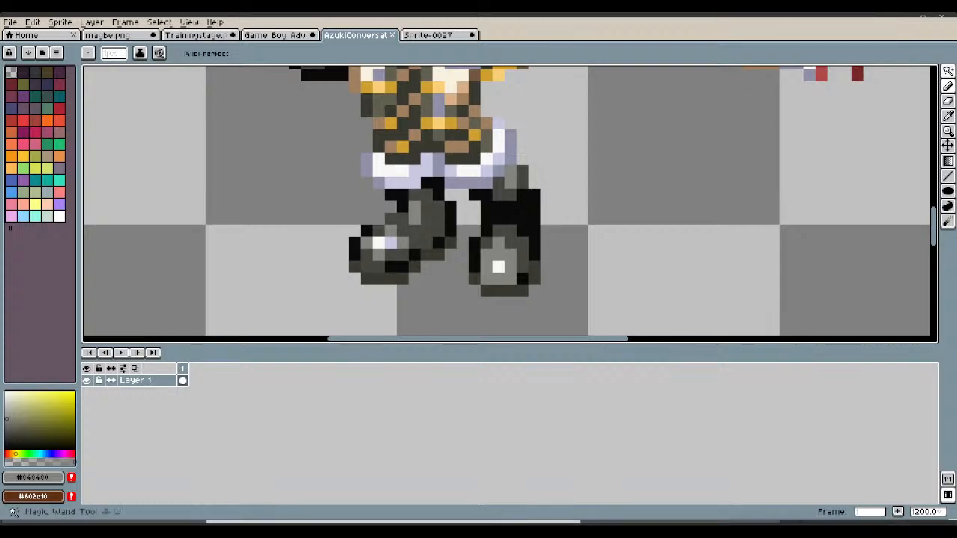
click(948, 116)
click(507, 202)
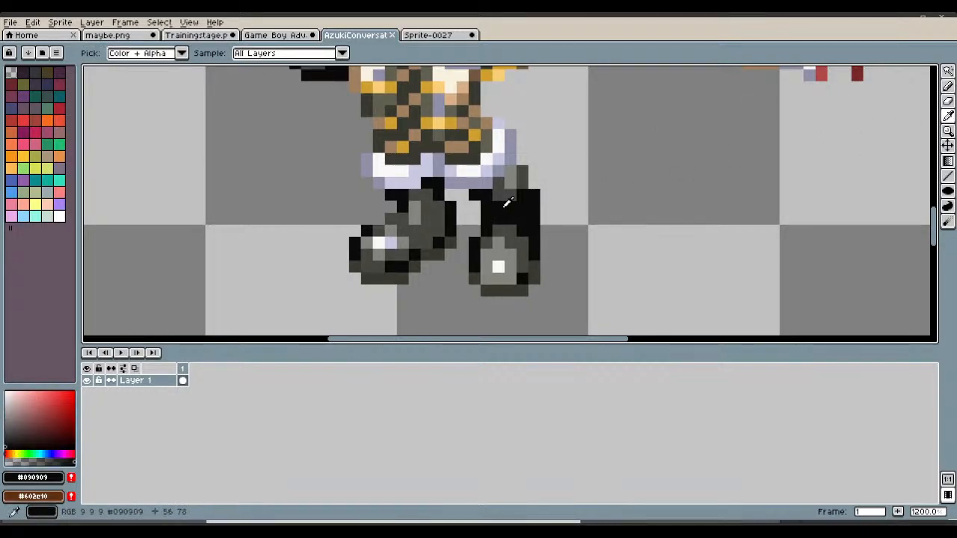
click(417, 38)
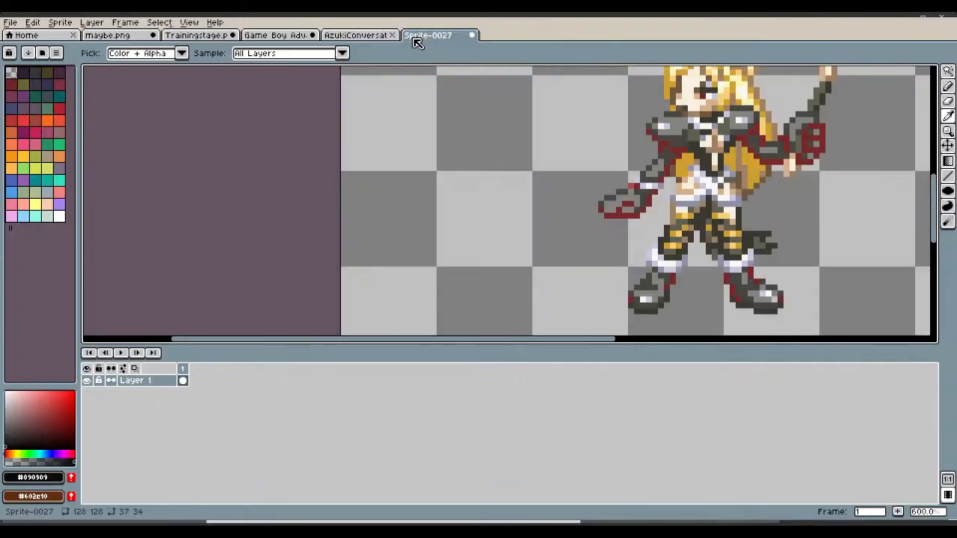
- Select the dark red edge pixels at the ankle and upper part of the right-hand boot with the Magic Wand at tolerance 1
click(948, 71)
scroll(702, 299, up, 4)
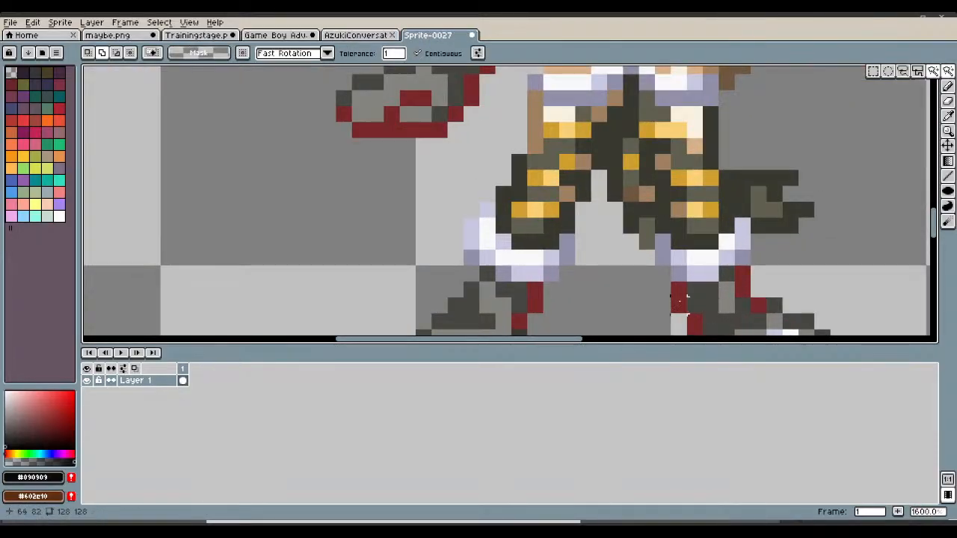
click(680, 299)
scroll(682, 301, down, 3)
scroll(678, 290, up, 2)
scroll(684, 307, down, 3)
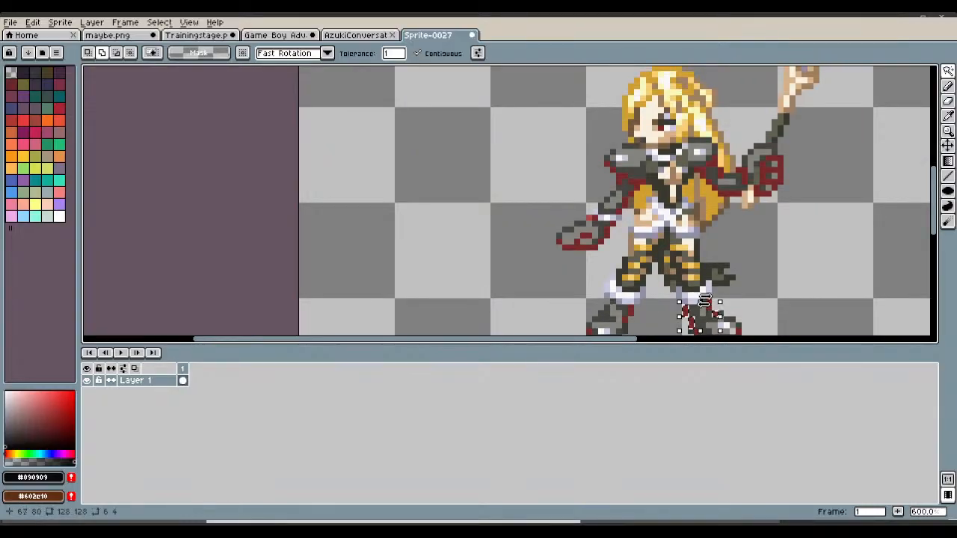
shift+click(708, 304)
click(709, 301)
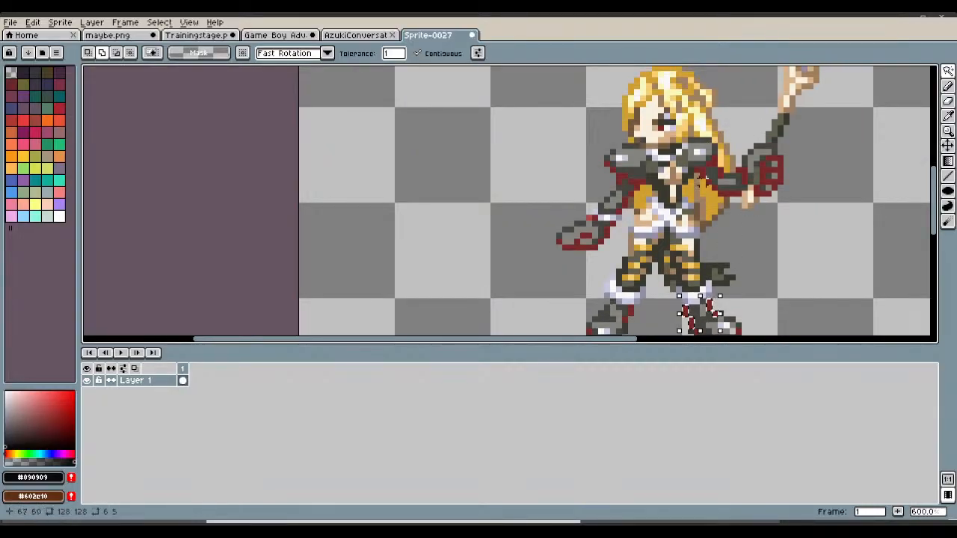
- Extend the selection to the dark red areas of the raised arm's sleeve, glove and shoulder pad
shift+click(701, 170)
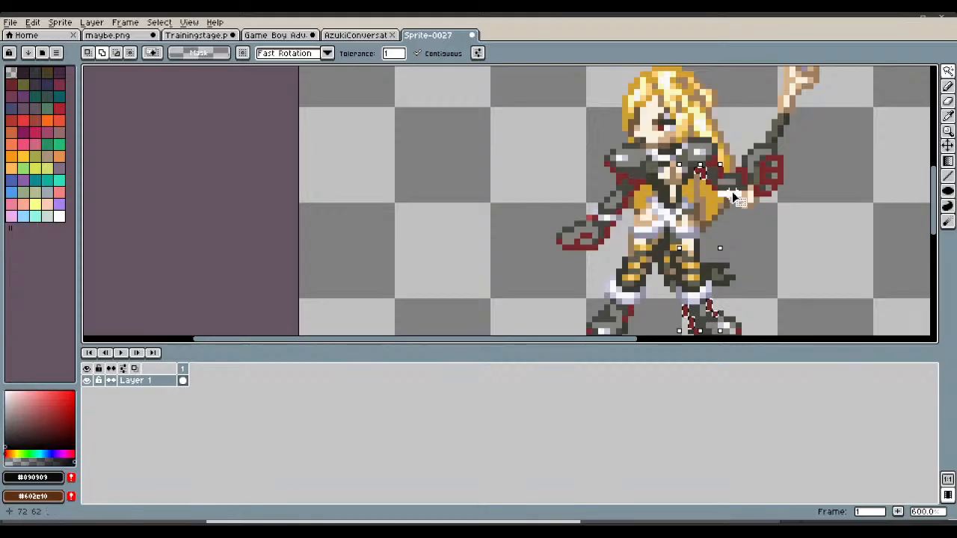
shift+click(732, 191)
scroll(742, 163, up, 3)
scroll(741, 163, up, 1)
shift+click(799, 189)
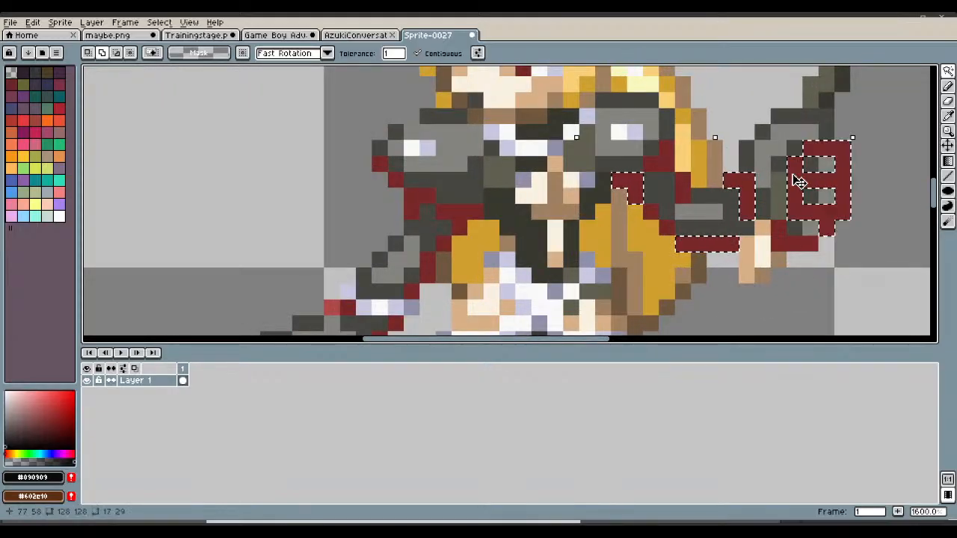
shift+click(794, 238)
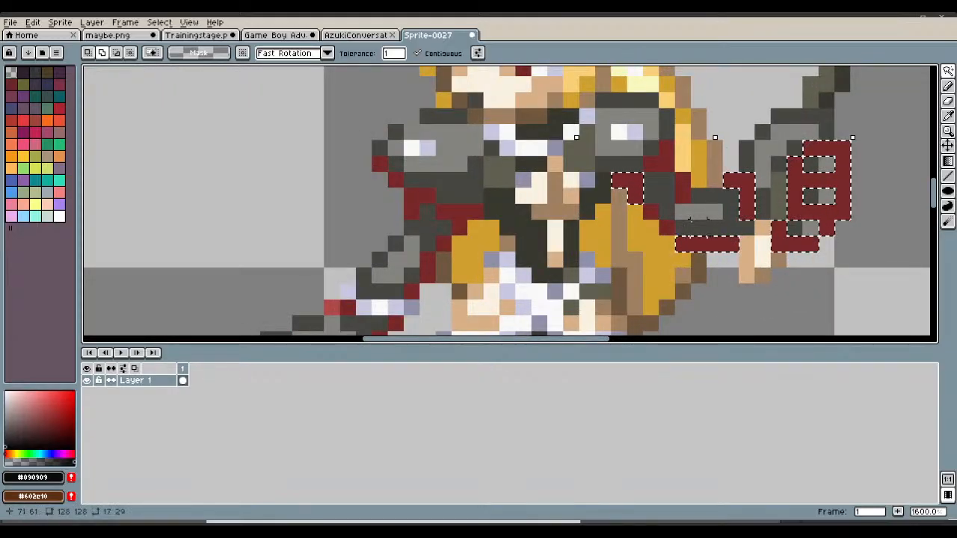
click(669, 225)
click(686, 186)
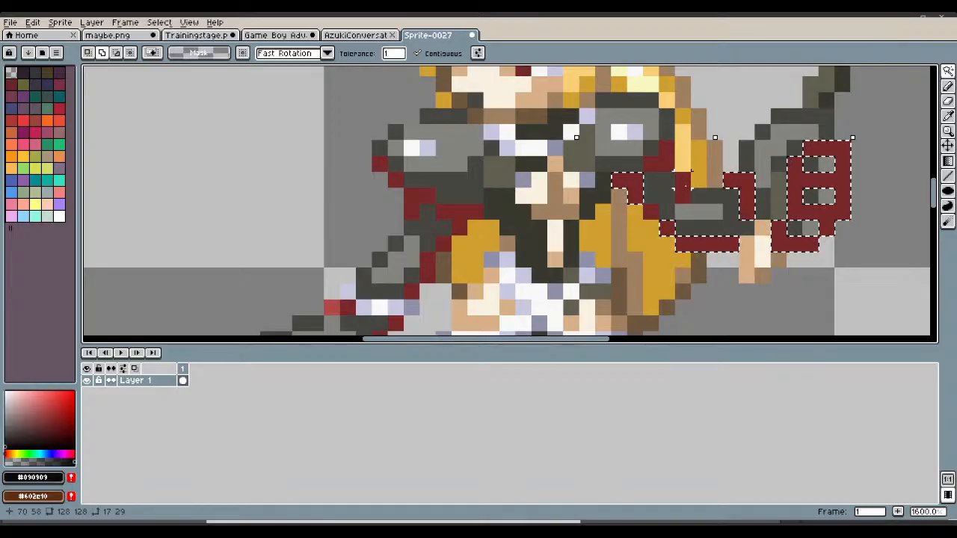
click(666, 160)
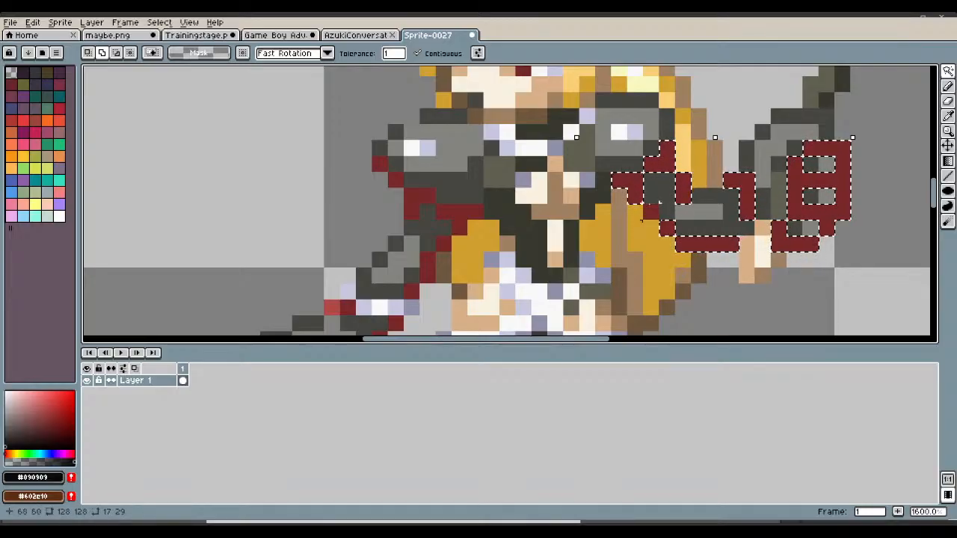
- Extend the selection to the dark red outlines of the other shoulder pad and the lowered arm's sleeve, excluding the gray sleeve areas
click(447, 209)
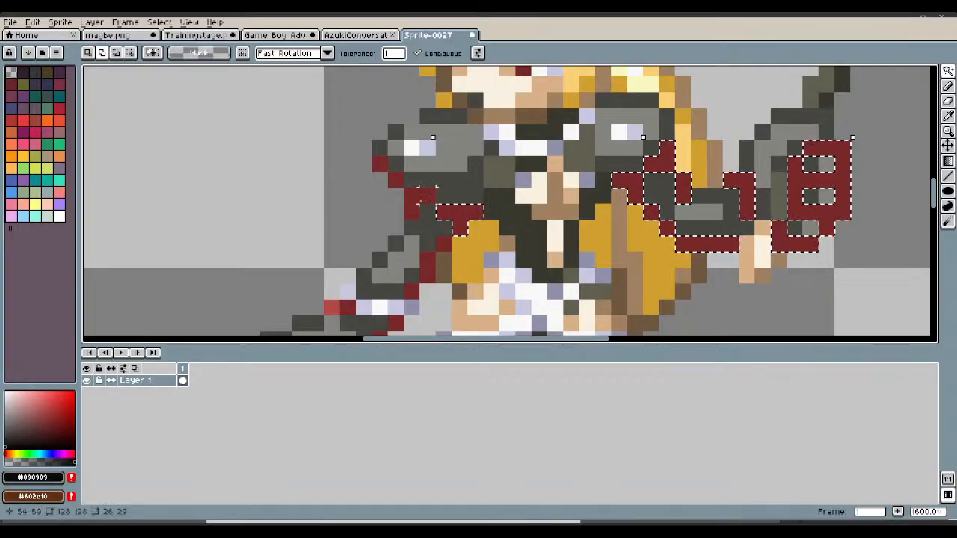
click(426, 195)
click(396, 181)
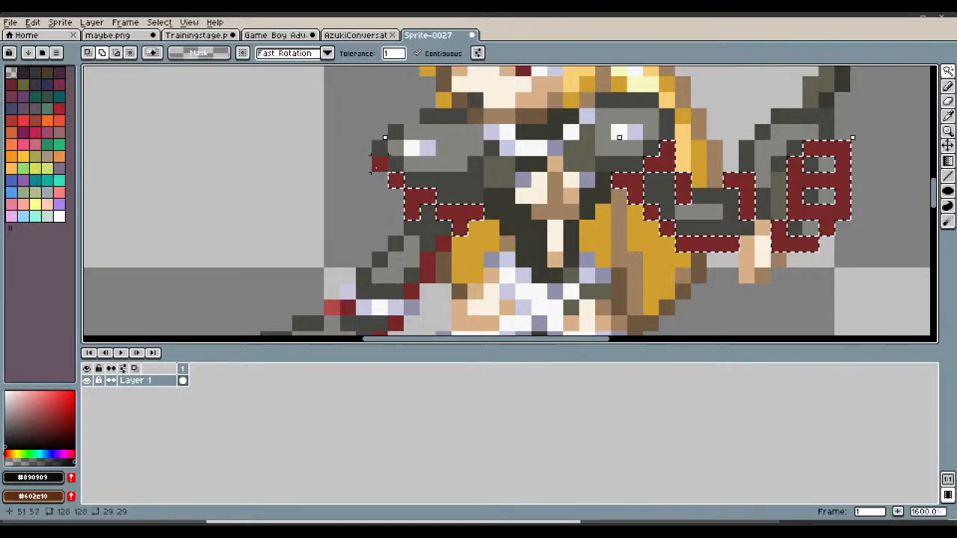
click(379, 164)
click(423, 272)
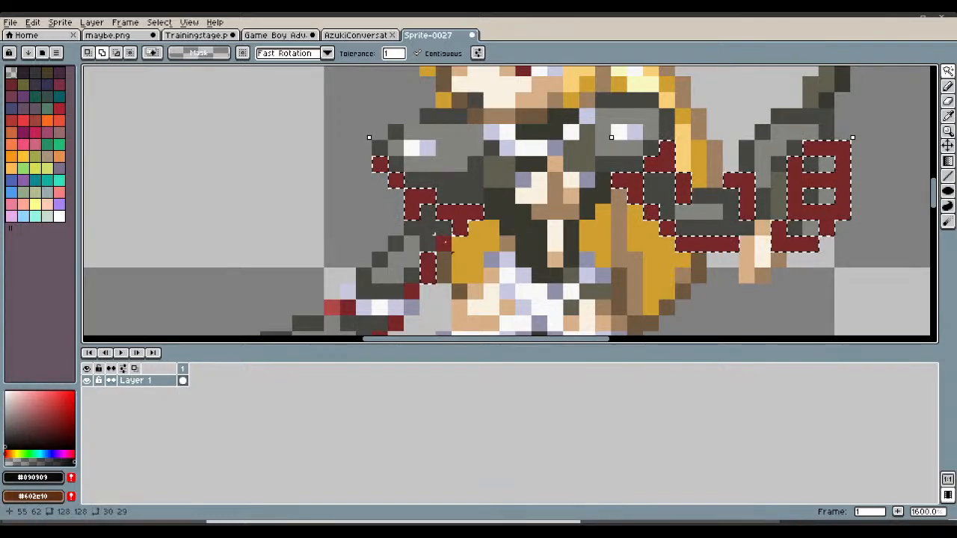
click(369, 283)
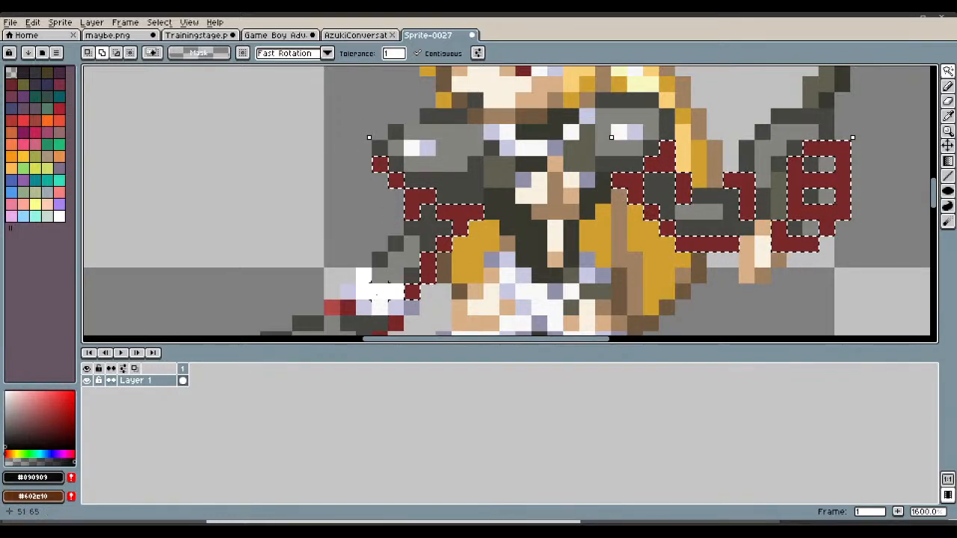
scroll(377, 288, down, 3)
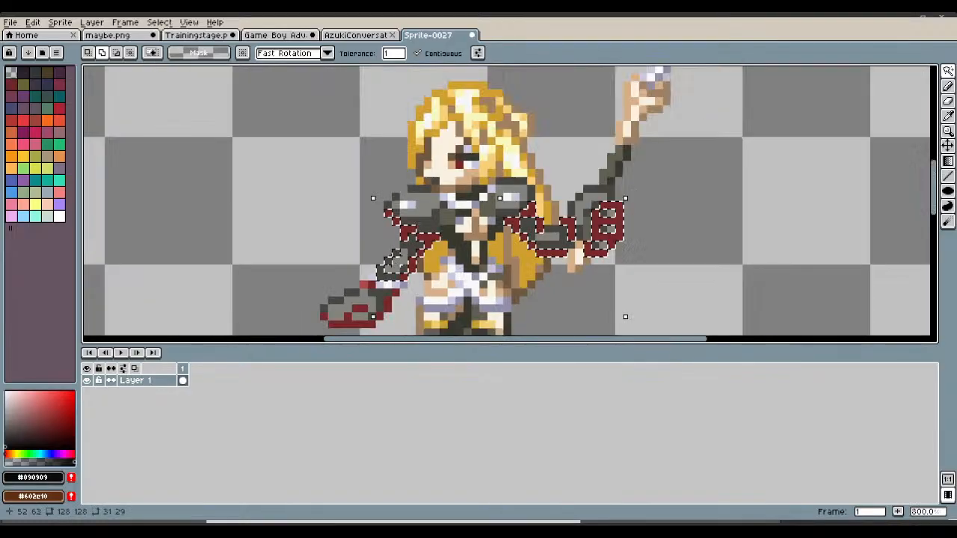
scroll(396, 270, up, 3)
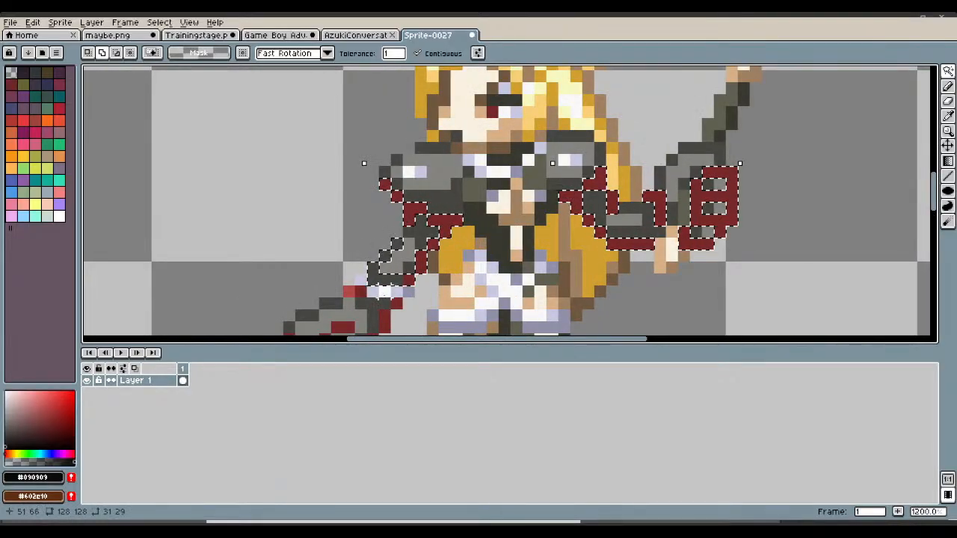
key(ctrl+z)
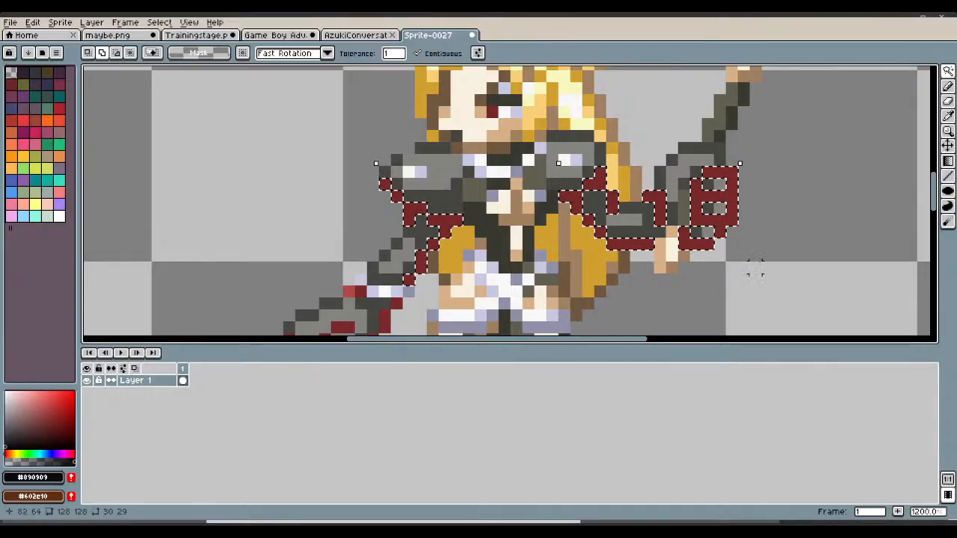
- Add the remaining dark red pixels of both boots and the dark red areas of the lowered glove to the selection
drag(936, 198, 943, 236)
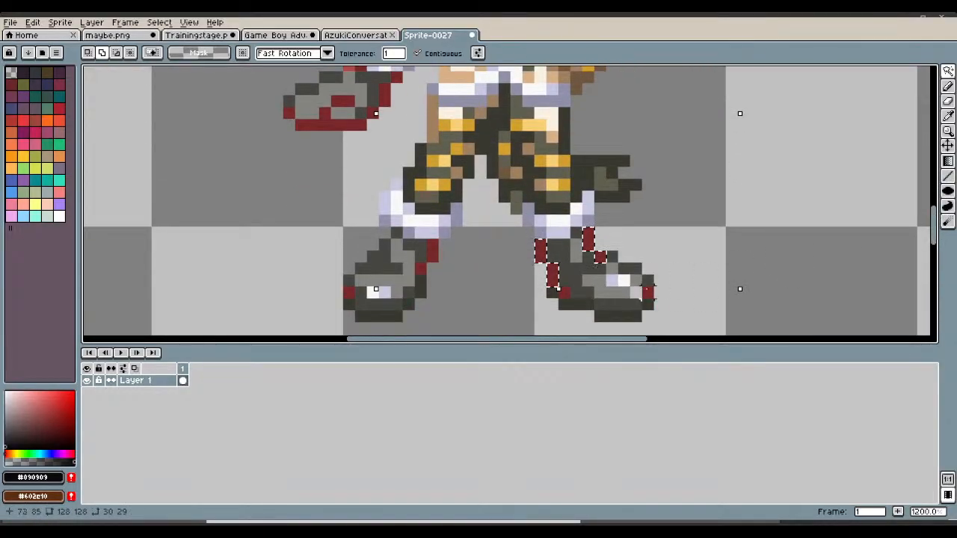
click(648, 293)
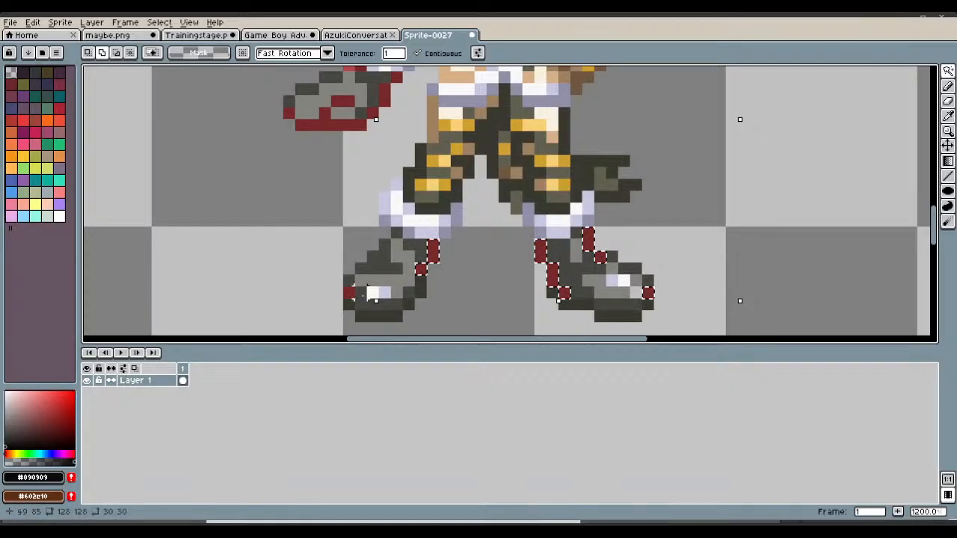
click(331, 120)
click(350, 100)
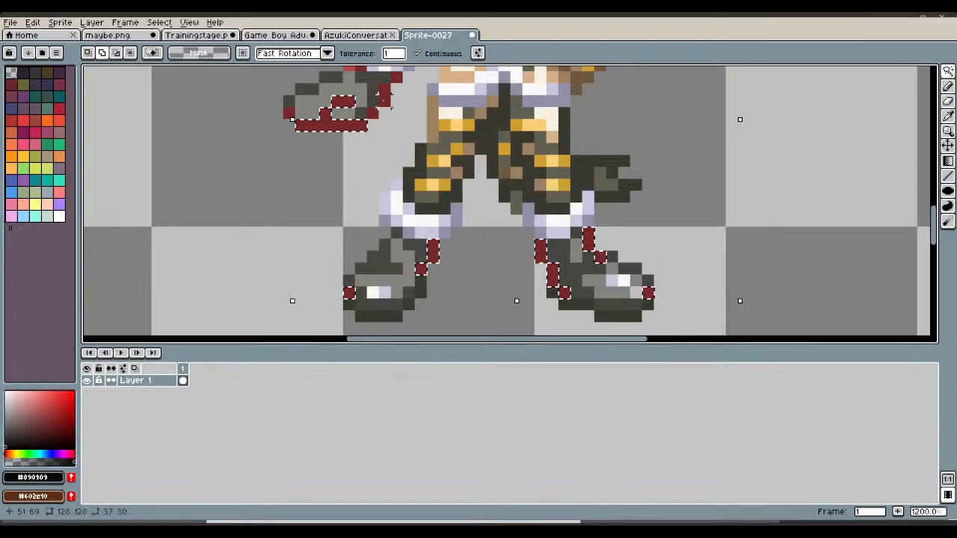
click(384, 100)
click(373, 113)
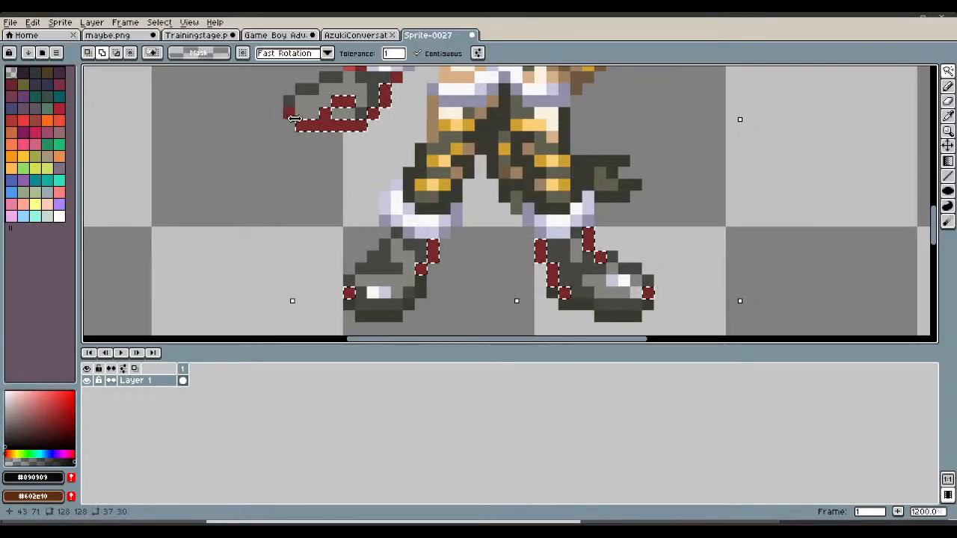
drag(289, 114, 288, 119)
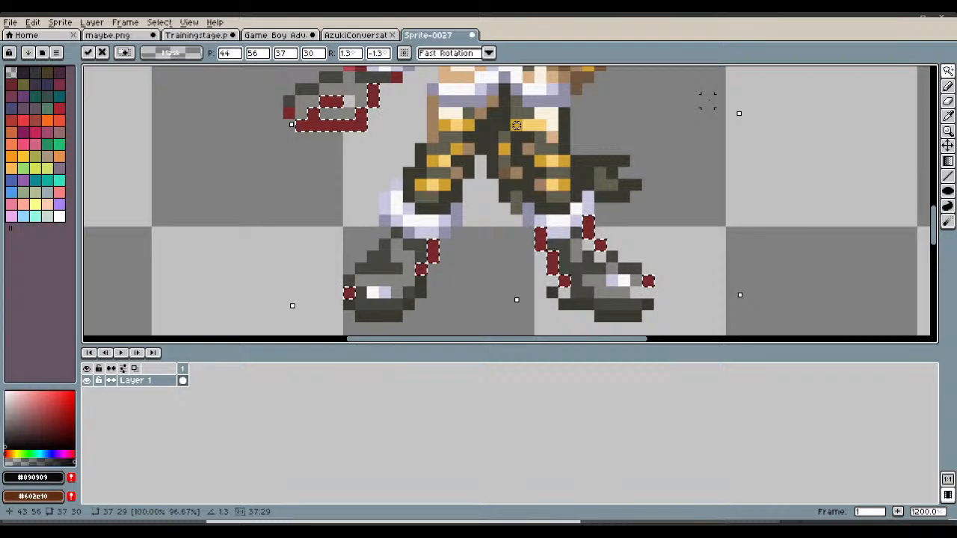
key(ctrl+z)
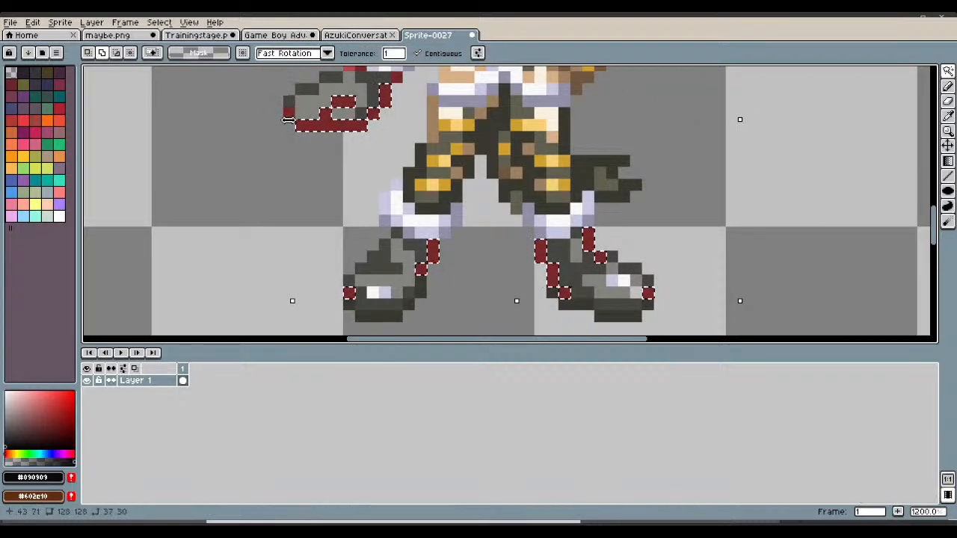
click(290, 112)
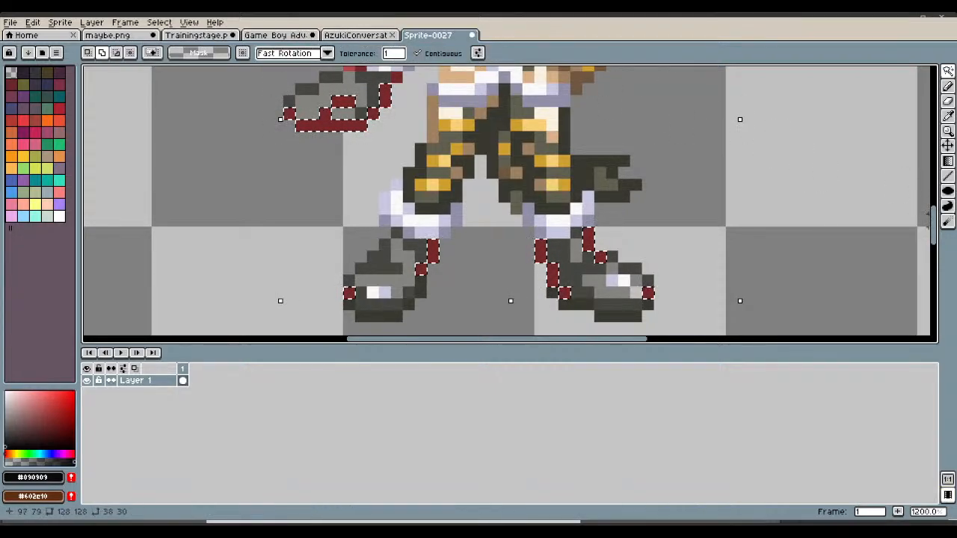
- Paint the selected dark red areas #090909 with the 11 px Contour tool and clear the selection
scroll(934, 200, up, 5)
drag(936, 195, 936, 195)
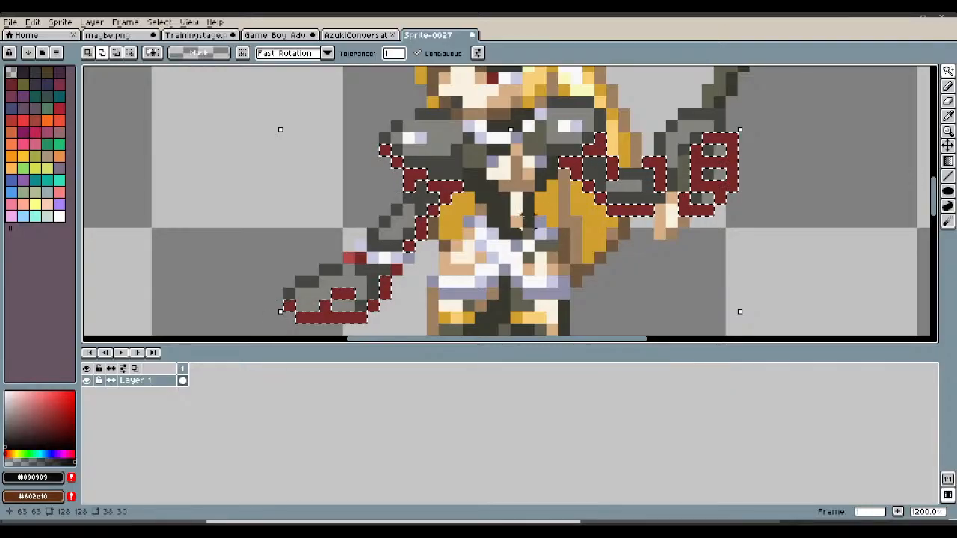
scroll(567, 189, down, 3)
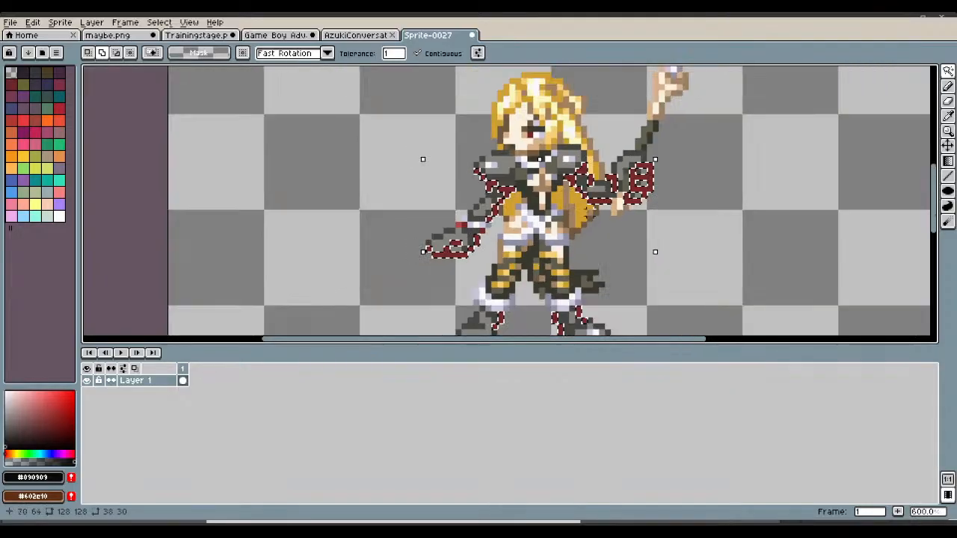
click(948, 206)
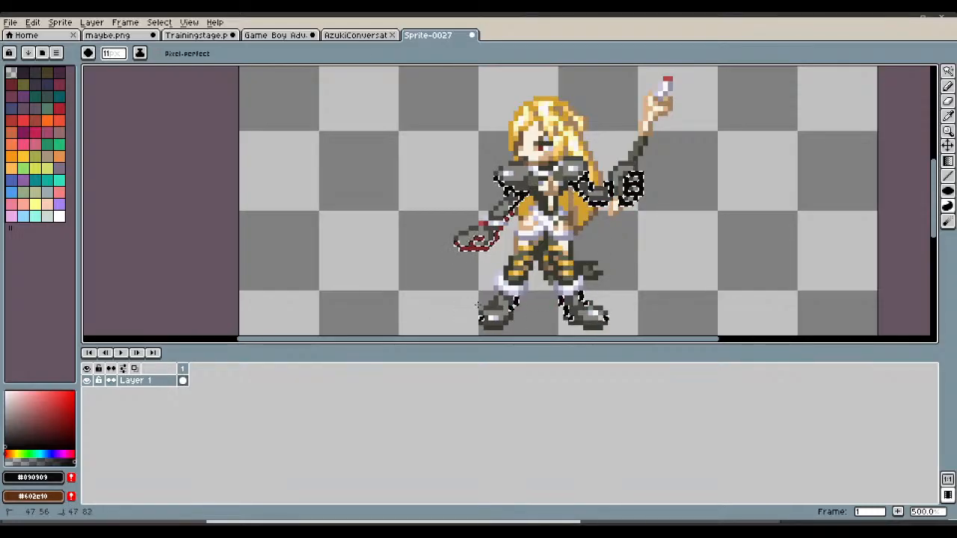
click(631, 317)
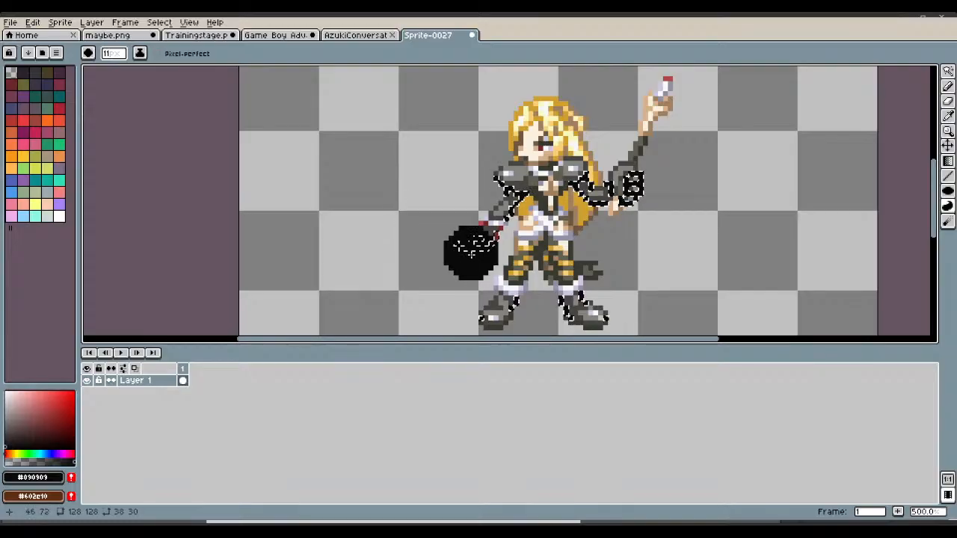
drag(471, 243, 501, 224)
key(ctrl+d)
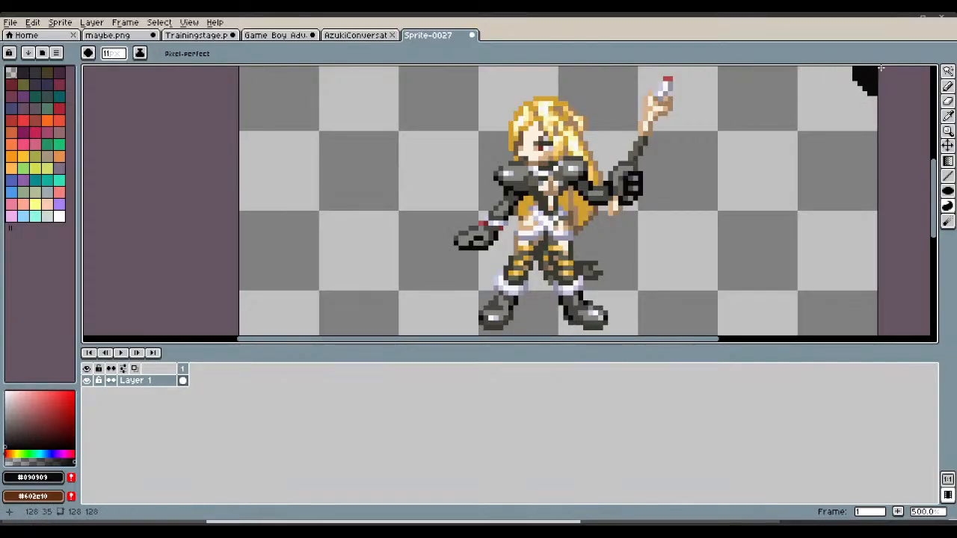
key(shift+b)
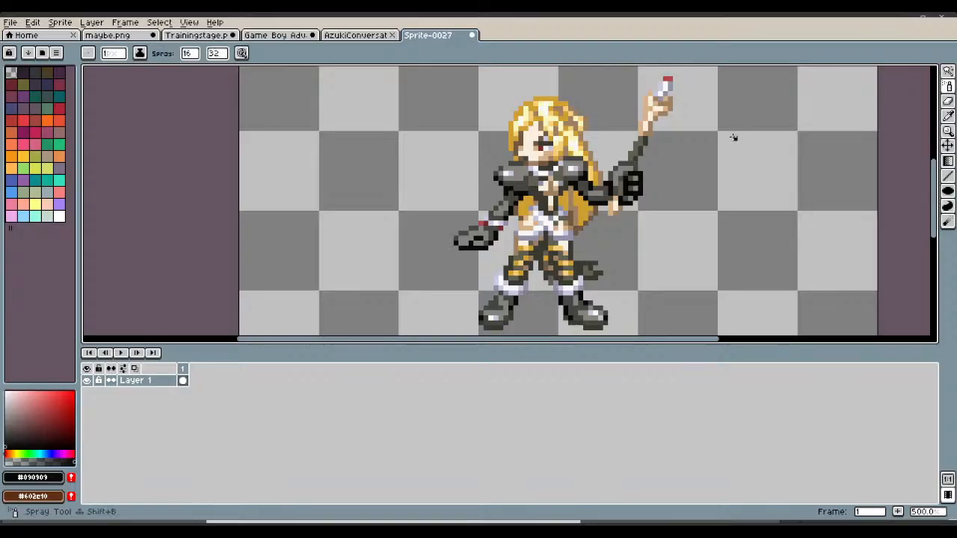
scroll(497, 222, up, 2)
drag(464, 225, 462, 222)
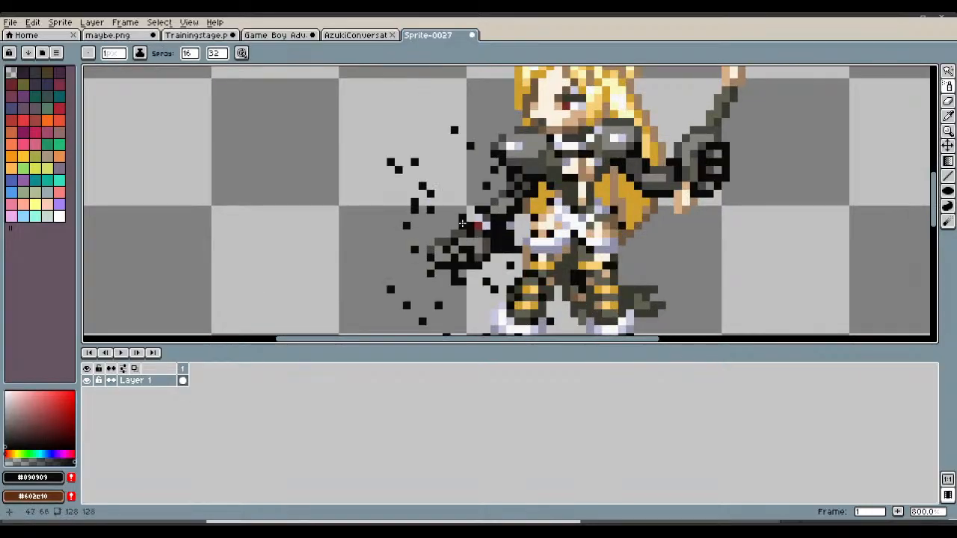
key(ctrl+z)
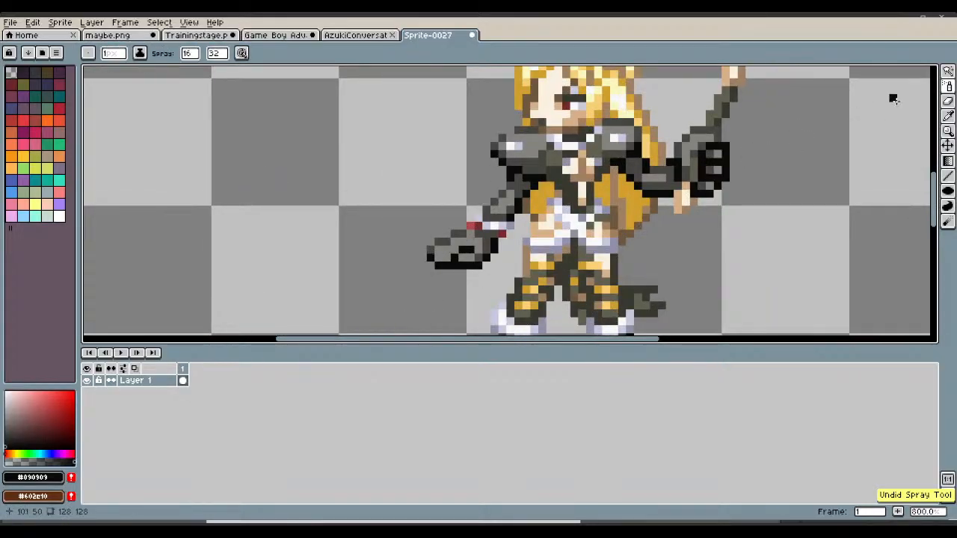
- With the 1 px Pencil, paint the lowered wrist's leftover dark red pixels #090909 and its lighter red pixel with the glove's sampled gray #848480
click(949, 87)
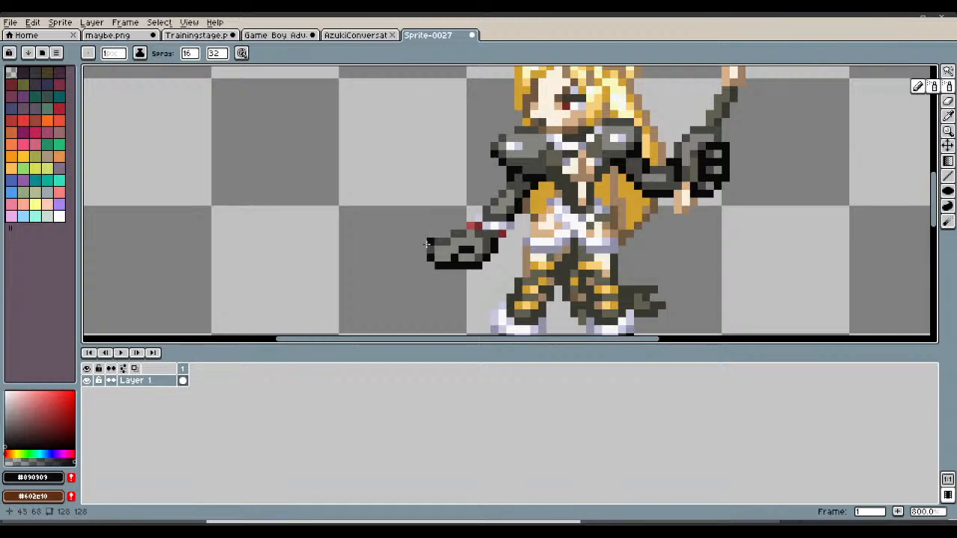
click(918, 86)
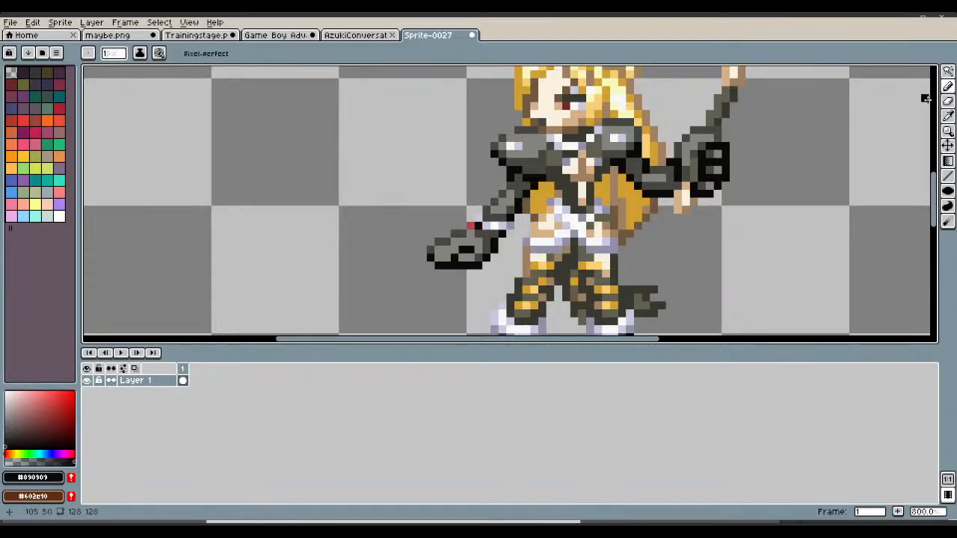
click(948, 116)
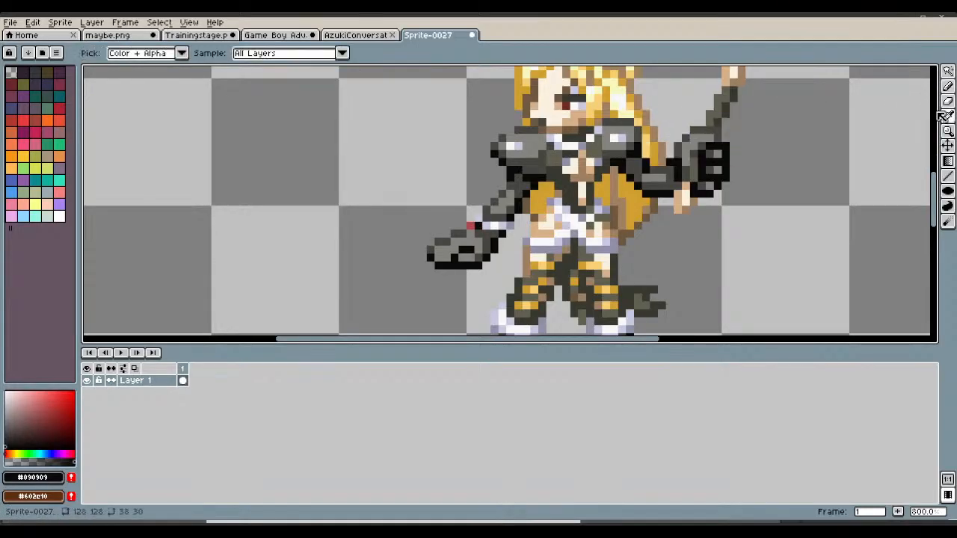
click(460, 239)
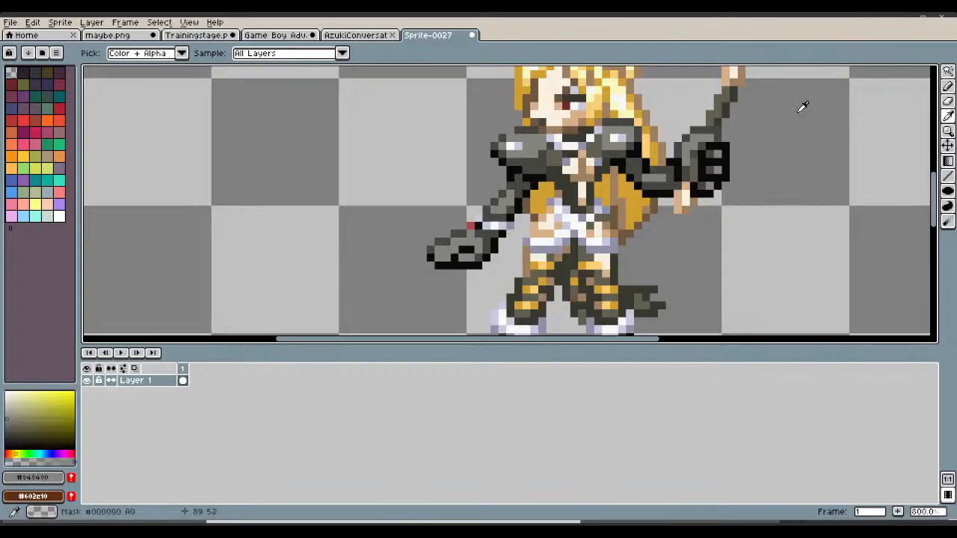
click(948, 86)
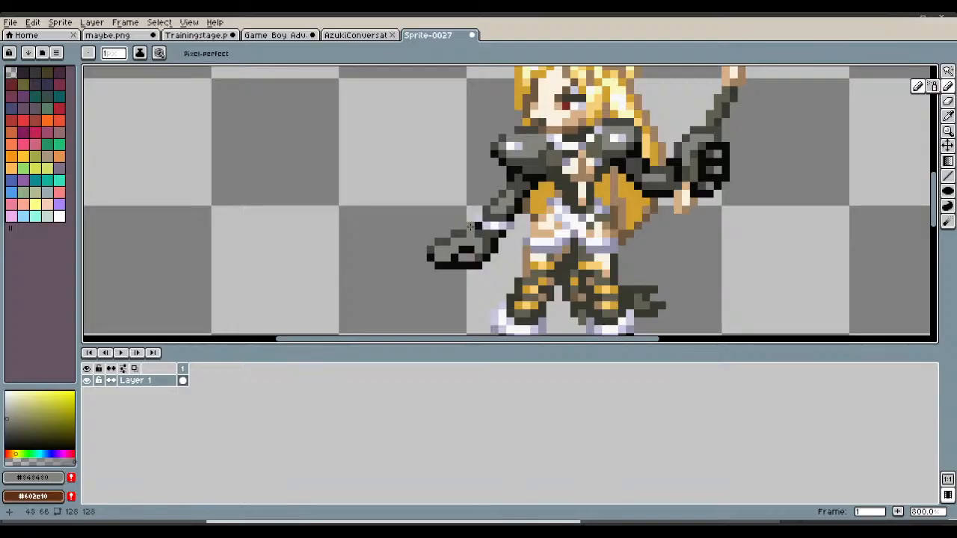
- Erase the leftover dark shape beside the character's knee with the 15 px Eraser
scroll(662, 203, down, 2)
scroll(702, 295, up, 2)
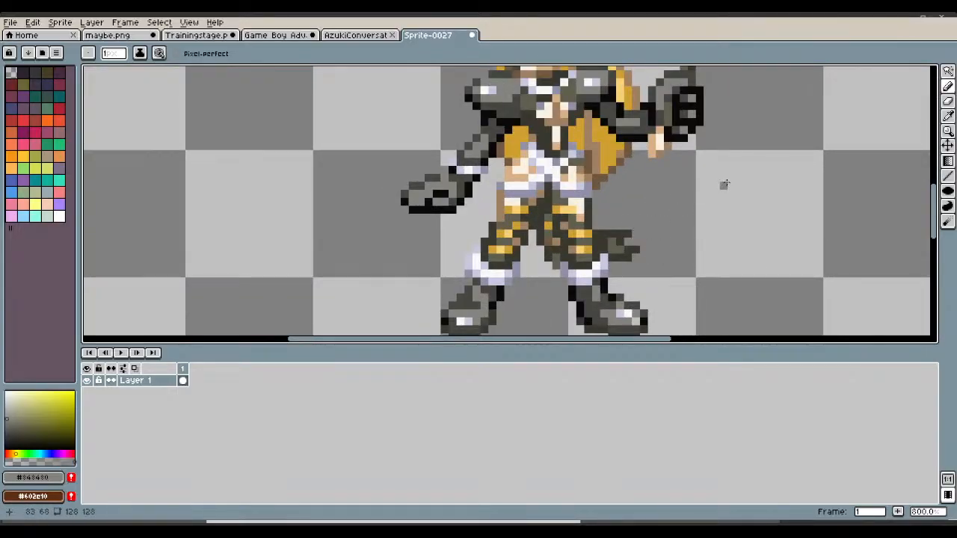
click(948, 100)
click(667, 226)
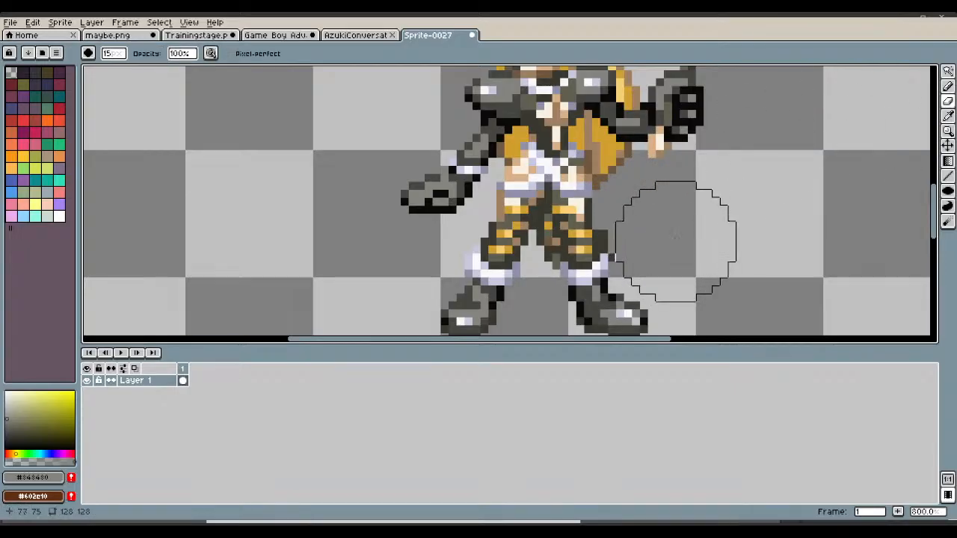
scroll(771, 225, down, 2)
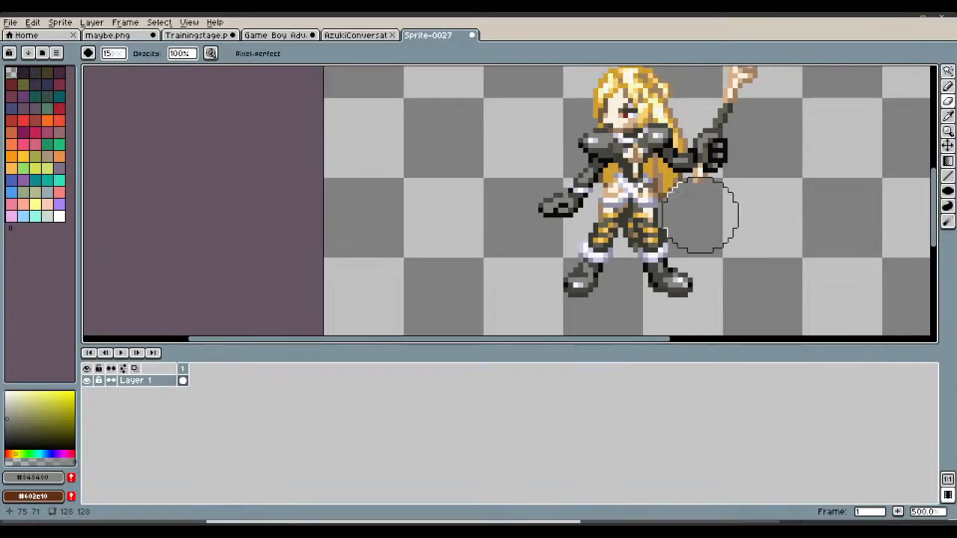
scroll(705, 216, up, 4)
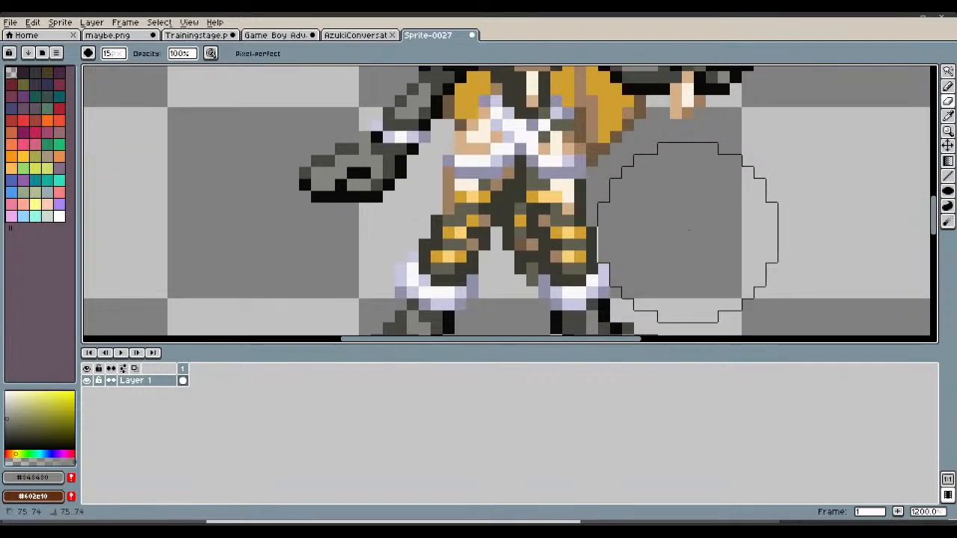
- Examine the recolored sprite at several zoom levels for leftover pixels and open the file commands
scroll(748, 231, down, 4)
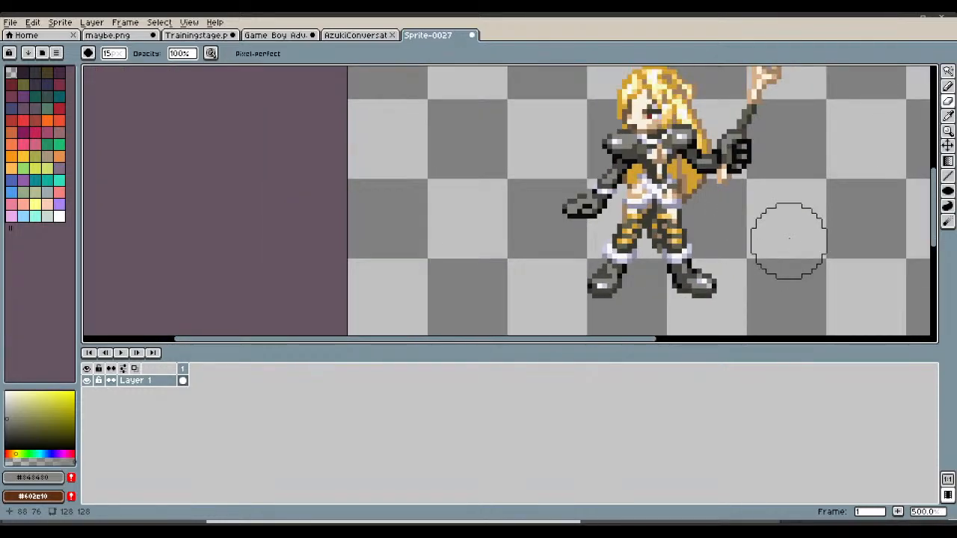
scroll(789, 240, up, 2)
scroll(788, 239, down, 3)
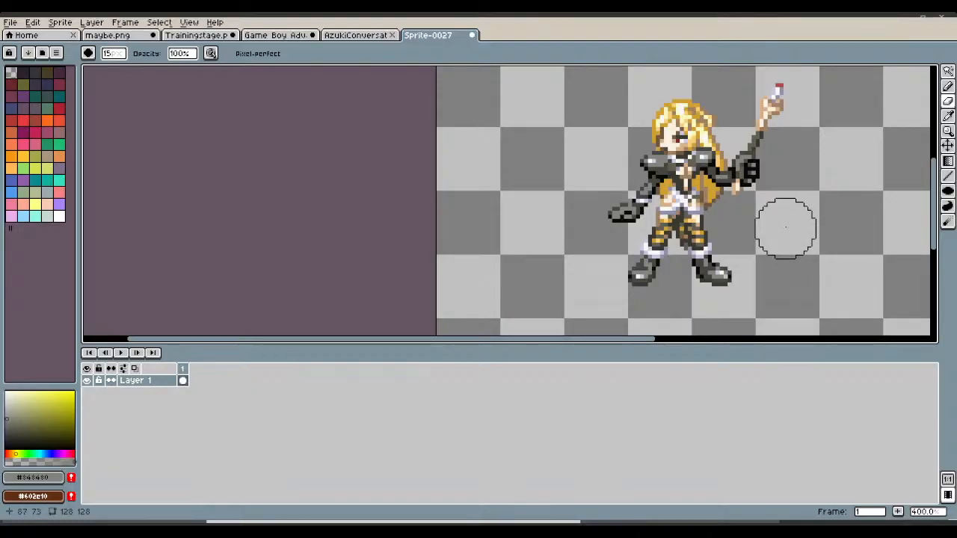
scroll(785, 228, up, 1)
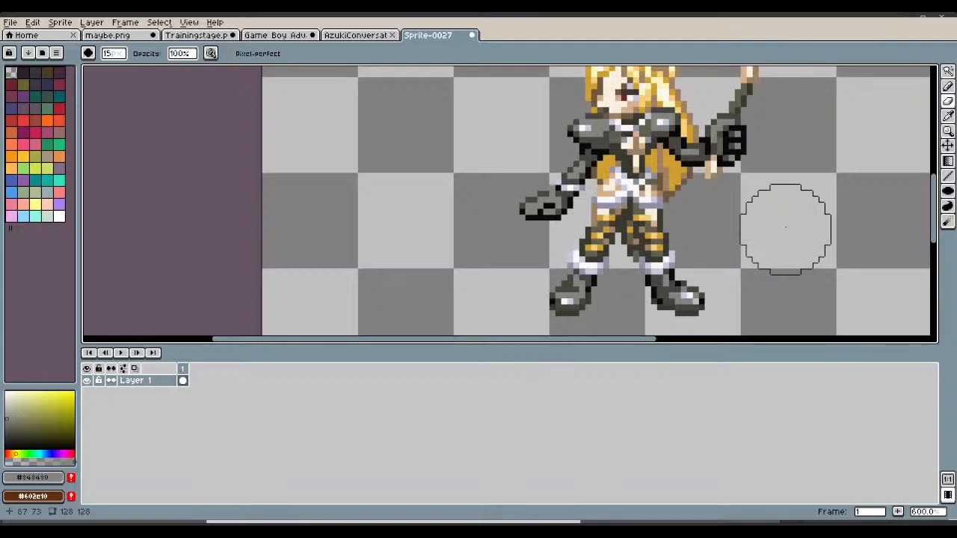
scroll(784, 228, down, 2)
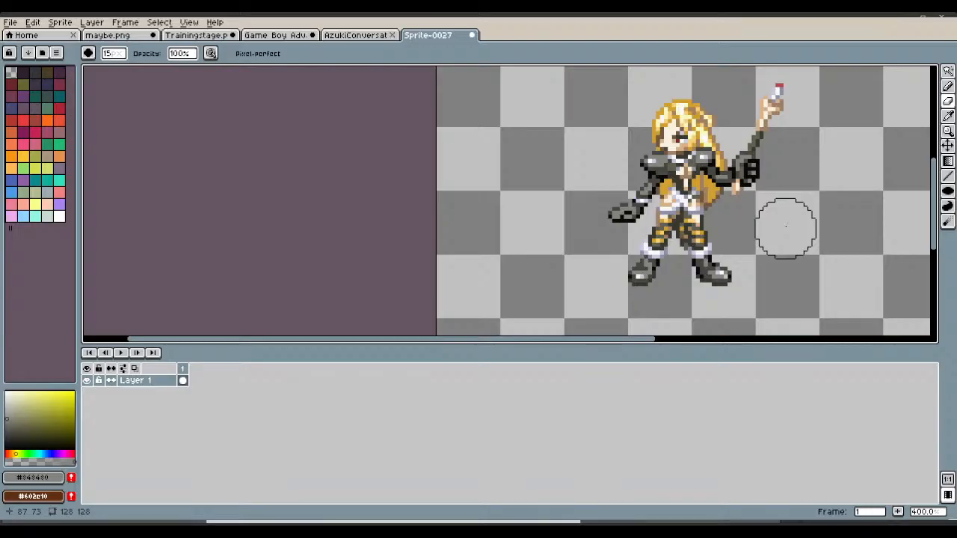
scroll(786, 227, up, 1)
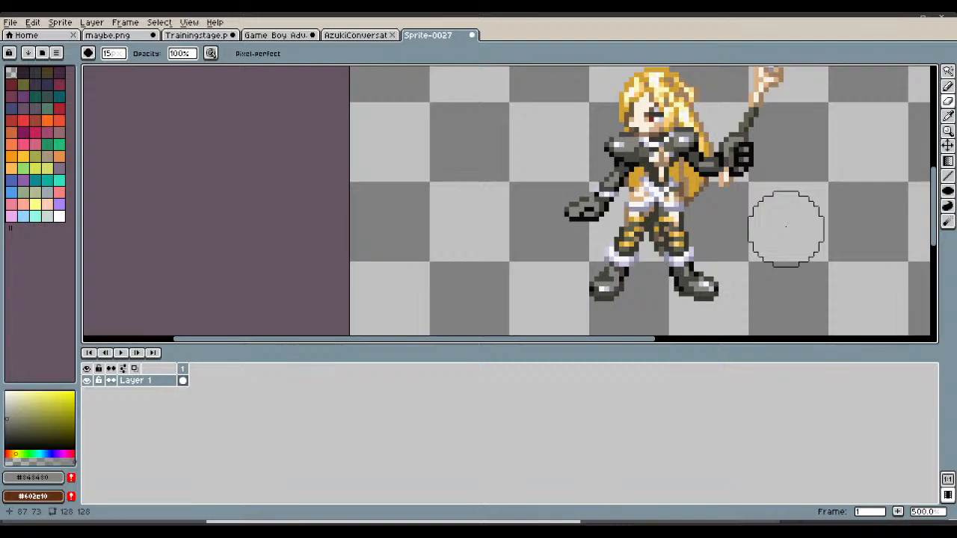
scroll(786, 227, up, 4)
scroll(786, 228, down, 5)
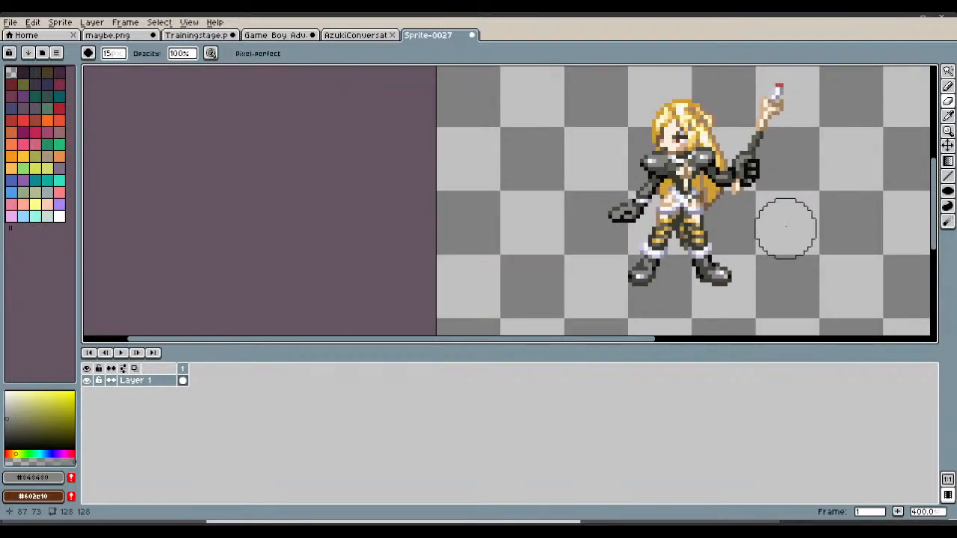
click(12, 24)
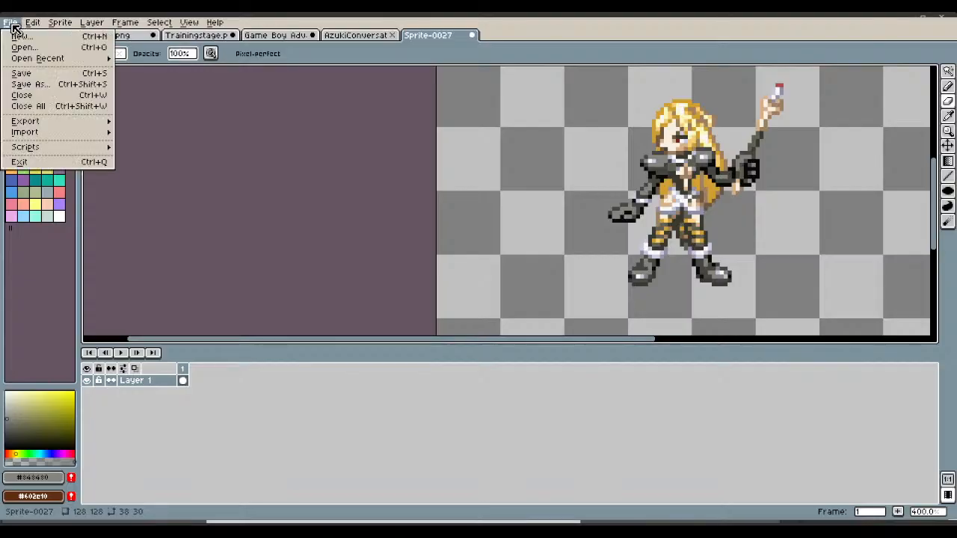
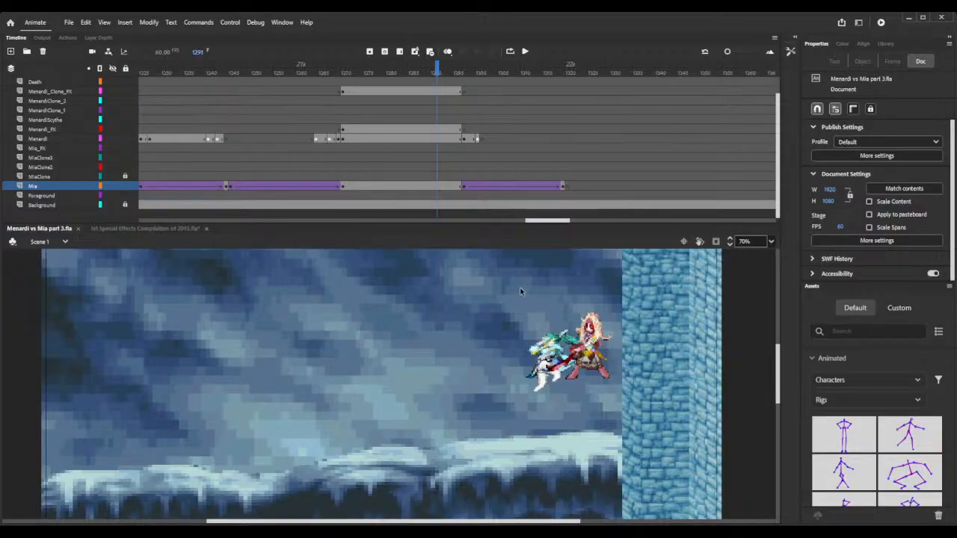
- Switch to Adobe Animate and insert a blank keyframe at frame 1329 on the Background layer
scroll(521, 288, down, 3)
scroll(520, 288, up, 2)
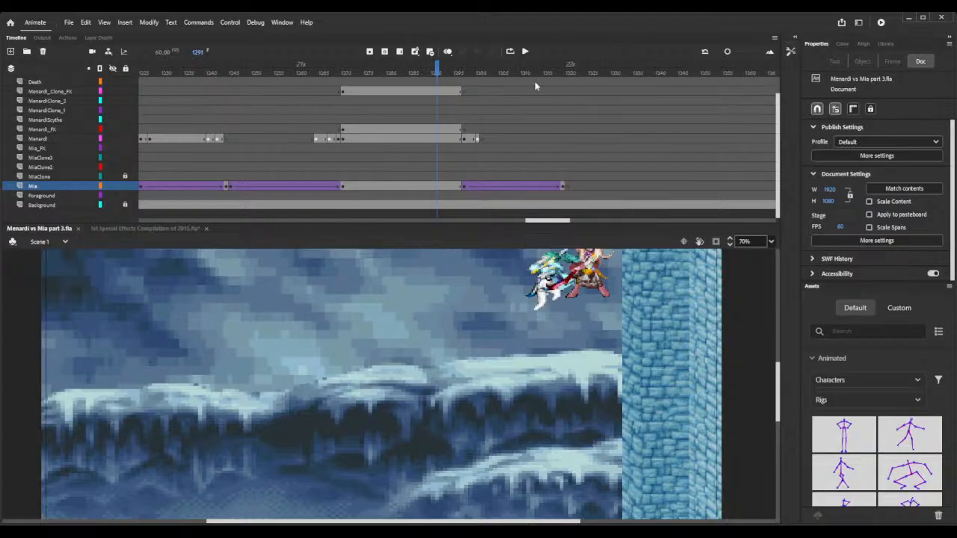
drag(455, 74, 500, 75)
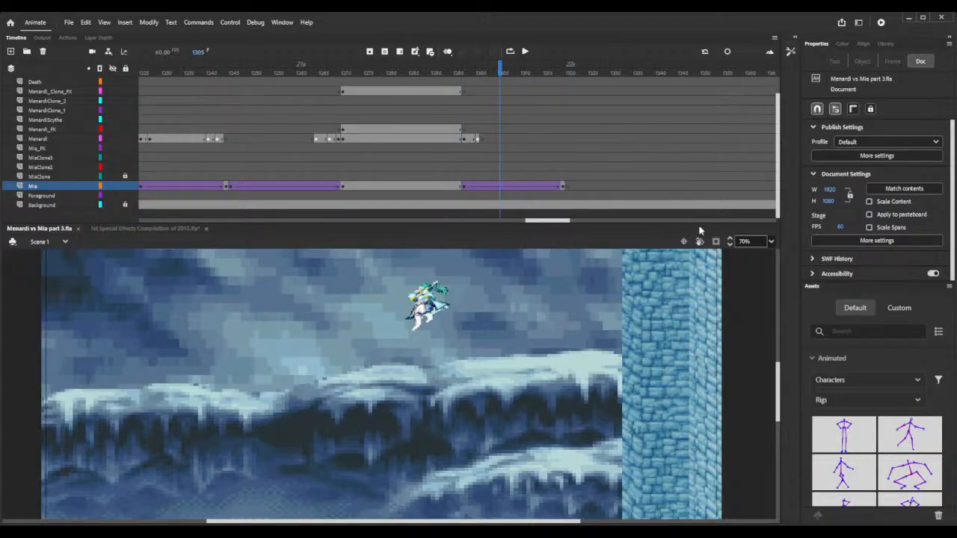
click(730, 245)
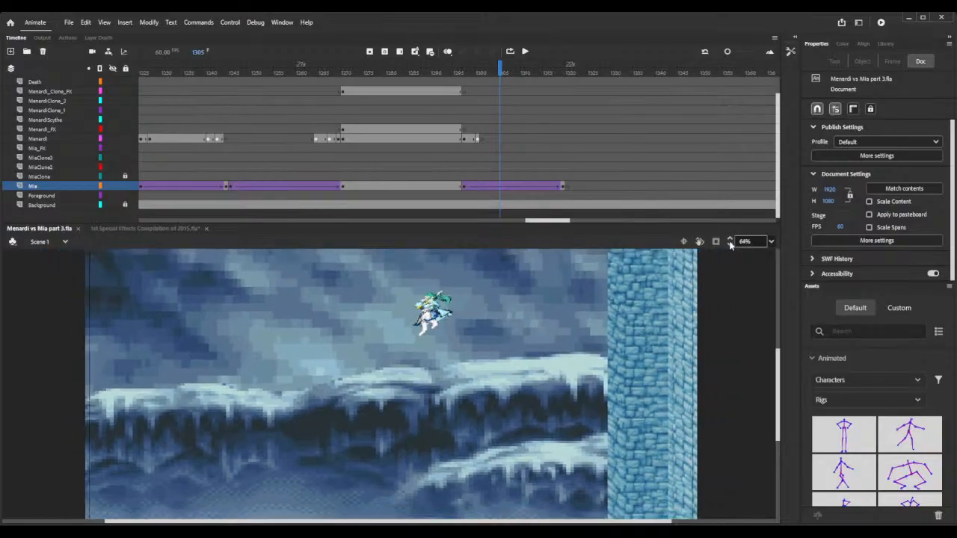
click(730, 245)
click(730, 246)
click(730, 245)
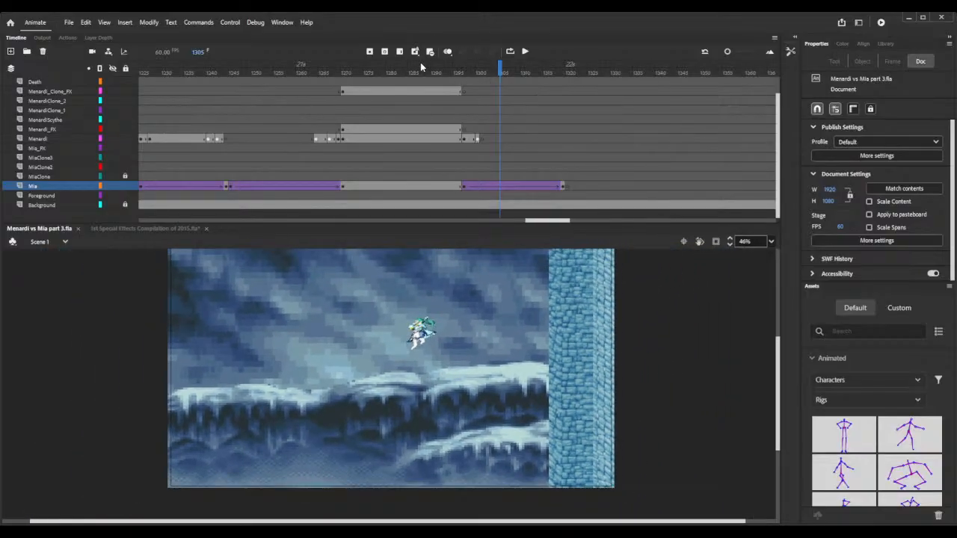
drag(426, 77, 608, 88)
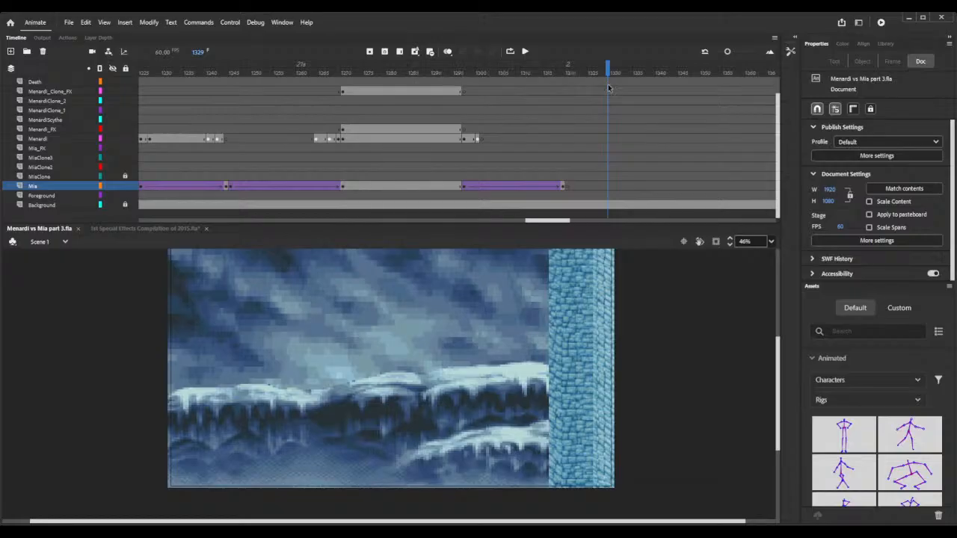
click(610, 207)
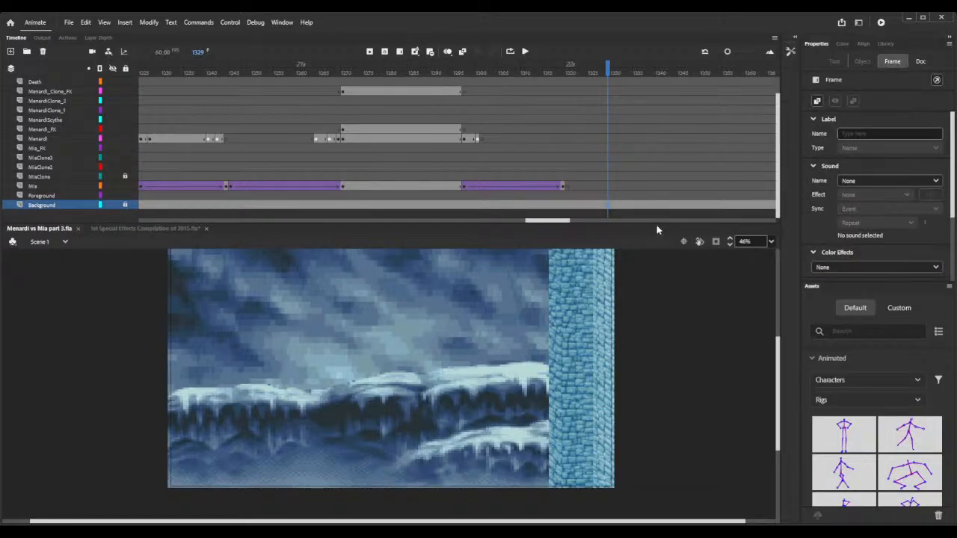
key(F7)
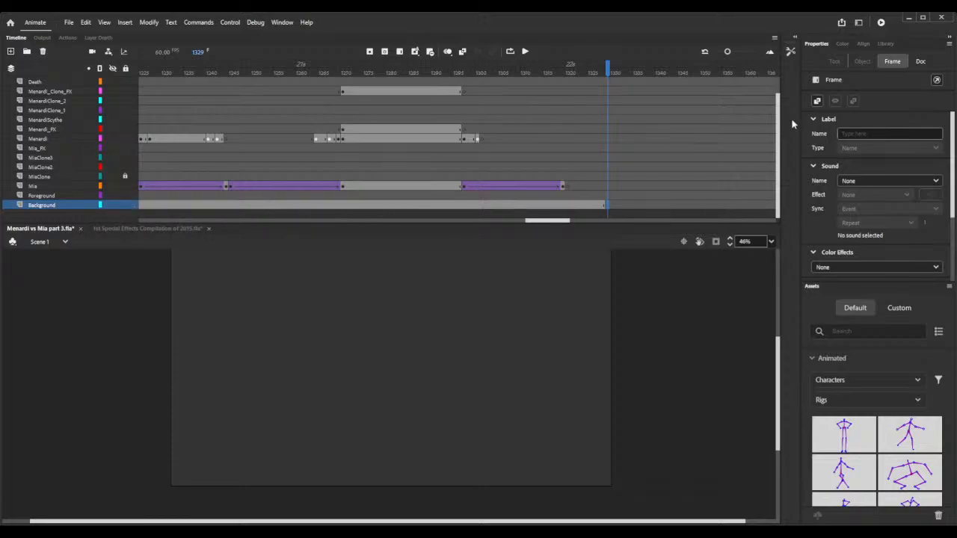
- Find Prearele.png in the library with the search "pre" and place it on the Background keyframe, aligned with the stage
click(889, 44)
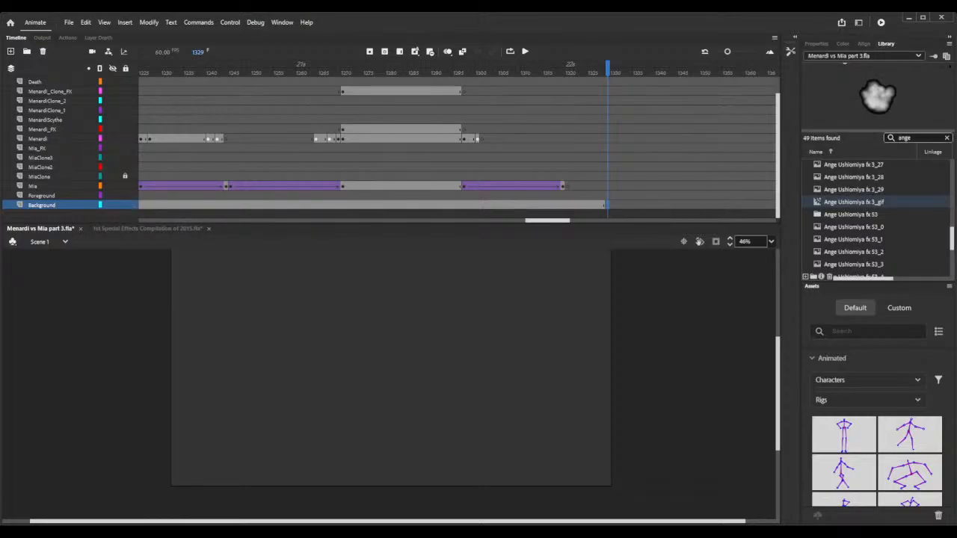
click(946, 138)
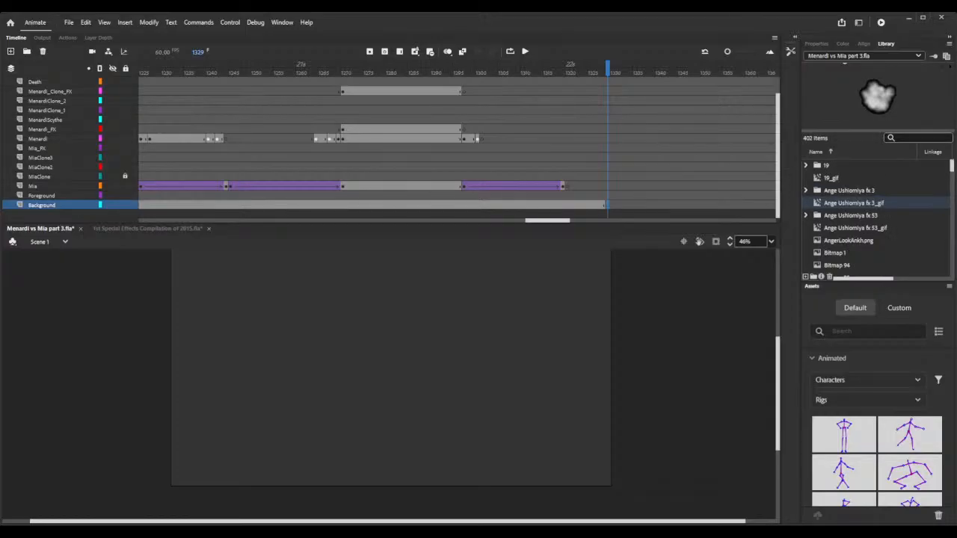
drag(854, 203, 523, 329)
click(913, 137)
text(pre)
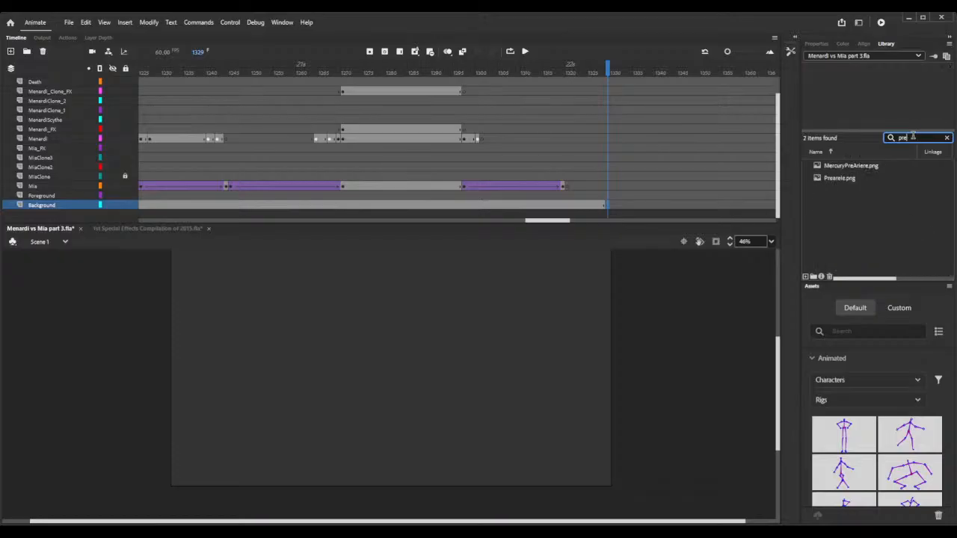
click(837, 178)
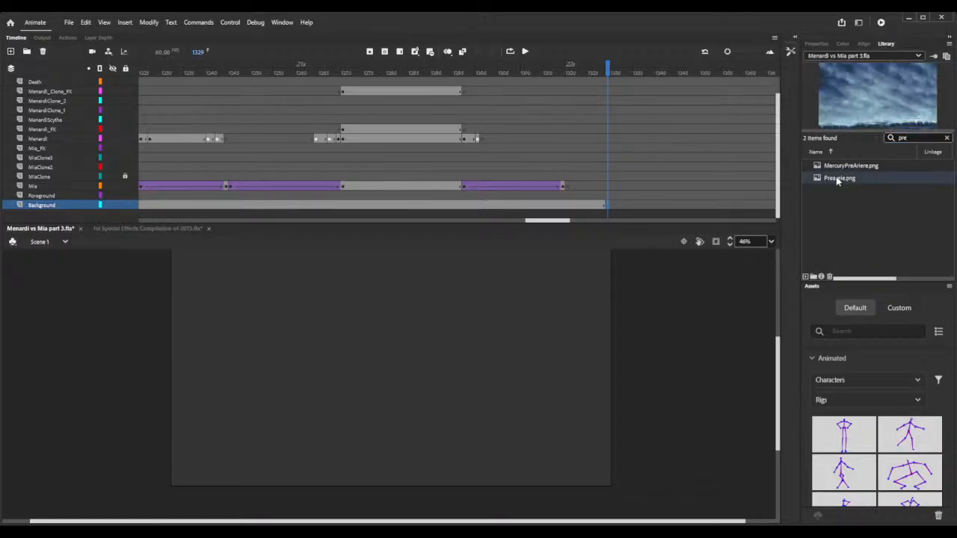
drag(385, 358, 381, 354)
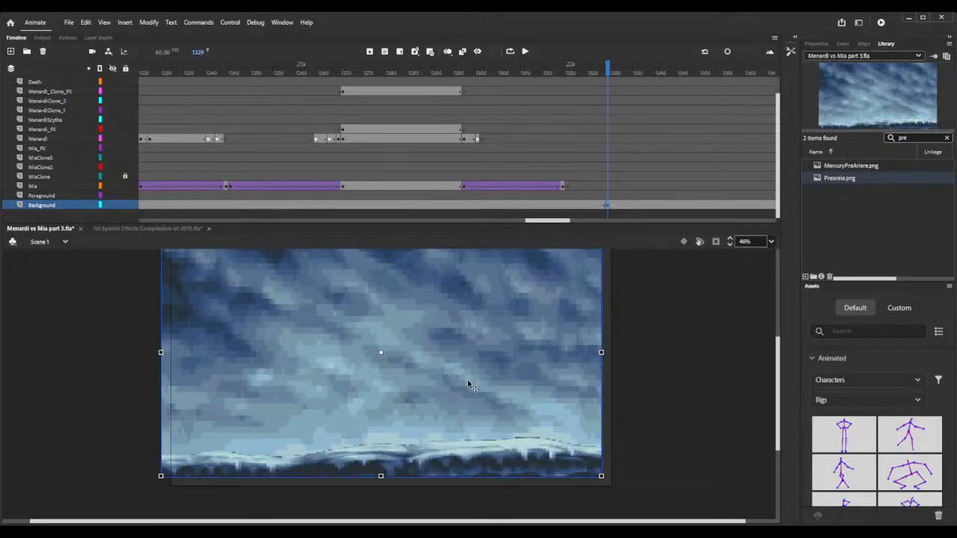
drag(468, 385, 478, 395)
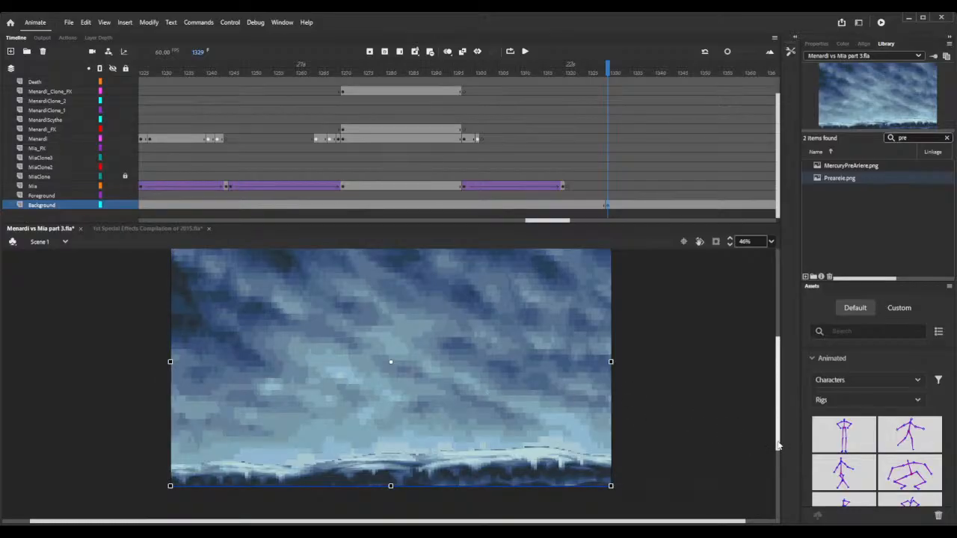
- Set the Background layer's depth to 180 at frame 1329 and enlarge the sky image to cover the stage again
scroll(777, 447, up, 2)
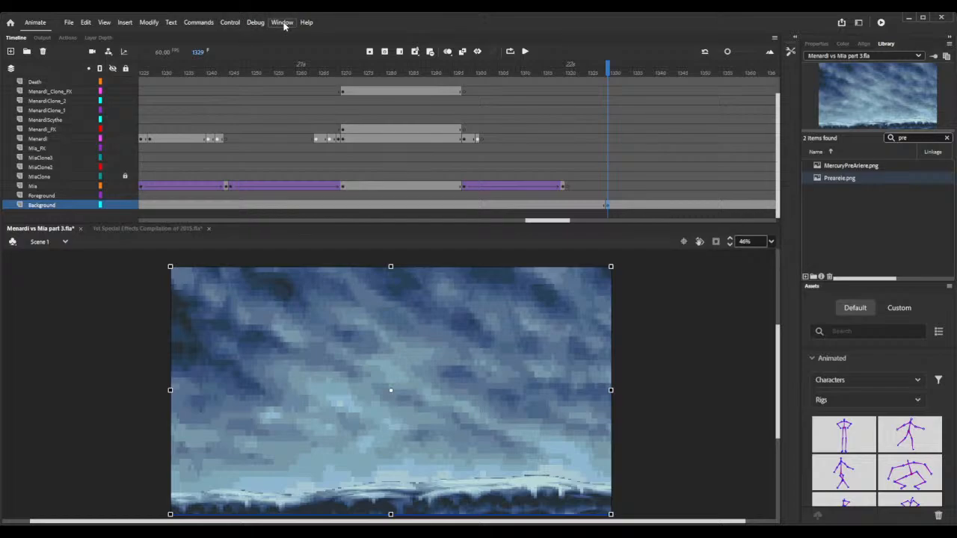
click(325, 210)
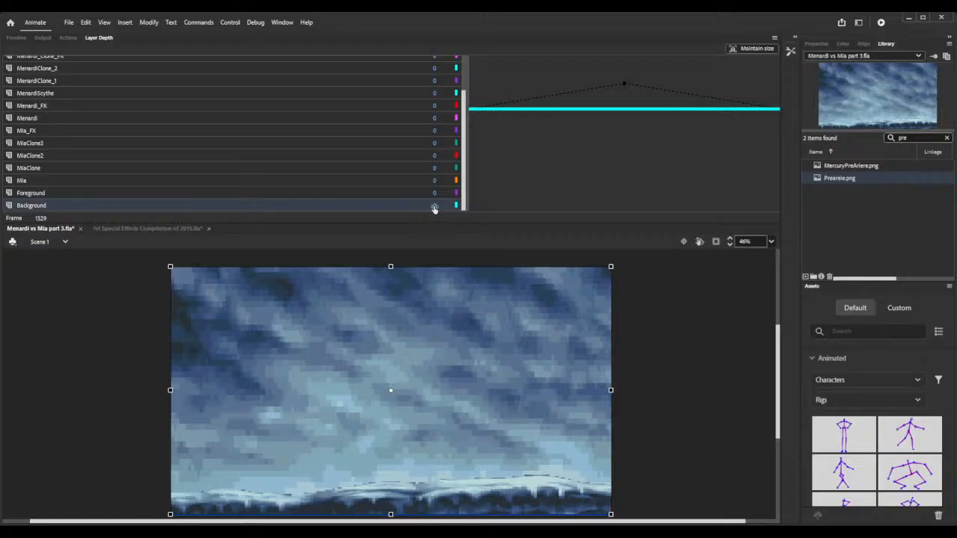
drag(433, 207, 526, 207)
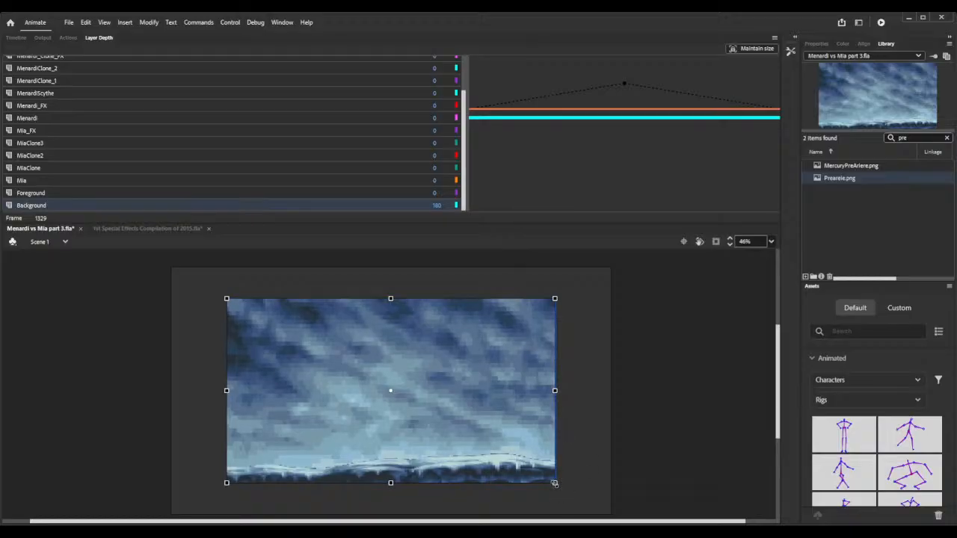
drag(555, 485, 611, 516)
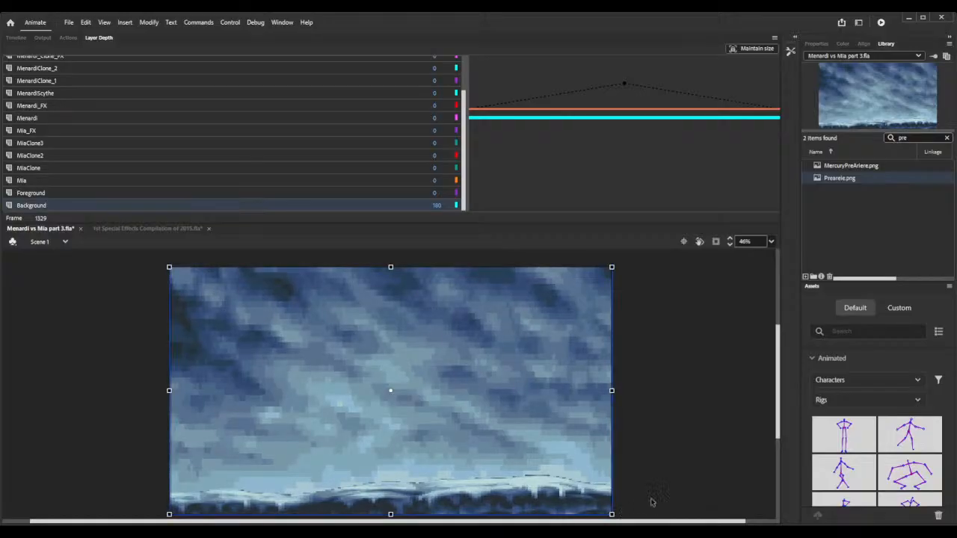
click(700, 472)
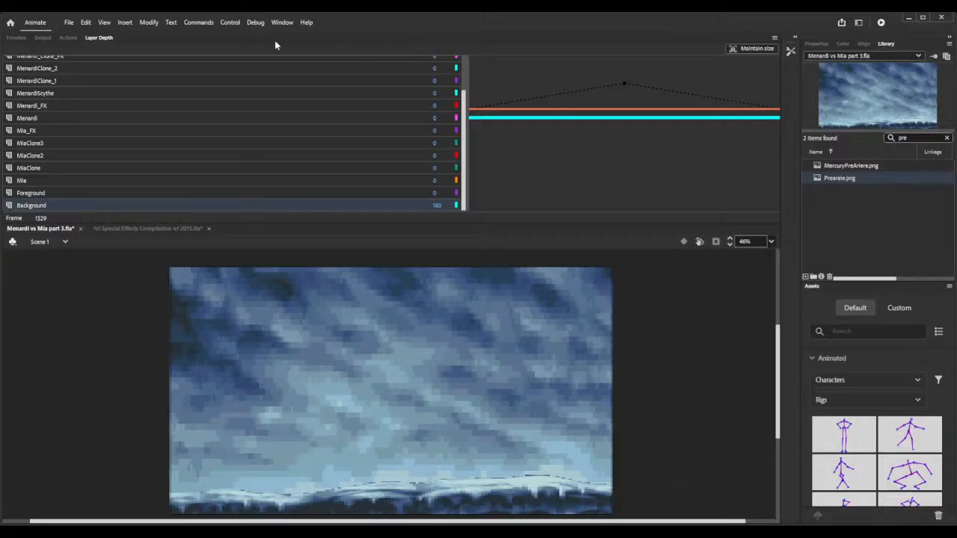
- Add the sprite image to the Mia layer at frame 1329 and place it on the snowy ground near the stage's left edge
click(22, 39)
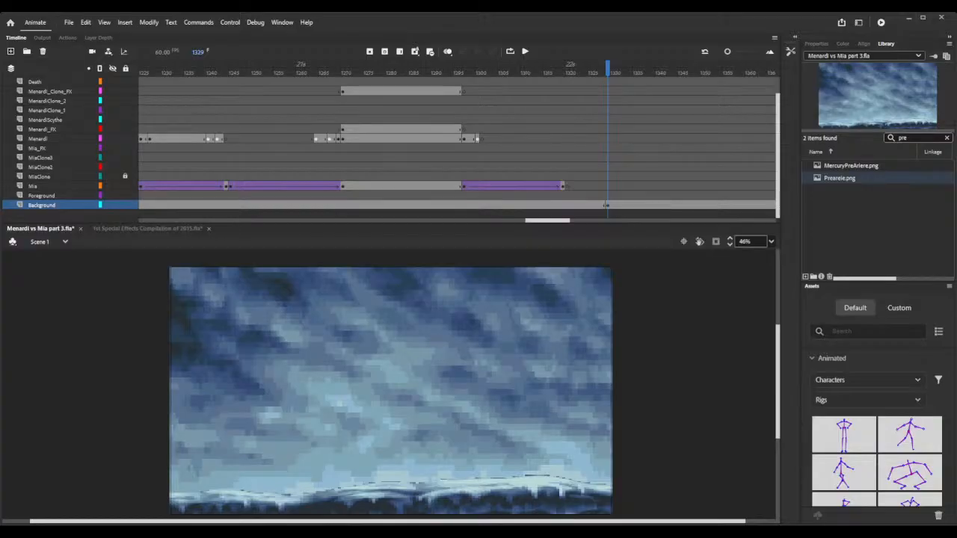
click(609, 188)
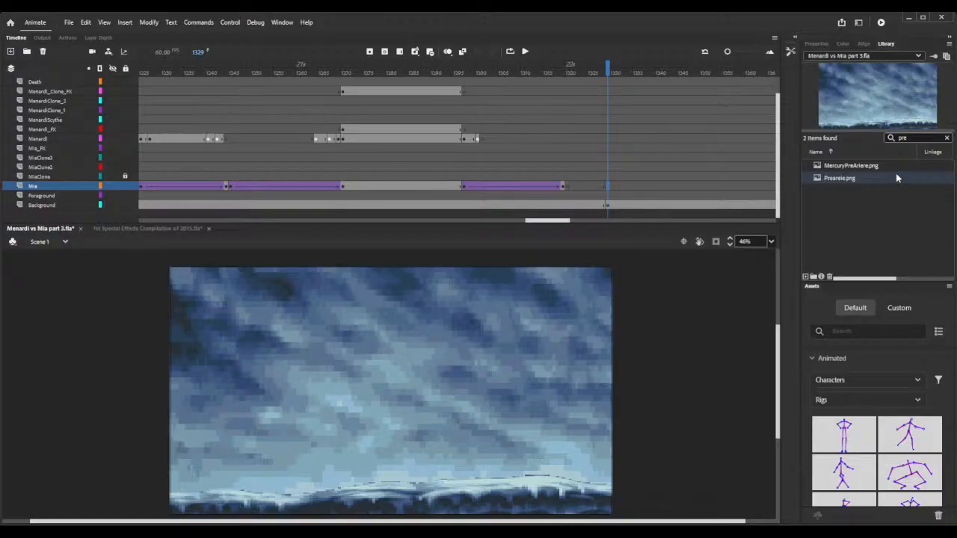
click(947, 138)
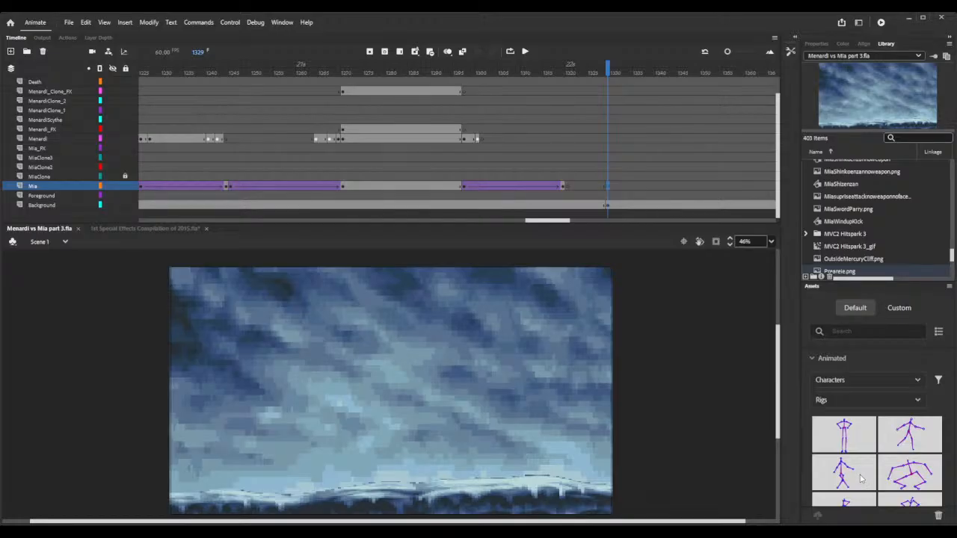
drag(861, 478, 389, 386)
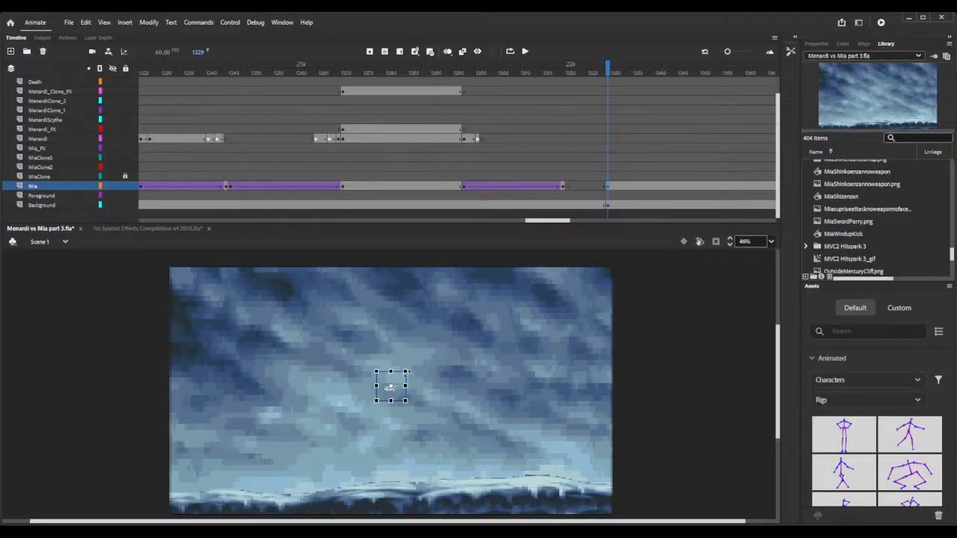
drag(396, 381, 233, 481)
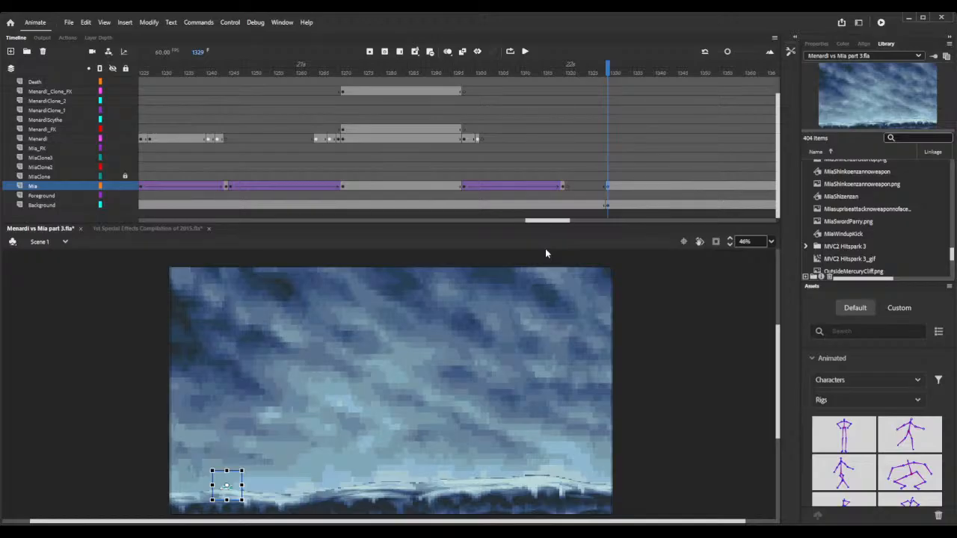
- Break apart Mia's sprite image, turn it into the graphic symbol MiaFacePlant, and enlarge it on the snowy ground at frame 1329
key(ctrl+b)
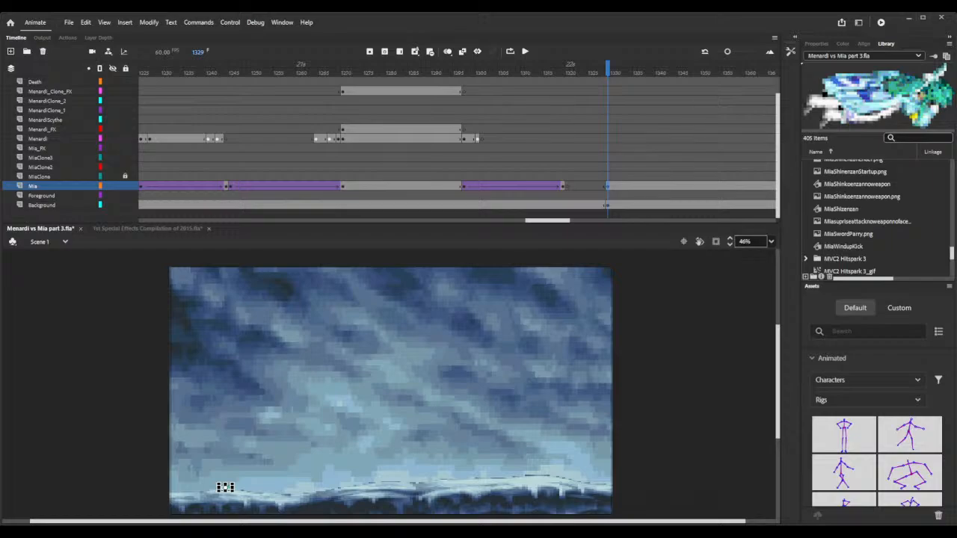
click(731, 238)
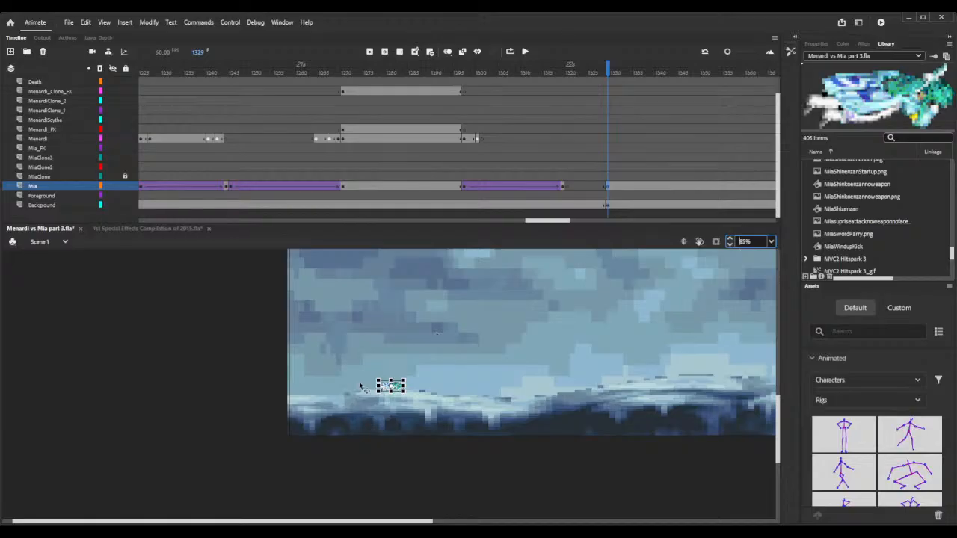
drag(375, 386, 409, 389)
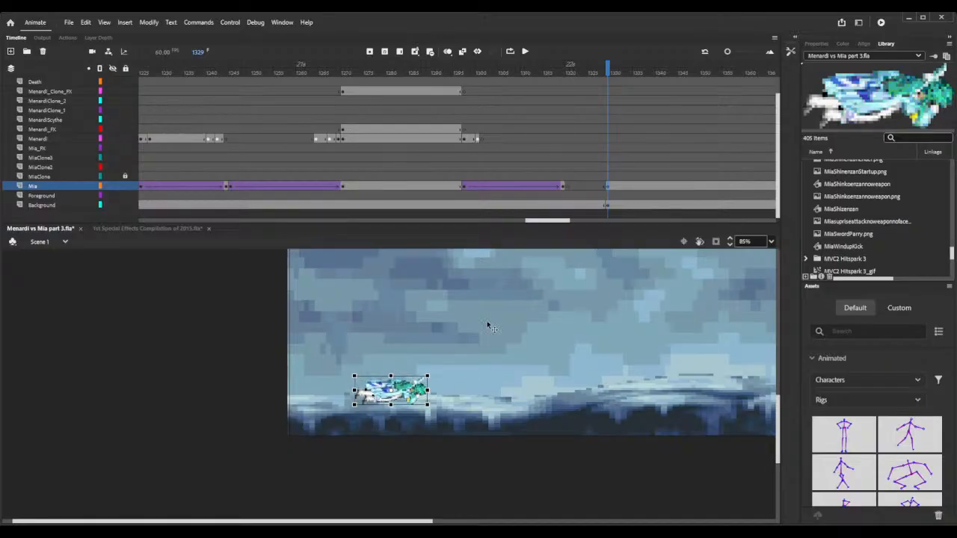
click(730, 245)
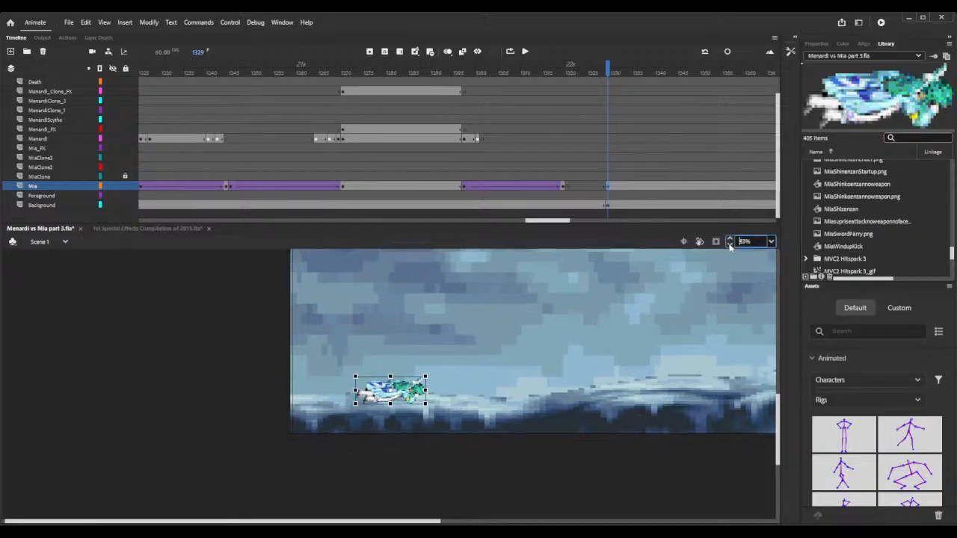
click(731, 246)
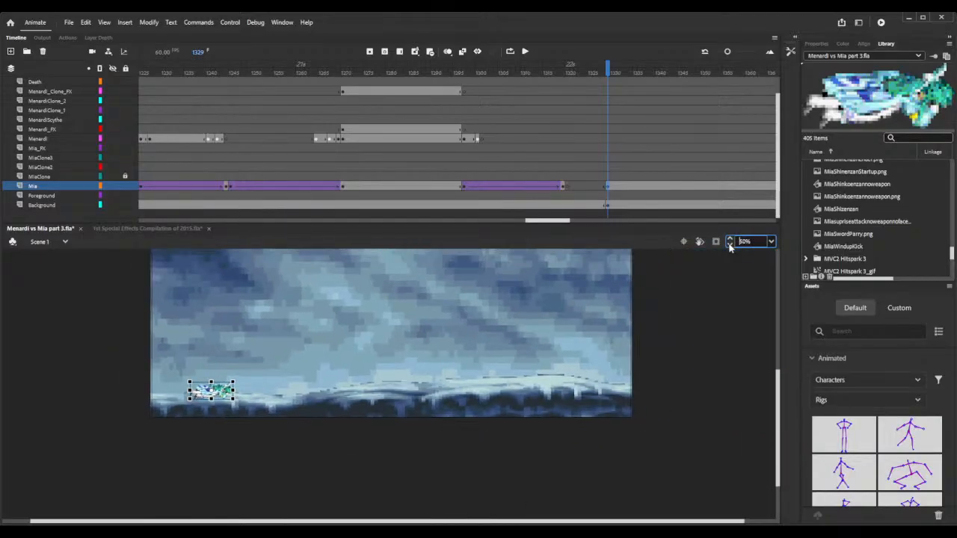
click(731, 247)
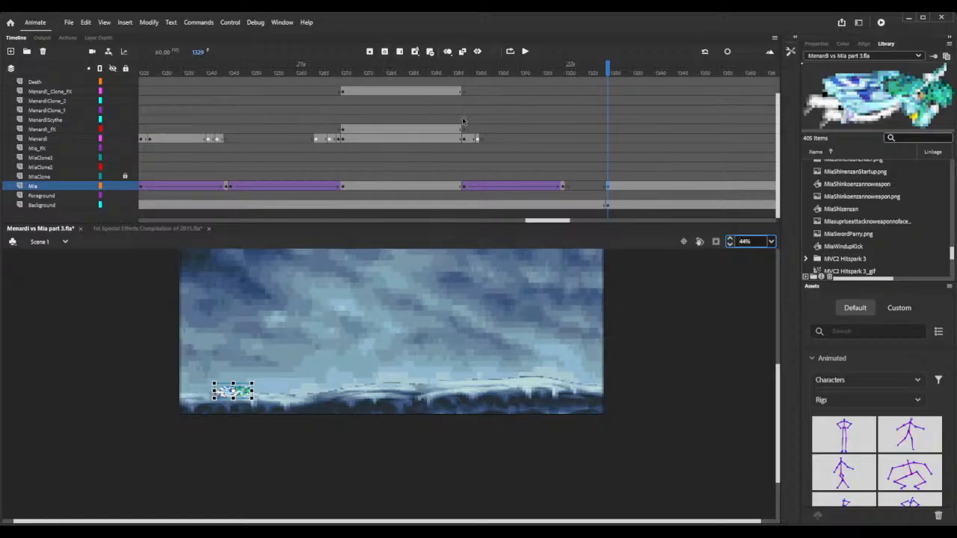
- Copy Menardi's sprite from frame 1269 to frame 1345 on the Menardi layer and place it on the ground just beside Mia
click(337, 139)
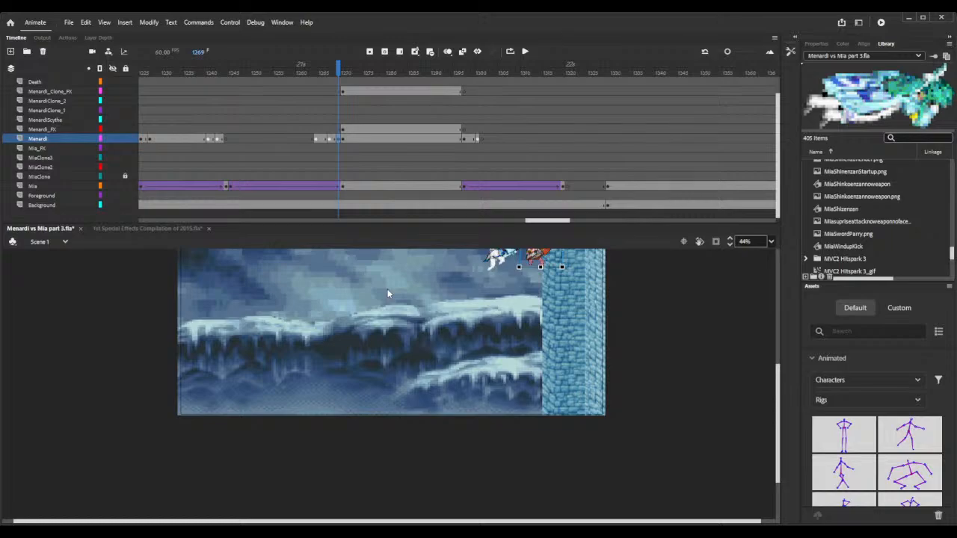
click(665, 67)
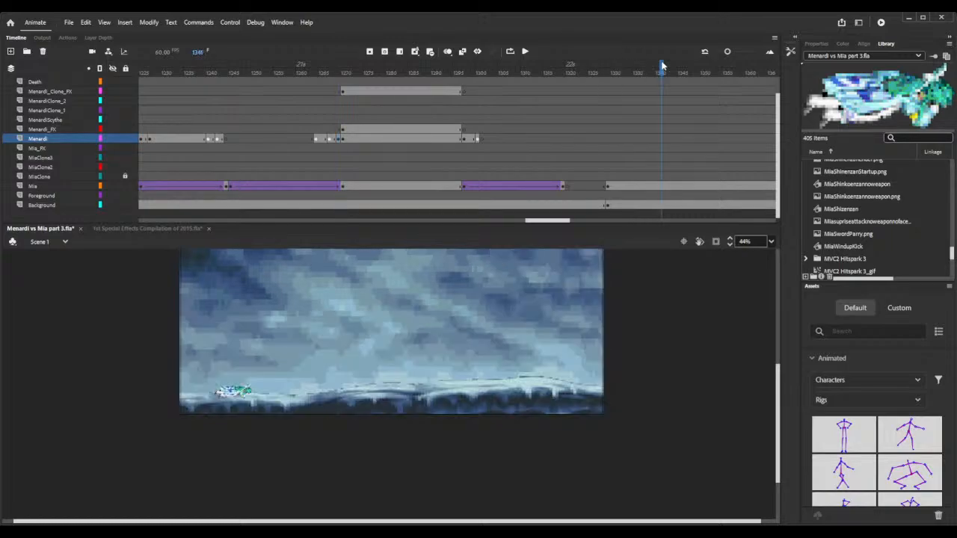
drag(667, 66, 679, 66)
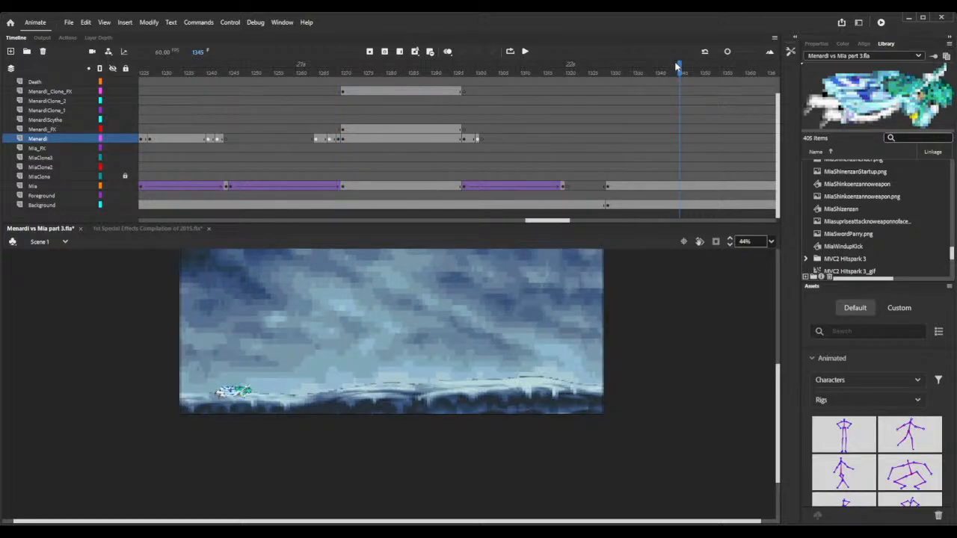
click(678, 132)
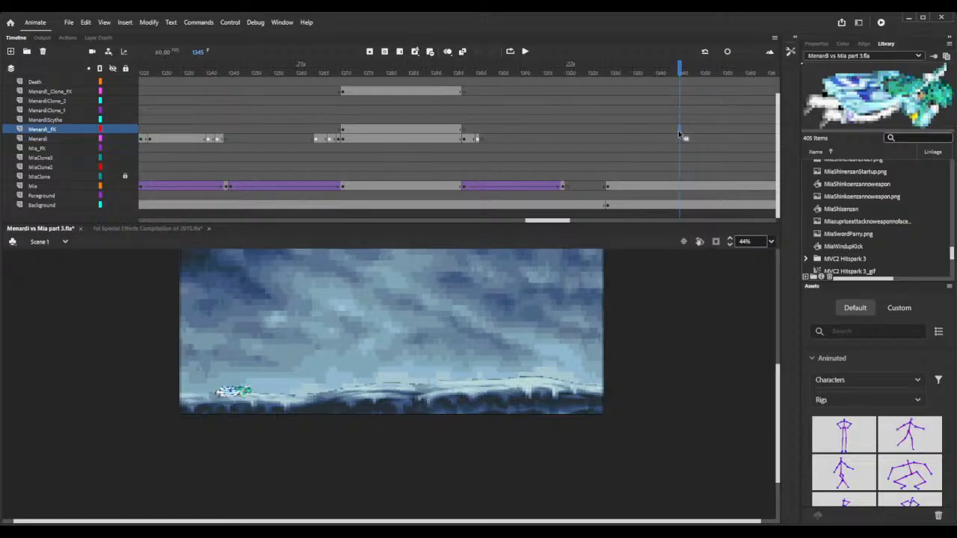
click(680, 141)
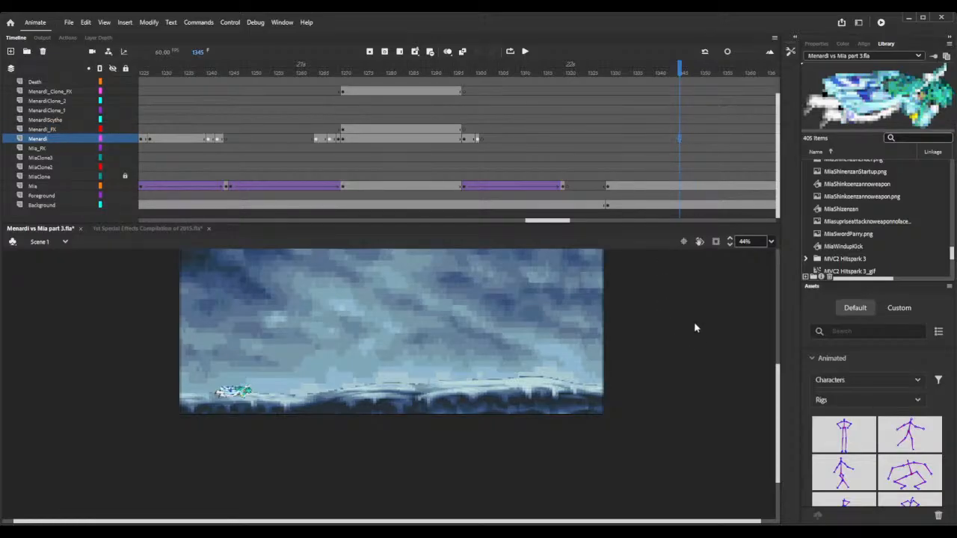
key(ctrl+alt+v)
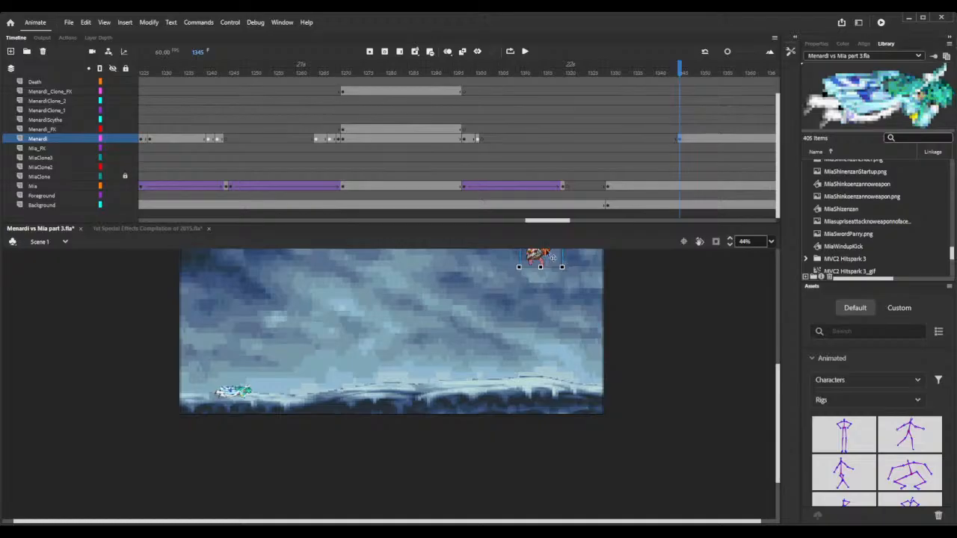
drag(565, 262, 287, 383)
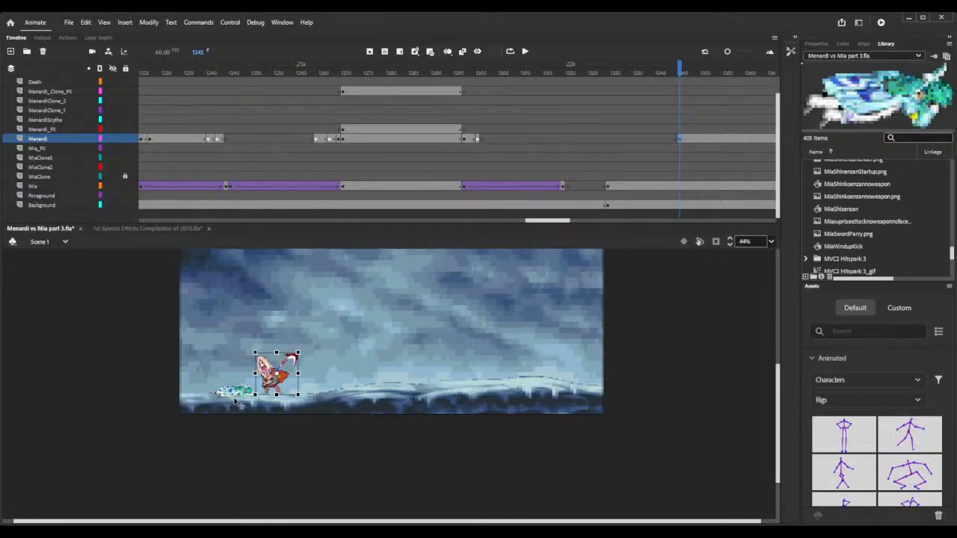
- Resize the fallen Mia sprite slightly larger so that its proportions match the Menardi sprite
click(233, 391)
drag(214, 391, 233, 379)
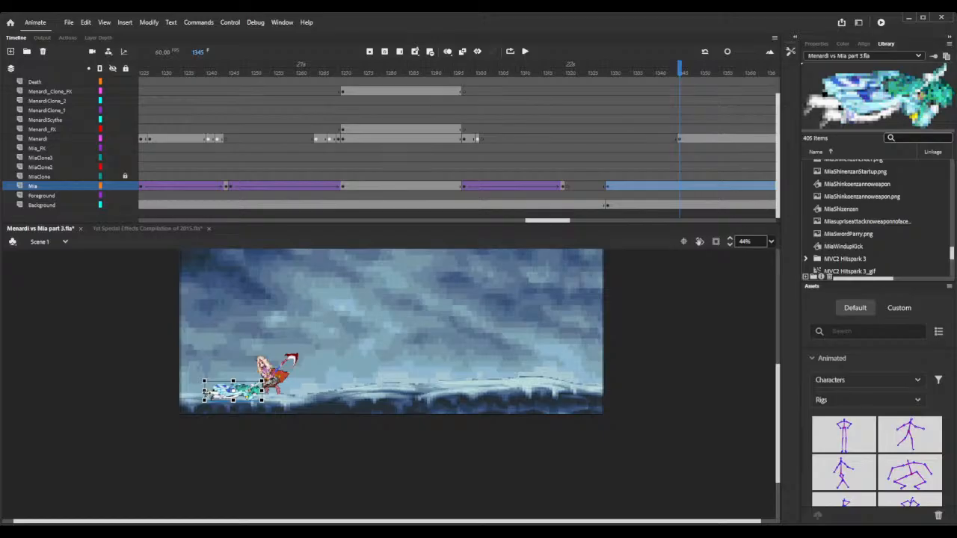
drag(204, 391, 207, 391)
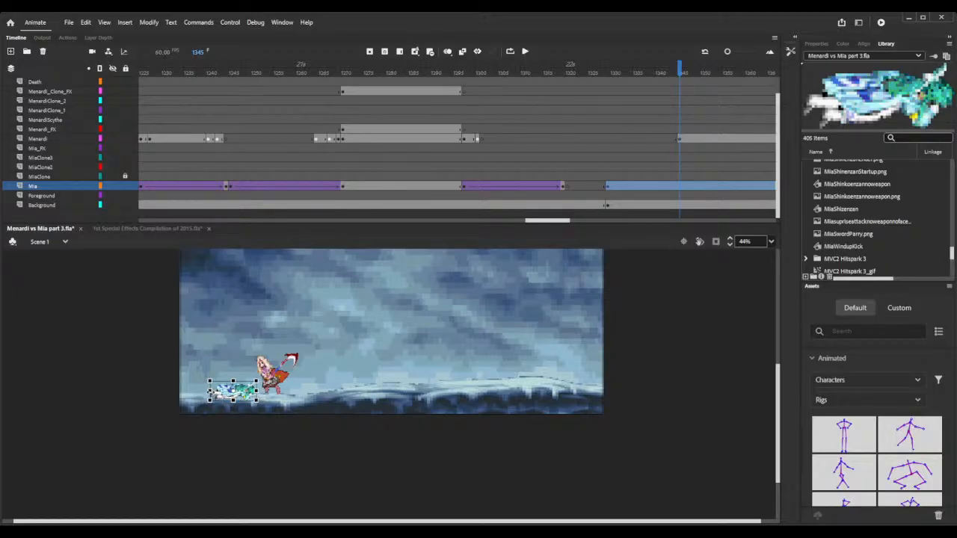
- Move Menardi just beyond the stage's right edge at frame 1345 and back beside Mia in a new keyframe at frame 1361
drag(289, 378, 628, 308)
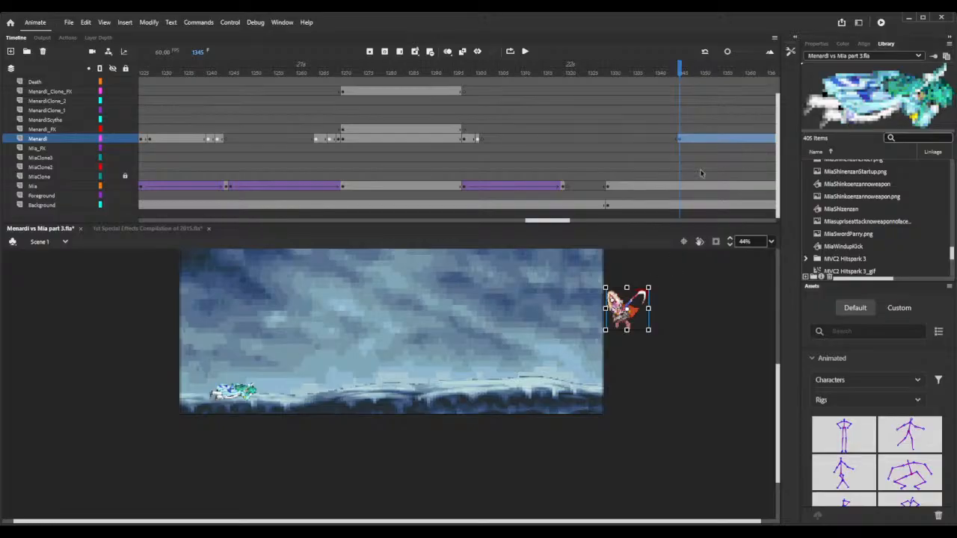
drag(553, 220, 576, 220)
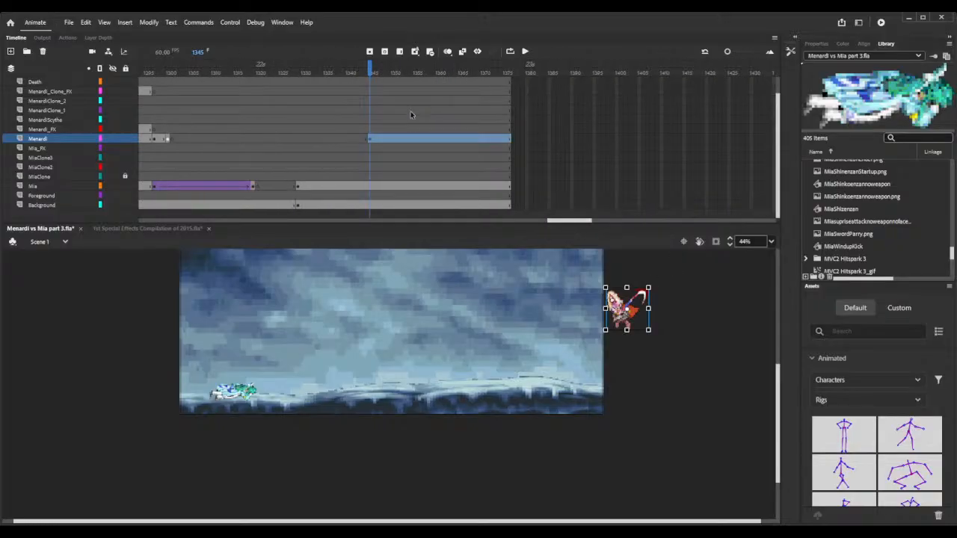
click(450, 139)
click(428, 139)
click(442, 139)
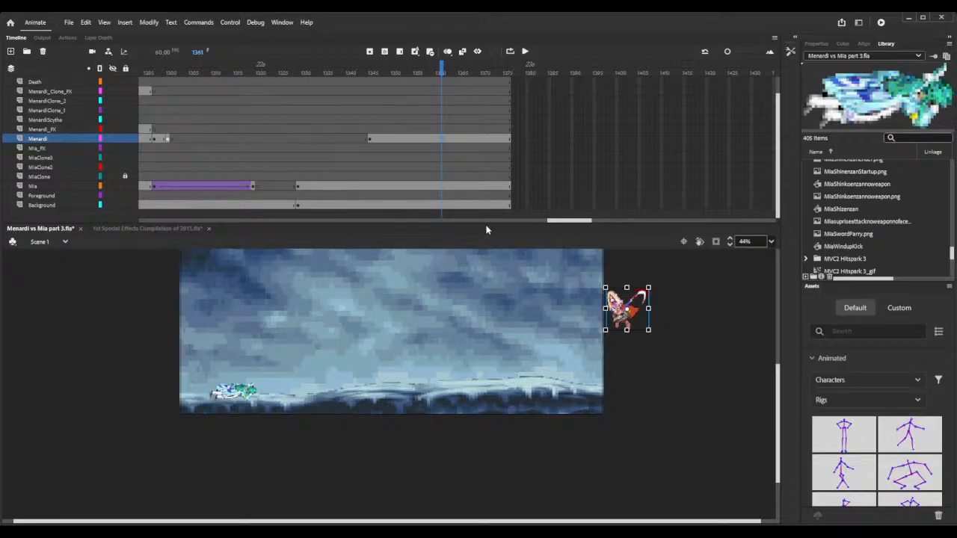
drag(642, 297, 295, 353)
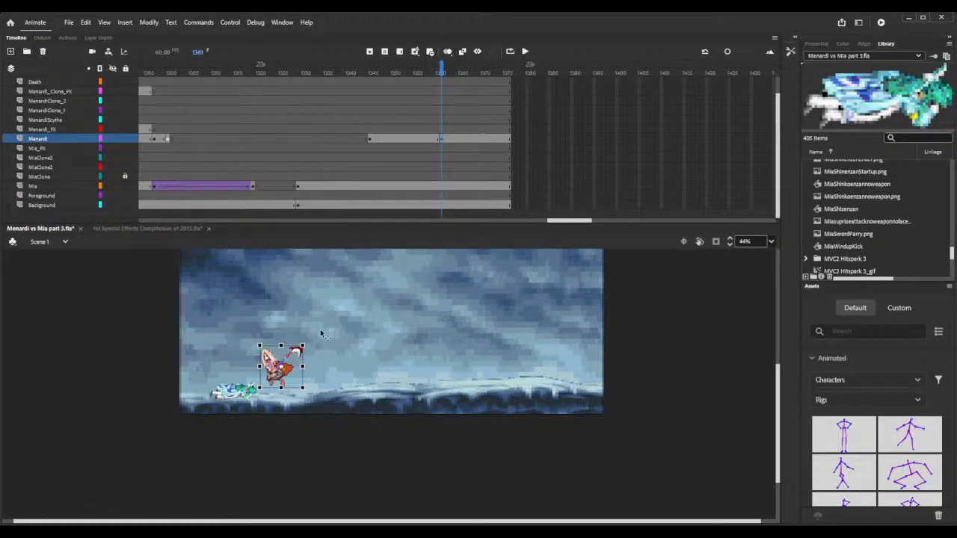
- Create a classic tween between Menardi's keyframes at frames 1345 and 1361, apply an ease effect, and scrub through the movement
click(407, 138)
click(447, 143)
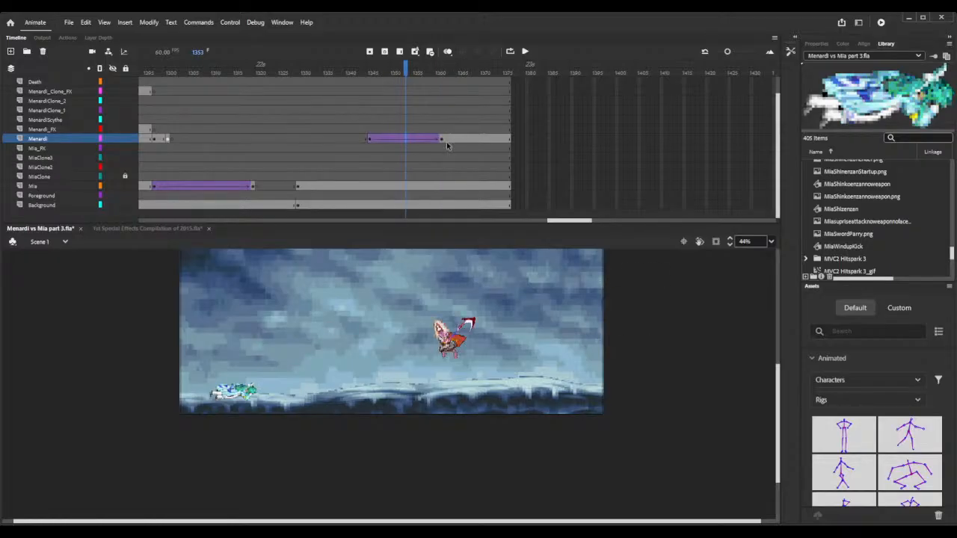
click(818, 46)
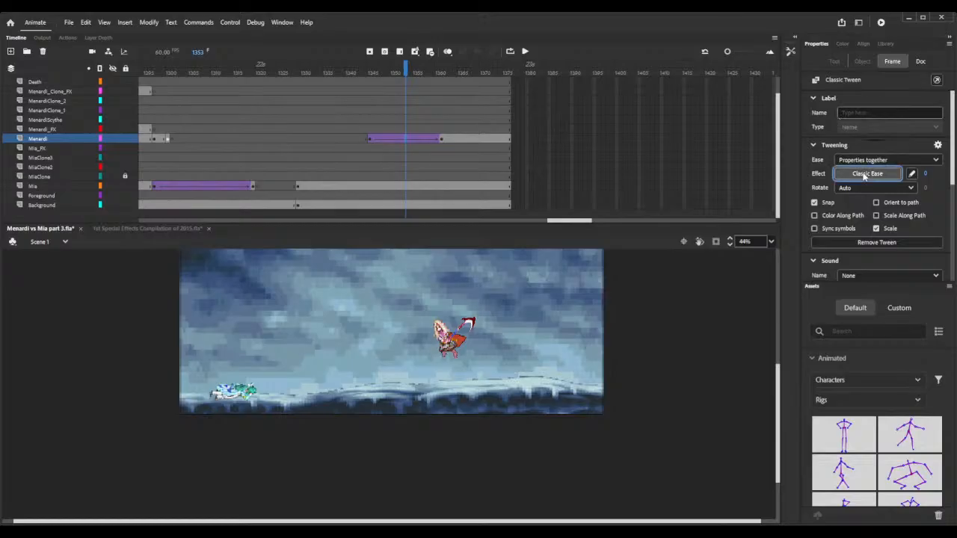
double_click(697, 190)
drag(360, 68, 459, 92)
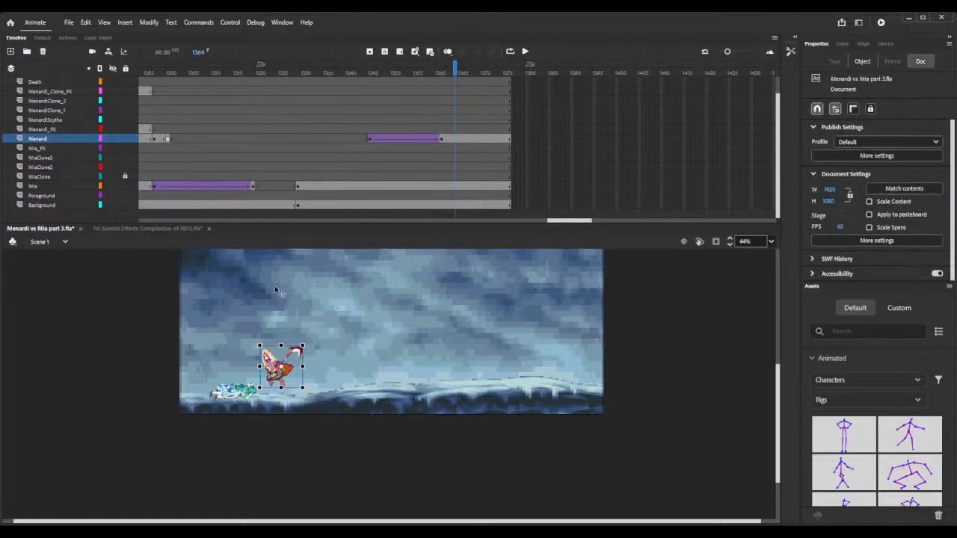
- Narrow the fallen Mia sprite to about 193.85 px and shift it toward Menardi to about X 168.55
click(231, 391)
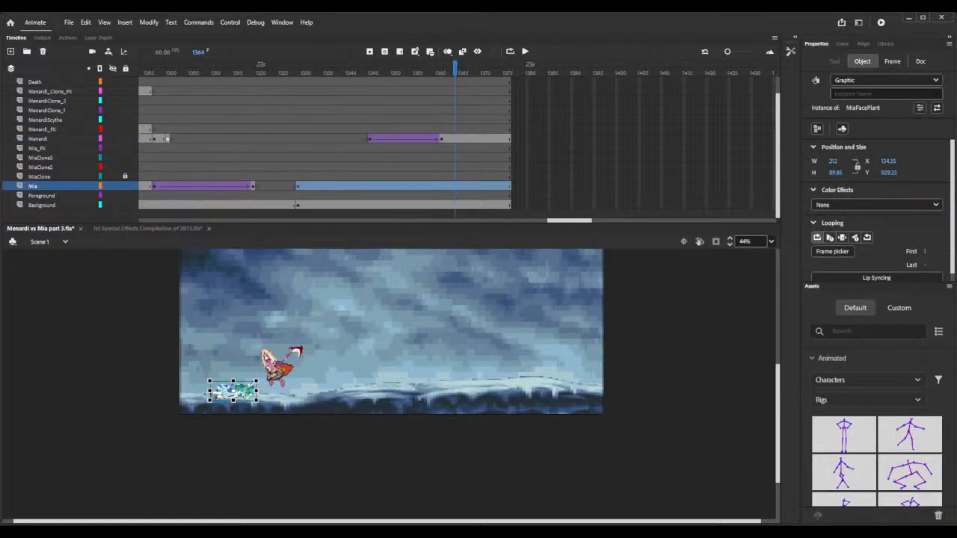
drag(208, 391, 213, 391)
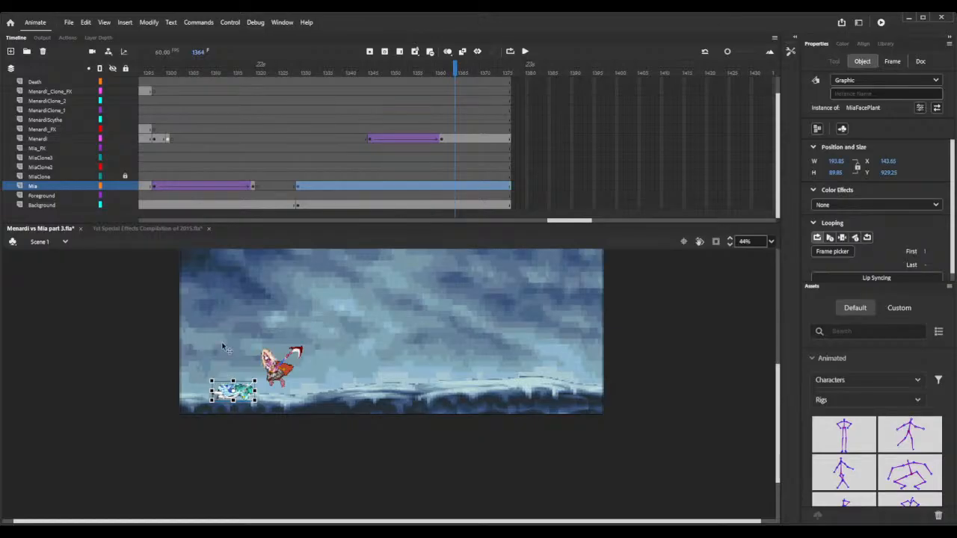
click(445, 186)
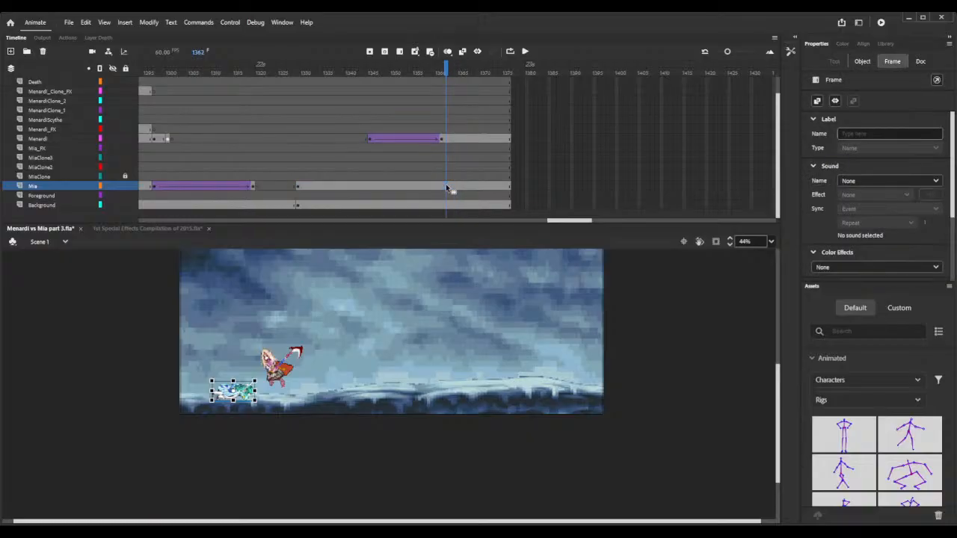
click(441, 188)
drag(241, 395, 247, 395)
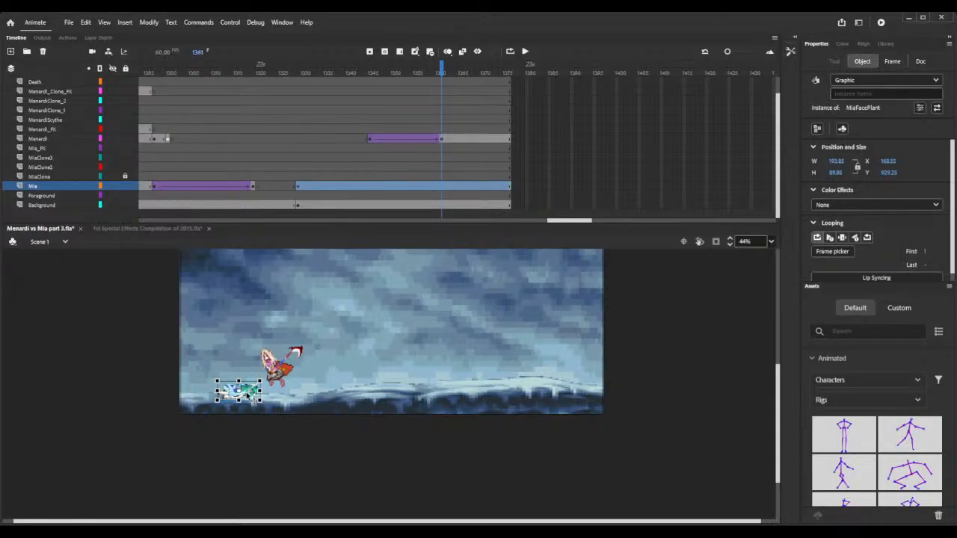
- Insert a blank keyframe at frame 1358 on the Mia layer
click(423, 187)
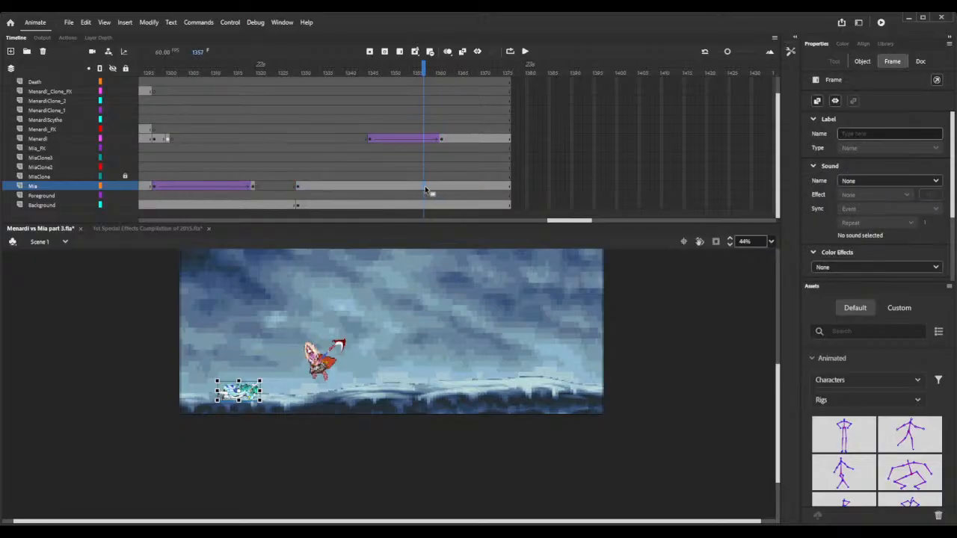
click(425, 186)
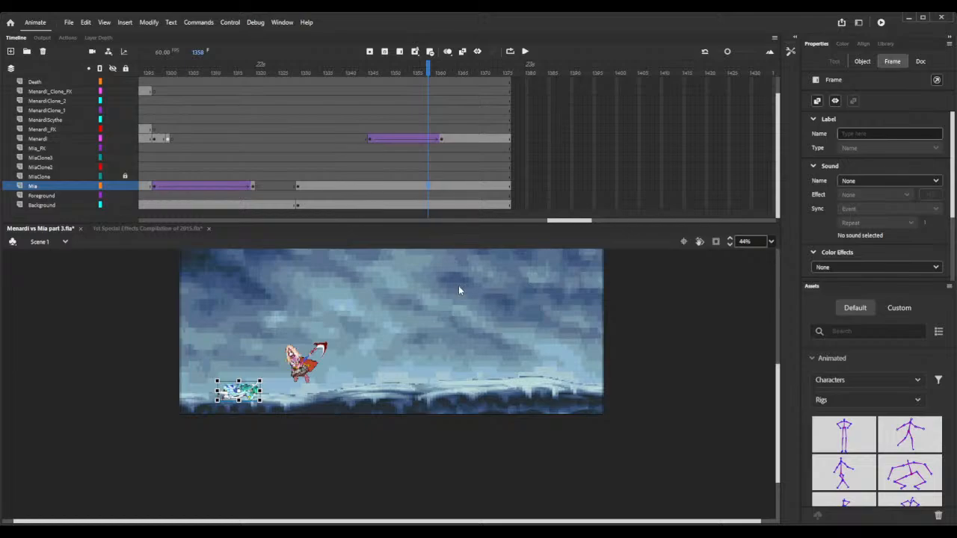
key(F7)
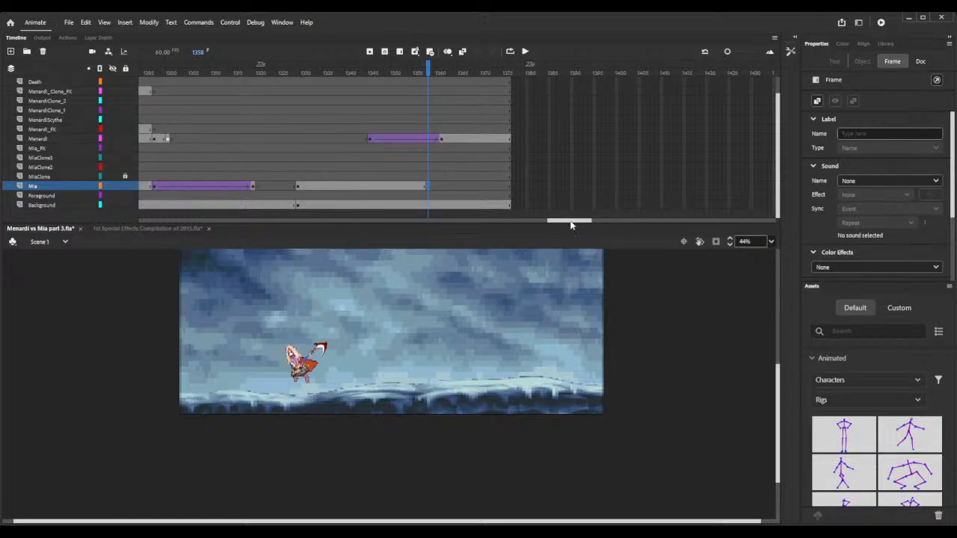
- Go back to frame 428, where Mia crouches beside the ice effect, and lock the Fluff_FX layer
drag(568, 222, 286, 196)
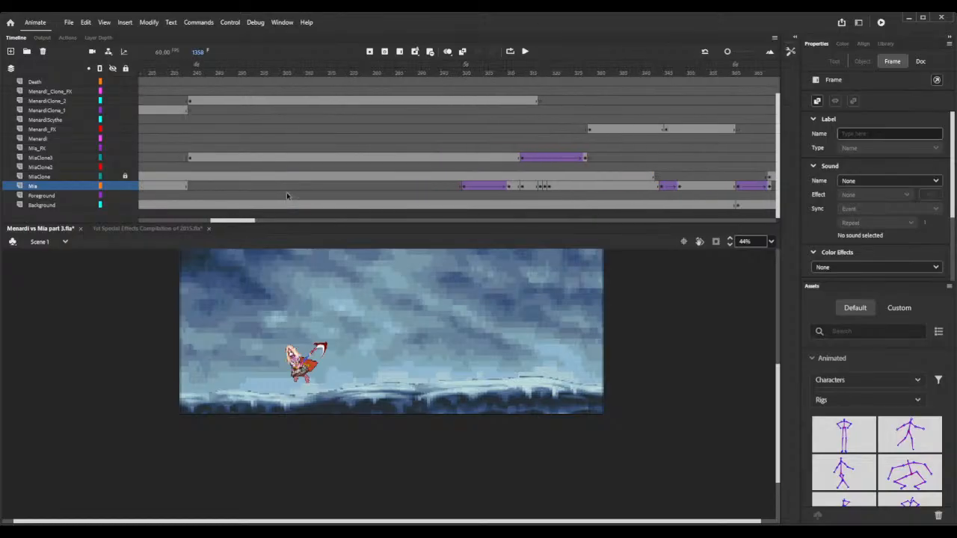
click(550, 69)
drag(549, 69, 625, 69)
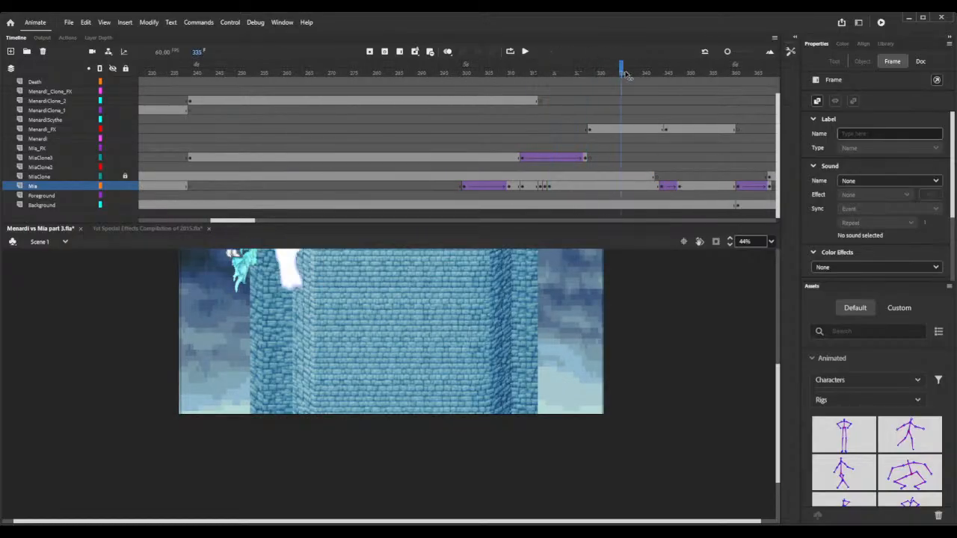
drag(240, 225, 282, 221)
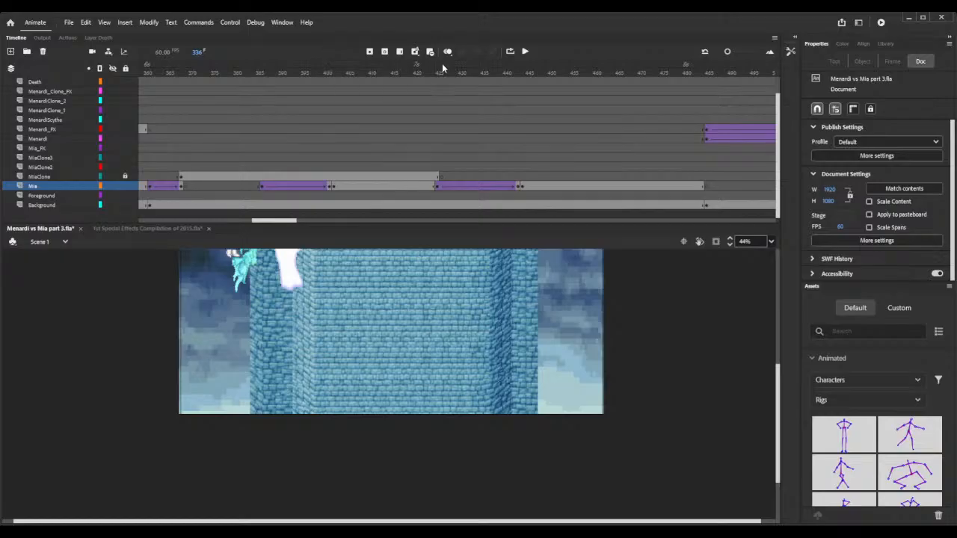
drag(707, 74, 450, 83)
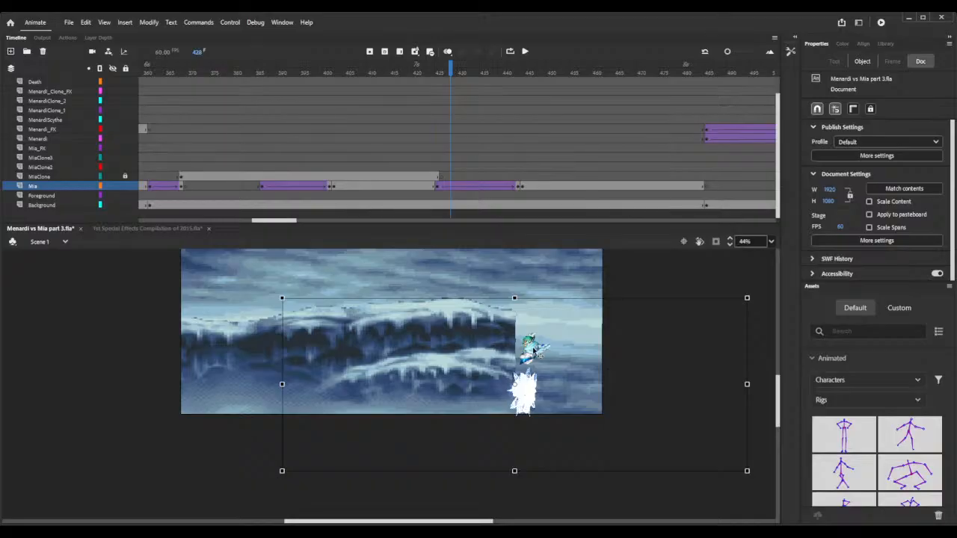
click(536, 351)
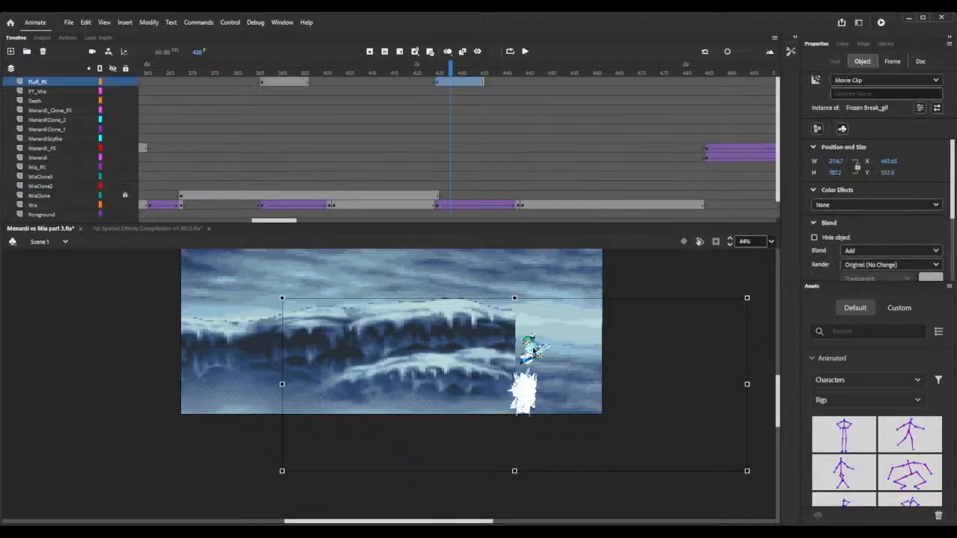
click(125, 82)
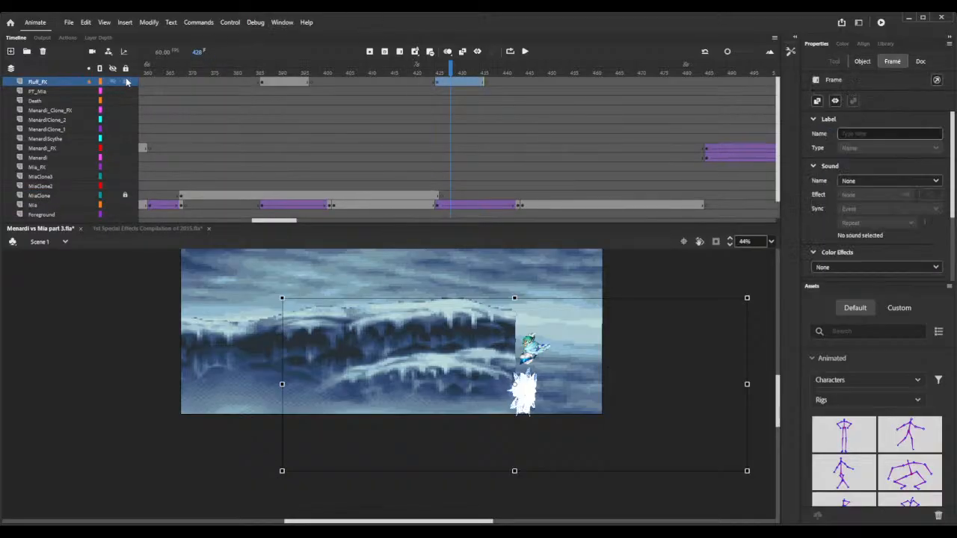
click(540, 361)
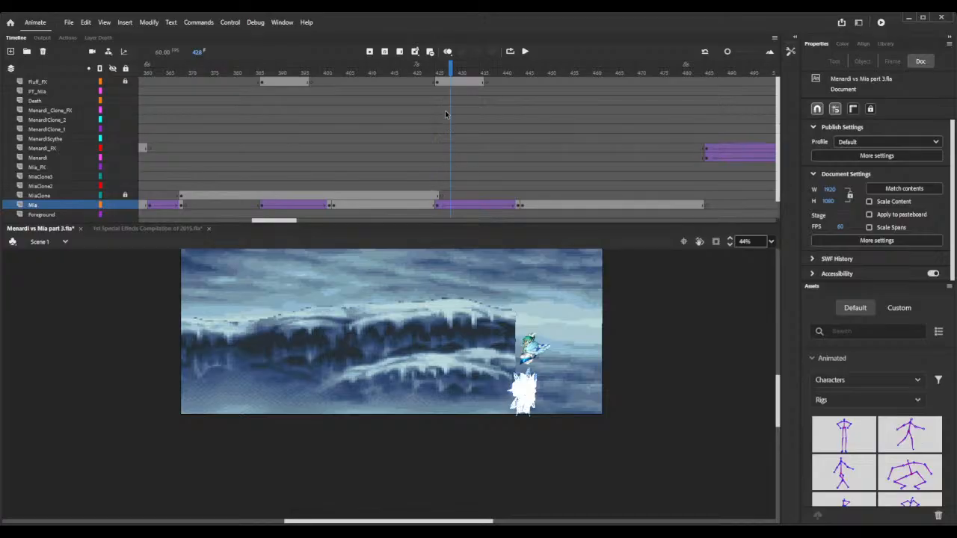
- Copy Mia's crouch sprite from the Mia layer's keyframe at frame 425 and unlock the Fluff_FX layer
scroll(445, 113, down, 1)
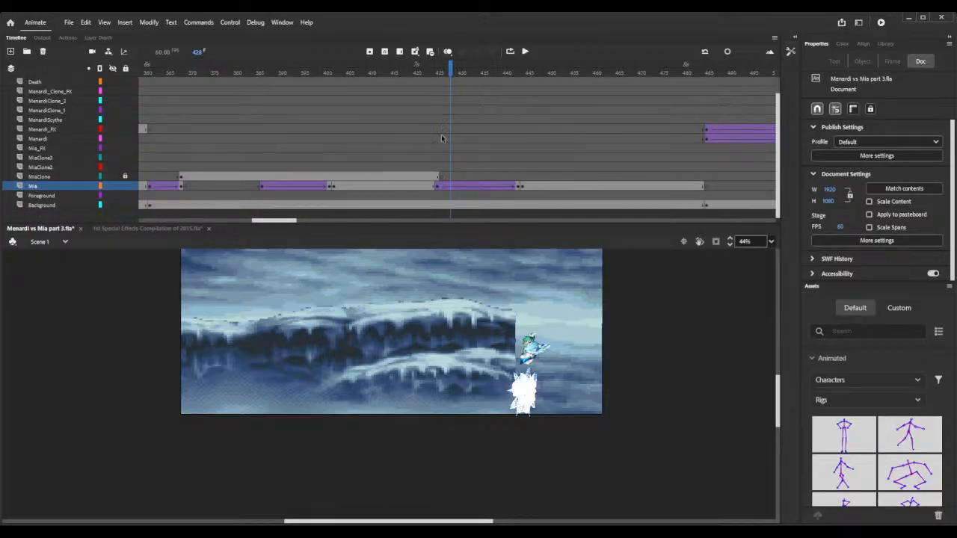
click(437, 187)
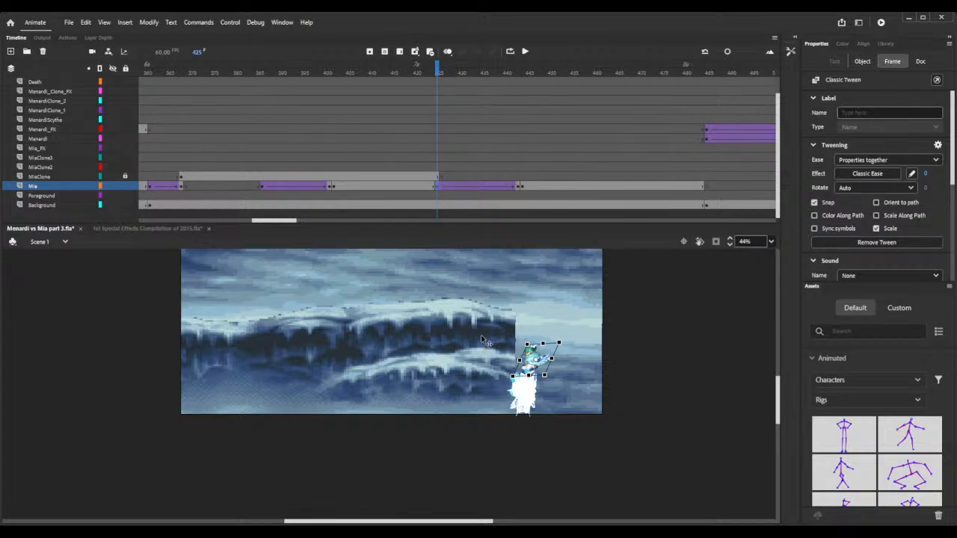
scroll(248, 75, up, 1)
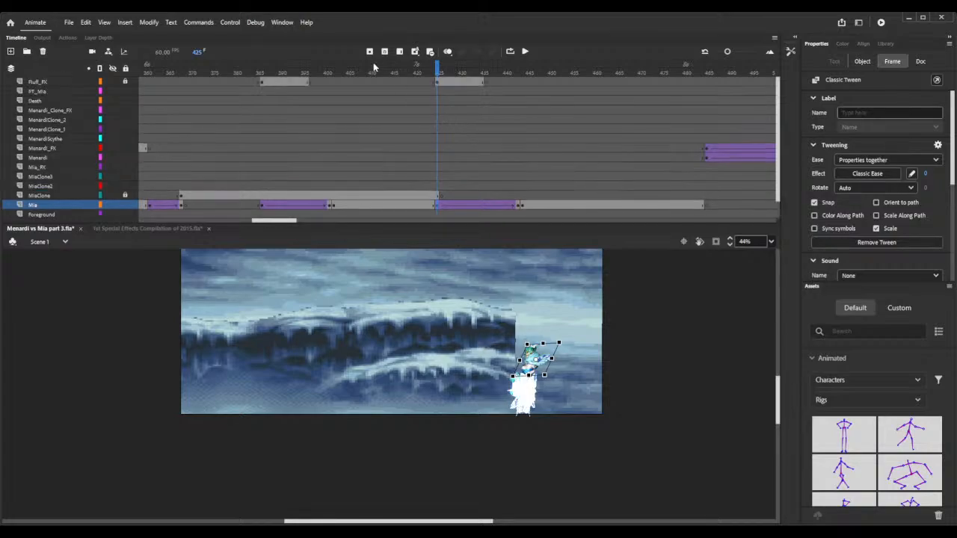
click(125, 81)
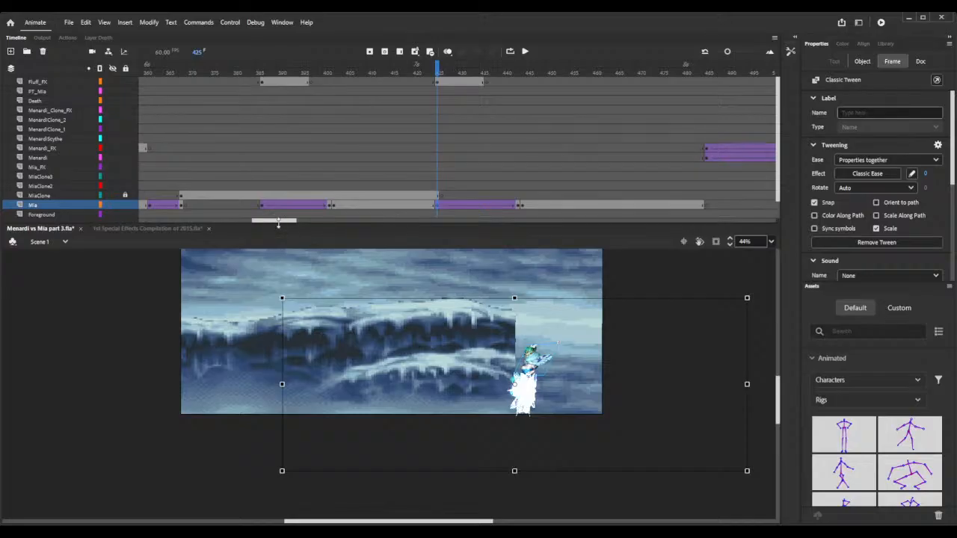
- Paste the crouch sprite in place on the Mia layer at frame 1358 and move it down beside Menardi's feet
drag(276, 221, 586, 222)
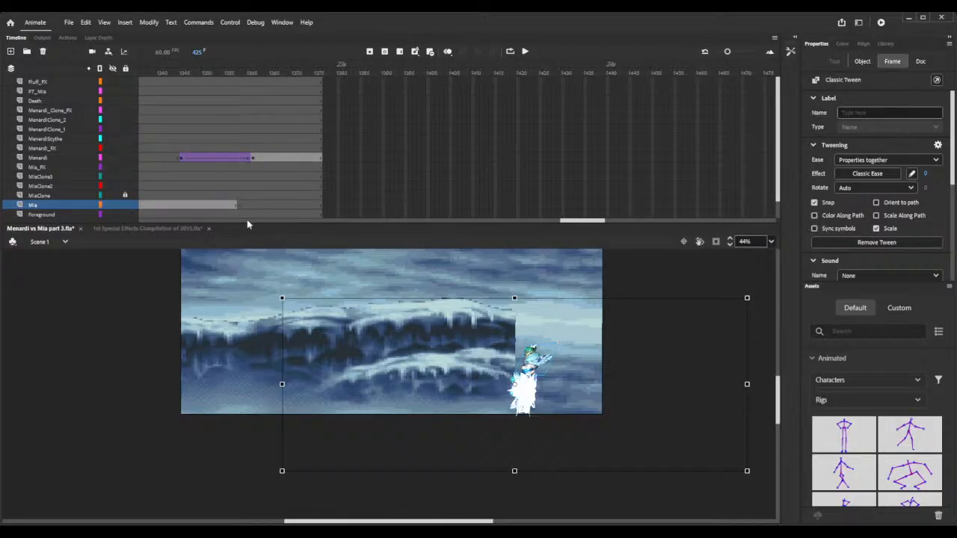
click(240, 207)
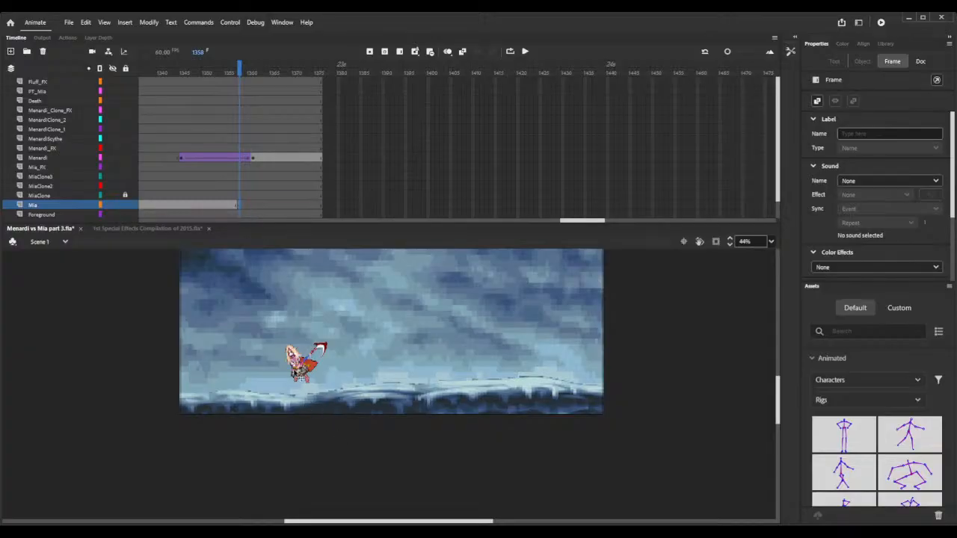
key(ctrl+alt+v)
drag(537, 369, 248, 386)
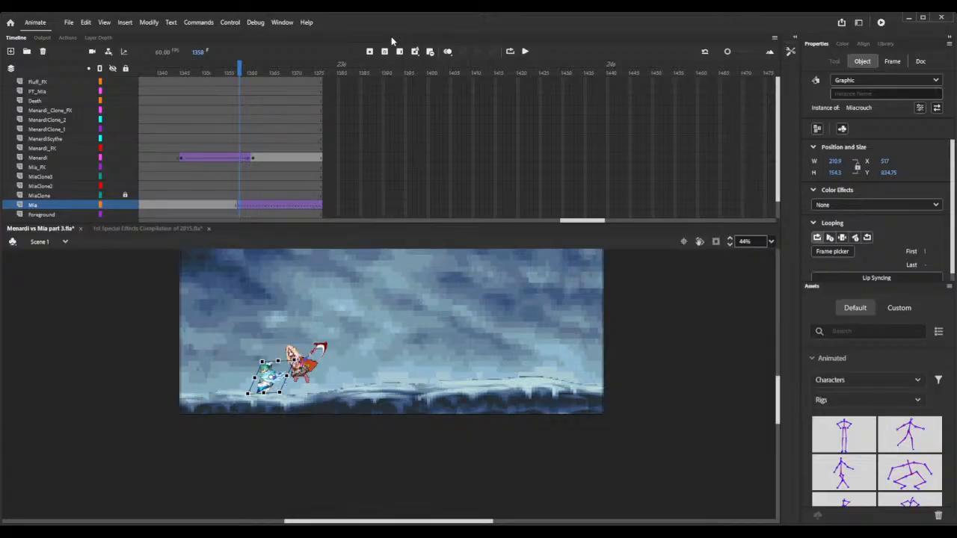
- Turn on onion skinning, move Mia's crouch sprite farther away from Menardi, and flip it horizontally to face her
click(447, 52)
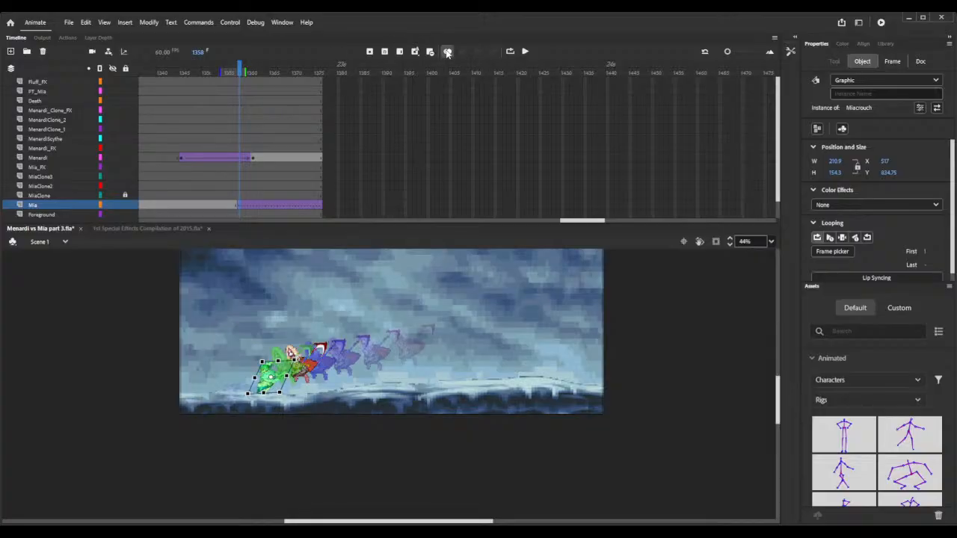
click(732, 238)
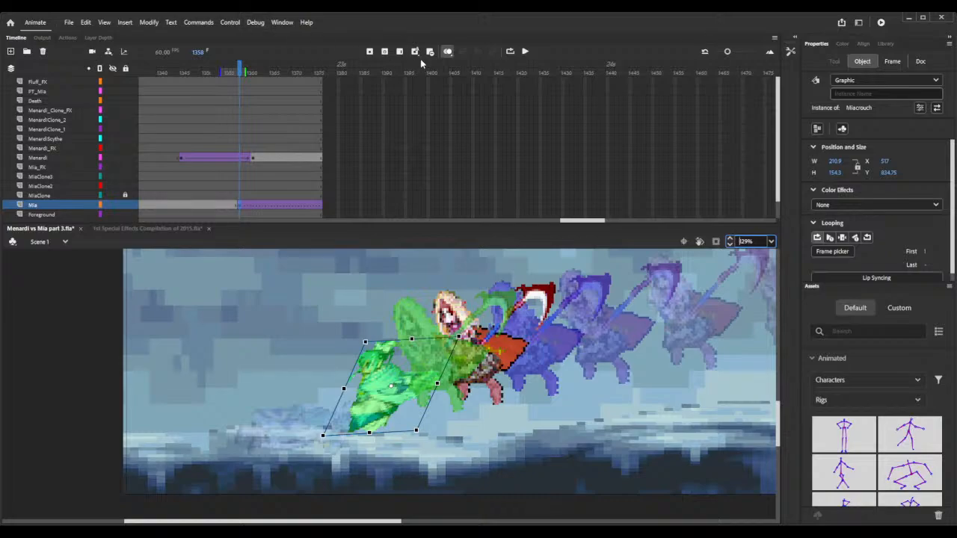
drag(375, 421, 311, 433)
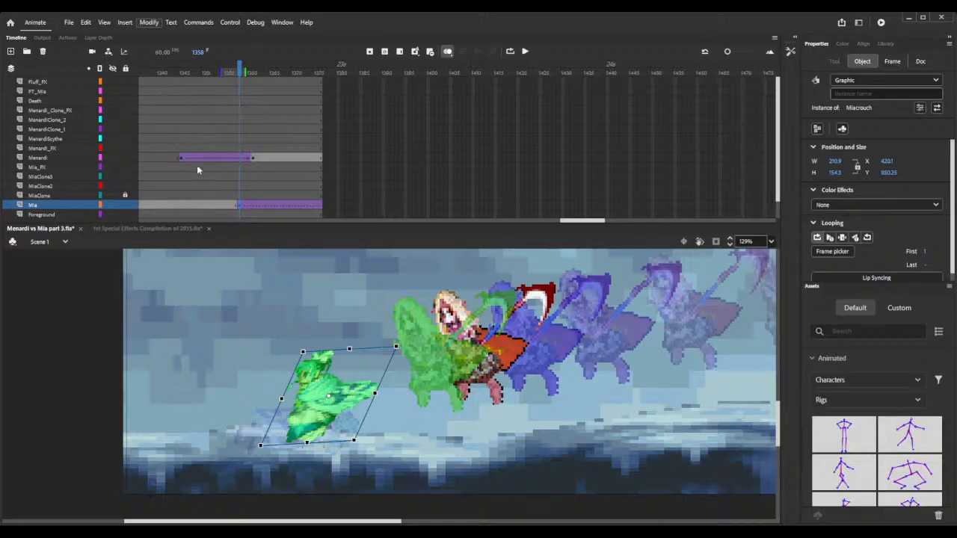
click(346, 271)
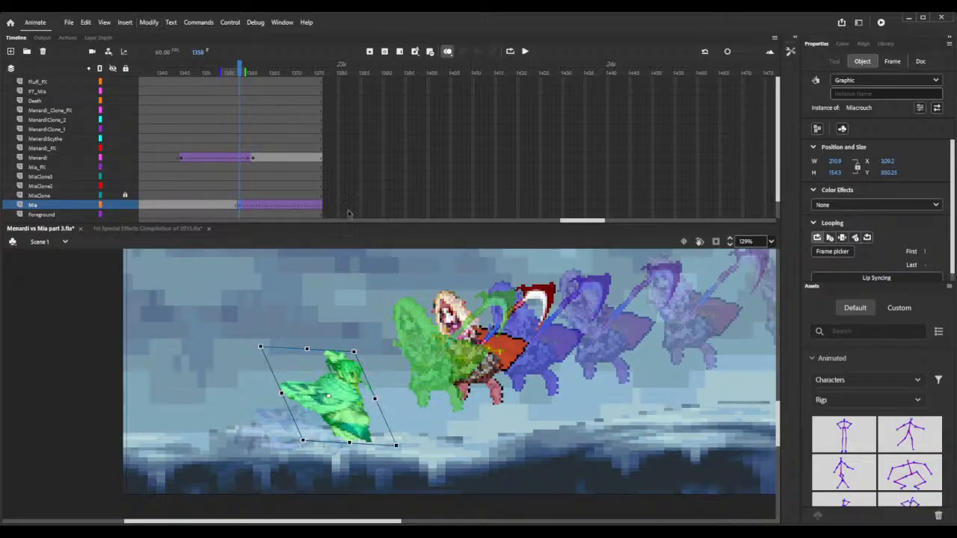
- Remove the classic tween from Mia's crouch span and insert a blank keyframe on the Mia layer at frame 1361
click(263, 206)
right_click(265, 210)
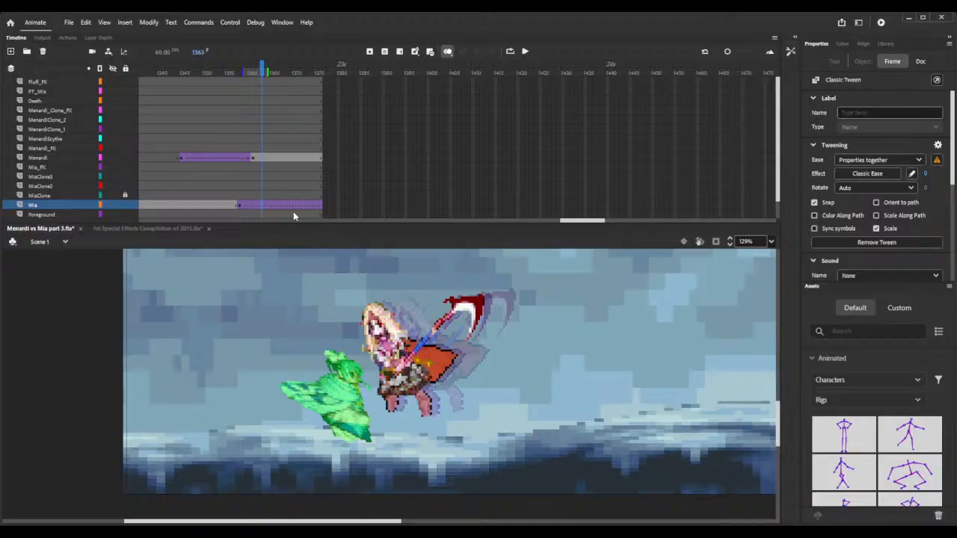
click(295, 215)
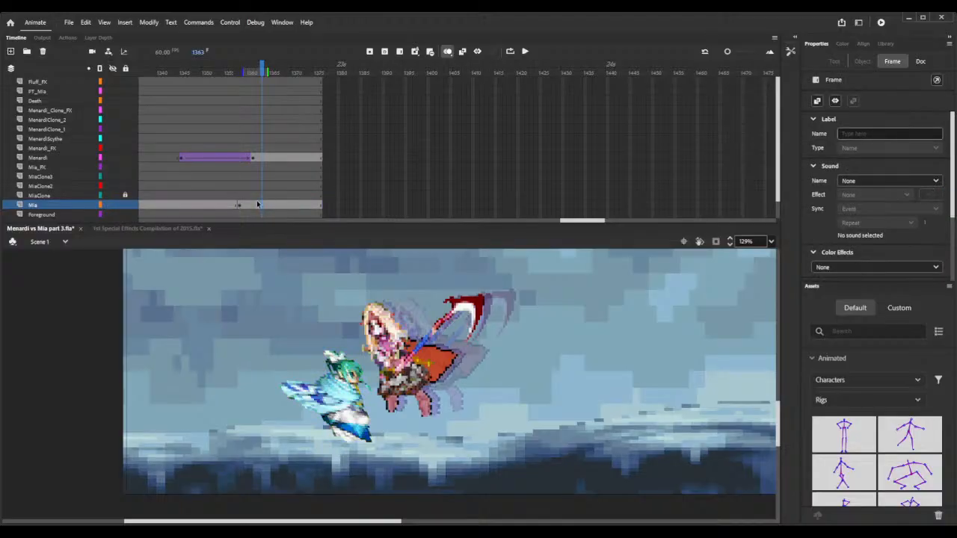
click(258, 208)
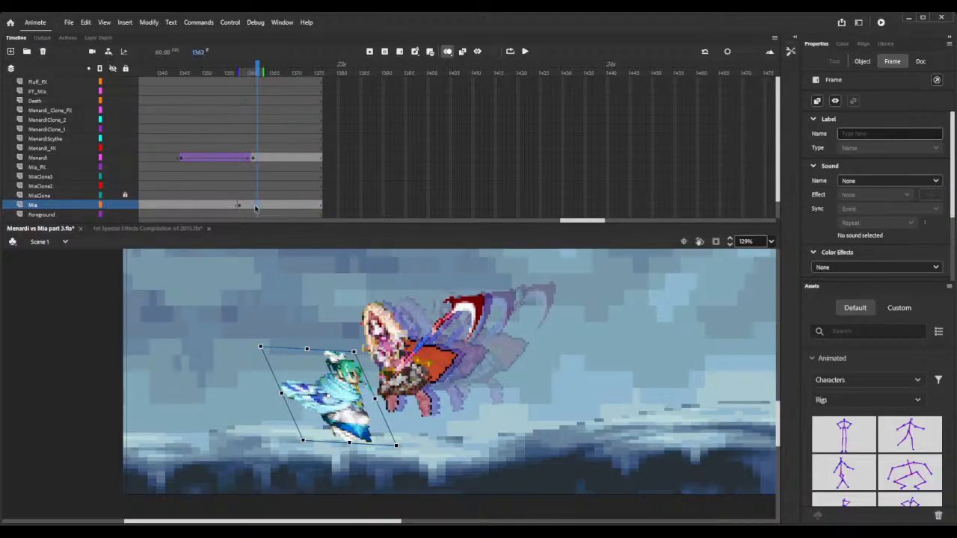
click(254, 207)
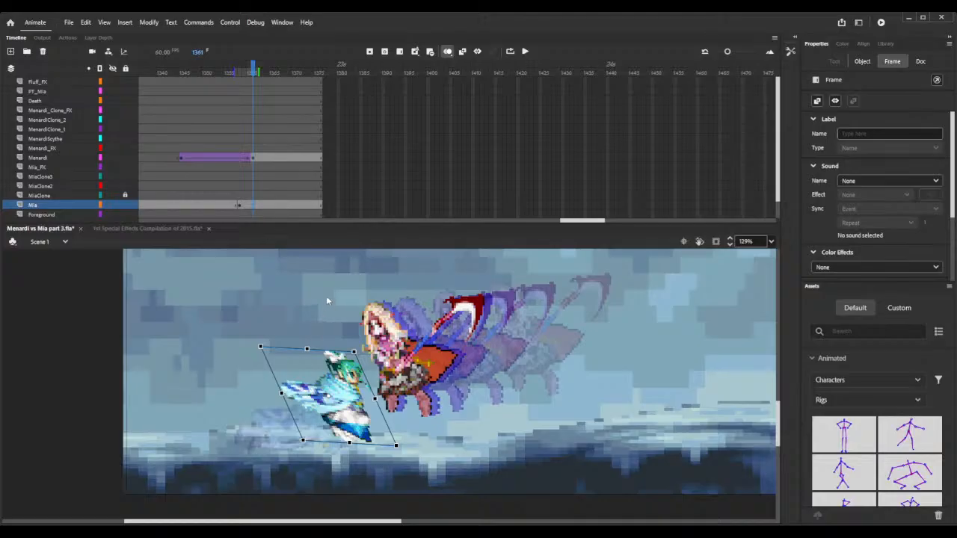
key(F7)
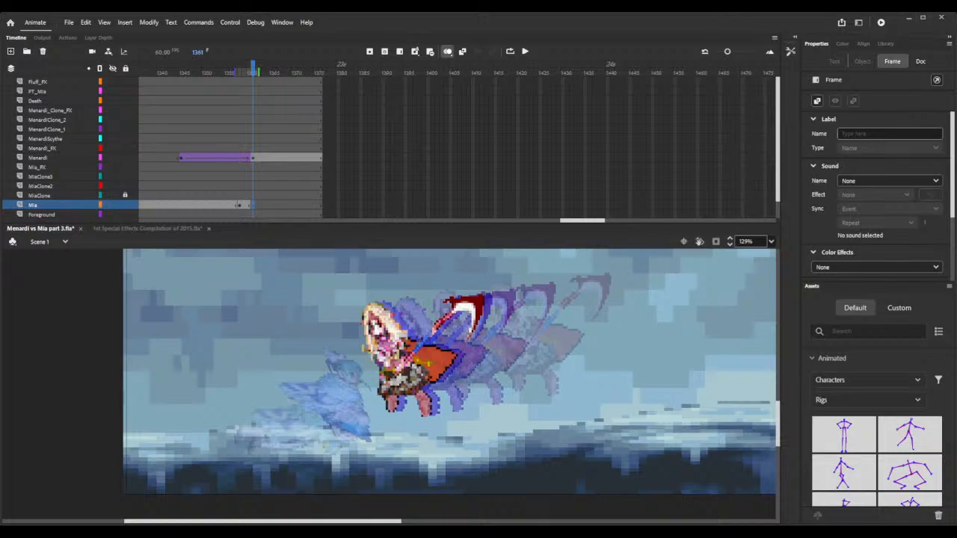
- Search the library for "dive", place MiaDiveKick.png over Mia's onion-skinned crouch at frame 1361, and convert it to a graphic symbol named MiaDiveKick
click(885, 43)
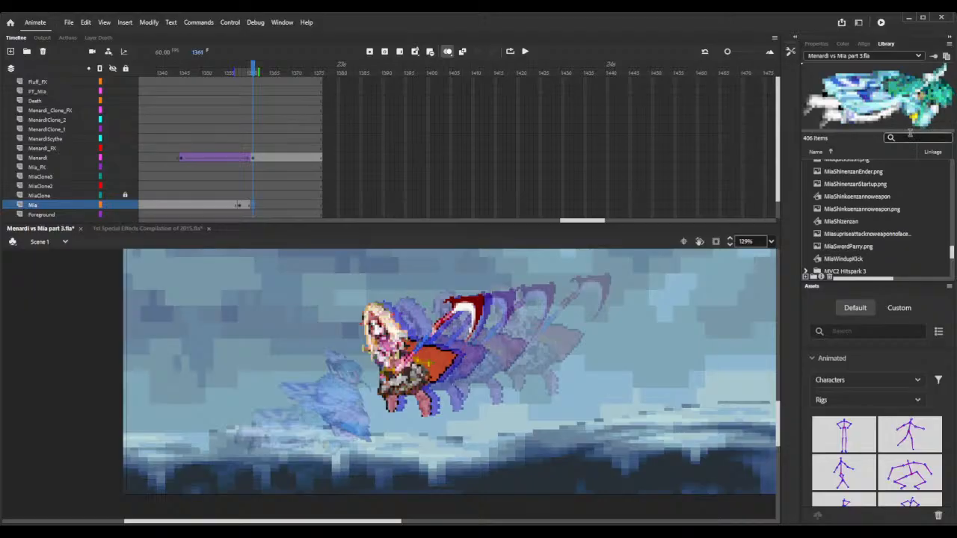
click(910, 135)
text(d)
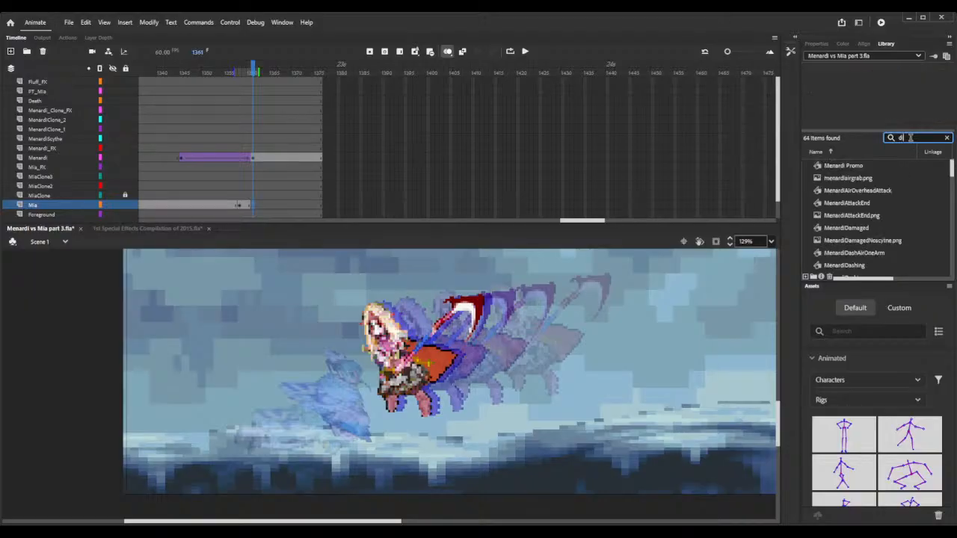
text(ive)
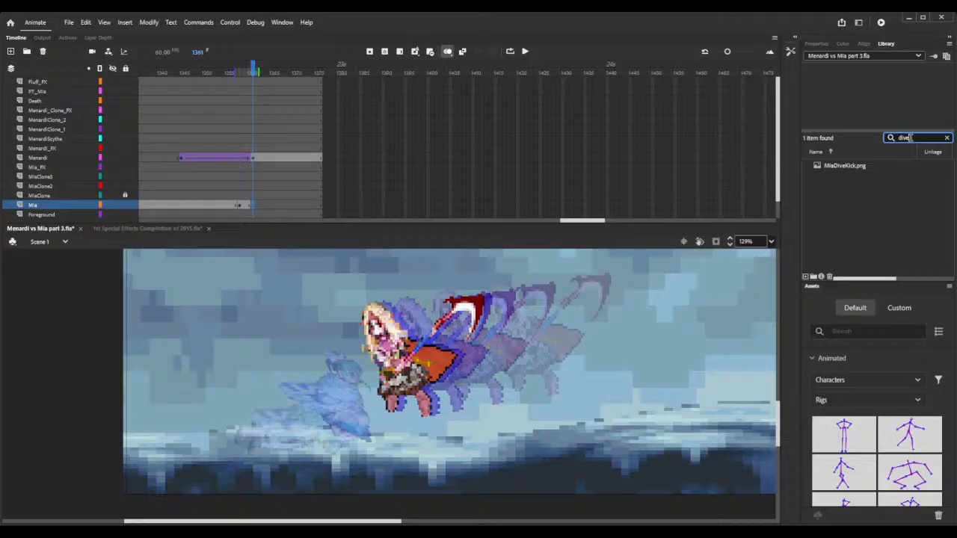
click(835, 165)
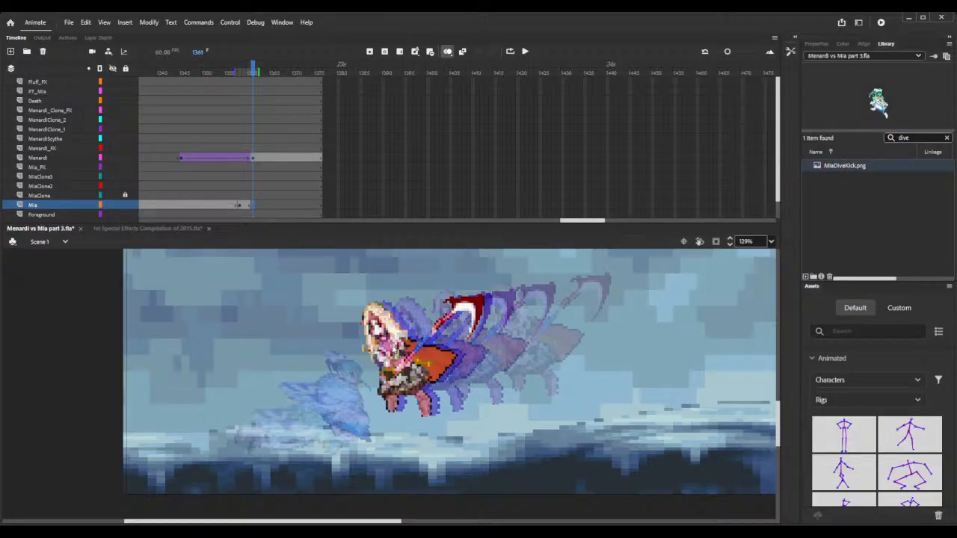
drag(394, 349, 341, 396)
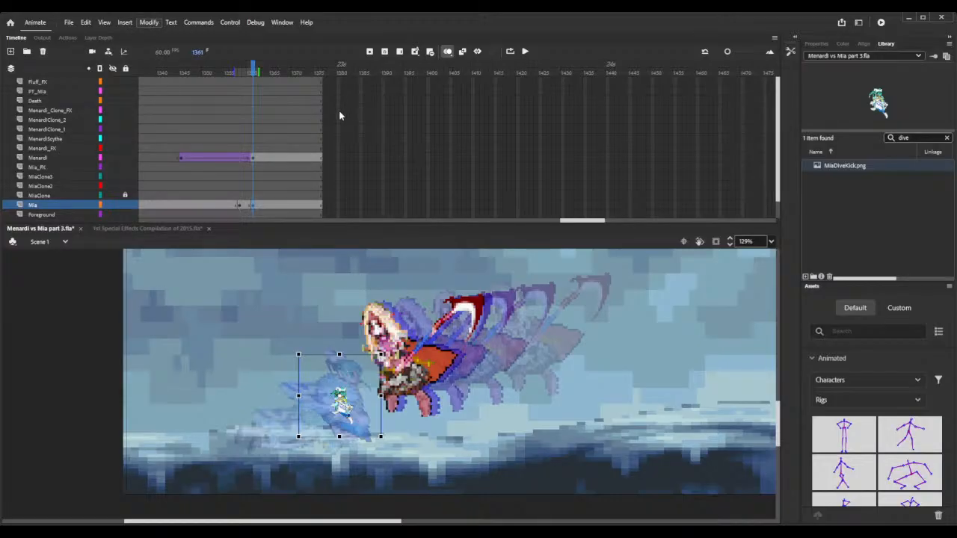
click(532, 252)
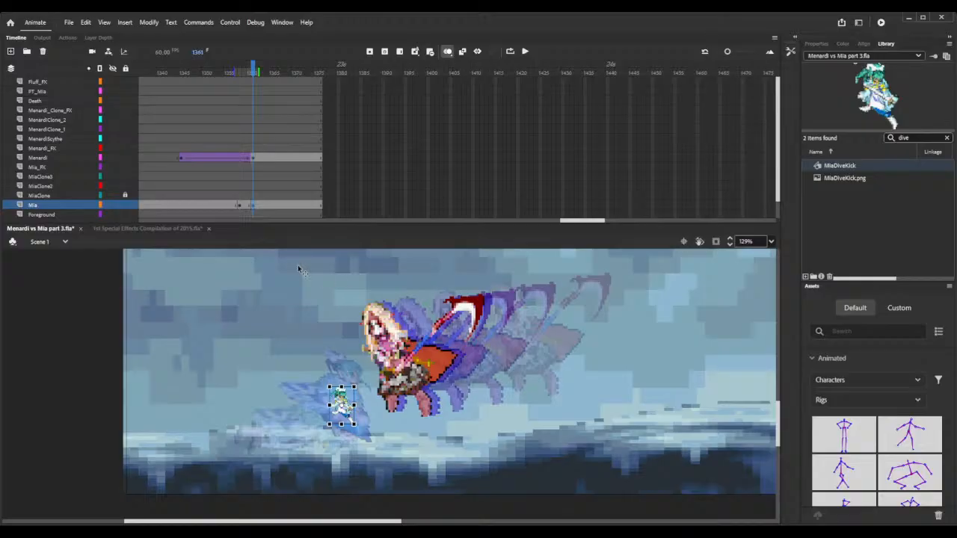
- Check the crouch sprite's size at frame 1358 and set the MiaDiveKick instance's width to 210 at frame 1361
click(239, 207)
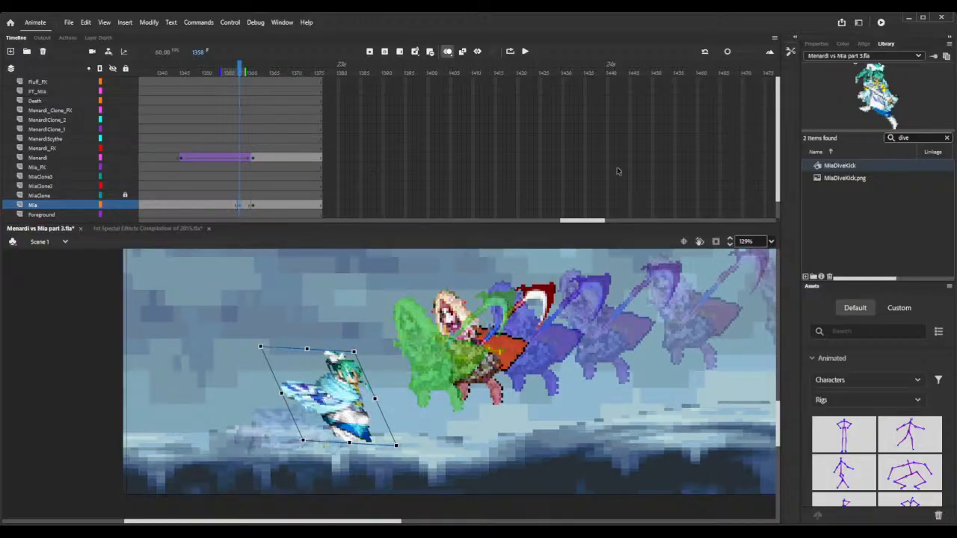
click(815, 48)
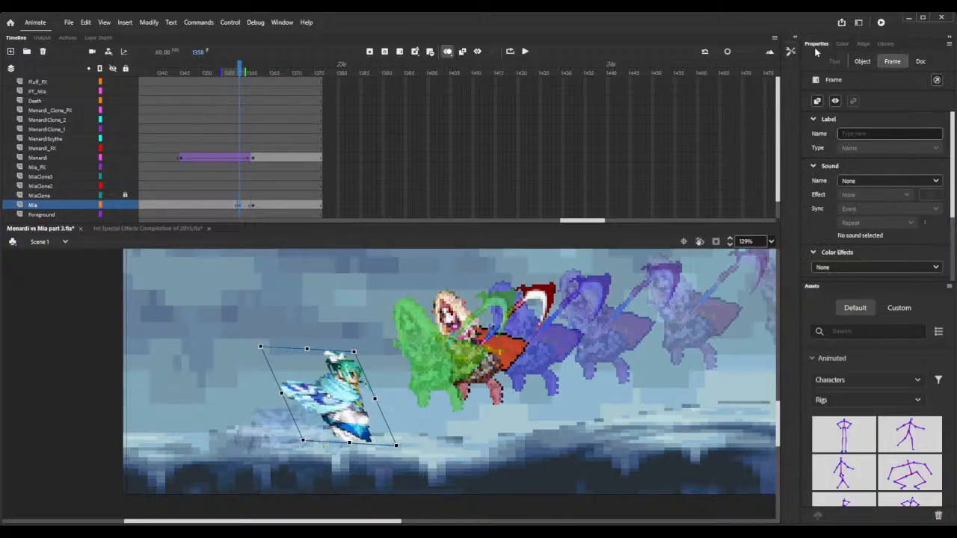
click(863, 61)
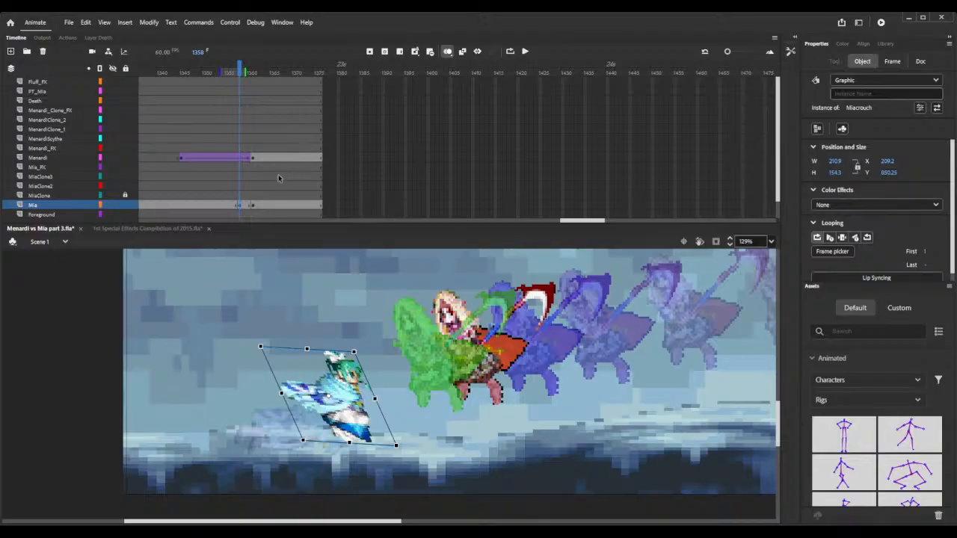
click(253, 209)
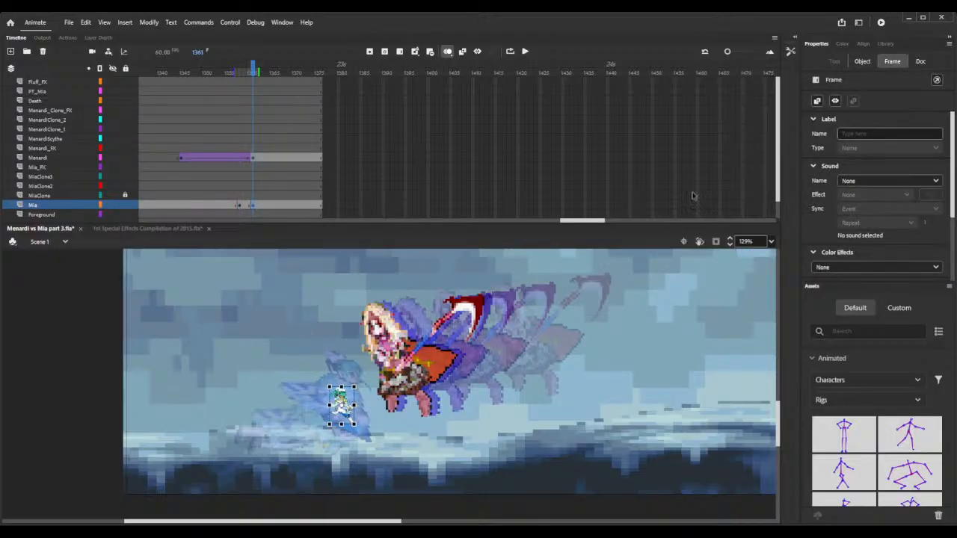
click(872, 61)
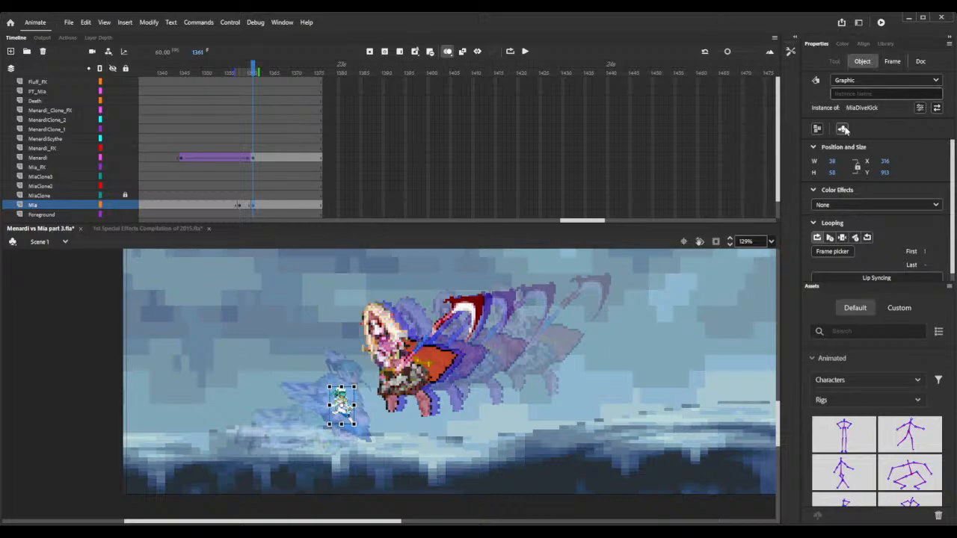
click(831, 162)
text(210)
key(Return)
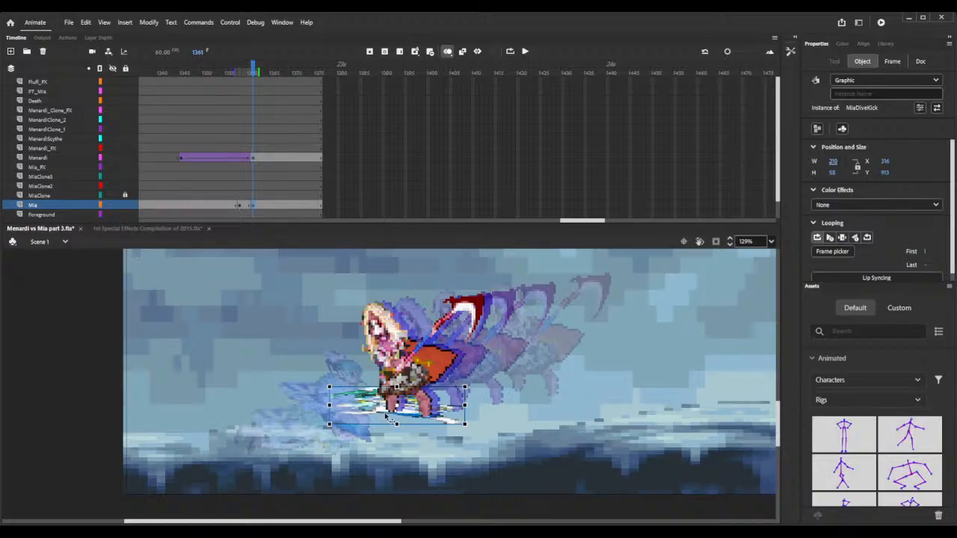
- Make the MiaDiveKick sprite at frame 1361 taller and narrower, about 128 wide and 105 high
drag(397, 424, 397, 456)
drag(465, 352, 437, 374)
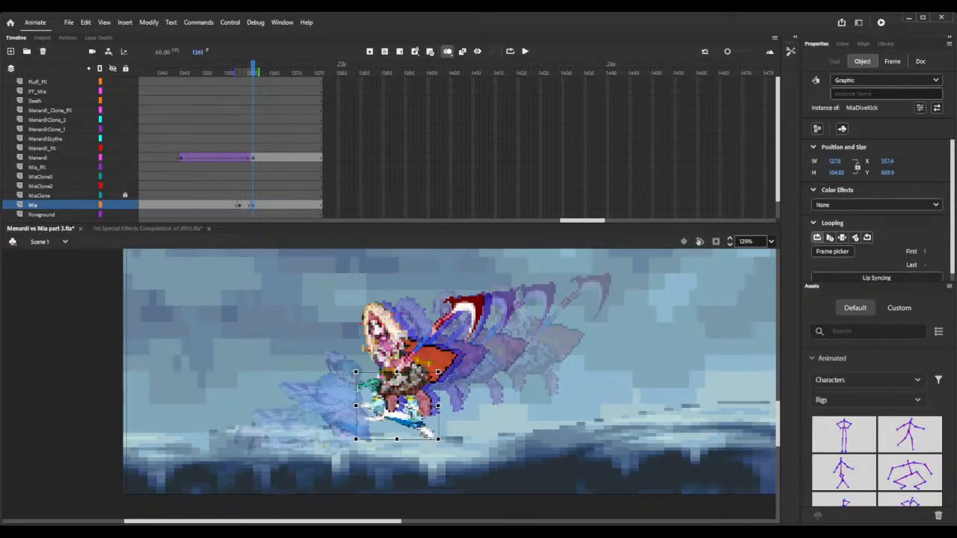
- Restore the accidentally shifted background image to its place and lock the Background layer
click(411, 434)
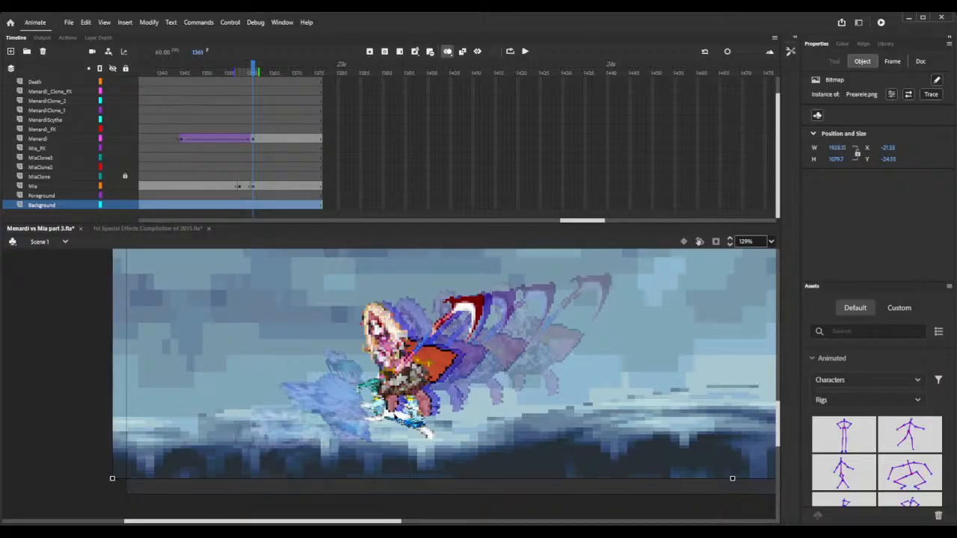
drag(168, 335, 177, 347)
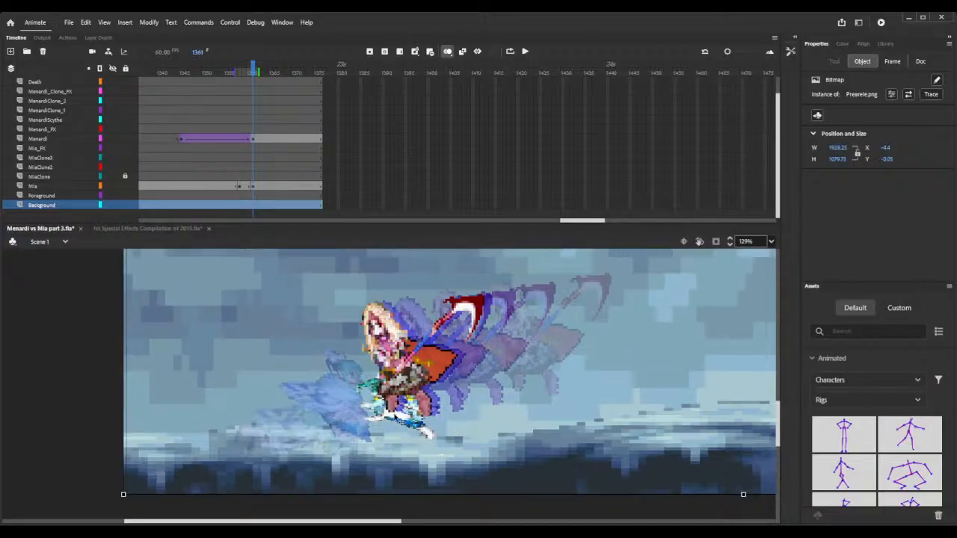
click(125, 204)
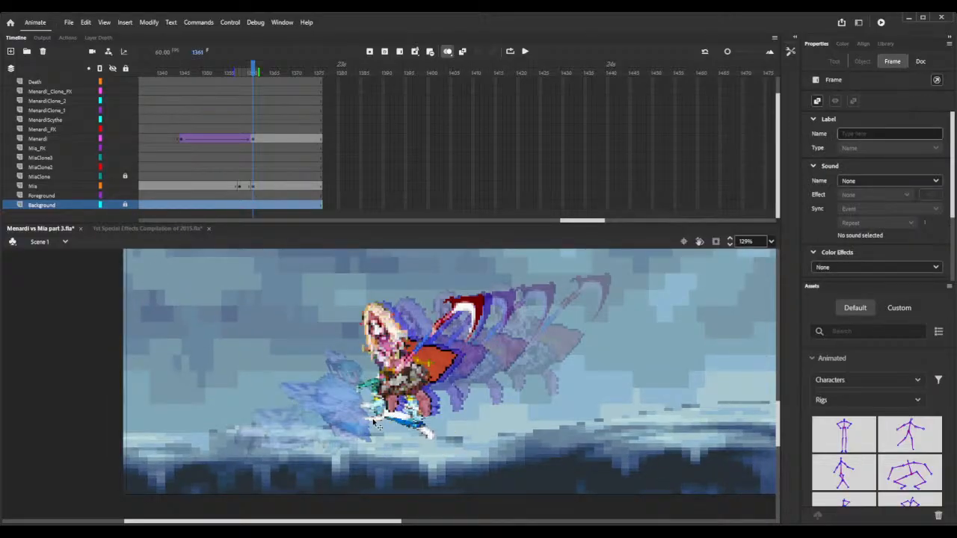
- Move the MiaDiveKick sprite up beside Menardi, above Mia's onion-skinned crouch, and reshape it to about 169 by 154
drag(374, 420, 320, 400)
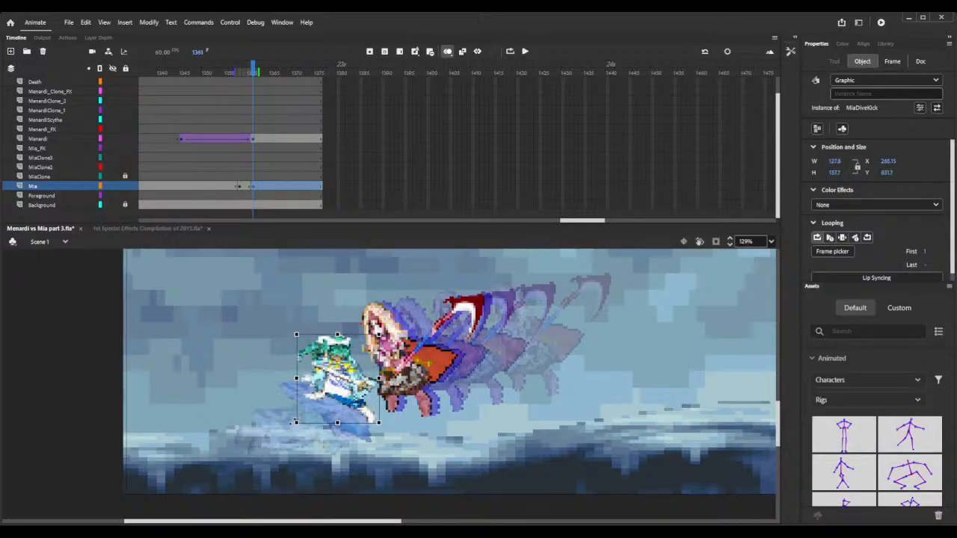
drag(296, 411, 299, 384)
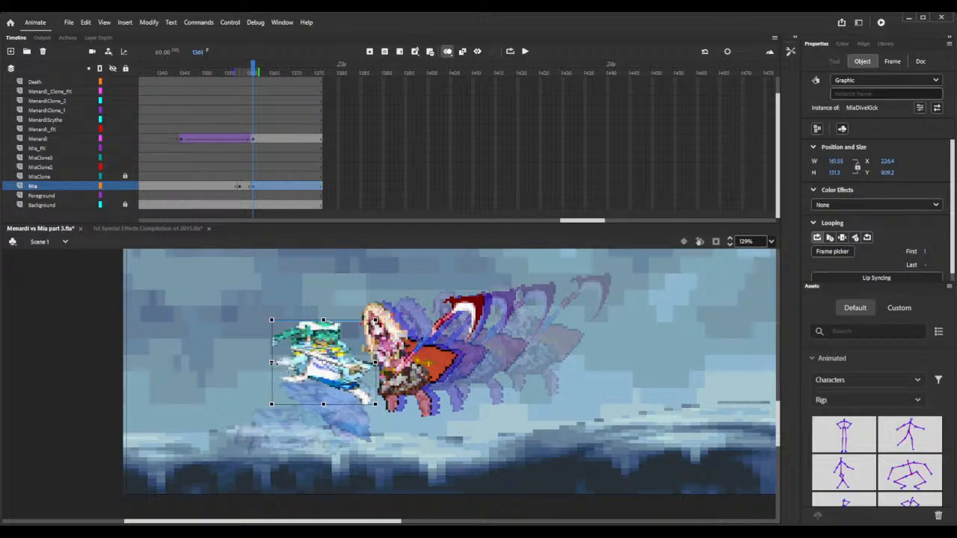
drag(323, 320, 323, 311)
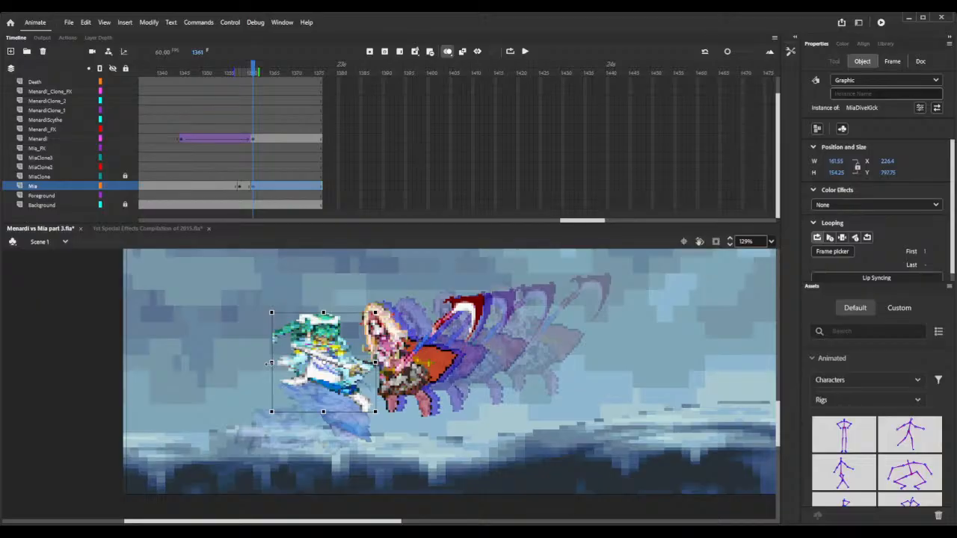
drag(270, 364, 267, 364)
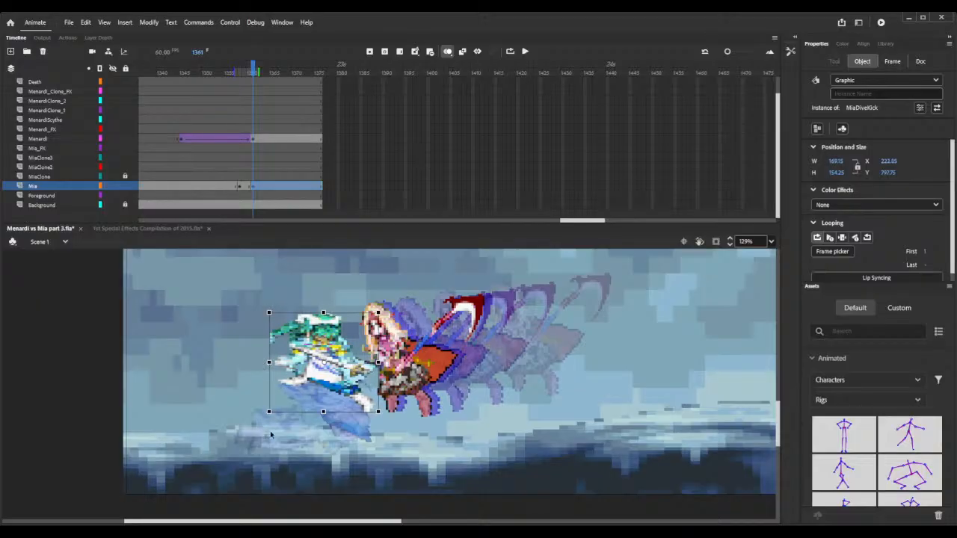
click(299, 429)
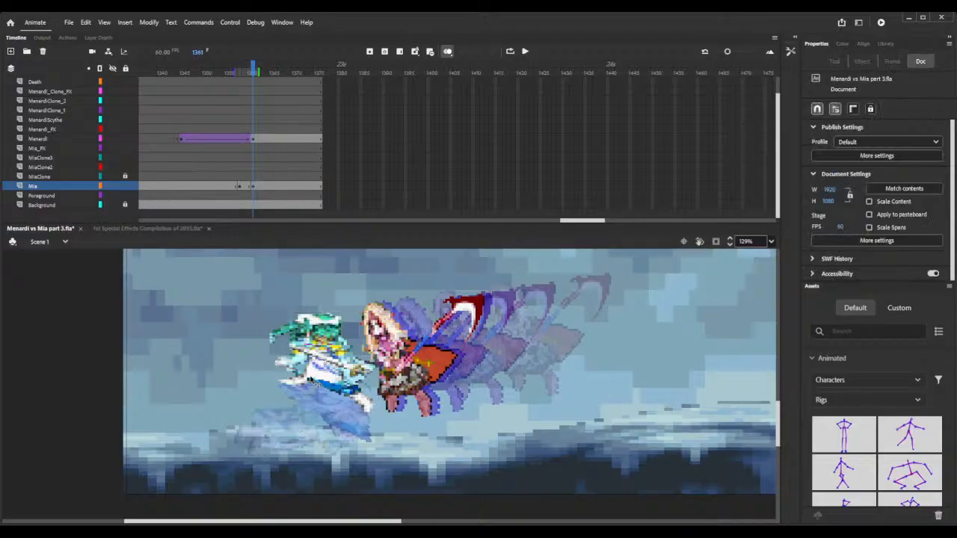
- Lower the MiaDiveKick sprite toward the ground, rotate it so Mia kicks upward, and position her foot against Menardi
drag(317, 383, 322, 415)
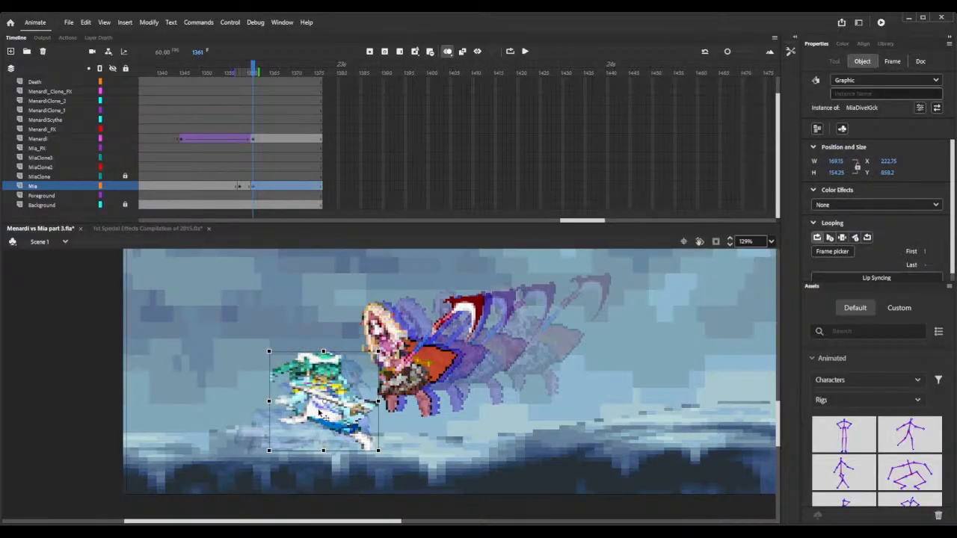
drag(266, 458, 375, 454)
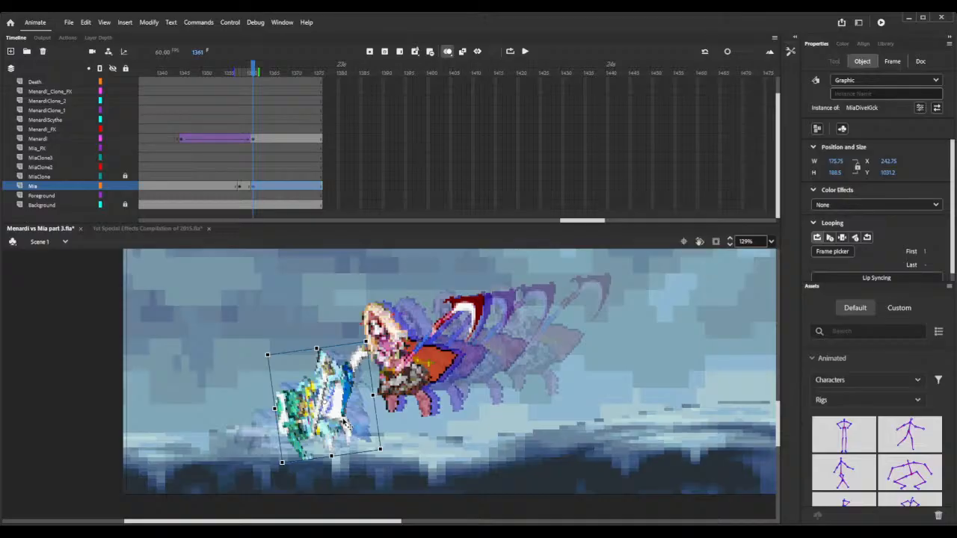
drag(344, 425, 350, 404)
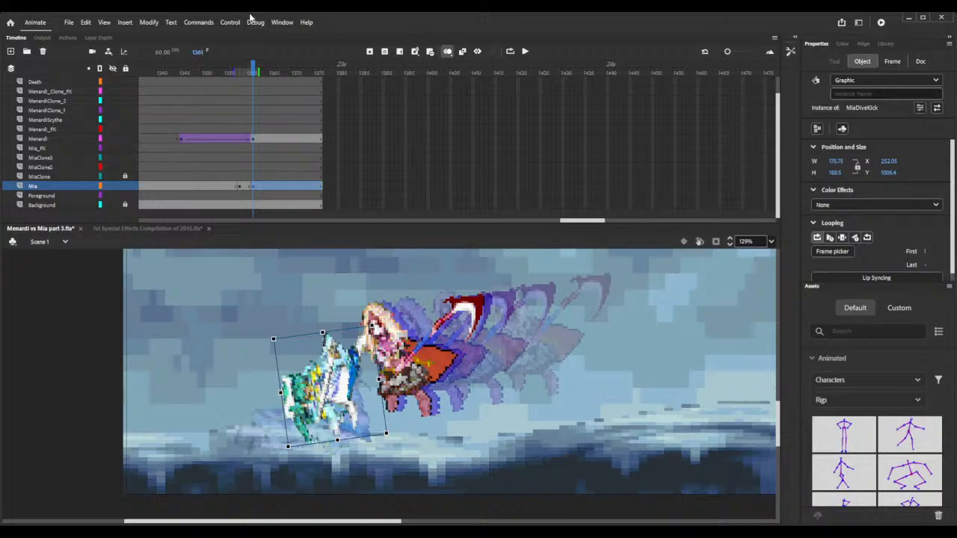
- Add a classic tween to Mia's crouch span starting at frame 1358, scrub through the kick to frame 1362, and save the file
click(244, 188)
click(244, 188)
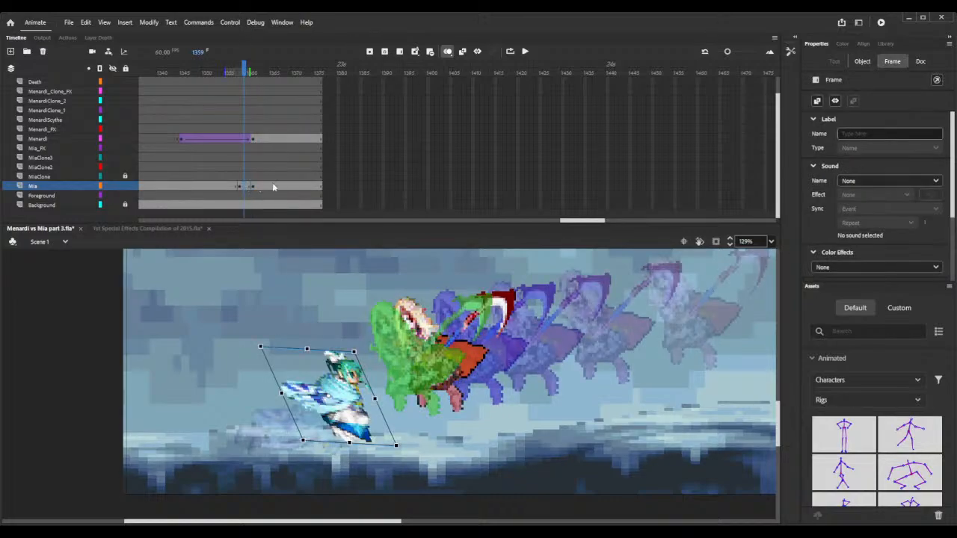
key(F4)
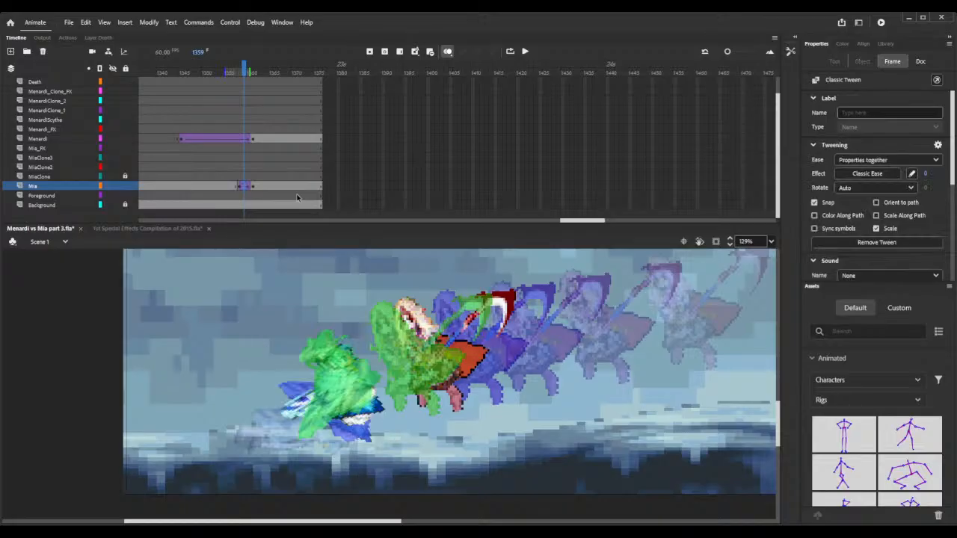
drag(212, 64, 258, 76)
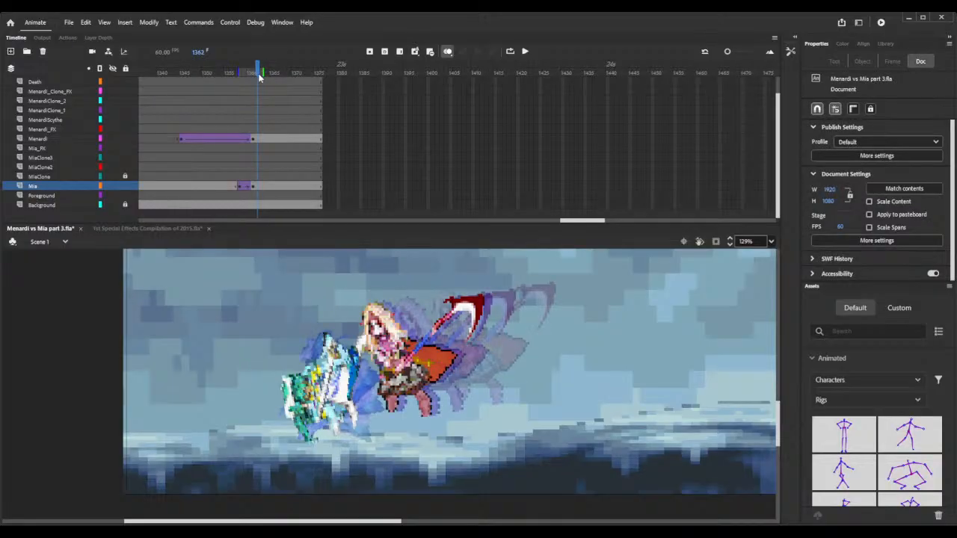
key(ctrl+s)
- Find Menardi's damaged pose earlier in the timeline and copy its keyframe at frame 1005 of the Menardi layer
drag(573, 222, 474, 227)
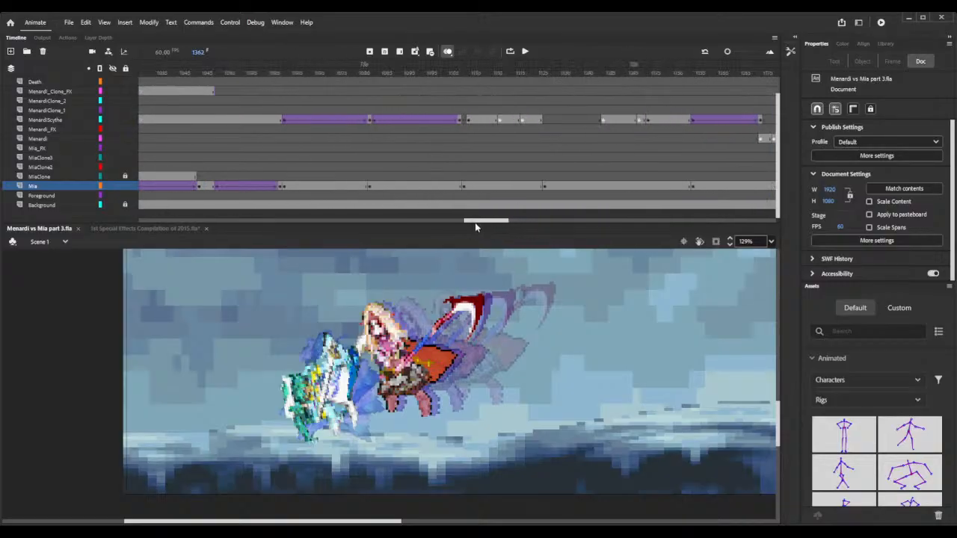
click(370, 68)
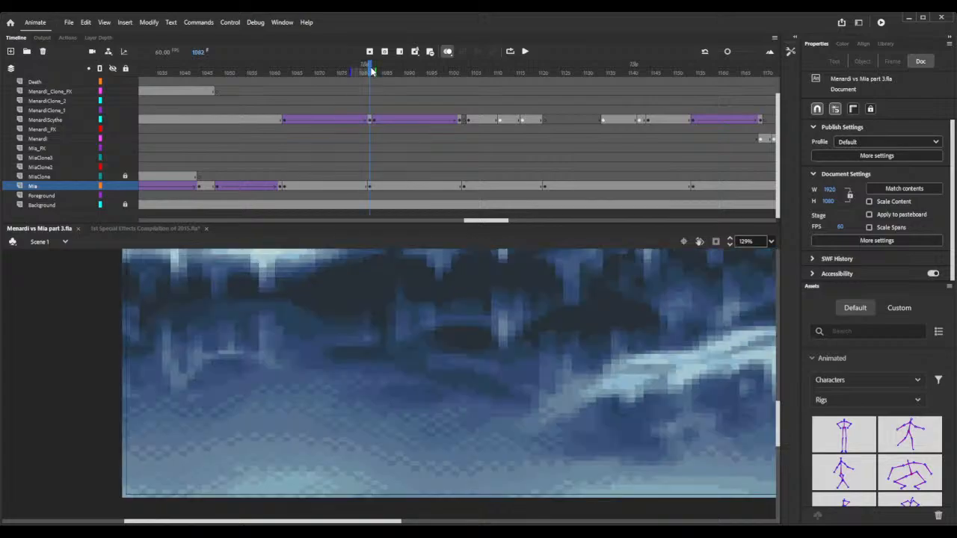
click(731, 245)
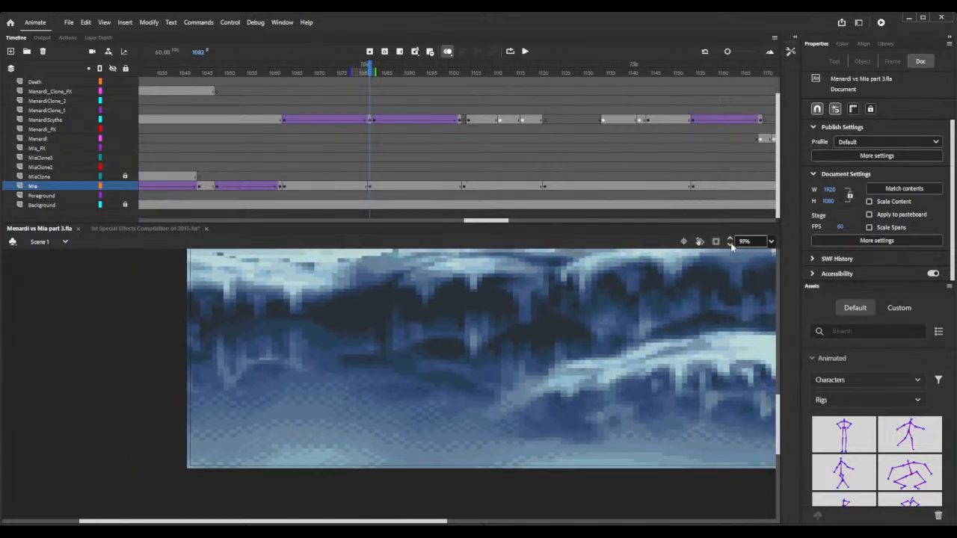
drag(731, 247, 732, 247)
click(471, 66)
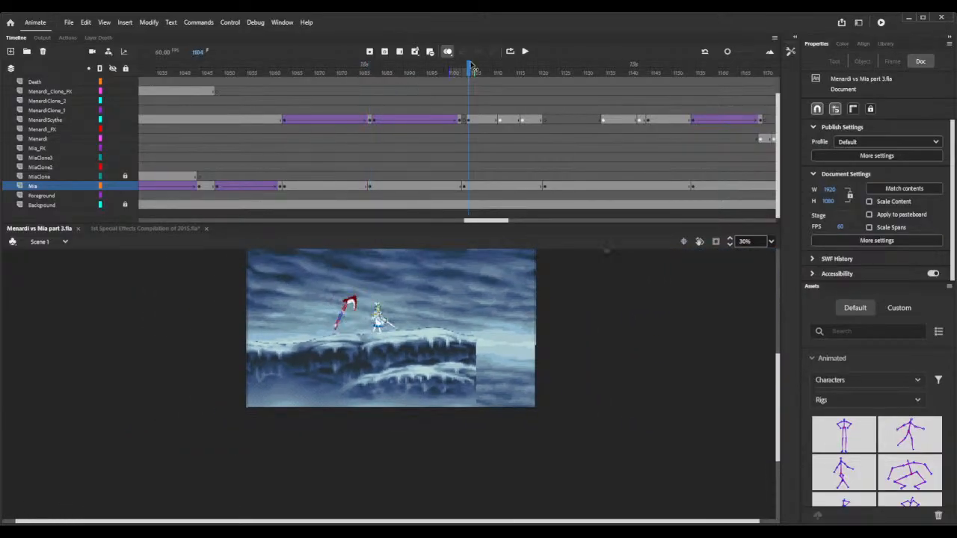
drag(471, 66, 181, 98)
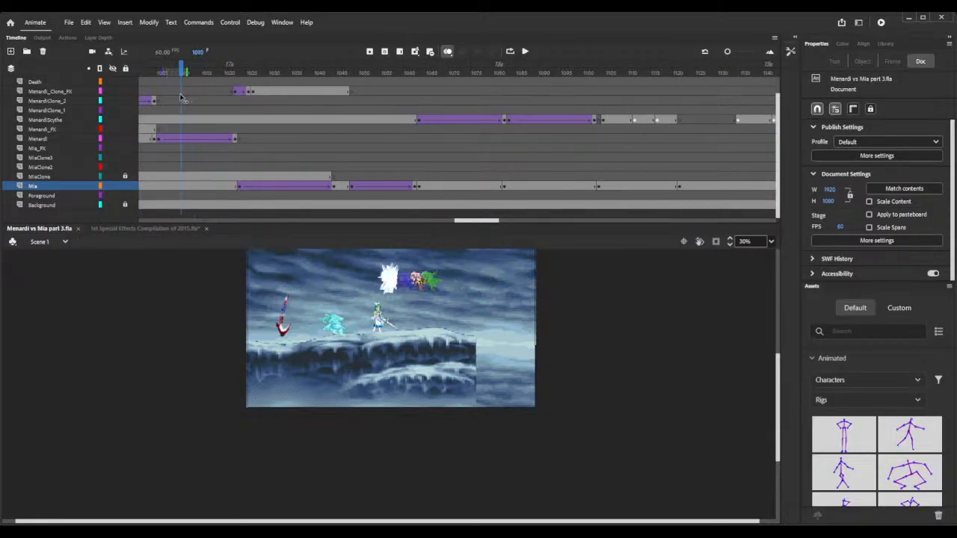
click(157, 140)
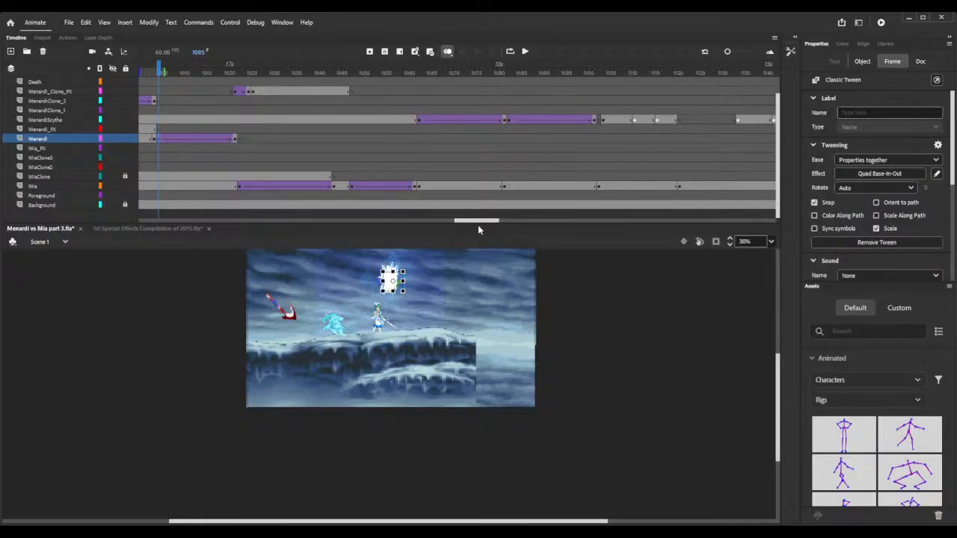
- Paste the copied MenardiDamaged frame into the Menardi layer at frame 1362 and remove its classic tween
drag(477, 225, 584, 225)
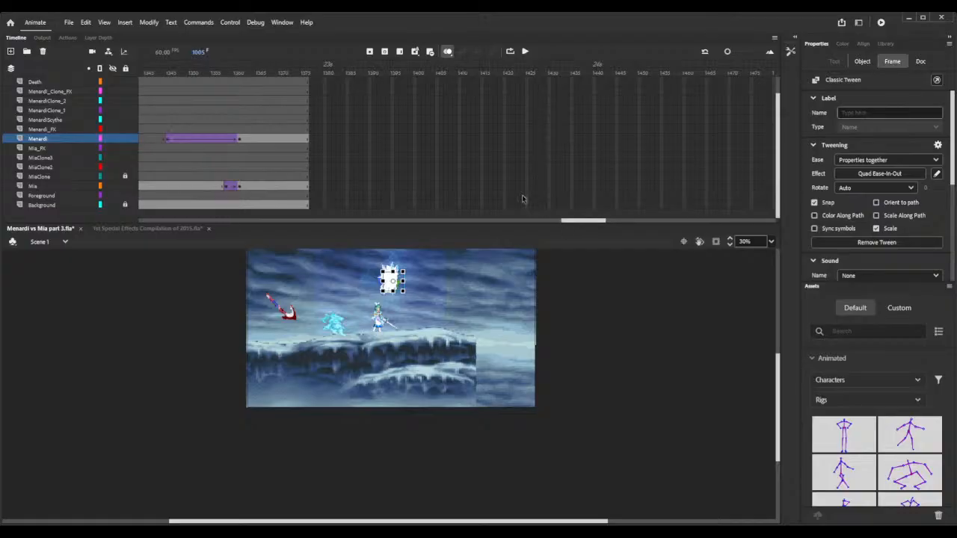
drag(214, 73, 248, 72)
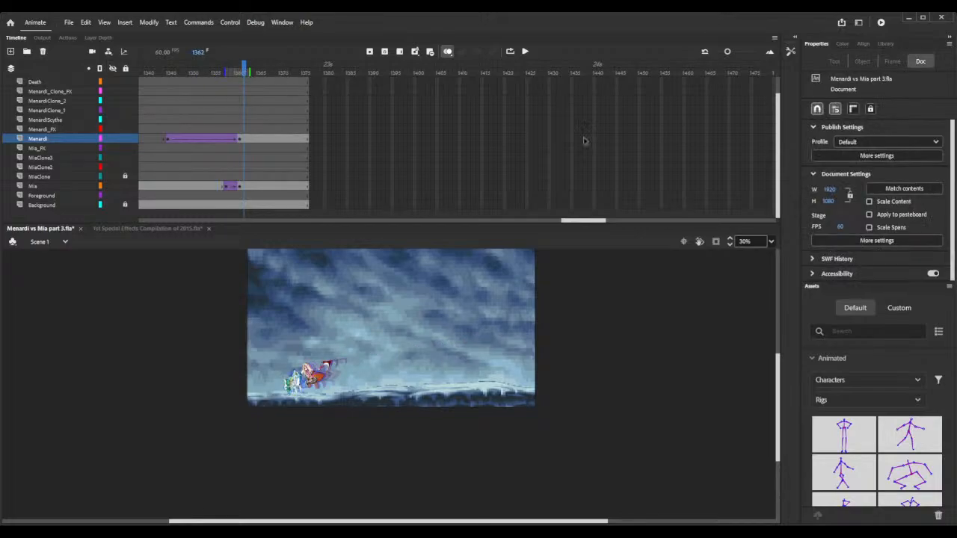
click(730, 239)
drag(730, 241, 757, 309)
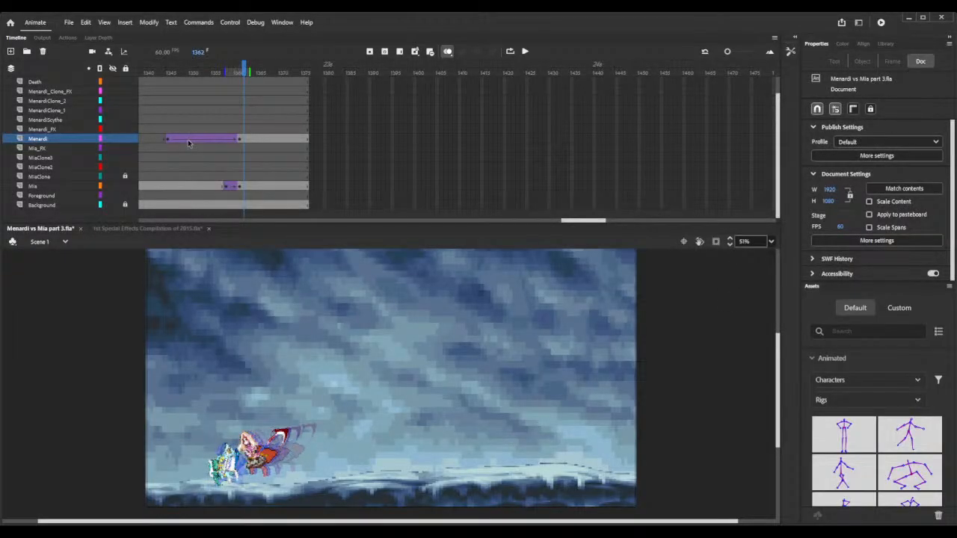
click(245, 140)
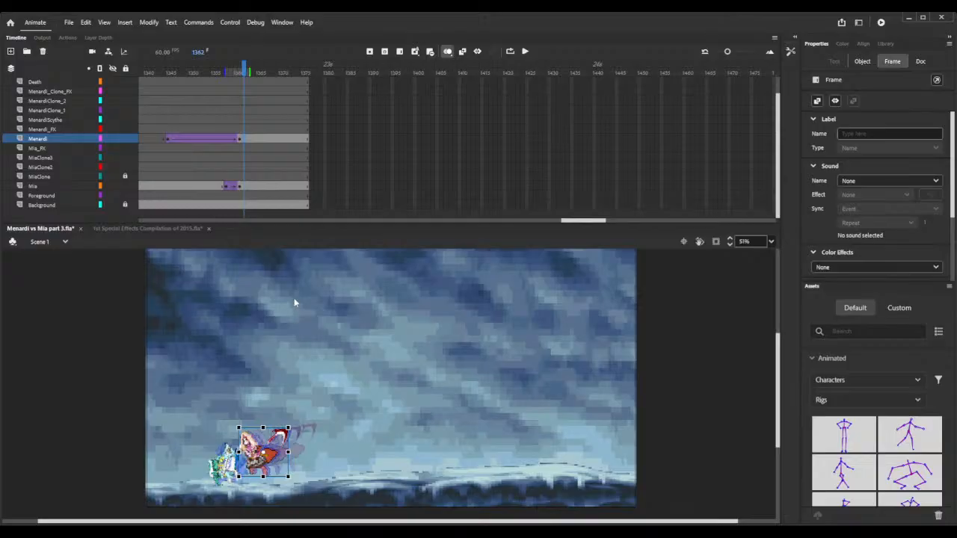
key(ctrl+alt+v)
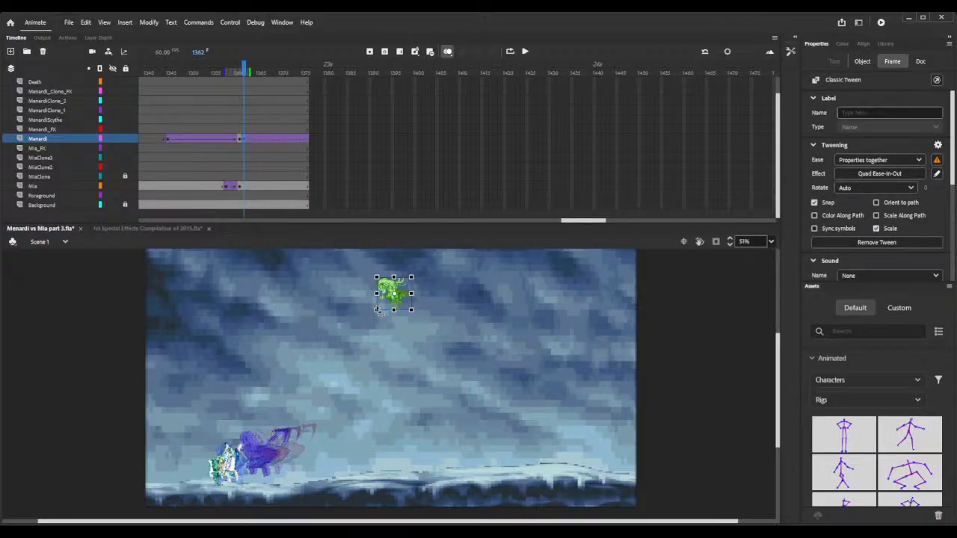
right_click(271, 140)
click(288, 149)
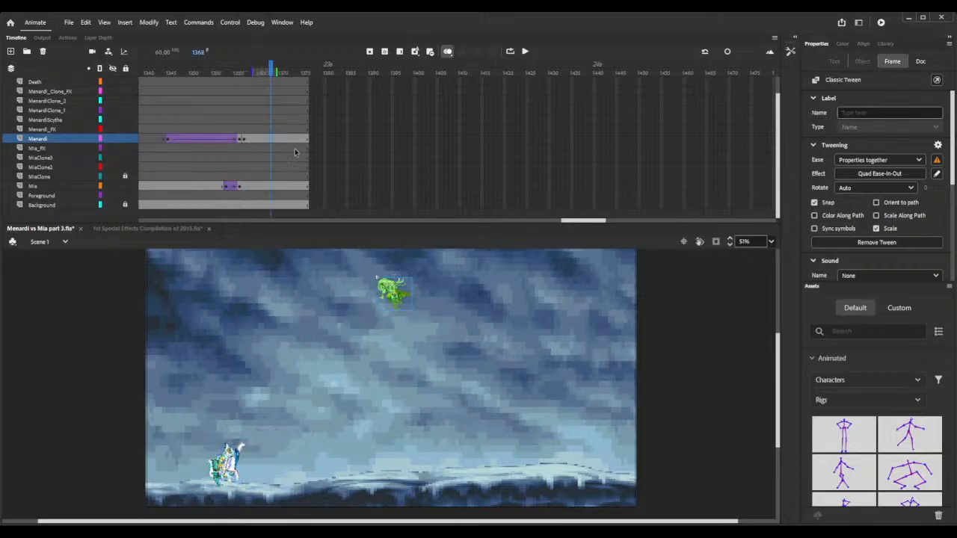
- Check the MenardiDashing instance's size at frame 1361 and set the MenardiDamaged instance's height to 191.85
click(240, 141)
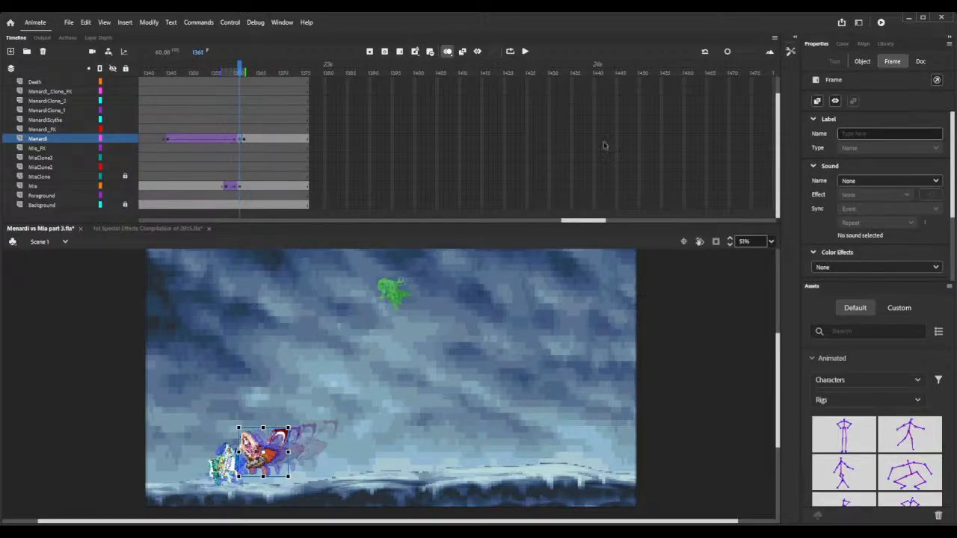
click(865, 62)
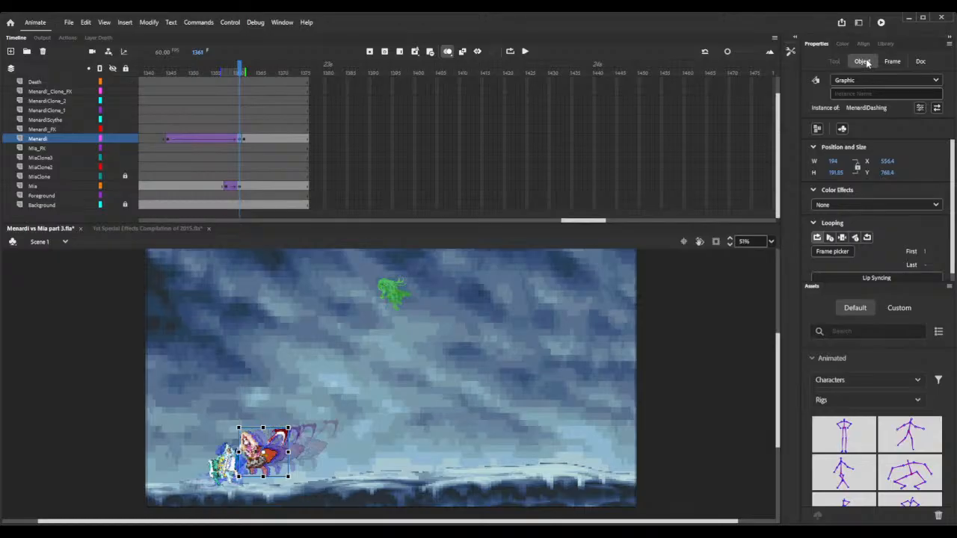
click(249, 140)
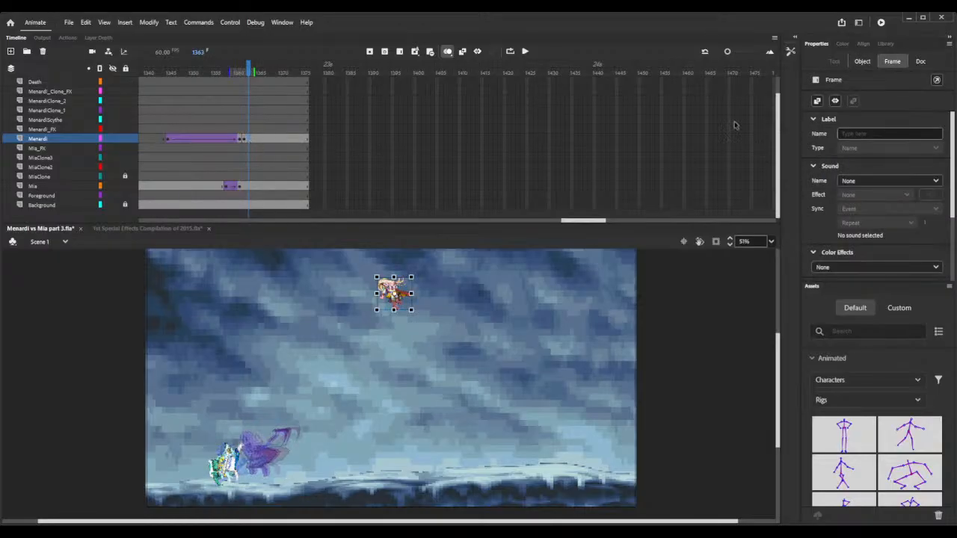
click(859, 62)
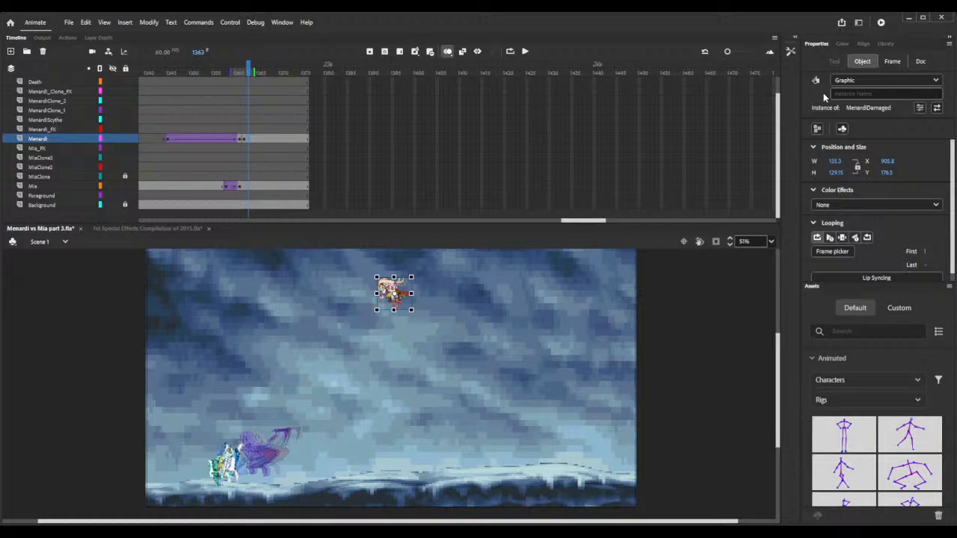
click(833, 173)
text(19.85)
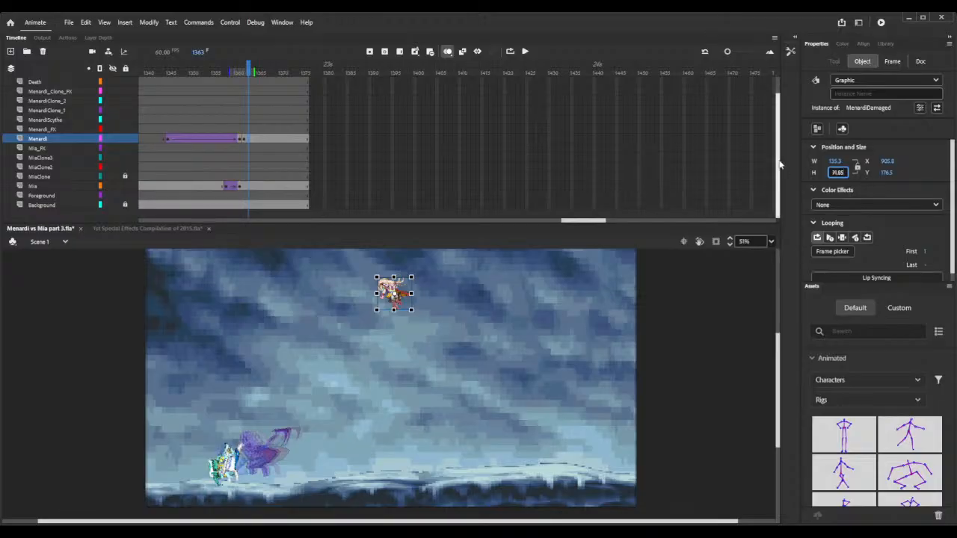
click(834, 162)
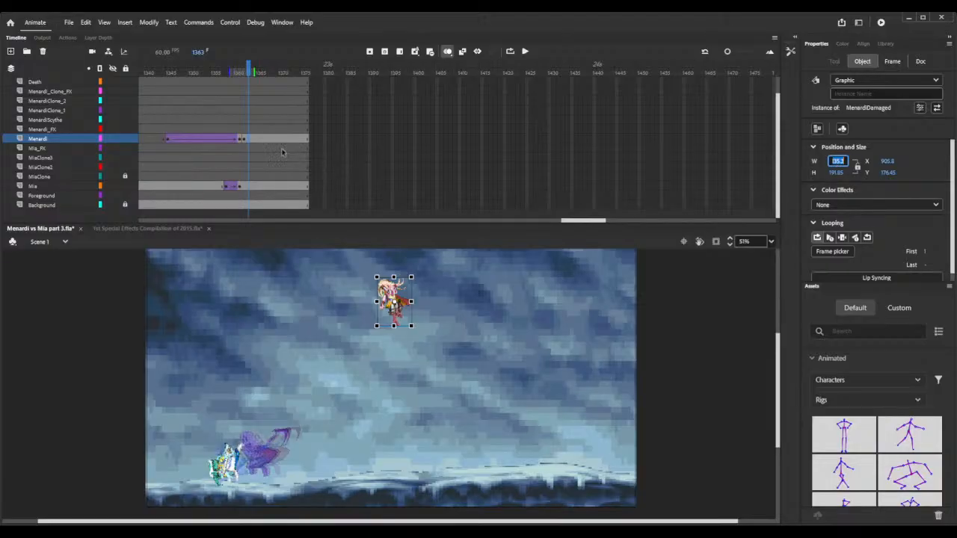
- Clear the pasted damaged-pose keyframe from the Menardi layer at frame 1362
click(244, 140)
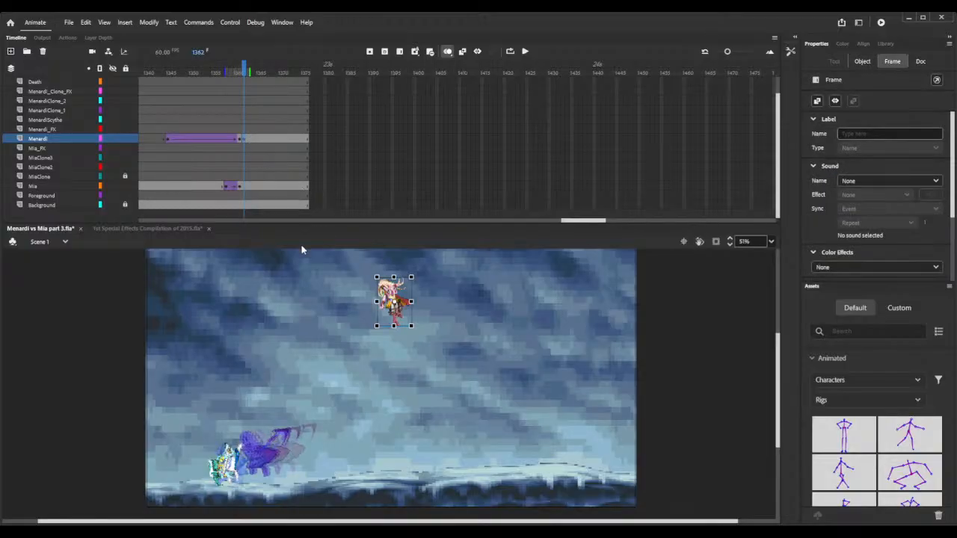
key(shift+F6)
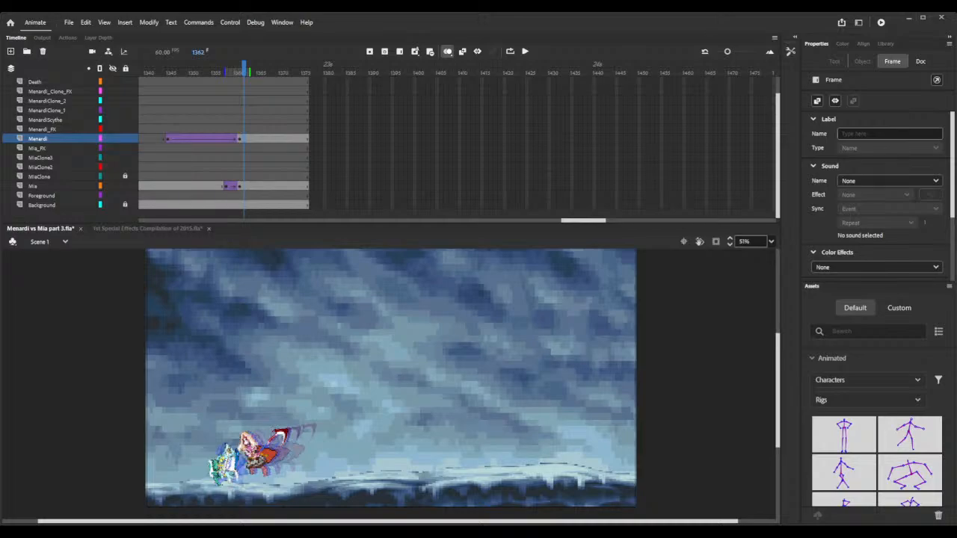
- Clear the library's search filter and insert a blank keyframe in the Menardi layer at frame 1362
click(885, 43)
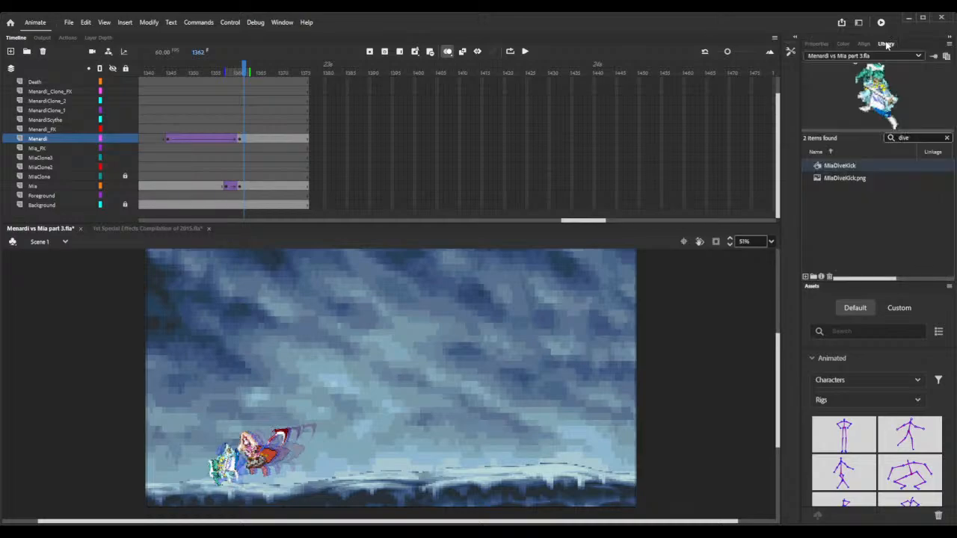
click(947, 137)
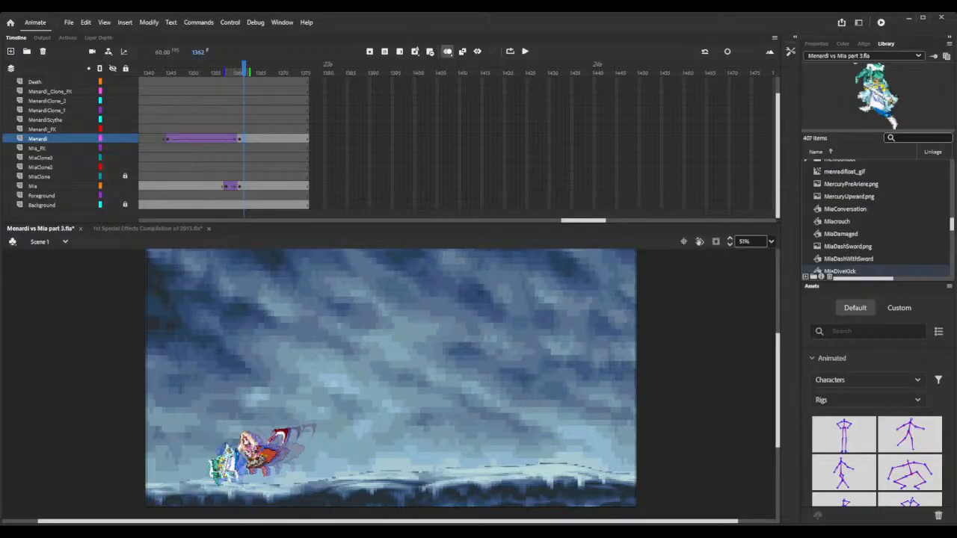
key(Return)
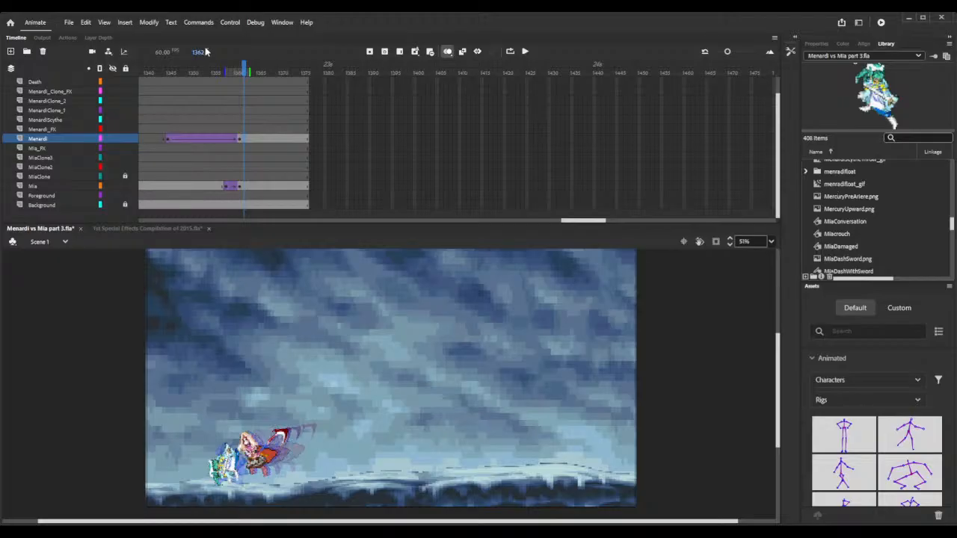
click(245, 140)
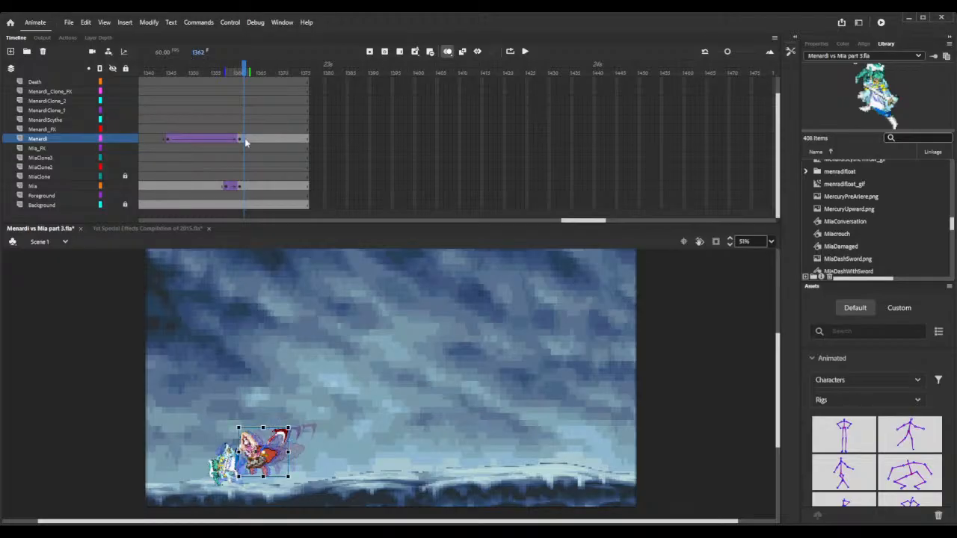
key(F7)
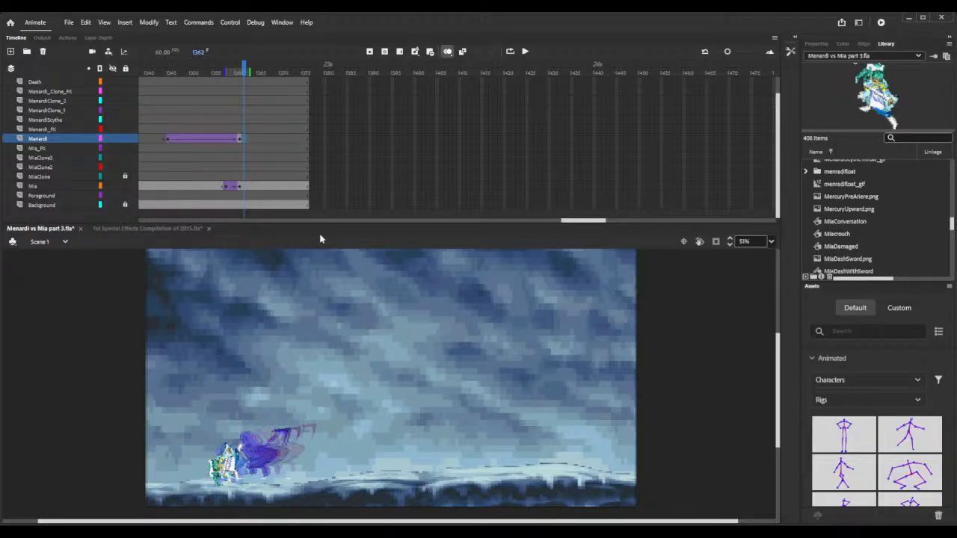
- Find MenardiDamaged.png in the library, place it beside Mia at frame 1362, and convert it to a graphic symbol named MenardiDamagedWithScythe
click(920, 137)
text(dam)
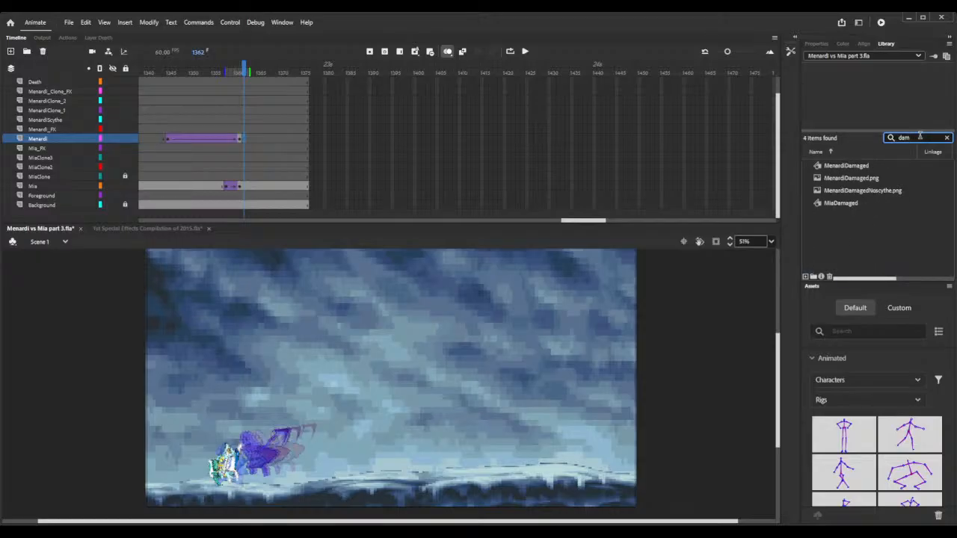
click(854, 179)
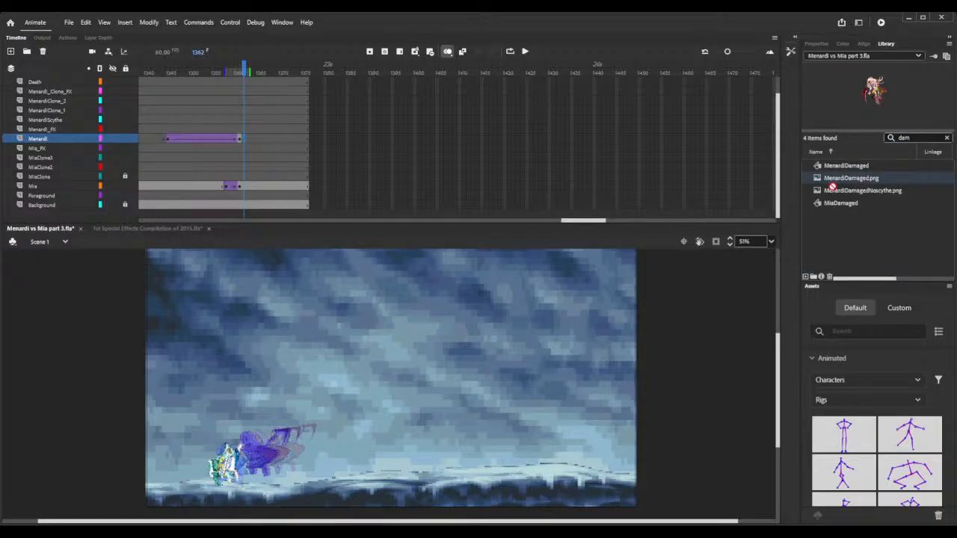
click(263, 469)
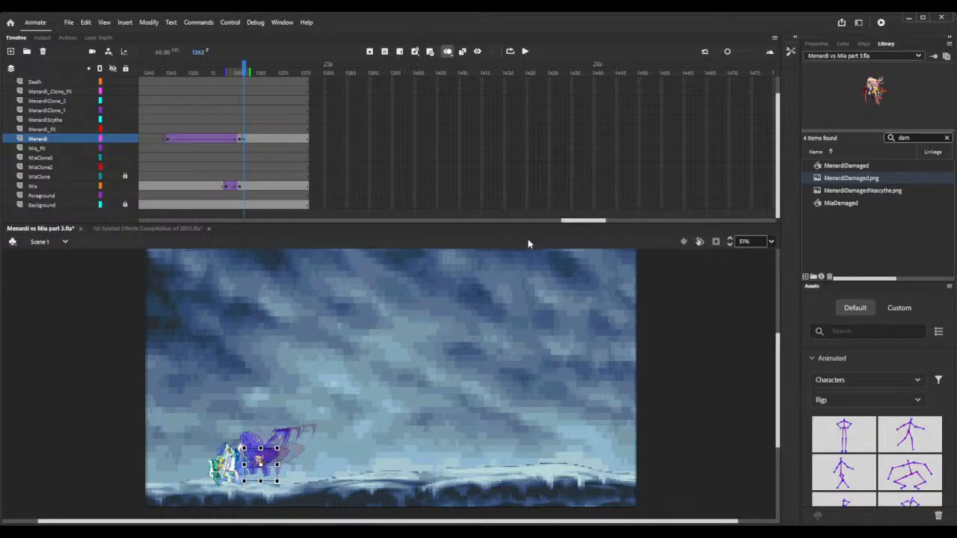
key(ctrl+b)
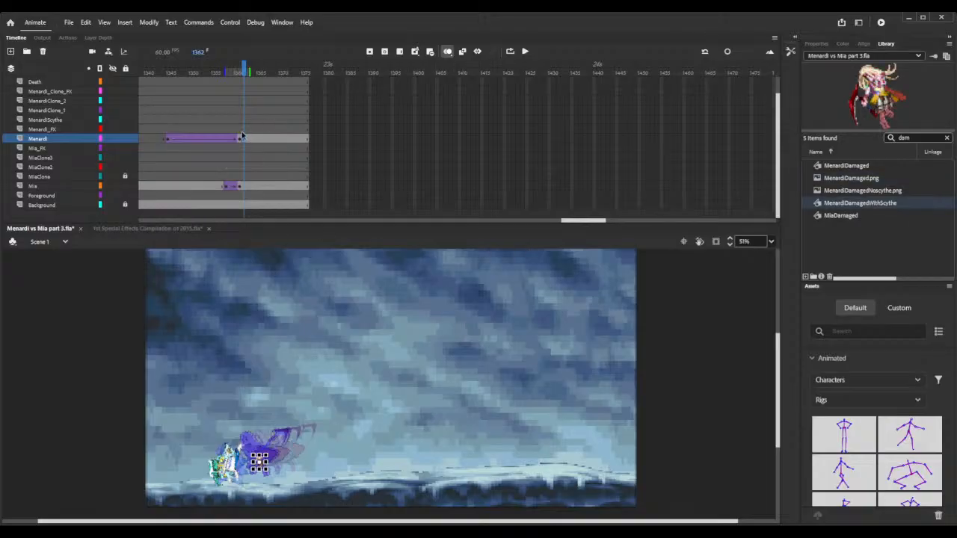
- Set the MenardiDamagedWithScythe instance's width to 194 and its height to 191.85
click(816, 44)
click(863, 60)
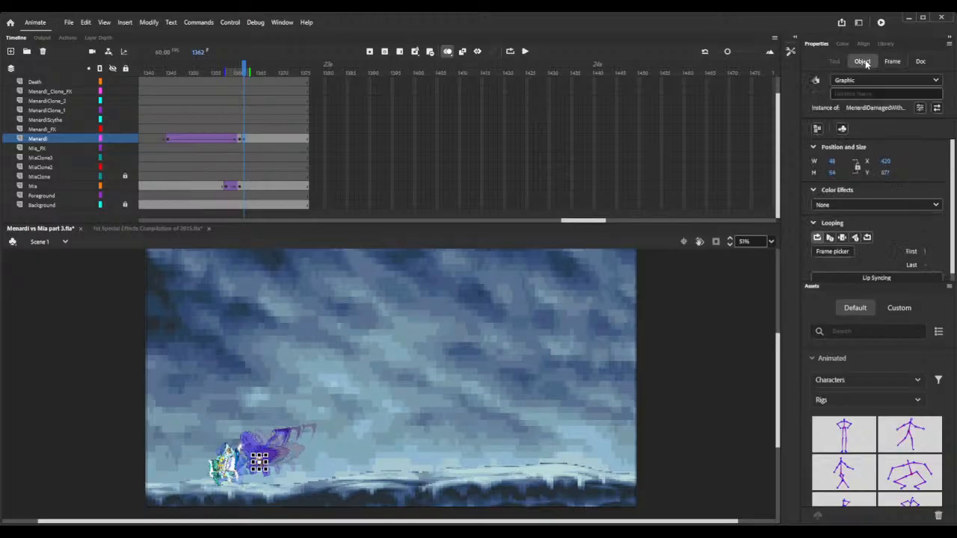
click(832, 163)
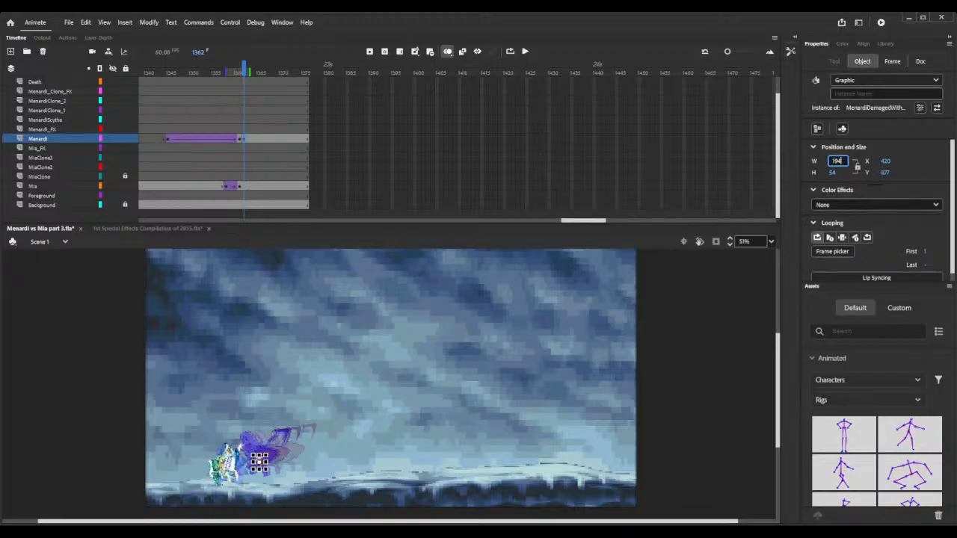
click(835, 173)
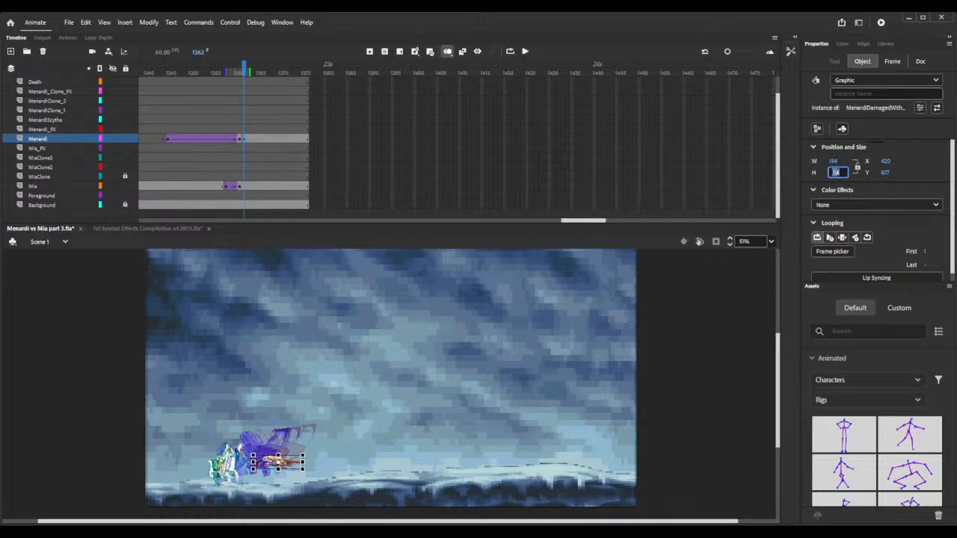
text(191.85)
click(666, 311)
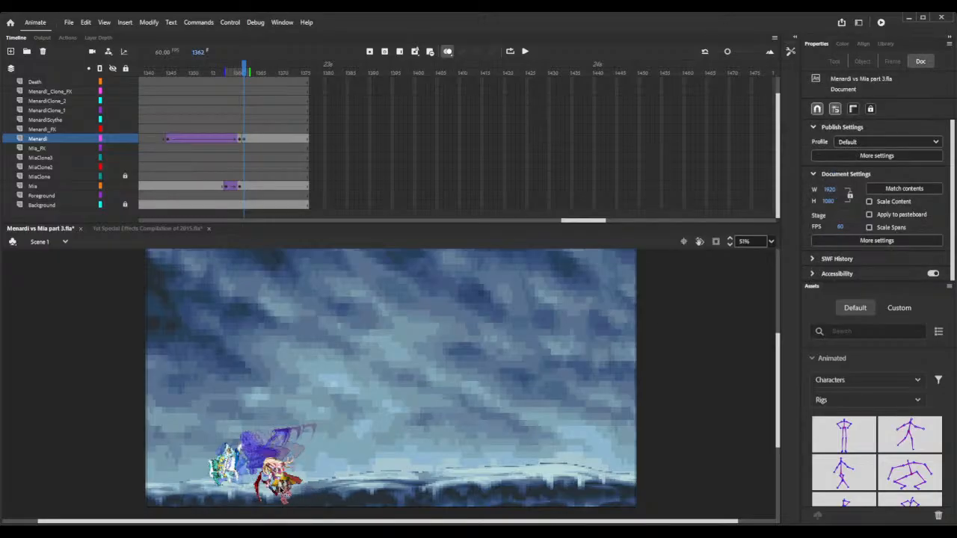
- Move damaged Menardi over her onion-skinned dashing pose at frame 1362 and rotate her about 50 degrees counterclockwise, close against Mia
drag(284, 490, 261, 459)
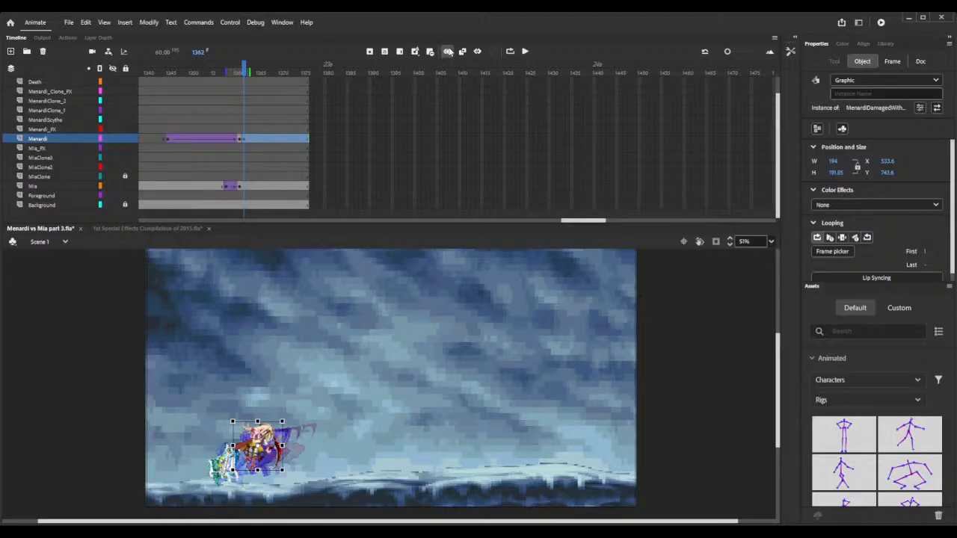
click(448, 51)
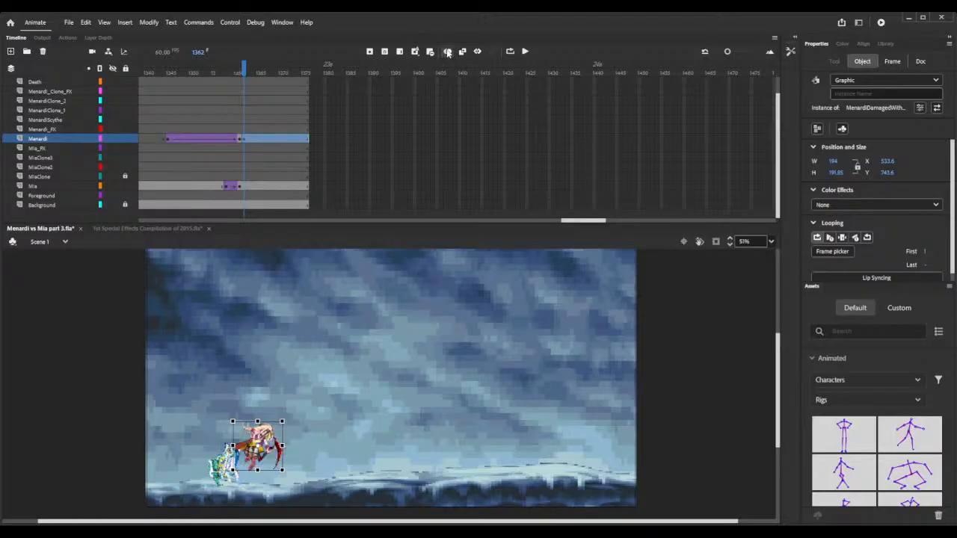
click(730, 240)
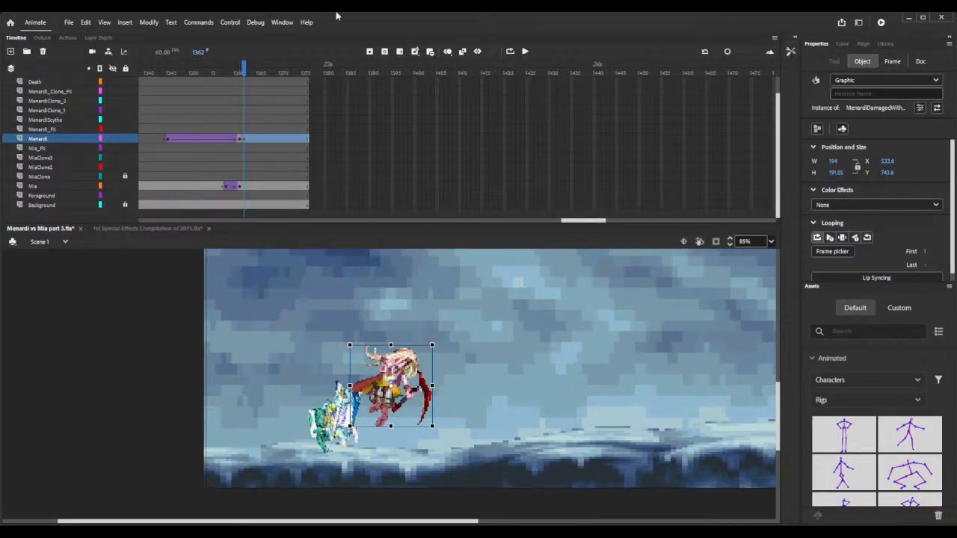
click(446, 53)
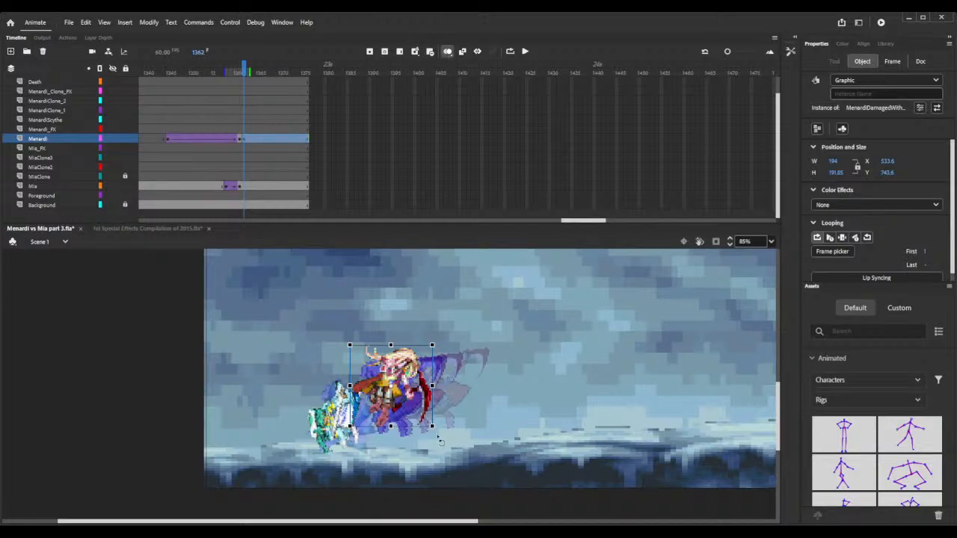
drag(441, 442, 468, 392)
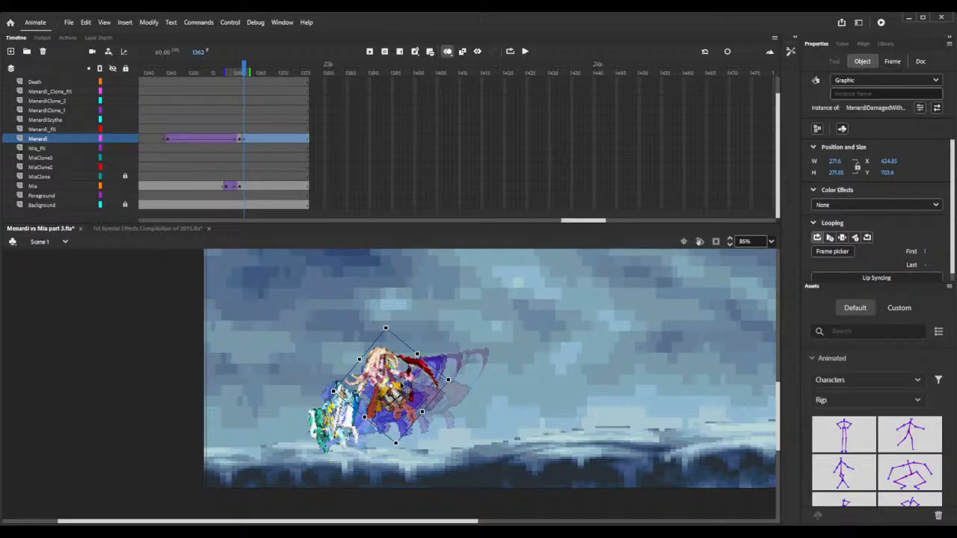
drag(408, 388, 400, 396)
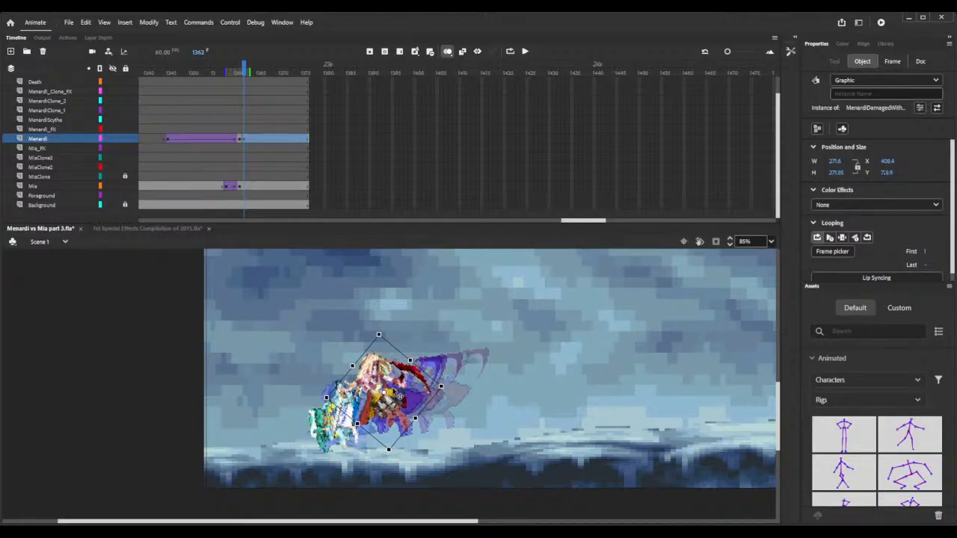
- Add keyframes to Mia at frame 1362 and Menardi at frame 1373, moving Menardi up beyond the stage's upper edge at frame 1373
click(245, 187)
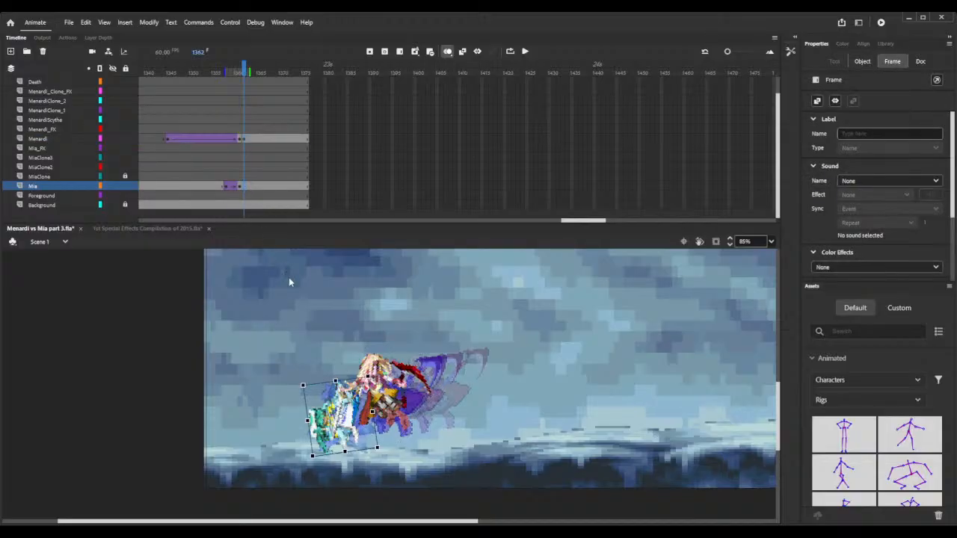
click(295, 140)
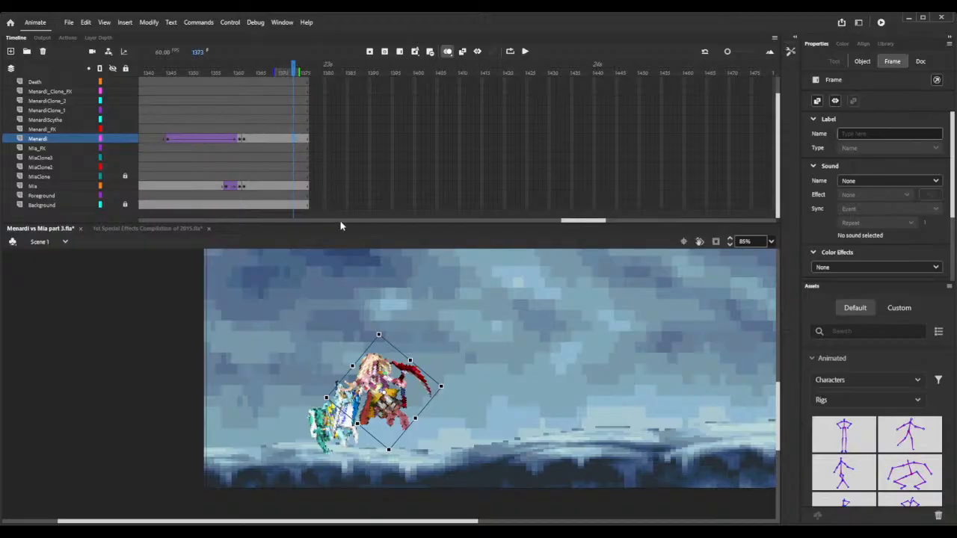
key(F6)
click(730, 240)
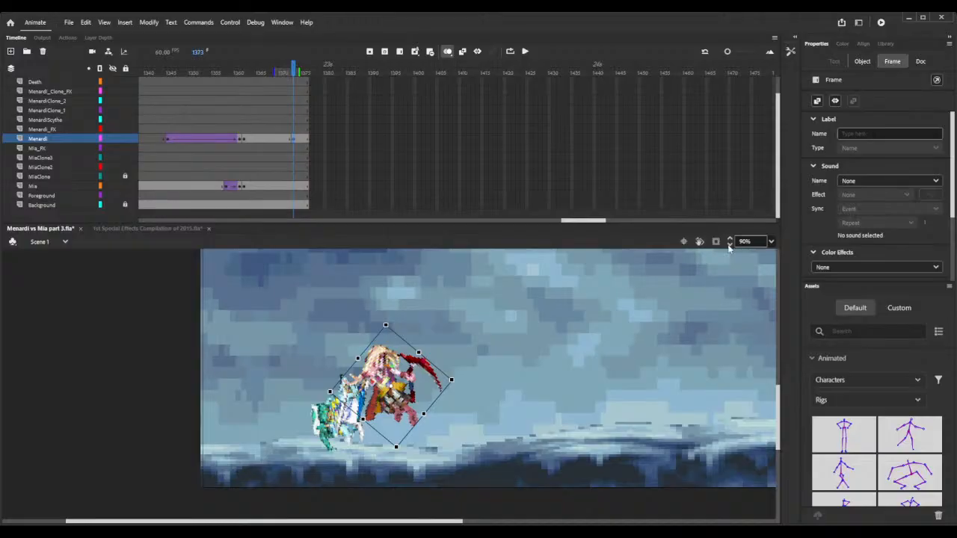
click(729, 245)
click(730, 245)
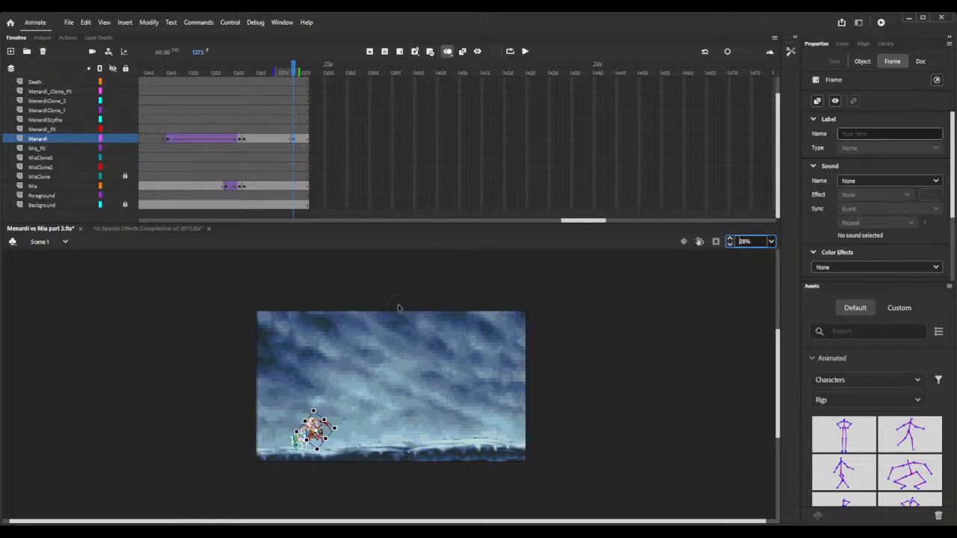
drag(335, 432, 448, 274)
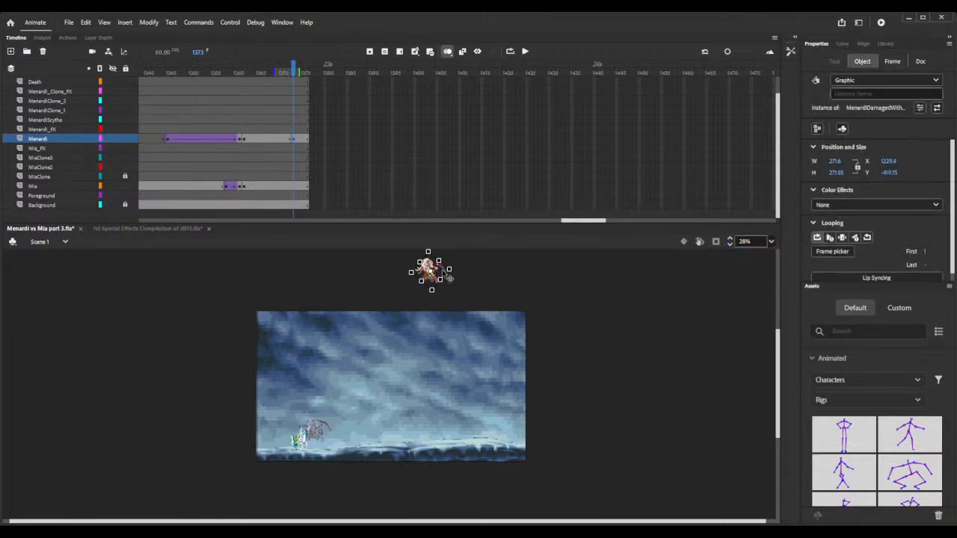
- Insert a blank keyframe in the Menardi layer at frame 1374 and apply a Quad Ease-In-Out classic tween to her launch from frames 1362 to 1373
click(298, 139)
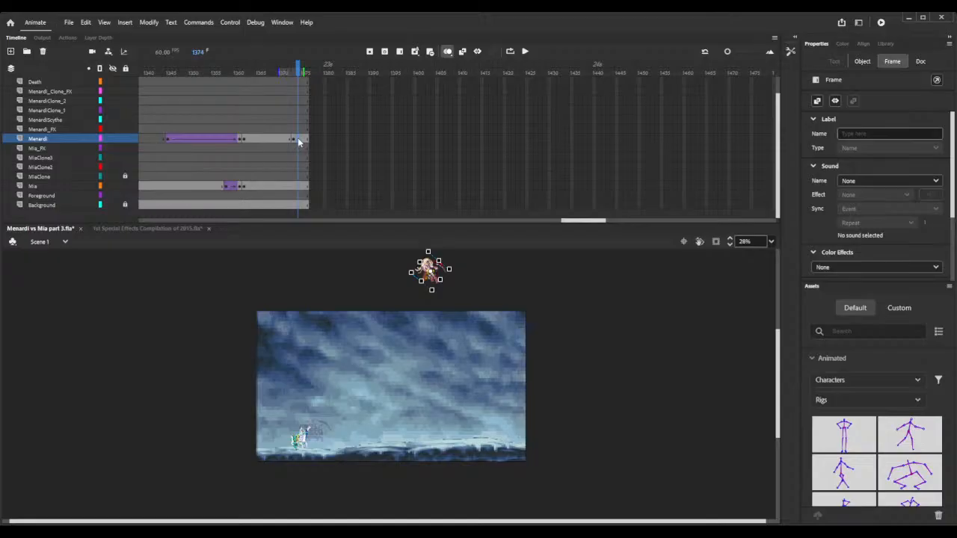
key(F7)
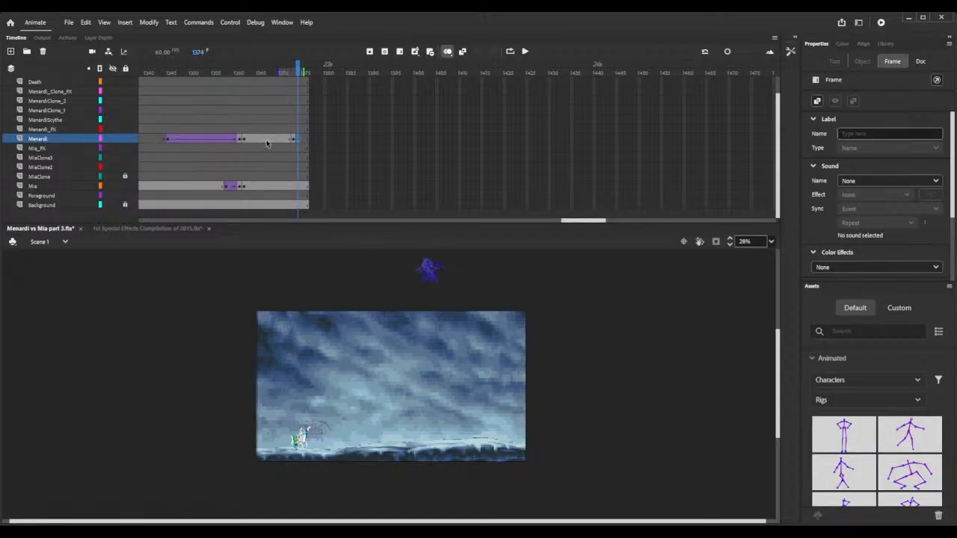
click(267, 139)
key(F3)
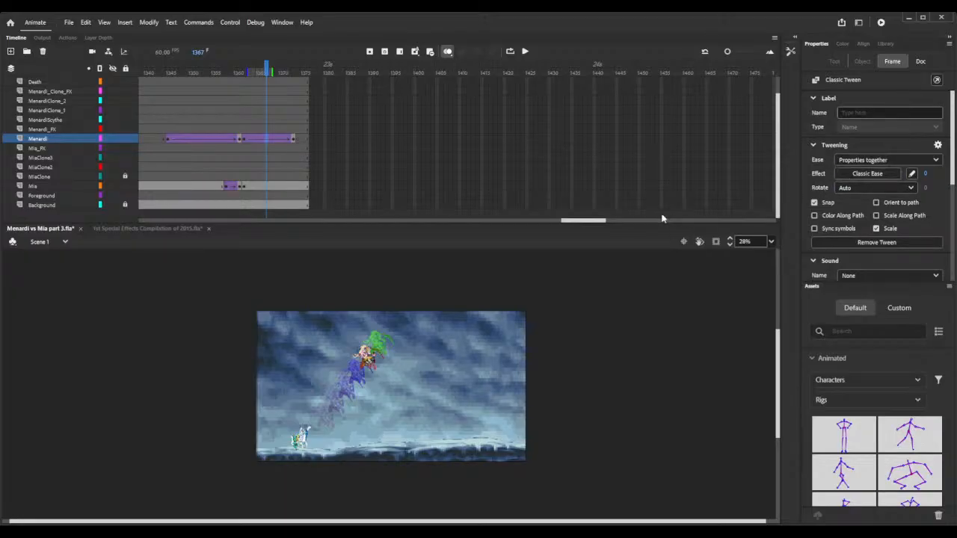
double_click(697, 188)
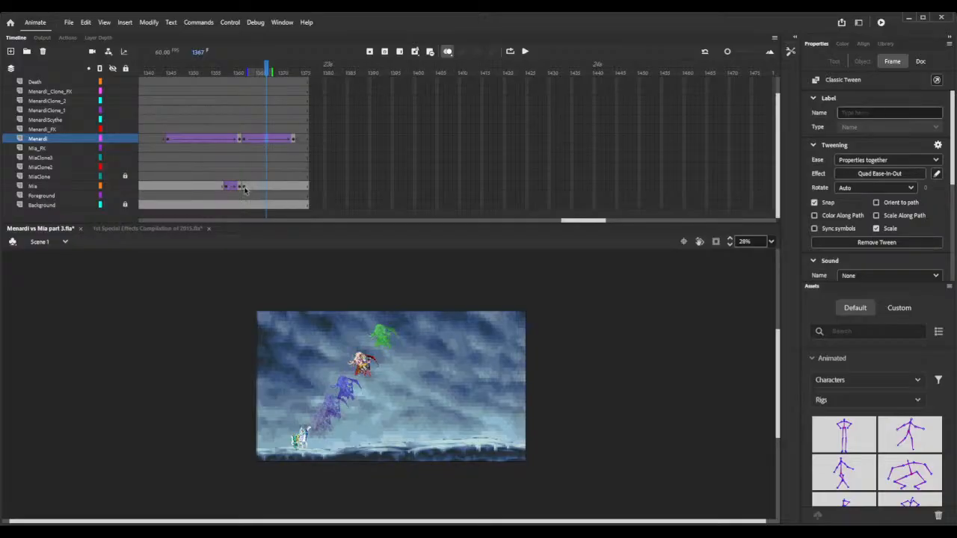
- Add a keyframe to the Mia layer at frame 1367 and move dive-kicking Mia up against the airborne Menardi
click(245, 189)
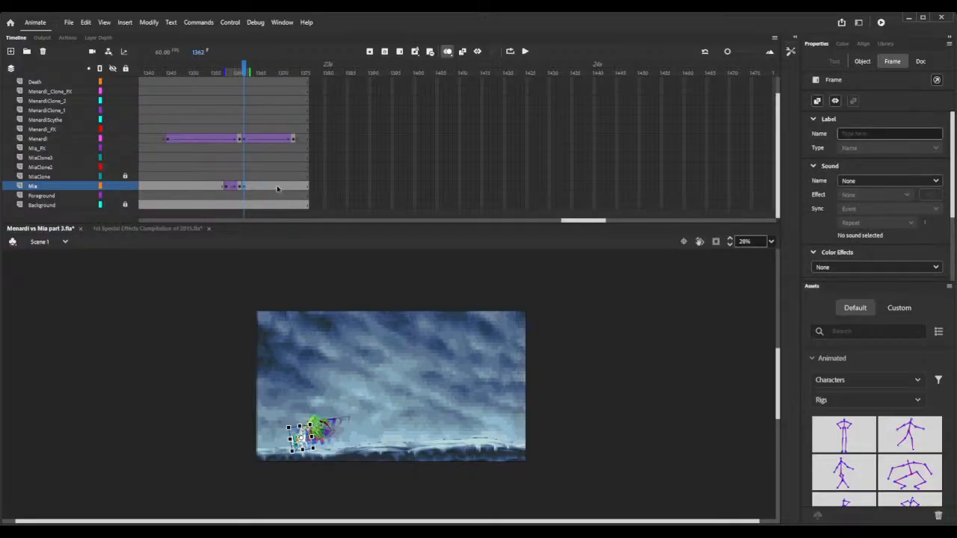
click(269, 192)
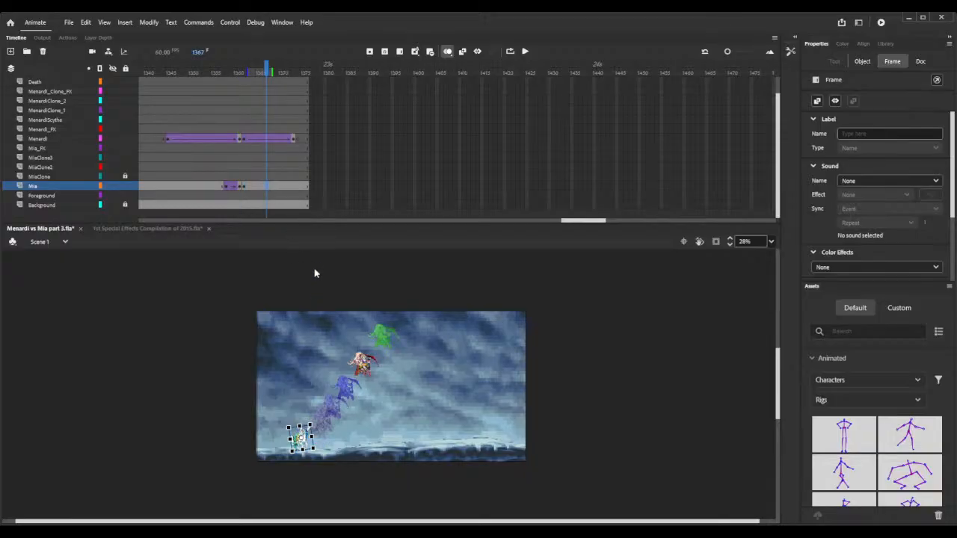
key(F6)
mouse_move(311, 448)
mouse_down()
mouse_move(359, 364)
mouse_move(361, 373)
mouse_up()
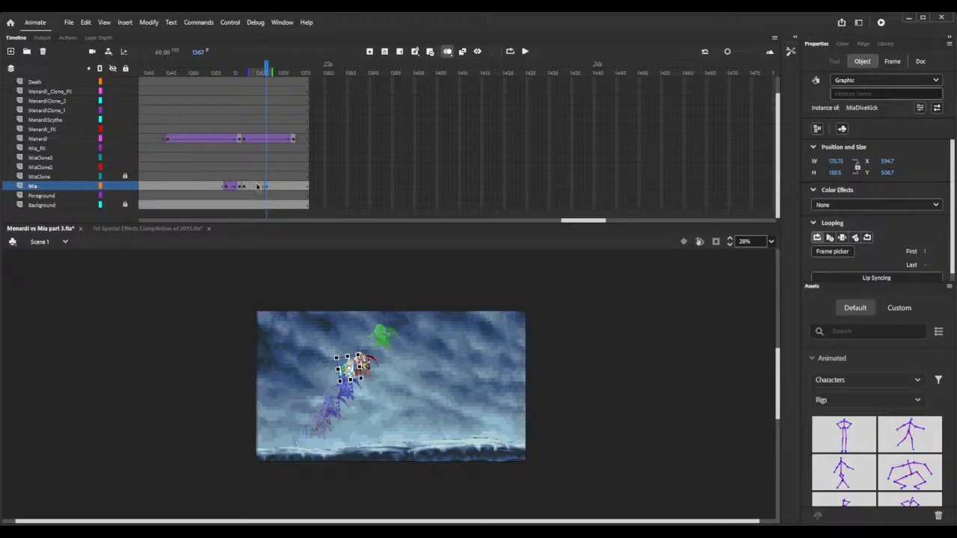
- Apply a classic tween with Quad Ease-In-Out to Mia's rise from frames 1362 to 1367 and save the document
click(257, 187)
key(F4)
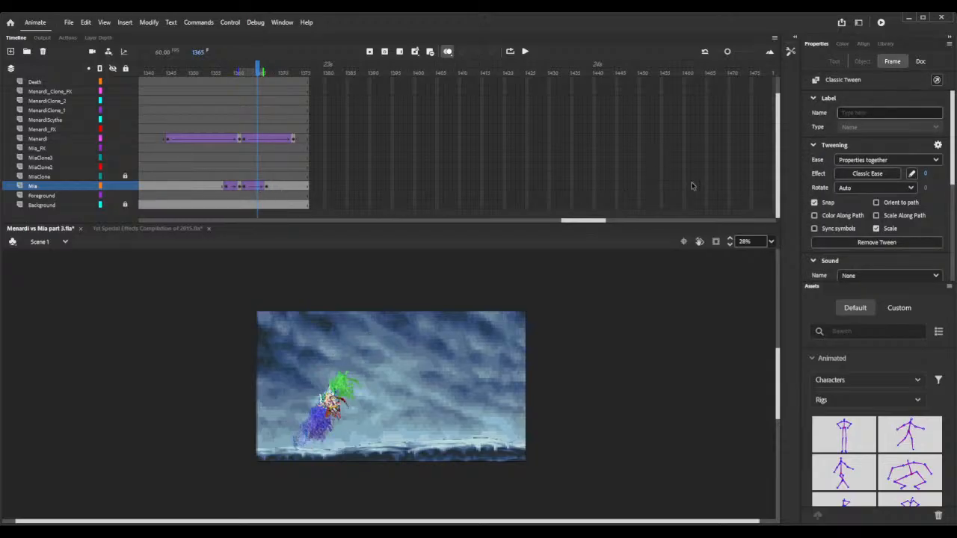
click(282, 139)
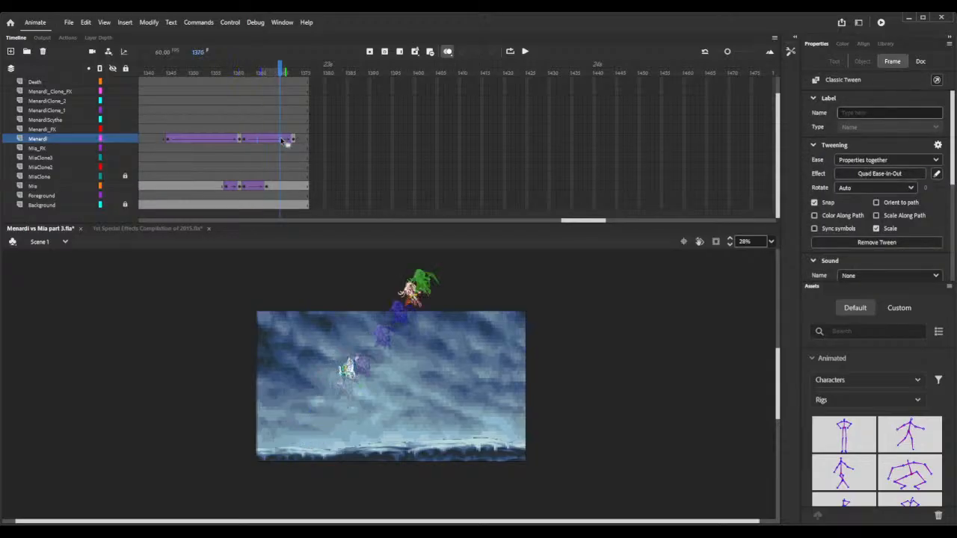
click(262, 187)
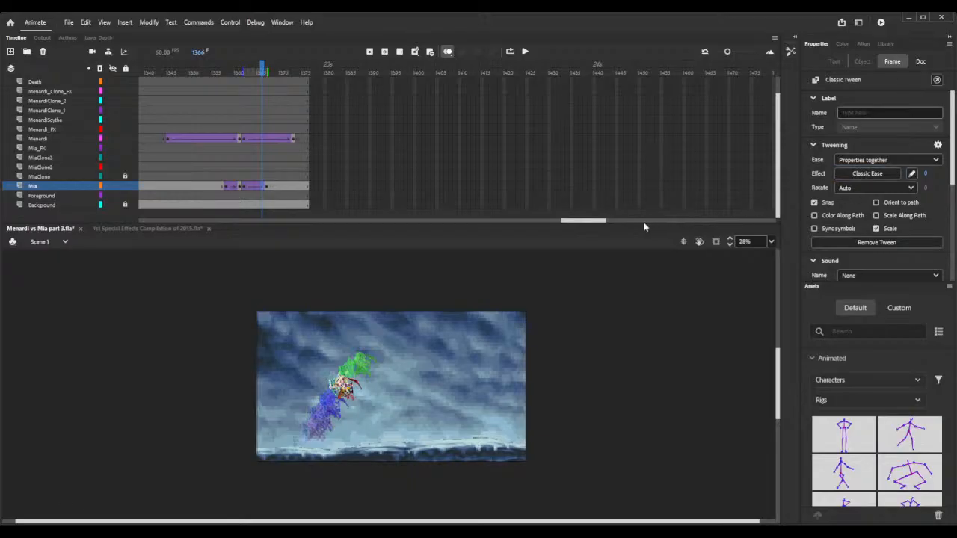
double_click(696, 196)
key(ctrl+s)
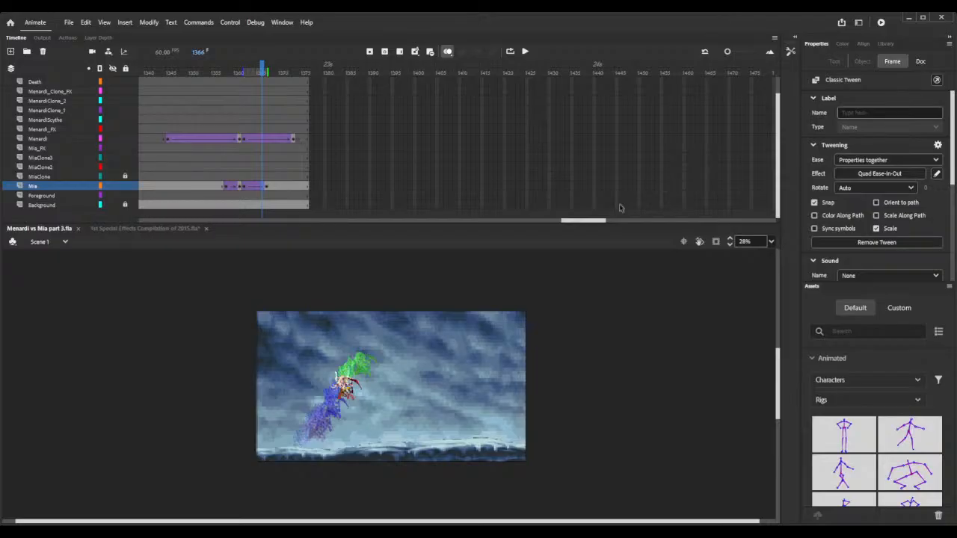
- Turn off onion skinning and review Mia's and Menardi's motion around the hit, between frames 1358 and 1367
click(729, 238)
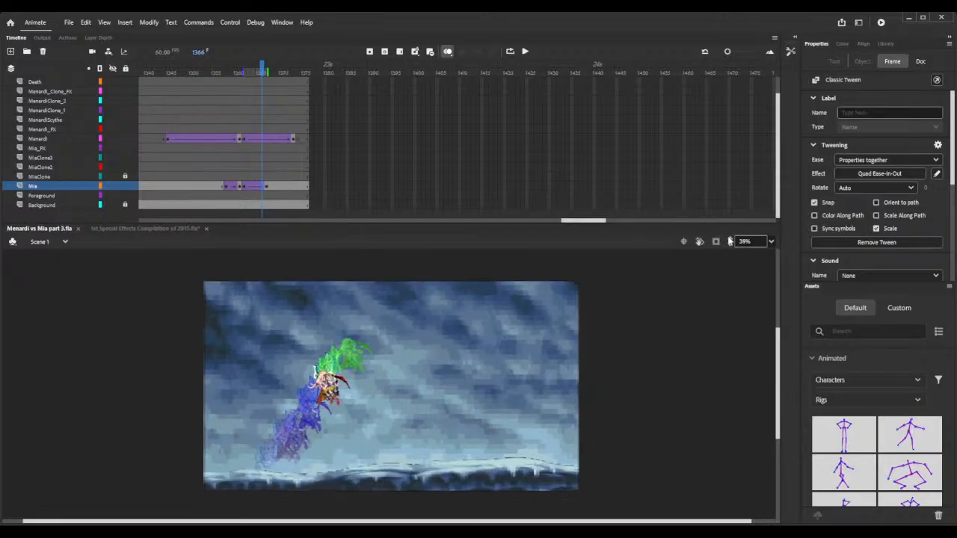
click(447, 51)
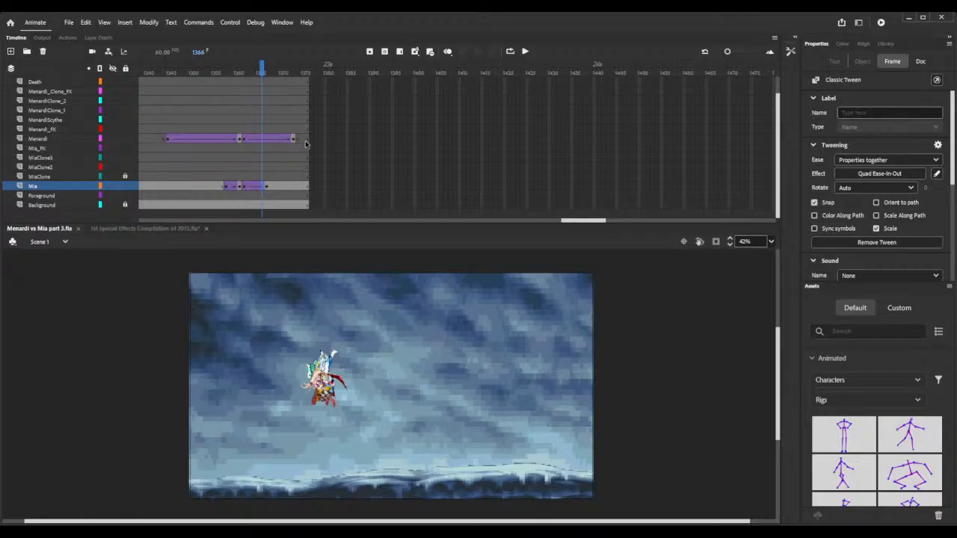
click(259, 139)
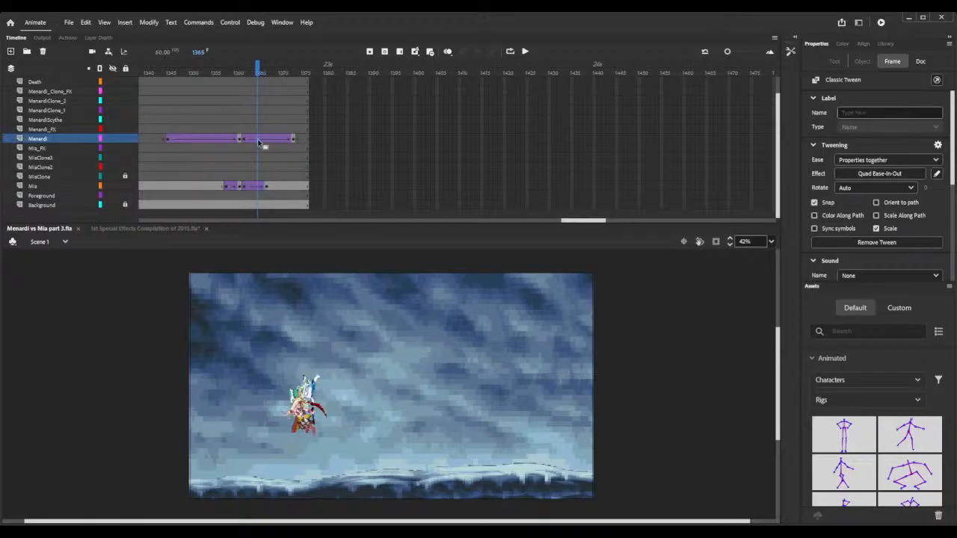
click(250, 189)
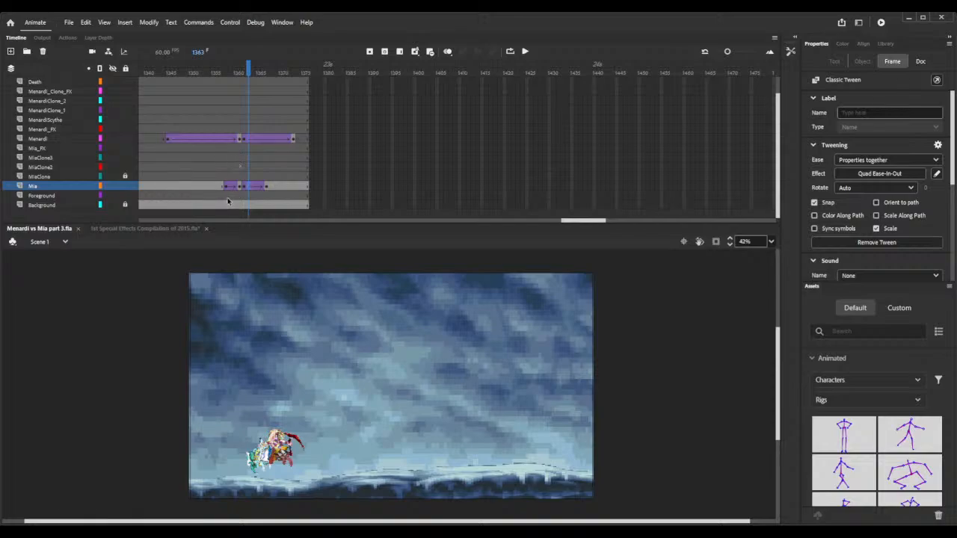
click(231, 187)
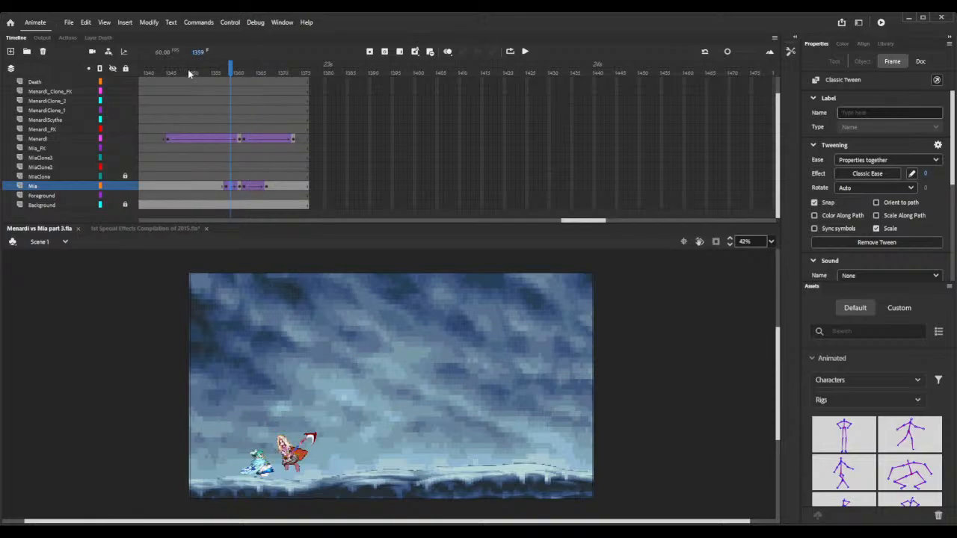
drag(180, 73, 258, 87)
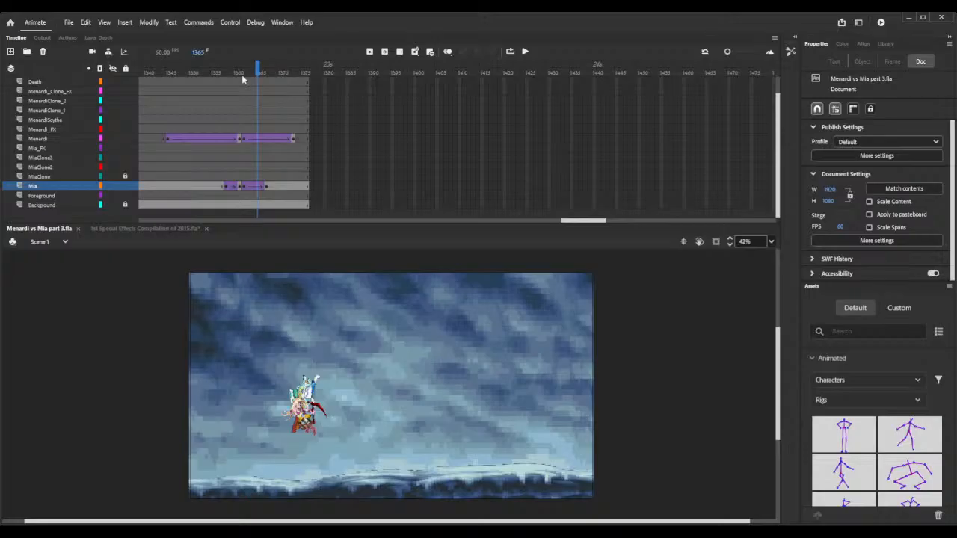
click(242, 73)
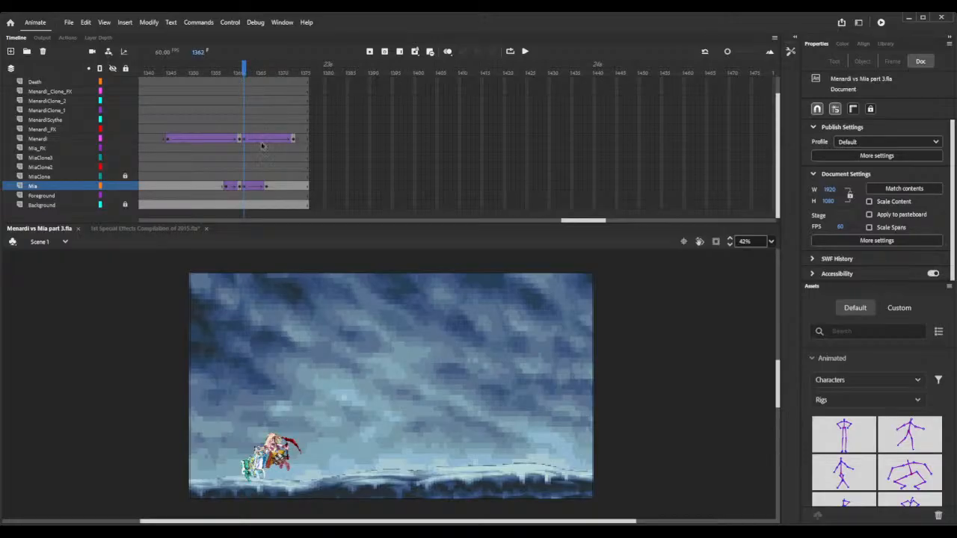
click(266, 186)
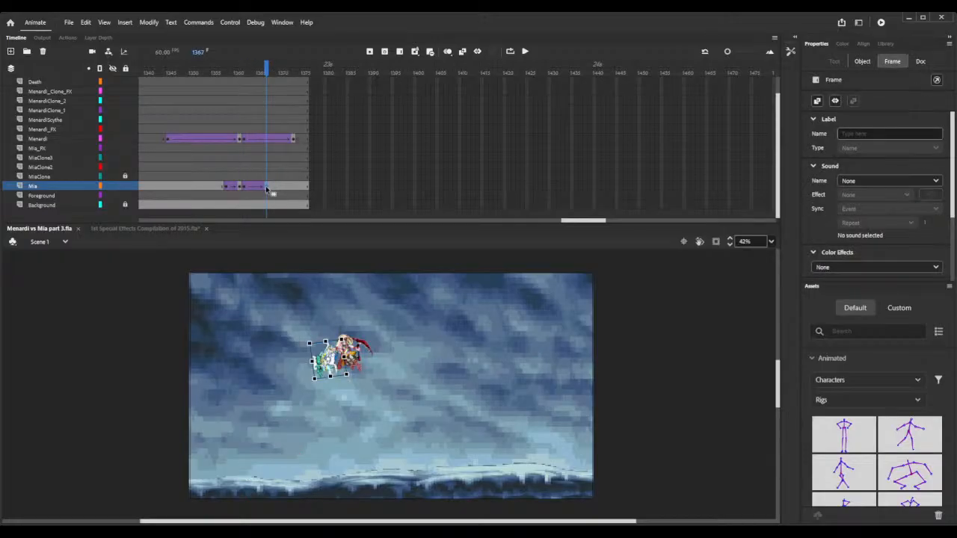
click(252, 70)
mouse_move(252, 70)
mouse_down()
mouse_move(267, 70)
mouse_move(258, 69)
mouse_up()
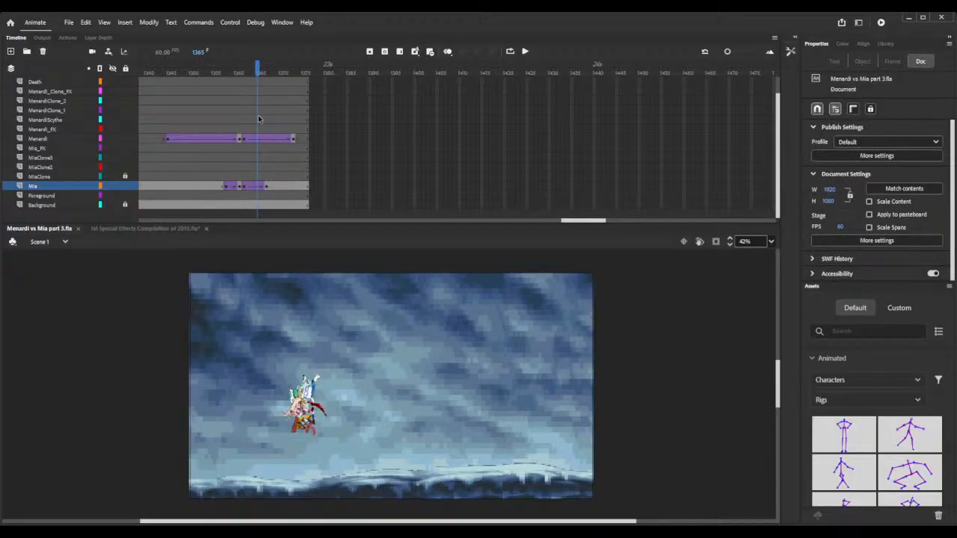
- Try ending Mia's rise at frame 1373 by moving her last keyframe there, and preview her spacing from Menardi
click(267, 188)
drag(268, 187, 293, 188)
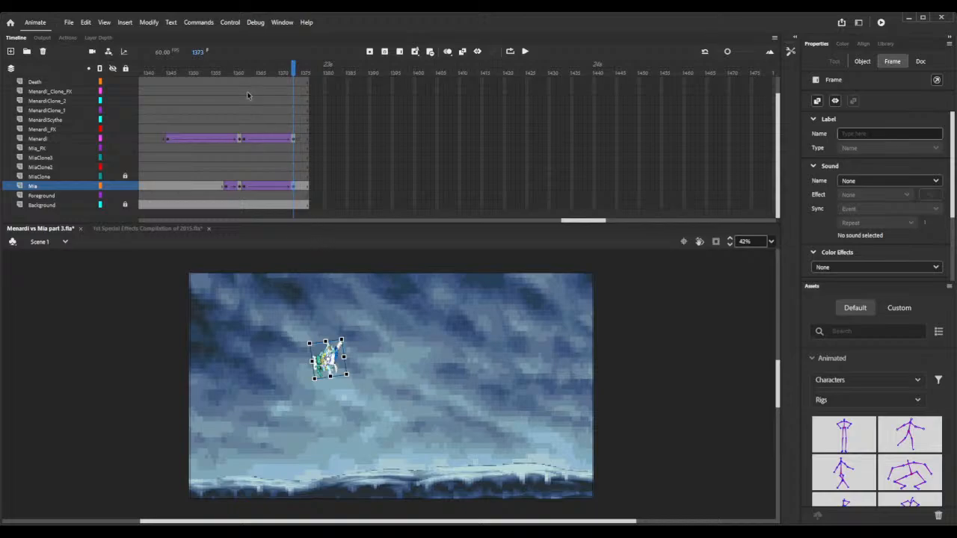
drag(236, 71, 261, 74)
click(279, 294)
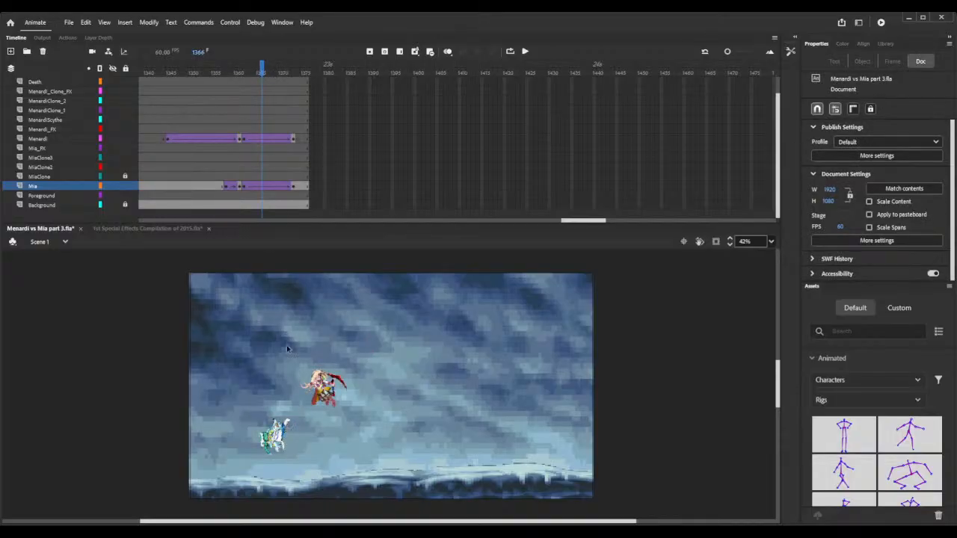
click(285, 71)
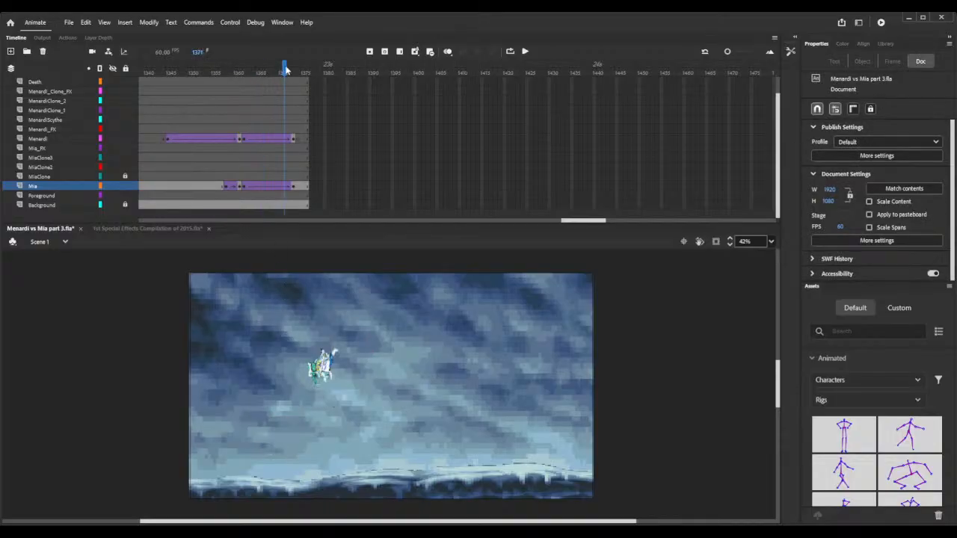
mouse_move(284, 68)
mouse_down()
mouse_move(262, 66)
mouse_move(274, 66)
mouse_up()
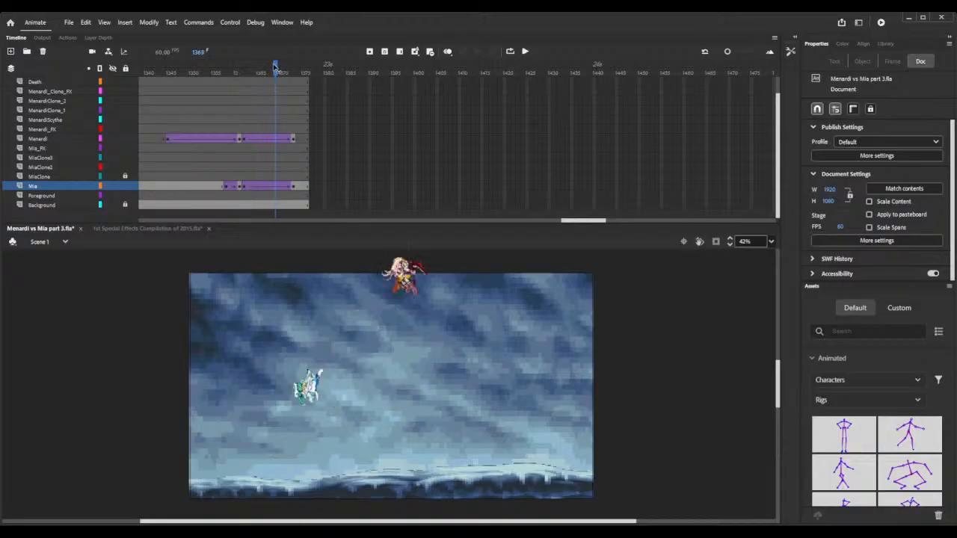
click(294, 138)
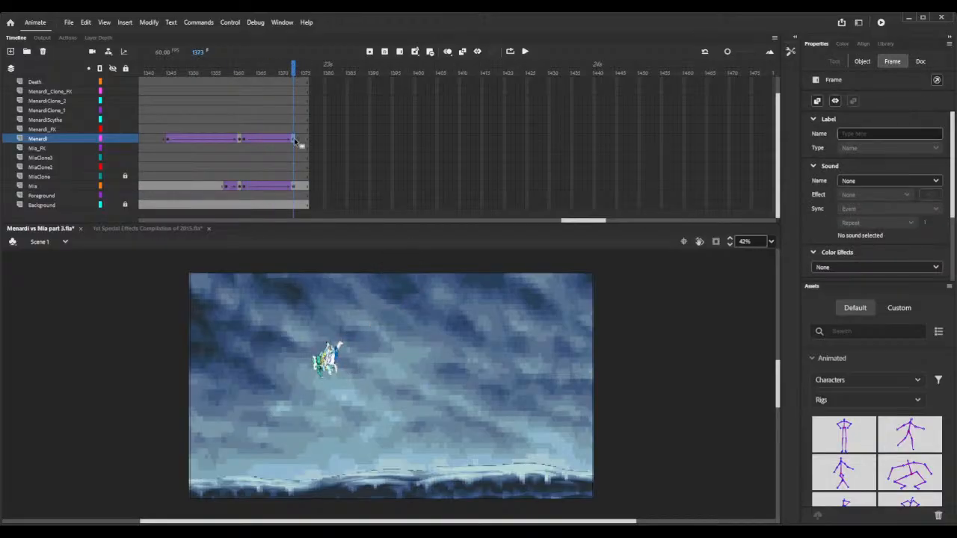
click(269, 61)
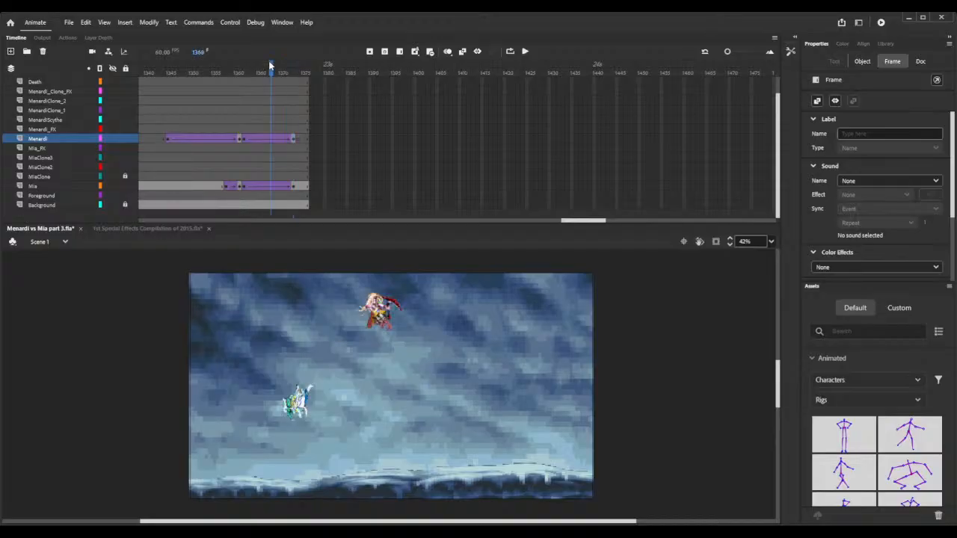
mouse_move(269, 60)
mouse_down()
mouse_move(250, 71)
mouse_move(269, 64)
mouse_up()
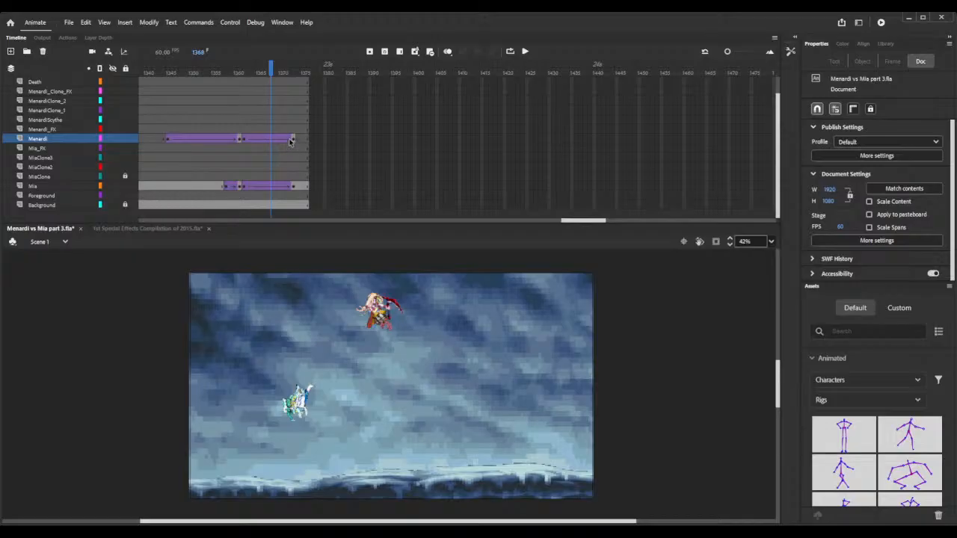
- Move the end keyframes of Mia's and Menardi's rises to frame 1368 and place Menardi against Mia's kick
click(294, 187)
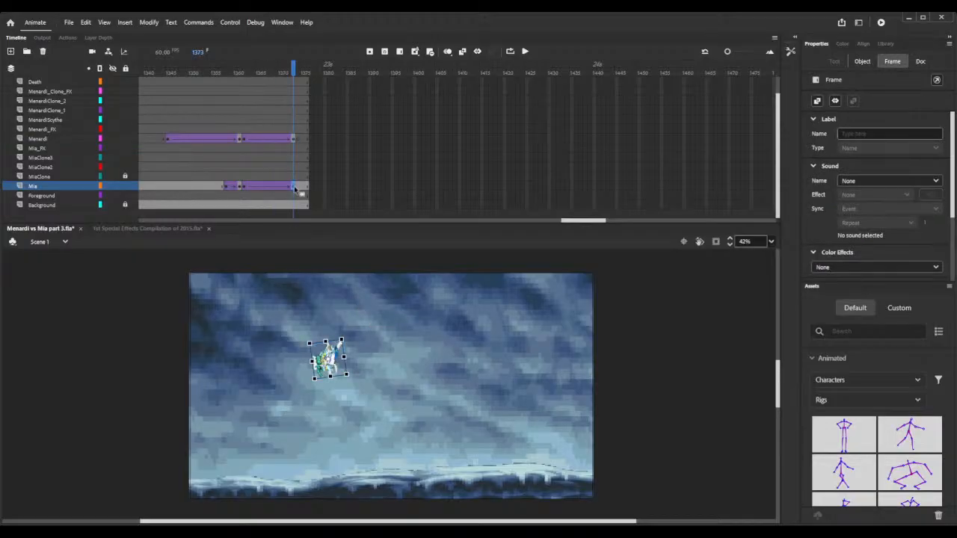
drag(296, 189, 271, 188)
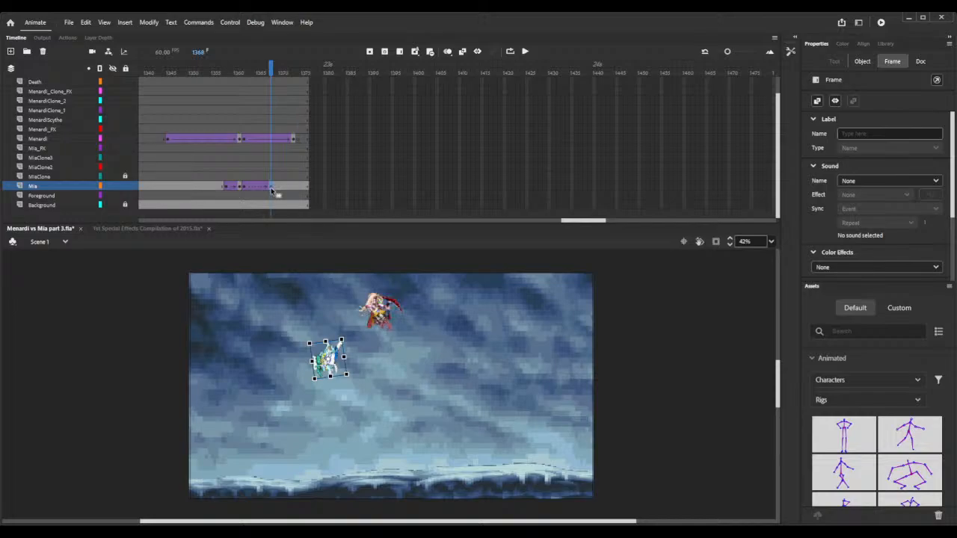
click(293, 140)
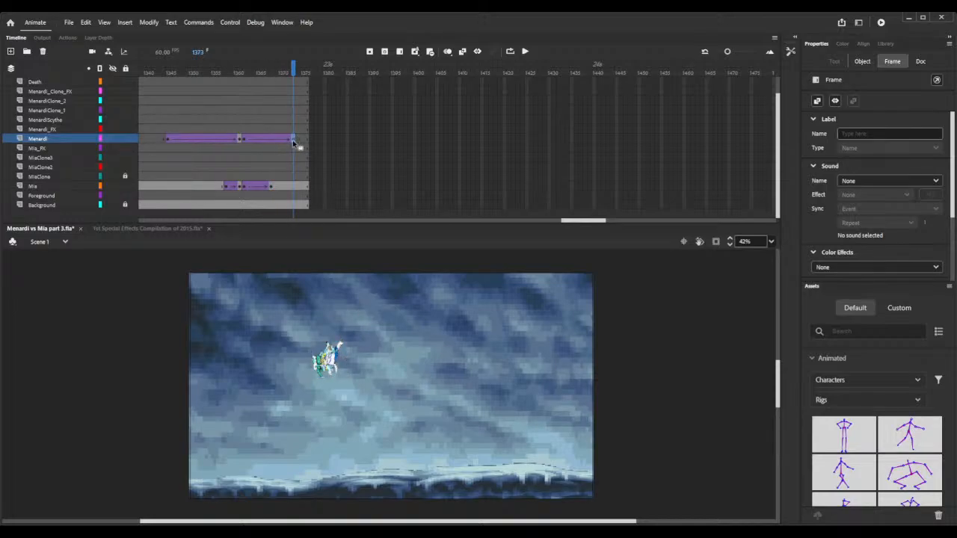
drag(292, 139, 270, 142)
scroll(366, 306, up, 3)
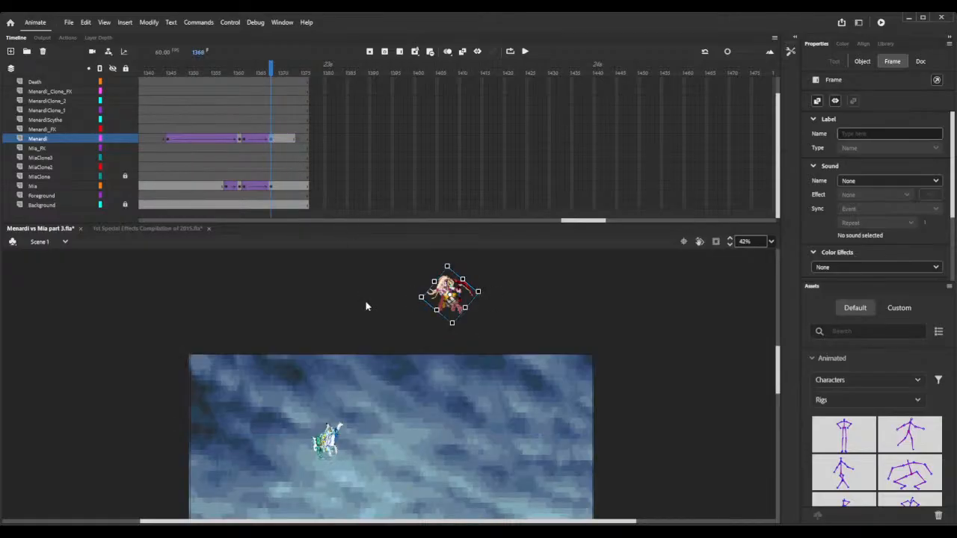
drag(448, 293, 346, 428)
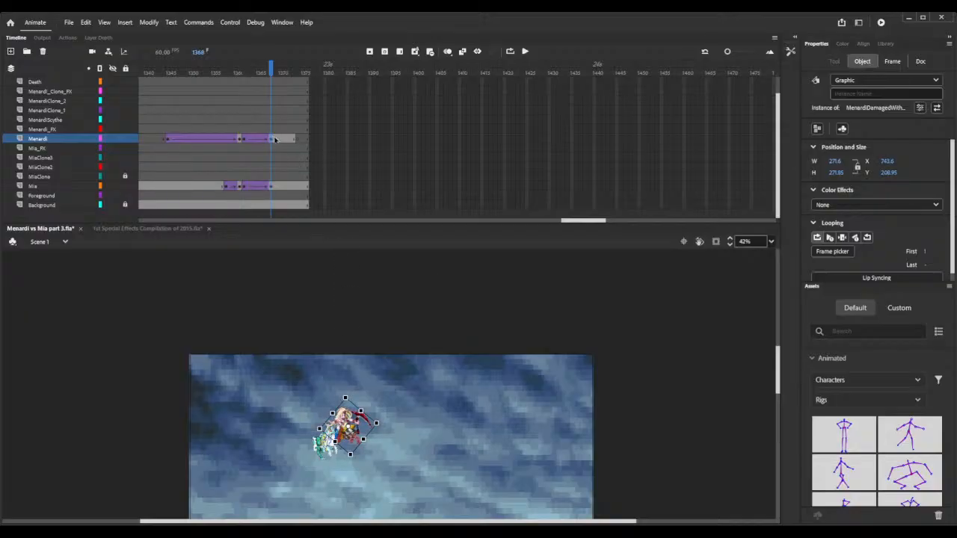
- Add Menardi keyframes at frames 1369 and 1373, move her above the stage at 1373, and apply a Quad Ease-In-Out classic tween between them
click(274, 139)
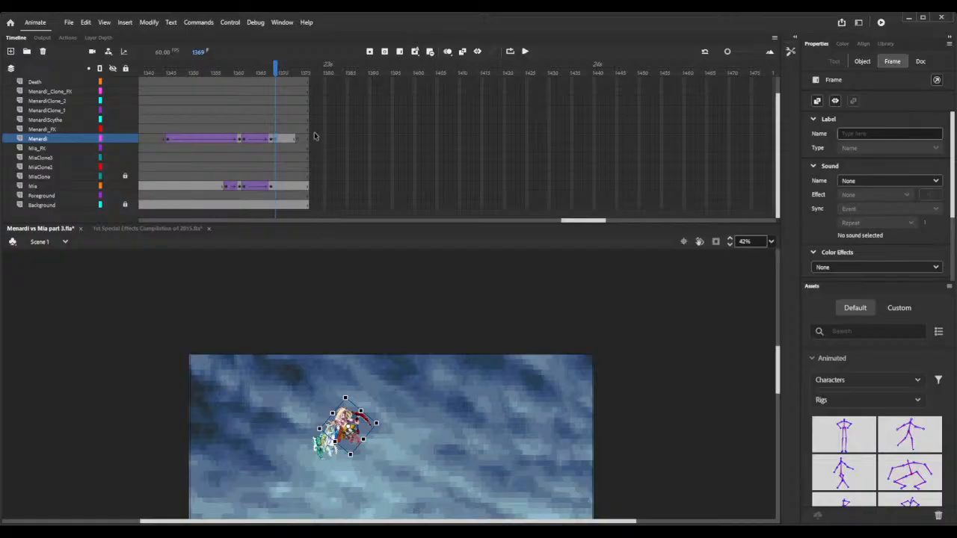
click(293, 139)
drag(367, 425, 416, 309)
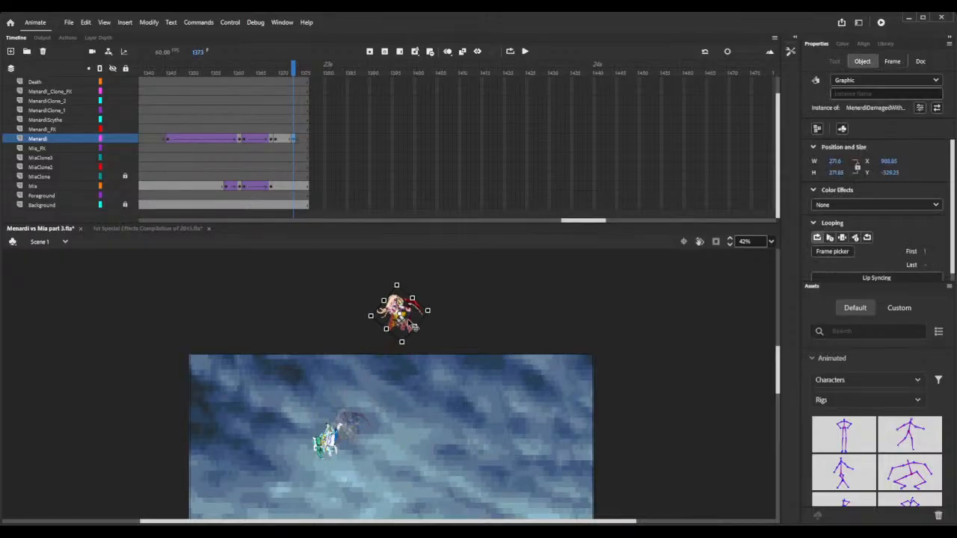
right_click(282, 141)
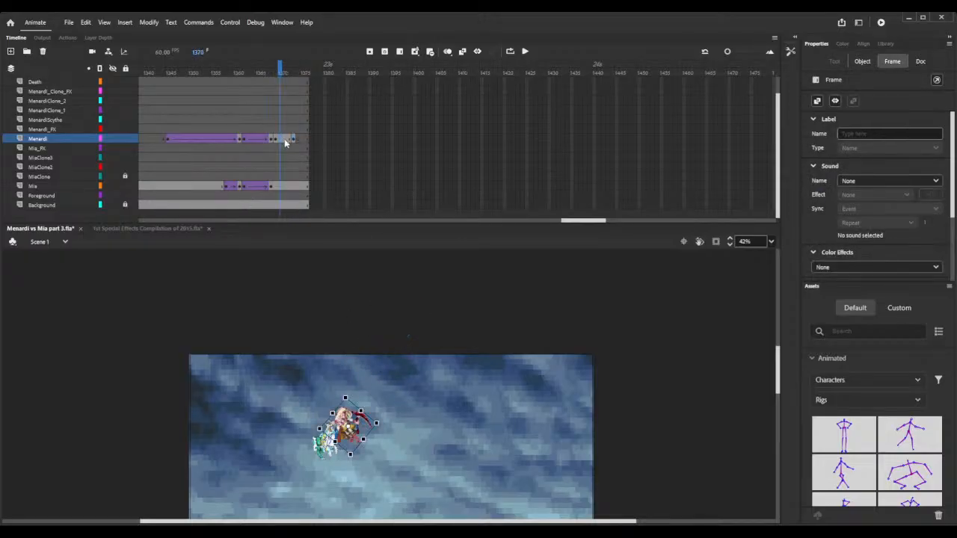
click(306, 151)
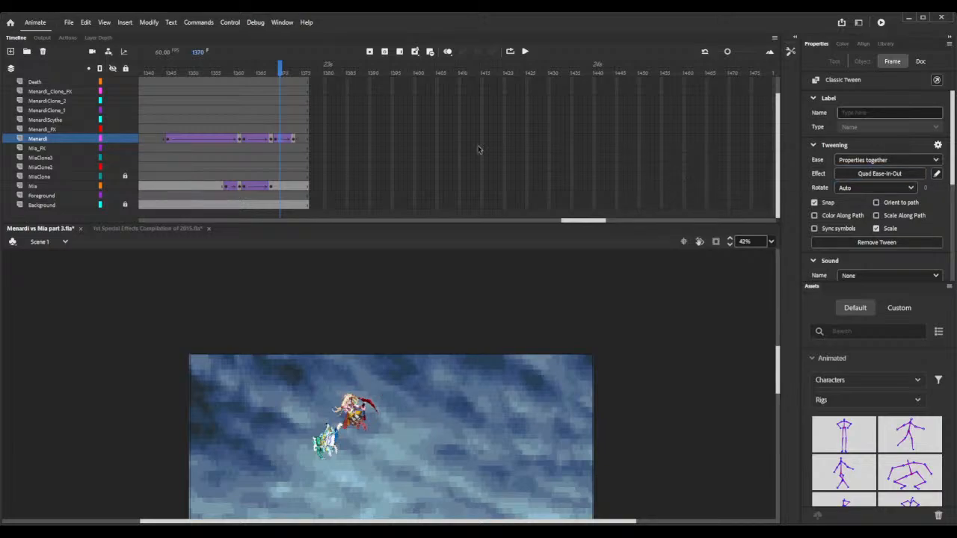
drag(178, 71, 237, 73)
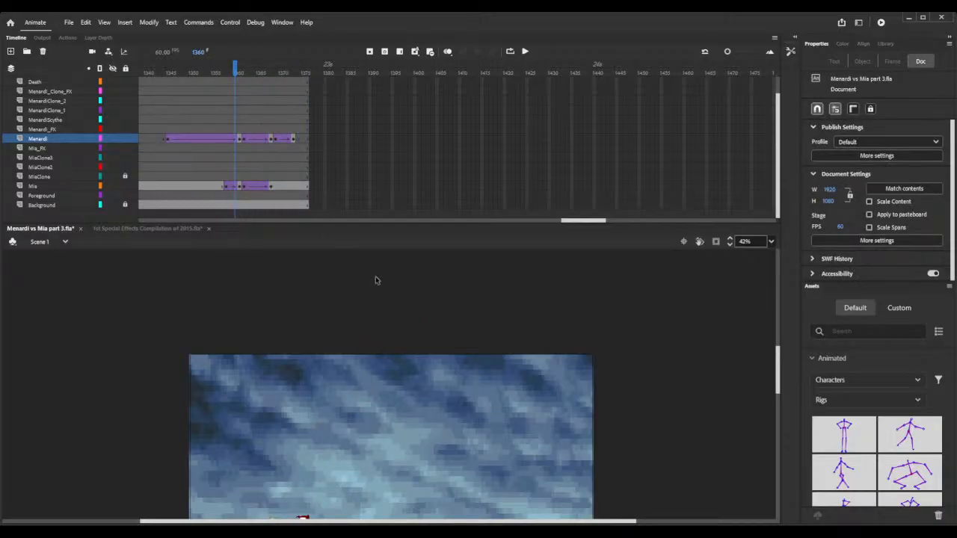
scroll(375, 281, down, 3)
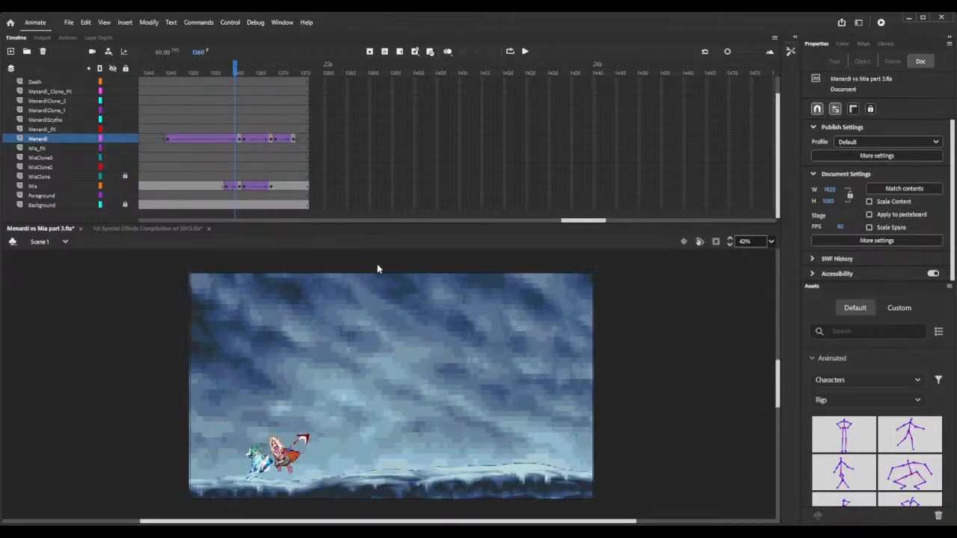
- Copy Mia's crouching keyframe from frame 1358 to 1370, turn on onion skinning, and move the crouching sprite up to her airborne kick position
click(239, 186)
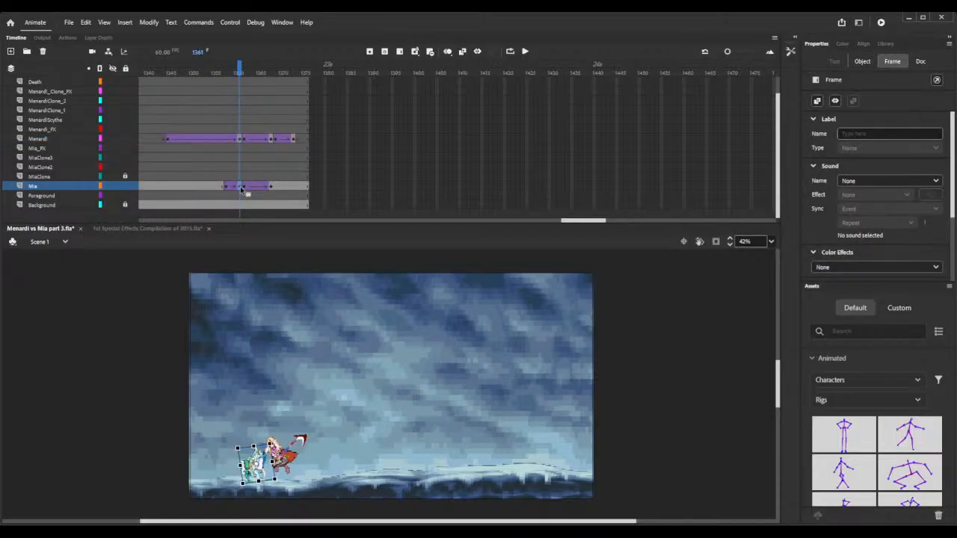
click(227, 185)
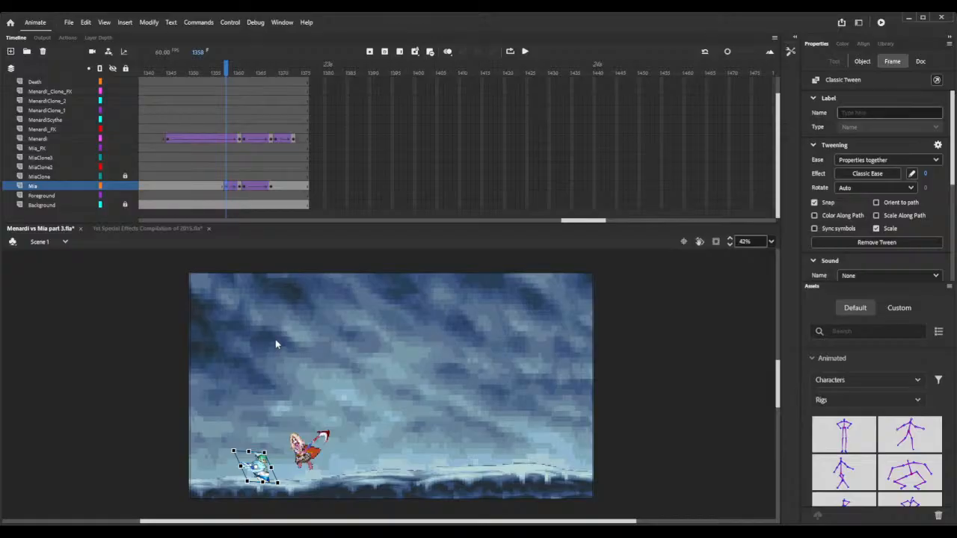
click(262, 69)
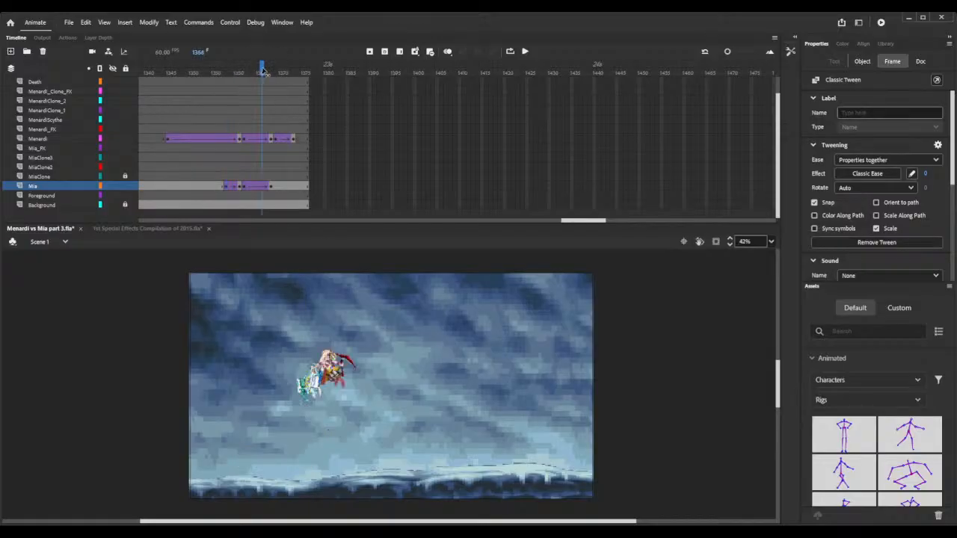
drag(263, 70, 276, 70)
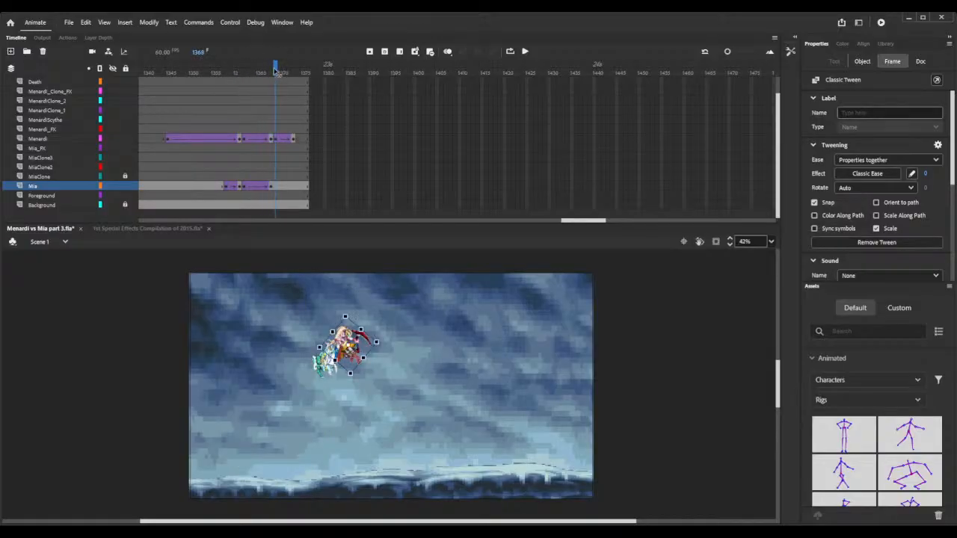
click(278, 189)
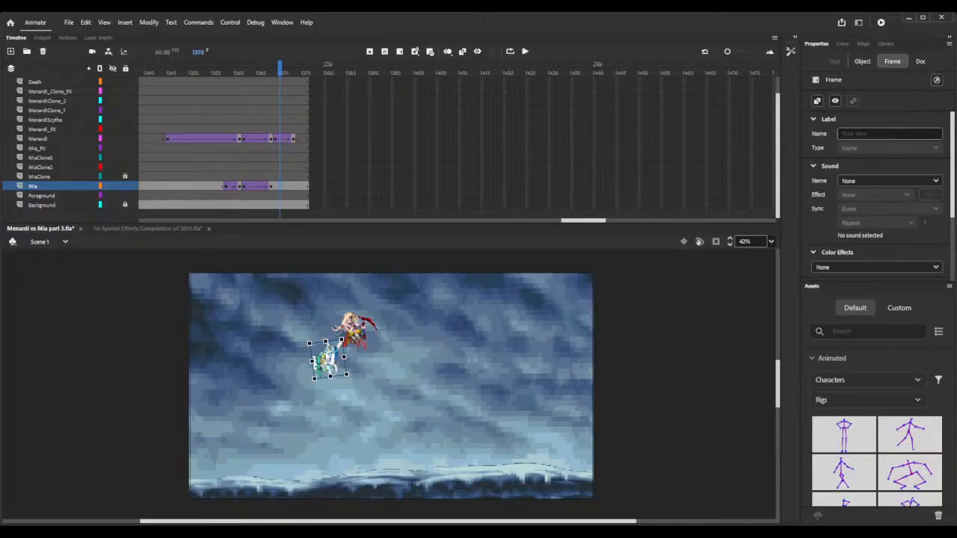
key(ctrl+z)
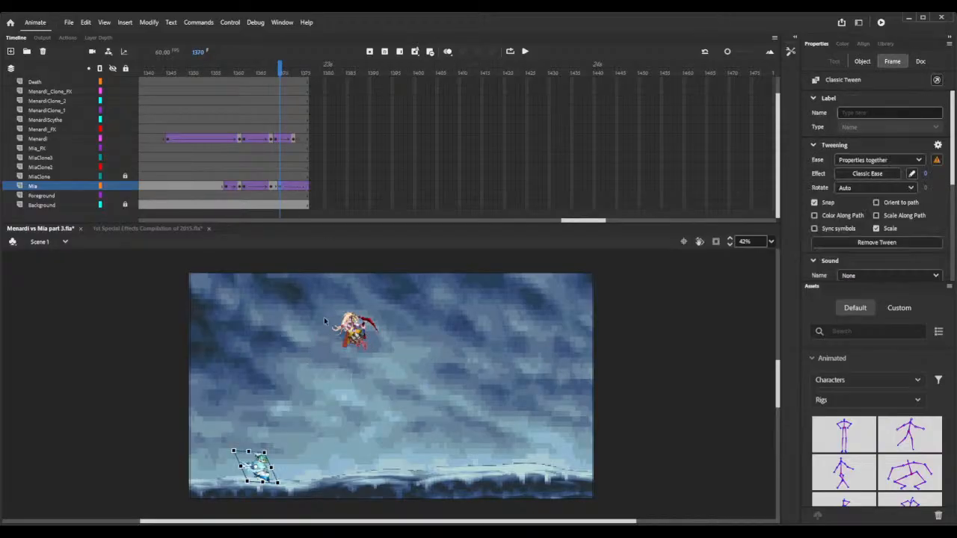
click(446, 52)
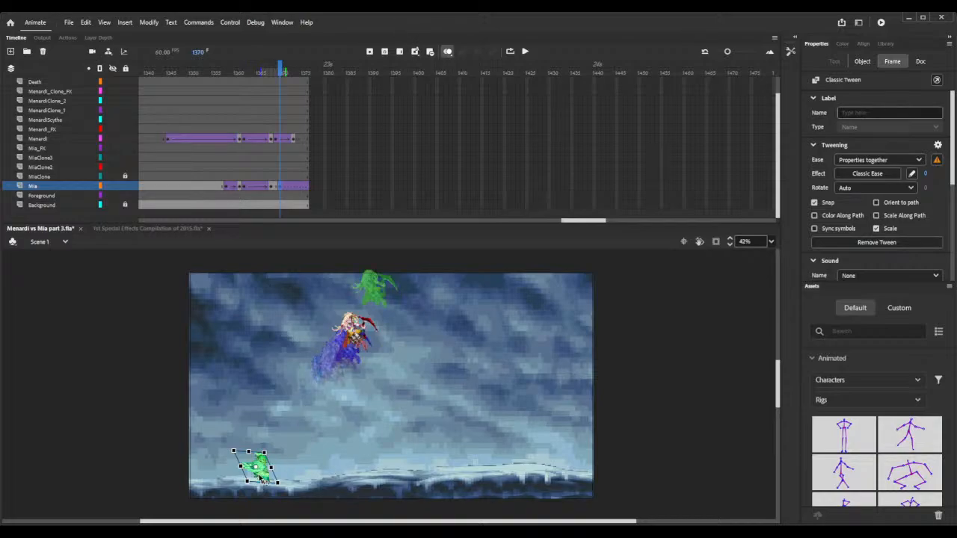
key(ctrl+y)
drag(314, 401, 336, 365)
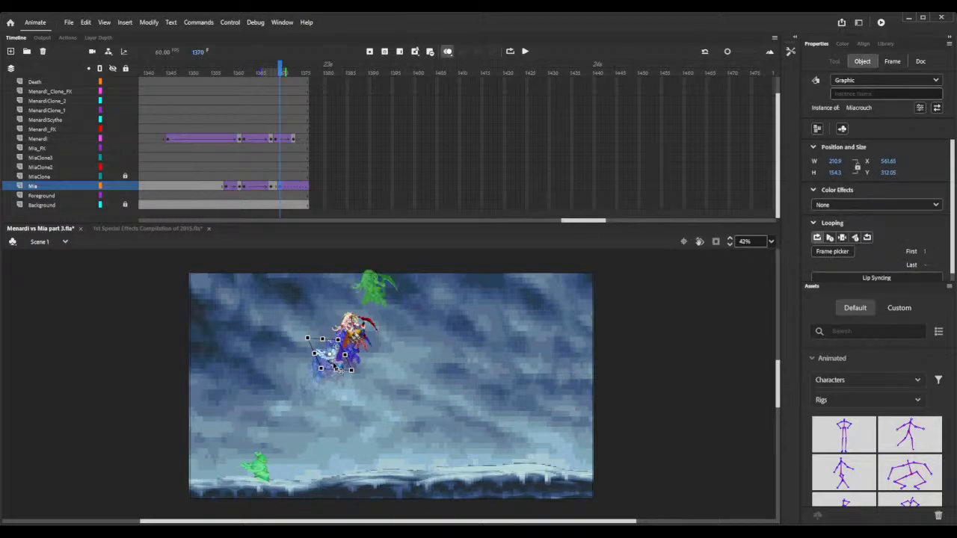
- Remove the classic tween after Mia's airborne keyframe at frame 1370 and extend all layers to about frame 1406
click(294, 187)
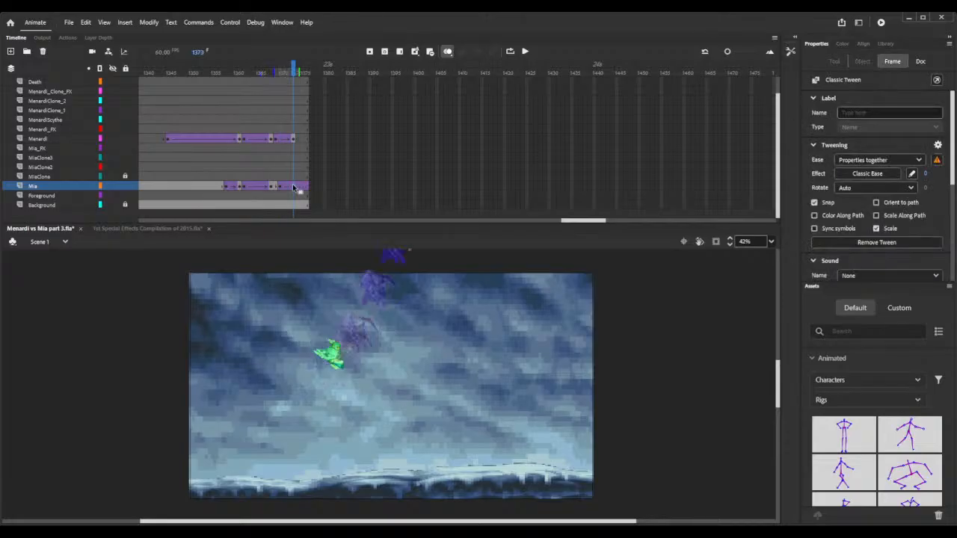
key(ctrl+z)
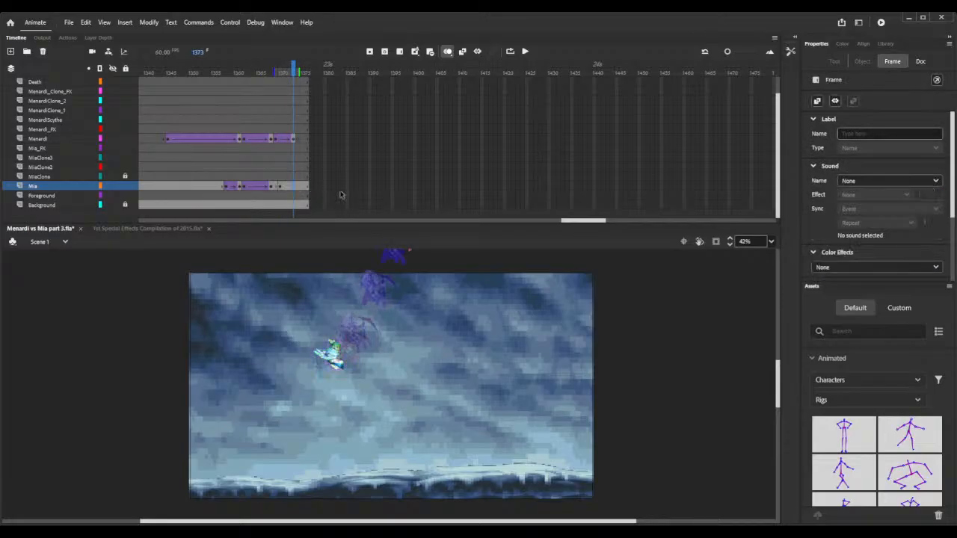
click(305, 69)
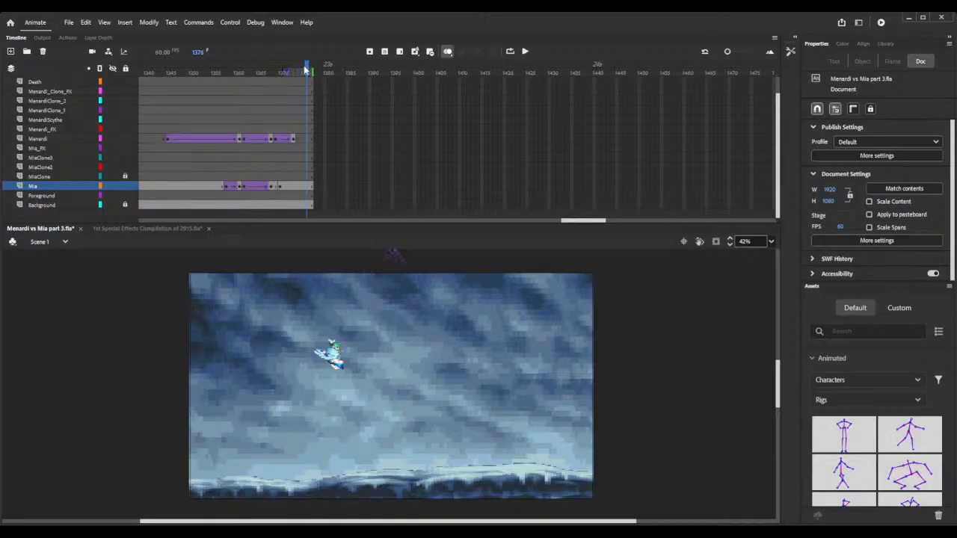
key(F5)
key(F5)
key(F5)
key(F5)
key(F5)
key(F5)
key(F5)
key(F5)
key(F5)
key(F5)
key(F5)
key(F5)
key(F5)
key(F5)
key(F5)
key(F5)
key(F5)
key(F5)
key(F5)
key(F5)
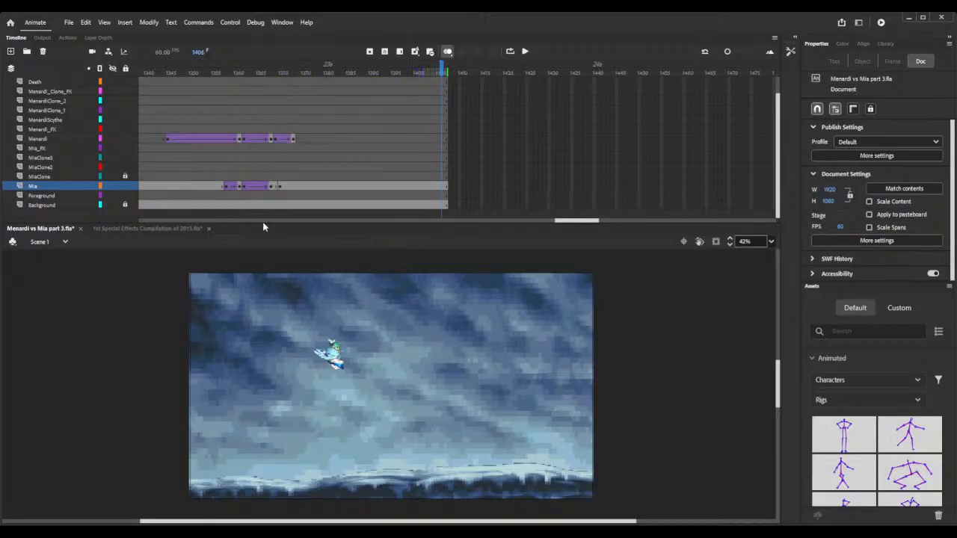
- Add a Mia keyframe at frame 1373 and rotate her airborne crouching sprite backward in place
click(281, 188)
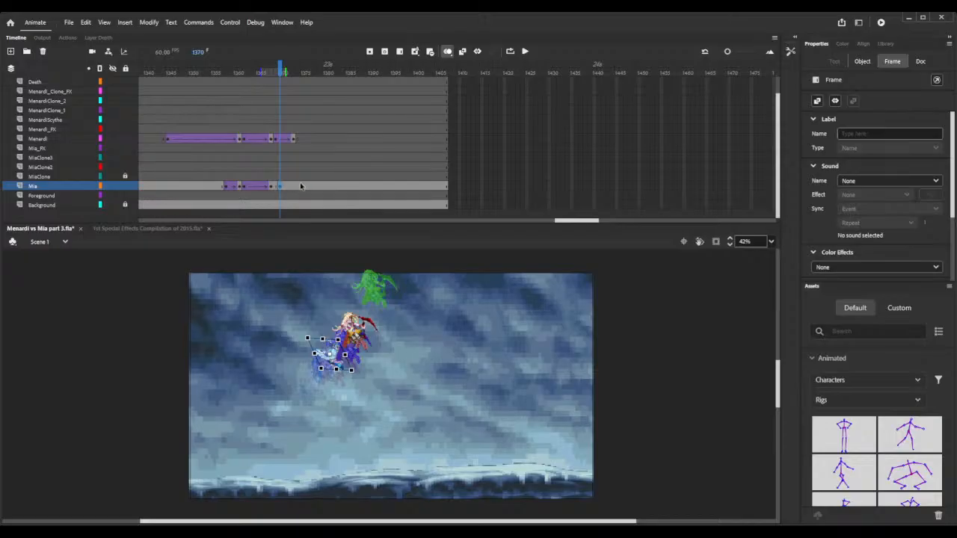
click(295, 187)
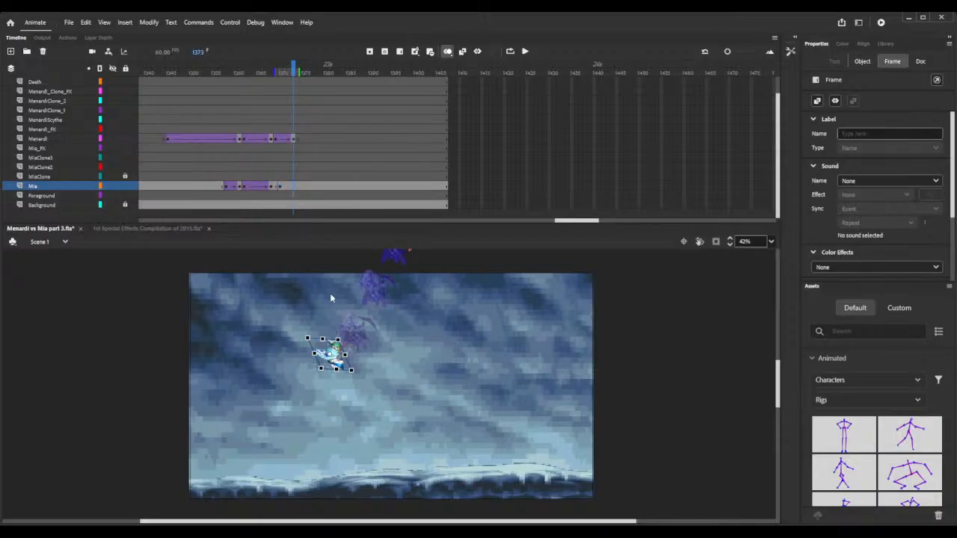
key(F6)
click(285, 186)
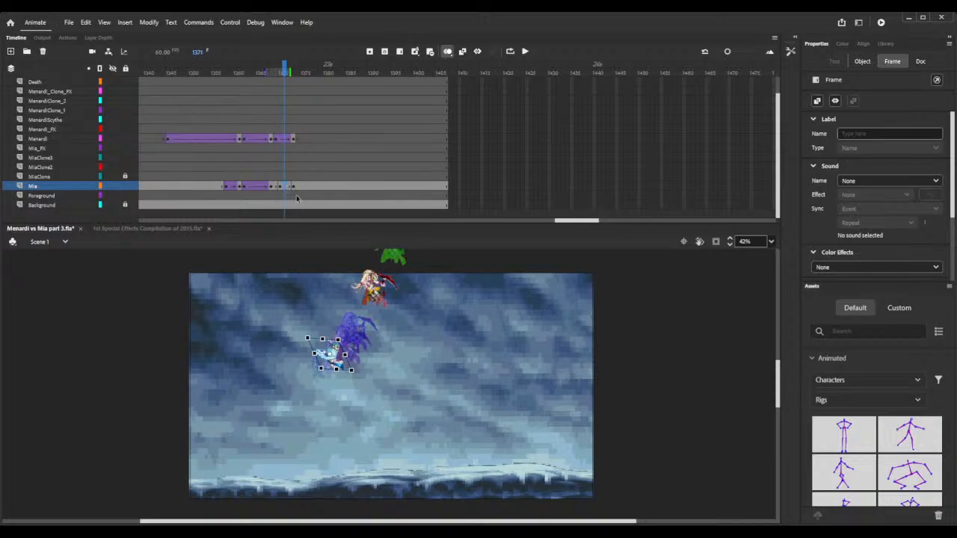
click(280, 187)
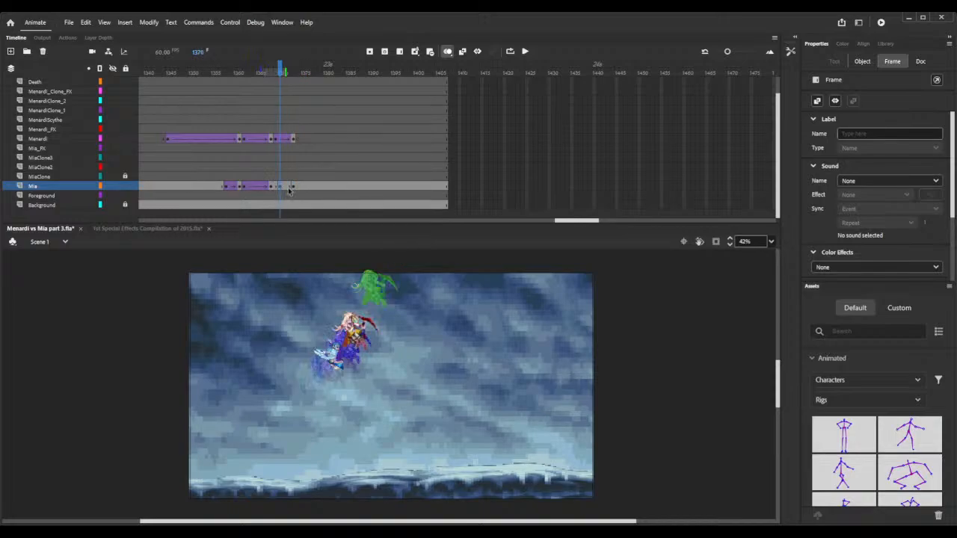
click(292, 187)
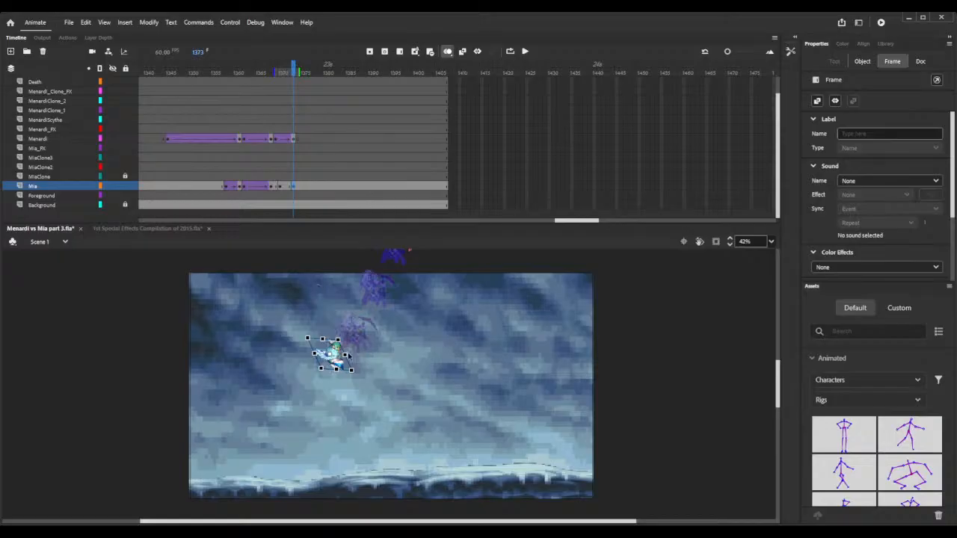
drag(356, 378, 328, 296)
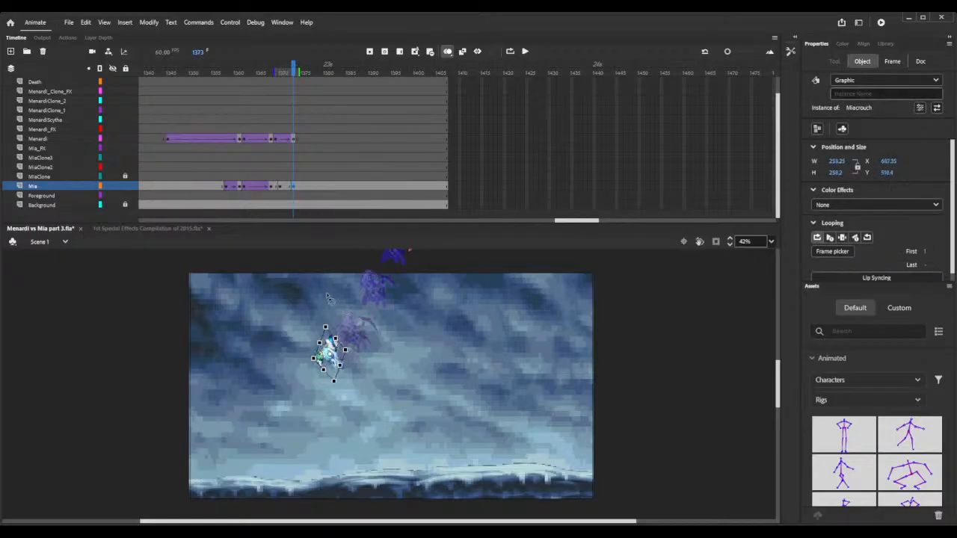
click(316, 186)
click(293, 188)
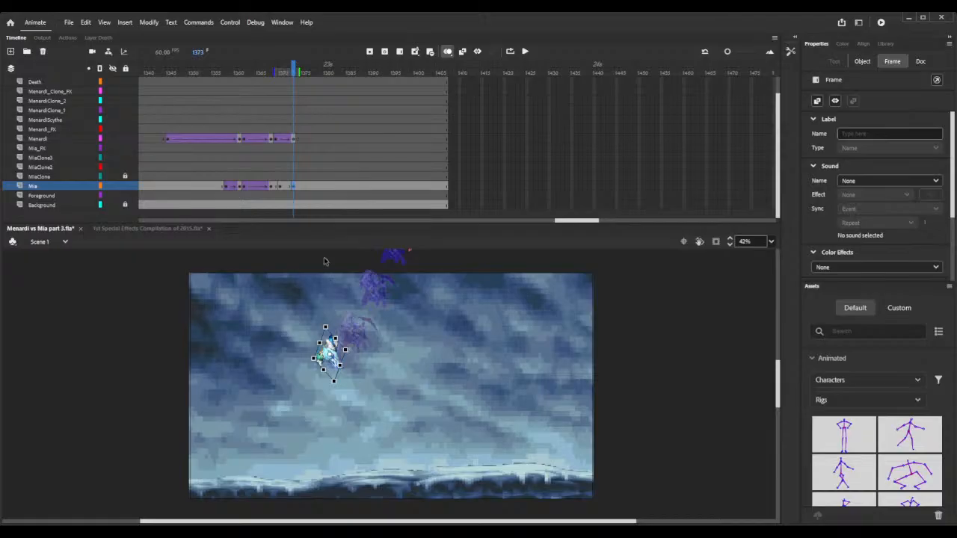
- Add a Mia keyframe at frame 1378, moving the crouching sprite down to the ground at the stage's lower left and rotating it further
click(314, 188)
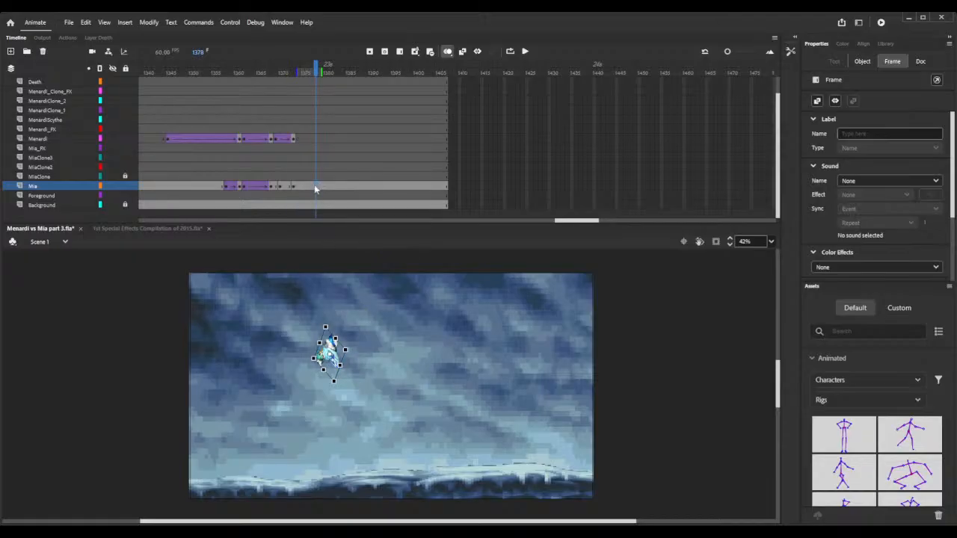
key(F6)
drag(335, 389, 367, 314)
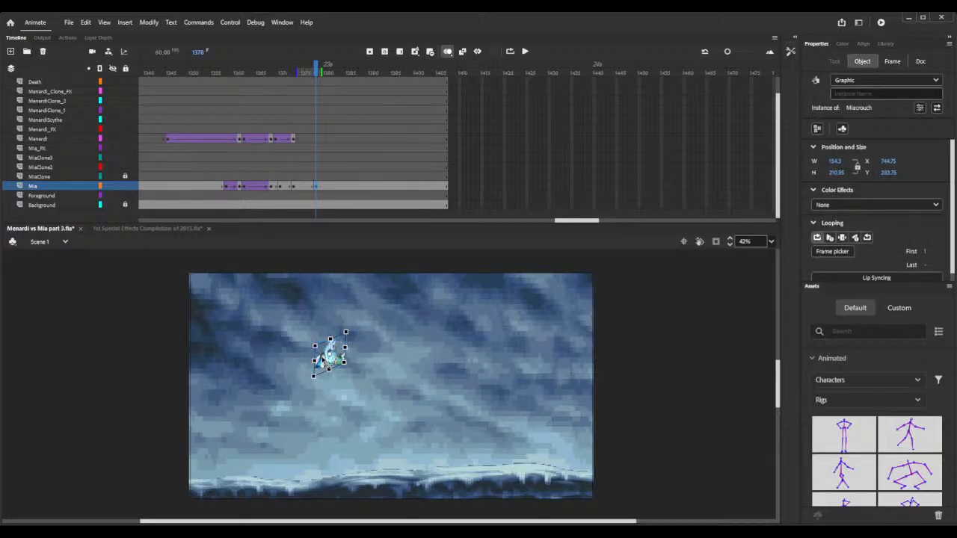
drag(322, 362, 227, 461)
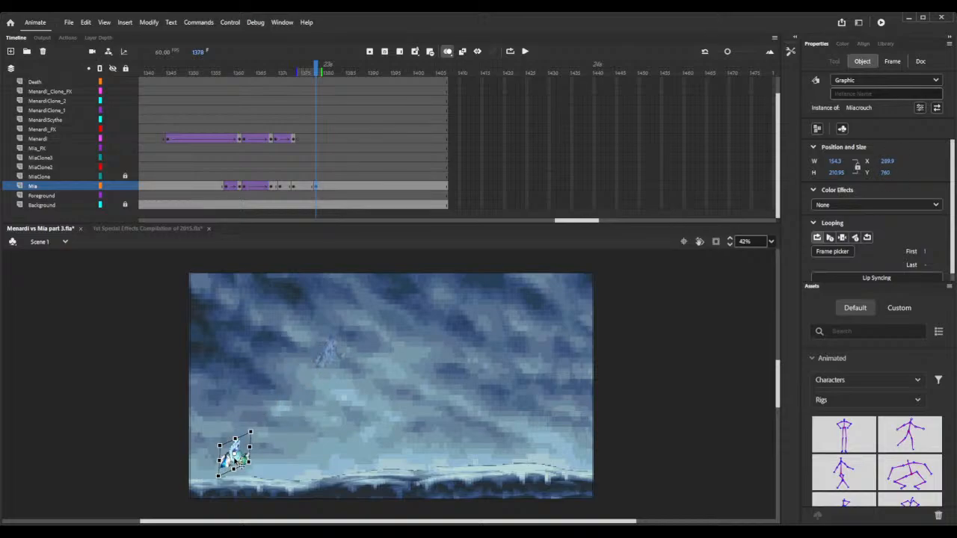
drag(217, 488, 241, 472)
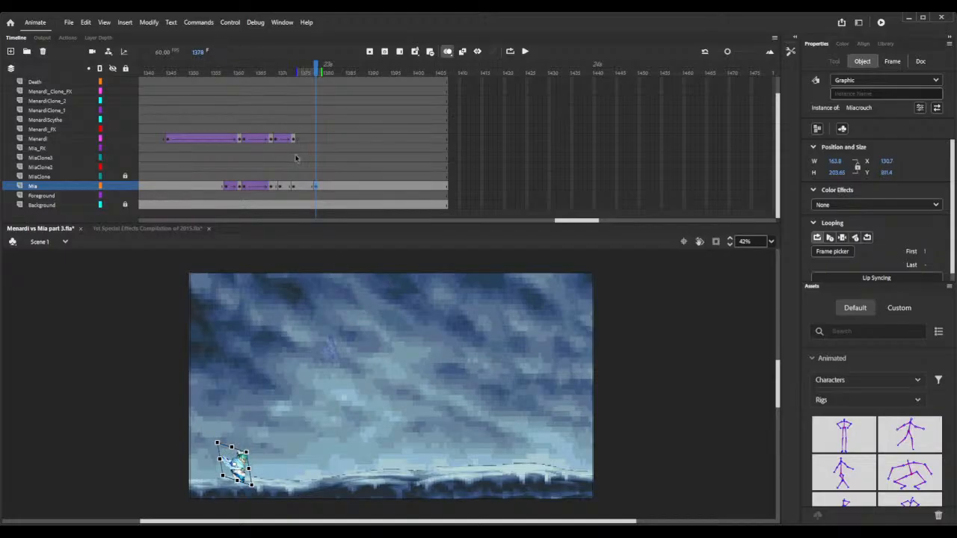
- Apply classic tweens between Mia's keyframes at 1370, 1373 and 1378, and scrub through her backflip
click(289, 187)
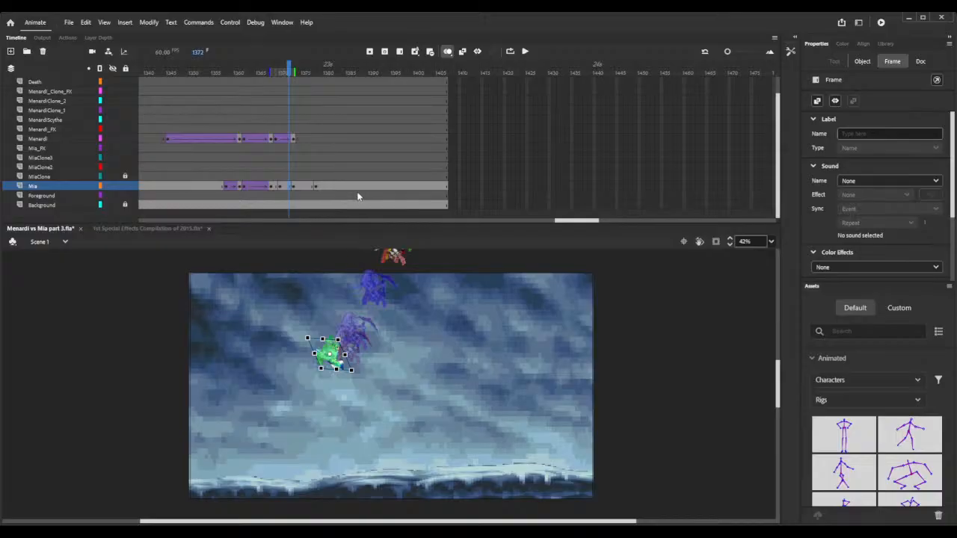
click(307, 188)
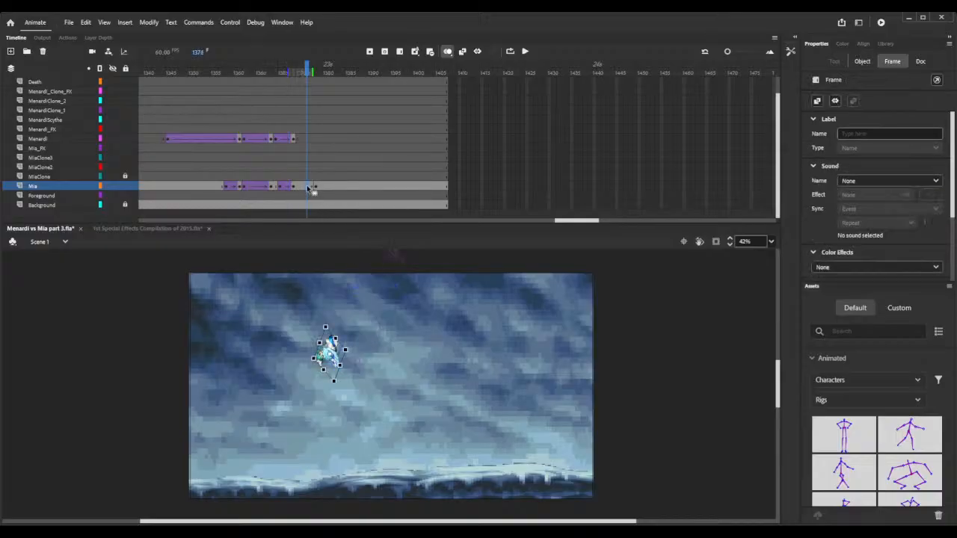
click(355, 198)
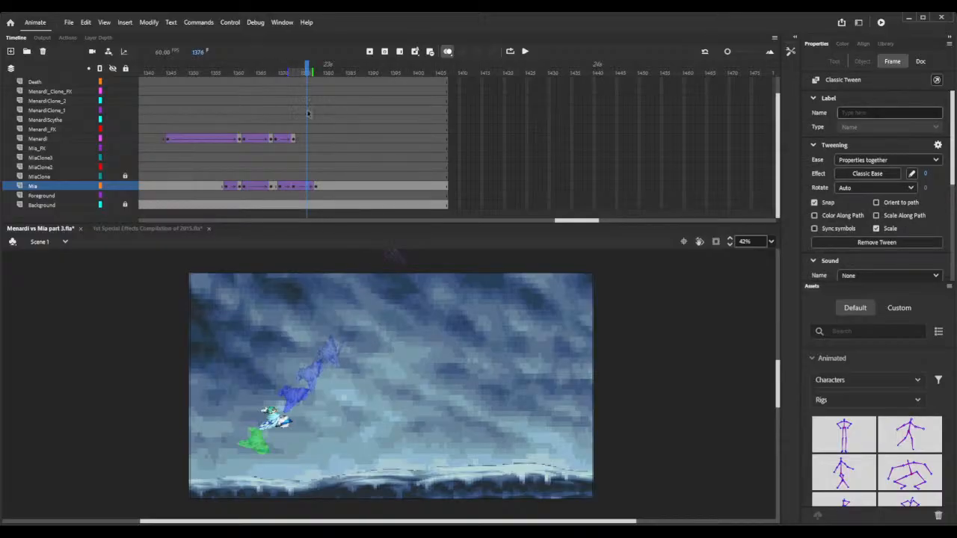
drag(182, 65, 384, 78)
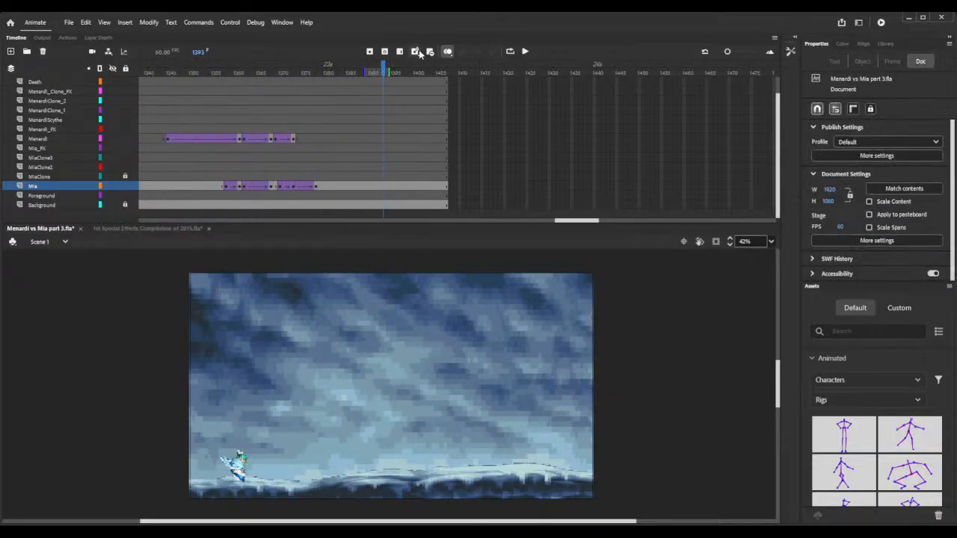
- Extend all layers with extra frames to about frame 1430
click(437, 65)
key(F5)
key(F5)
key(F5)
key(F5)
key(F5)
key(F5)
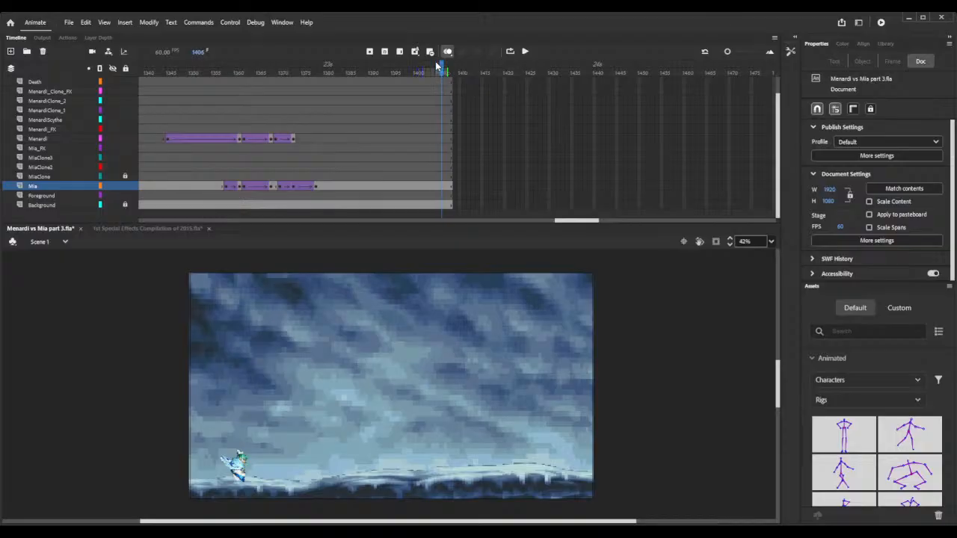
key(F5)
key(F5)
key(F5)
key(F5)
key(F5)
key(F5)
key(F5)
key(F5)
key(F5)
key(F5)
key(F5)
key(F5)
key(F5)
key(F5)
key(F5)
key(F5)
key(F5)
key(F5)
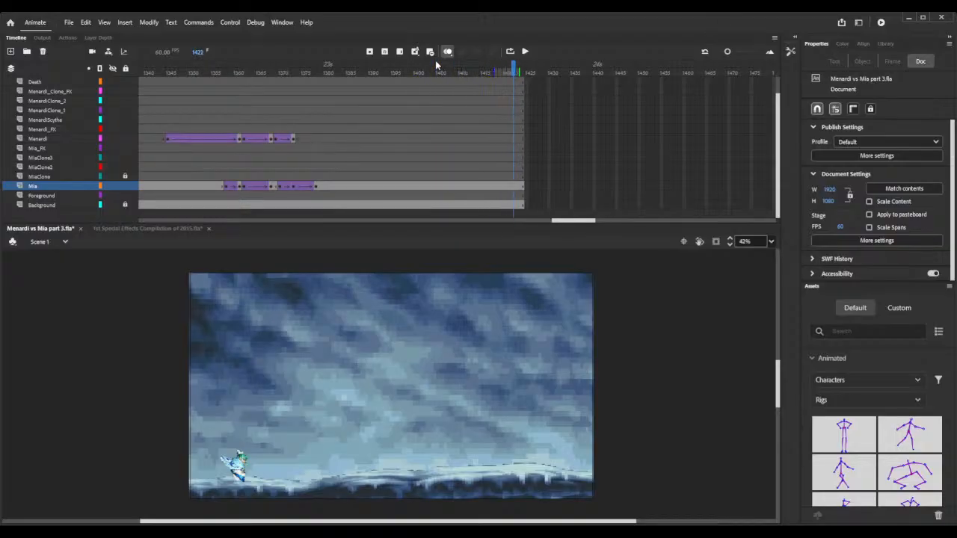
- Save the document and play the animation as a test movie
key(ctrl+s)
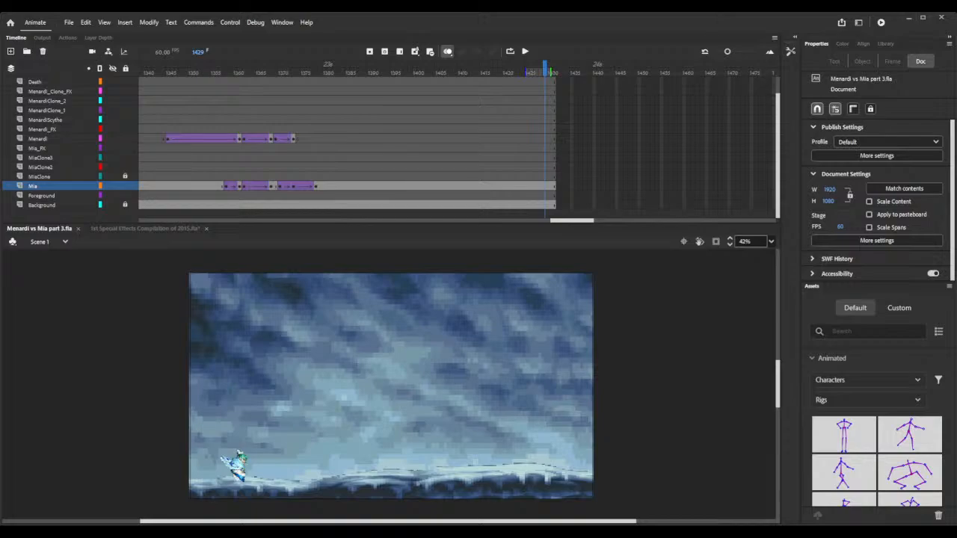
click(879, 22)
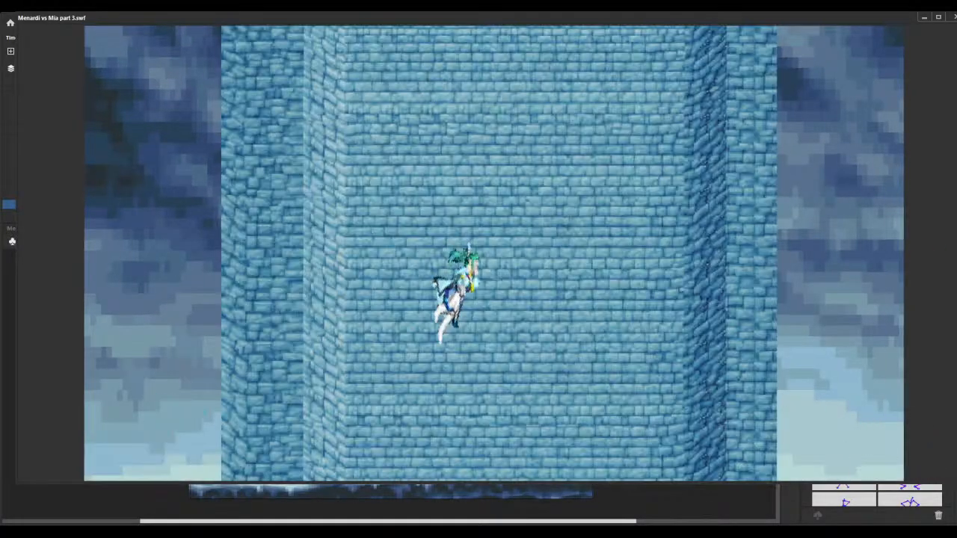
click(953, 18)
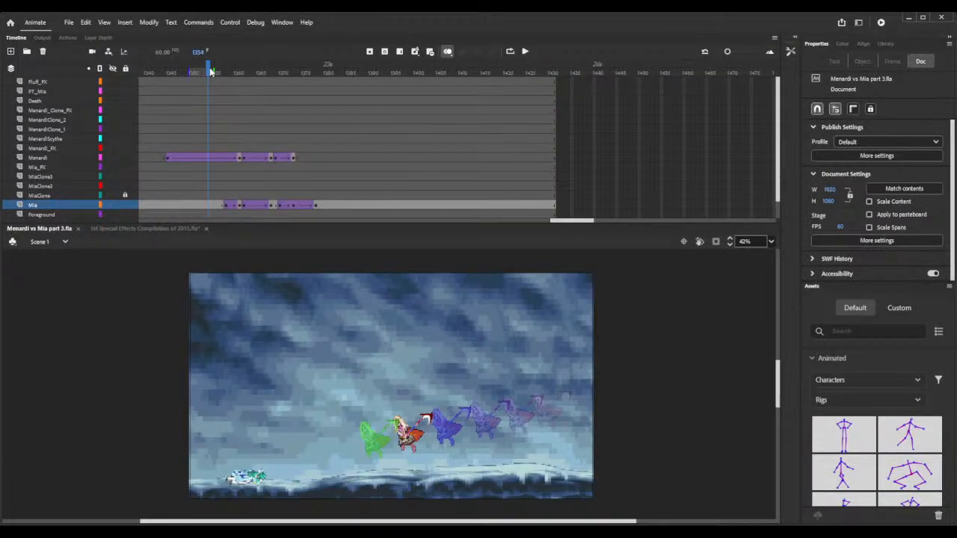
- Insert five frames at frame 1354 and five within Mia's wind-up tween to prolong Menardi's approach and the wind-up
key(F5)
key(F5)
key(F5)
key(F5)
key(F5)
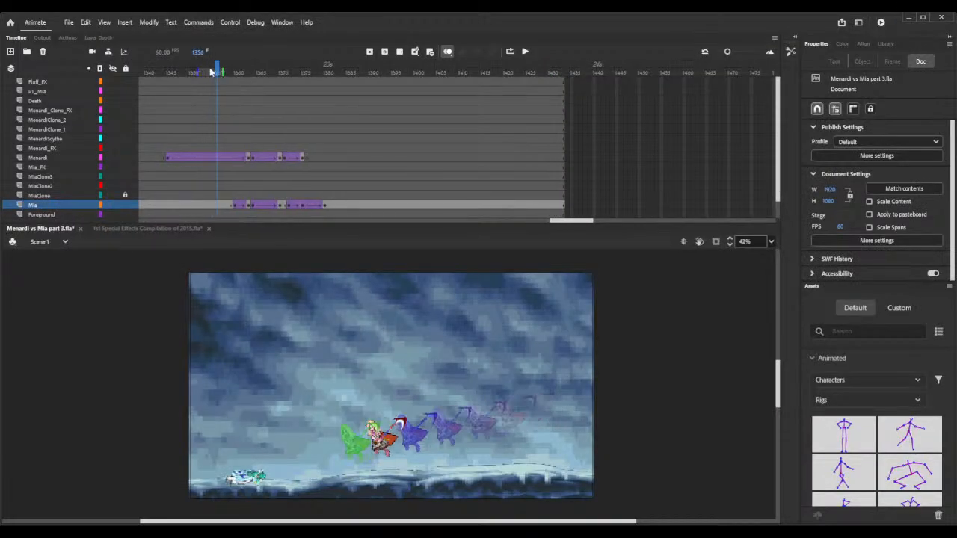
click(256, 70)
key(F5)
key(F5)
key(F5)
key(F5)
key(F5)
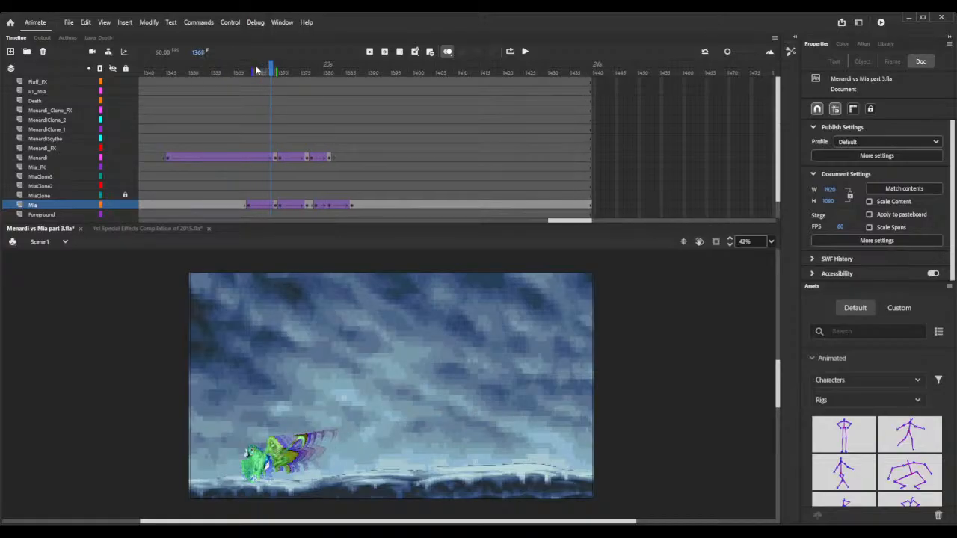
- Insert four frames on all layers around frame 1376 to slow Mia and Menardi's shared rise
click(305, 69)
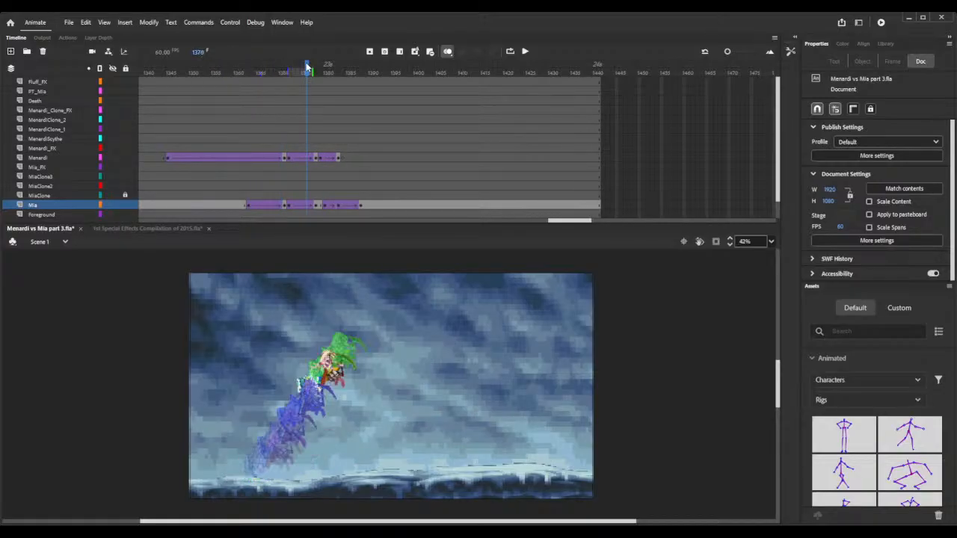
key(F5)
key(F5)
key(F5)
key(F5)
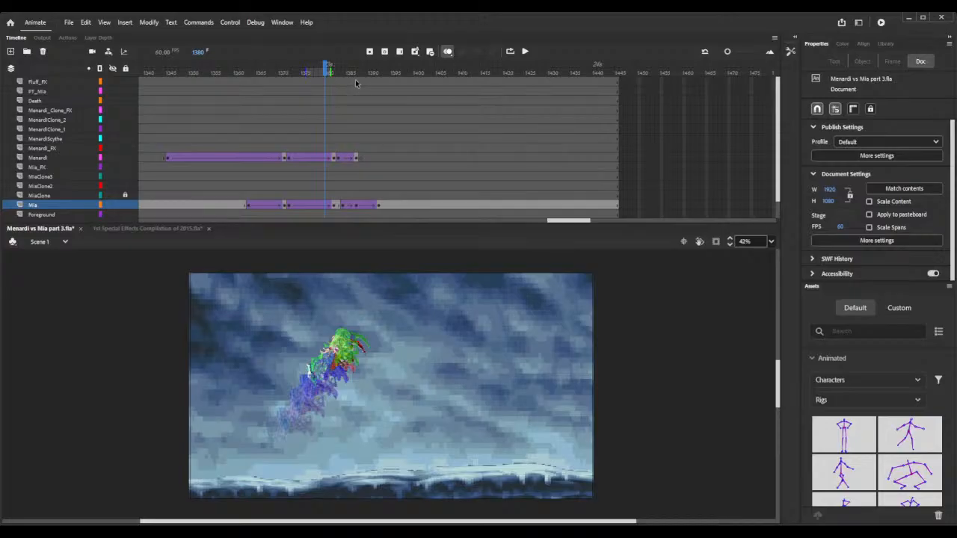
- Insert five frames across all layers within Menardi's upward launch and Mia's first airborne rotation
click(344, 69)
key(F5)
key(F5)
key(F5)
key(F5)
key(F5)
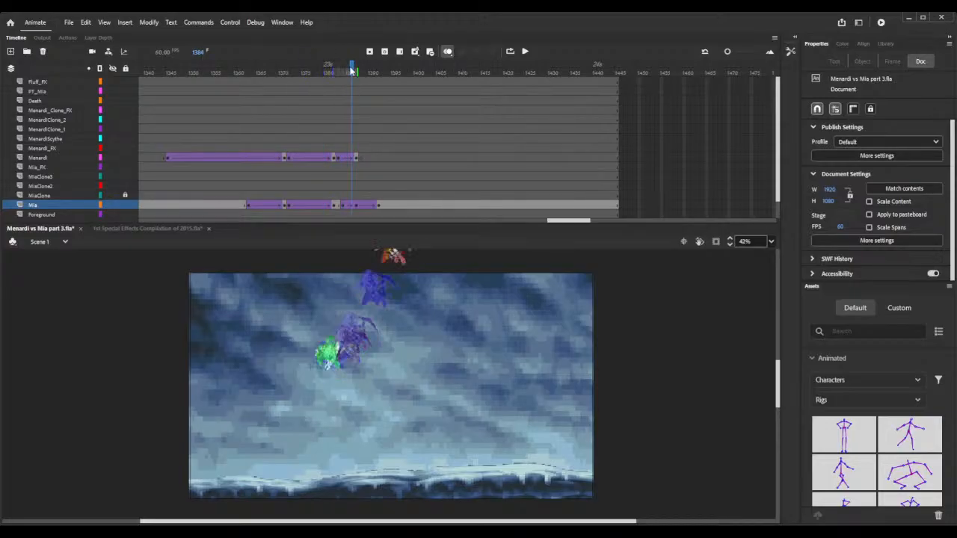
key(F5)
key(F5)
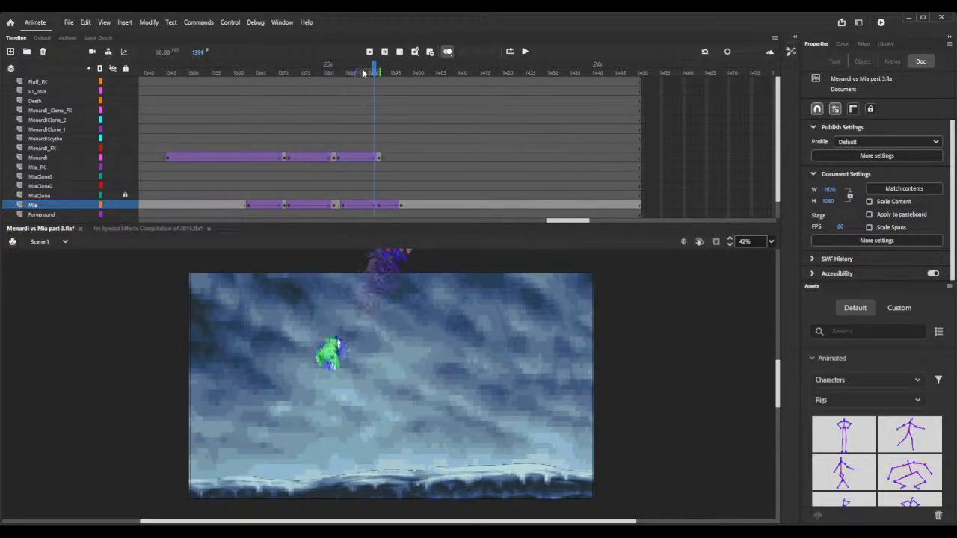
- Insert five frames across all layers within Mia's backflip descent to the ground
key(F5)
key(F5)
key(F5)
key(F5)
key(F5)
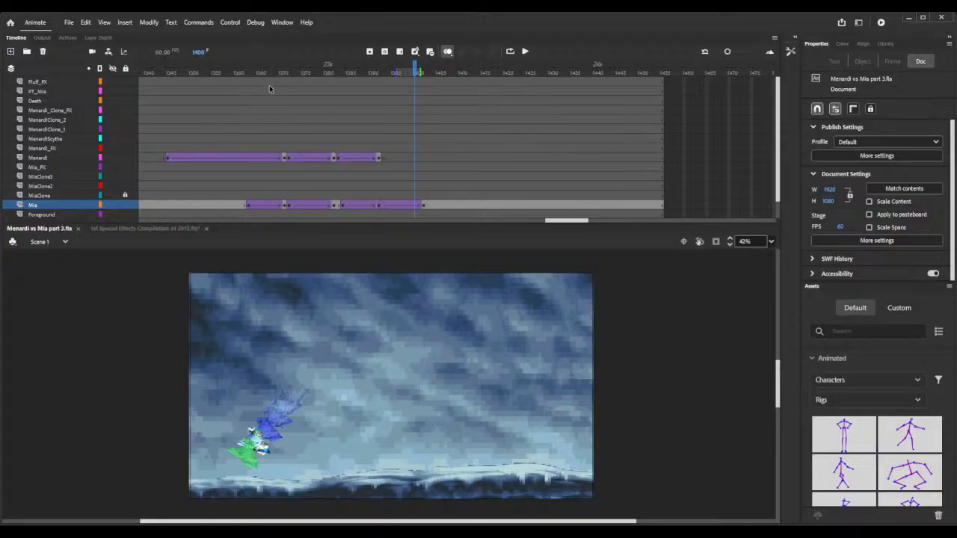
- Insert four more frames on all layers at frame 1365 to lengthen Mia's wind-up before the kick
click(258, 69)
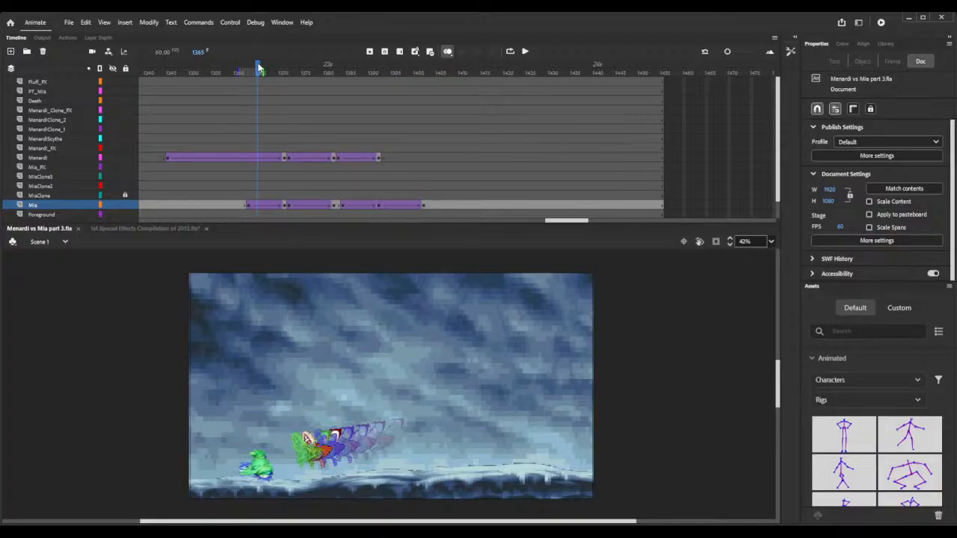
key(F5)
key(F5)
key(F5)
key(F5)
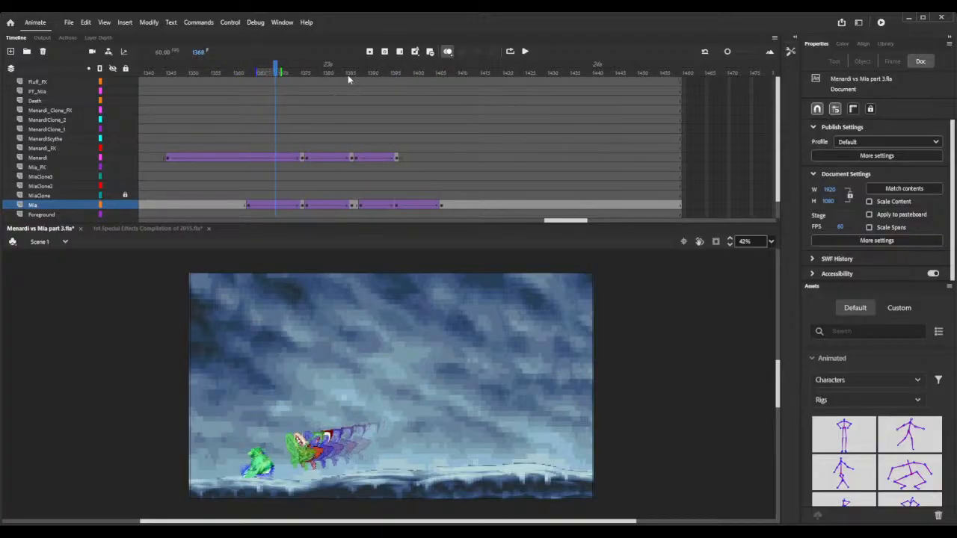
- Insert five more frames on all layers midway through Mia and Menardi's rise
click(331, 72)
key(F5)
key(F5)
key(F5)
key(F5)
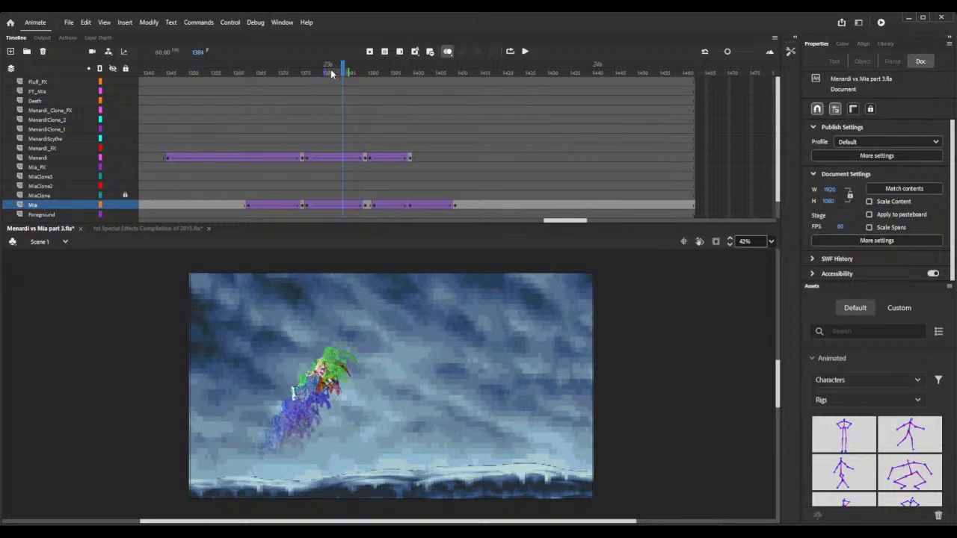
key(F5)
- Insert seven frames across all layers midway through Menardi's upward launch and Mia's first airborne rotation
click(393, 68)
key(F5)
key(F5)
key(F5)
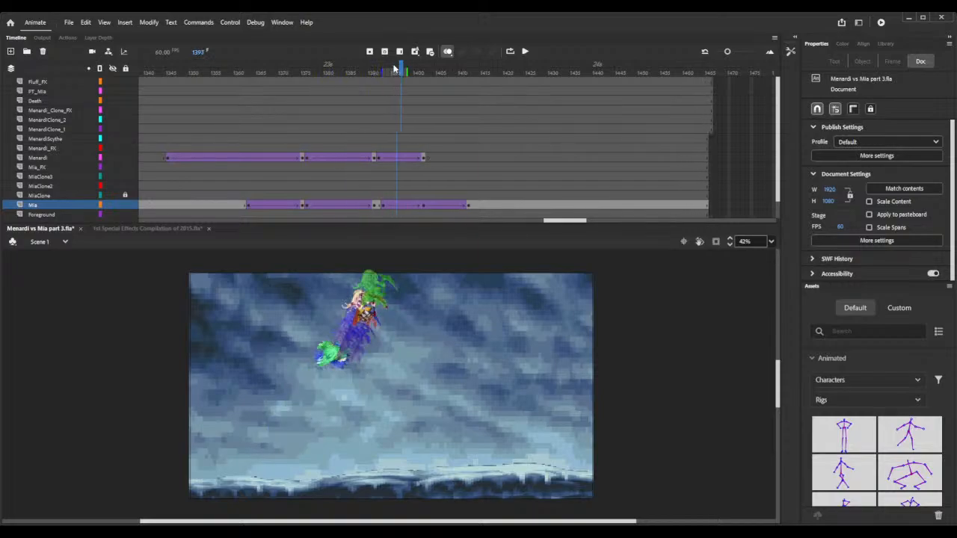
key(F5)
key(F5)
key(F5)
key(F5)
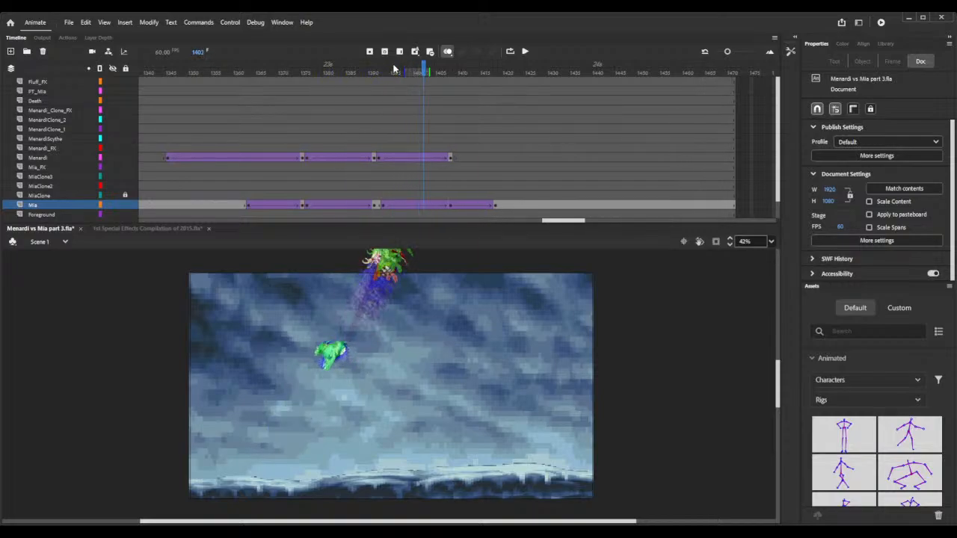
- Insert three frames across all layers within Mia's backflip descent, before she reaches the ground
key(F5)
key(F5)
key(F5)
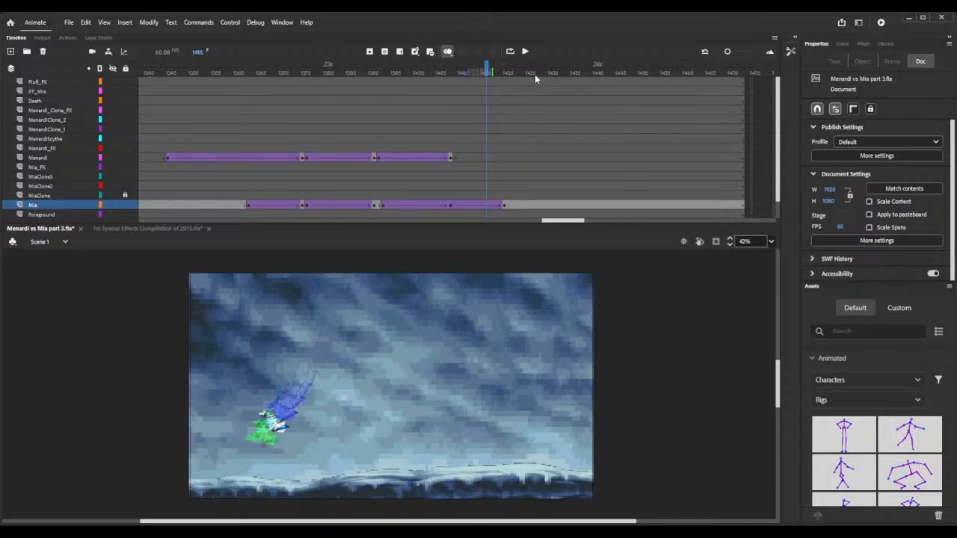
- Insert several frames across all layers around frame 1467 to lengthen Mia's hold after landing
click(716, 69)
key(F5)
key(F5)
key(F5)
key(F5)
key(F5)
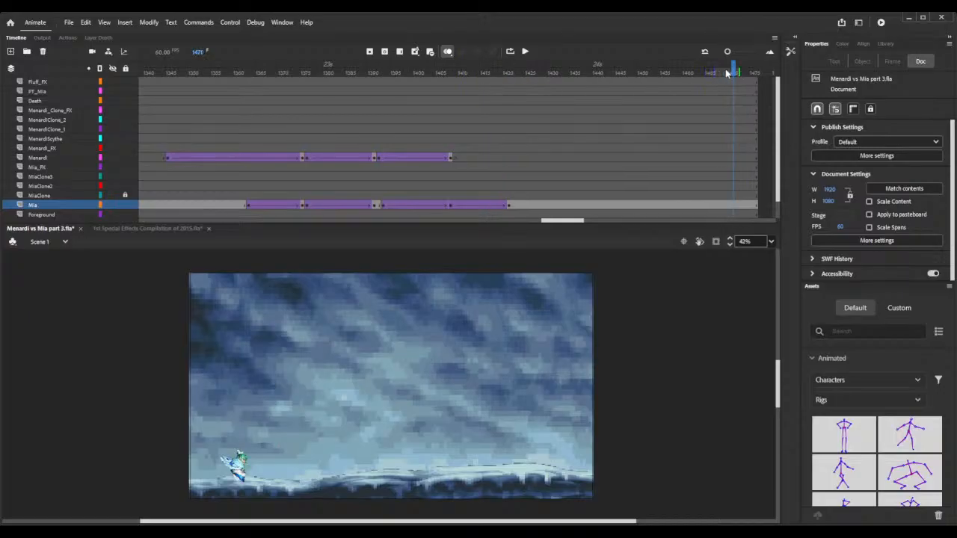
key(F5)
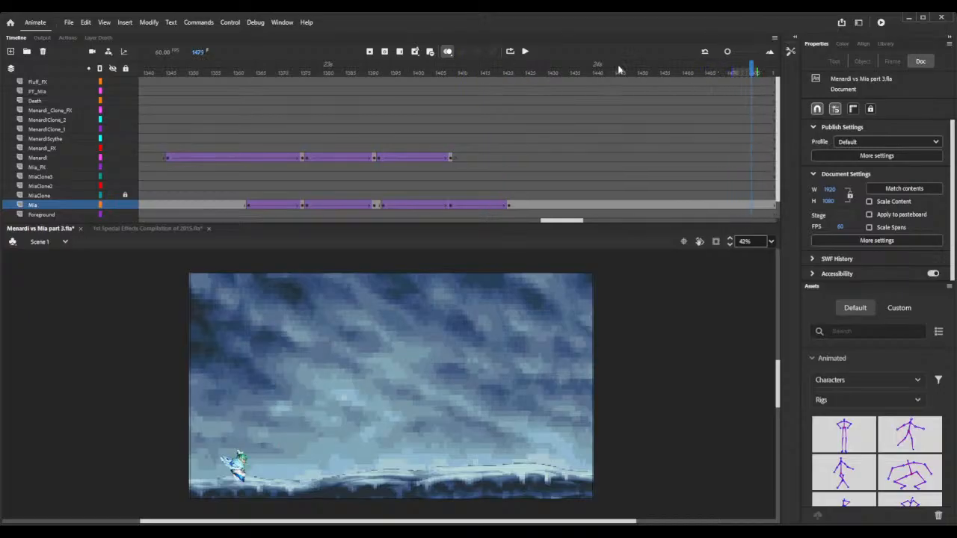
- Insert three more frames on all layers midway through Mia's backflip descent
click(476, 73)
key(F5)
key(F5)
key(F5)
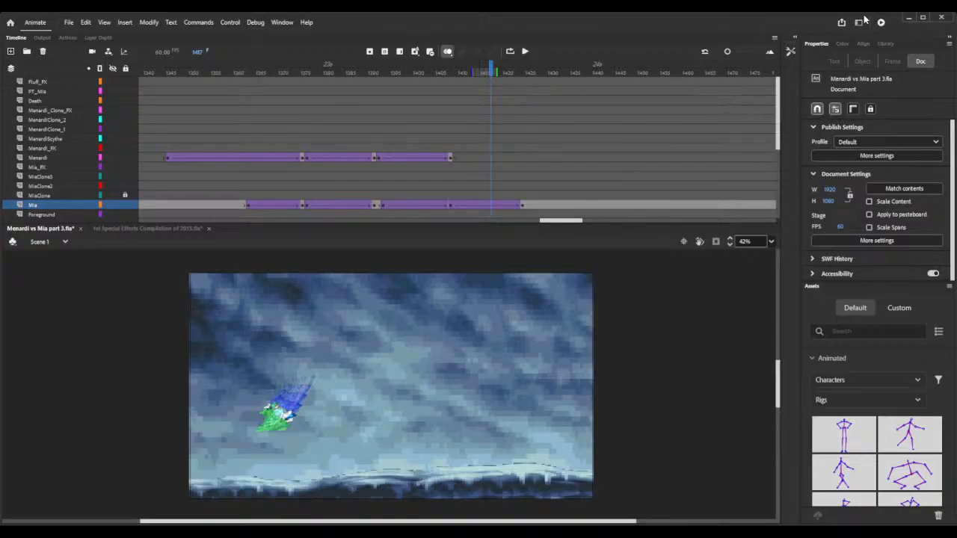
- Test the movie to review the slowed kick sequence, and close the preview
key(ctrl+Return)
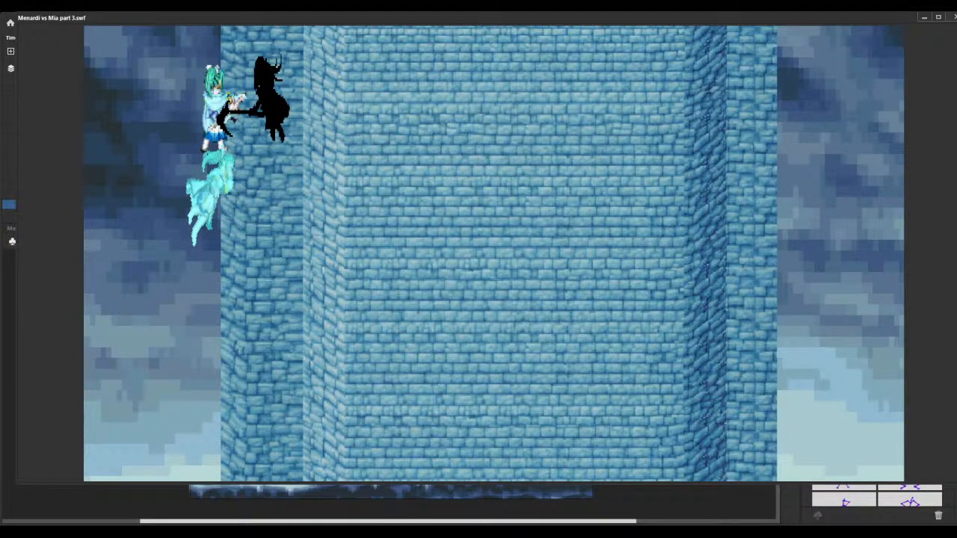
key(ctrl+w)
- Turn off onion skinning and clear Mia's wind-up keyframe at frame 1363, before the kick
click(376, 209)
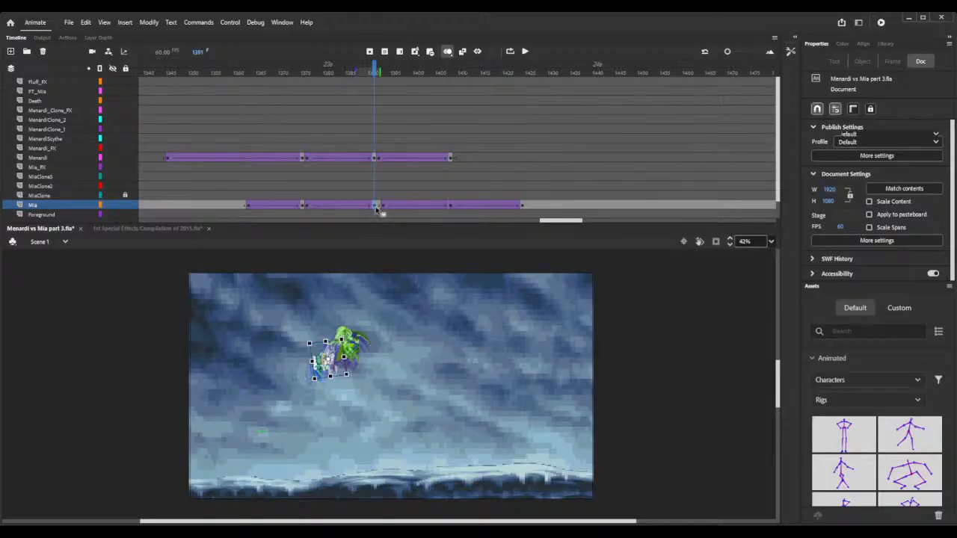
click(302, 209)
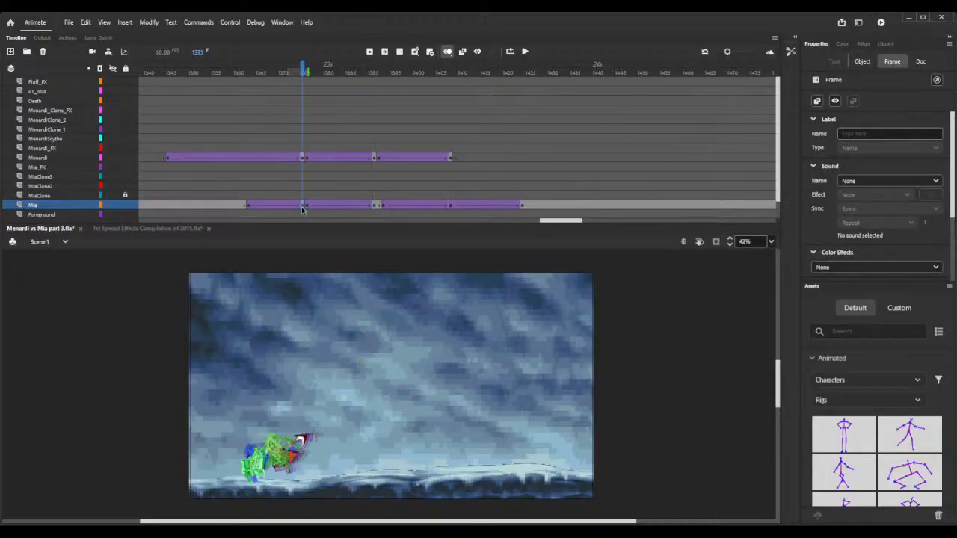
click(730, 239)
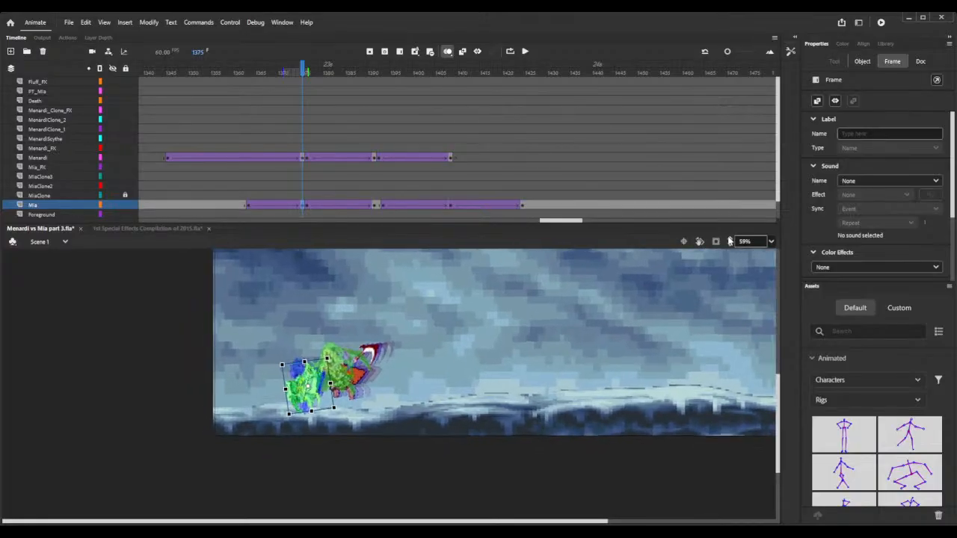
click(449, 50)
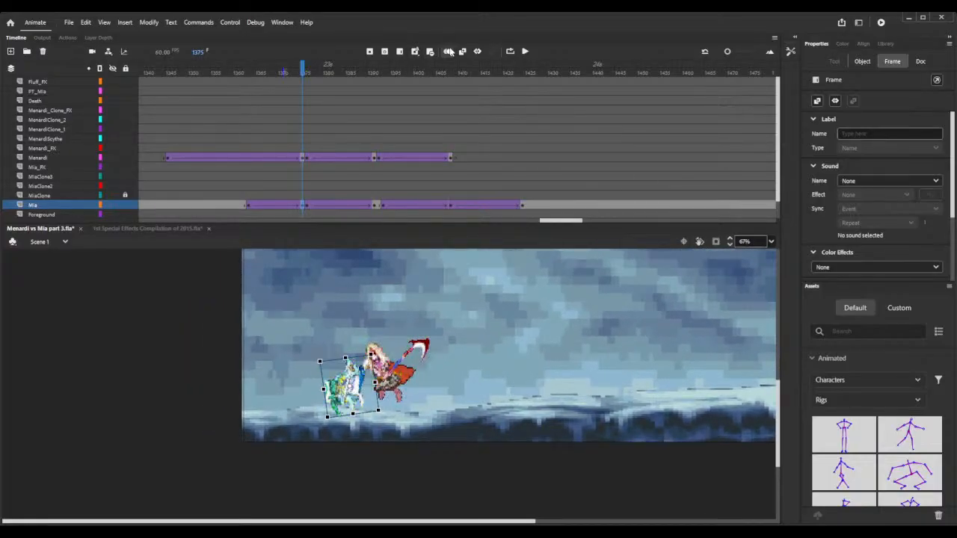
click(250, 208)
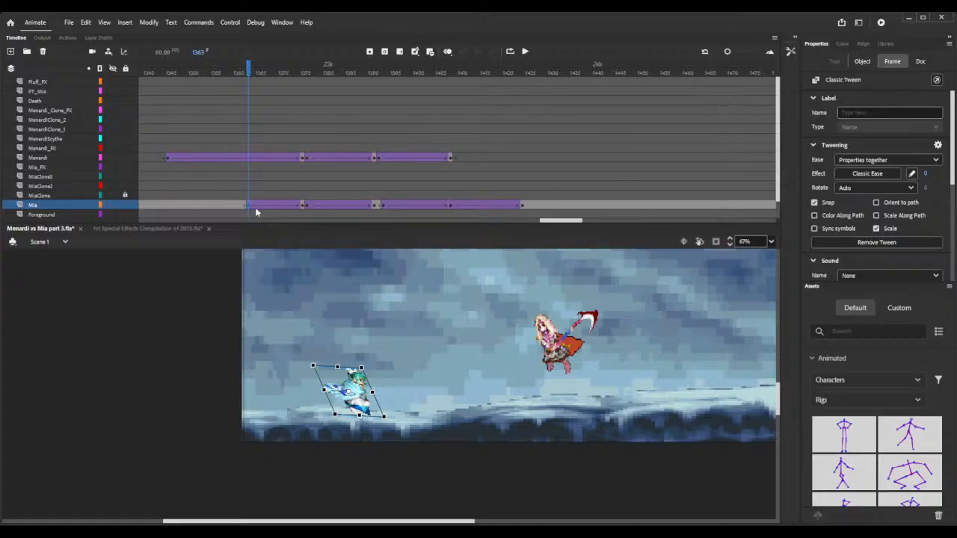
key(shift+F6)
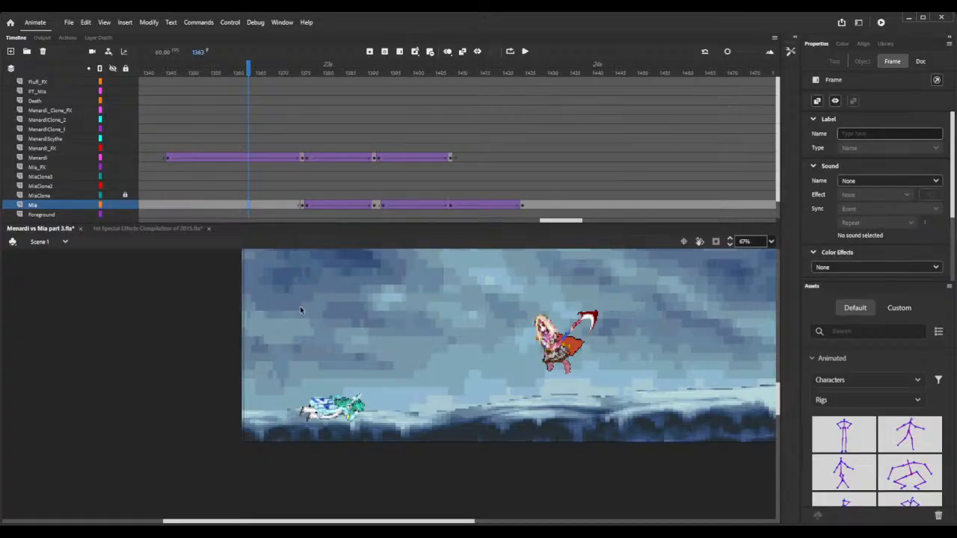
- Insert four frames across all layers at frame 1399, within Menardi's launch off the stage's top
drag(247, 67, 316, 84)
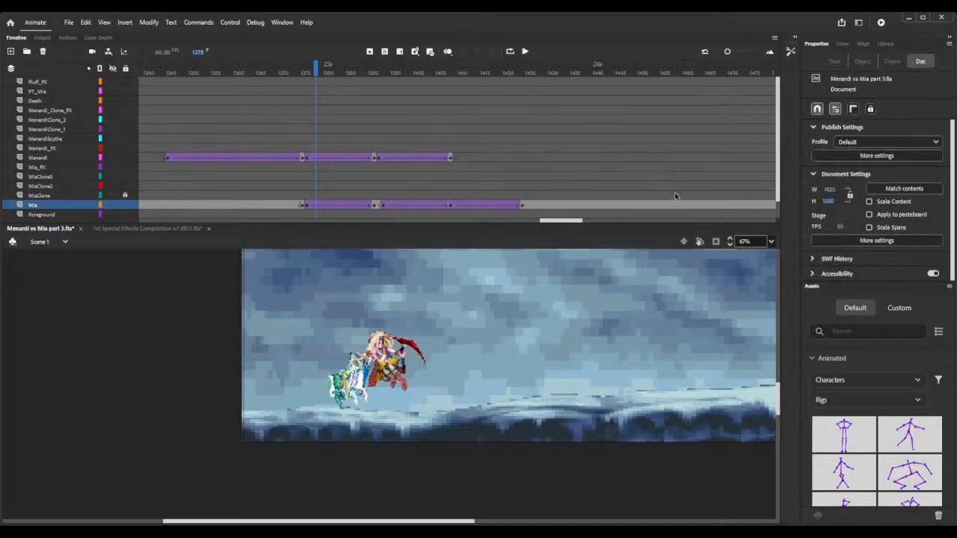
click(731, 243)
click(731, 246)
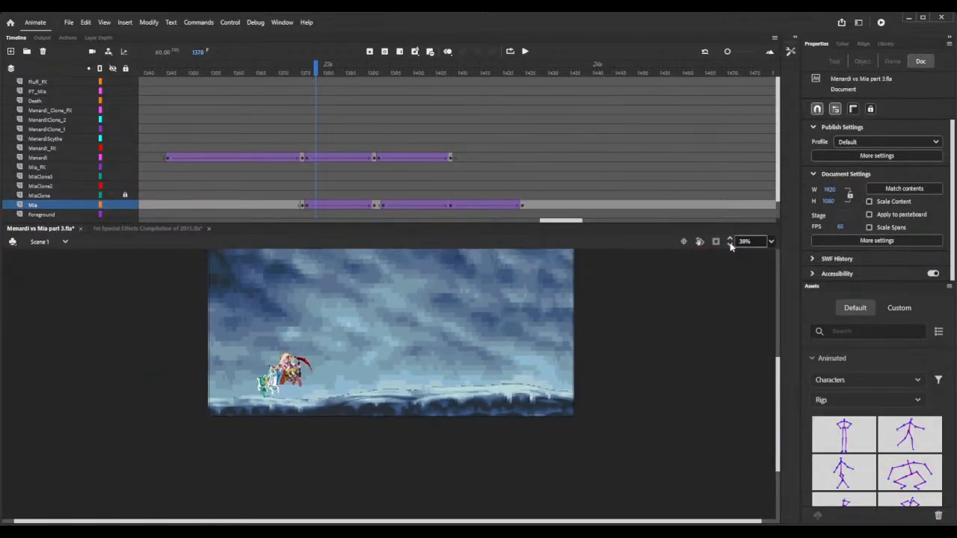
click(411, 72)
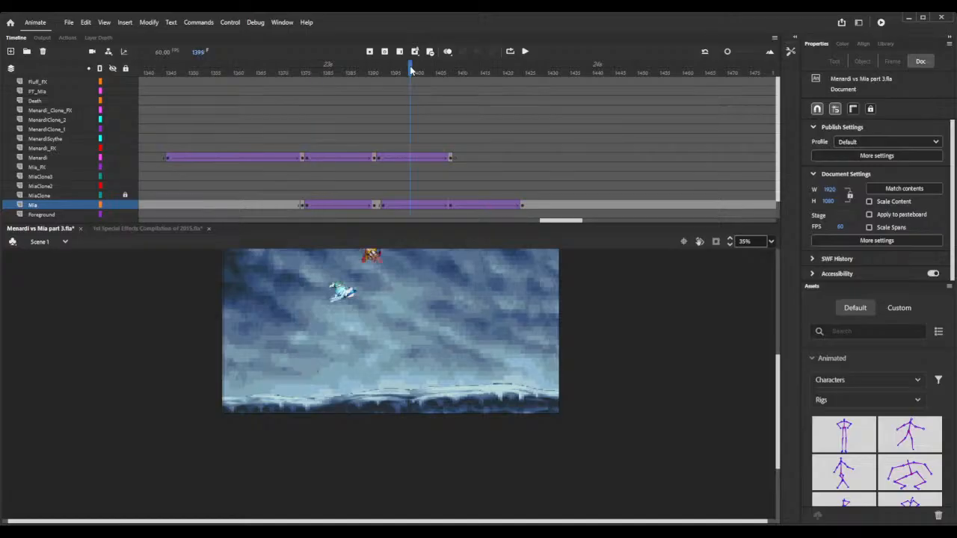
key(F5)
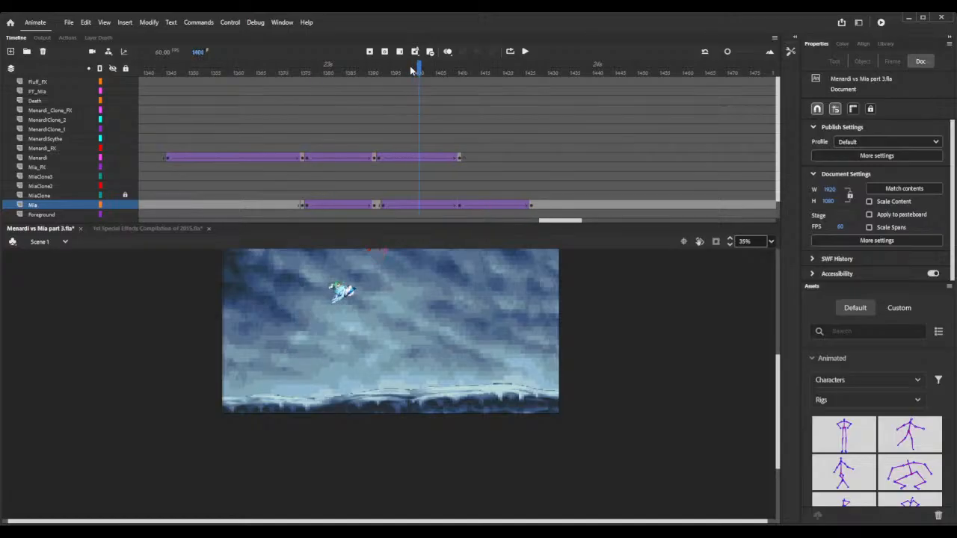
key(F5)
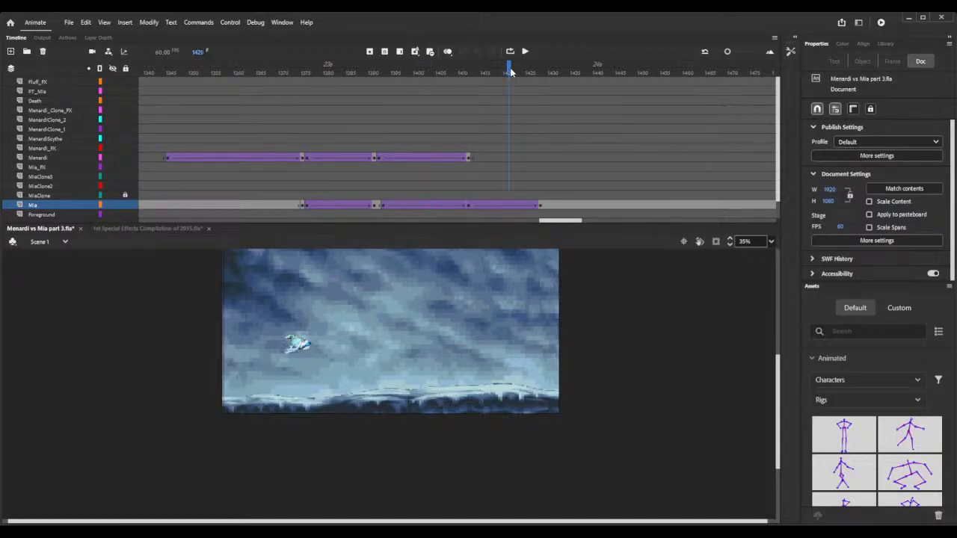
- Insert four frames across all layers at frame 1421, within Mia's backflip descent
key(F5)
key(F5)
key(F5)
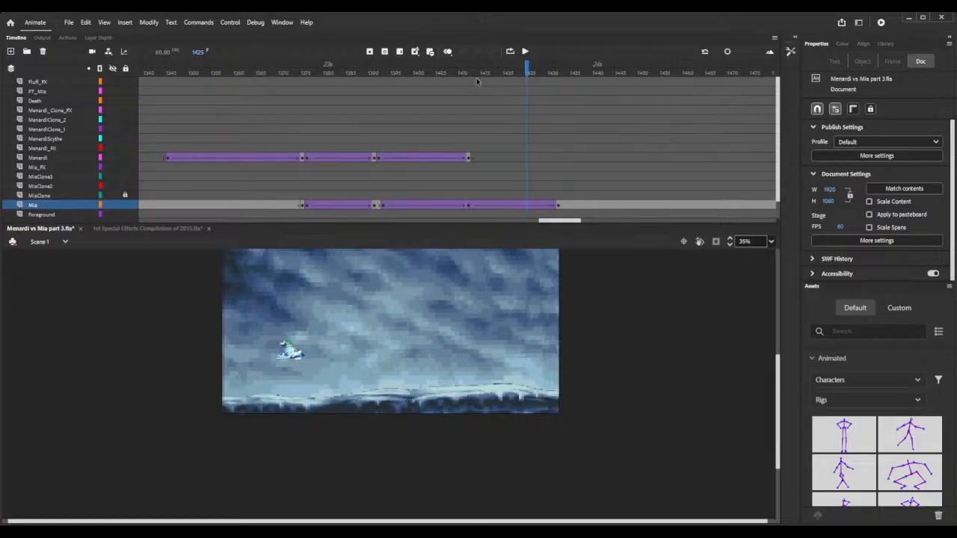
- Insert five frames across all layers midway through Mia carrying Menardi upward with the kick
key(F5)
key(F5)
key(F5)
key(F5)
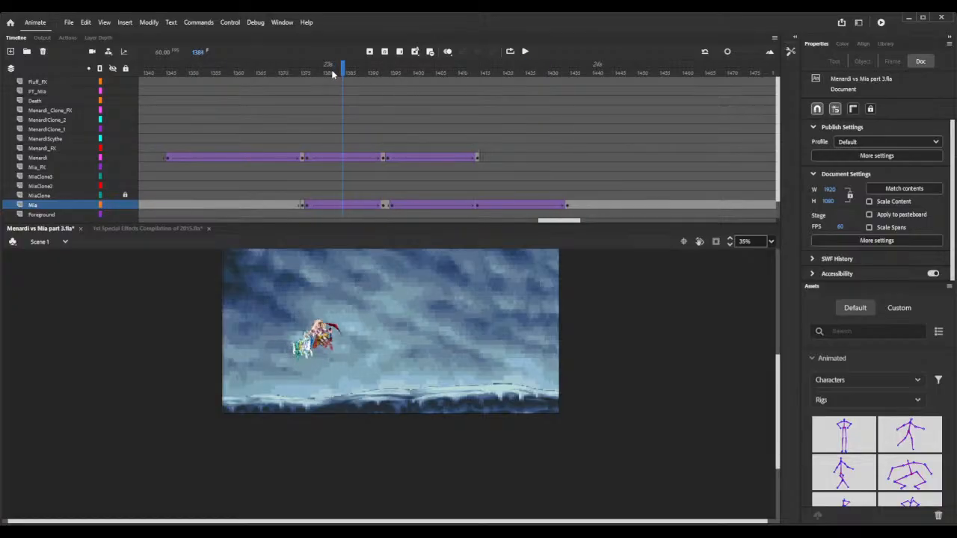
key(F5)
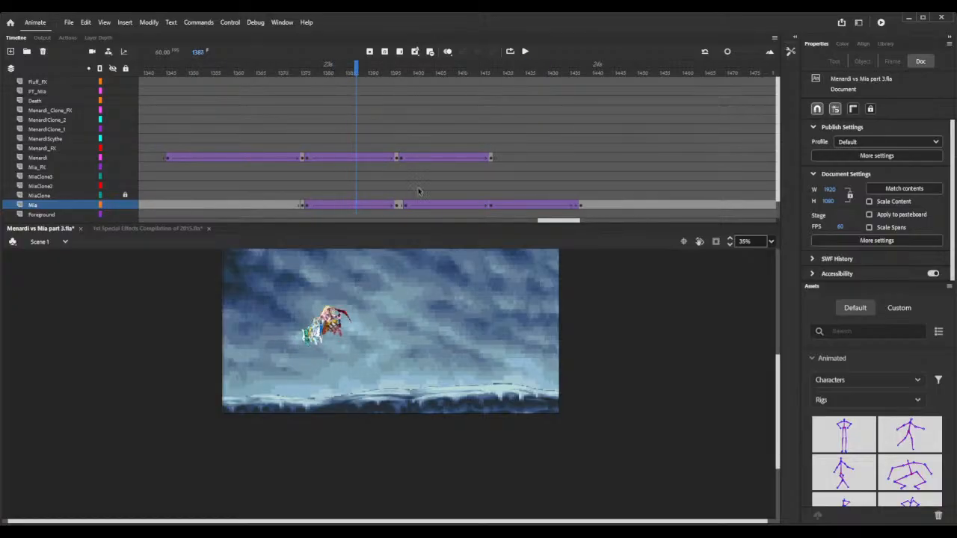
- Insert ten frames across all layers near frame 1312 to slow Mia's earlier leftward movement over the icy cliffs
drag(557, 222, 514, 223)
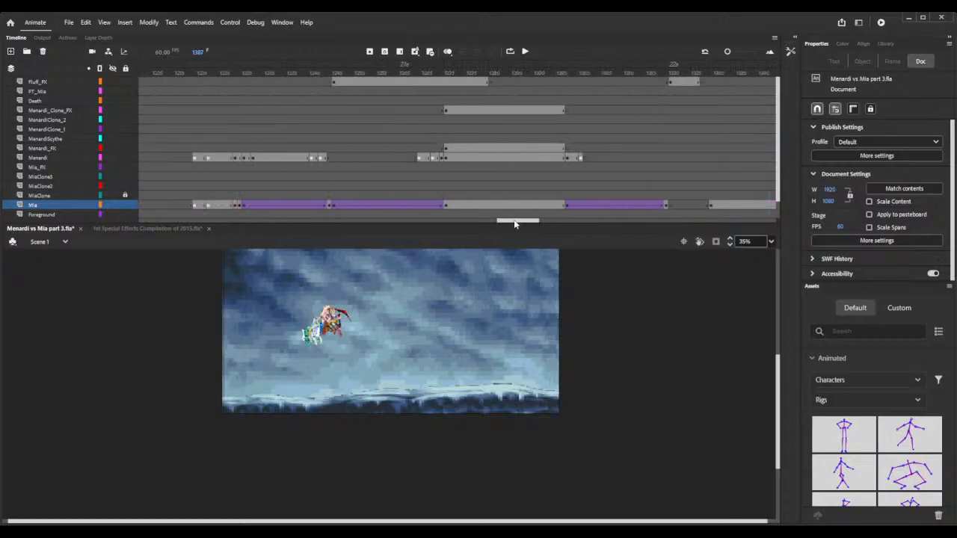
drag(604, 67, 652, 66)
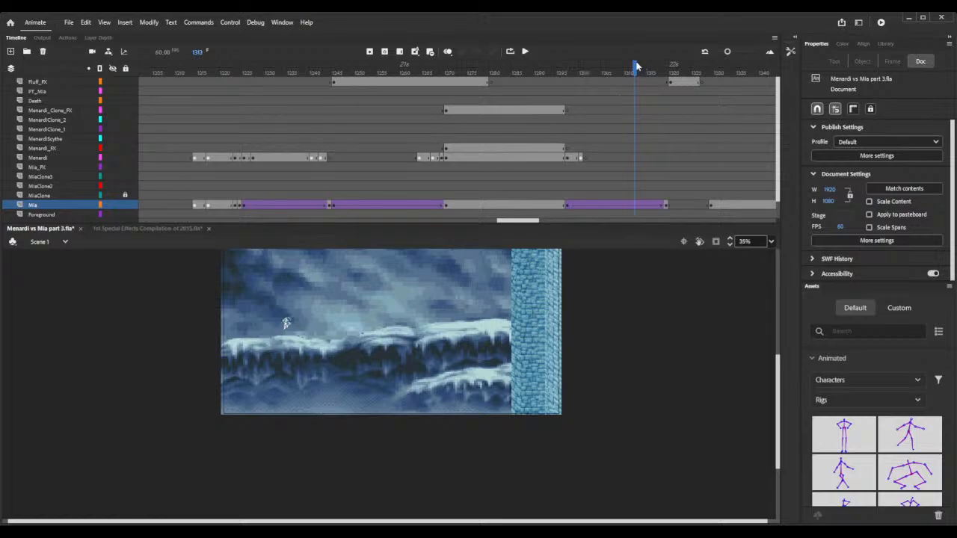
key(F5)
key(F5)
key(F5)
key(F5)
key(F5)
key(F5)
key(F5)
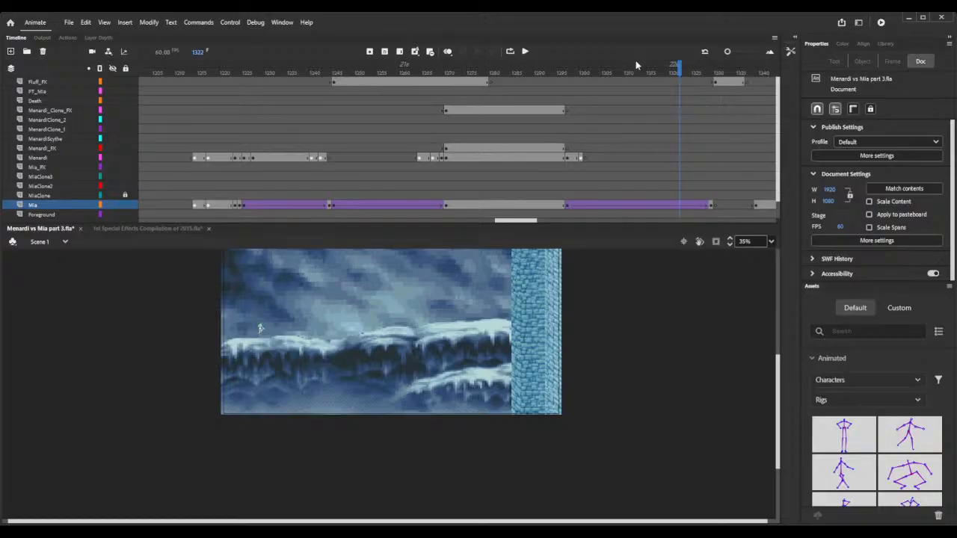
- Save the document, test the movie to review the new timing, and close the preview
key(ctrl+s)
key(ctrl+Return)
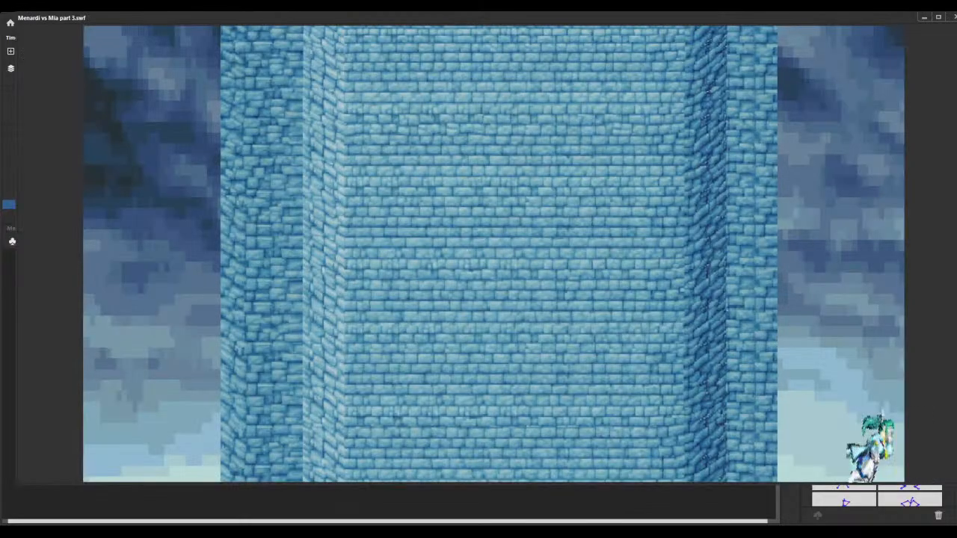
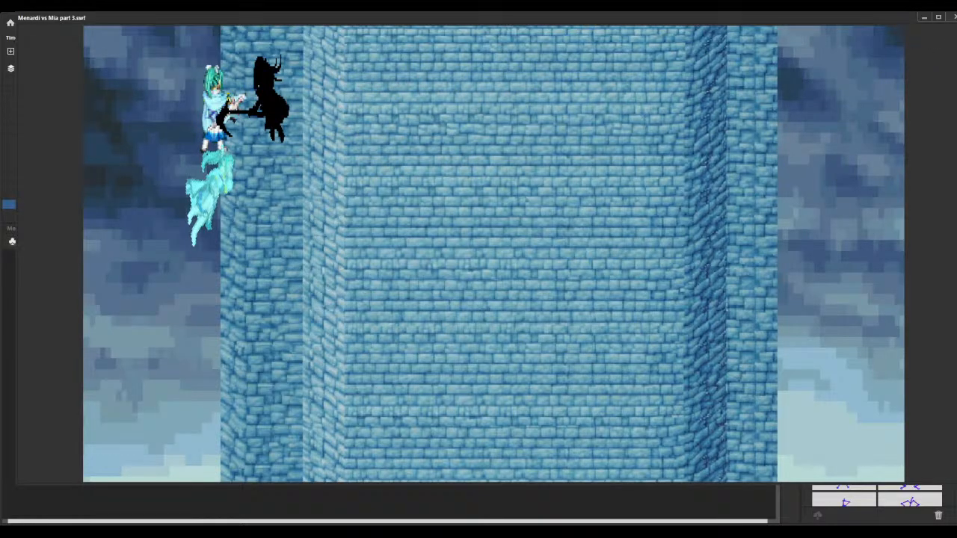
click(954, 18)
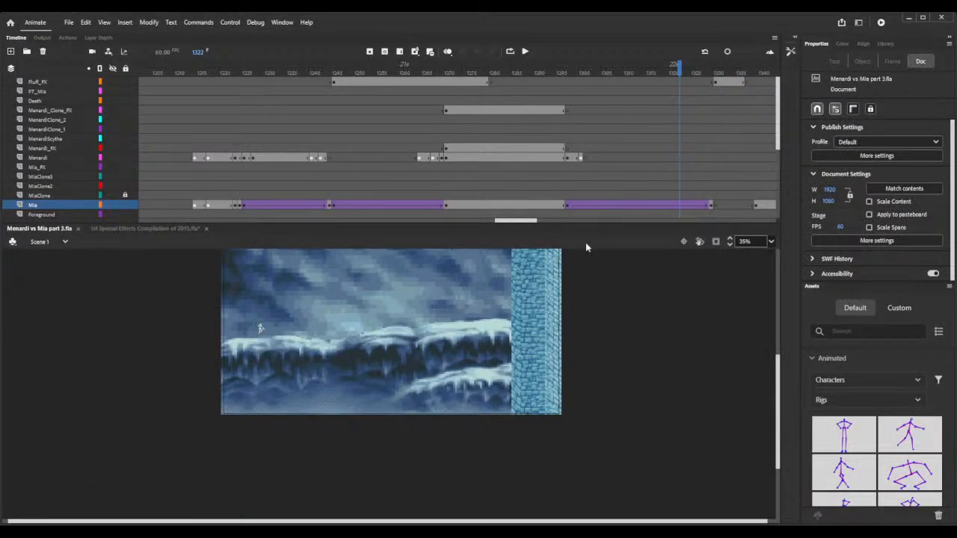
- Insert nine frames across all layers at frame 1338 to lengthen the empty gap before Mia's next appearance
drag(533, 222, 548, 222)
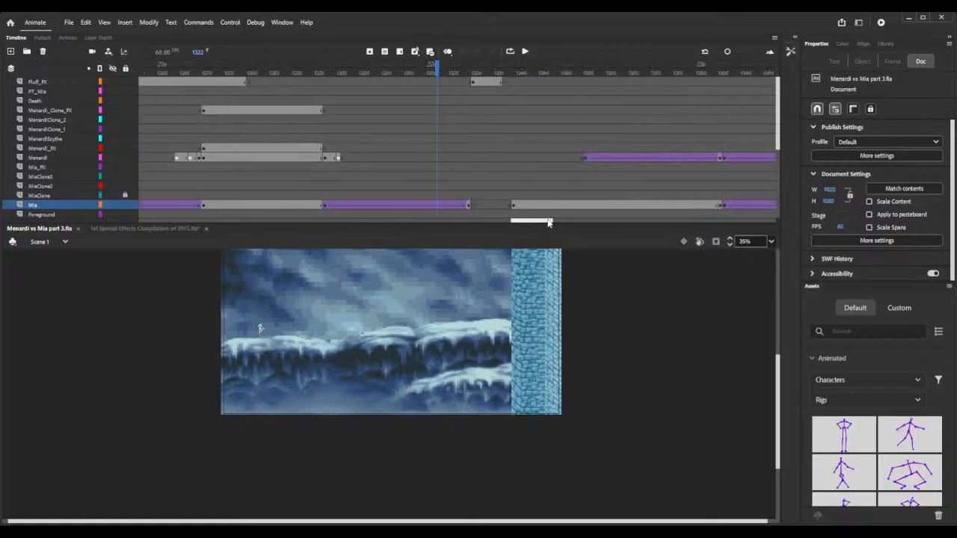
click(471, 67)
drag(493, 67, 508, 67)
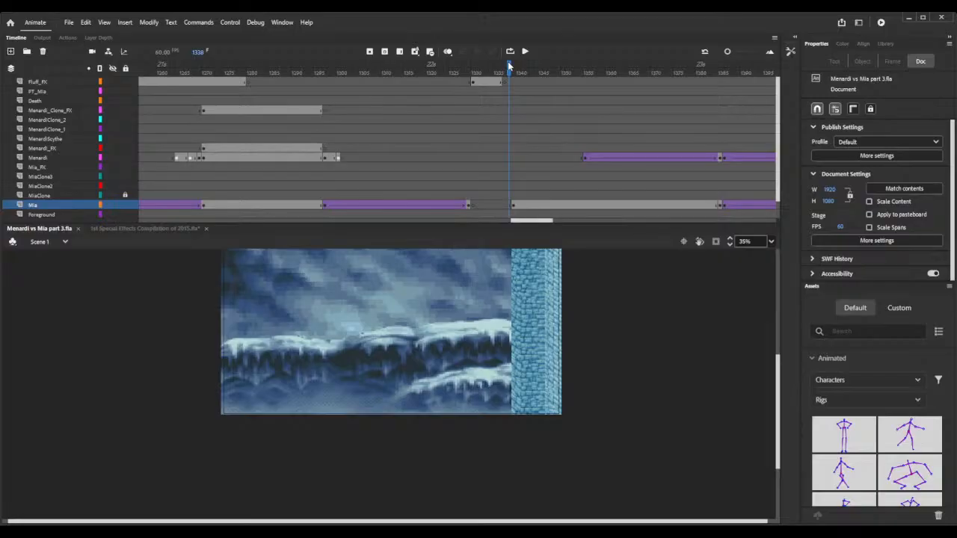
key(F5)
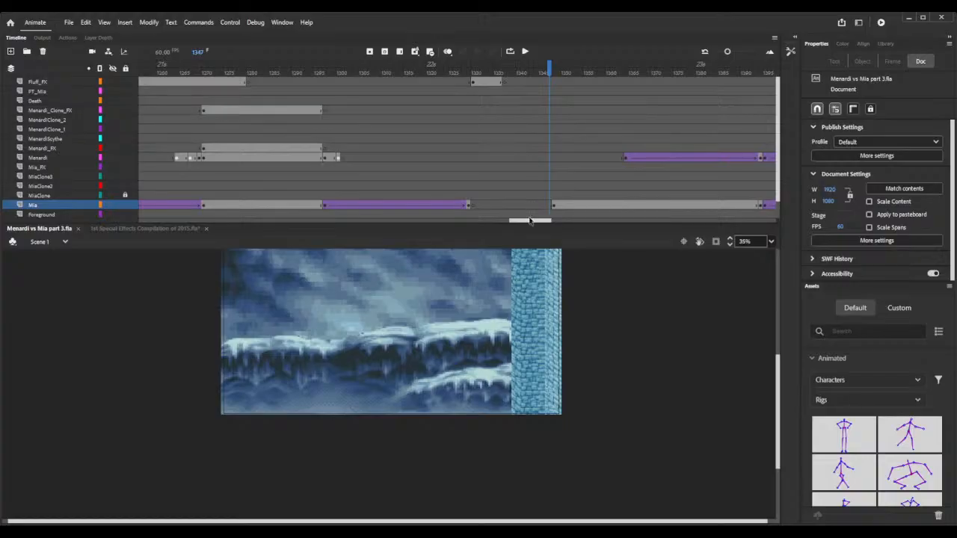
- Clear Mia's keyframe at frame 1436 so her backflip to the ground runs as one continuous classic tween
drag(537, 223, 573, 206)
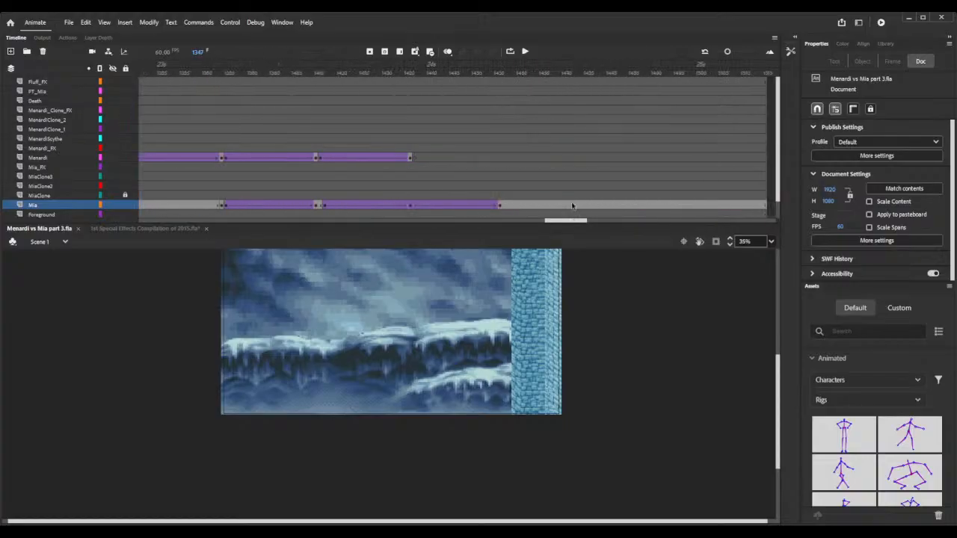
drag(220, 79, 369, 82)
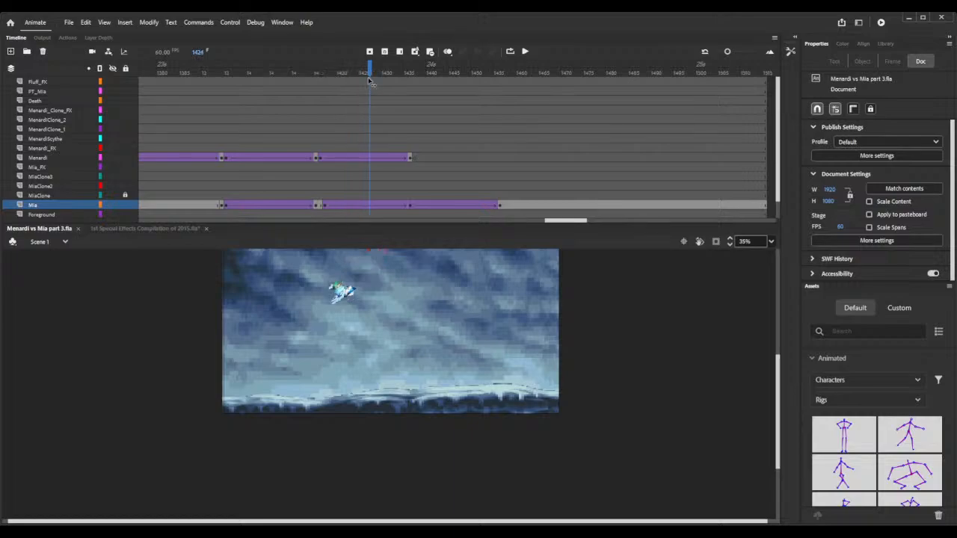
drag(429, 90, 334, 94)
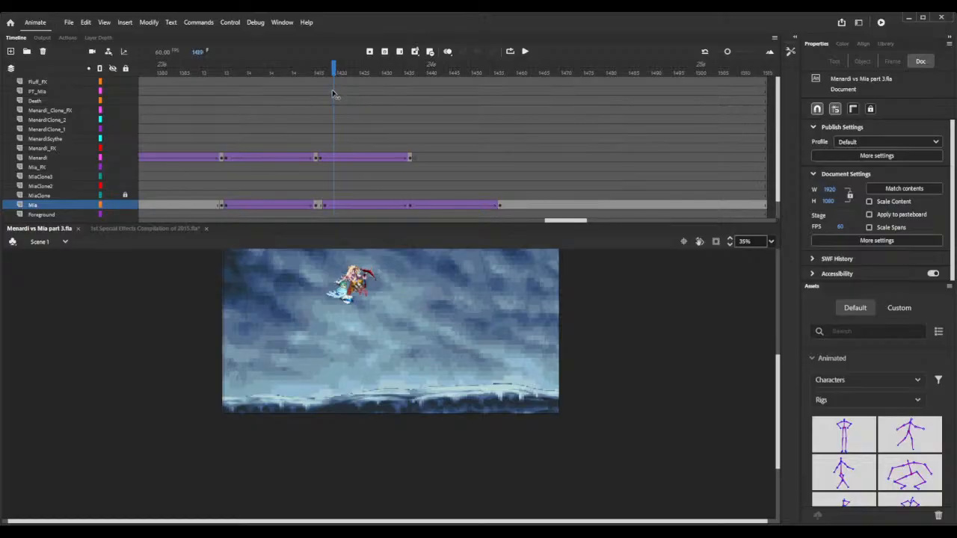
click(353, 210)
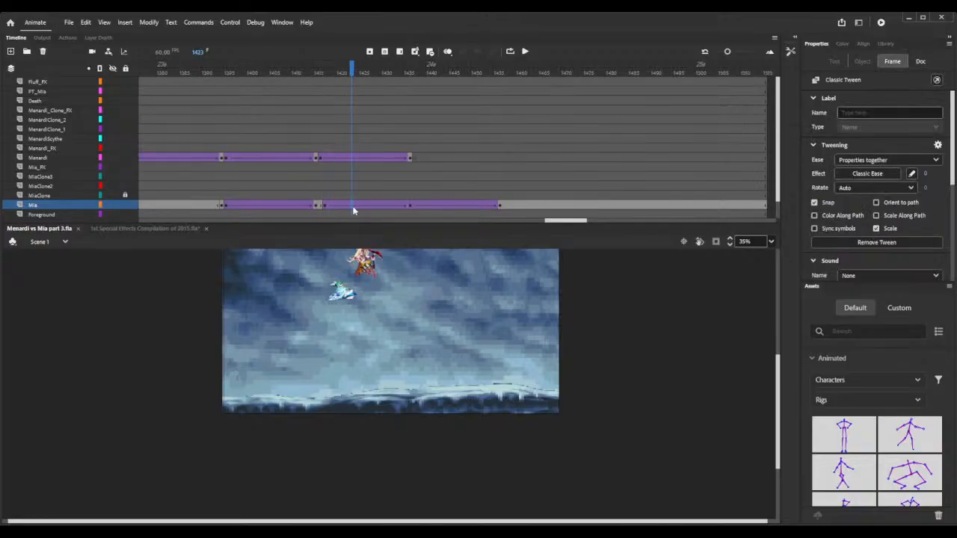
click(411, 206)
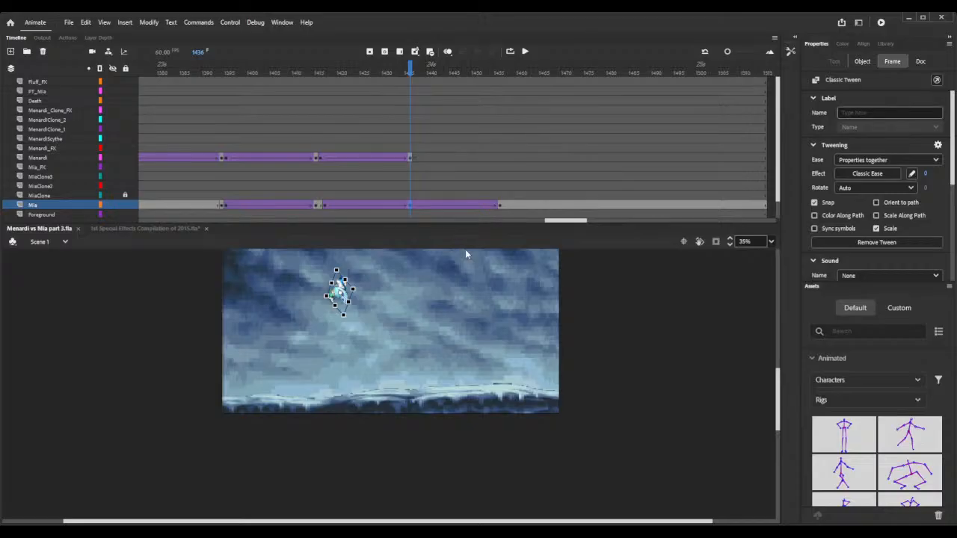
key(ctrl+z)
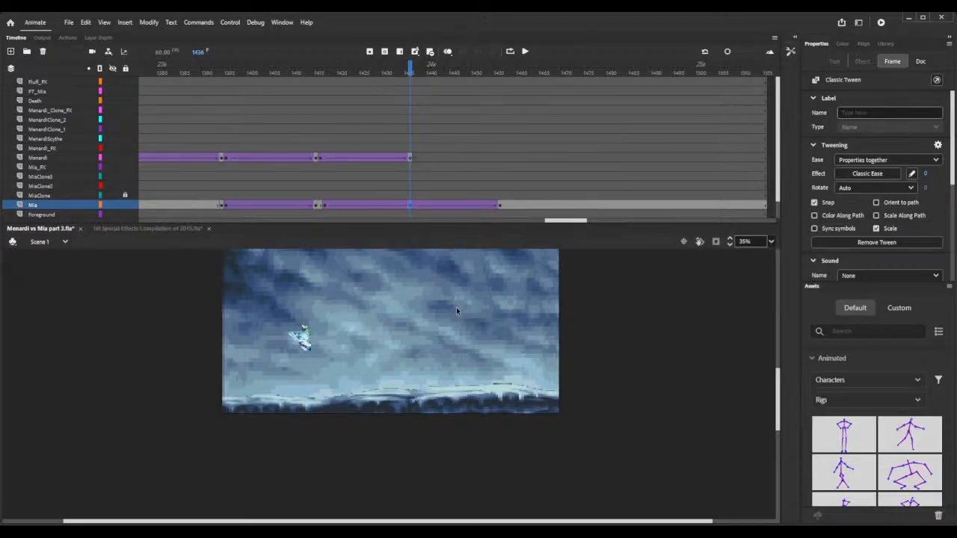
drag(311, 72, 493, 102)
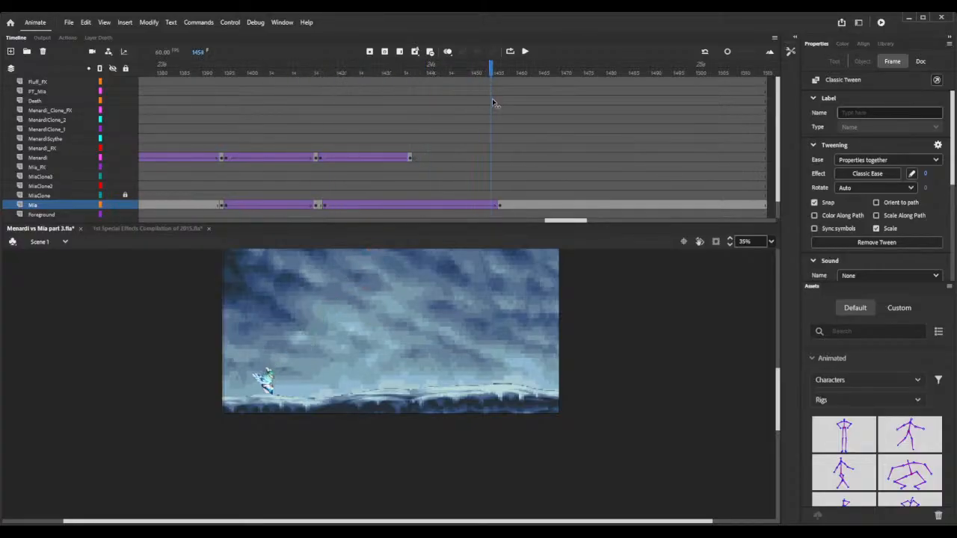
- Find Mia's earlier standing pose at frame 1063 on the Mia layer and copy it
click(548, 138)
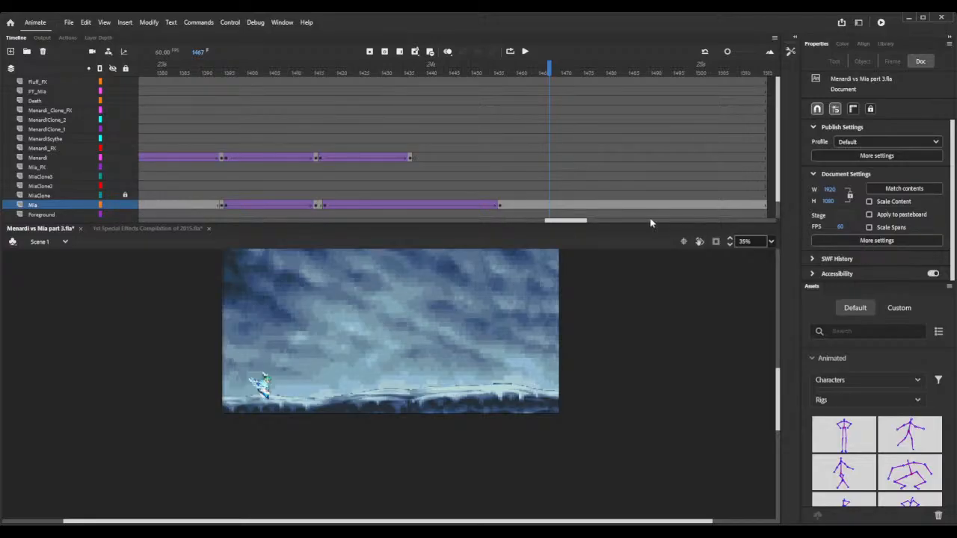
drag(554, 228, 484, 216)
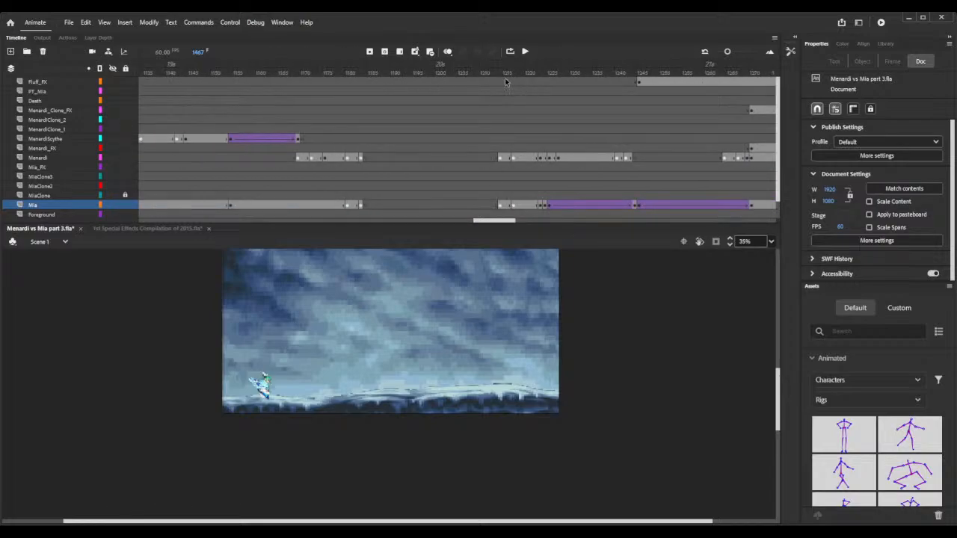
drag(498, 69, 479, 83)
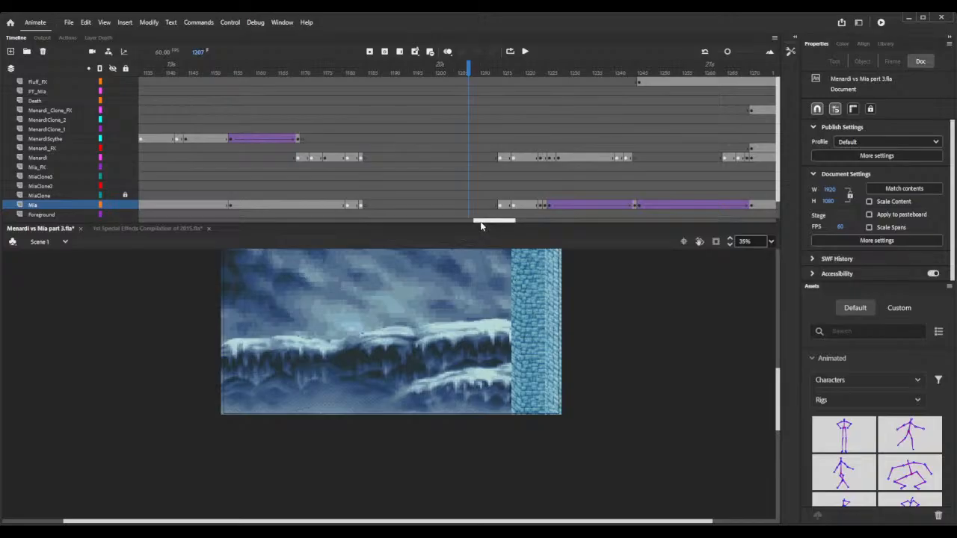
drag(493, 224, 461, 222)
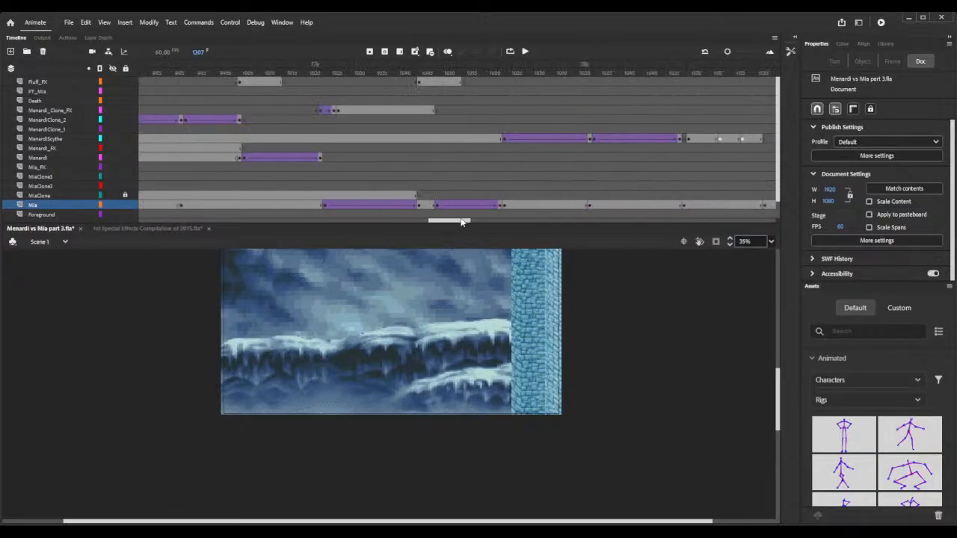
click(505, 207)
click(505, 208)
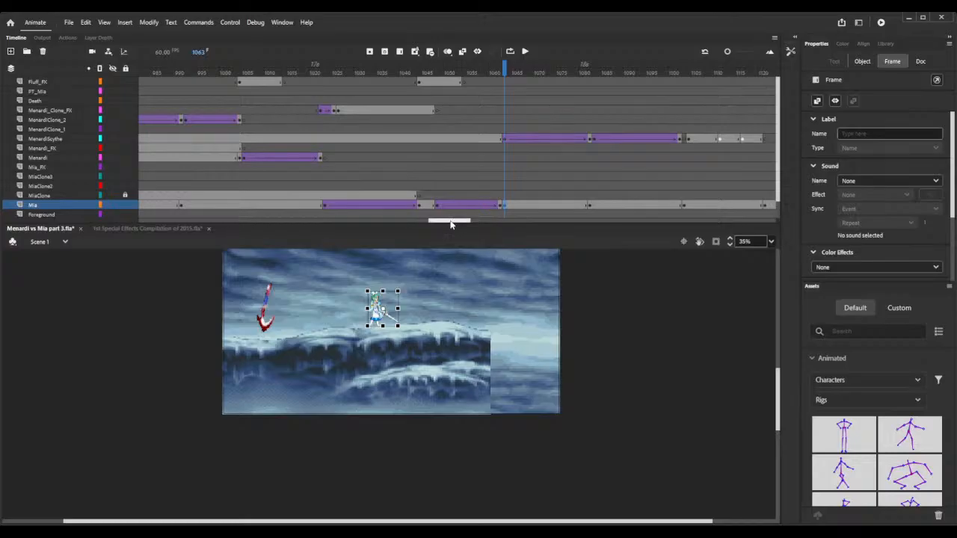
- Replace Mia's pose from frame 1457 with the copied standing pose, aligning it over her landing spot using onion skinning
drag(451, 224, 510, 217)
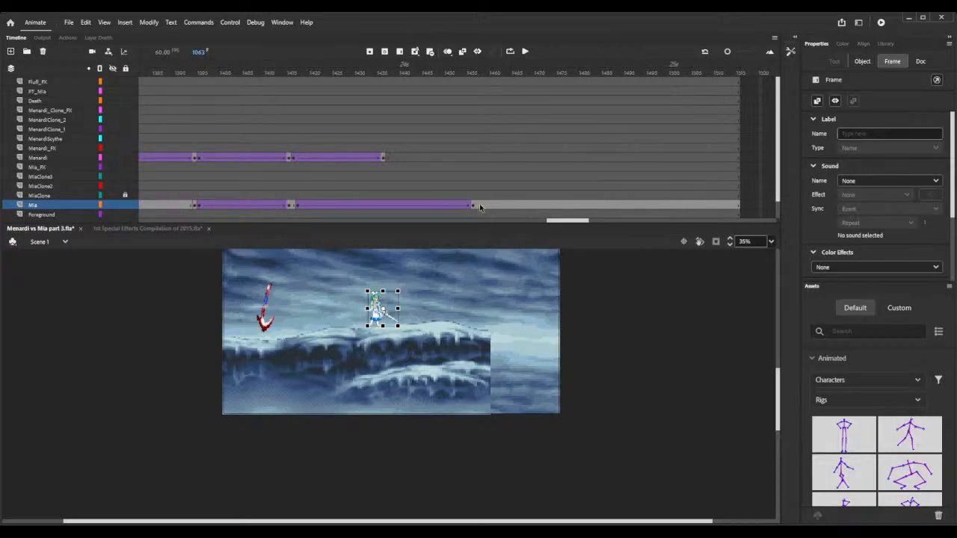
click(479, 207)
key(comma)
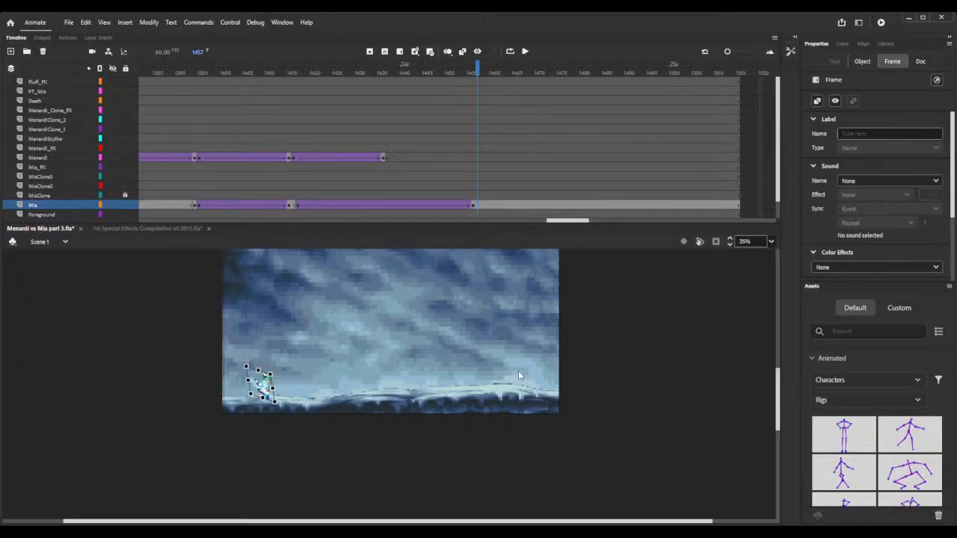
key(ctrl+z)
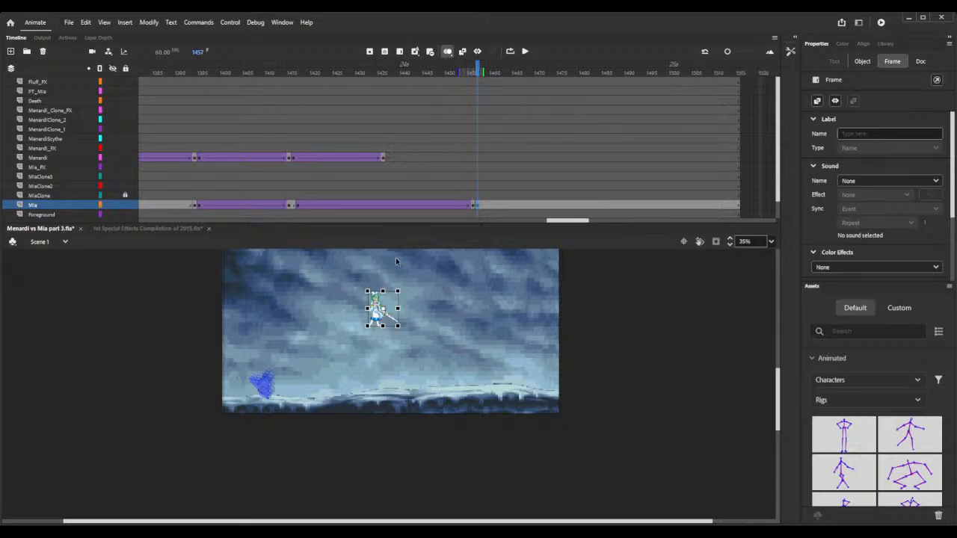
drag(373, 302, 265, 373)
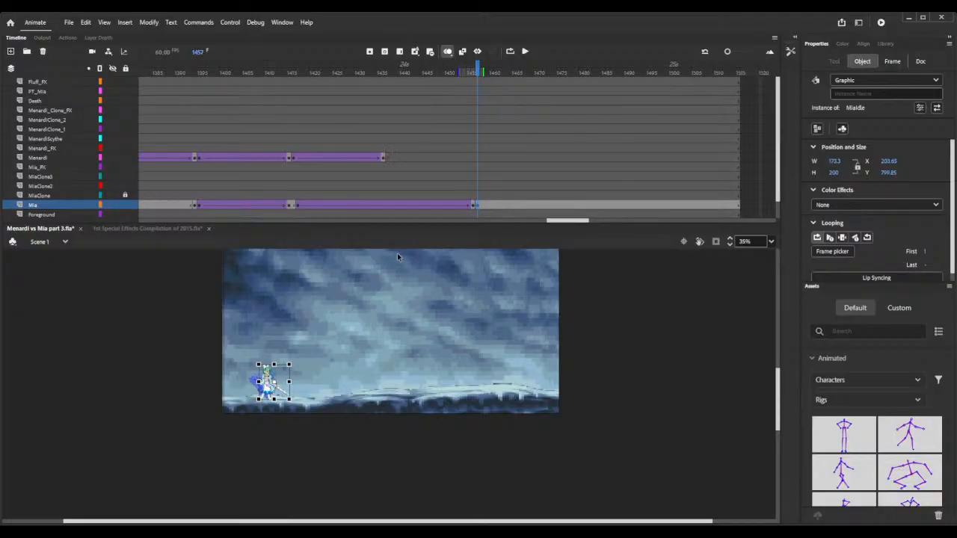
- Extend all layers by 14 frames to frame 1529 to hold Mia's standing pose
click(741, 65)
key(F5)
key(F5)
key(F5)
key(F5)
key(F5)
key(F5)
key(F5)
key(F5)
key(F5)
key(F5)
key(F5)
key(F5)
key(F5)
key(F5)
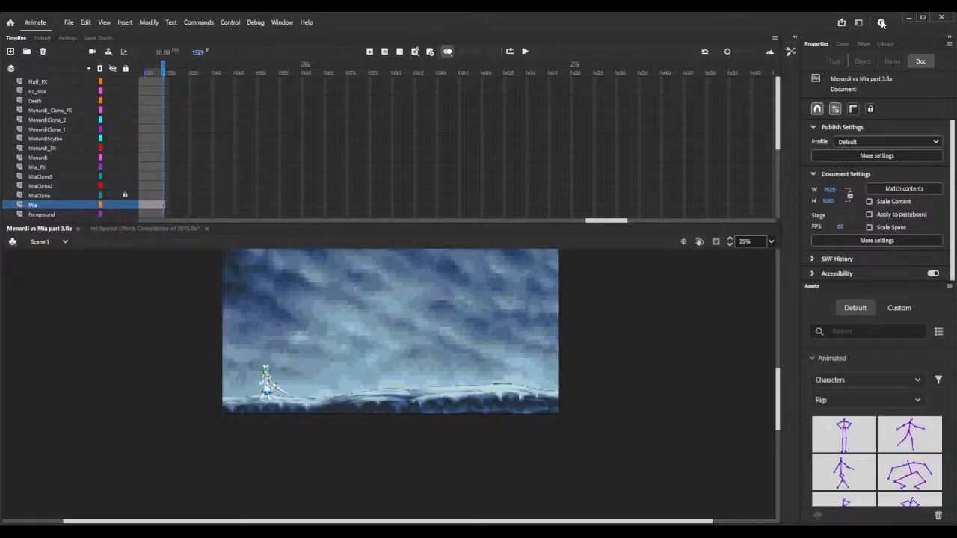
- Test the movie, close the preview, and insert ten frames across all layers at frame 1340, before Mia's reappearance
click(882, 23)
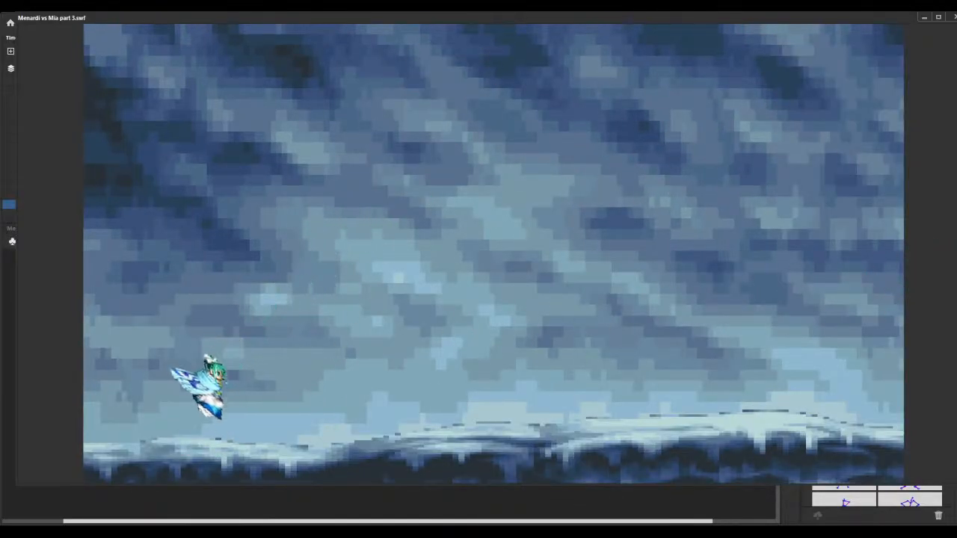
click(952, 18)
drag(602, 224, 534, 223)
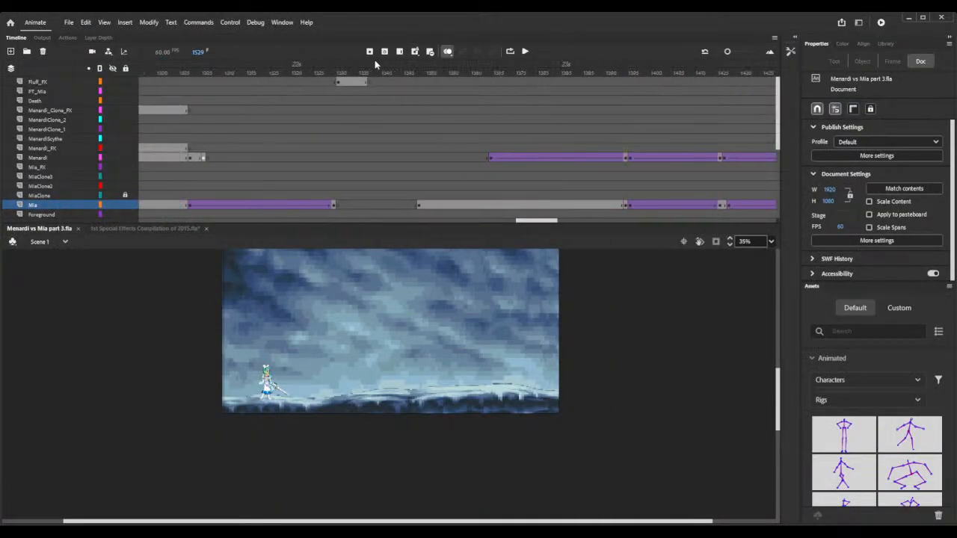
click(386, 66)
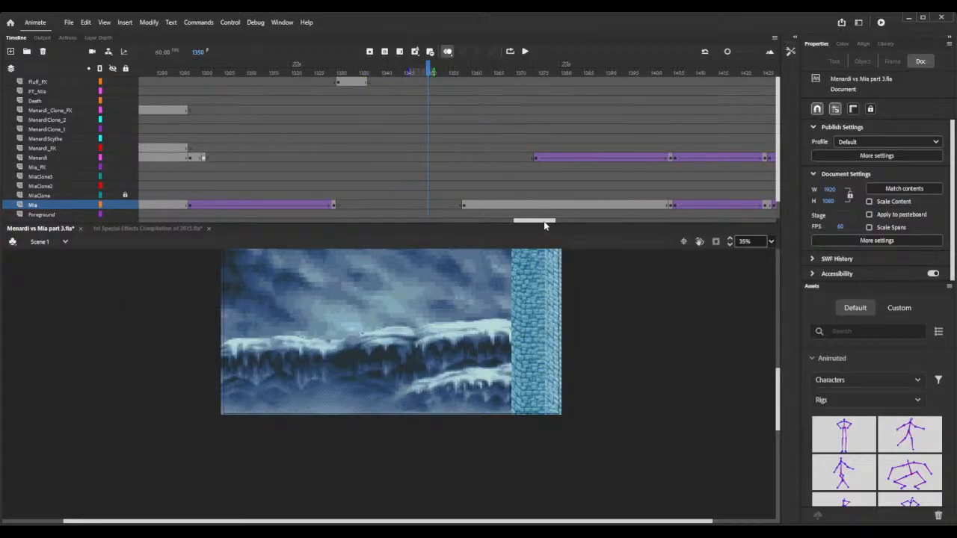
- Insert six frames across all layers midway through Mia's kick carrying Menardi upward
drag(544, 226, 577, 159)
drag(544, 73, 454, 72)
key(F5)
key(F5)
key(F5)
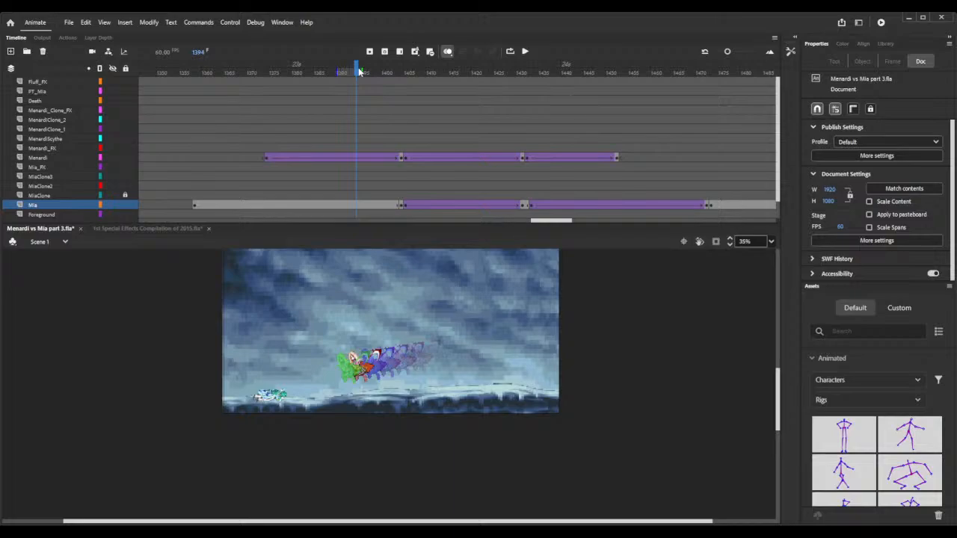
- Insert four frames across all layers at frame 1394 to slow Menardi's flight toward the crouching Mia
key(F5)
key(F5)
key(F5)
key(F5)
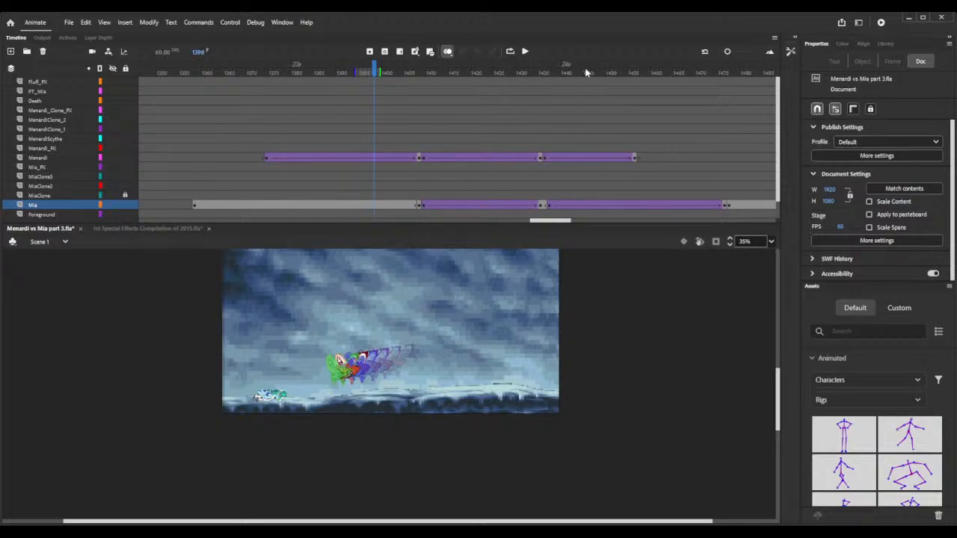
- Insert five frames across all layers at frame 1445 of Mia's backflip, then test the movie and close the preview
click(586, 72)
key(F5)
key(F5)
key(F5)
key(F5)
key(F5)
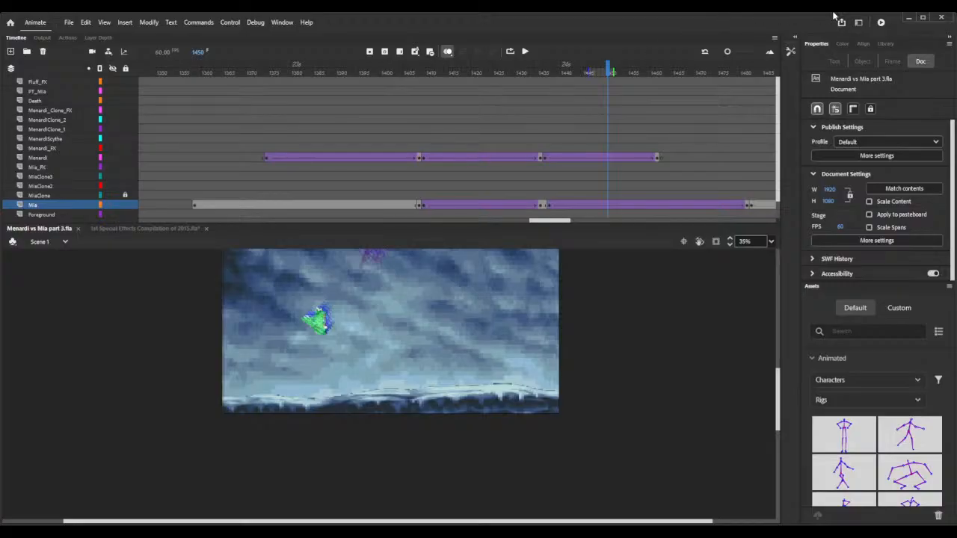
click(882, 23)
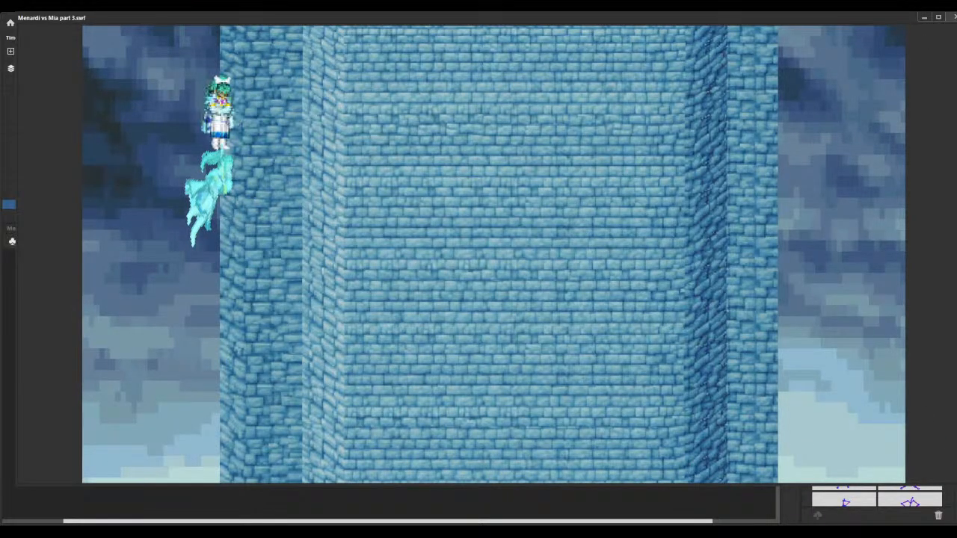
key(ctrl+w)
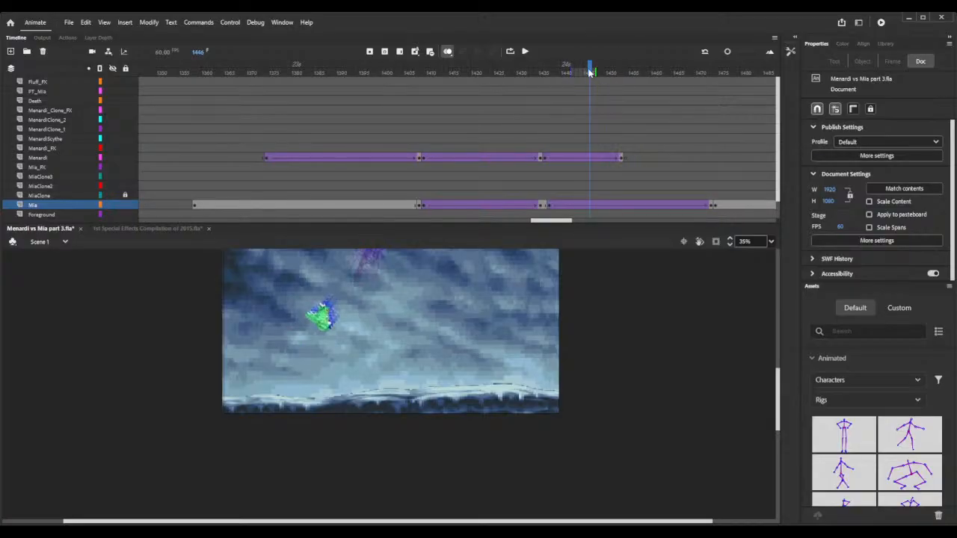
- Remove nine frames across all layers during Mia's backflip and move her crouched and standing landing poses to the stage's left edge
drag(469, 73, 551, 74)
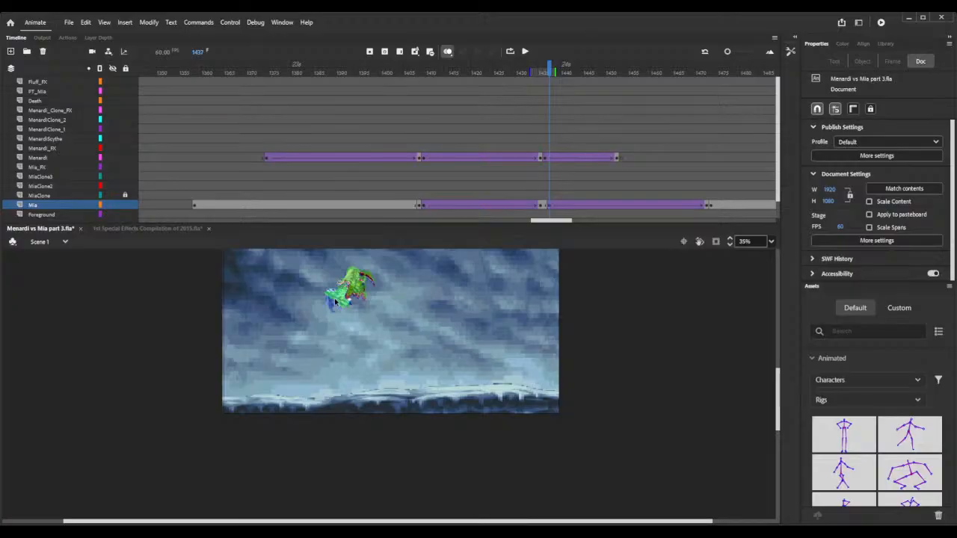
click(548, 205)
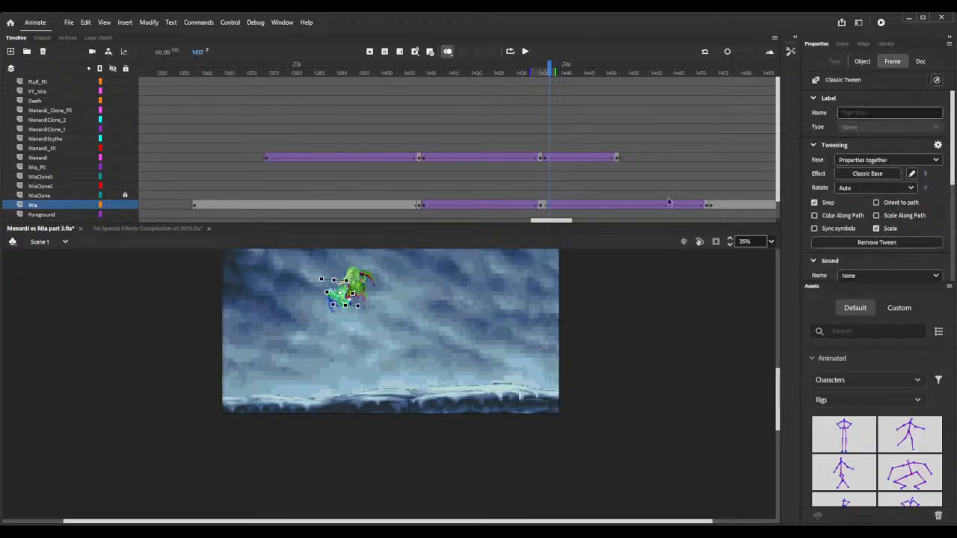
click(707, 206)
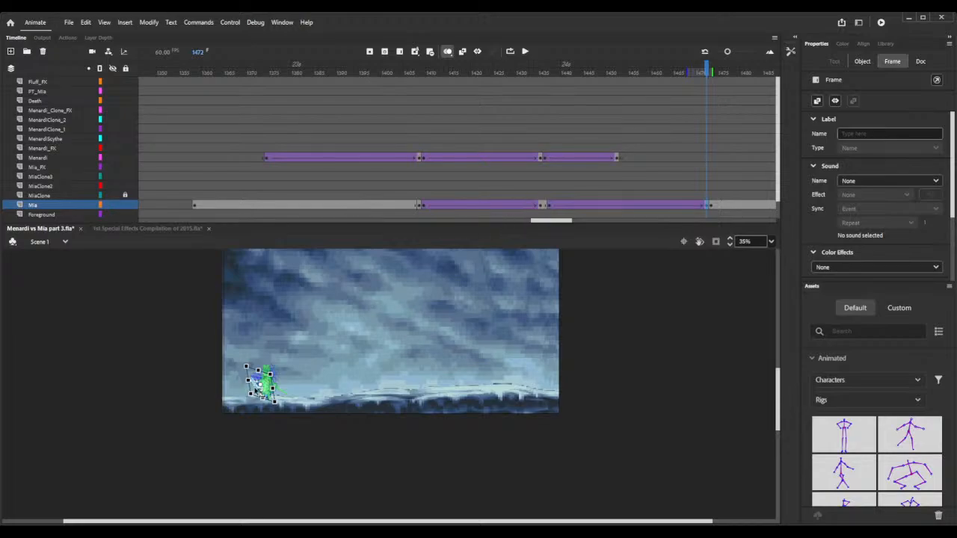
click(248, 390)
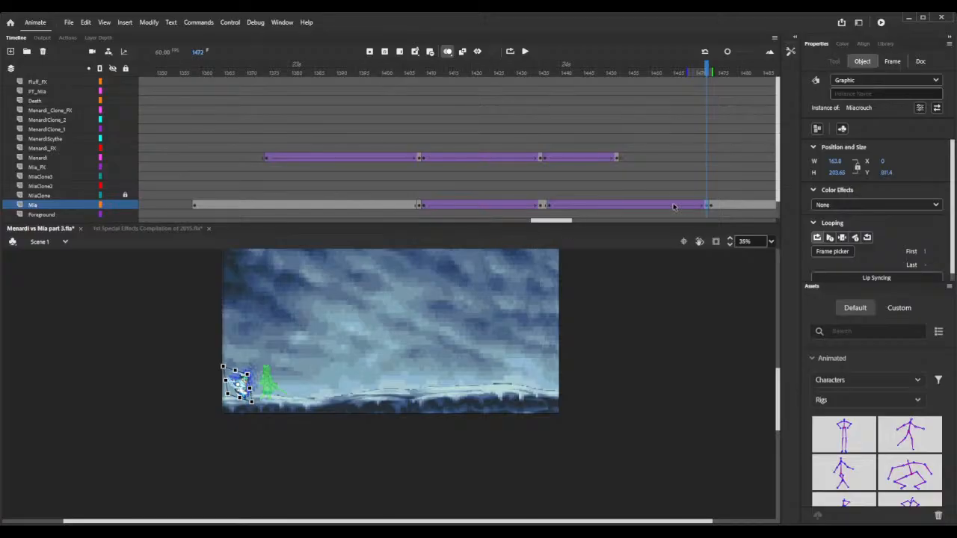
click(712, 206)
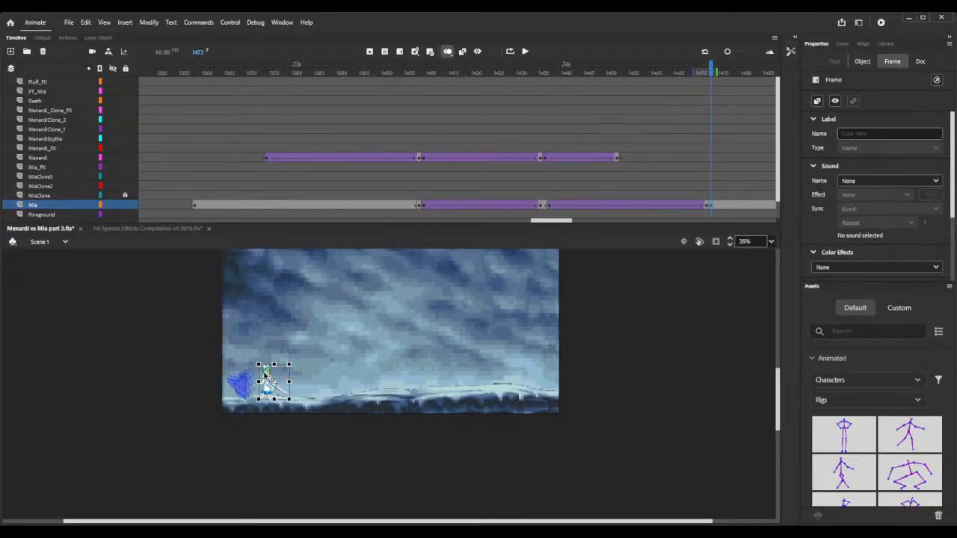
drag(265, 375, 246, 375)
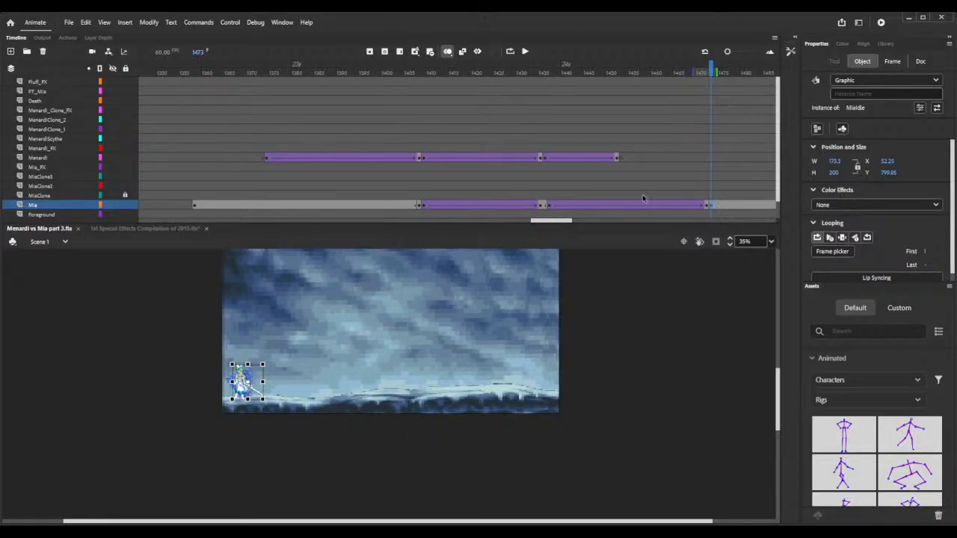
- Test the movie, close the preview, and remove four frames across all layers near frame 1442 of Mia's backflip
click(875, 22)
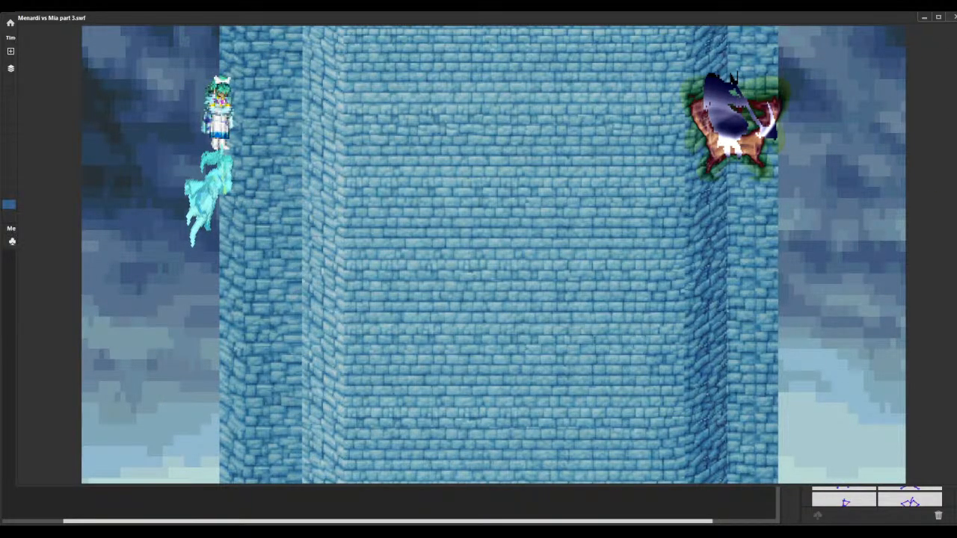
key(ctrl+w)
click(673, 74)
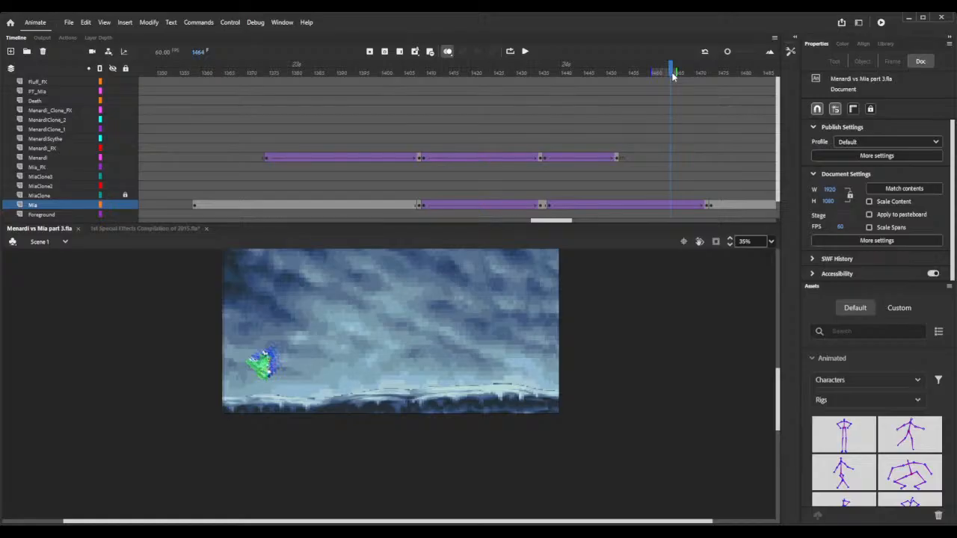
click(571, 70)
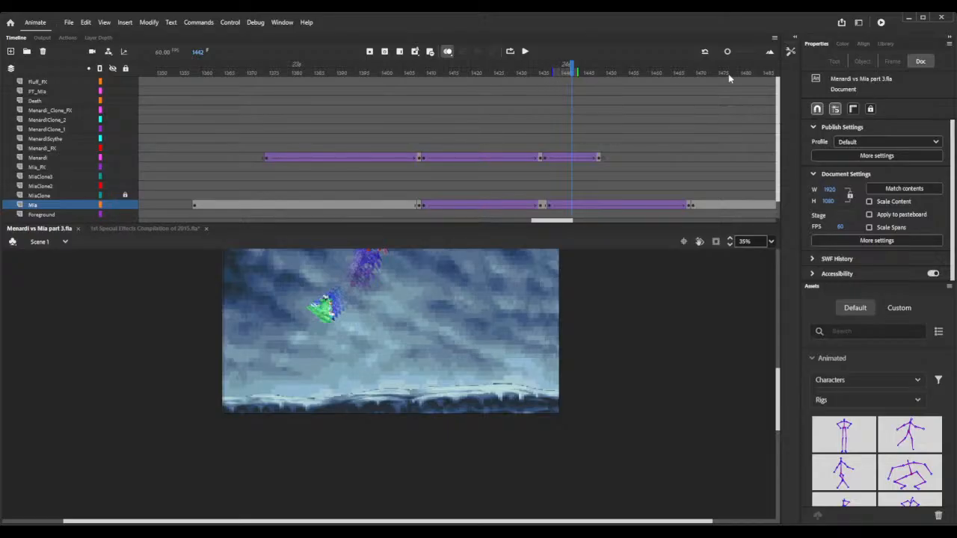
click(166, 71)
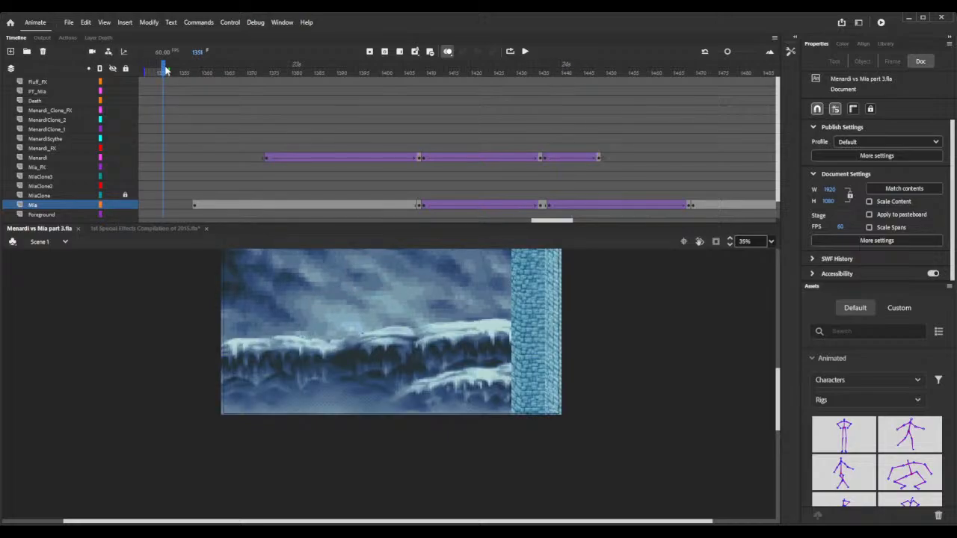
- Lengthen the empty pause near frame 1352, before Menardi's flight, by a net six frames across all layers
key(shift+F5)
key(shift+F5)
key(F5)
key(F5)
key(F5)
key(F5)
key(F5)
key(F5)
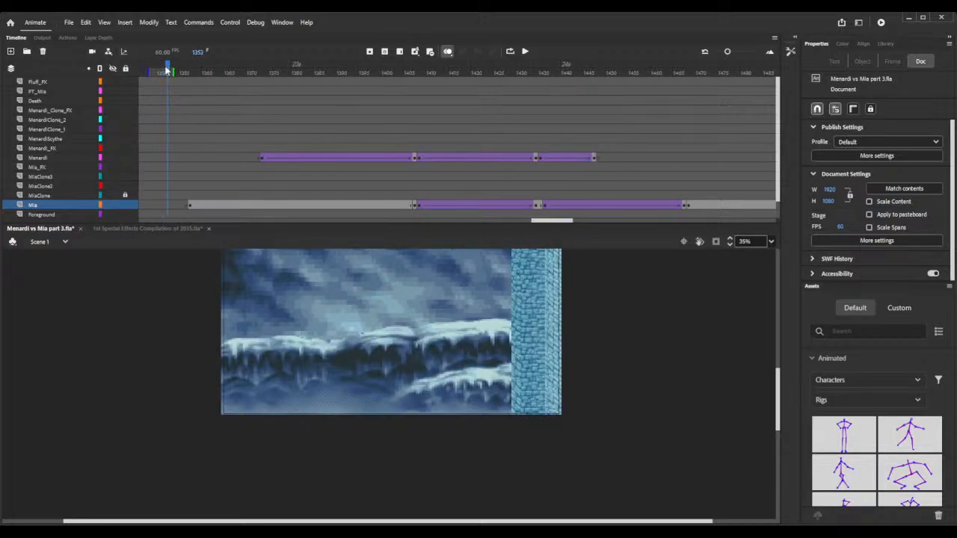
key(F5)
key(F5)
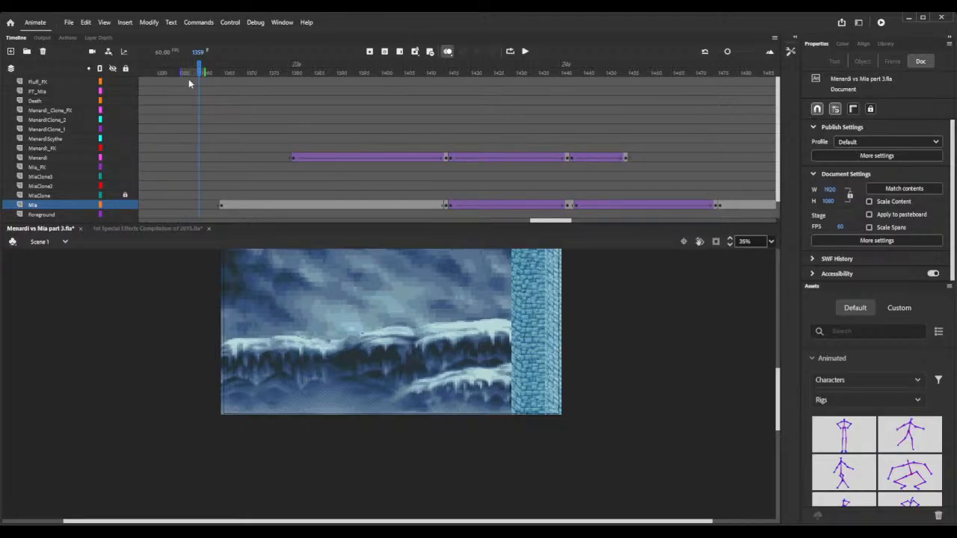
- Save the file, test the movie and close the preview
key(ctrl+s)
click(879, 24)
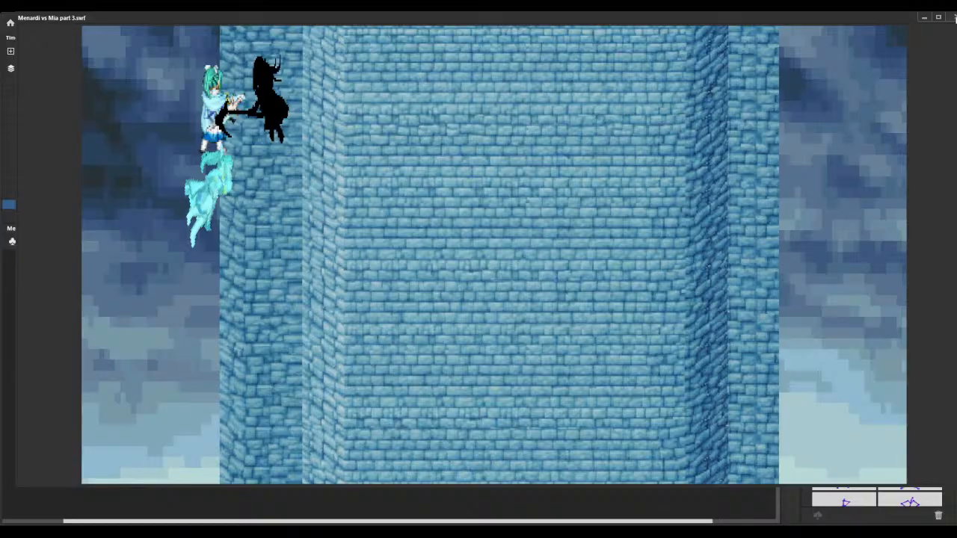
click(954, 18)
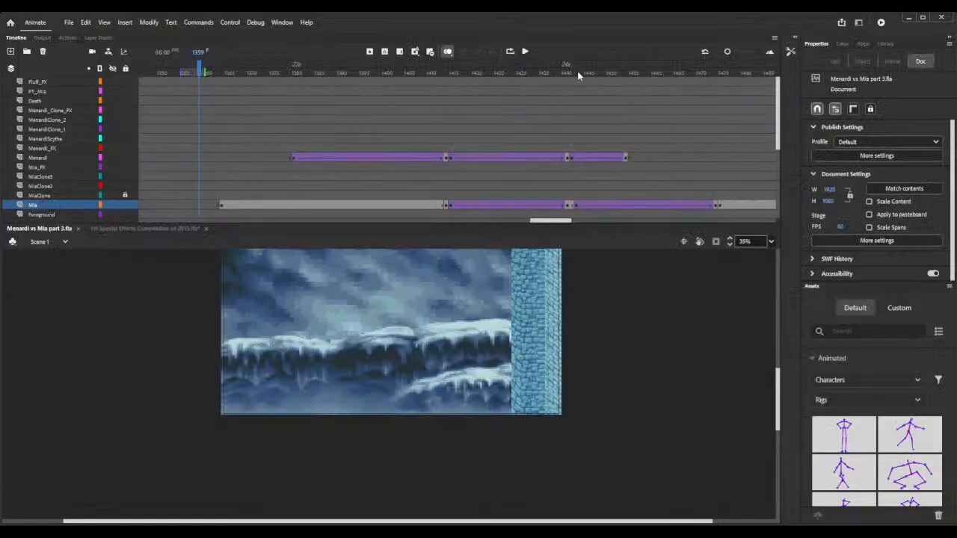
- Remove six frames across all layers at frame 1447 of Mia's backflip, then test the movie and close the preview
click(674, 73)
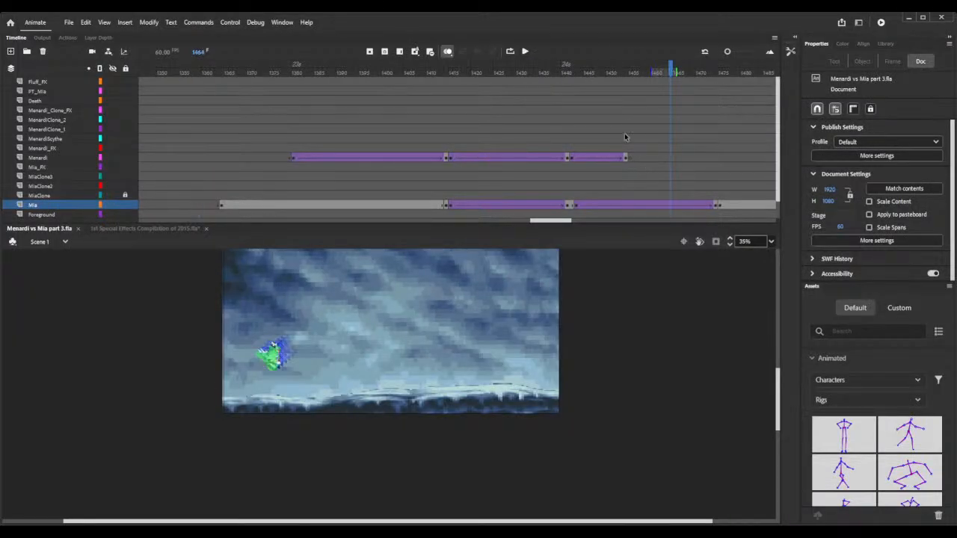
click(606, 73)
drag(606, 73, 600, 74)
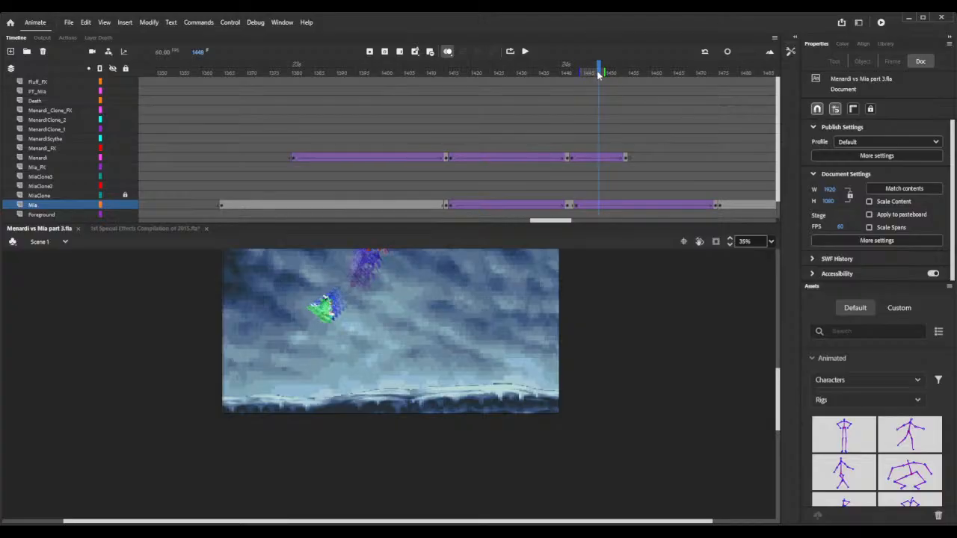
click(595, 67)
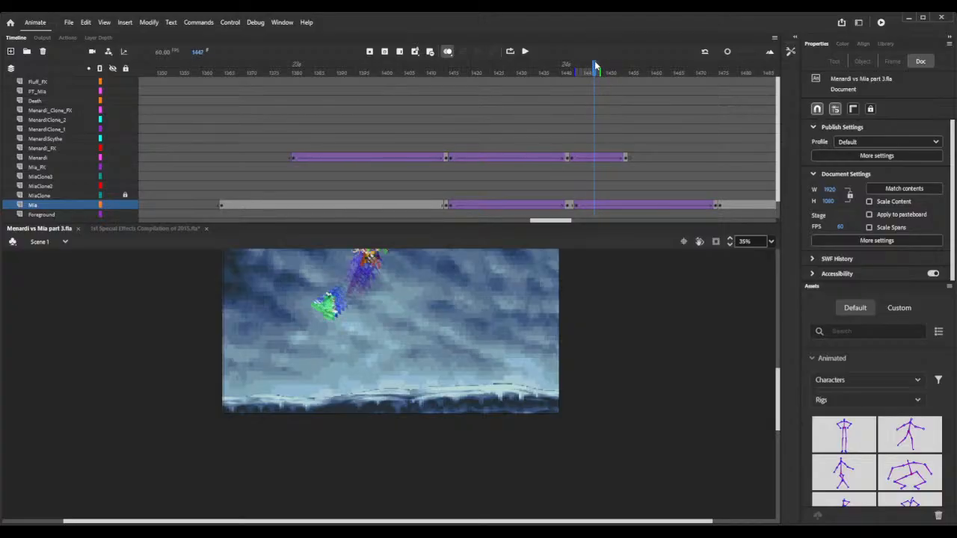
key(shift+F5)
key(shift+F5)
key(shift+F5)
key(shift+F5)
key(shift+F5)
key(shift+F5)
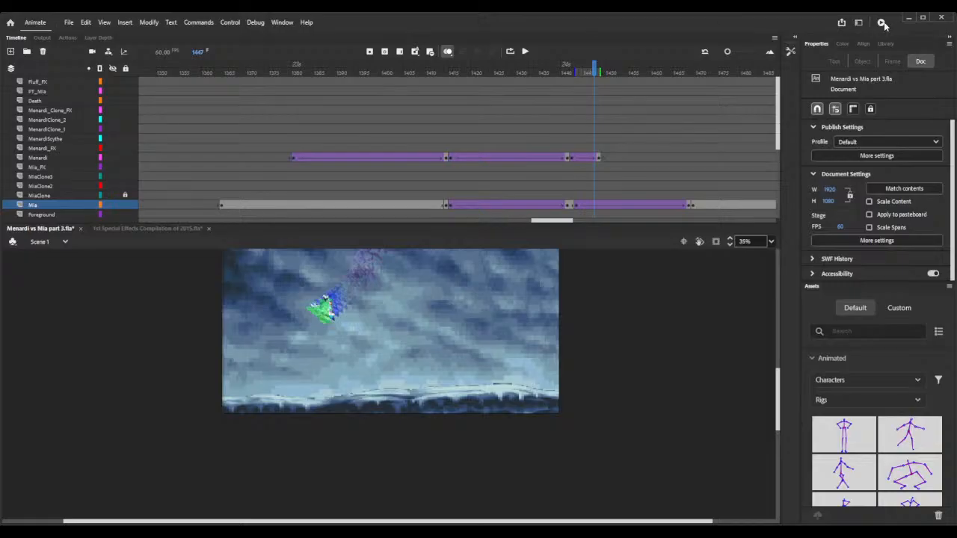
key(ctrl+Return)
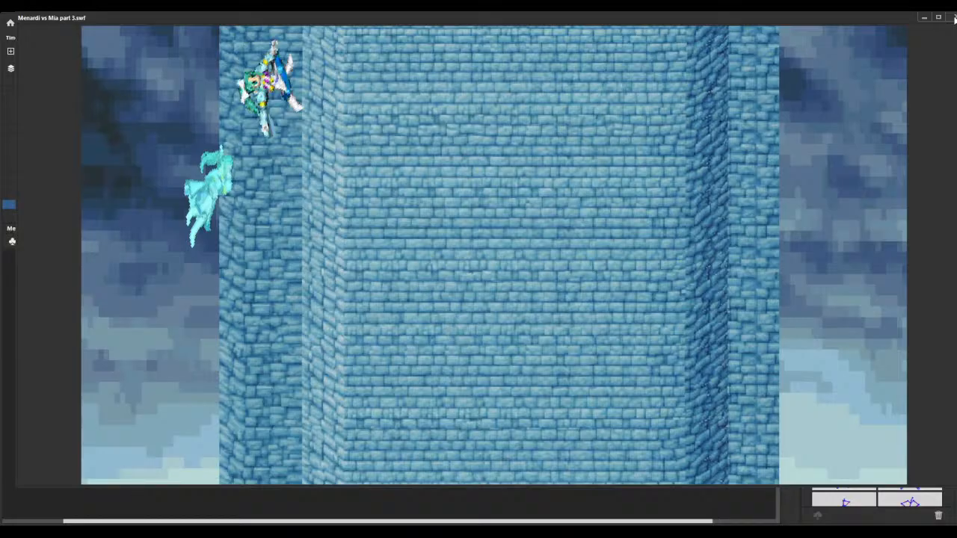
click(953, 18)
- Remove nine frames across all layers at frame 1428 to speed up Mia's rising kick, then test the movie and close the preview
click(349, 71)
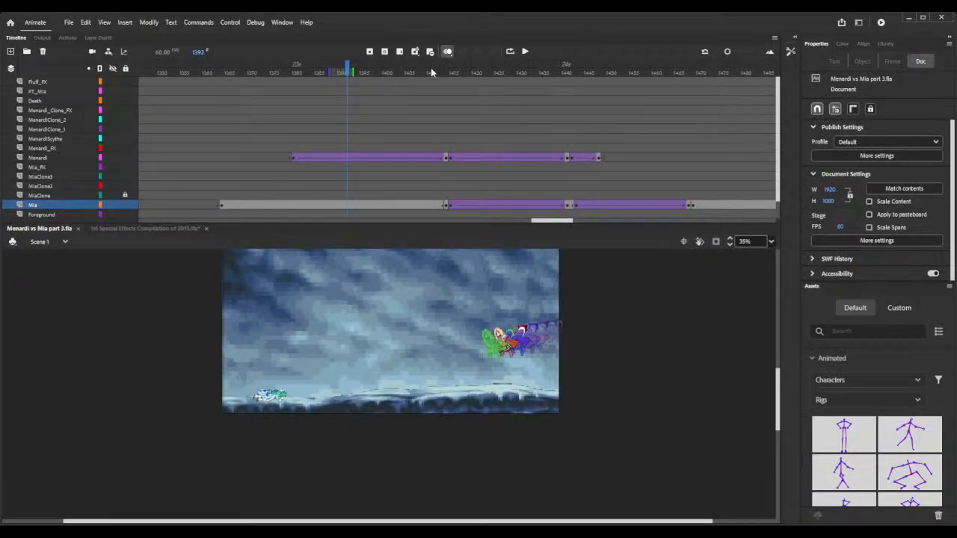
drag(508, 73, 511, 74)
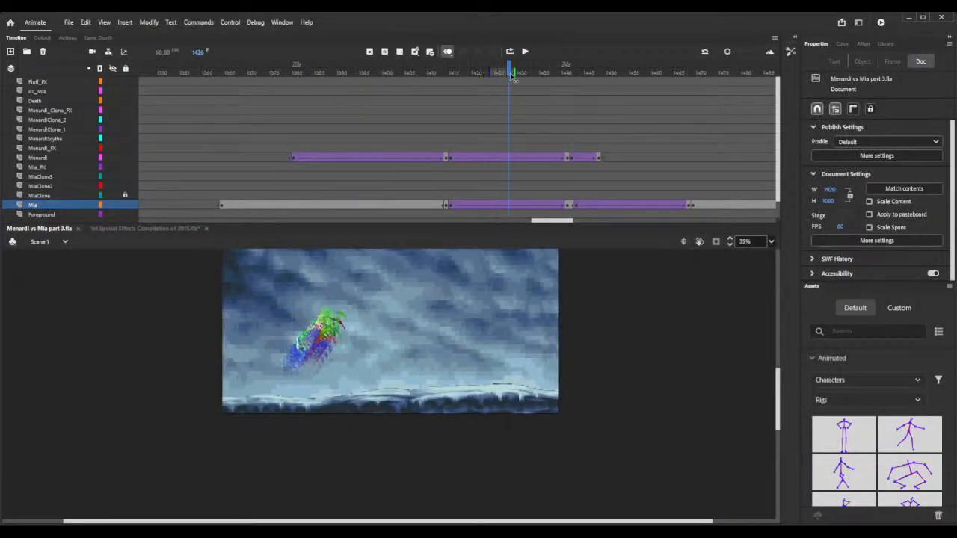
key(shift+F5)
key(shift+F5)
key(shift+F5)
key(shift+F5)
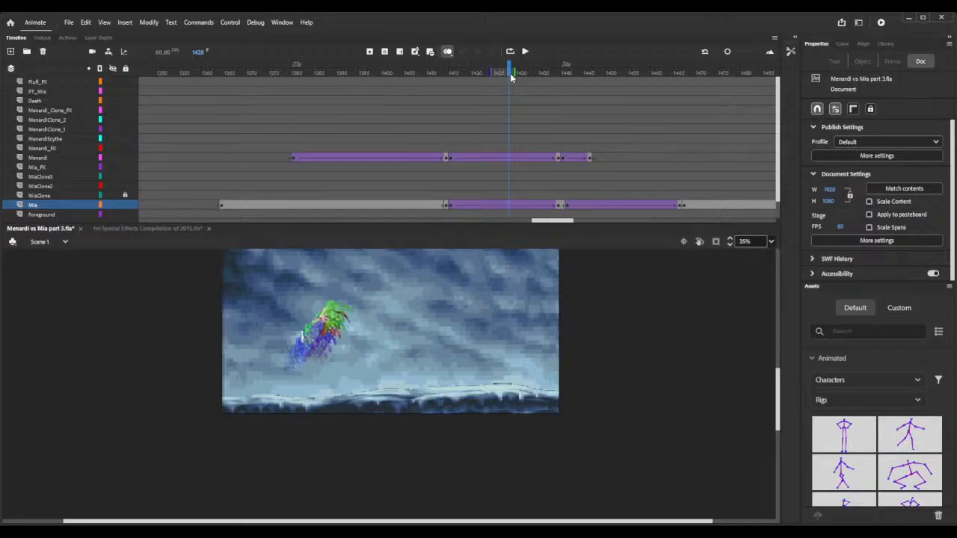
key(shift+F5)
key(shift+F5)
key(shift+F5)
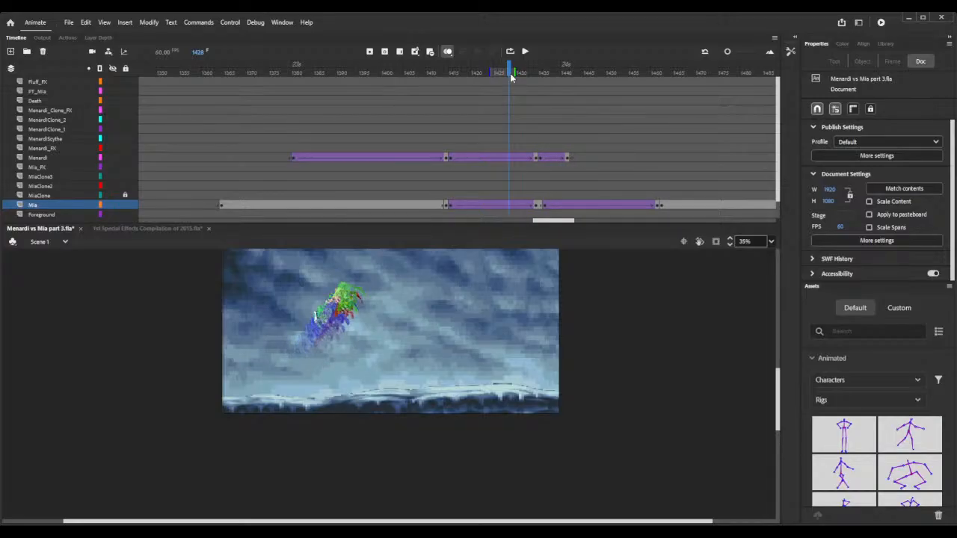
key(shift+F5)
key(shift+F5)
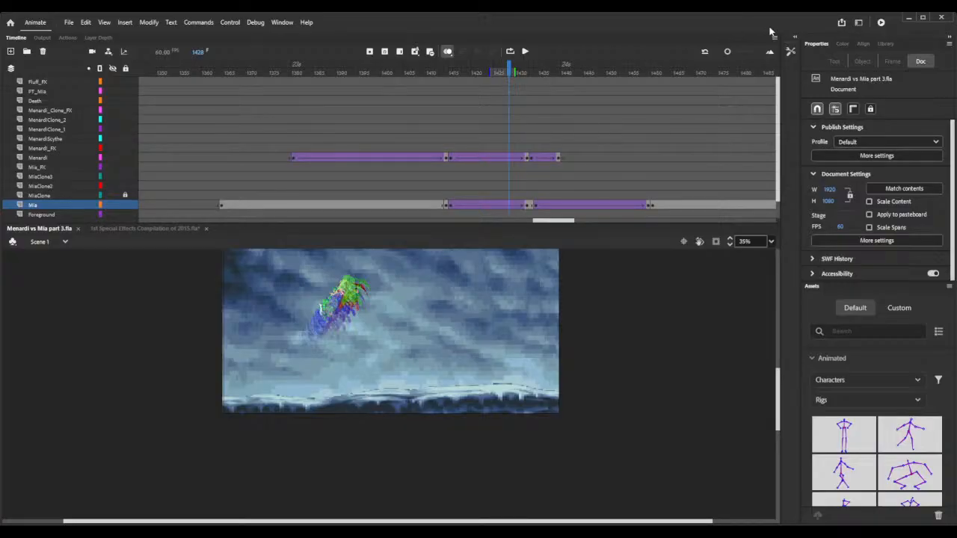
click(881, 24)
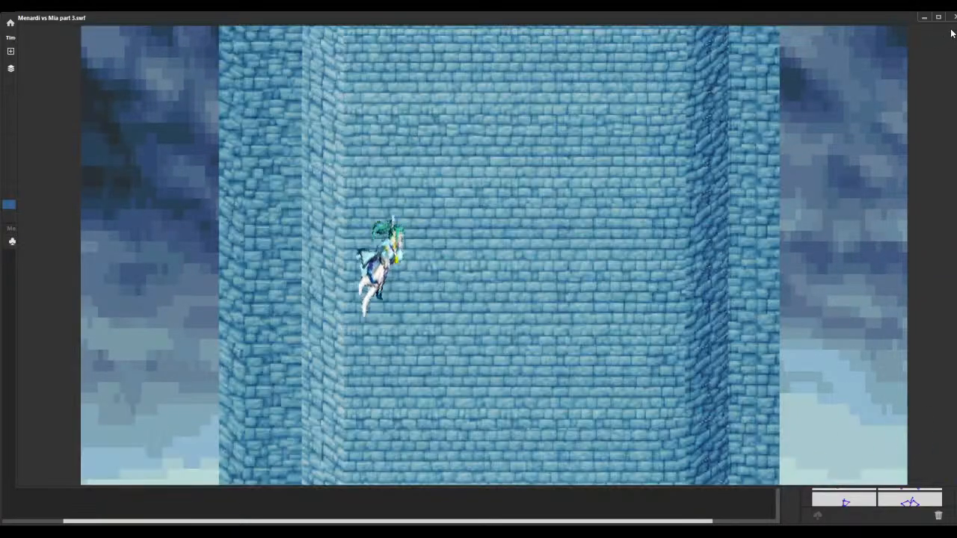
click(954, 18)
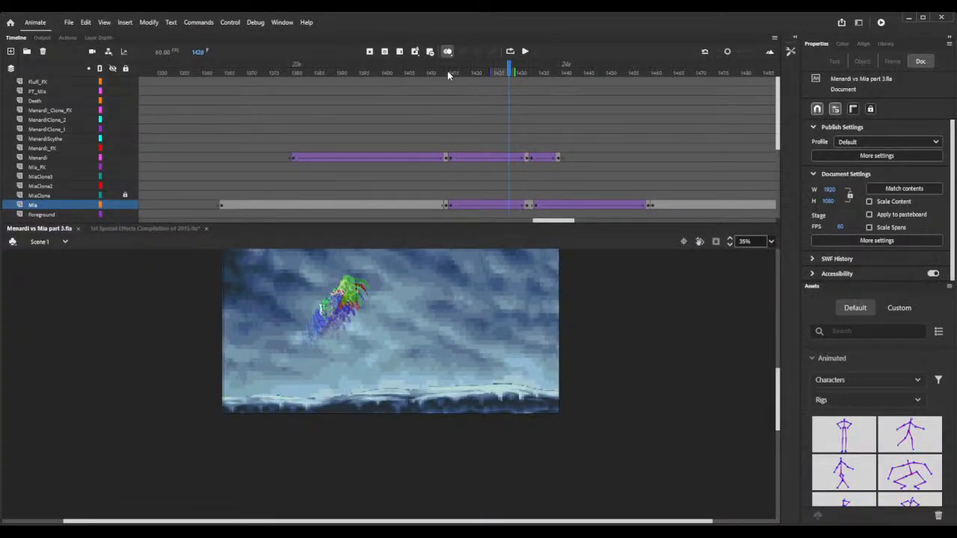
- Add a camera to the scene and turn off onion skinning at frame 1414, where Mia's kick meets Menardi
mouse_move(447, 74)
mouse_down()
mouse_move(562, 80)
mouse_move(459, 84)
mouse_up()
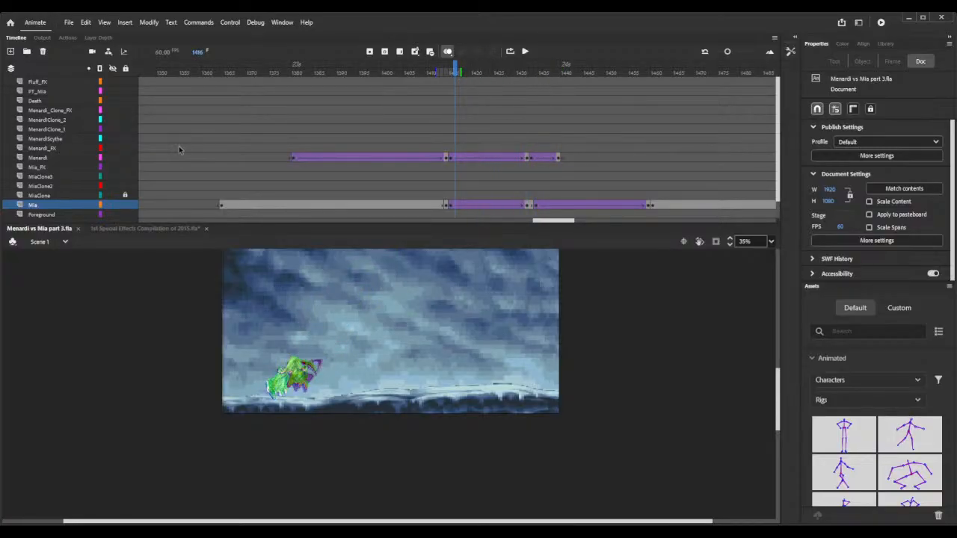
click(92, 52)
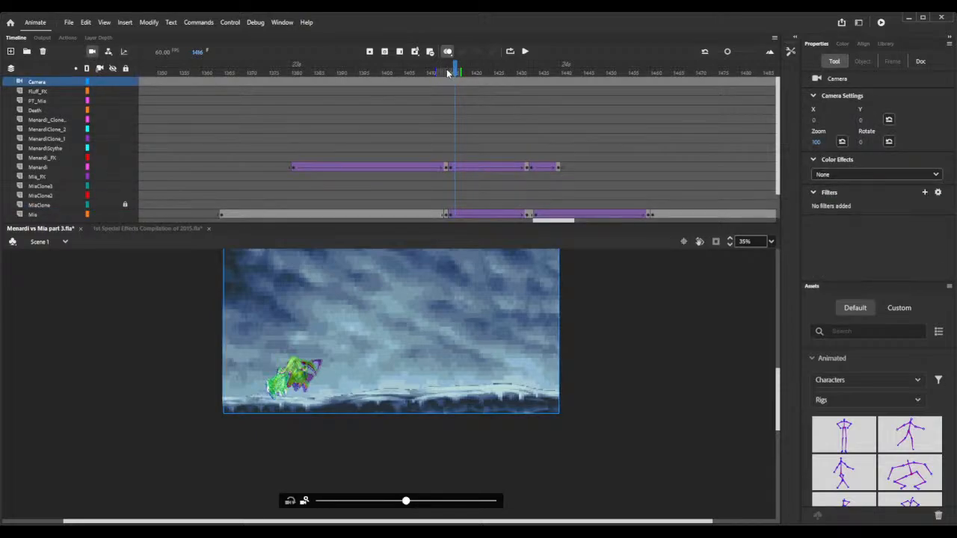
click(447, 73)
click(448, 52)
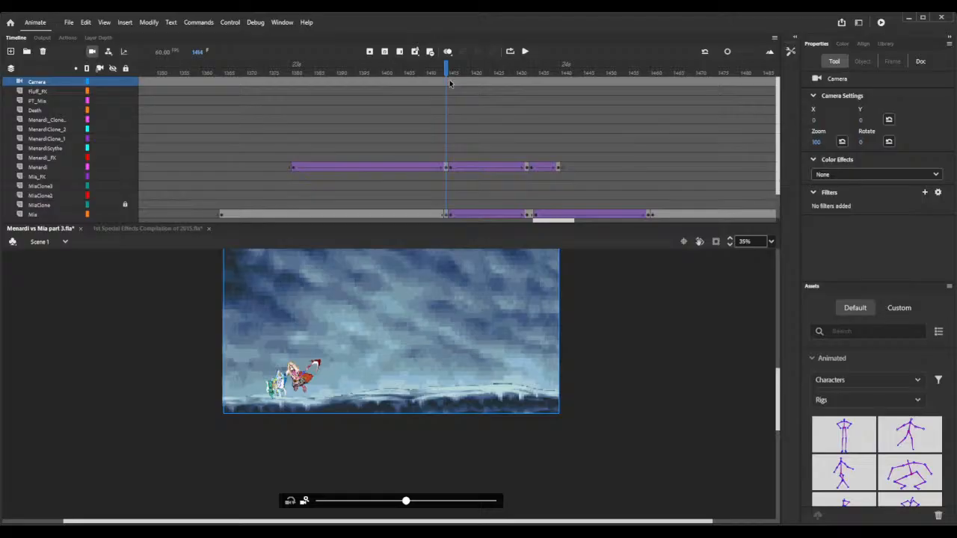
- Insert a camera keyframe at frame 1415, zoom the camera to 200 and pan it to X 680, Y -397 around both fighters
click(450, 84)
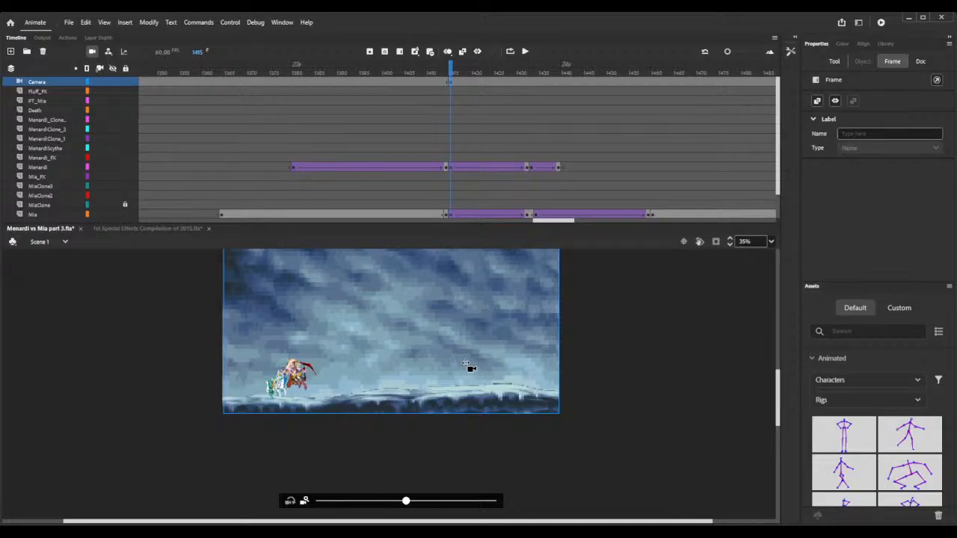
drag(405, 502, 544, 472)
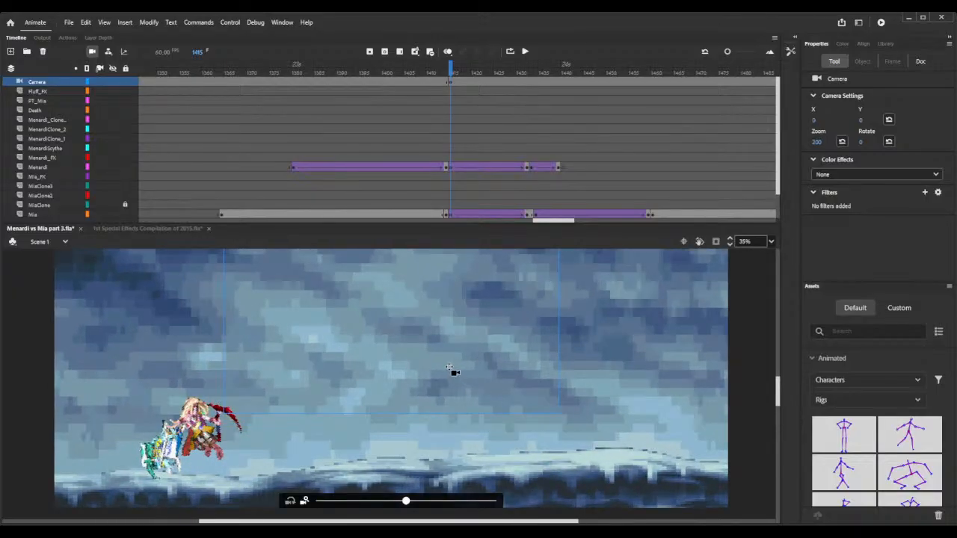
drag(449, 368, 404, 393)
drag(363, 408, 331, 437)
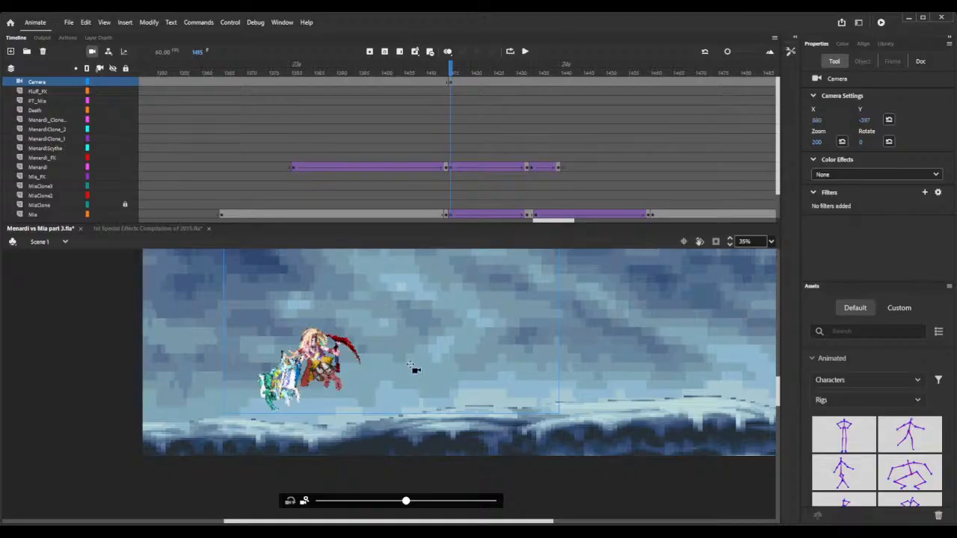
- Insert a camera keyframe at frame 1432 and pan the camera to about X 83, Y 457 to follow the fighters upward
click(527, 83)
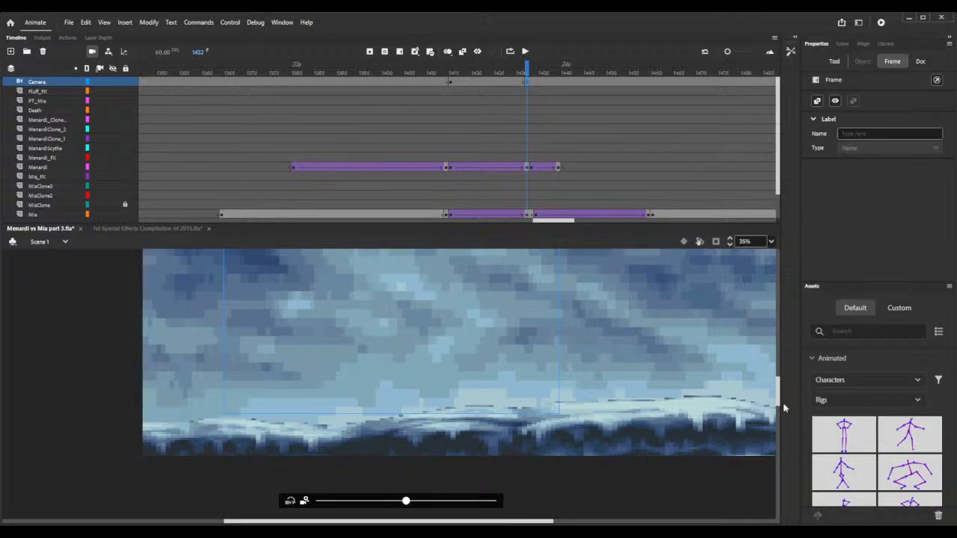
drag(779, 397, 776, 370)
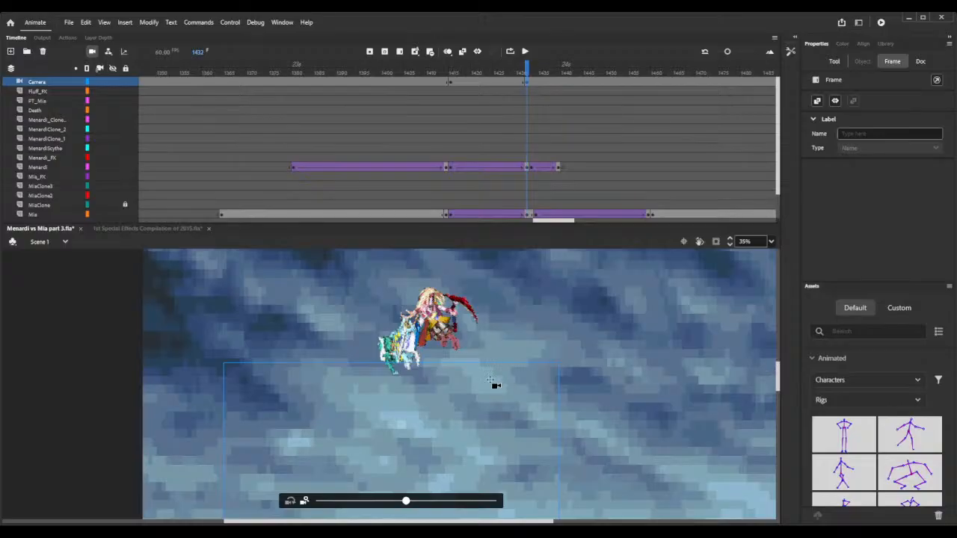
key(c)
drag(378, 399, 479, 276)
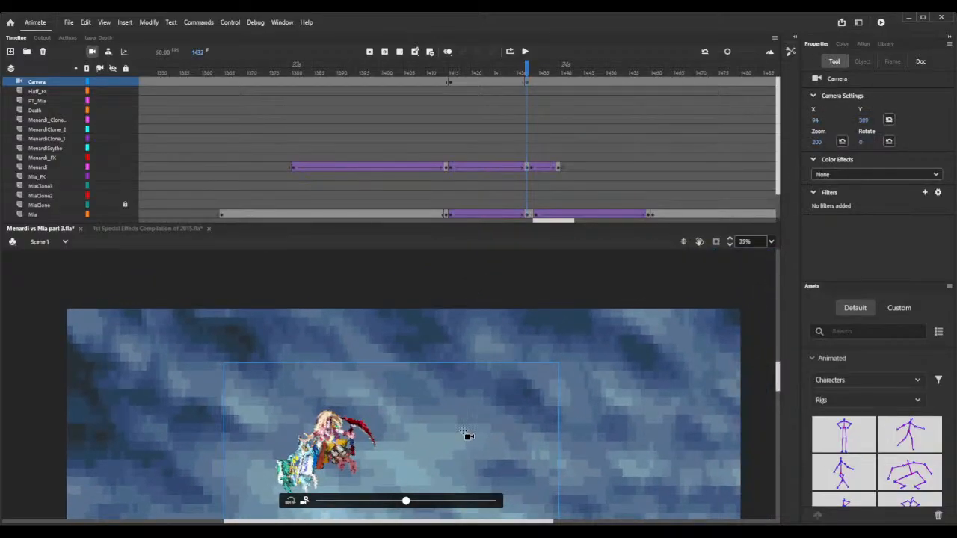
drag(465, 436, 466, 406)
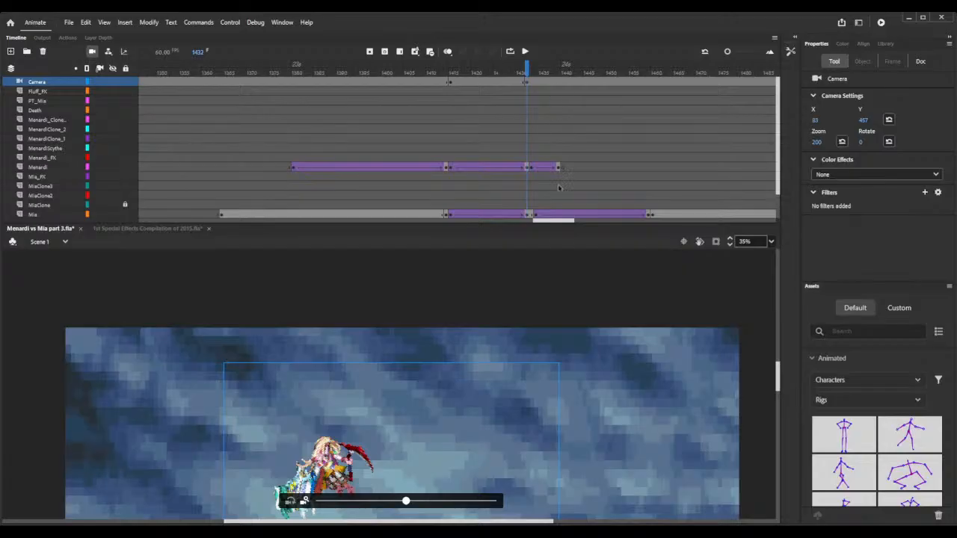
- Move the camera keyframe from frame 1432 to frame 1439, where Menardi's flight ends
click(531, 84)
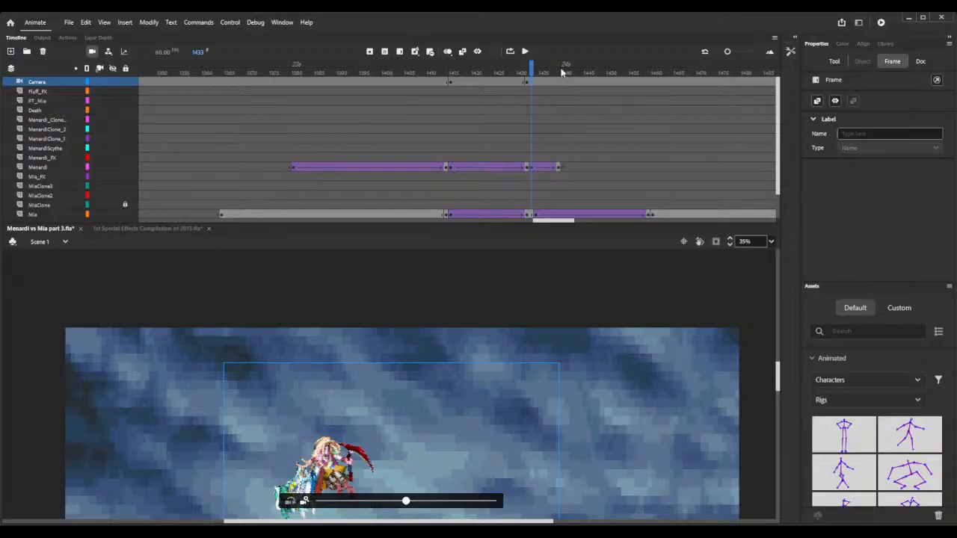
drag(562, 72, 545, 72)
click(535, 81)
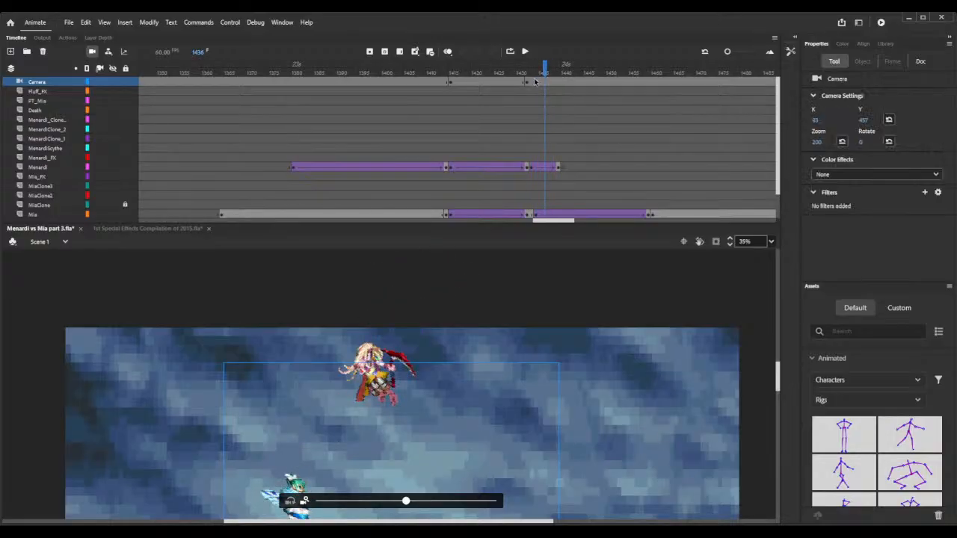
click(554, 81)
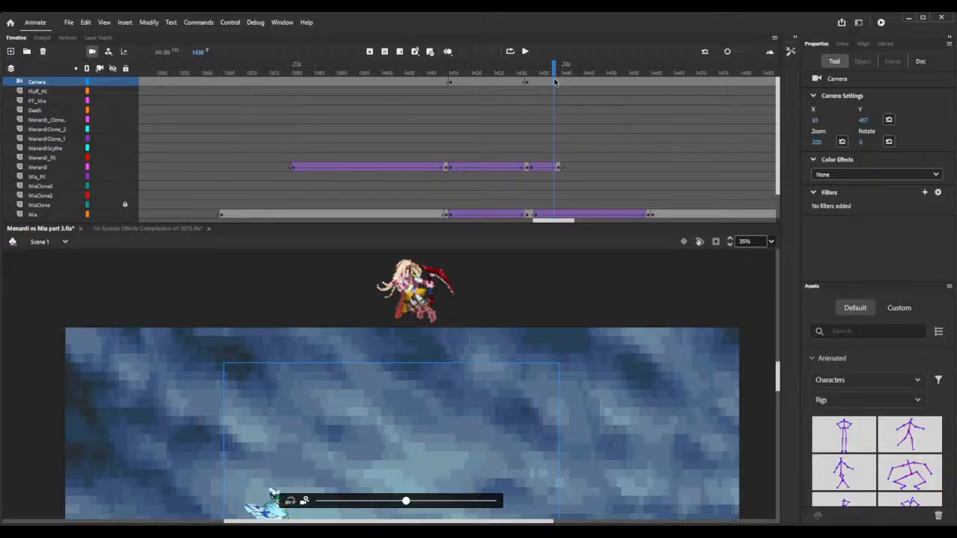
click(557, 82)
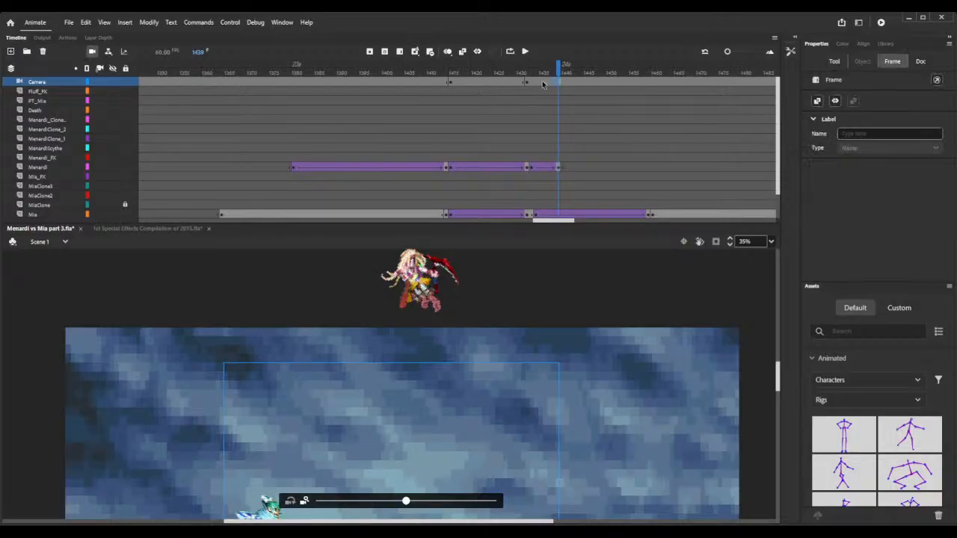
click(527, 83)
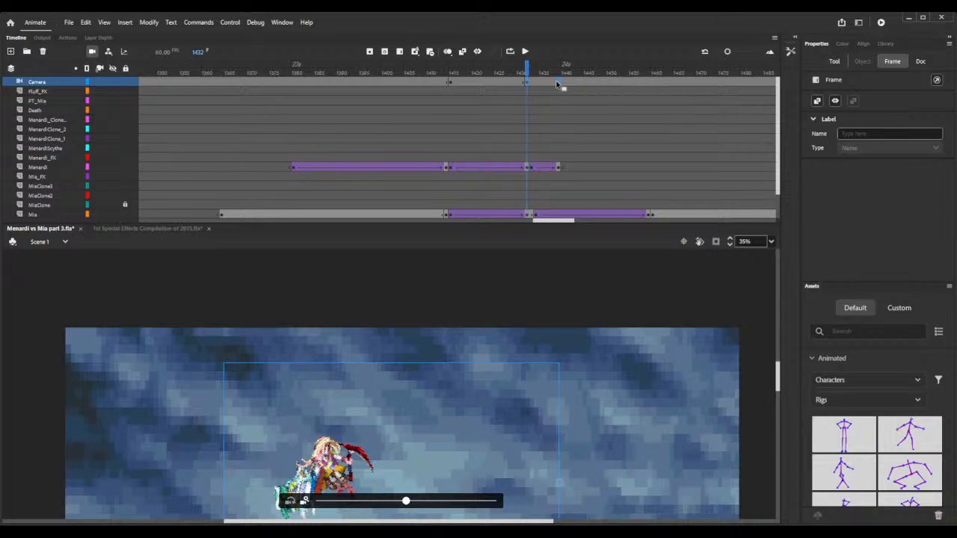
click(556, 84)
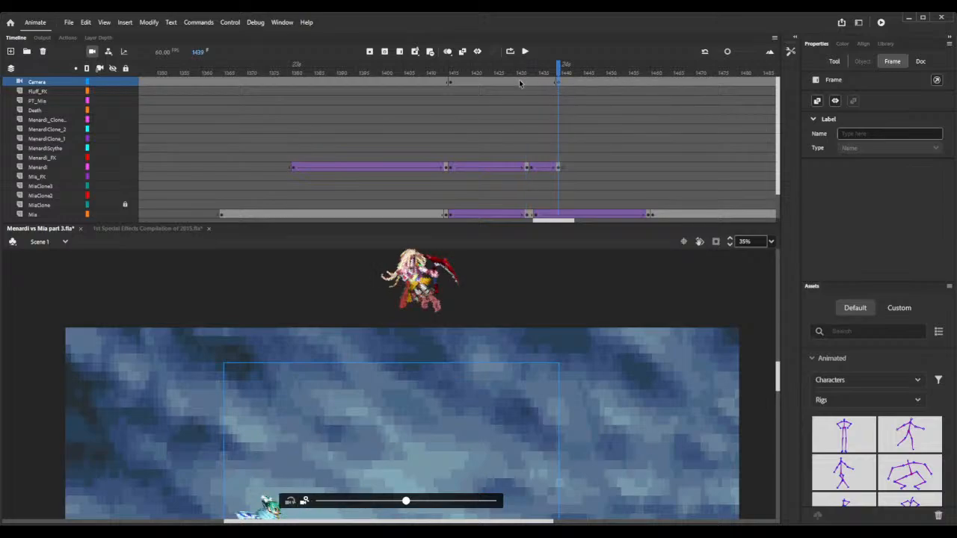
- Scrub between frames 1415 and 1439 to check how the camera frames Mia and Menardi
click(520, 84)
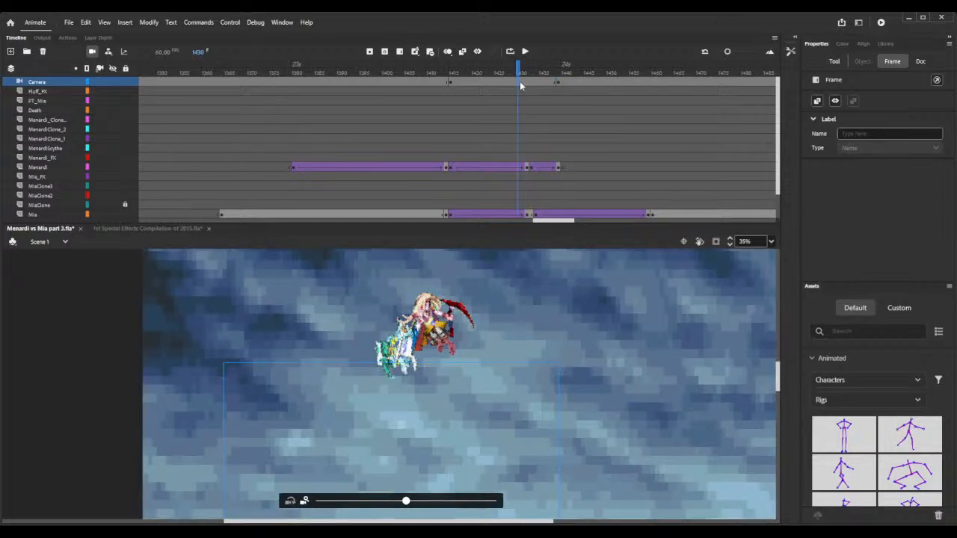
drag(453, 68, 550, 69)
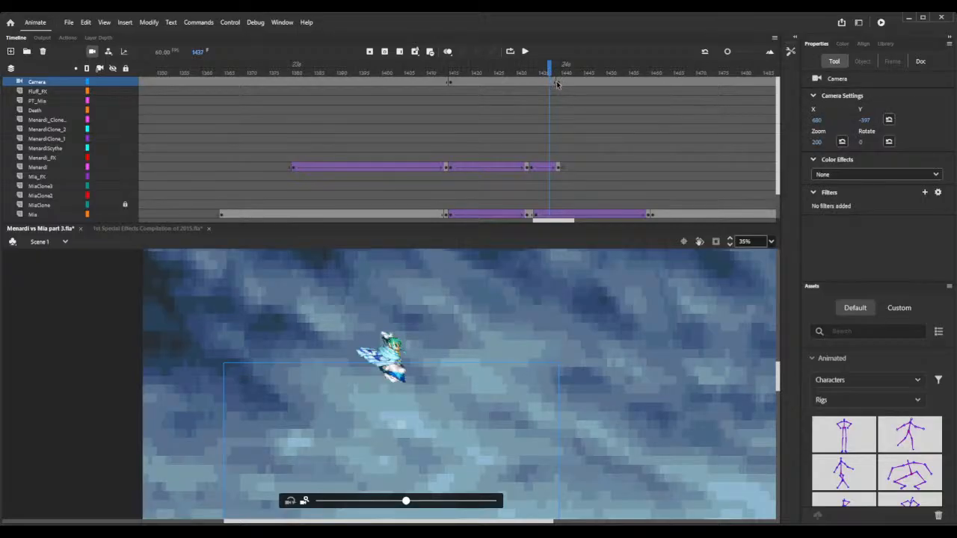
click(557, 82)
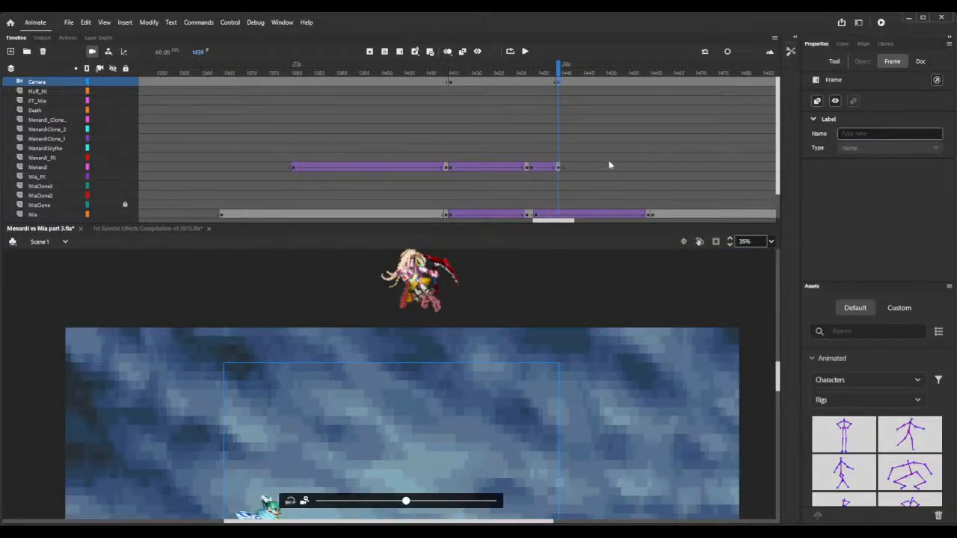
- Clear the camera keyframe at frame 1439, pan the camera to X 186, Y 477, and insert the keyframe again
key(shift+F6)
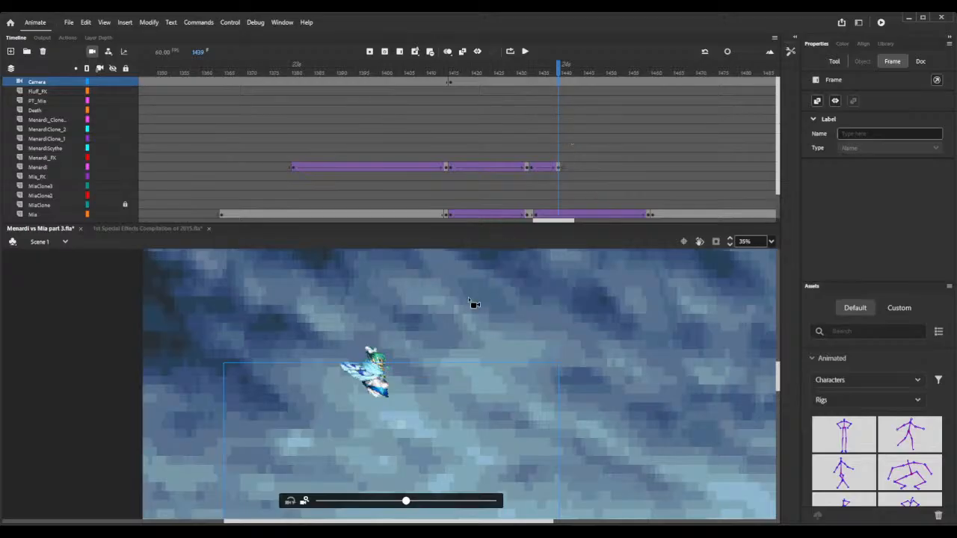
drag(431, 442, 514, 282)
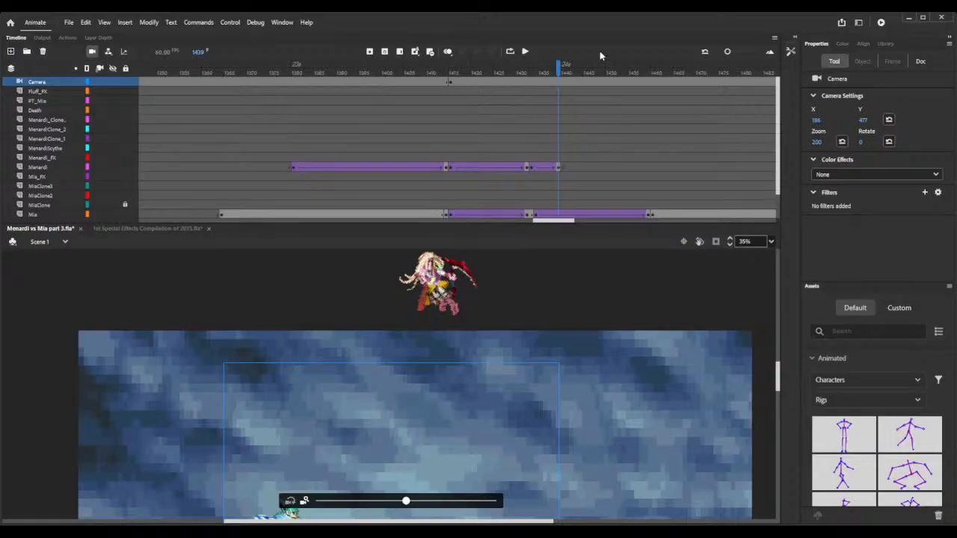
click(558, 83)
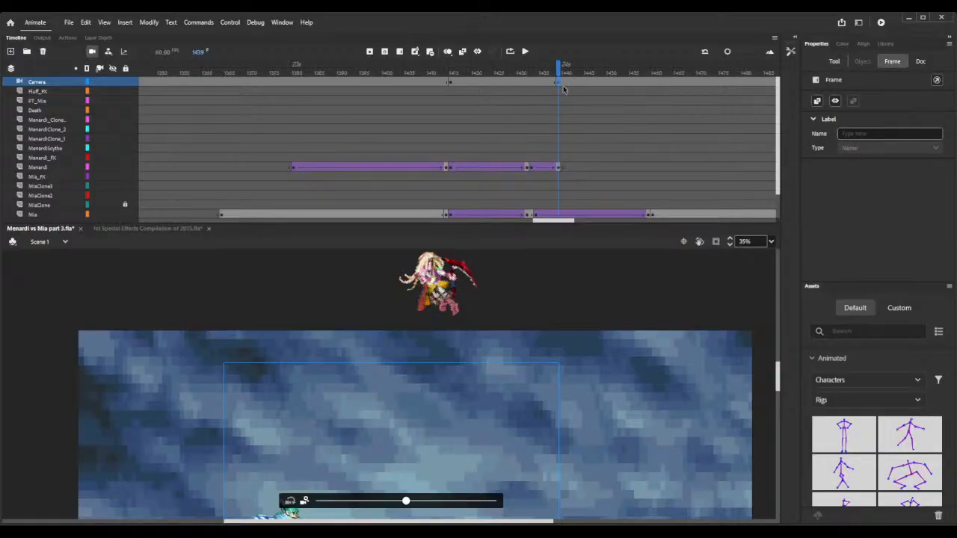
click(563, 84)
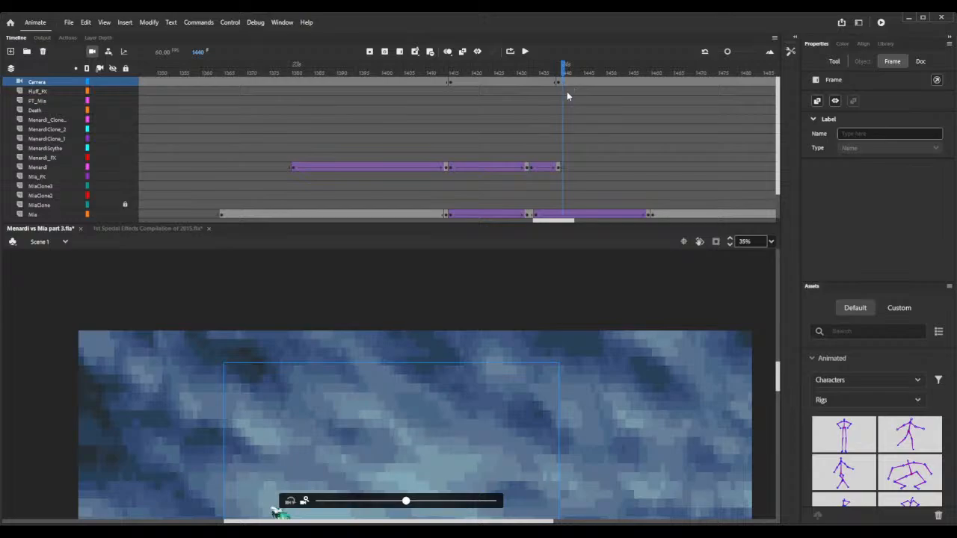
- Create a classic tween between the camera keyframes at frames 1415 and 1439 and give it the Quad Ease-In-Out effect
click(499, 83)
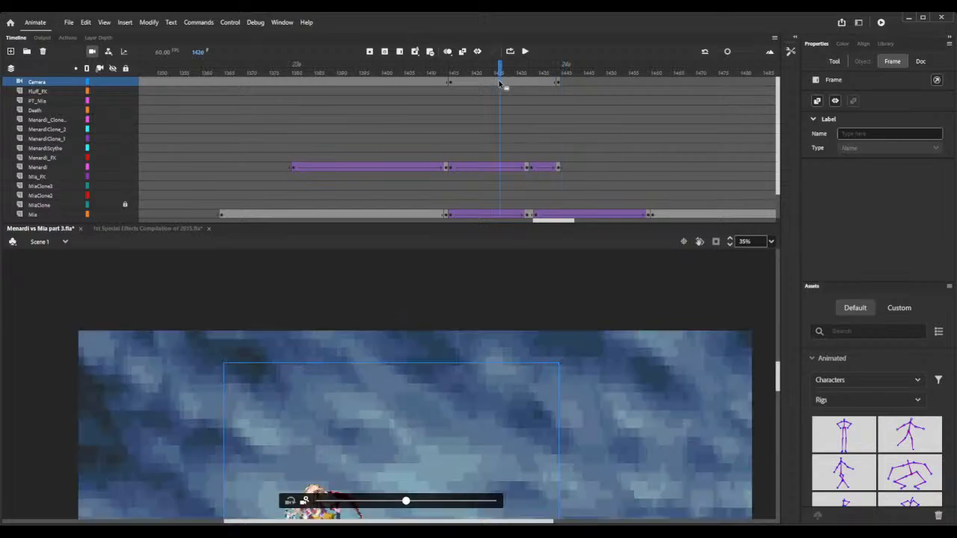
click(551, 92)
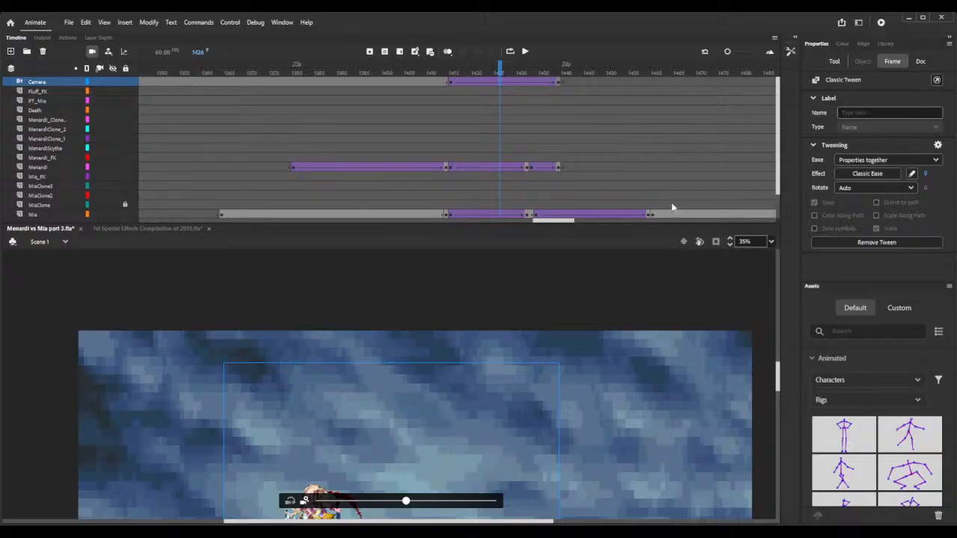
double_click(697, 188)
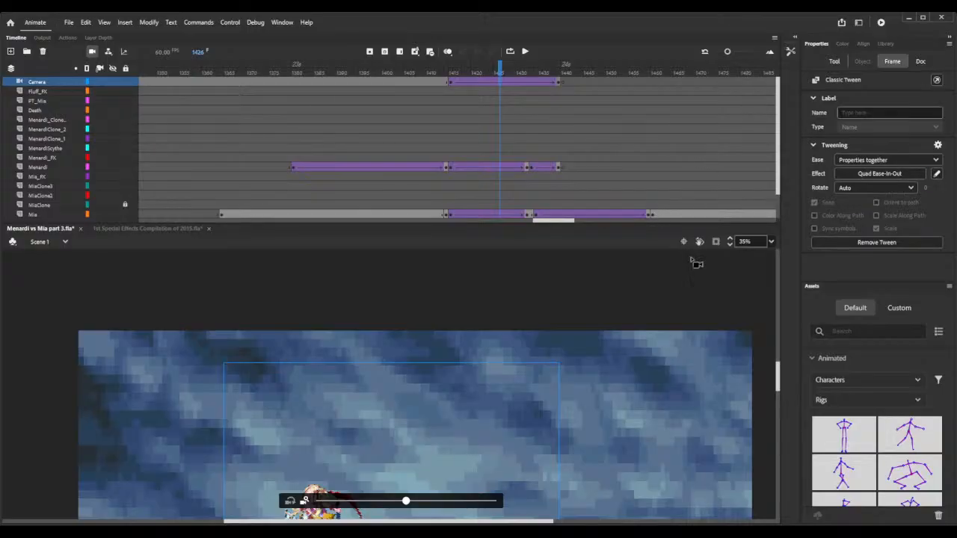
- Move the camera tween's starting keyframe from frame 1415 to frame 1414
click(731, 245)
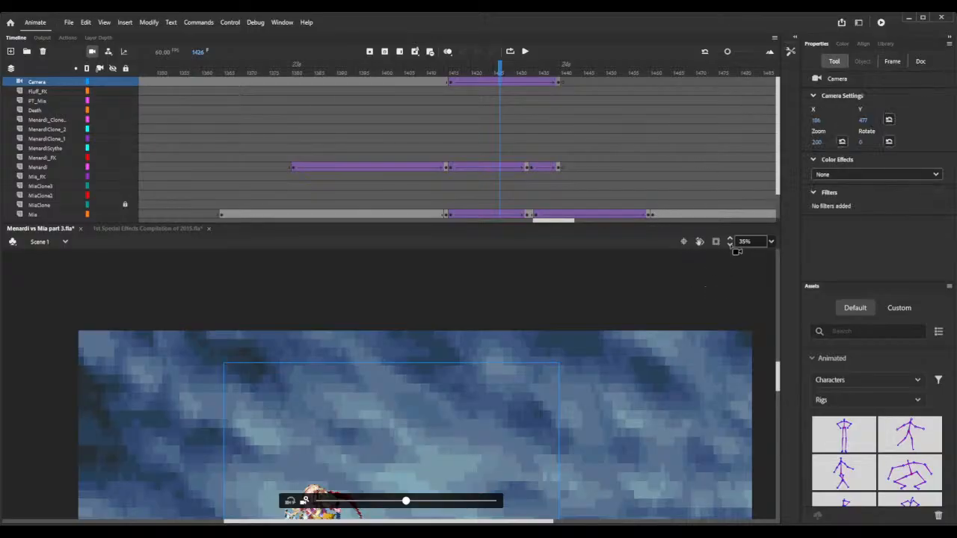
click(731, 245)
click(731, 246)
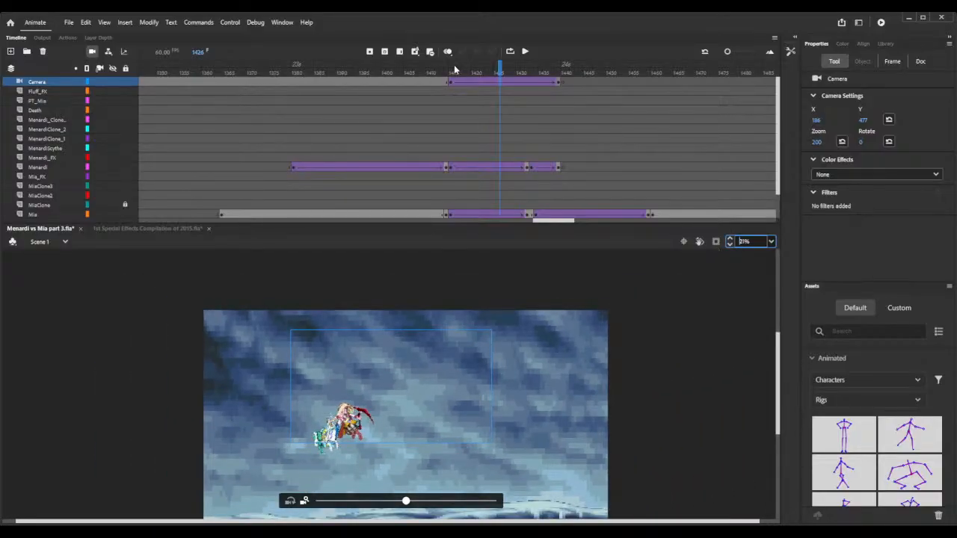
mouse_move(454, 69)
mouse_down()
mouse_move(472, 70)
mouse_move(449, 80)
mouse_up()
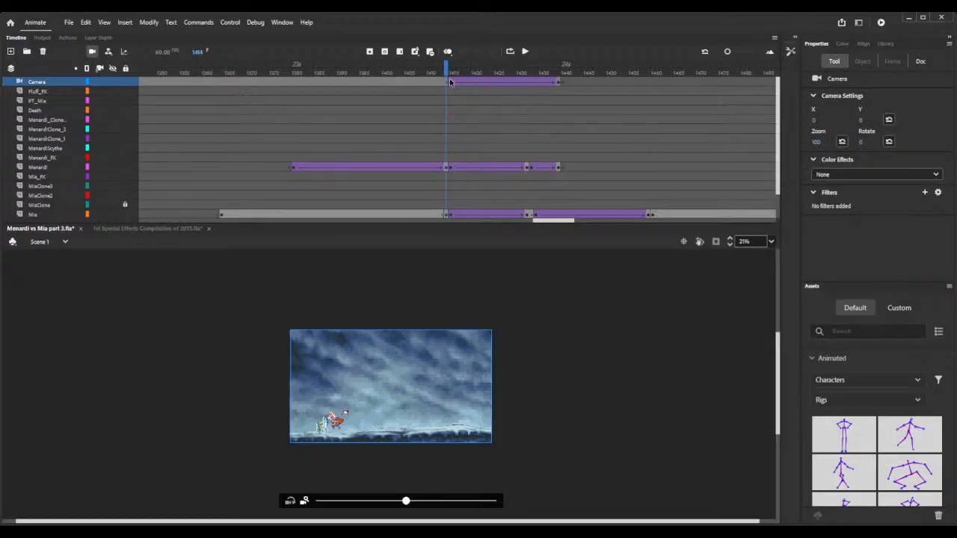
click(450, 82)
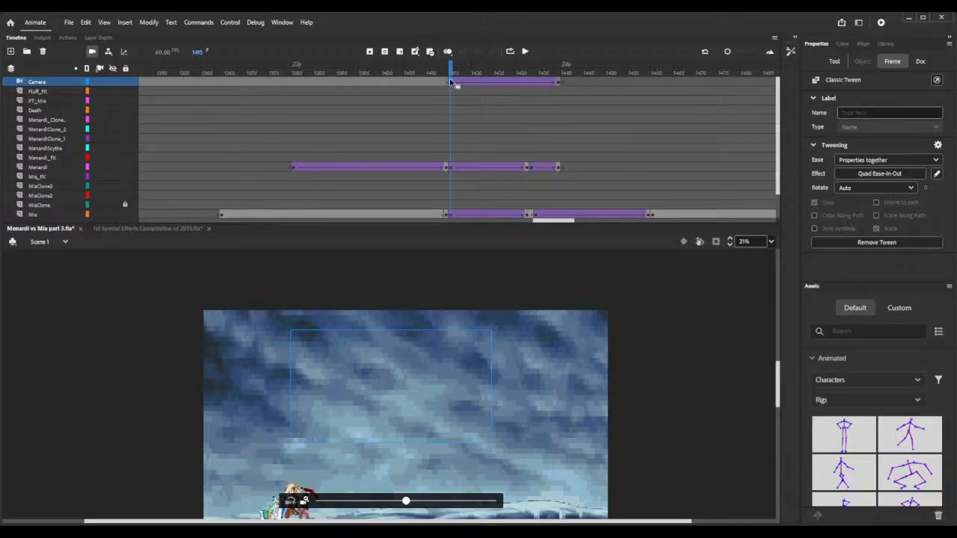
click(447, 83)
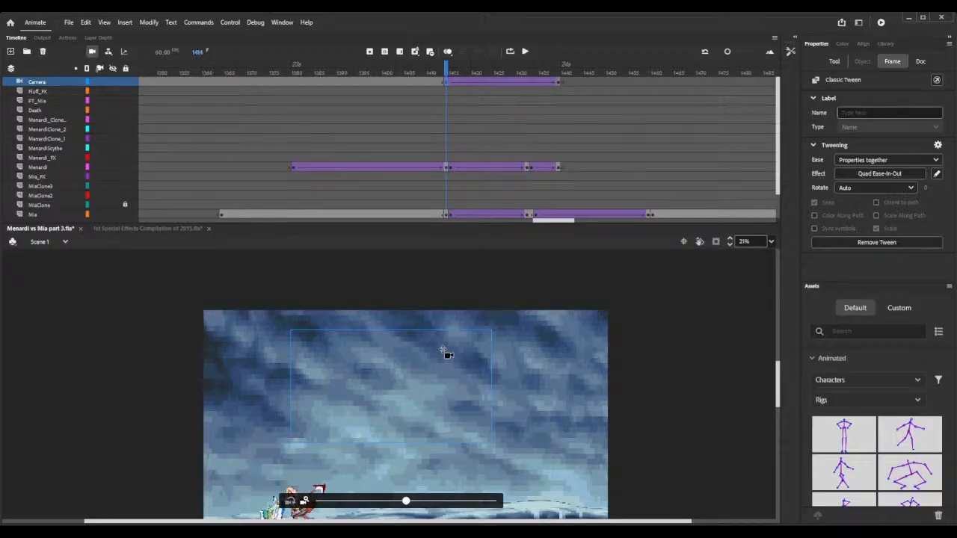
- Pan the camera at frame 1414 to X 648, Y -375 around both fighters and check the start of the tween
scroll(446, 350, down, 2)
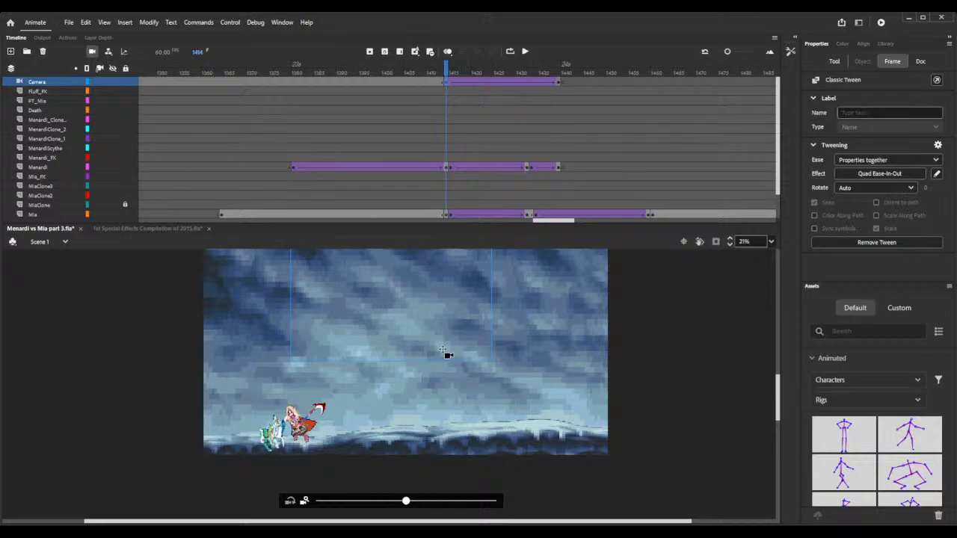
drag(406, 316, 357, 404)
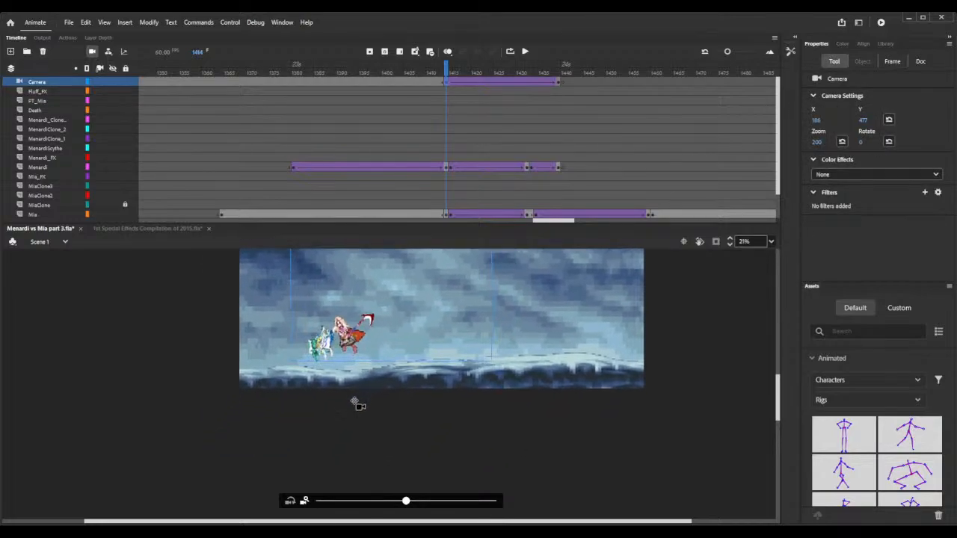
click(459, 71)
drag(460, 69, 481, 69)
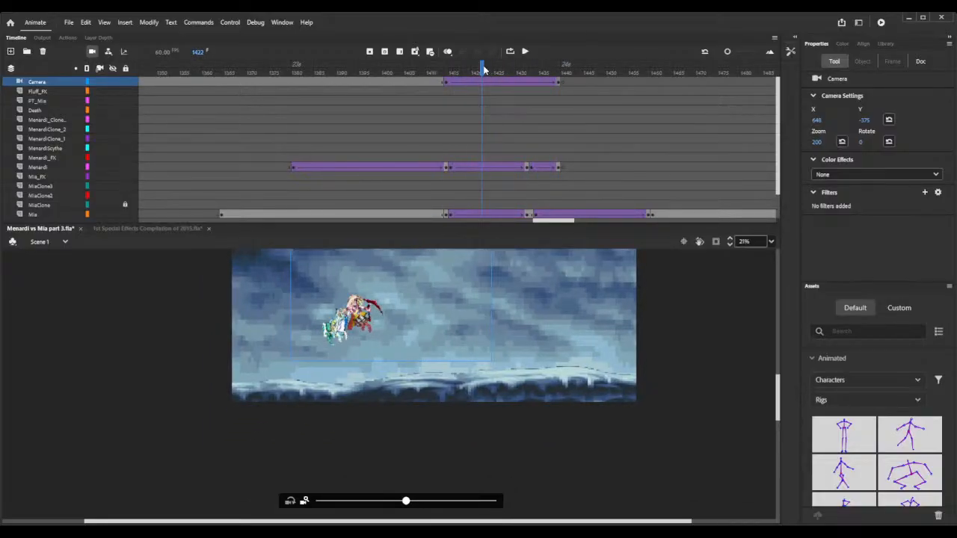
- Zoom the camera at frame 1414 to 538 and pan it to about X 3070, Y -1778 to frame both fighters closely
click(449, 84)
drag(406, 501, 482, 500)
drag(369, 307, 171, 435)
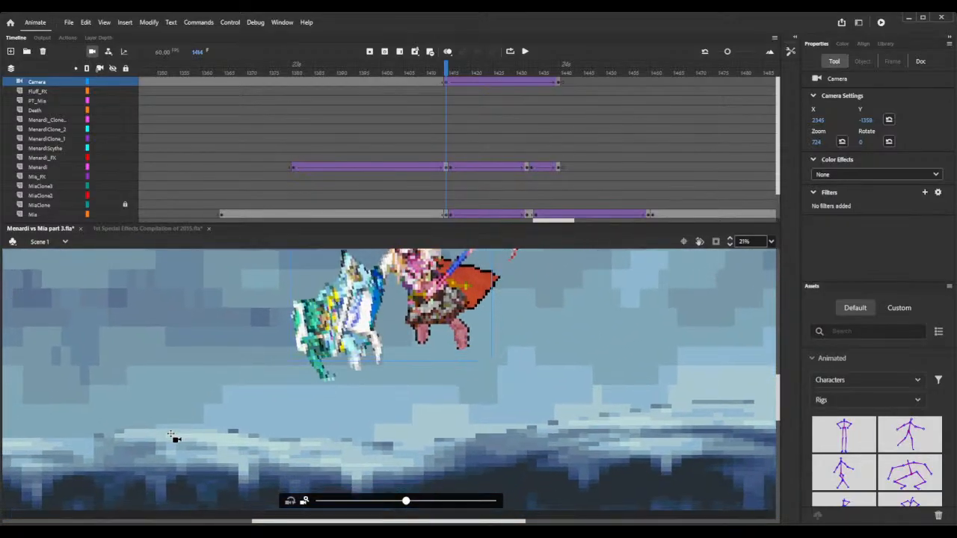
click(729, 241)
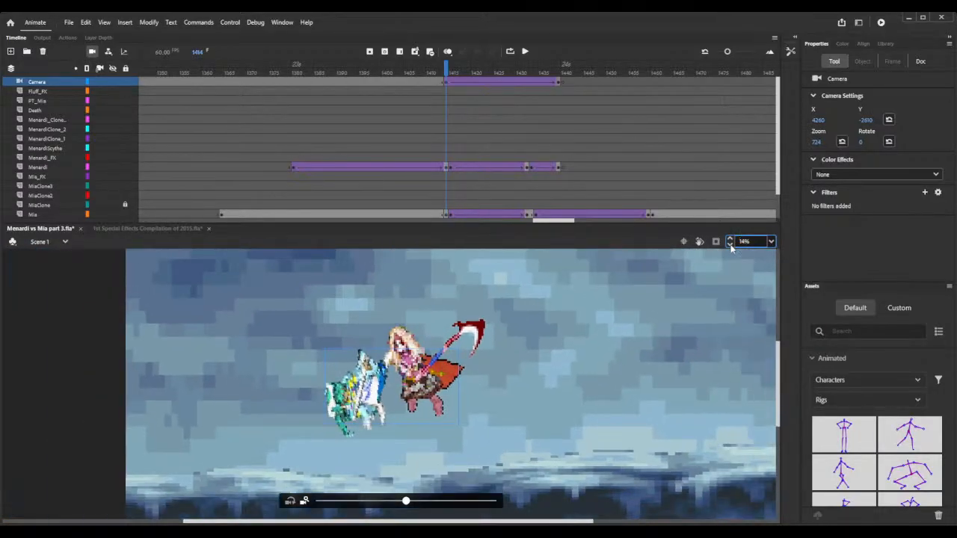
drag(405, 503, 374, 501)
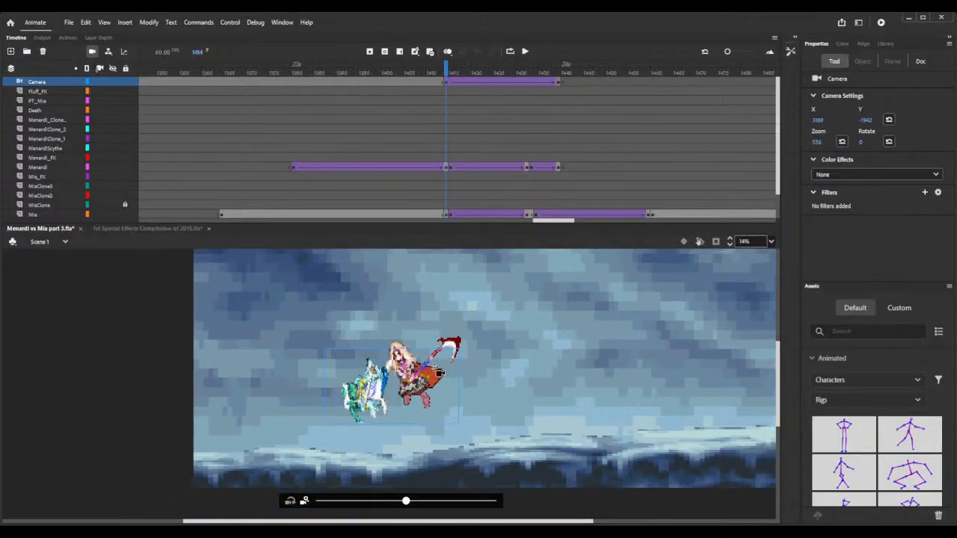
drag(440, 373, 445, 362)
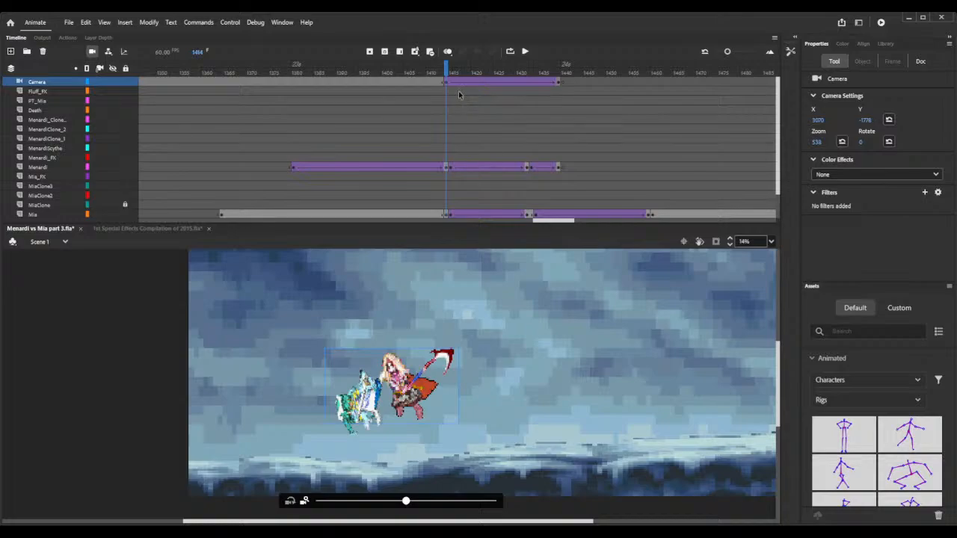
- Scrub through the camera move and return the camera tween's easing effect to Classic Ease
mouse_move(449, 68)
mouse_down()
mouse_move(484, 64)
mouse_move(447, 66)
mouse_up()
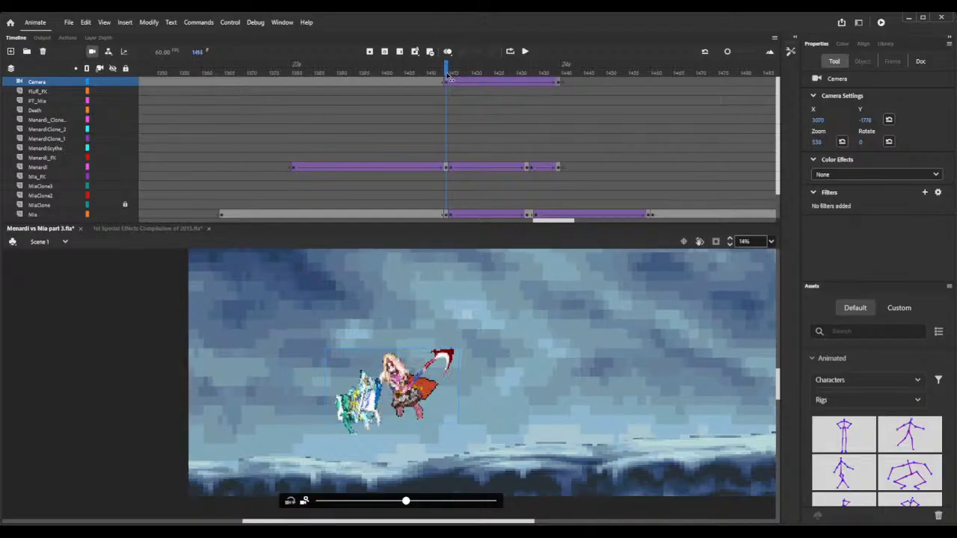
click(558, 84)
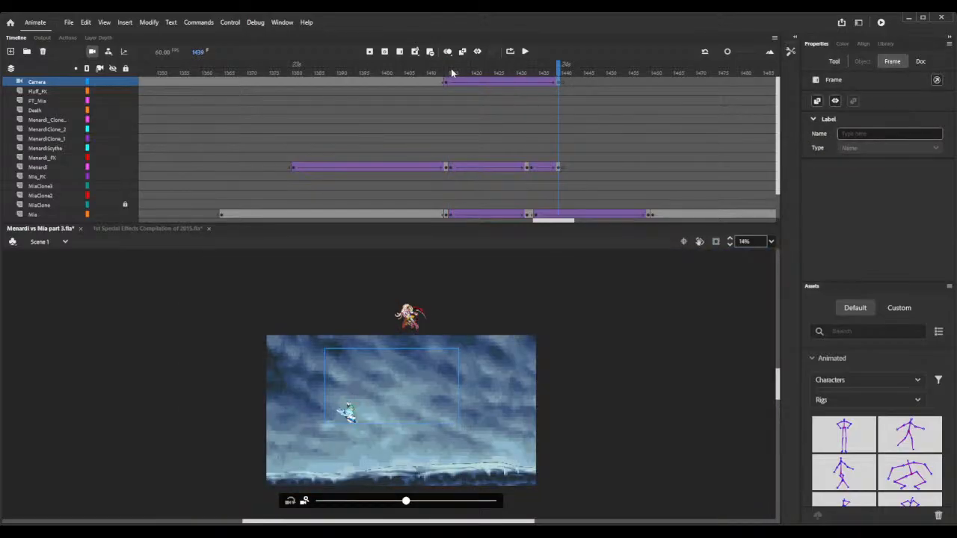
drag(452, 72, 499, 68)
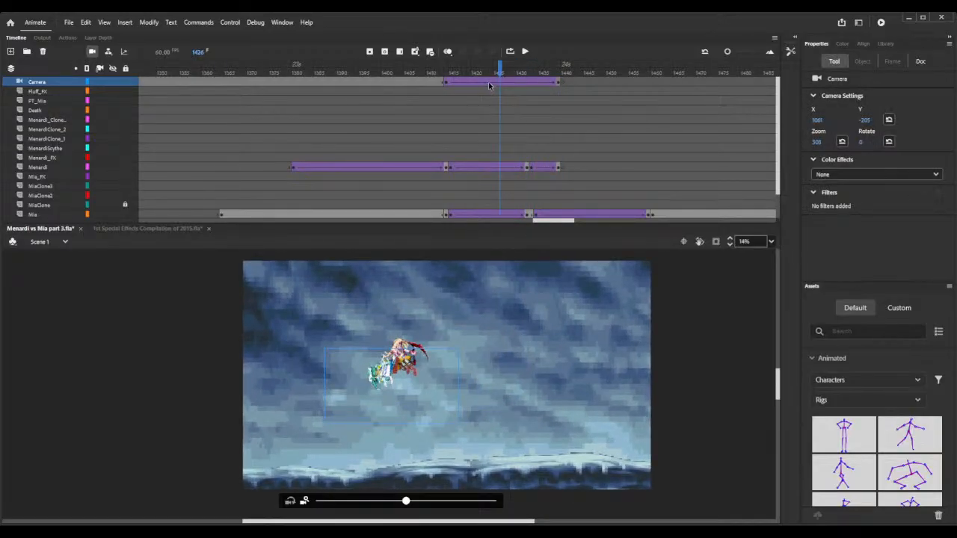
click(490, 85)
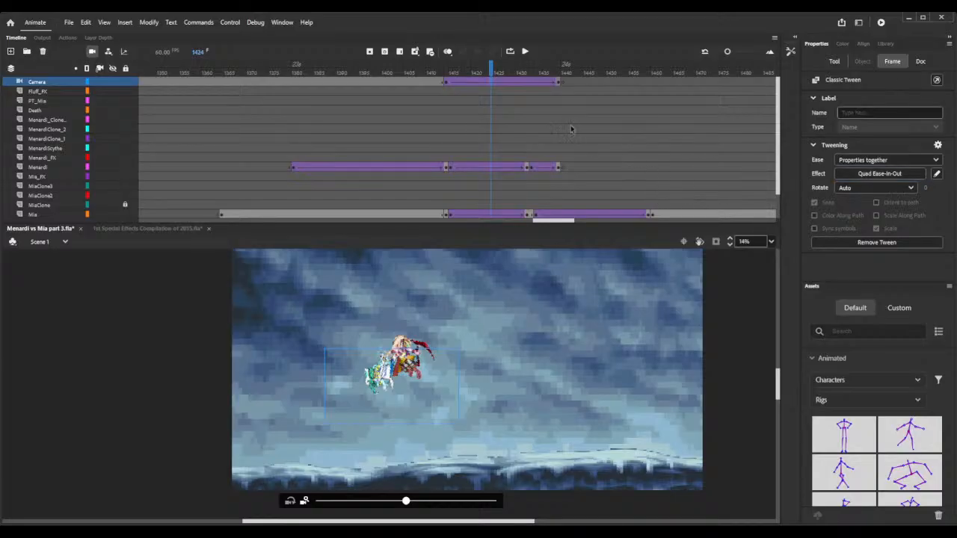
key(ctrl+z)
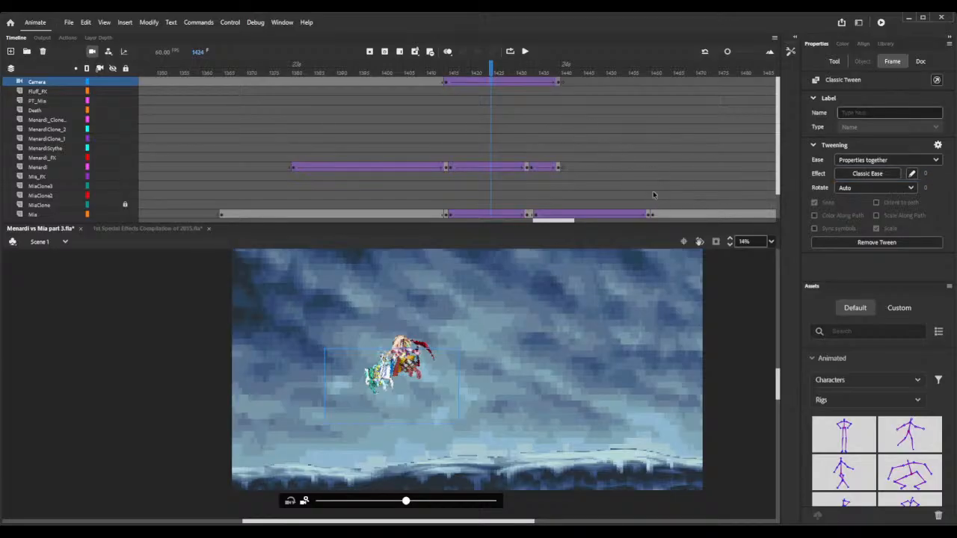
- Scrub the camera tween from frame 1415 to 1432 and test the movie to check how the zoomed kick plays
click(450, 67)
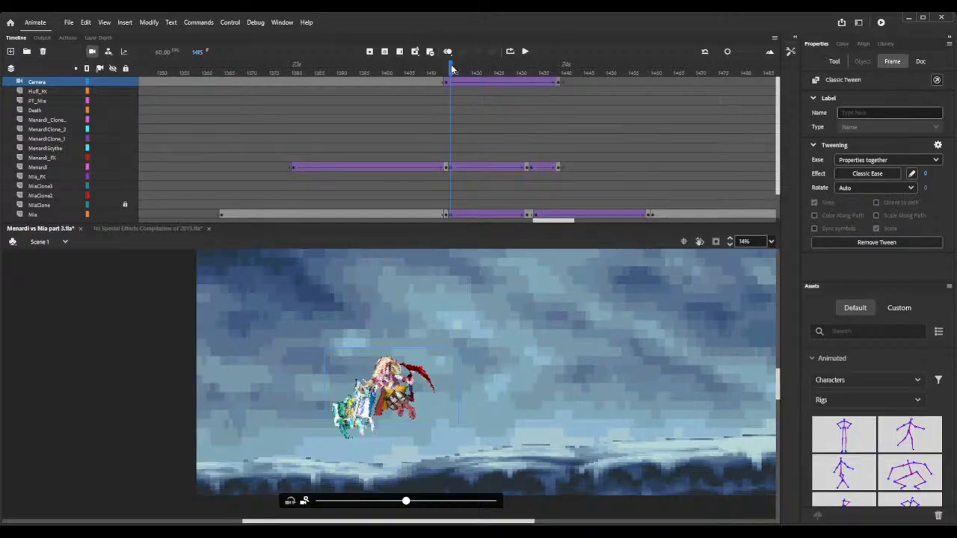
drag(450, 67, 528, 52)
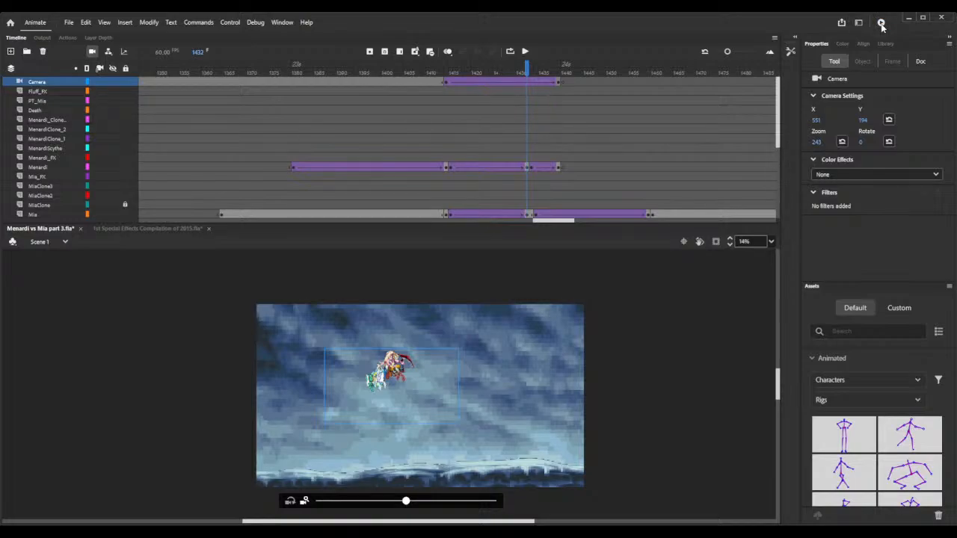
click(882, 24)
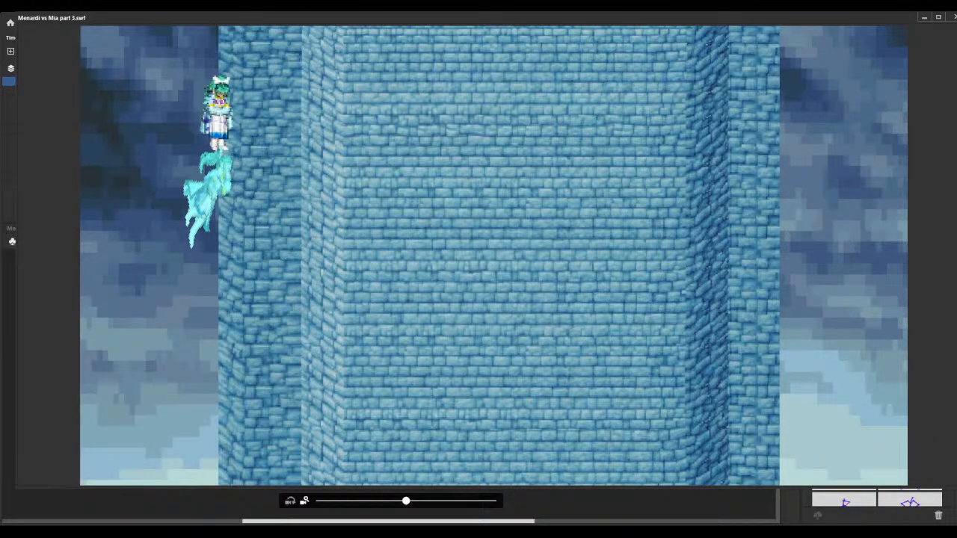
key(ctrl+w)
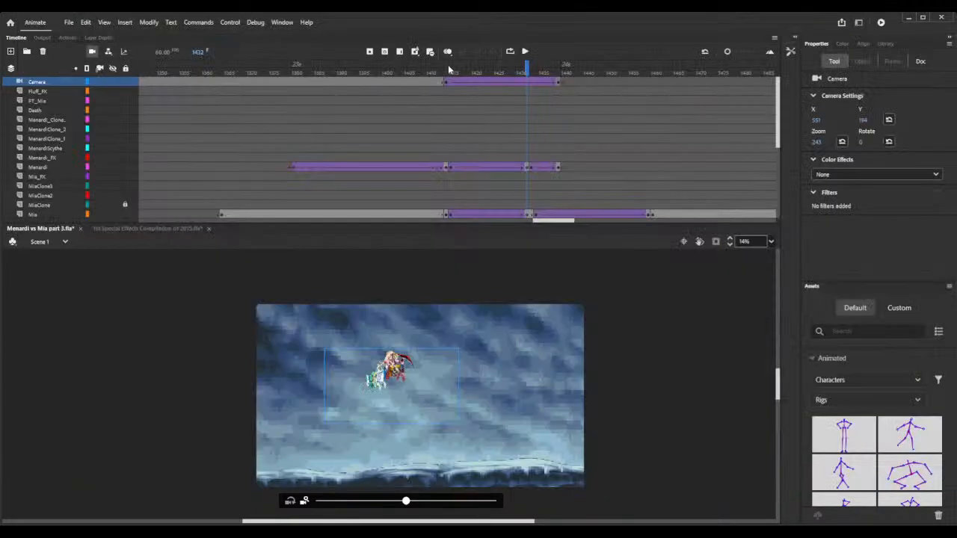
- Insert frames across all layers from frame 1420 until the camera tween ends at frame 1453, and test the slower kick in the movie
click(472, 72)
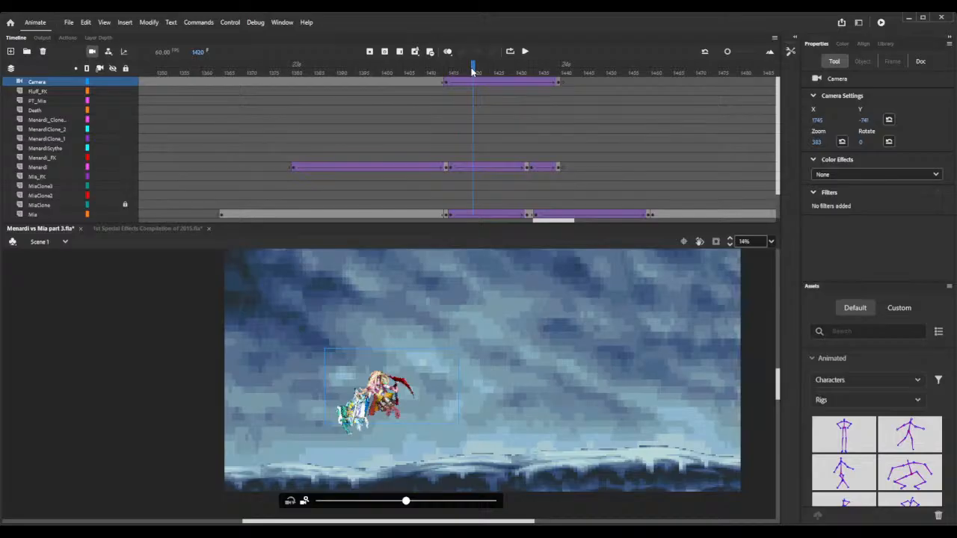
key(period)
key(period)
key(period)
key(period)
key(period)
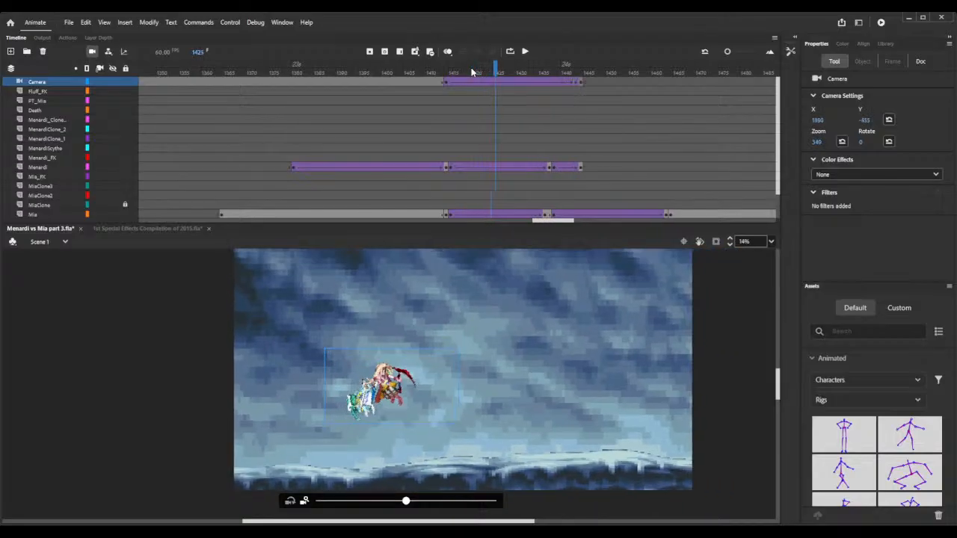
key(F5)
key(F5)
key(F5)
key(F5)
key(F5)
key(F5)
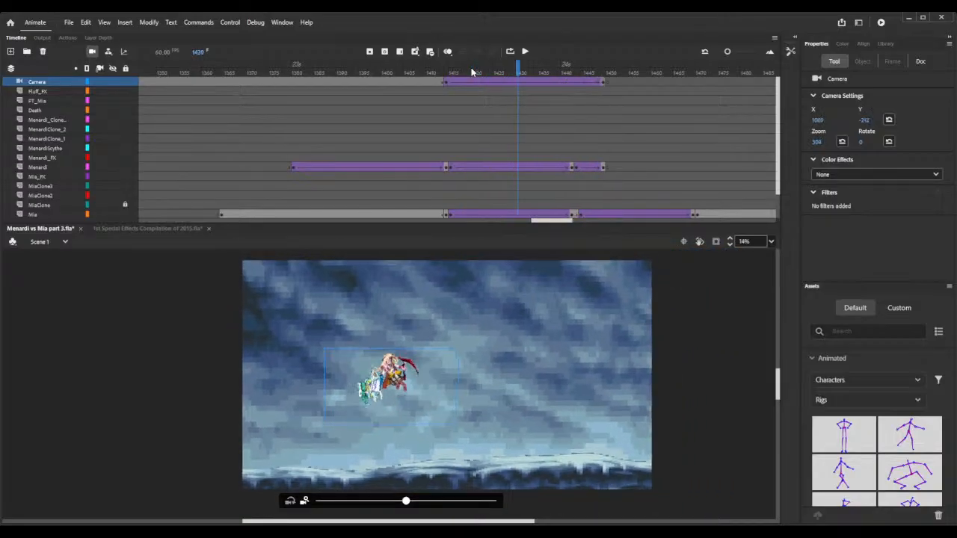
key(F5)
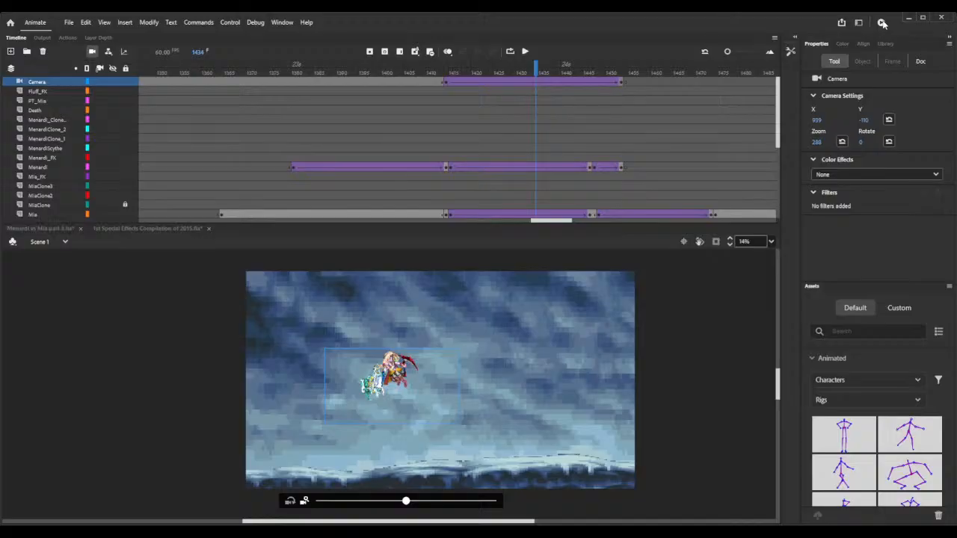
key(ctrl+Return)
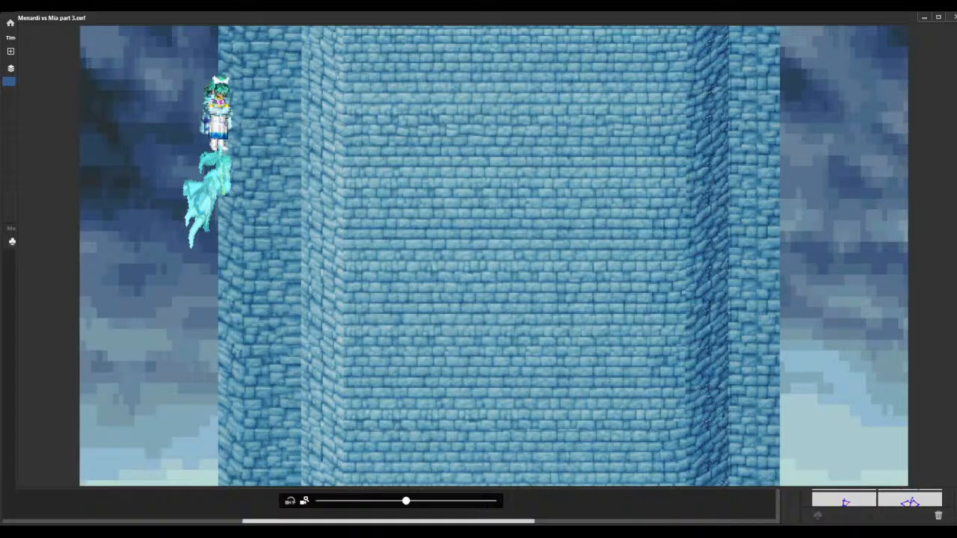
click(955, 16)
- Insert more frames across all layers within the rising kick until the camera tween ends at frame 1462
key(F5)
key(F5)
key(F5)
key(F5)
key(F5)
key(F5)
key(F5)
key(F5)
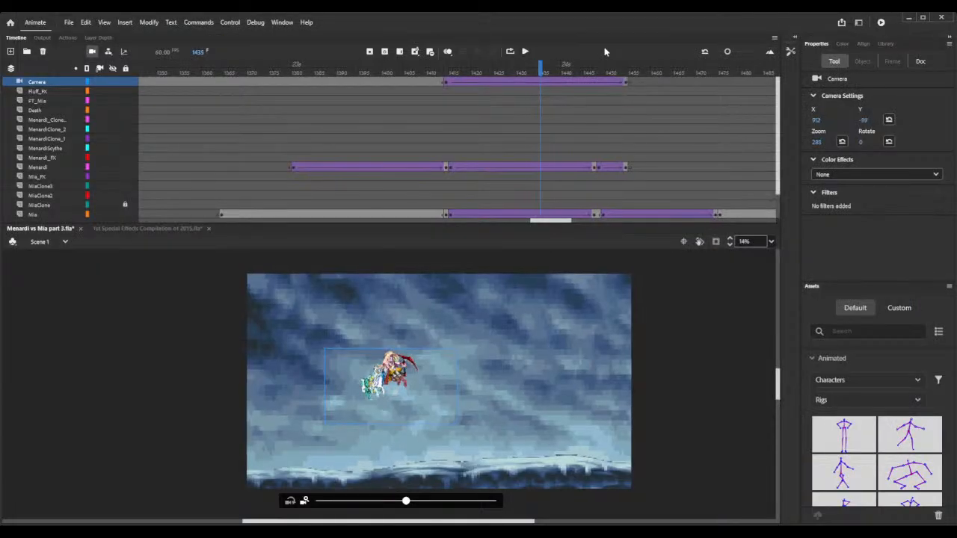
key(F5)
key(F5)
key(F5)
key(F5)
key(F5)
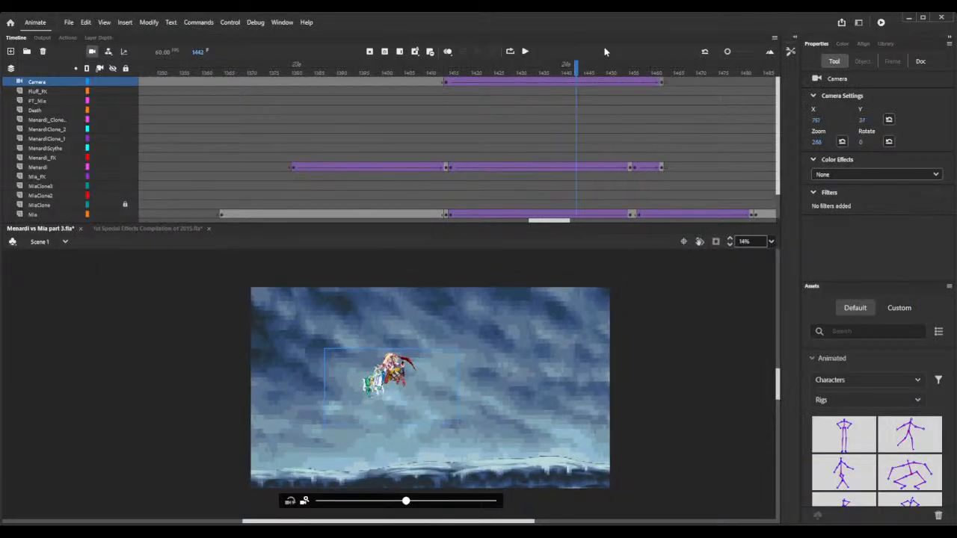
- Insert more frames across all layers within the rising kick until the camera tween ends around frame 1473, and test the movie
key(F5)
key(F5)
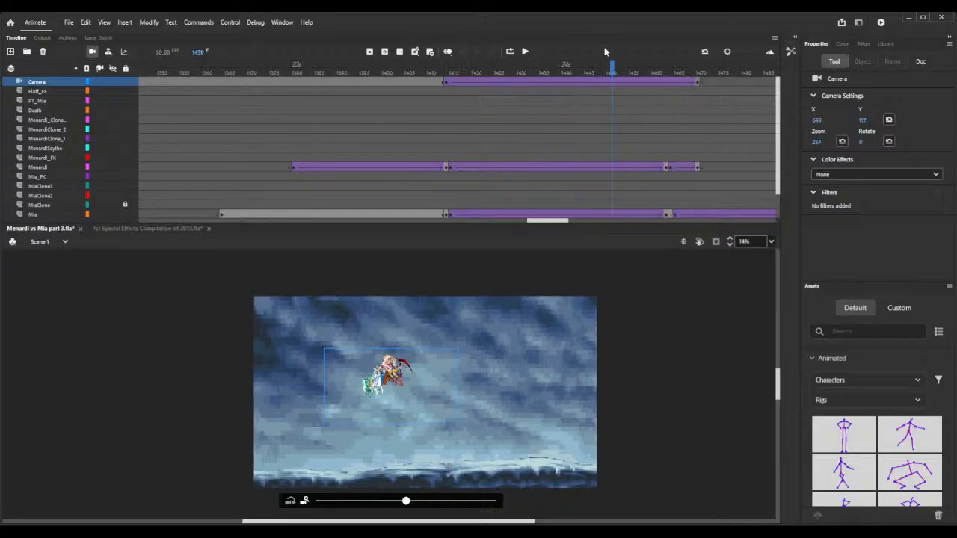
key(F5)
key(F5)
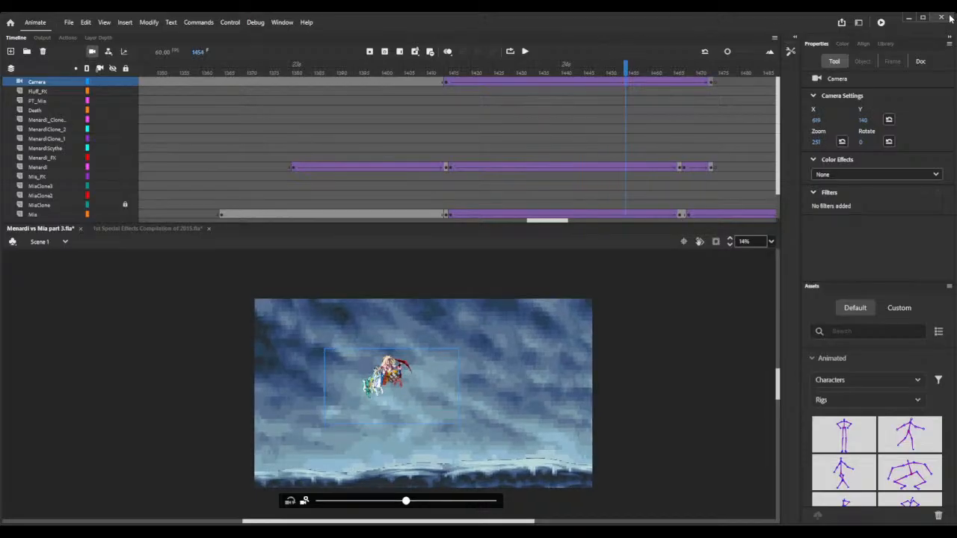
click(880, 22)
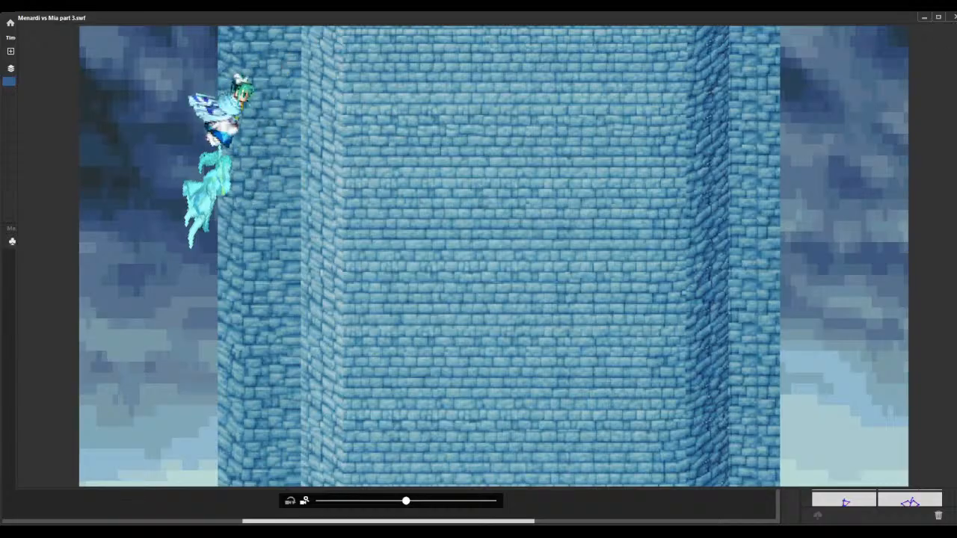
key(ctrl+w)
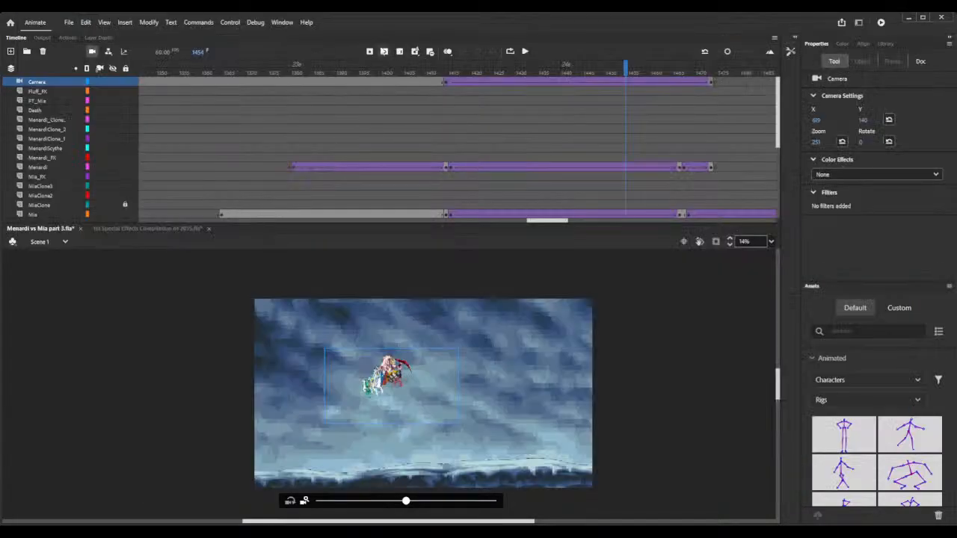
- Hide the Camera layer and return to Mia's earlier leap at frame 1234, with the stage magnified to 38%
click(208, 73)
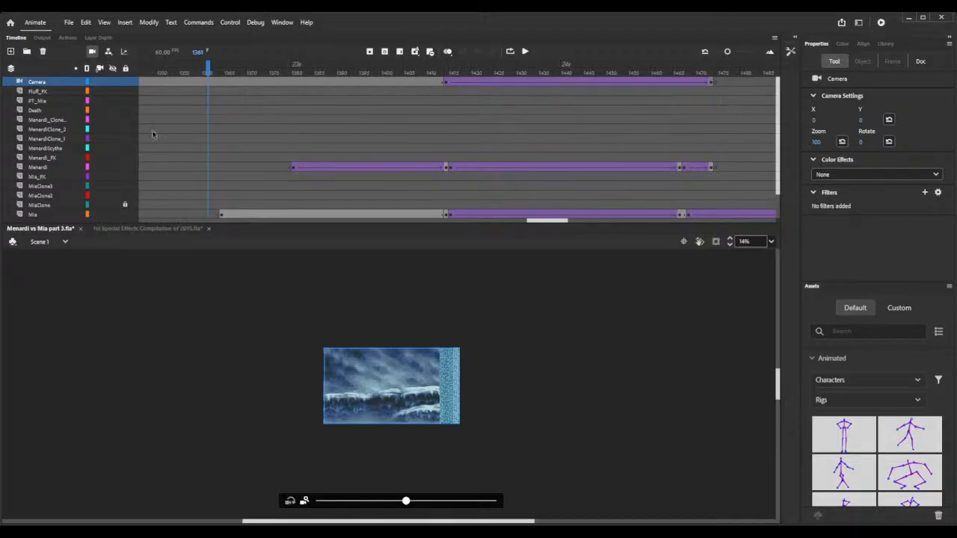
click(92, 52)
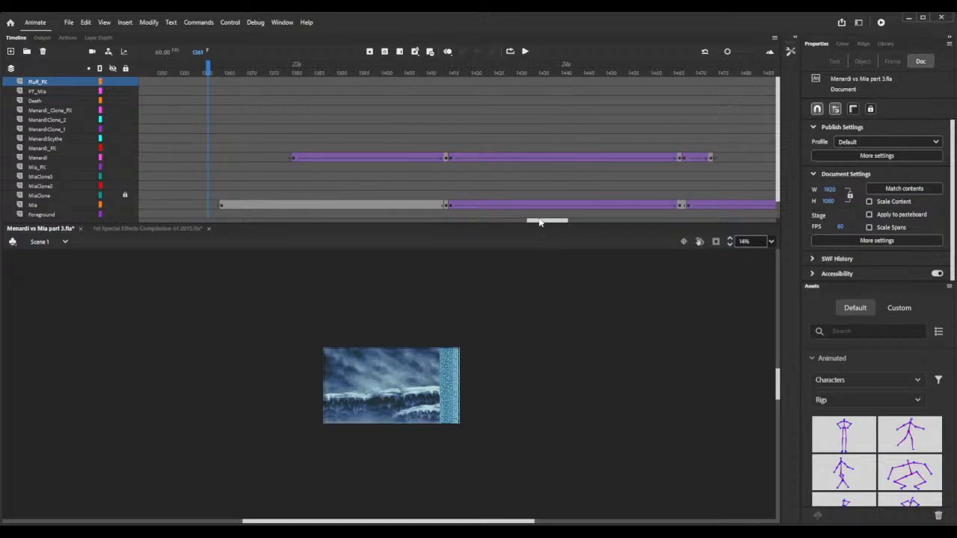
drag(538, 226, 519, 226)
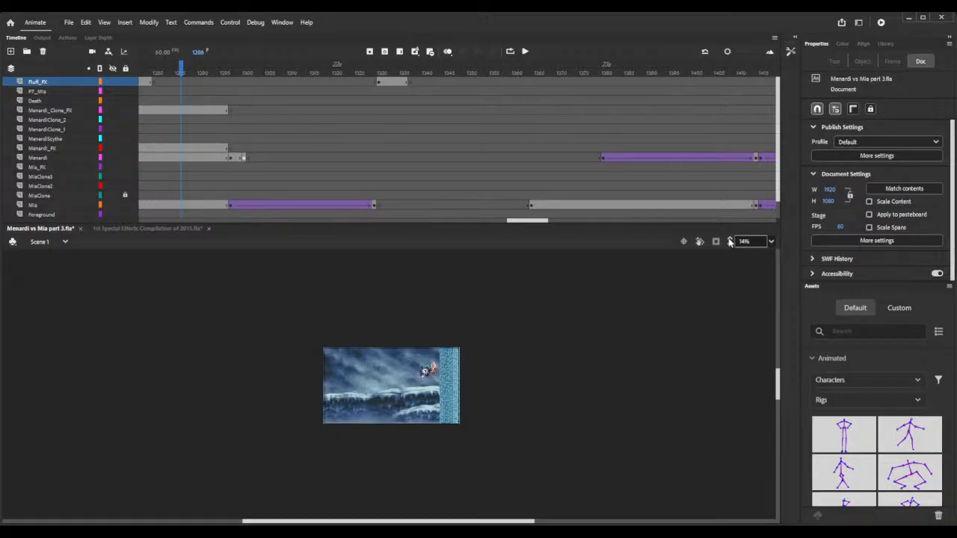
drag(730, 241, 737, 241)
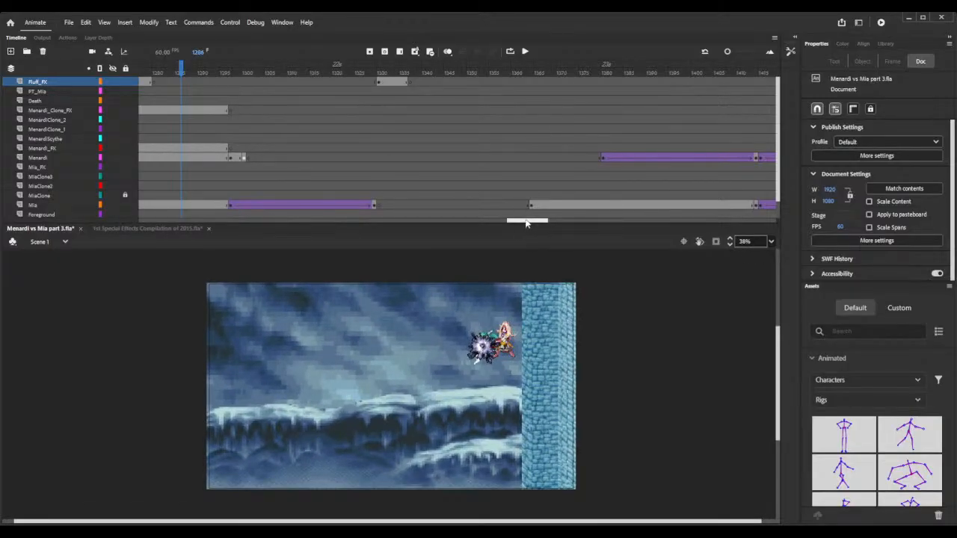
drag(526, 223, 496, 223)
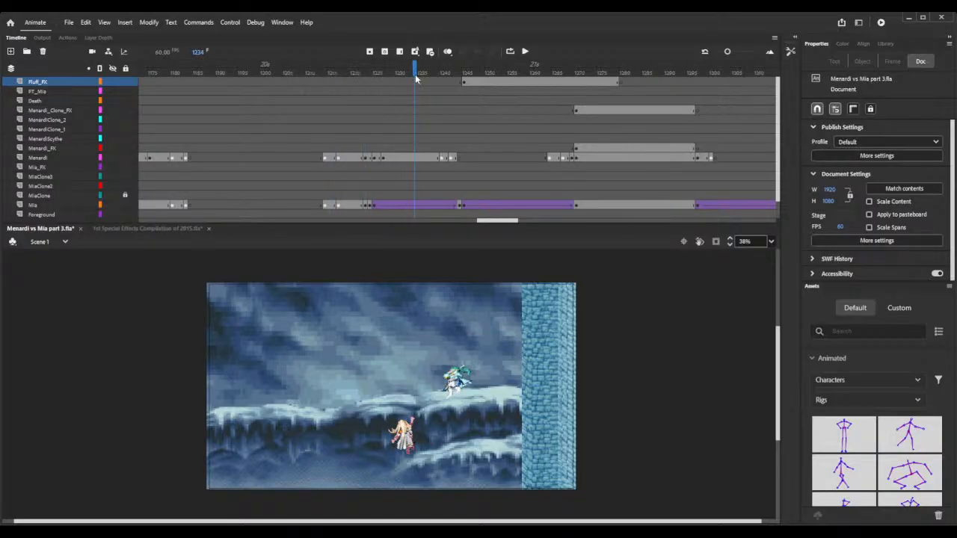
- Insert about seven frames across all layers within Mia's leap and two around frame 1221 before it, and test the movie
key(F5)
key(F5)
key(F5)
key(F5)
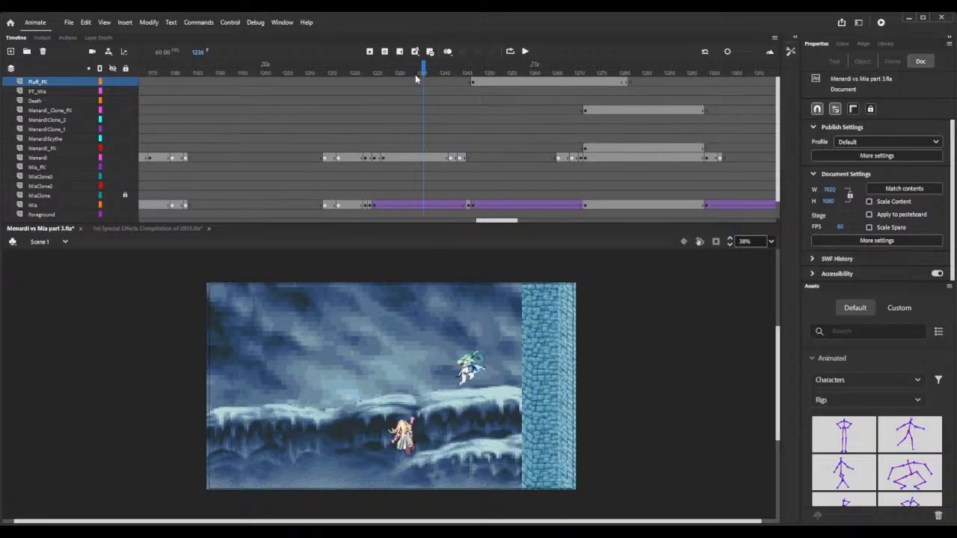
key(F5)
key(F5)
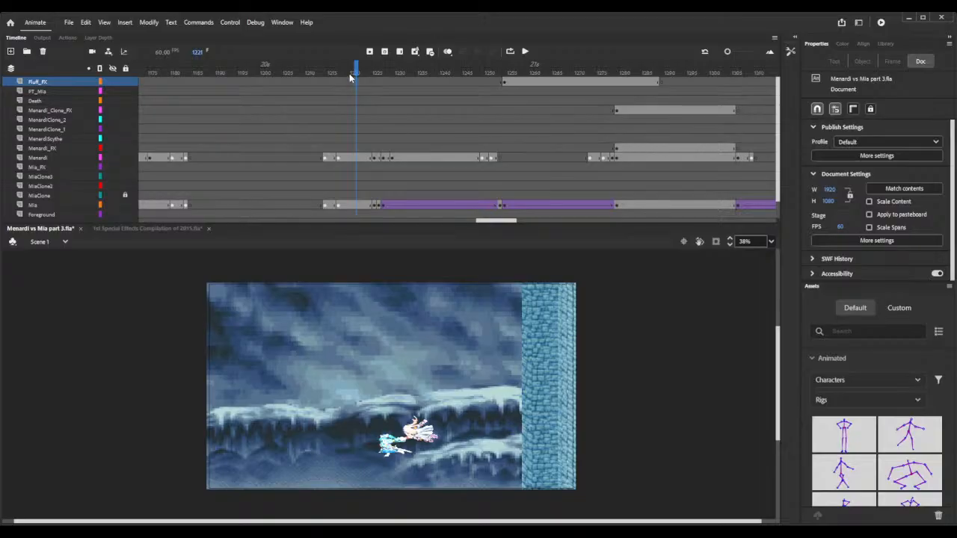
click(881, 23)
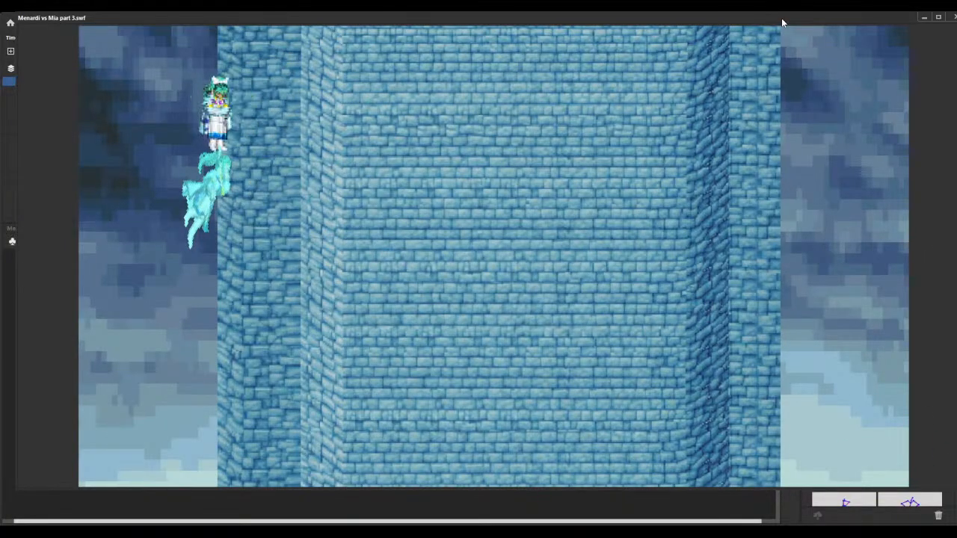
click(955, 18)
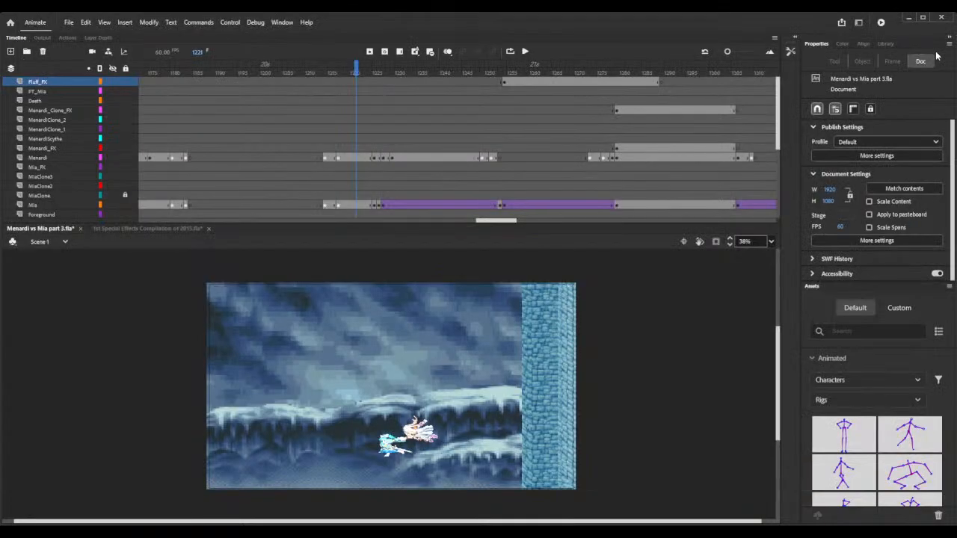